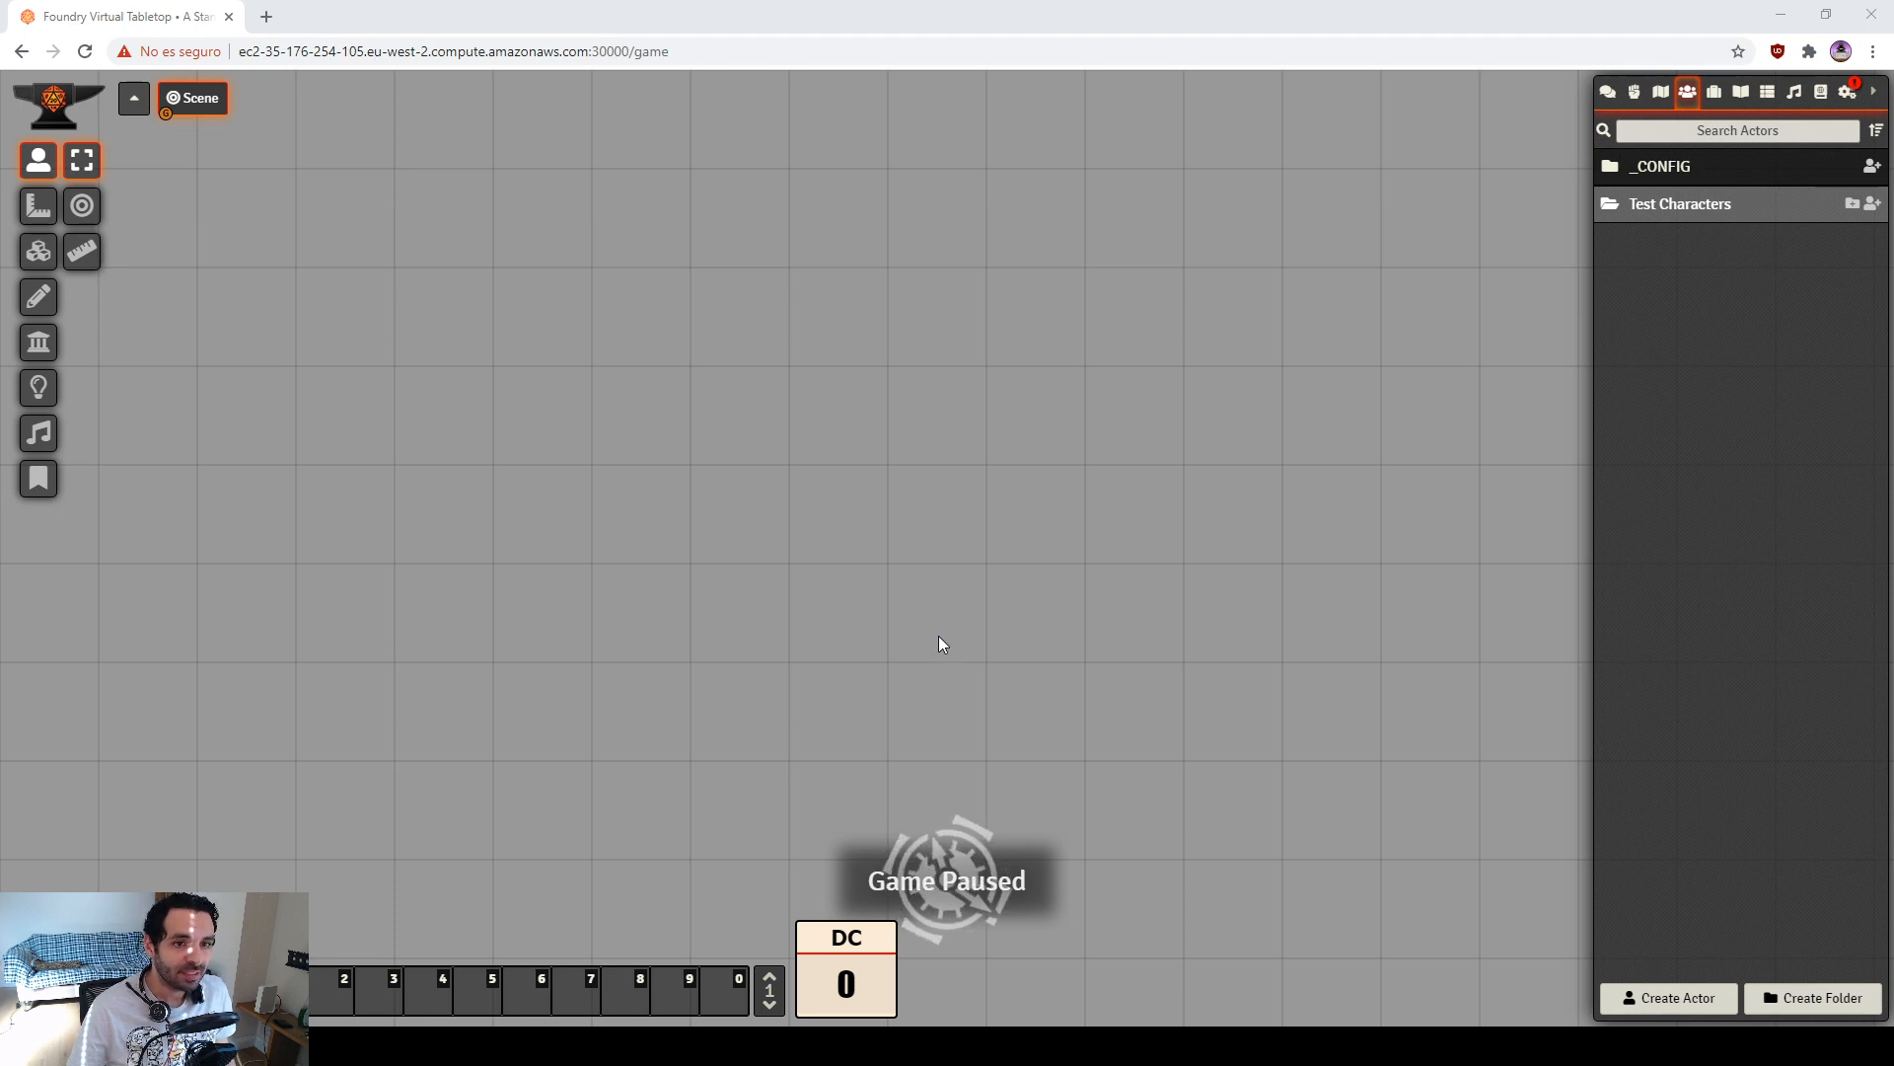
Show the game in full screen and look through the compendium, journal and item directories
key(F11)
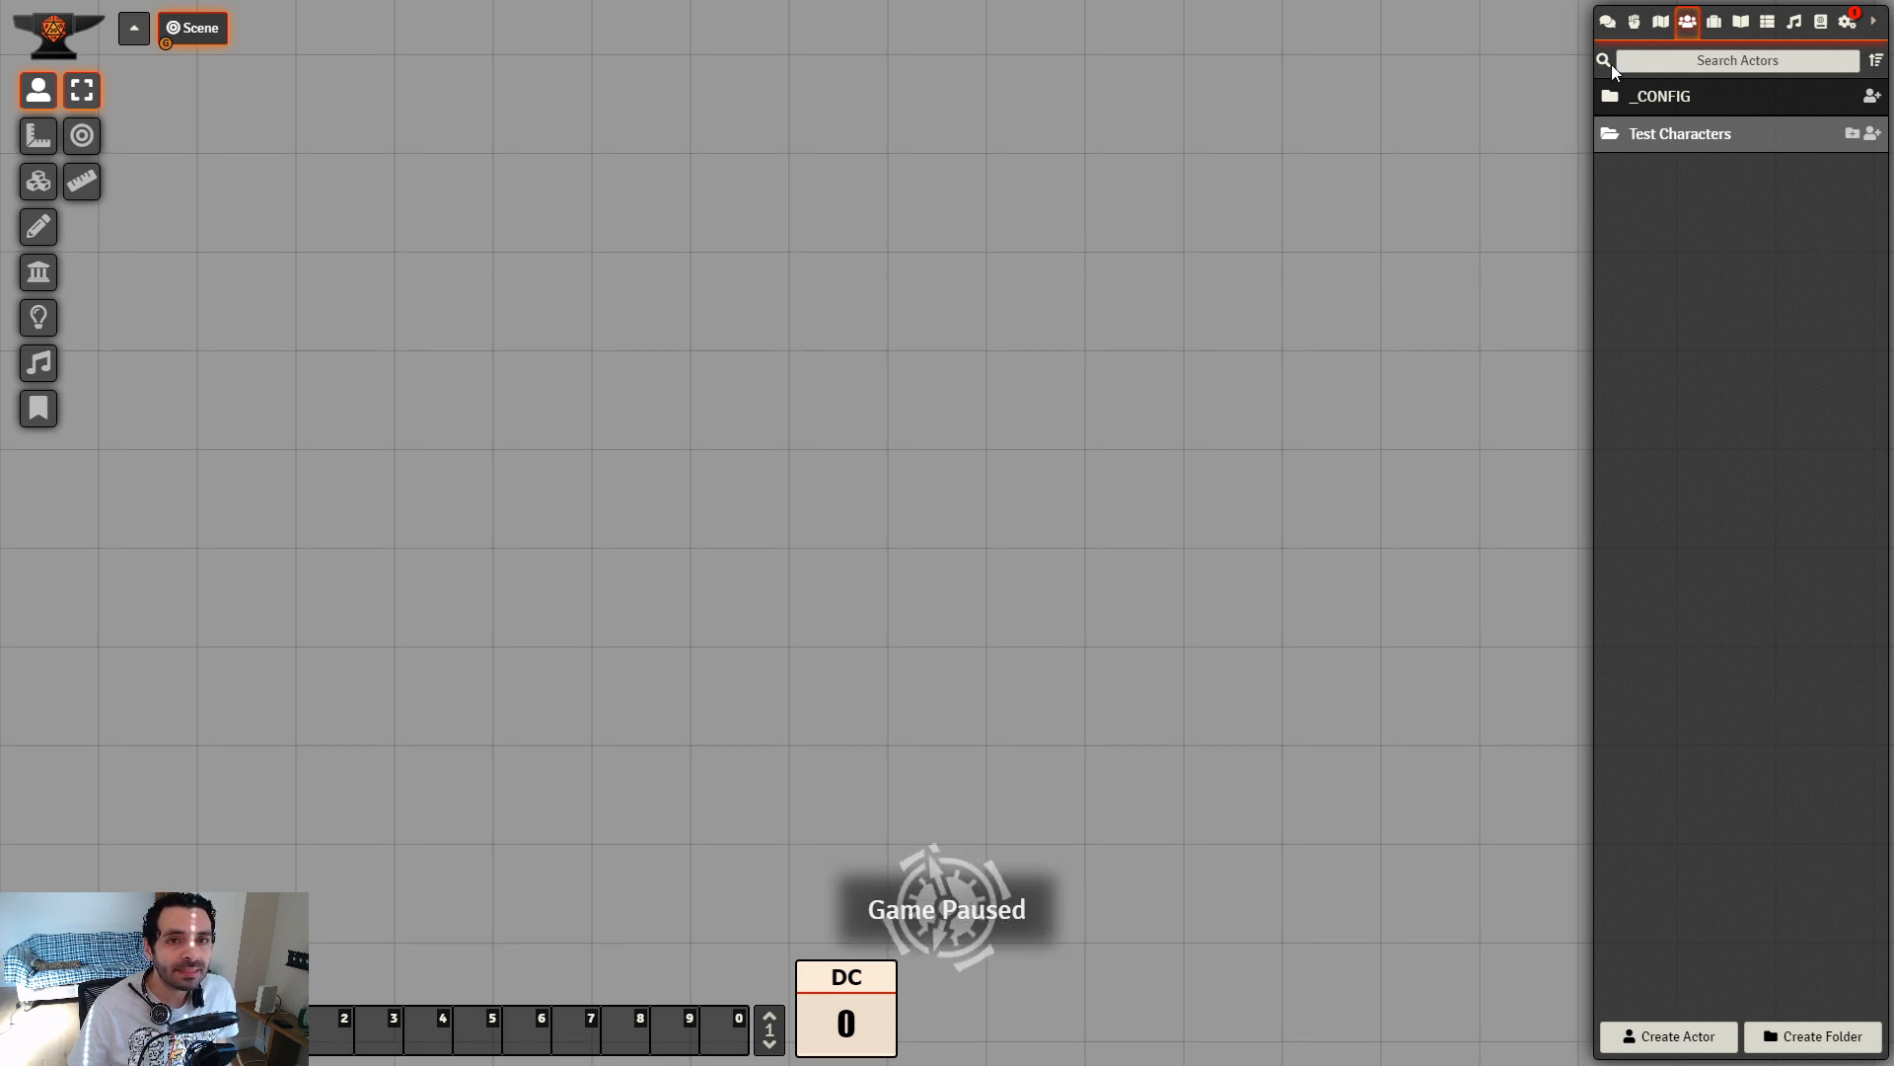
click(1821, 23)
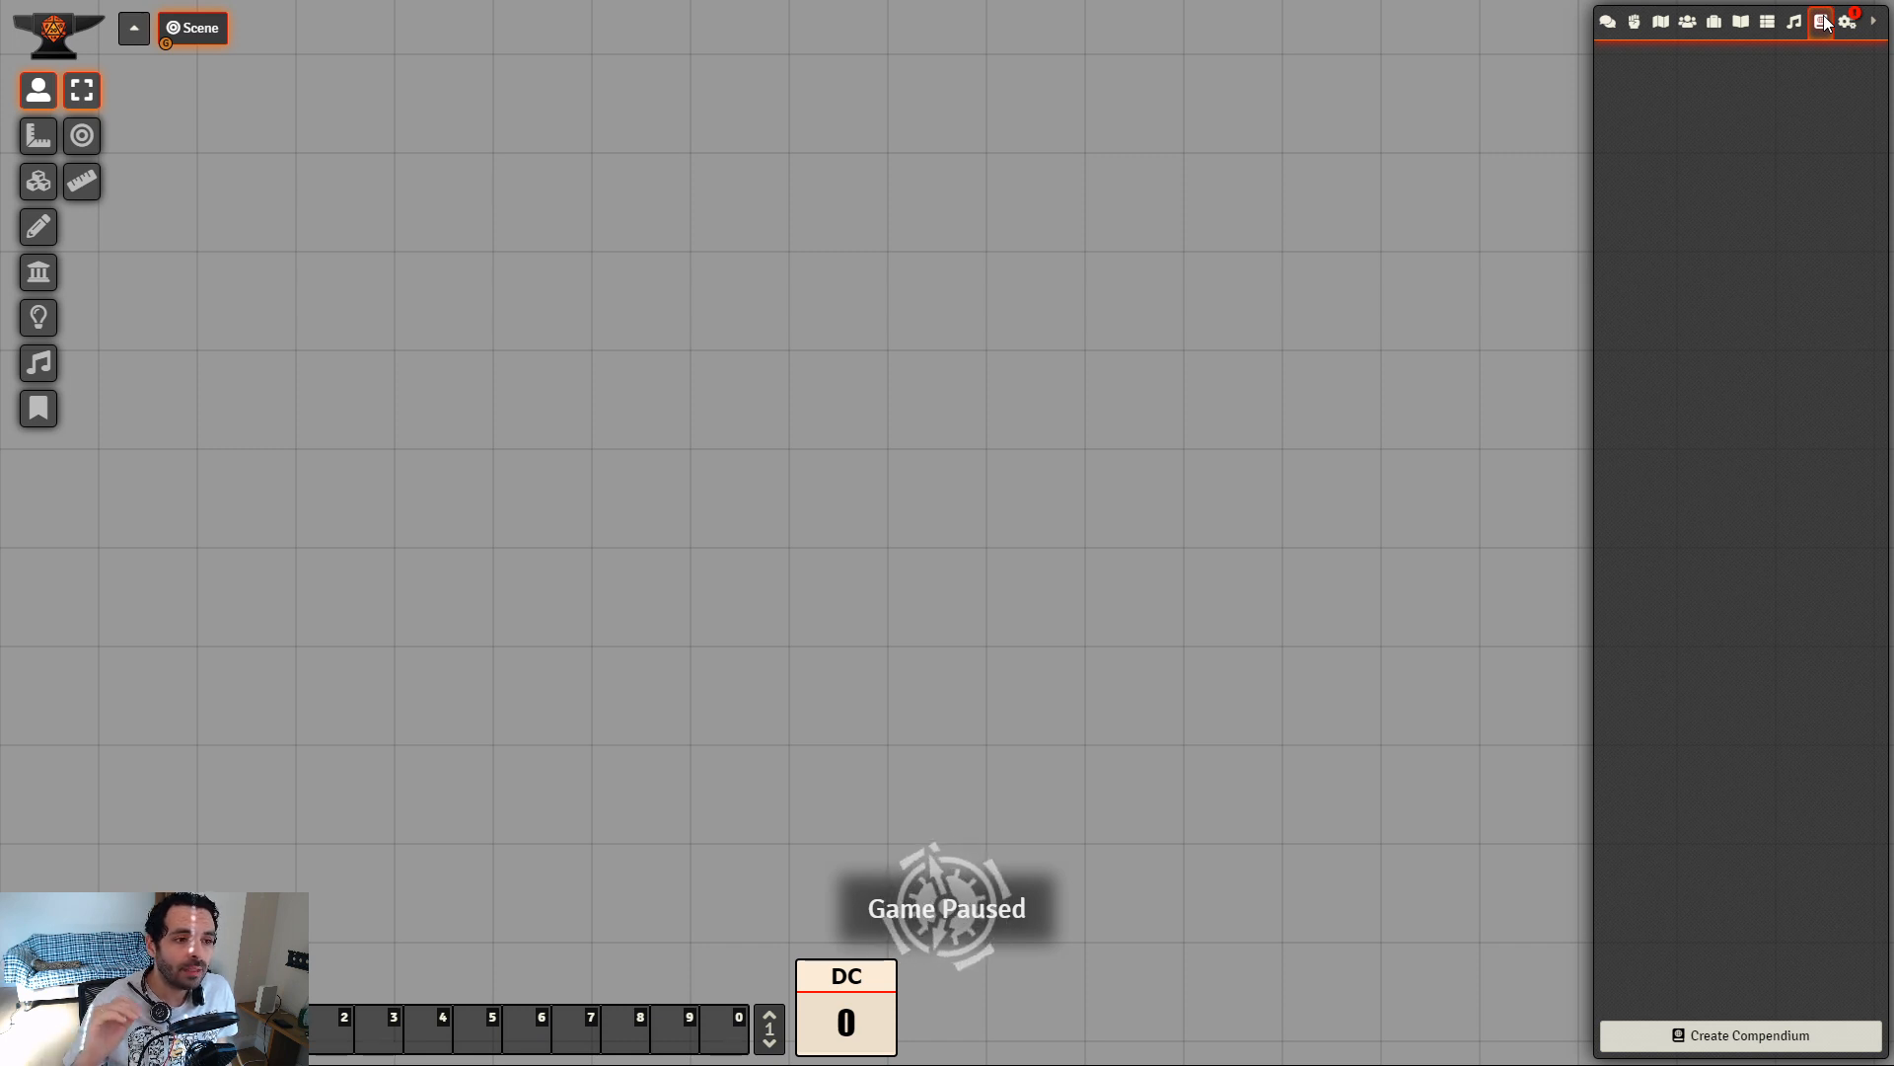
click(1740, 22)
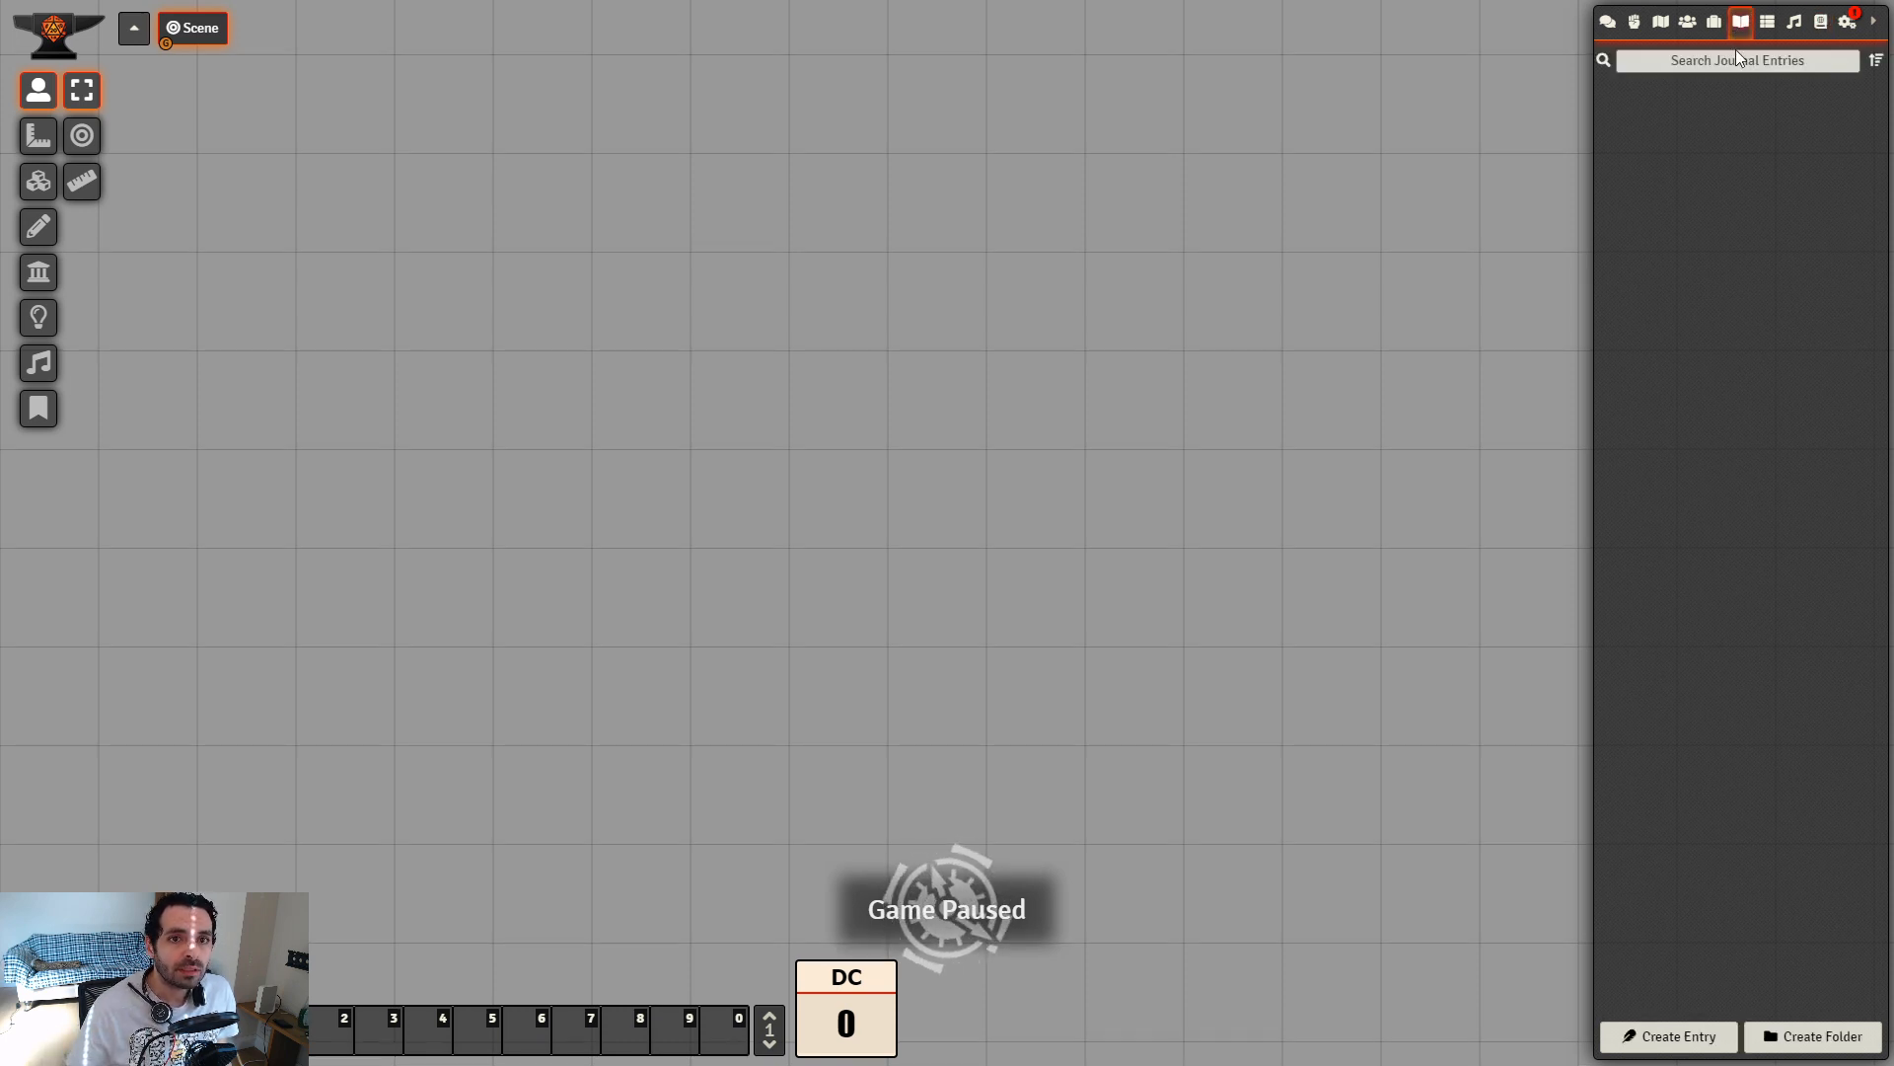
click(1714, 22)
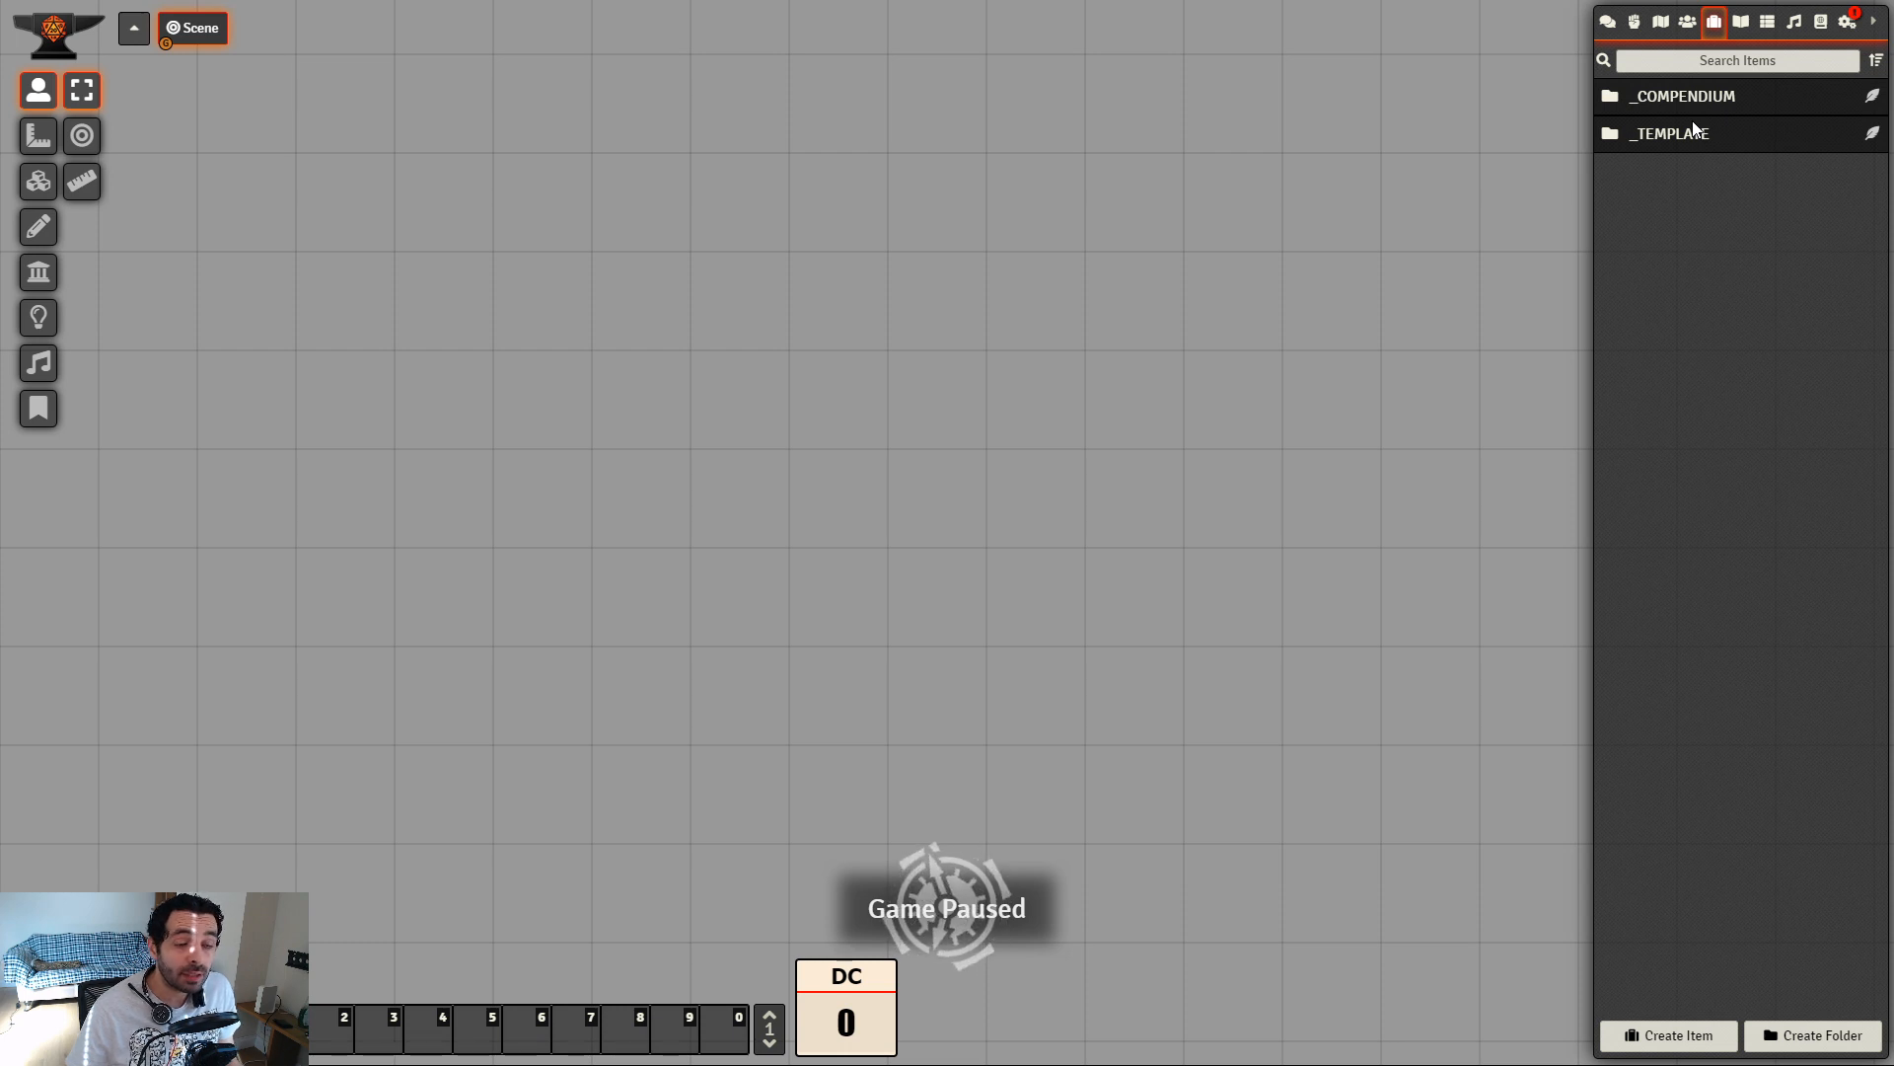
Create a new actor in the Test Characters folder, assign it the templatePC template and show its Stats
click(1686, 24)
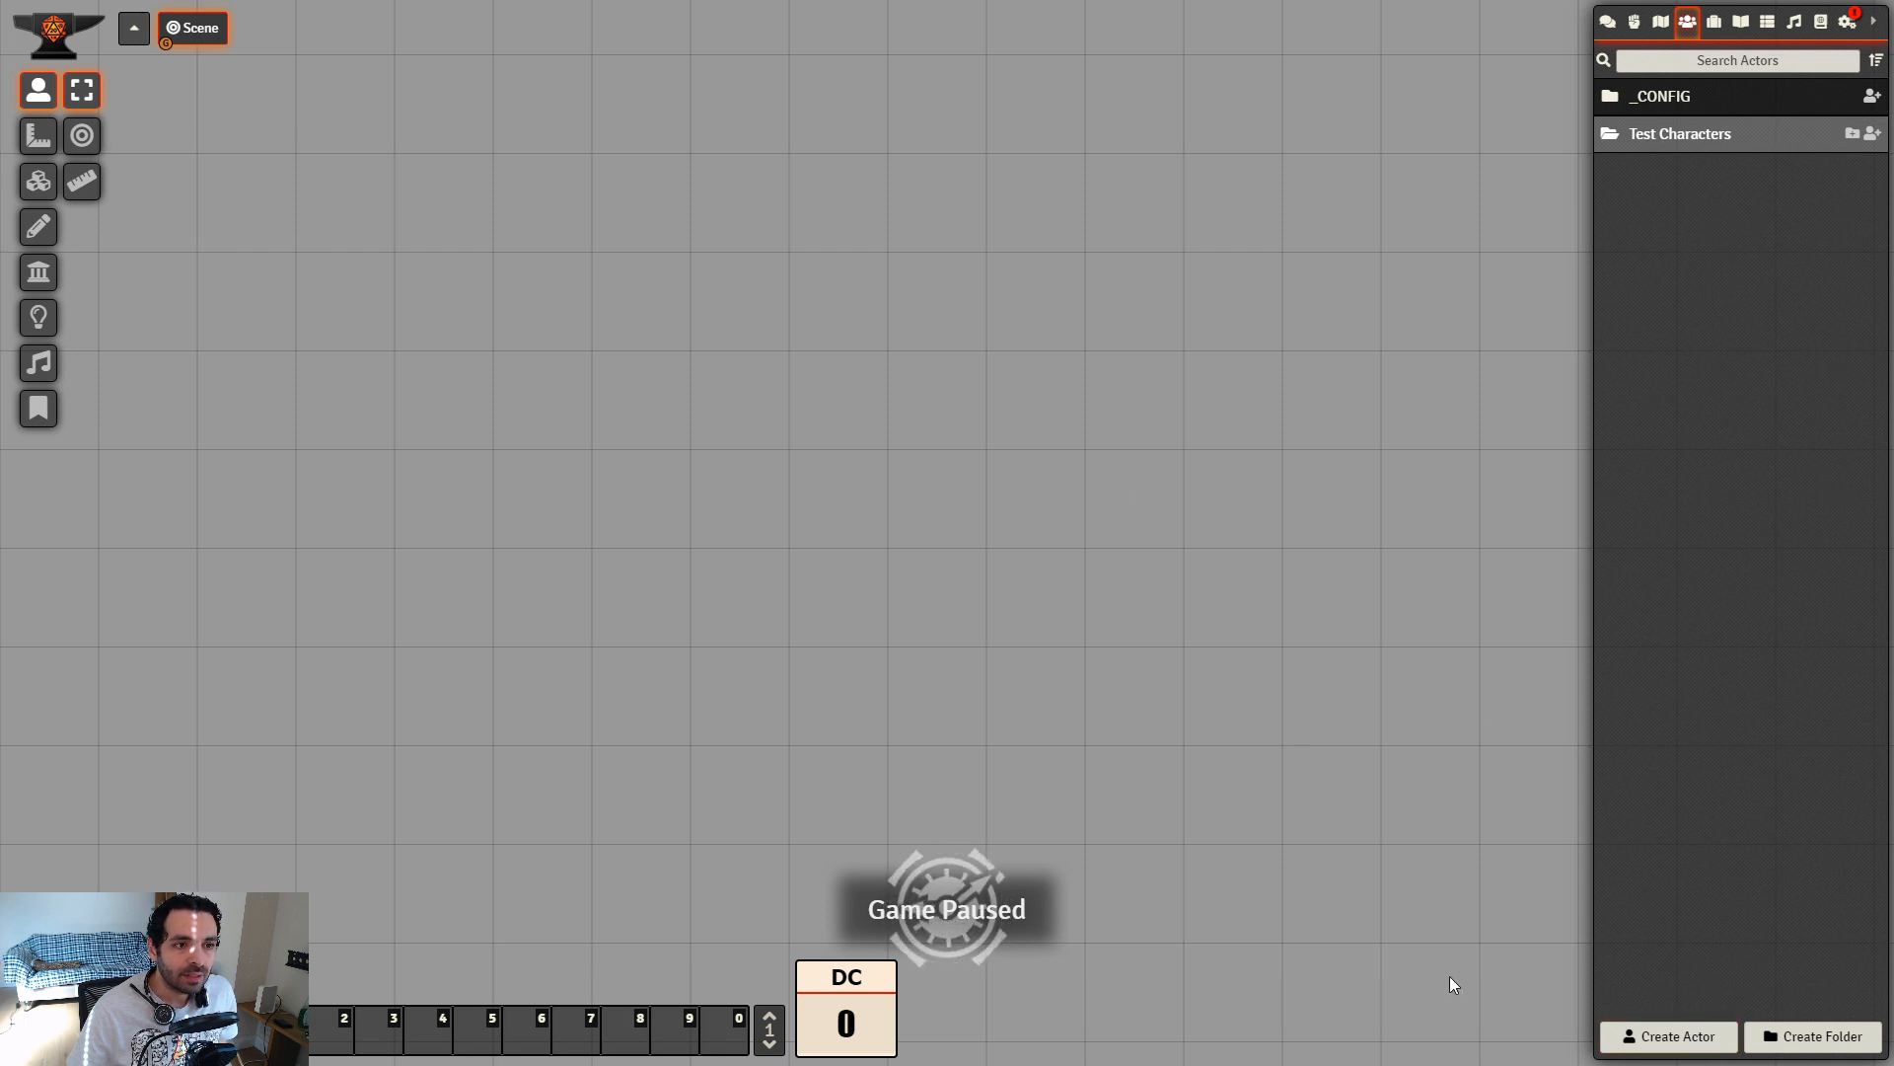
click(1657, 1035)
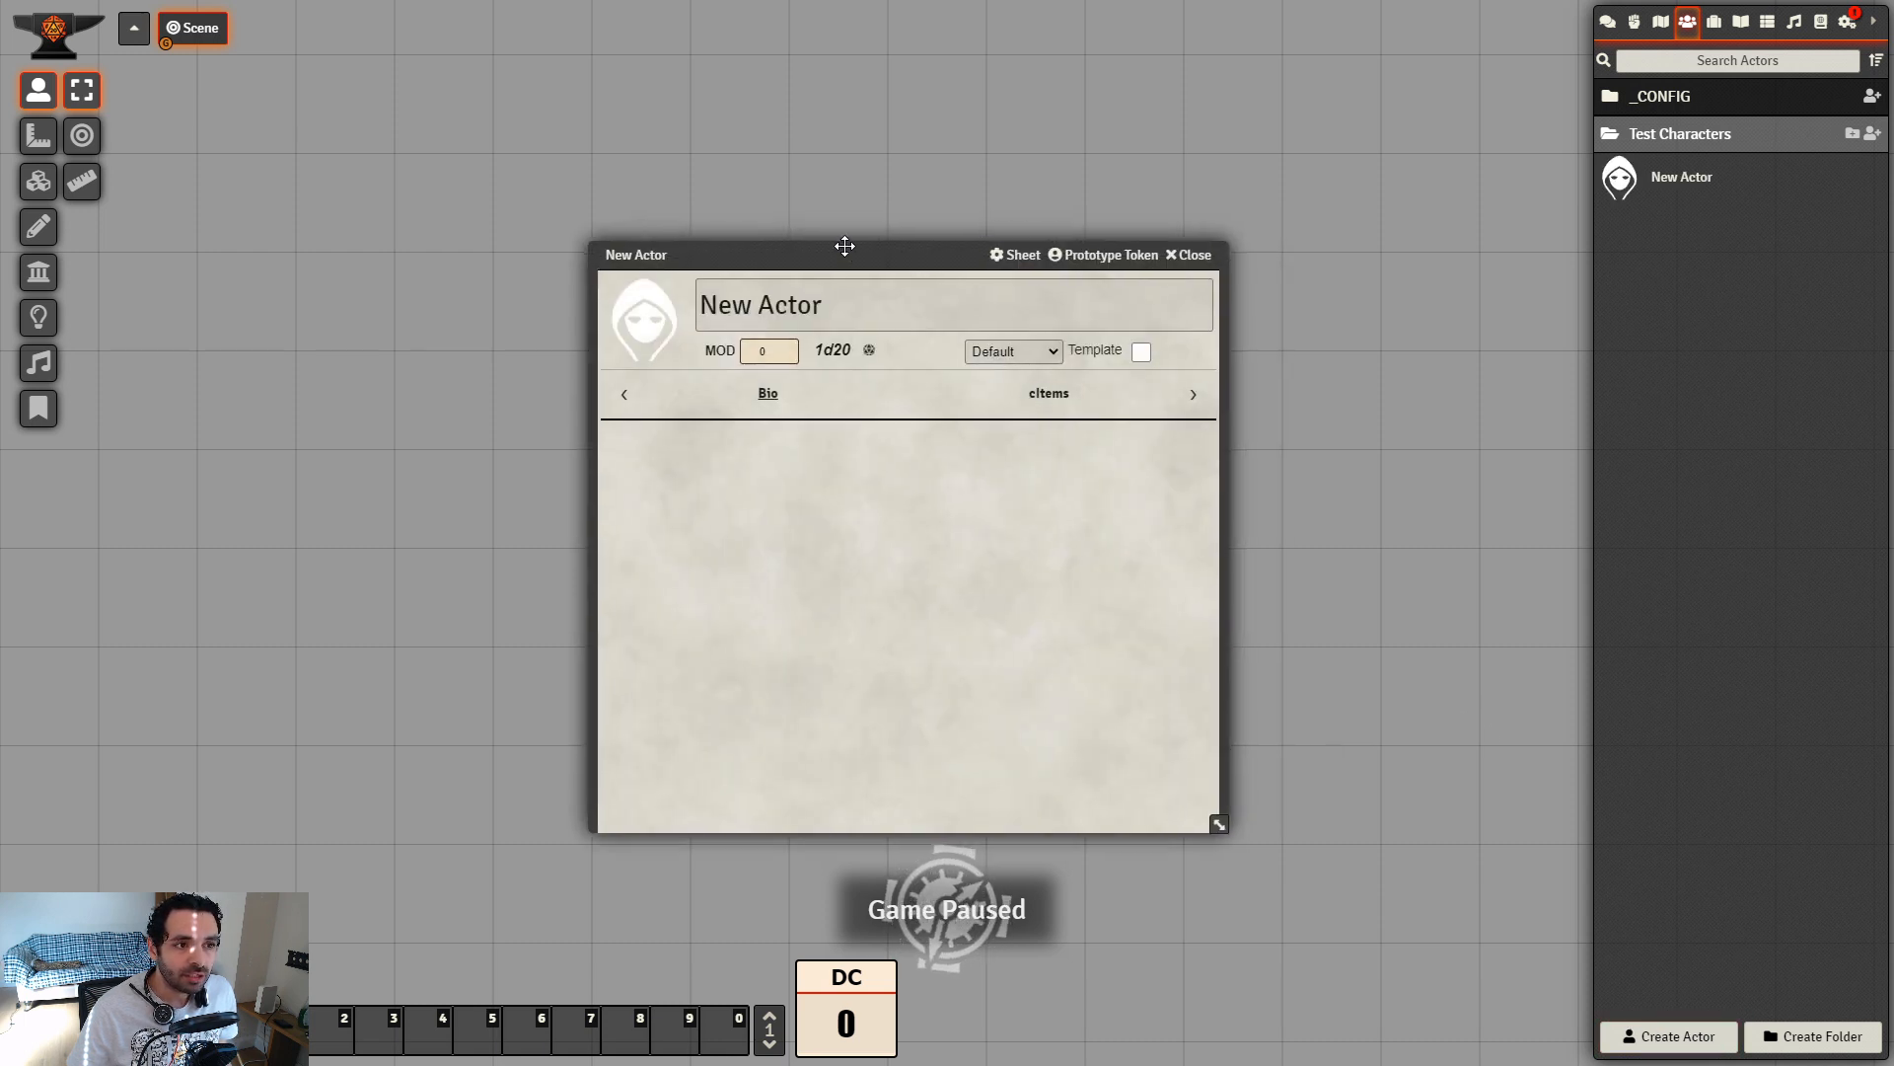
click(798, 283)
click(795, 288)
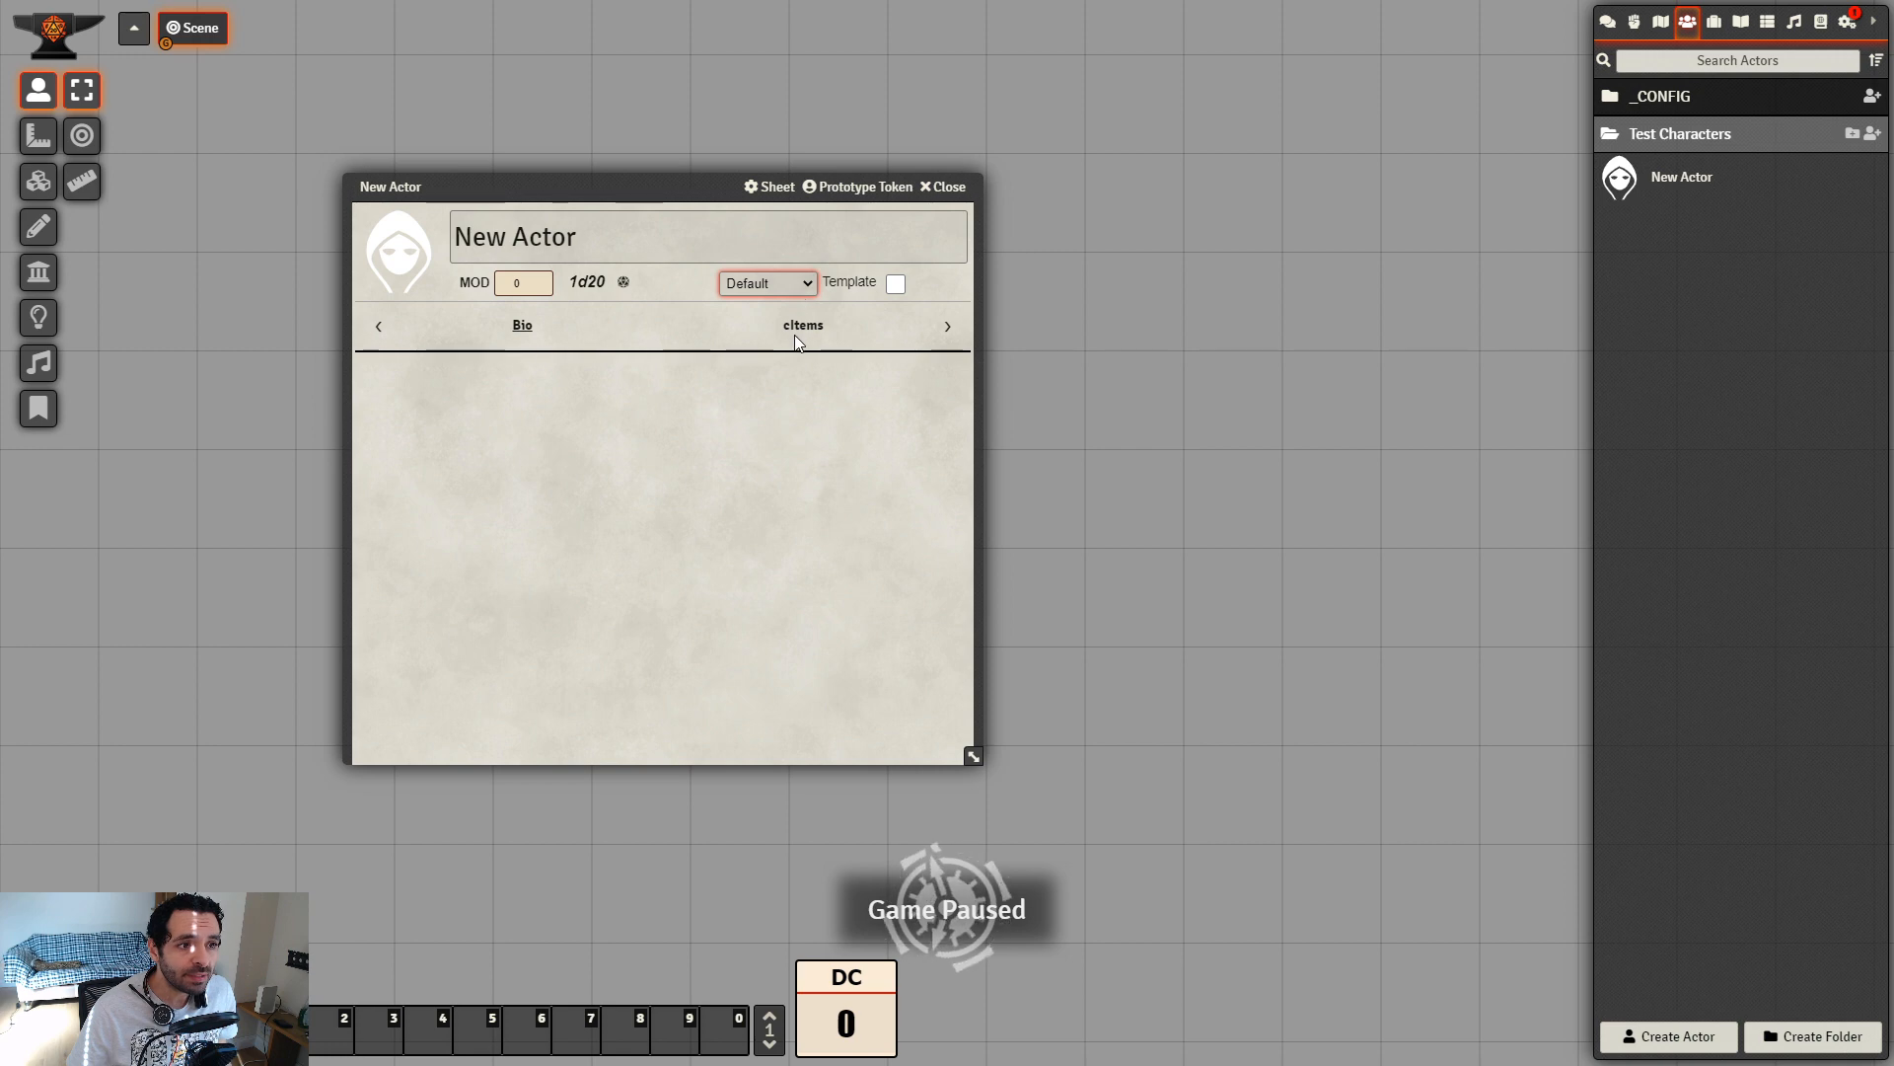
drag(660, 191, 536, 170)
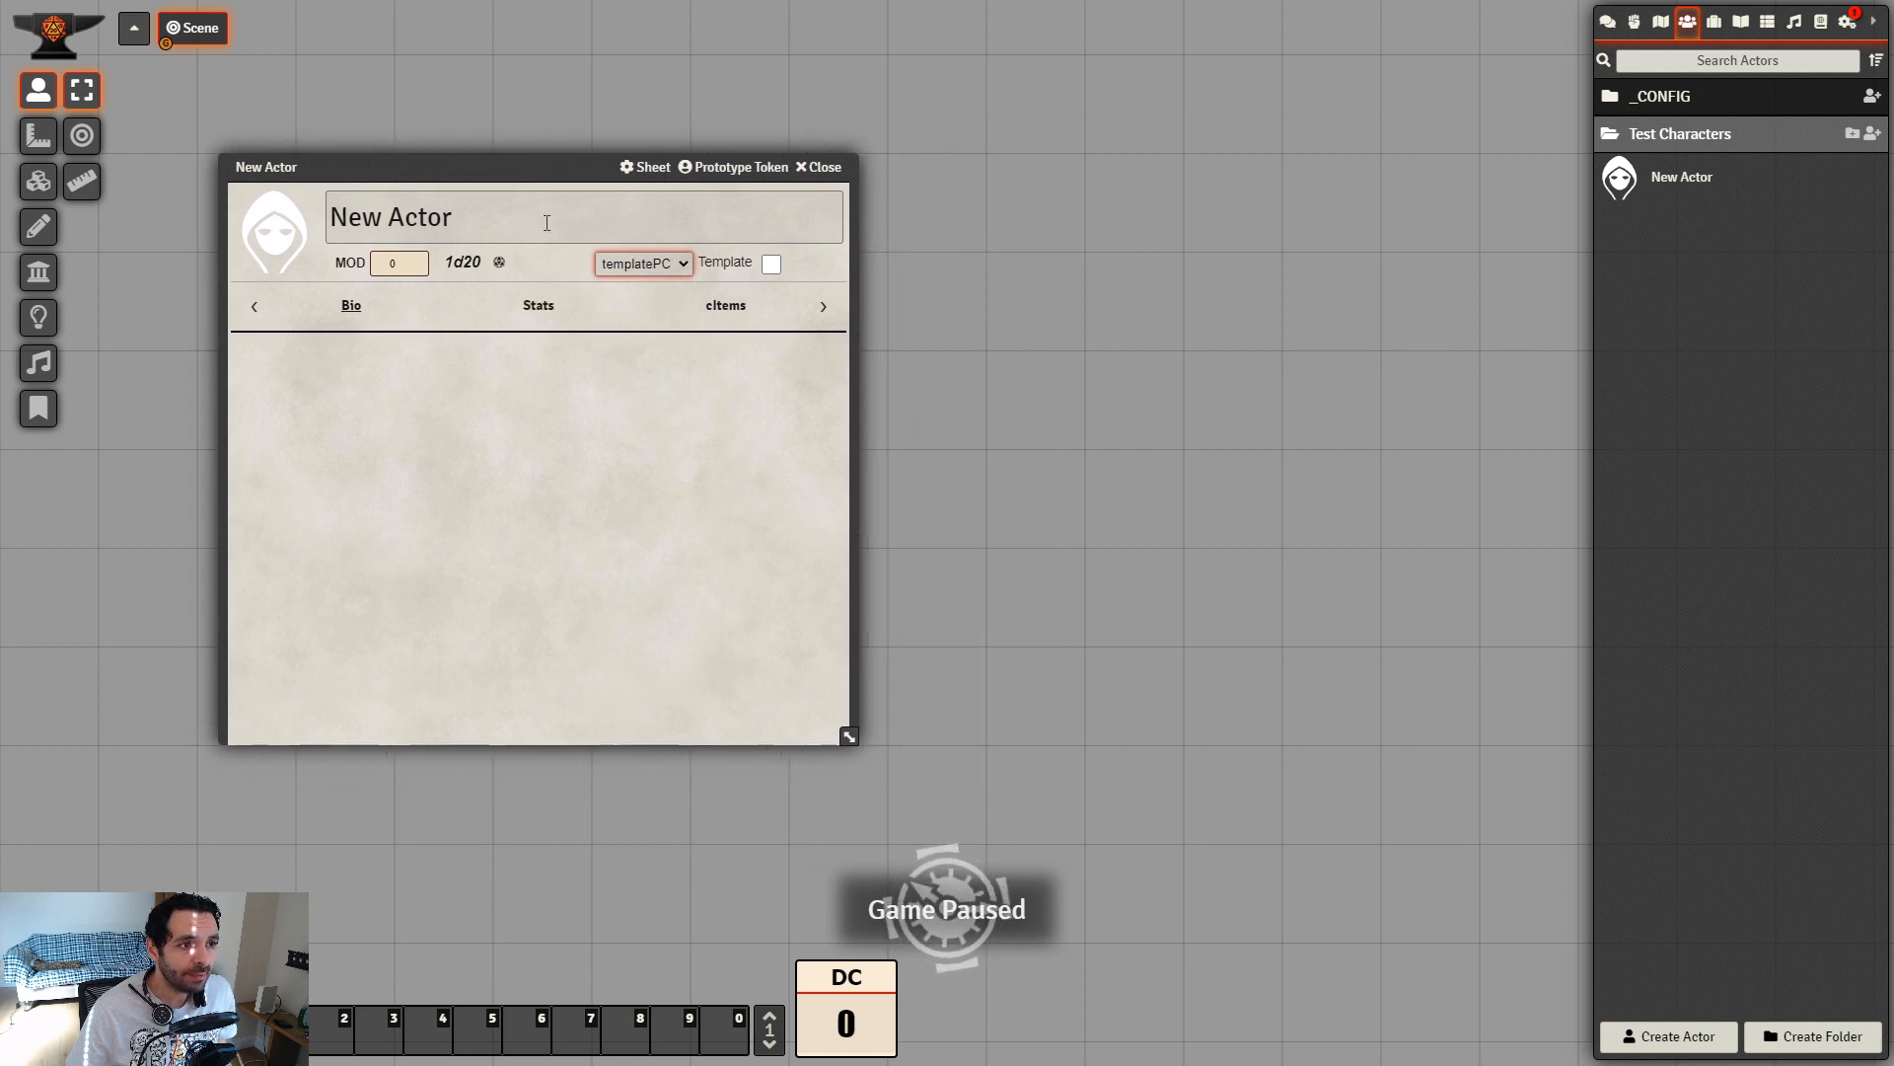
click(541, 310)
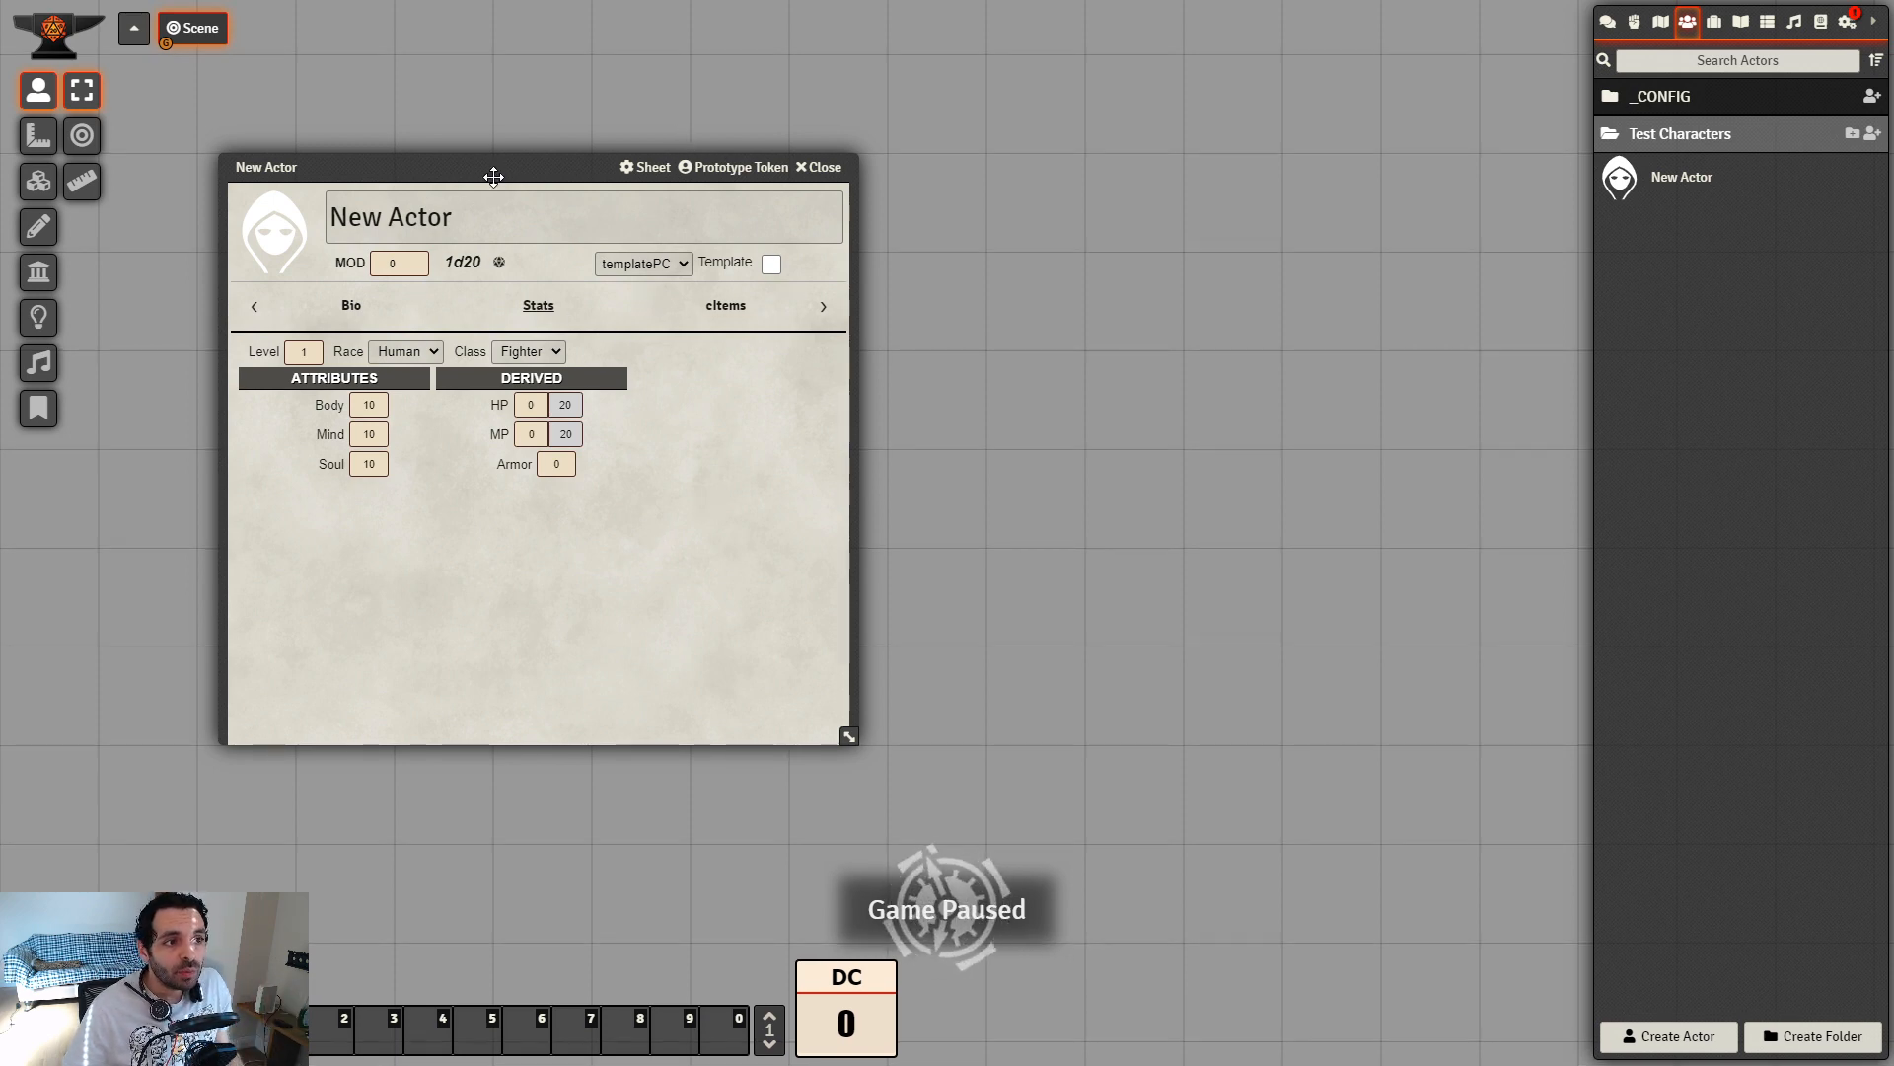
drag(486, 171, 424, 107)
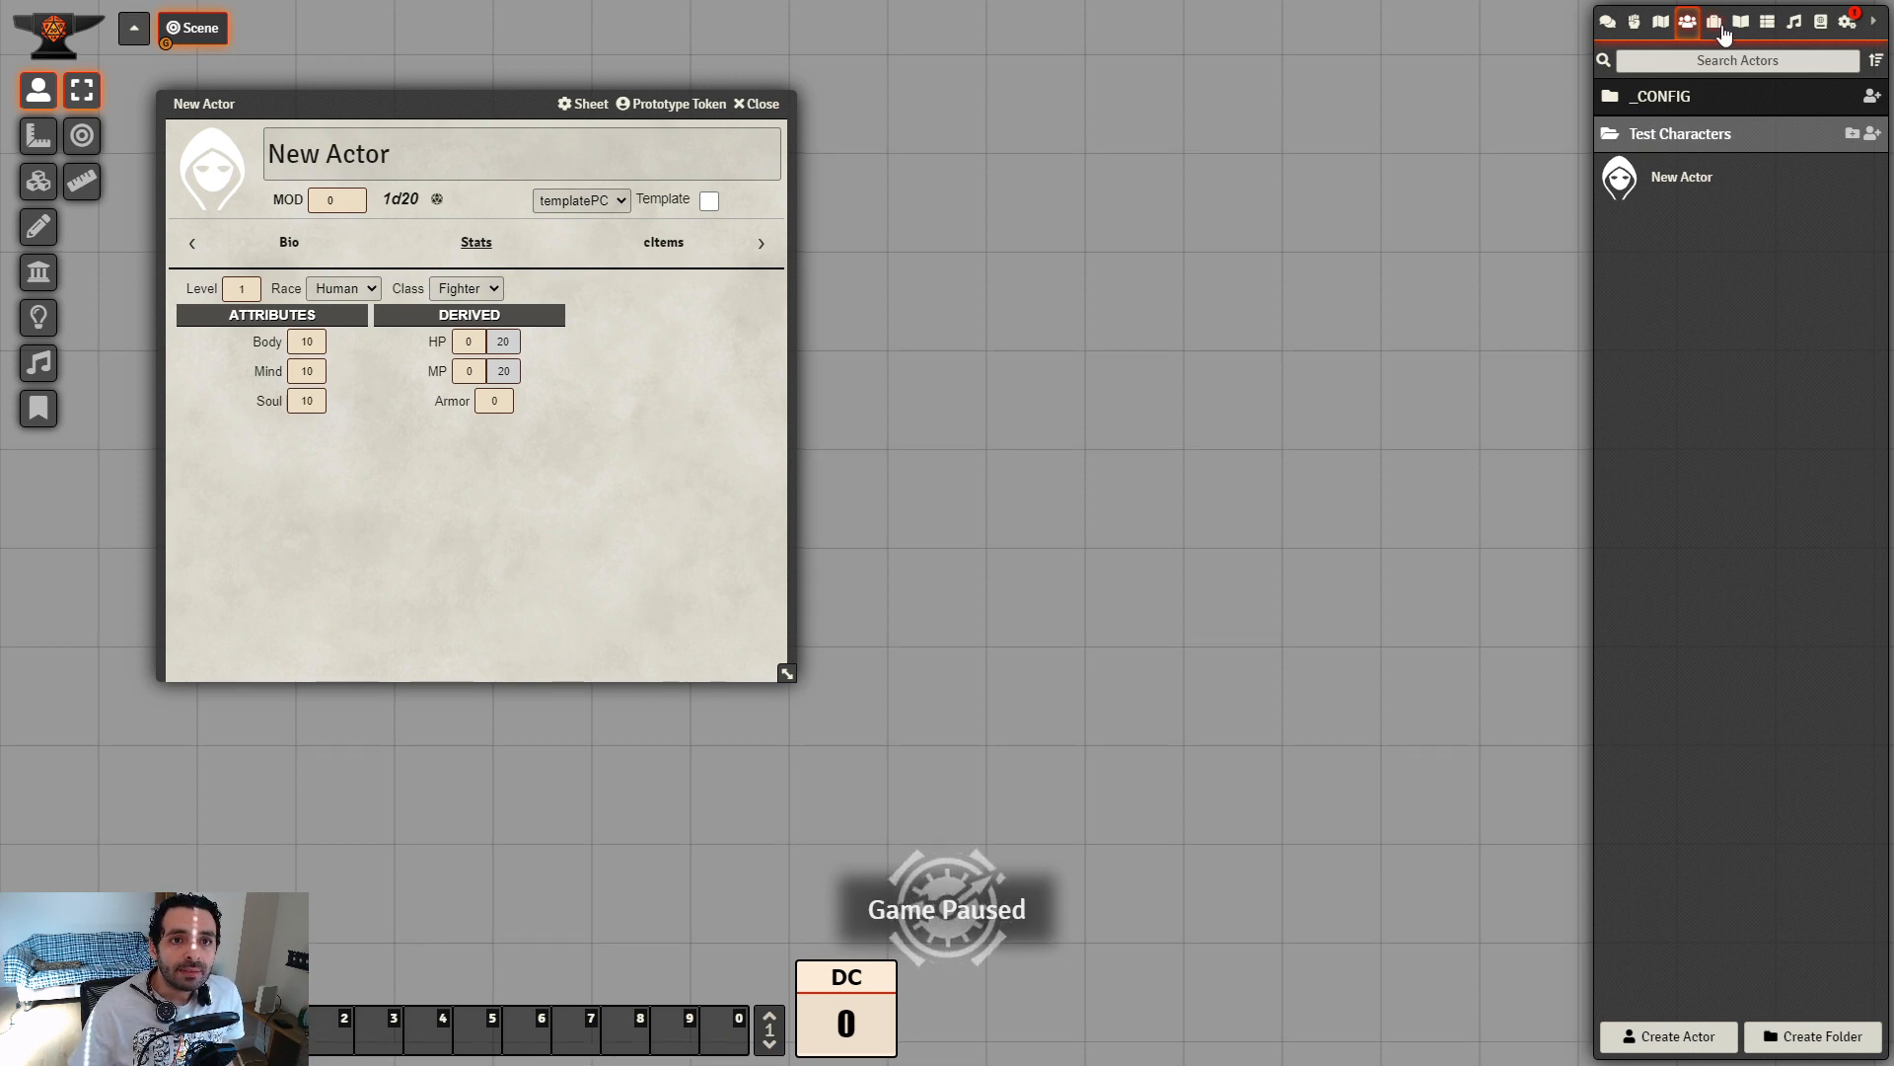
Create a cItem named Human in the _cITEMS folder inside the _COMPENDIUM item folder
click(1719, 27)
click(1717, 91)
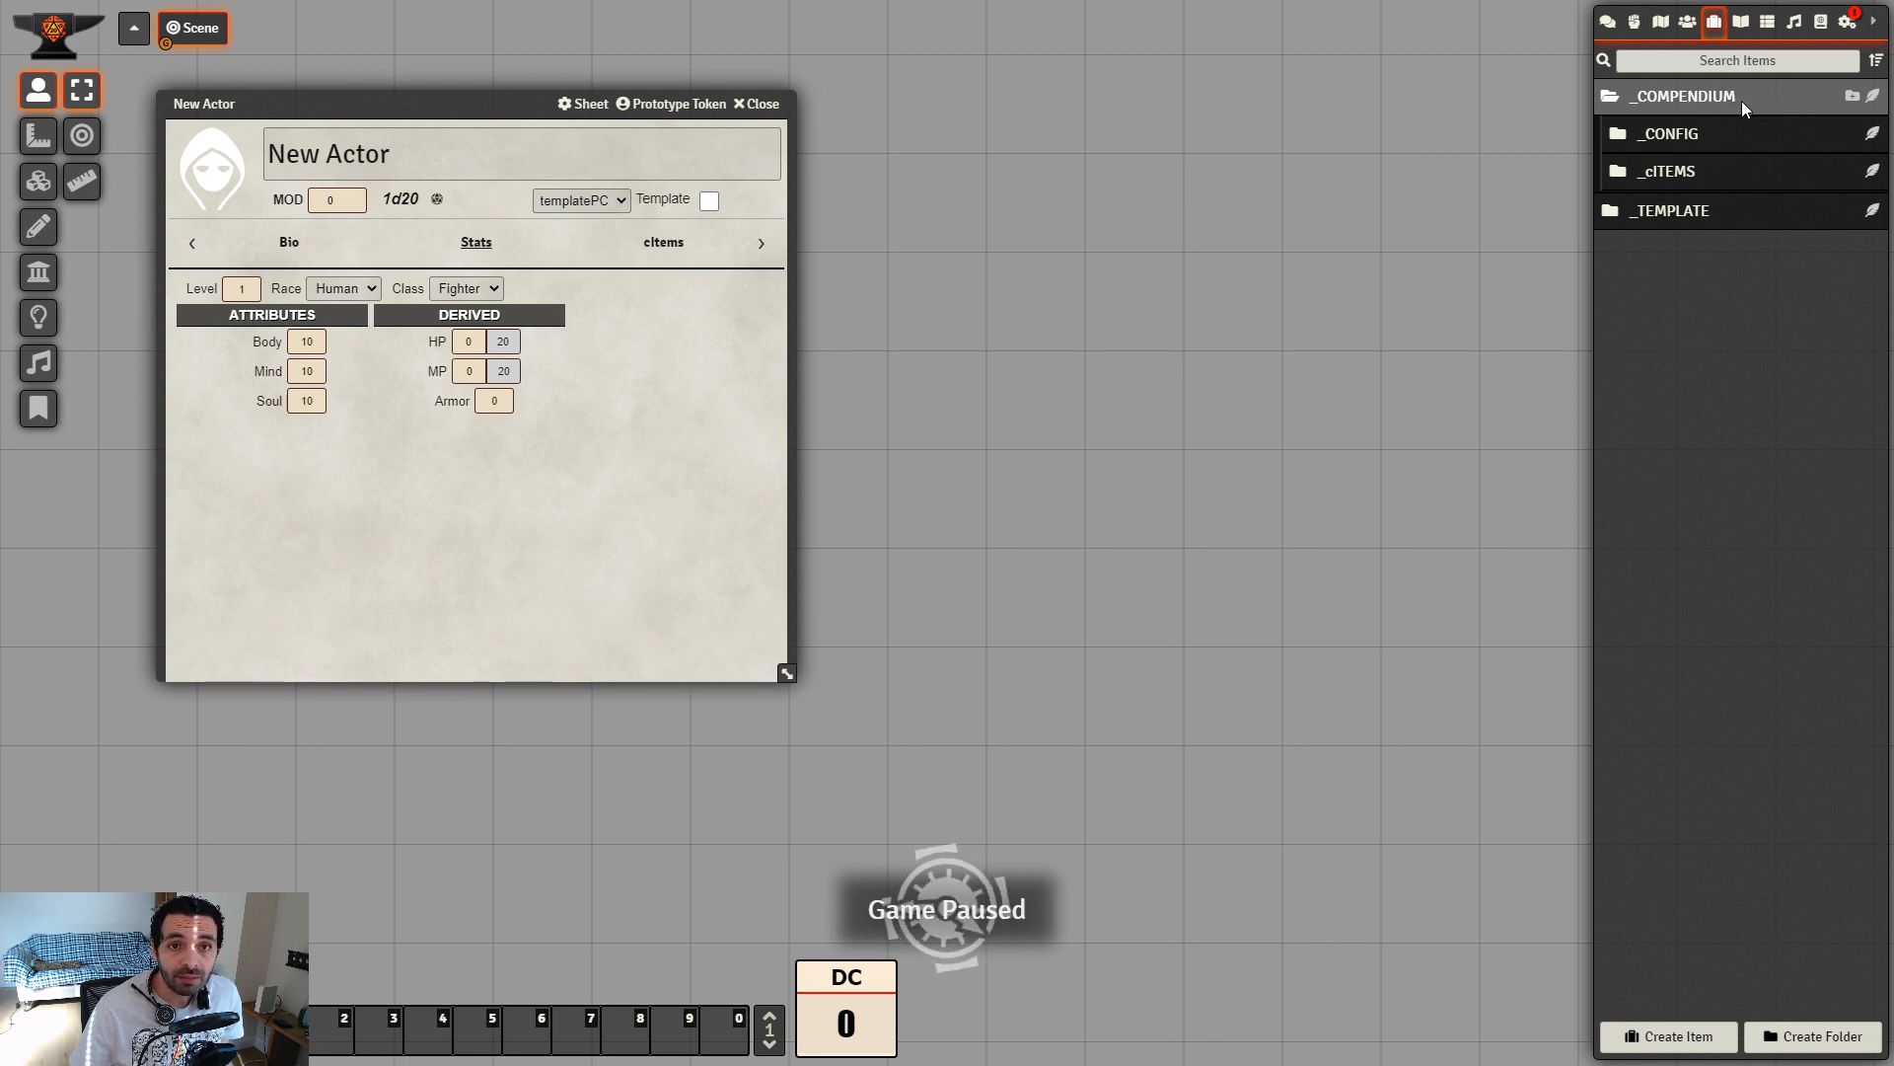
click(1700, 134)
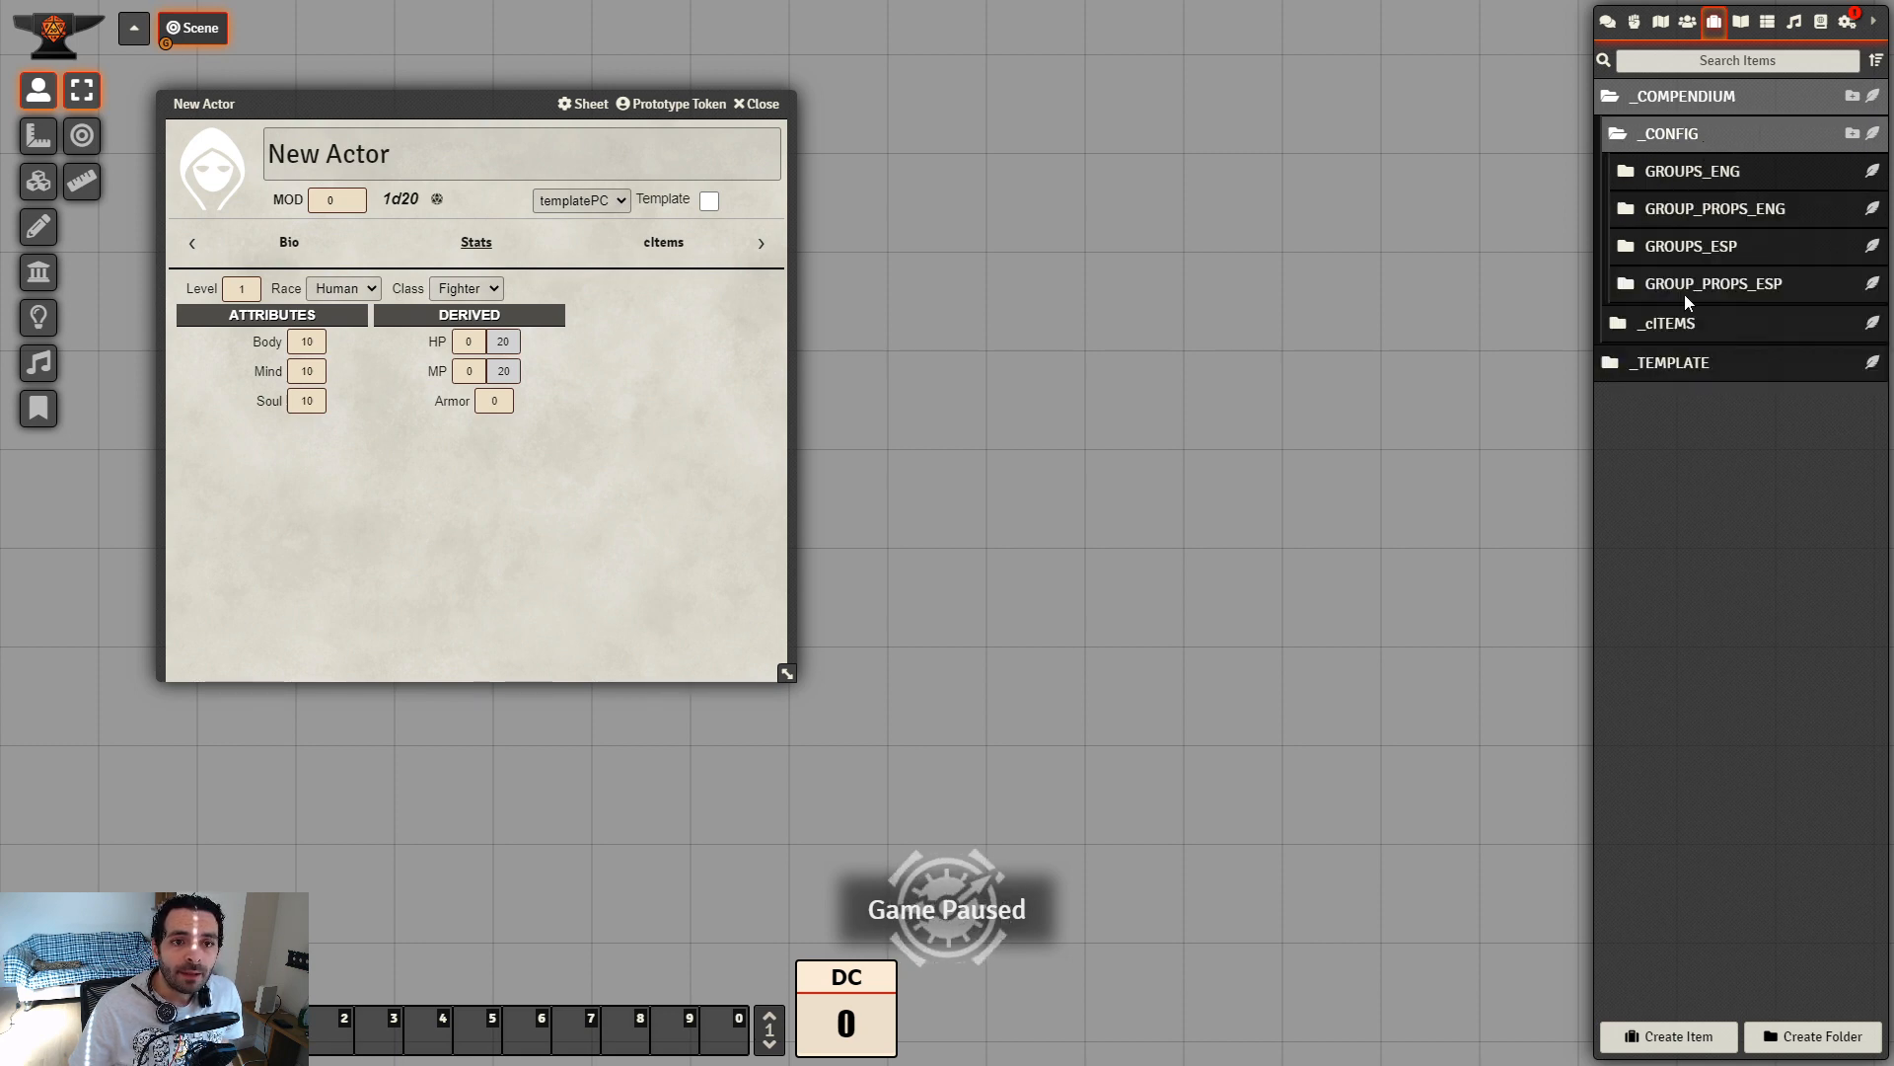
click(1692, 109)
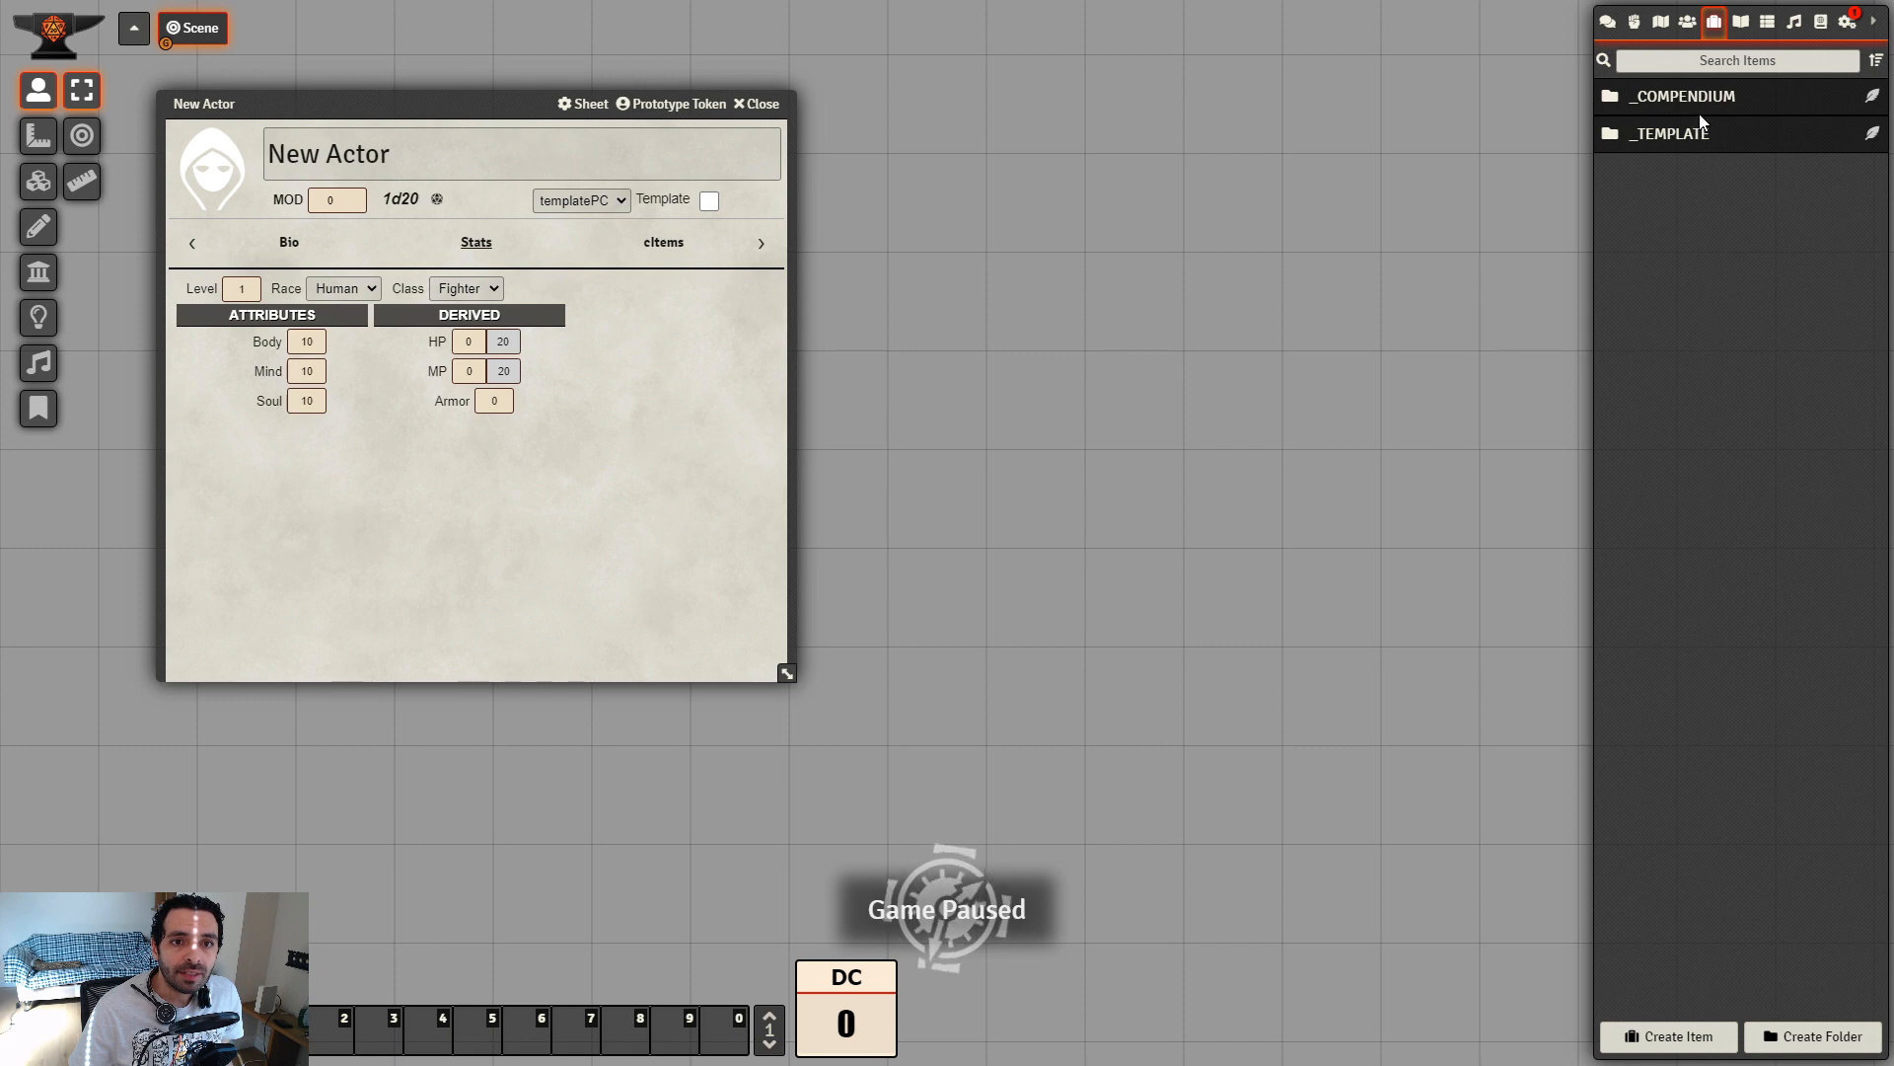
click(1699, 111)
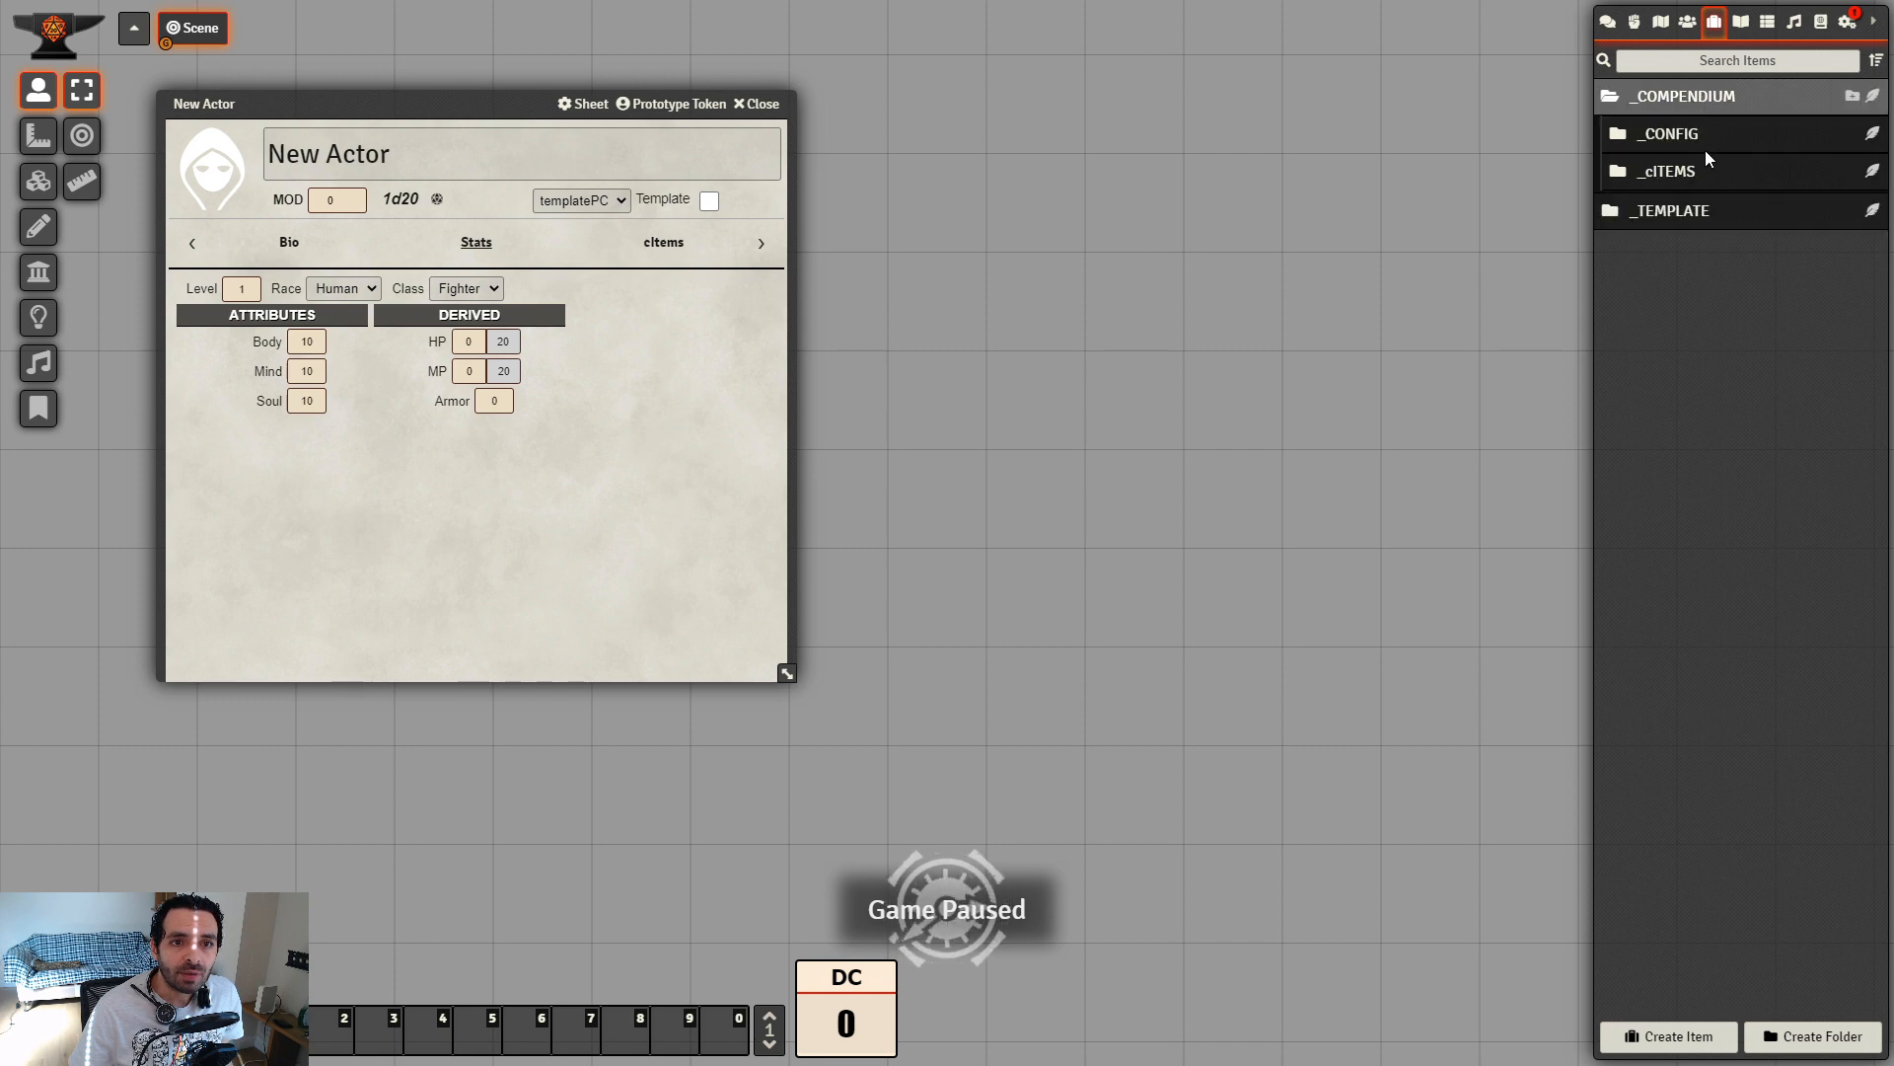
click(1874, 186)
drag(996, 473, 1222, 377)
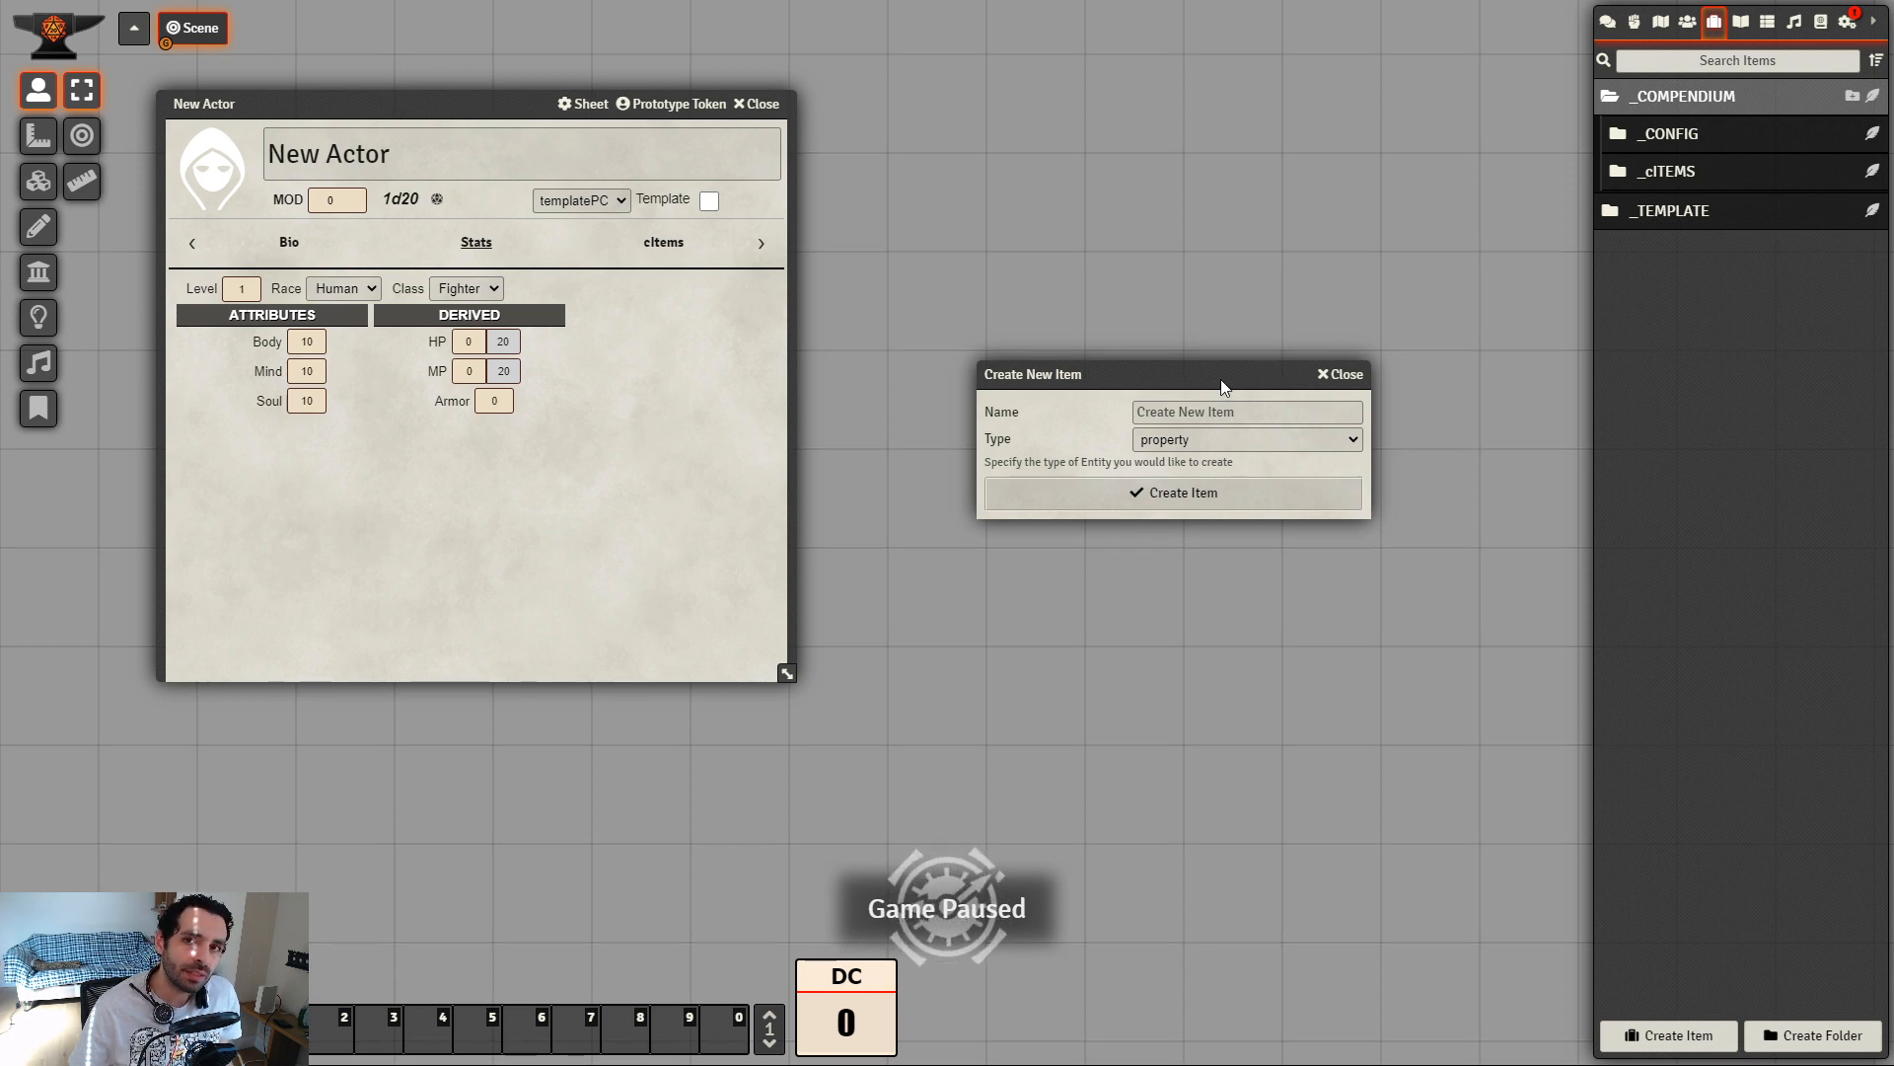
click(1217, 408)
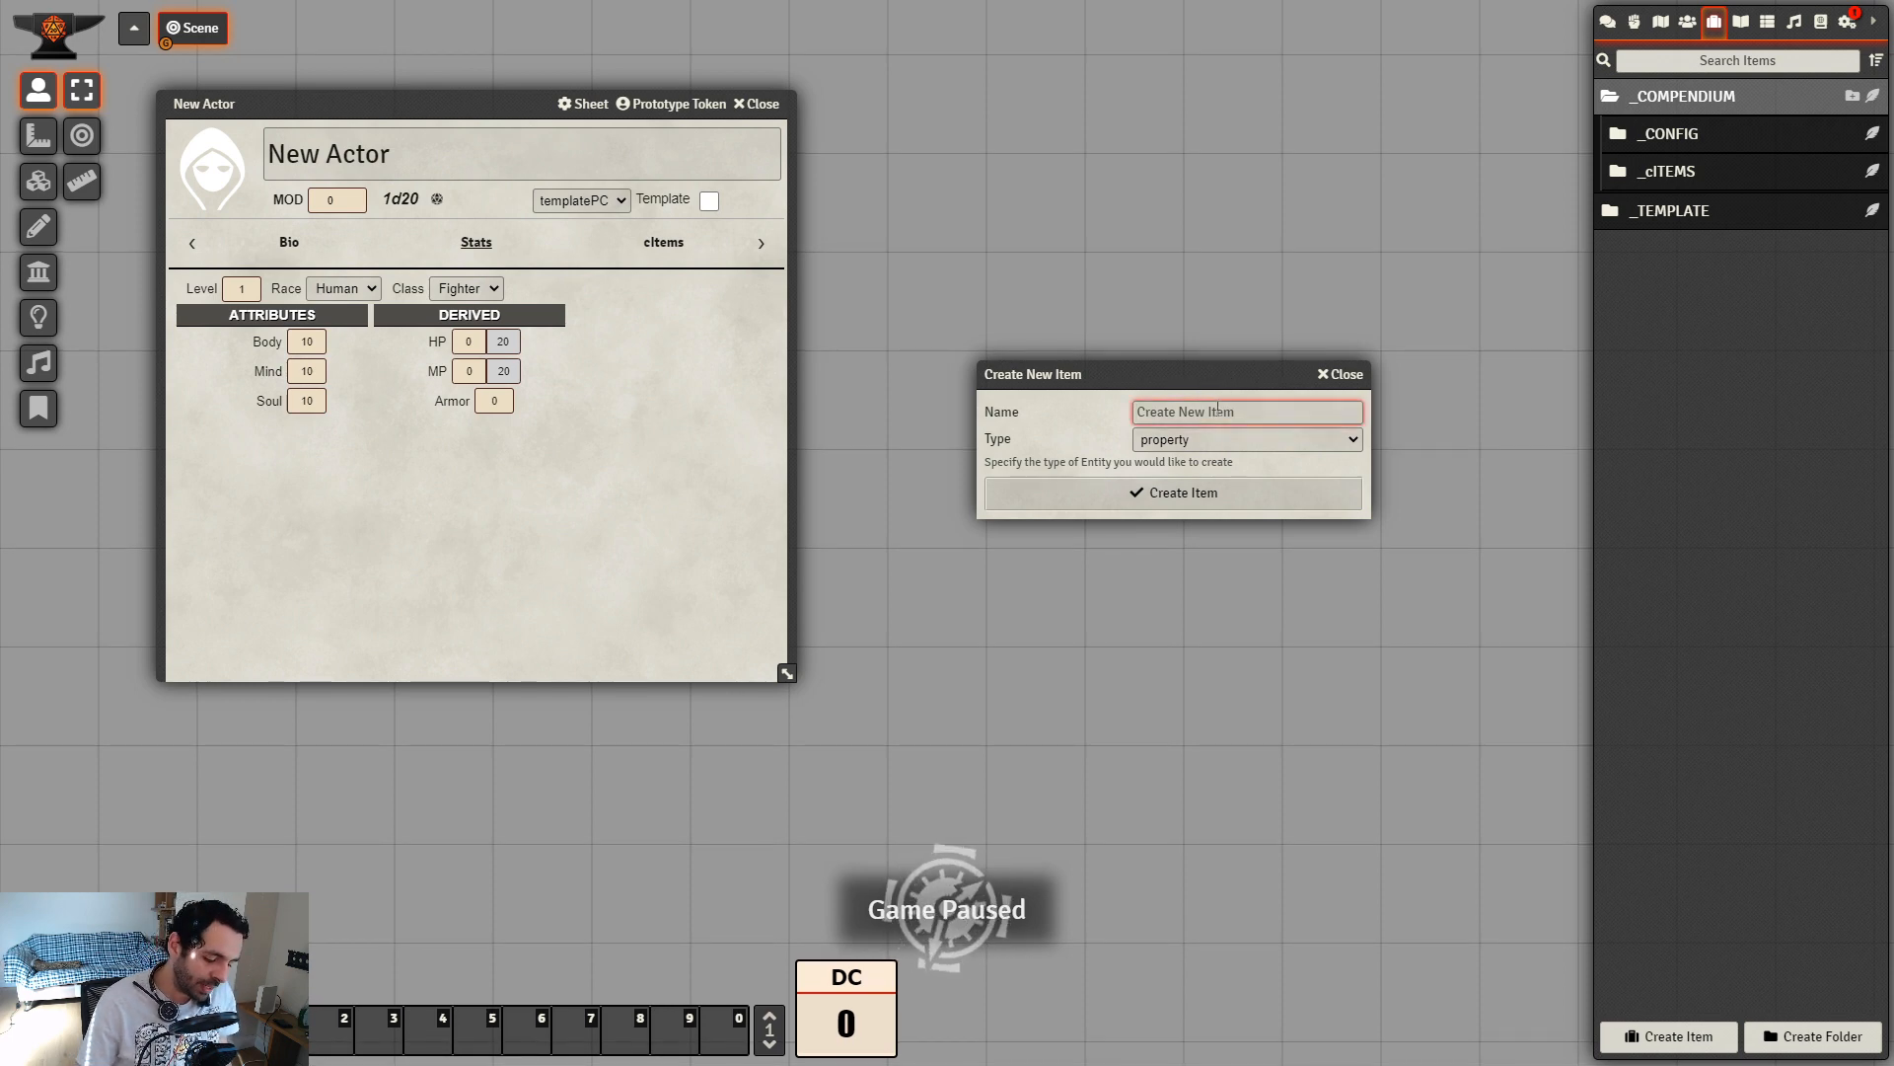
text(Human)
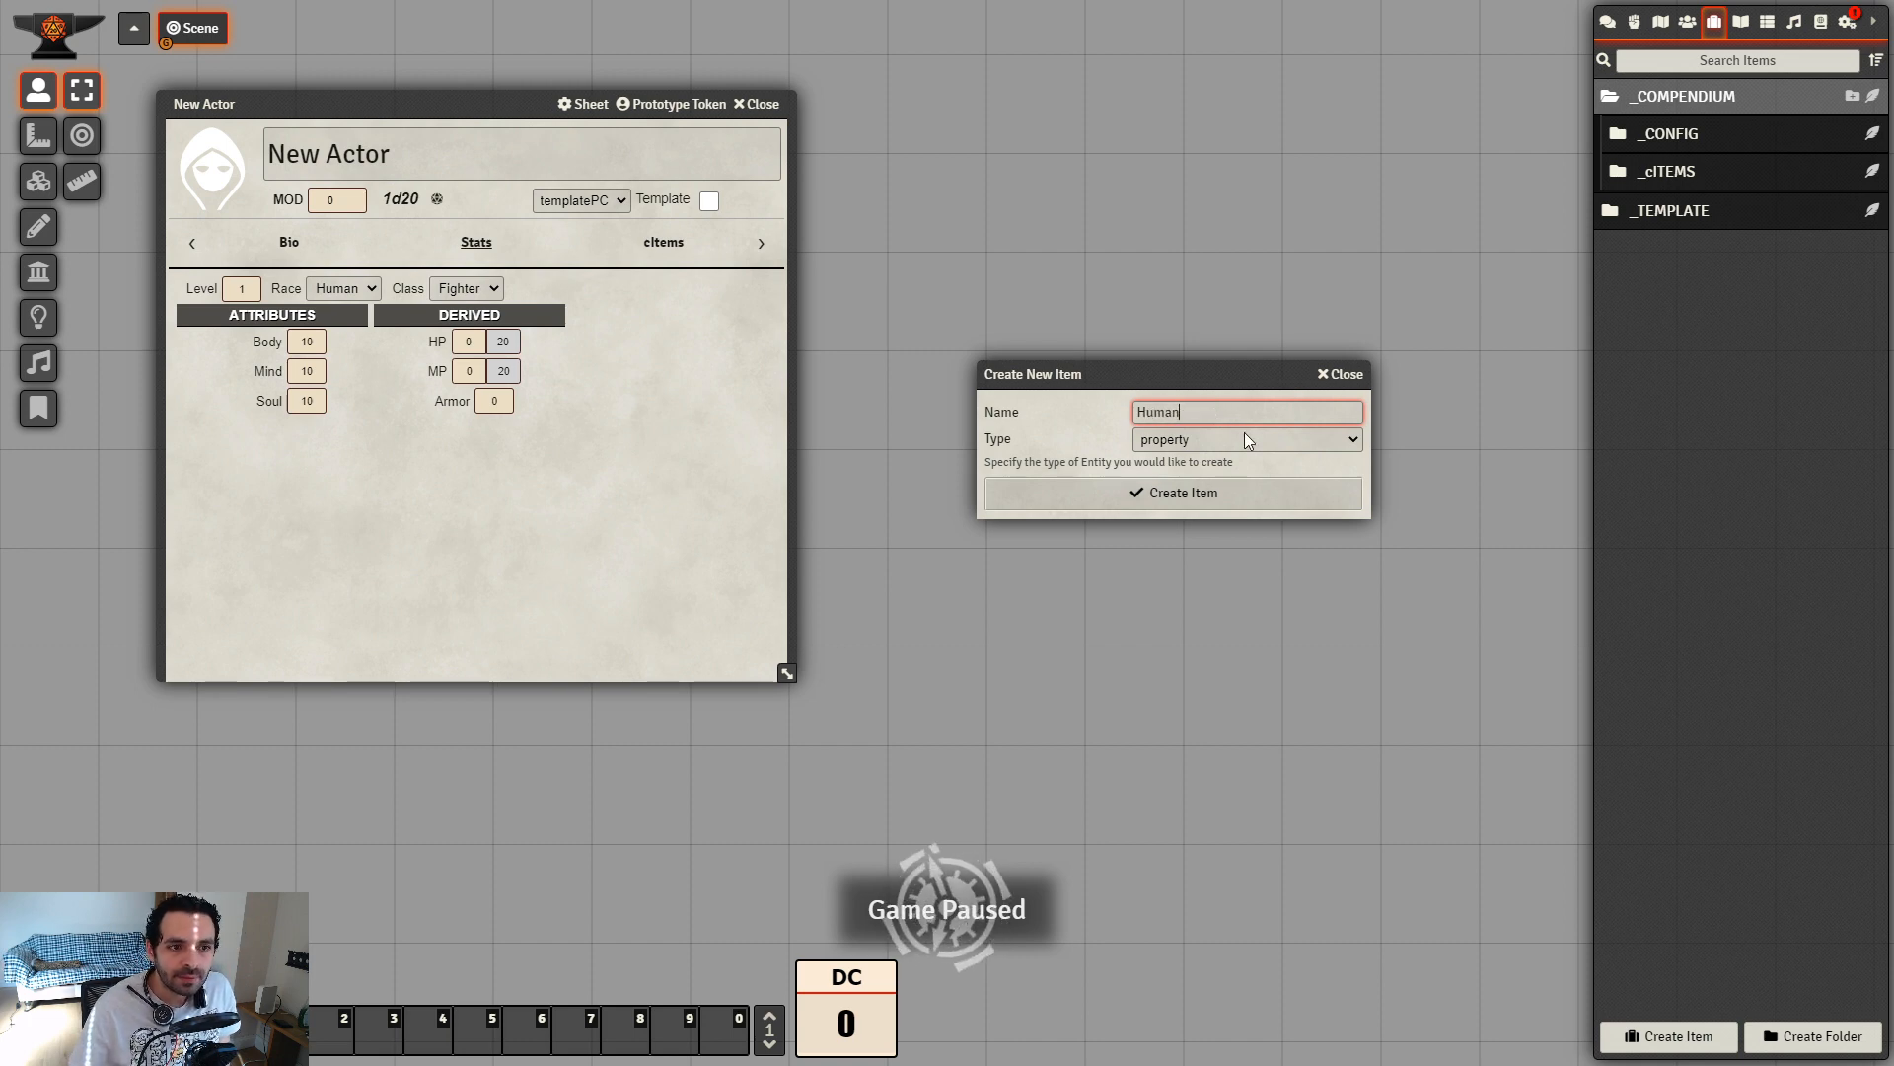
click(1245, 439)
click(1194, 544)
click(1170, 494)
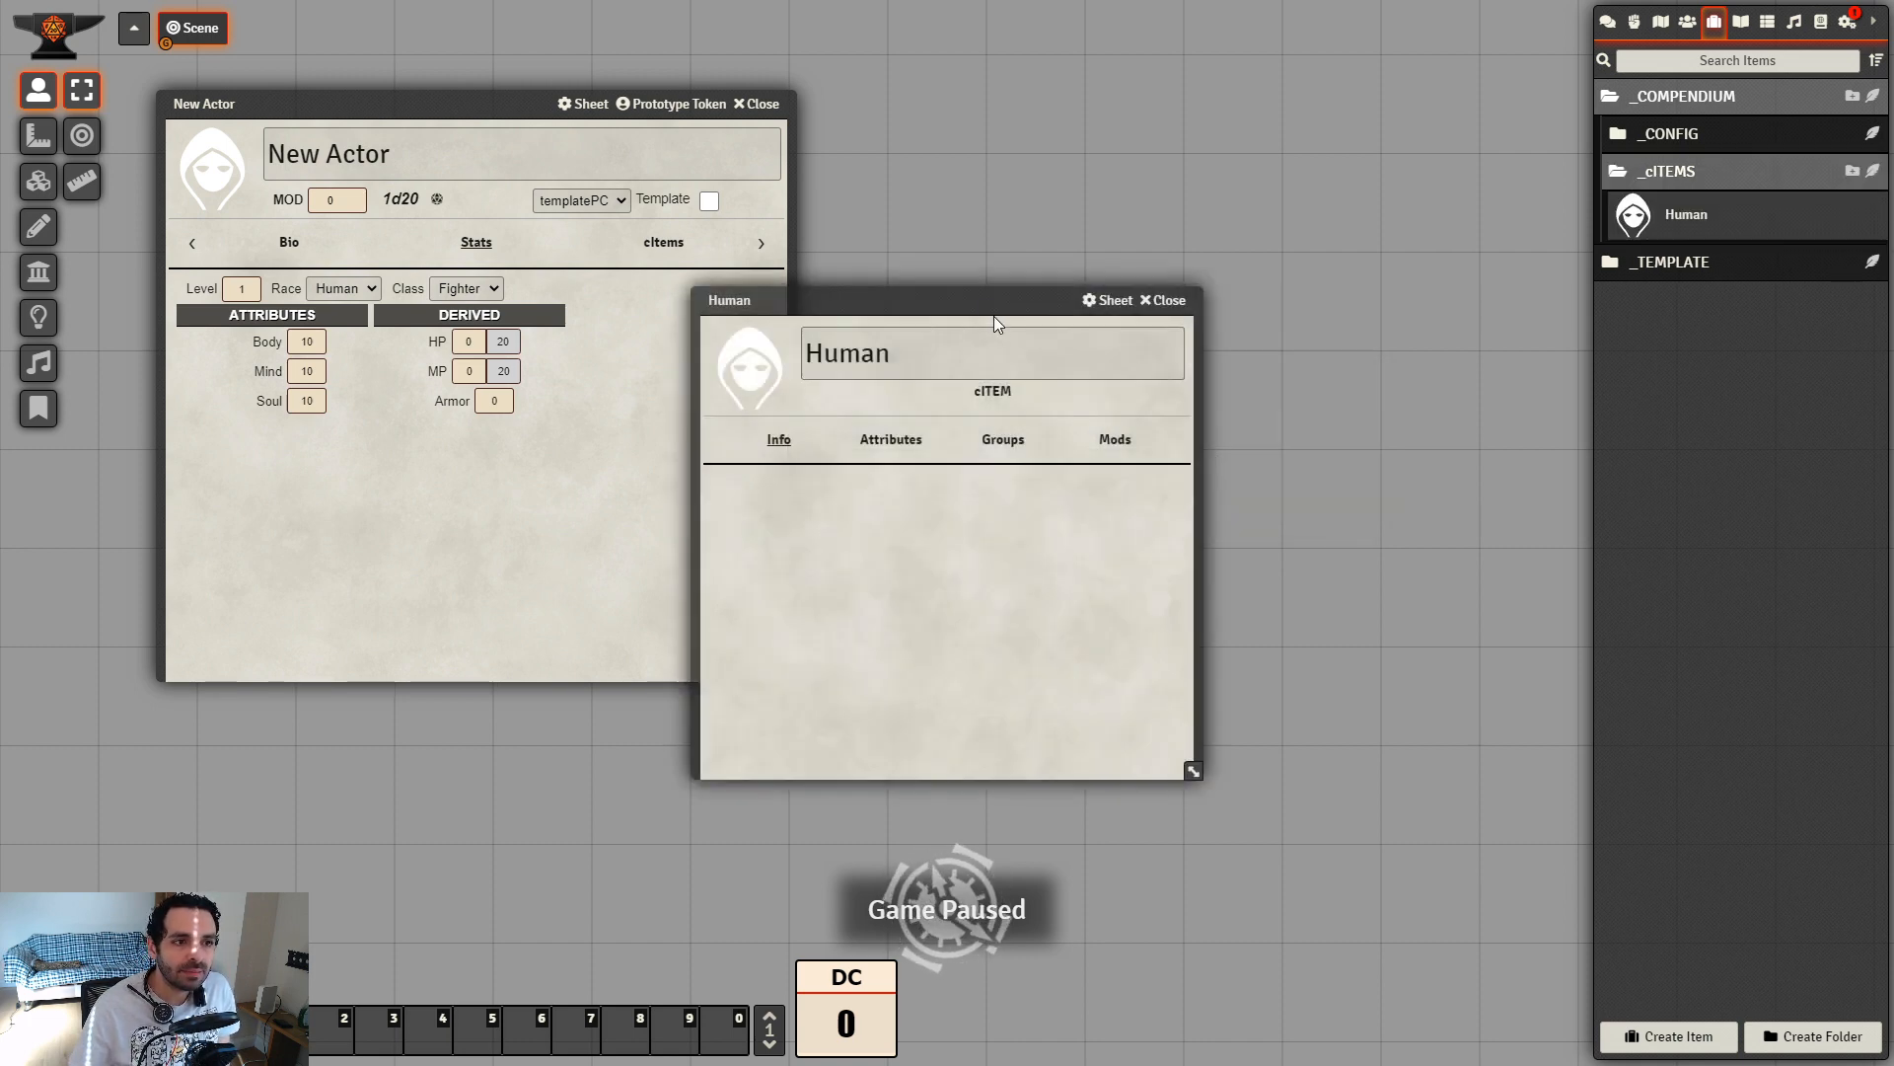
Set the Human cItem's image to race_icon.jpg from the img/06_Icons folder
drag(993, 317, 1185, 256)
click(953, 315)
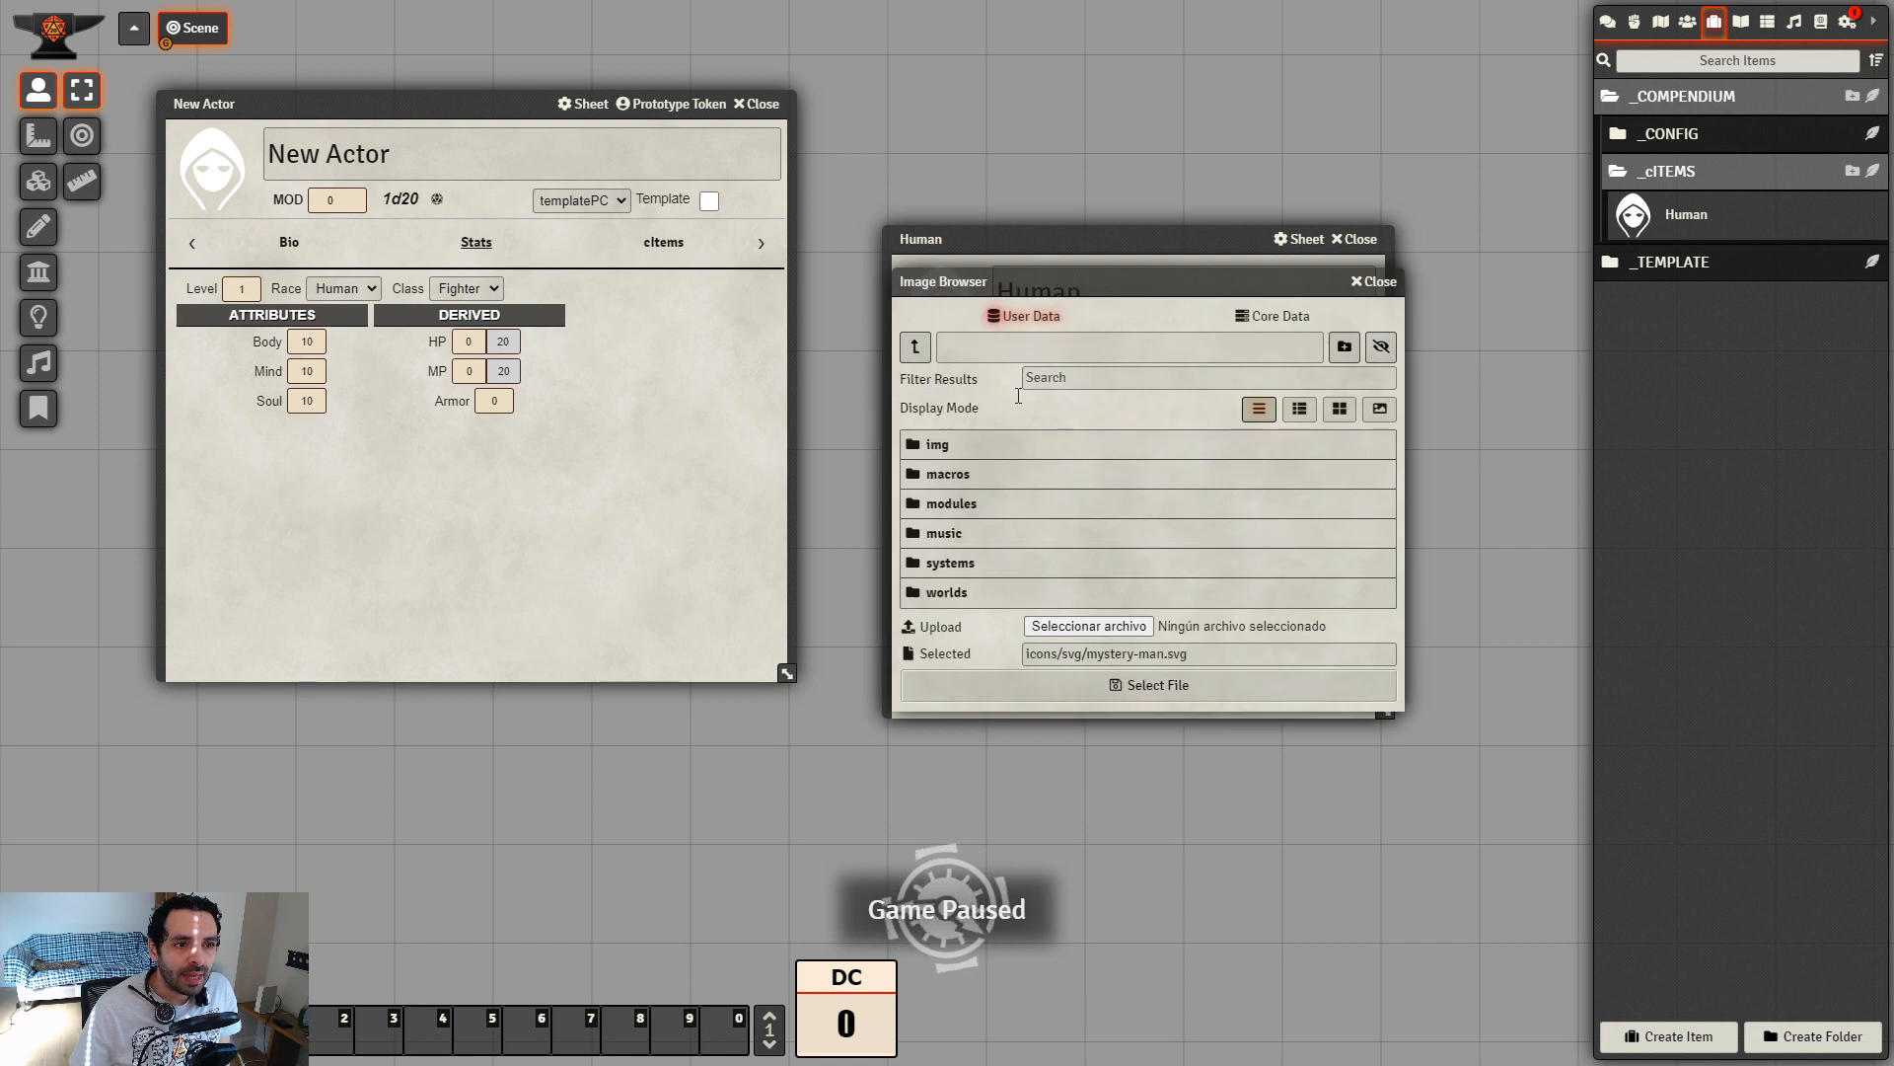
click(1300, 408)
click(1020, 445)
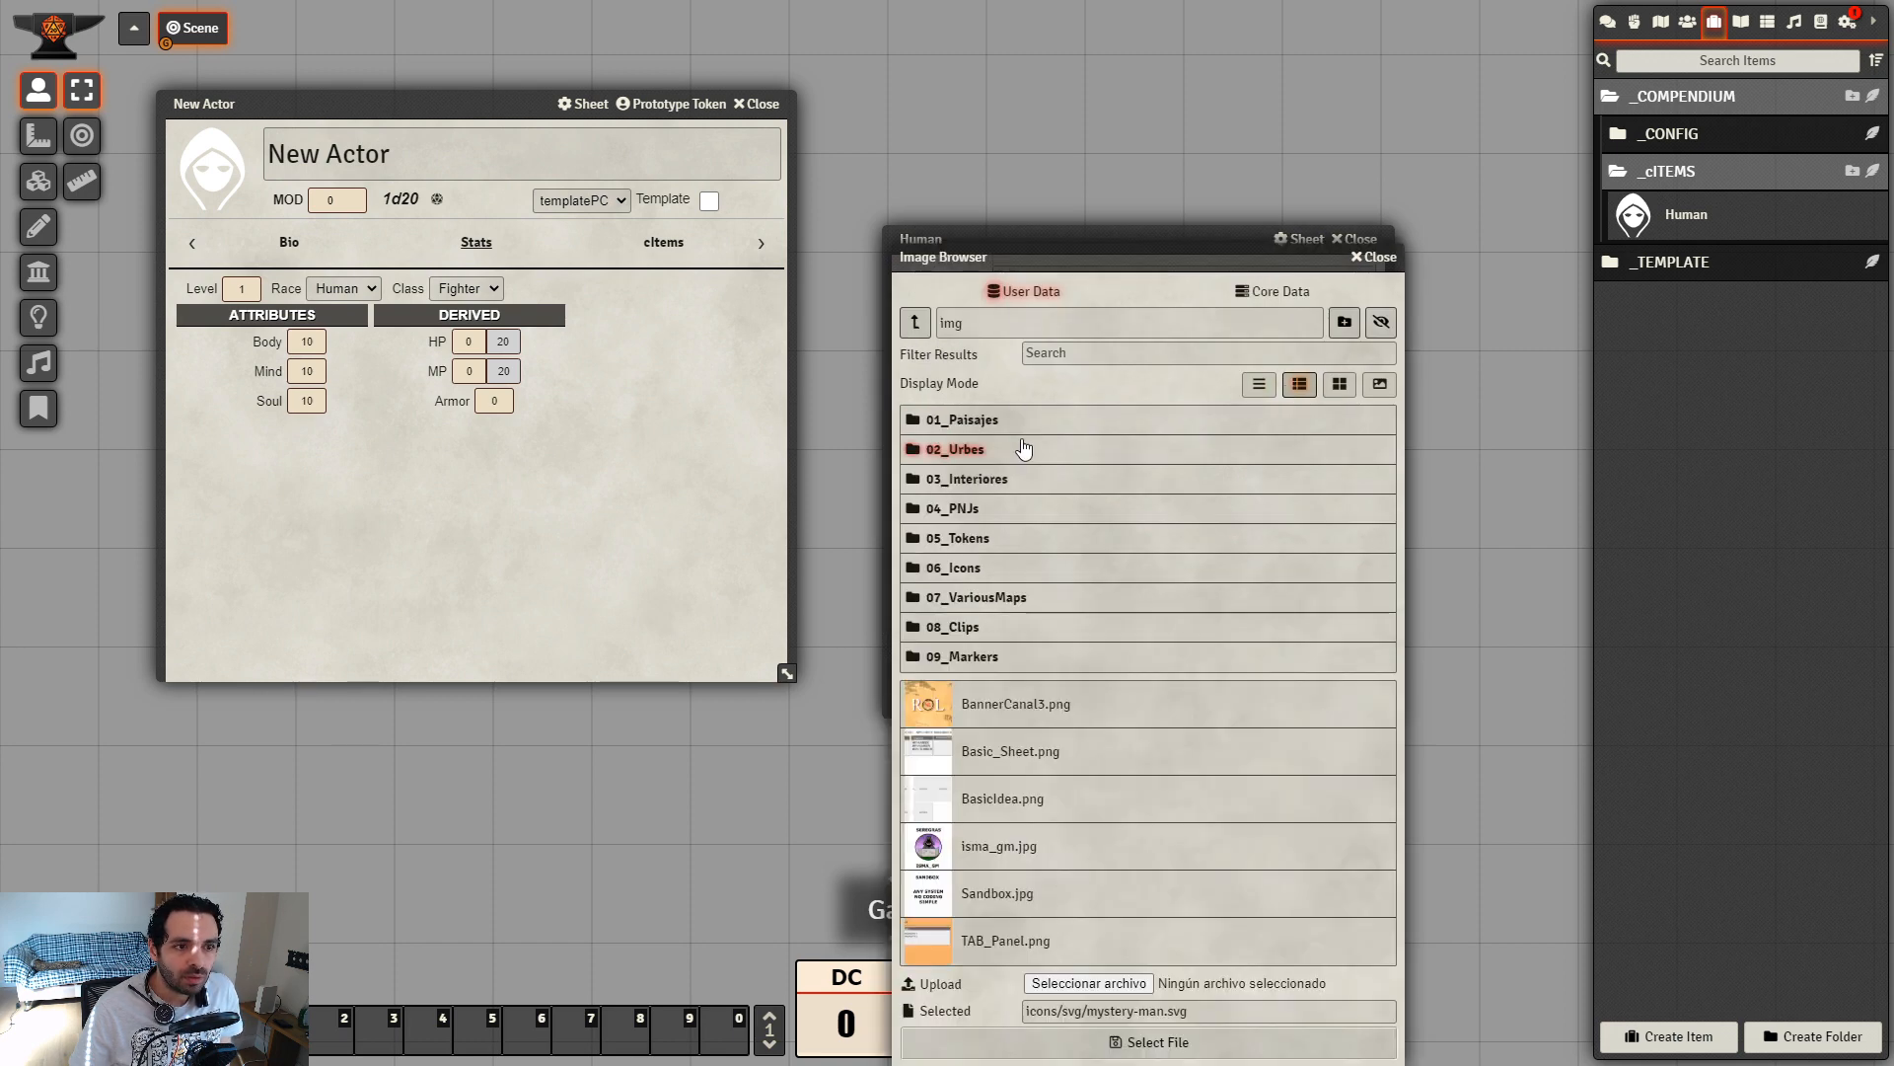
click(986, 569)
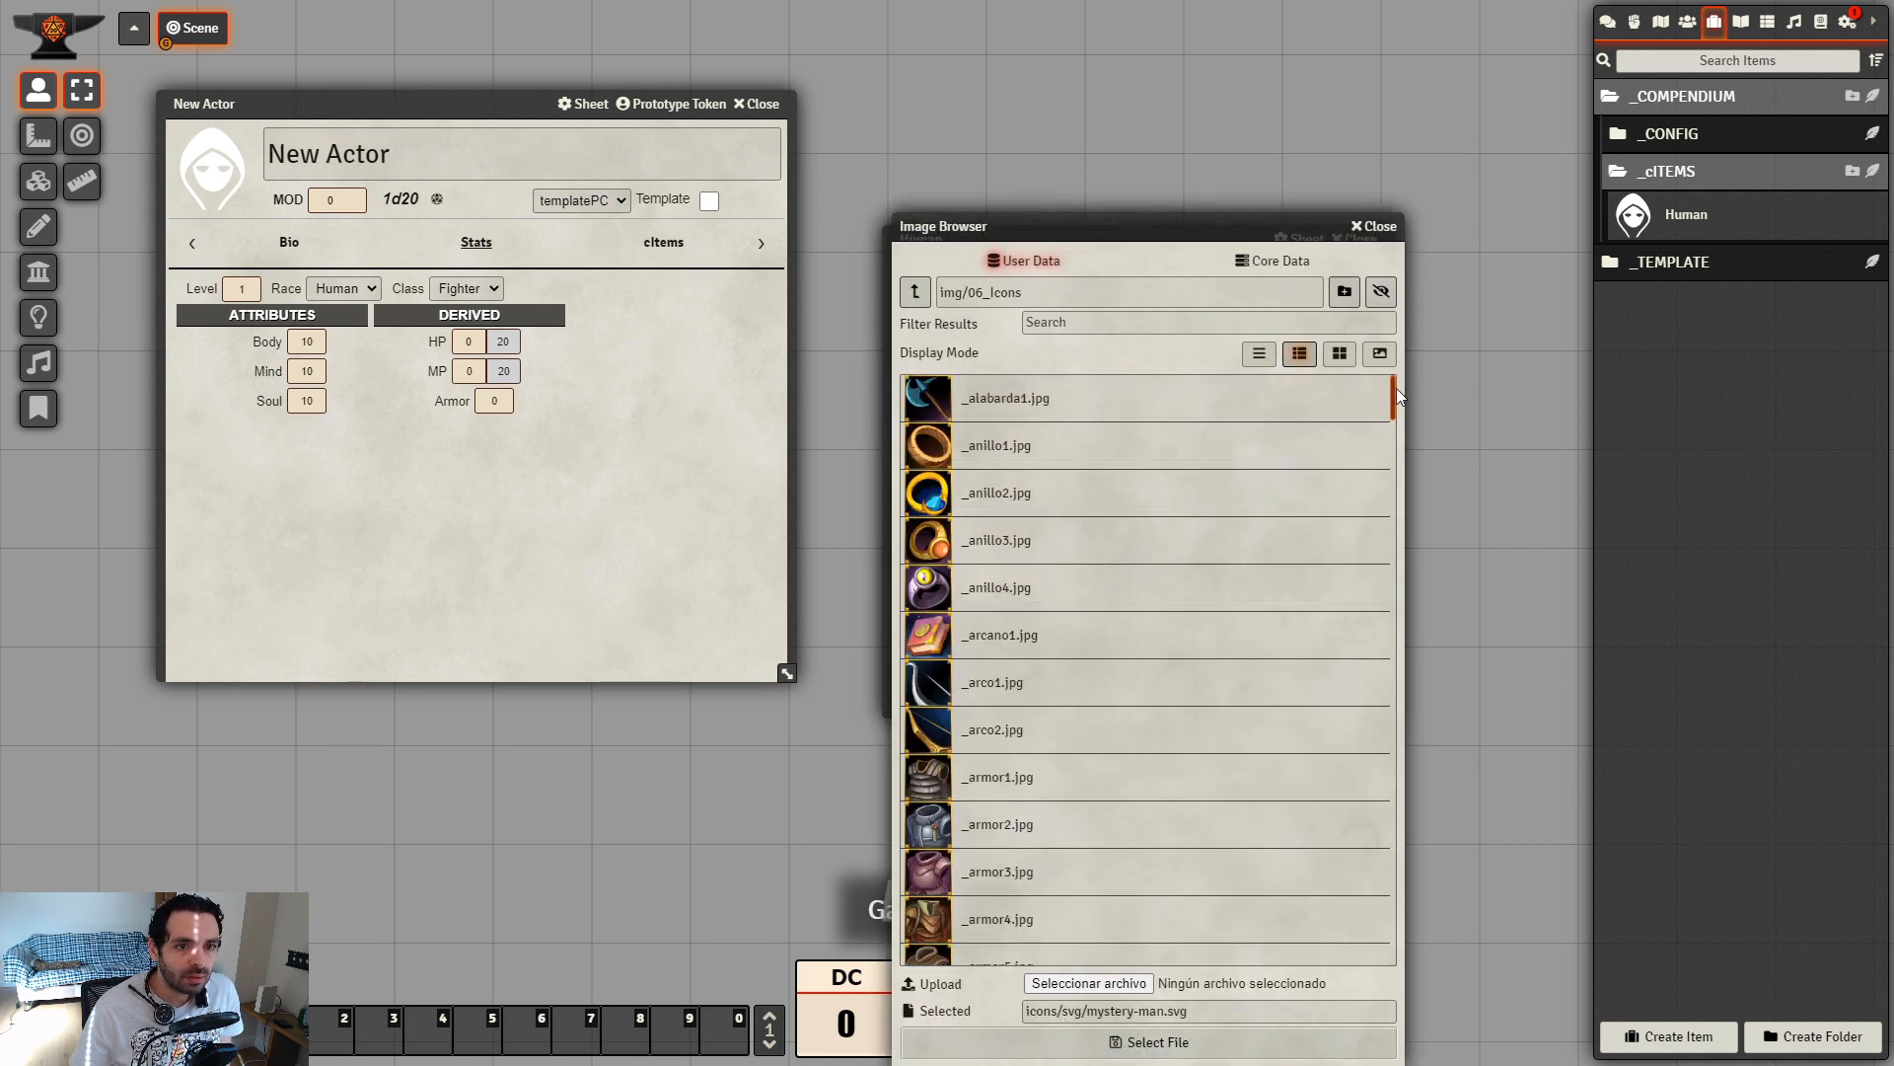
drag(1393, 395, 1393, 913)
scroll(1108, 727, down, 2)
click(1024, 562)
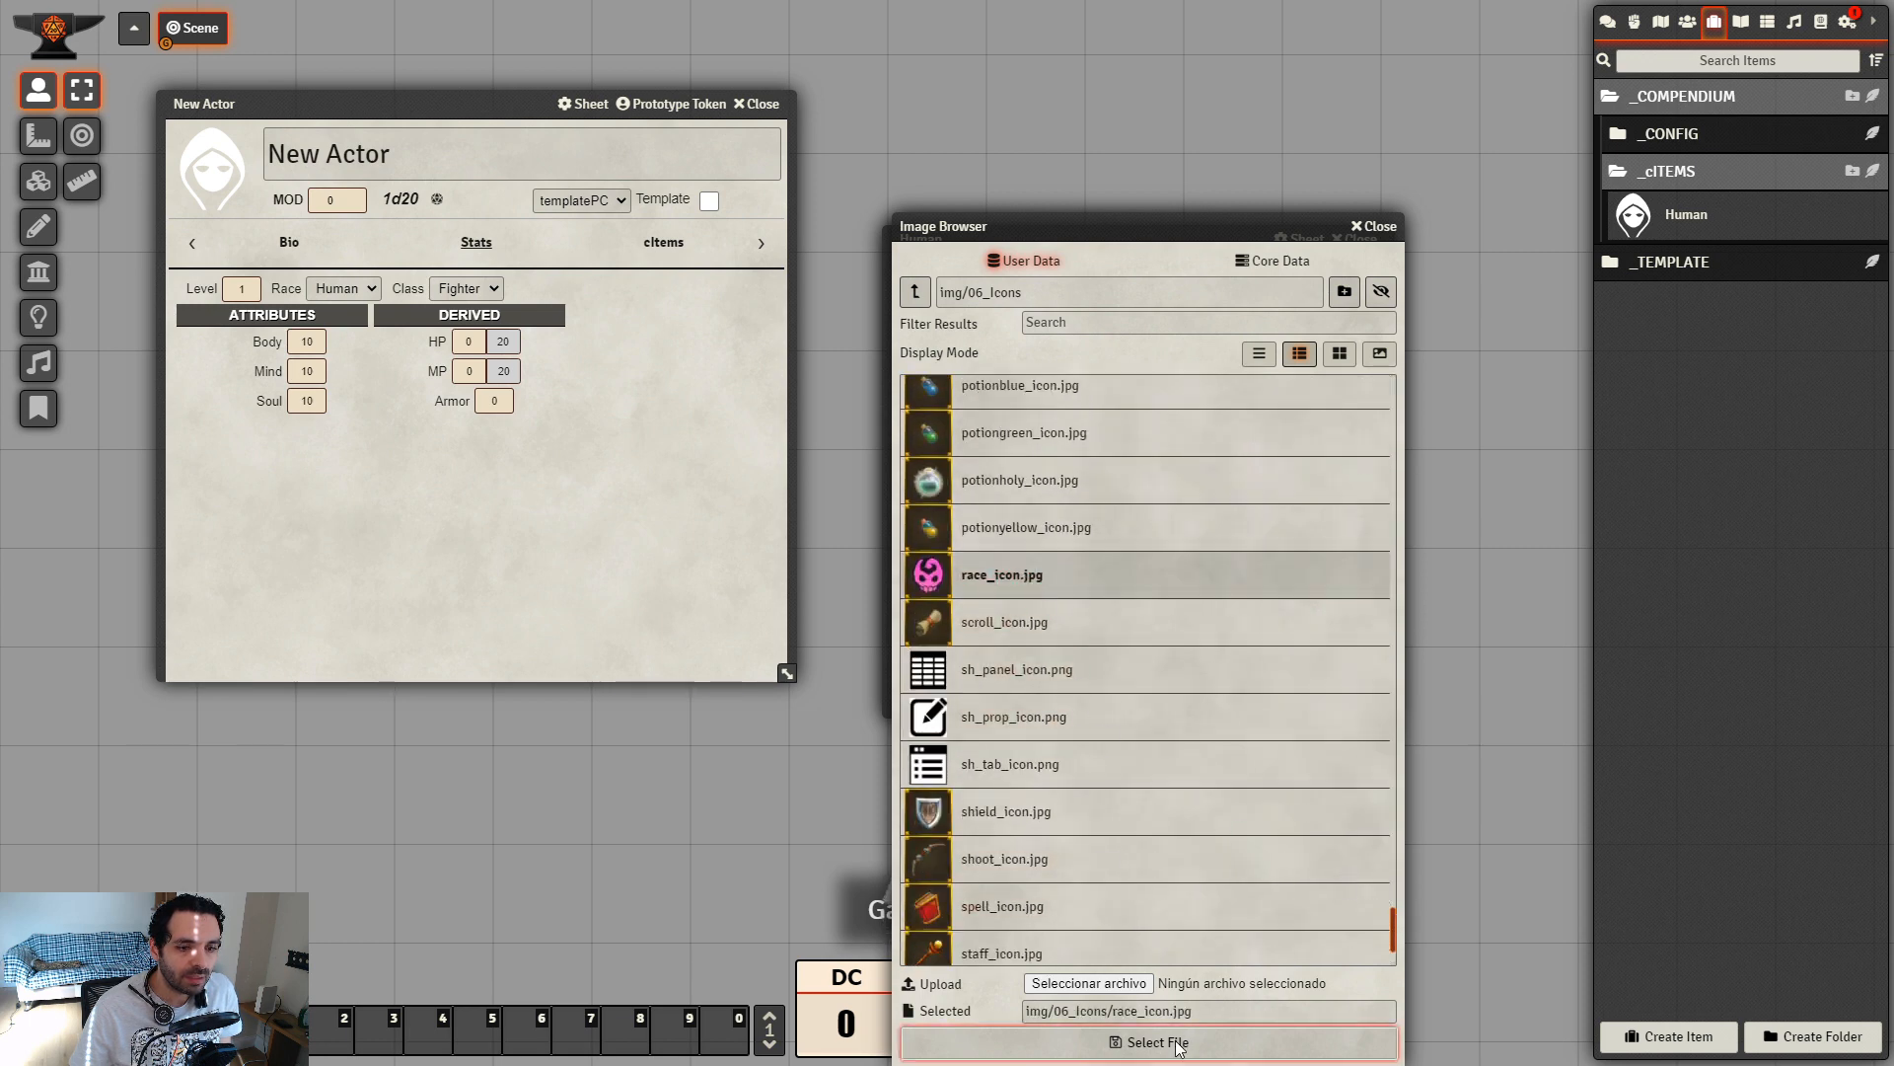
click(1175, 1040)
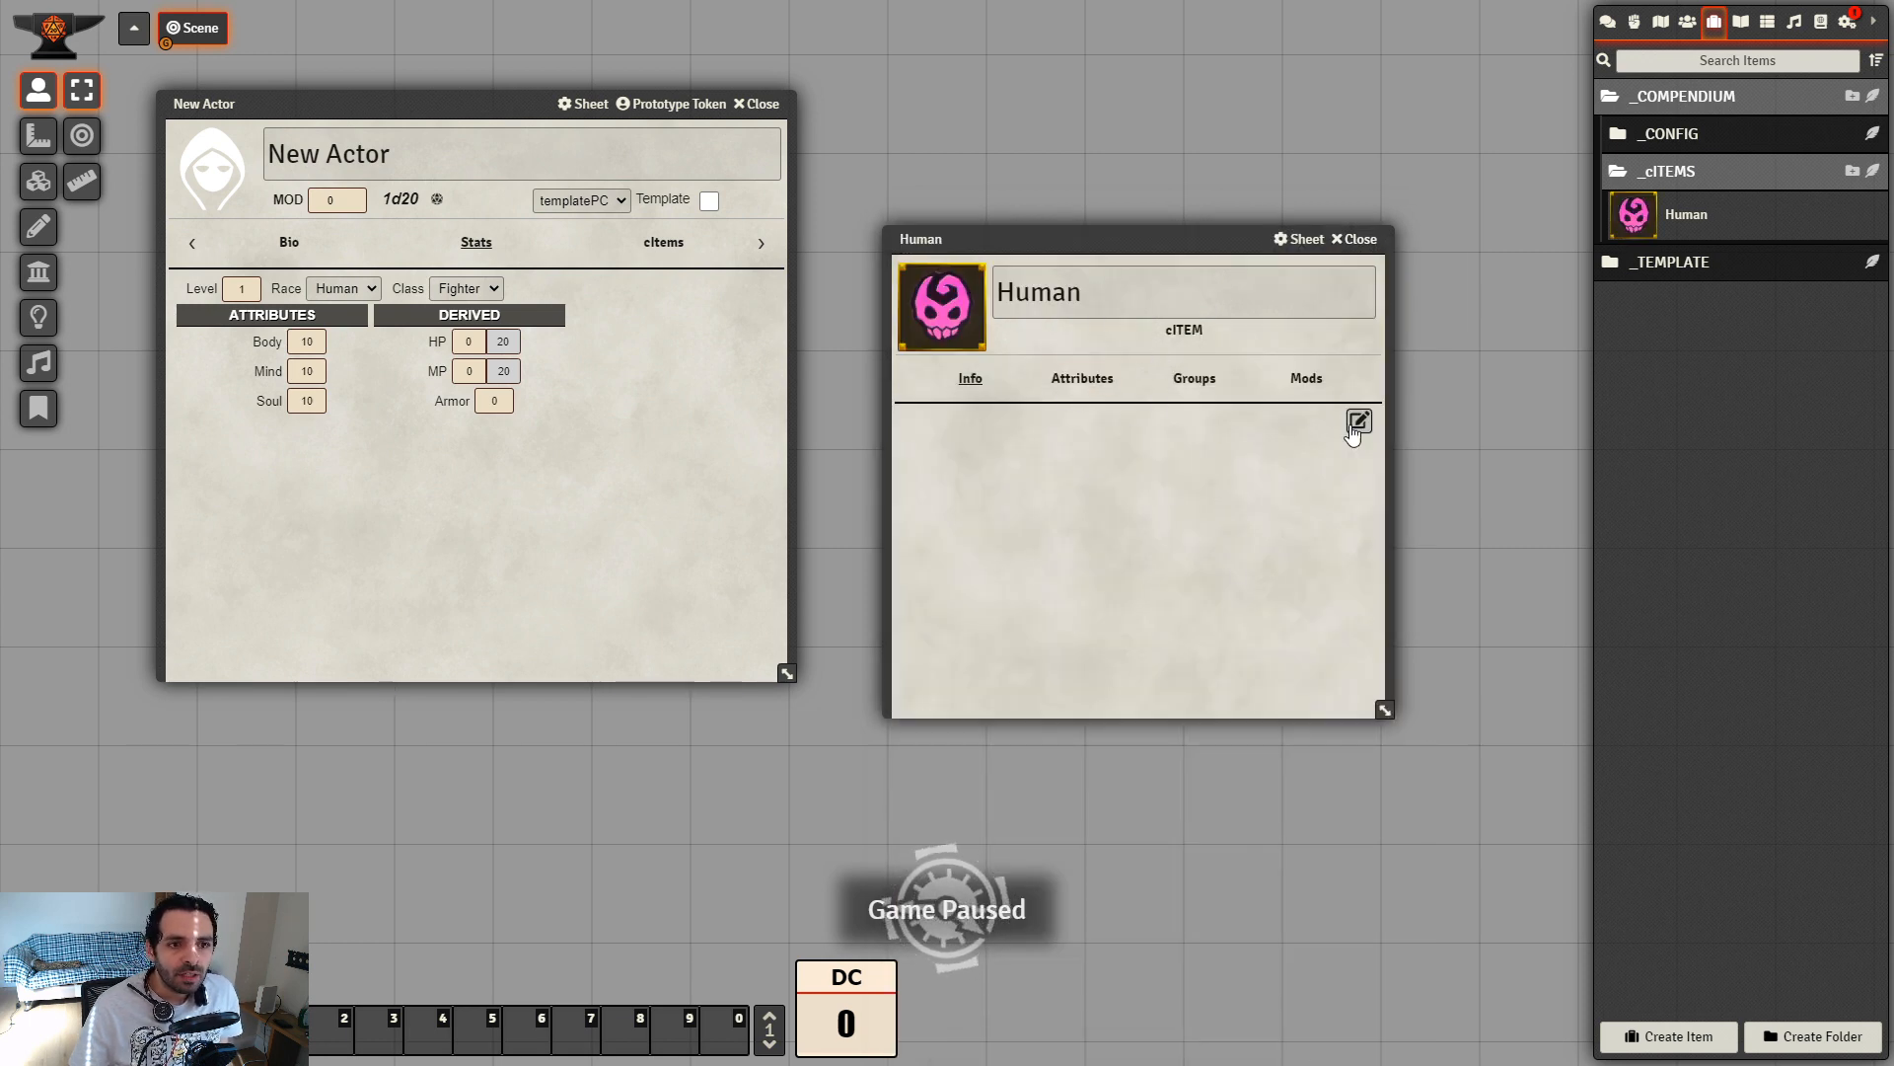
Write and save the Human info text "Humans are the oldest race..." and close the item sheet
click(1210, 485)
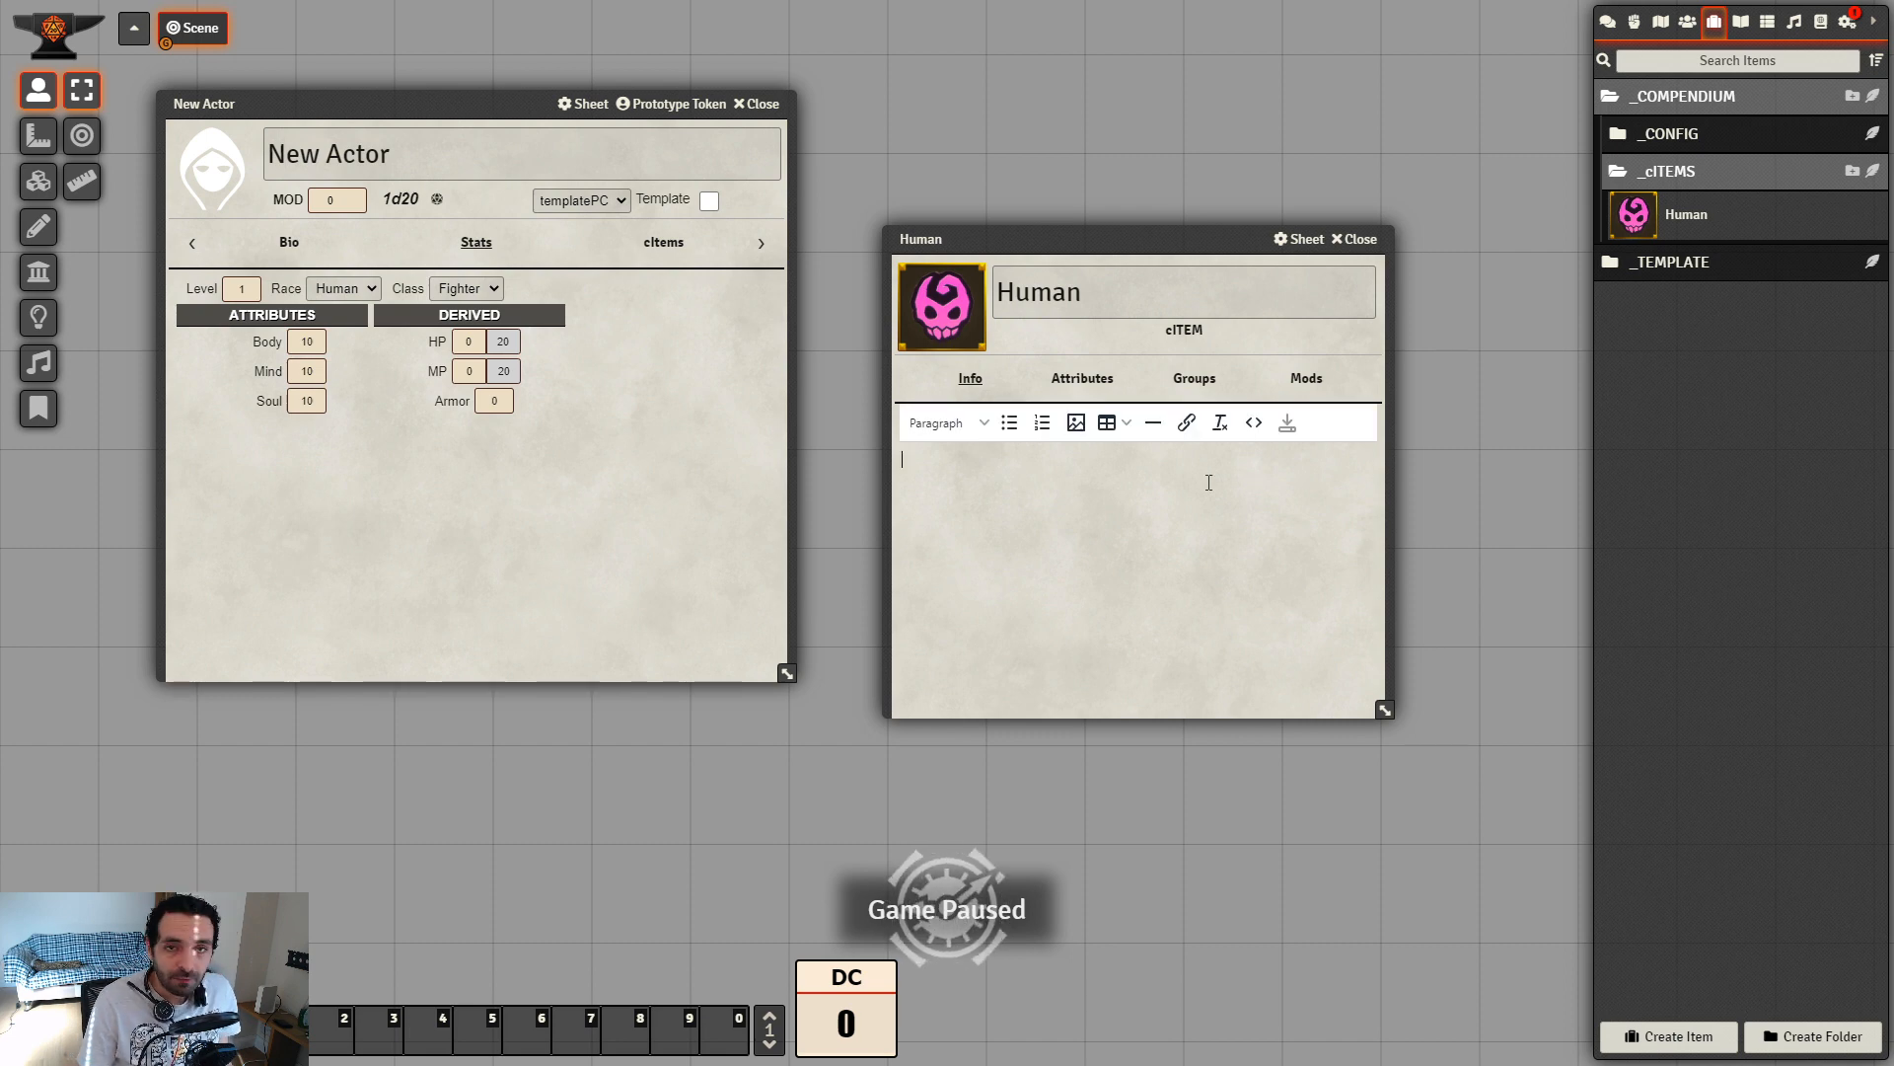
text(Hum)
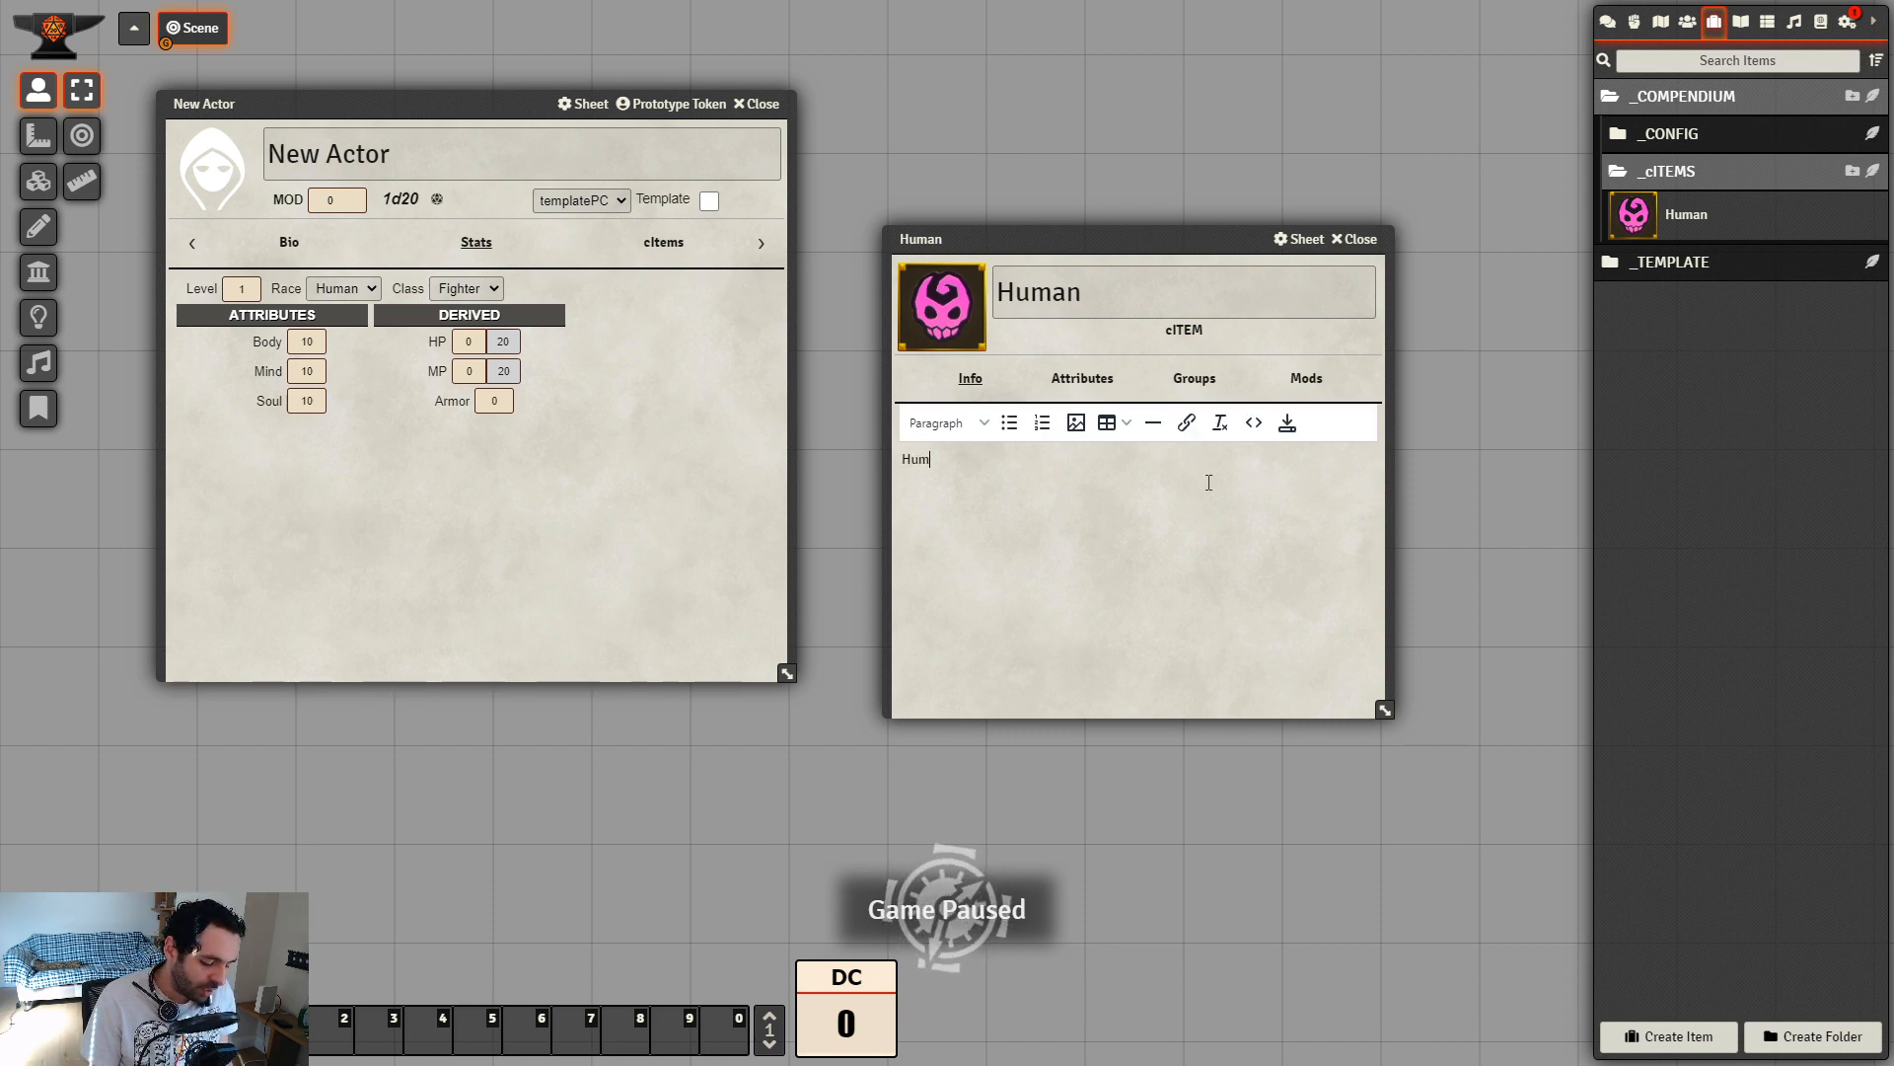
text(ans are )
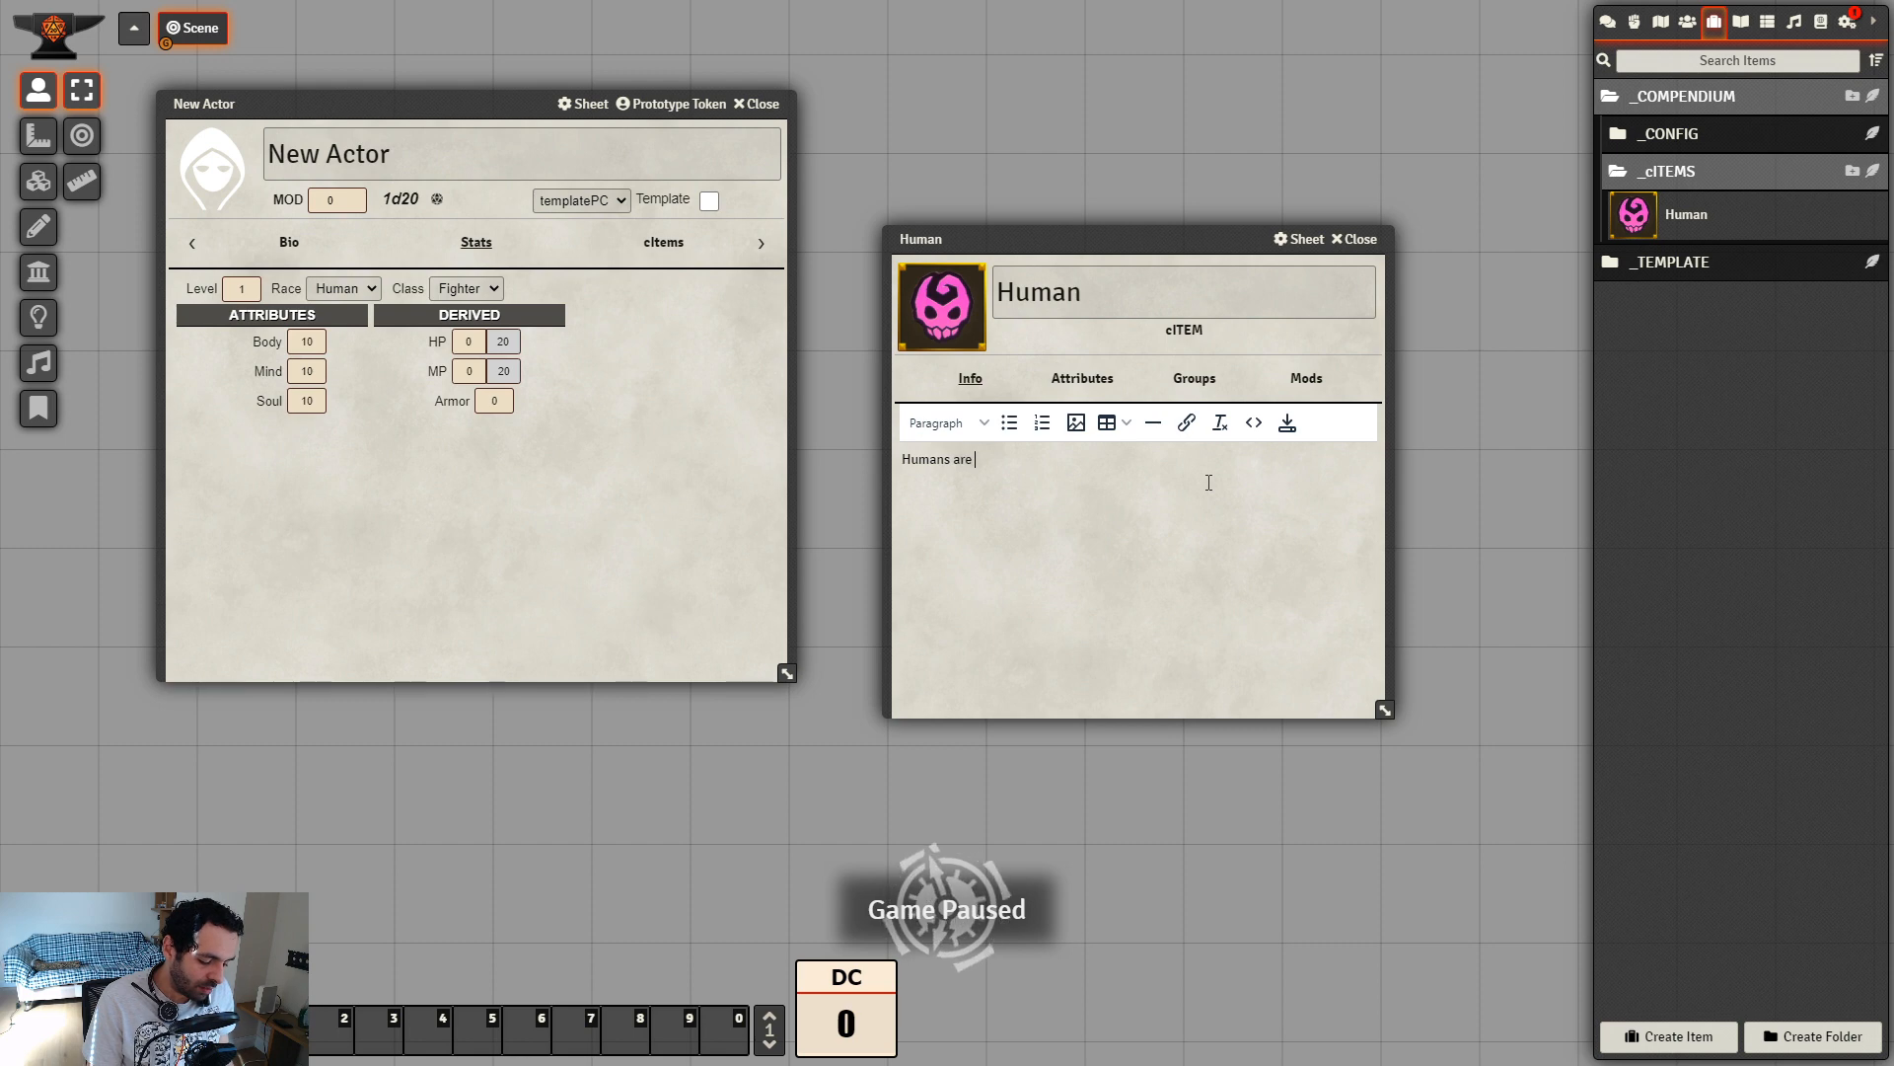
text(the oldest race...)
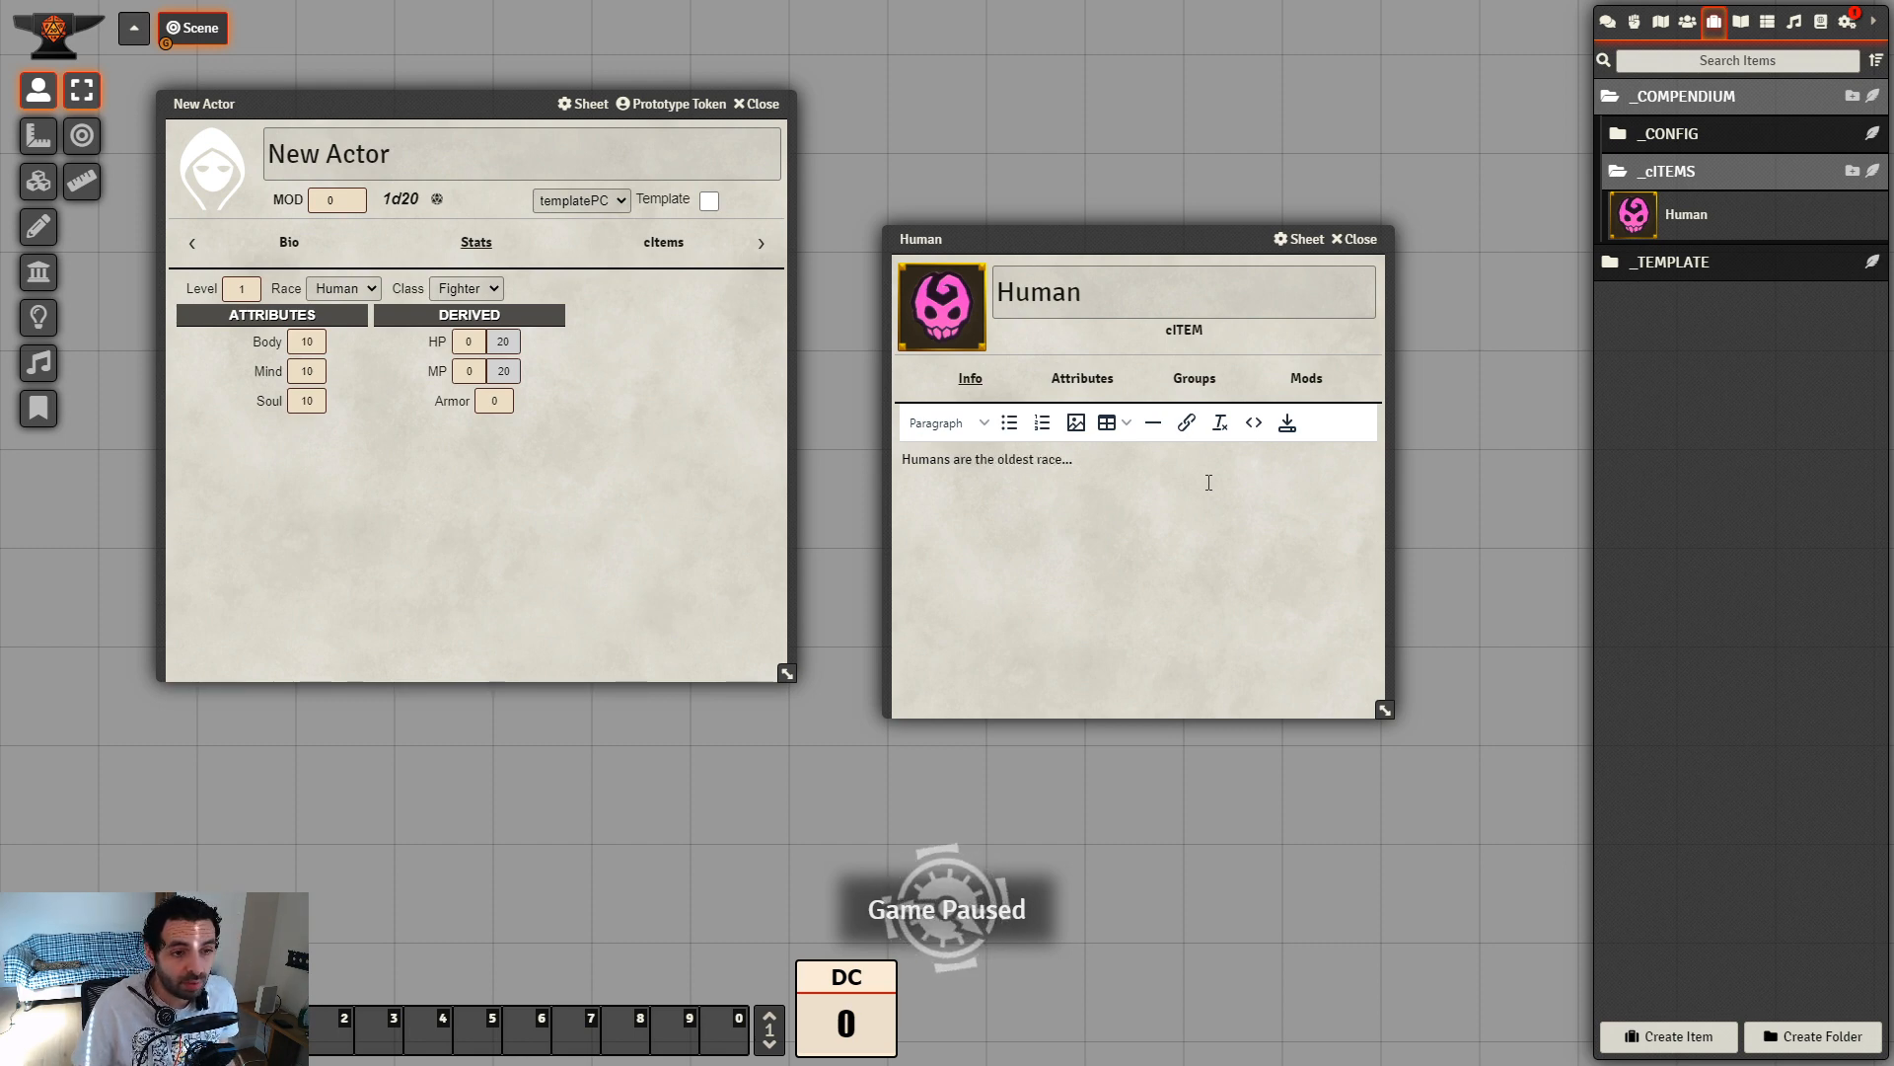
click(1287, 422)
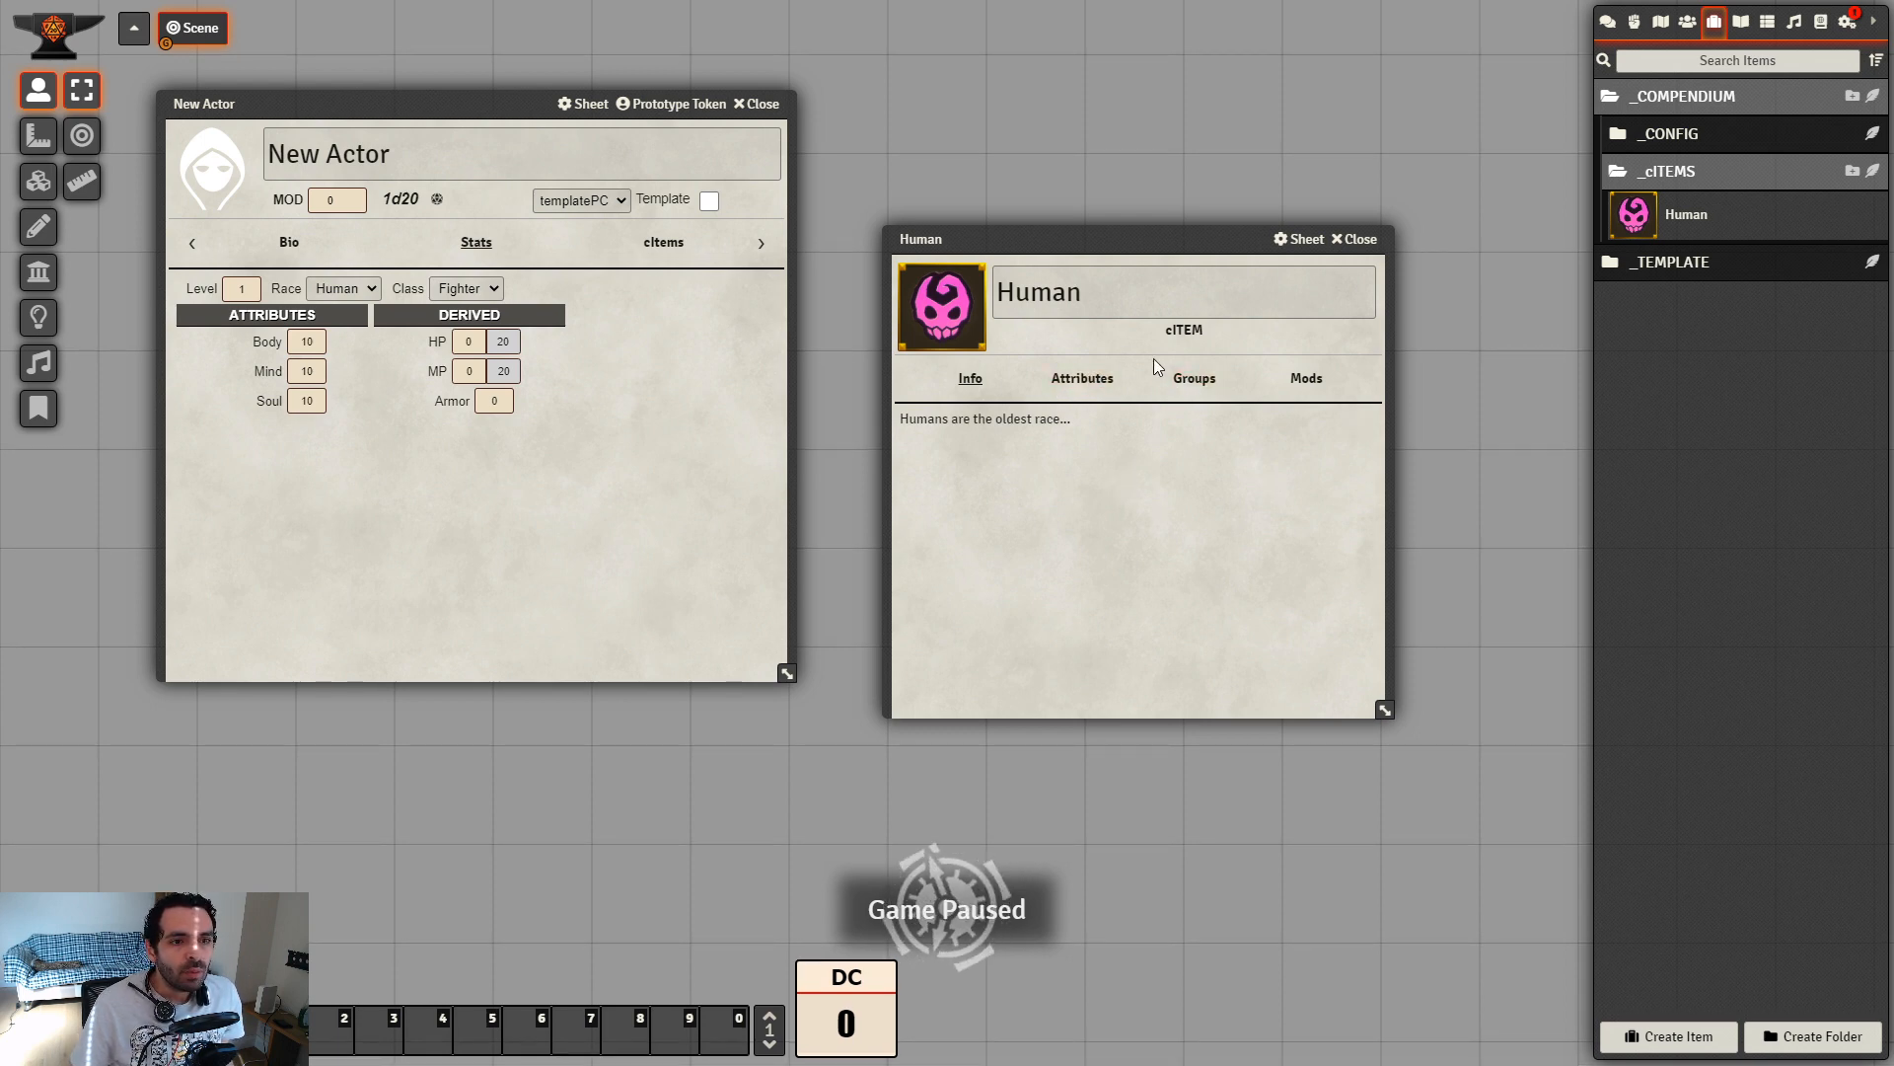
drag(1135, 252, 1119, 115)
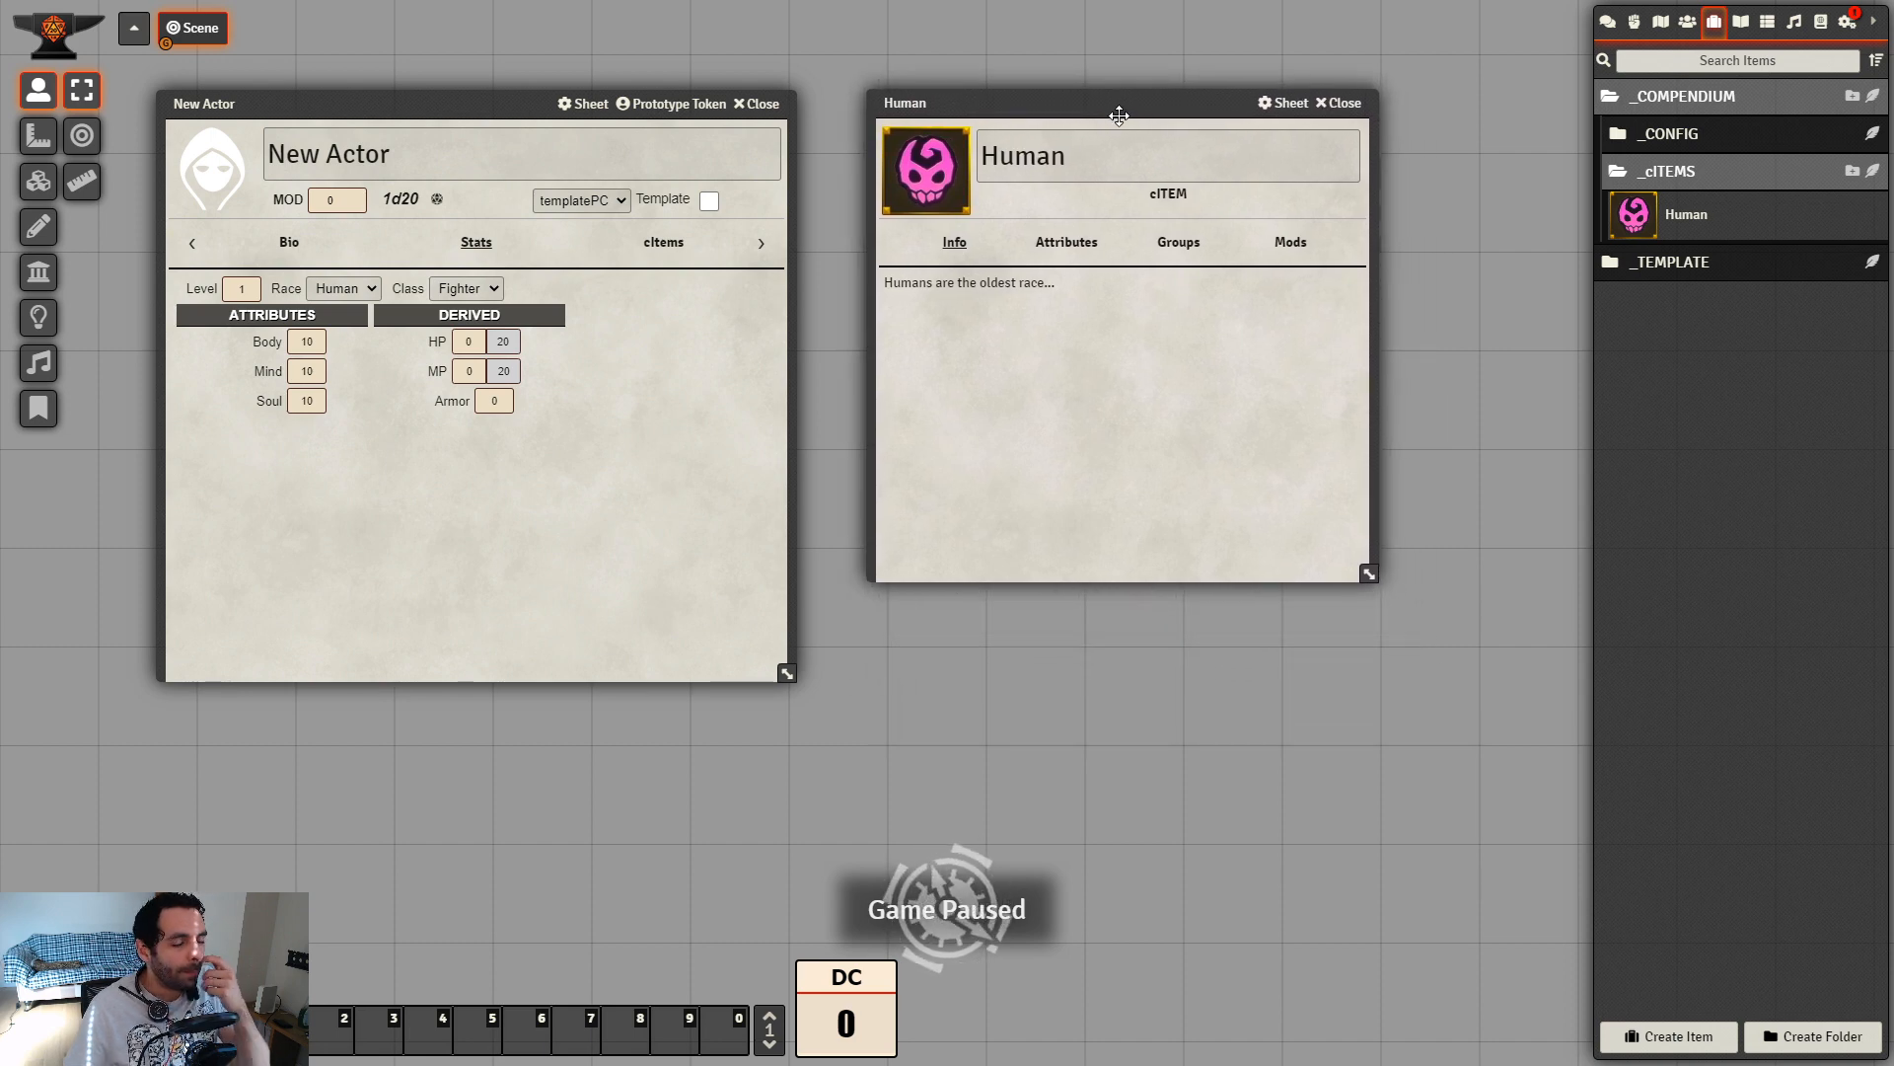
click(1342, 104)
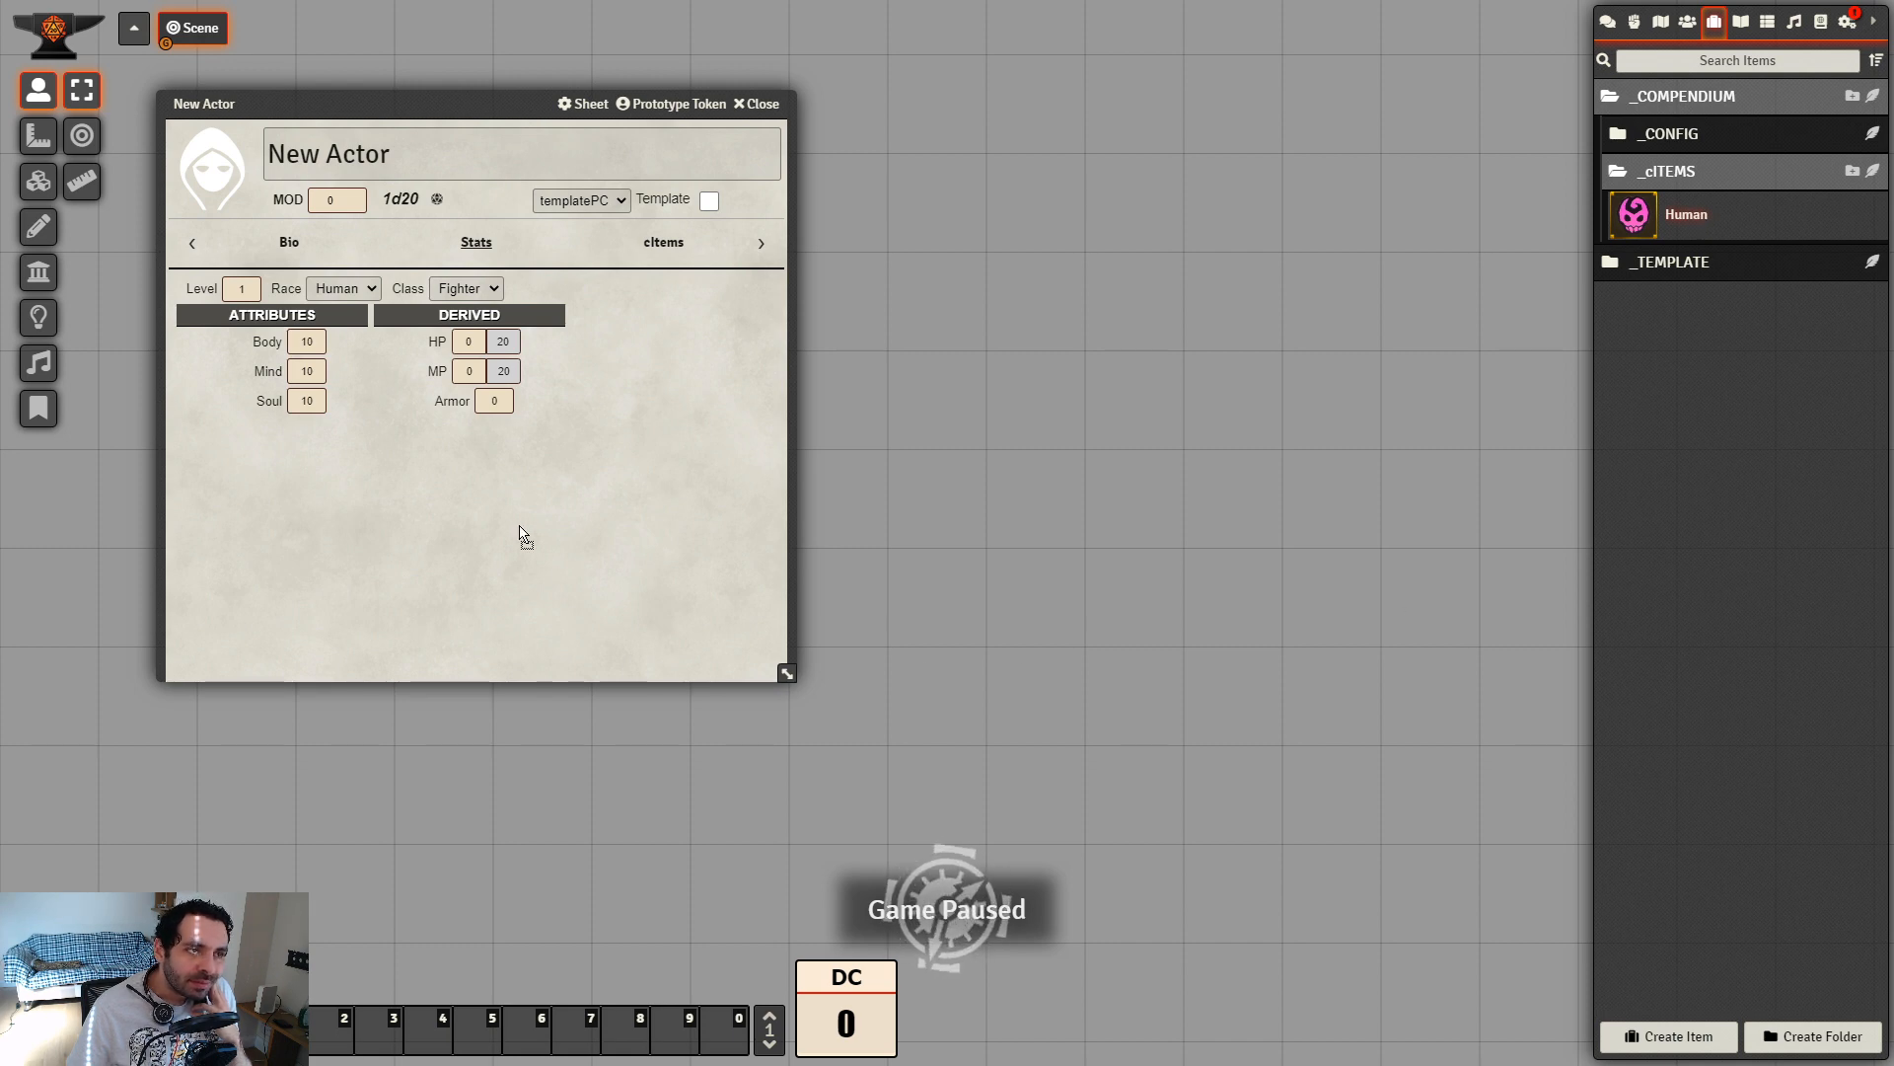
Rename the new actor as Test PC
drag(361, 96, 506, 123)
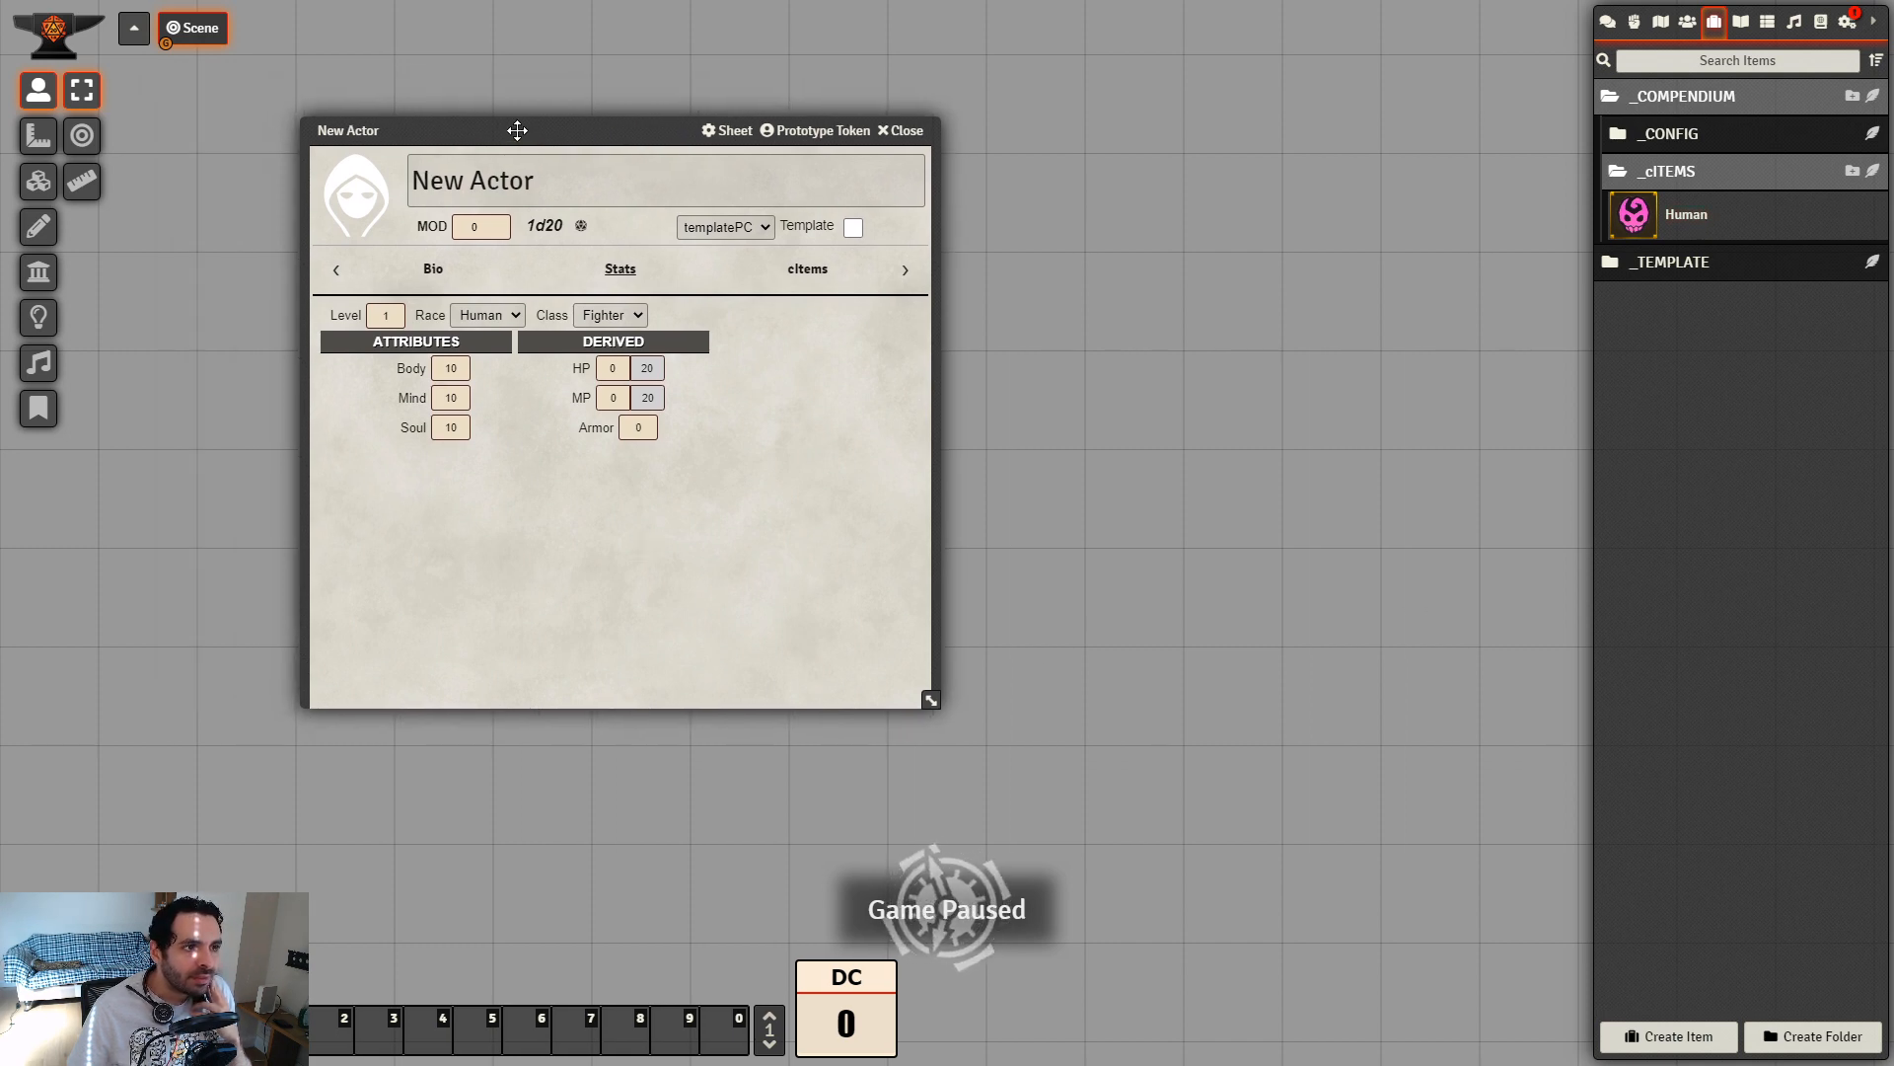
click(444, 176)
key(BackSpace)
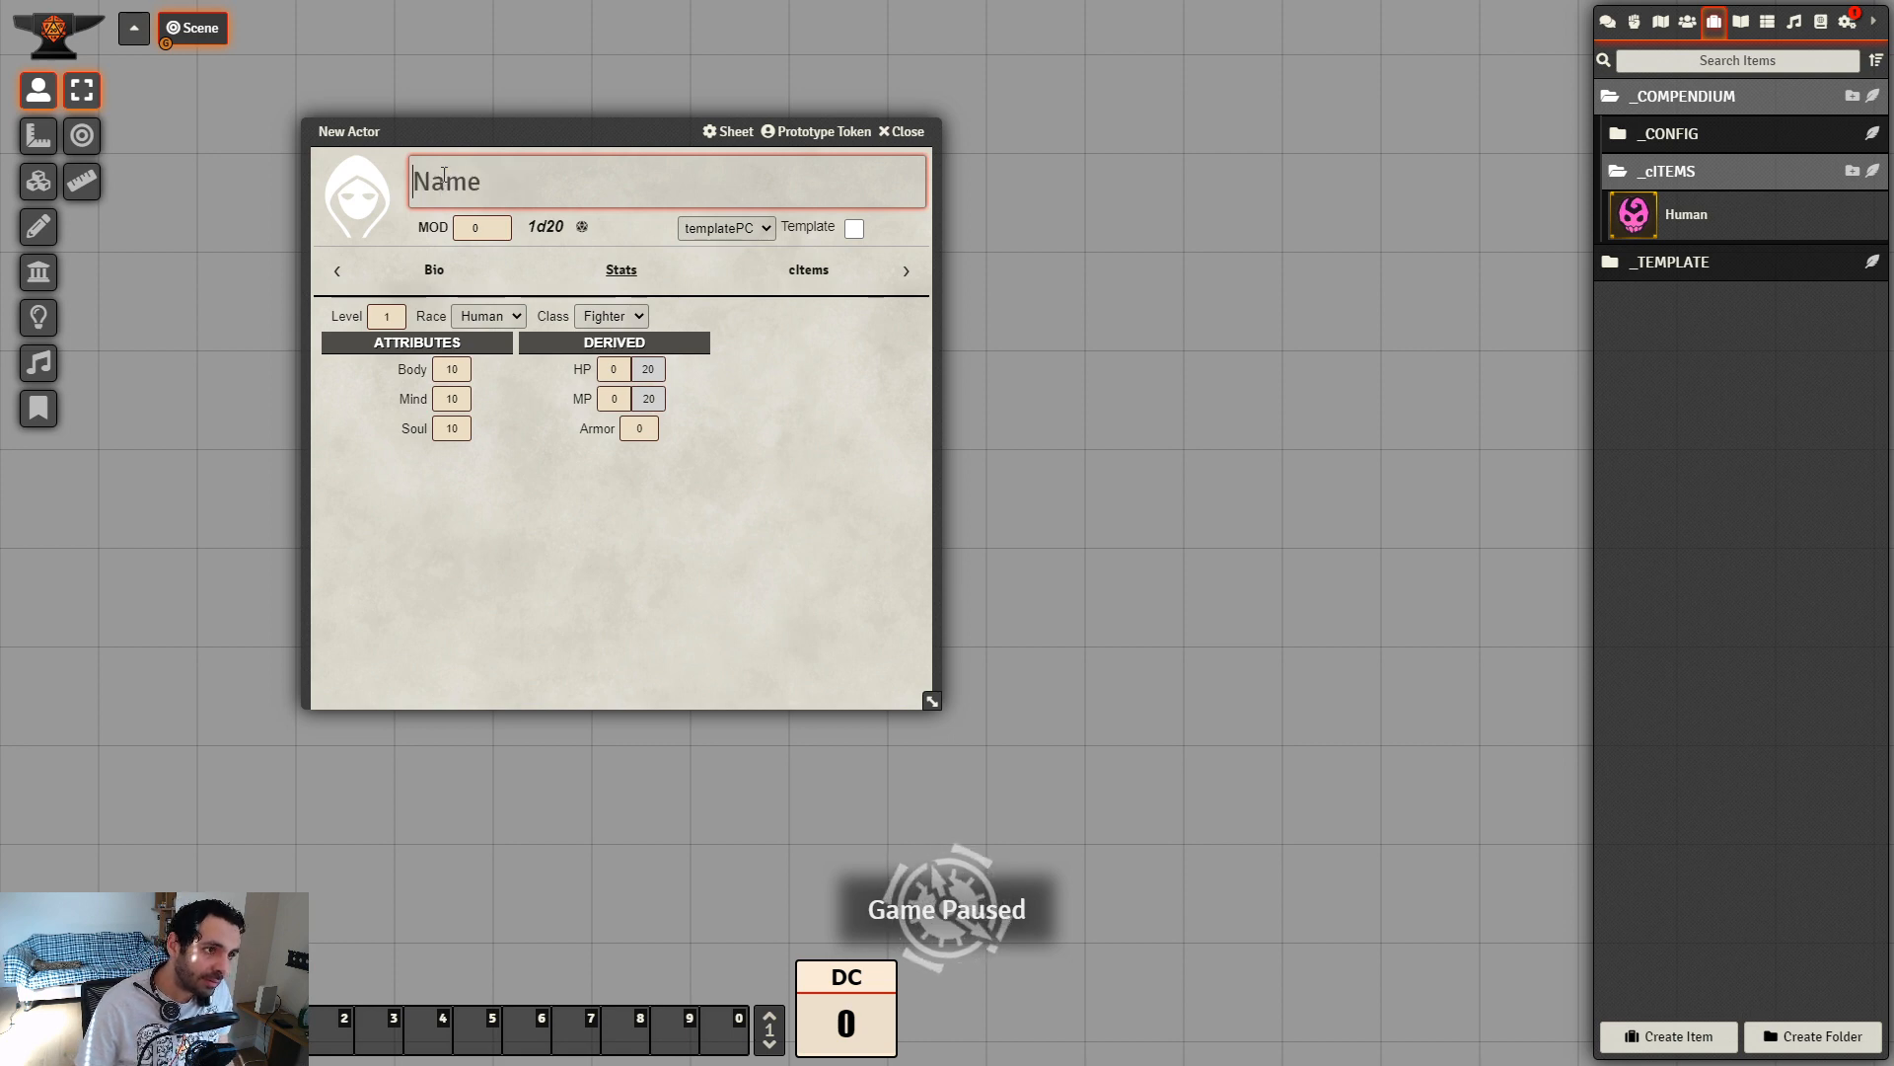
text(Test PC)
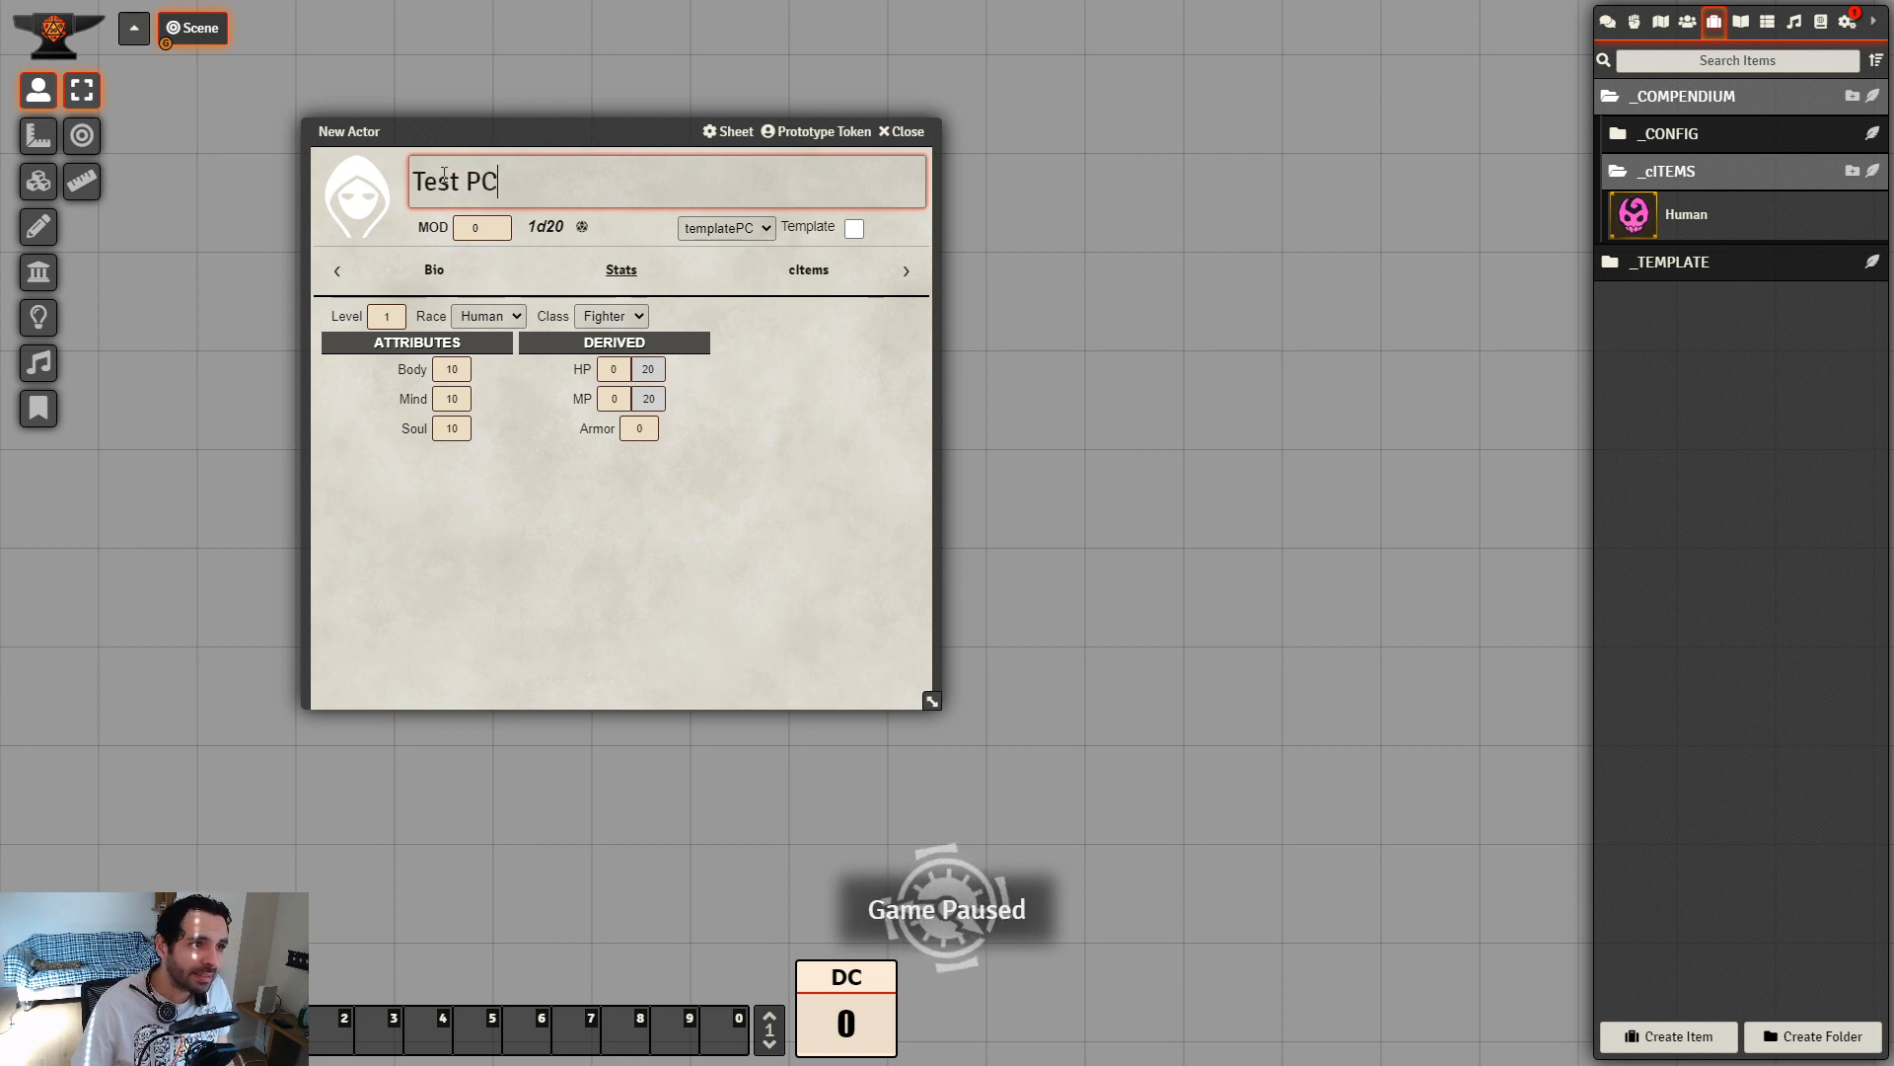
click(671, 548)
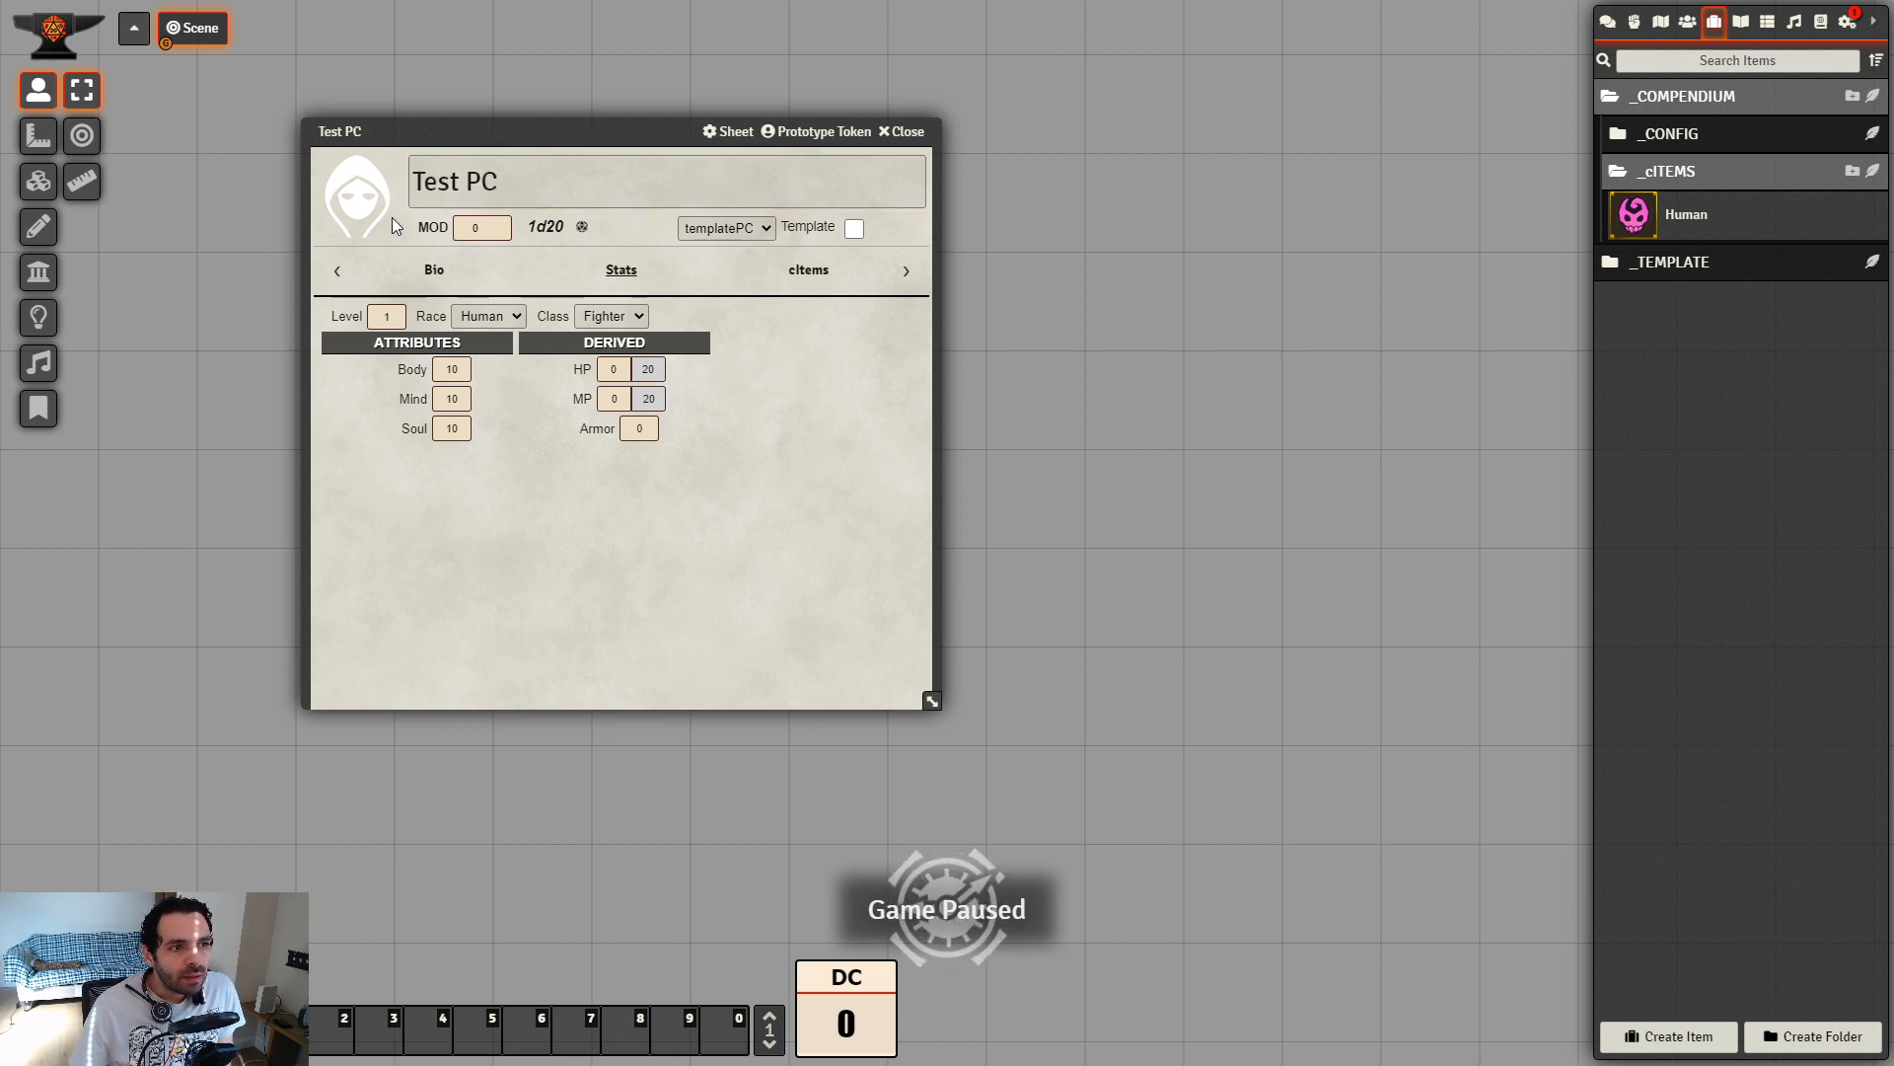
Set Test PC's portrait to Wildlands Portrait-60.png from the img/05_Tokens/arcknight folder
click(365, 207)
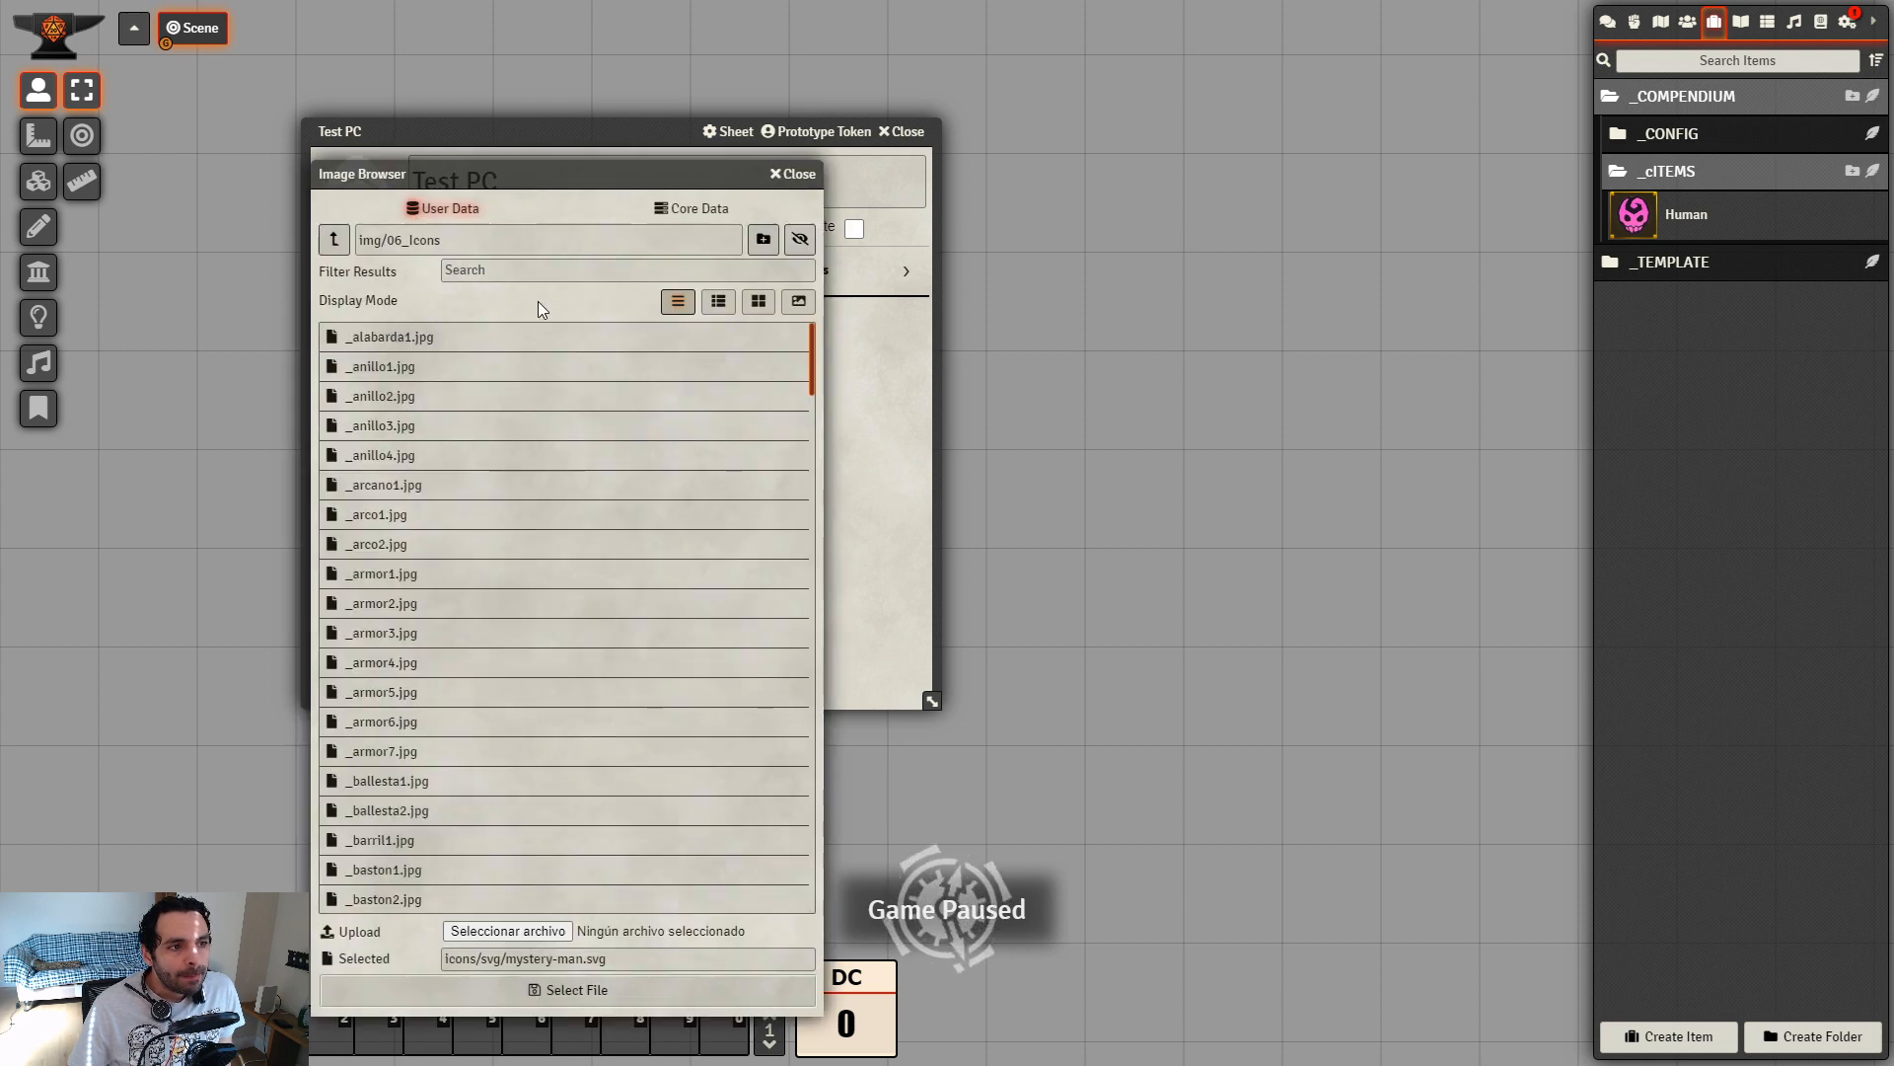
click(719, 301)
click(335, 239)
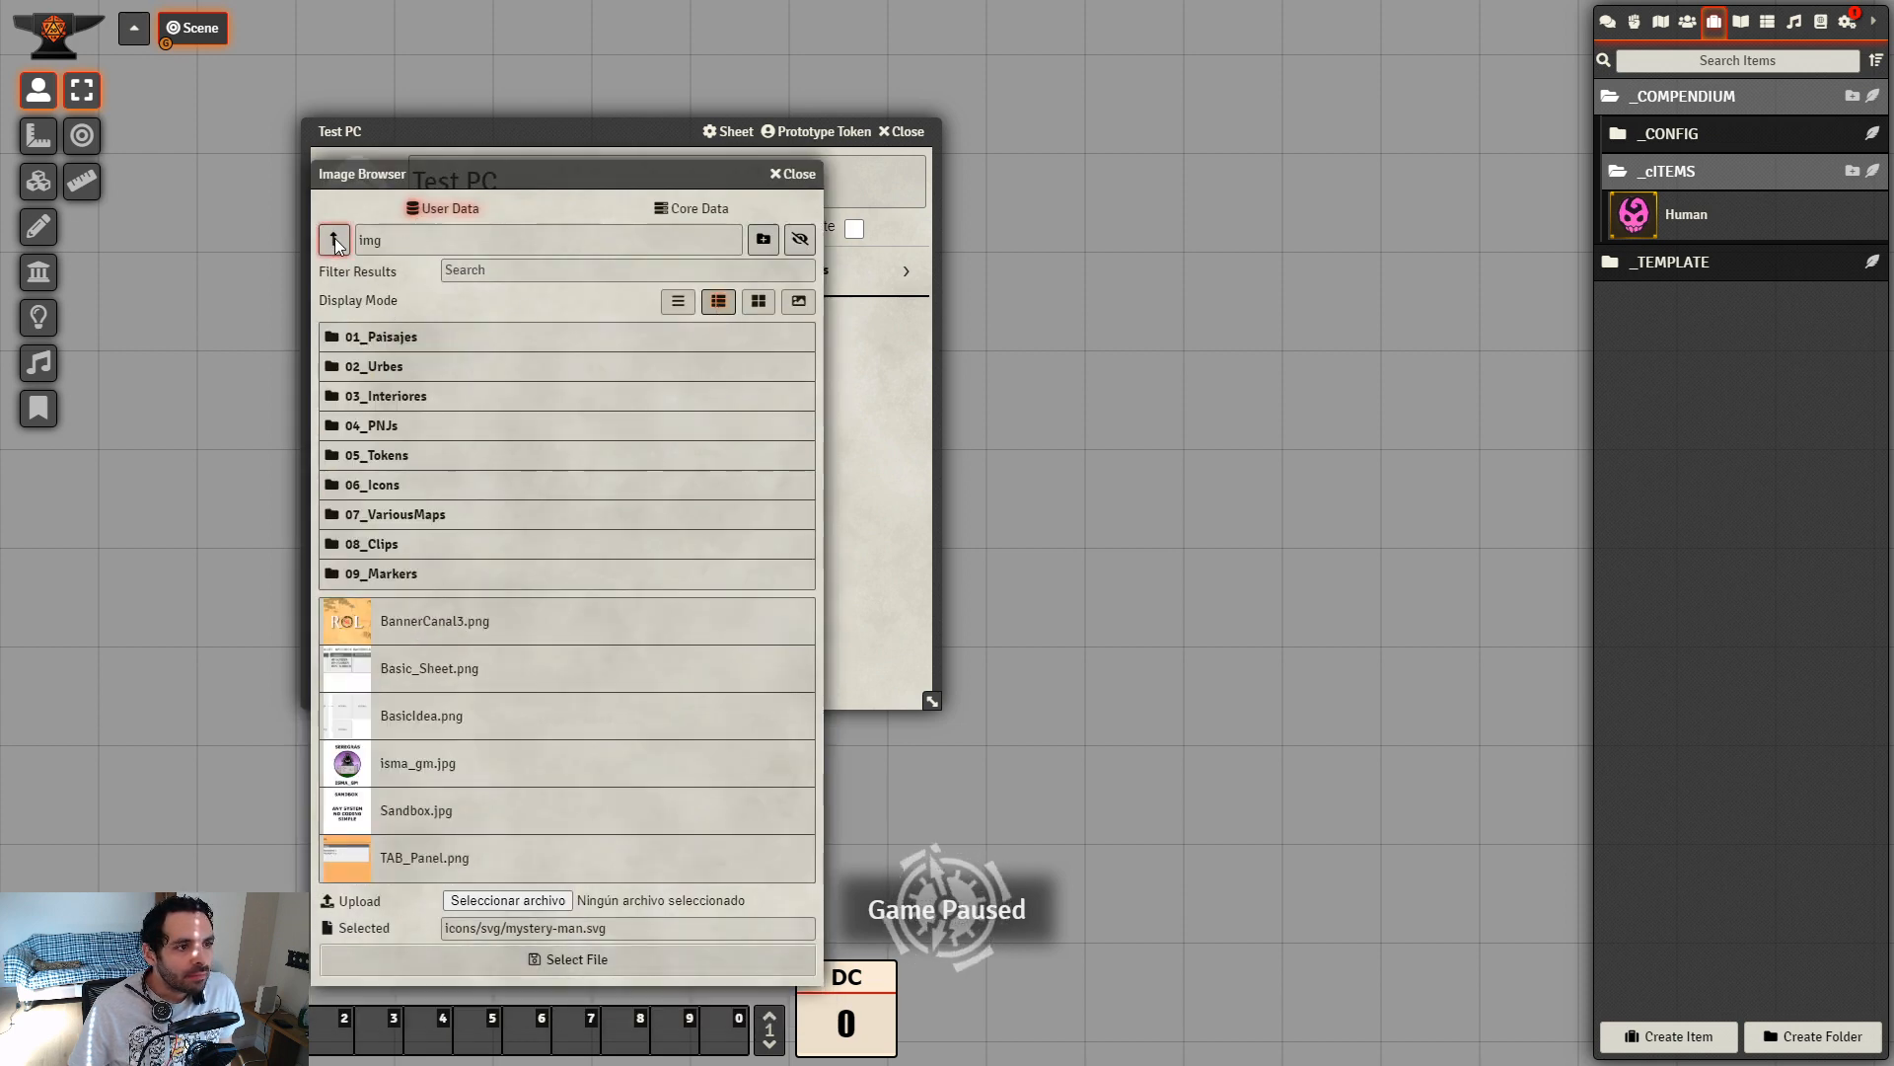
click(395, 456)
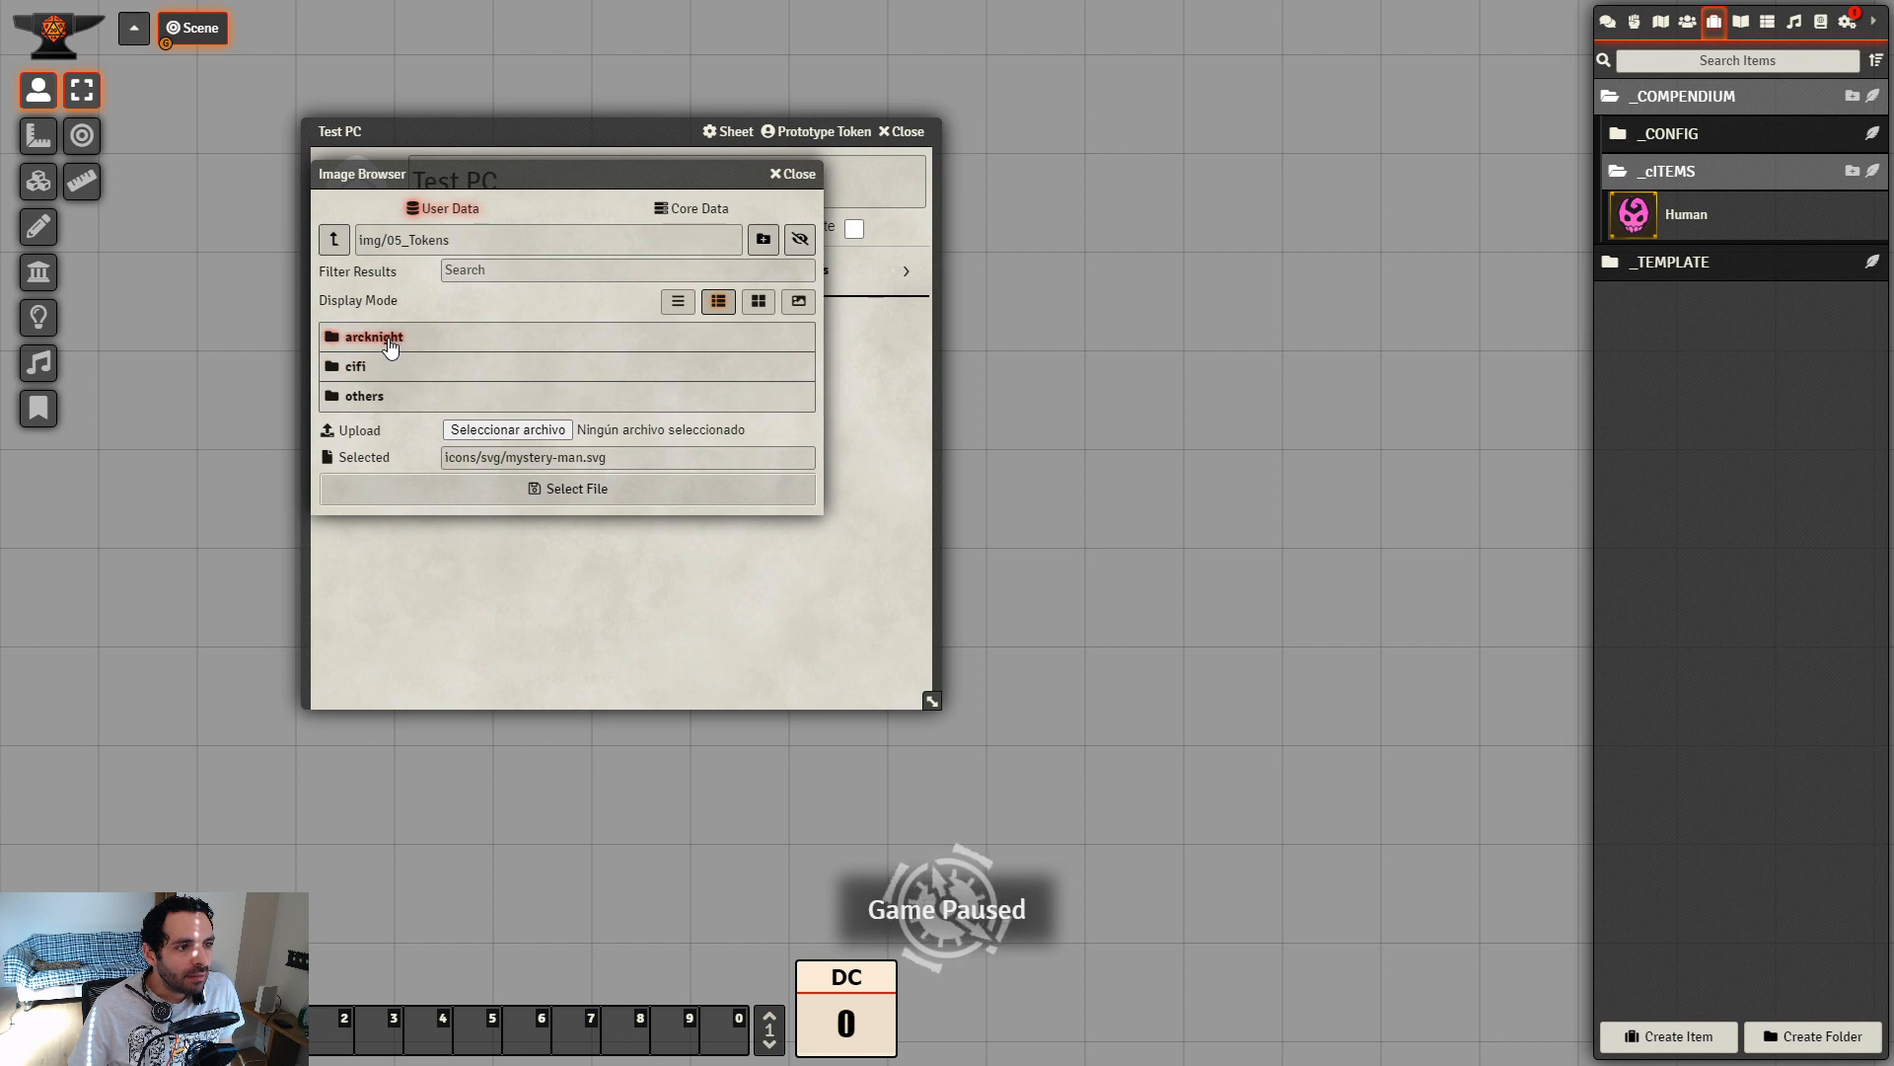
click(377, 340)
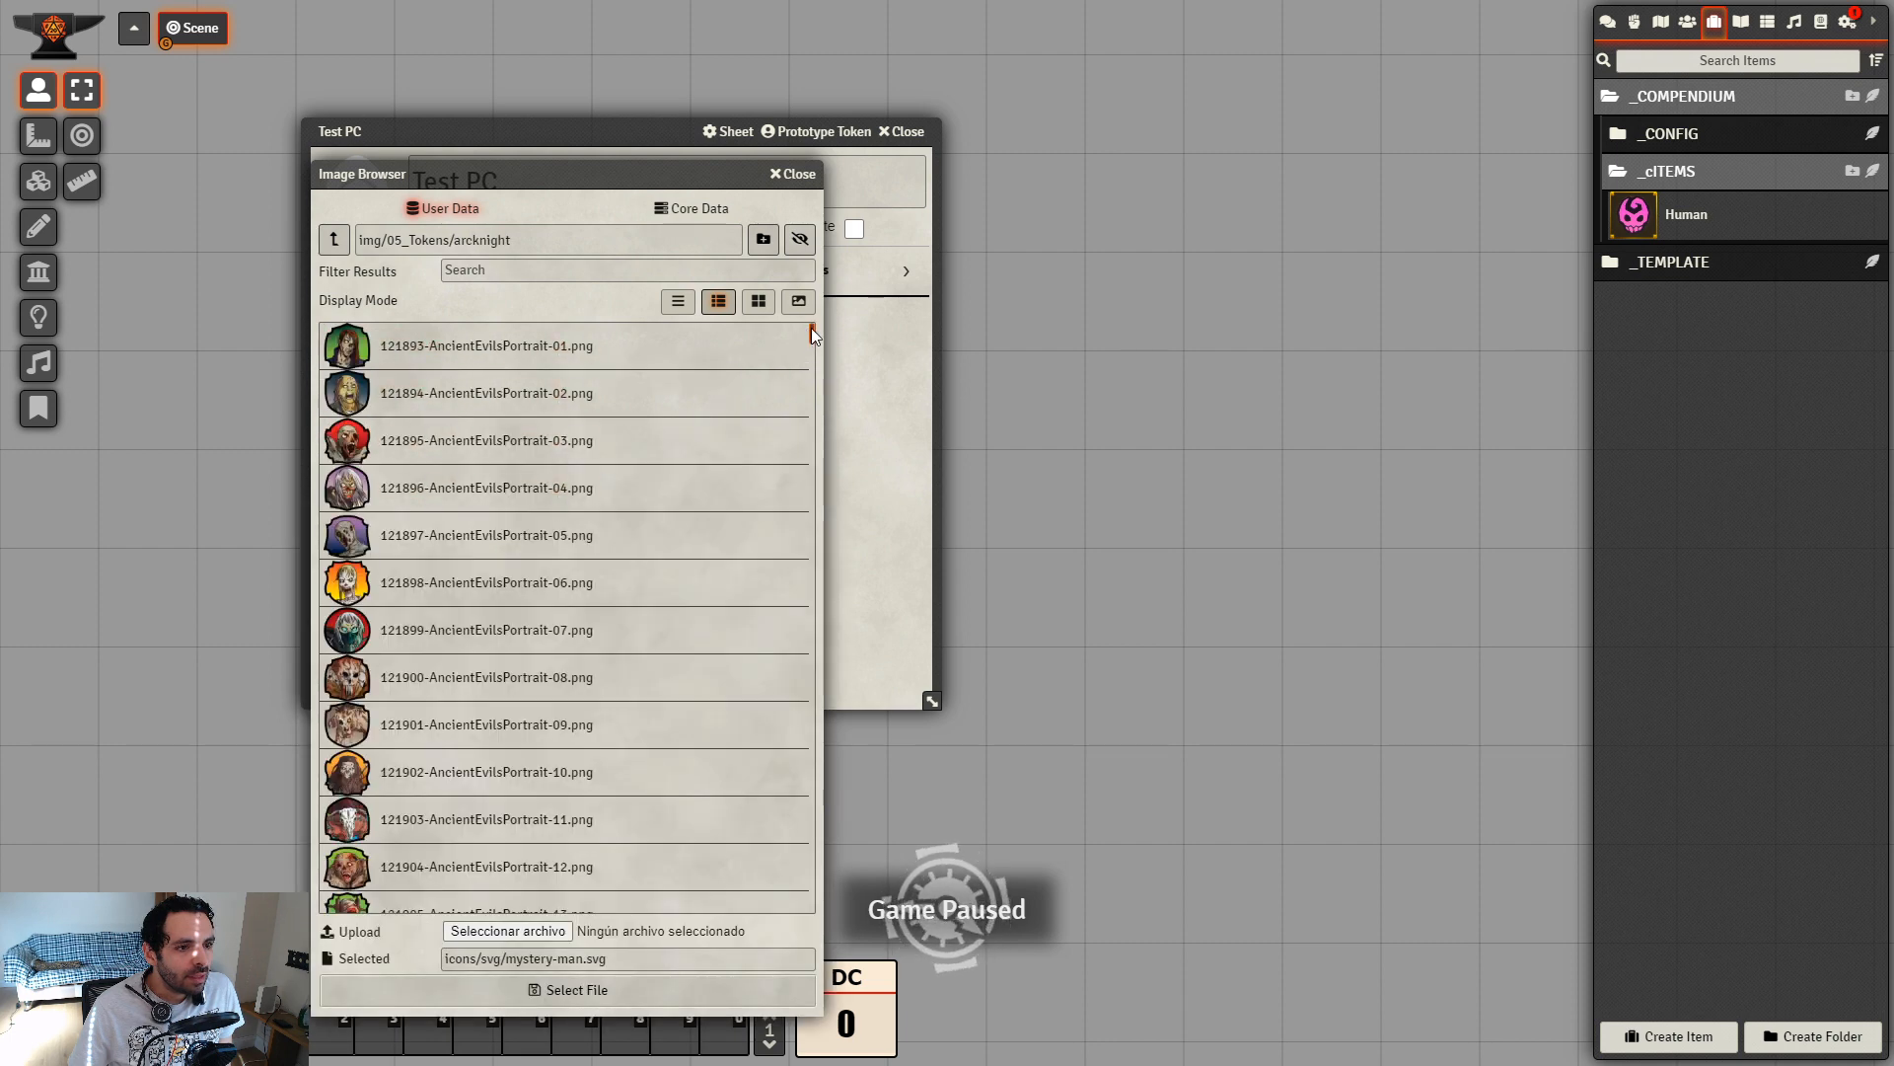
drag(809, 338, 771, 1048)
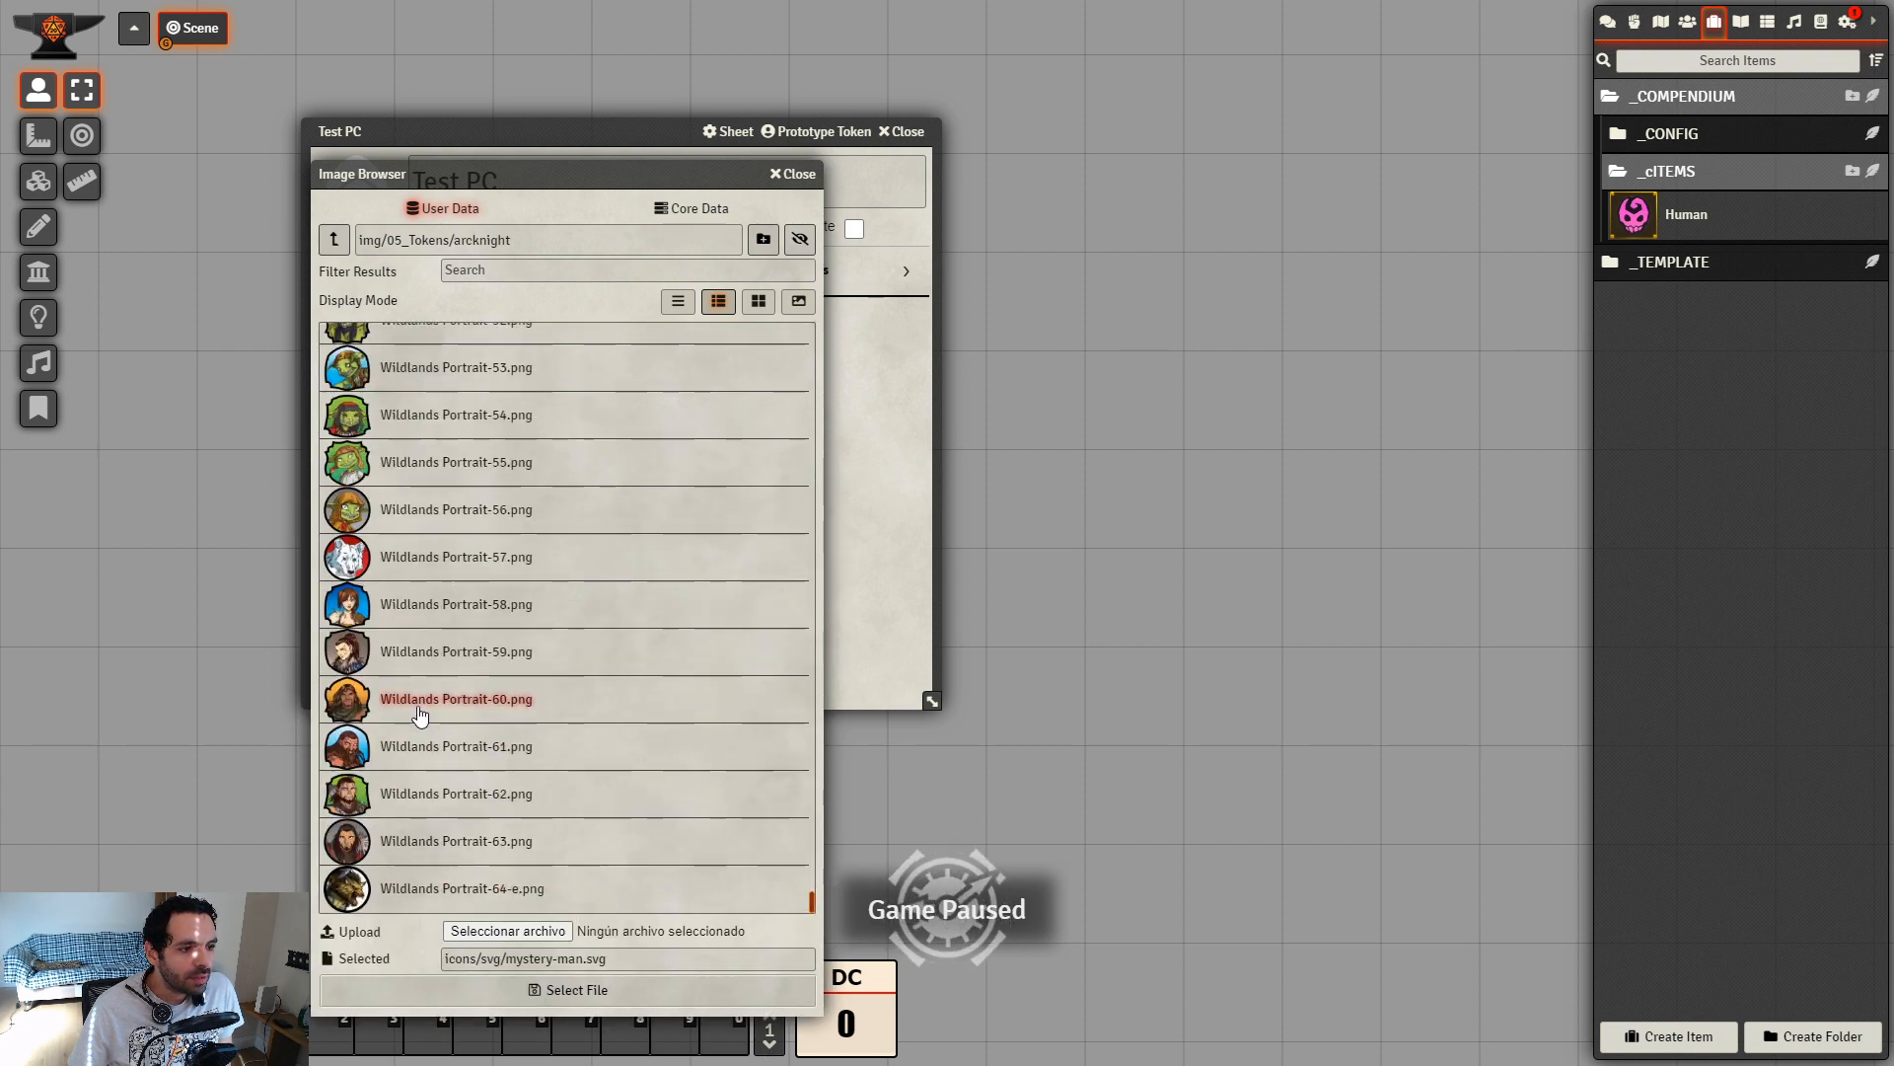
click(454, 699)
click(616, 996)
mouse_move(626, 134)
mouse_down()
mouse_move(646, 109)
mouse_move(633, 122)
mouse_up()
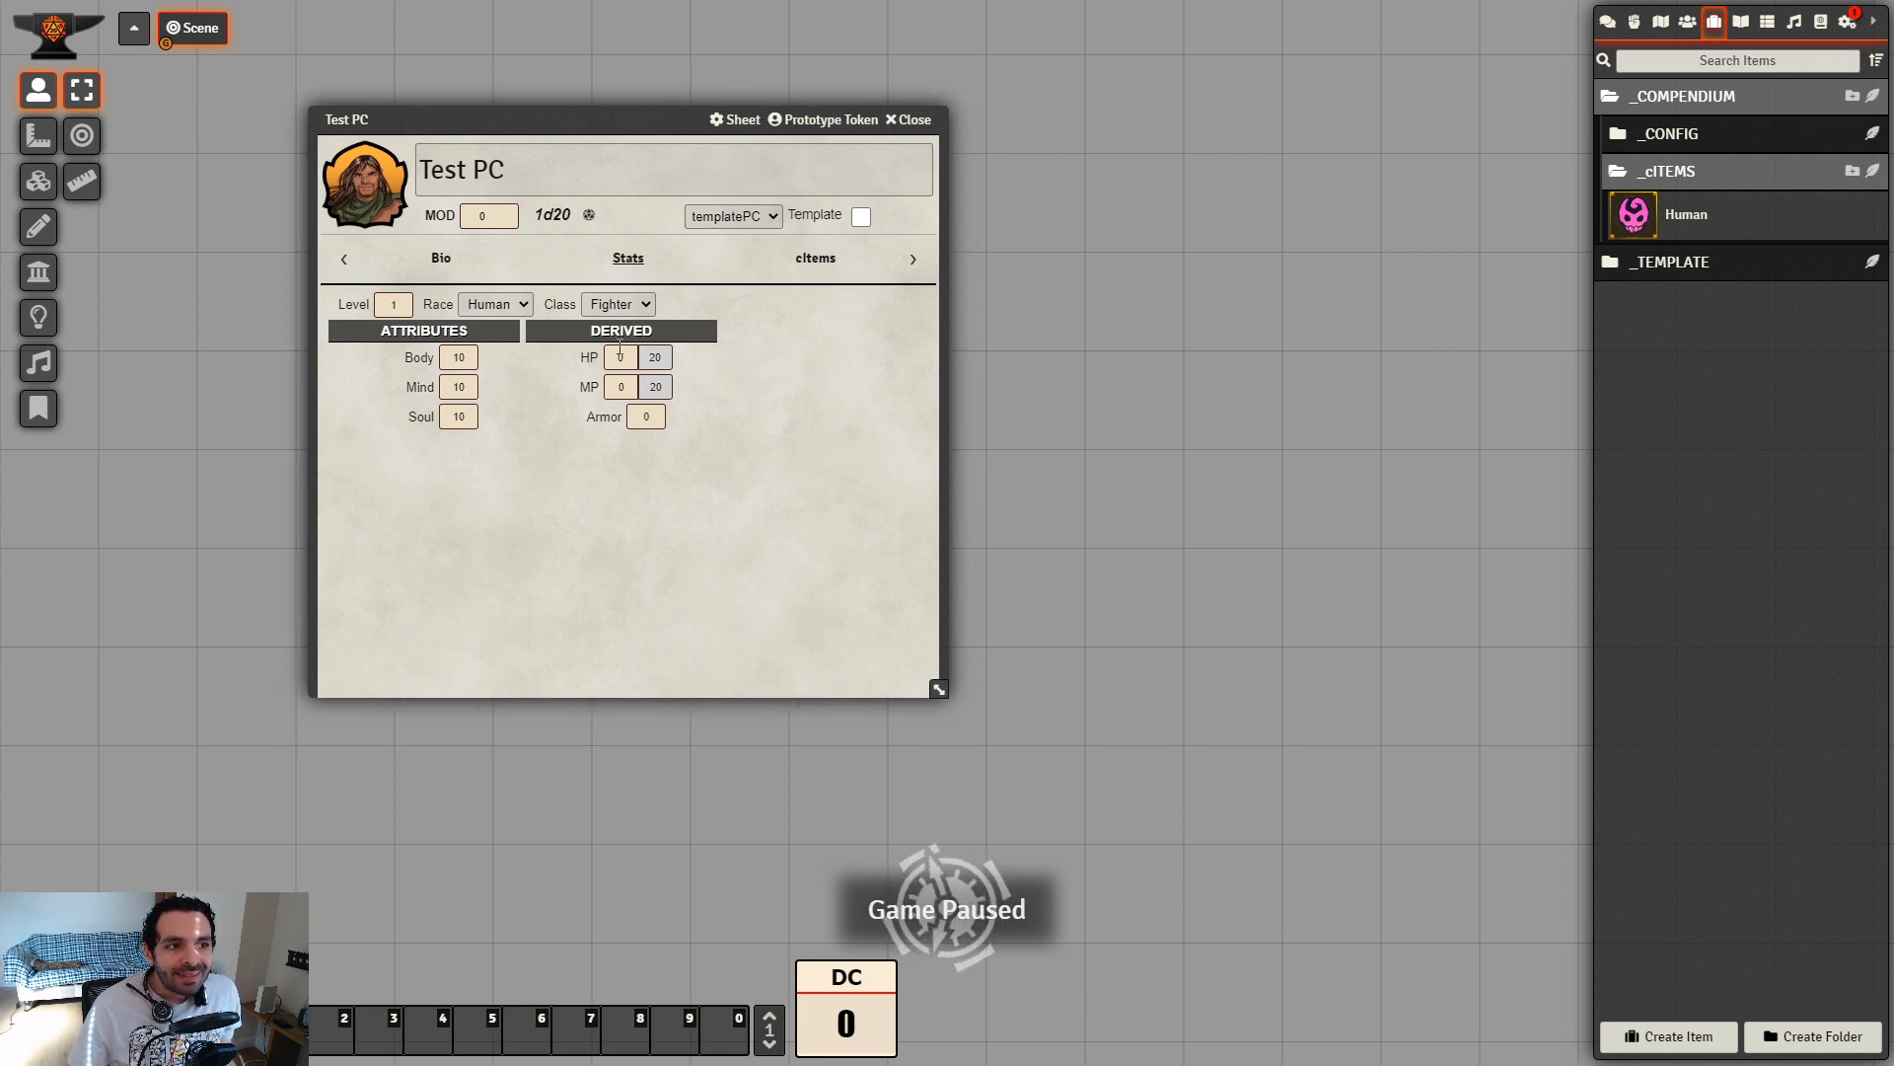
Set Test PC's race to Elf
click(523, 304)
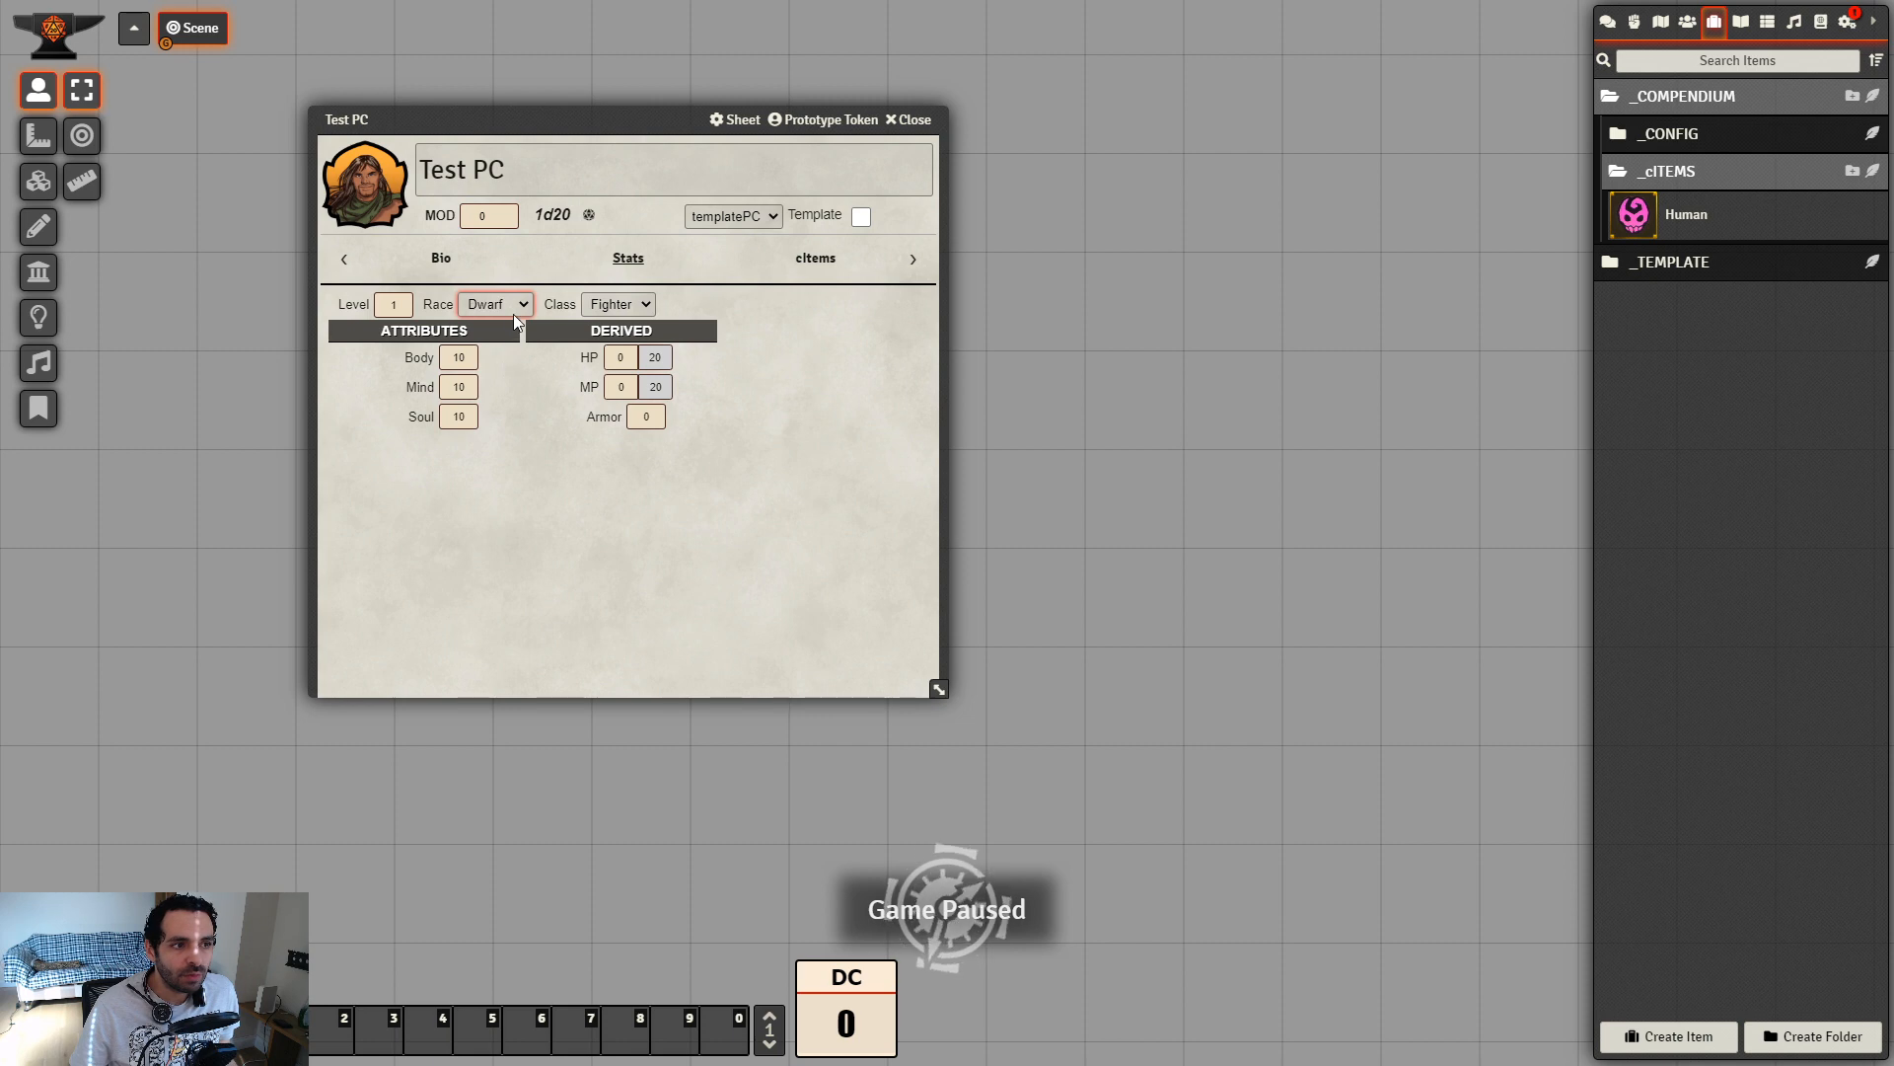
key(Down)
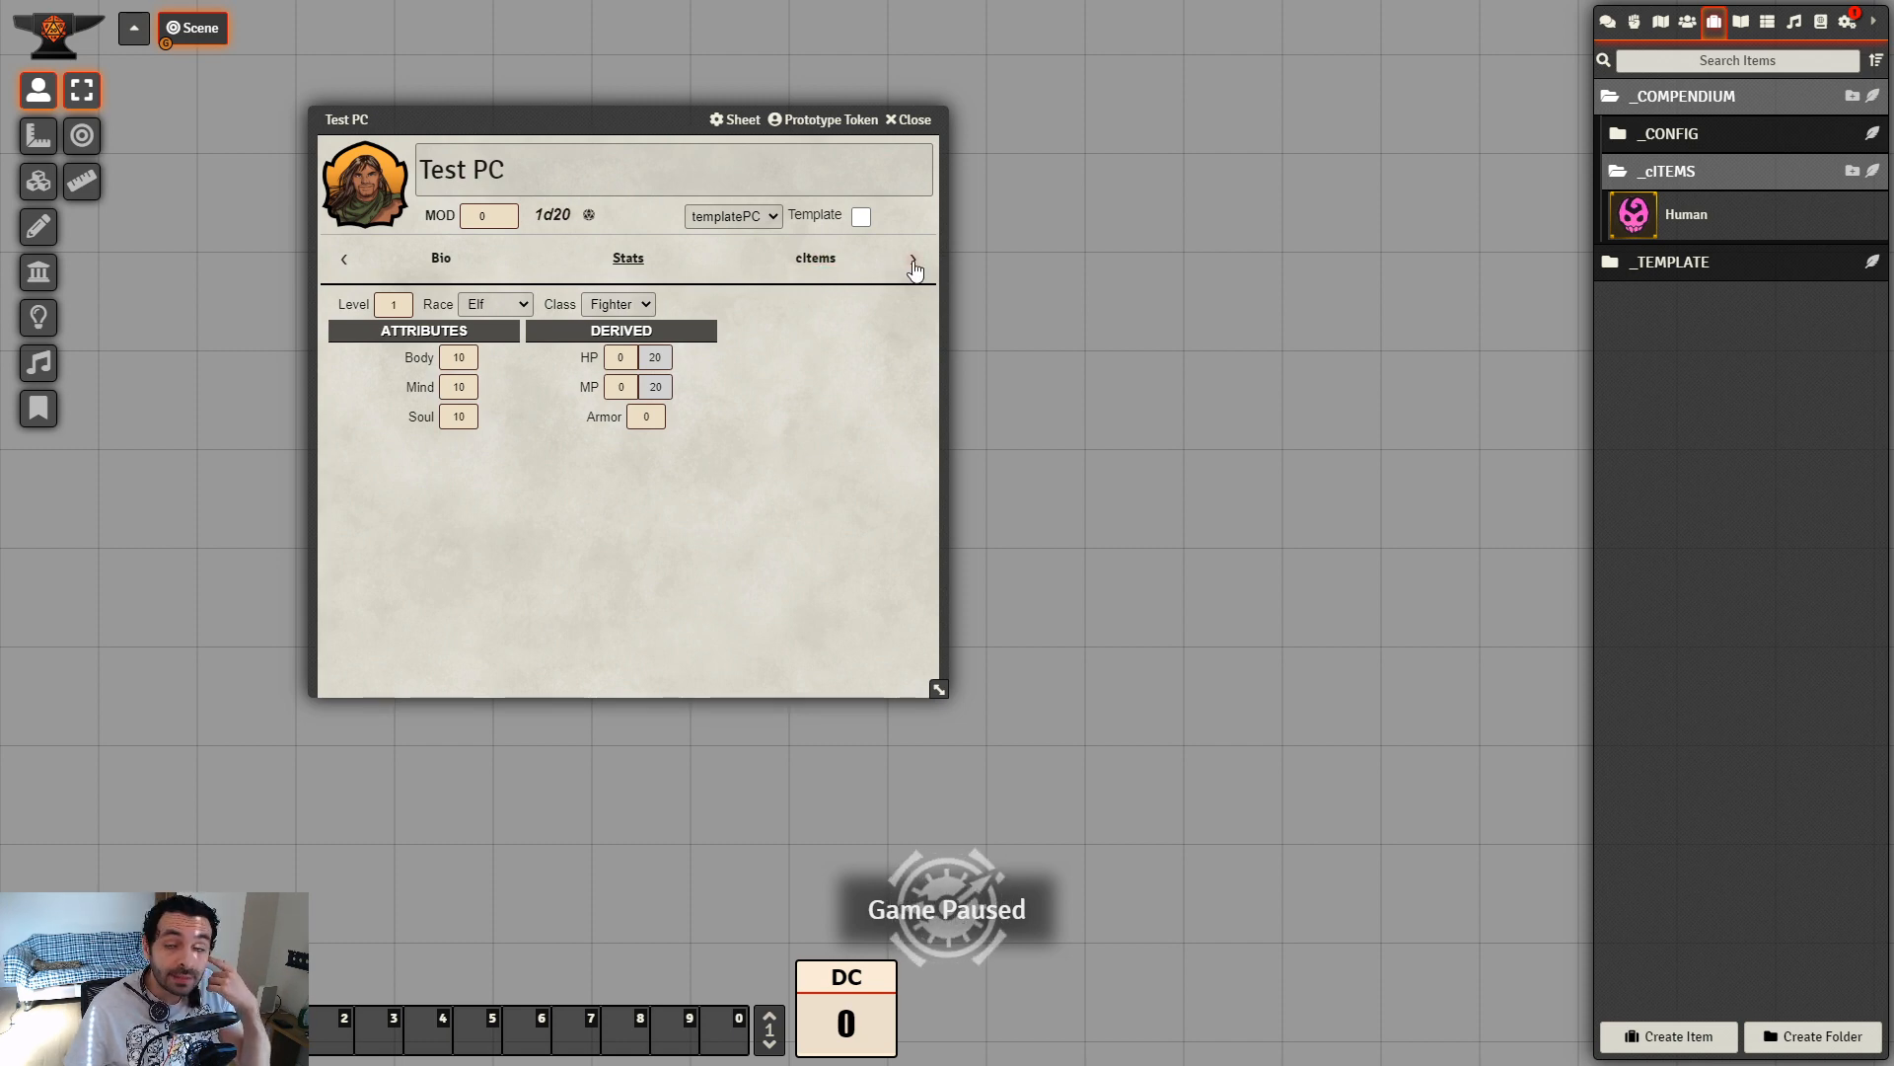
Add the Human cItem to Test PC's cItems list and compare it with the race chosen in the stats
click(823, 264)
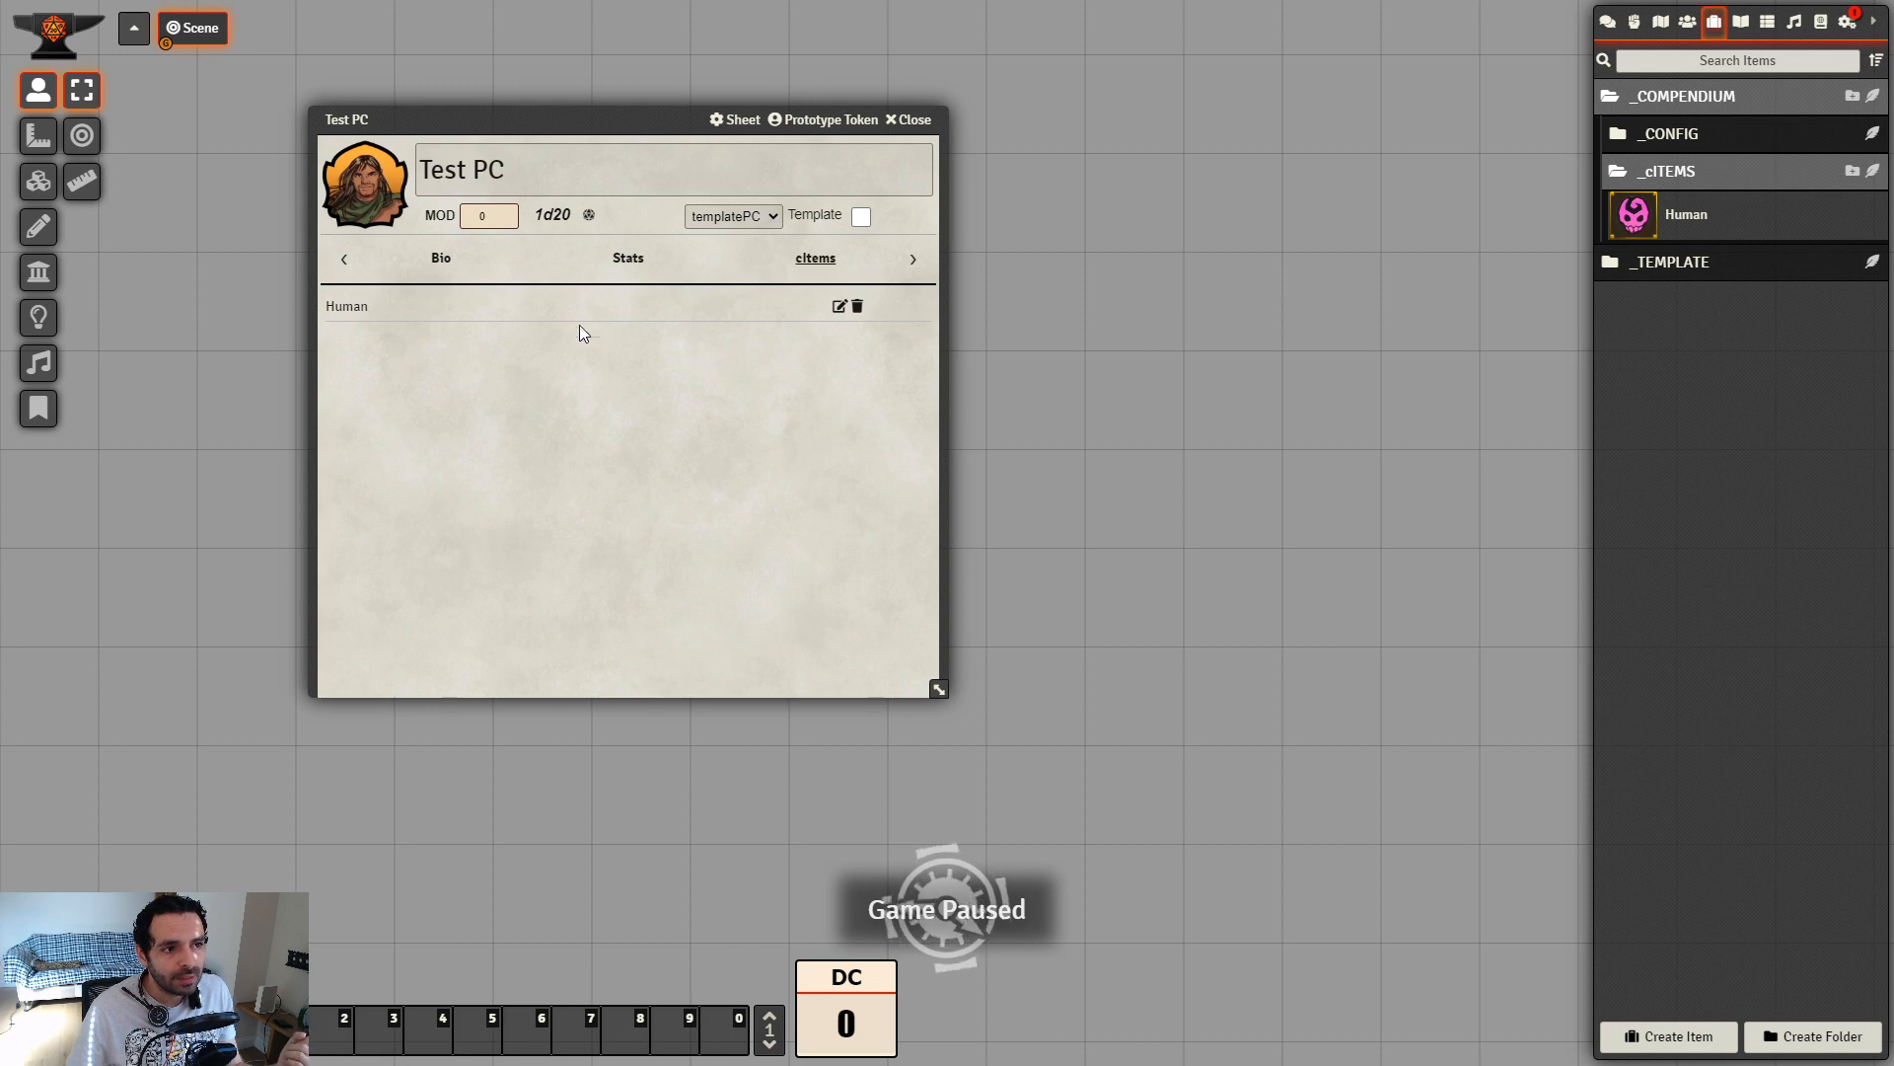
click(632, 259)
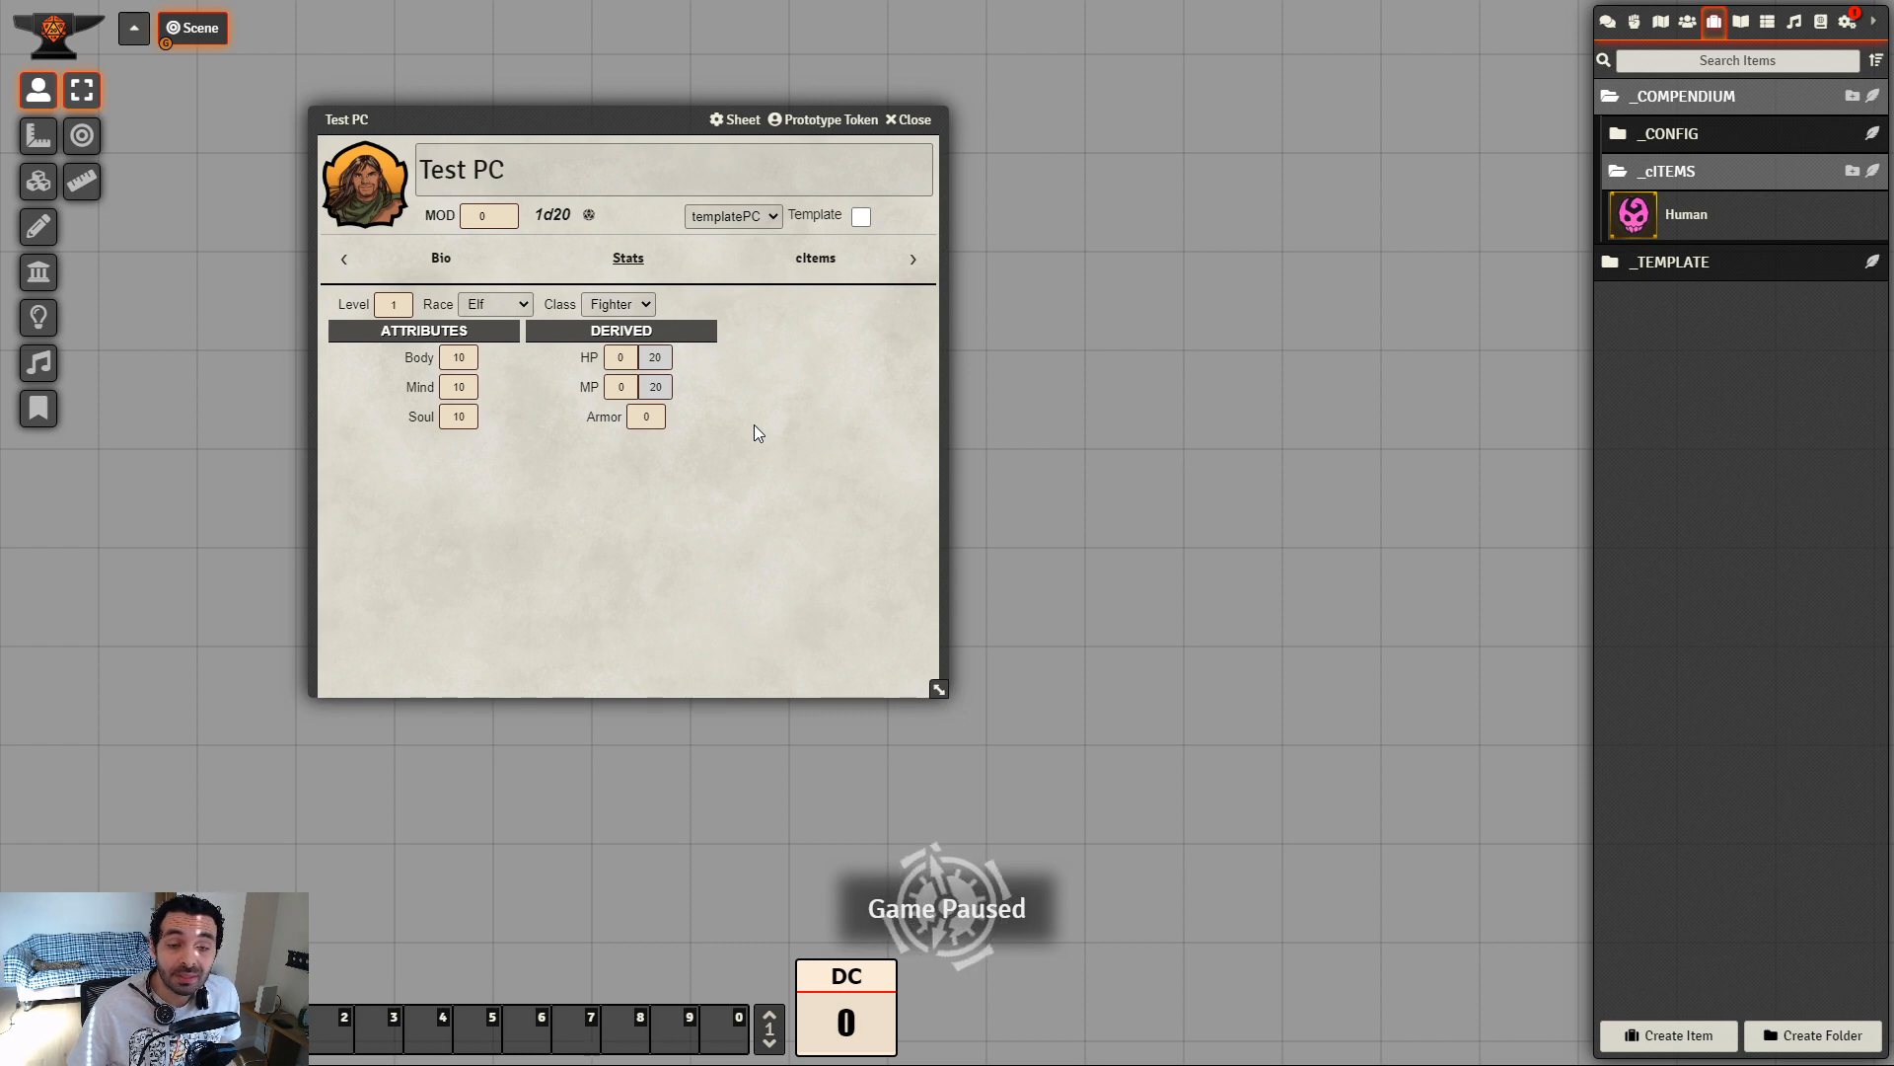
click(815, 259)
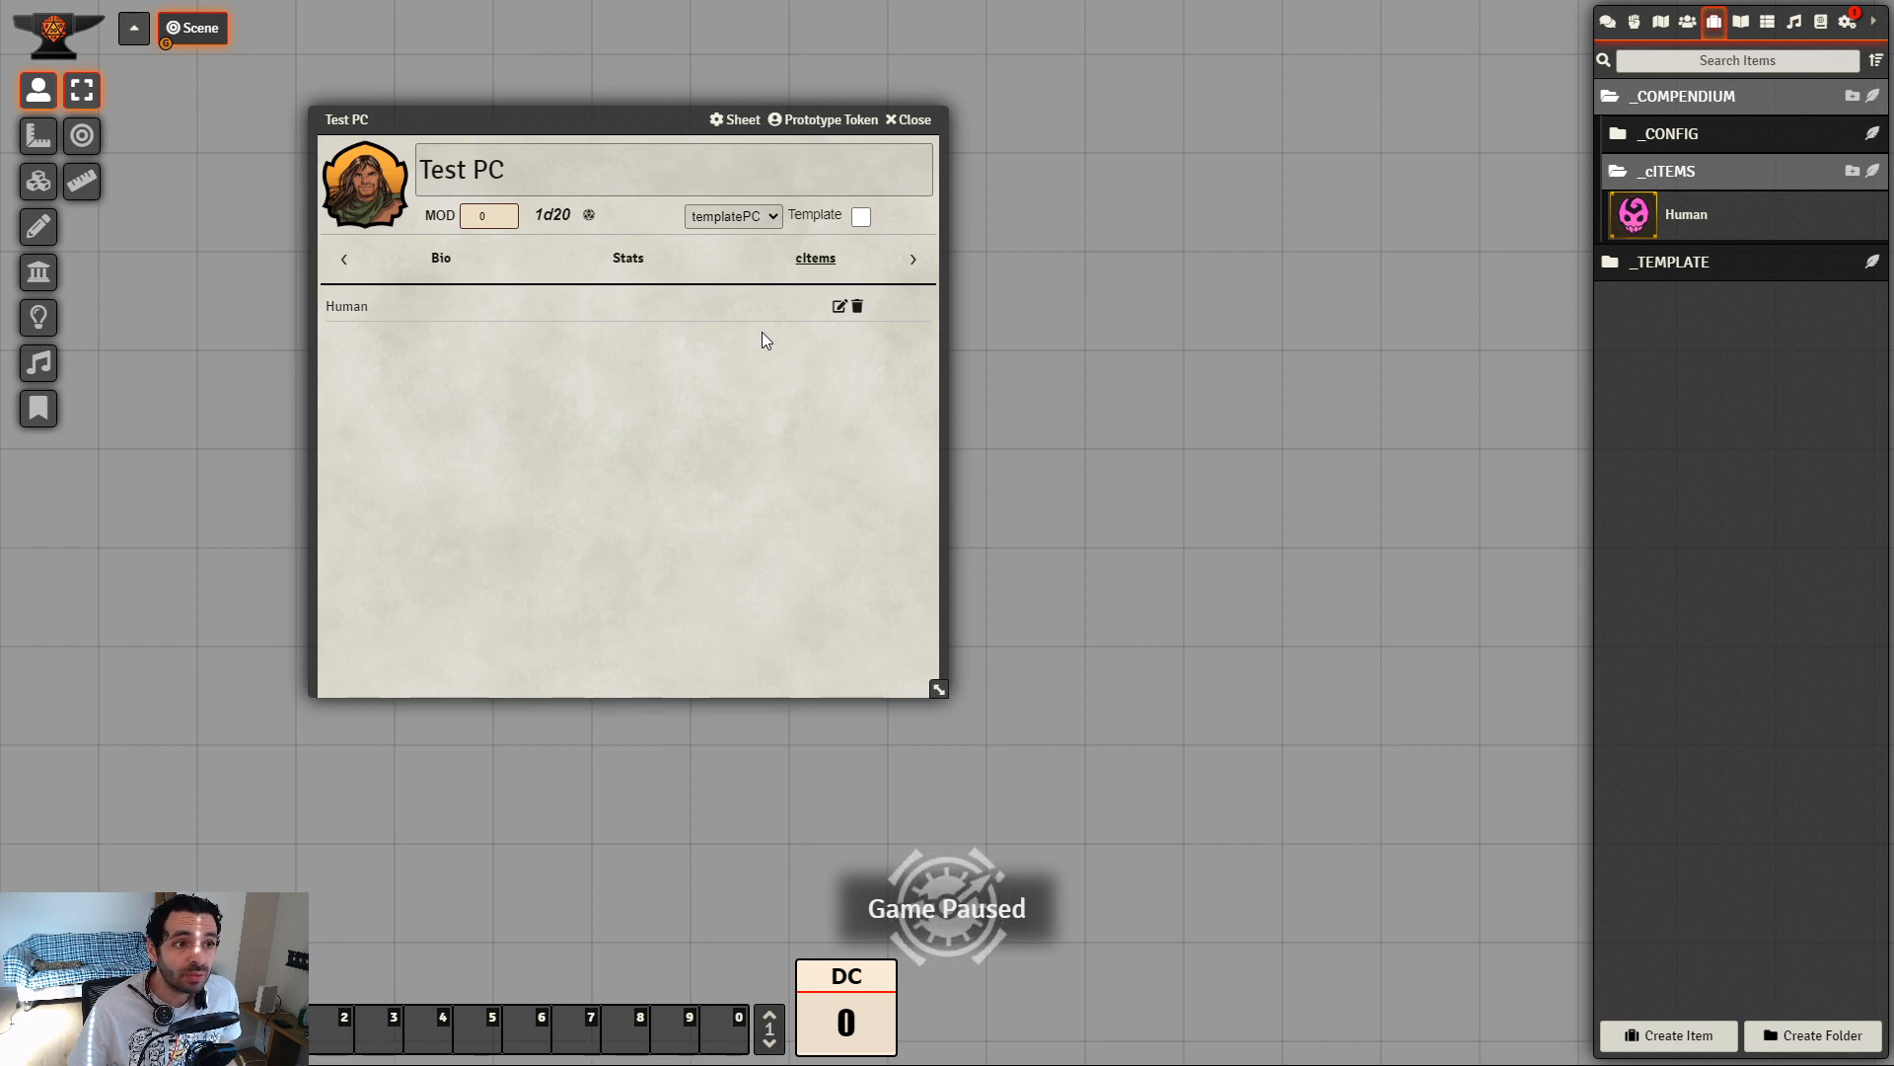
Remove the Human cItem from Test PC's cItems list and close the character sheet
click(859, 306)
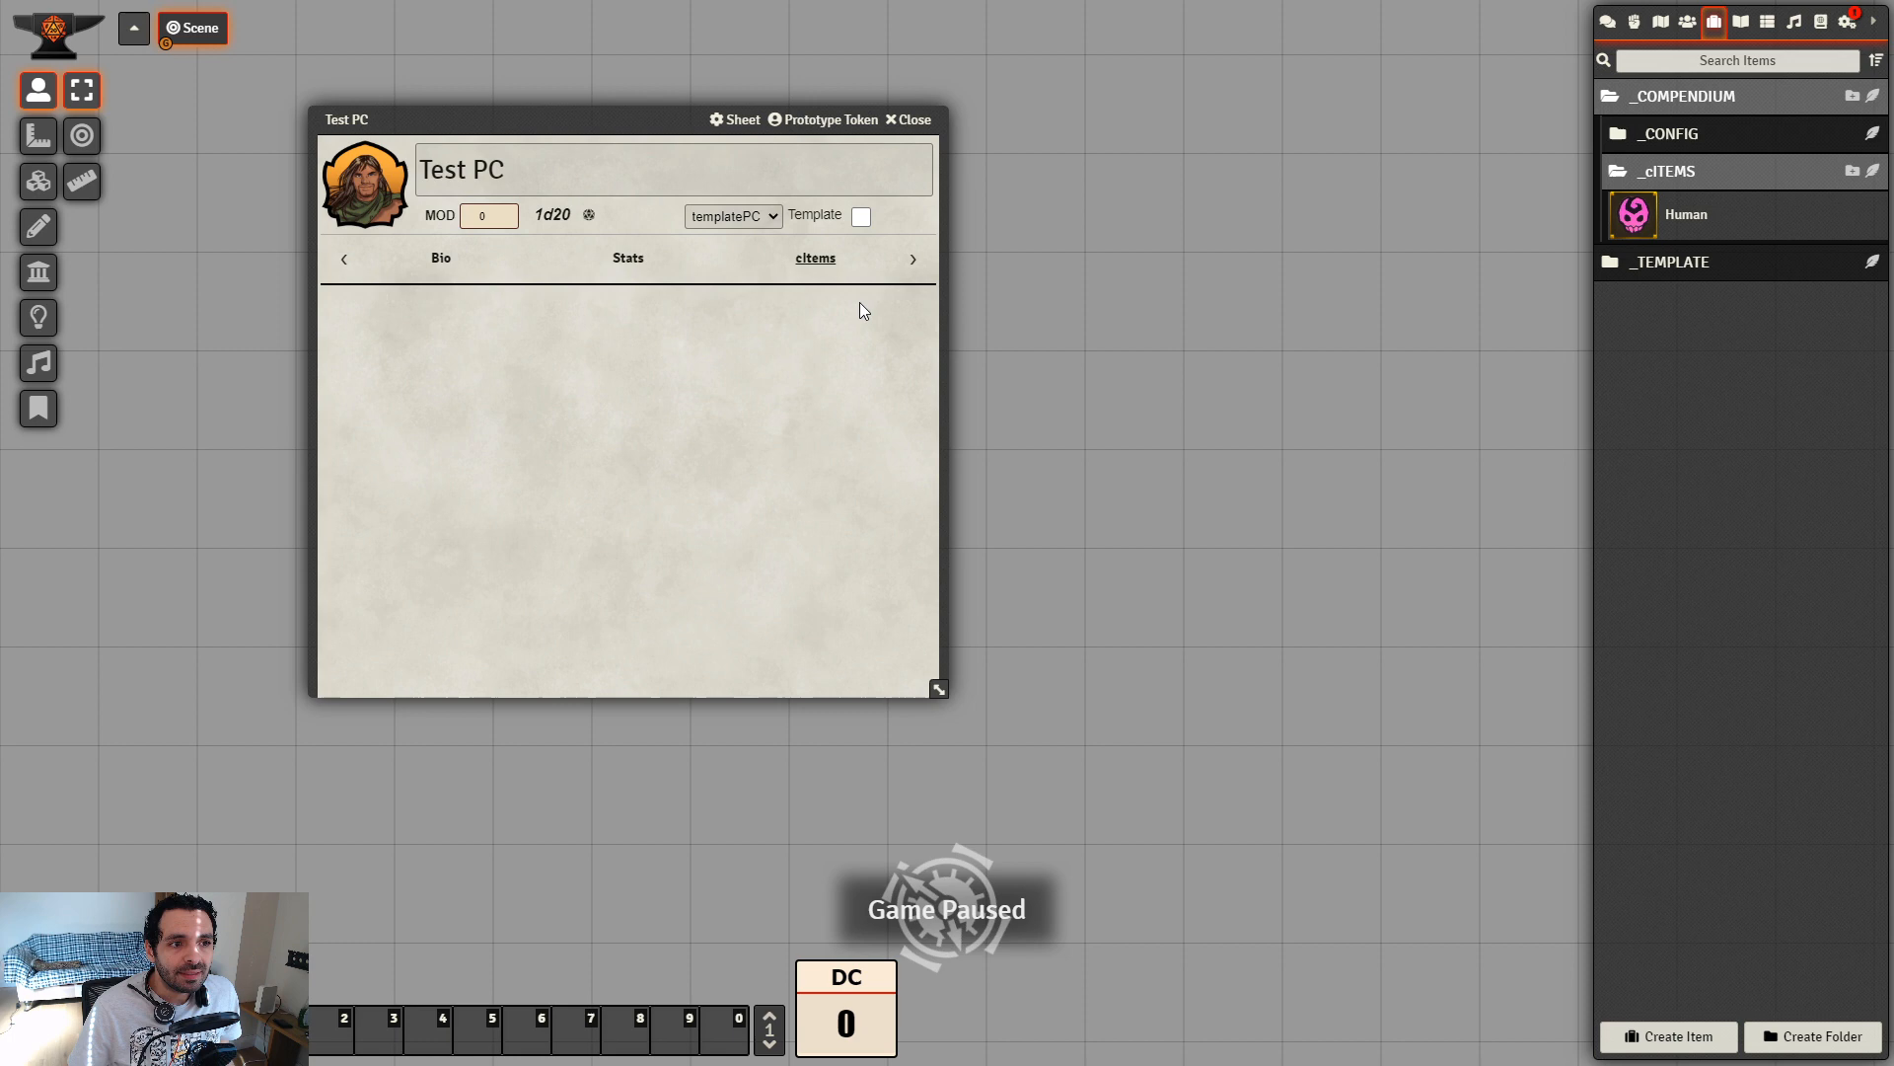
click(628, 258)
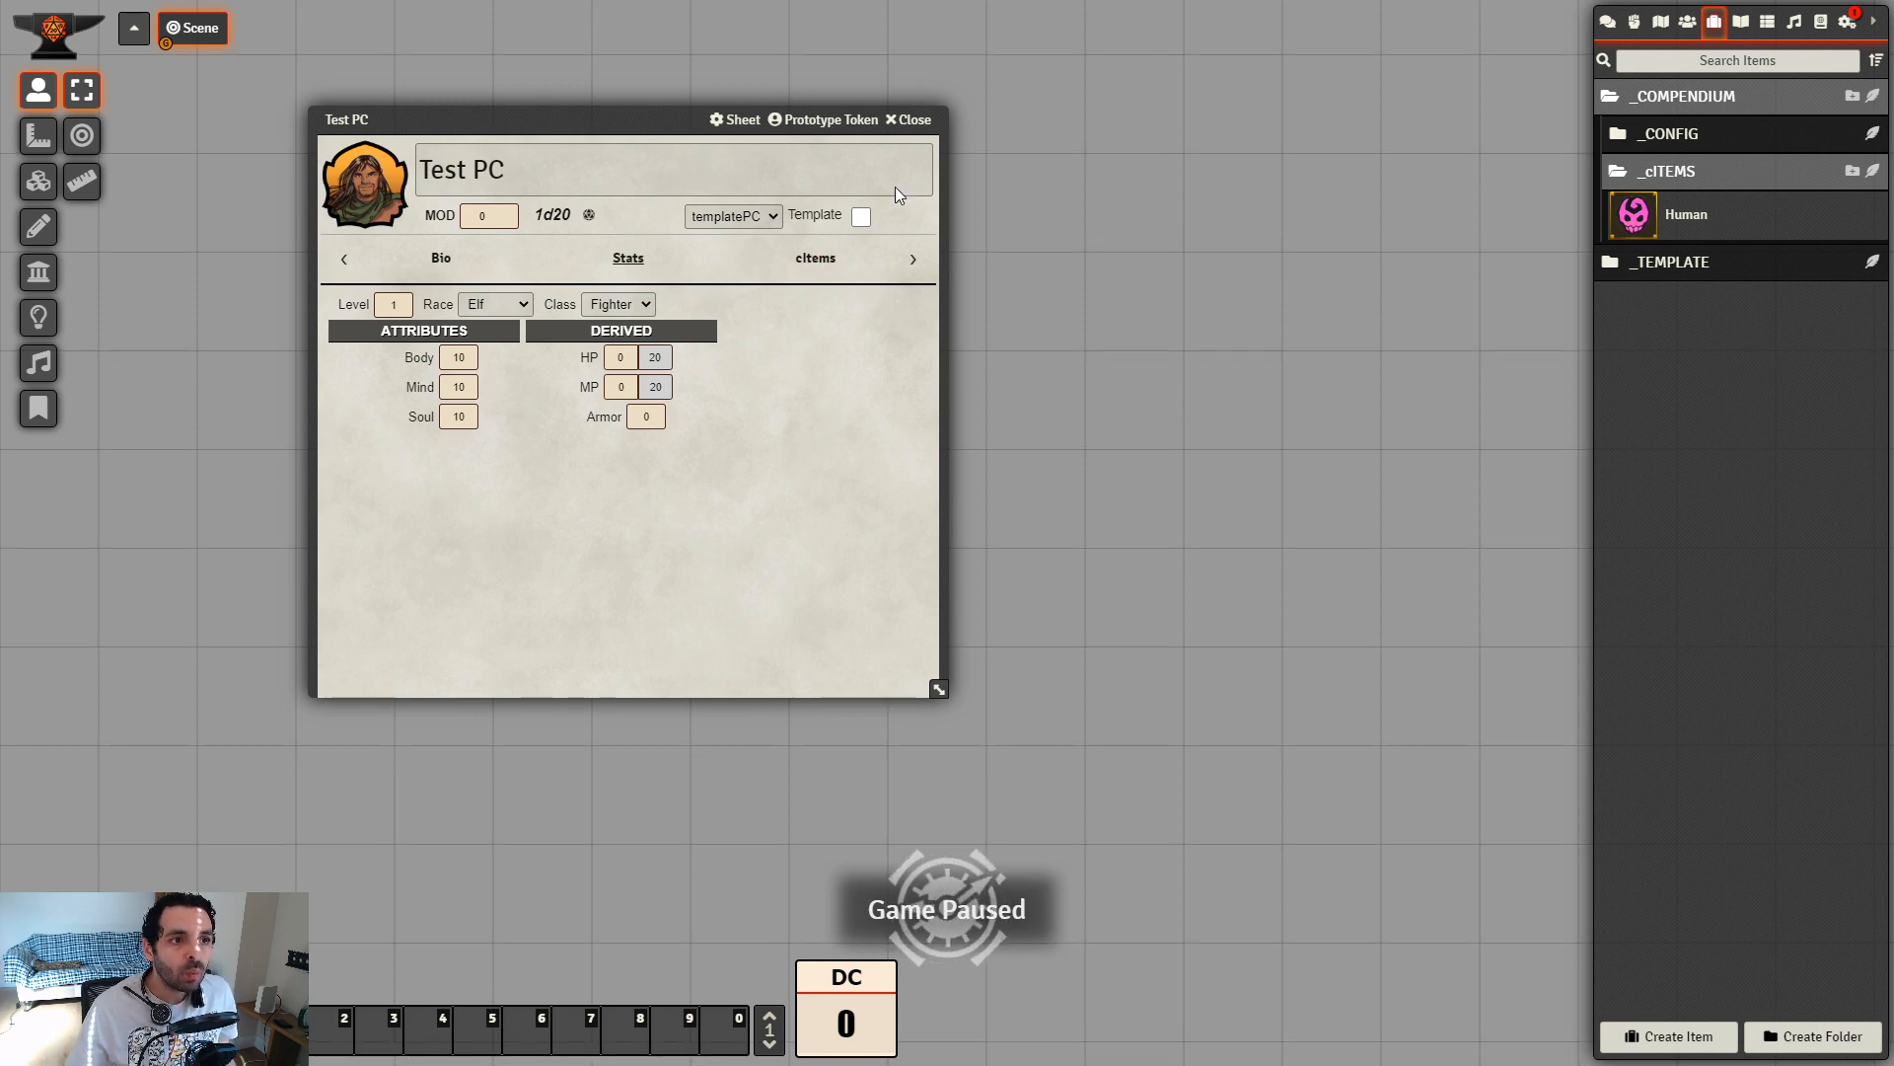
click(927, 122)
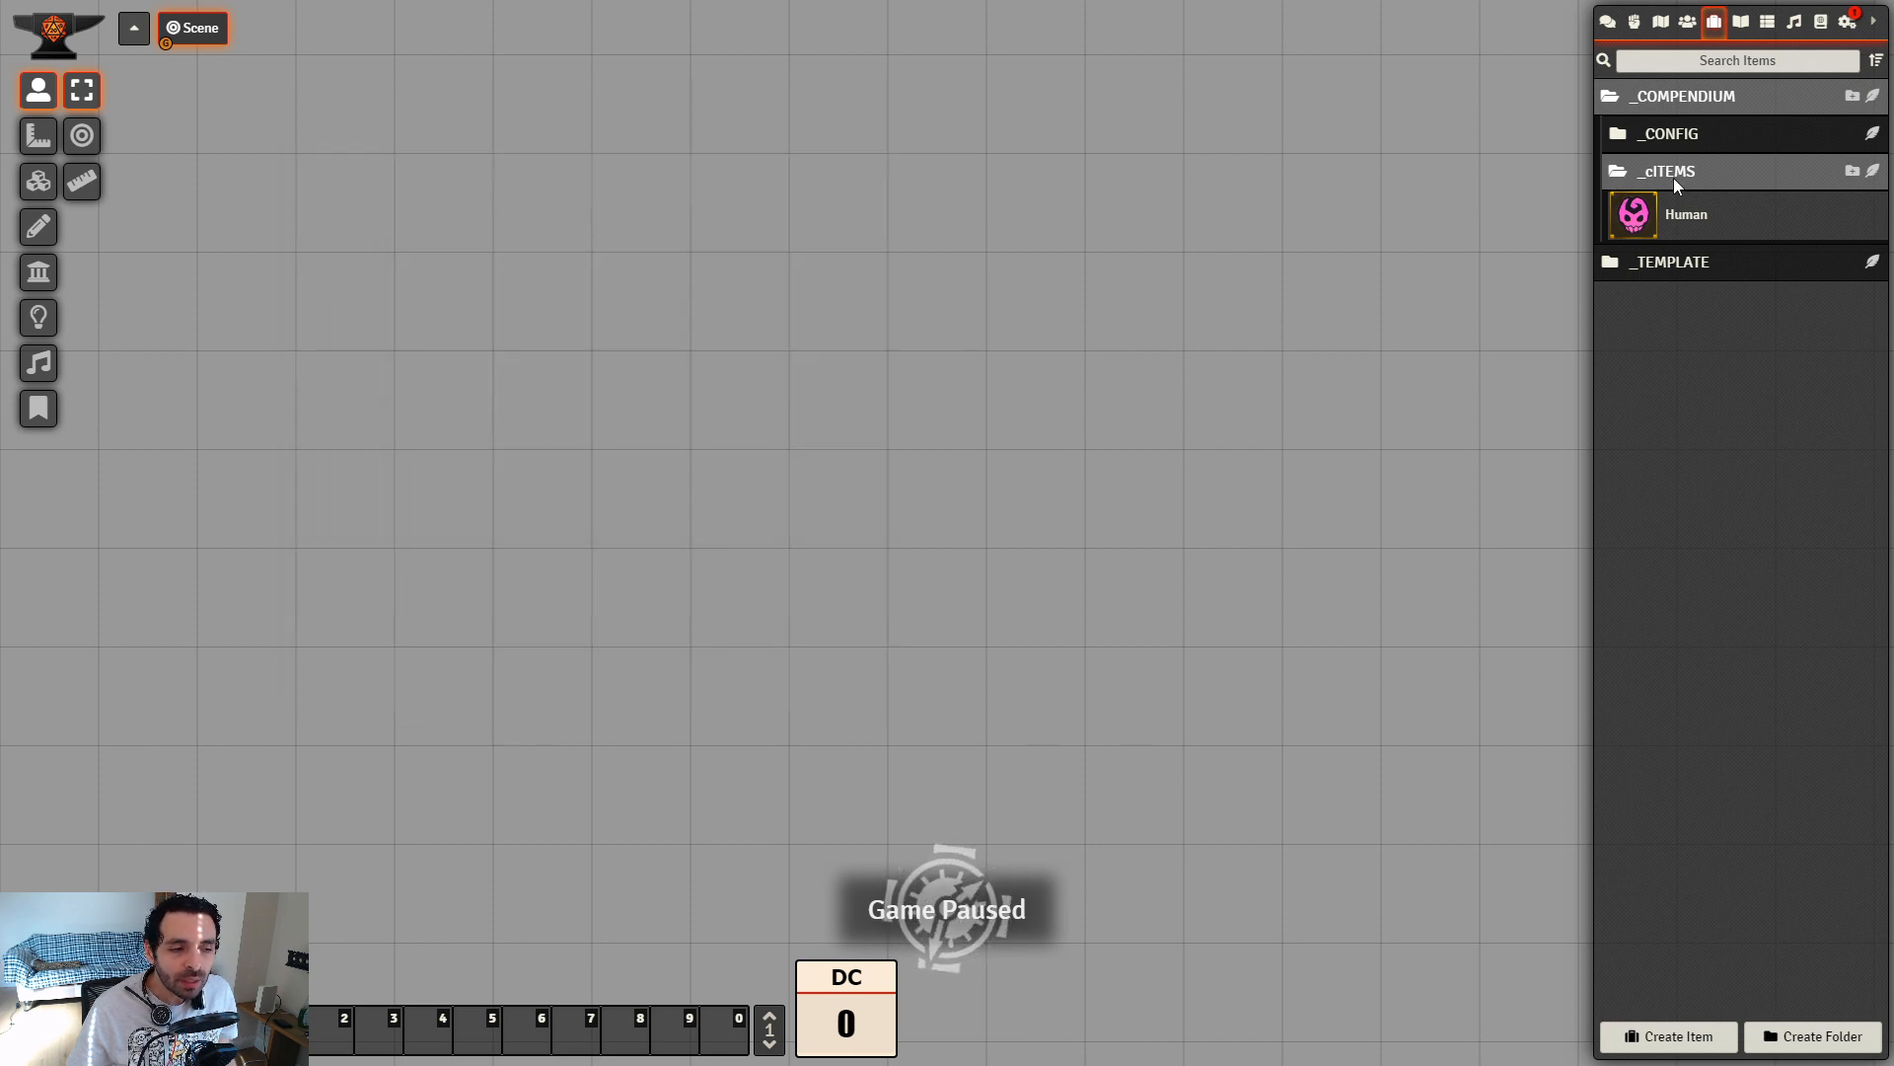
Create an item named Race of type group in the GROUP_PROPS_ENG folder inside _CONFIG
click(1731, 134)
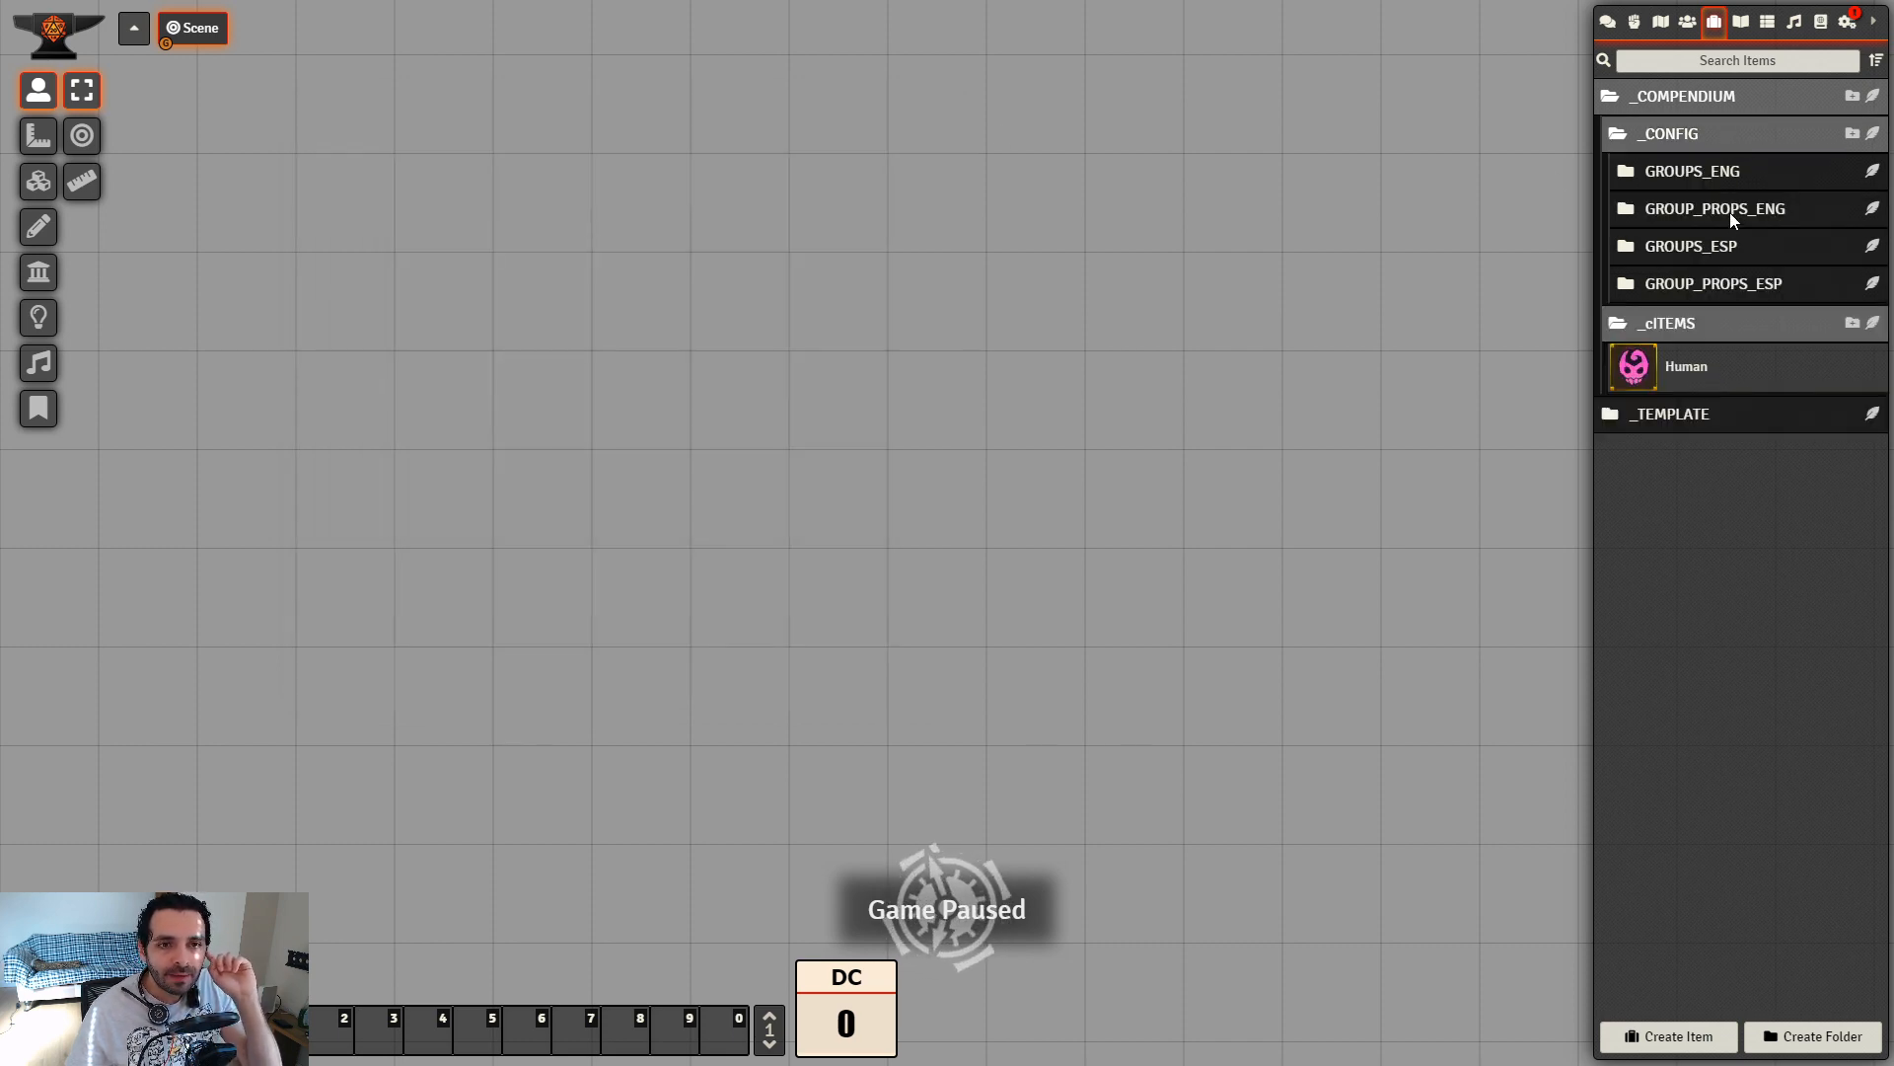
click(1872, 208)
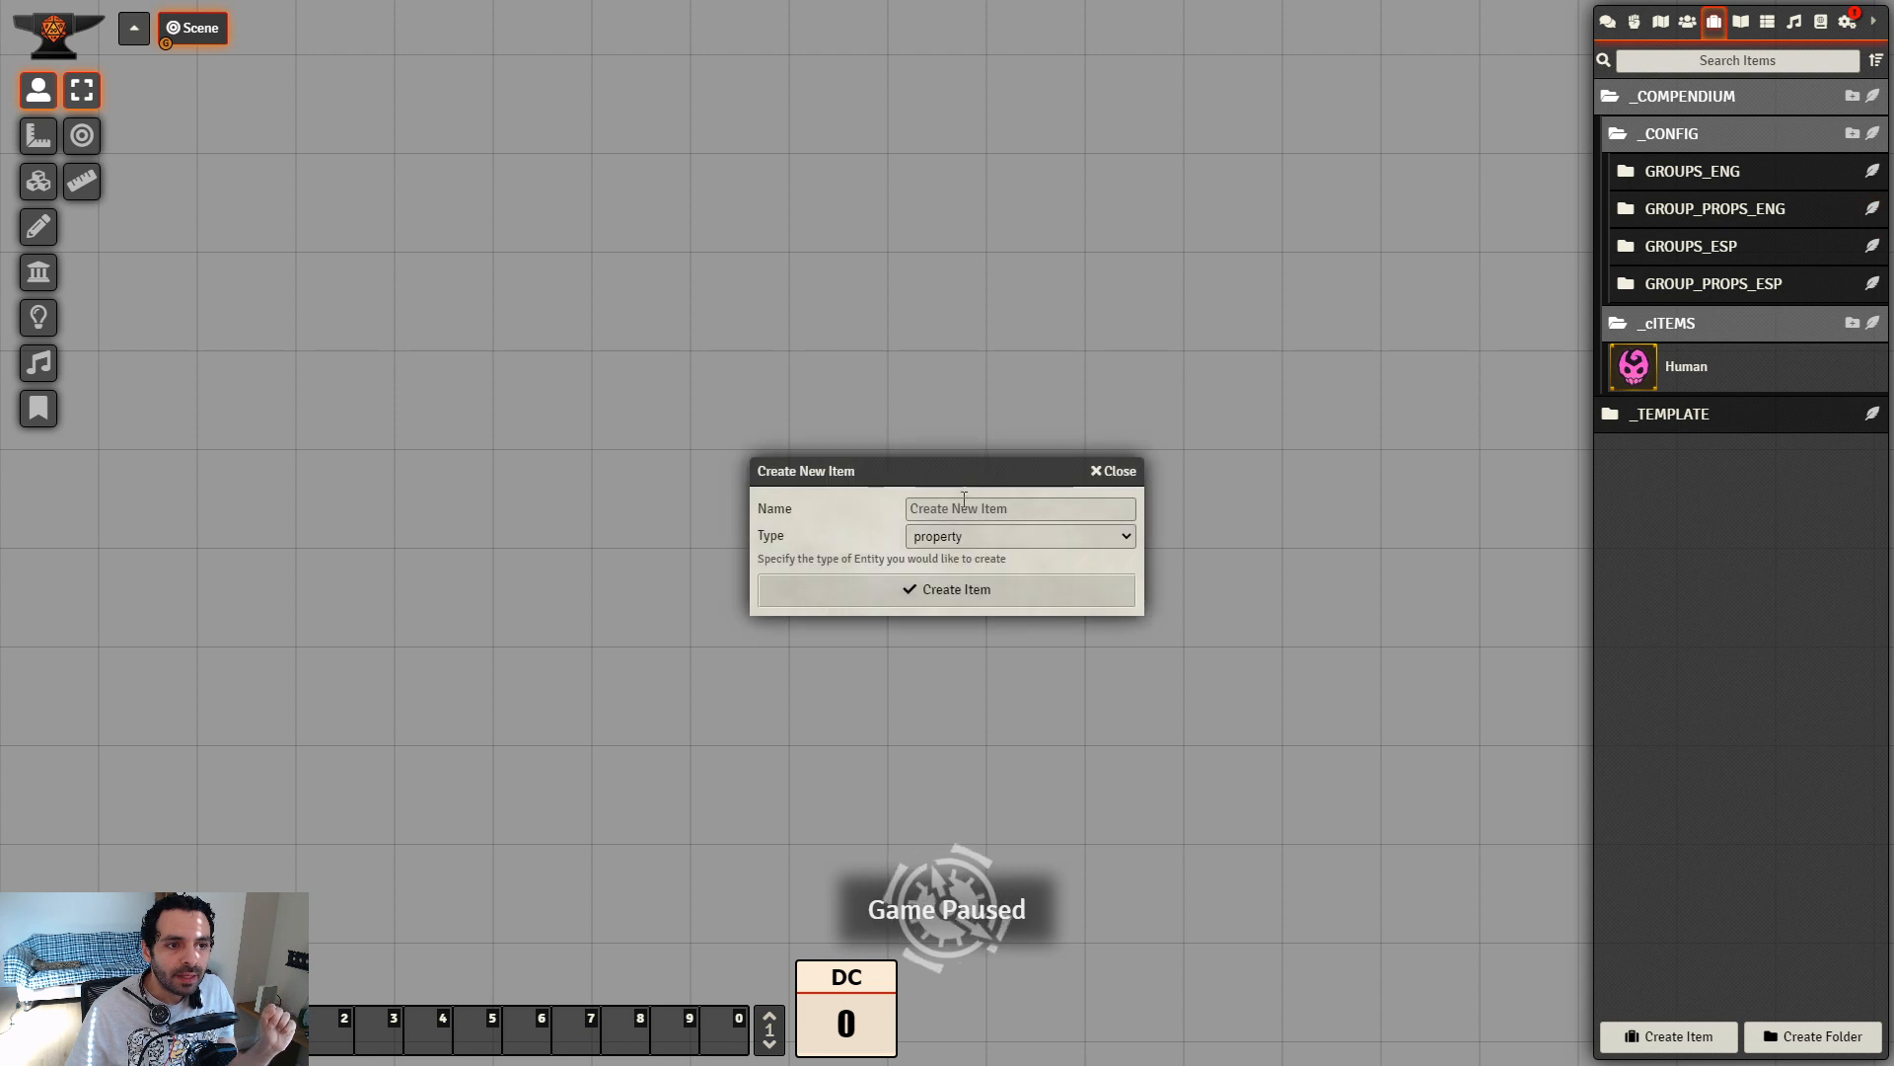
drag(962, 481, 934, 425)
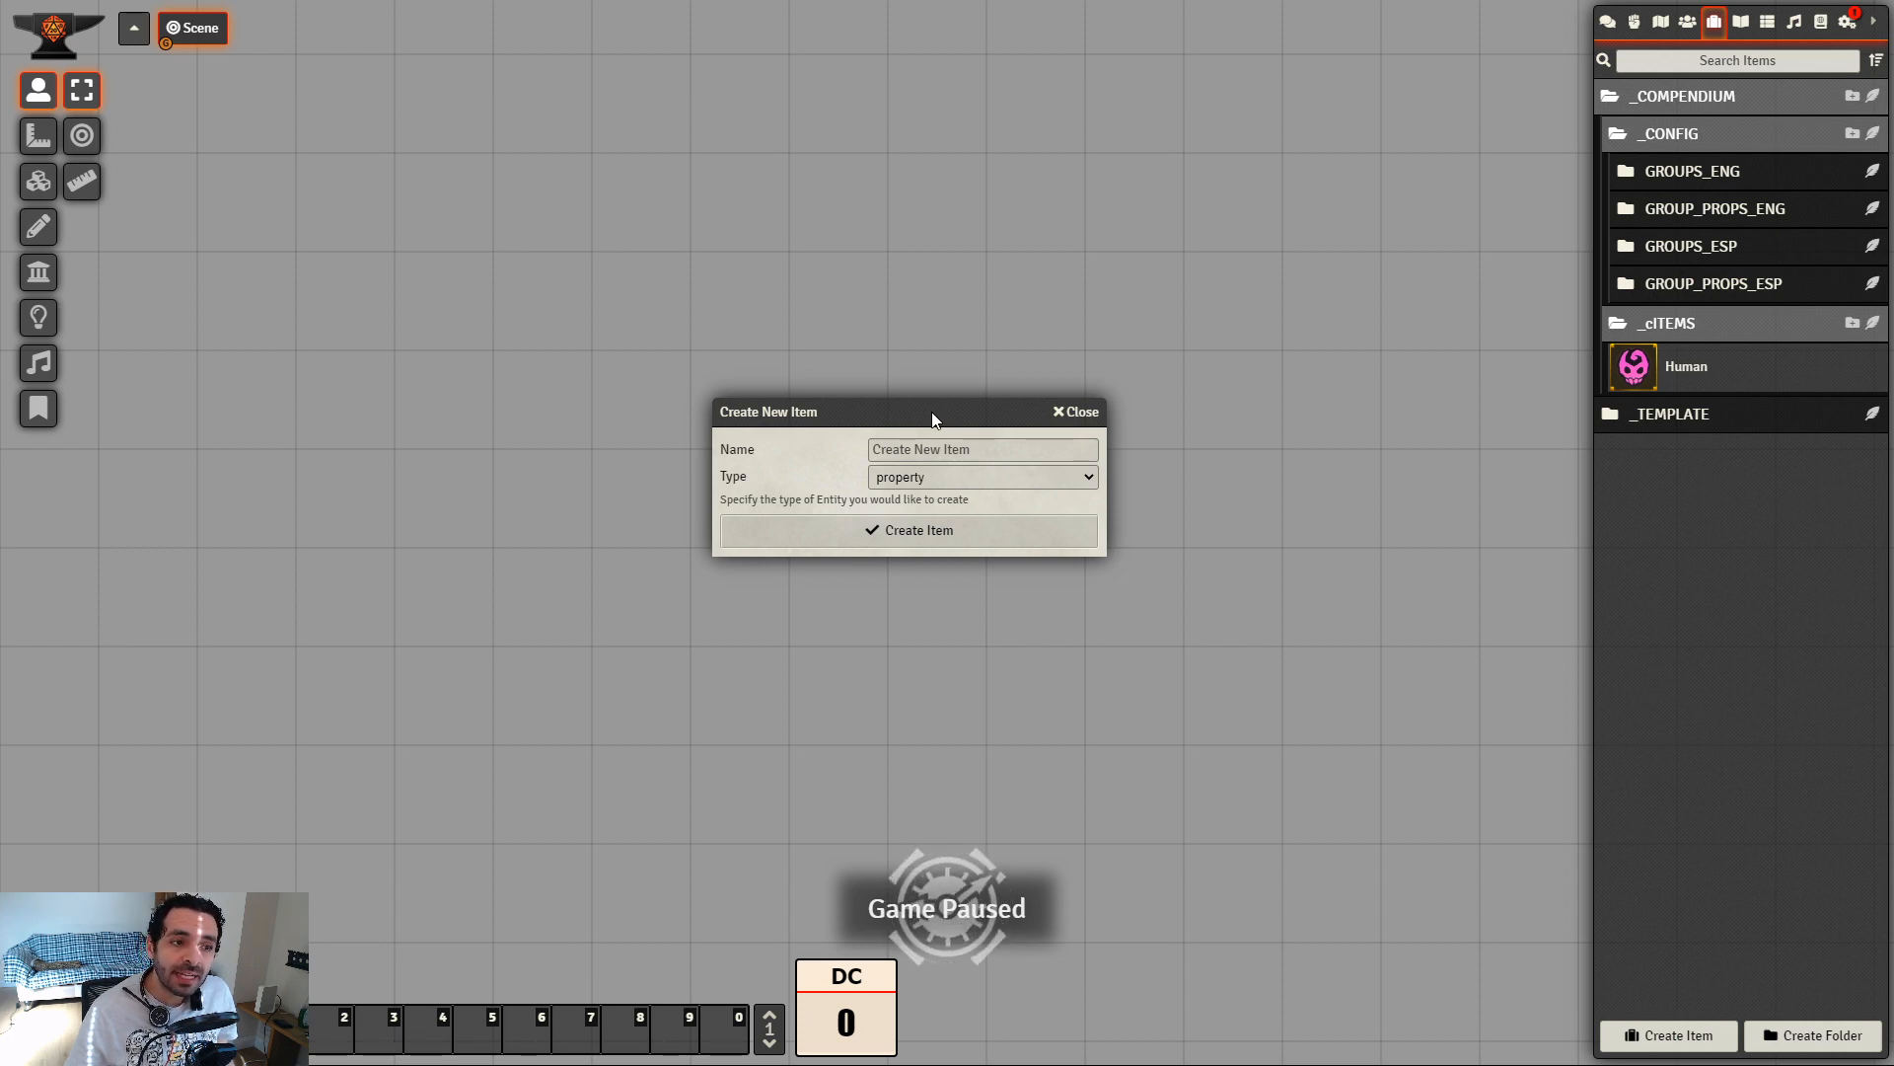
click(966, 454)
text(Race)
click(1006, 477)
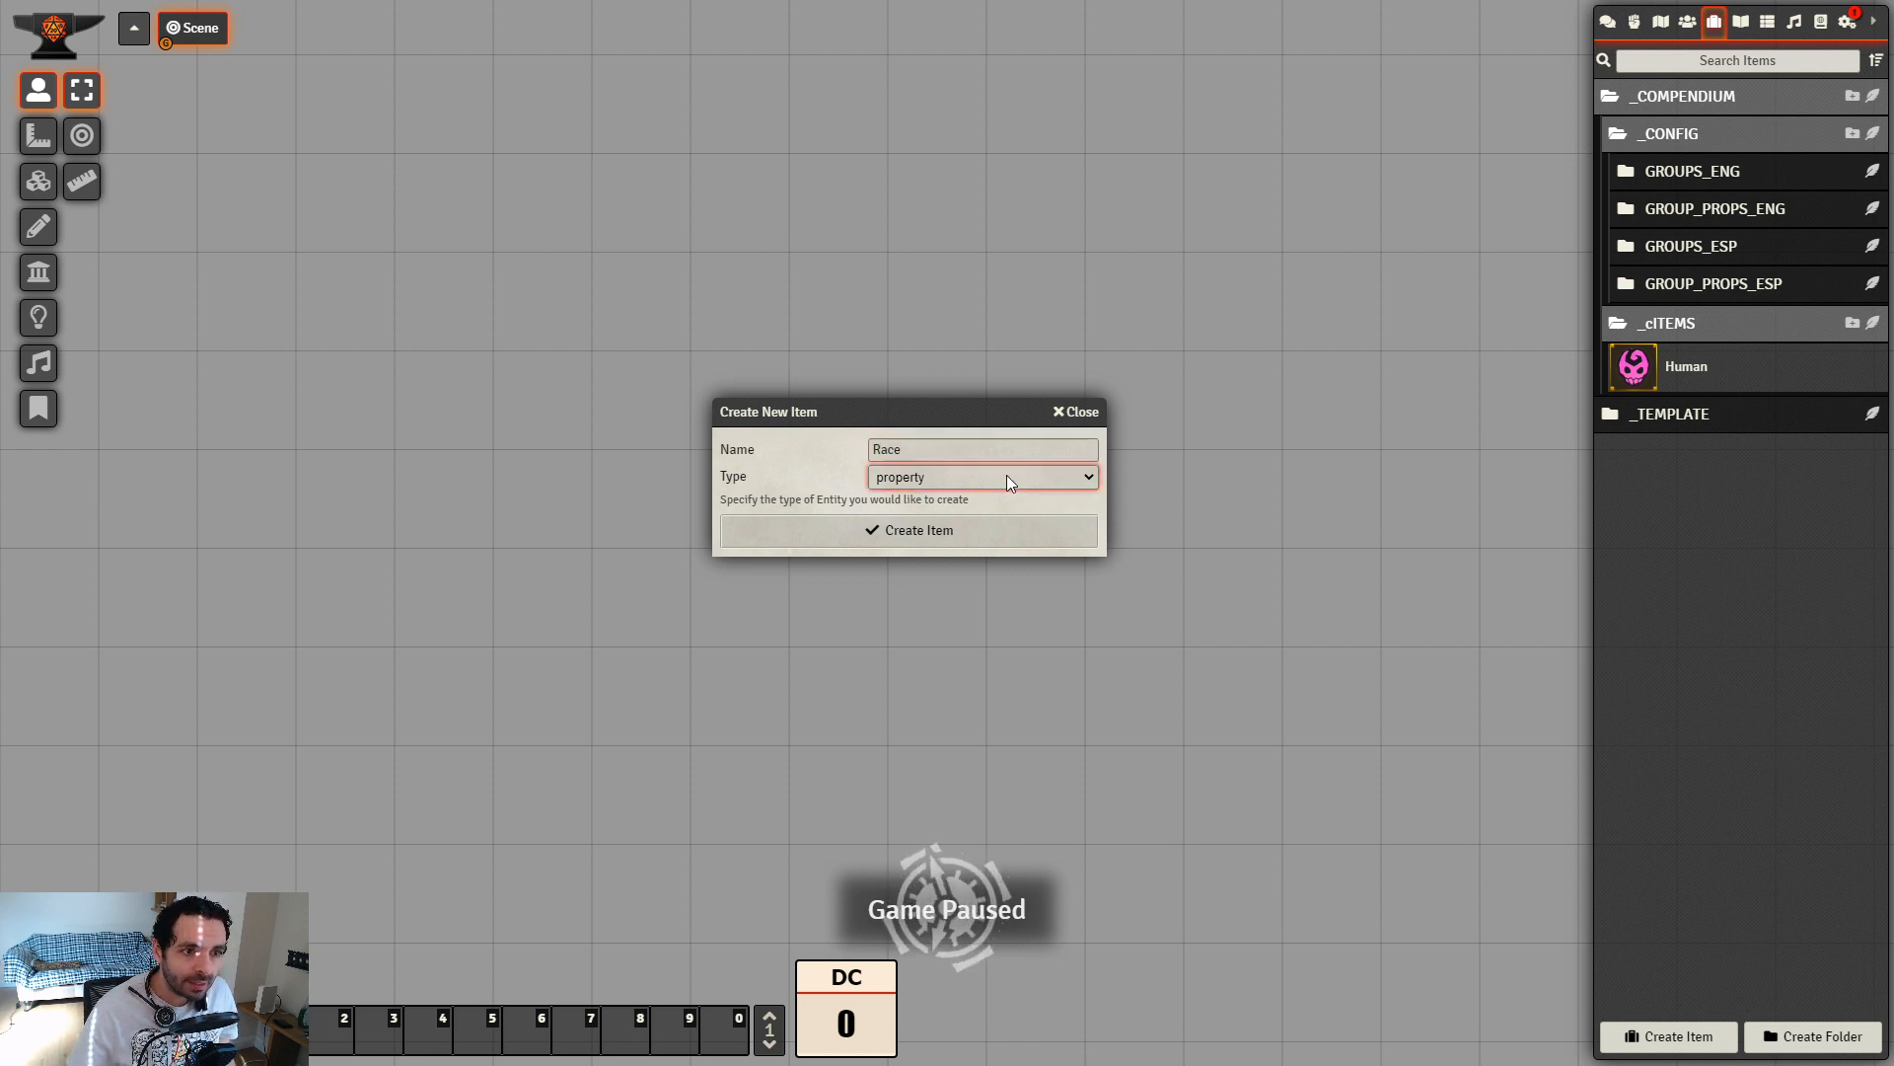
key(Up)
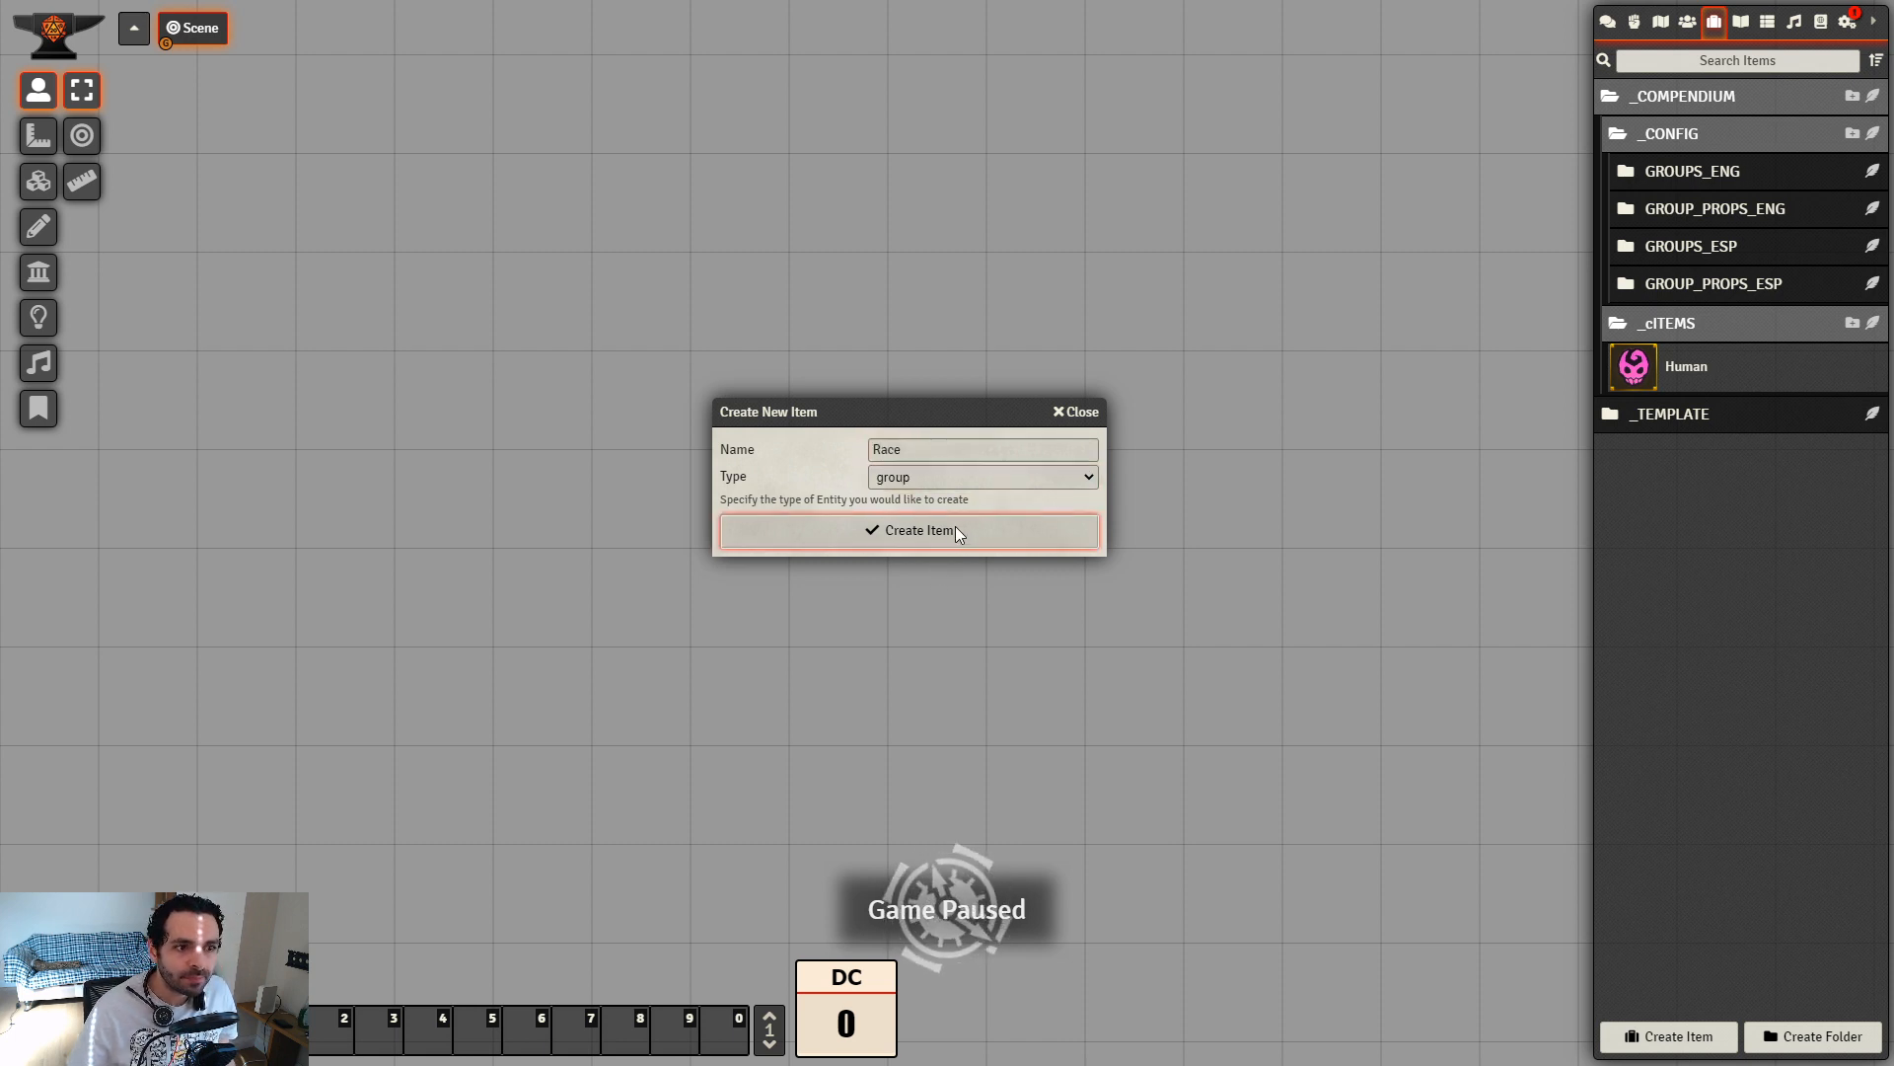
click(953, 531)
drag(951, 317, 816, 212)
Write and save the Race group's description "Races are species of..."
mouse_move(766, 408)
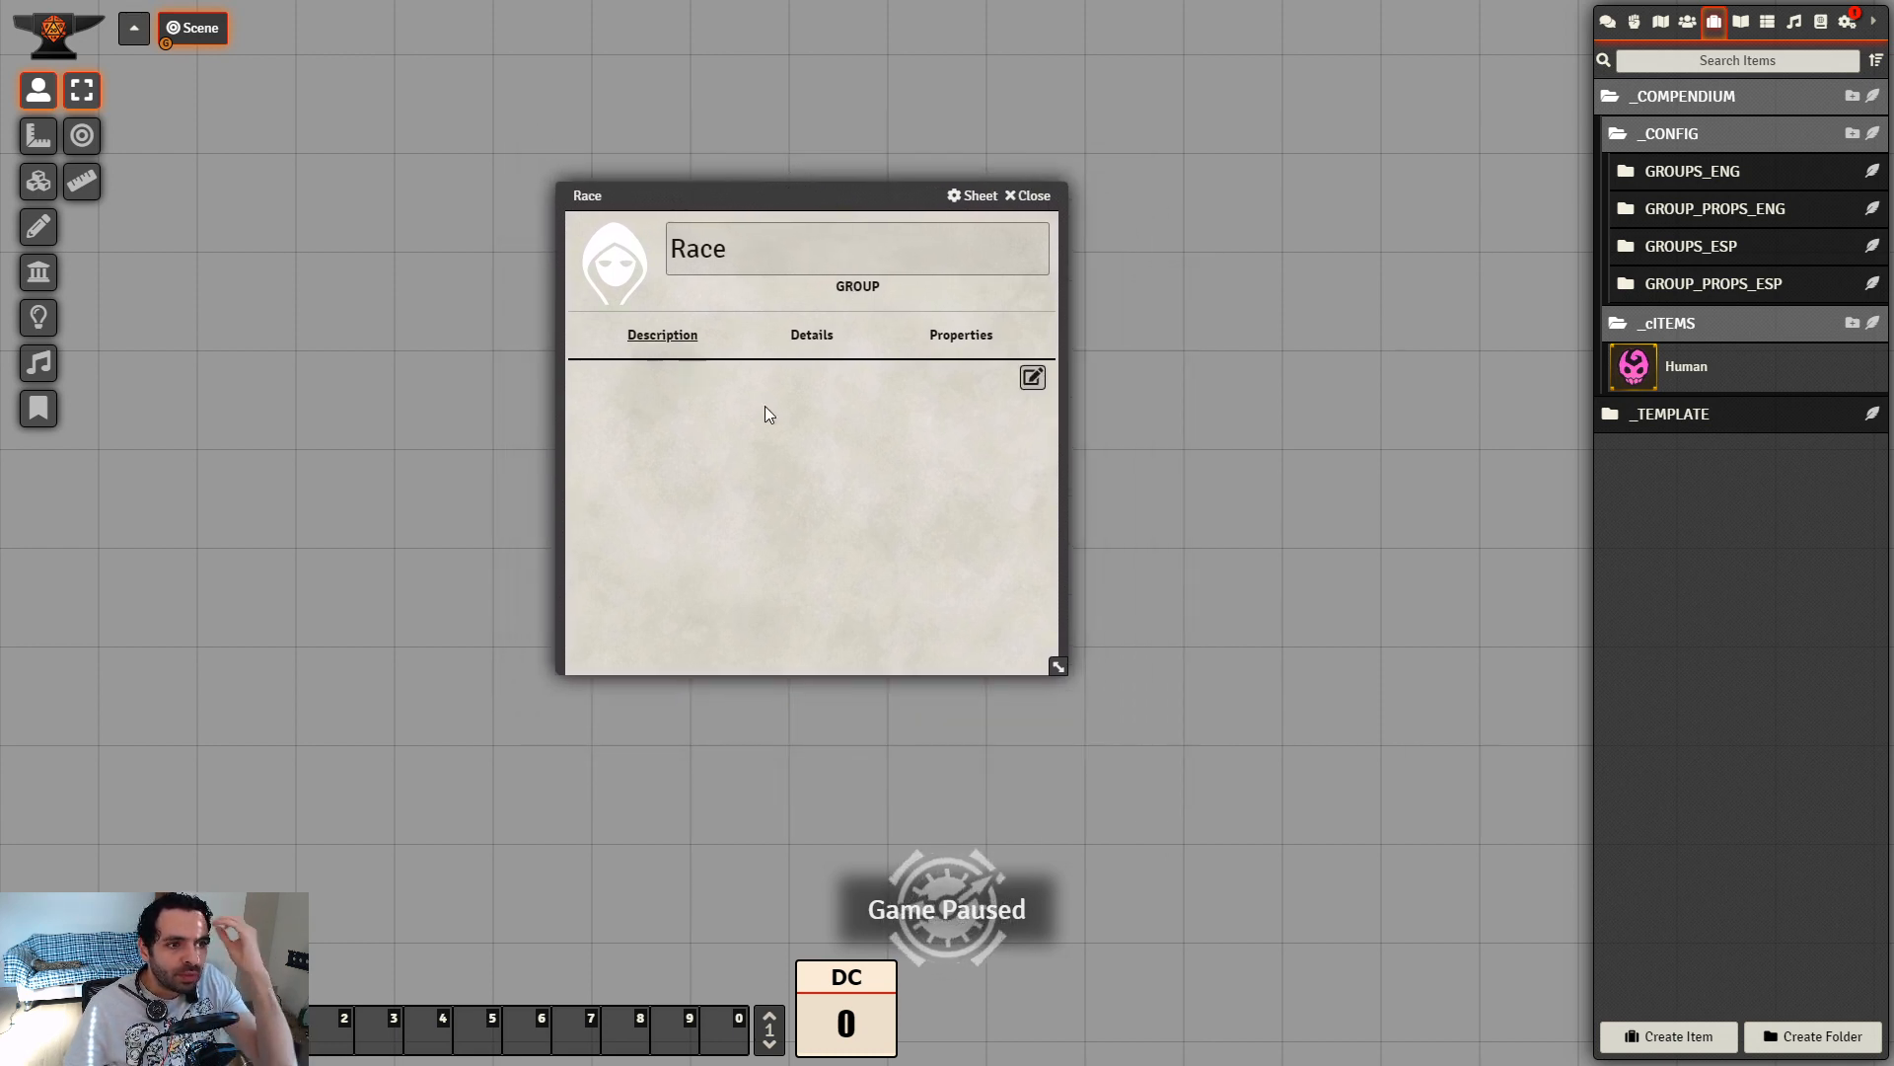
click(1032, 379)
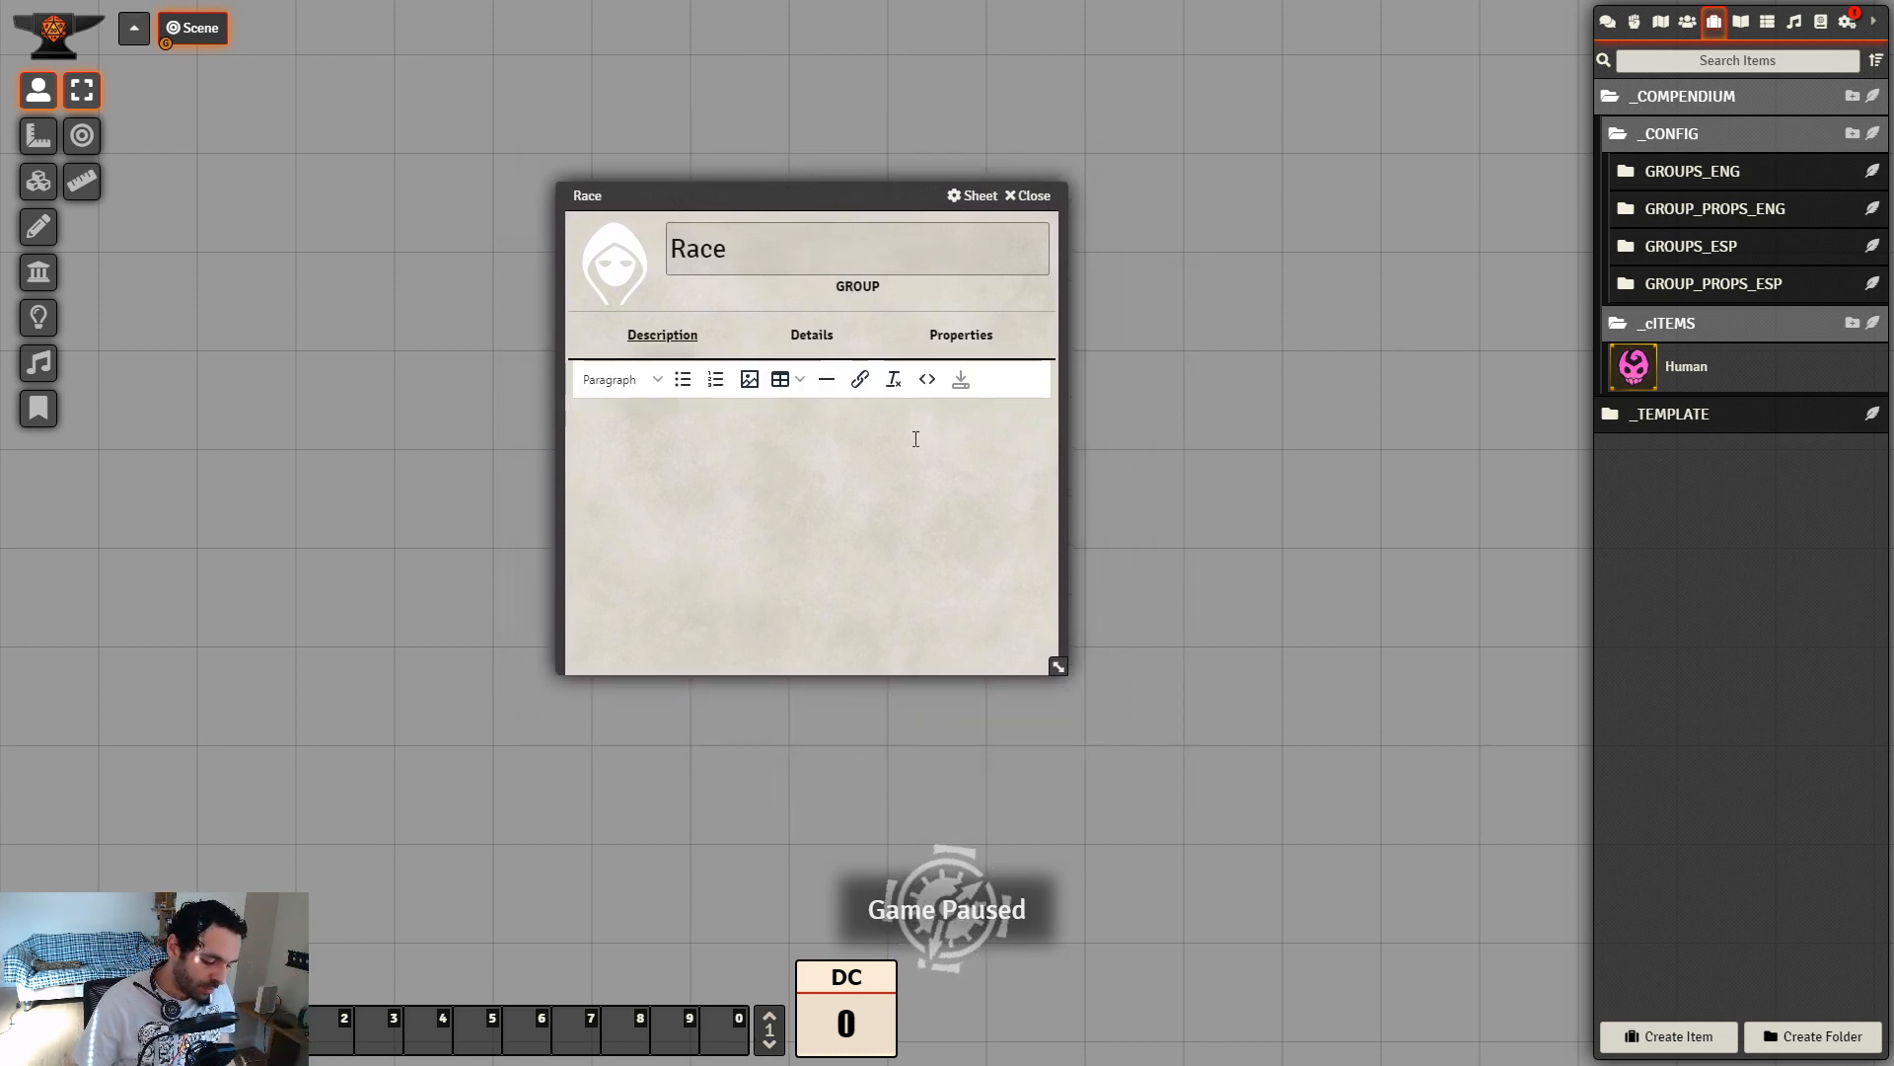
text(Races are )
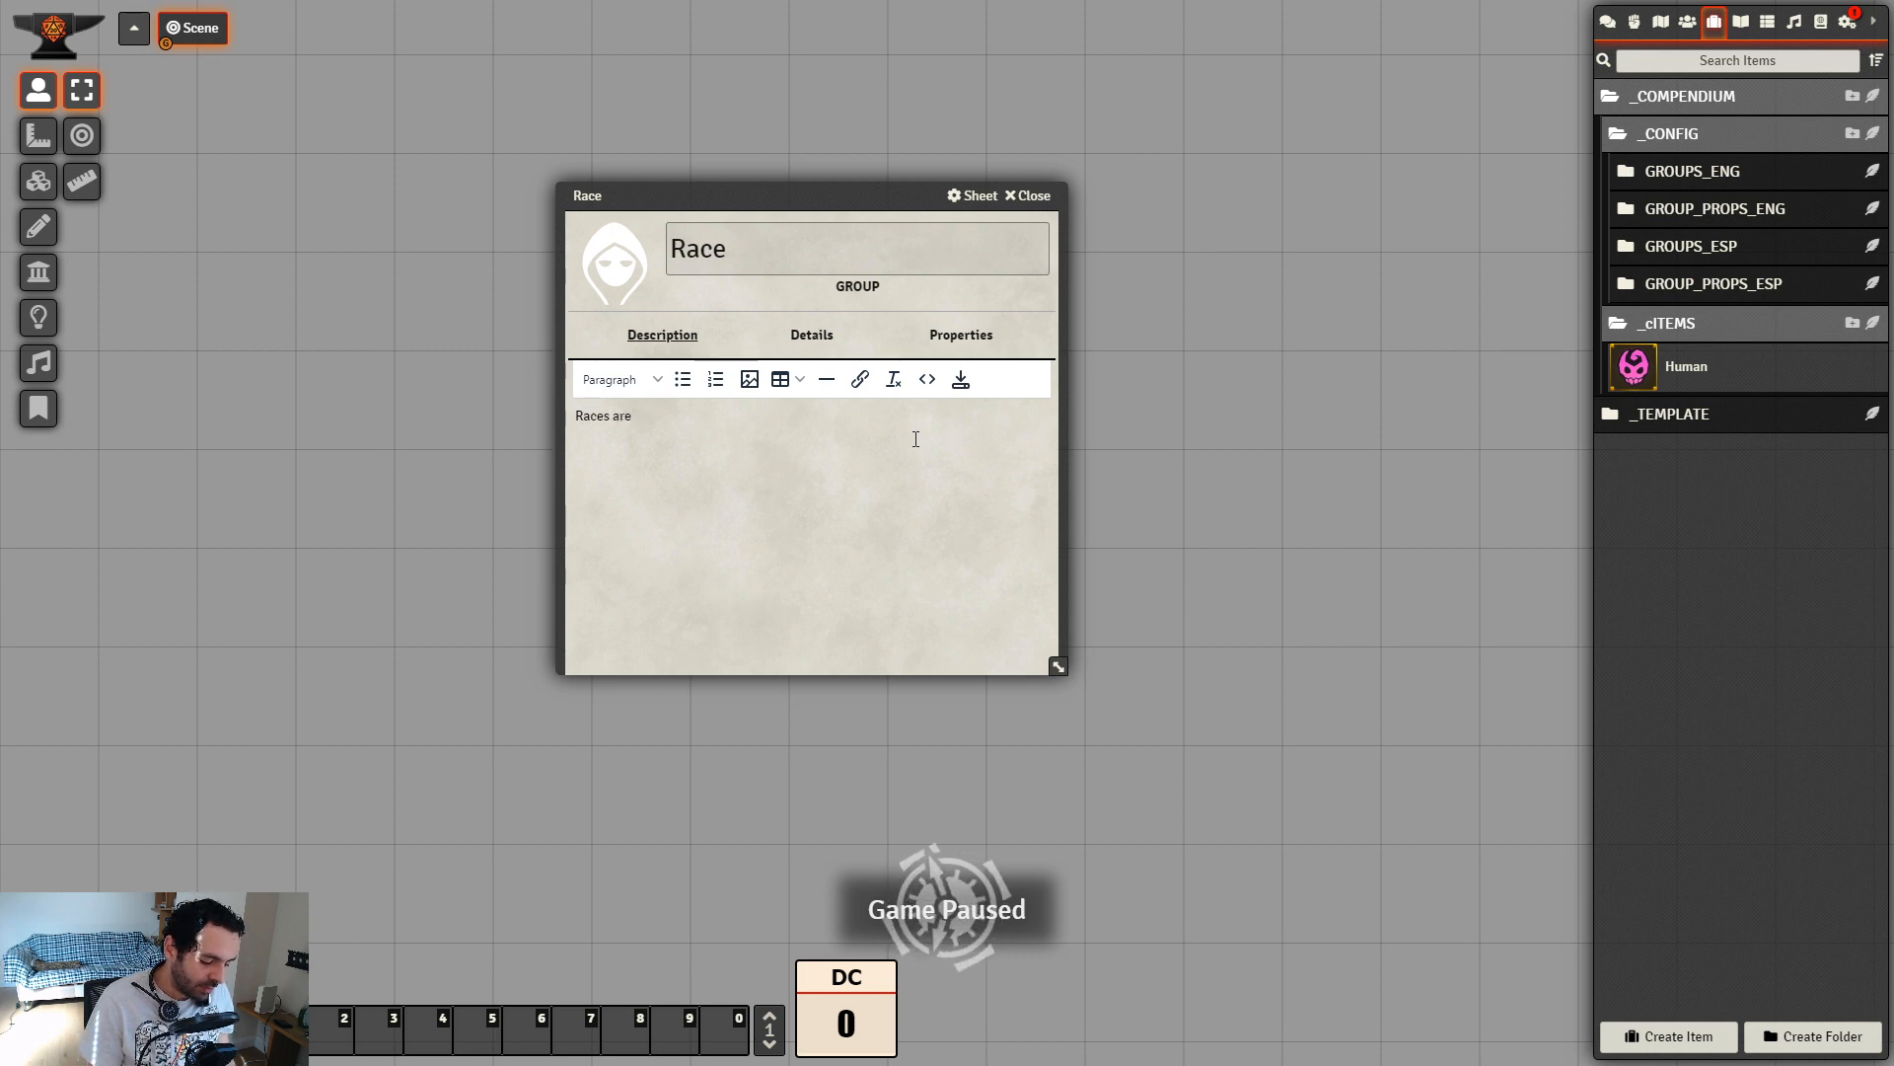
text(species of)
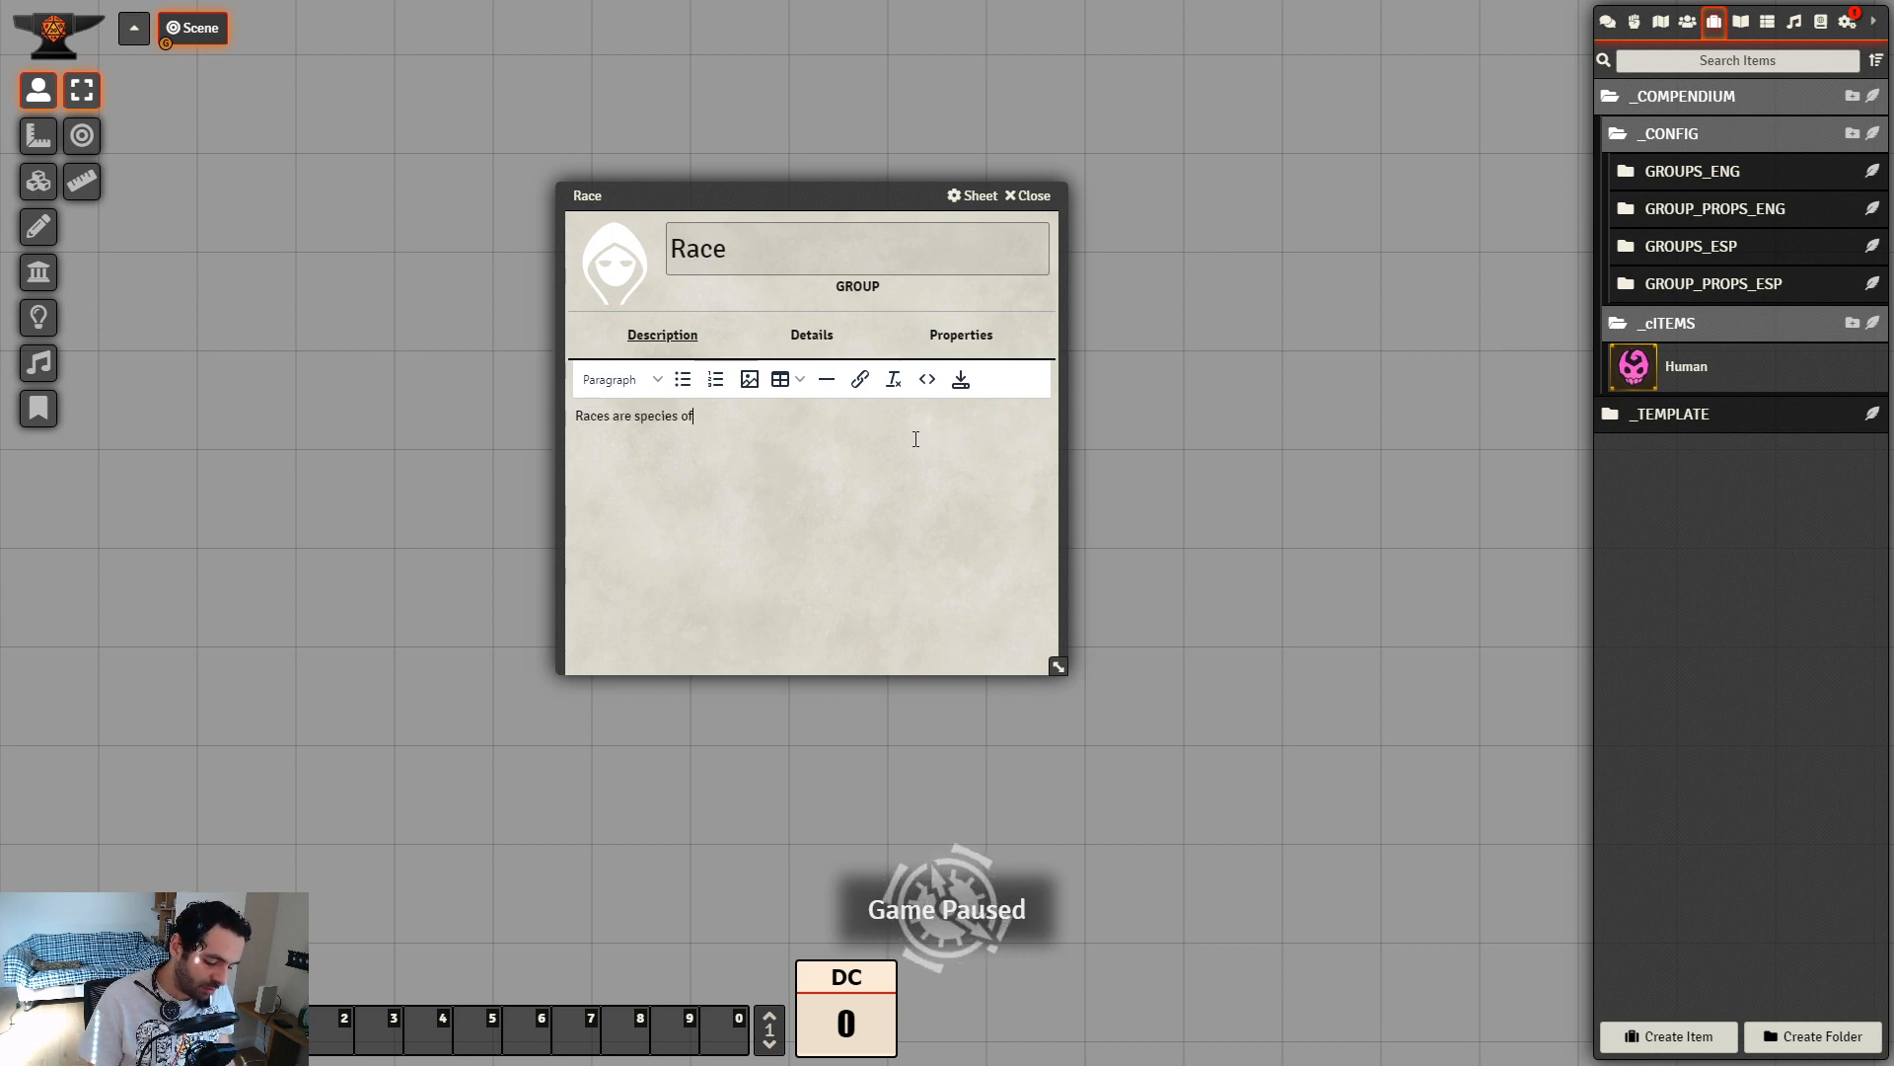
text(...)
click(960, 379)
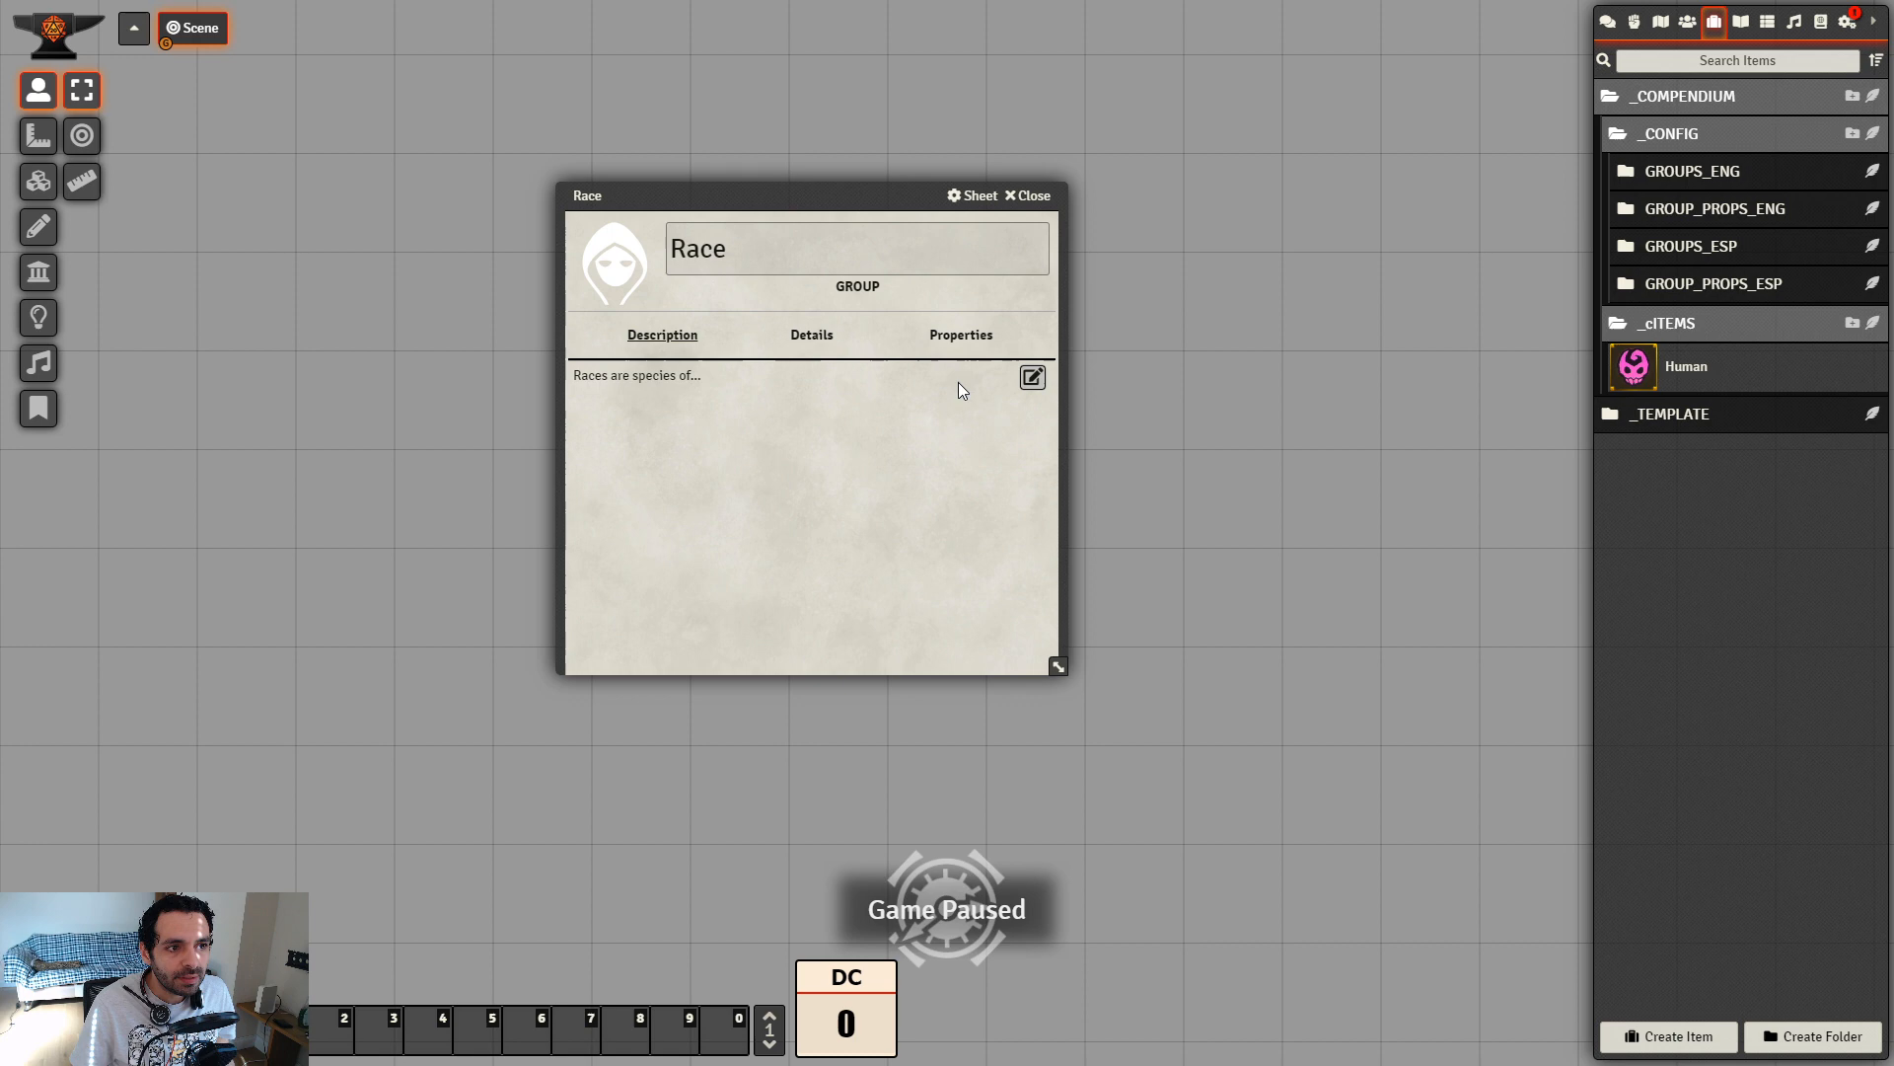
Set the Race group's key to race_group, mark it as unique, and close its sheet
click(815, 336)
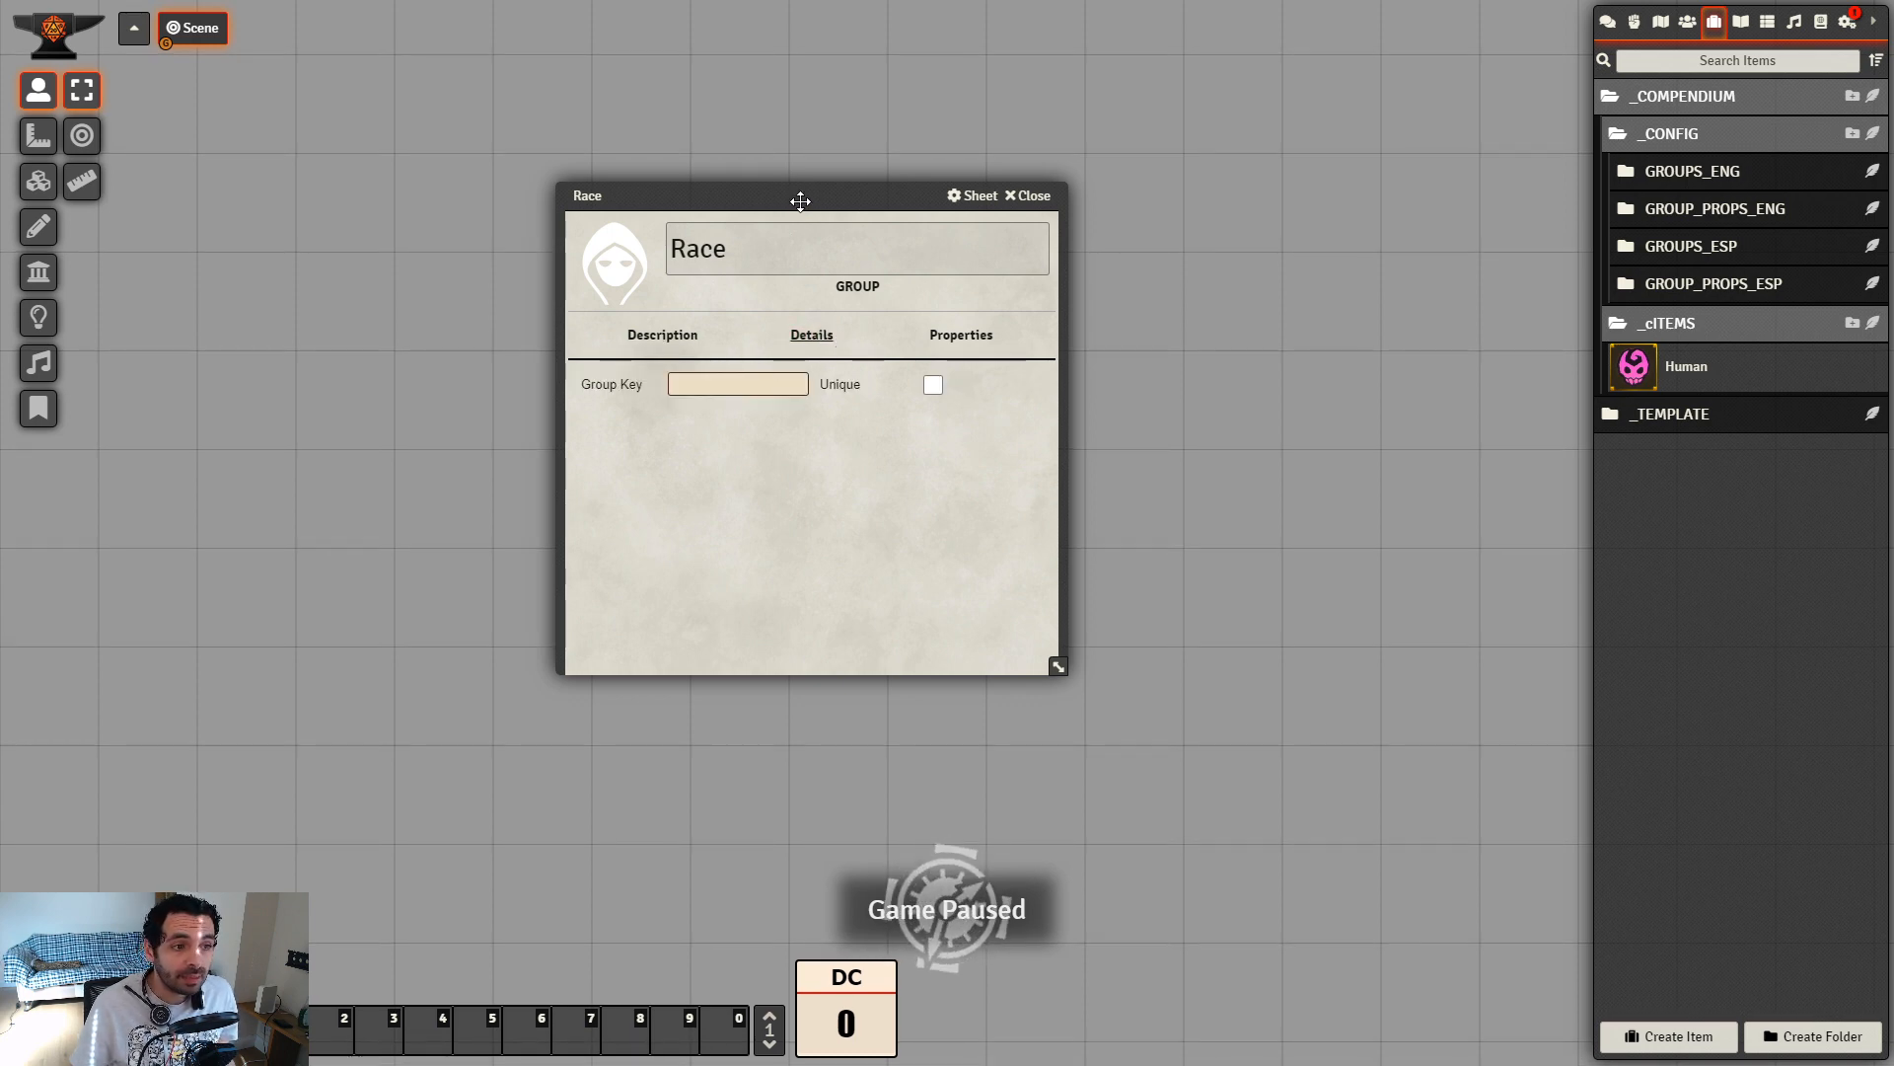
click(747, 383)
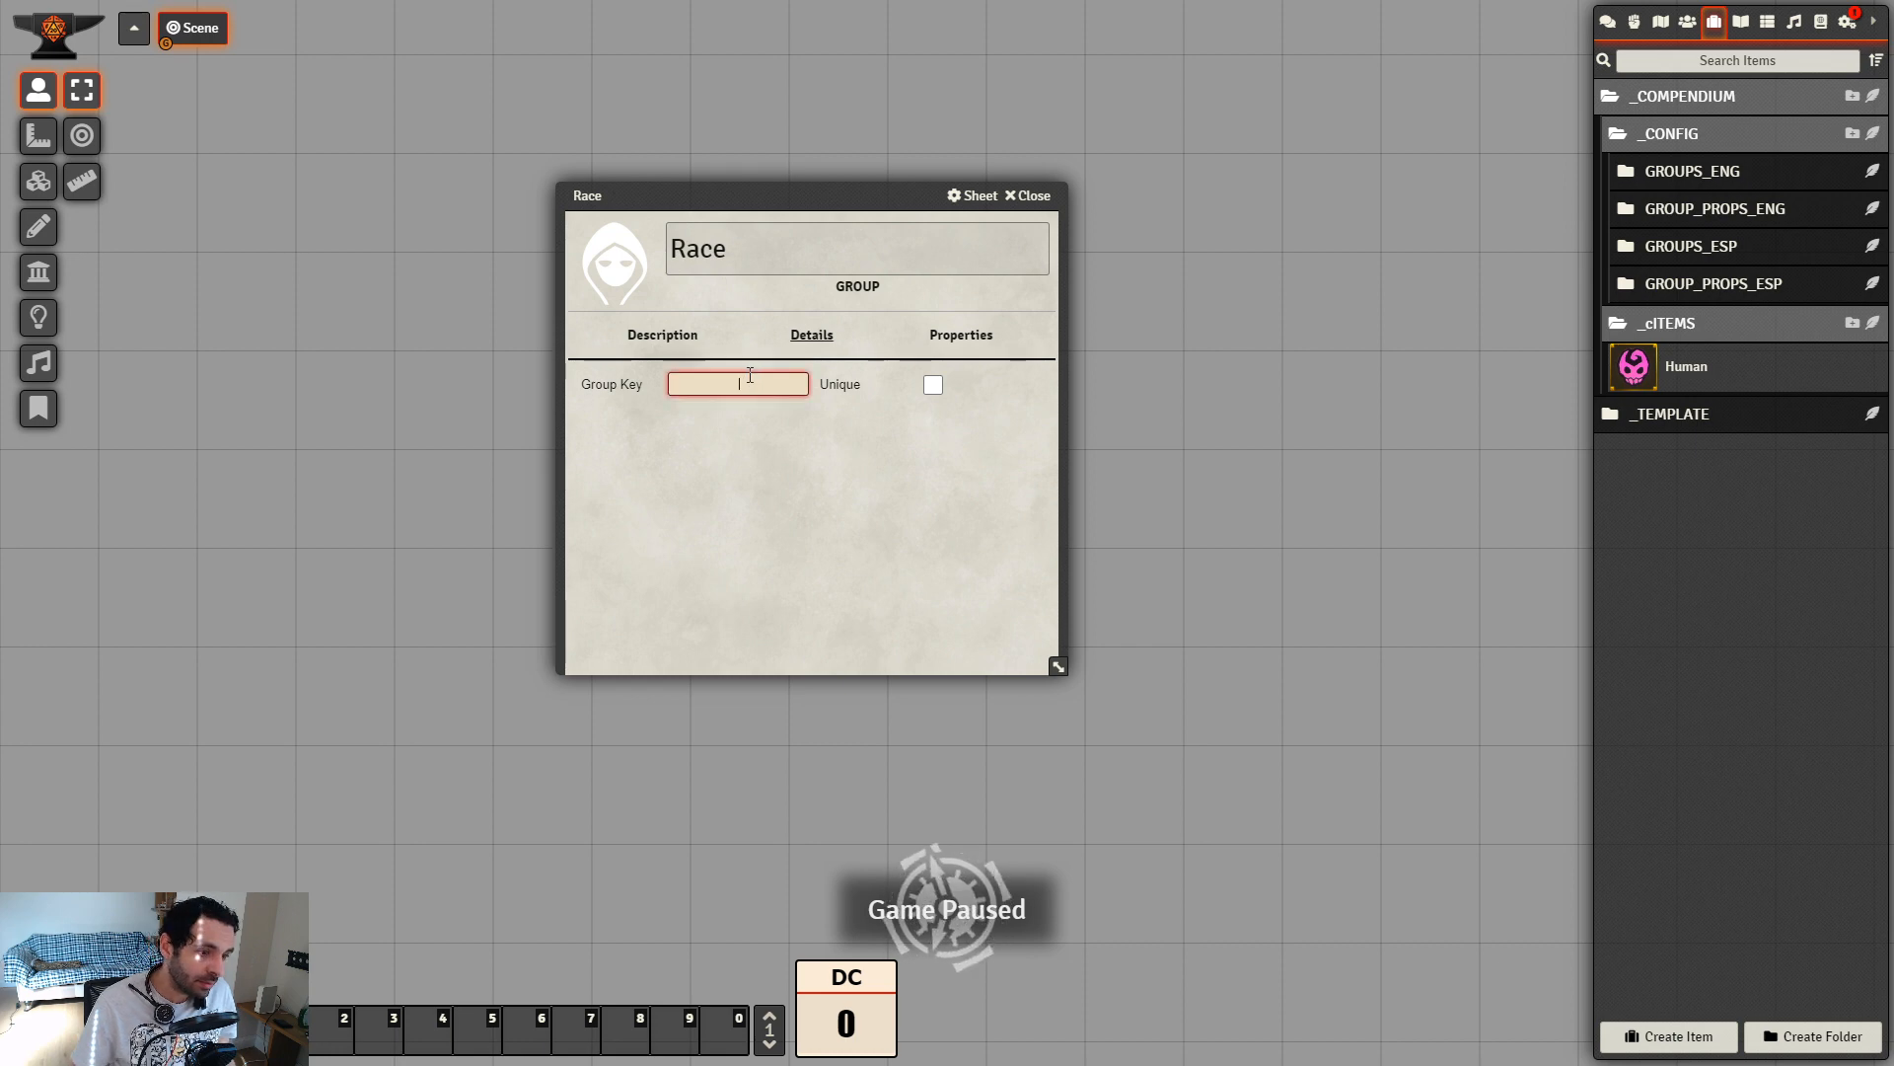
text(race_gourp)
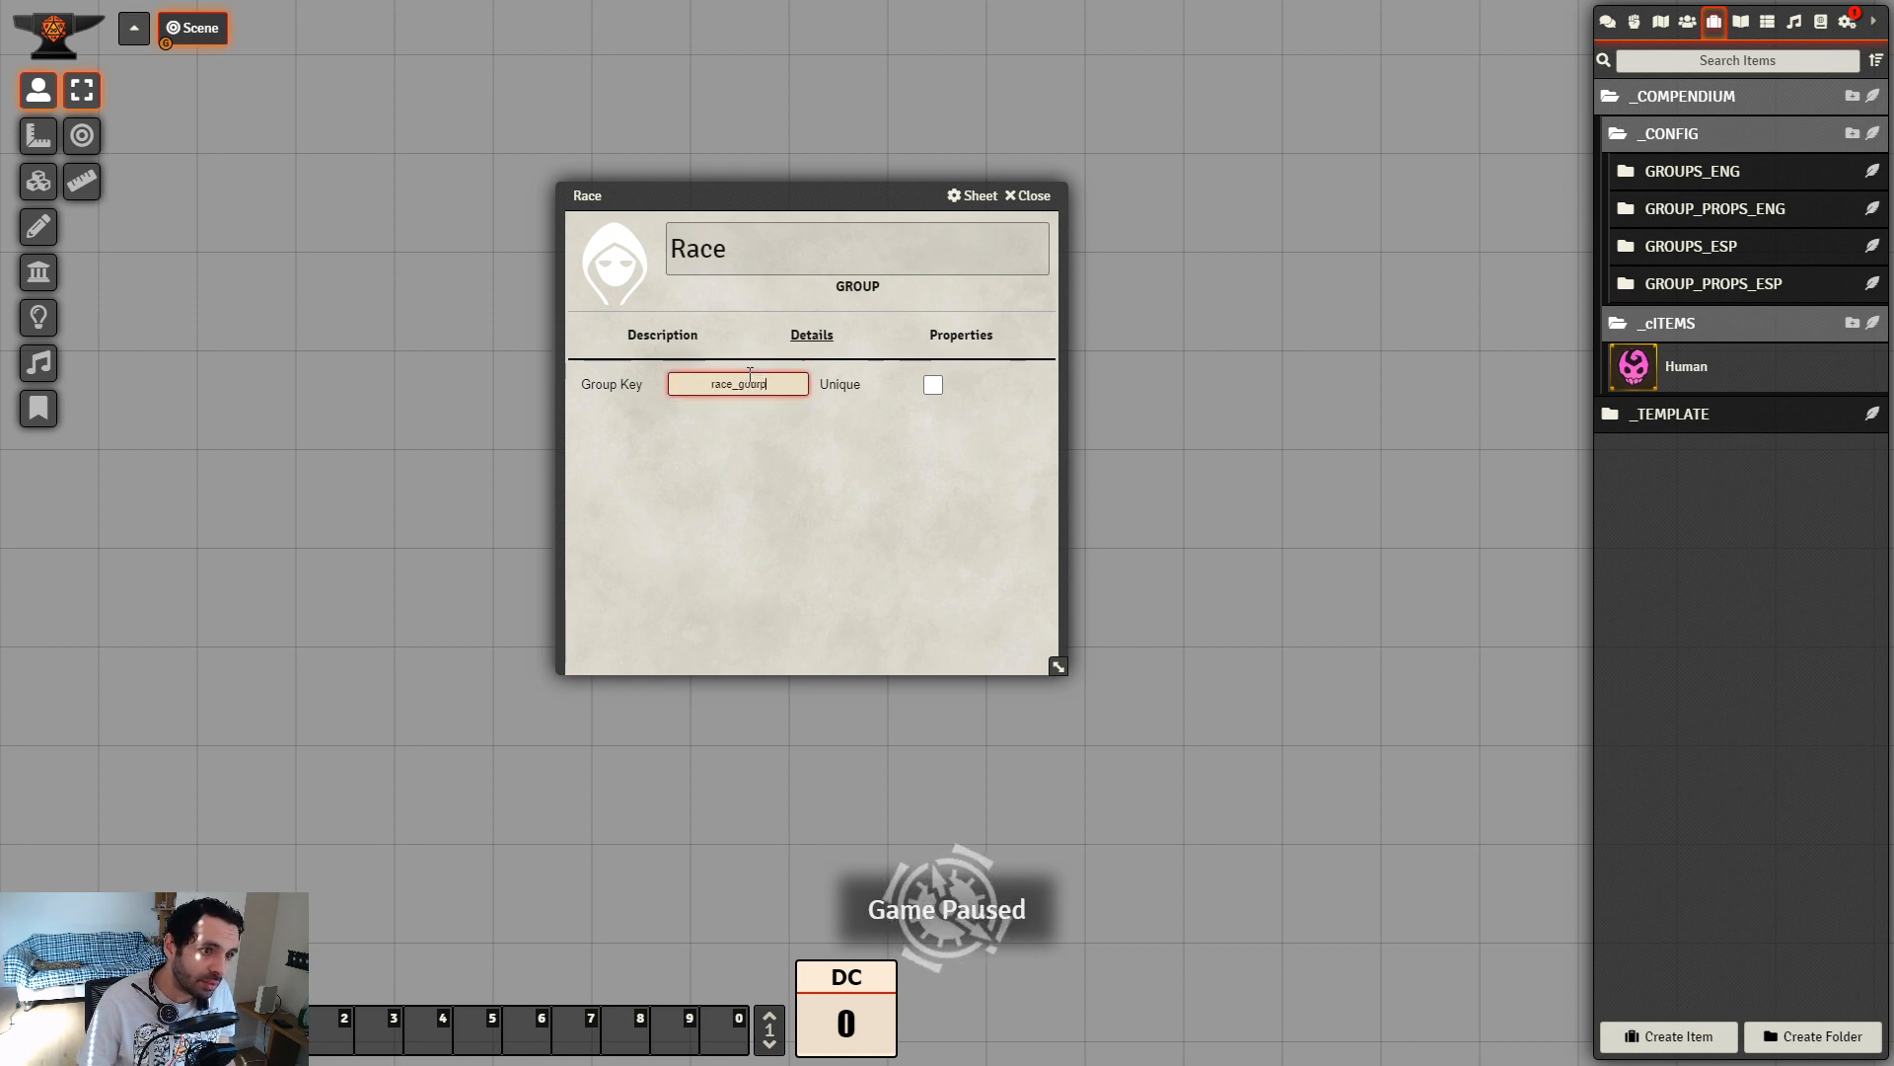
key(BackSpace)
key(BackSpace)
key(BackSpace)
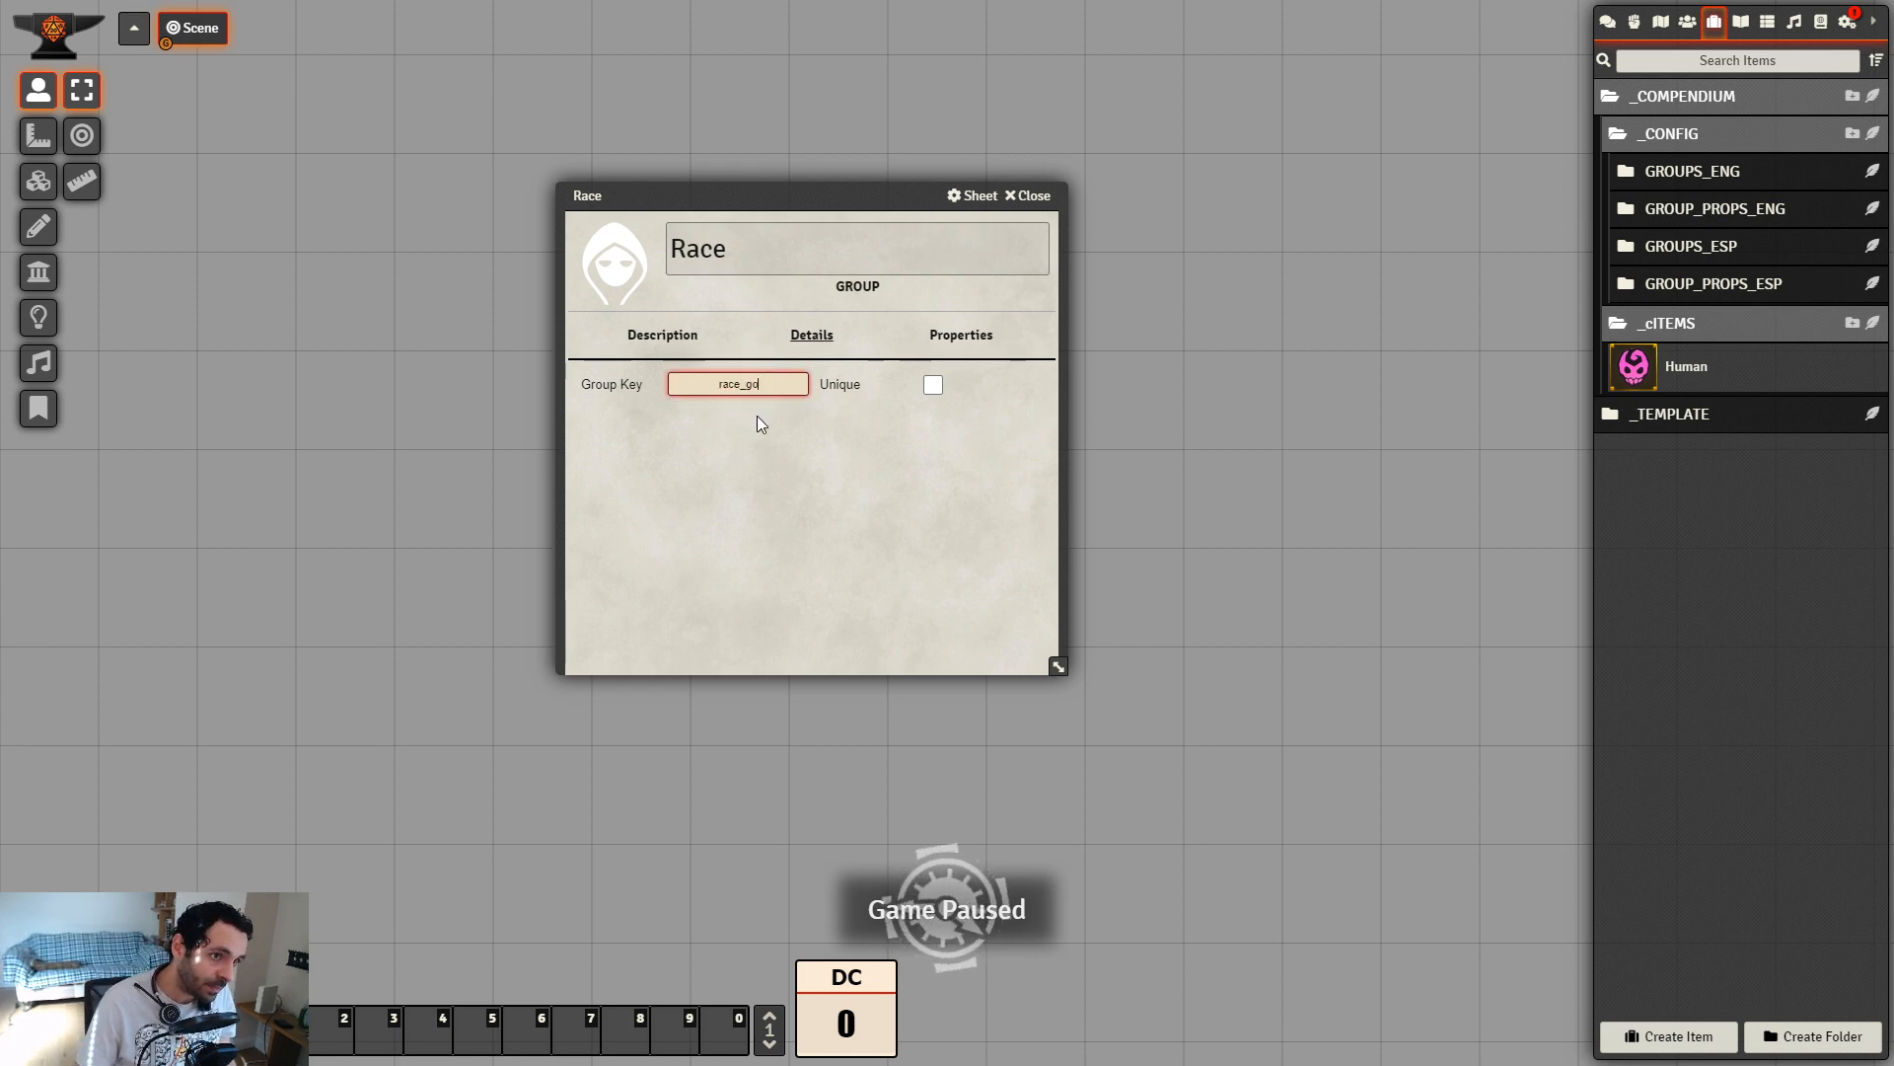
text(roup)
click(932, 462)
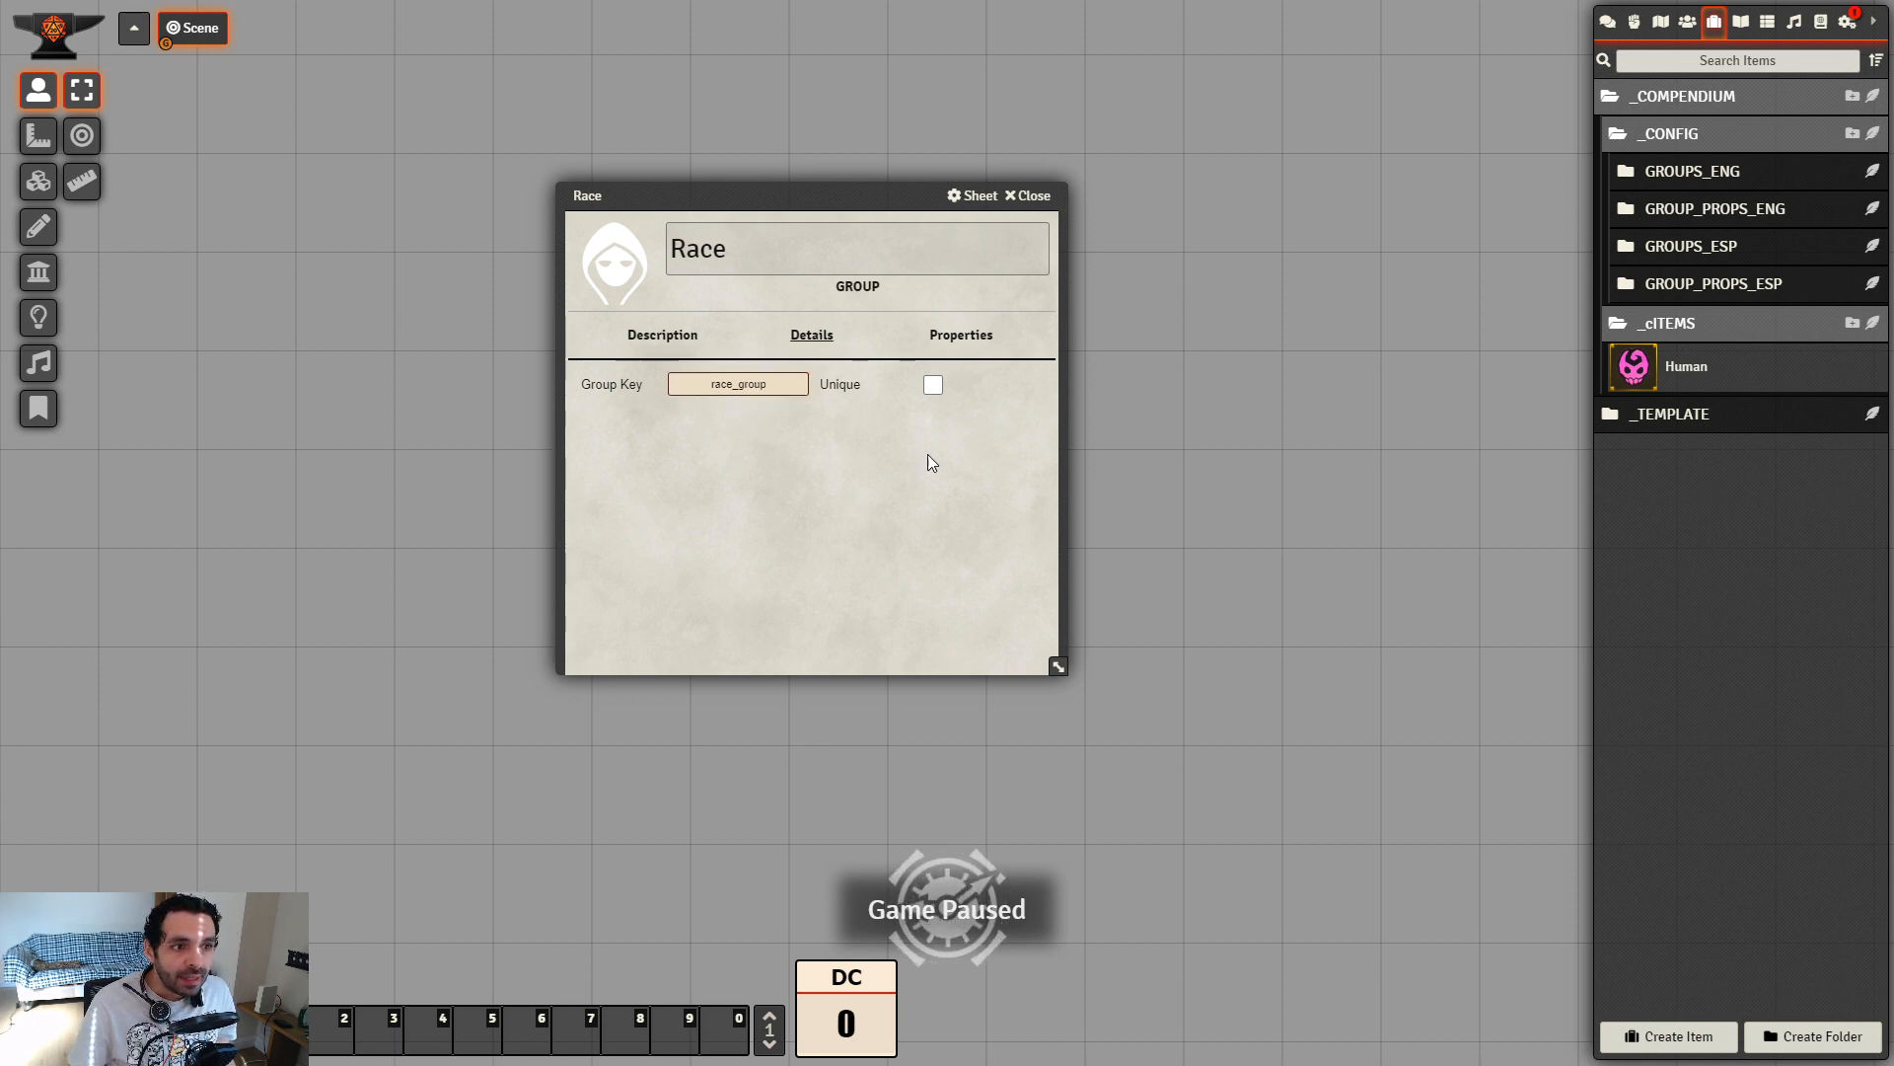
click(937, 380)
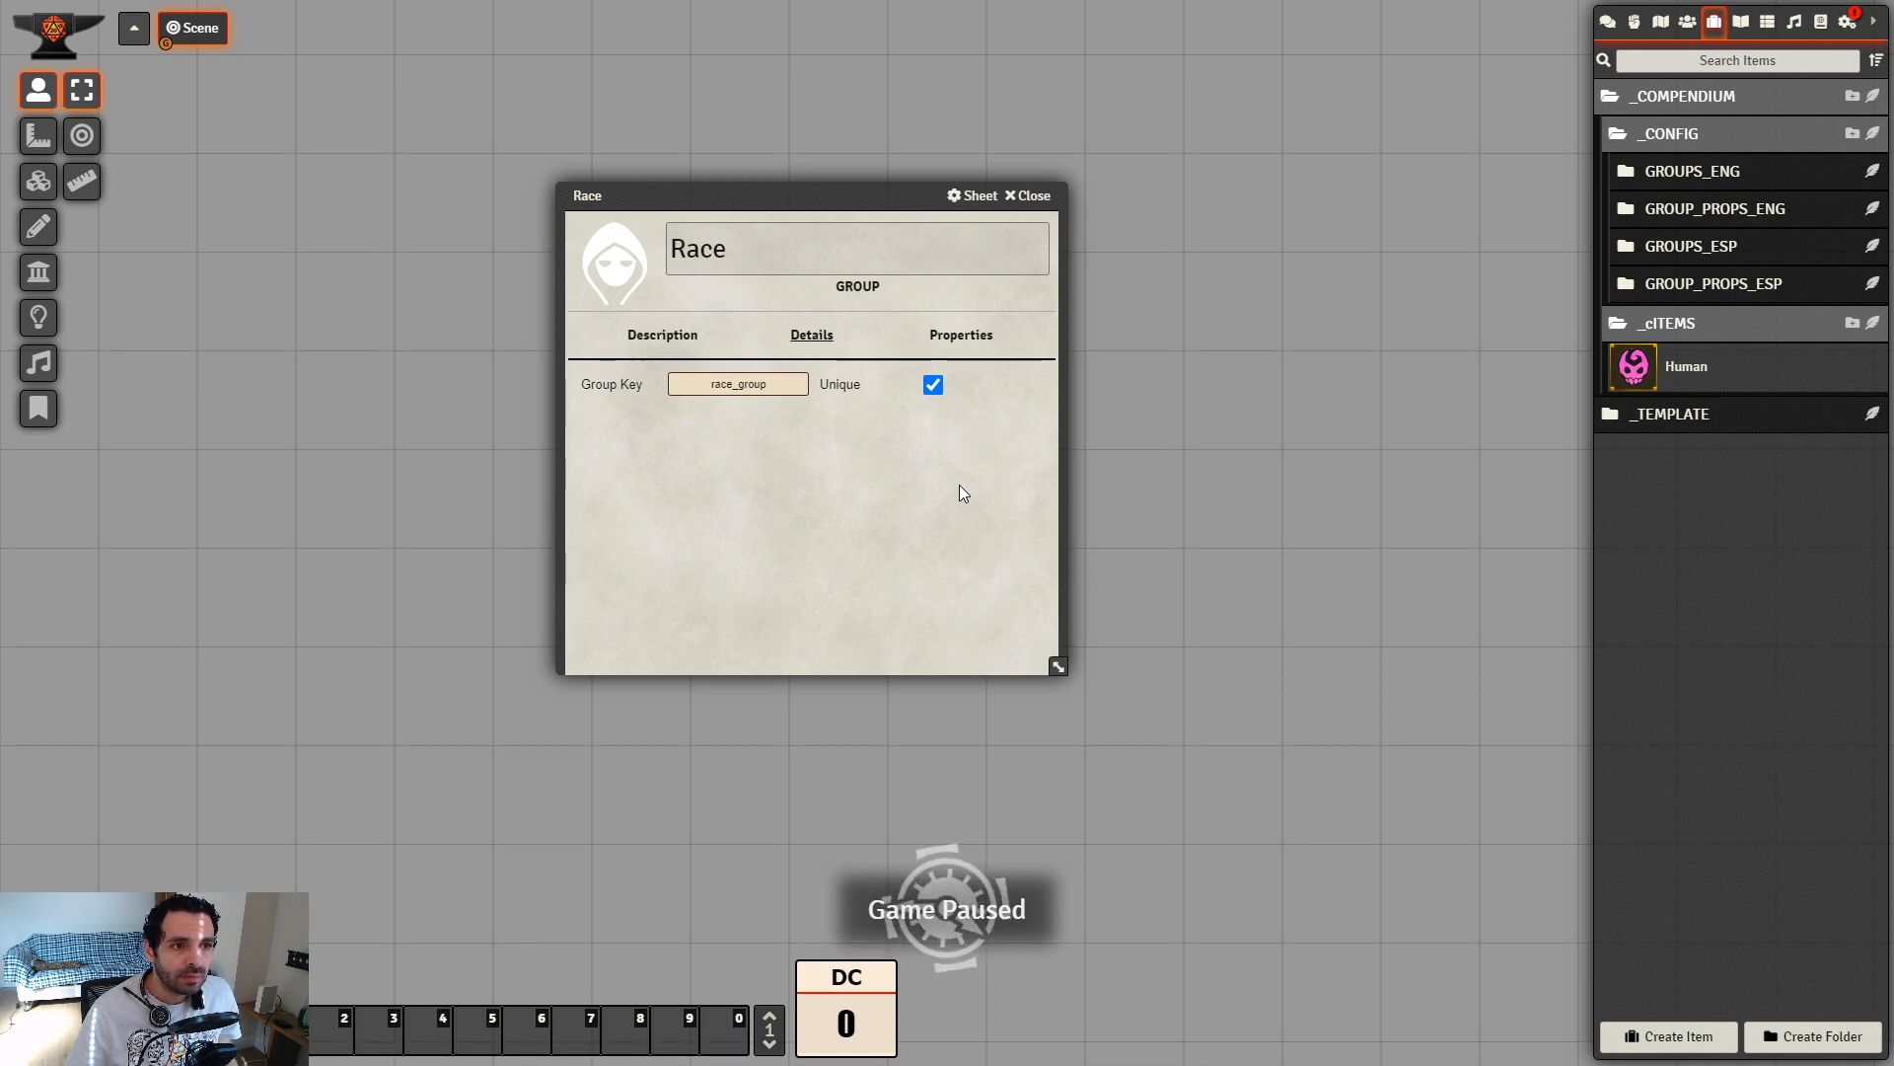
click(1031, 202)
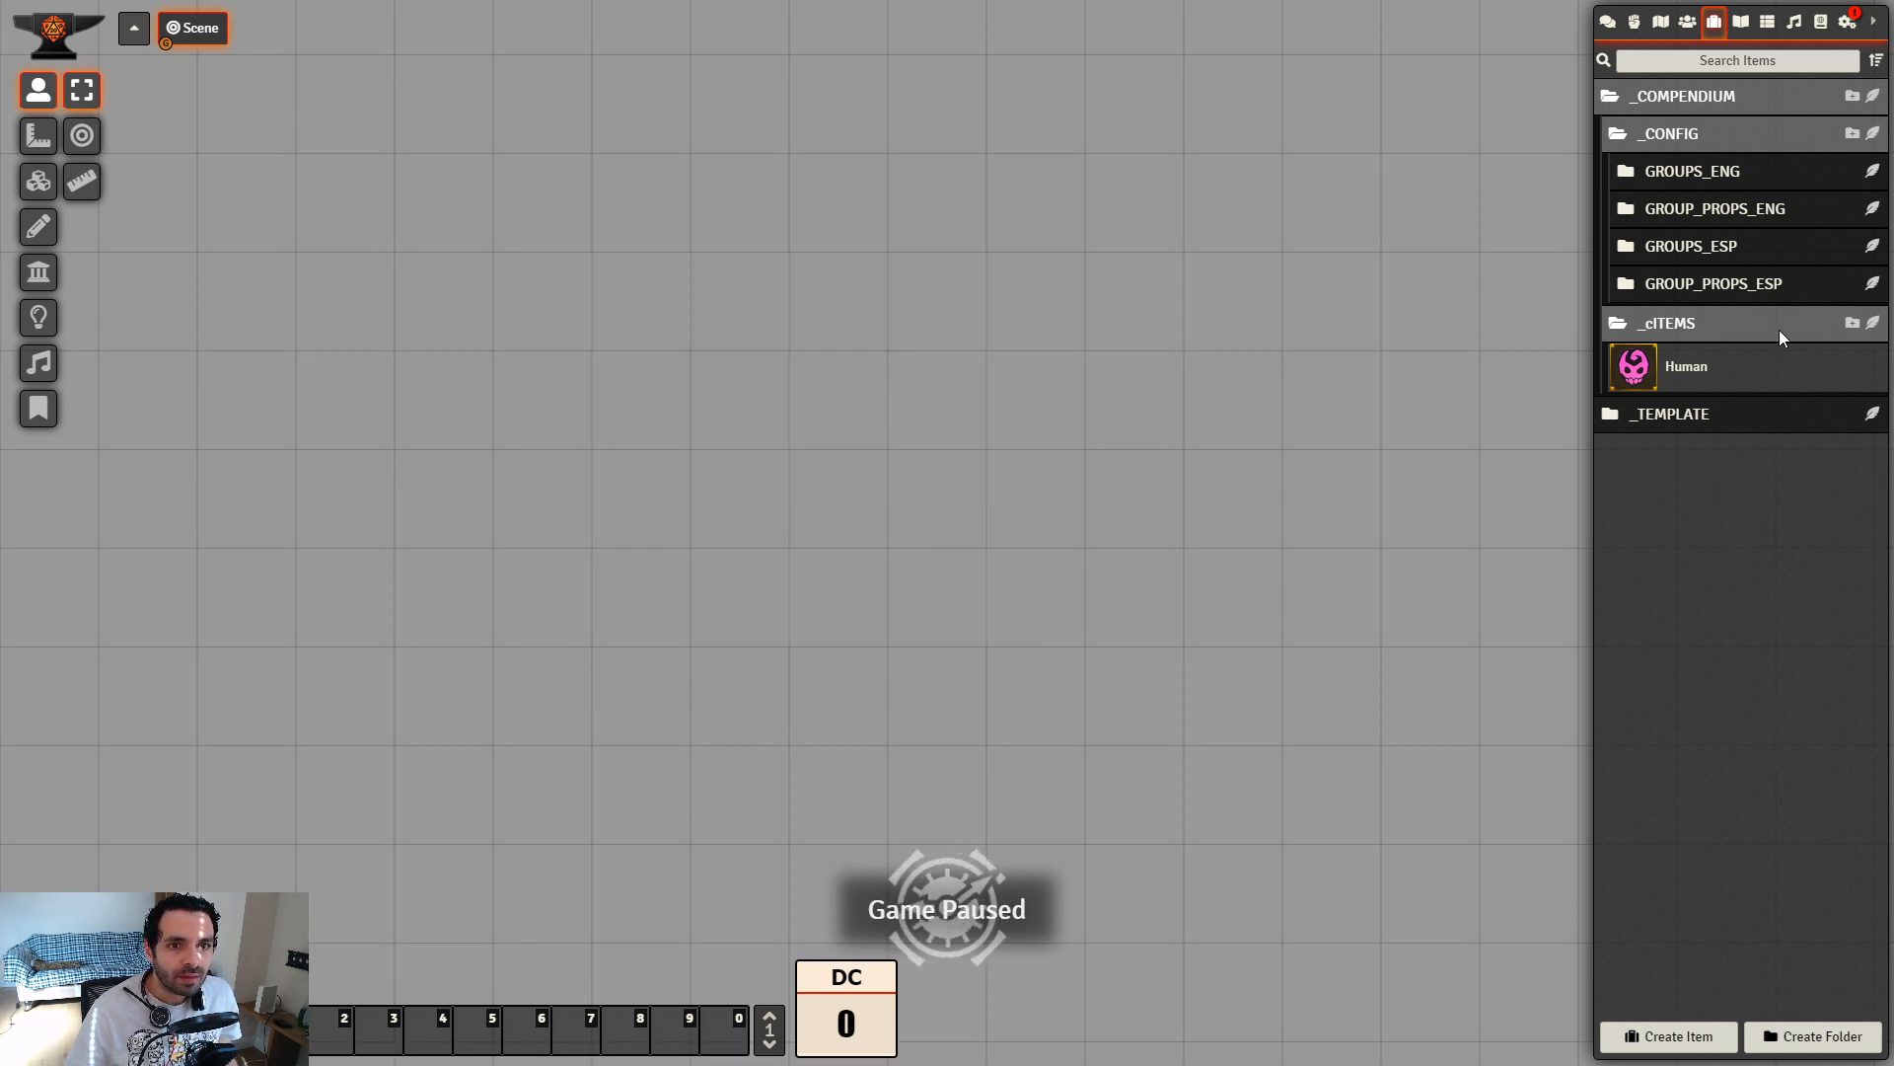
Open the Human cItem and move the Race group from GROUP_PROPS_ENG into the GROUPS_ENG folder
click(1687, 370)
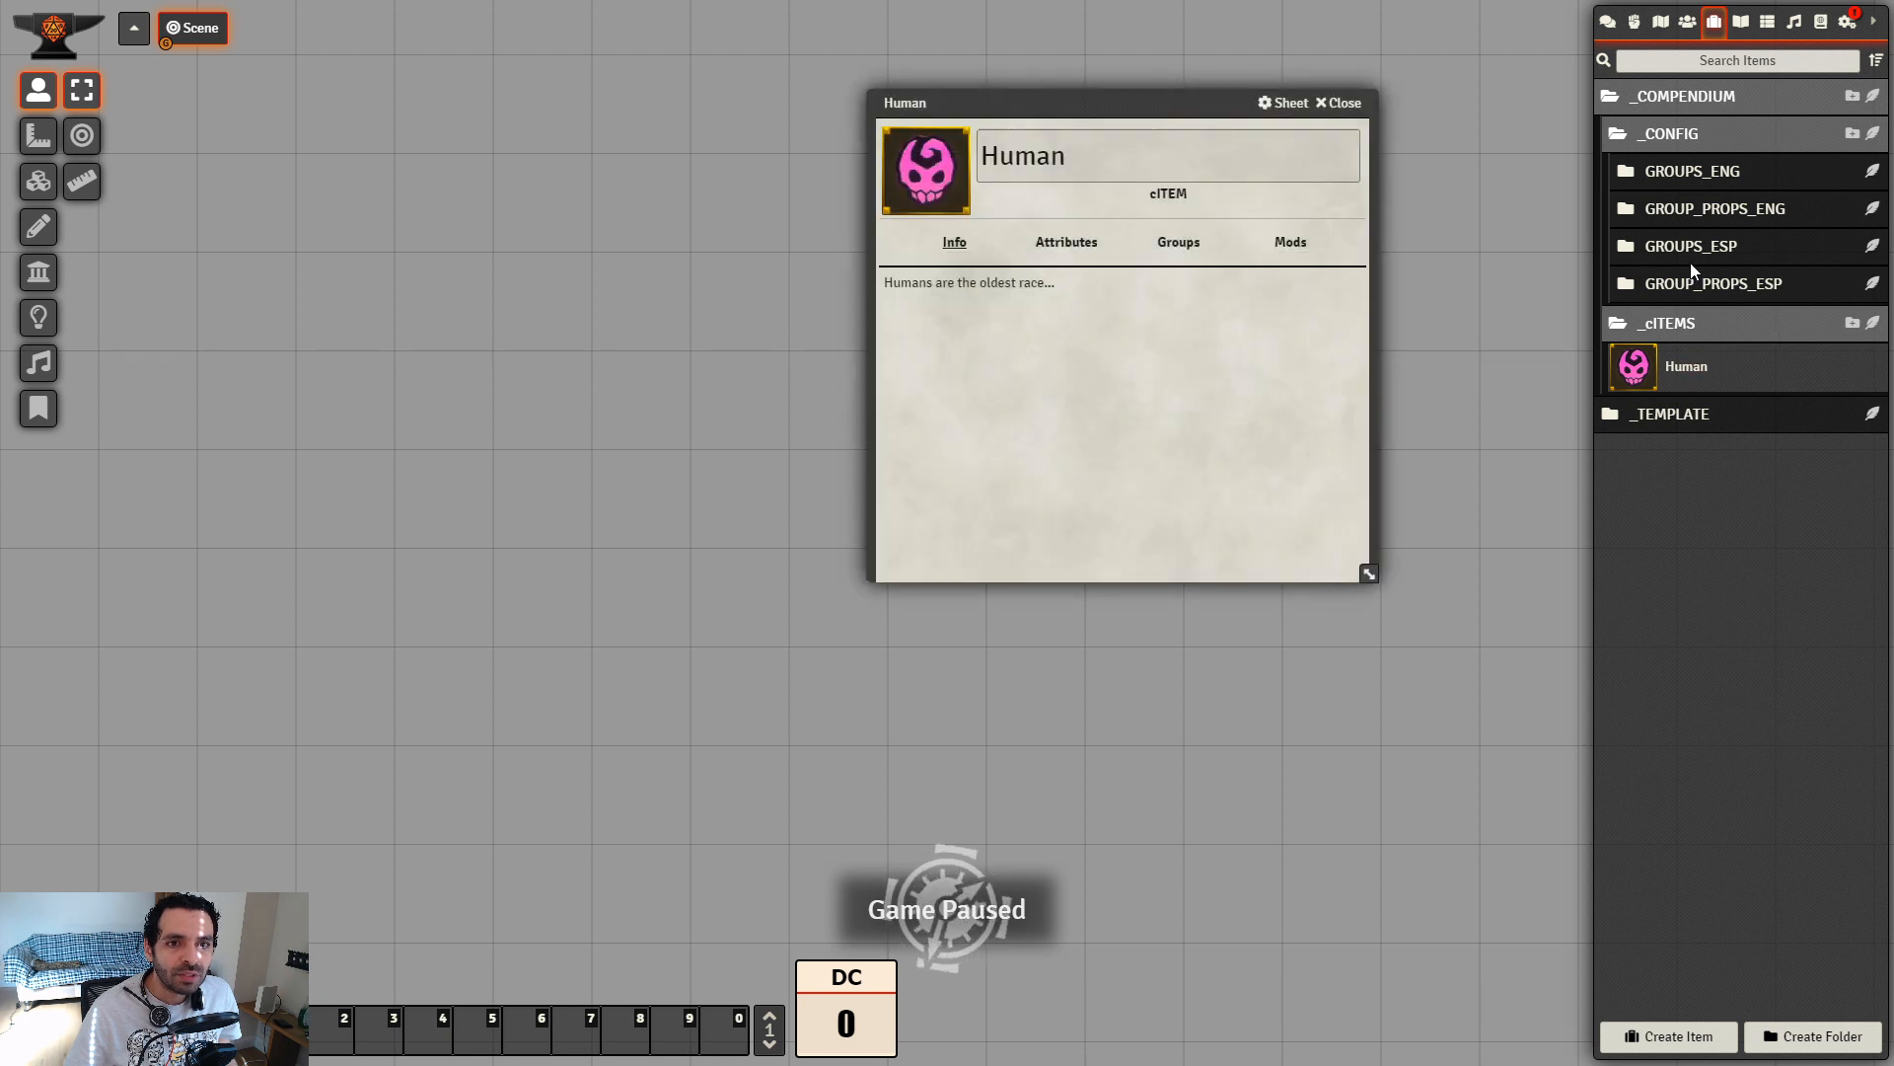
click(1737, 208)
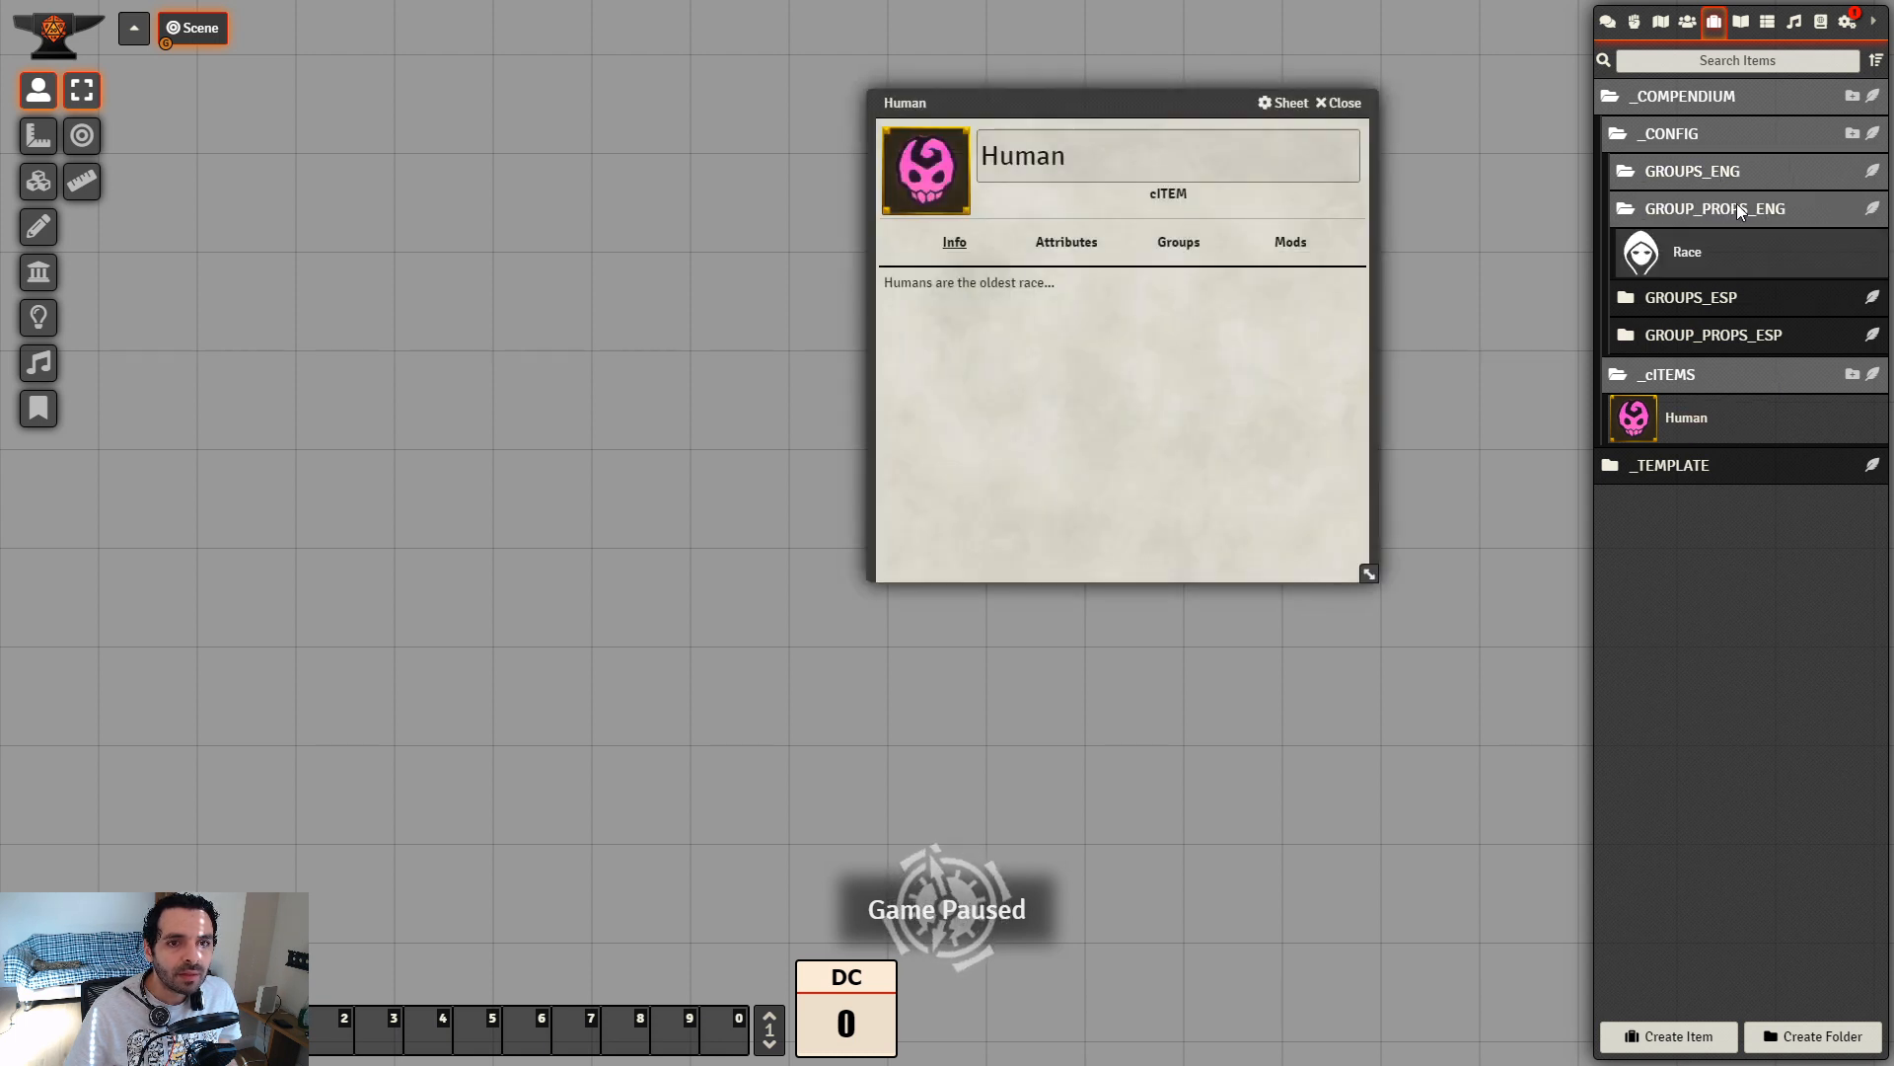
drag(1687, 171, 1690, 174)
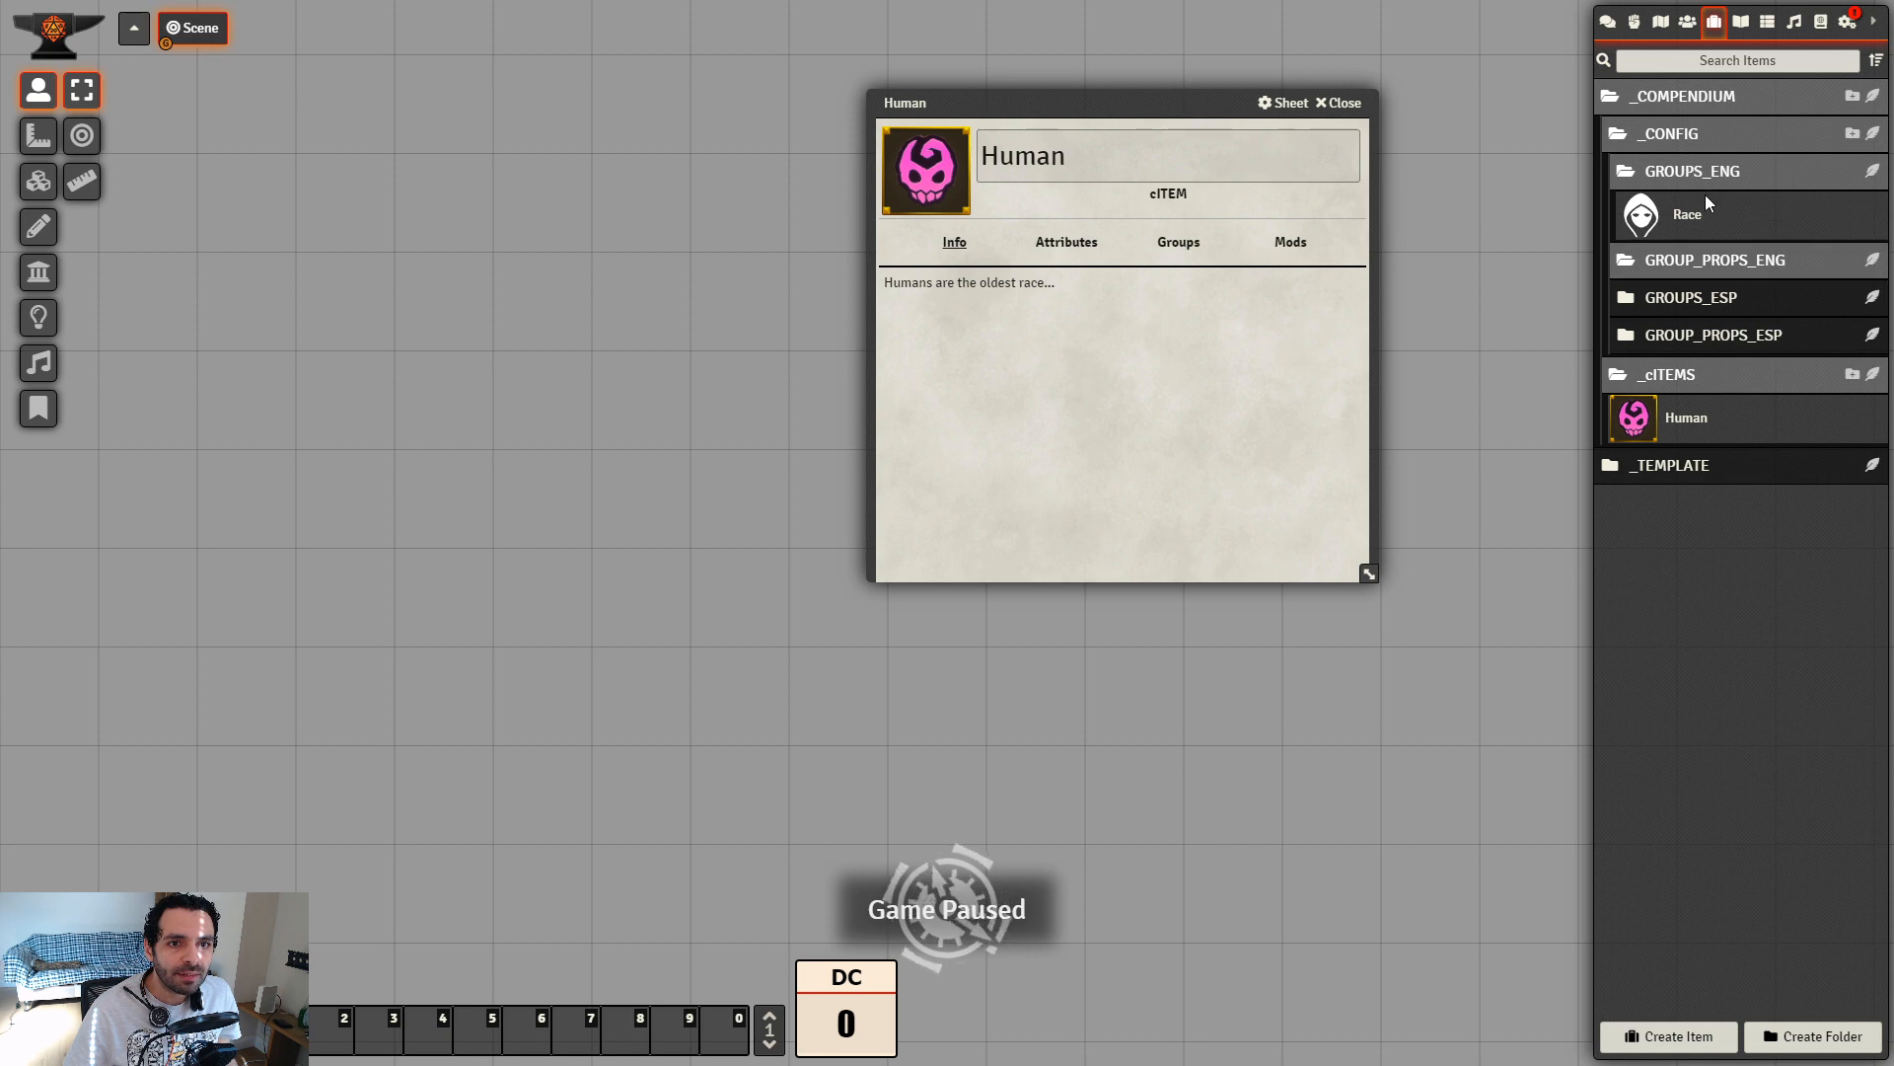
click(1719, 262)
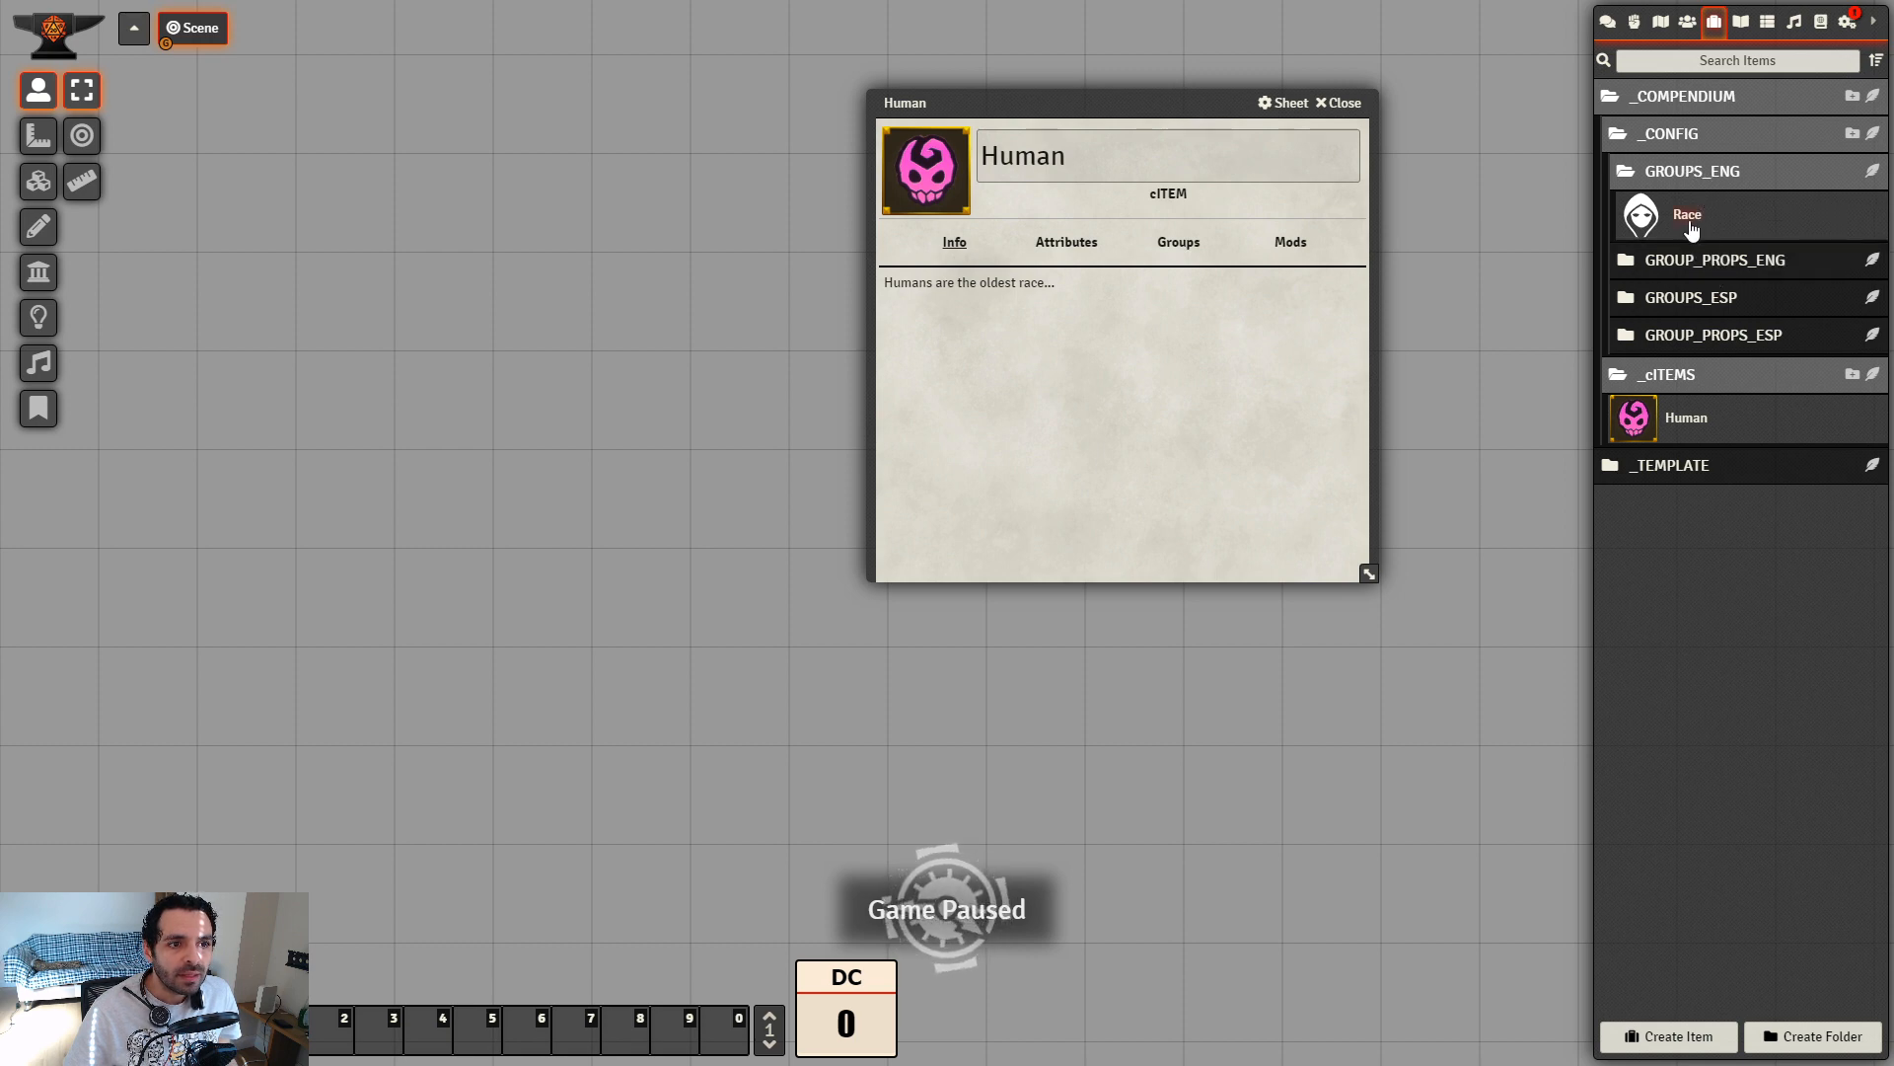
Add the Race group to the Human cItem, check its Groups list, and close the sheet
drag(1166, 110, 907, 165)
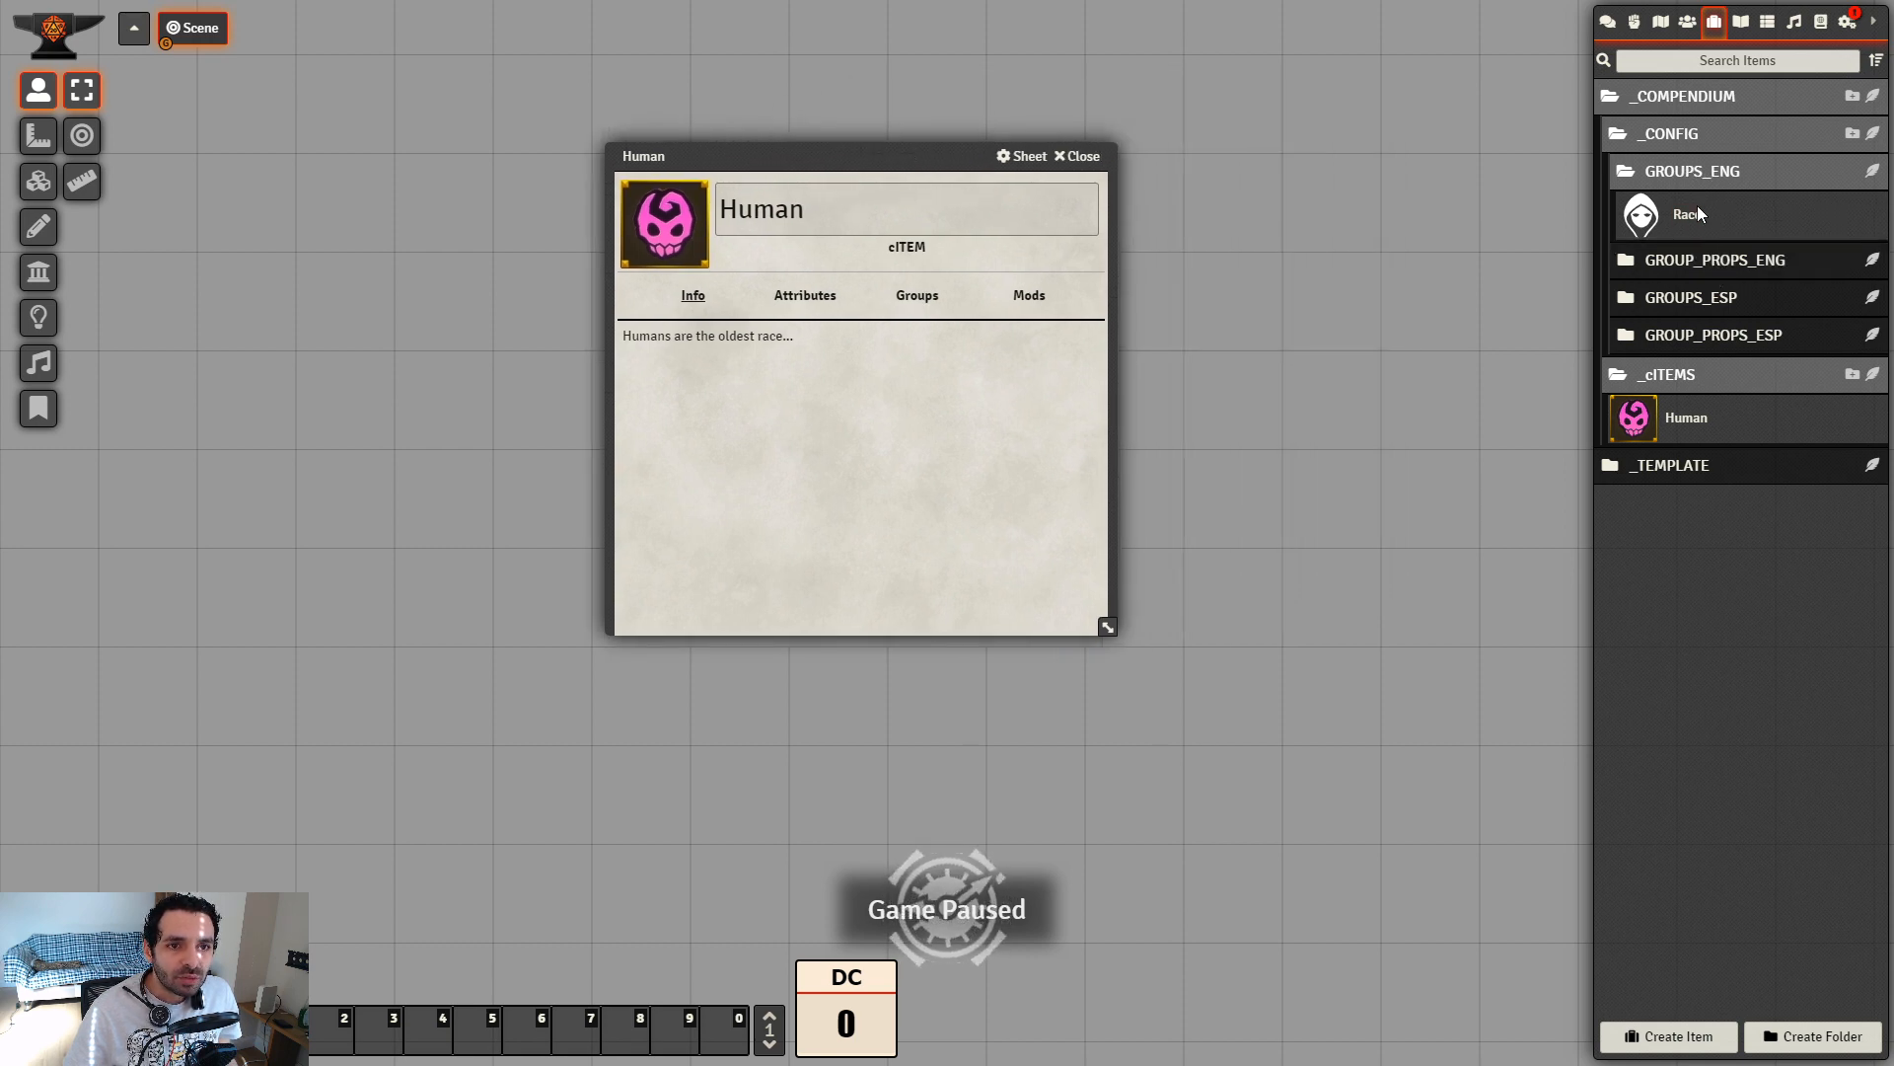
drag(1692, 213, 923, 481)
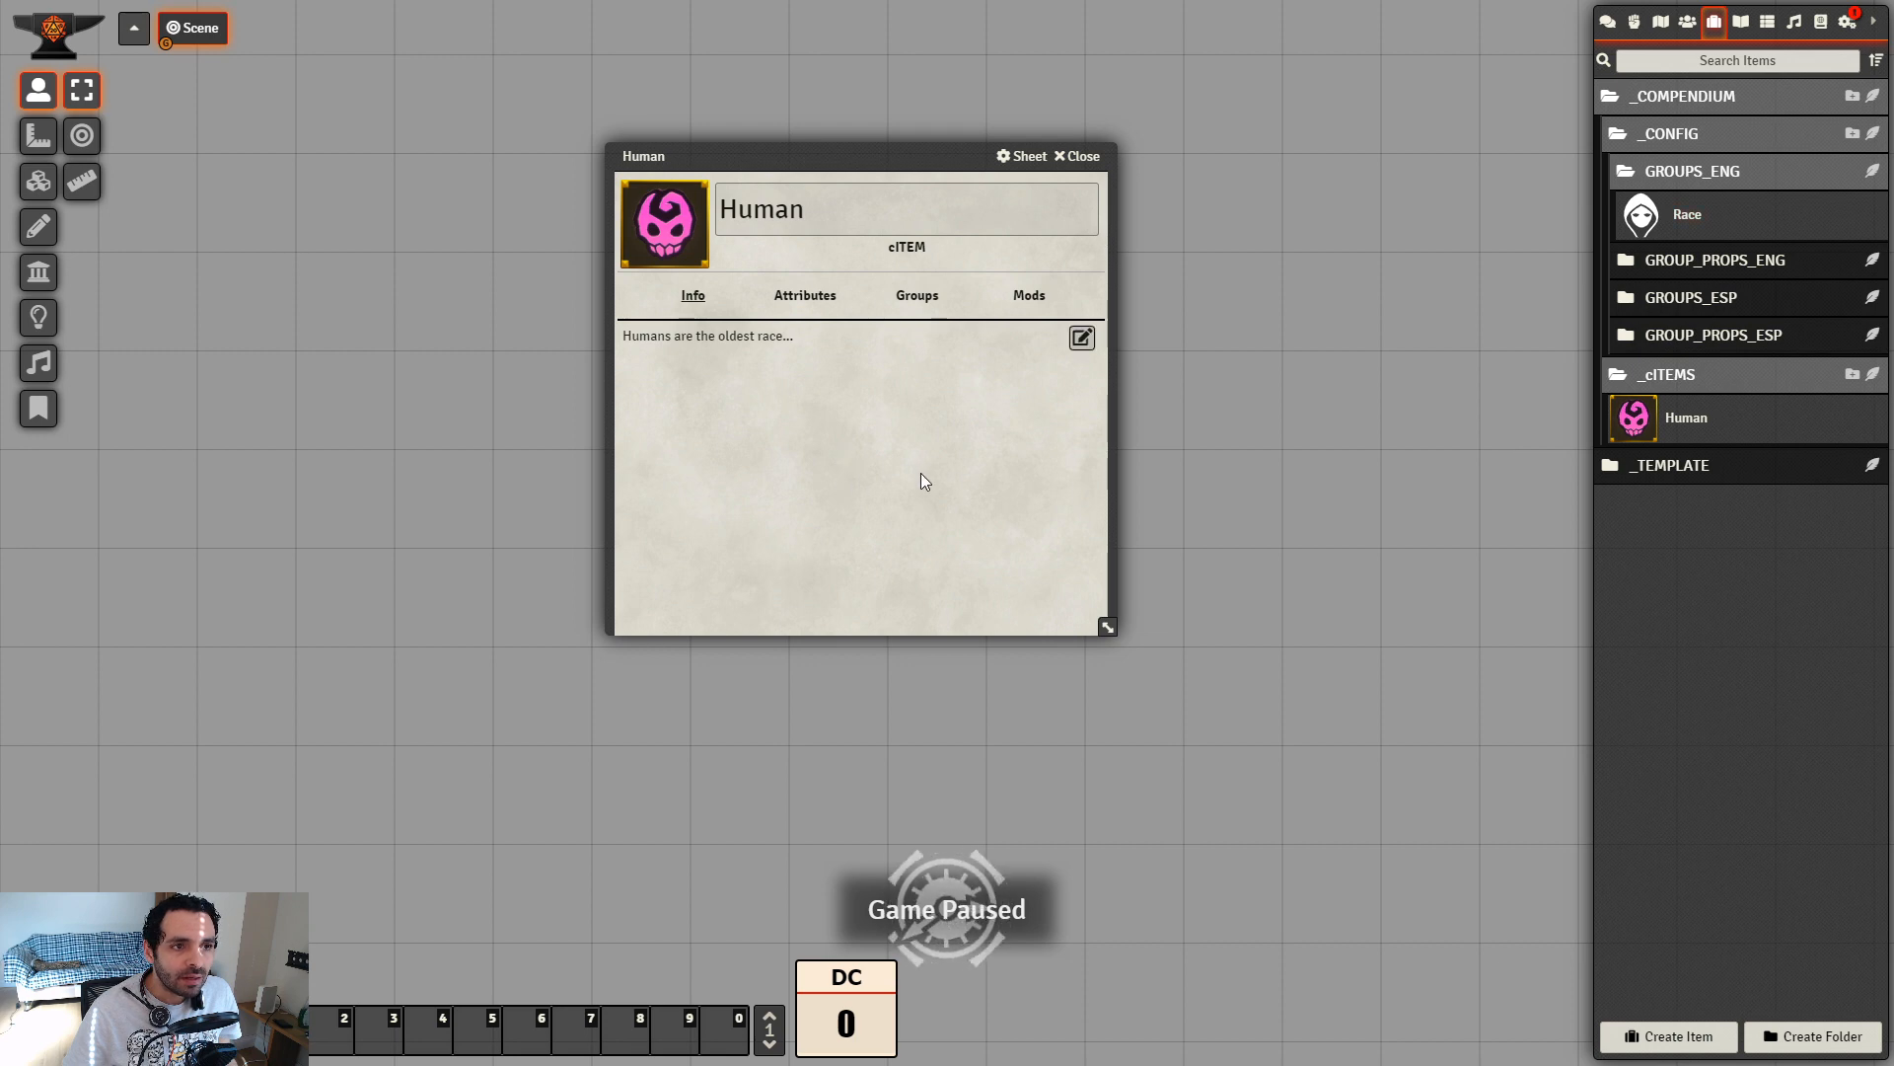
click(927, 304)
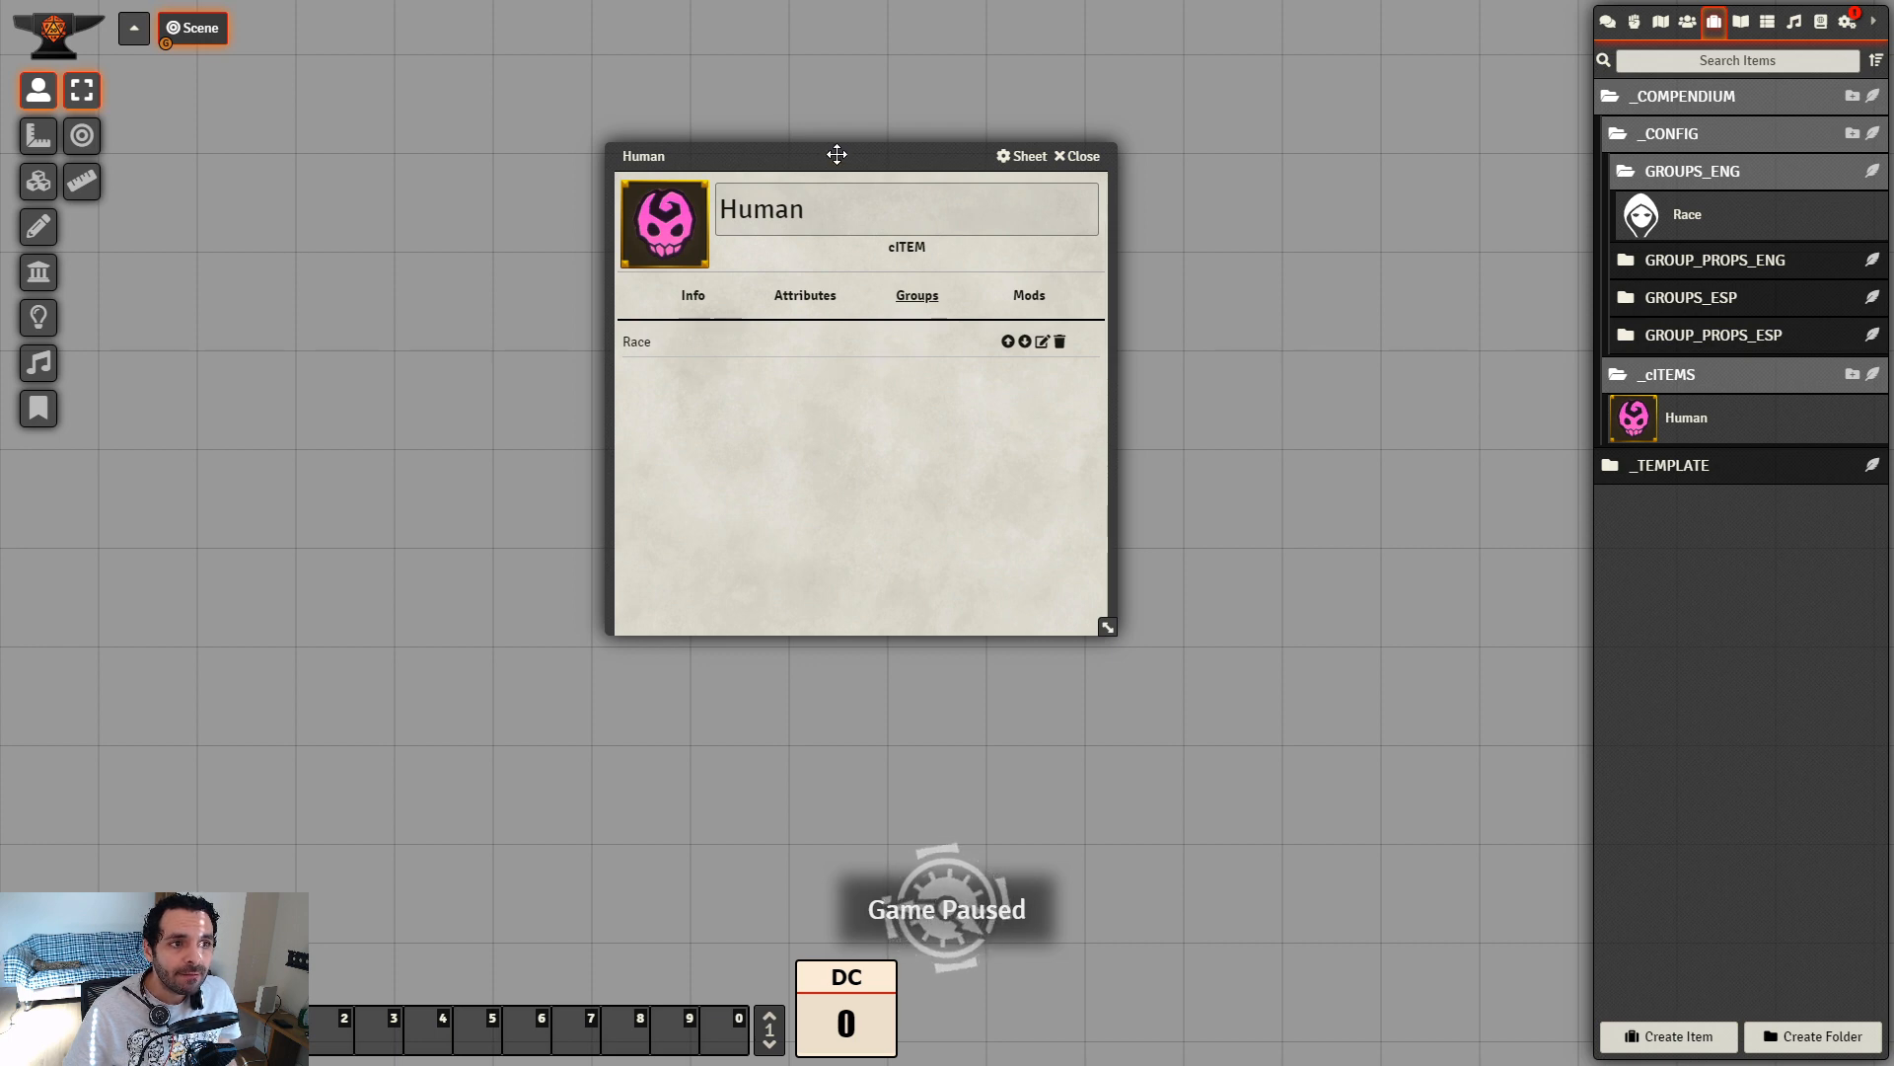
drag(833, 156, 876, 178)
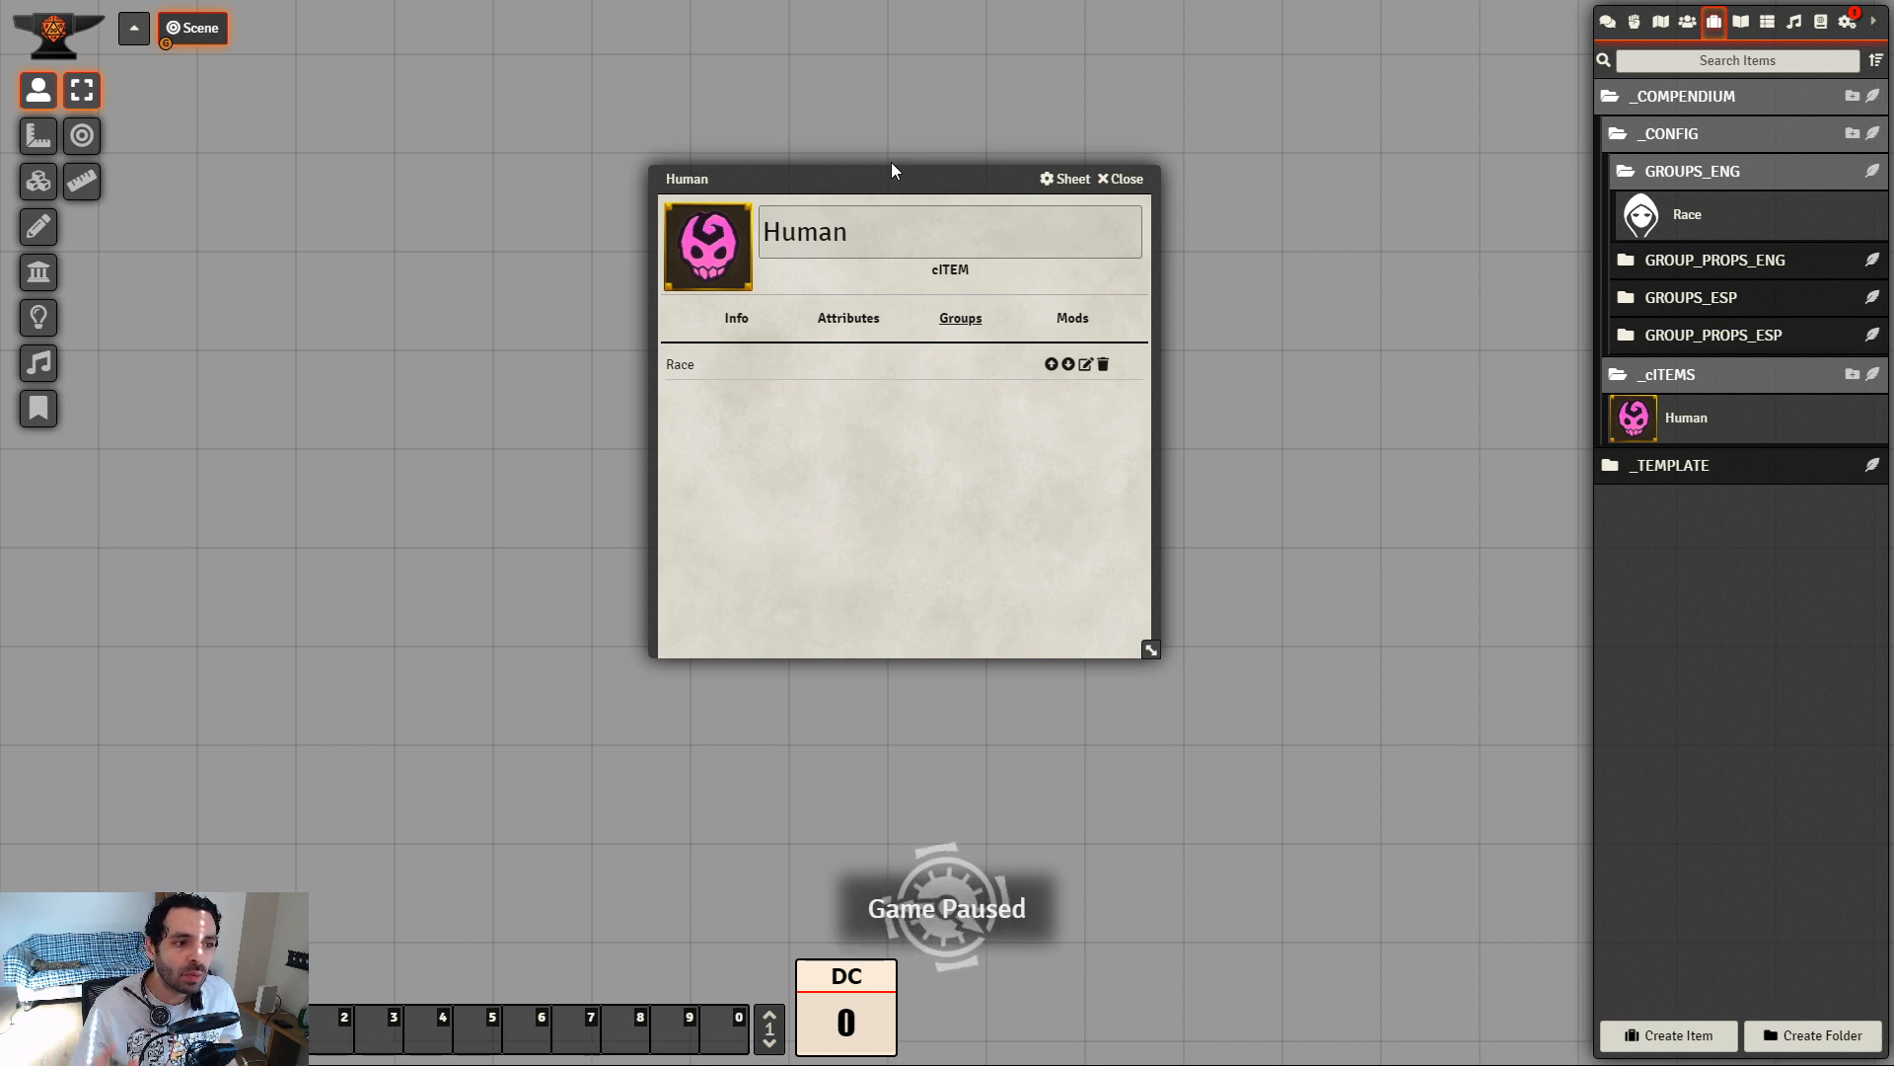
click(1121, 178)
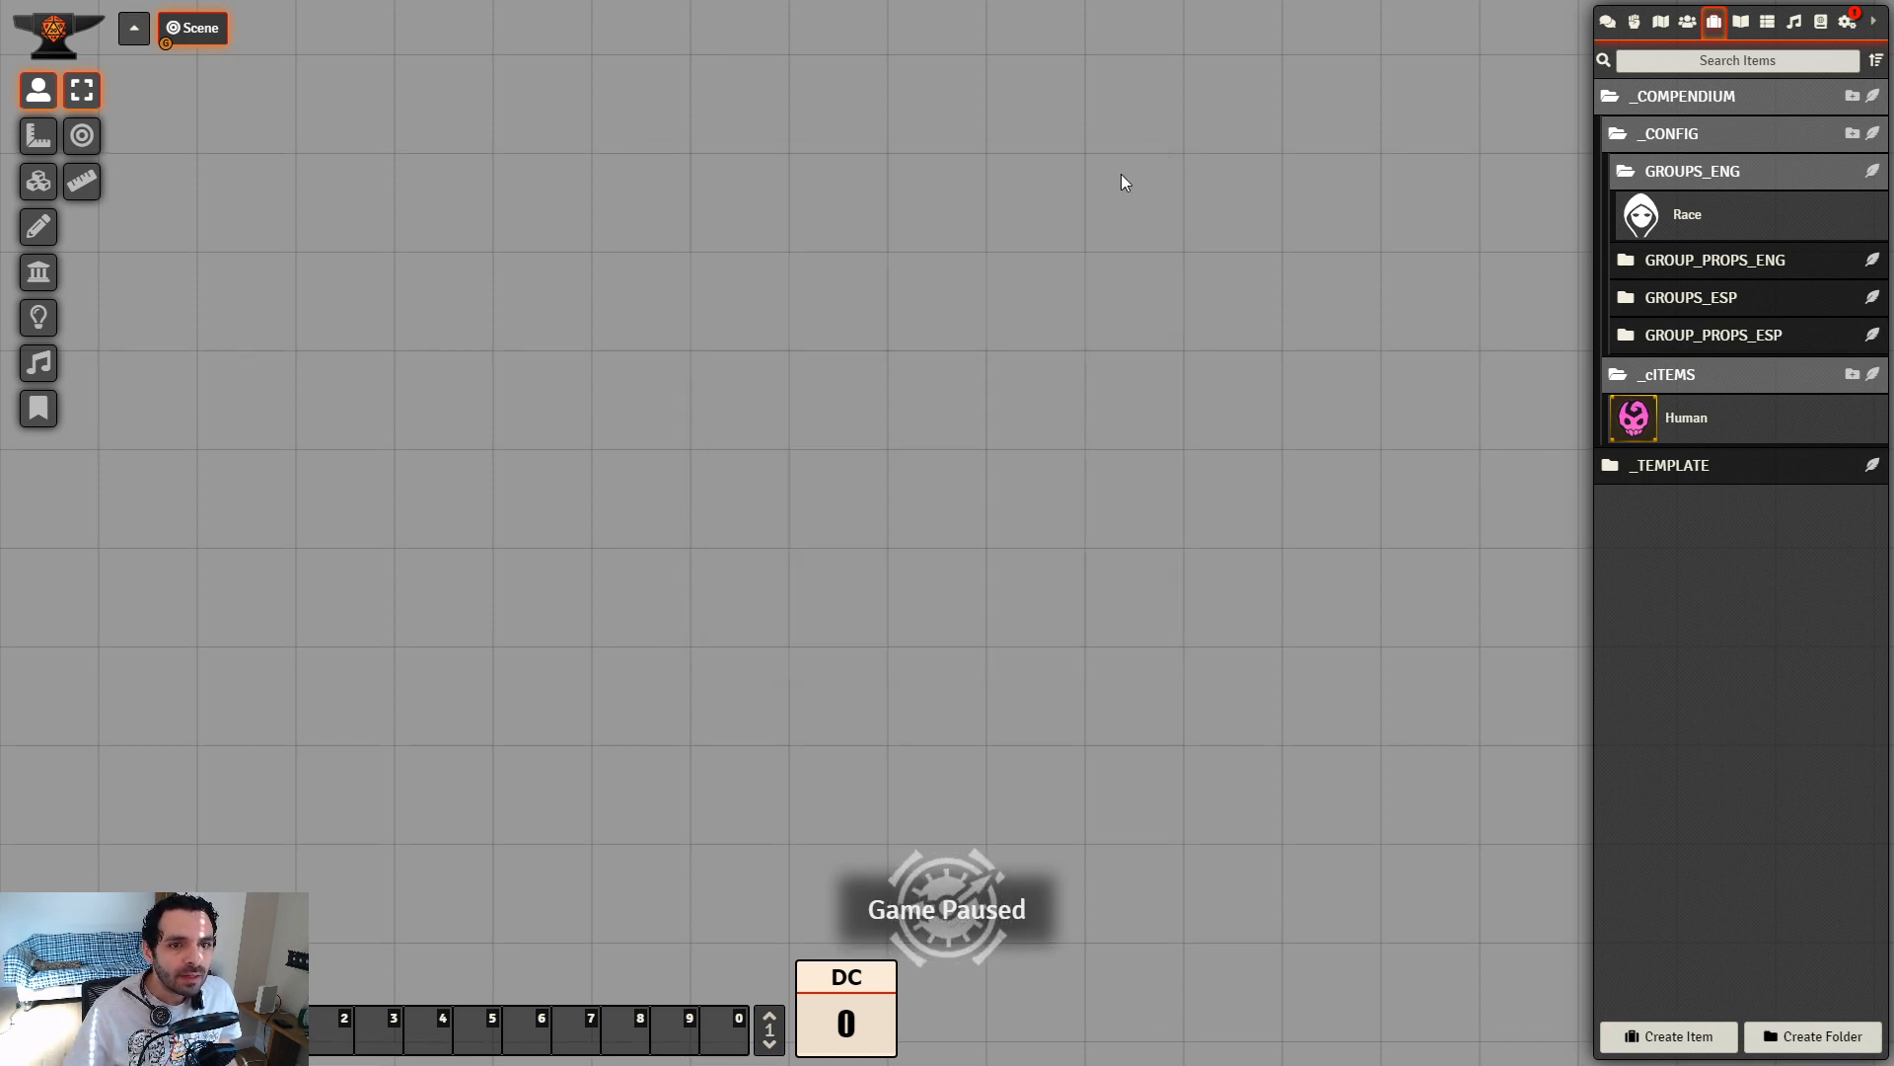
Duplicate the Human cItem, rename the copy to Dwarf, and close its sheet
right_click(1683, 419)
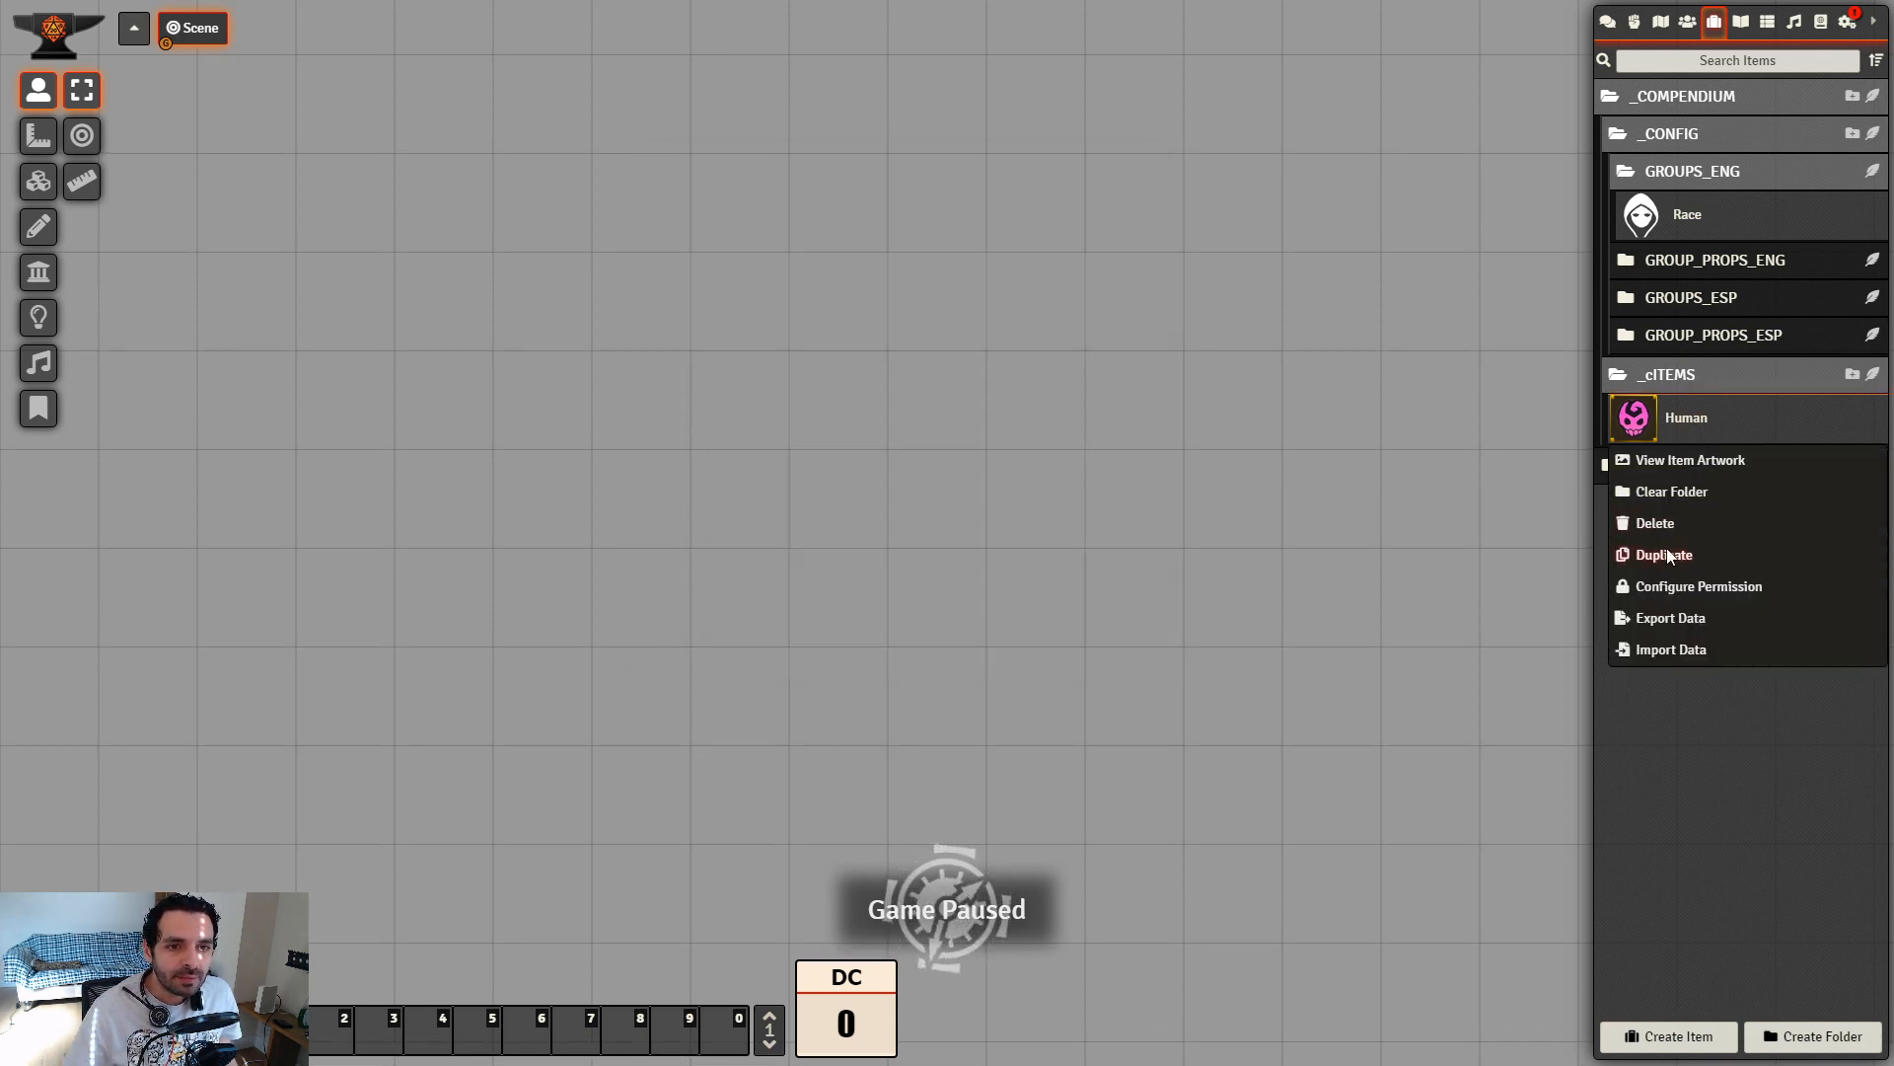
click(1667, 555)
click(1677, 468)
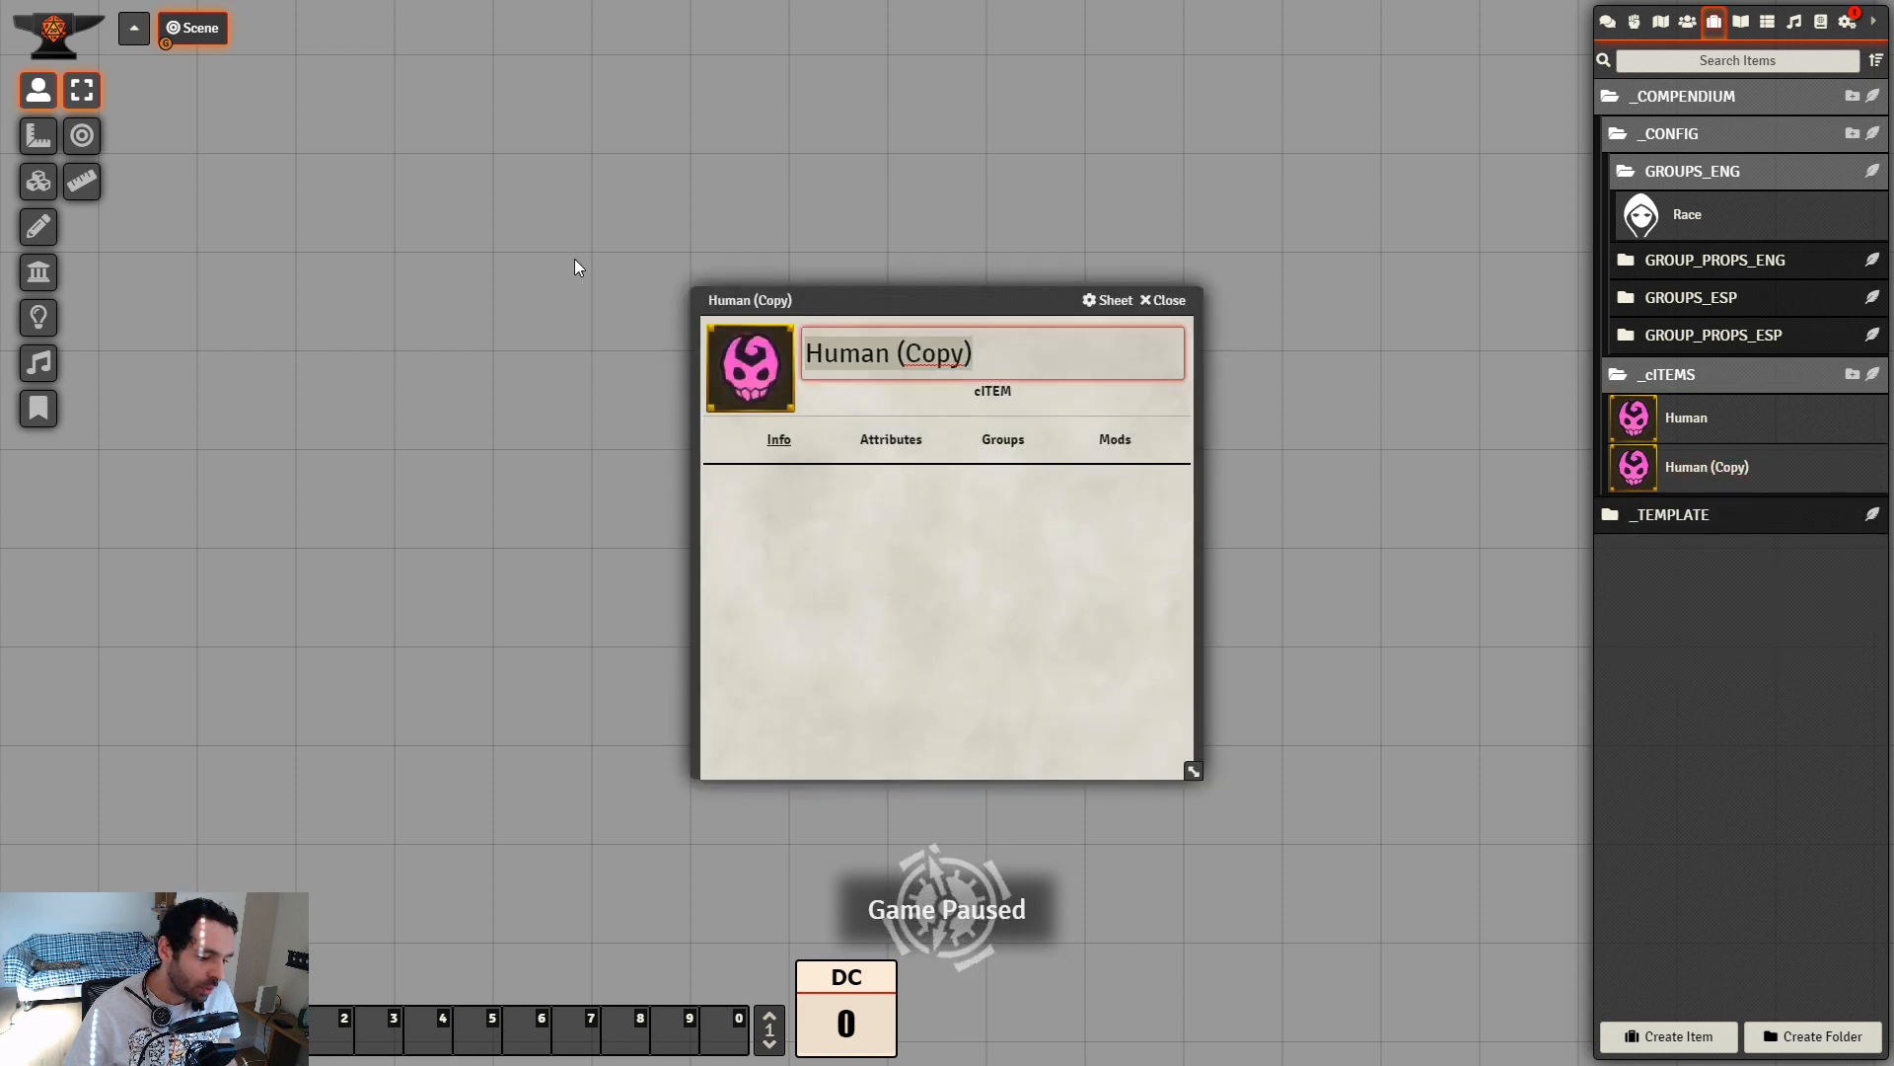
text(Dwar)
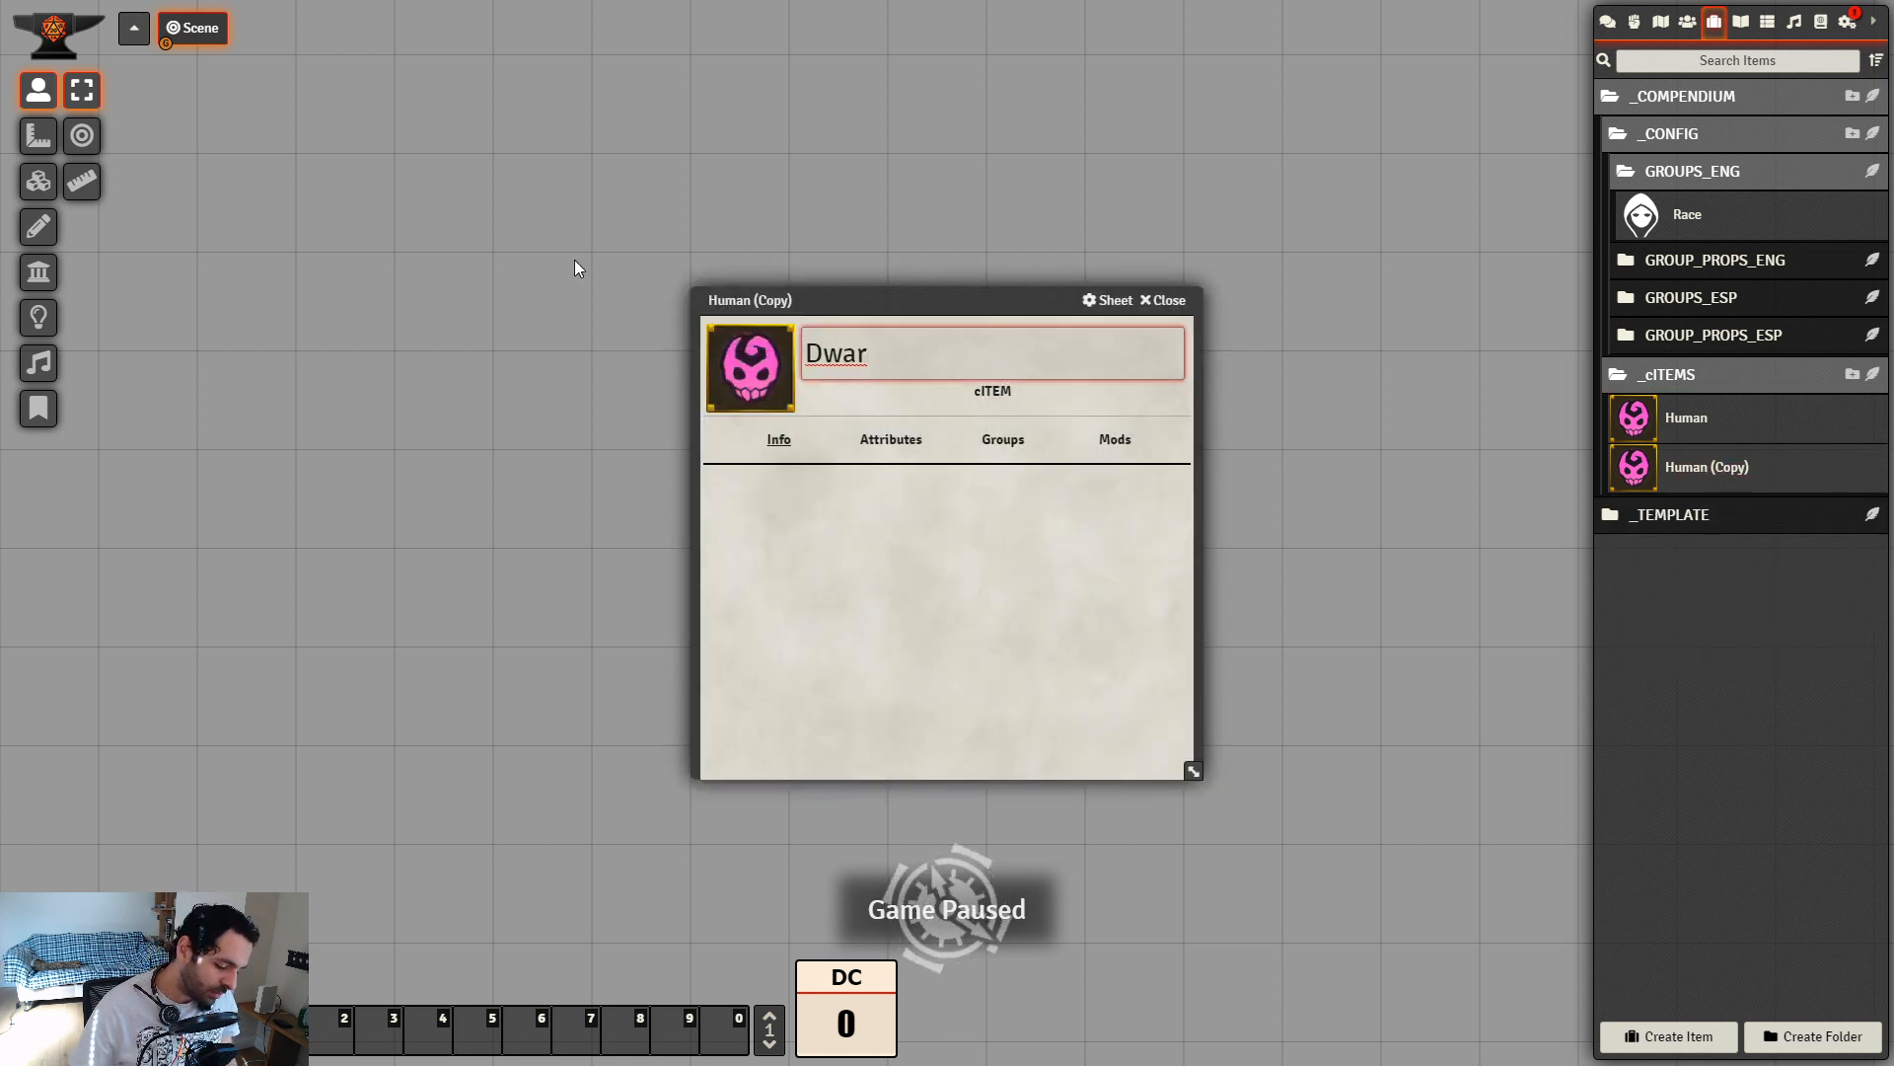
text(f)
key(Return)
click(1163, 304)
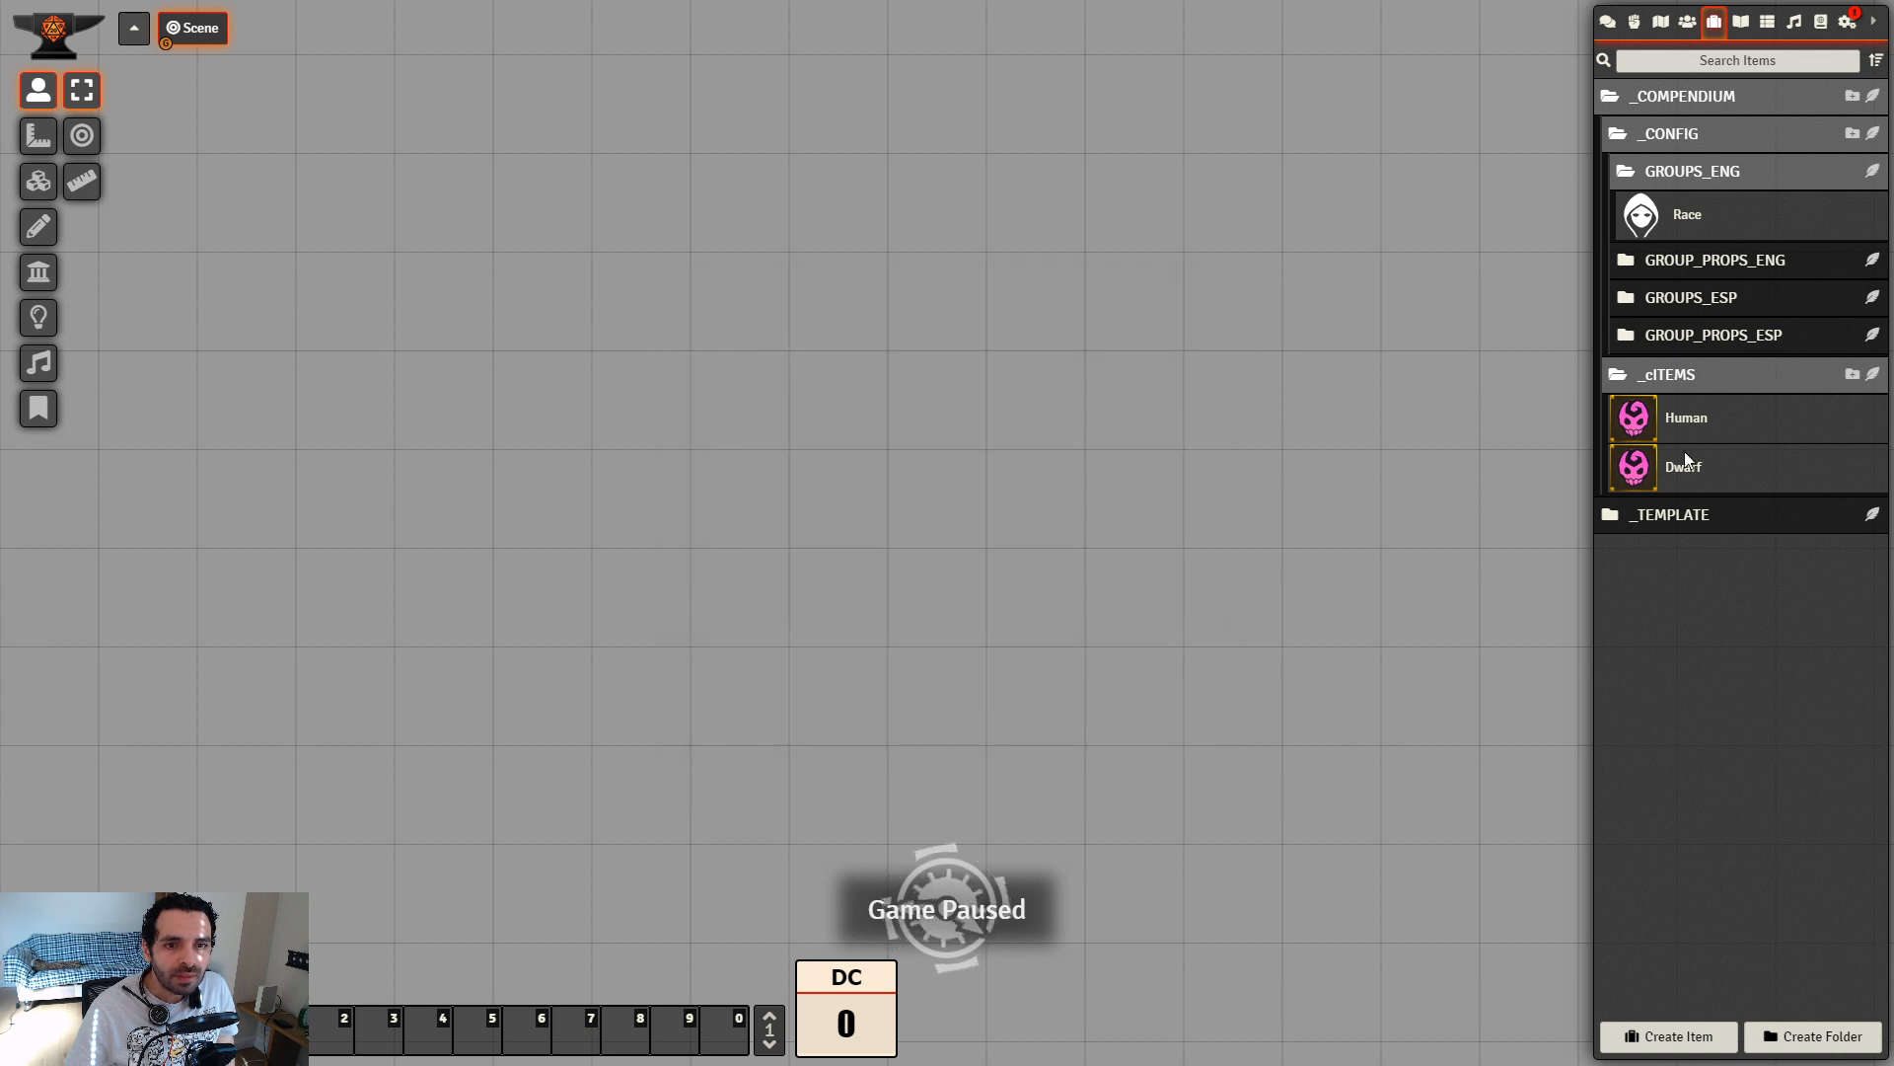
Open the Test PC actor's cItems section and add the Human cItem to it
click(1688, 21)
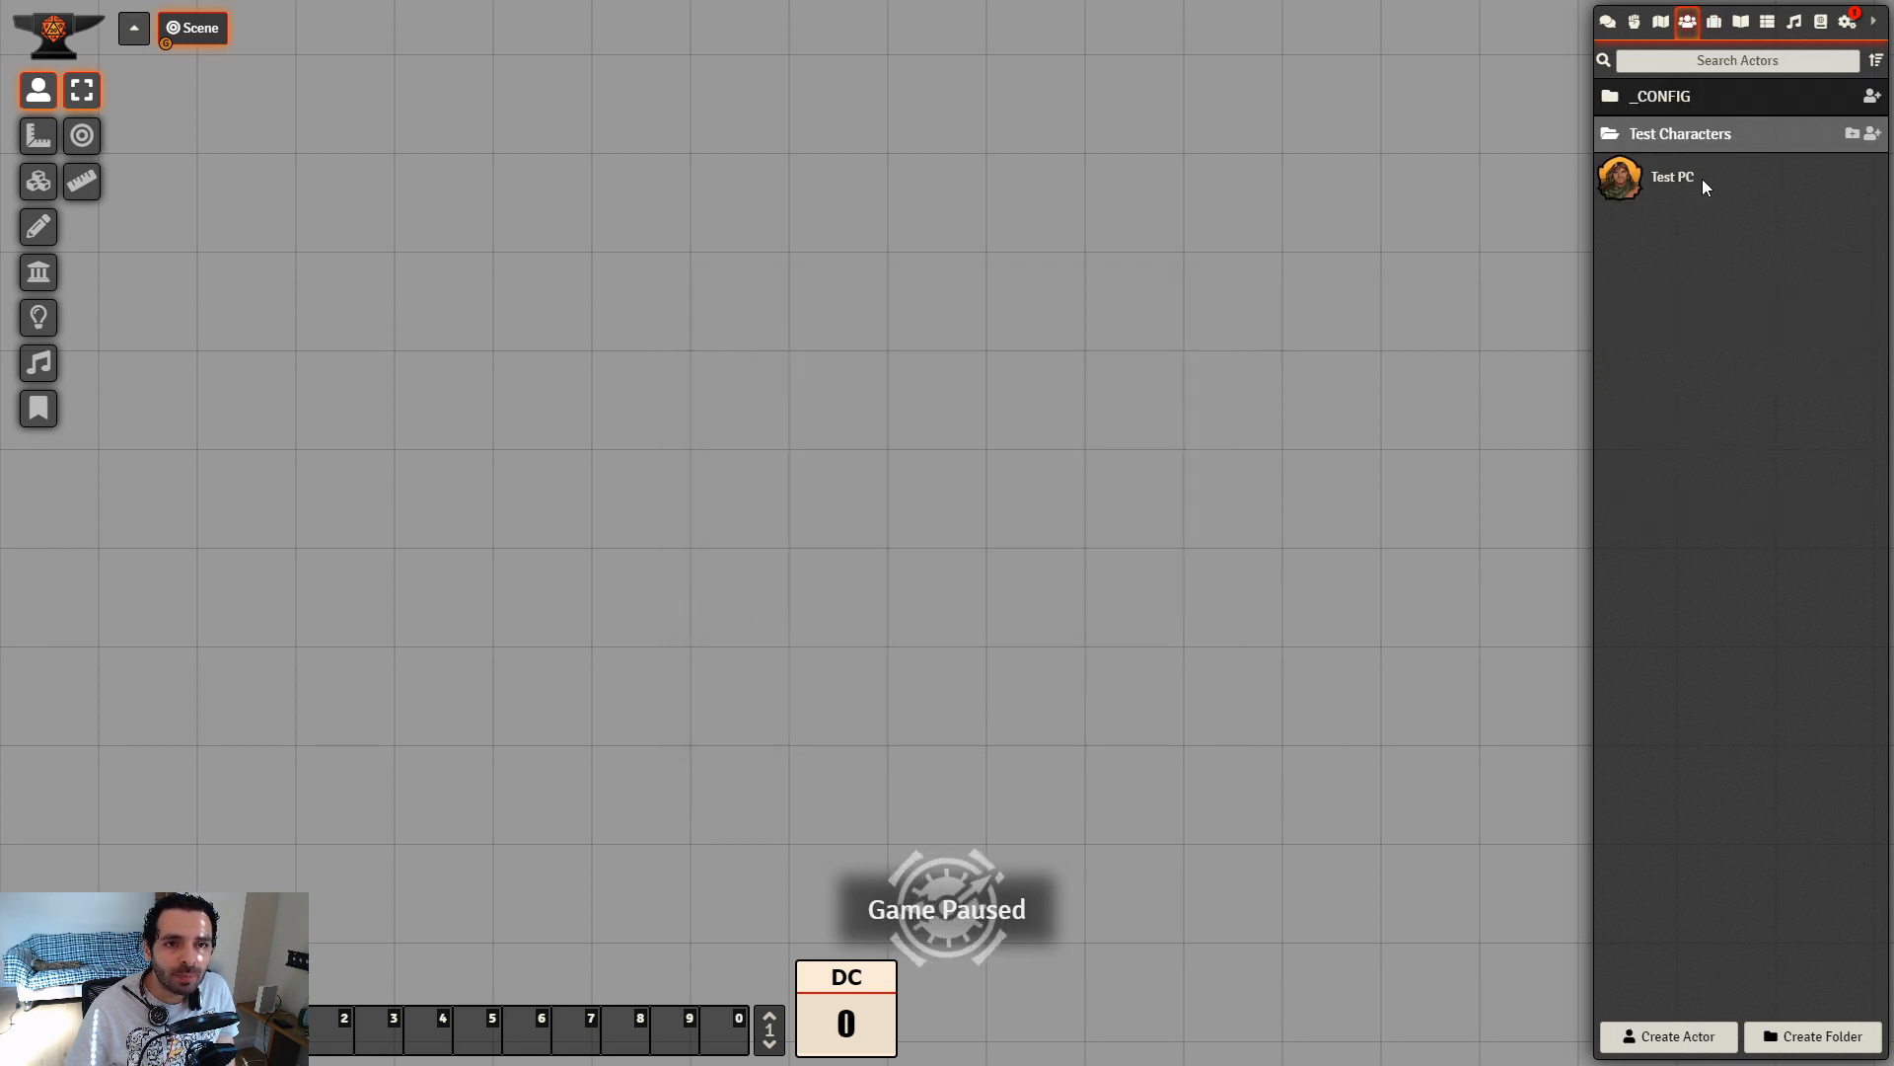
click(1677, 178)
click(818, 266)
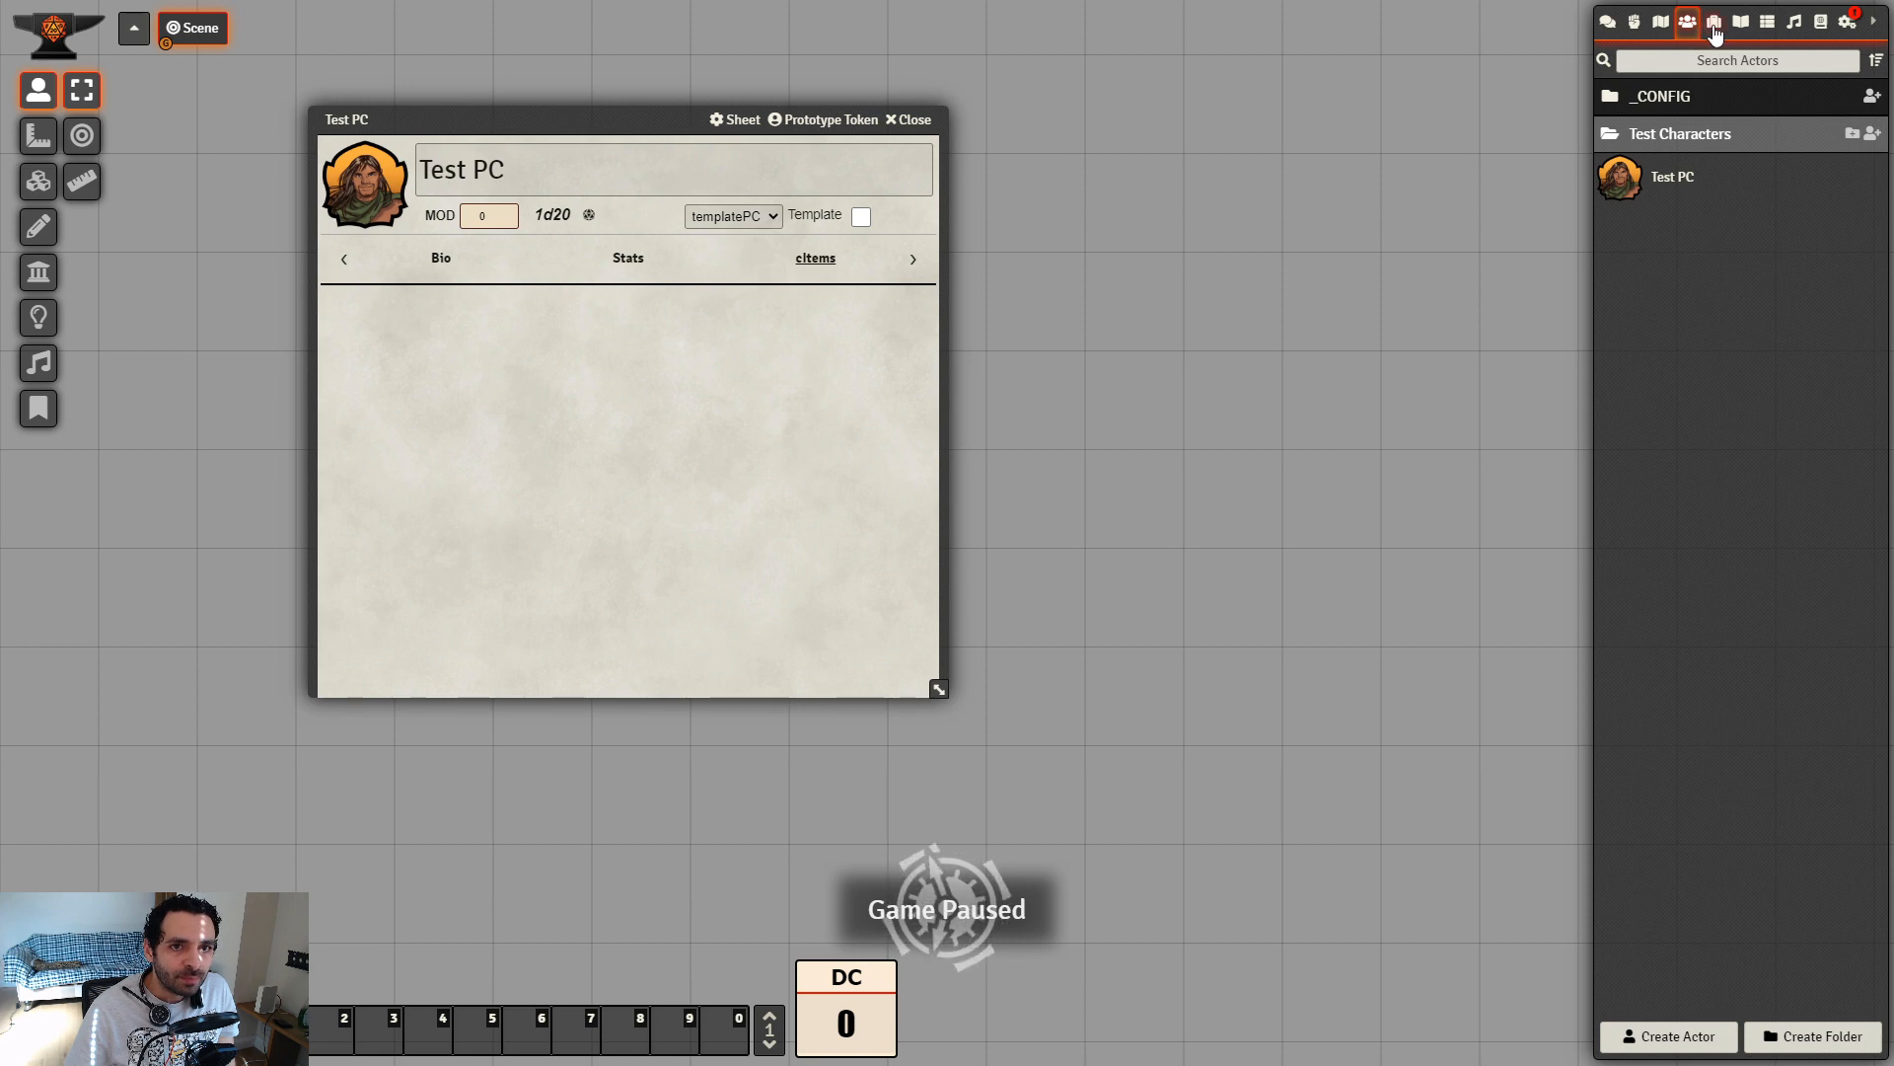
click(1714, 30)
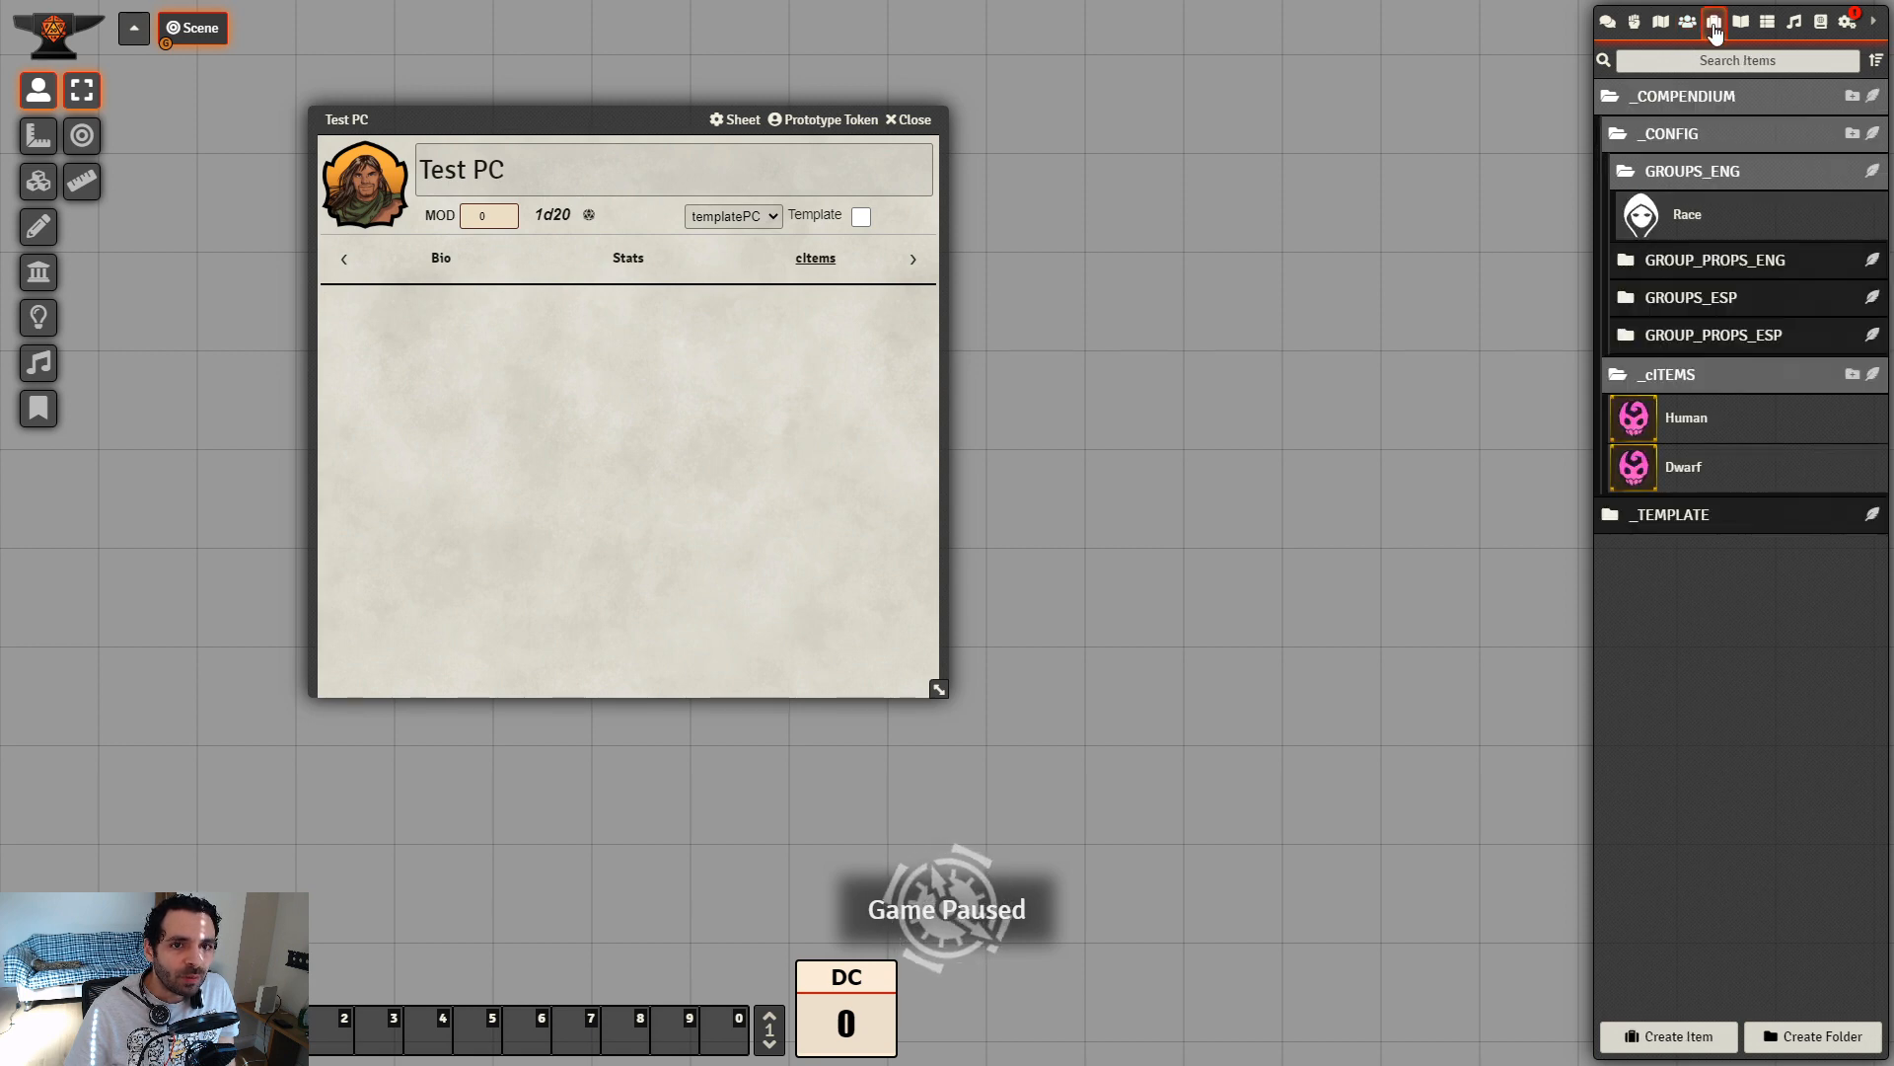
drag(1690, 424, 548, 464)
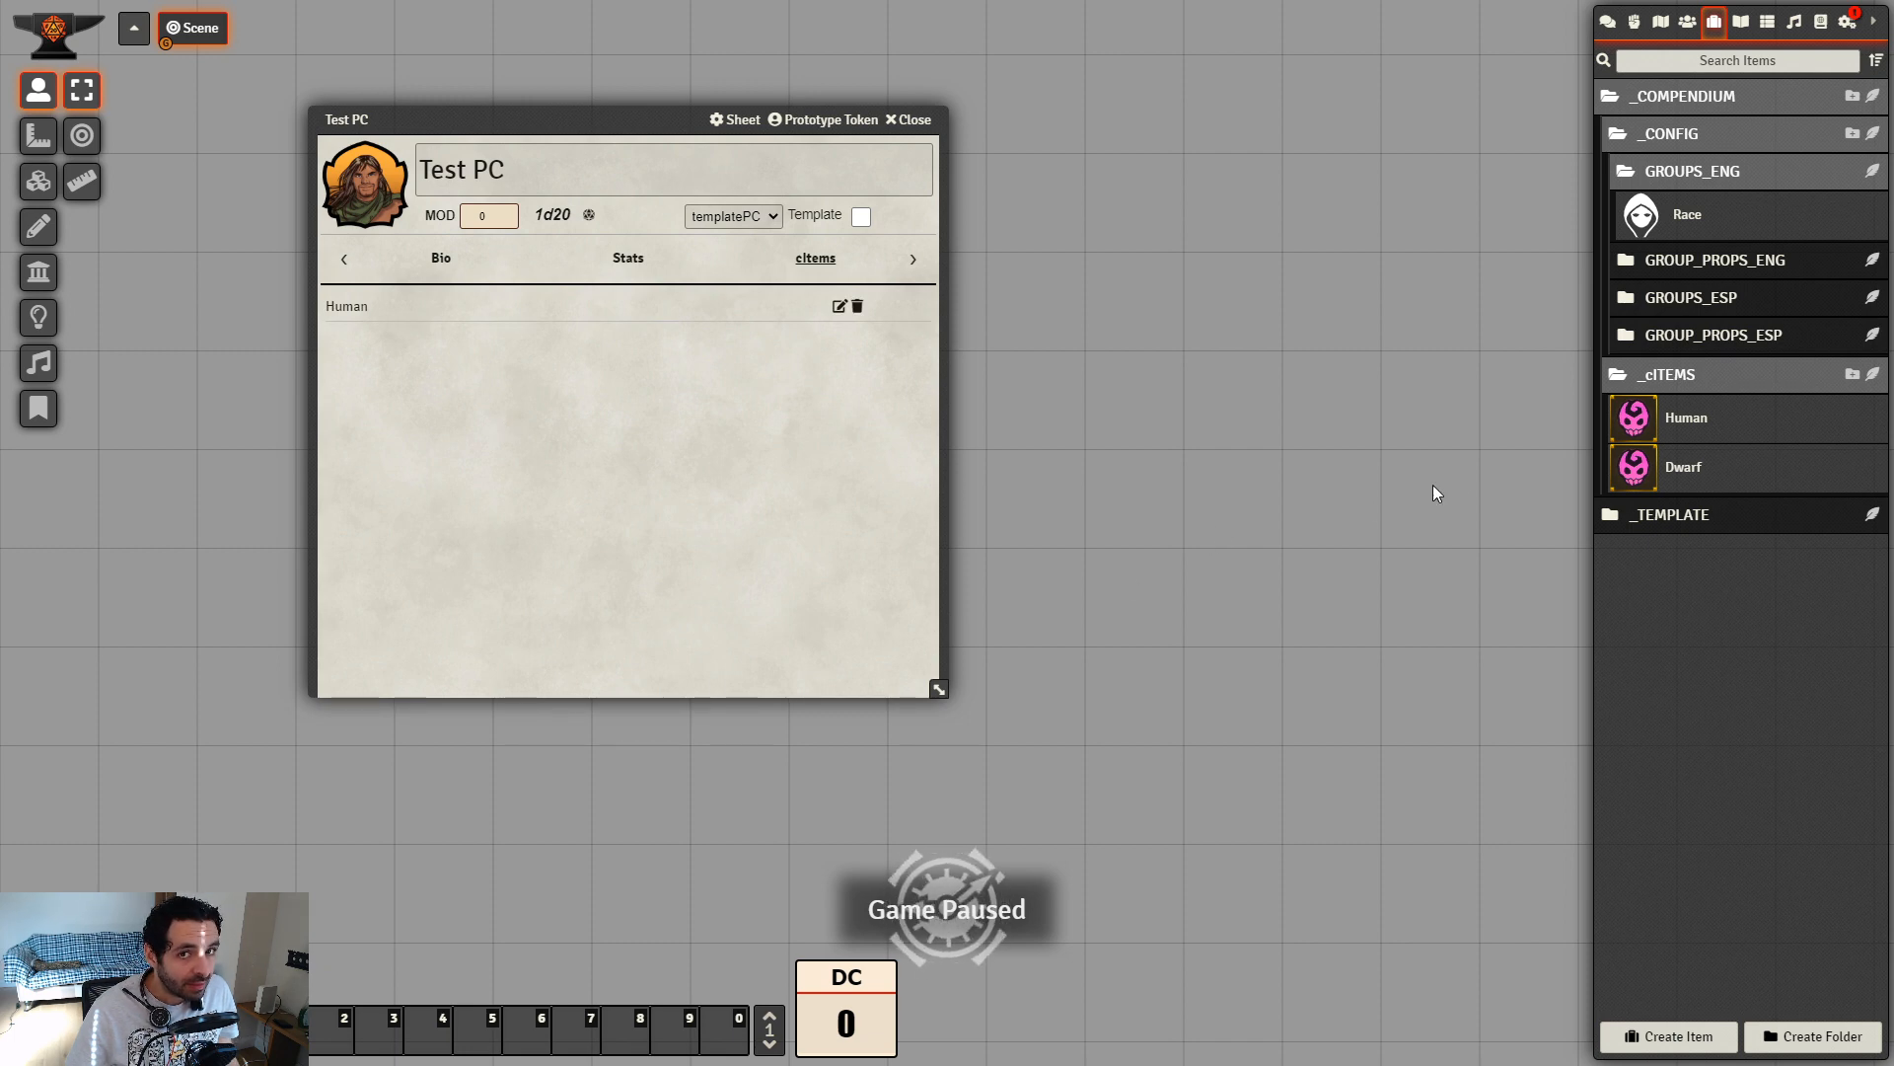
Add the Dwarf cItem to Test PC to test the unique group, delete it from the sheet, and close the sheet
drag(1638, 482, 532, 440)
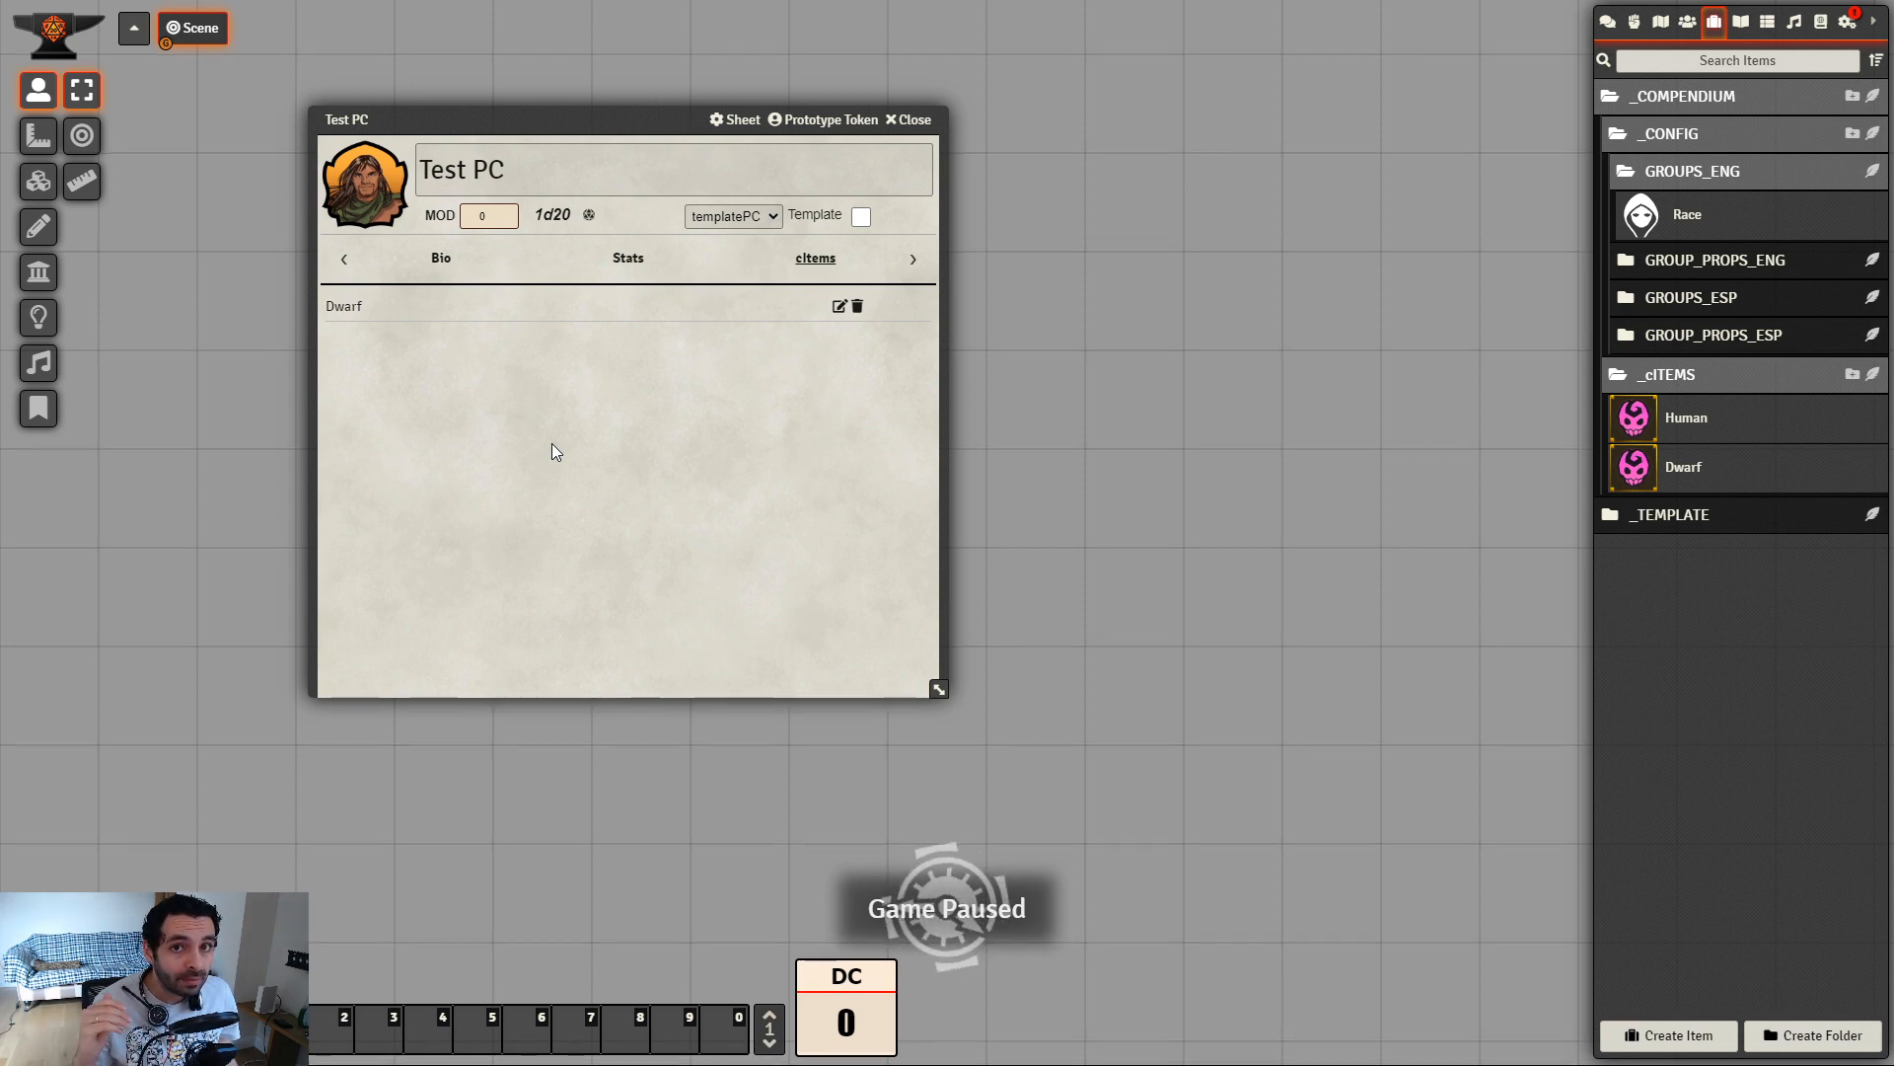
click(855, 308)
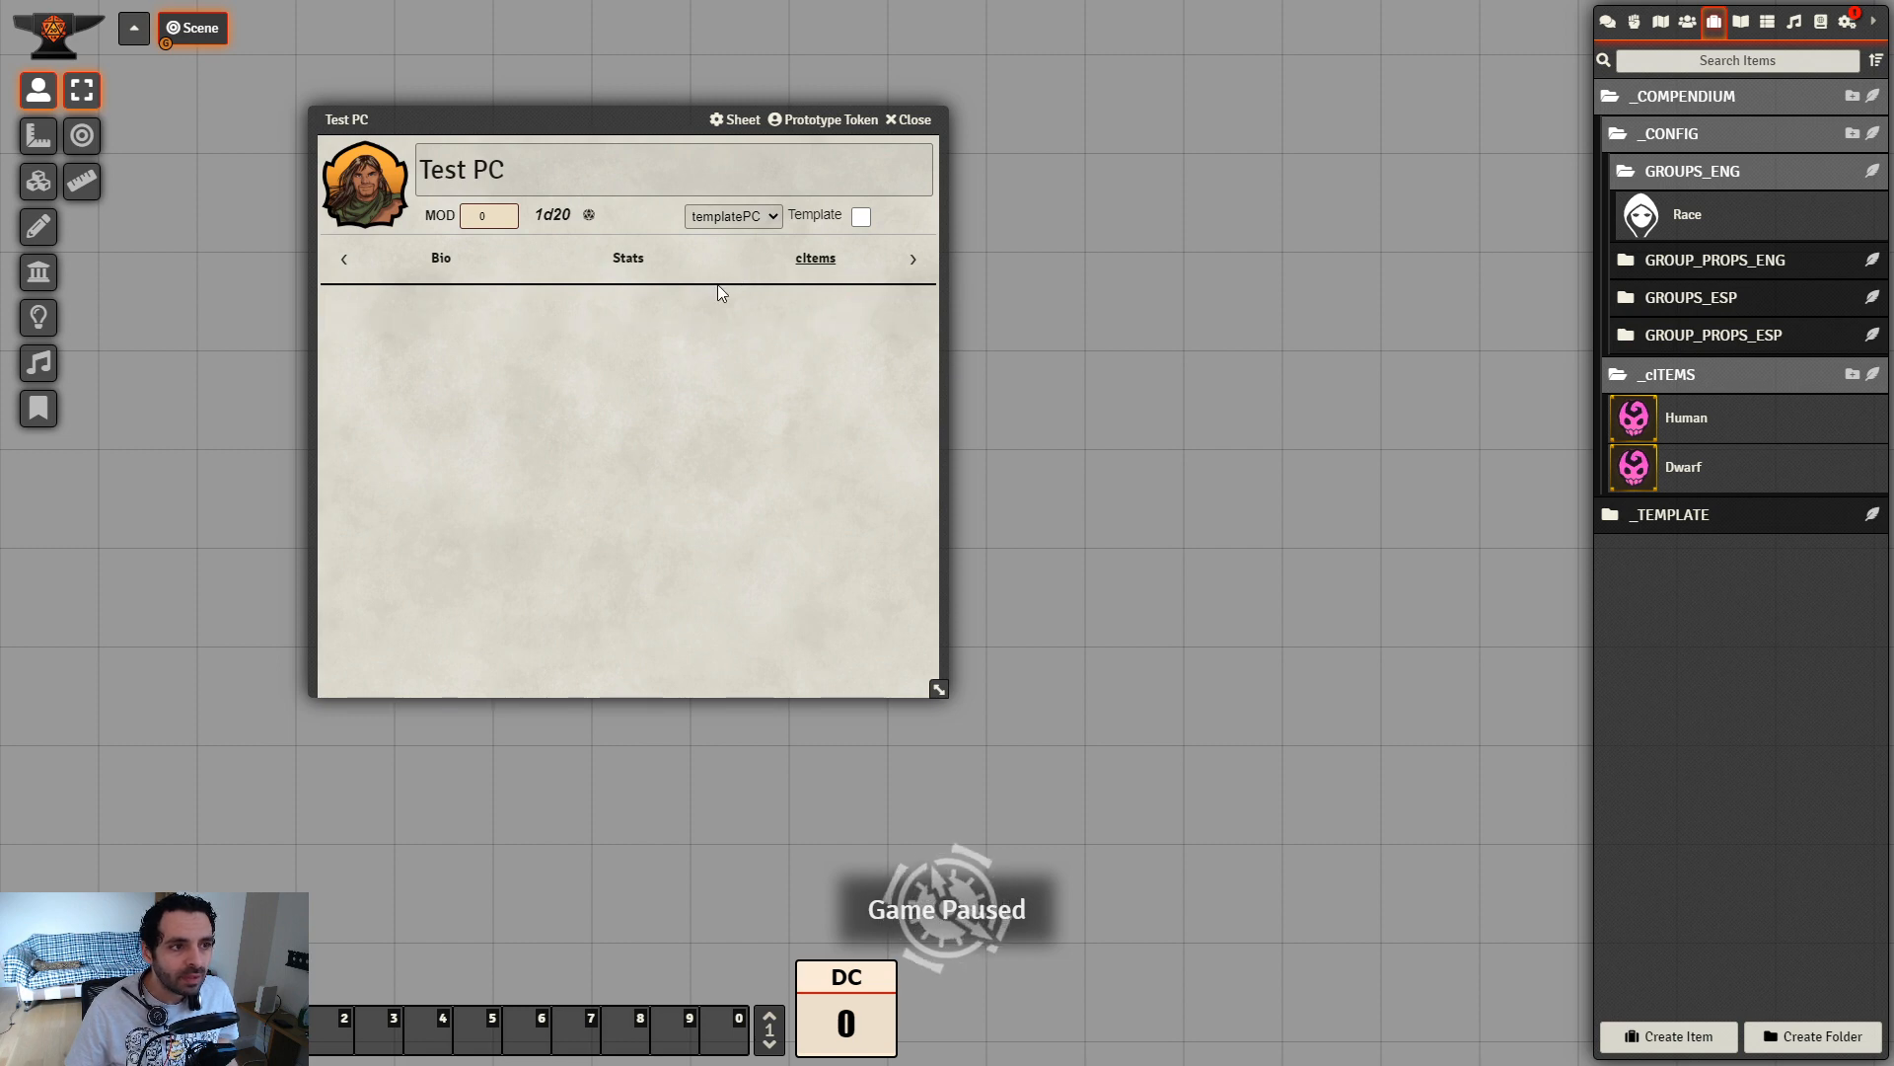
click(918, 125)
Inspect the Human cItem's attributes and assigned groups, and close its sheet
click(1689, 424)
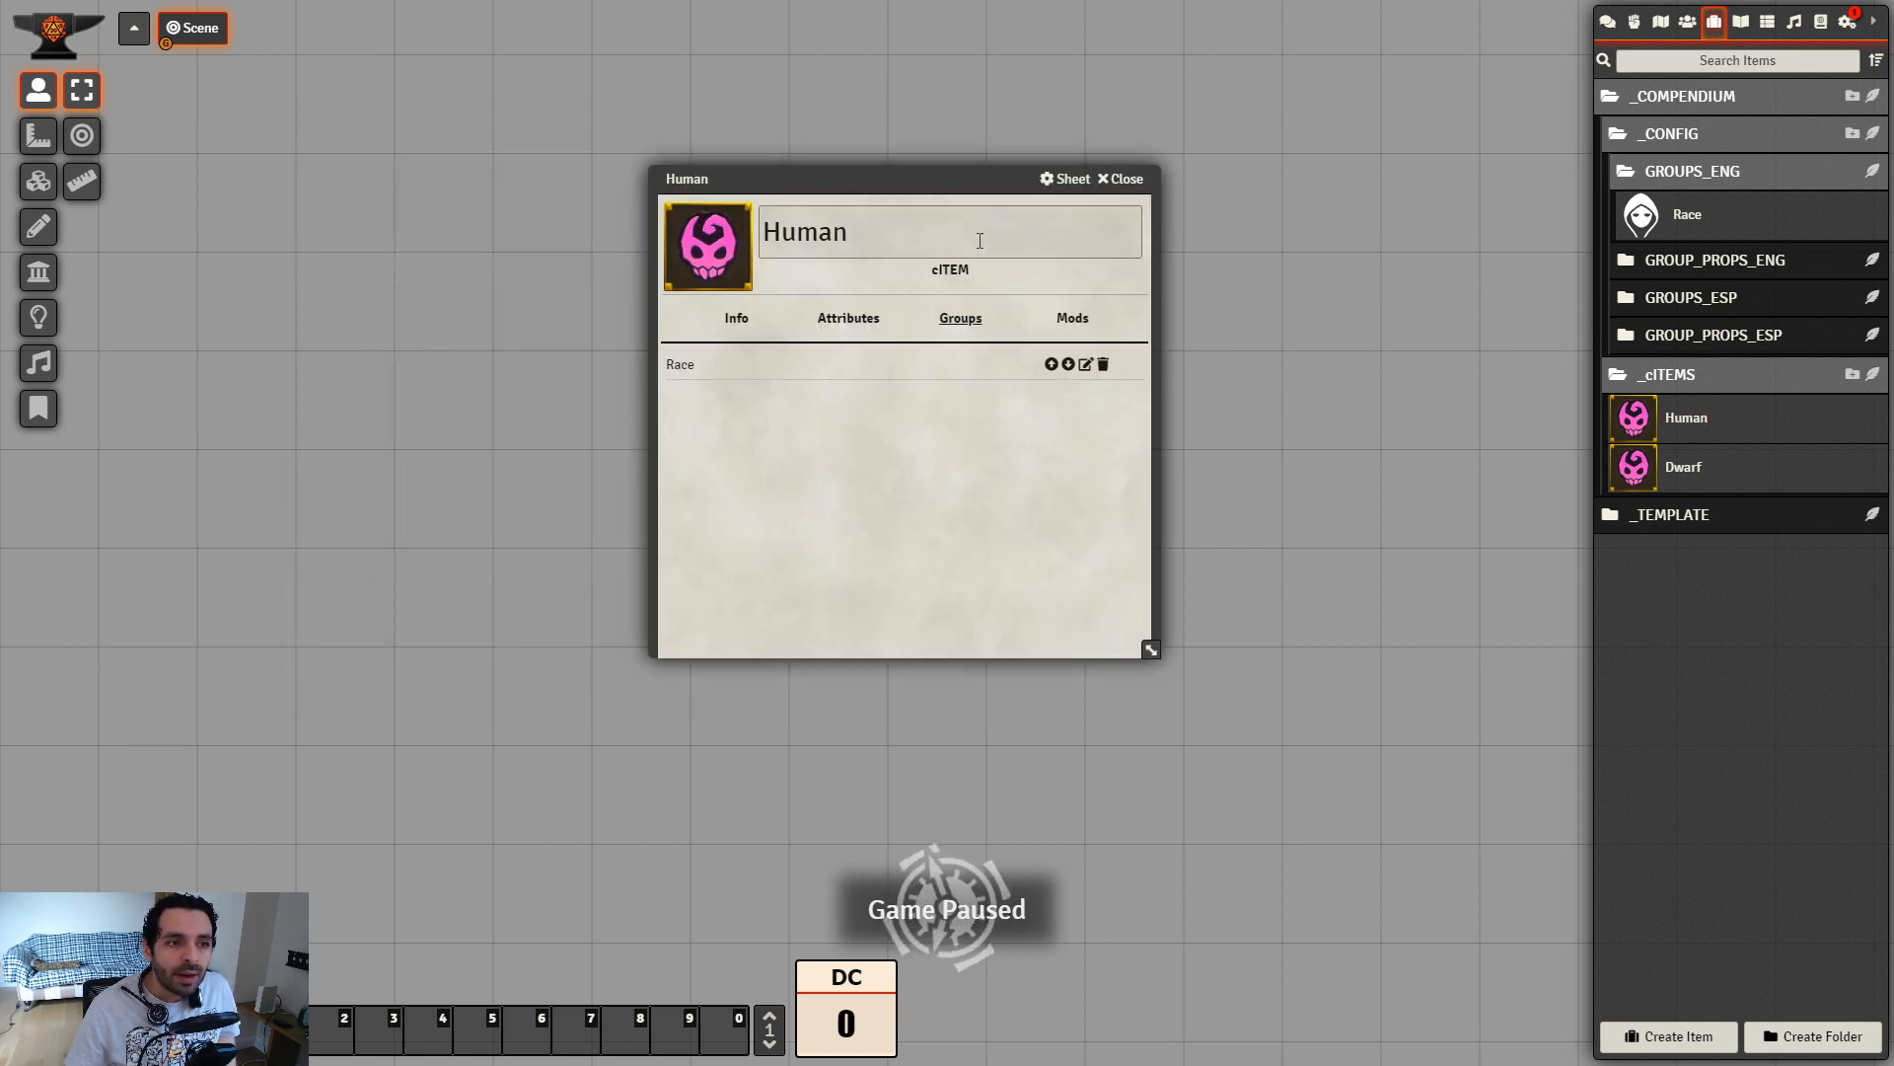
drag(962, 185, 809, 233)
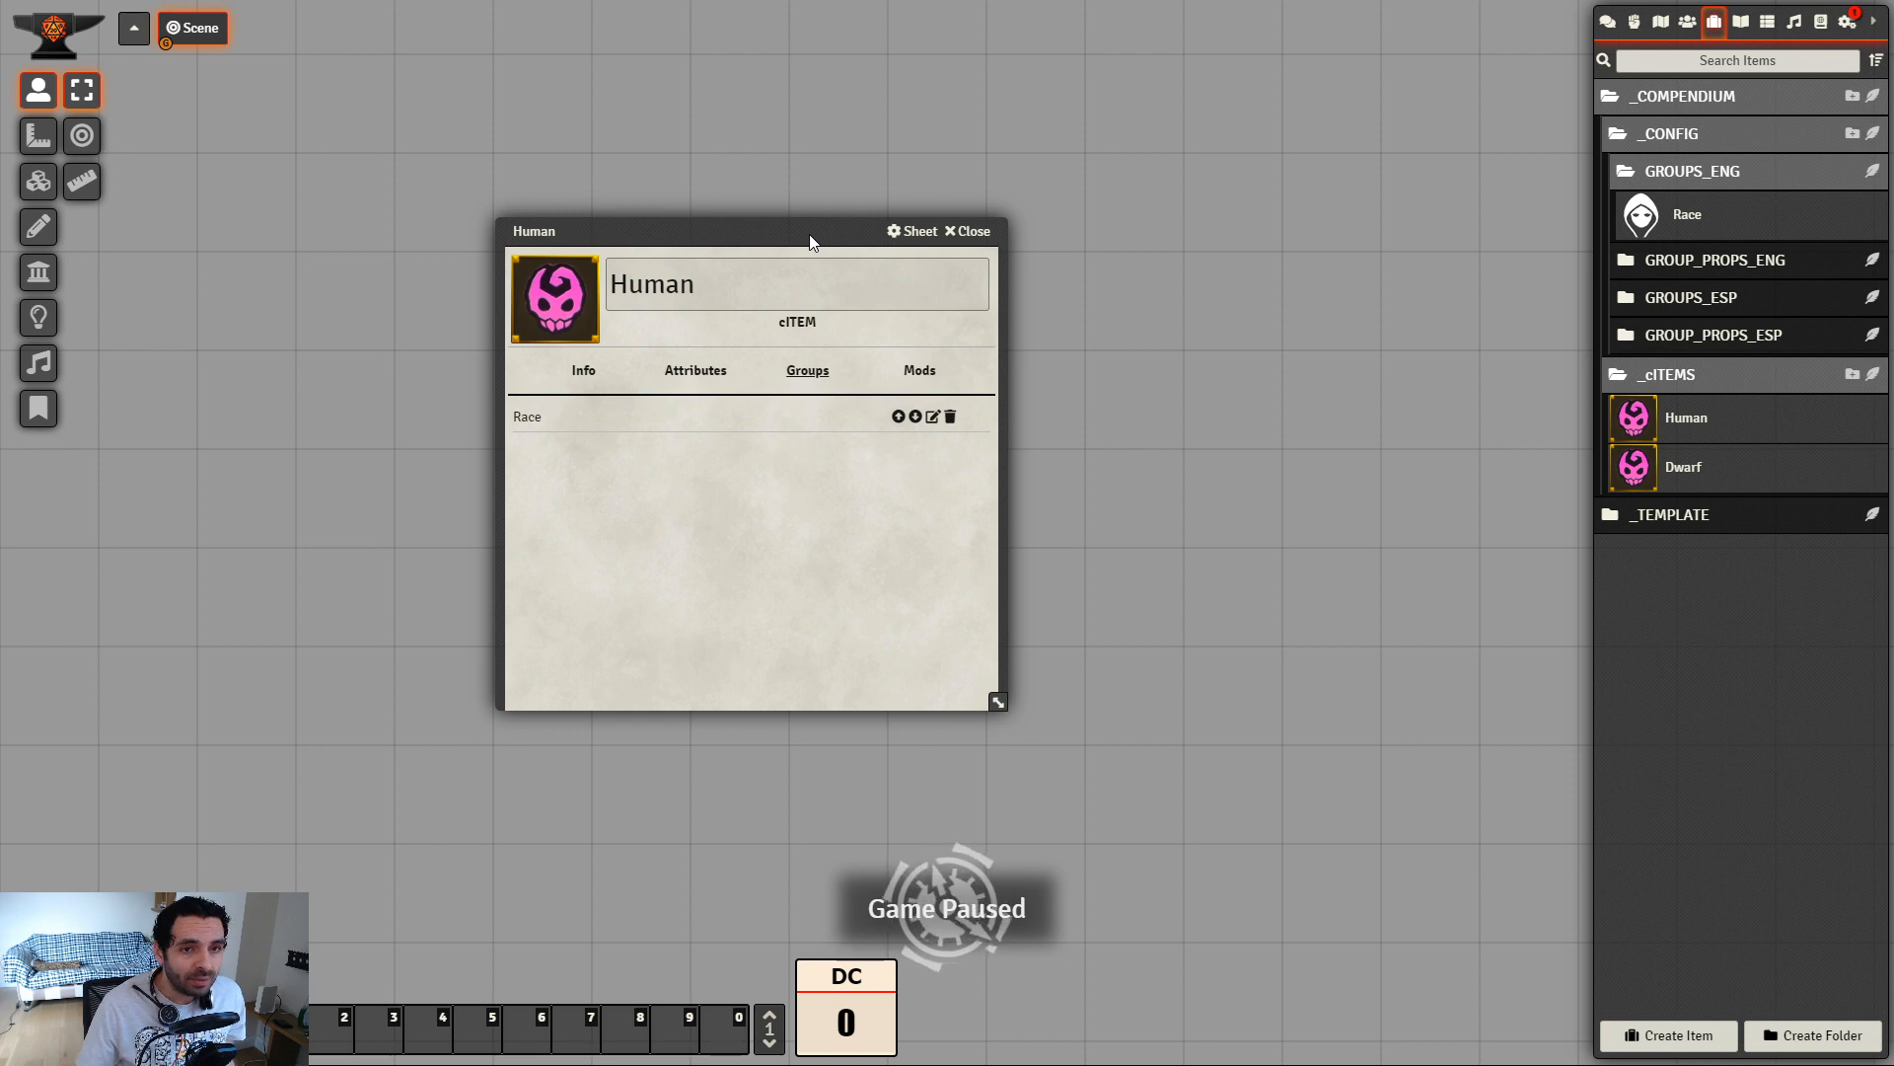
click(727, 380)
click(807, 372)
click(968, 231)
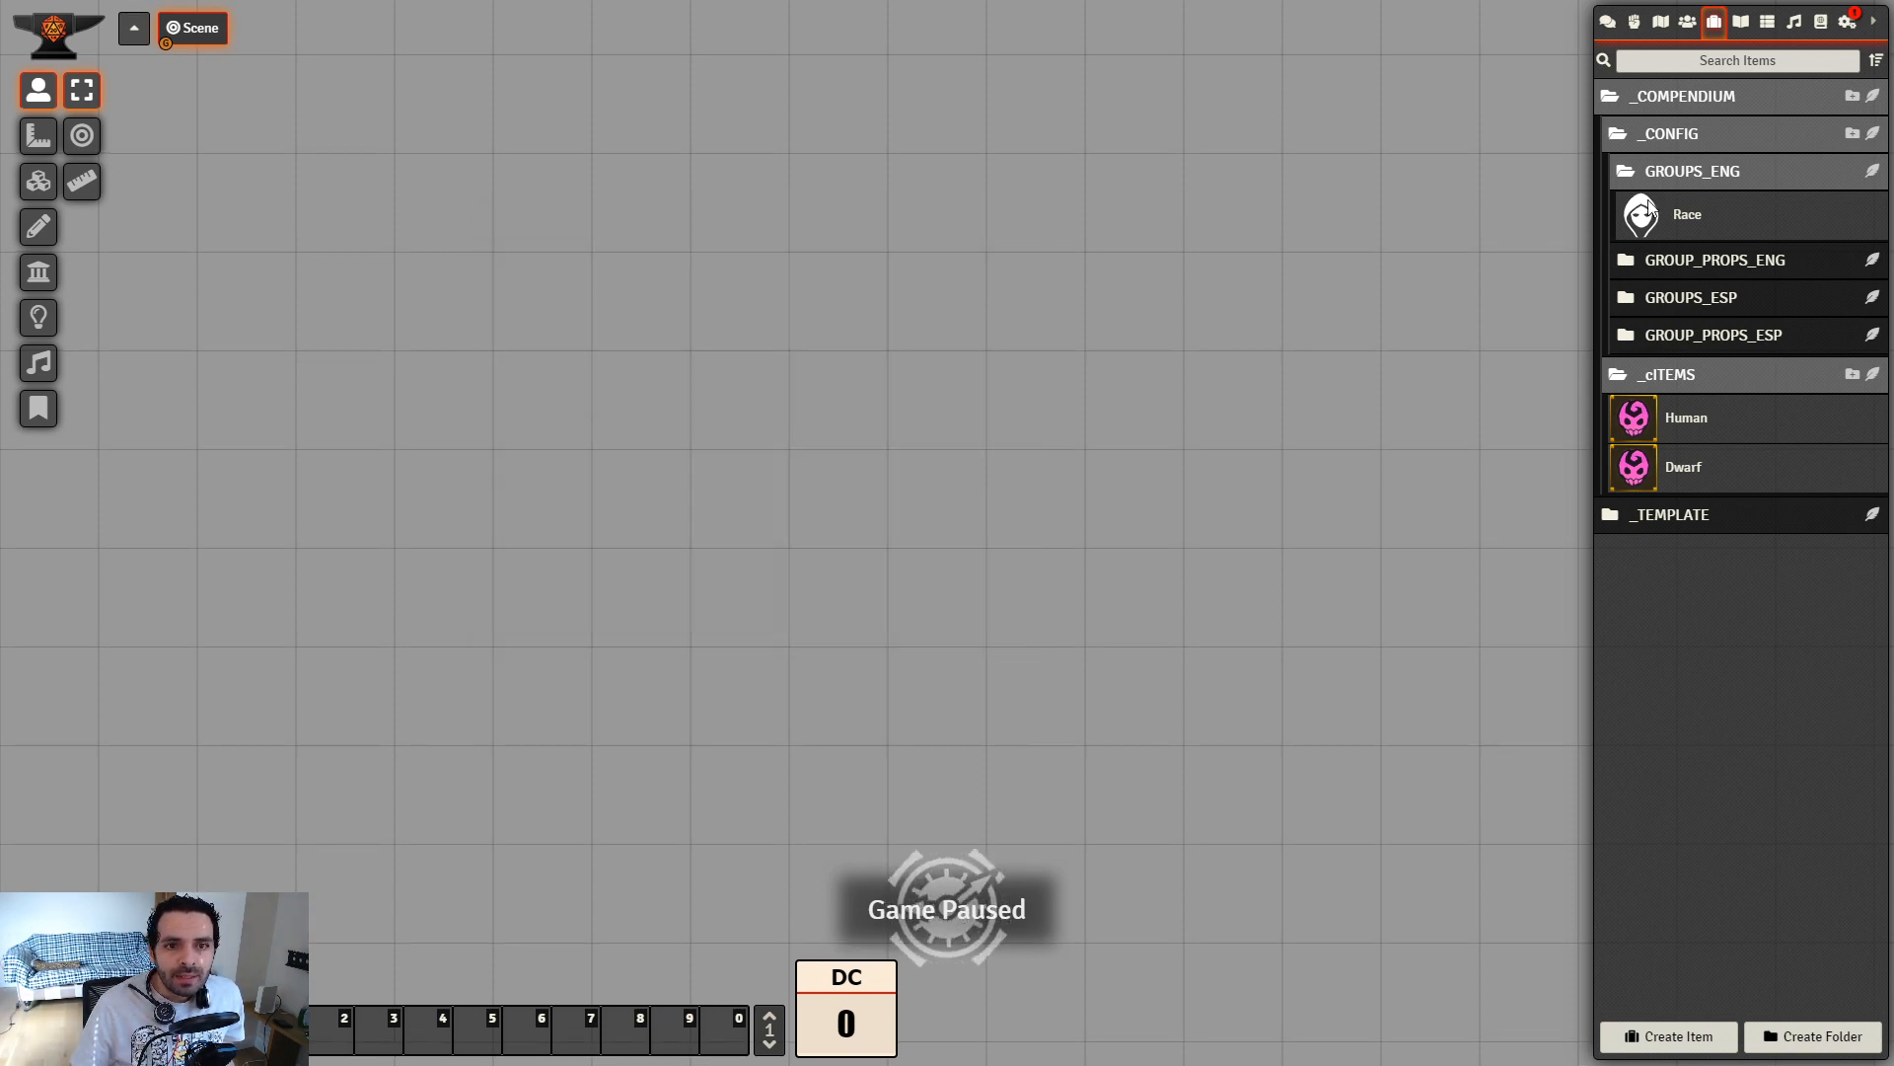
Open the Race group's properties list and place its sheet clear of the item directory
click(1650, 208)
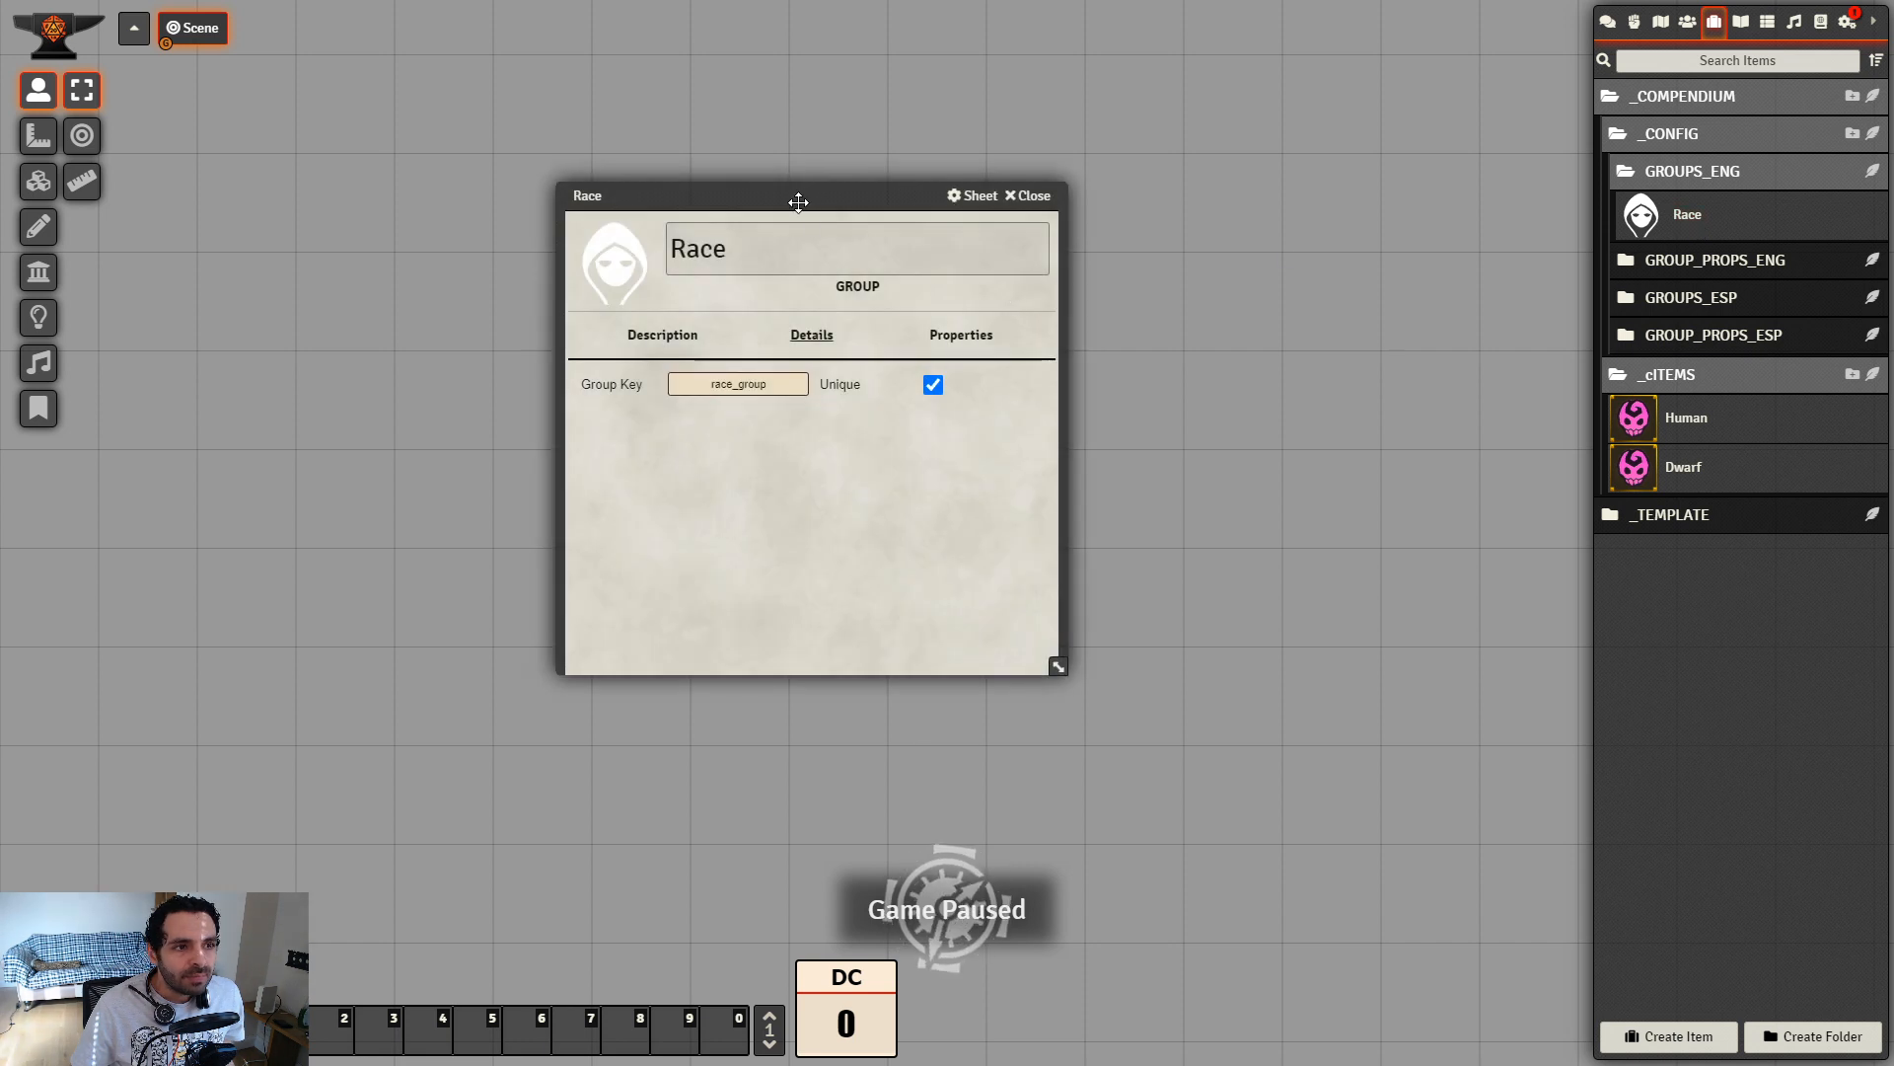
drag(798, 201, 700, 166)
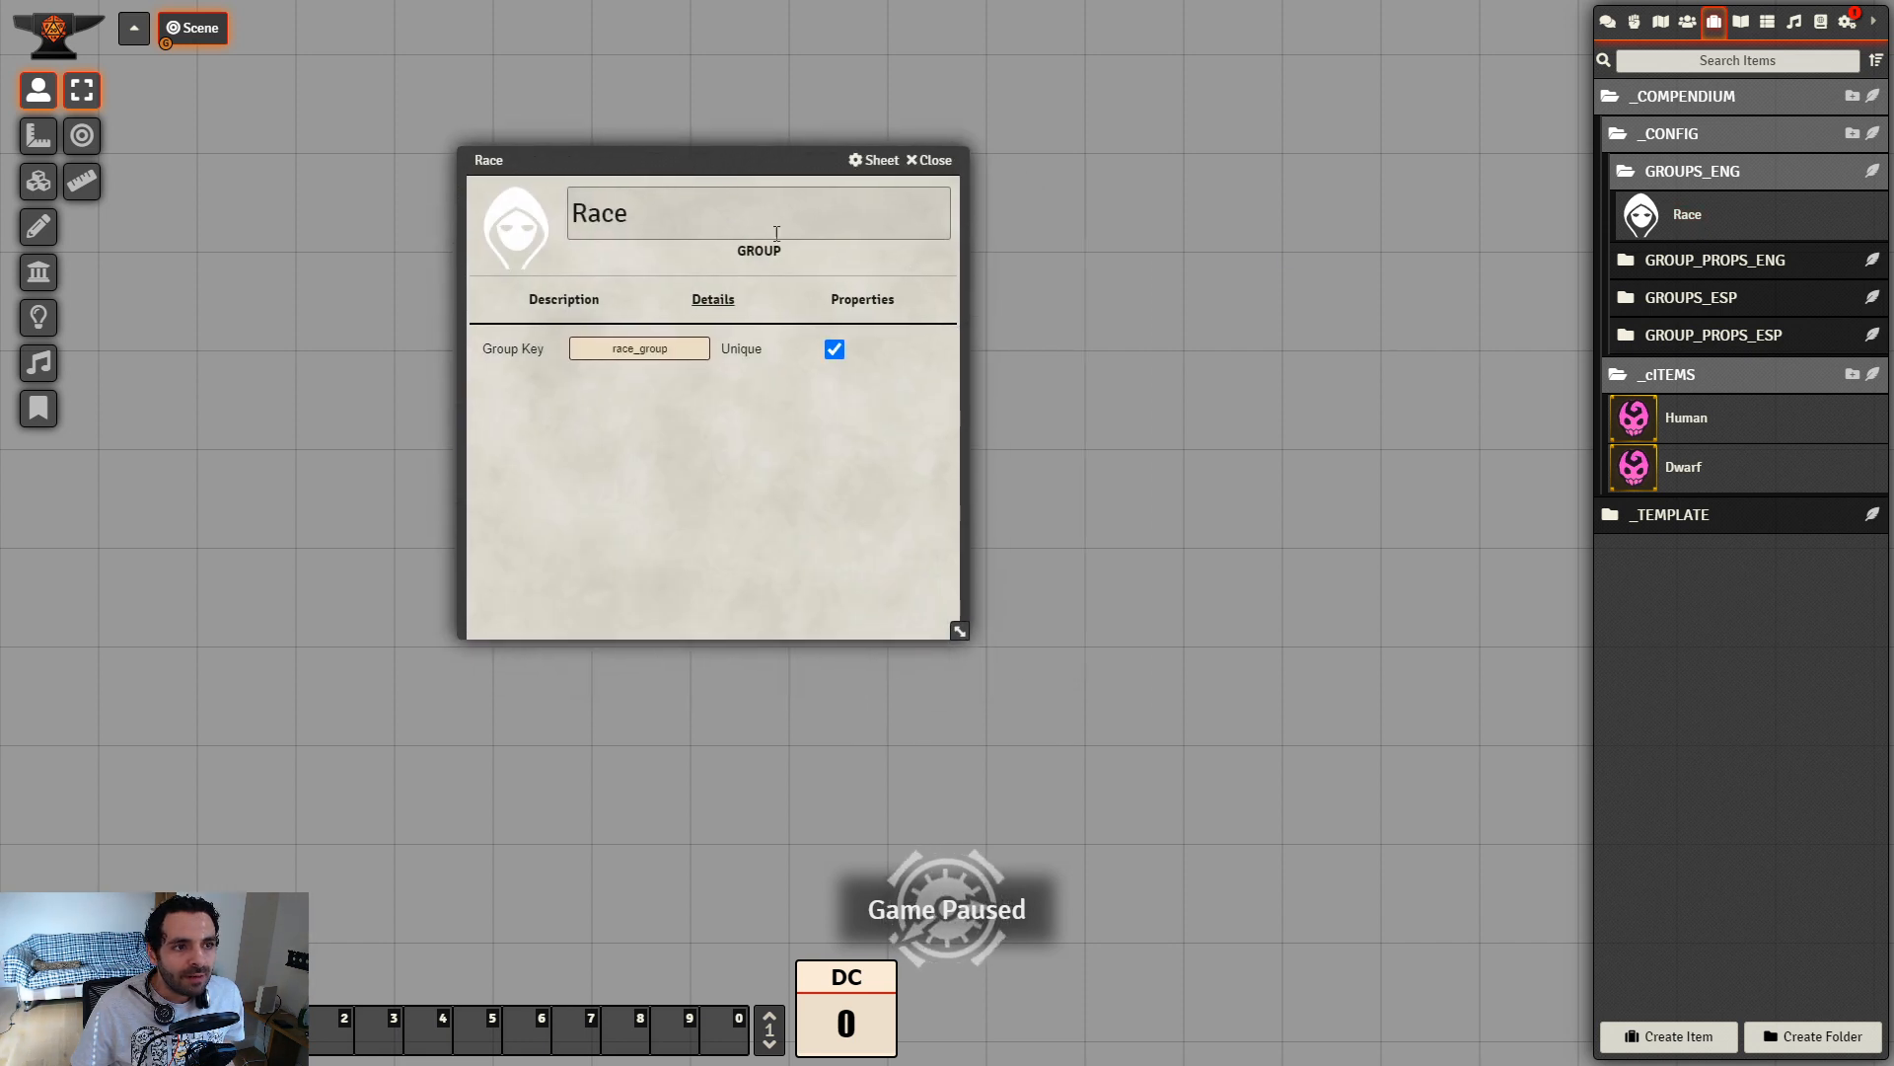
click(873, 308)
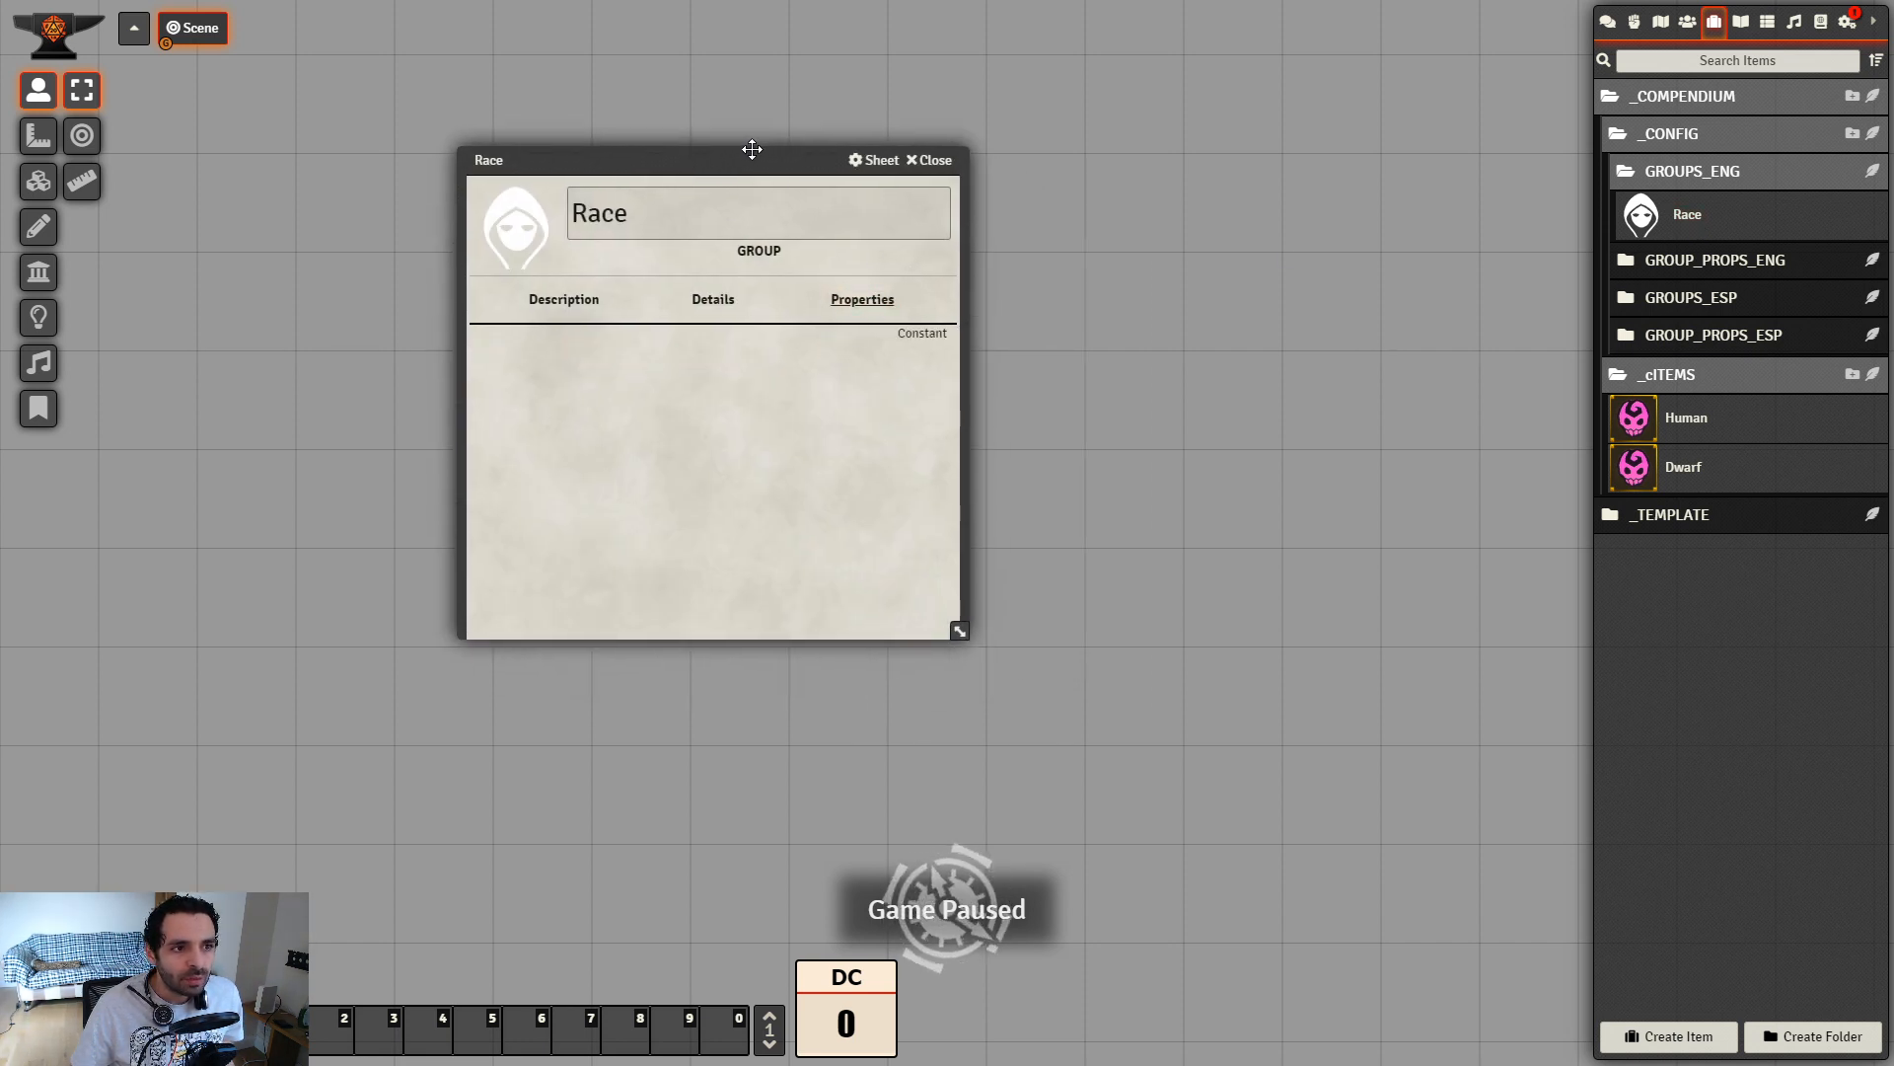
drag(753, 157, 652, 177)
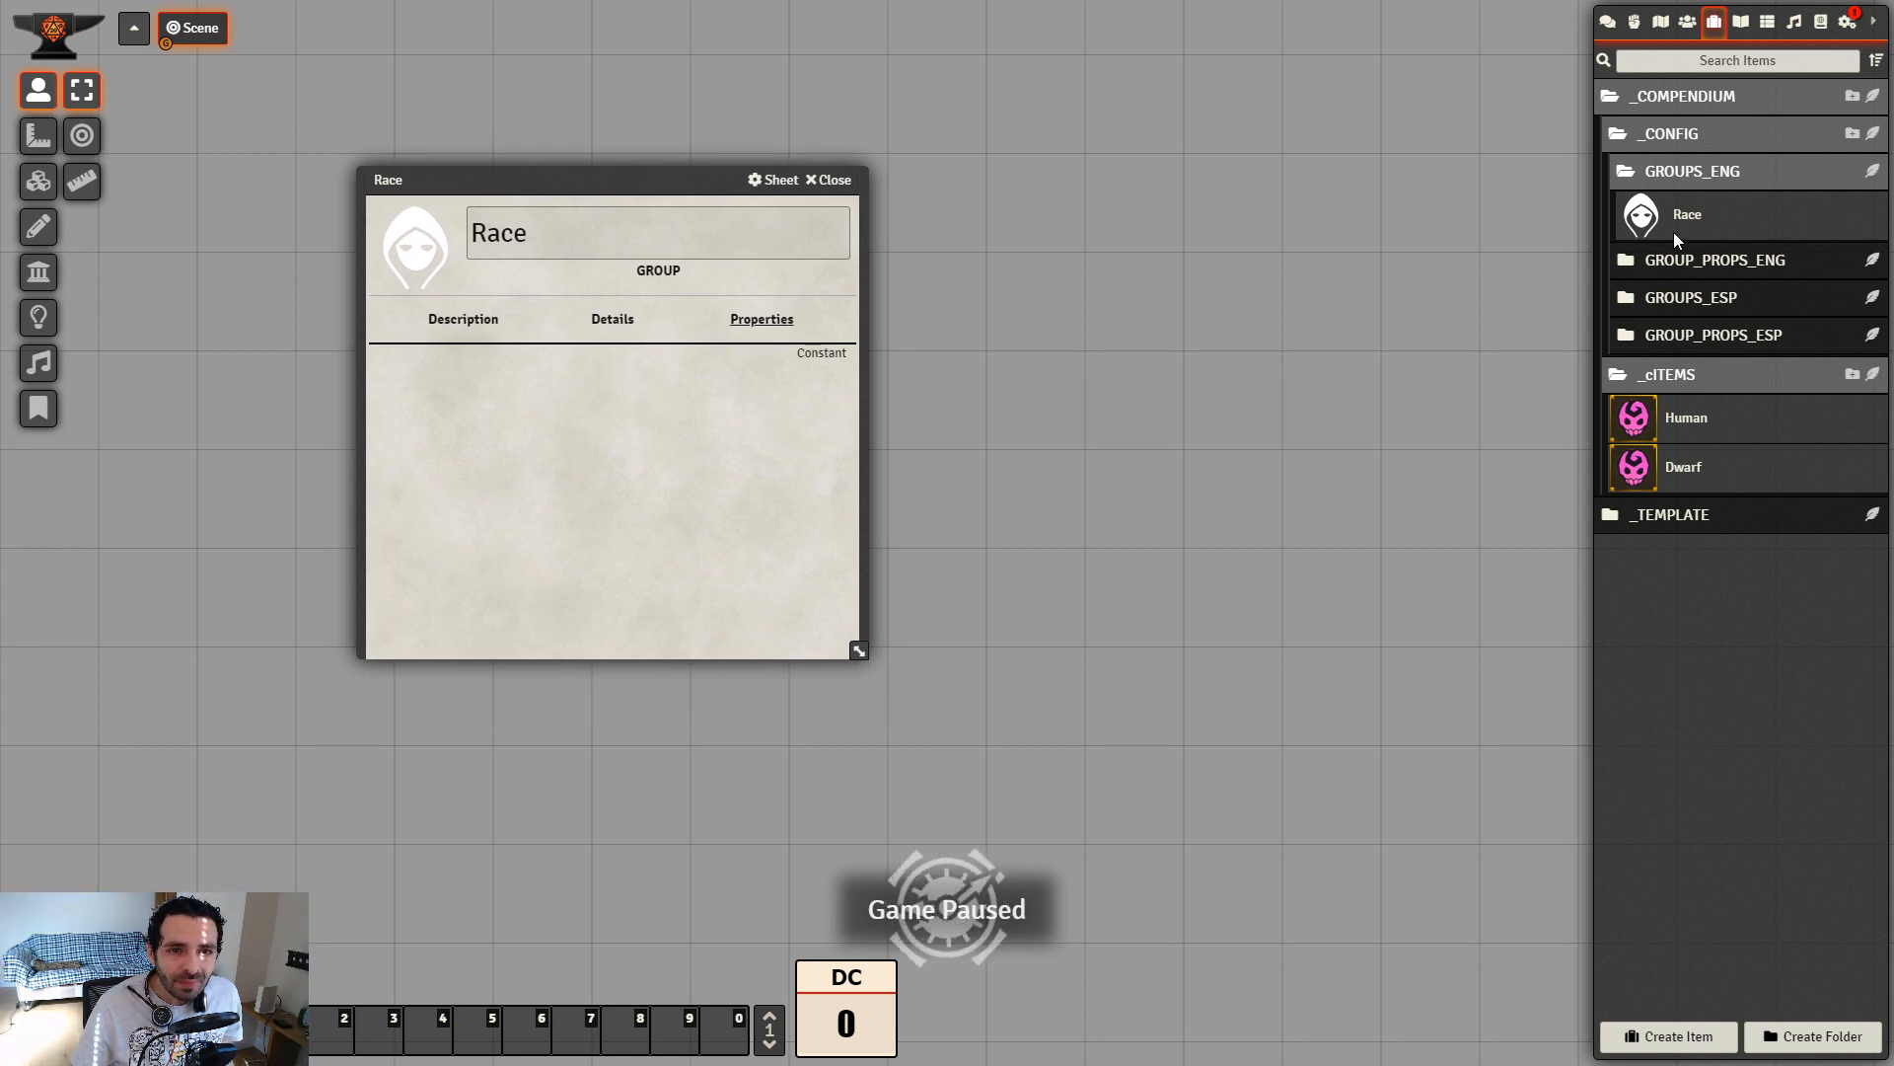
Create an item named Movement of type property in the GROUP_PROPS_ENG folder
click(1755, 267)
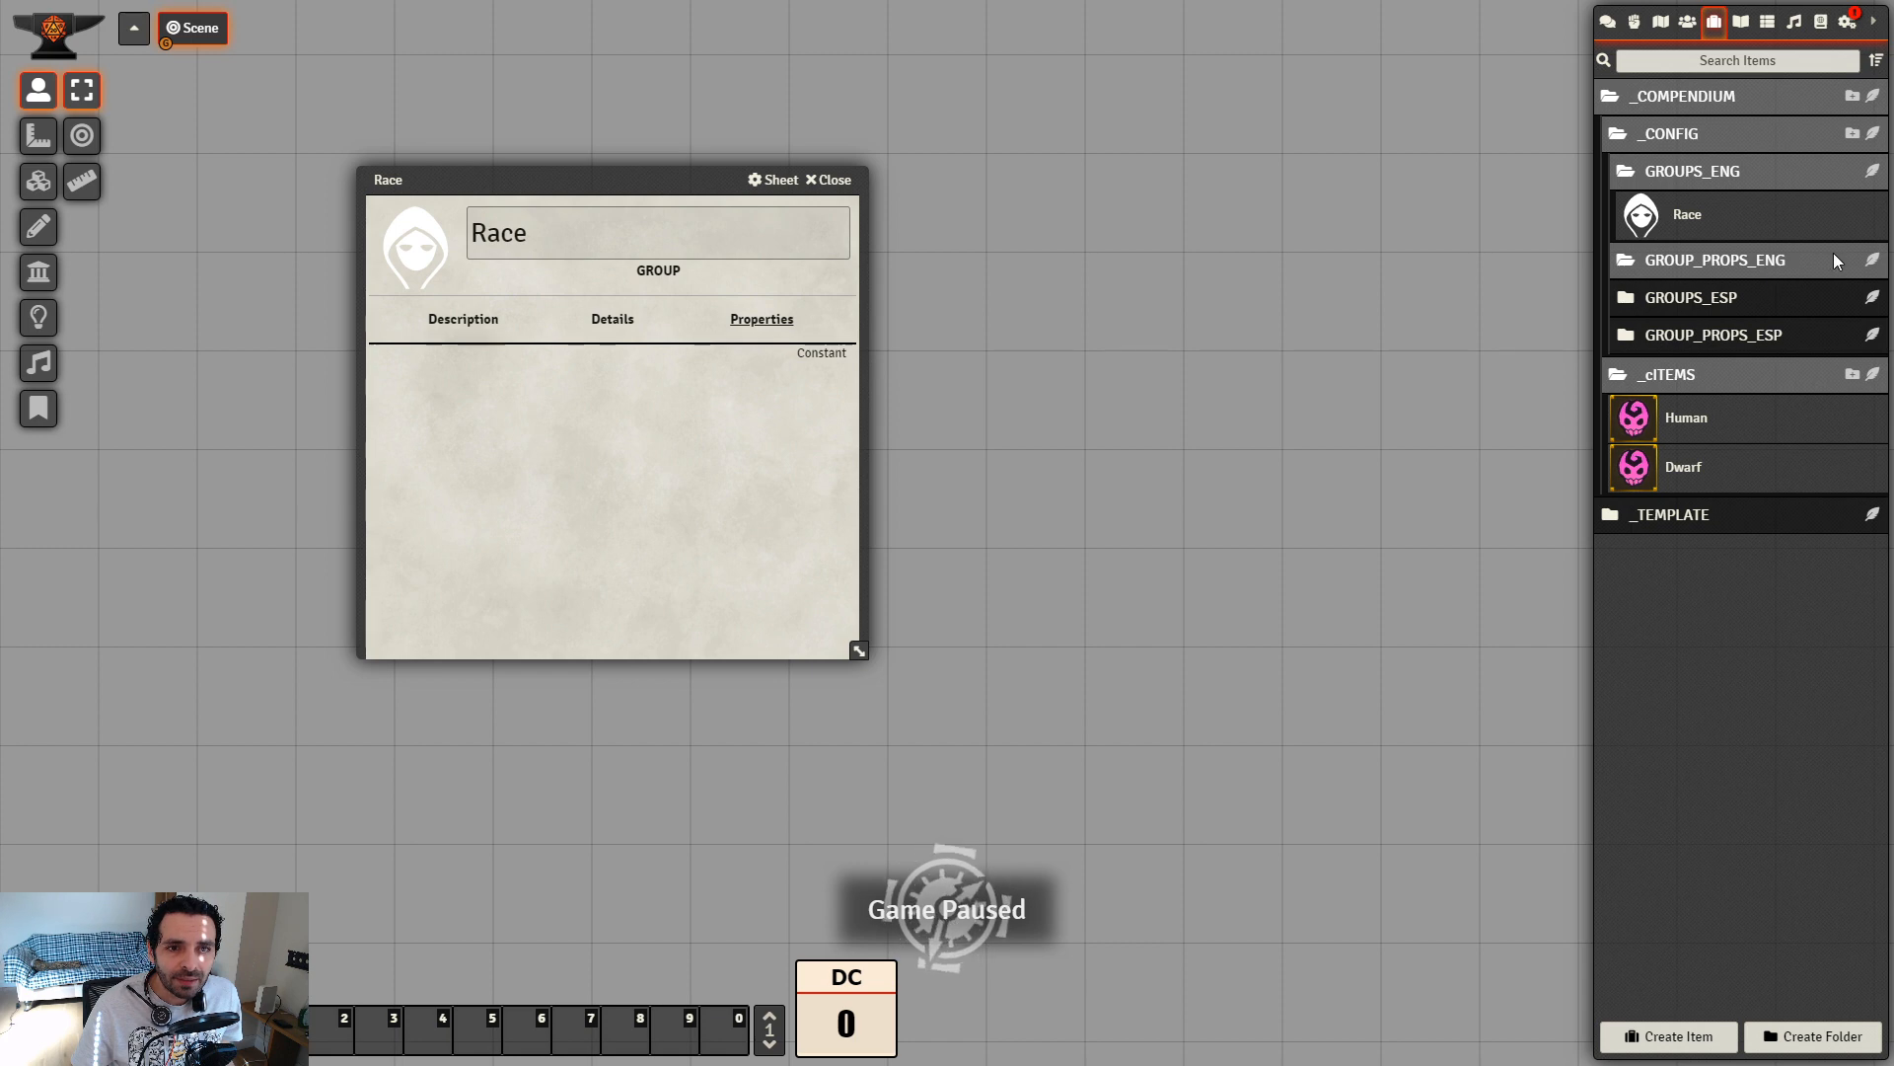
click(1875, 267)
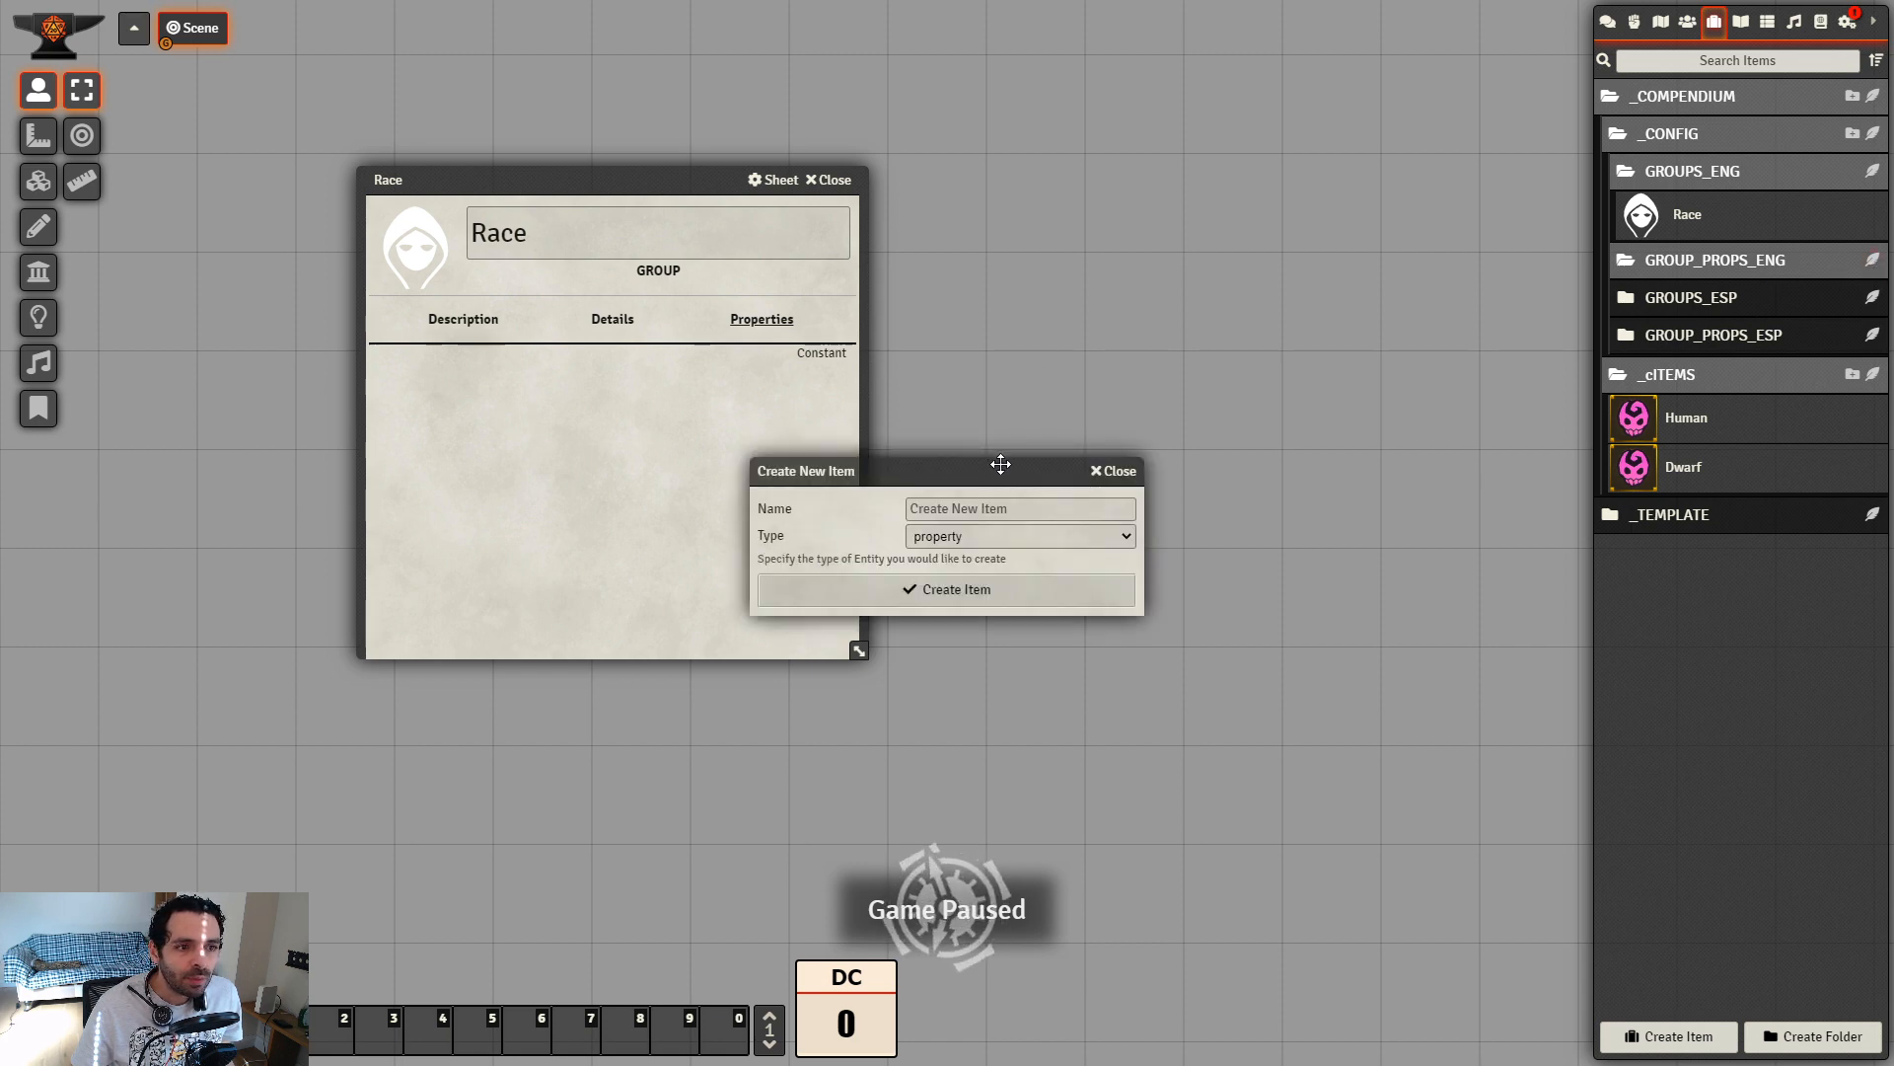
drag(997, 461, 1234, 381)
click(1247, 428)
text(Movement)
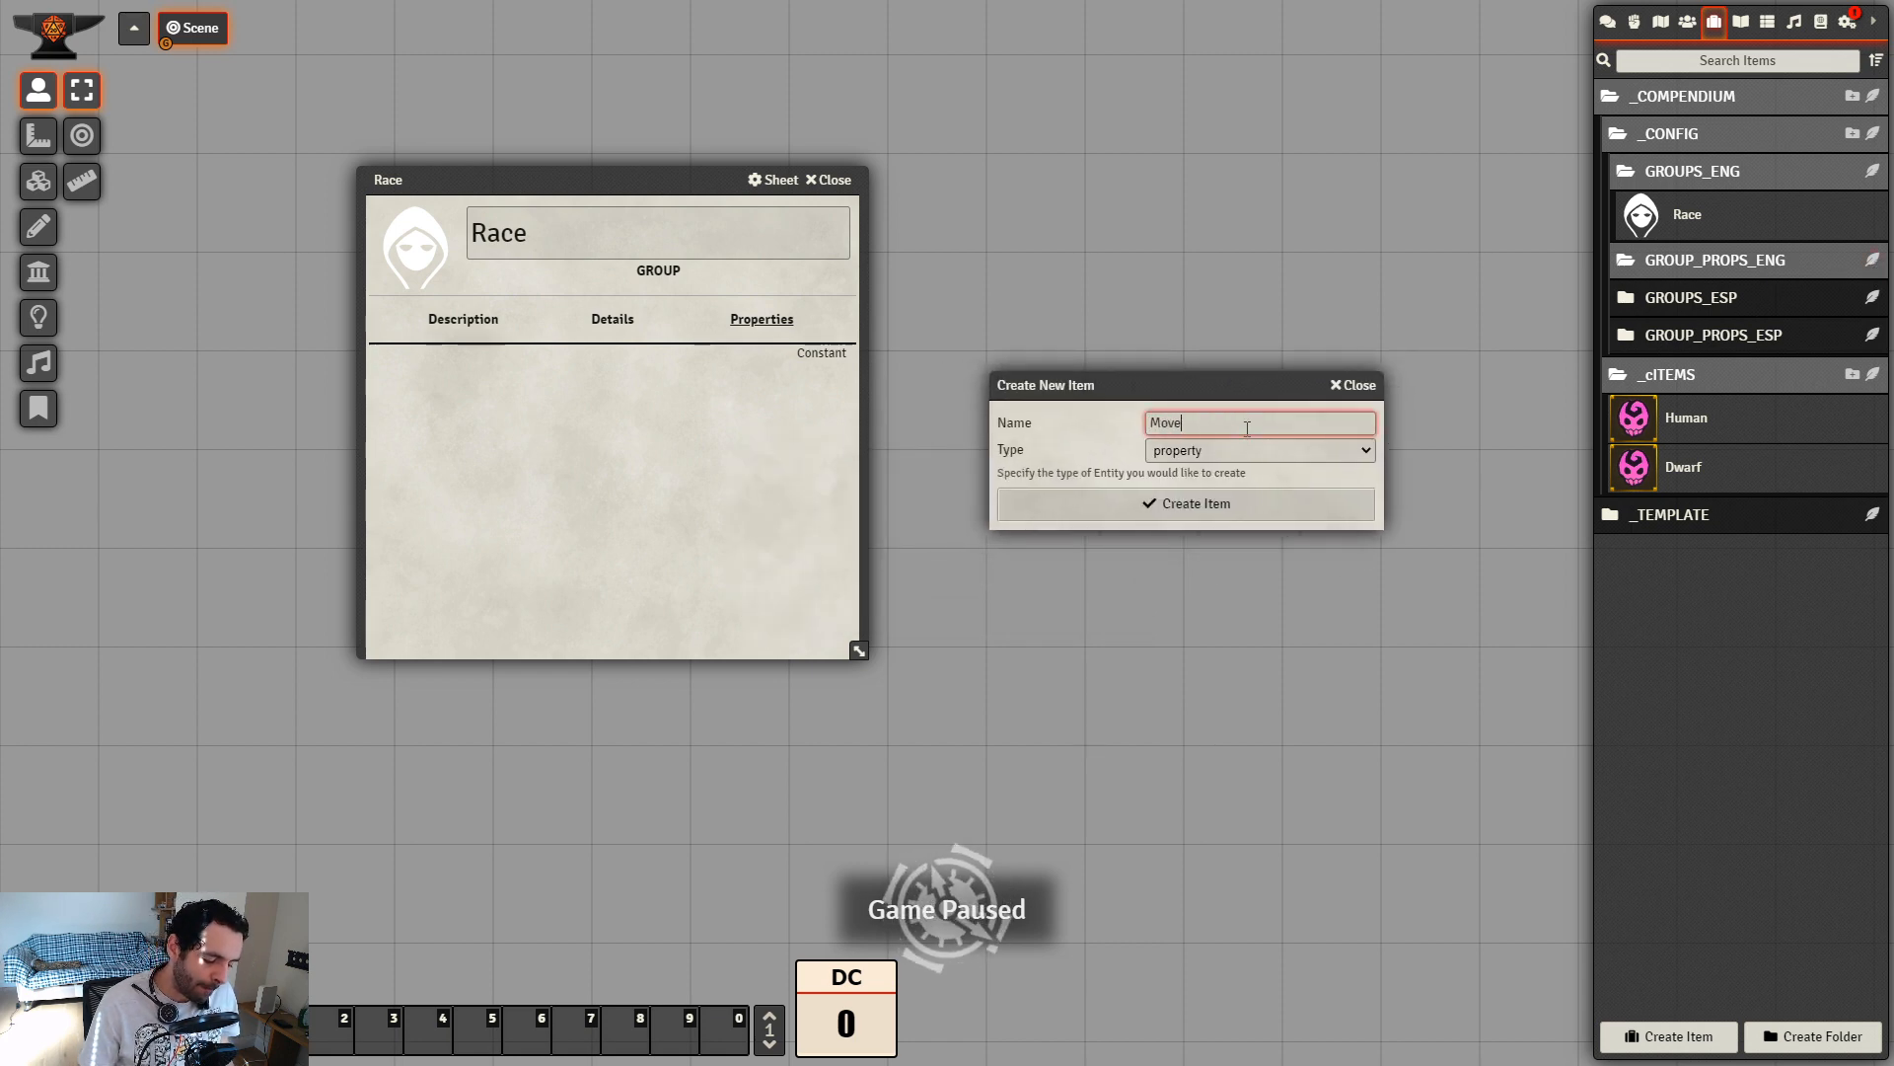
click(1307, 509)
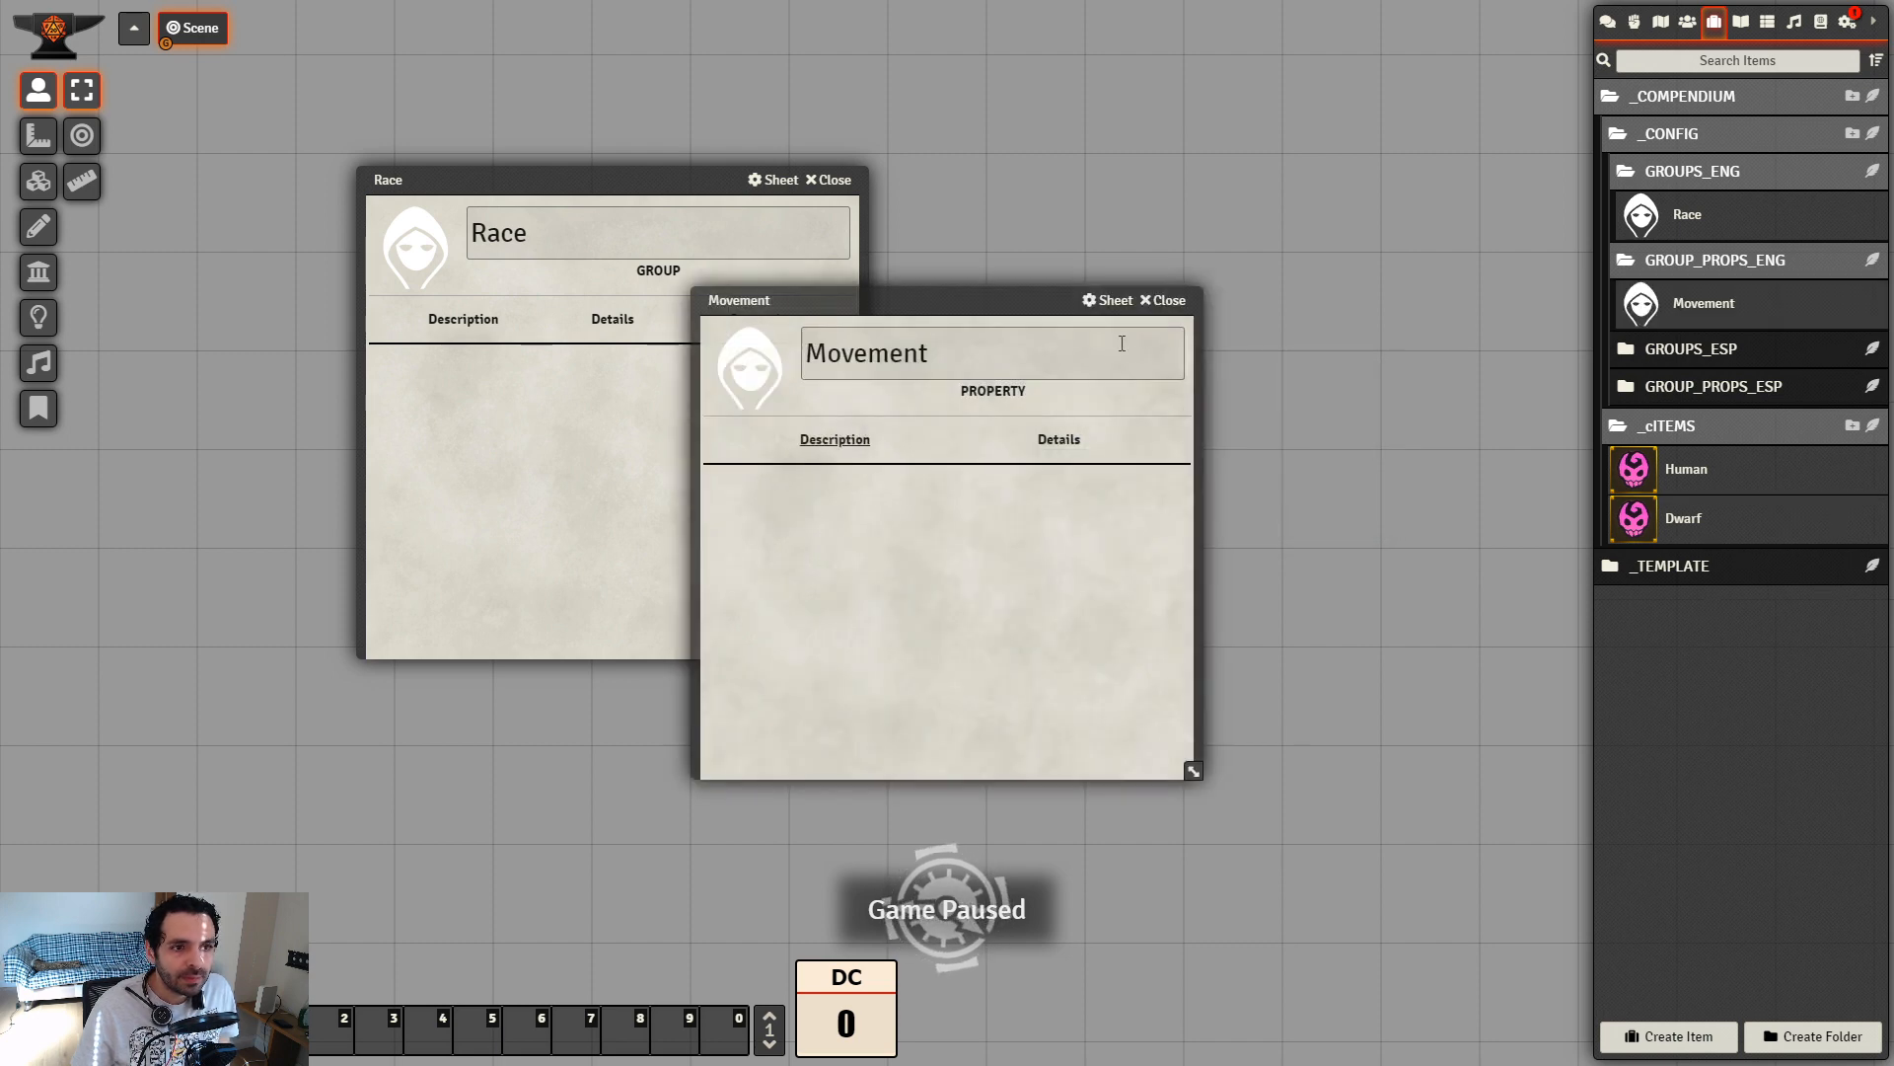
Set the Movement property's key to movement, its data type to simplenumeric, and its tag to Movement
drag(1065, 300, 1266, 256)
click(1326, 395)
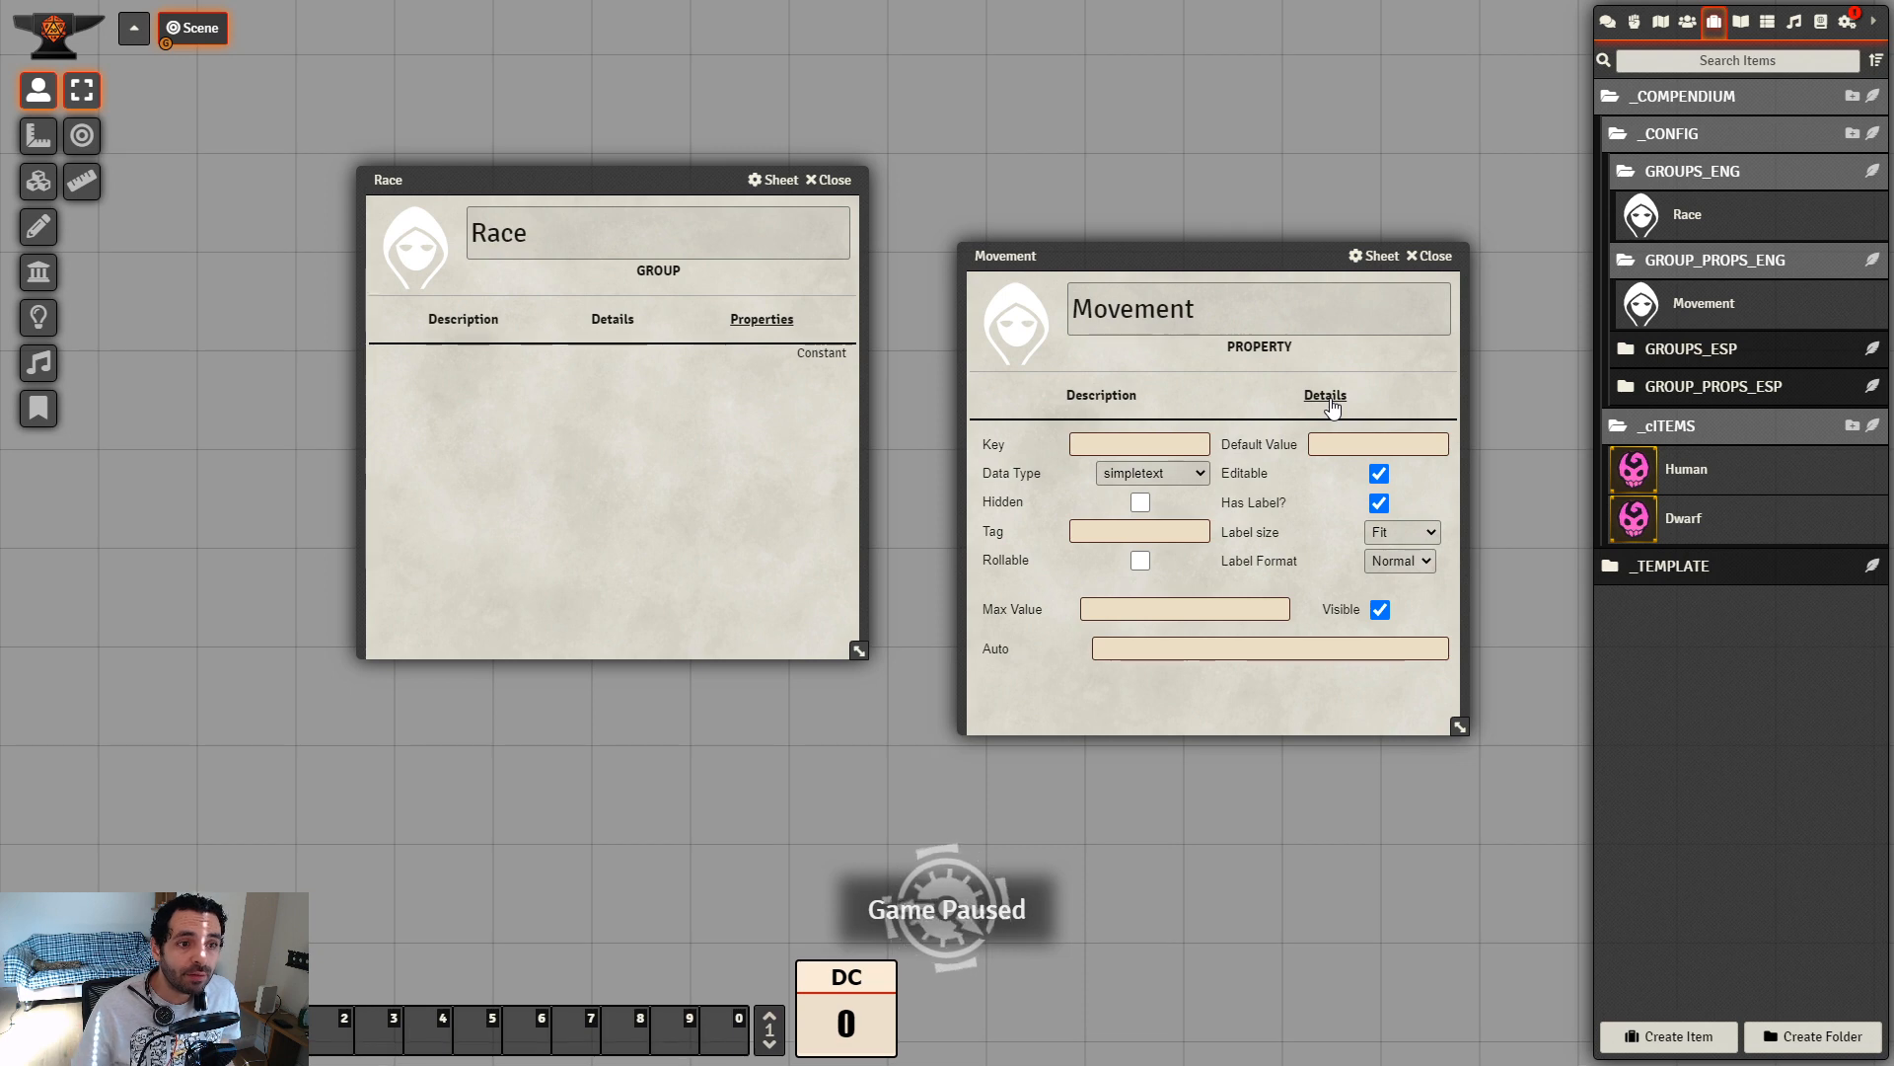
click(1144, 446)
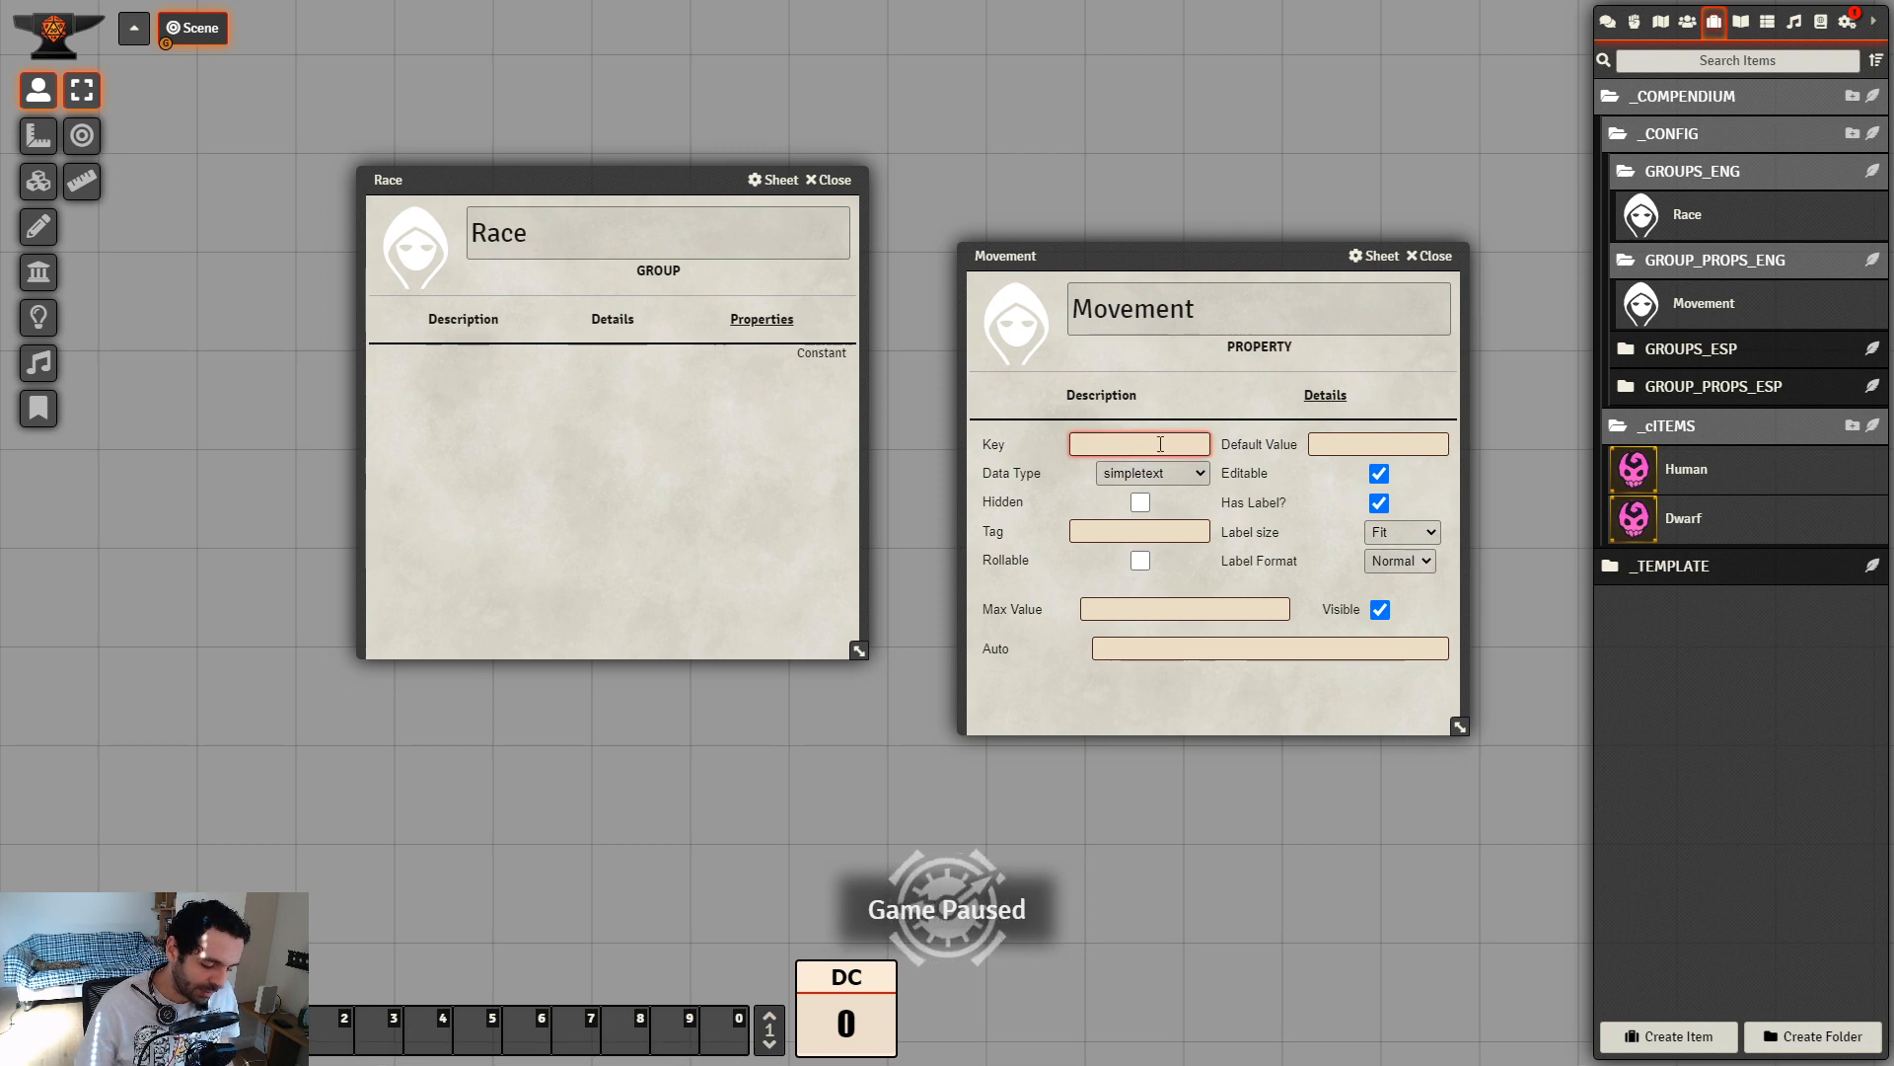
text(movement)
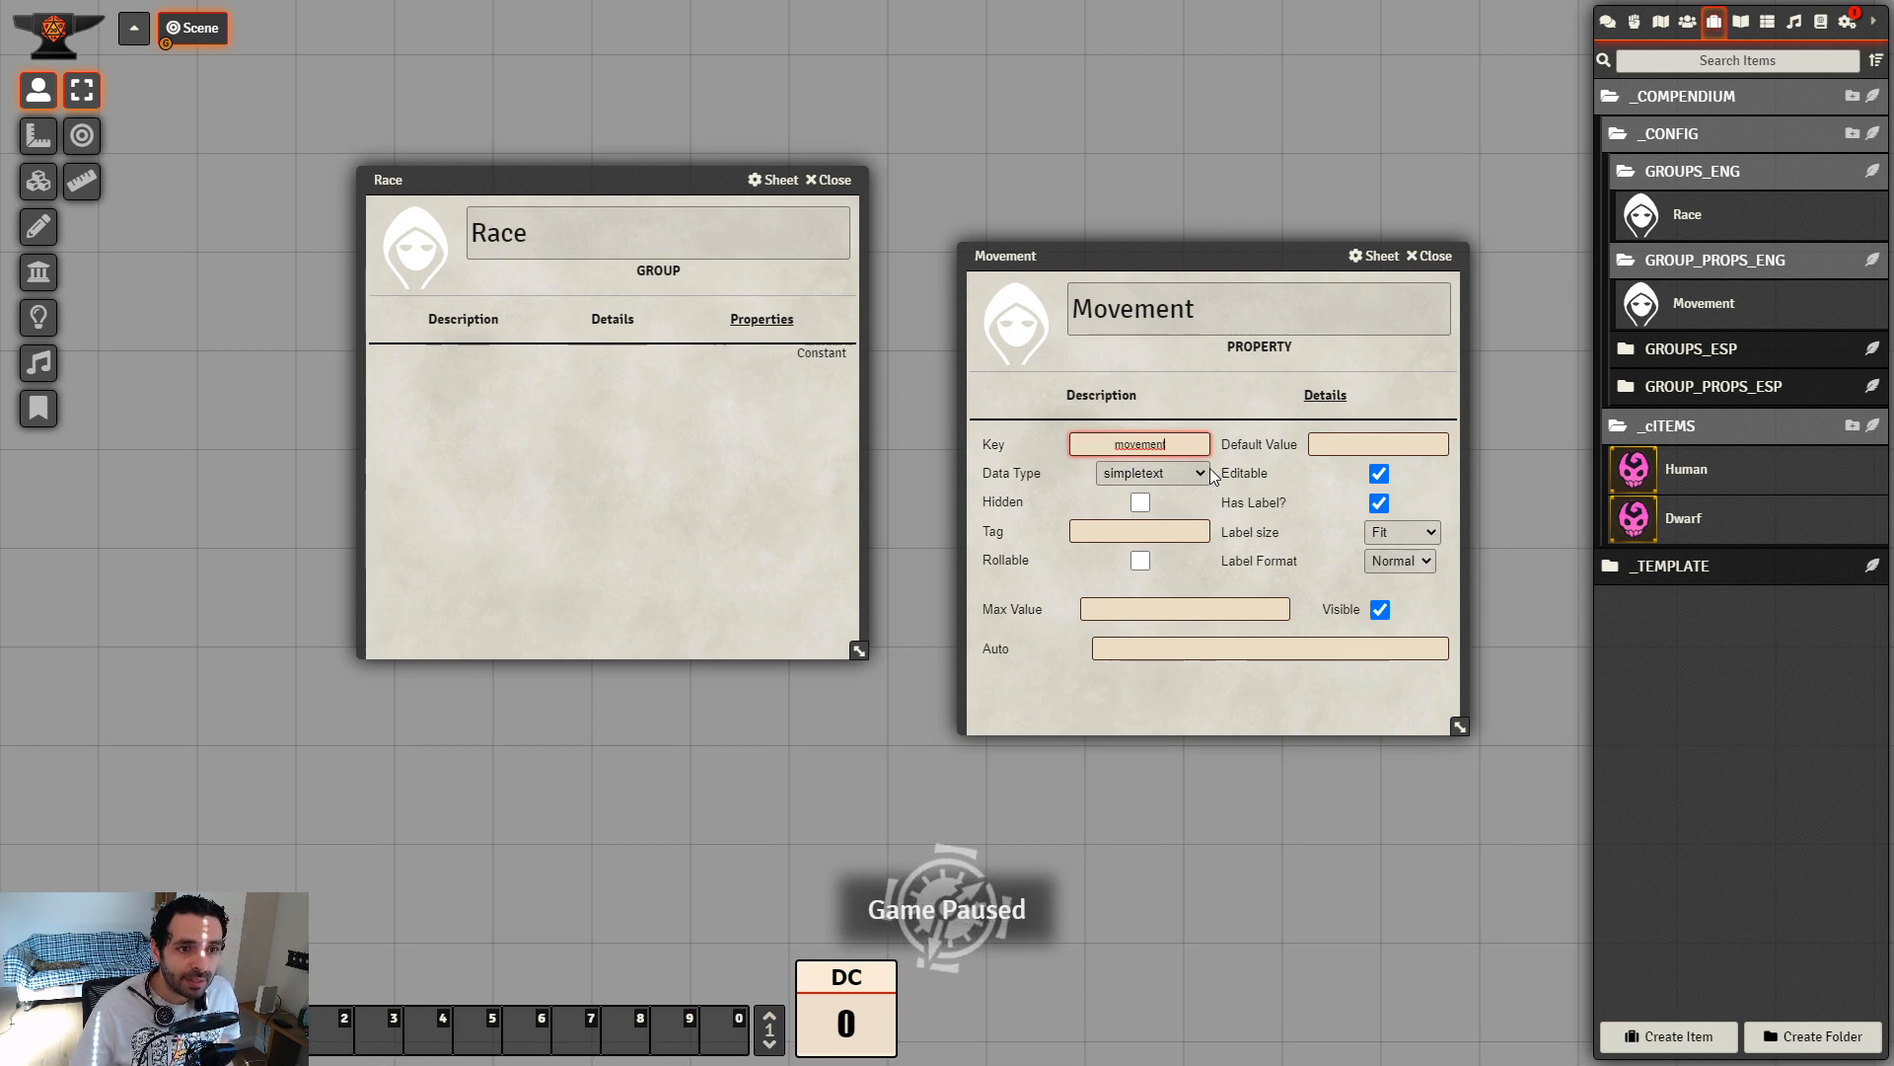
click(1199, 474)
click(1164, 506)
click(1167, 532)
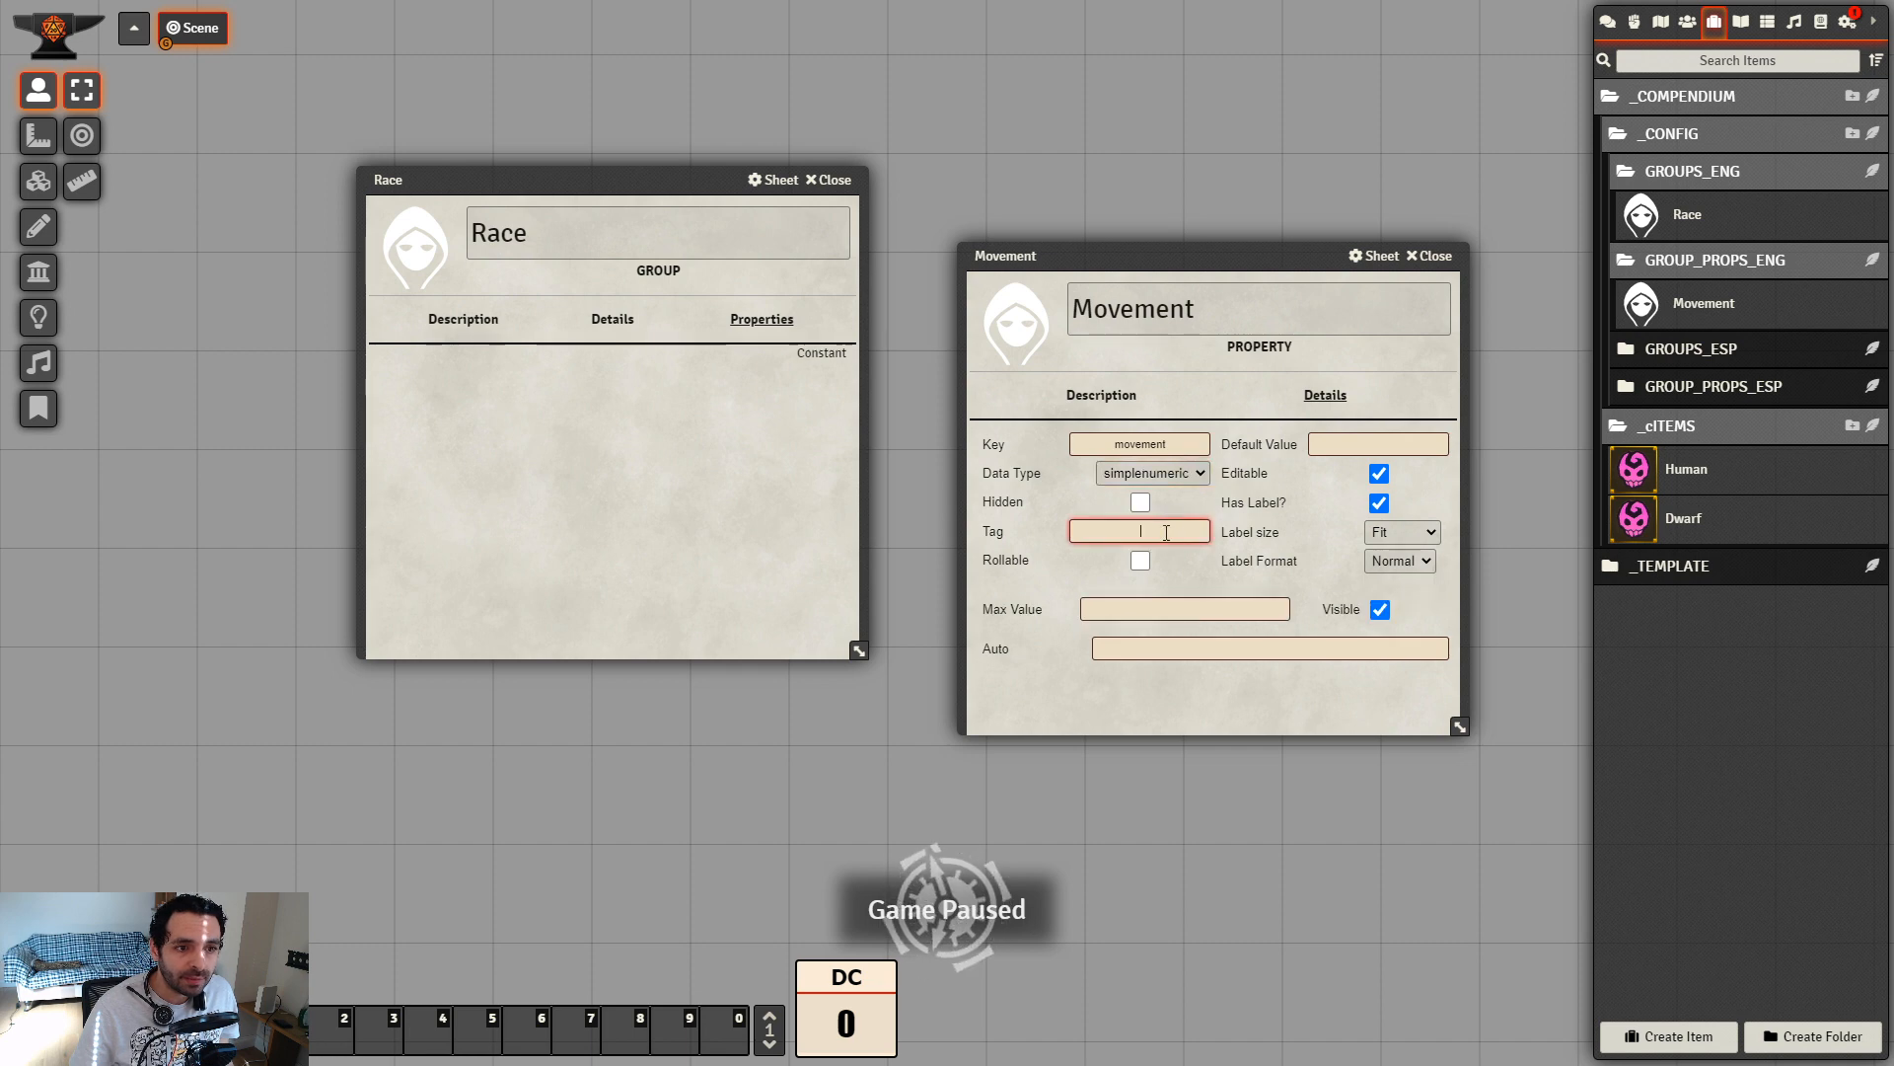
text(Movement)
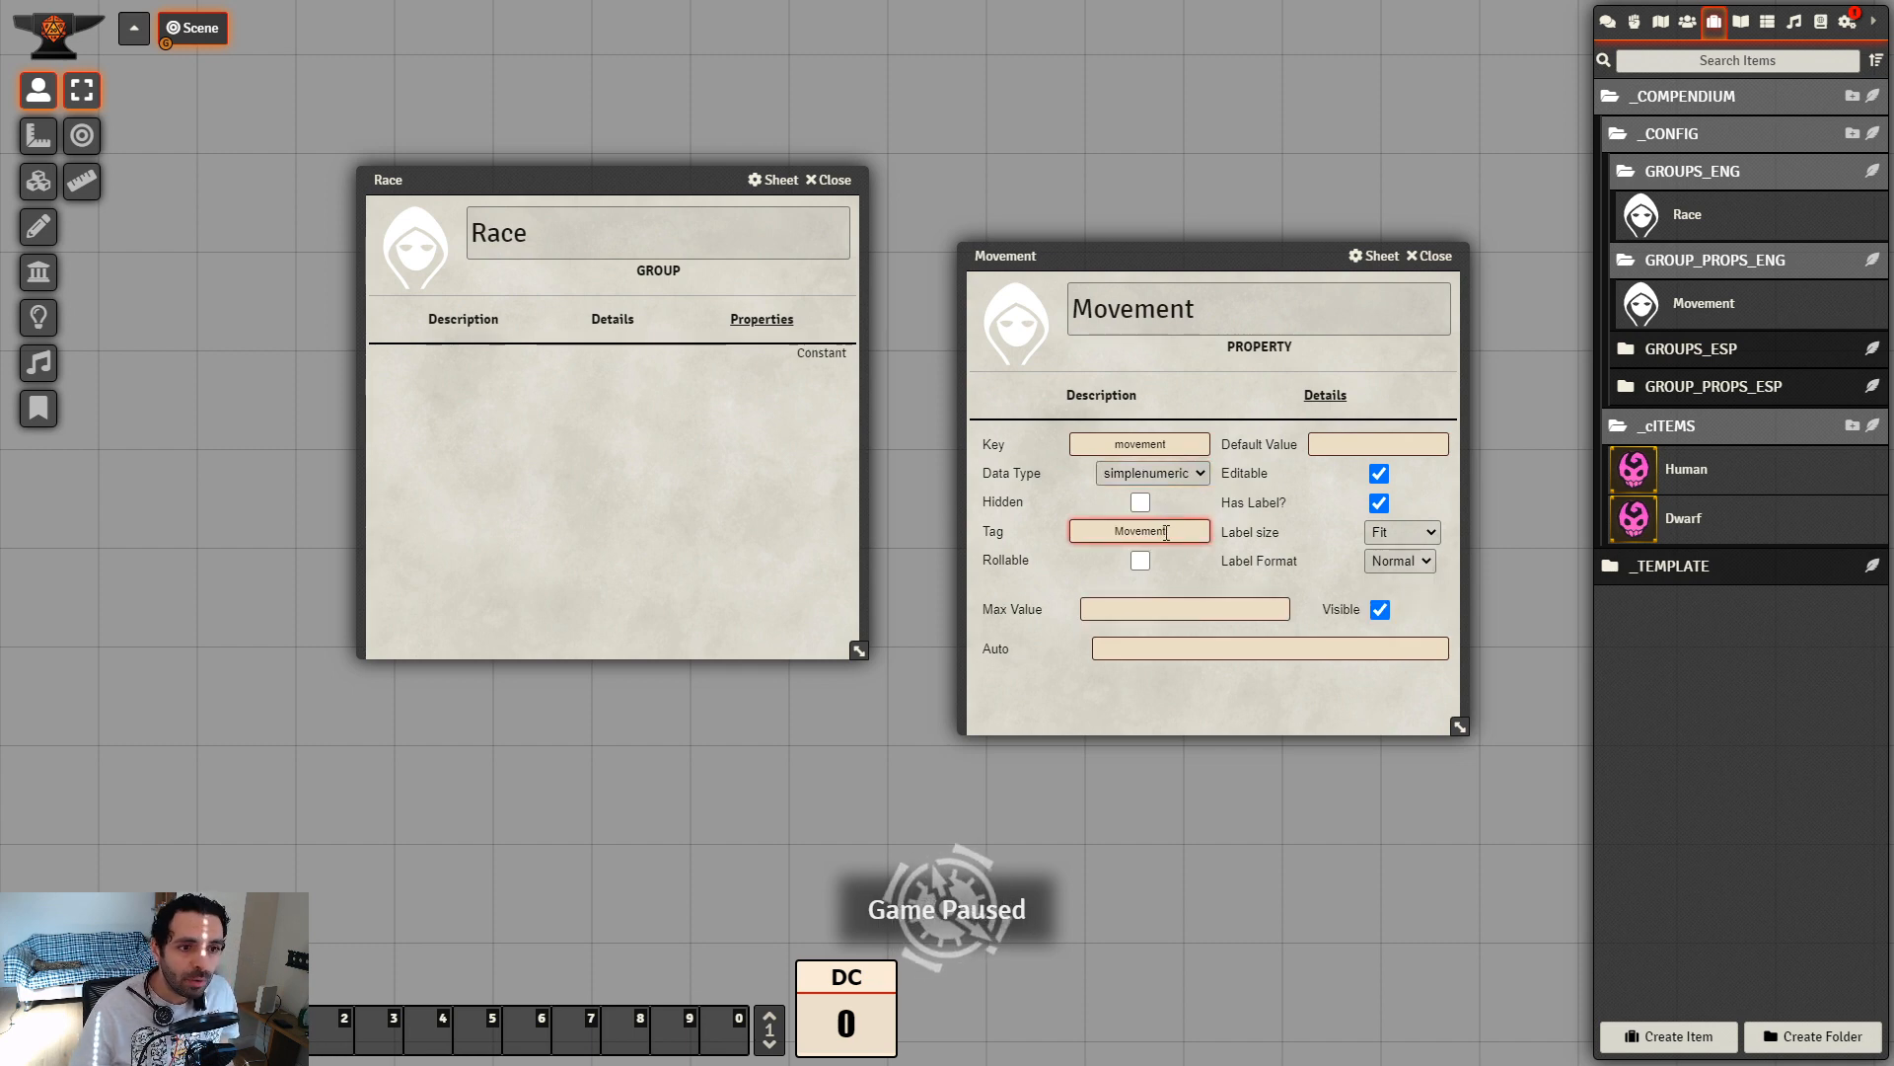
click(1278, 696)
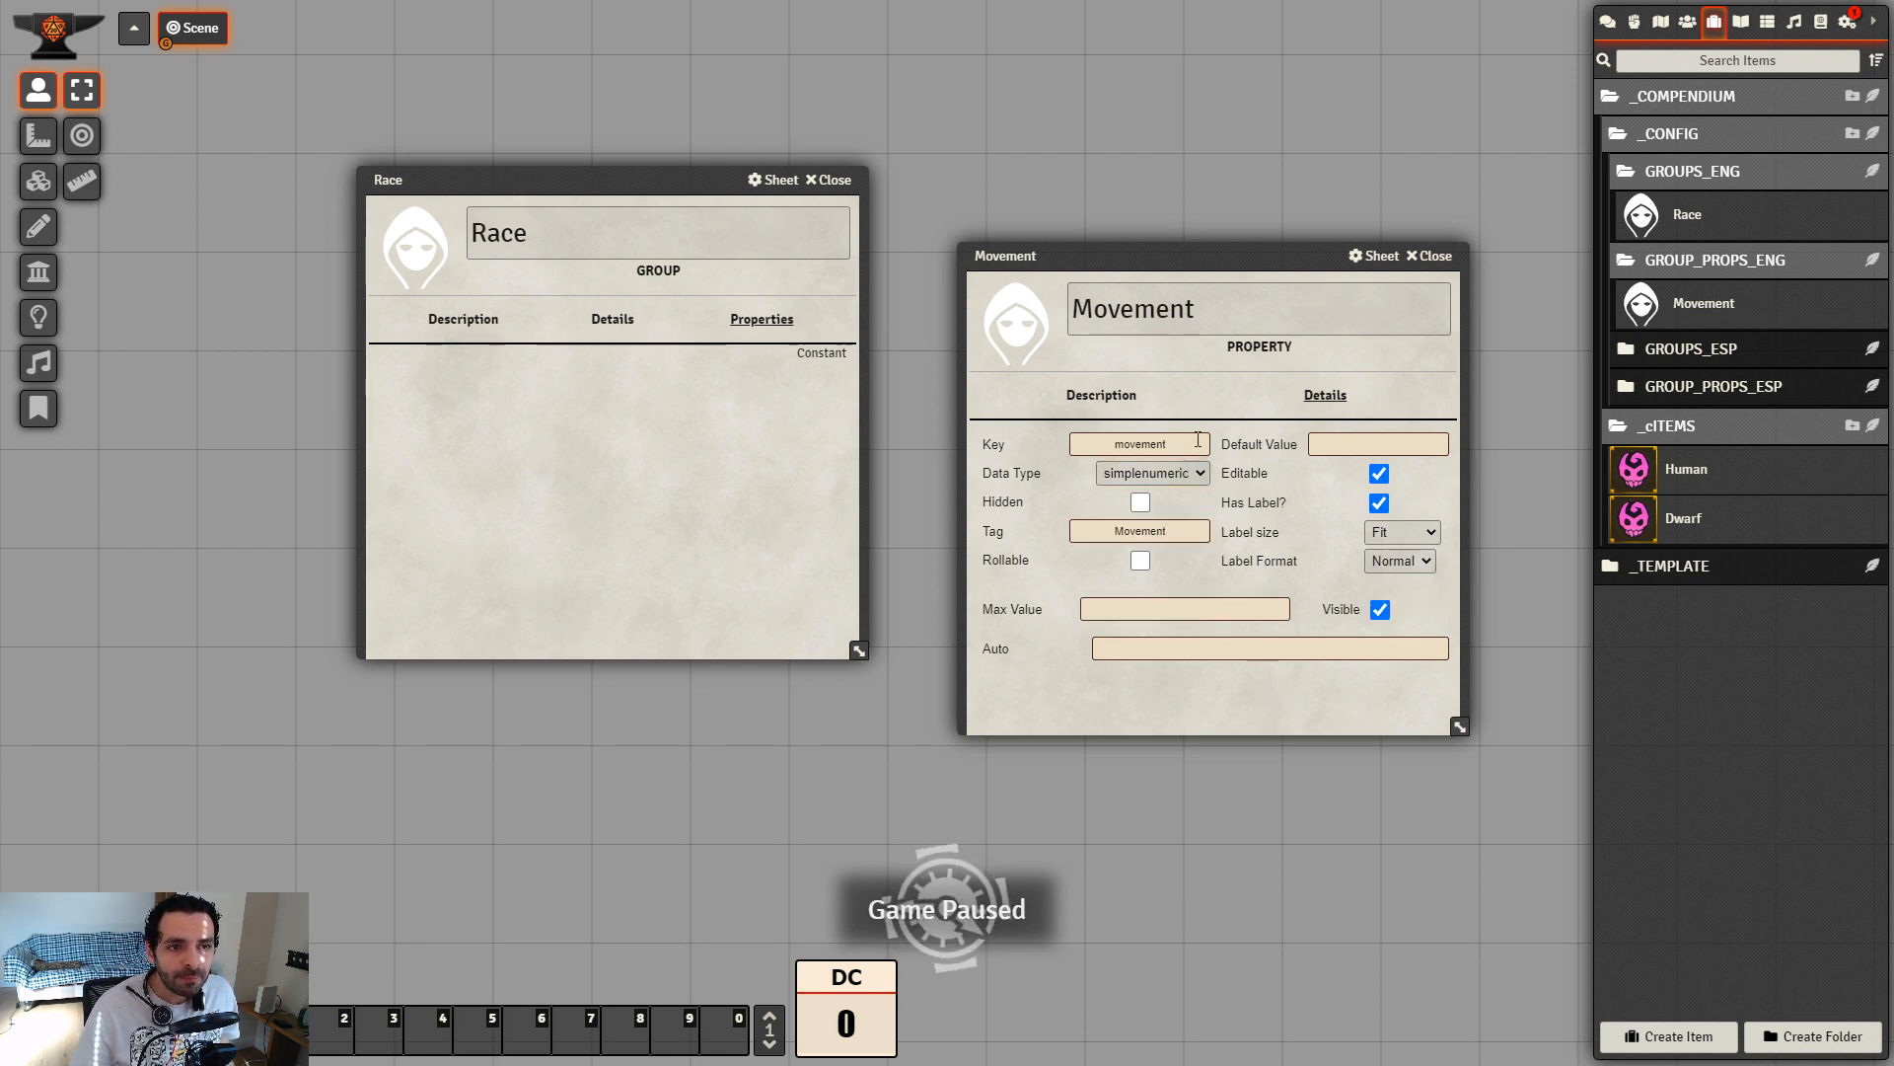
Set the Movement property's default value to 30 and close its sheet
click(1398, 444)
text(3)
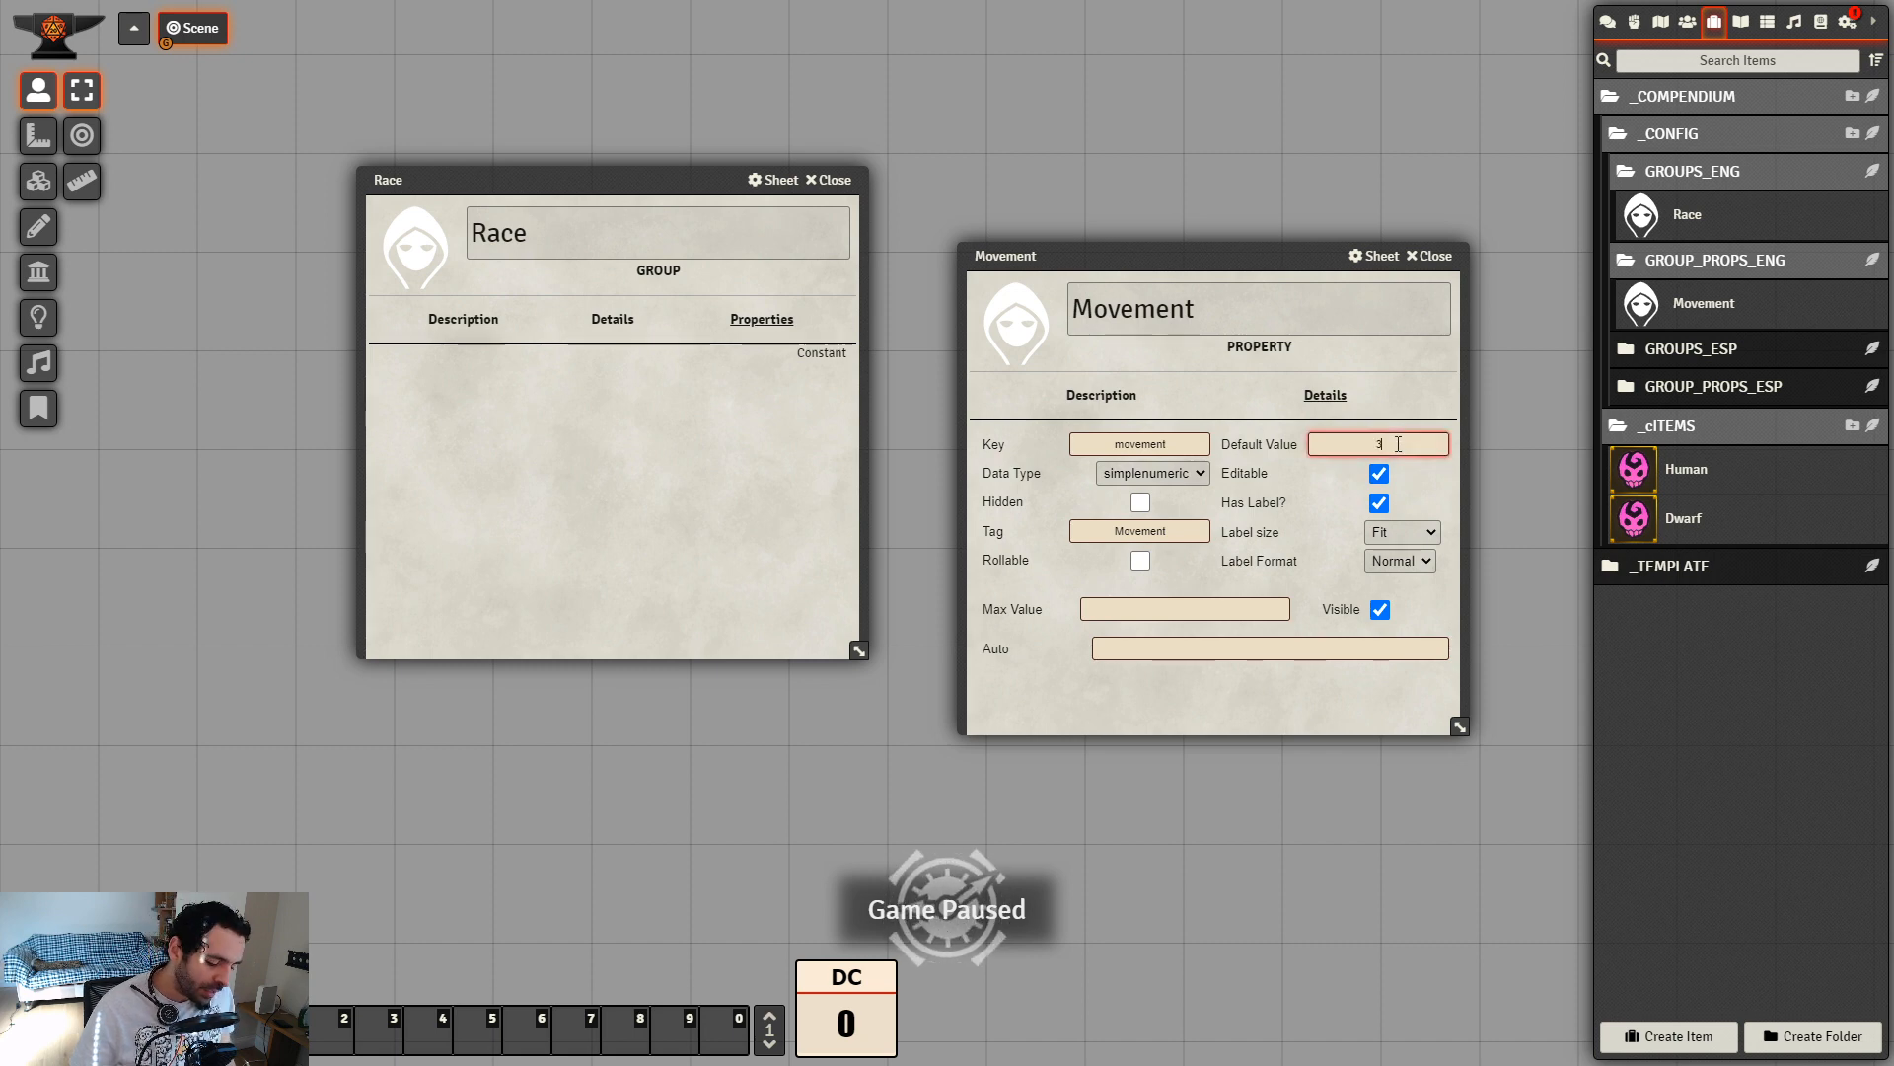
text(0)
click(1352, 703)
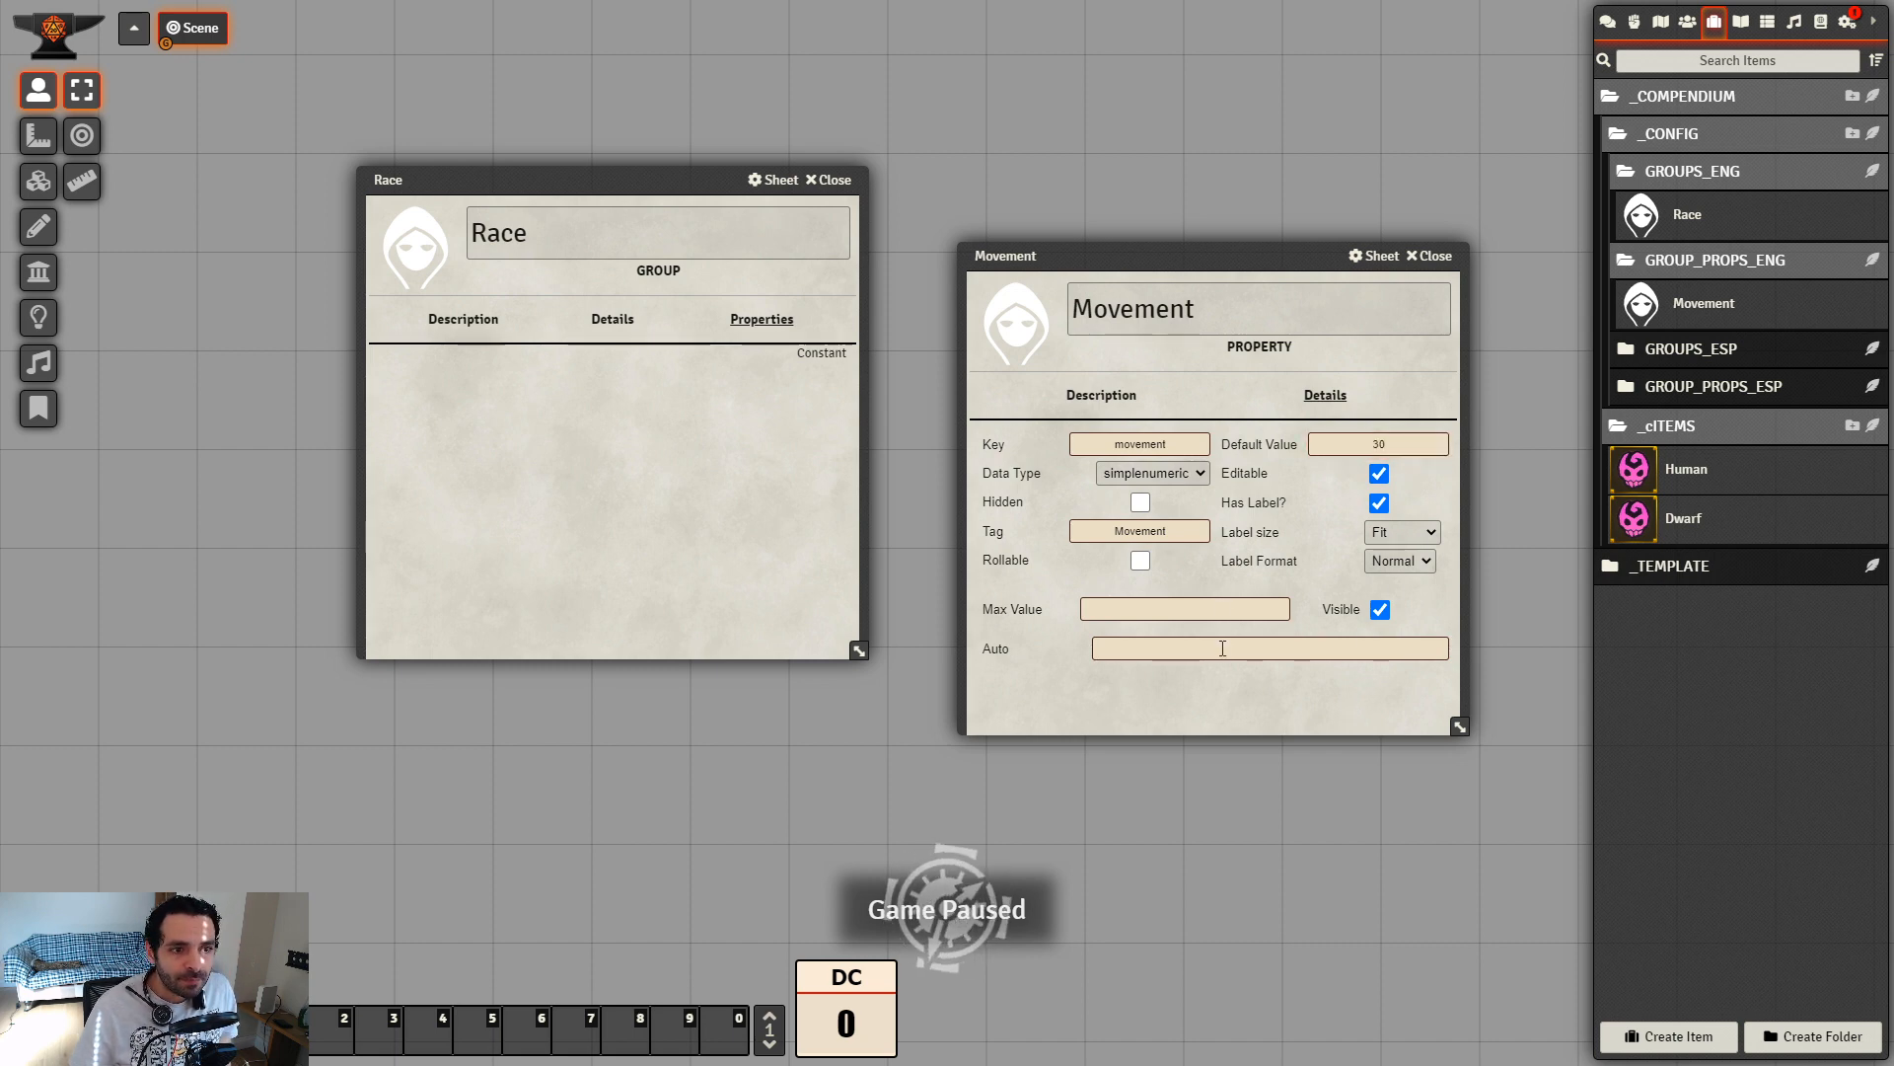
click(1431, 256)
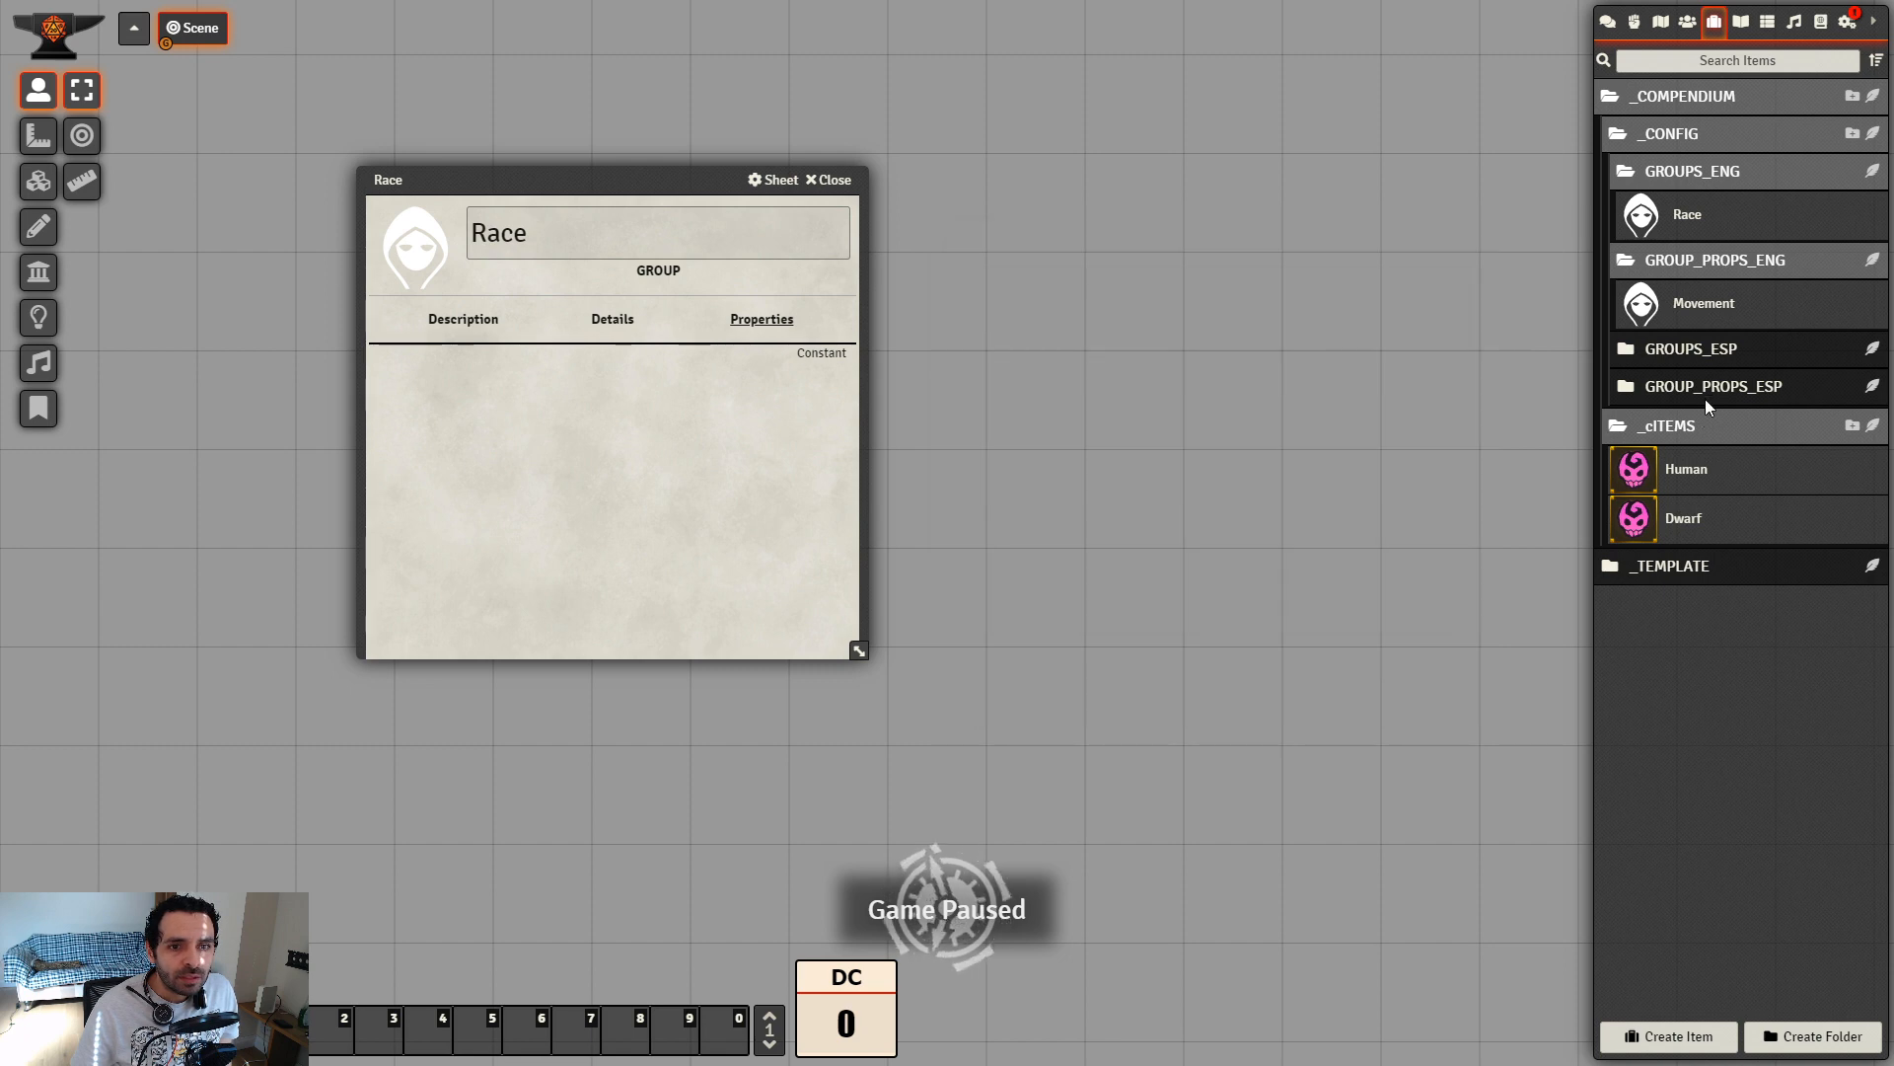
Add the Movement property to the Race group's properties and move the group sheet aside
drag(1699, 361, 541, 431)
drag(604, 183, 985, 180)
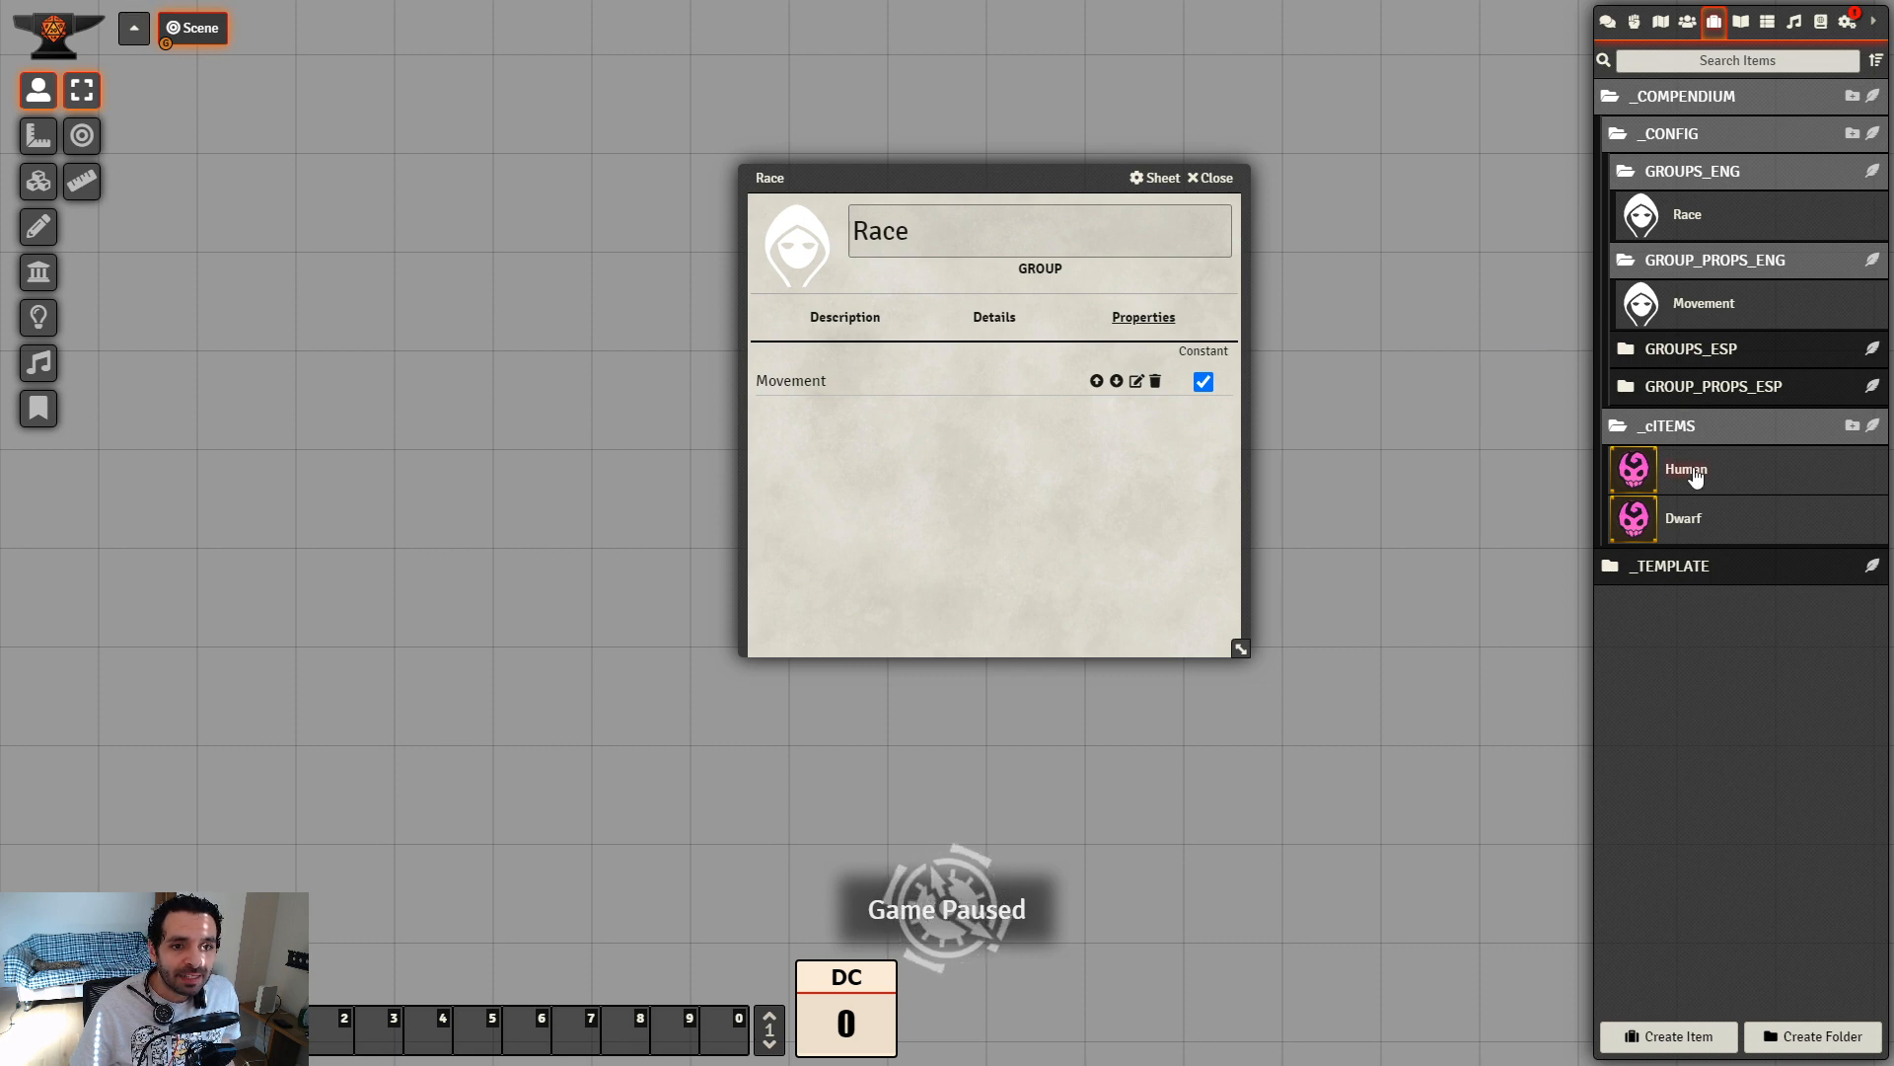
drag(964, 173, 370, 183)
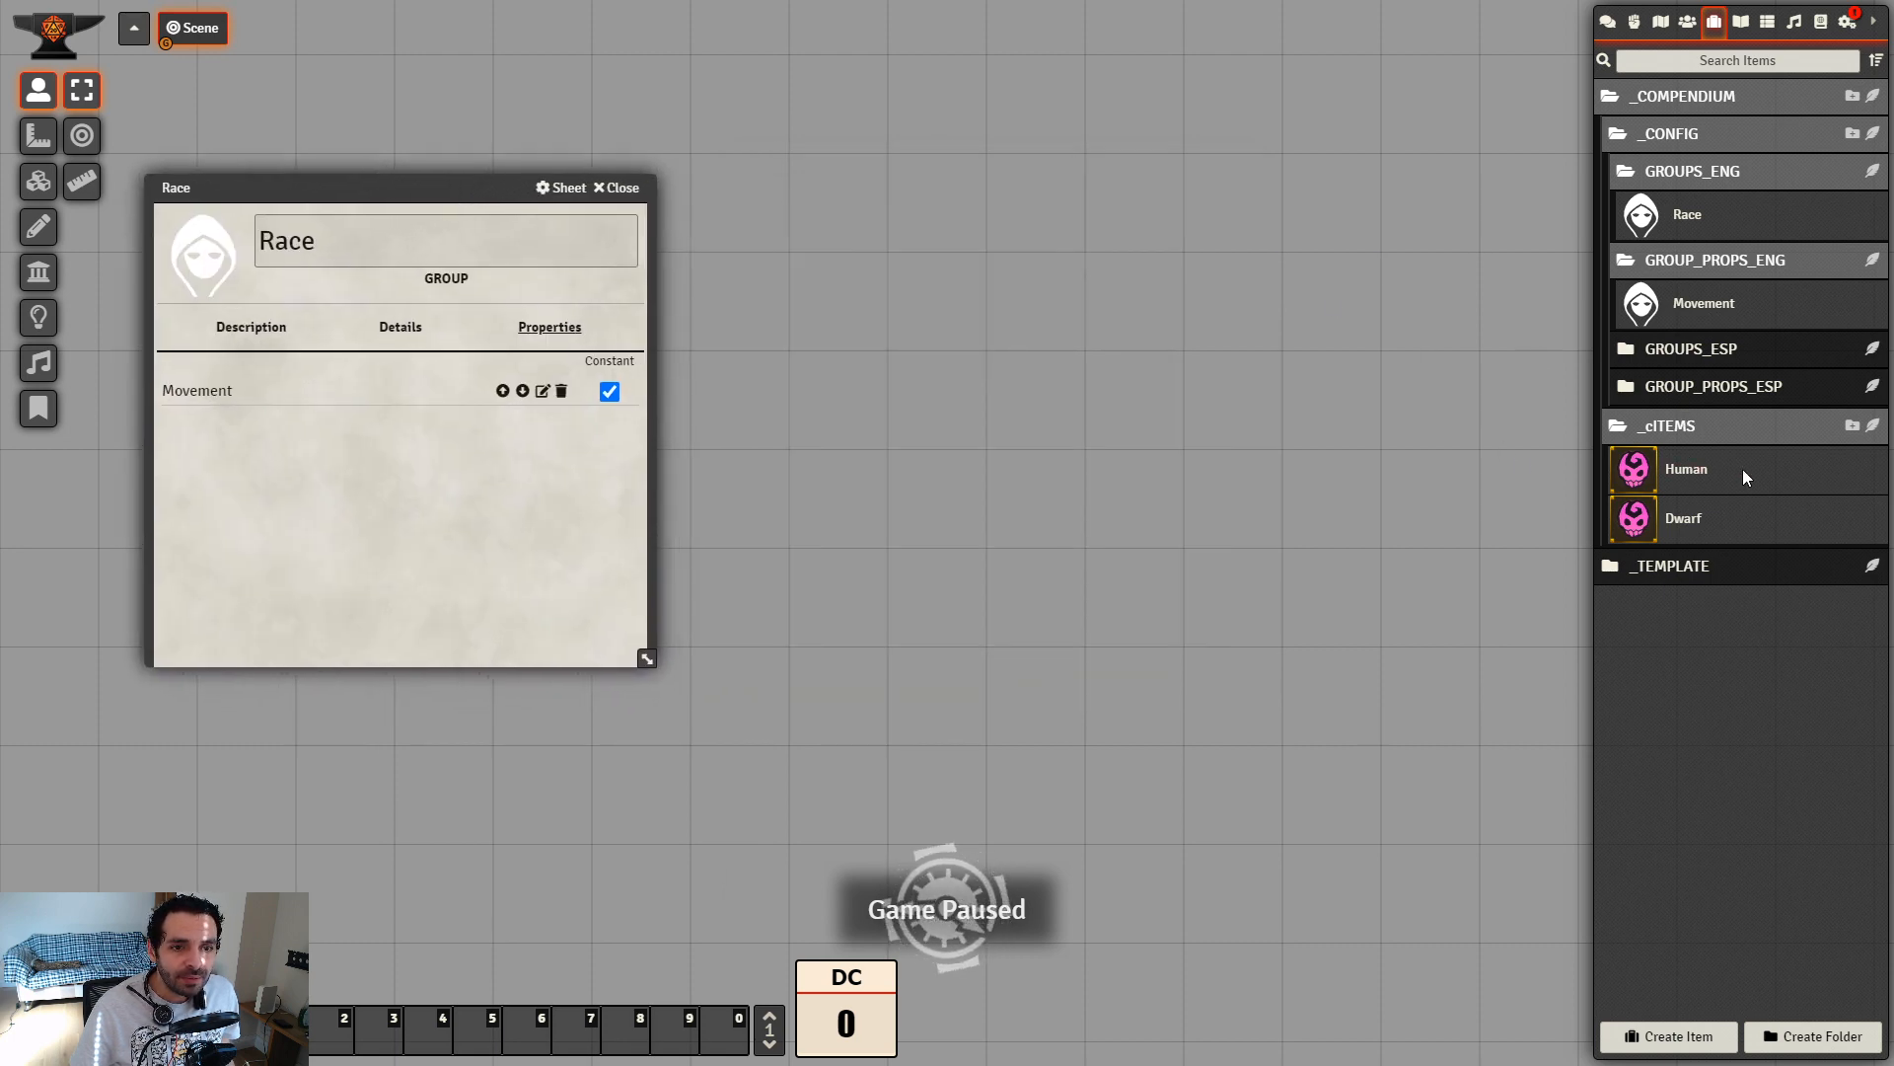
Open the Human cItem, inspect its attributes, and reposition its sheet to make room for another
click(1700, 478)
drag(844, 220, 1163, 197)
click(1044, 341)
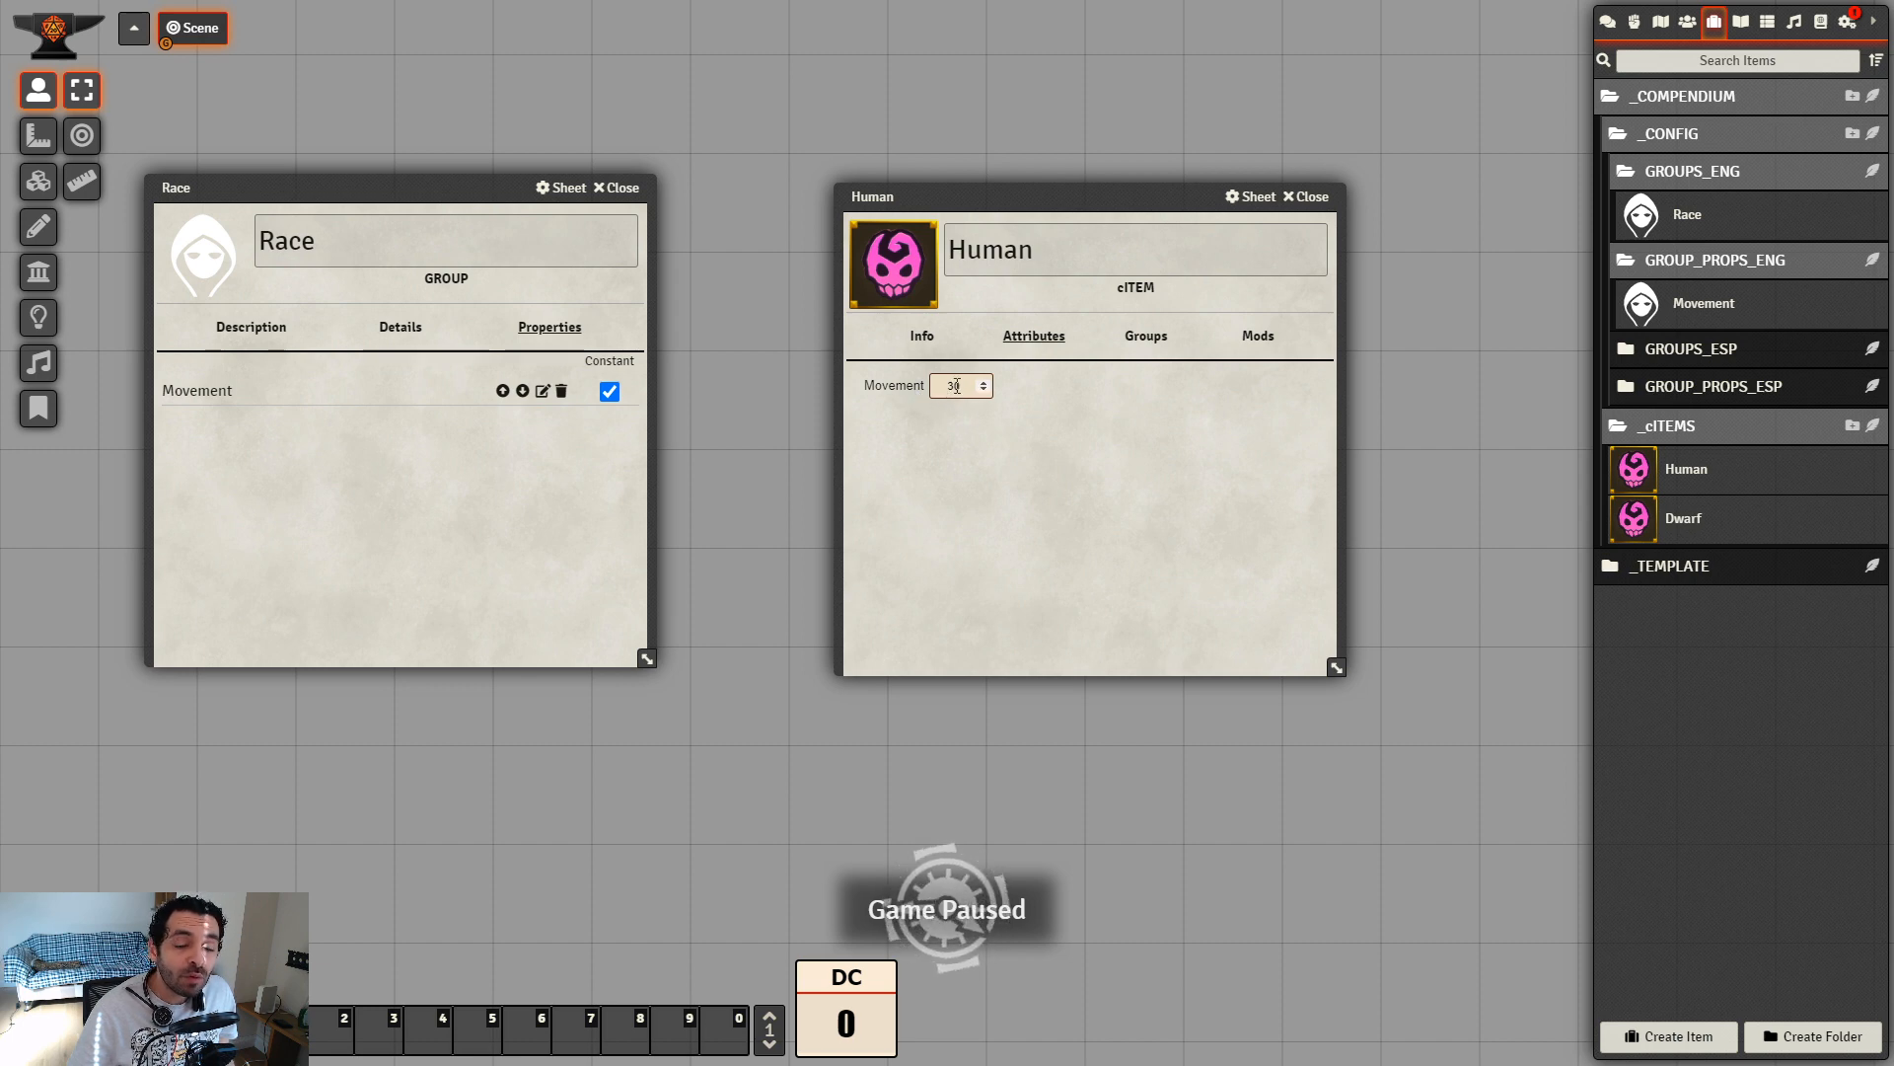
drag(1105, 193, 1016, 60)
Open the Dwarf cItem beside the Human sheet and set its Movement attribute to 25
click(1699, 521)
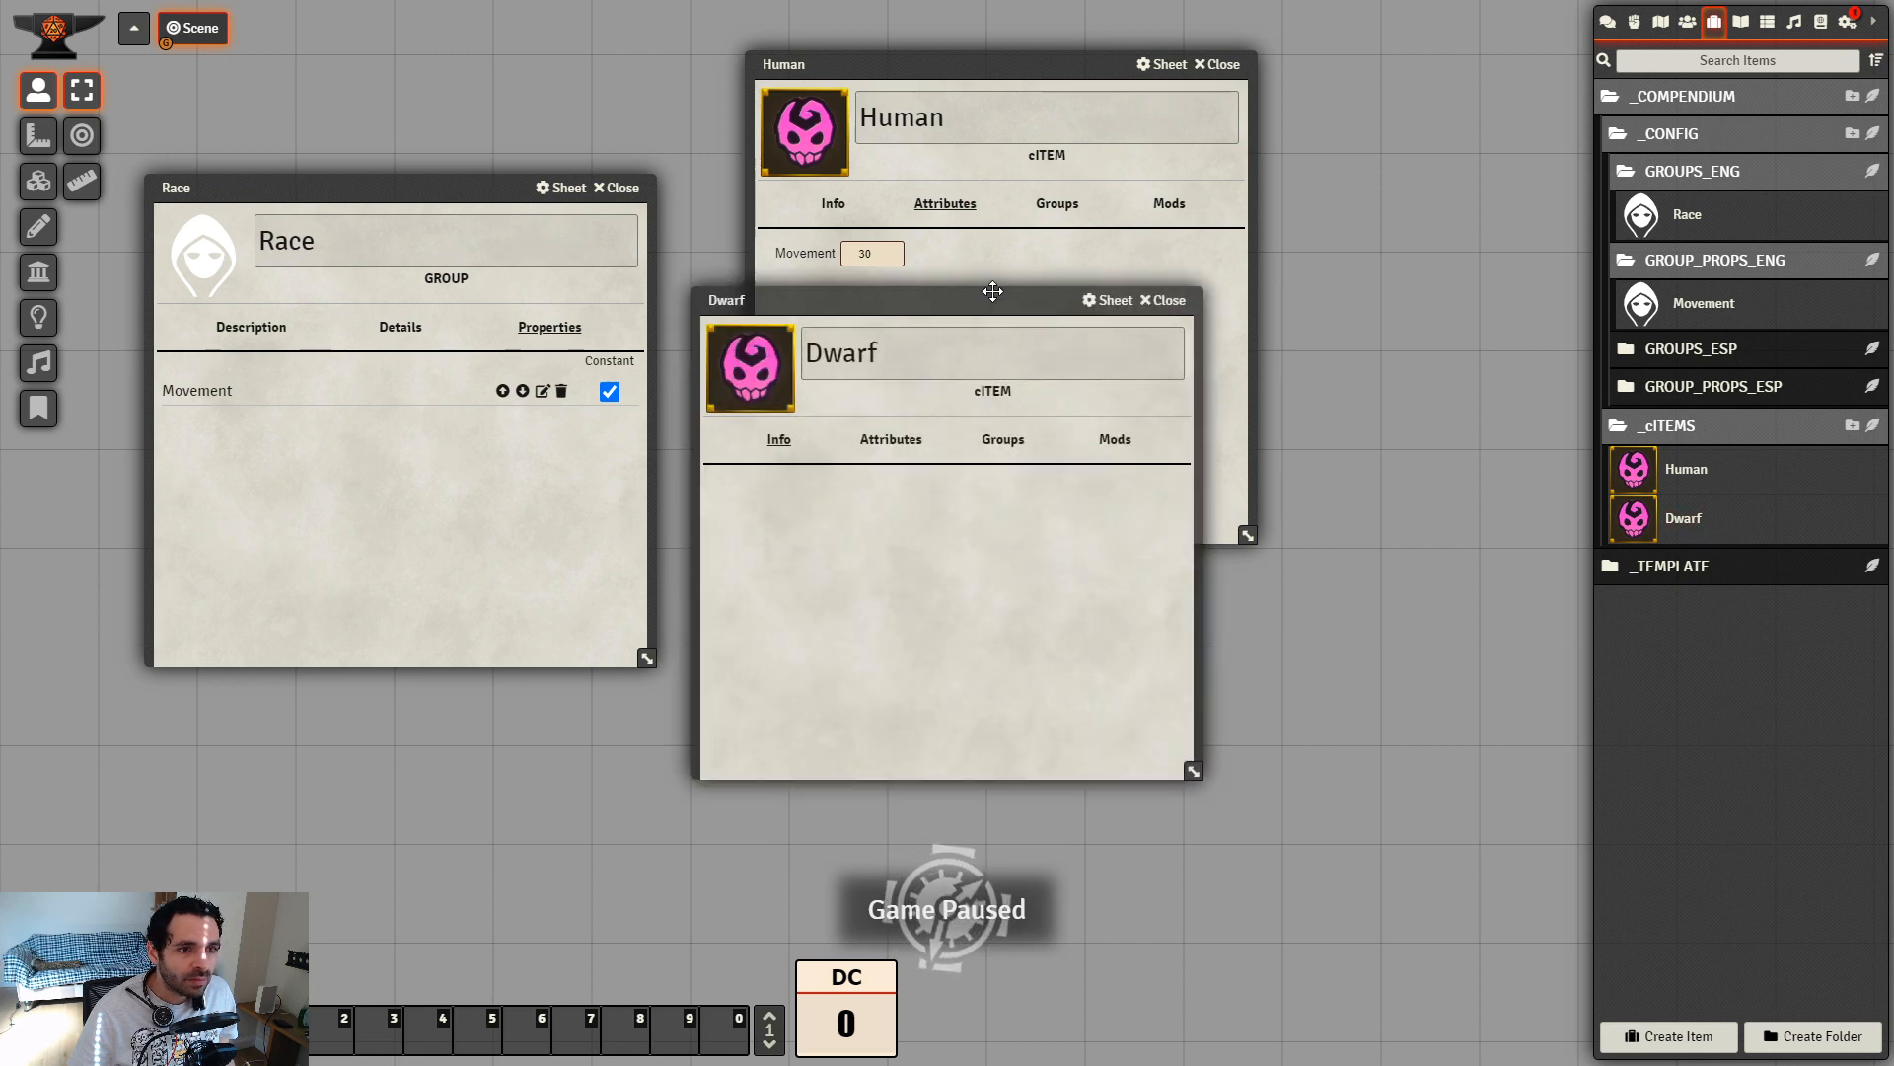
drag(991, 292, 1277, 365)
click(1171, 511)
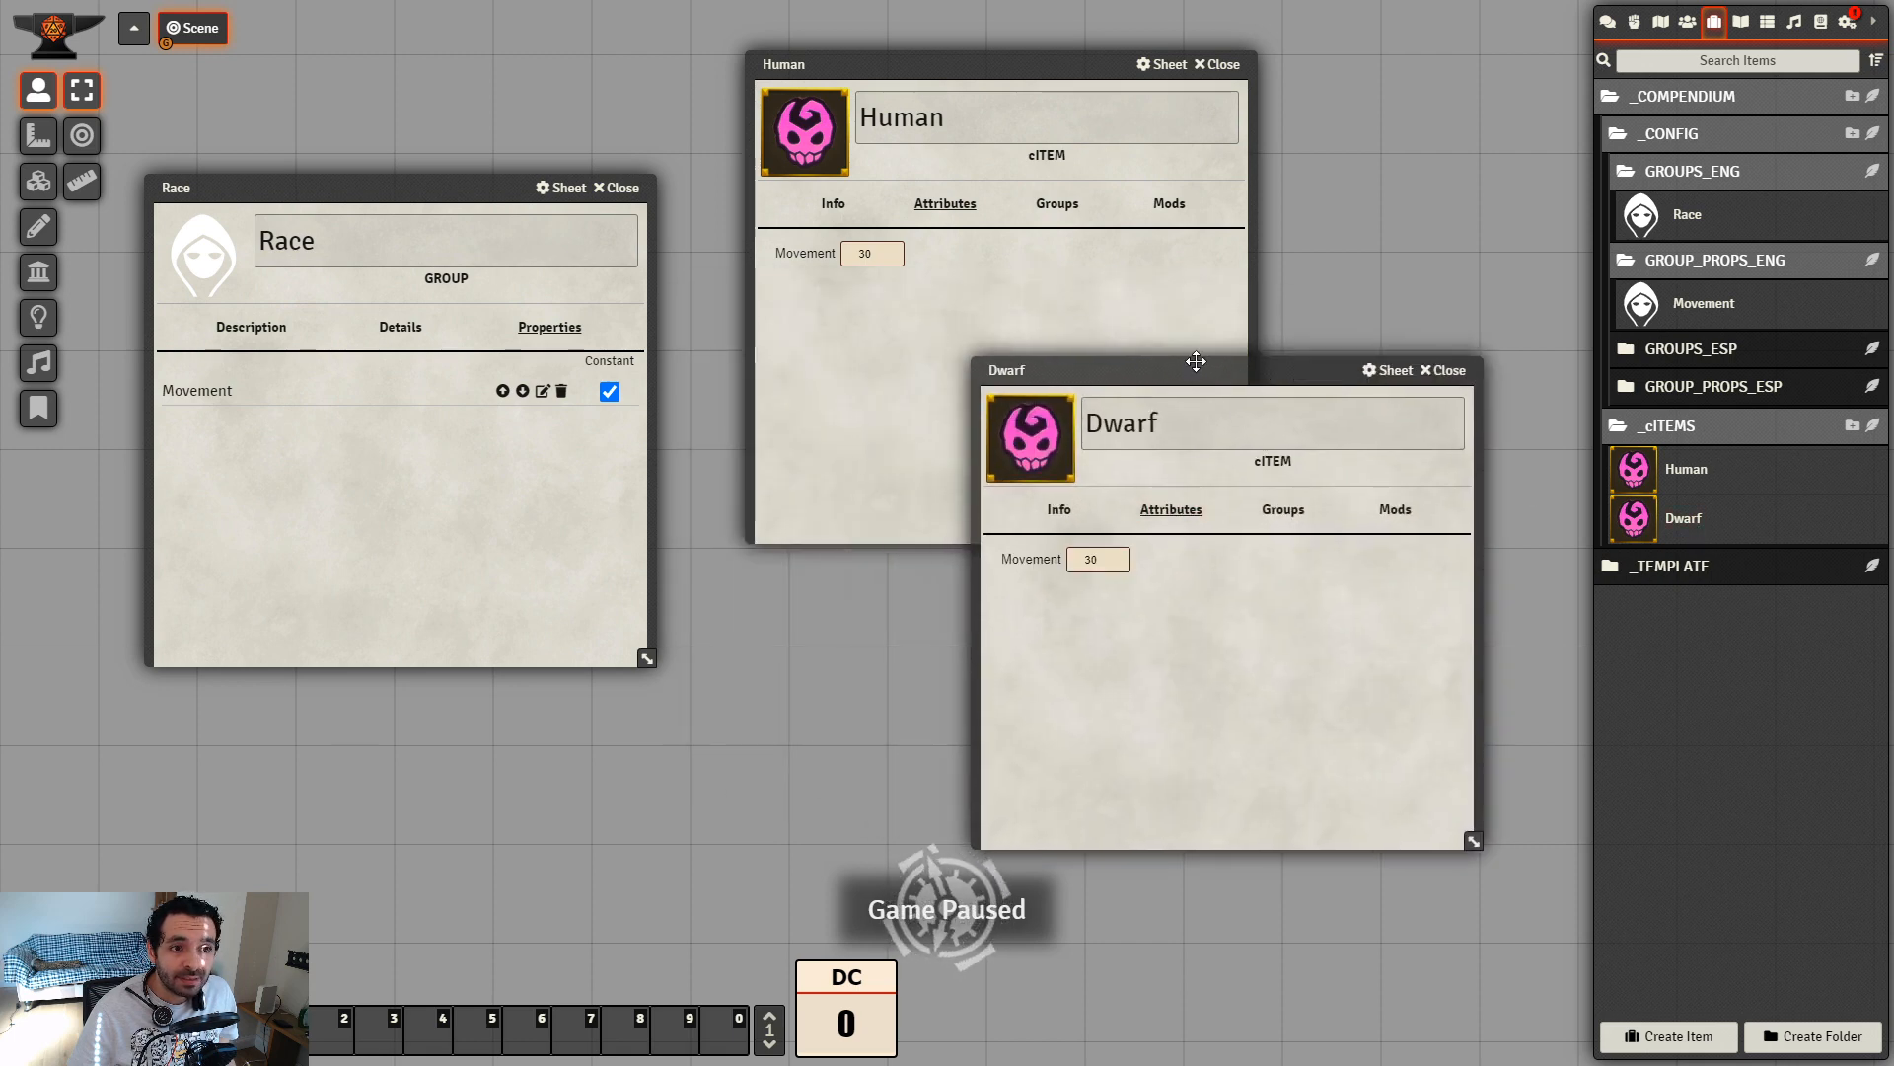
drag(1195, 365, 1216, 296)
double_click(1118, 493)
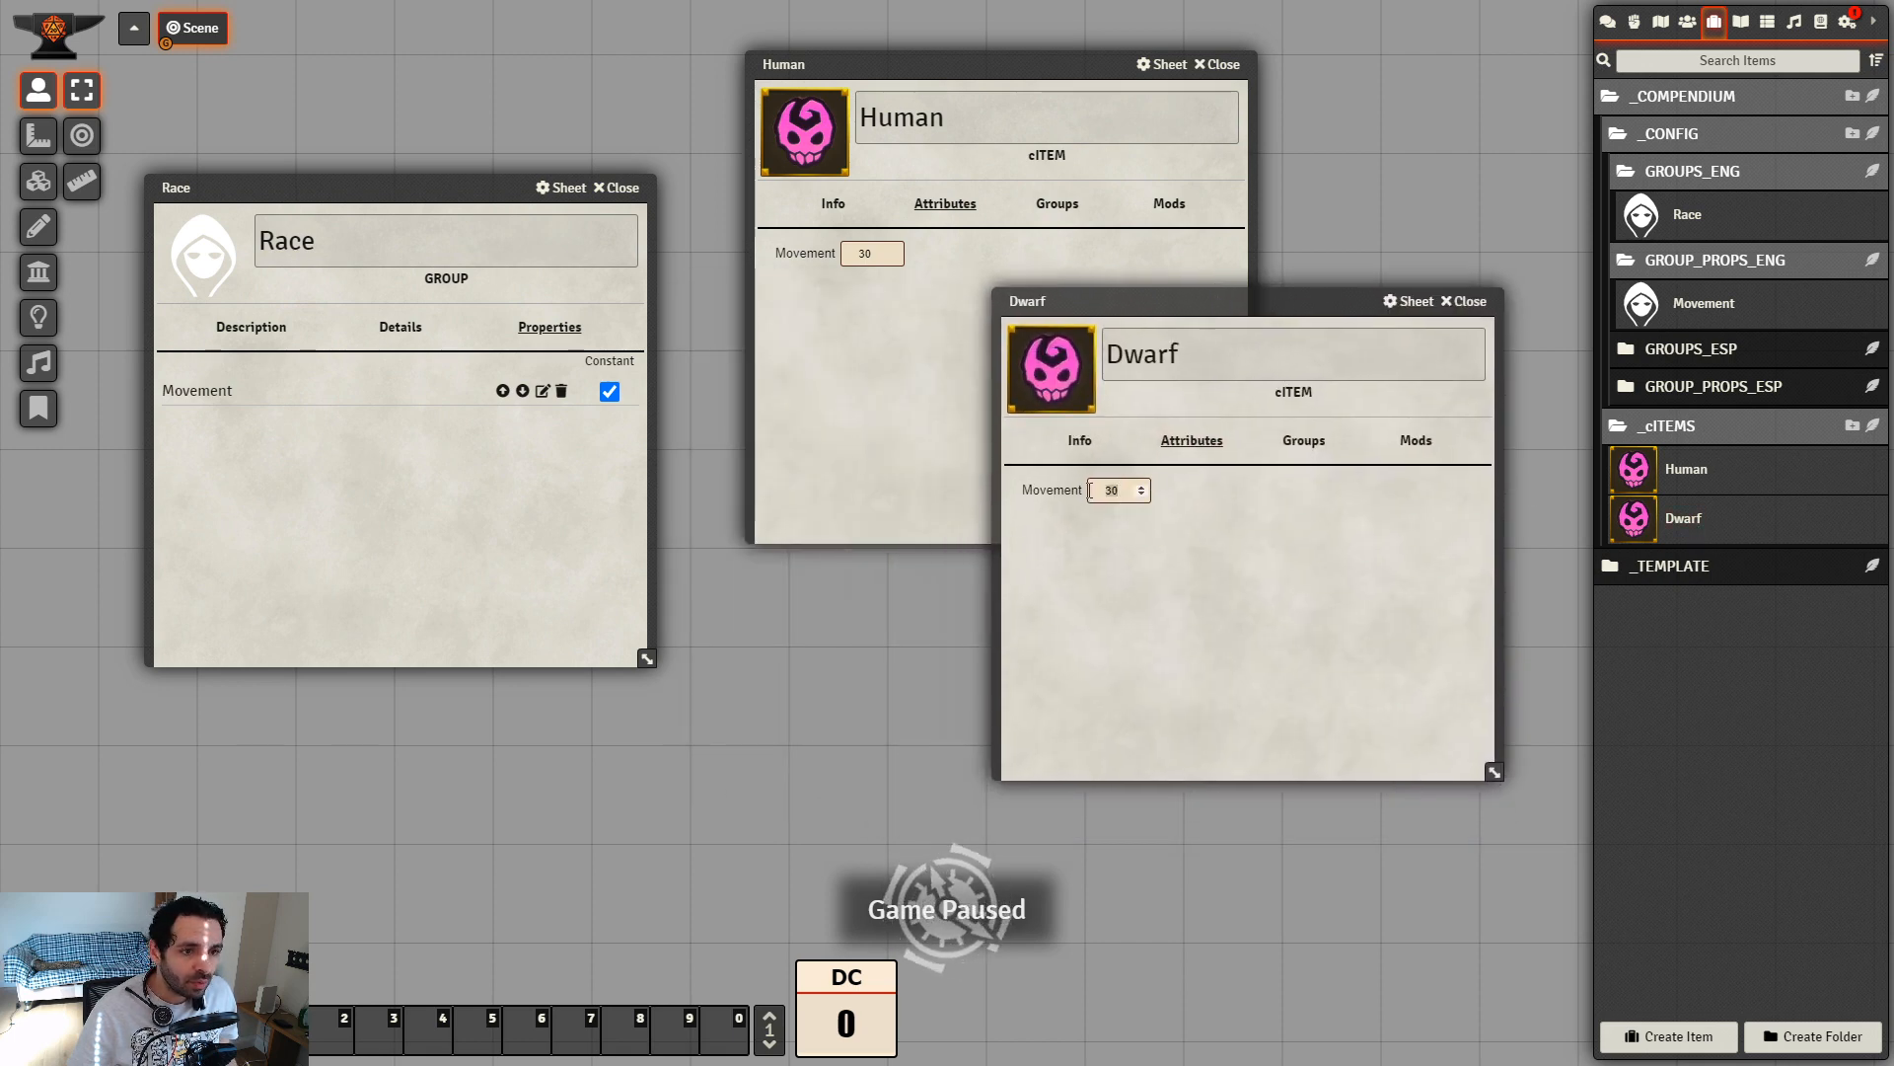
text(25)
click(1257, 608)
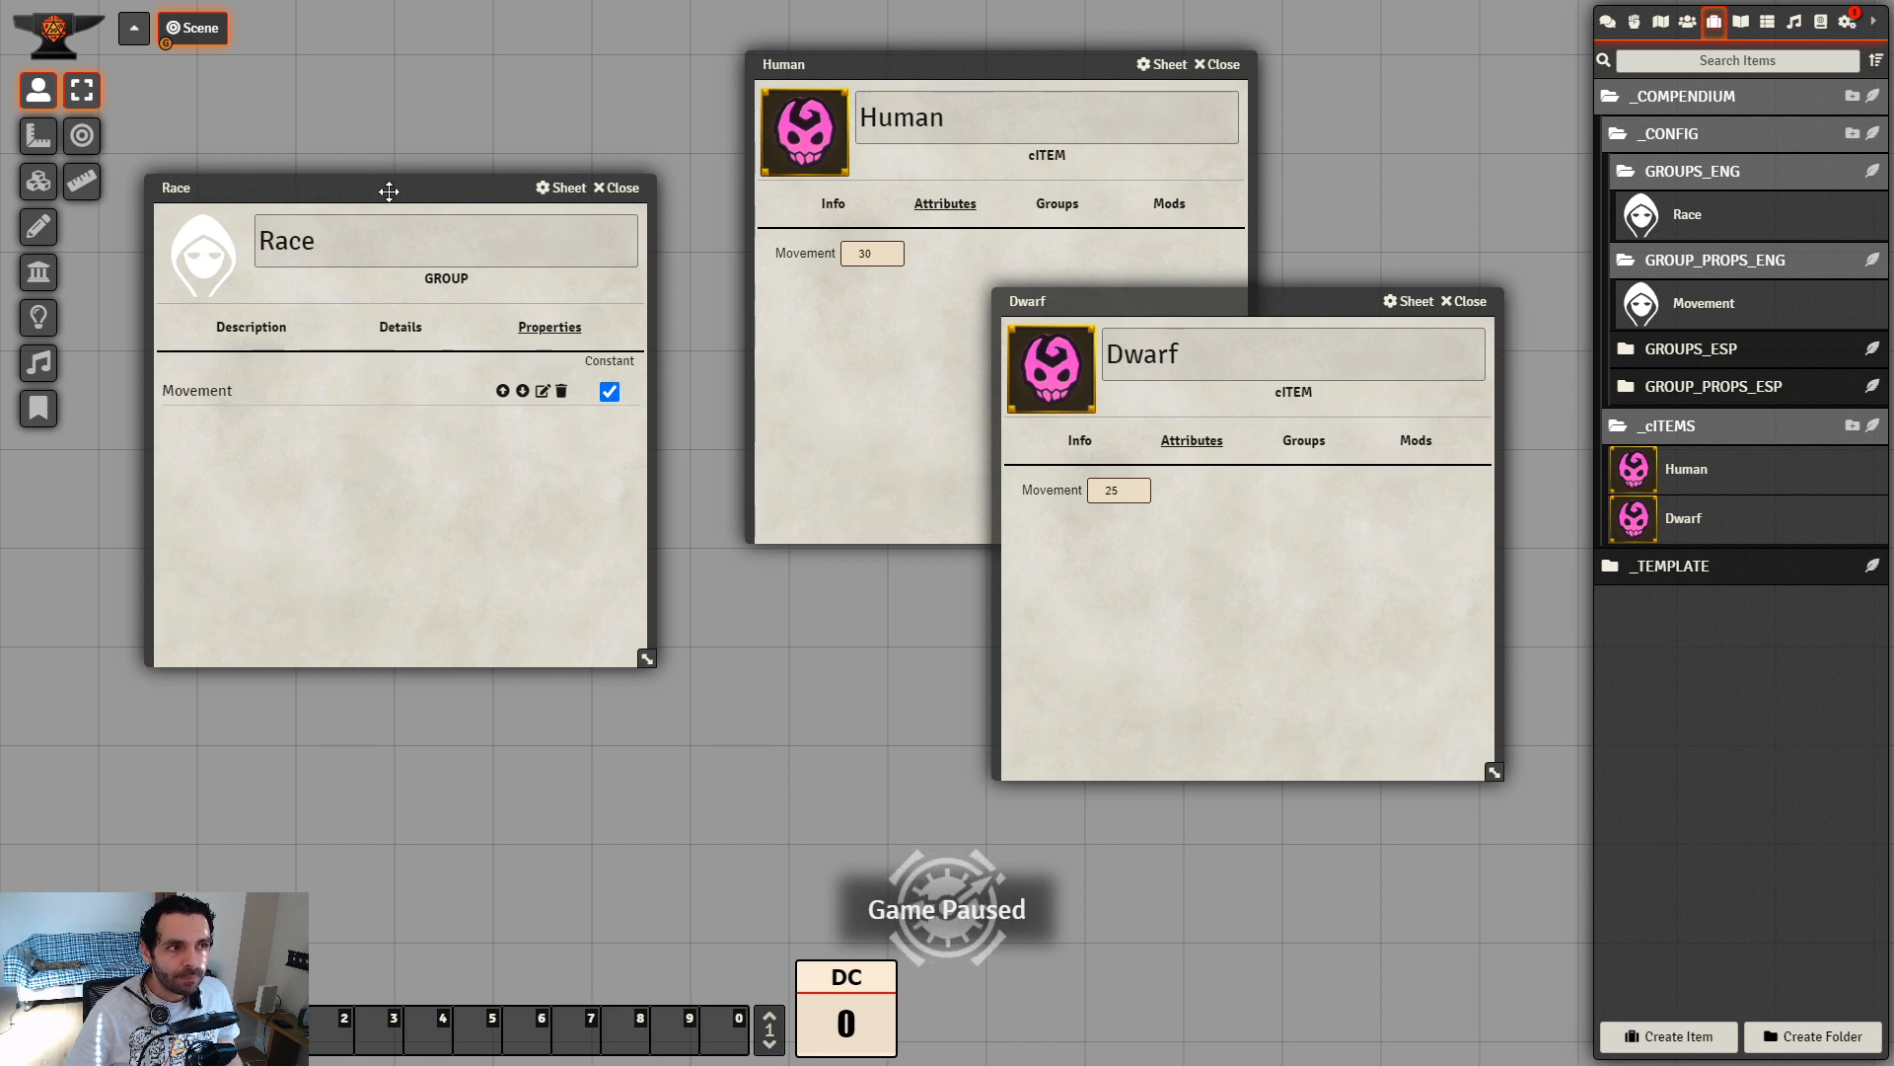
Turn the Movement property's Constant option off and back on in the Race group
drag(388, 191, 427, 226)
click(647, 426)
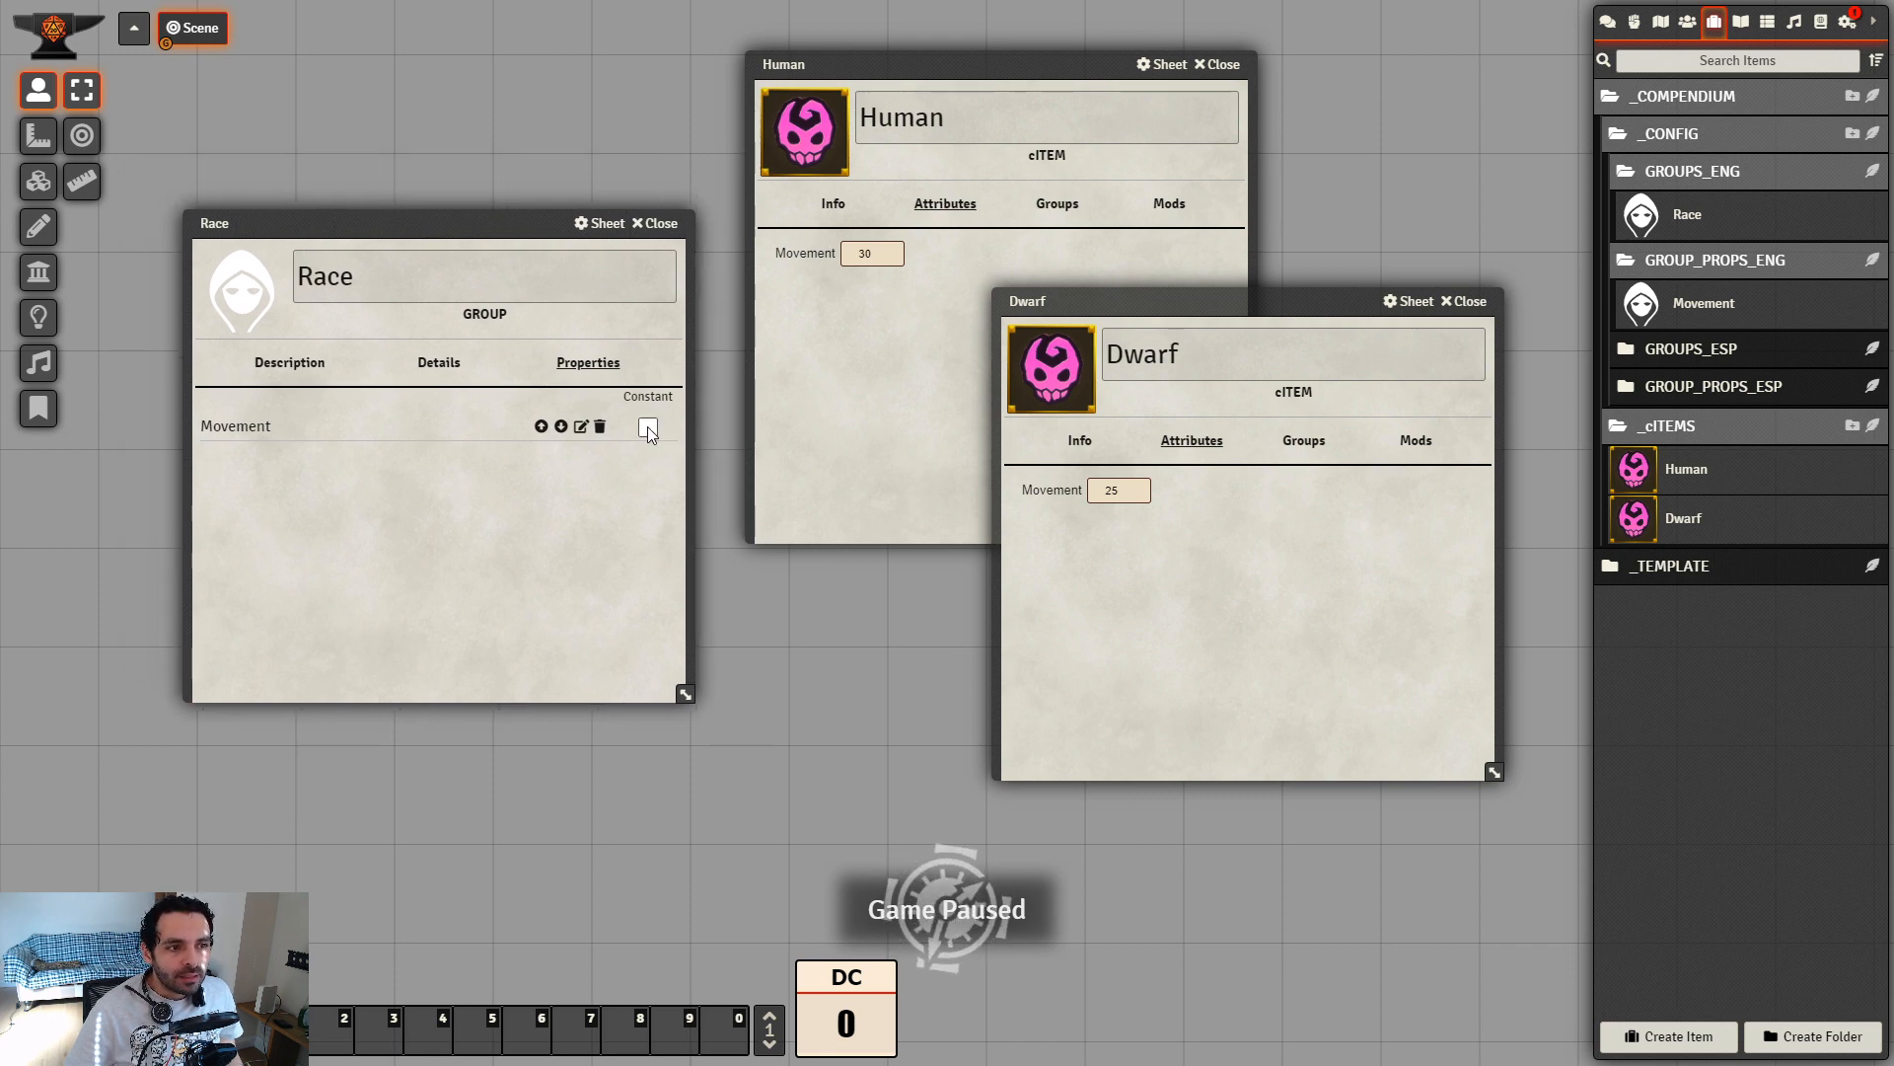
click(651, 426)
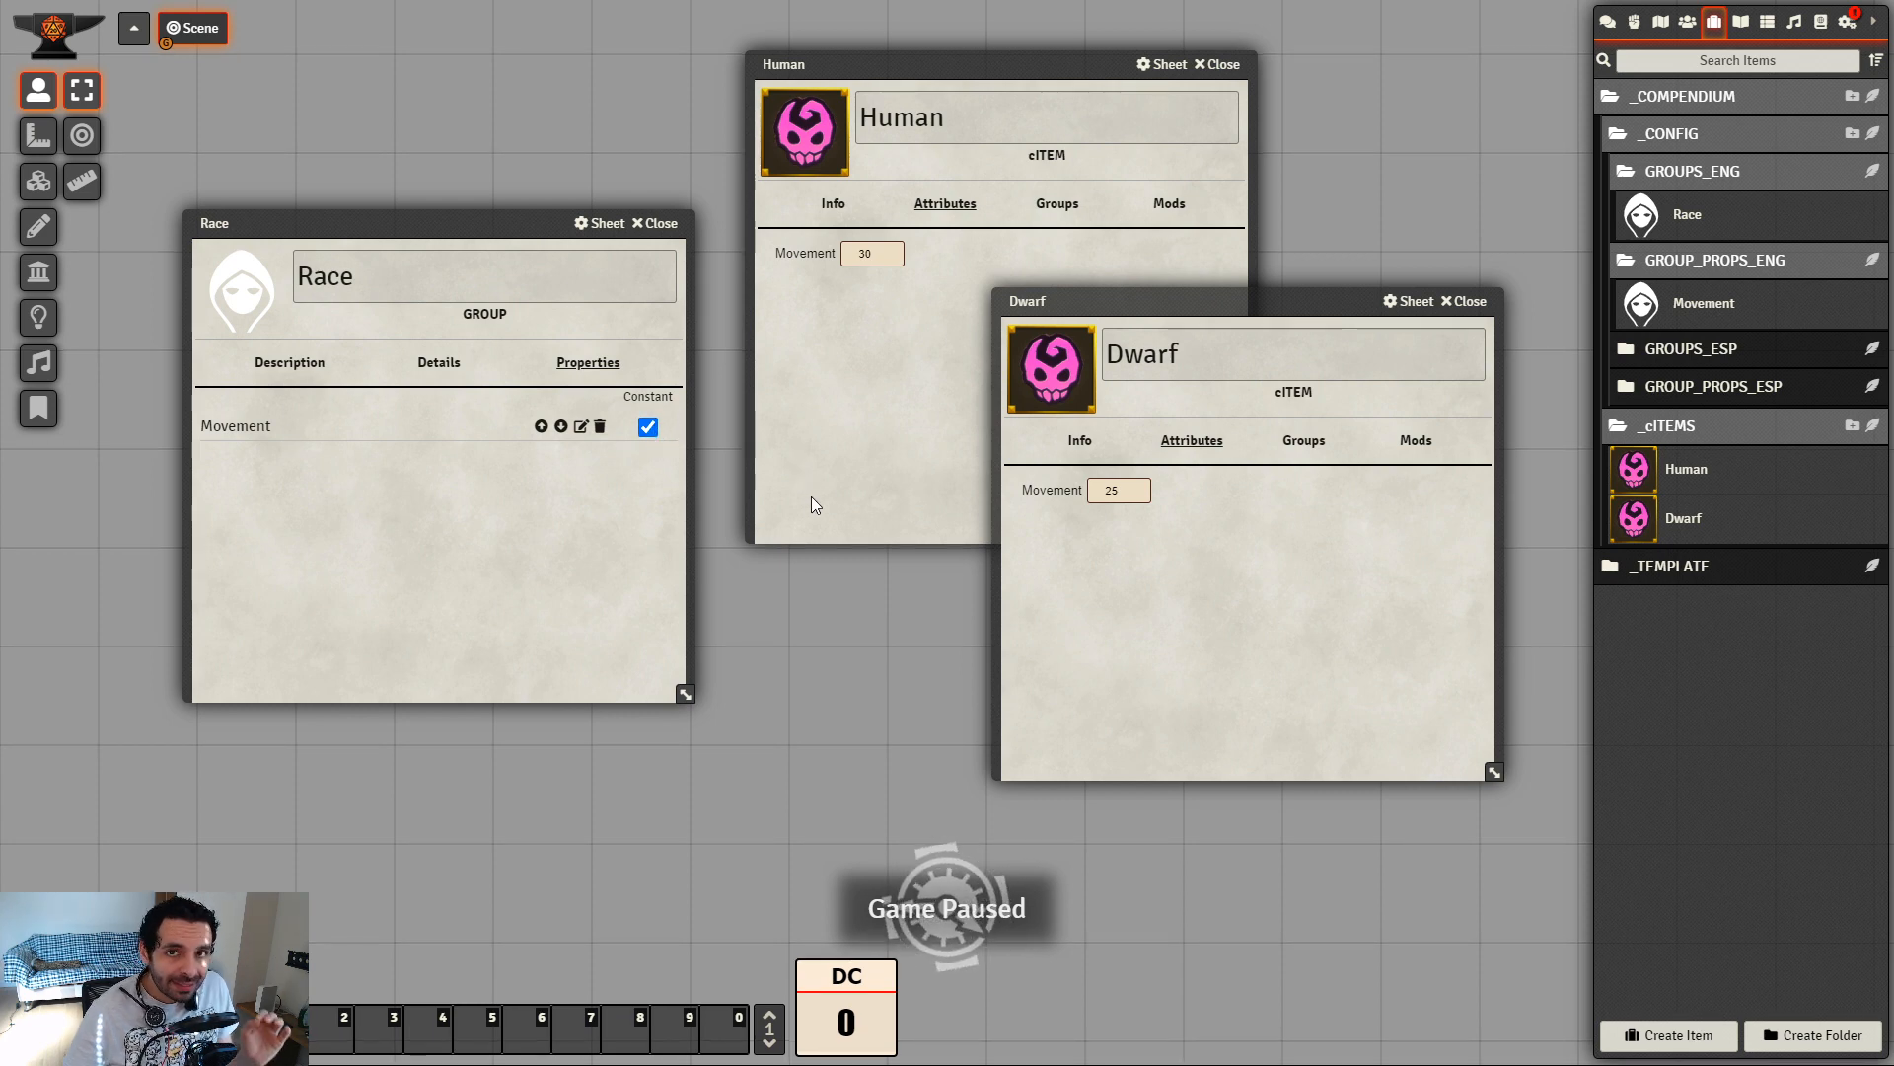
Open the Test PC actor's sheet and close the Race, Dwarf and Human sheets
click(655, 223)
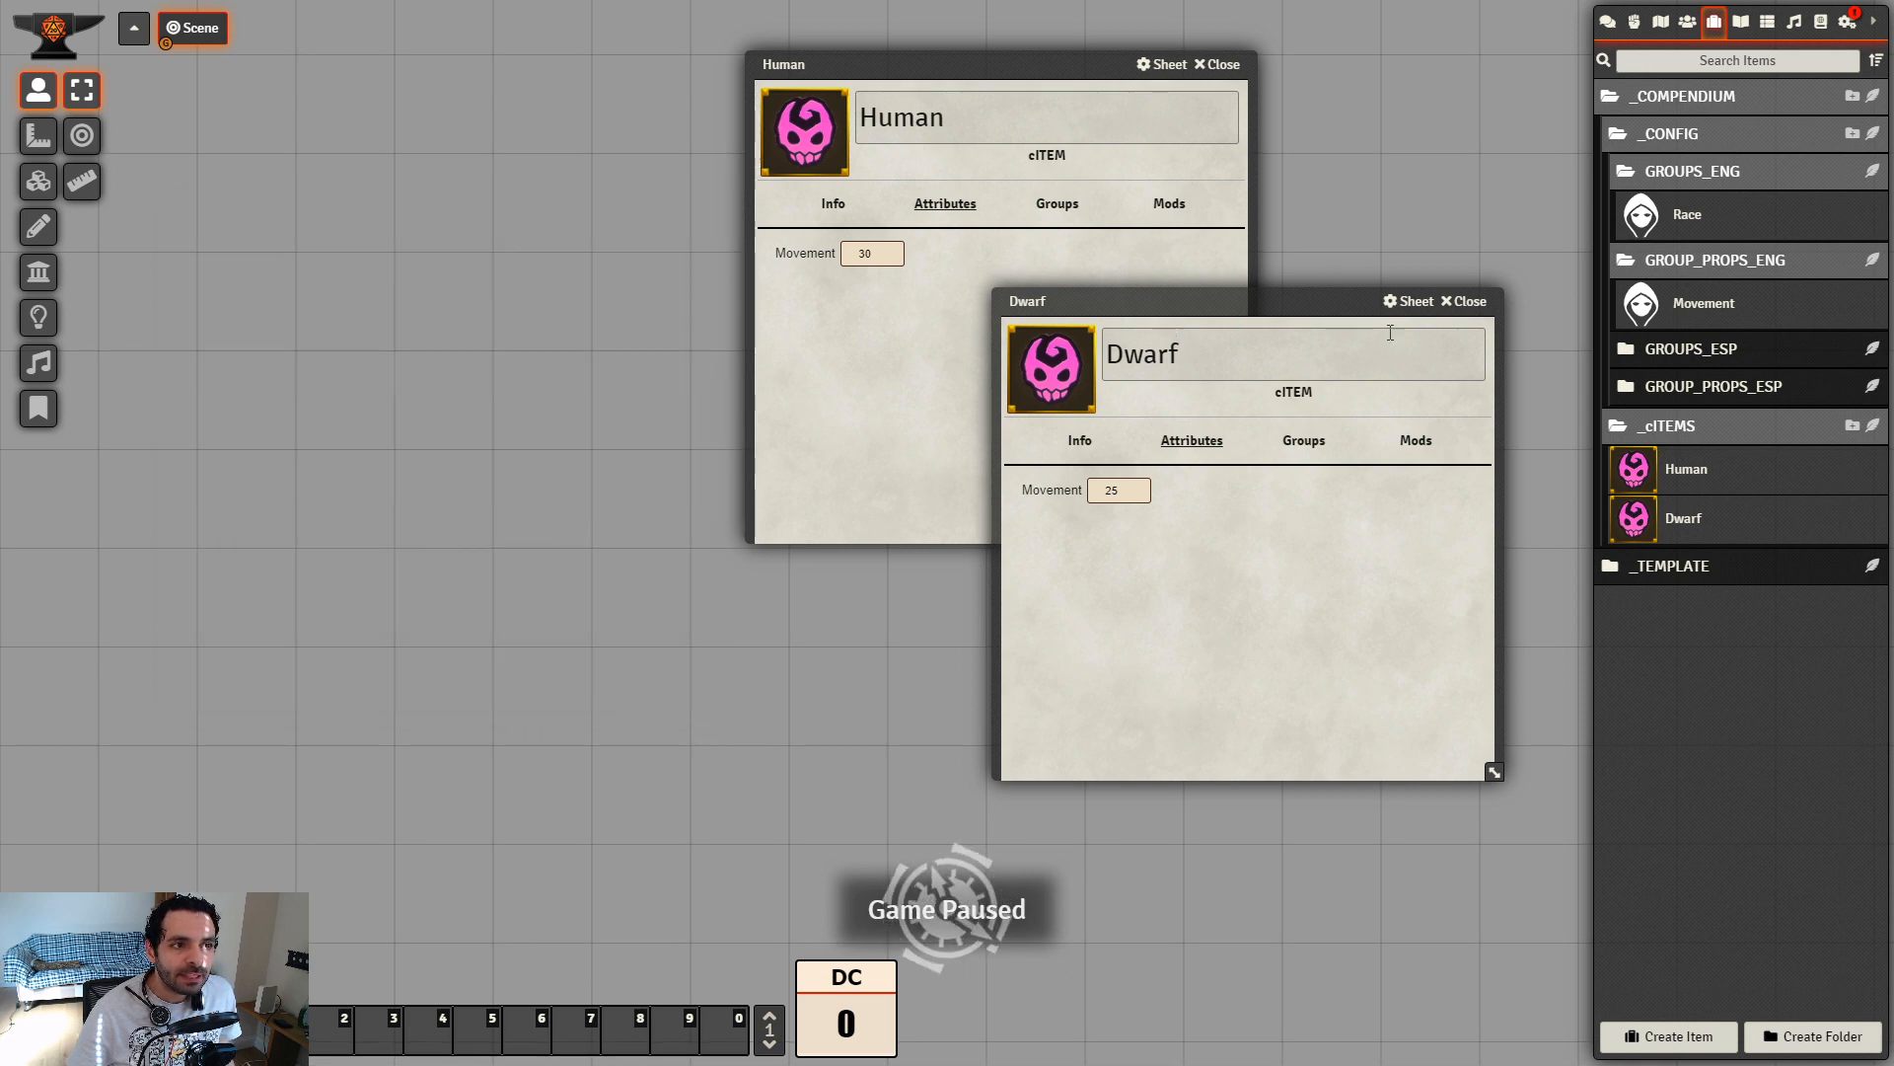
click(1475, 301)
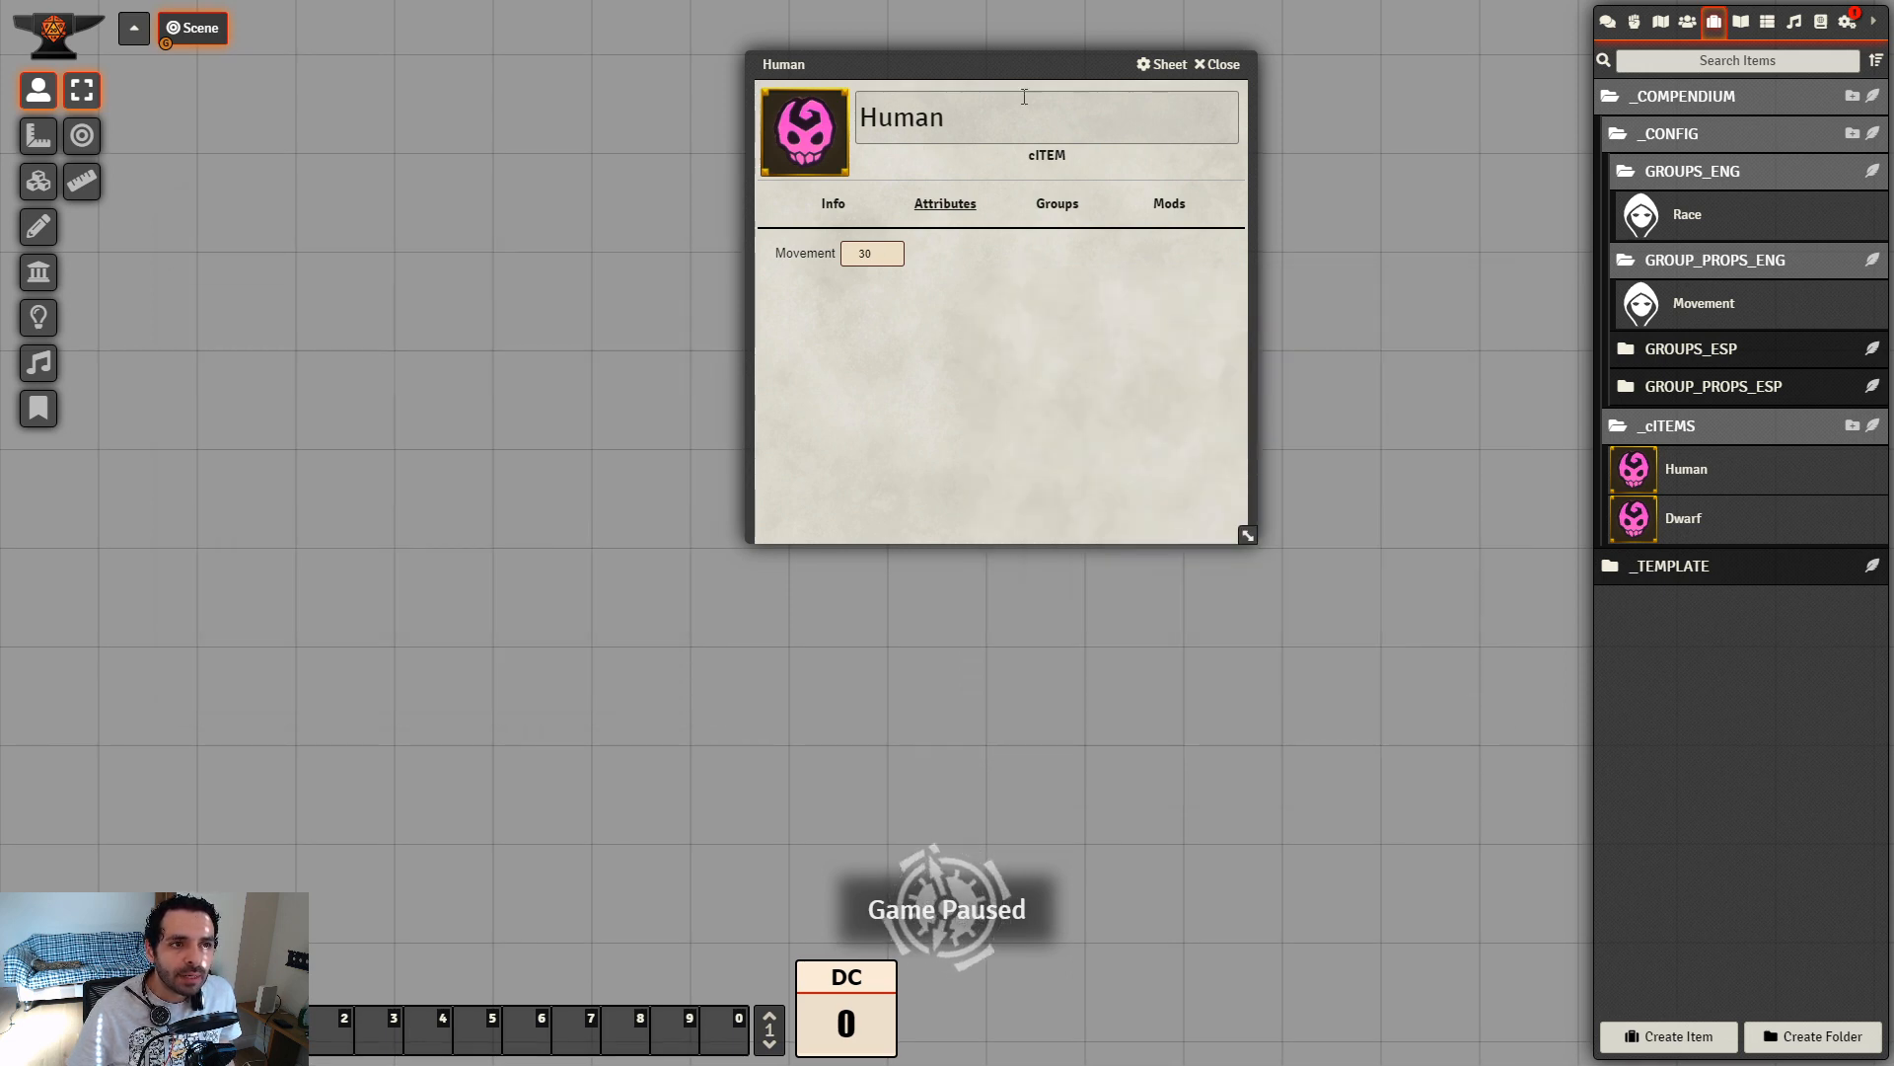
drag(1023, 93, 1241, 247)
click(1687, 21)
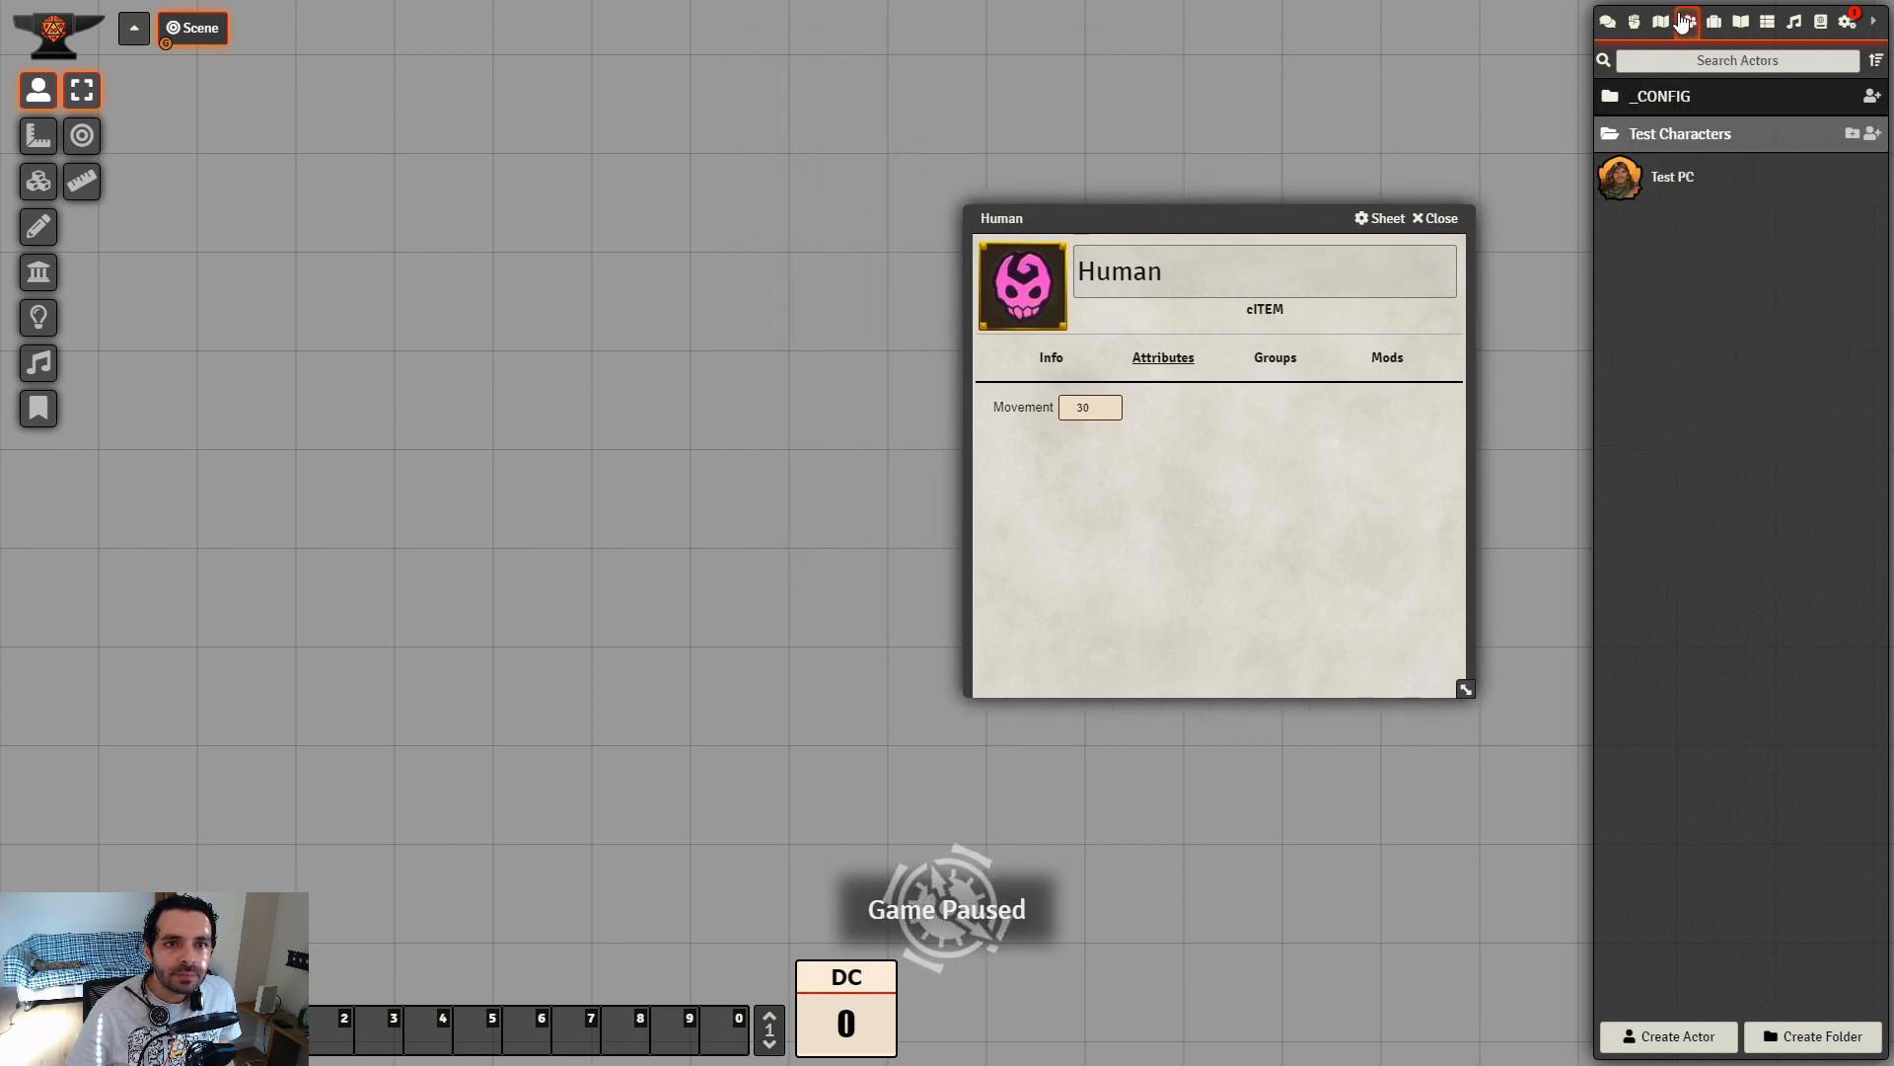
click(1667, 184)
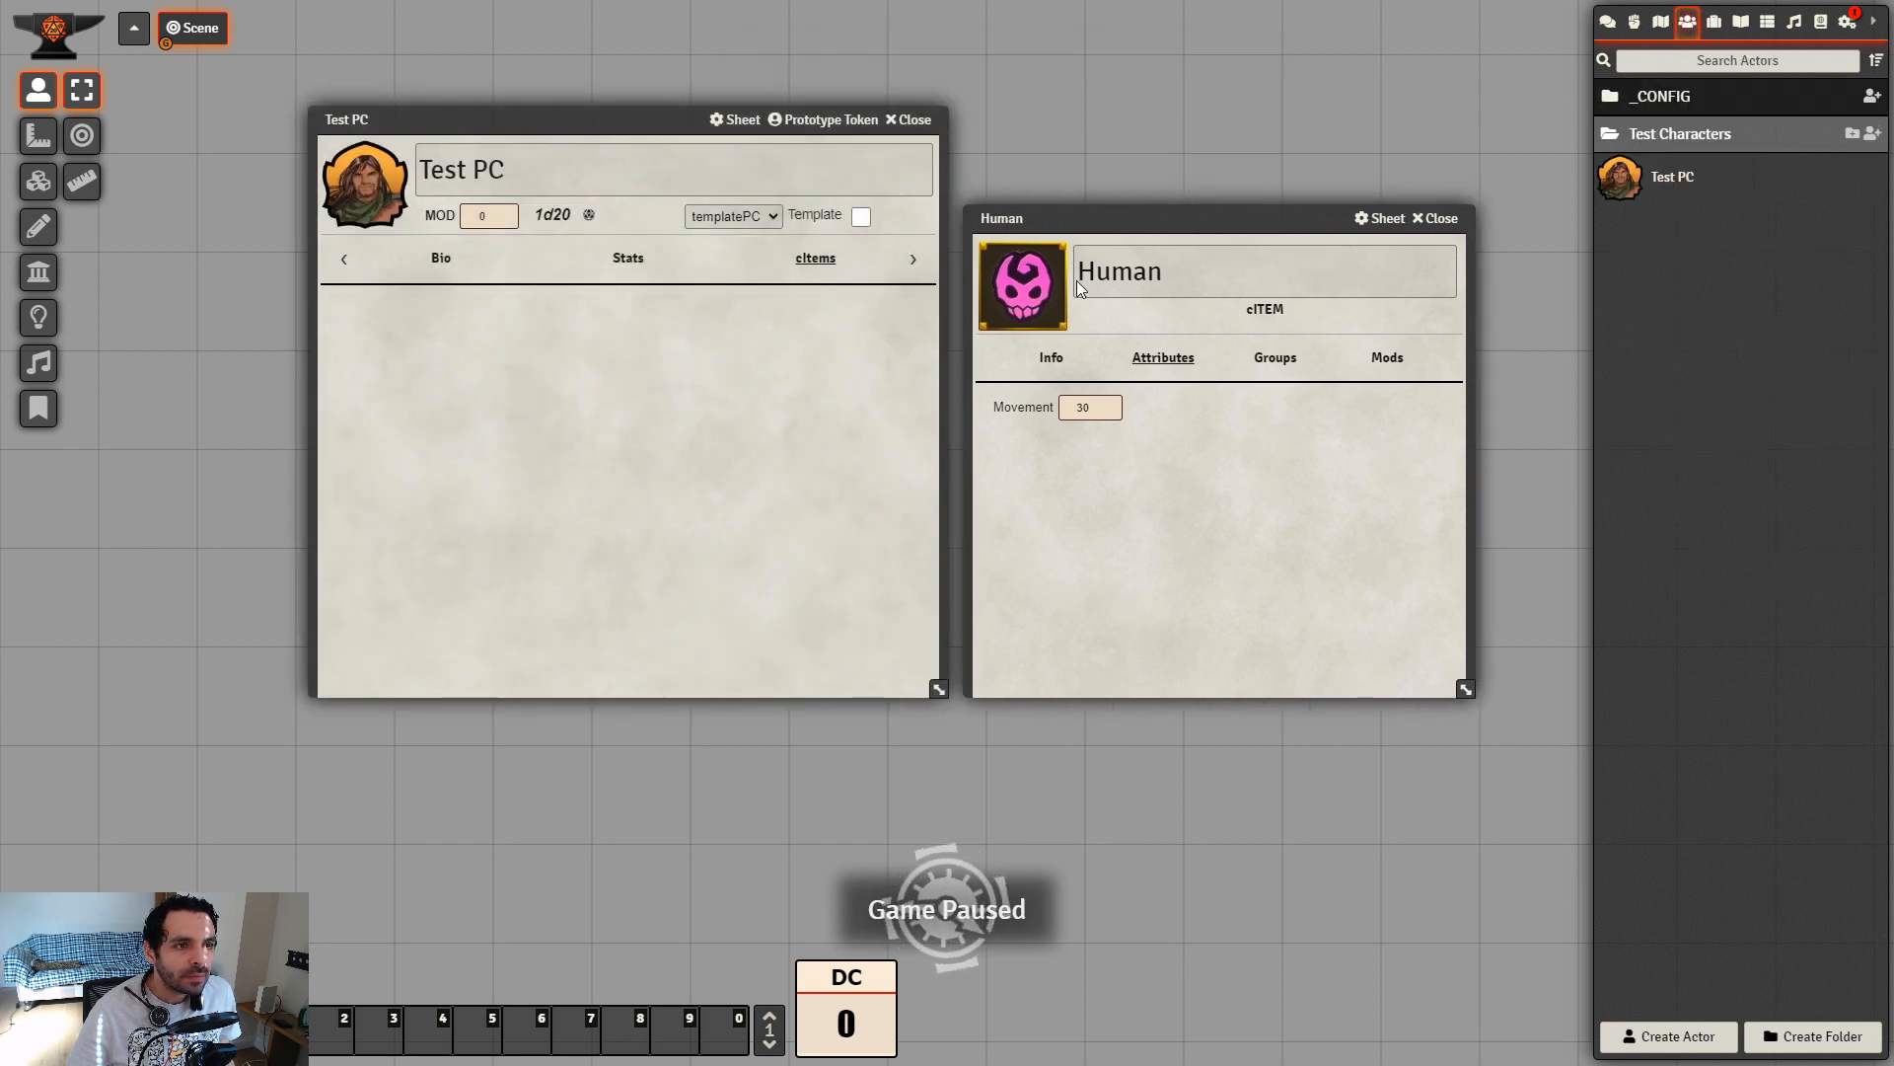
click(1436, 218)
Add the Human cItem to Test PC's cItems list, reopen the Human sheet, and remove Human from the list again
click(1714, 20)
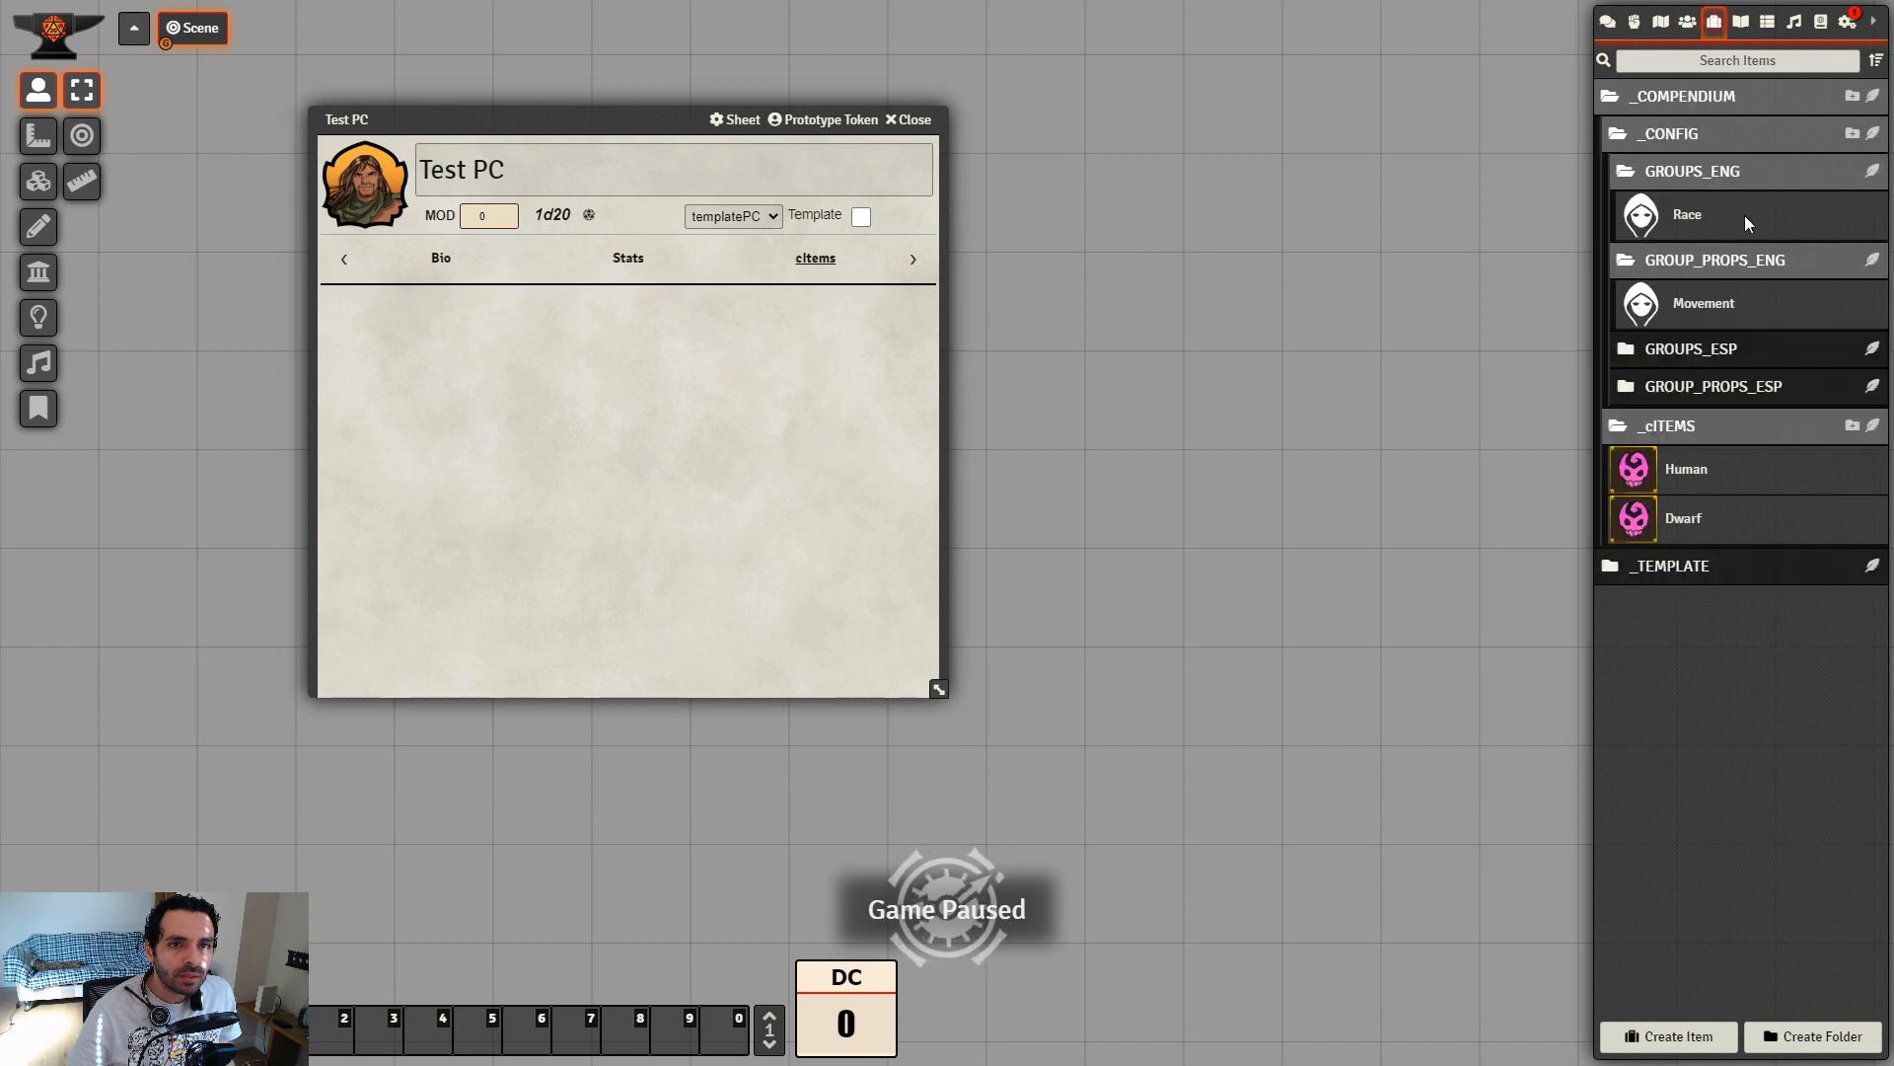
drag(1702, 479, 558, 375)
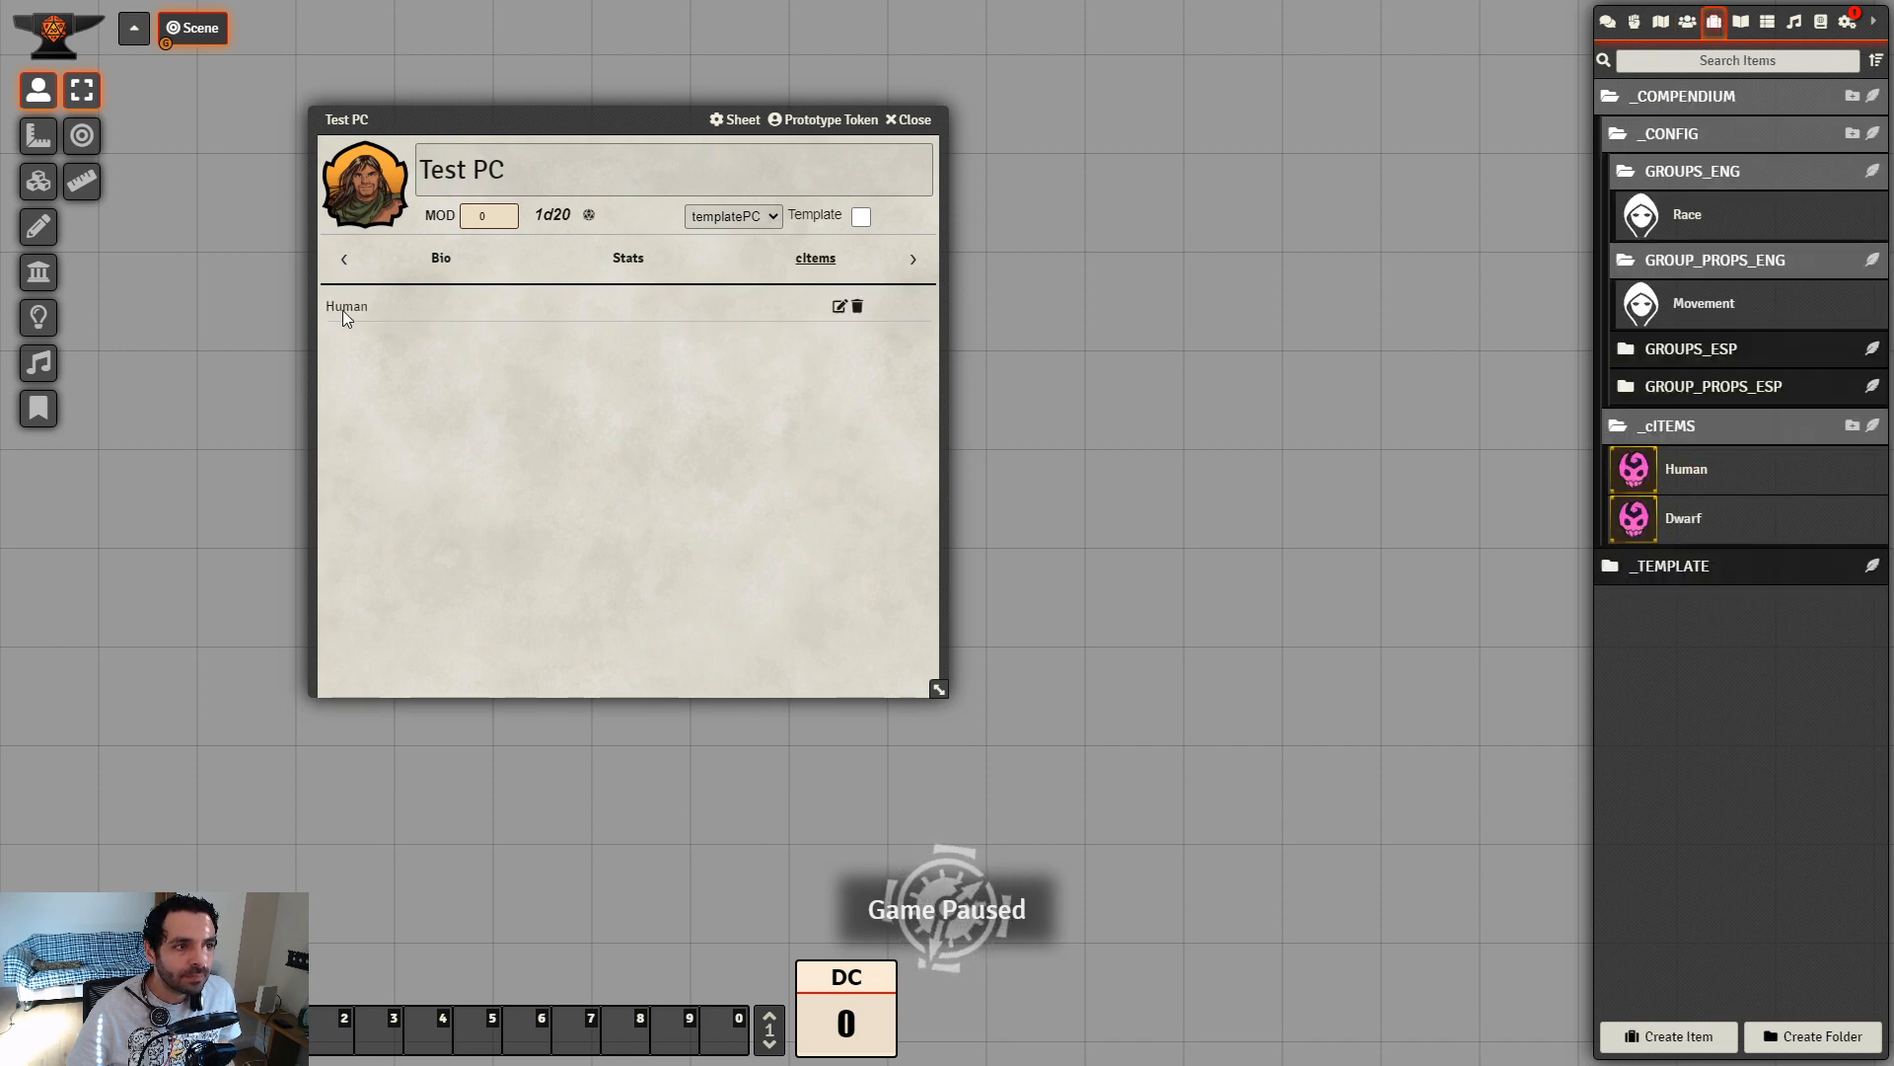
drag(602, 120, 485, 98)
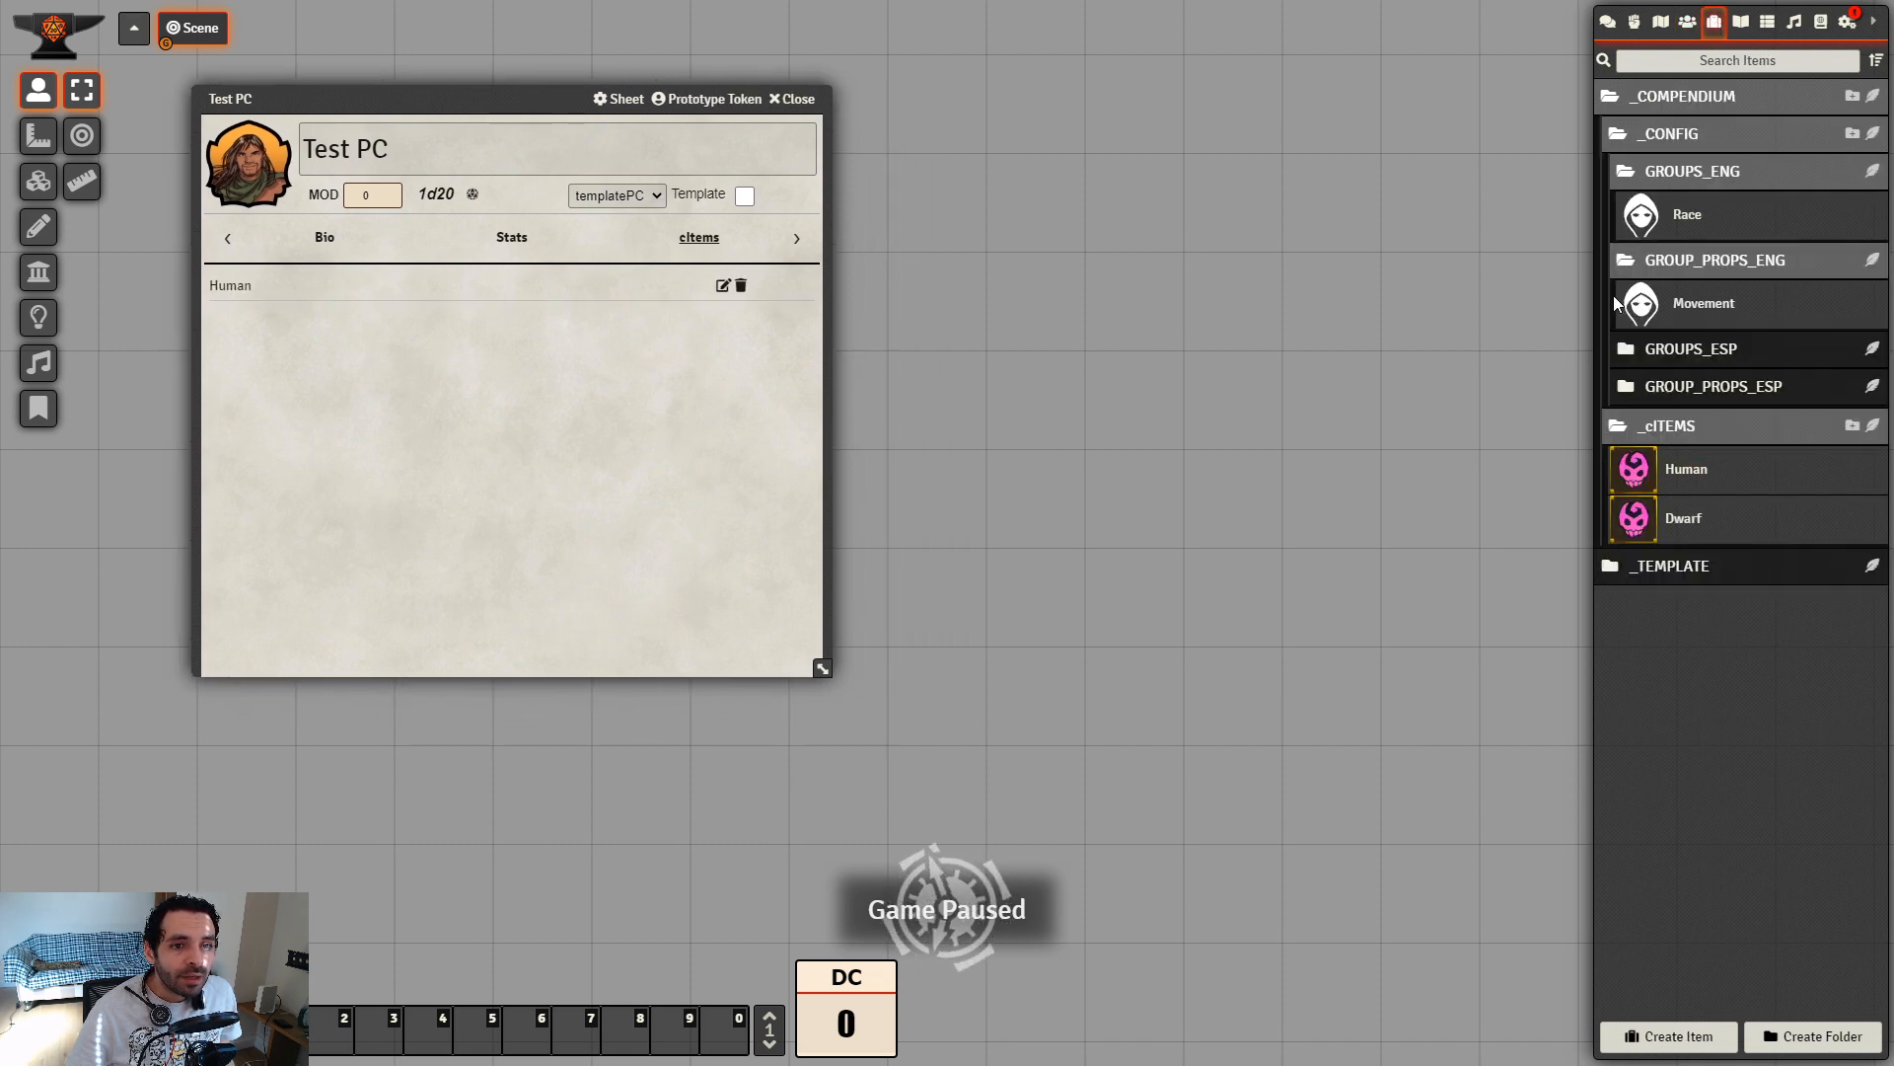
click(1689, 473)
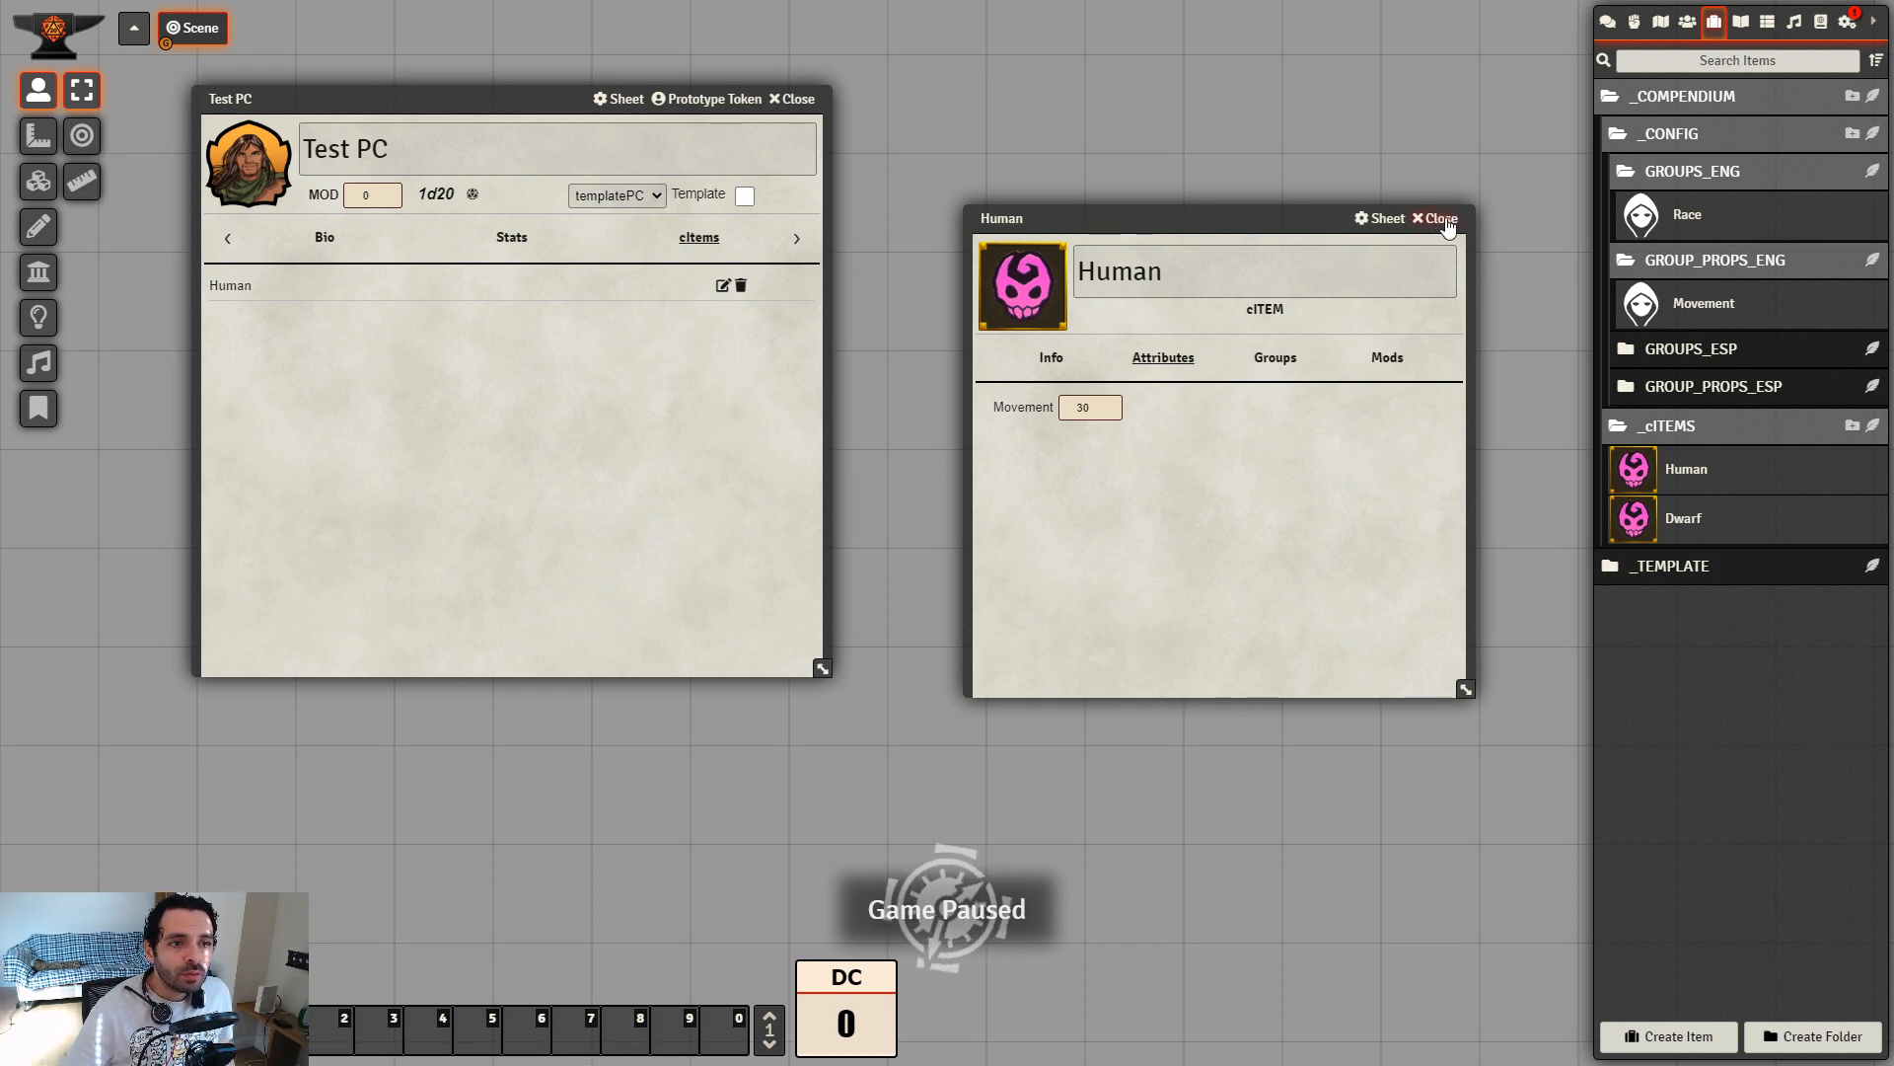
click(740, 286)
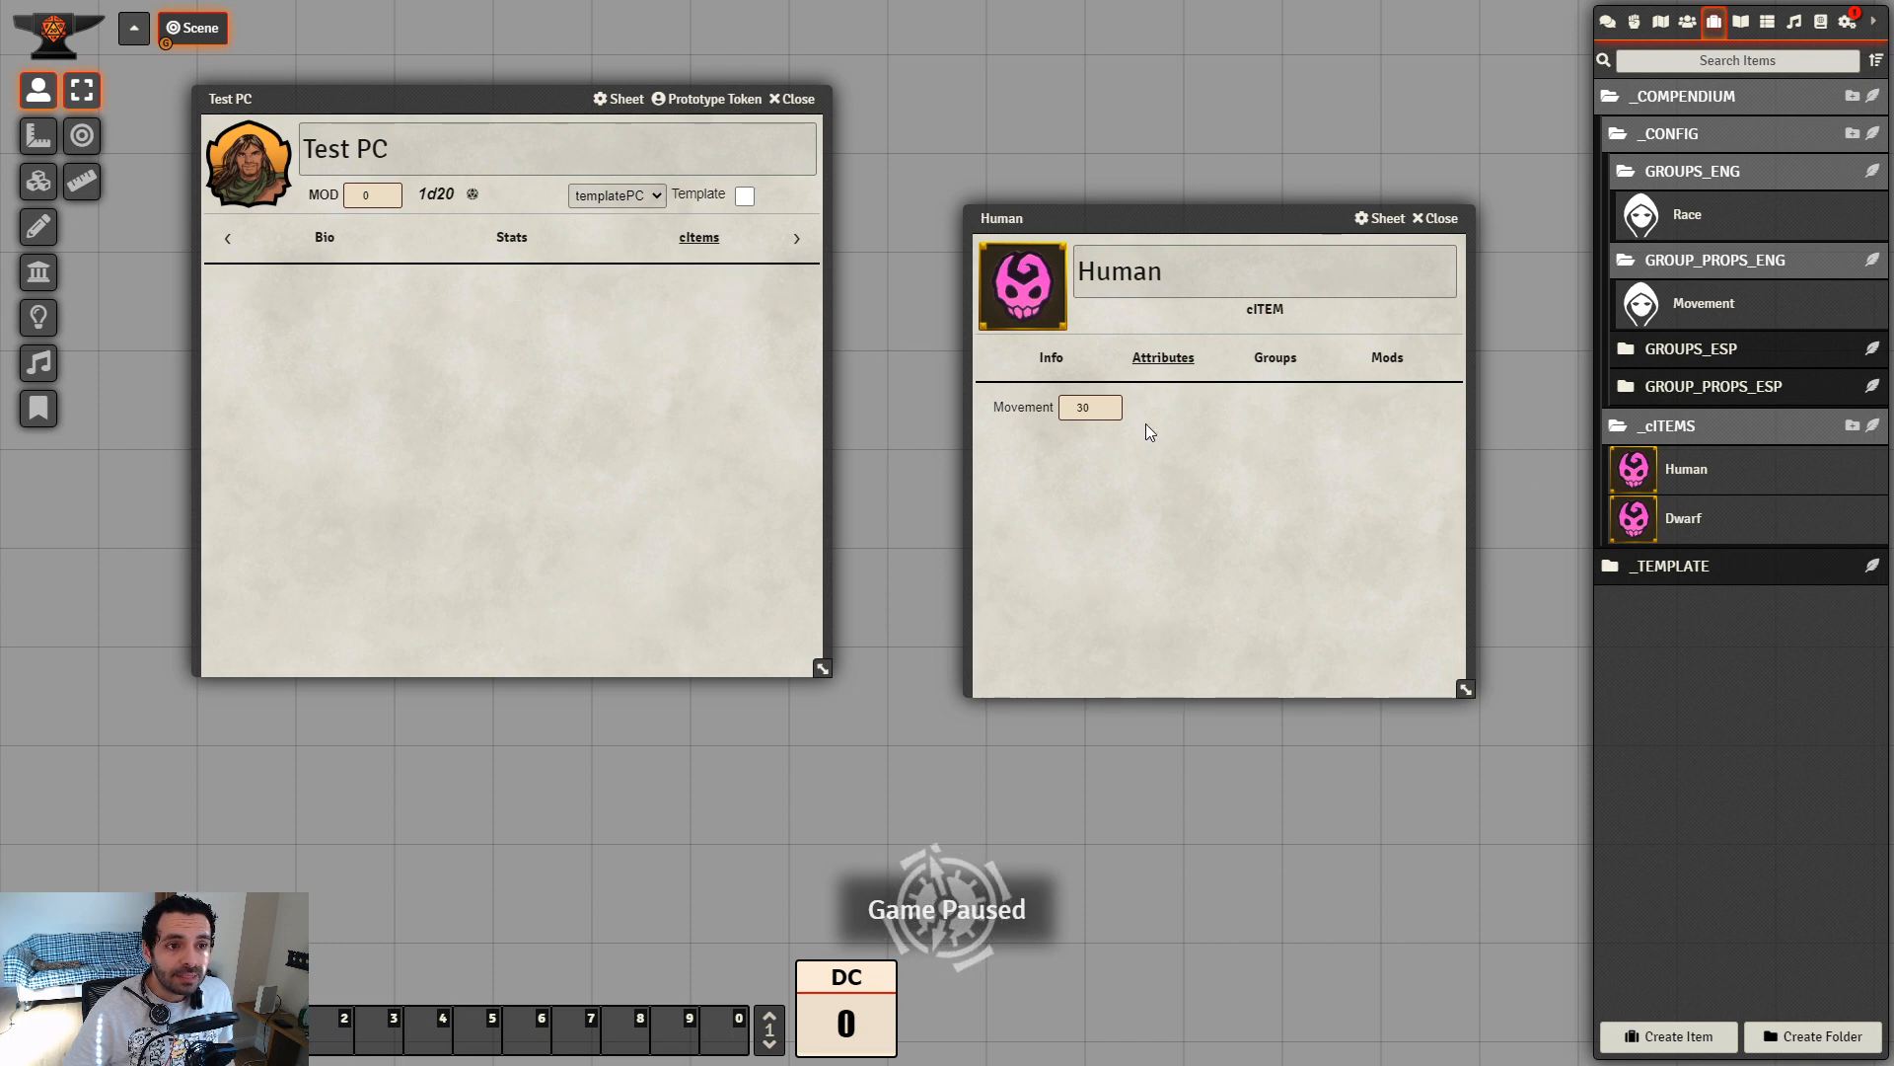
Review the Human cItem's mods, groups and attributes, and close its sheet
click(1377, 370)
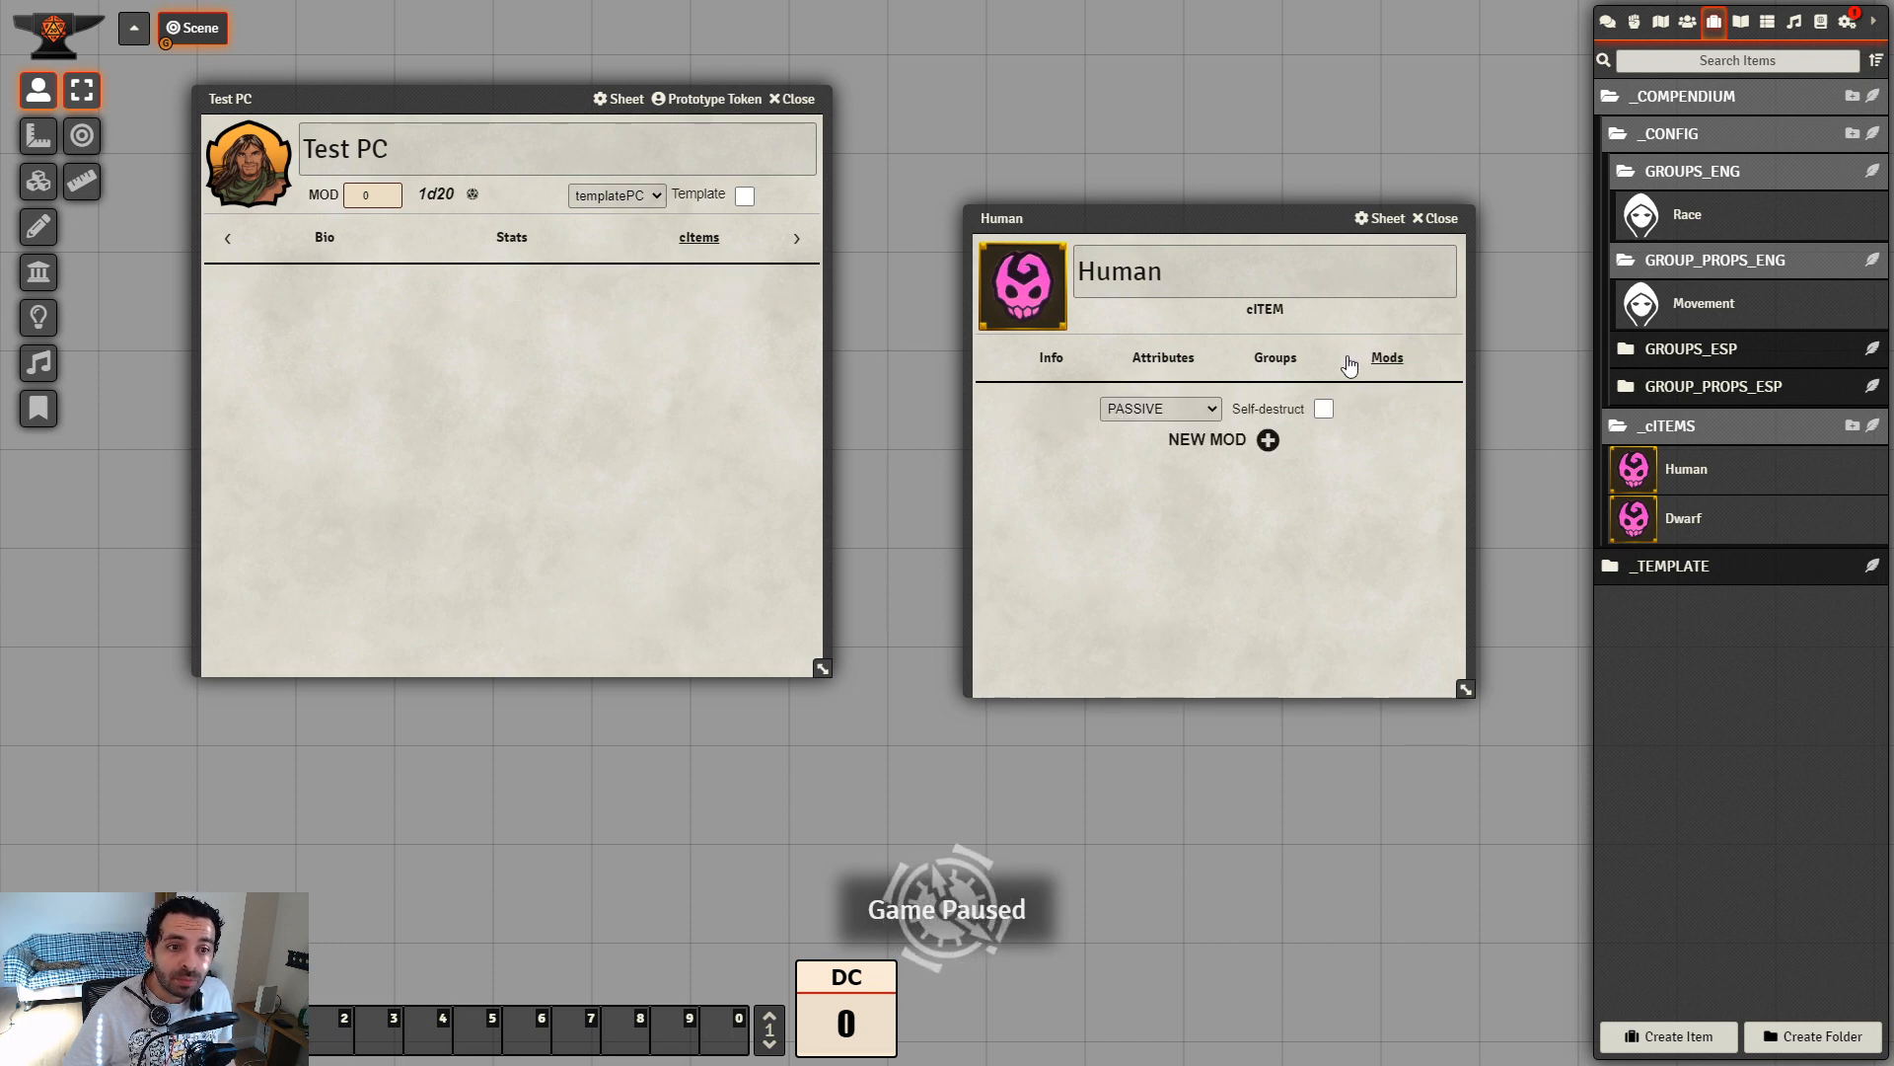
click(1278, 371)
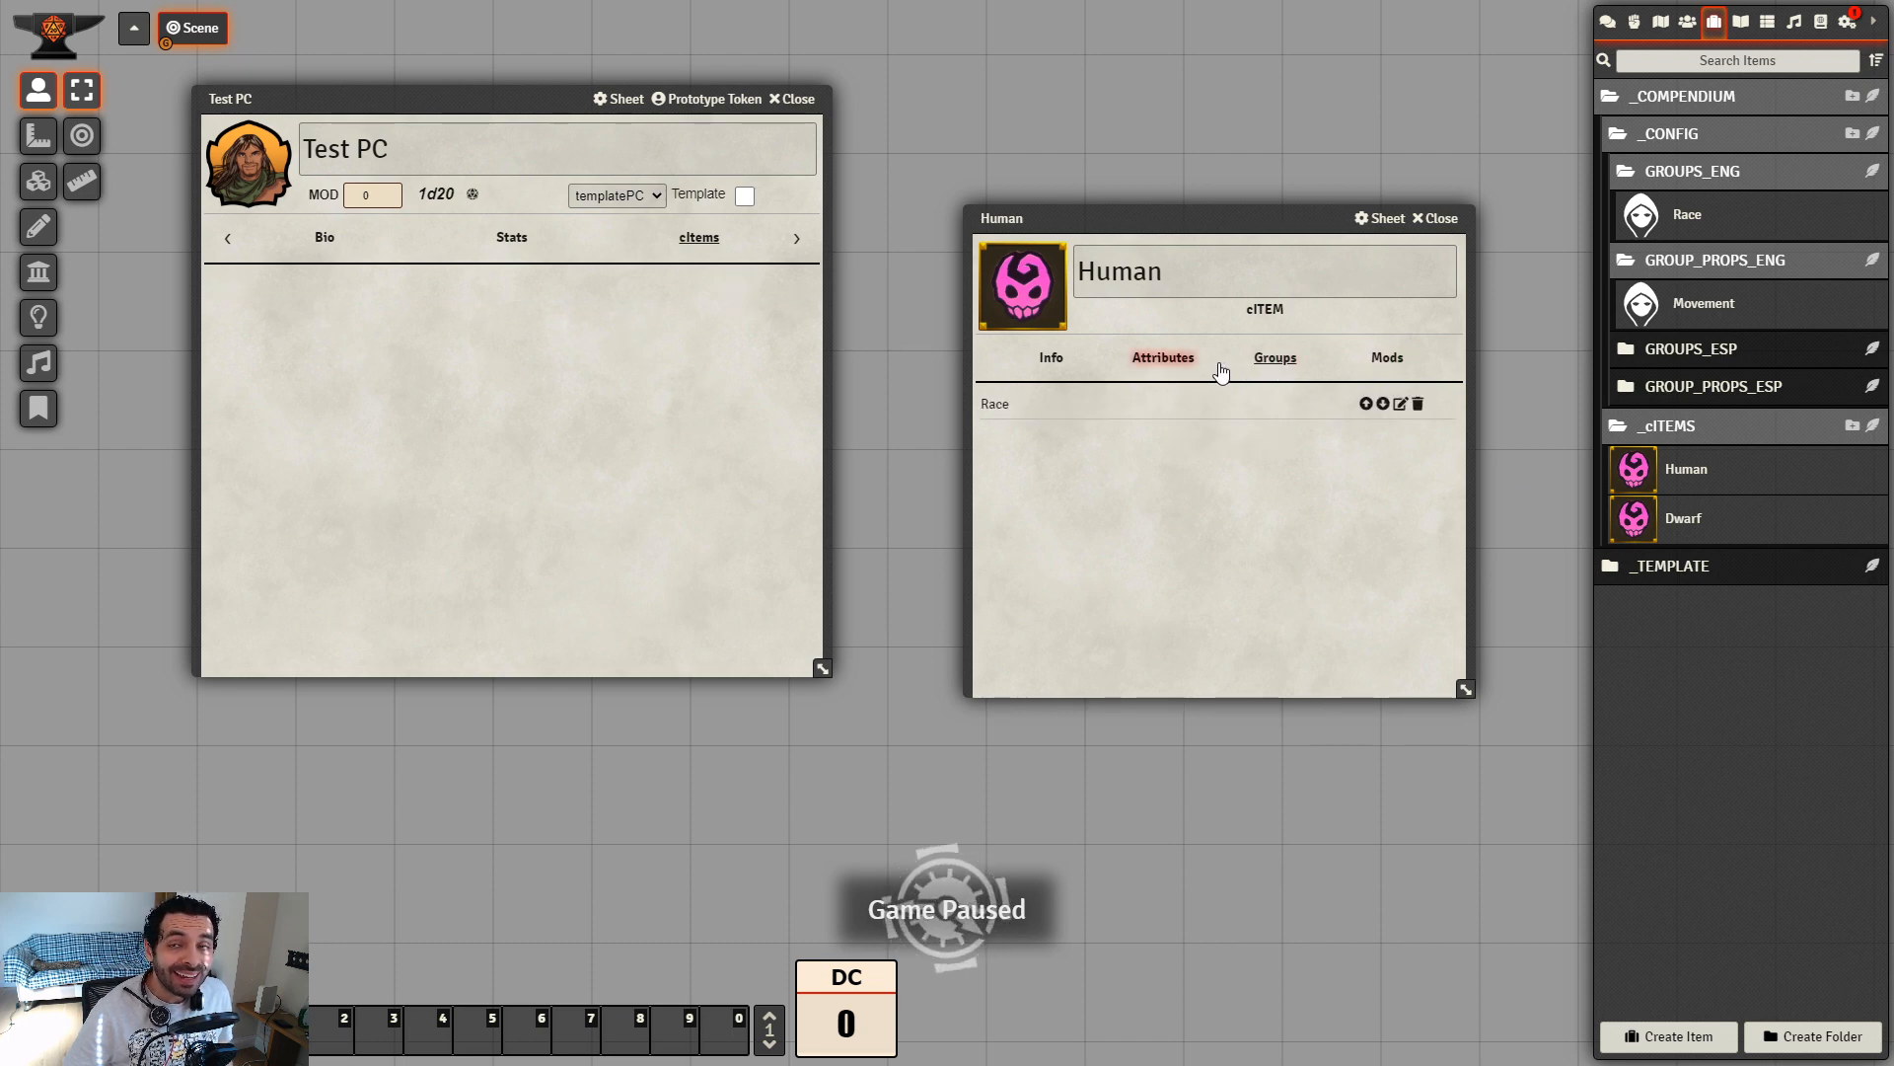
click(1185, 363)
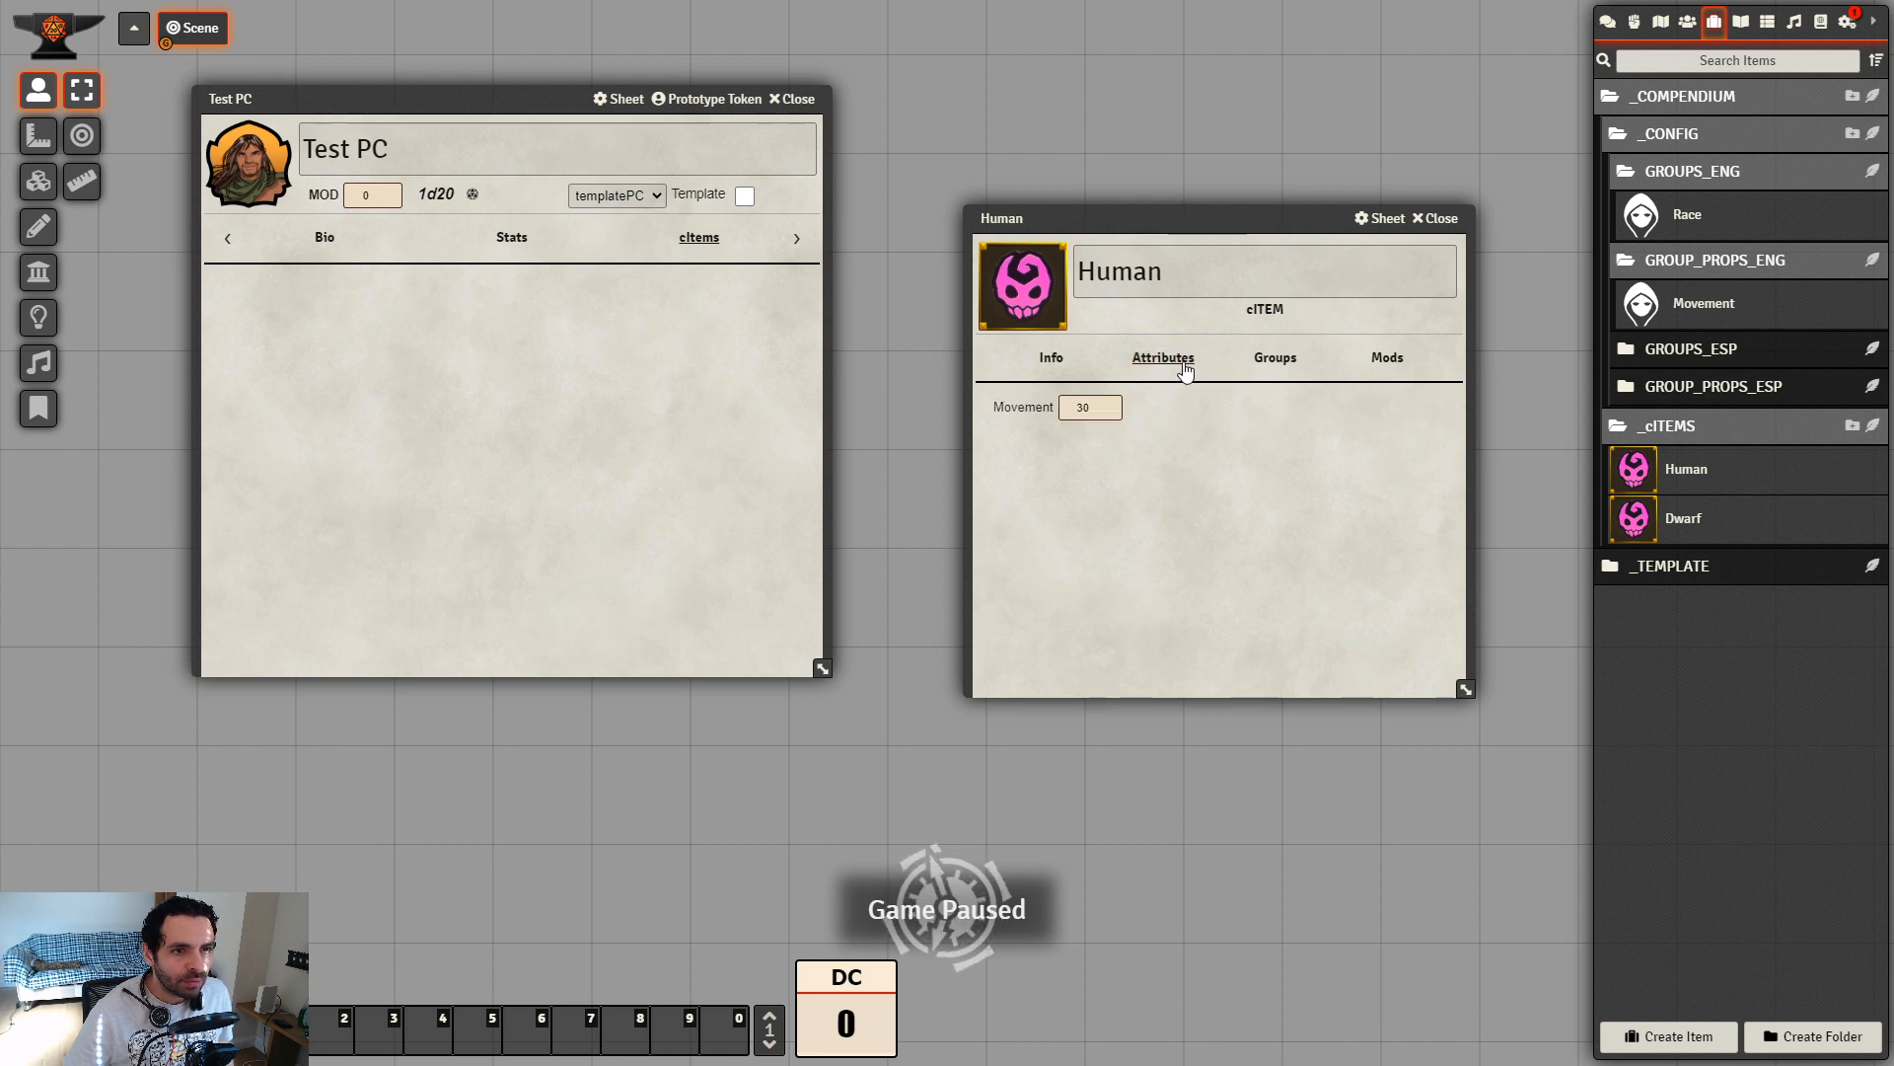
click(1437, 218)
Show Test PC's stats and place the sheet clear of the workspace for new item sheets
drag(395, 97, 591, 103)
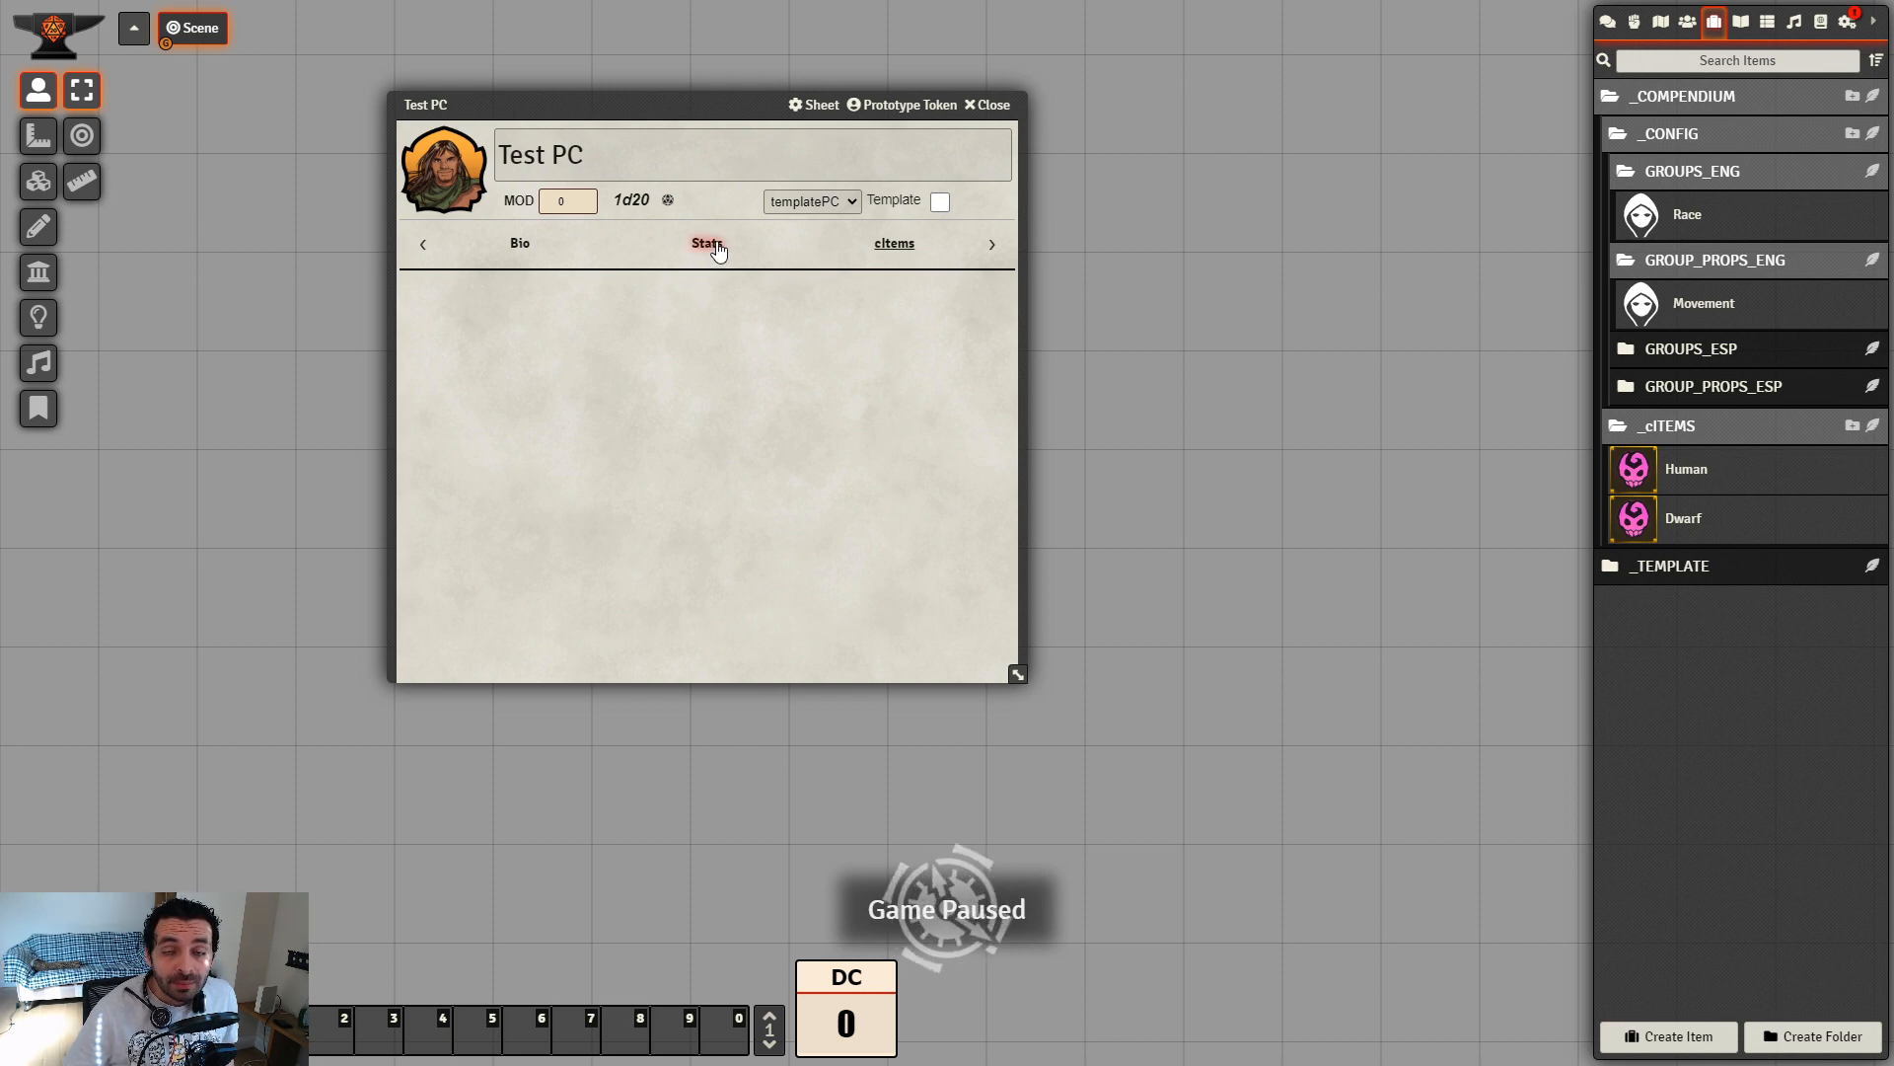
click(717, 250)
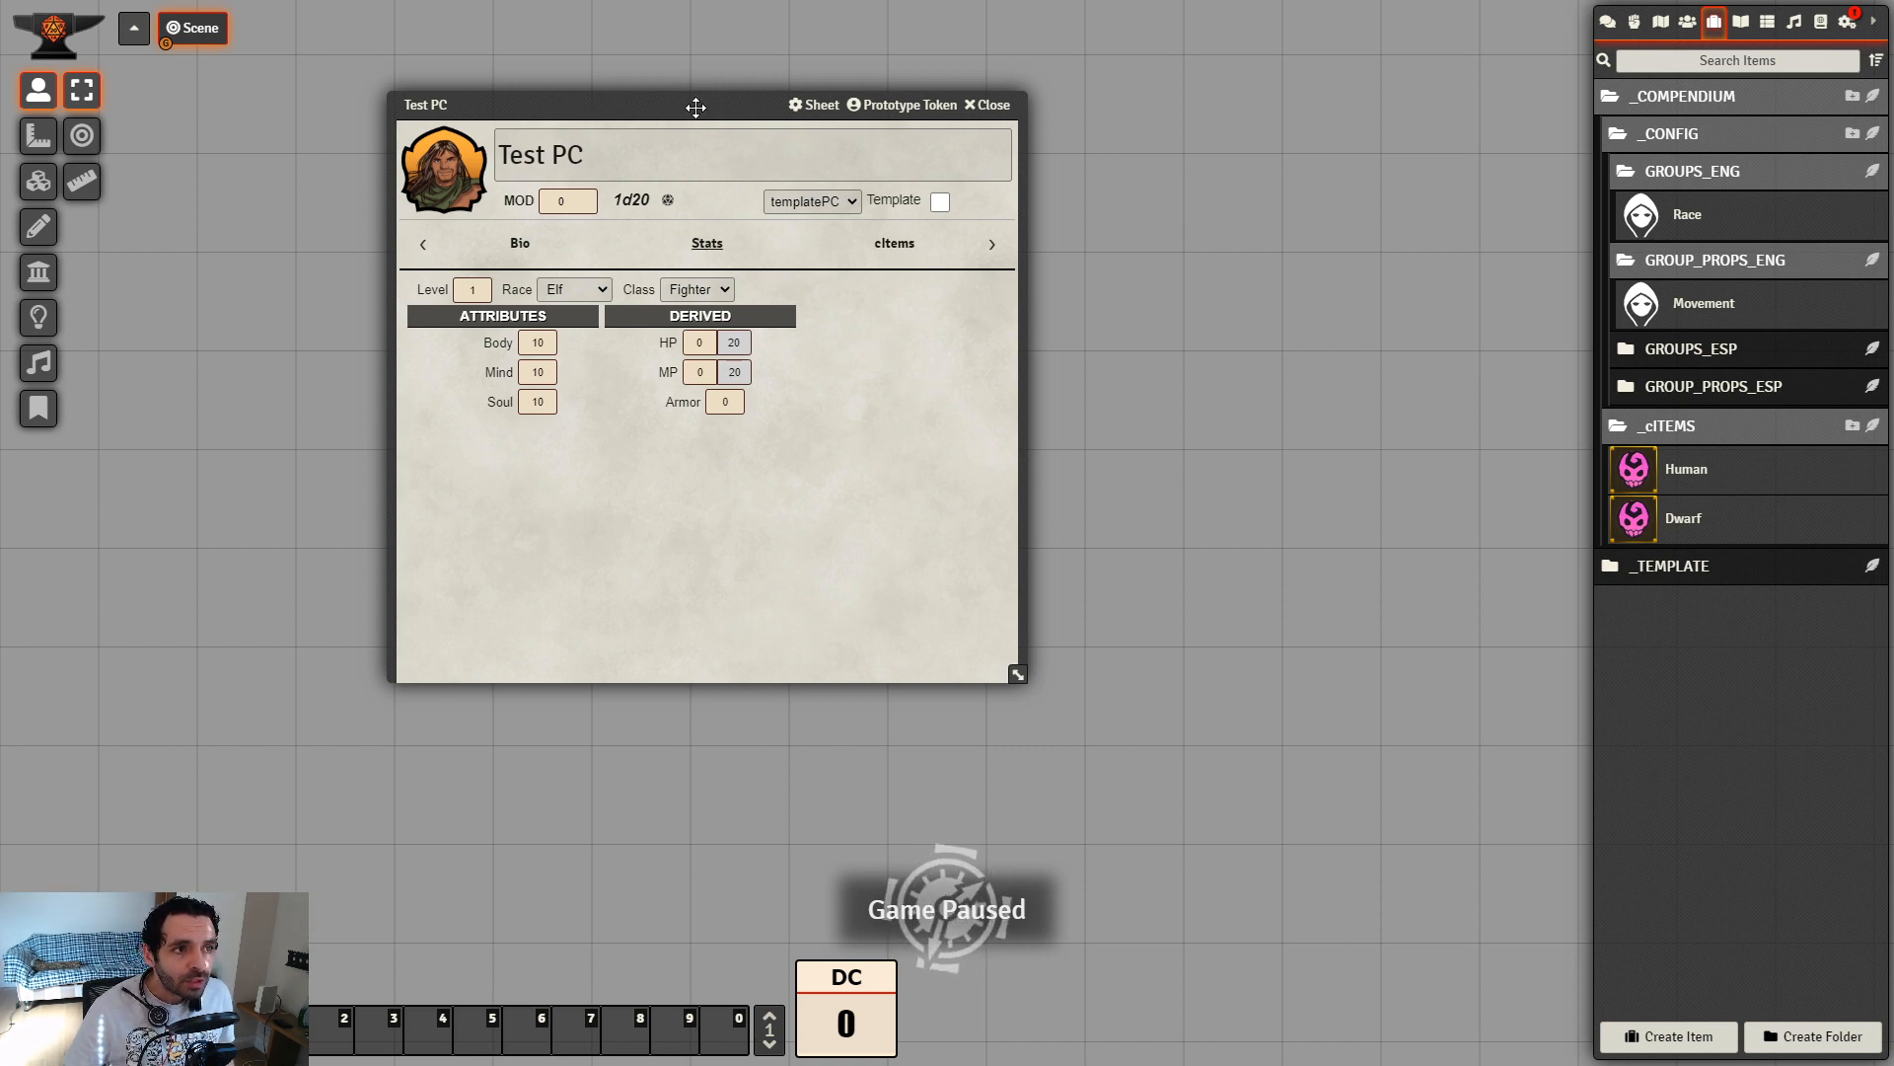
drag(696, 106, 526, 110)
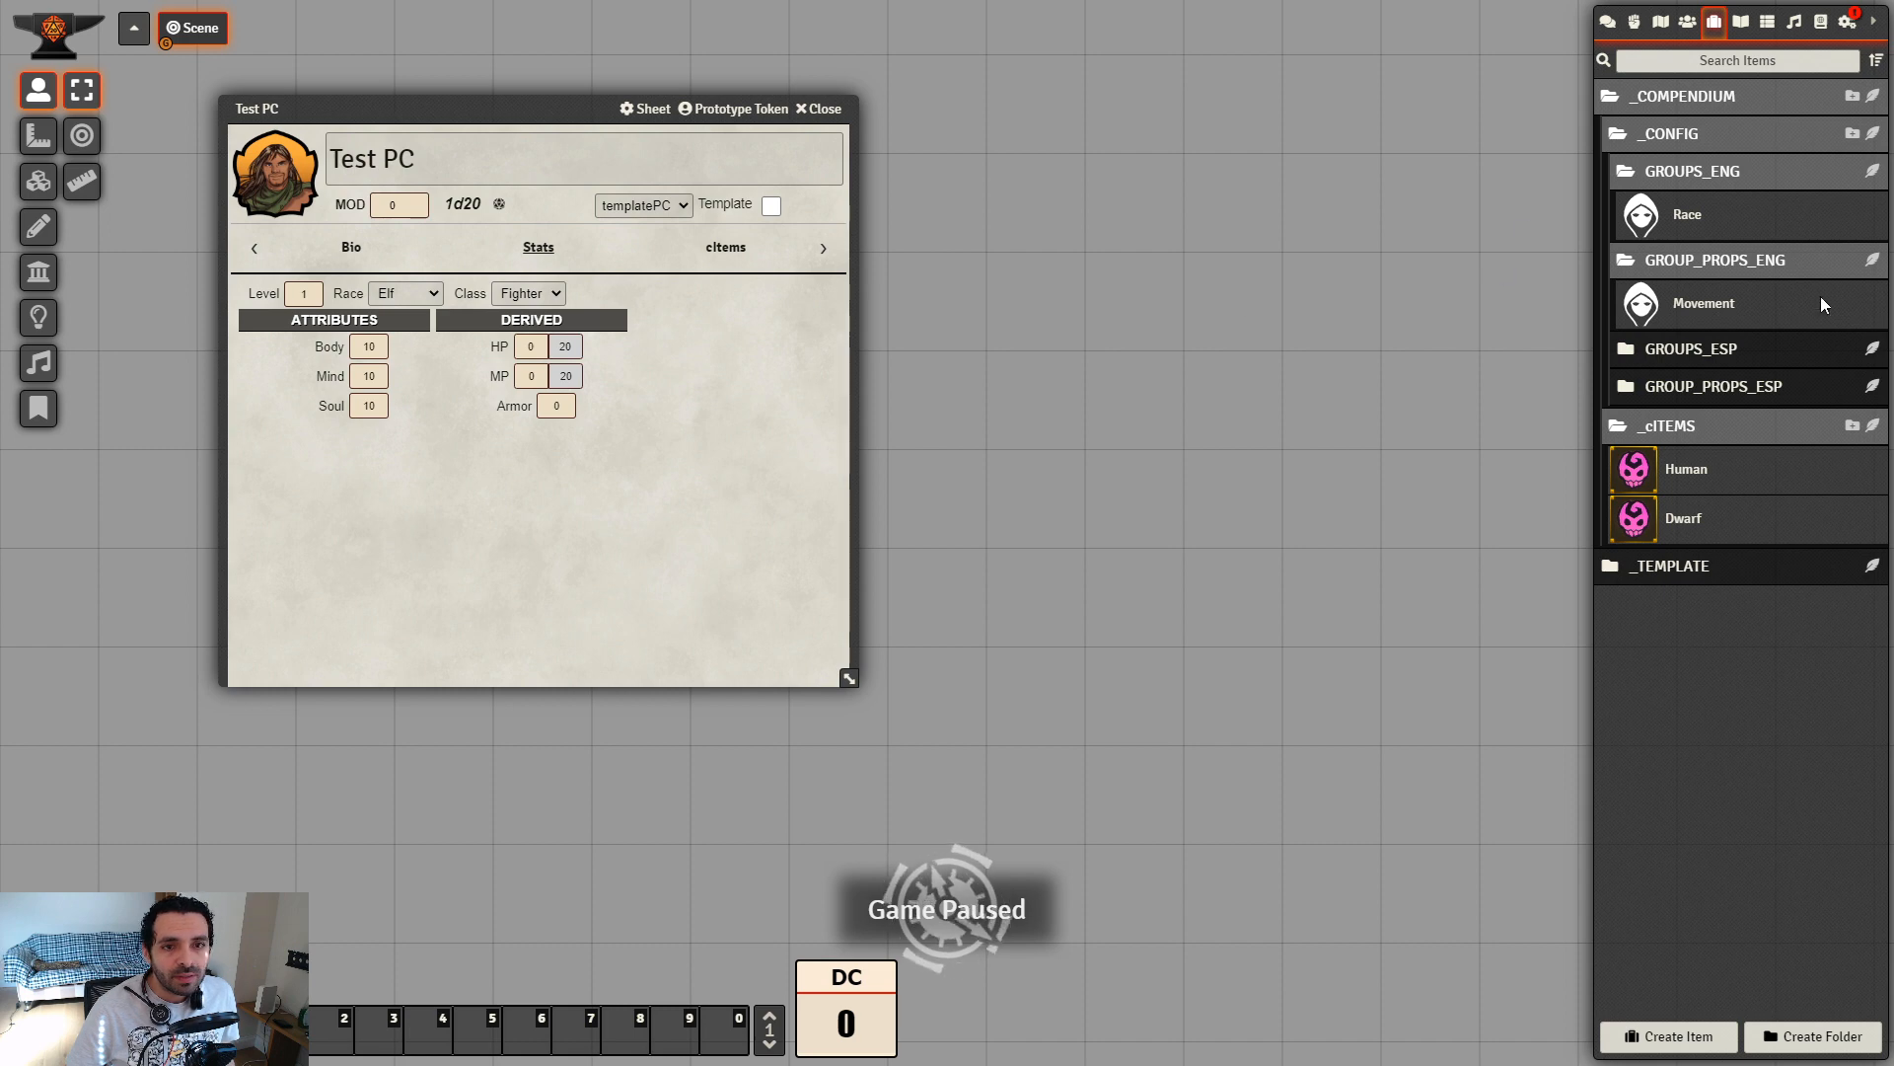
Create an item named Race Table of type property in the English folder under _TEMPLATE's _PROPERTIES
click(1717, 567)
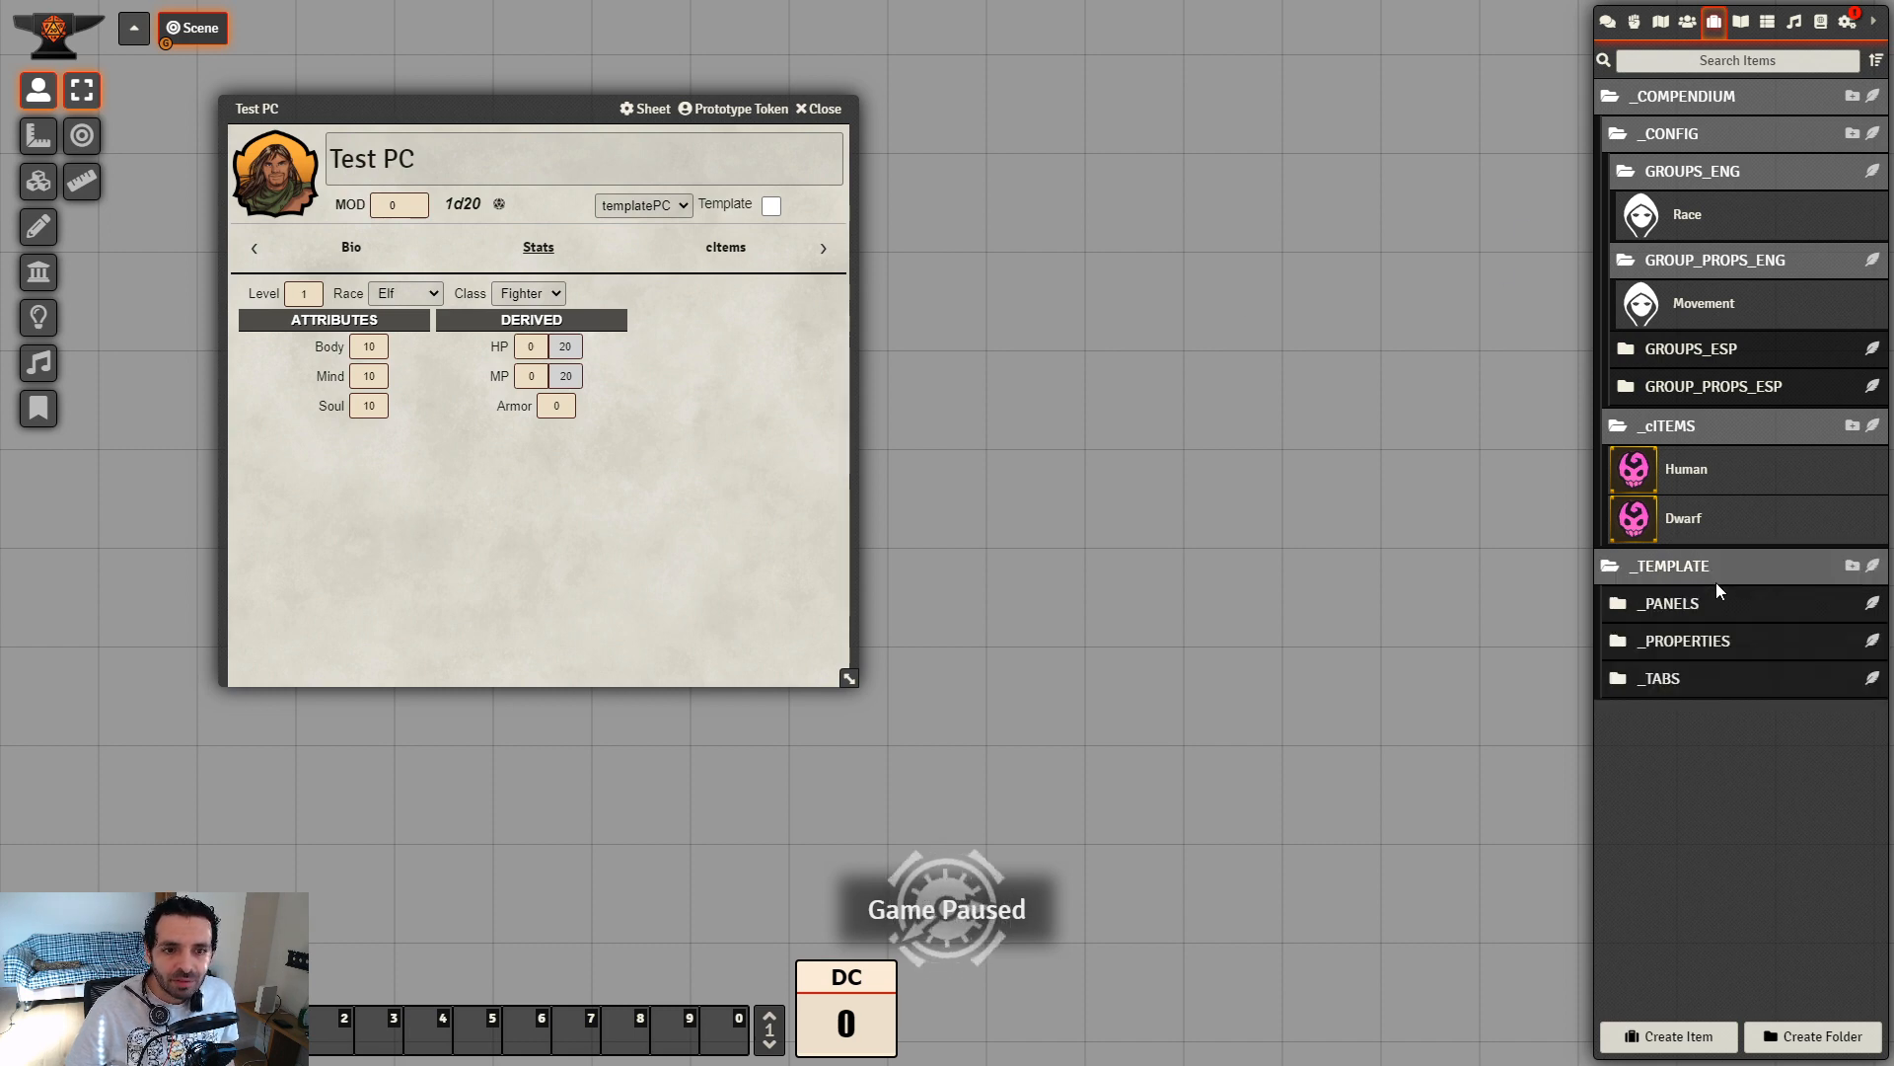
click(1697, 647)
click(1707, 681)
scroll(1817, 620, down, 2)
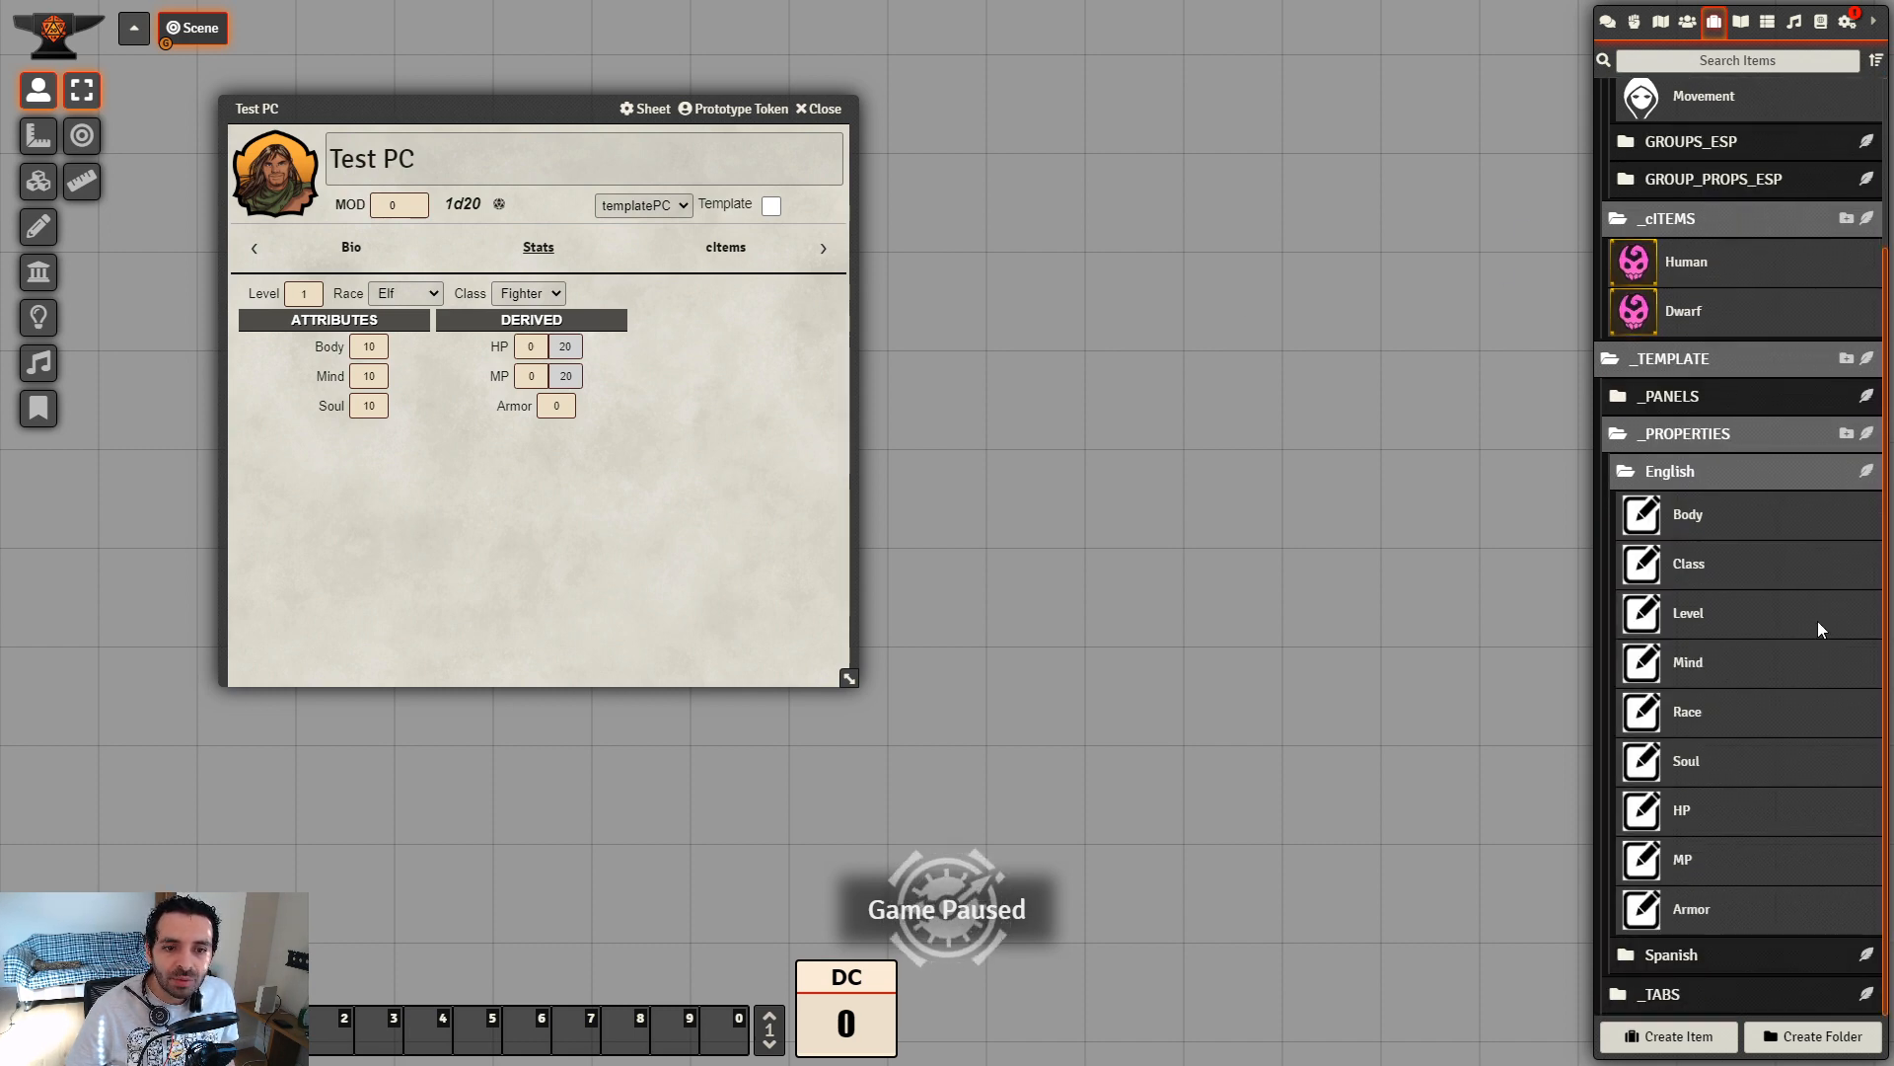
click(1868, 473)
drag(948, 472, 1300, 320)
click(1315, 363)
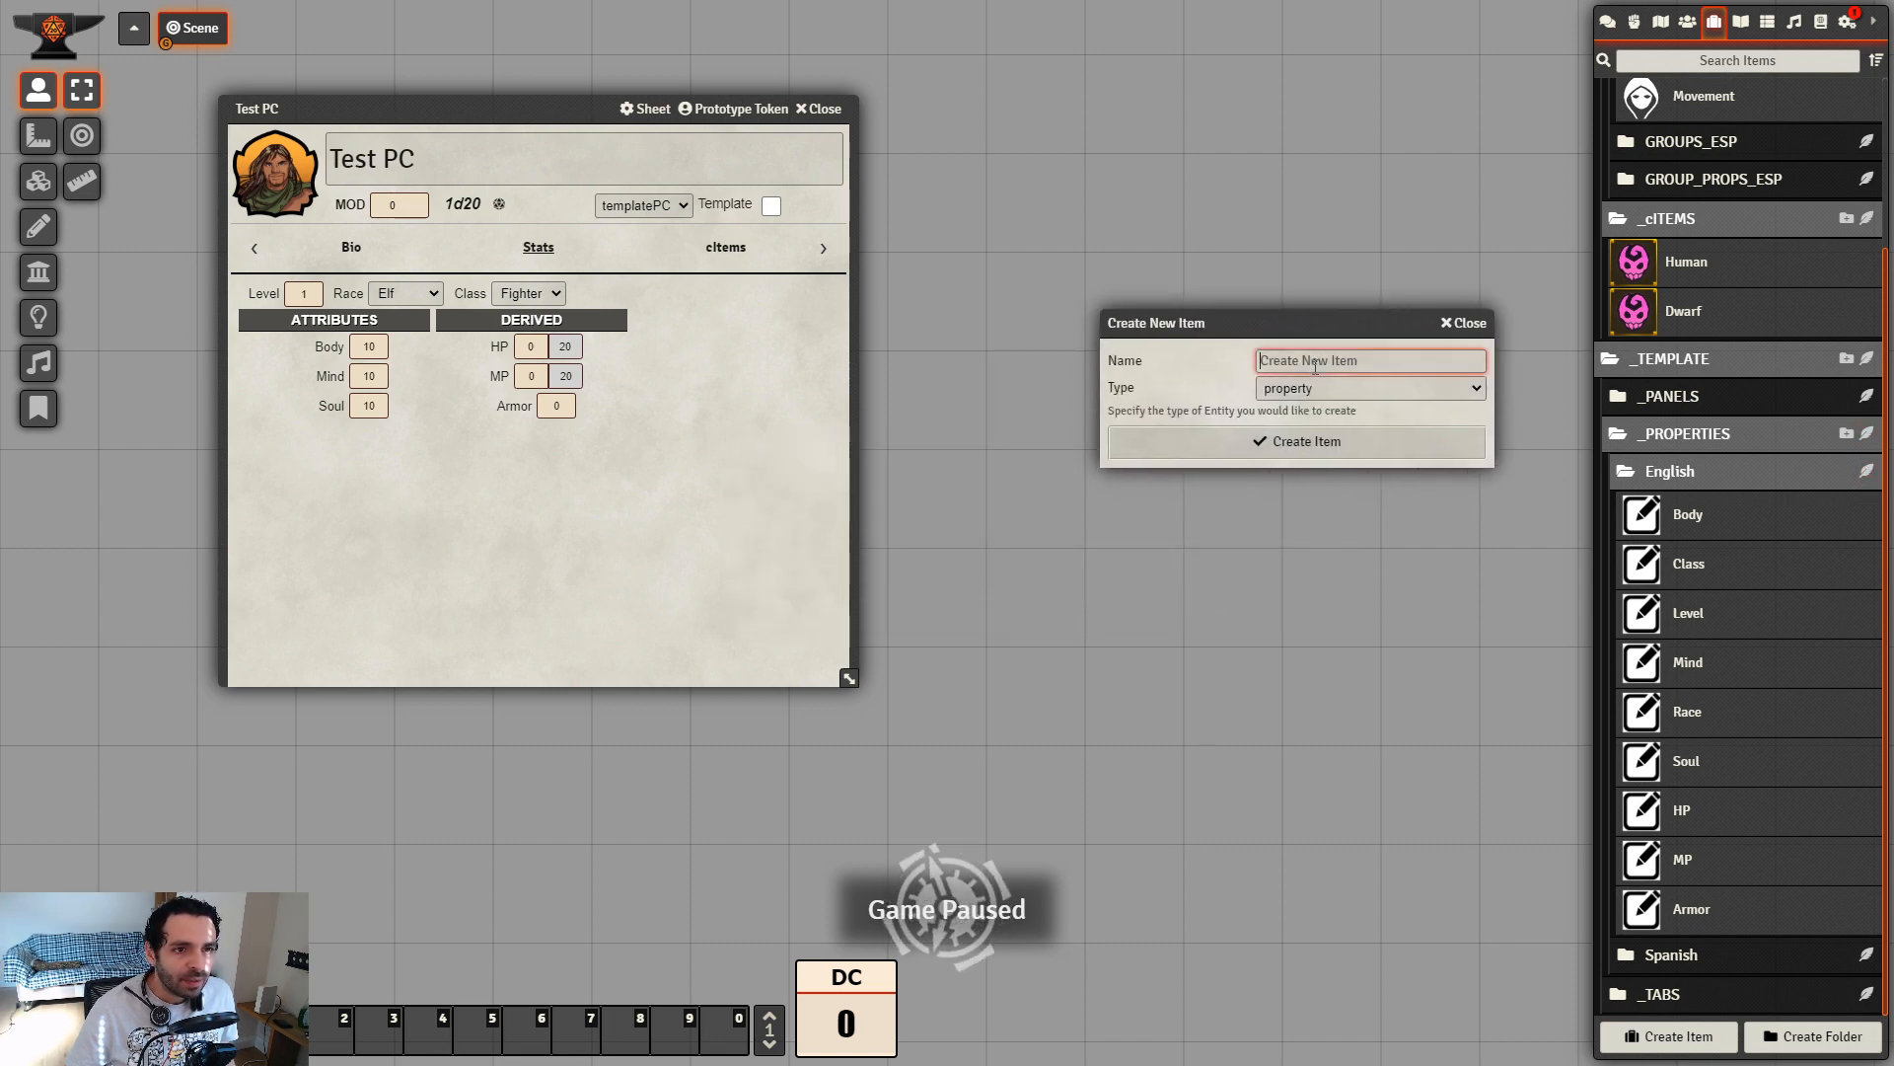
text(Race)
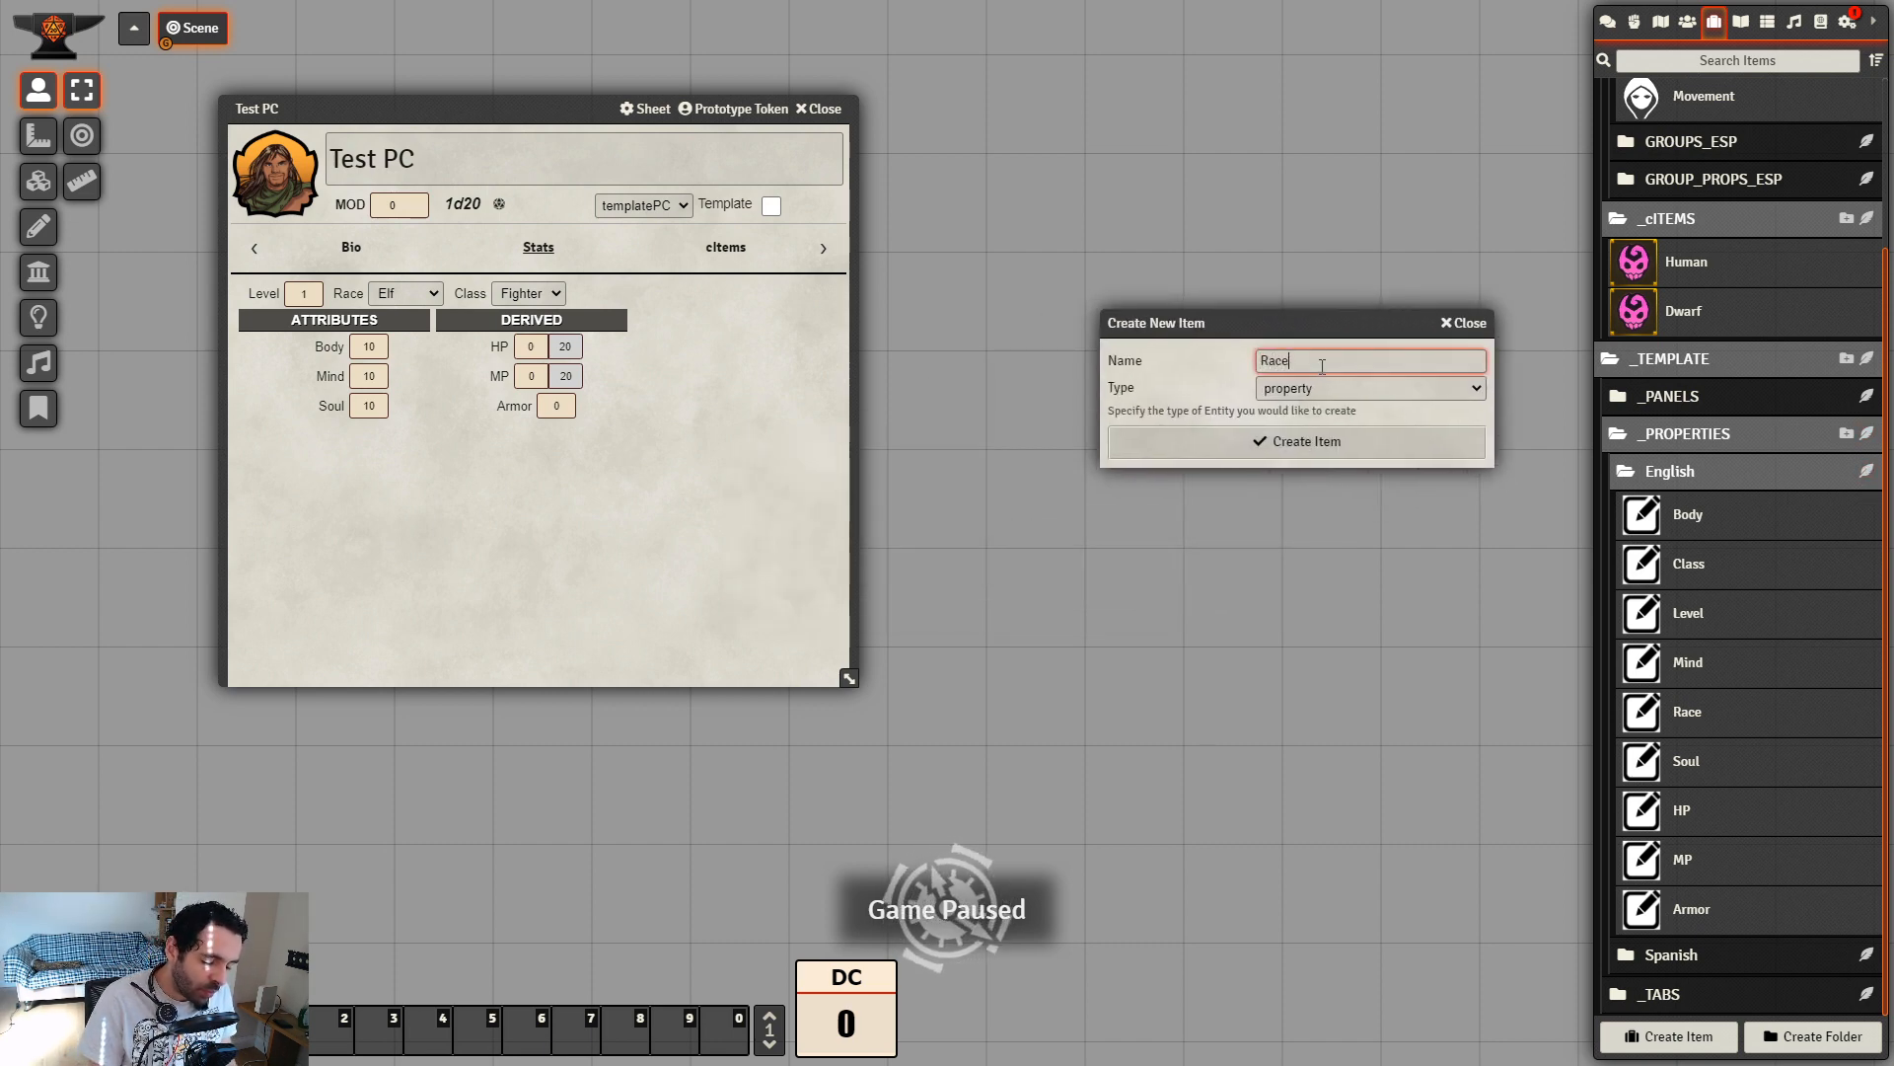
text( Table)
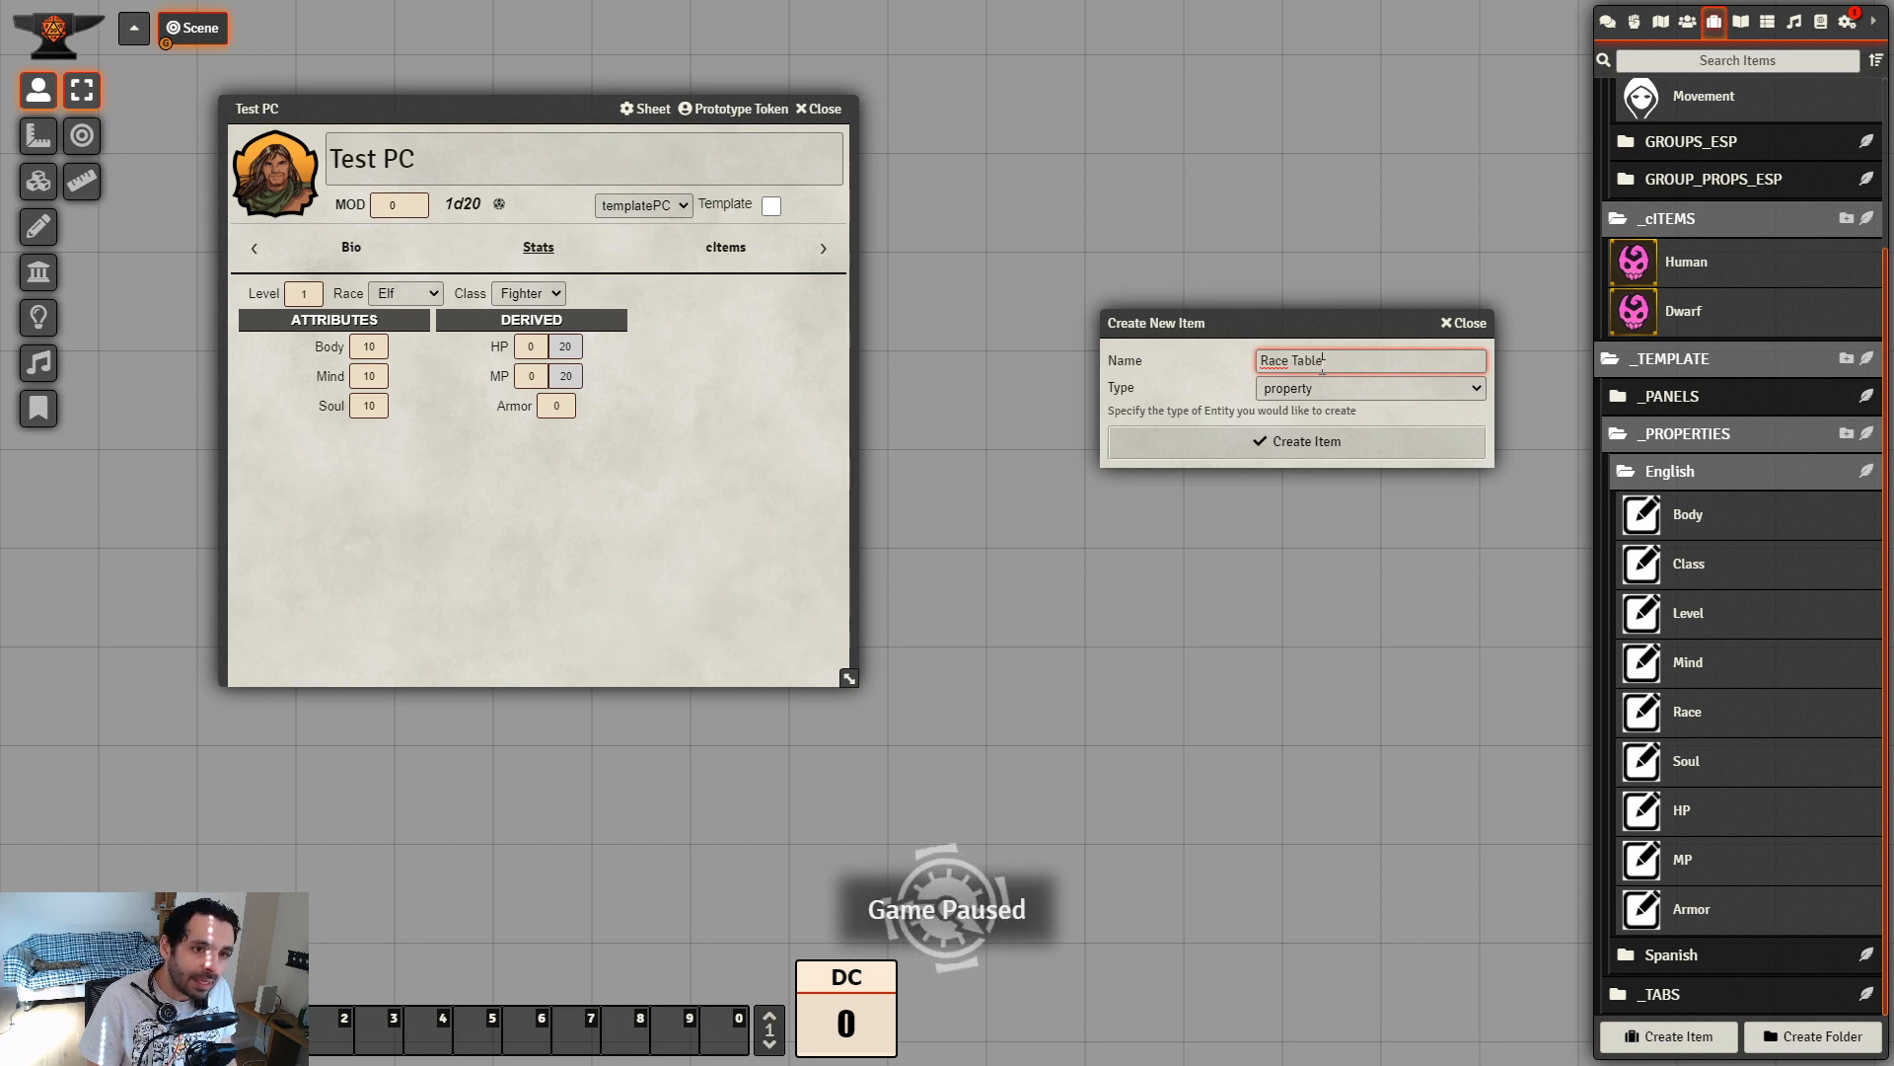
click(1328, 455)
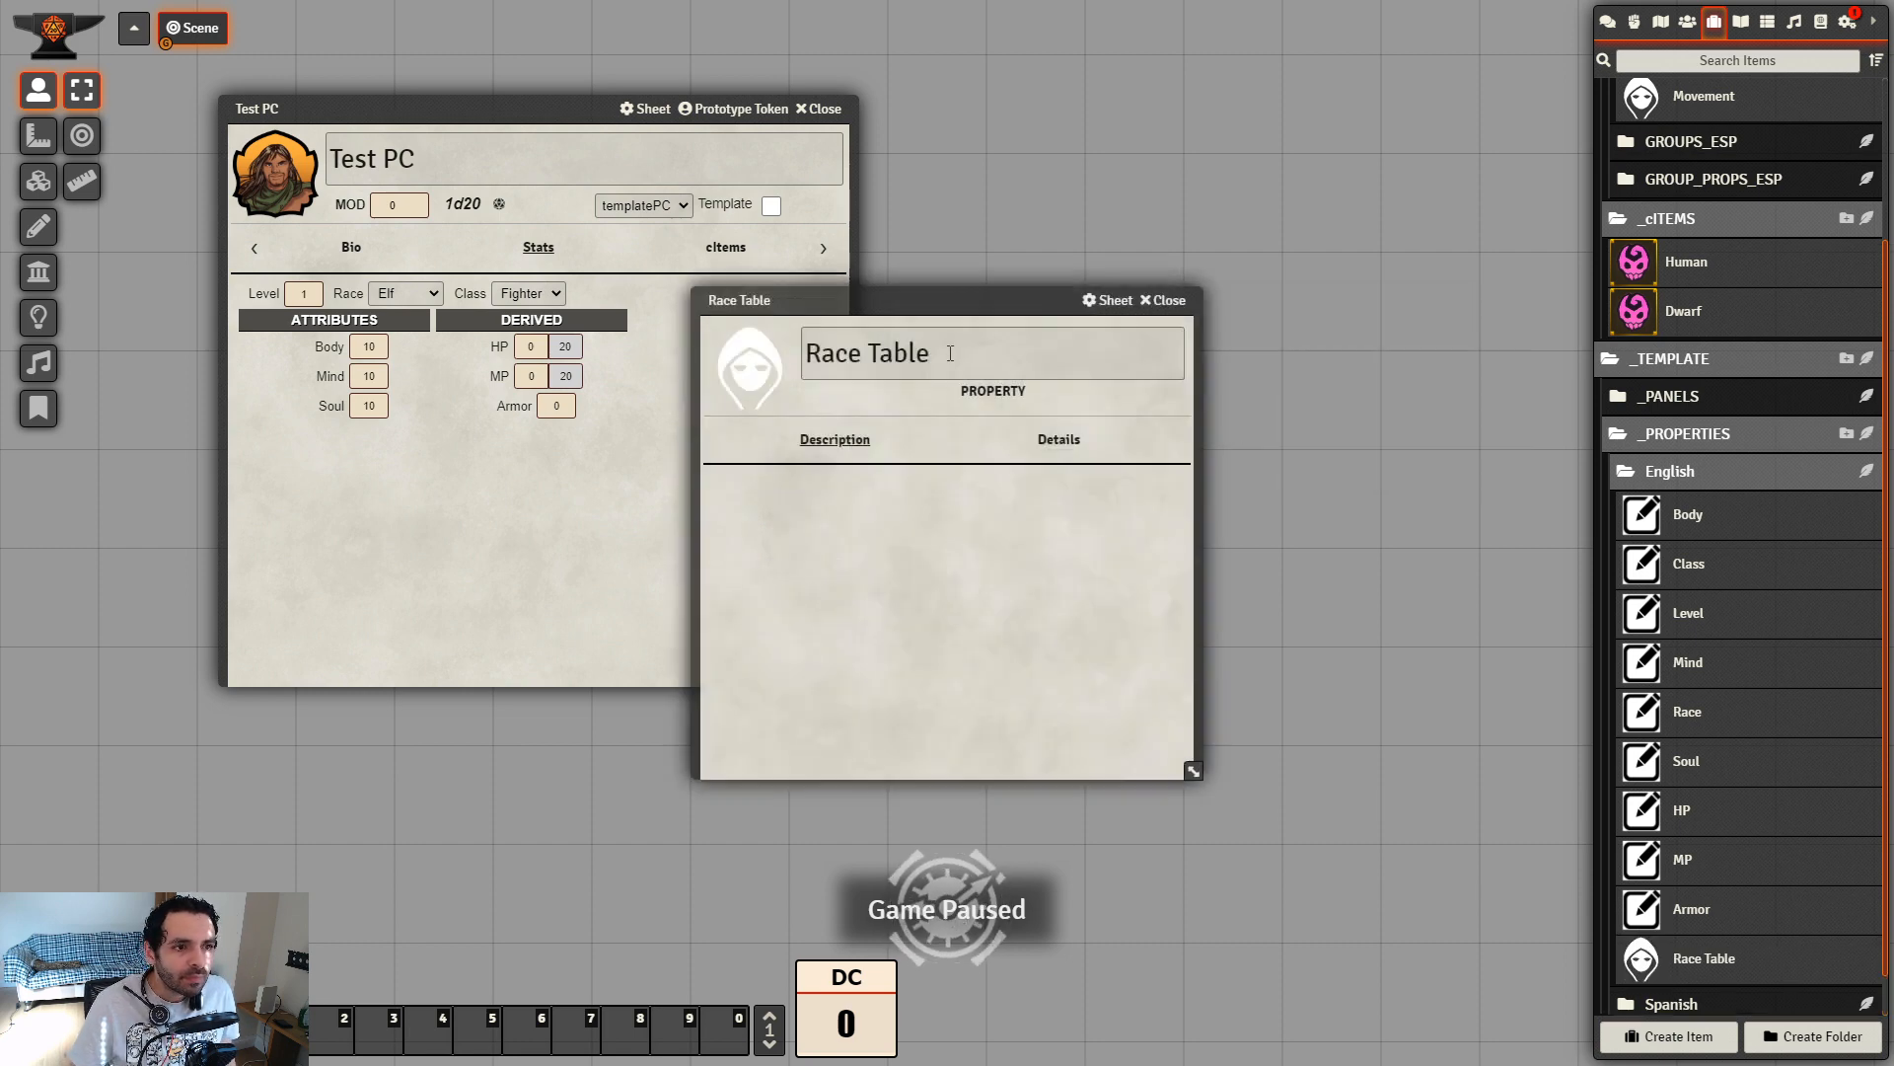
Set the Race Table property's icon to sh_prop_icon.png from the img/06_Icons folder
drag(913, 299, 1190, 226)
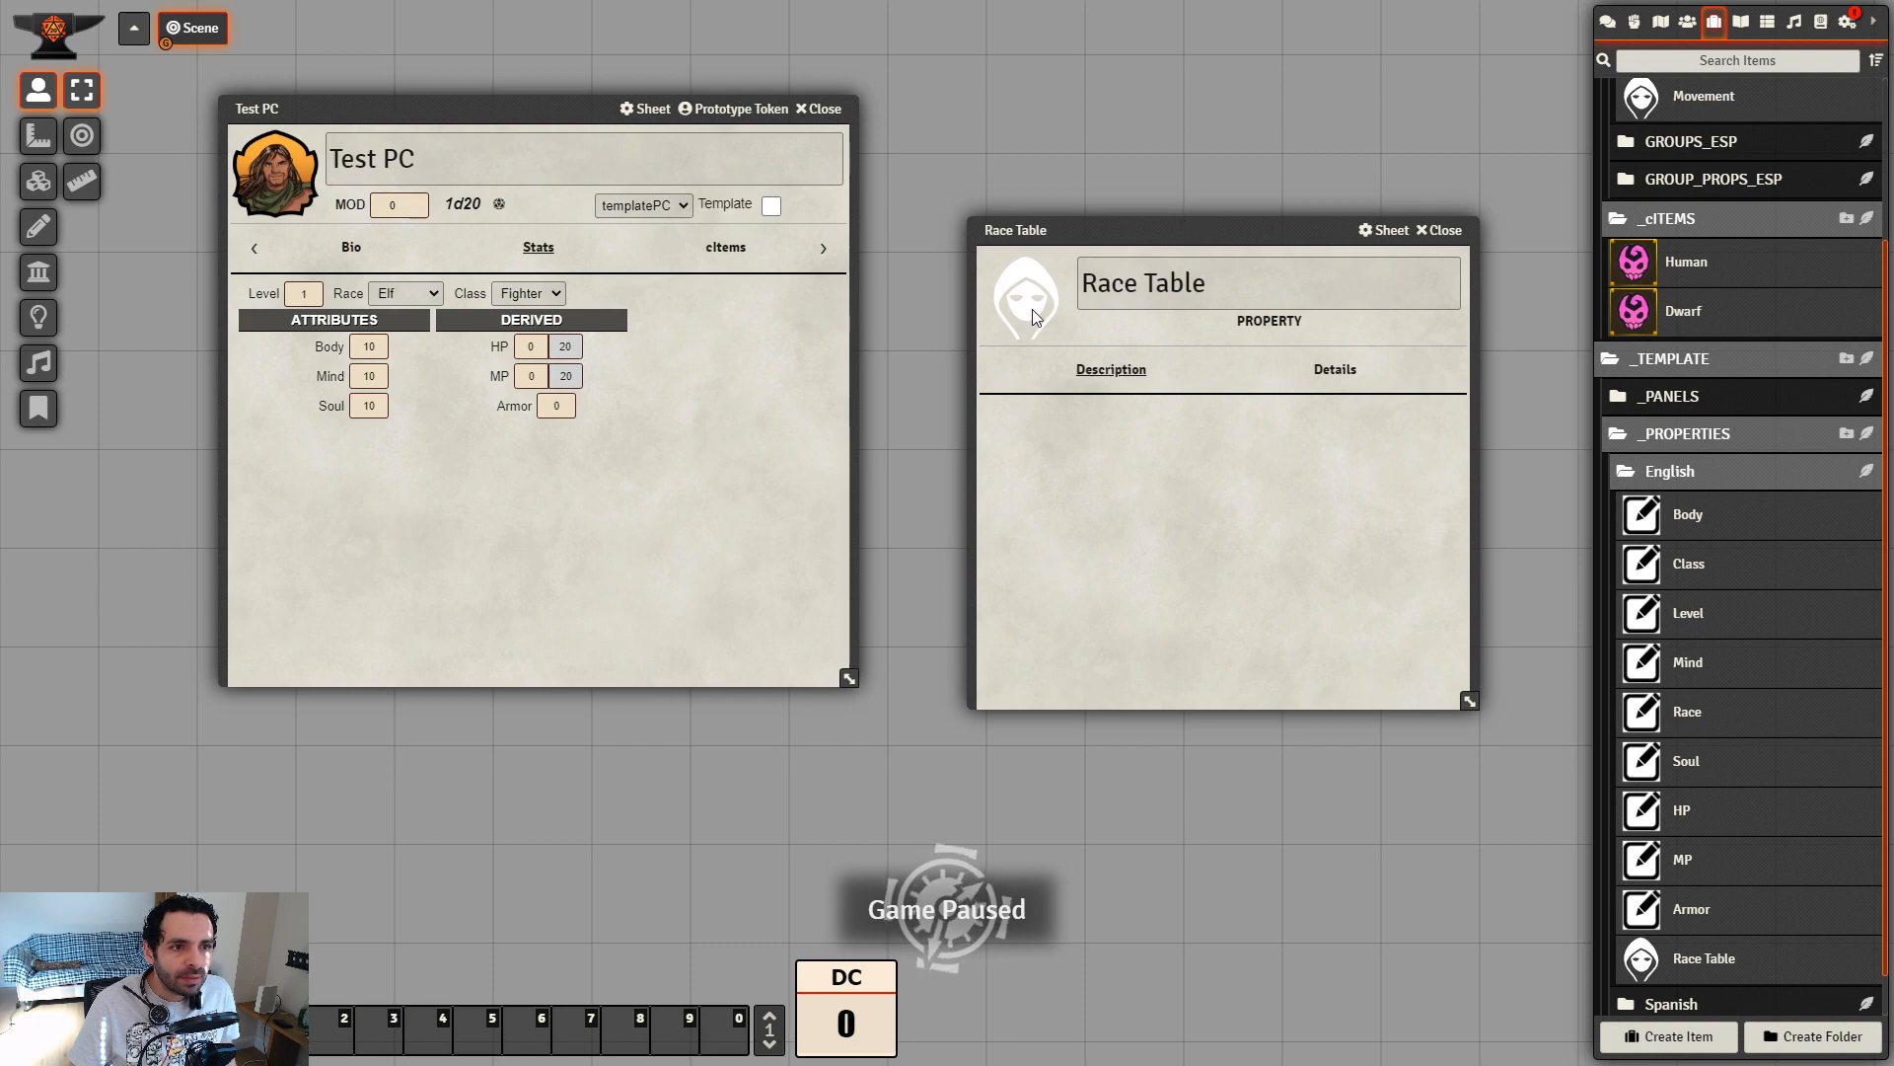
click(1026, 288)
click(1384, 353)
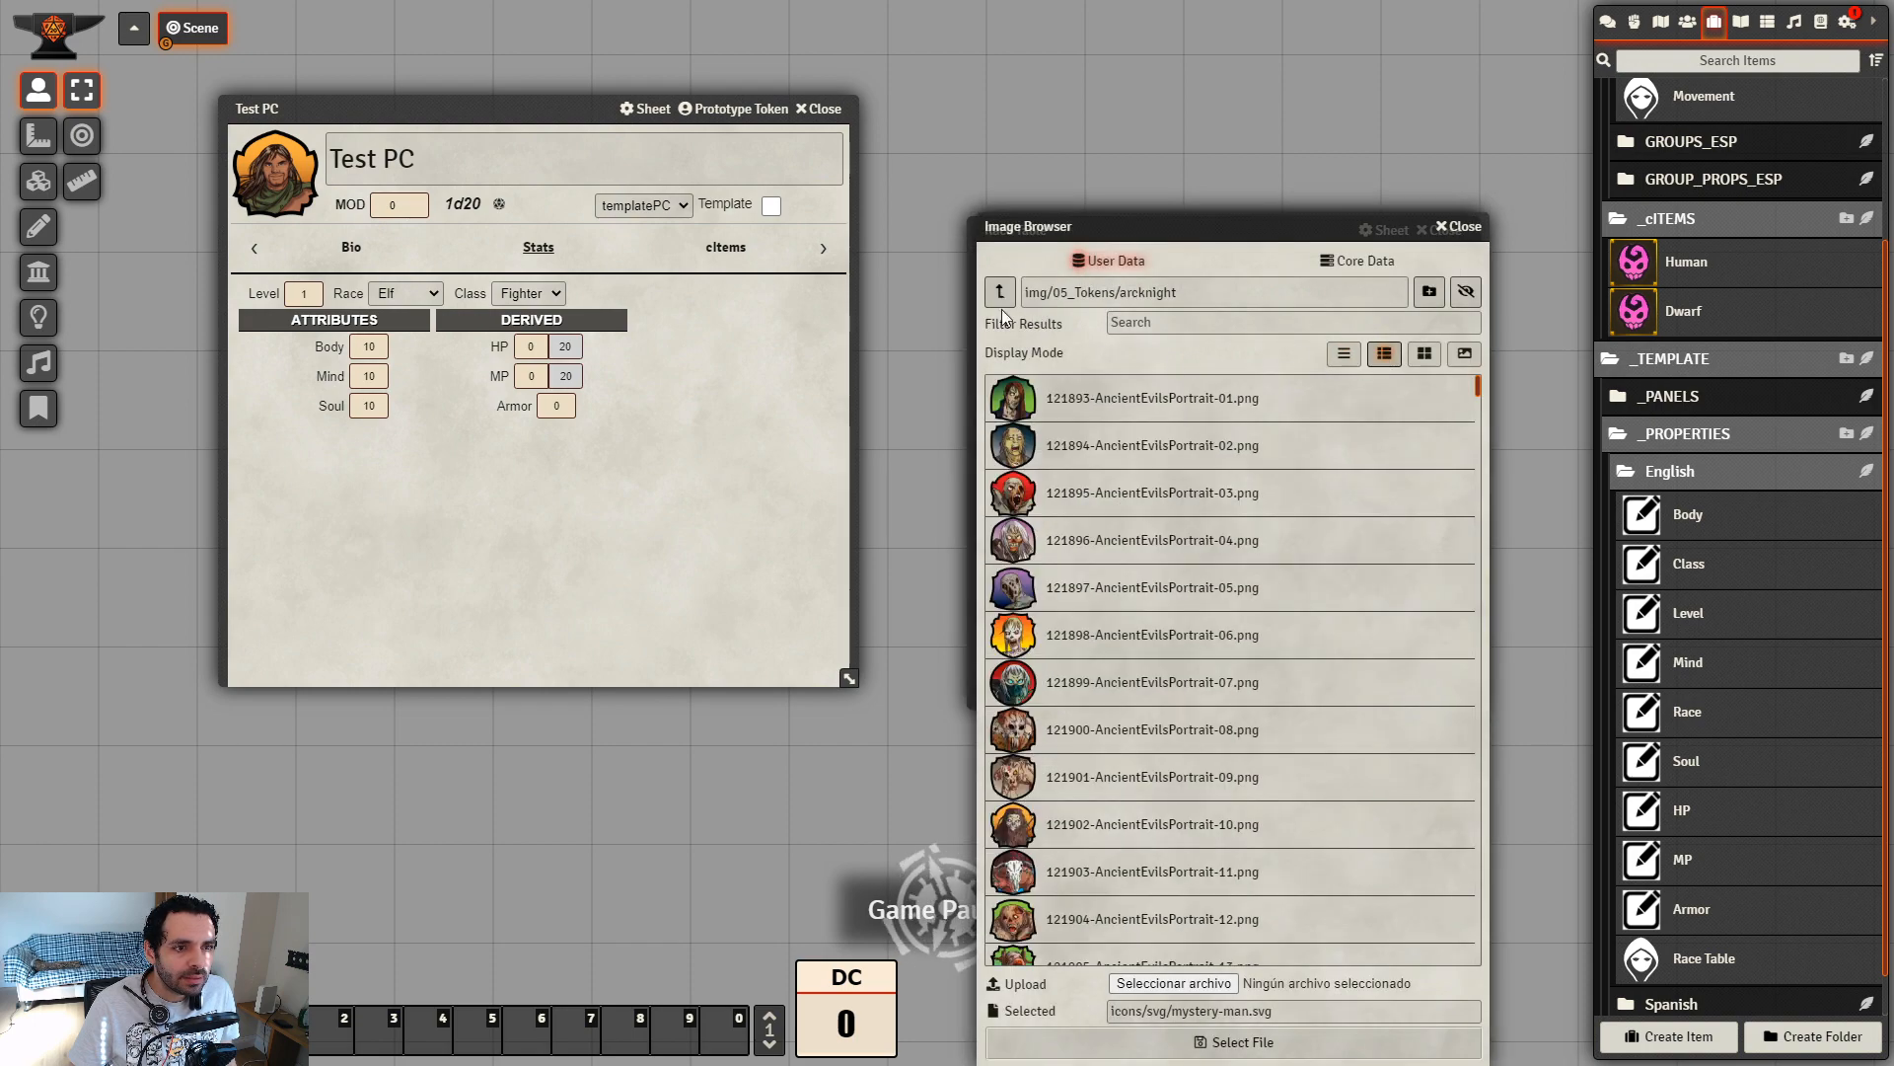
click(1000, 291)
click(1008, 289)
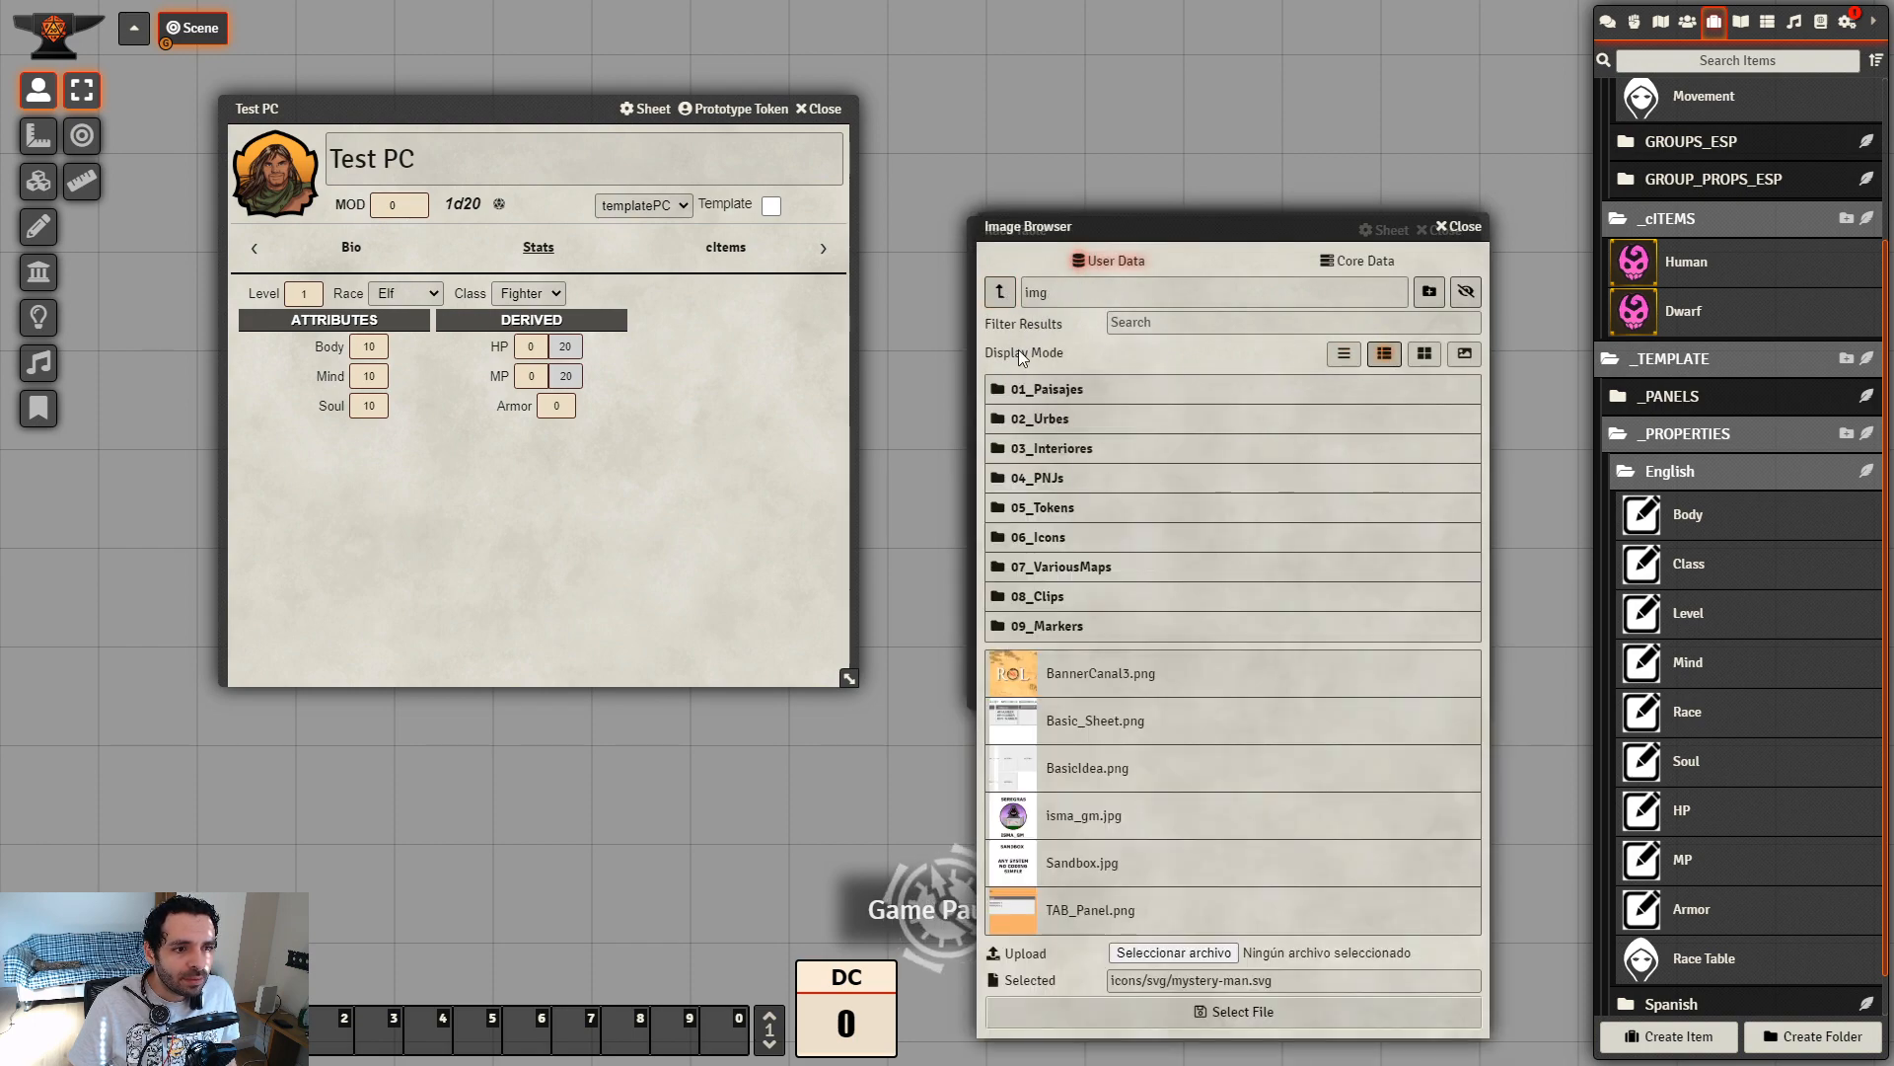
click(1062, 538)
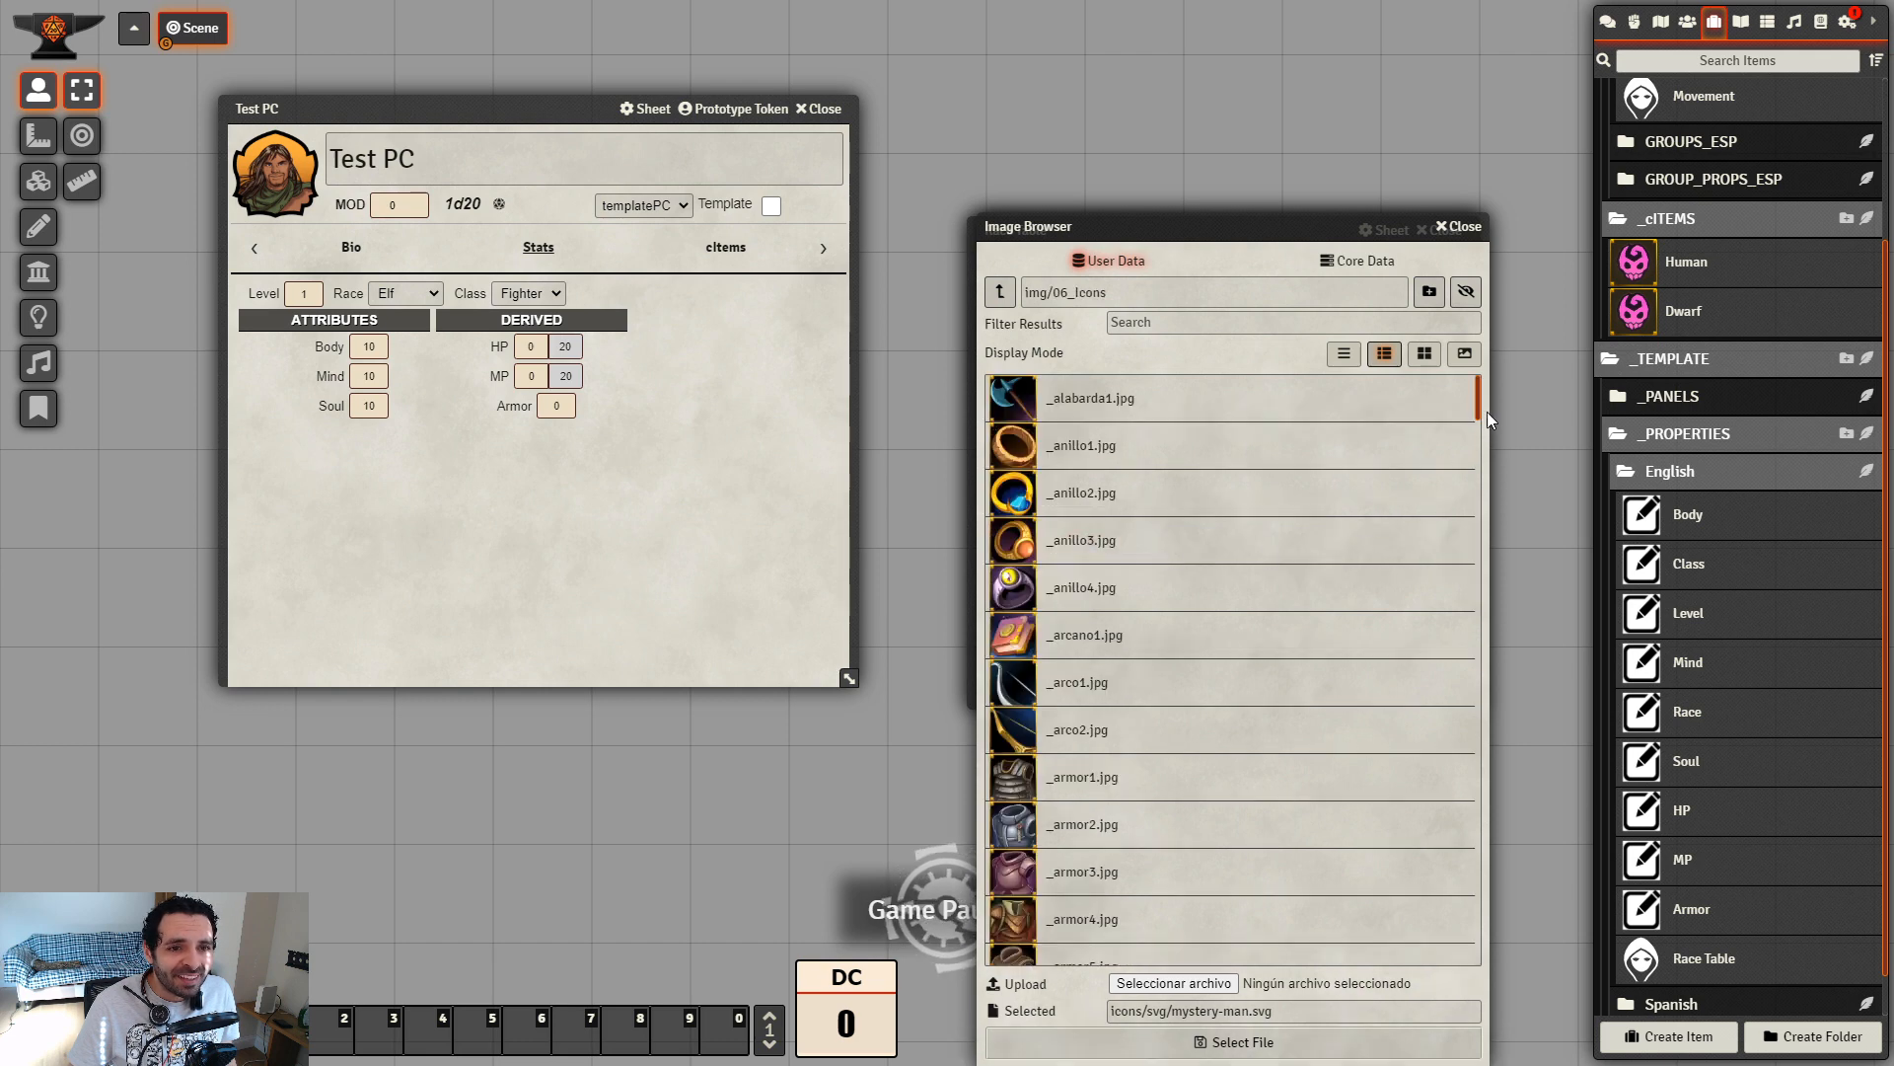
drag(1476, 400, 1391, 948)
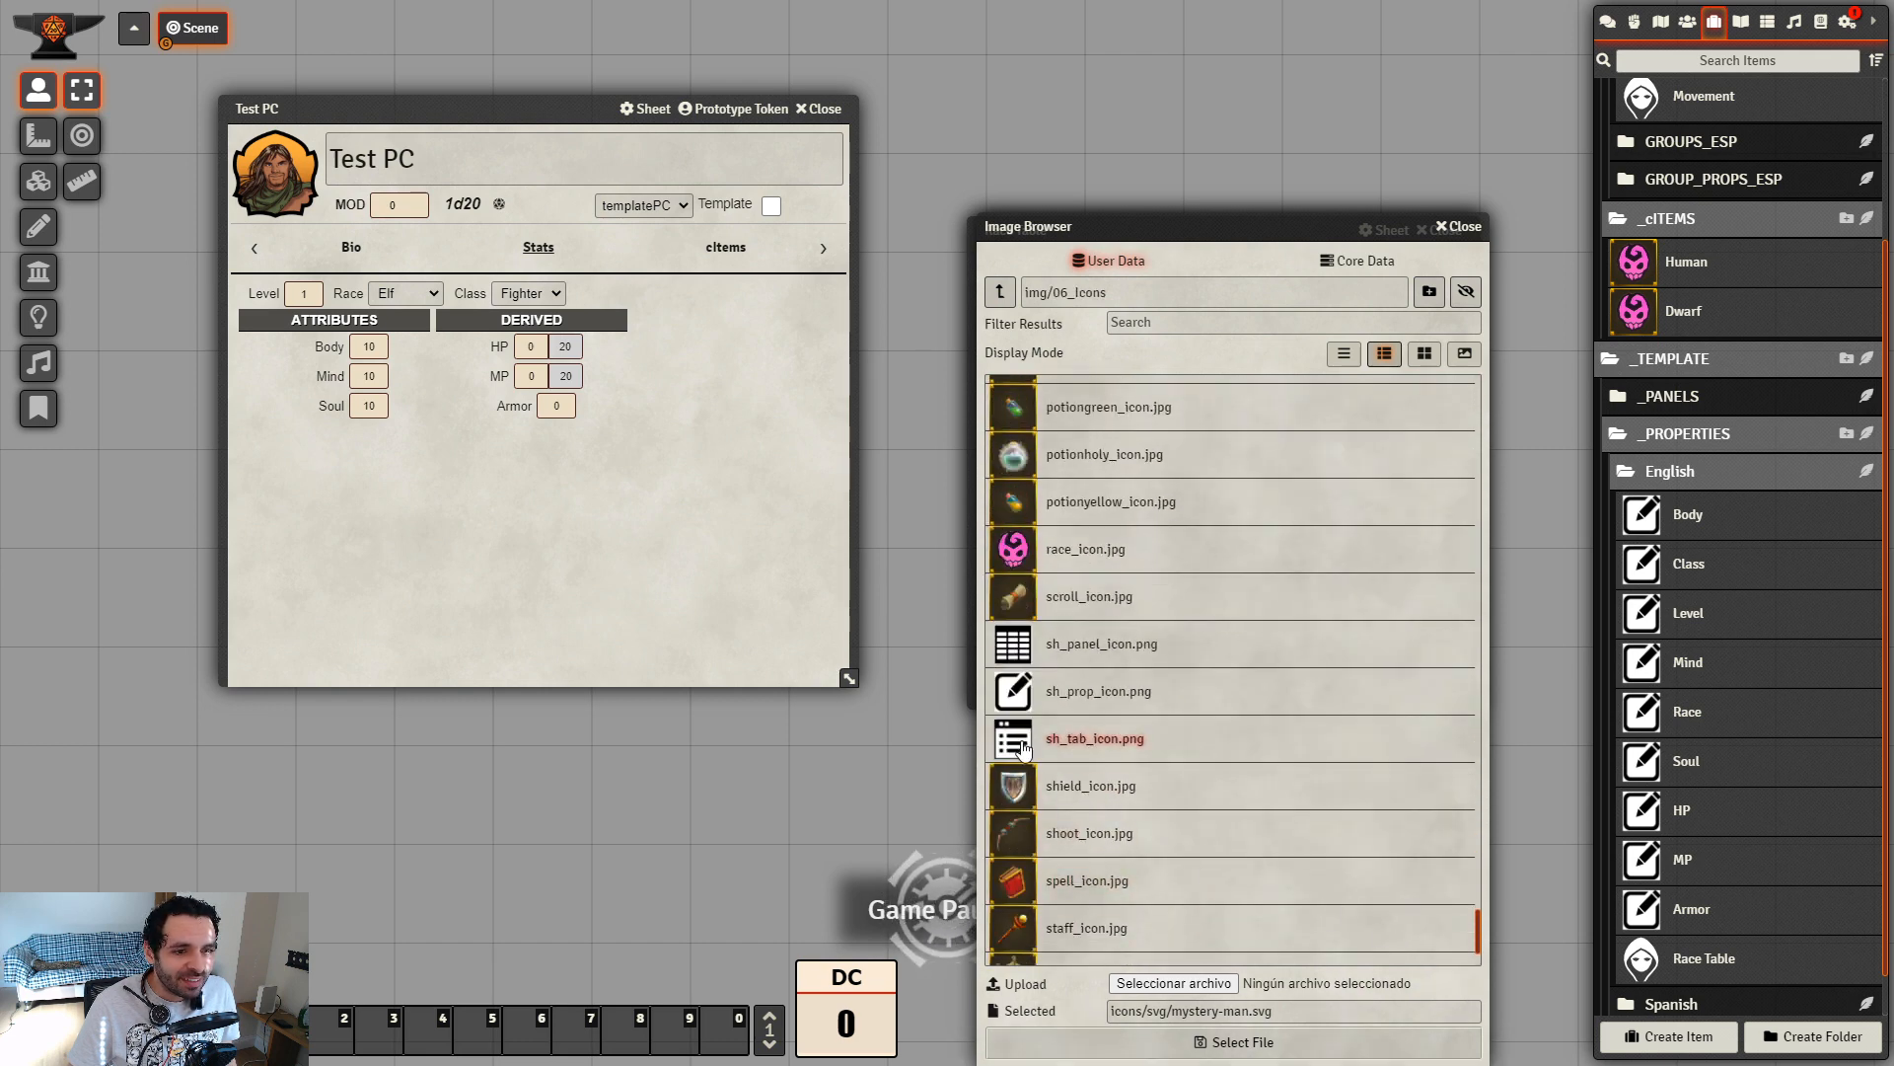
click(1056, 688)
click(1421, 1042)
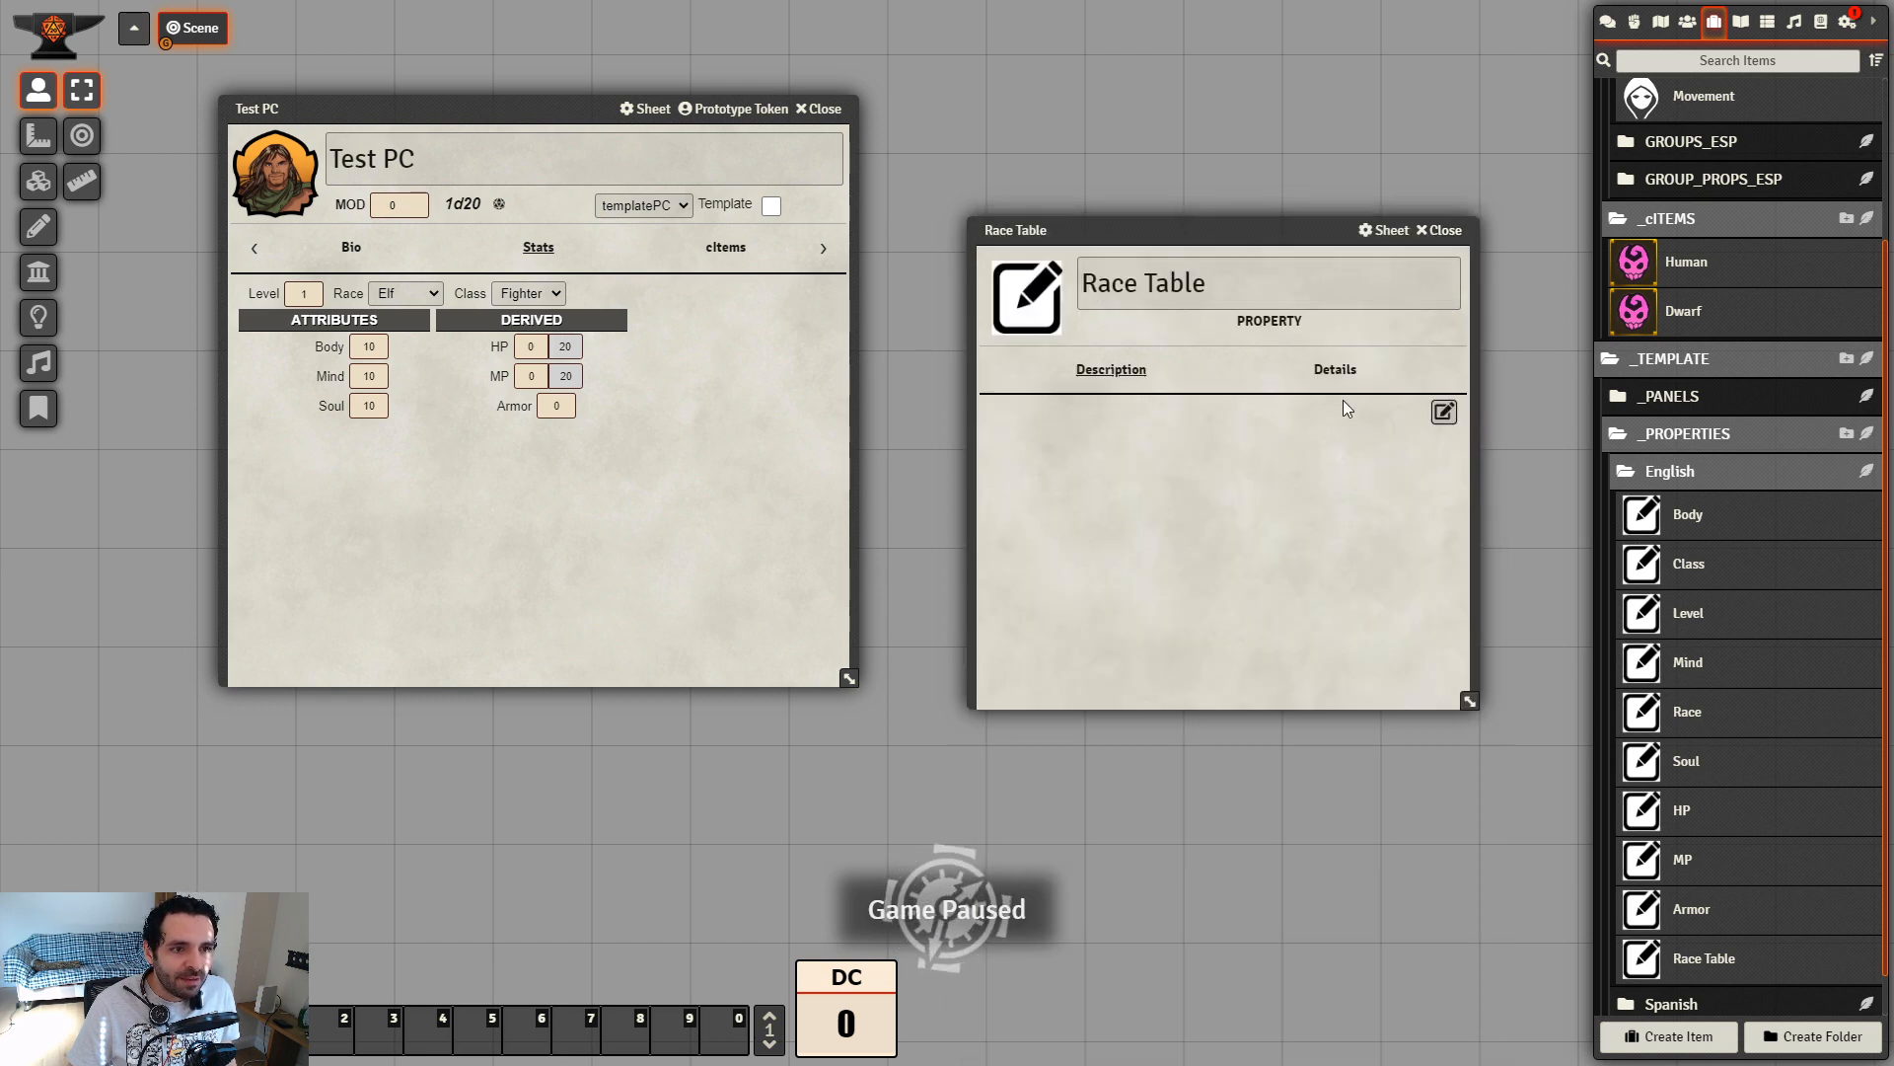
Set Race Table's data type to table in its details and enlarge the sheet to fit the table options
click(1338, 371)
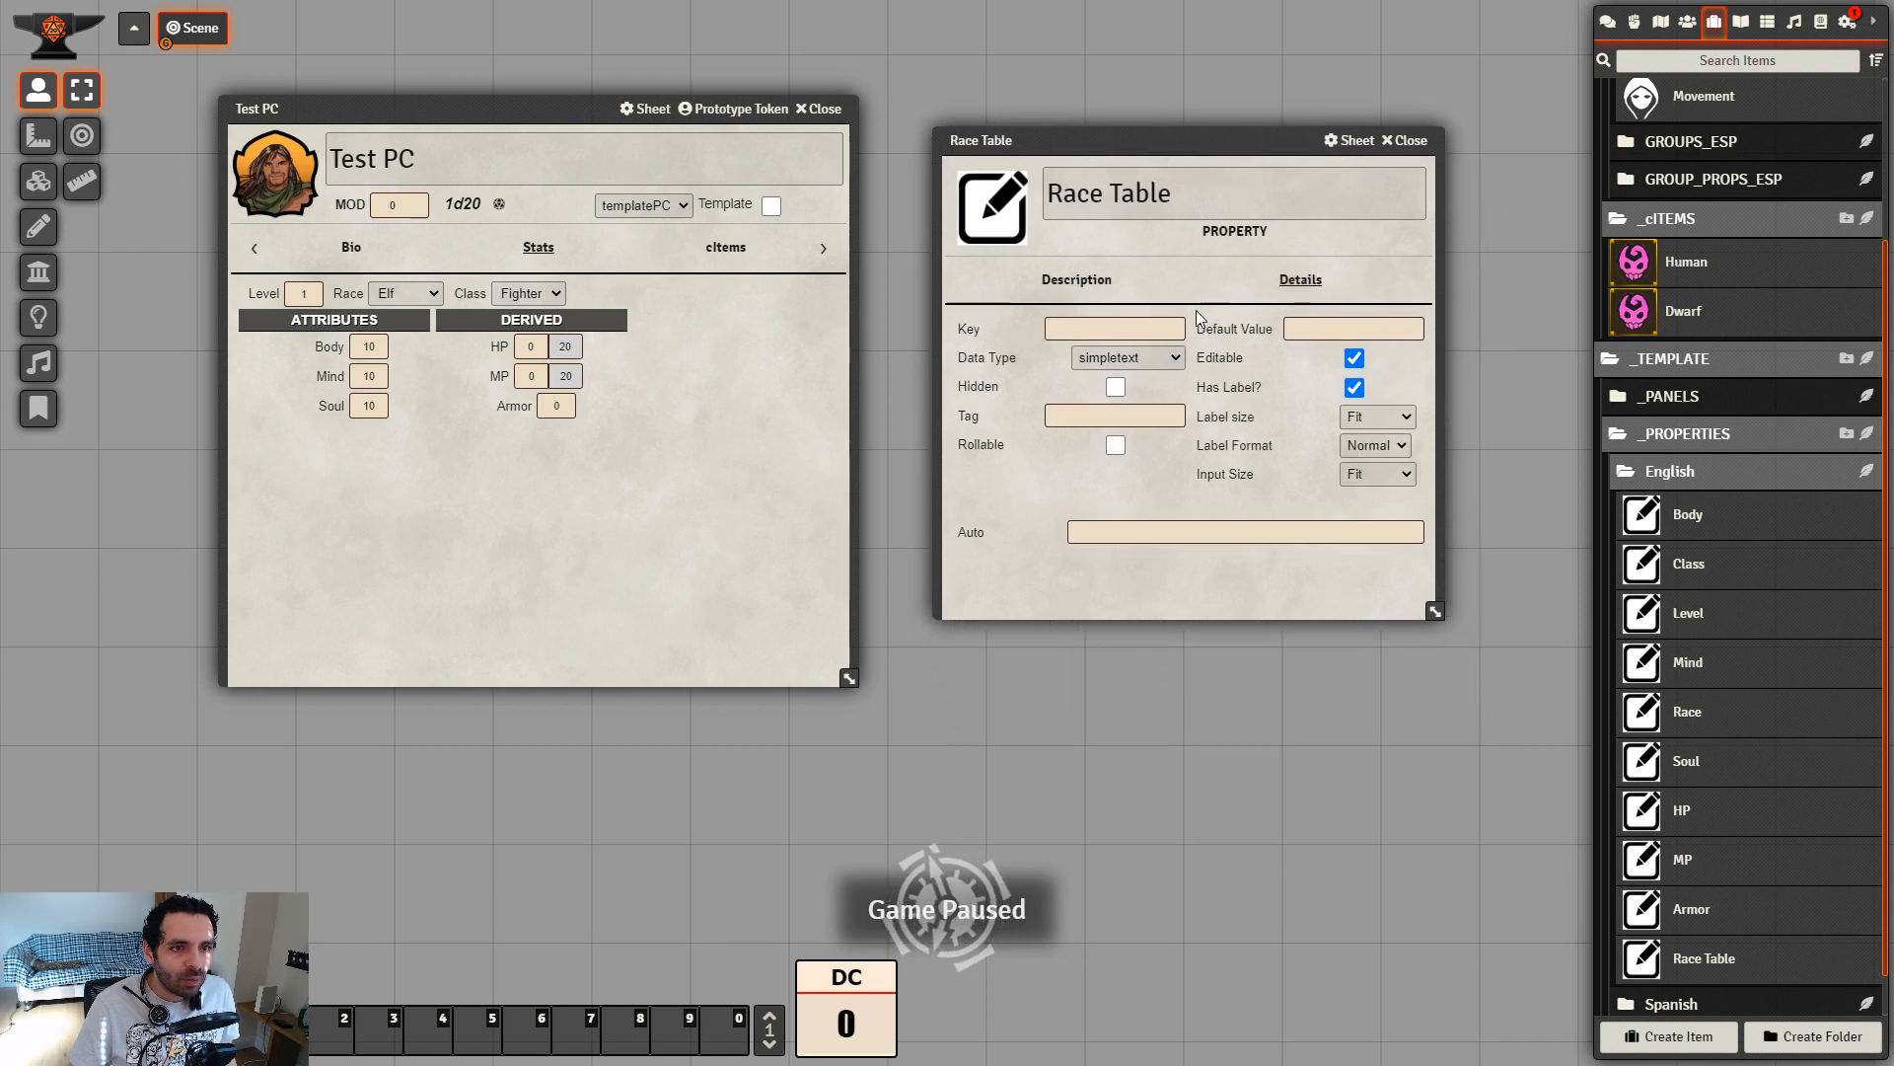
click(1176, 358)
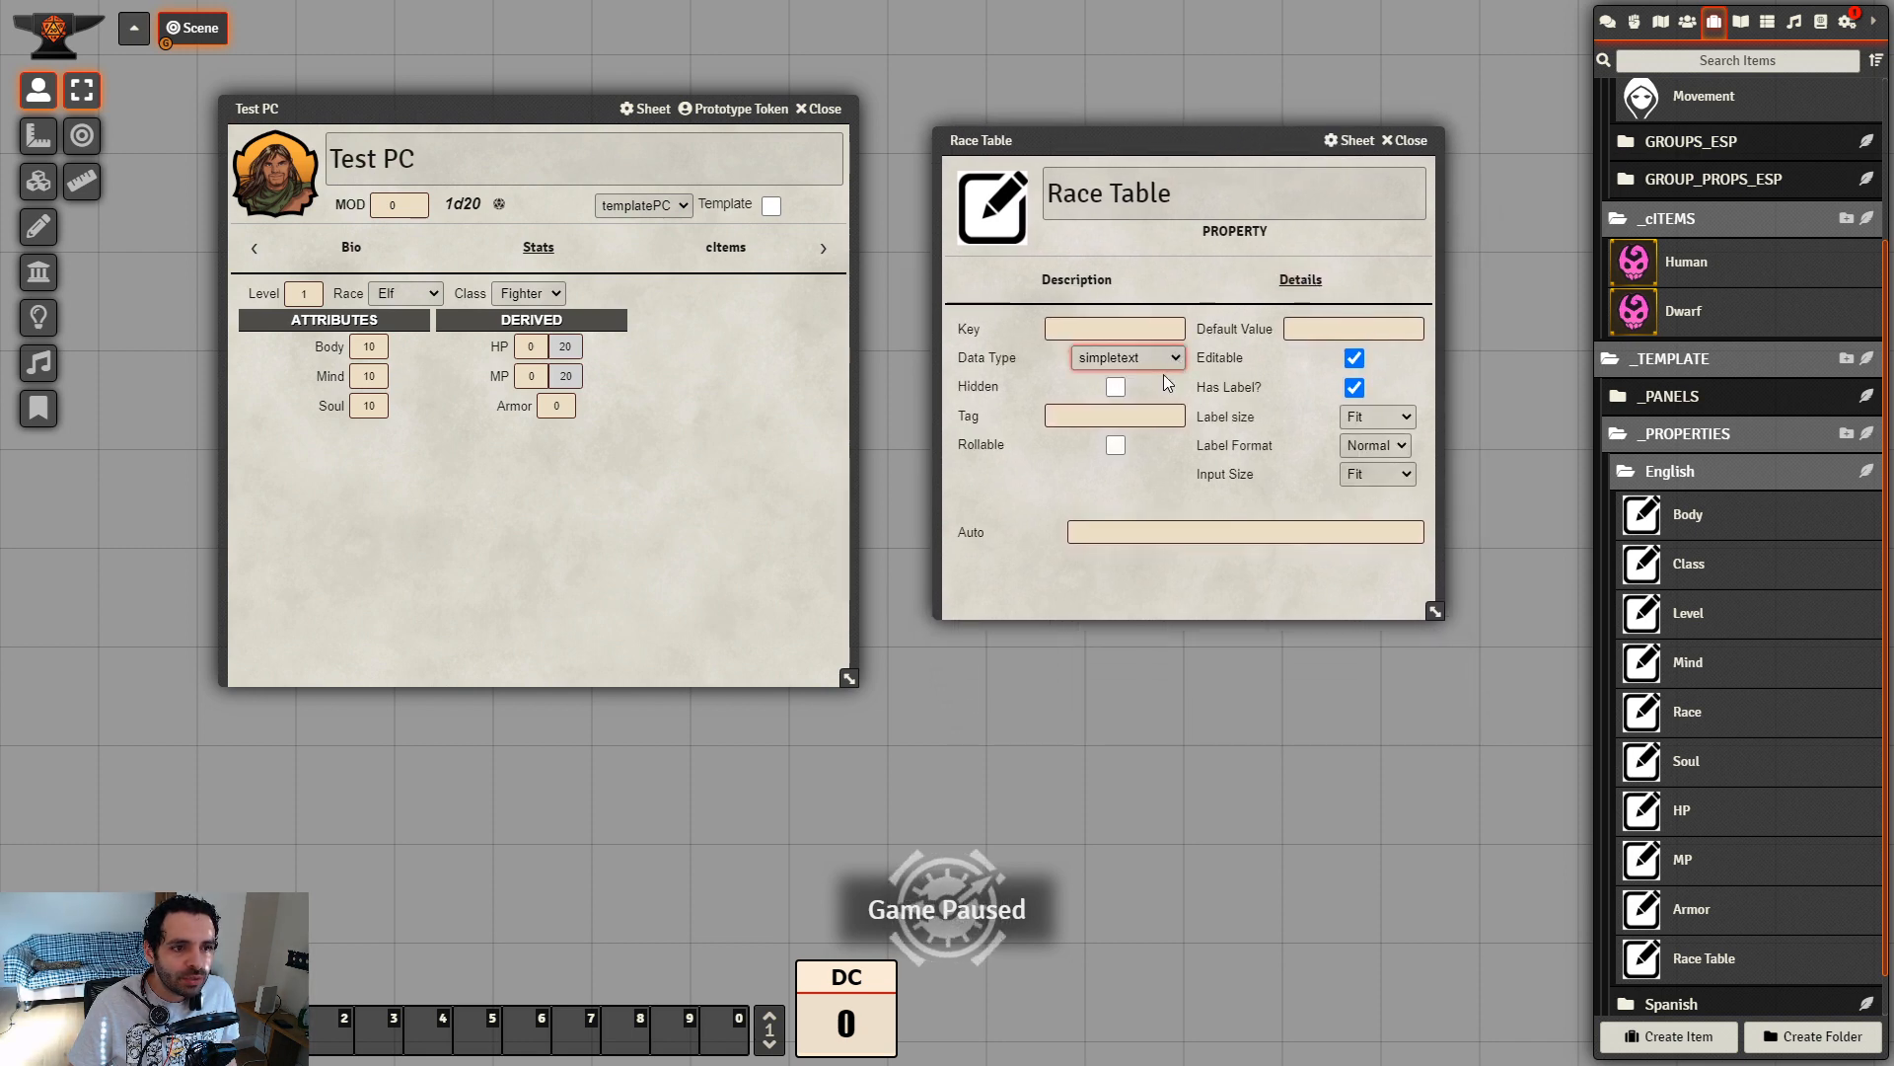
click(1139, 503)
drag(1435, 612, 1431, 649)
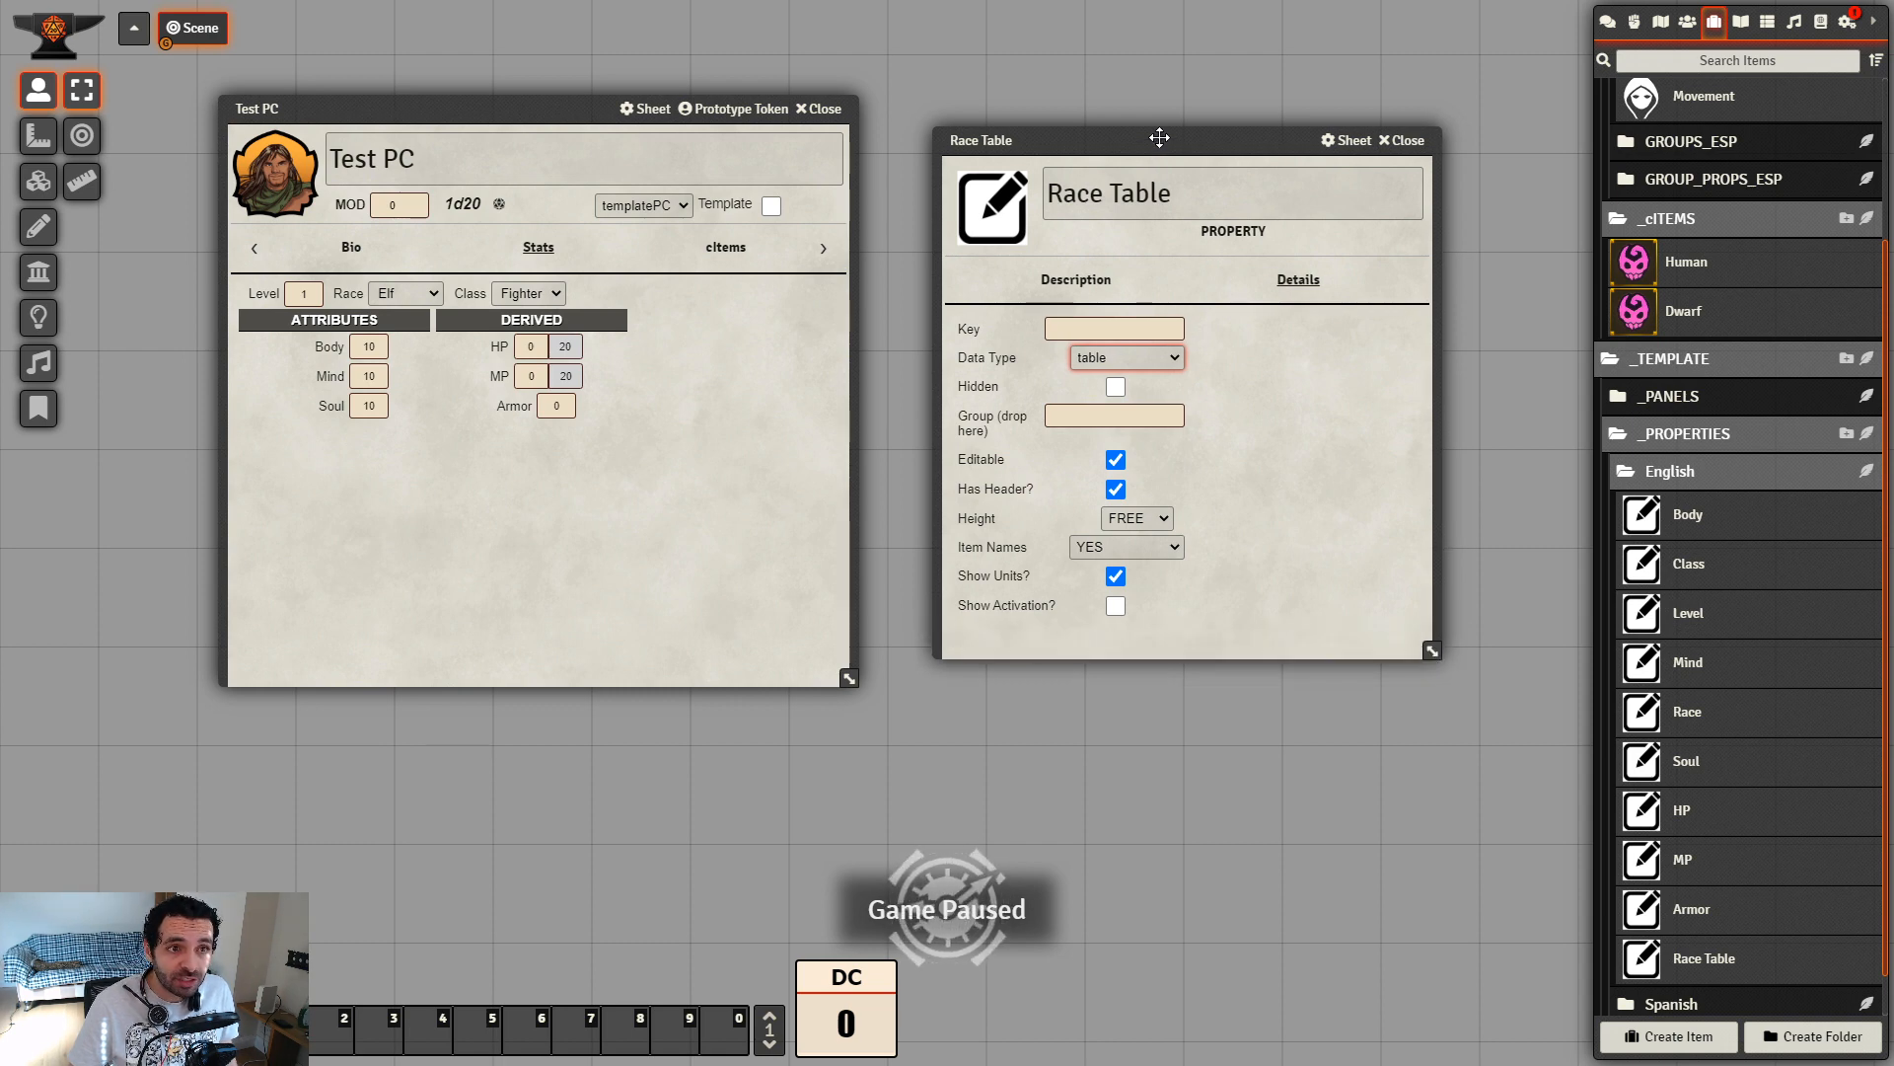
drag(1159, 138, 1186, 166)
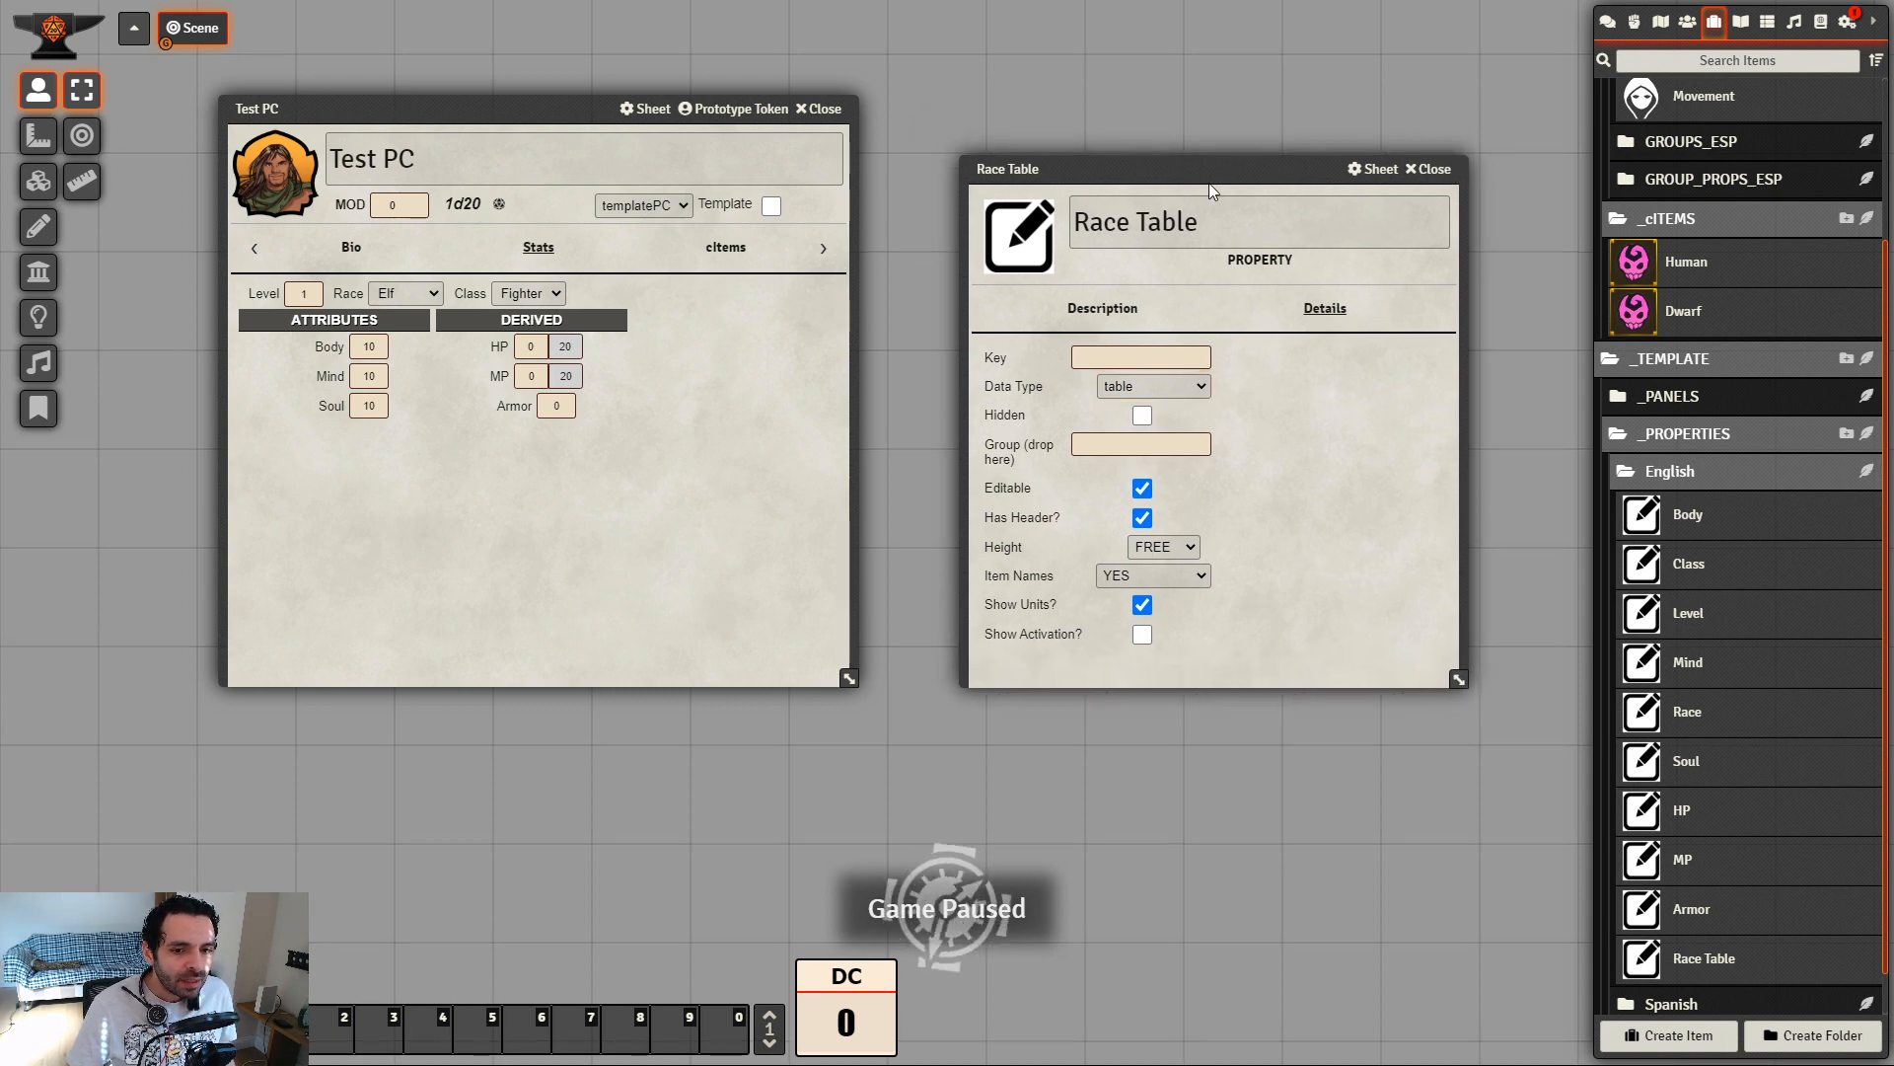
Give Race Table the key race_table and assign the Race group from GROUPS_ENG to it
click(1158, 355)
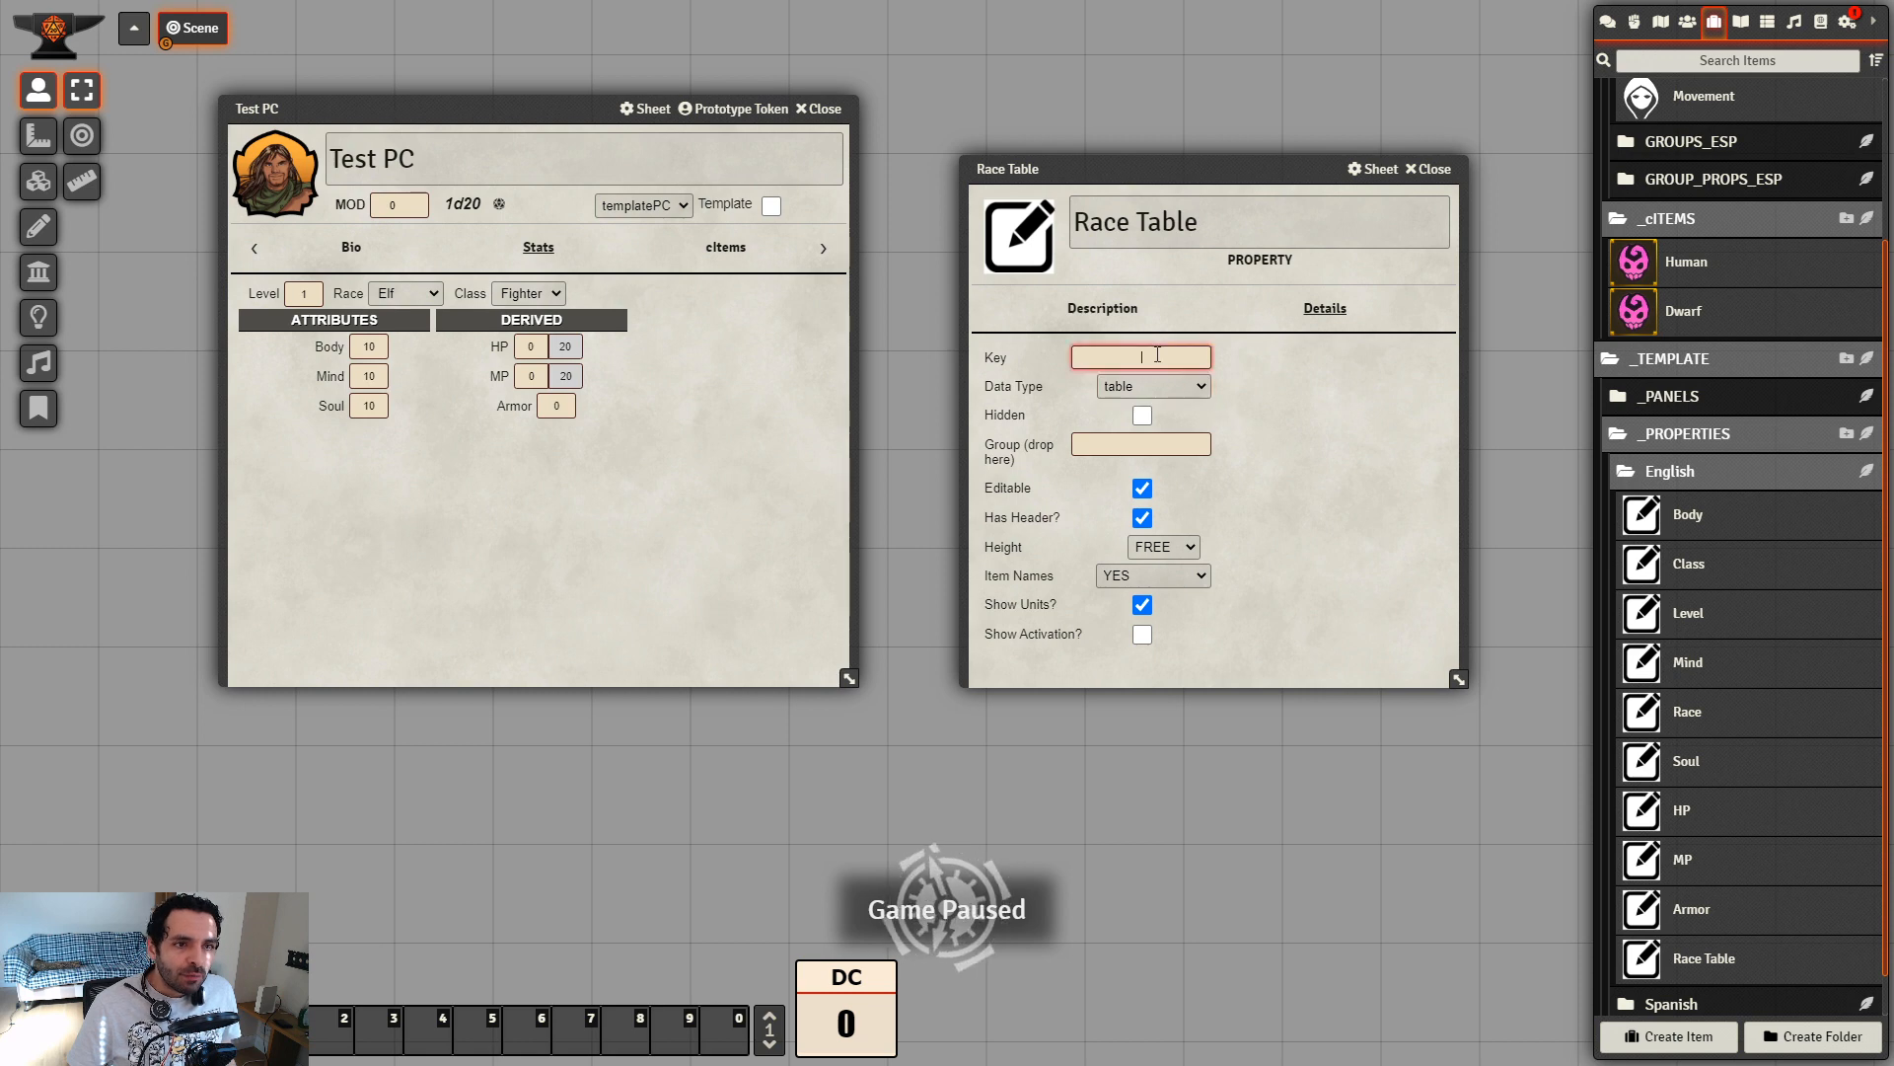
text(race_table)
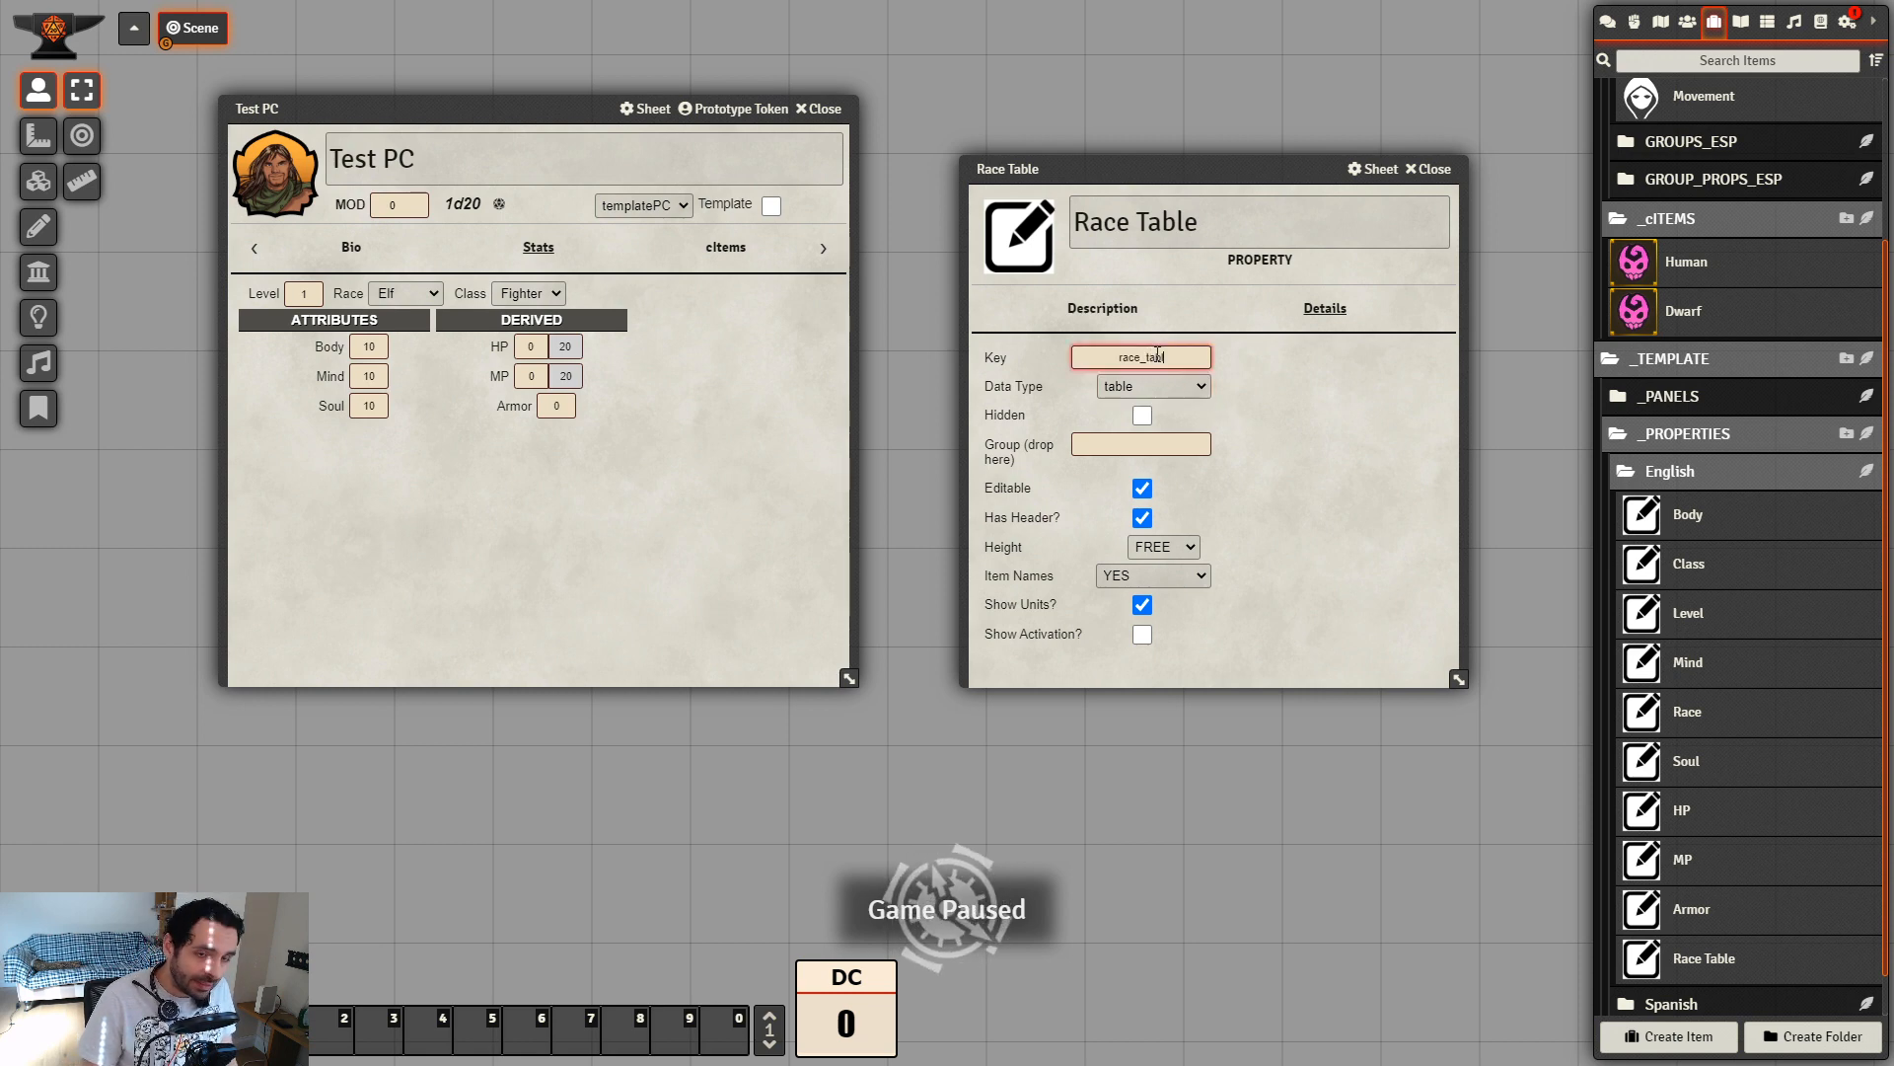
click(1248, 439)
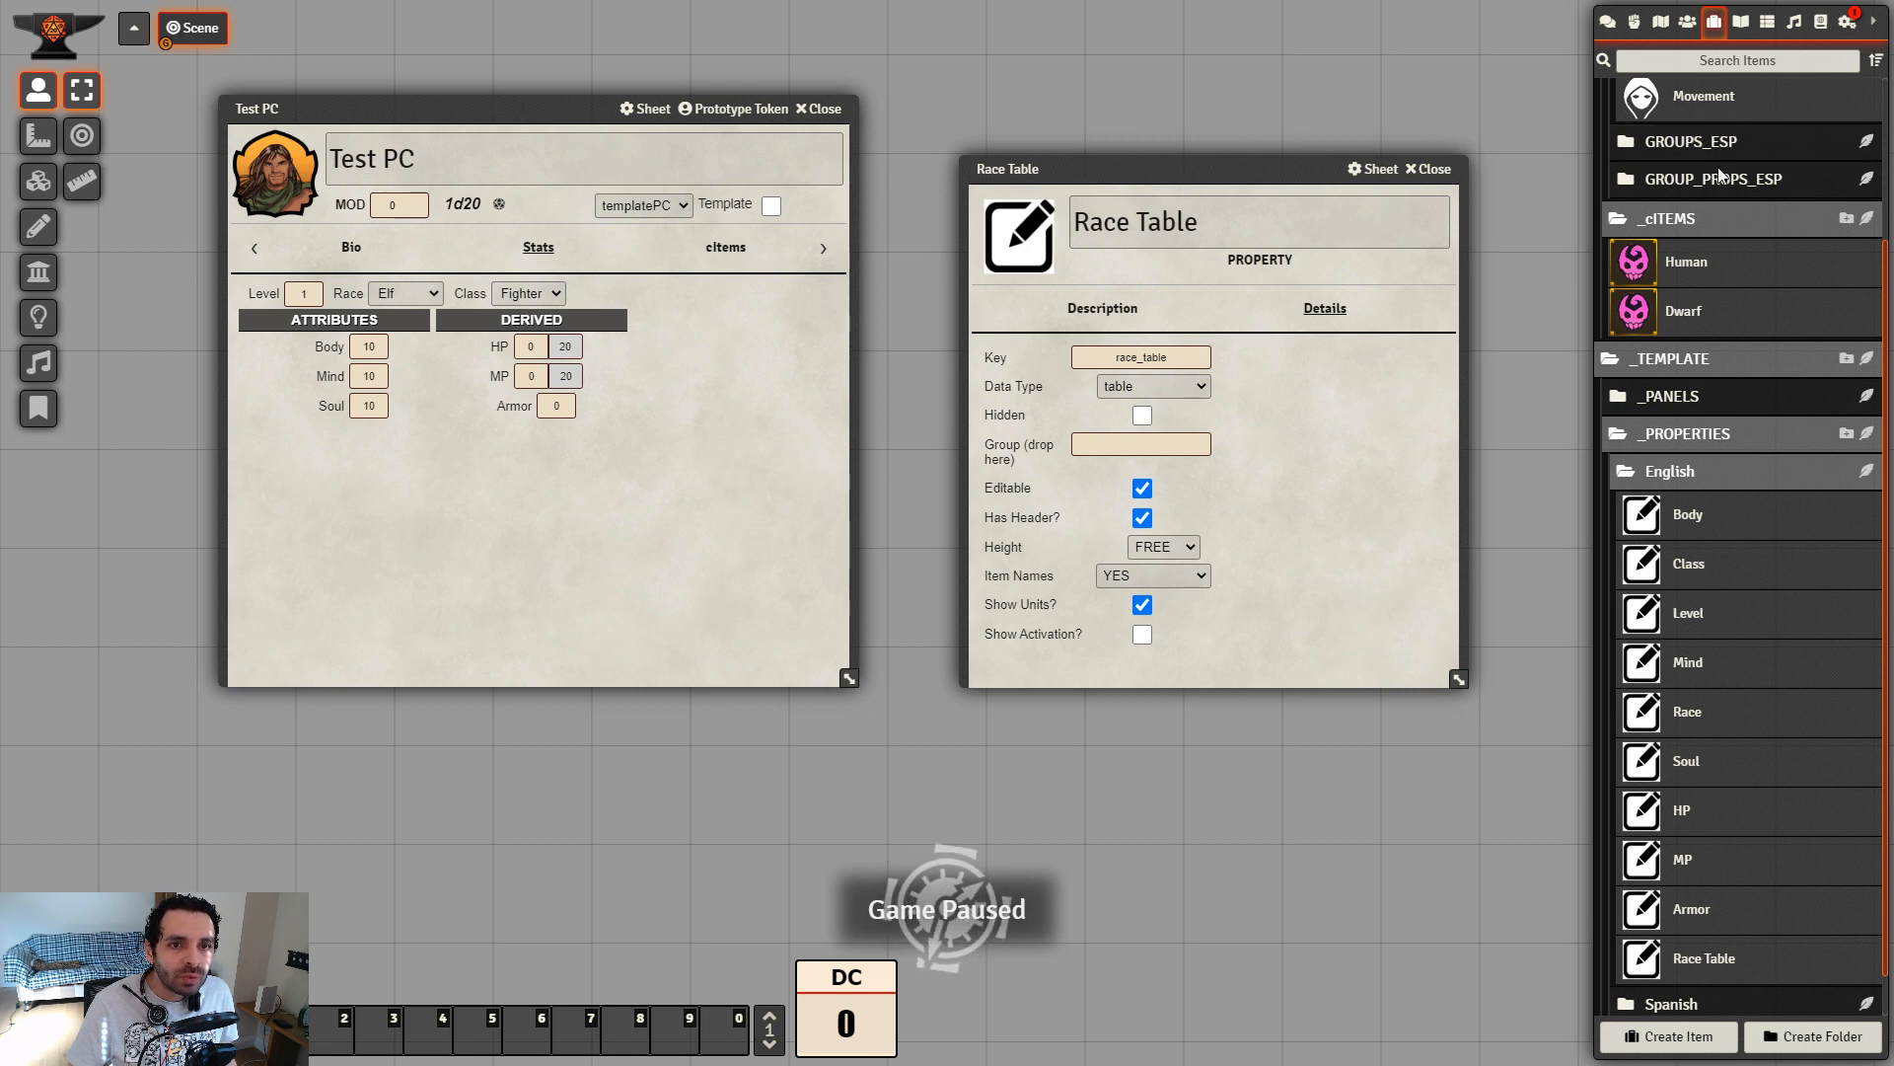
scroll(1720, 205, up, 3)
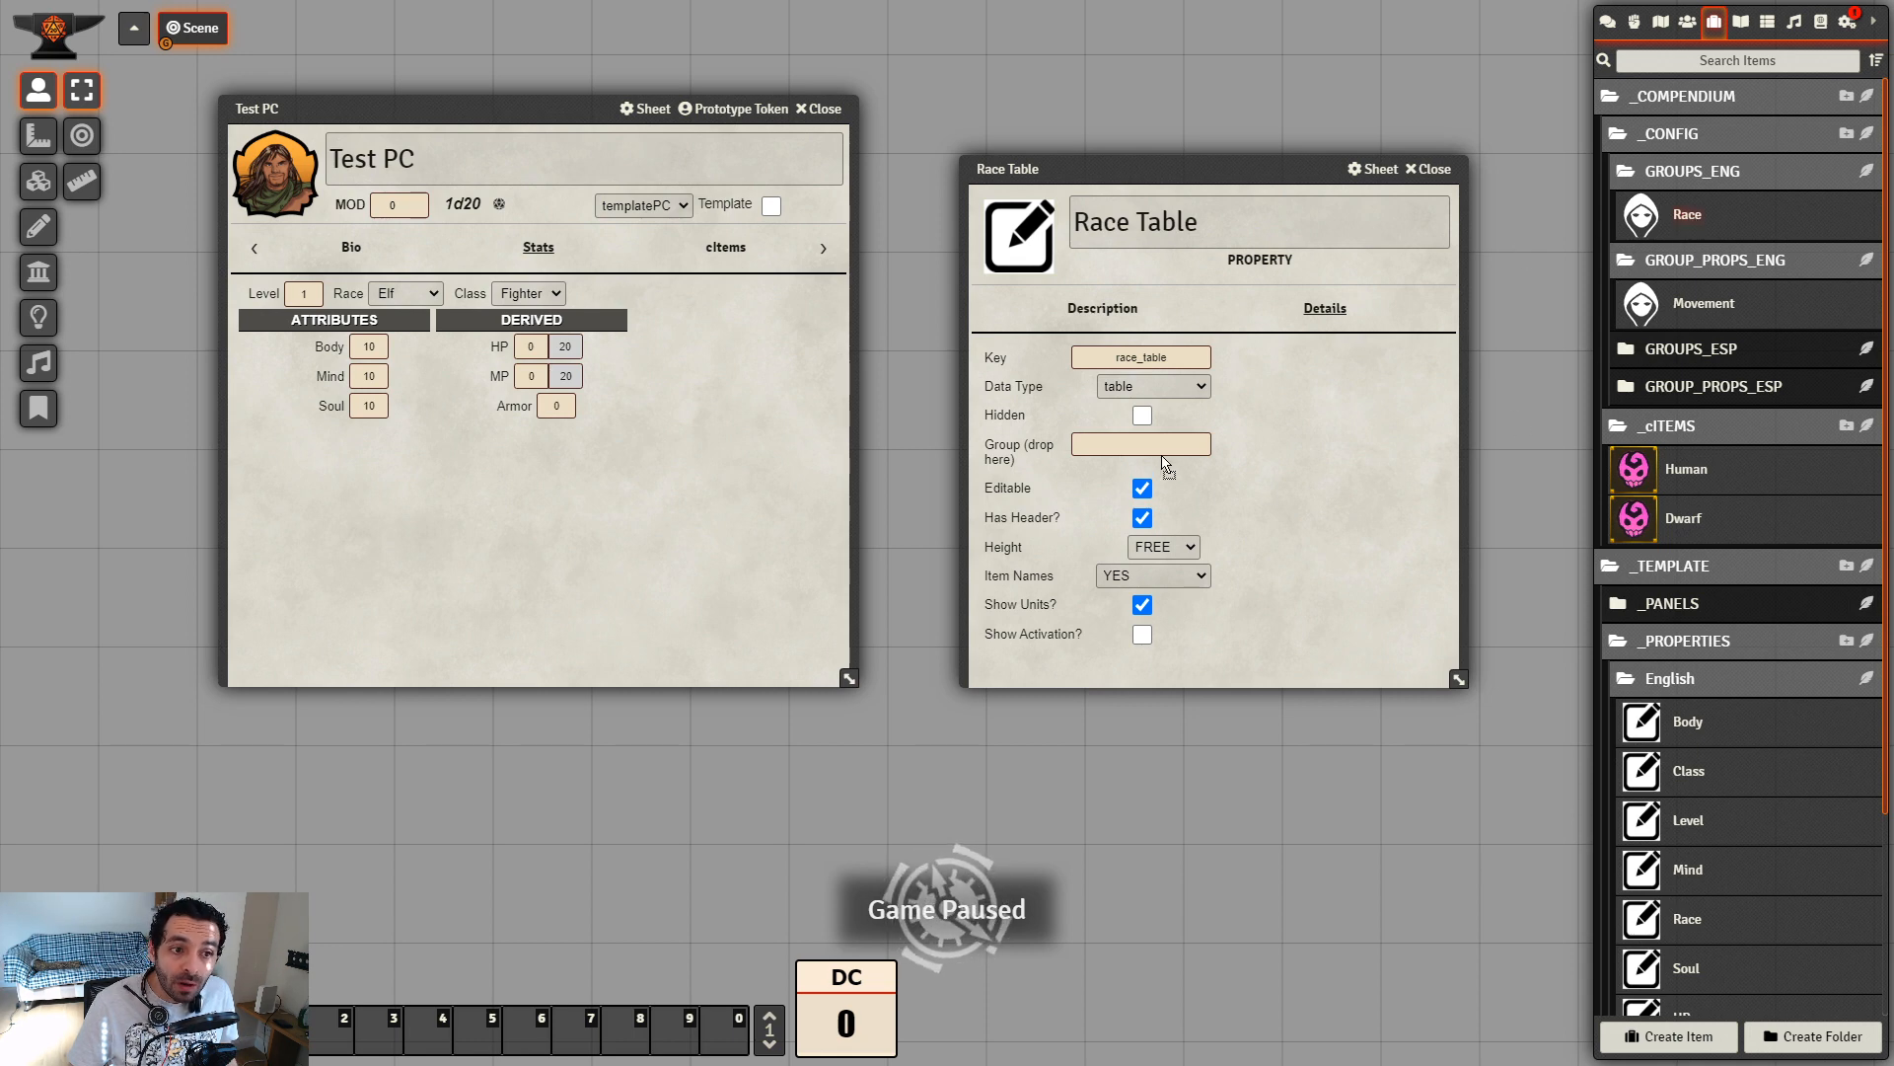
drag(1166, 449, 1155, 449)
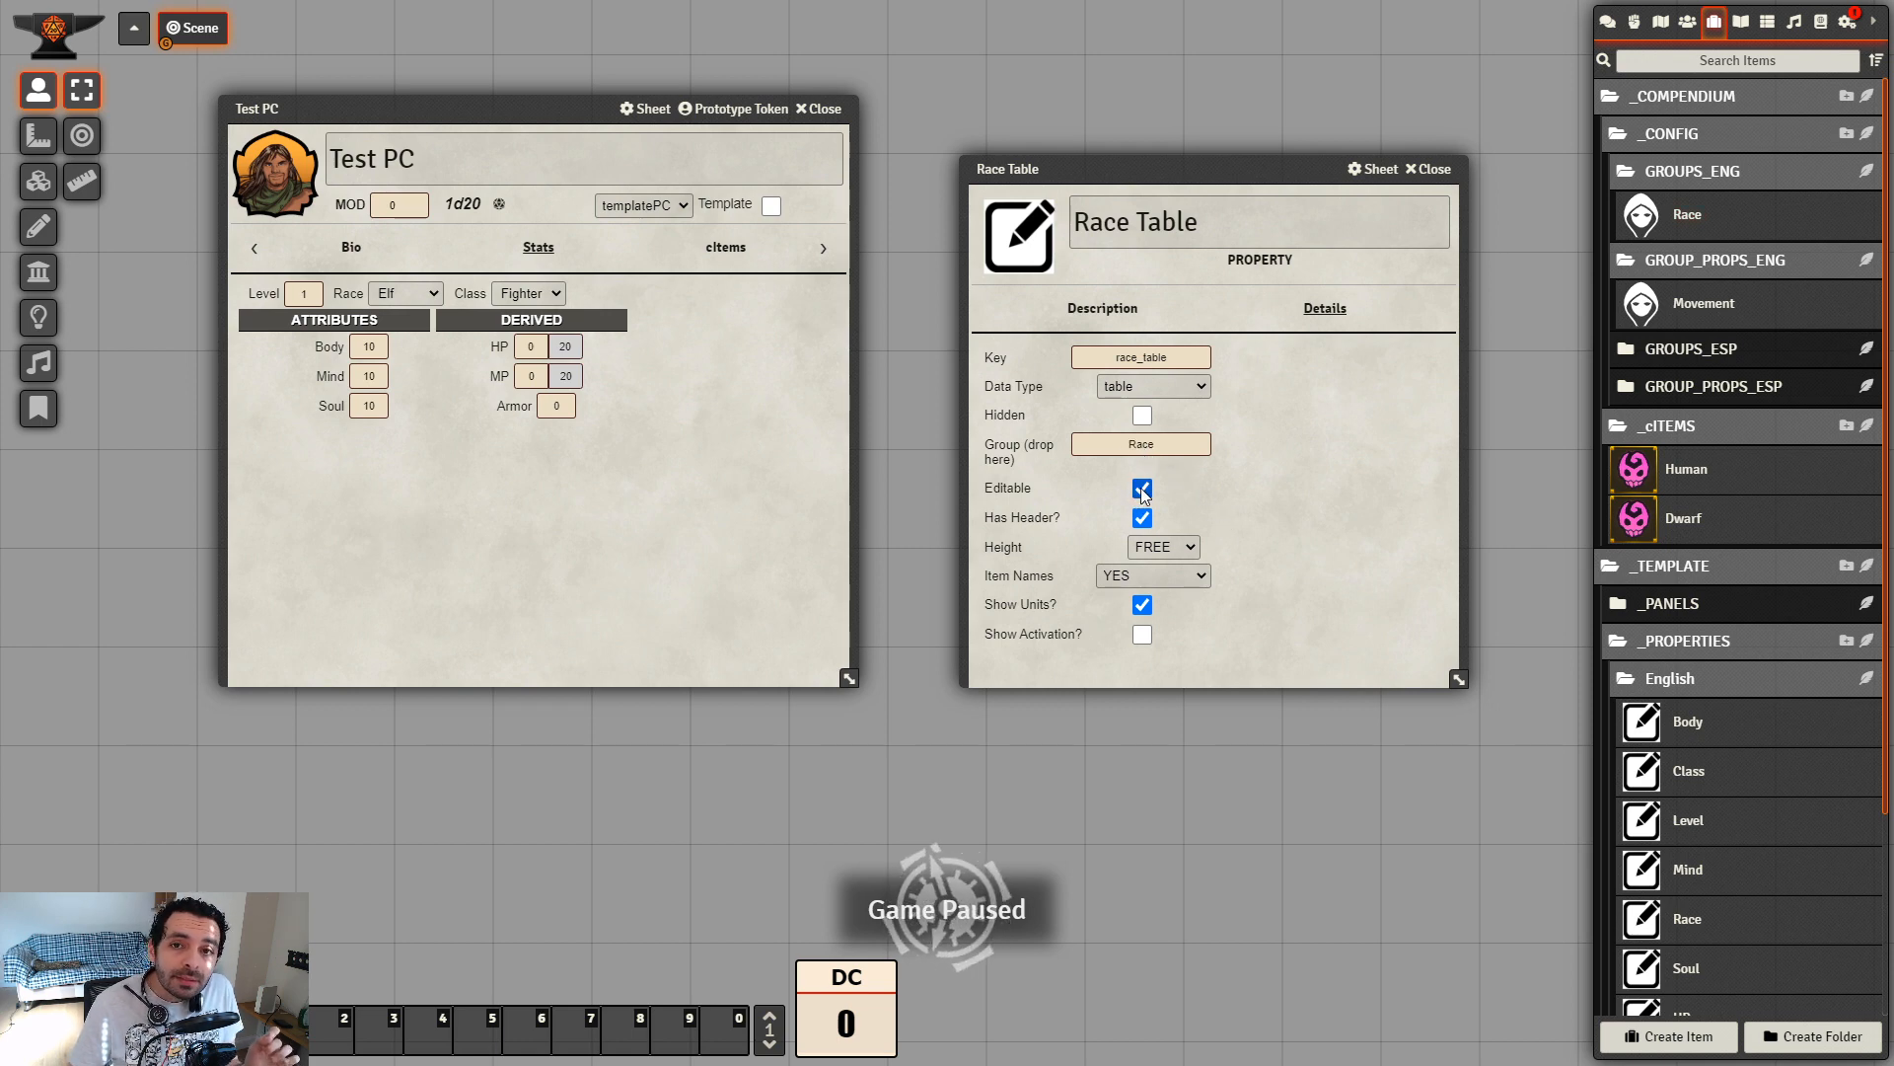
Turn off Editable and Has Header for Race Table, set Item Names to ONLY NAMES, and close its sheet
click(1143, 488)
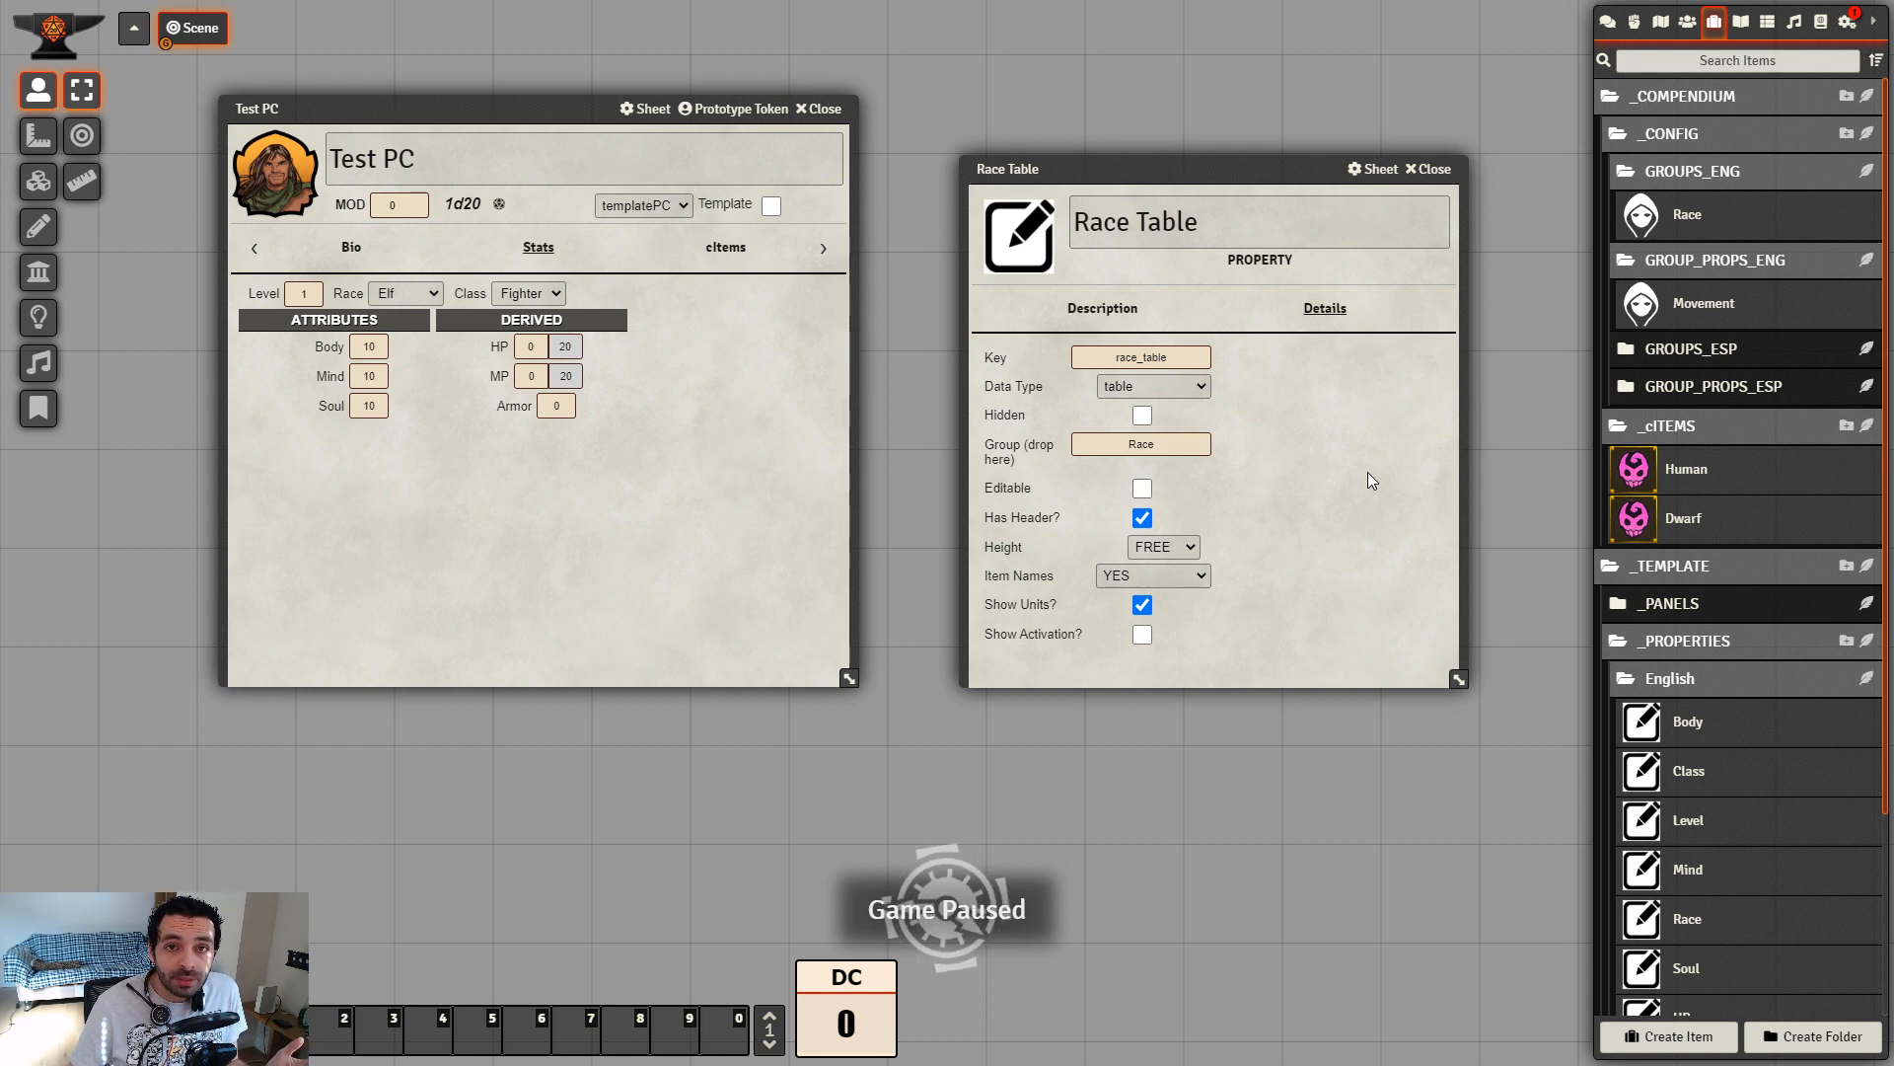
click(1143, 518)
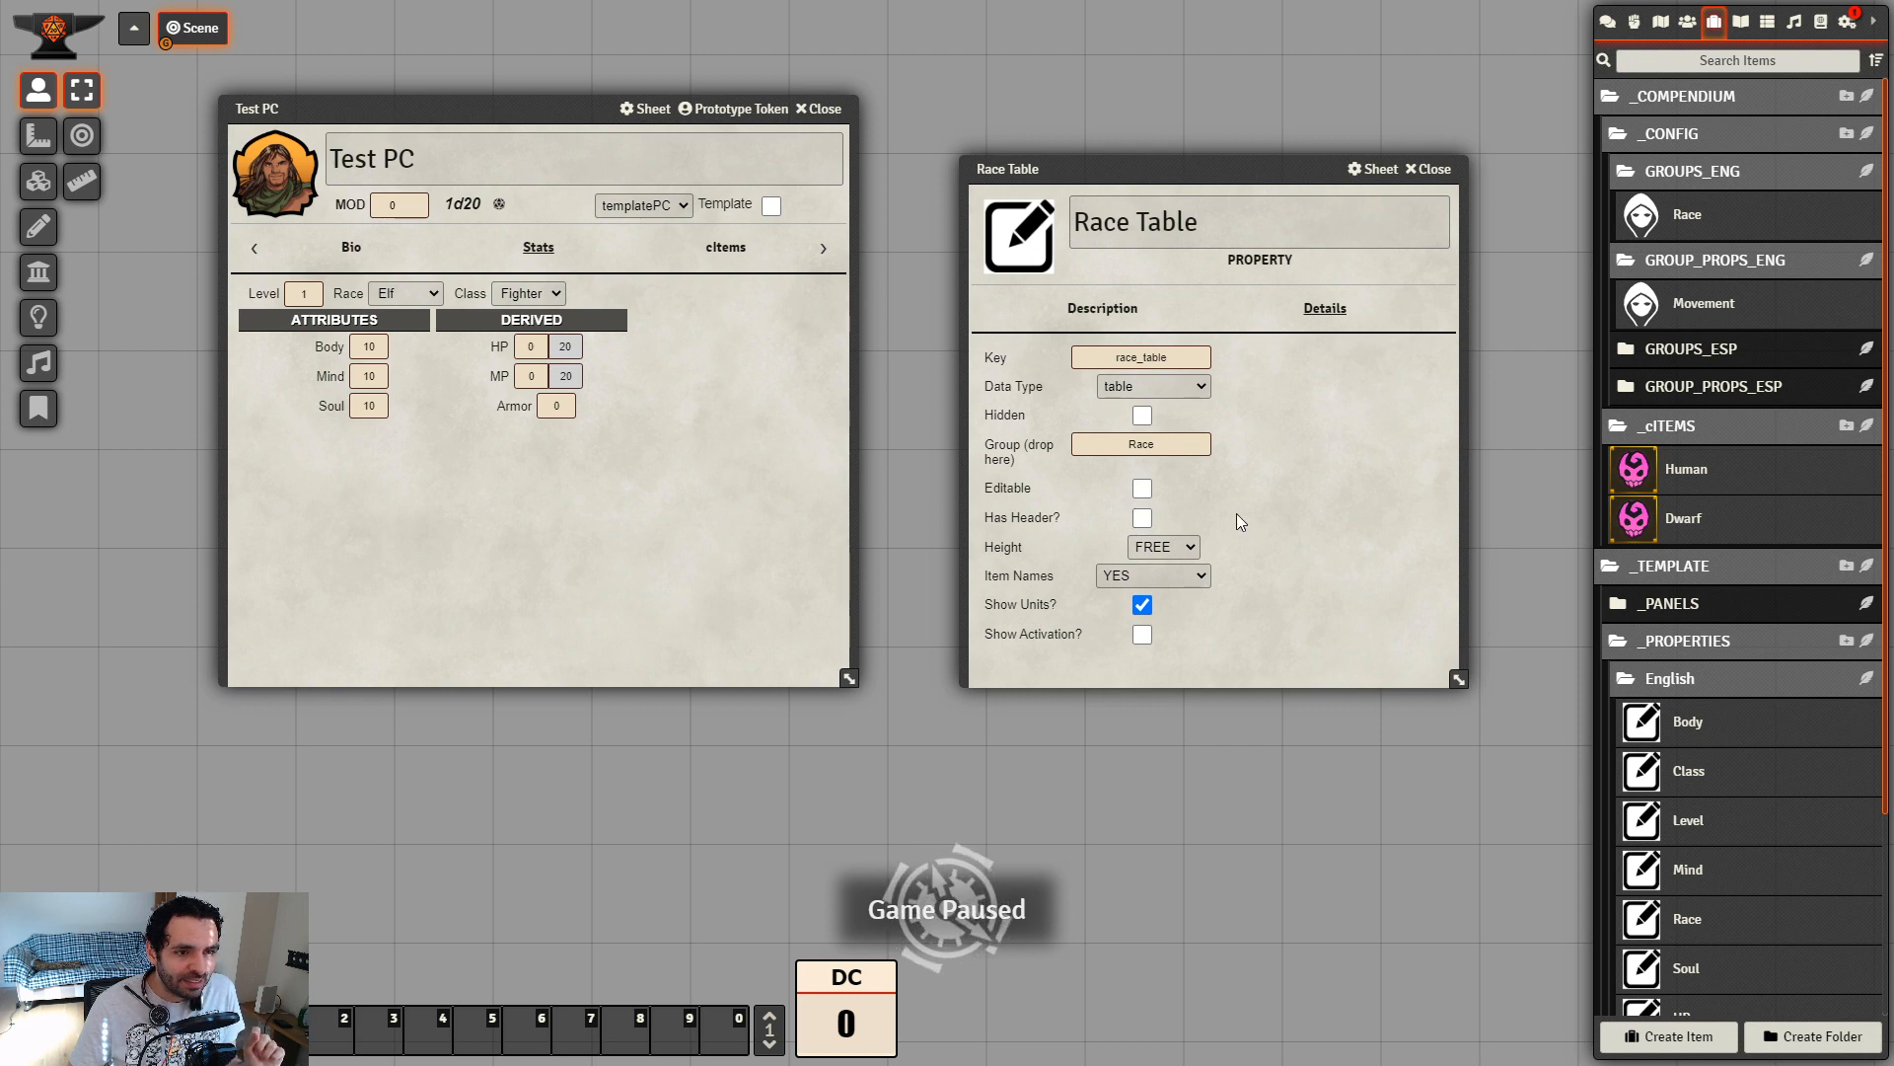
click(1200, 576)
key(Down)
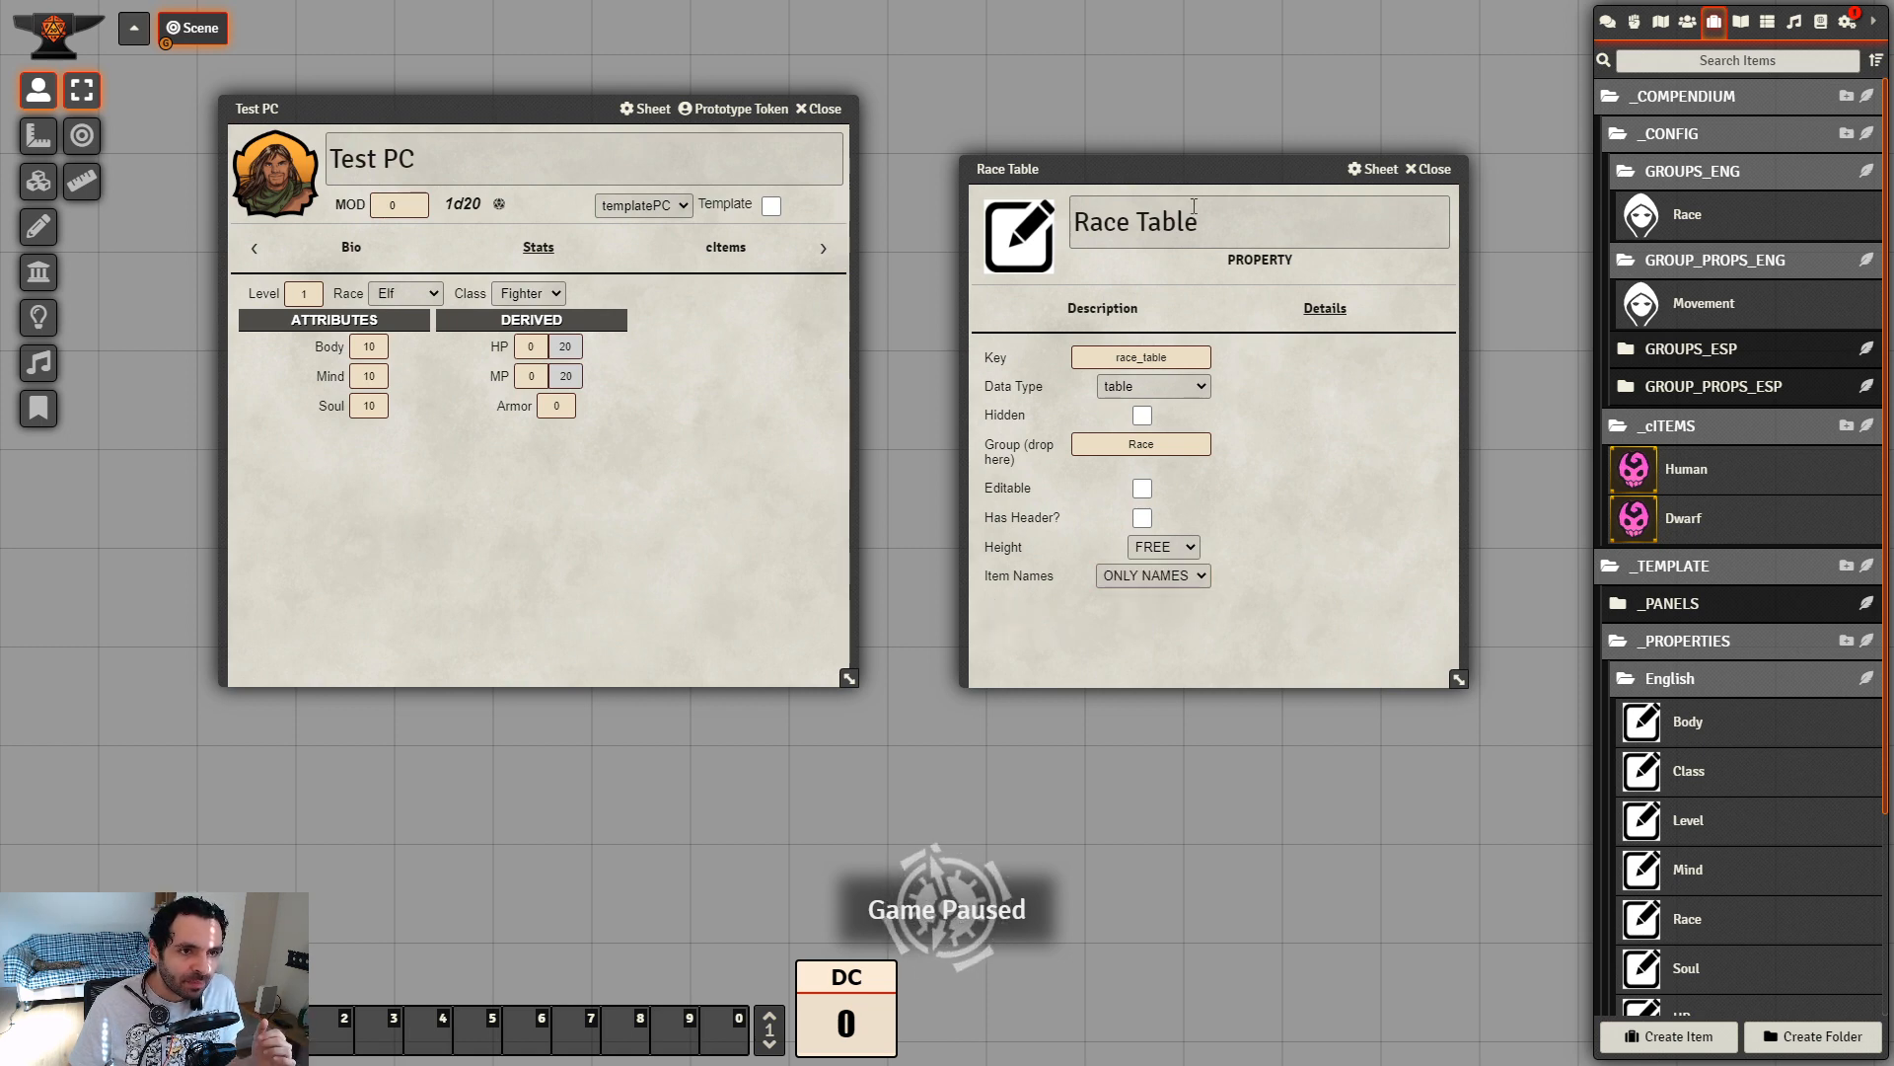
drag(1222, 177, 1210, 167)
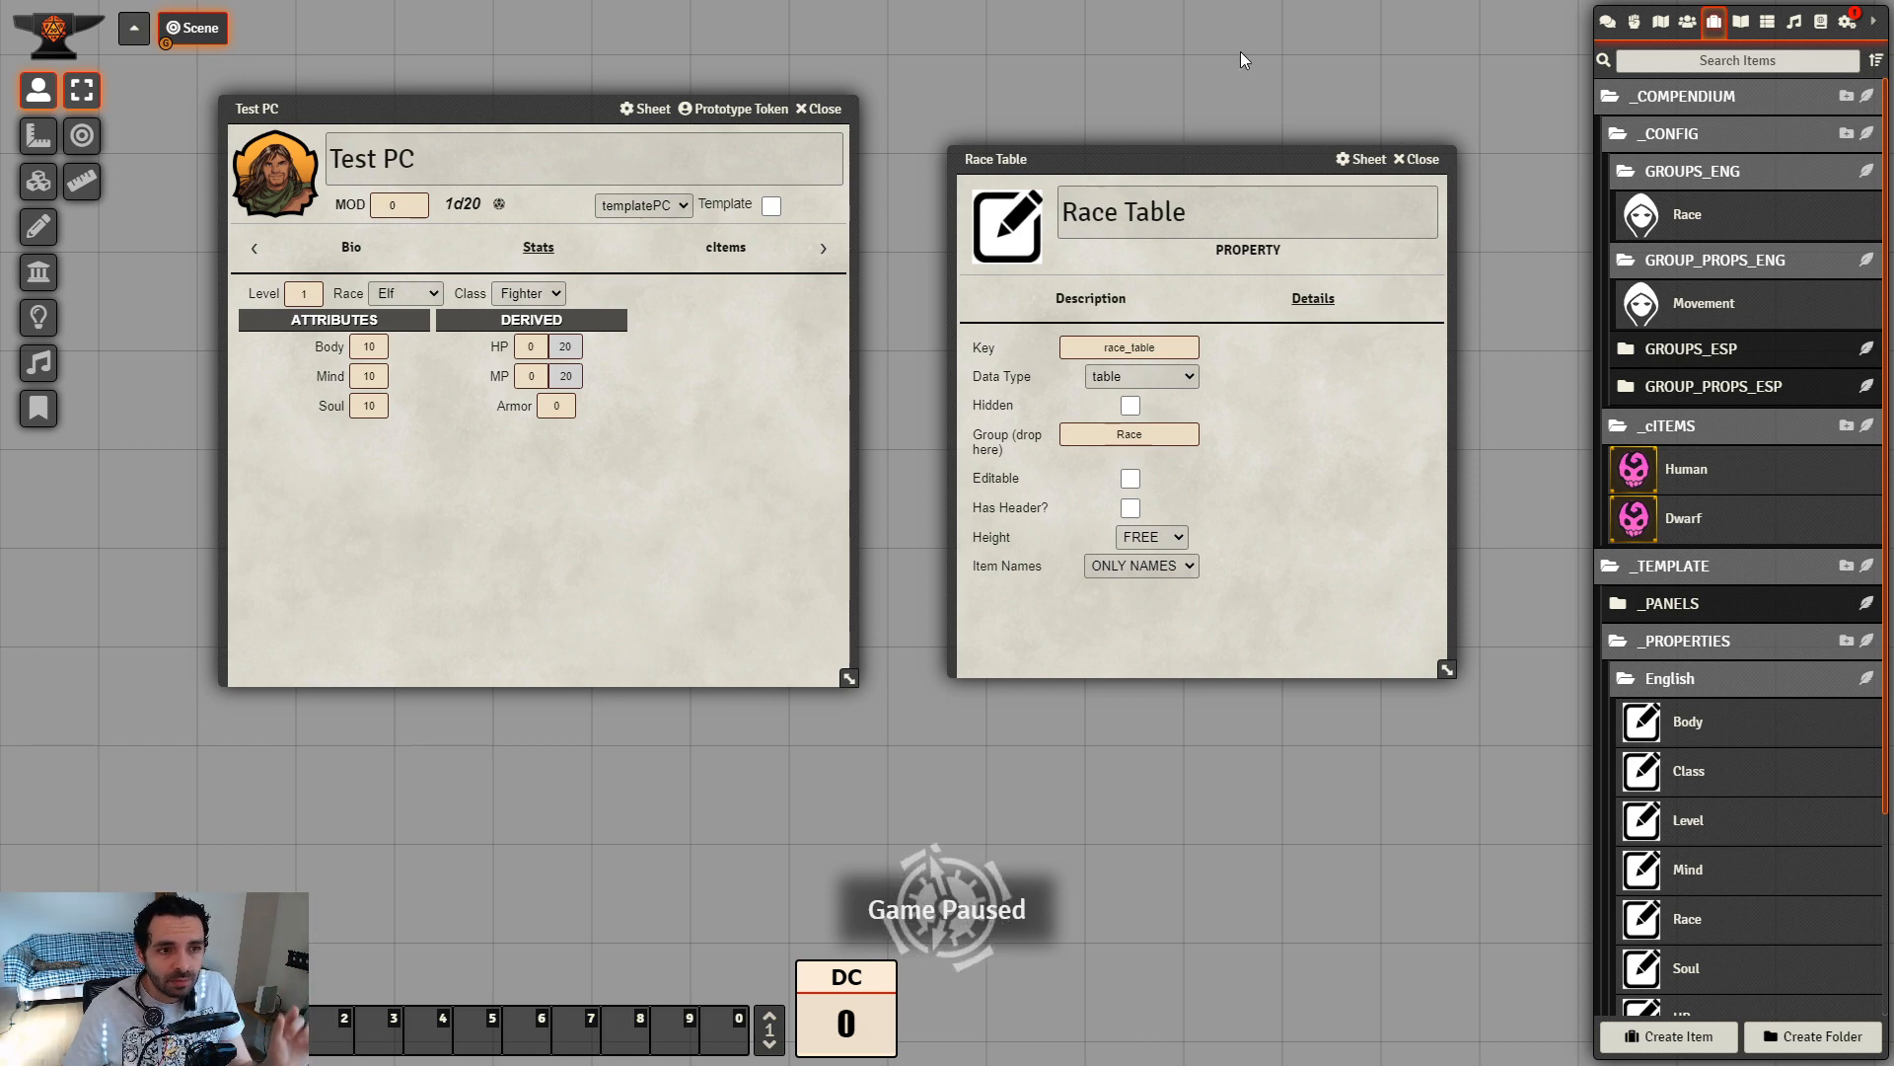
drag(1242, 146, 1237, 127)
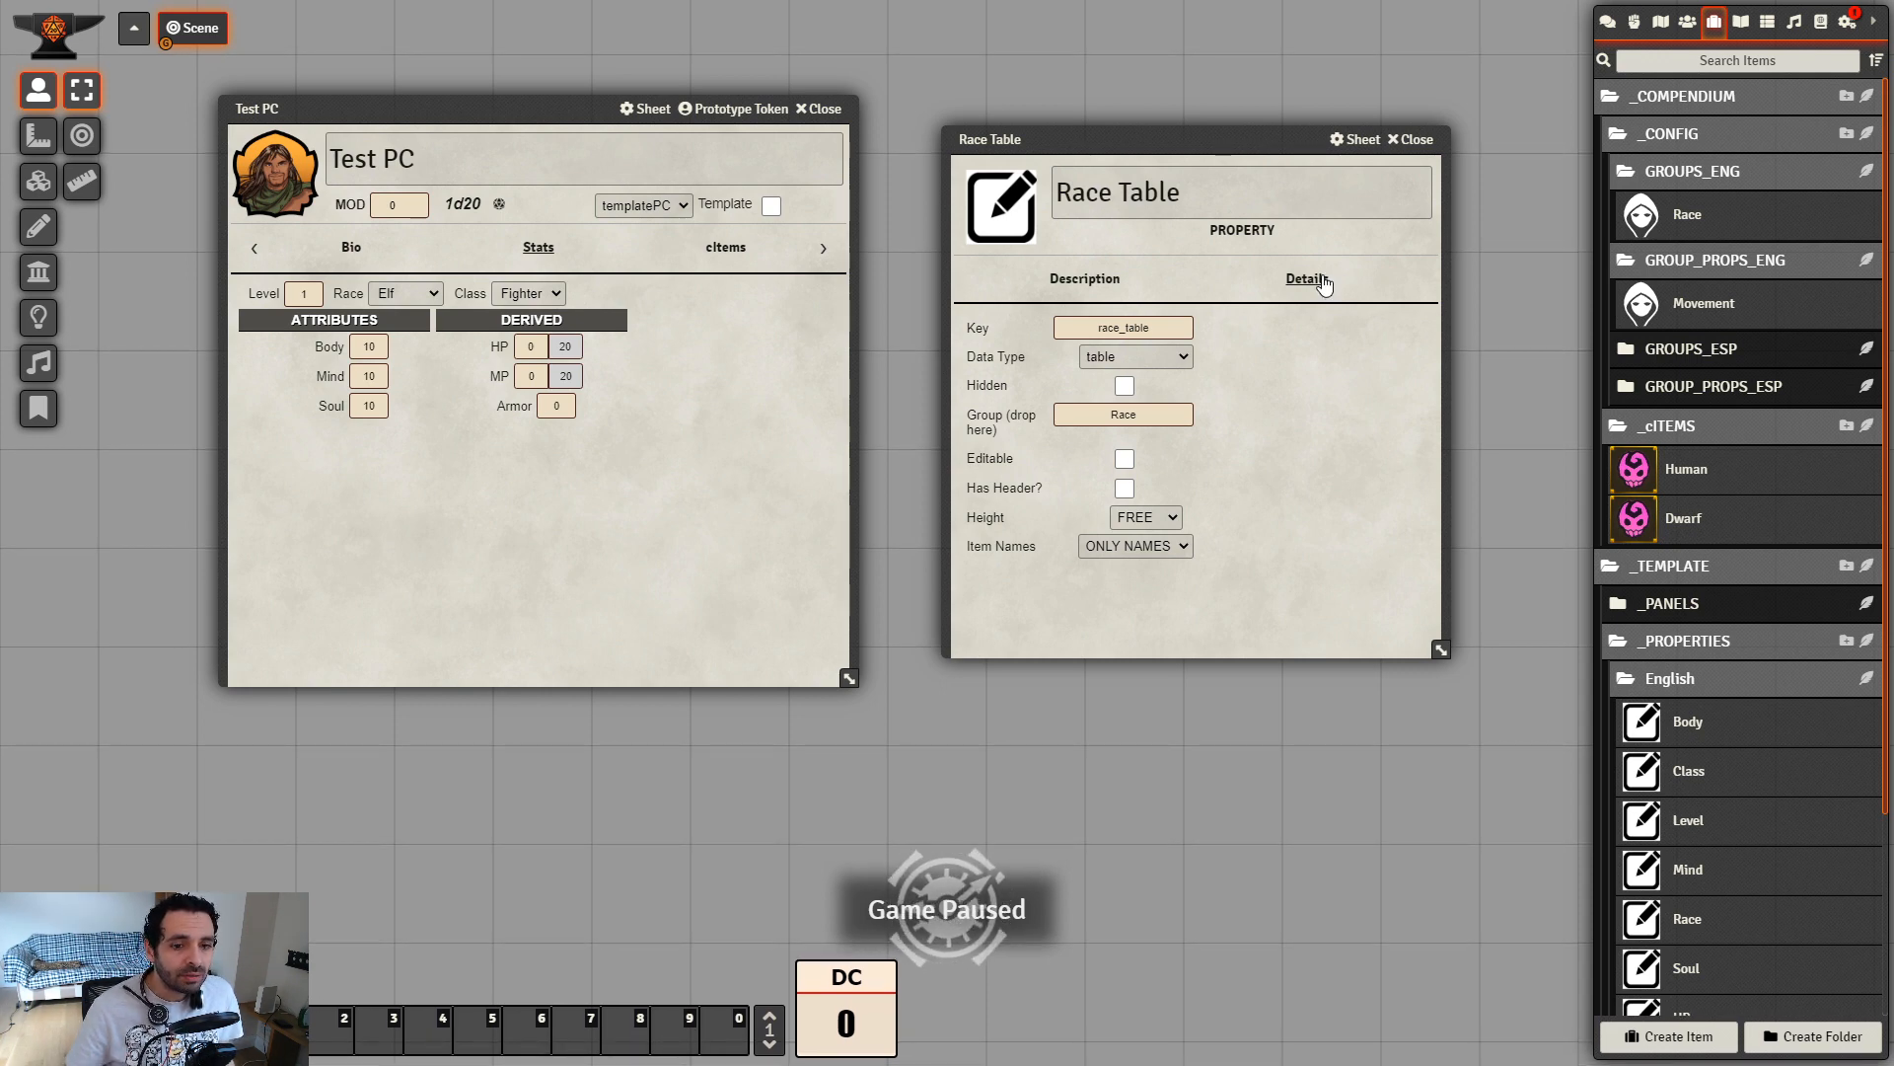
click(1411, 140)
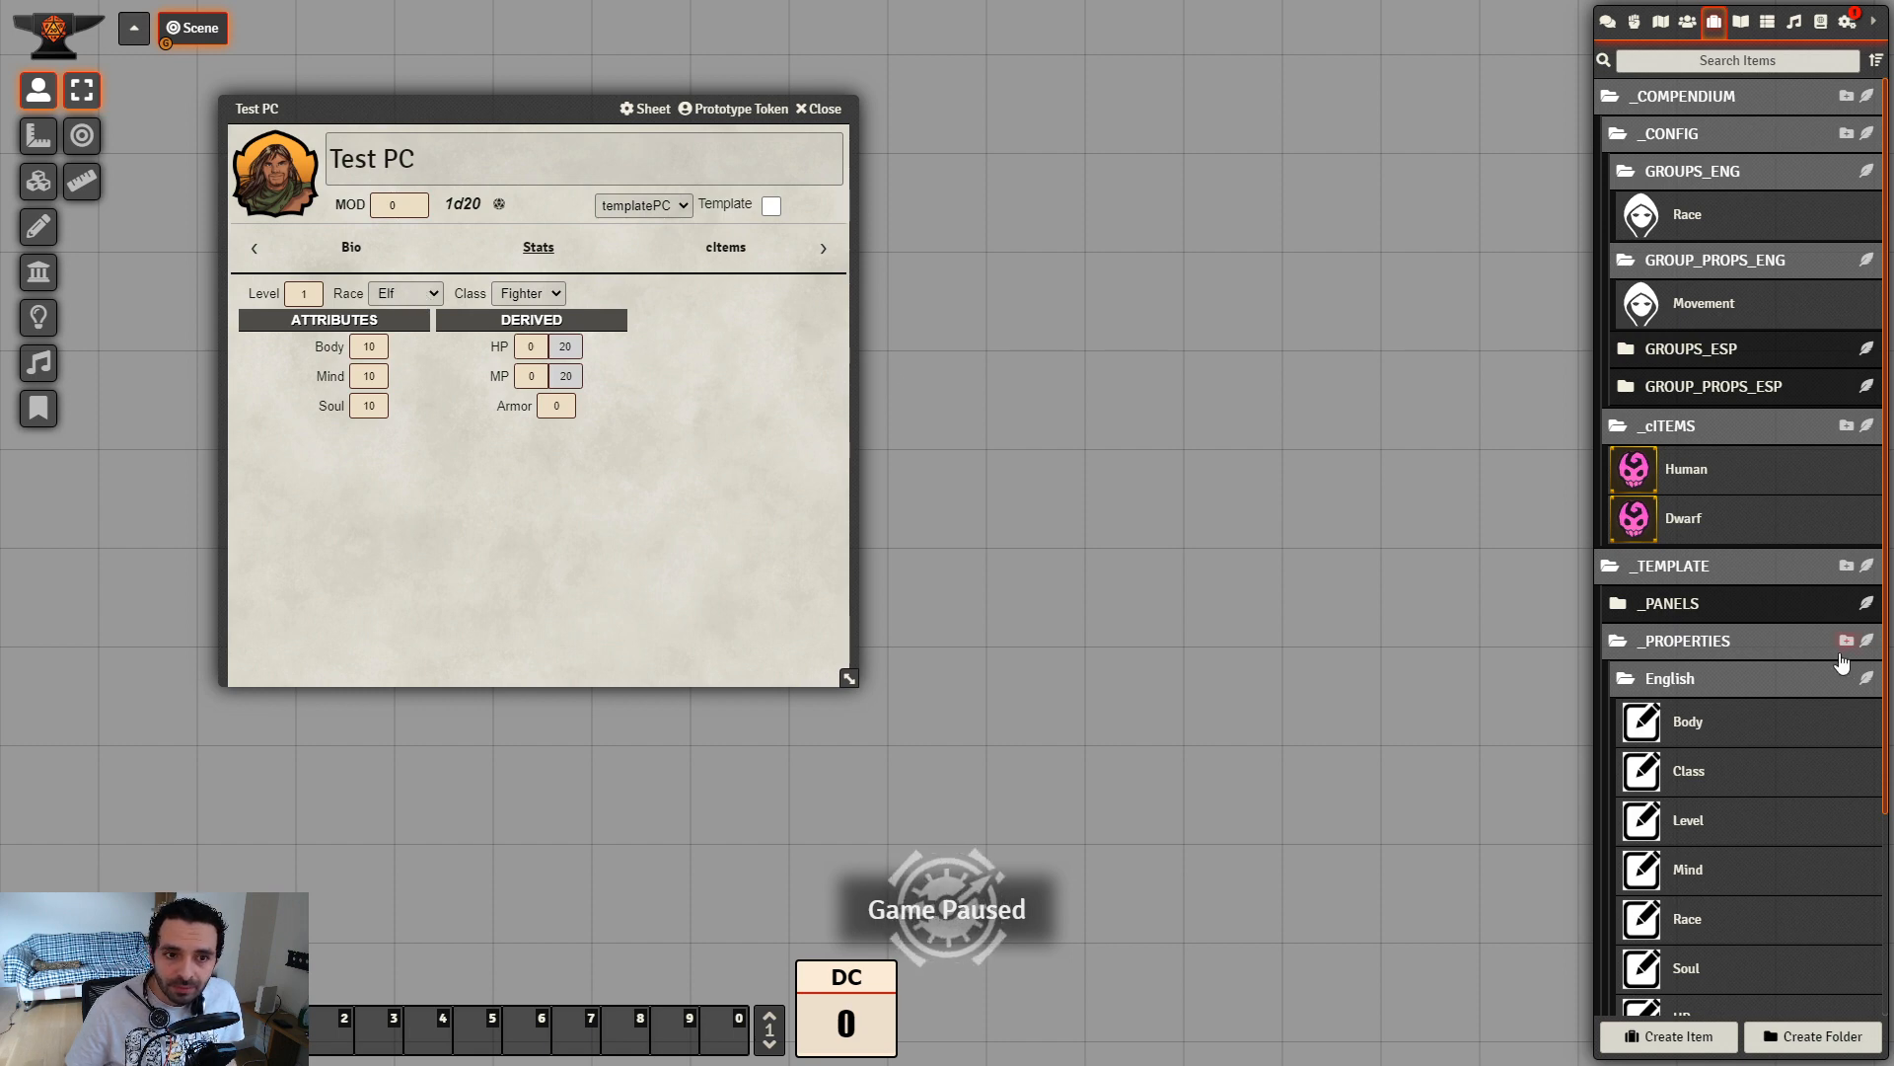
Open Info Panel from the English folder under _PANELS and show its list of properties
scroll(1709, 789, down, 2)
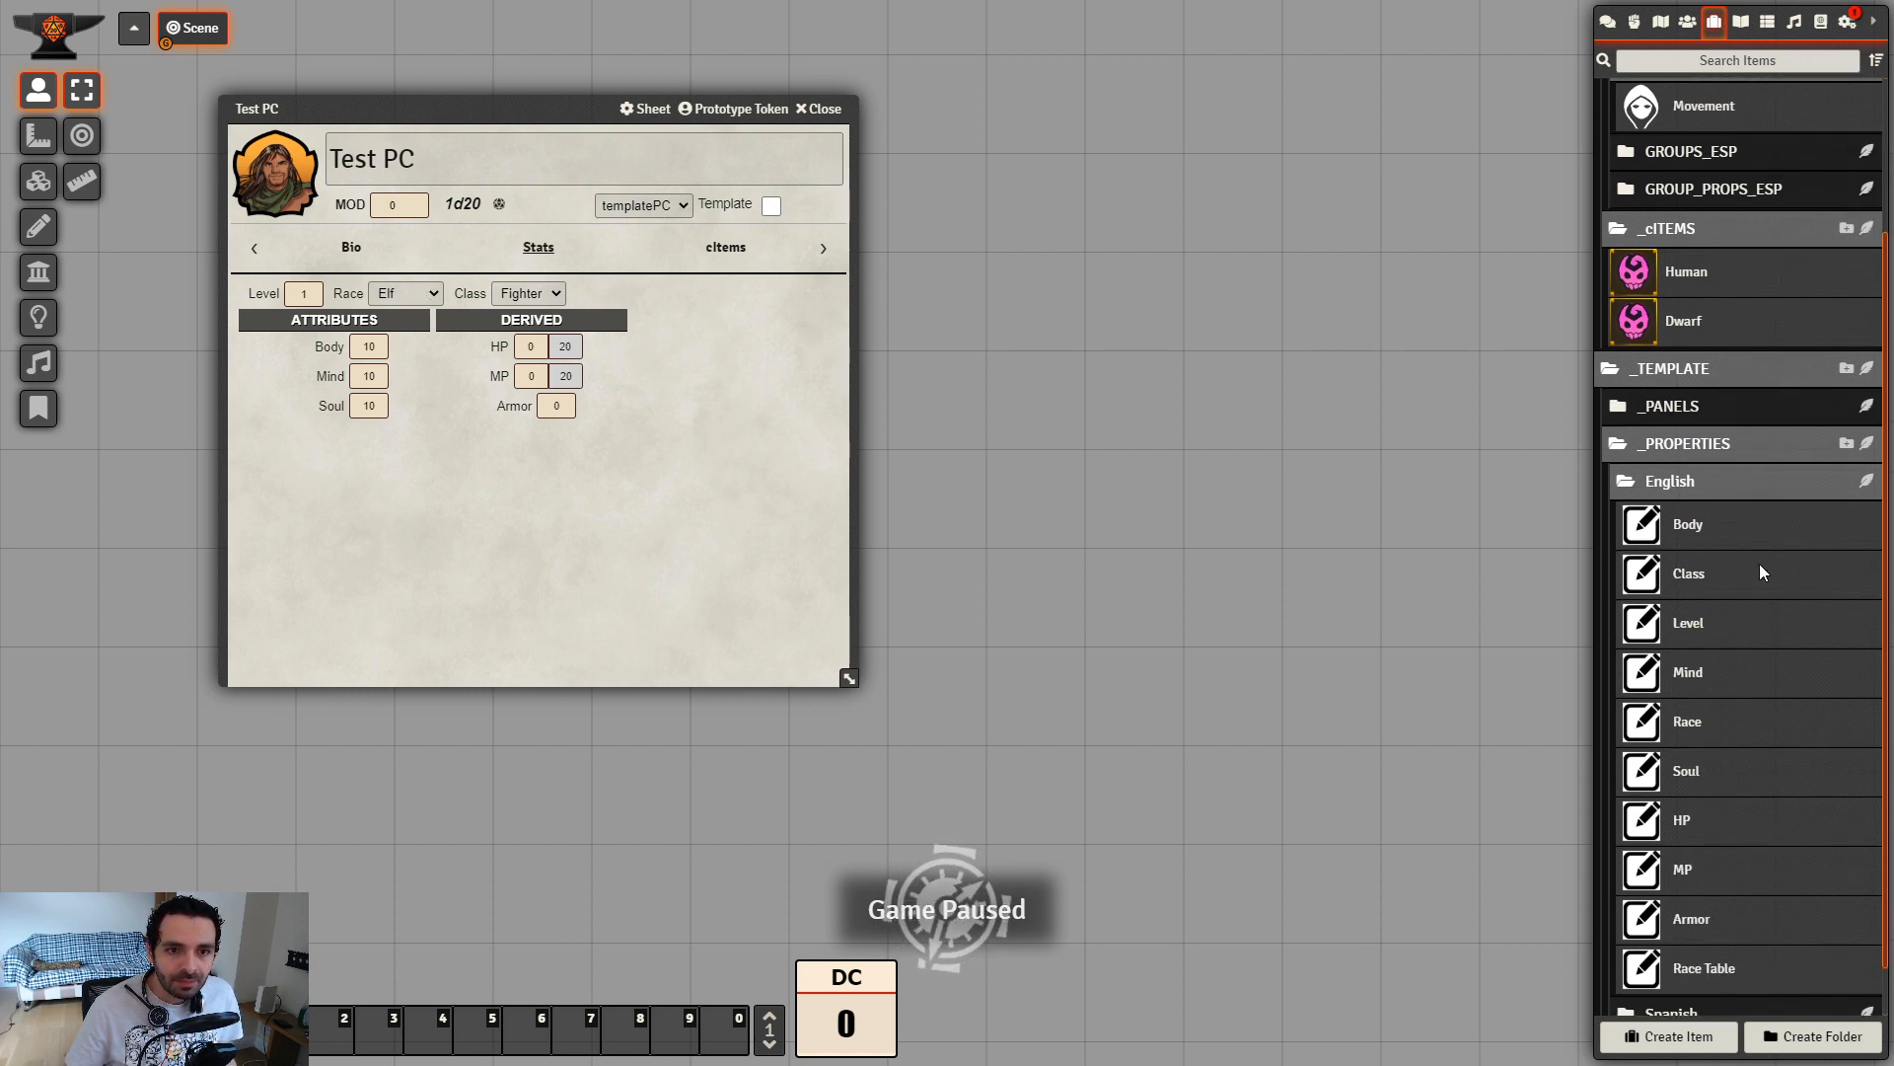
scroll(1762, 573, down, 1)
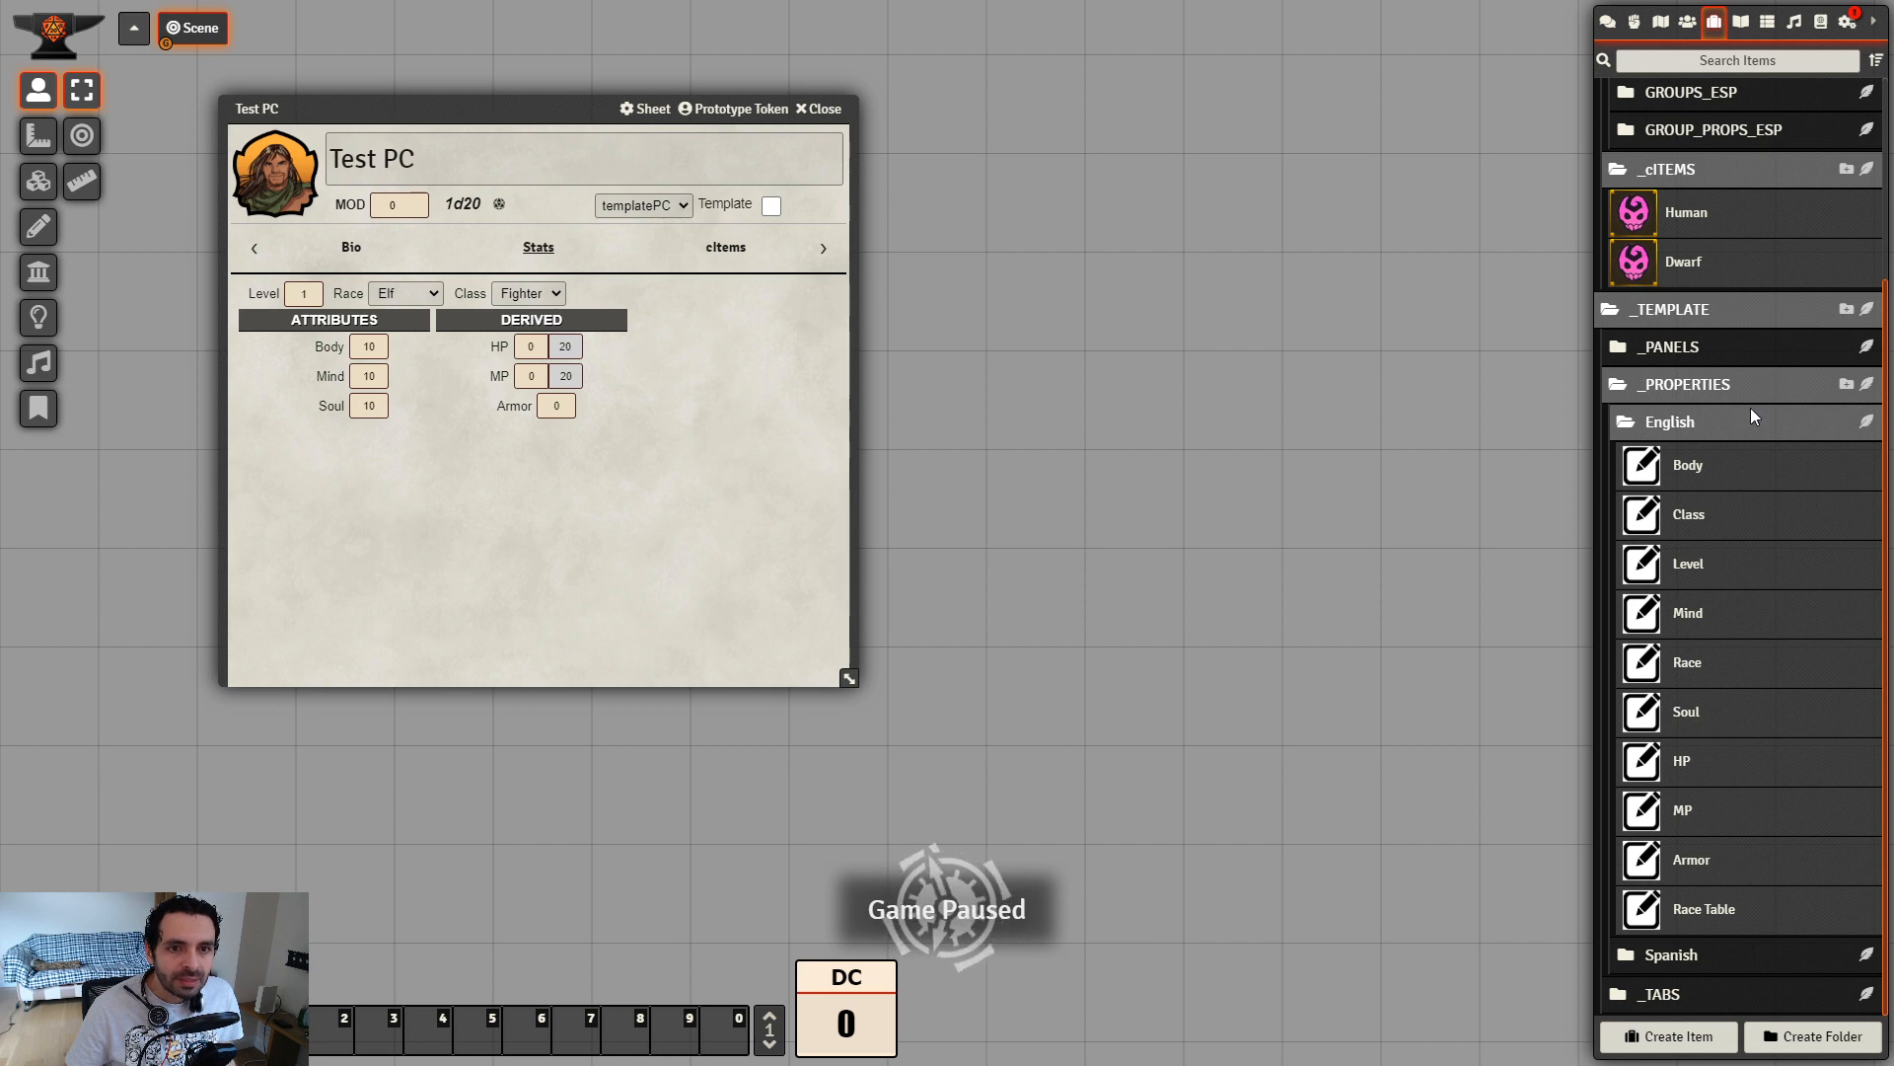
click(1703, 346)
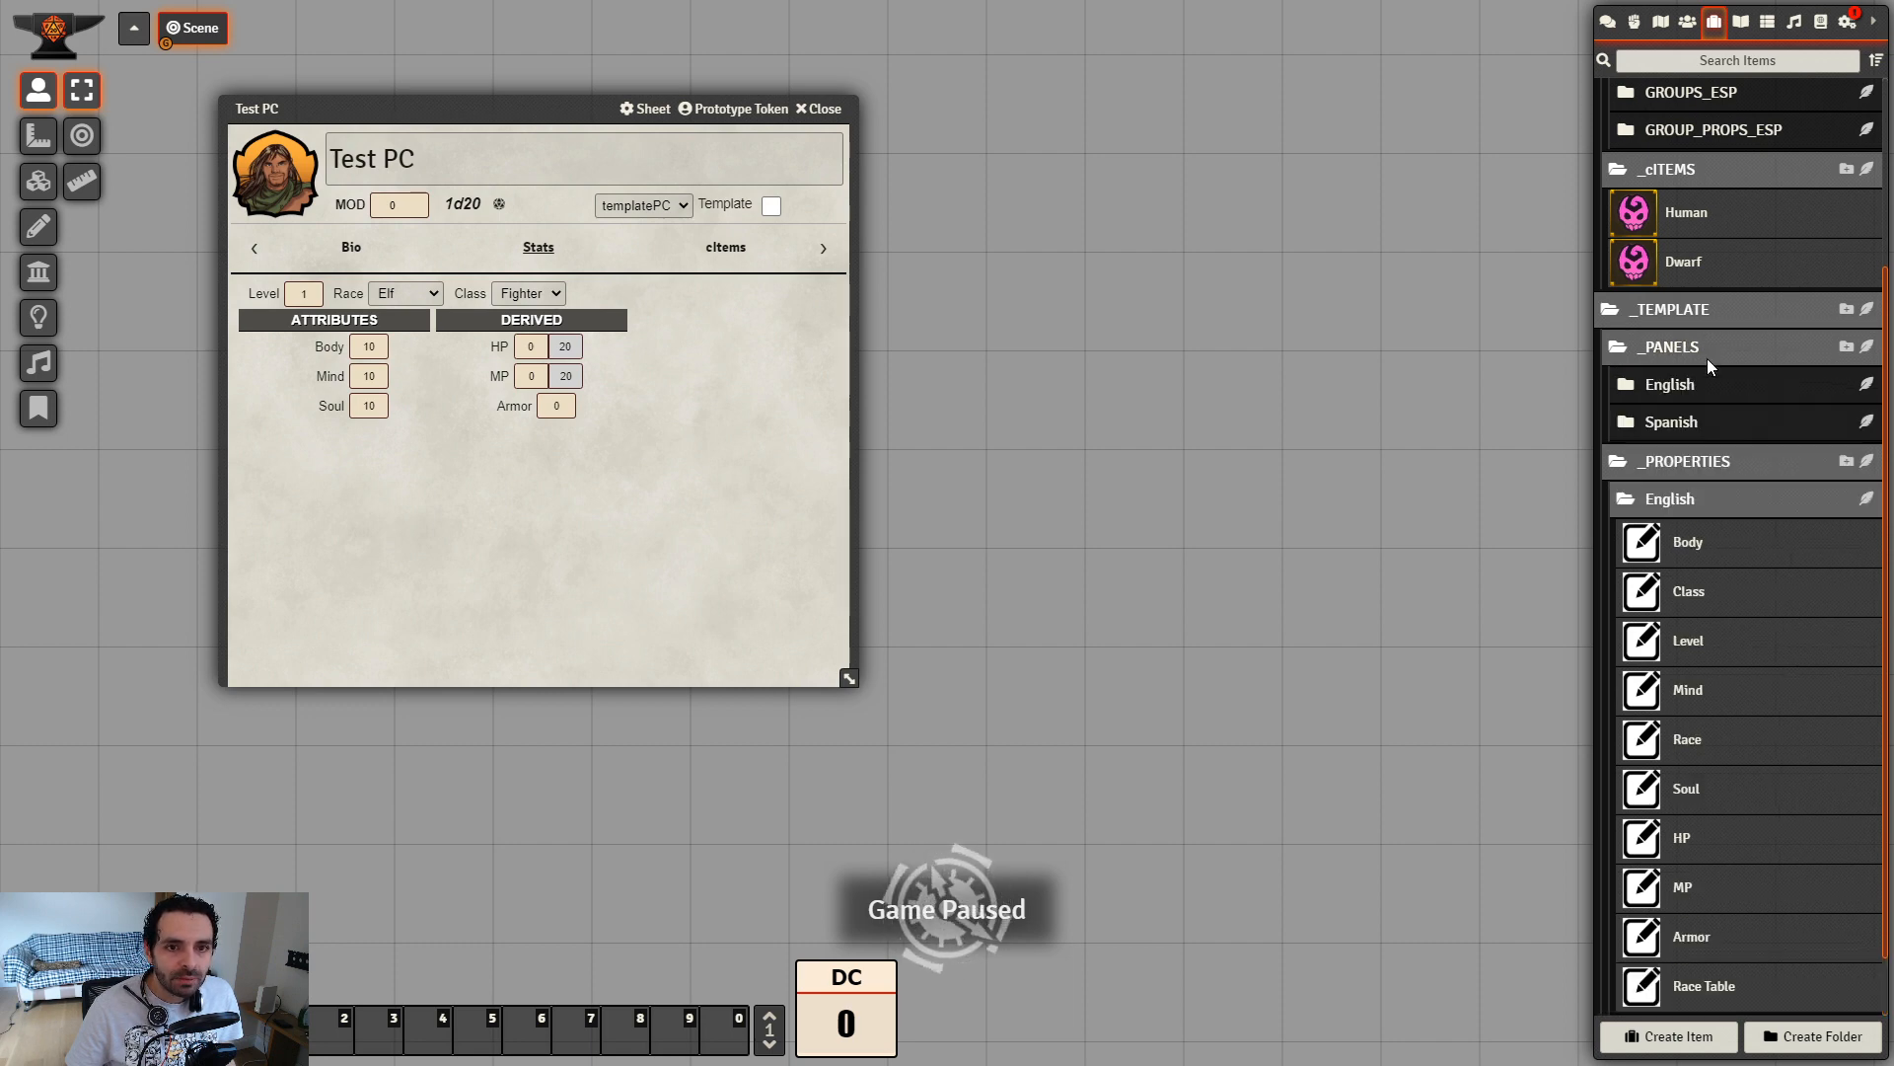
click(1696, 387)
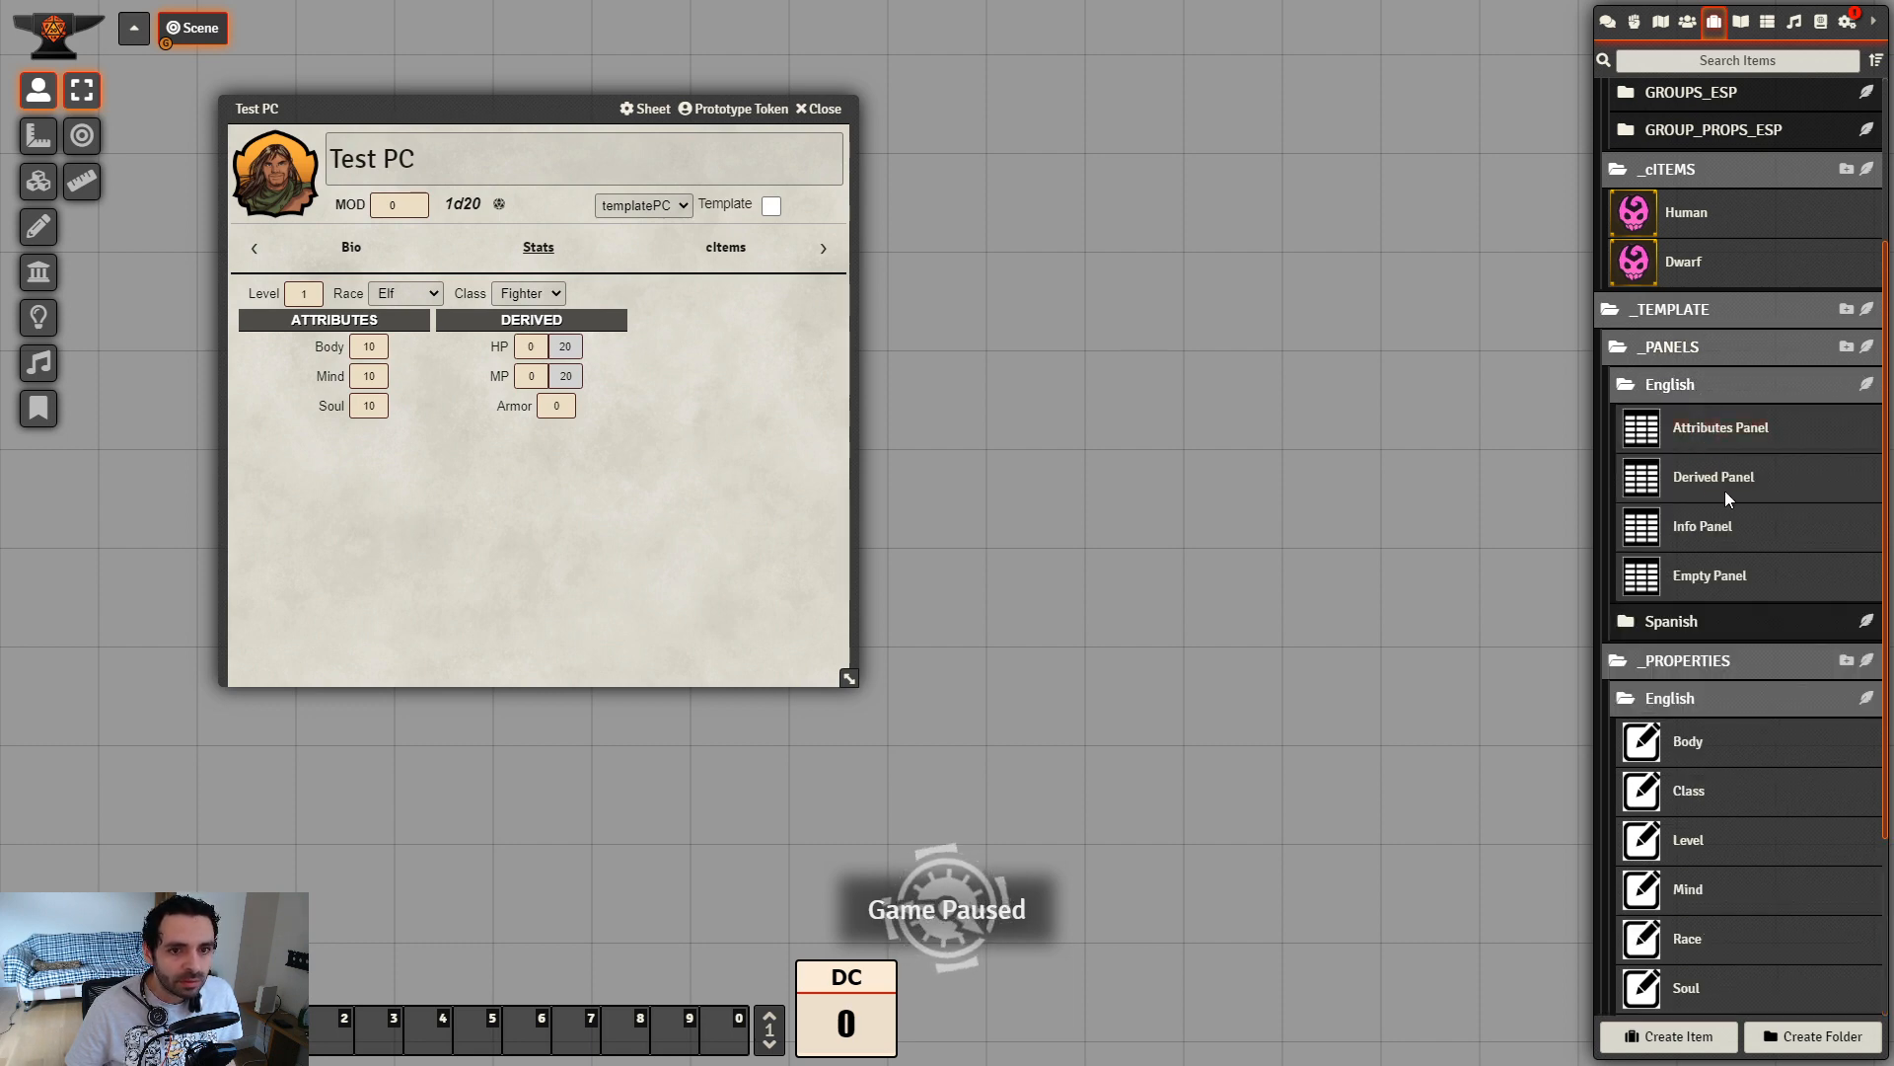
click(1721, 532)
drag(910, 293, 1126, 202)
click(1311, 350)
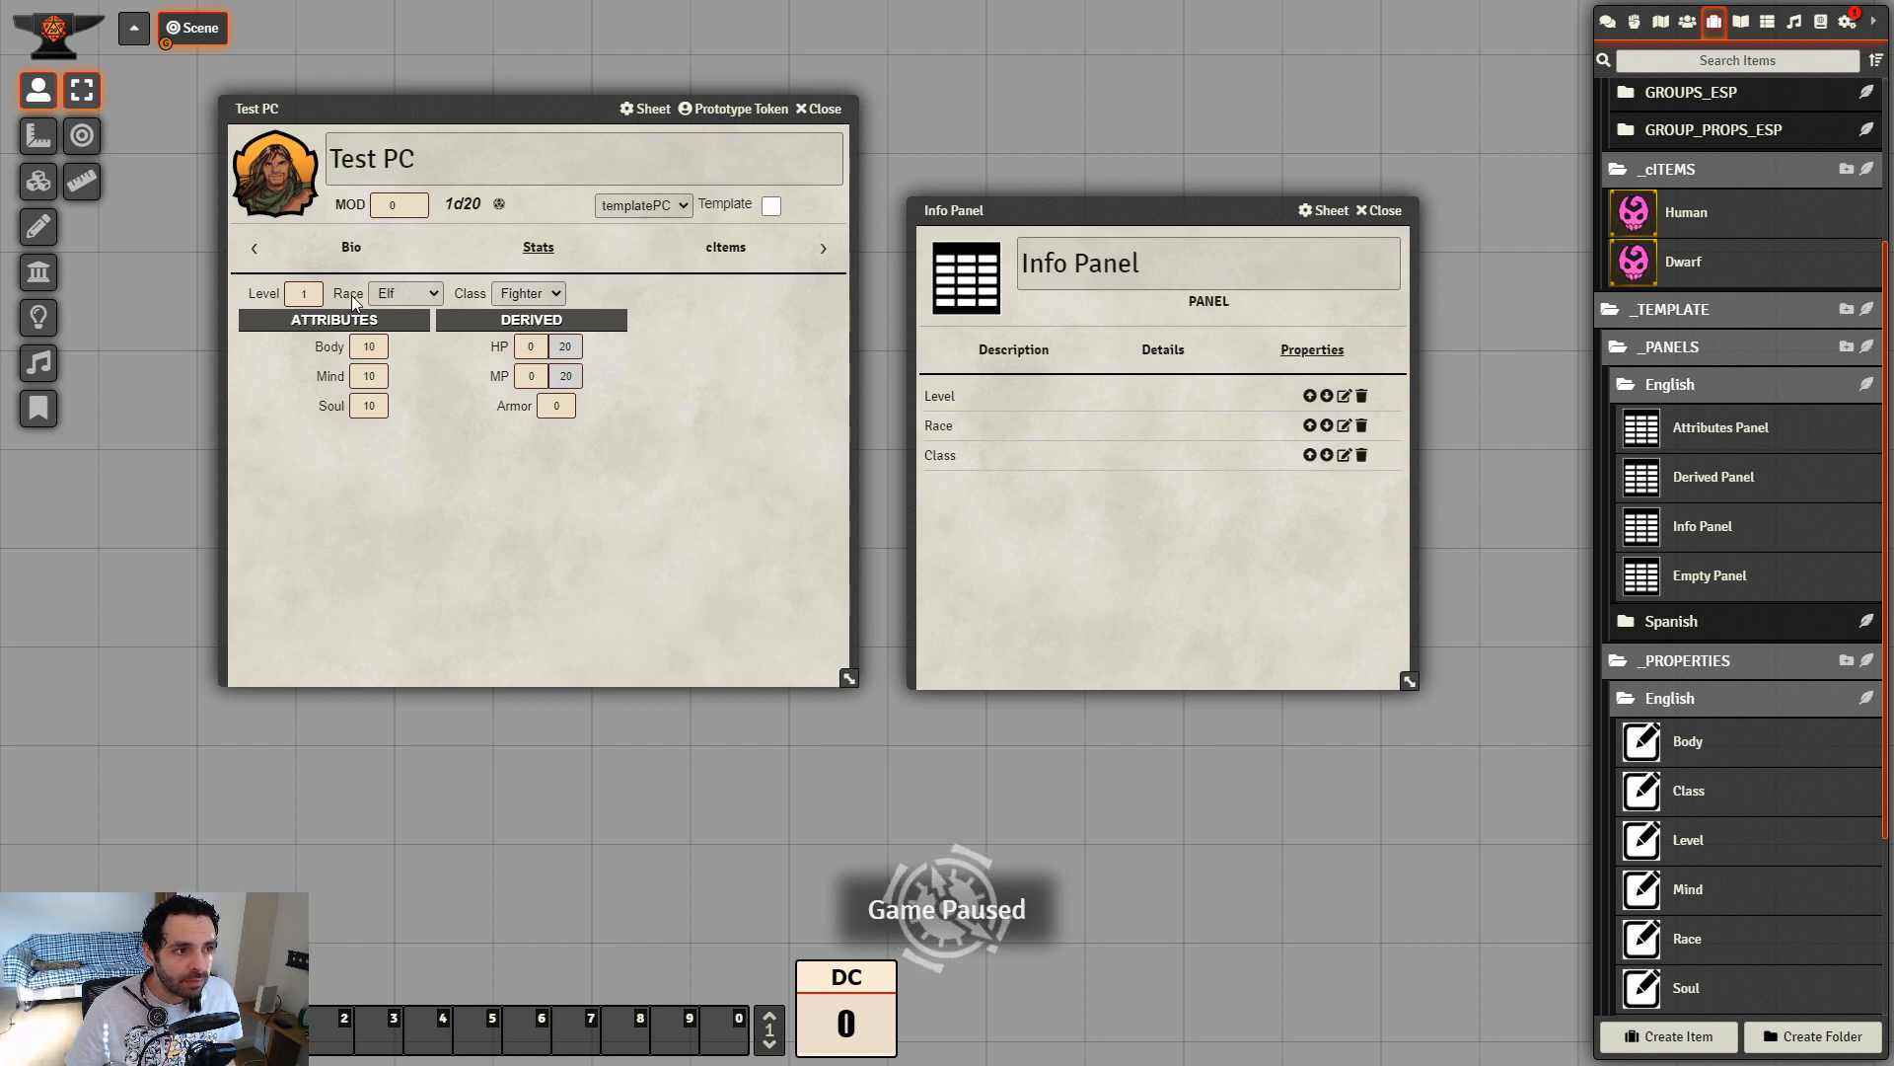
Replace the Race and Class properties in Info Panel with the Race Table property
click(1362, 426)
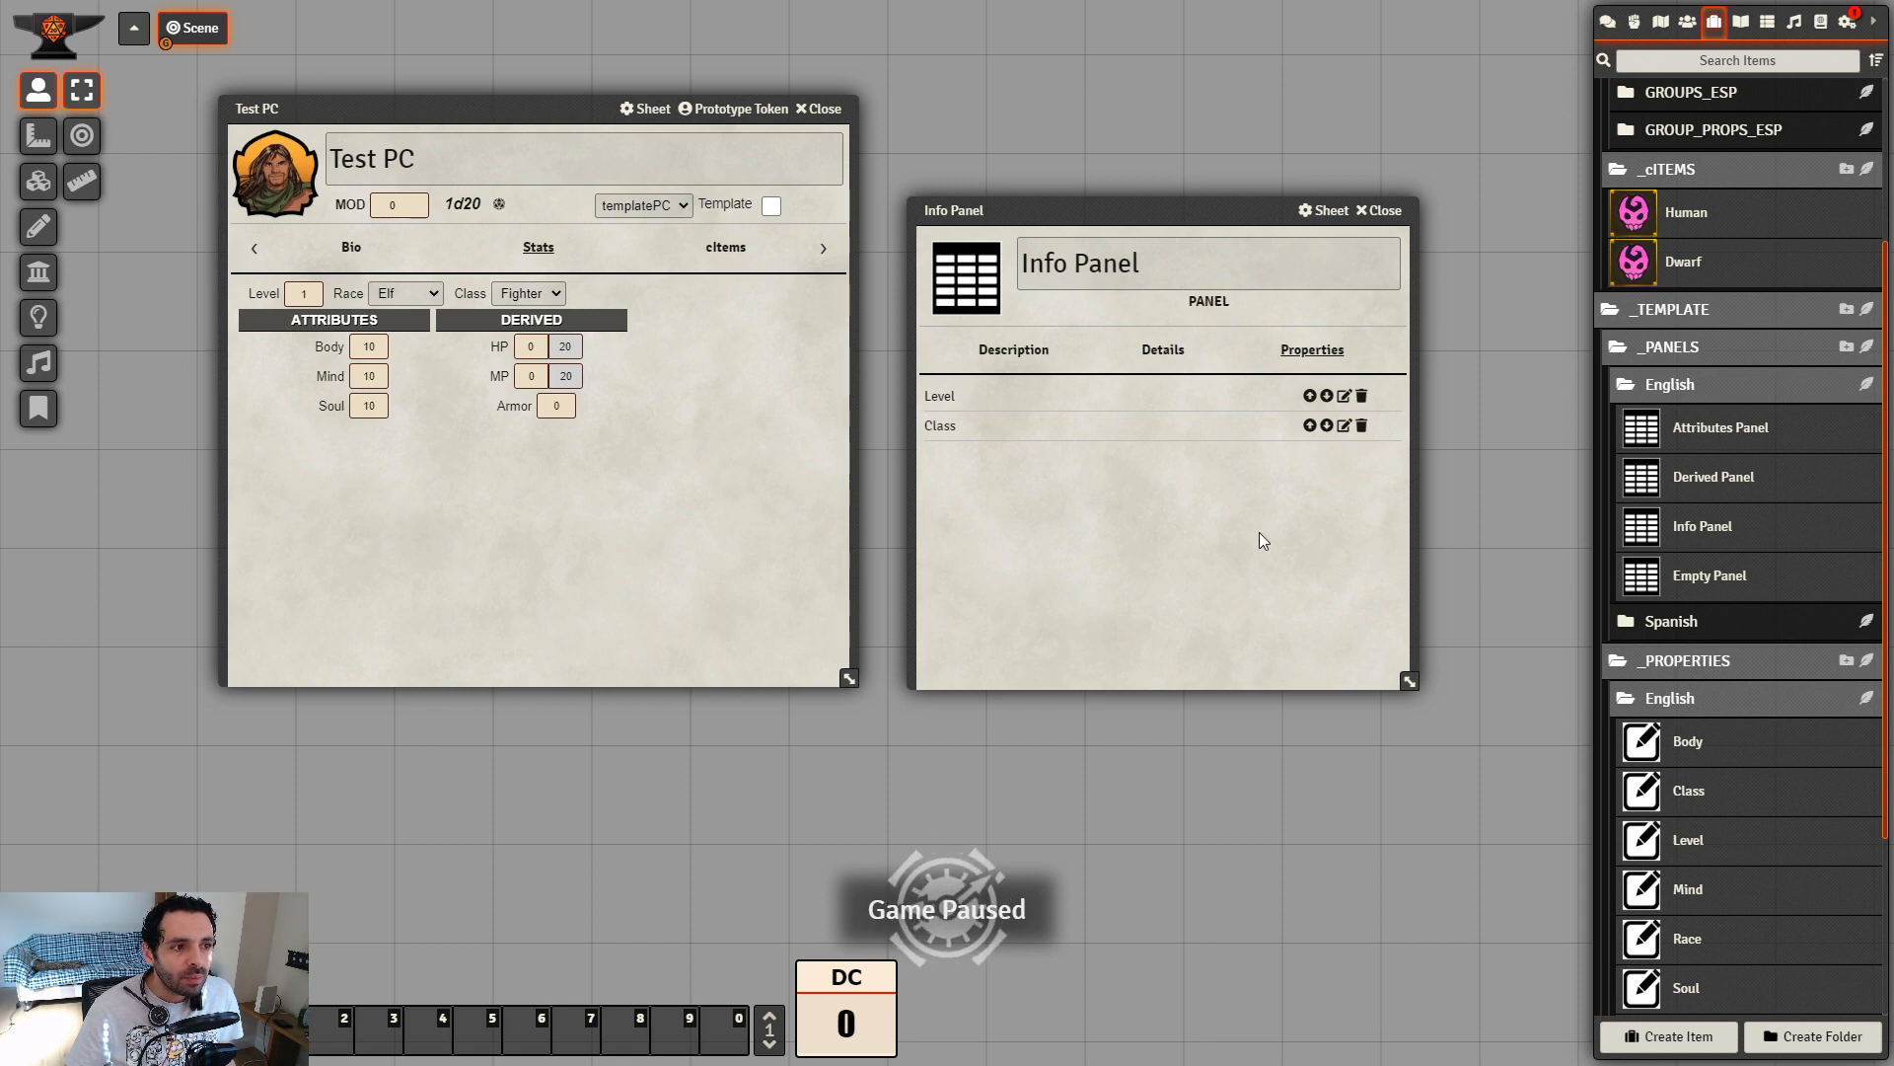
click(1363, 426)
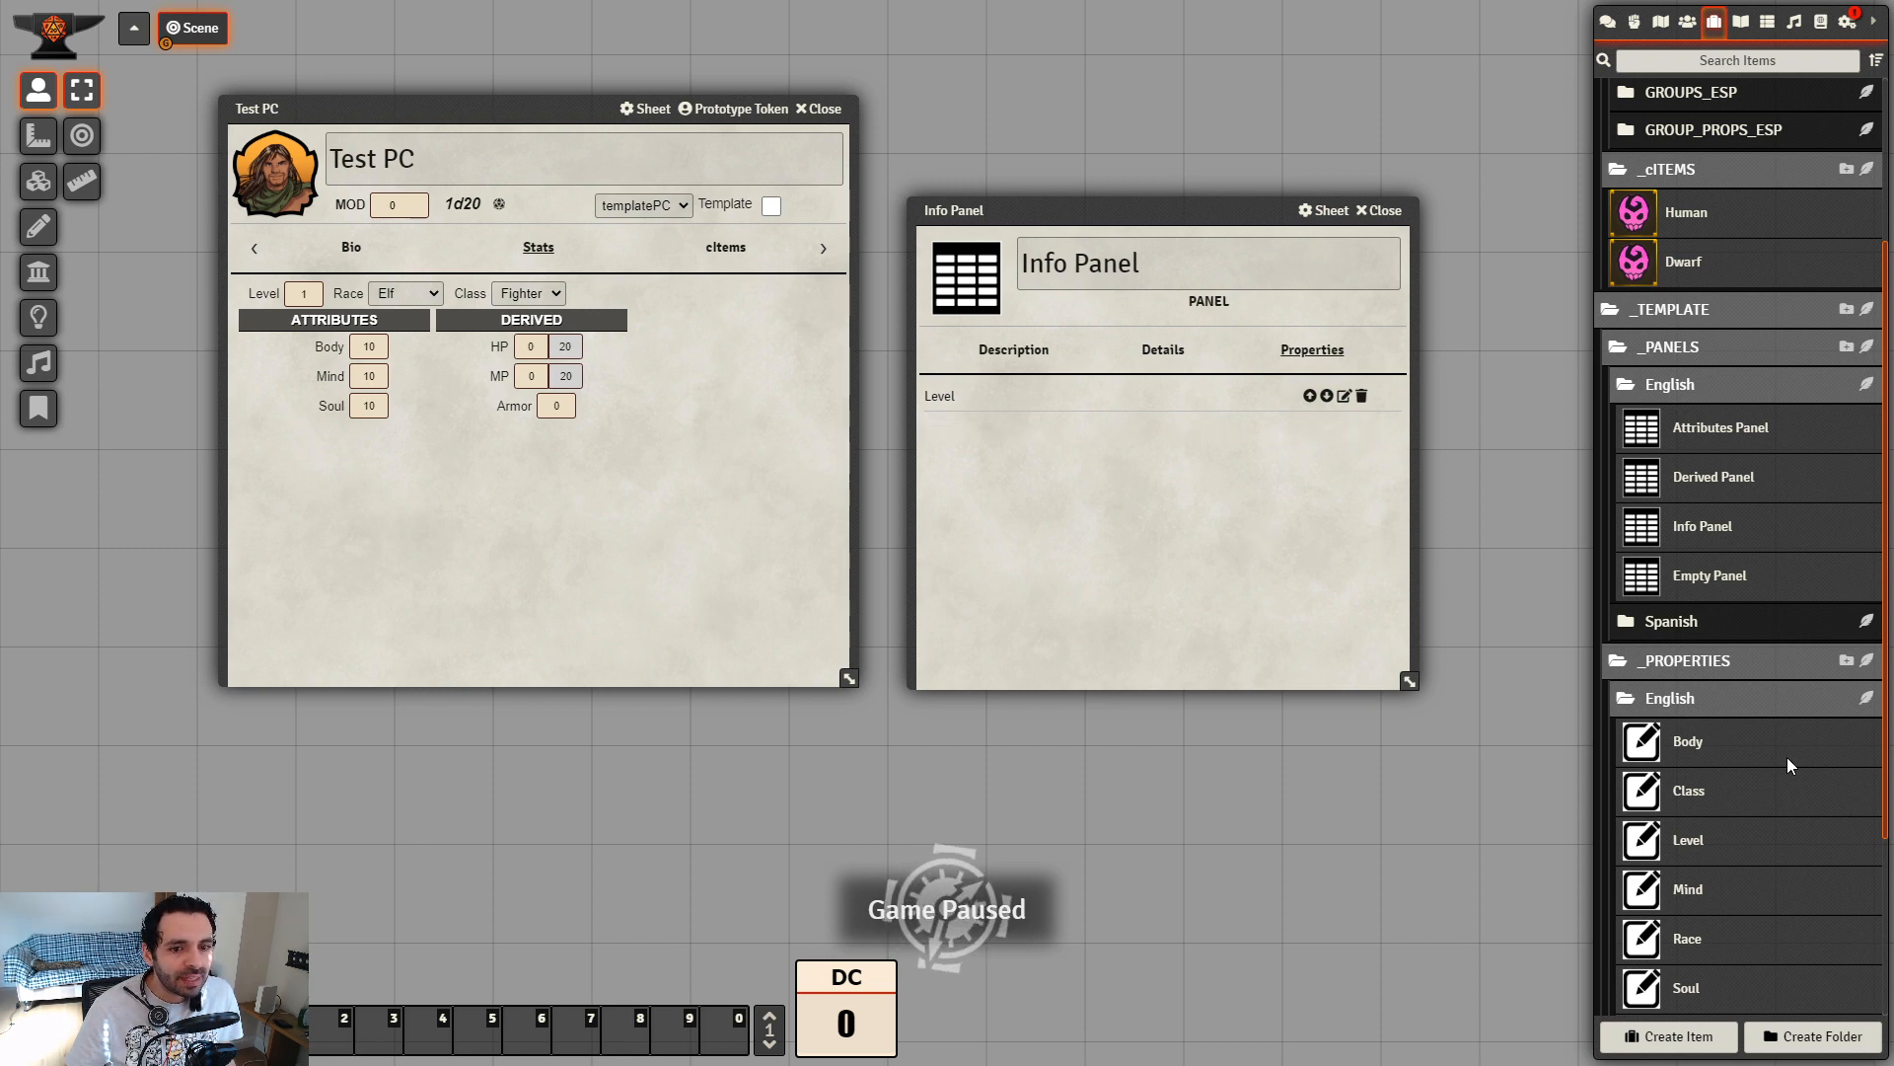
scroll(1815, 868, down, 3)
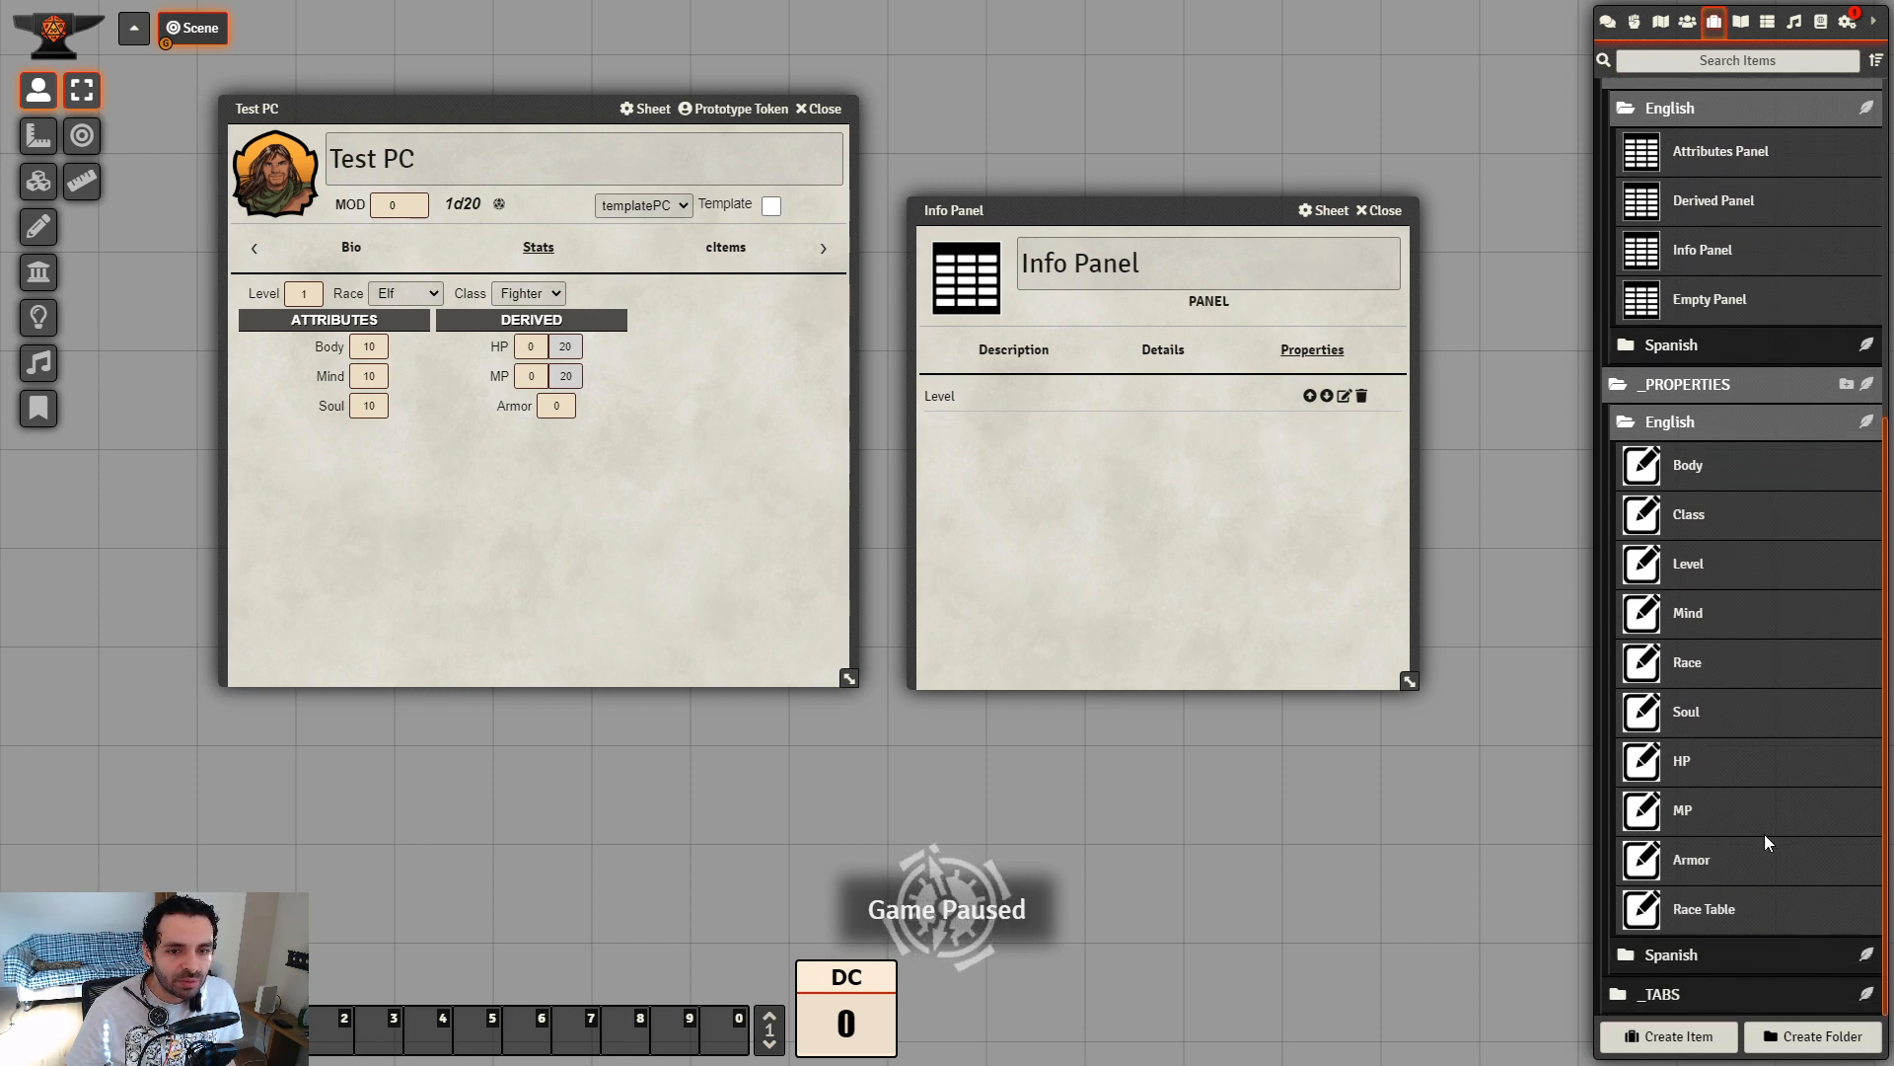
drag(1722, 913, 1130, 506)
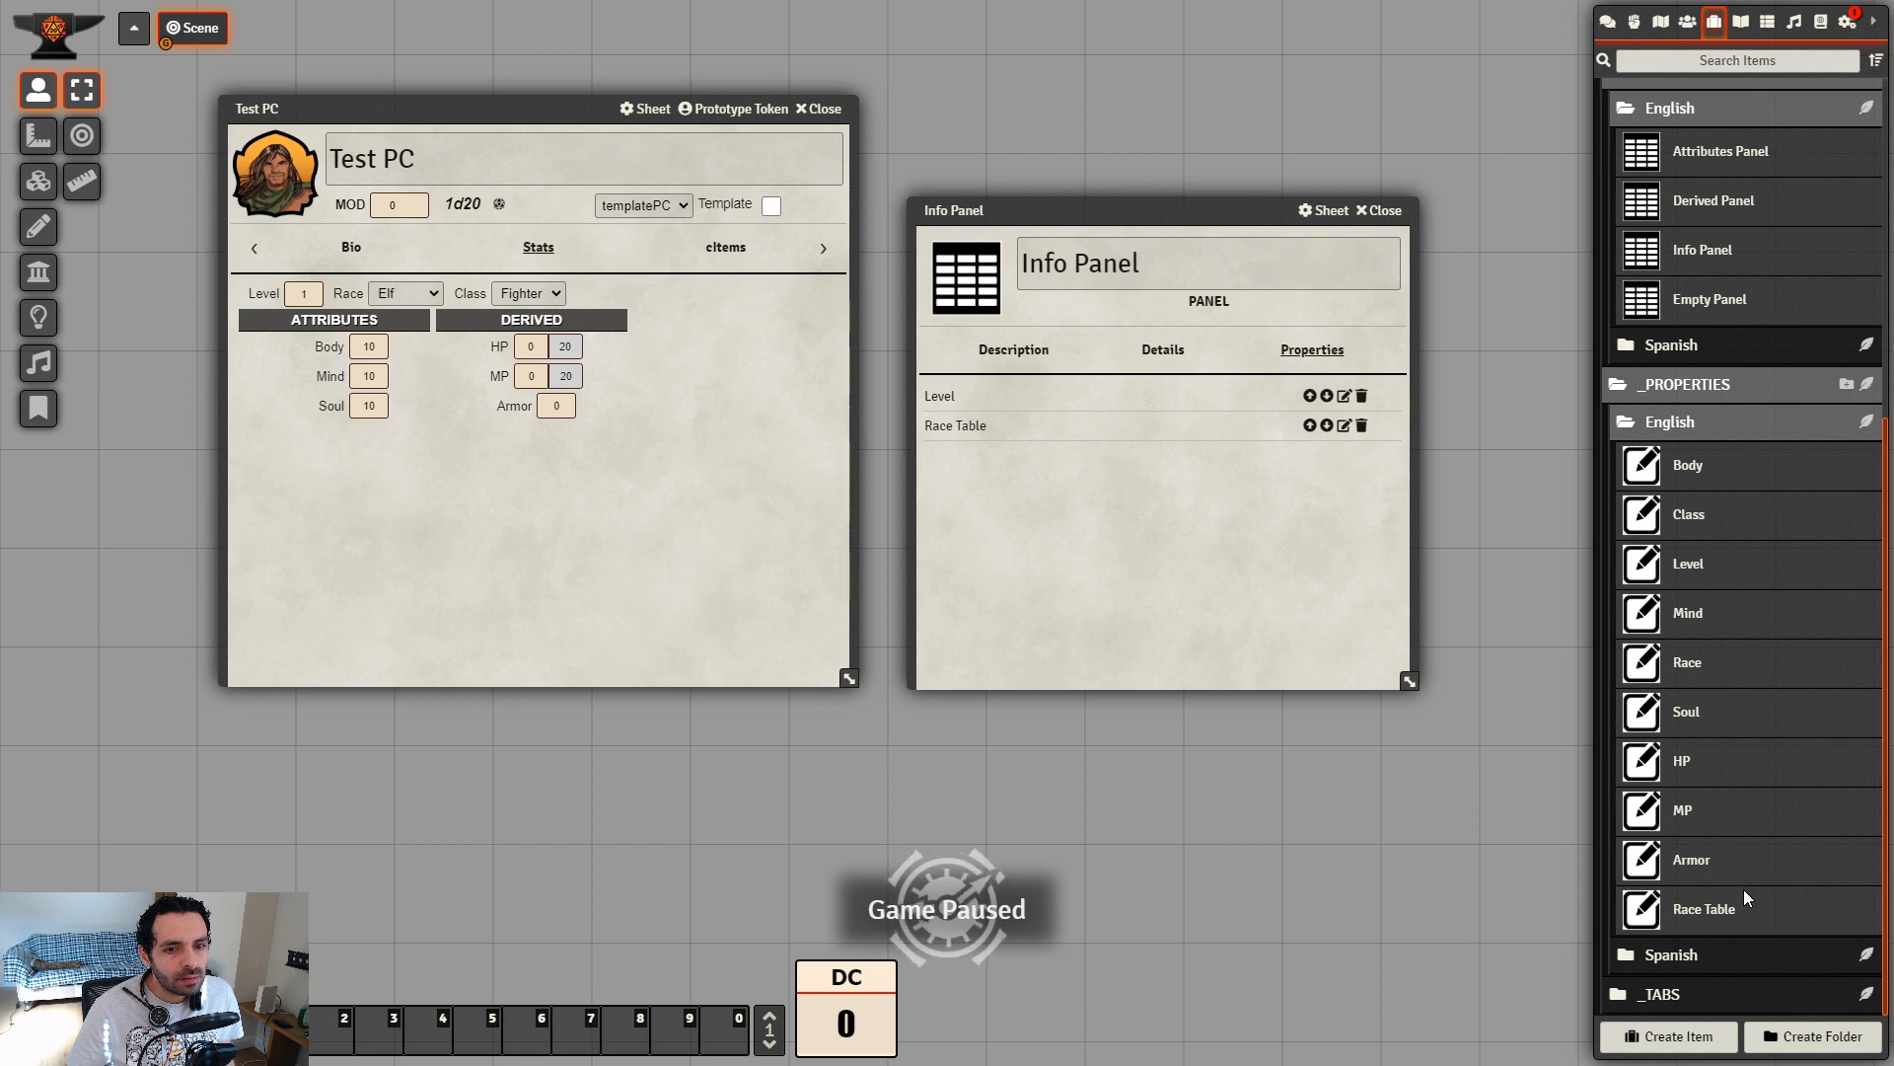
Duplicate the Armor property in the English properties folder and rename the copy Race Label
right_click(1695, 877)
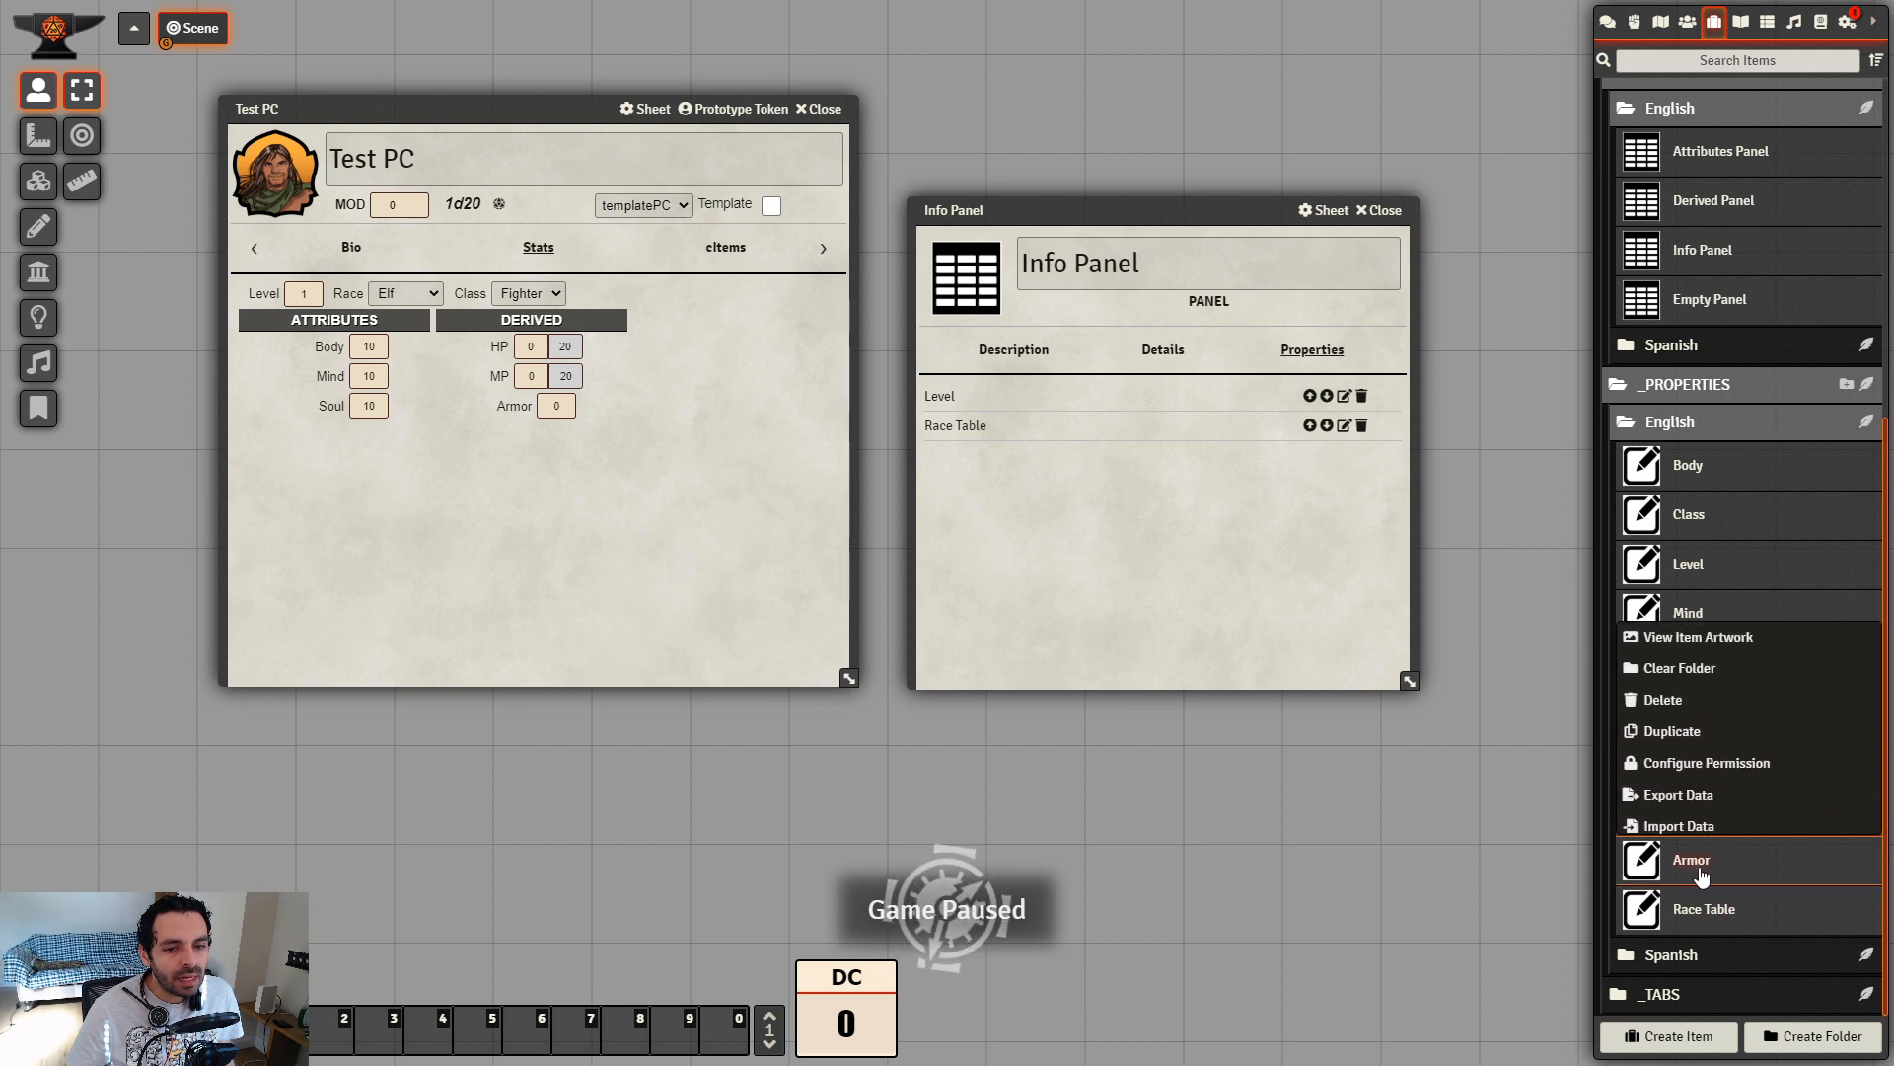
click(1667, 731)
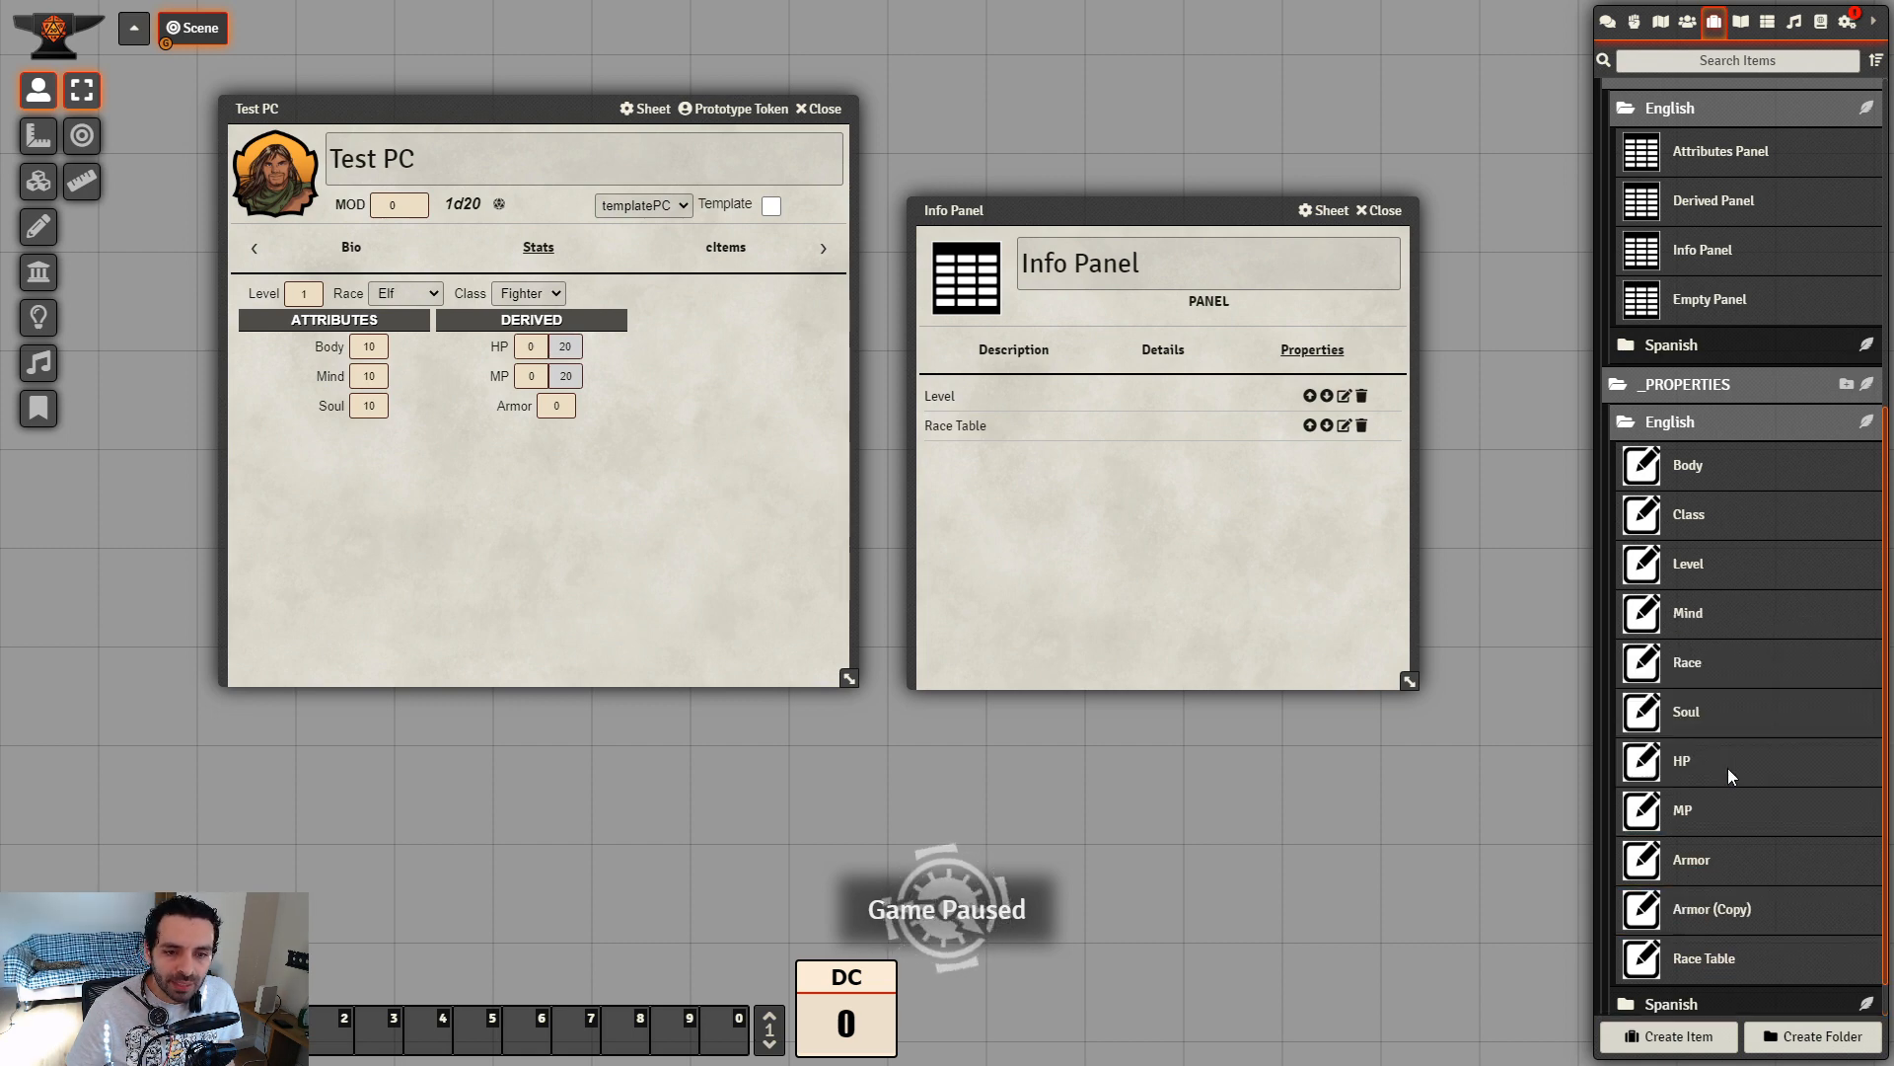
click(1731, 918)
drag(982, 355, 609, 342)
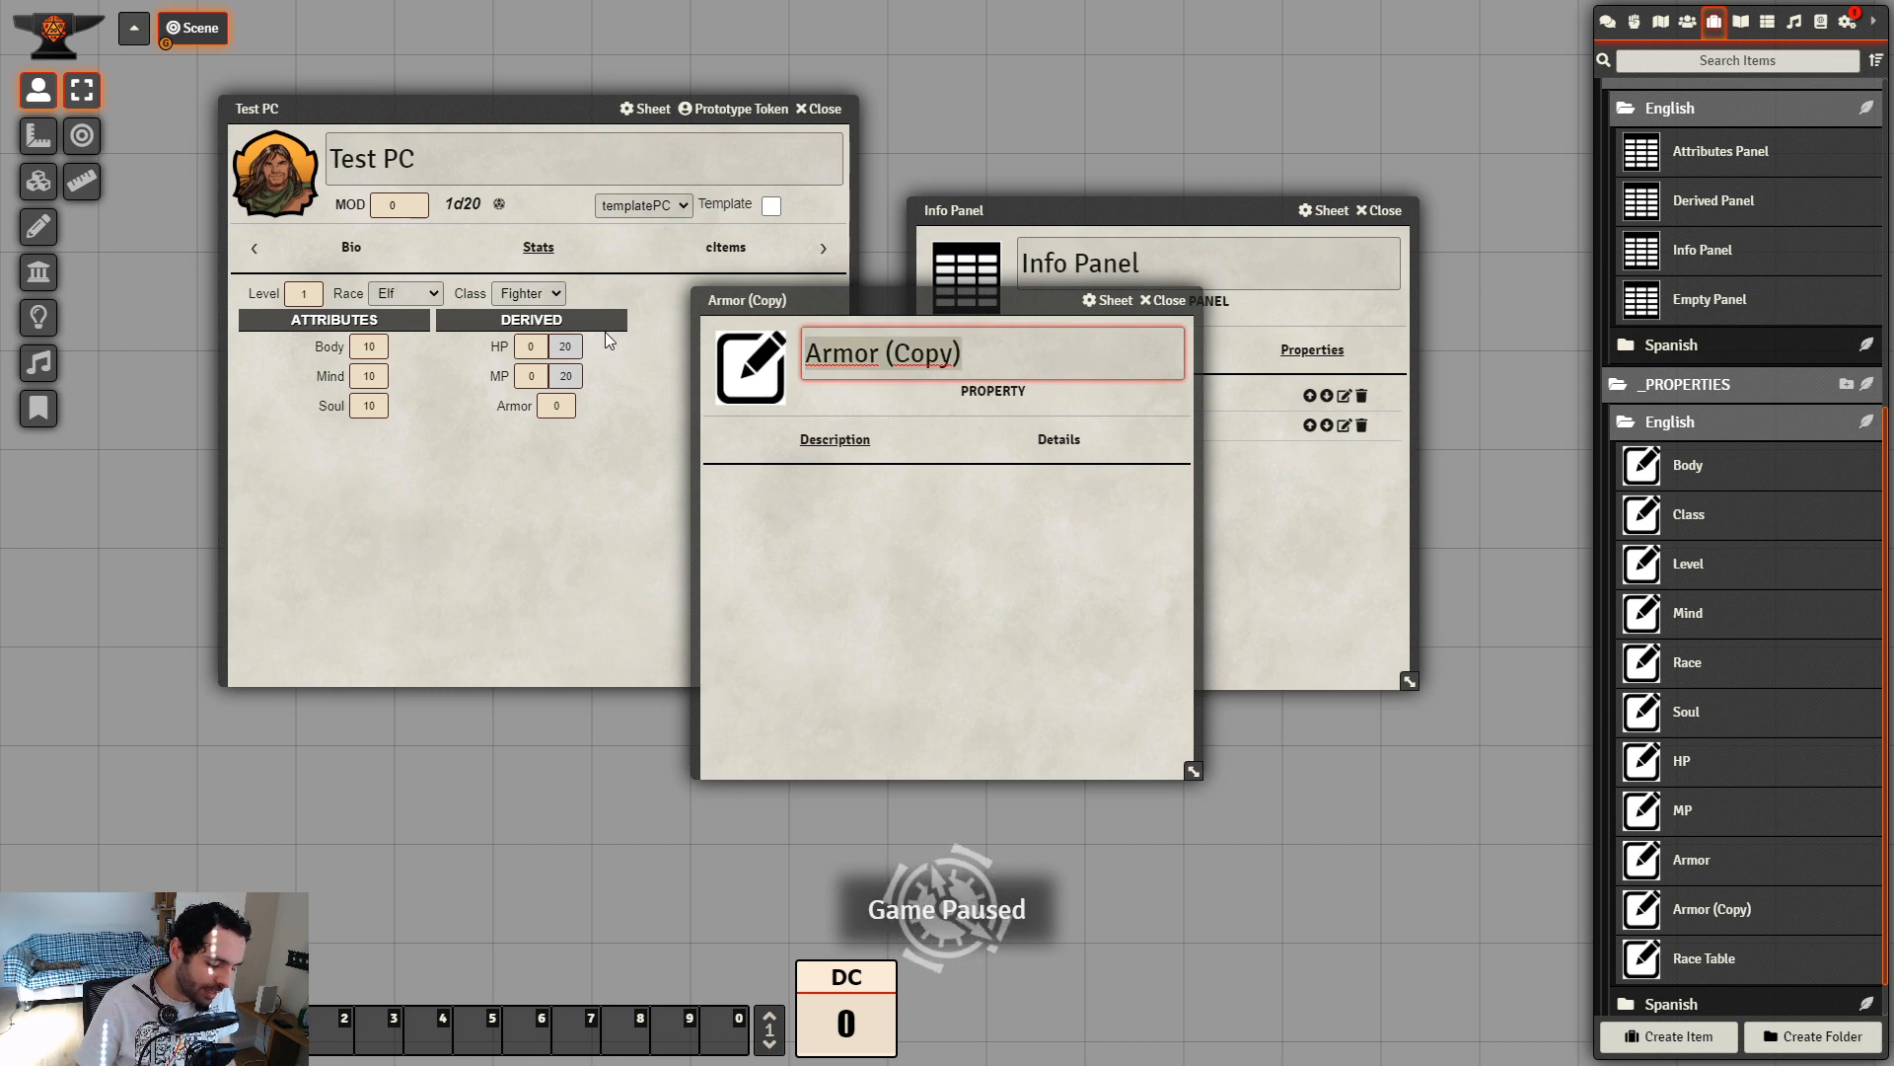
text(Race Label)
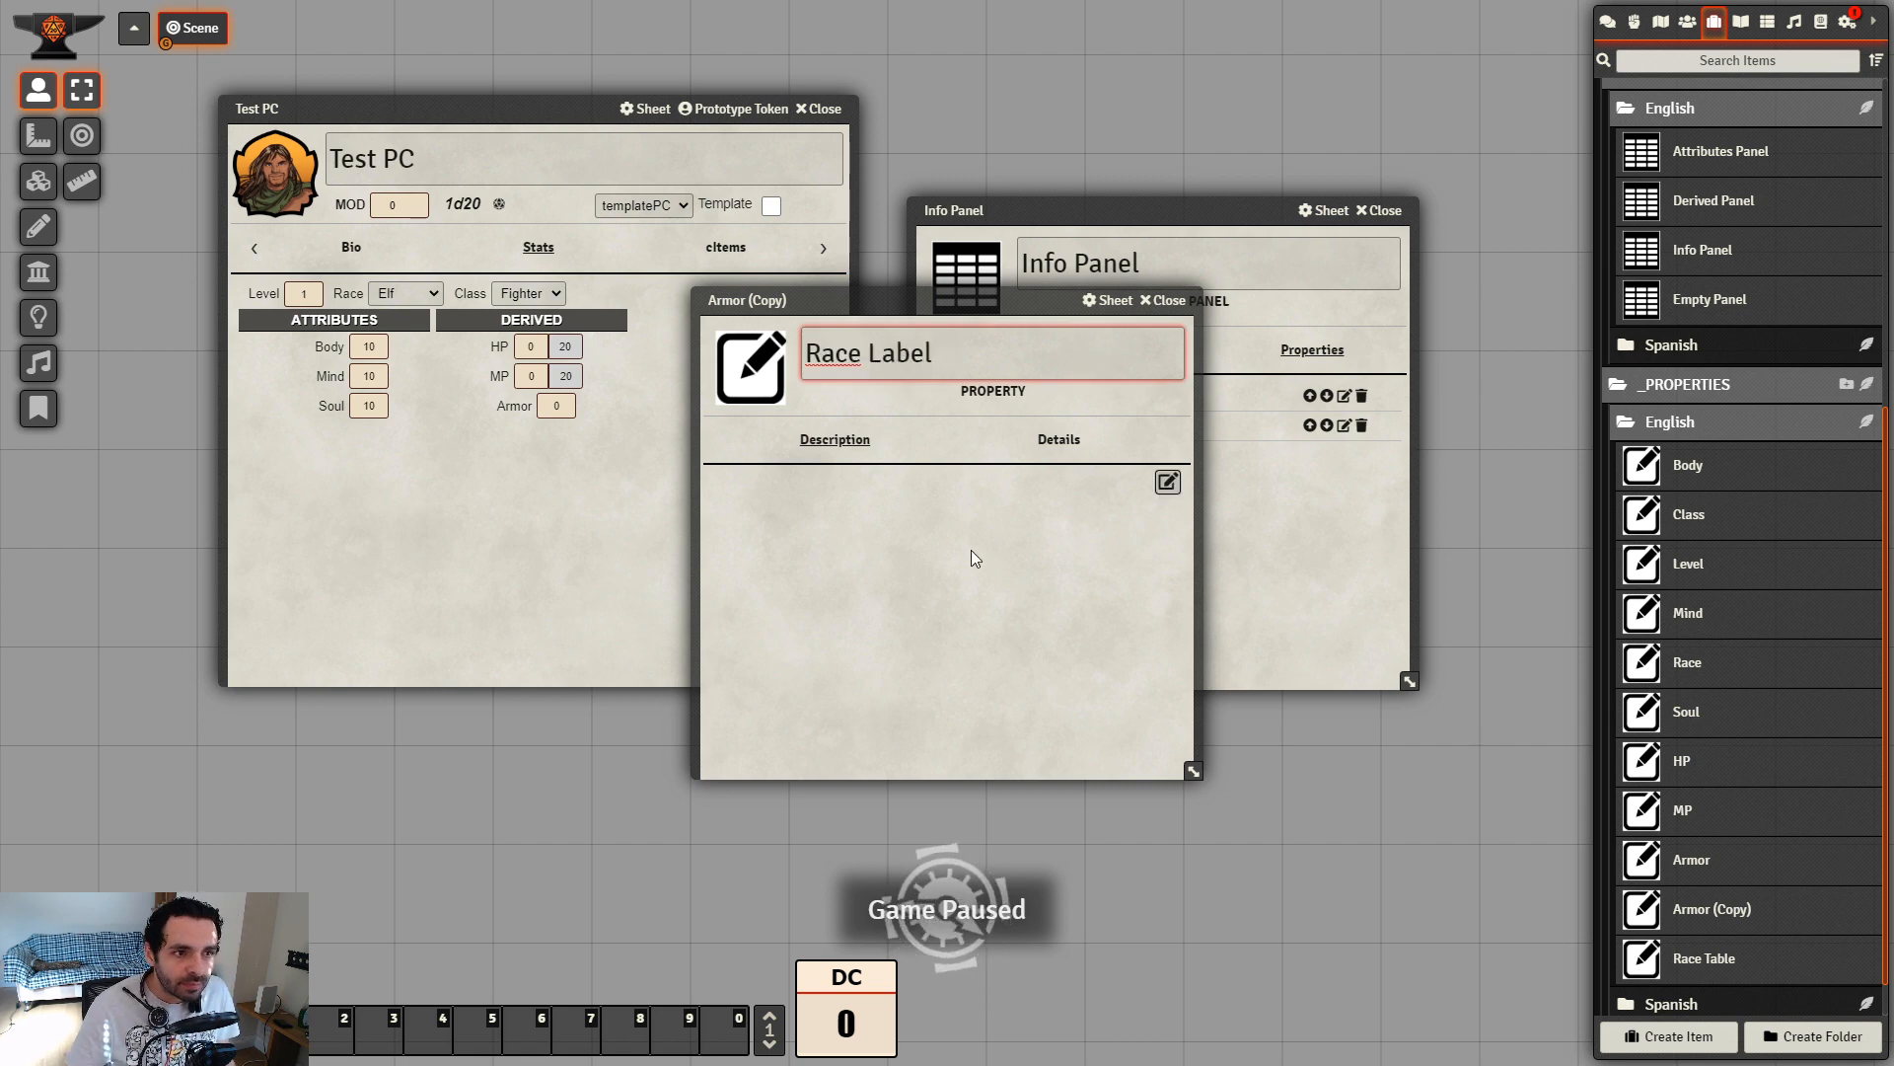
key(Return)
Set Race Label's key to race_label, clear its default value, set the tag to Race and data type to label, then close its sheet
click(1058, 439)
click(724, 500)
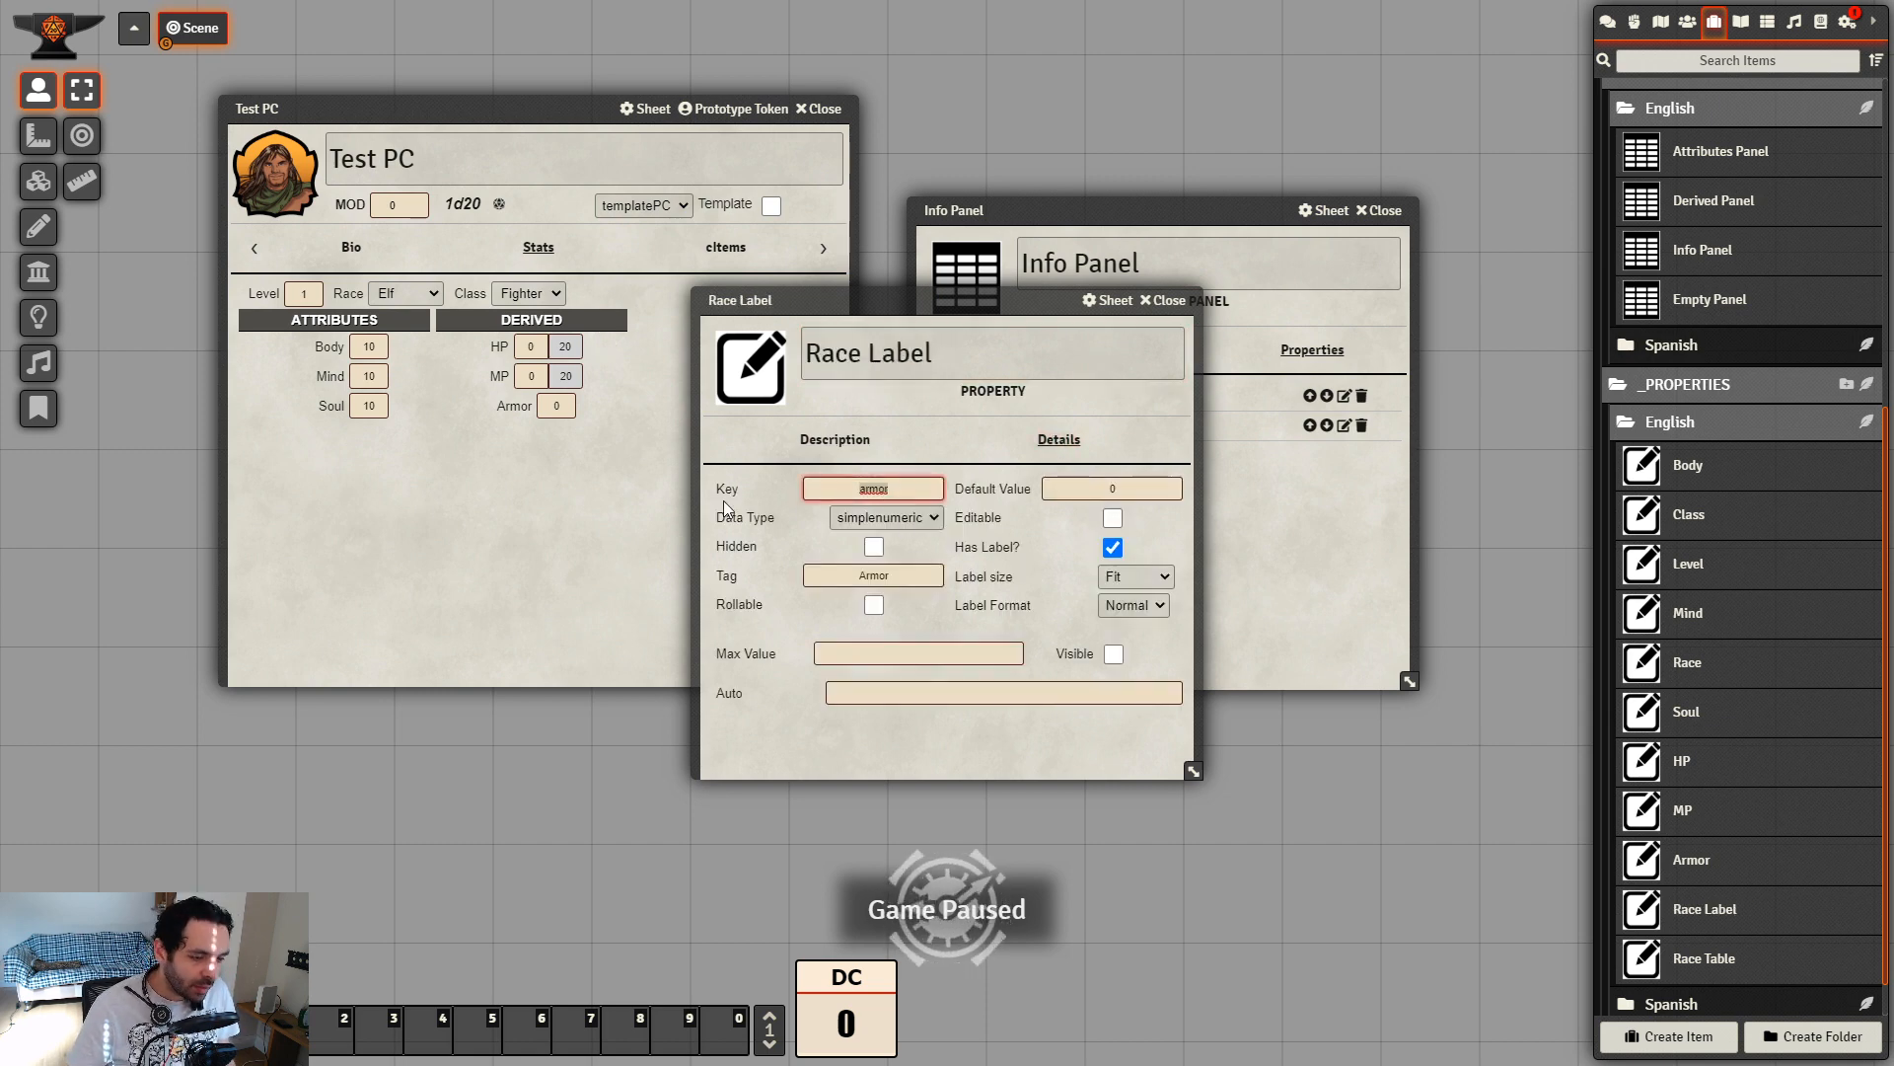
text(race_label)
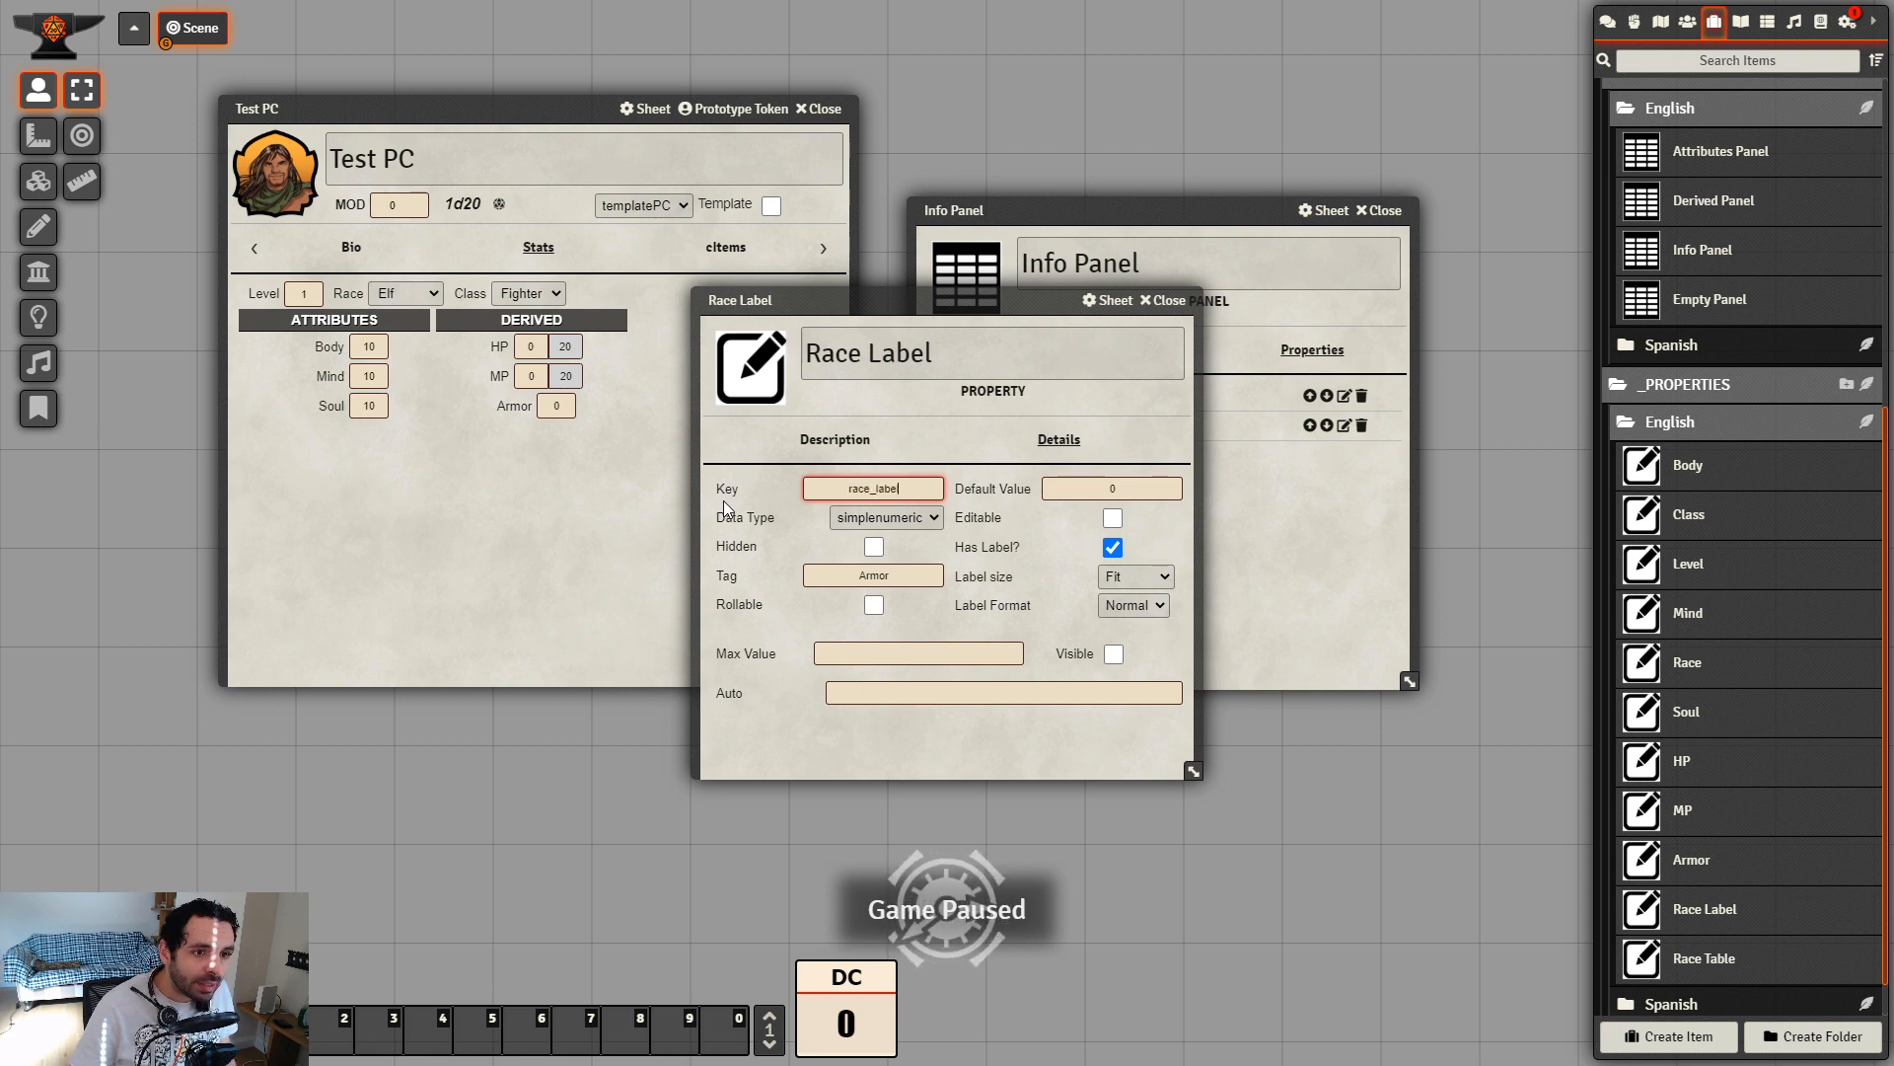
click(1093, 486)
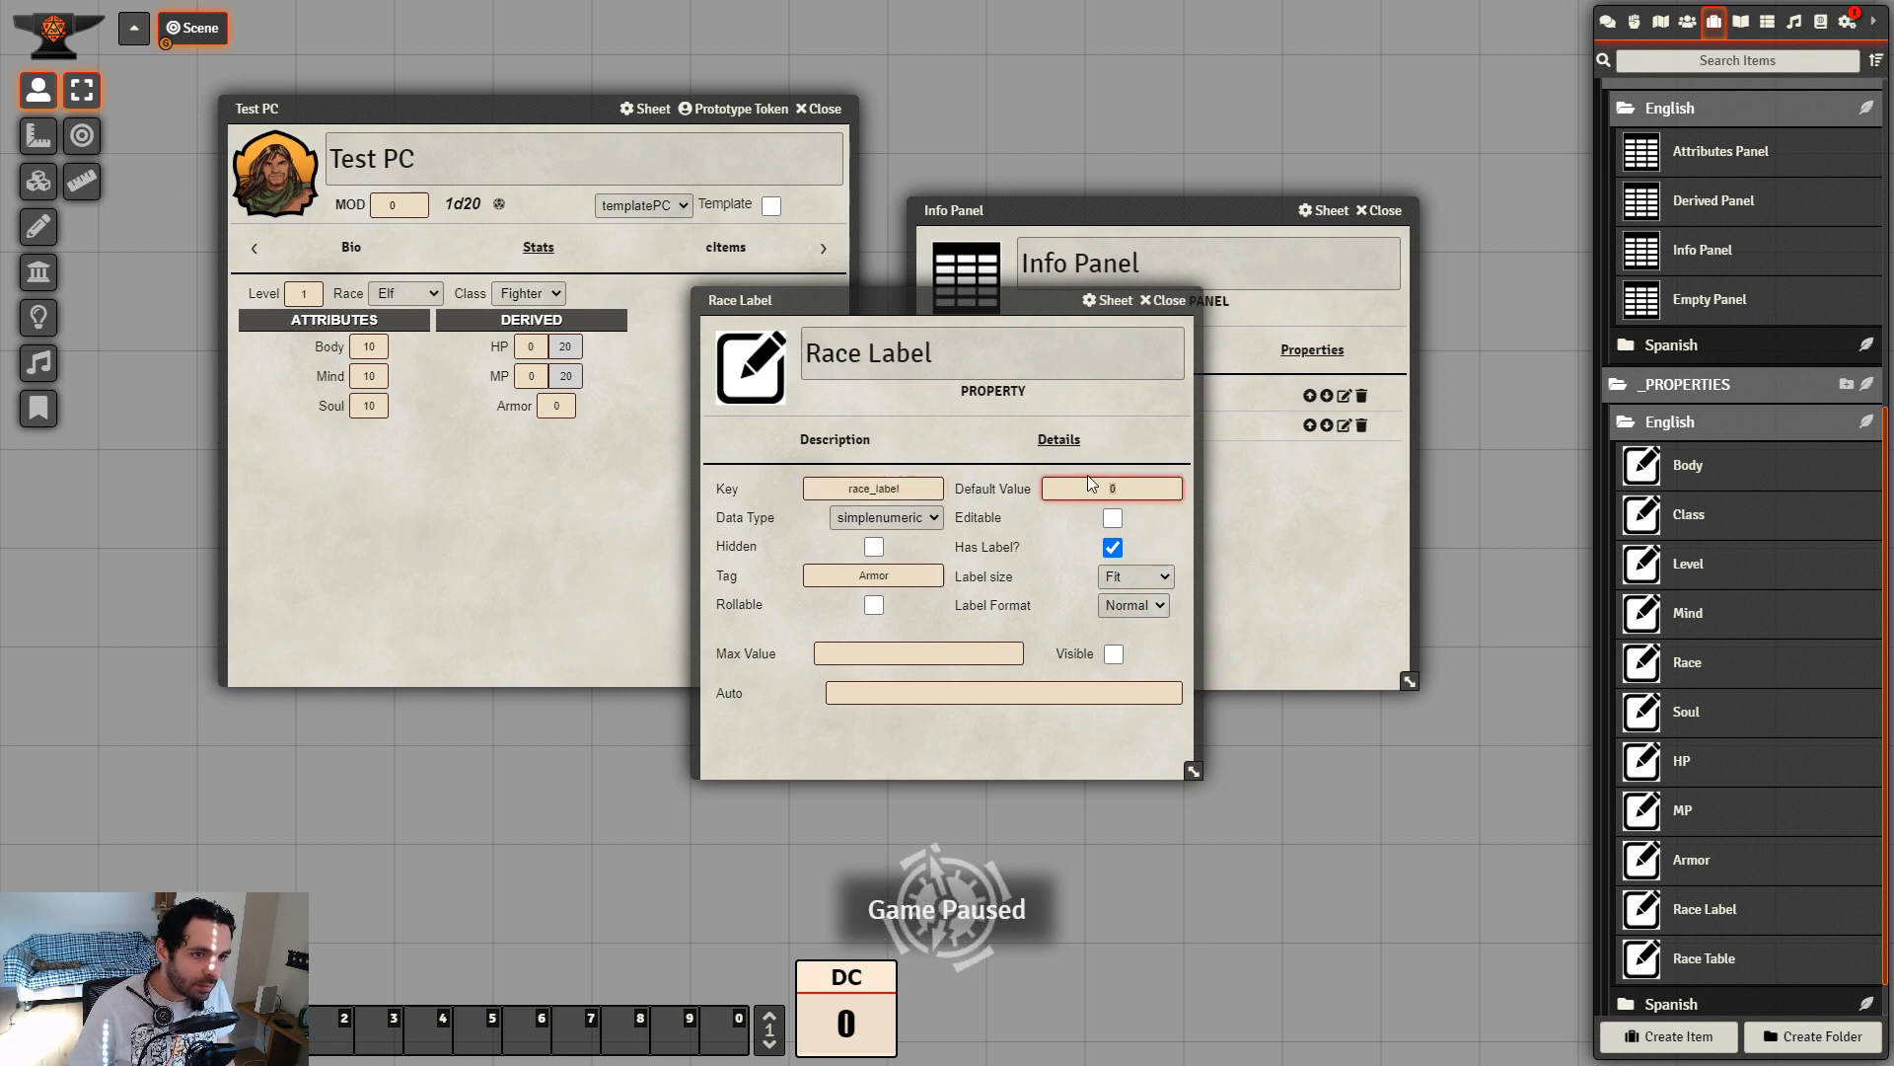
double_click(873, 575)
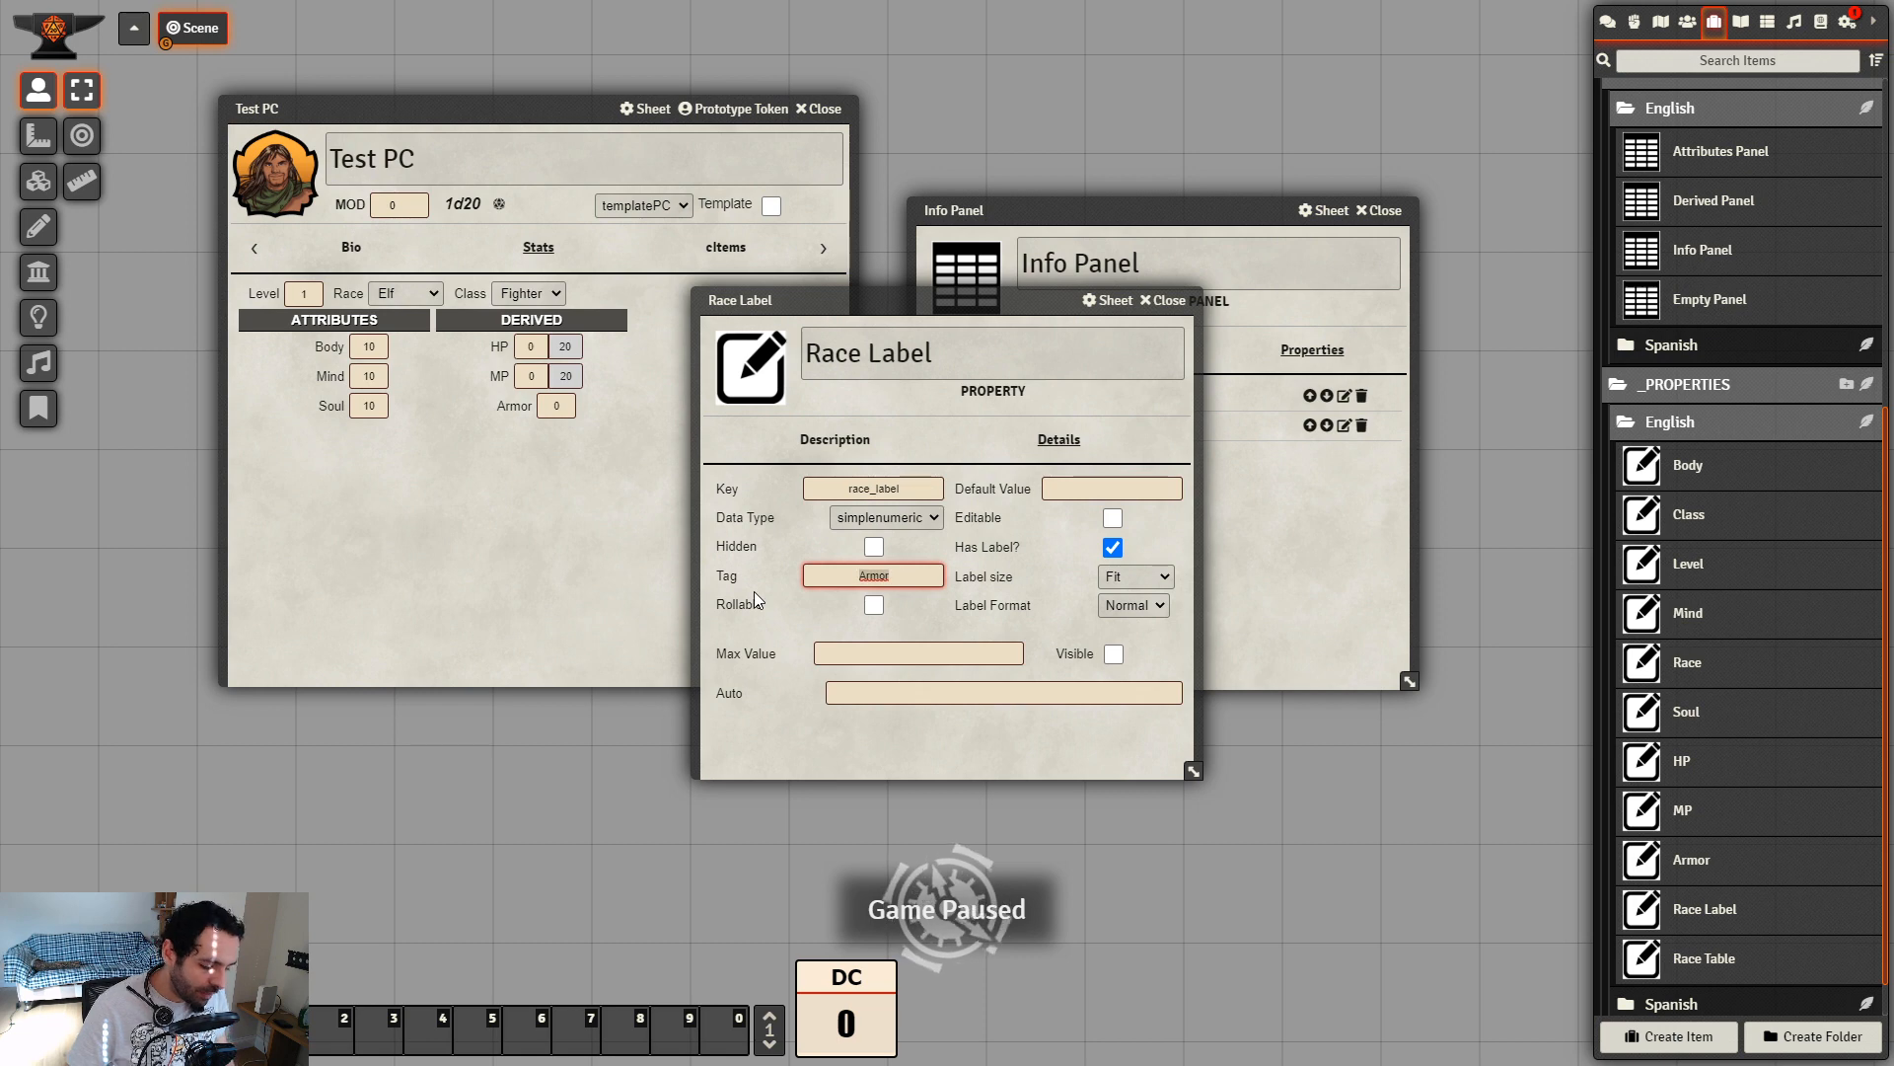
text(Race)
click(914, 519)
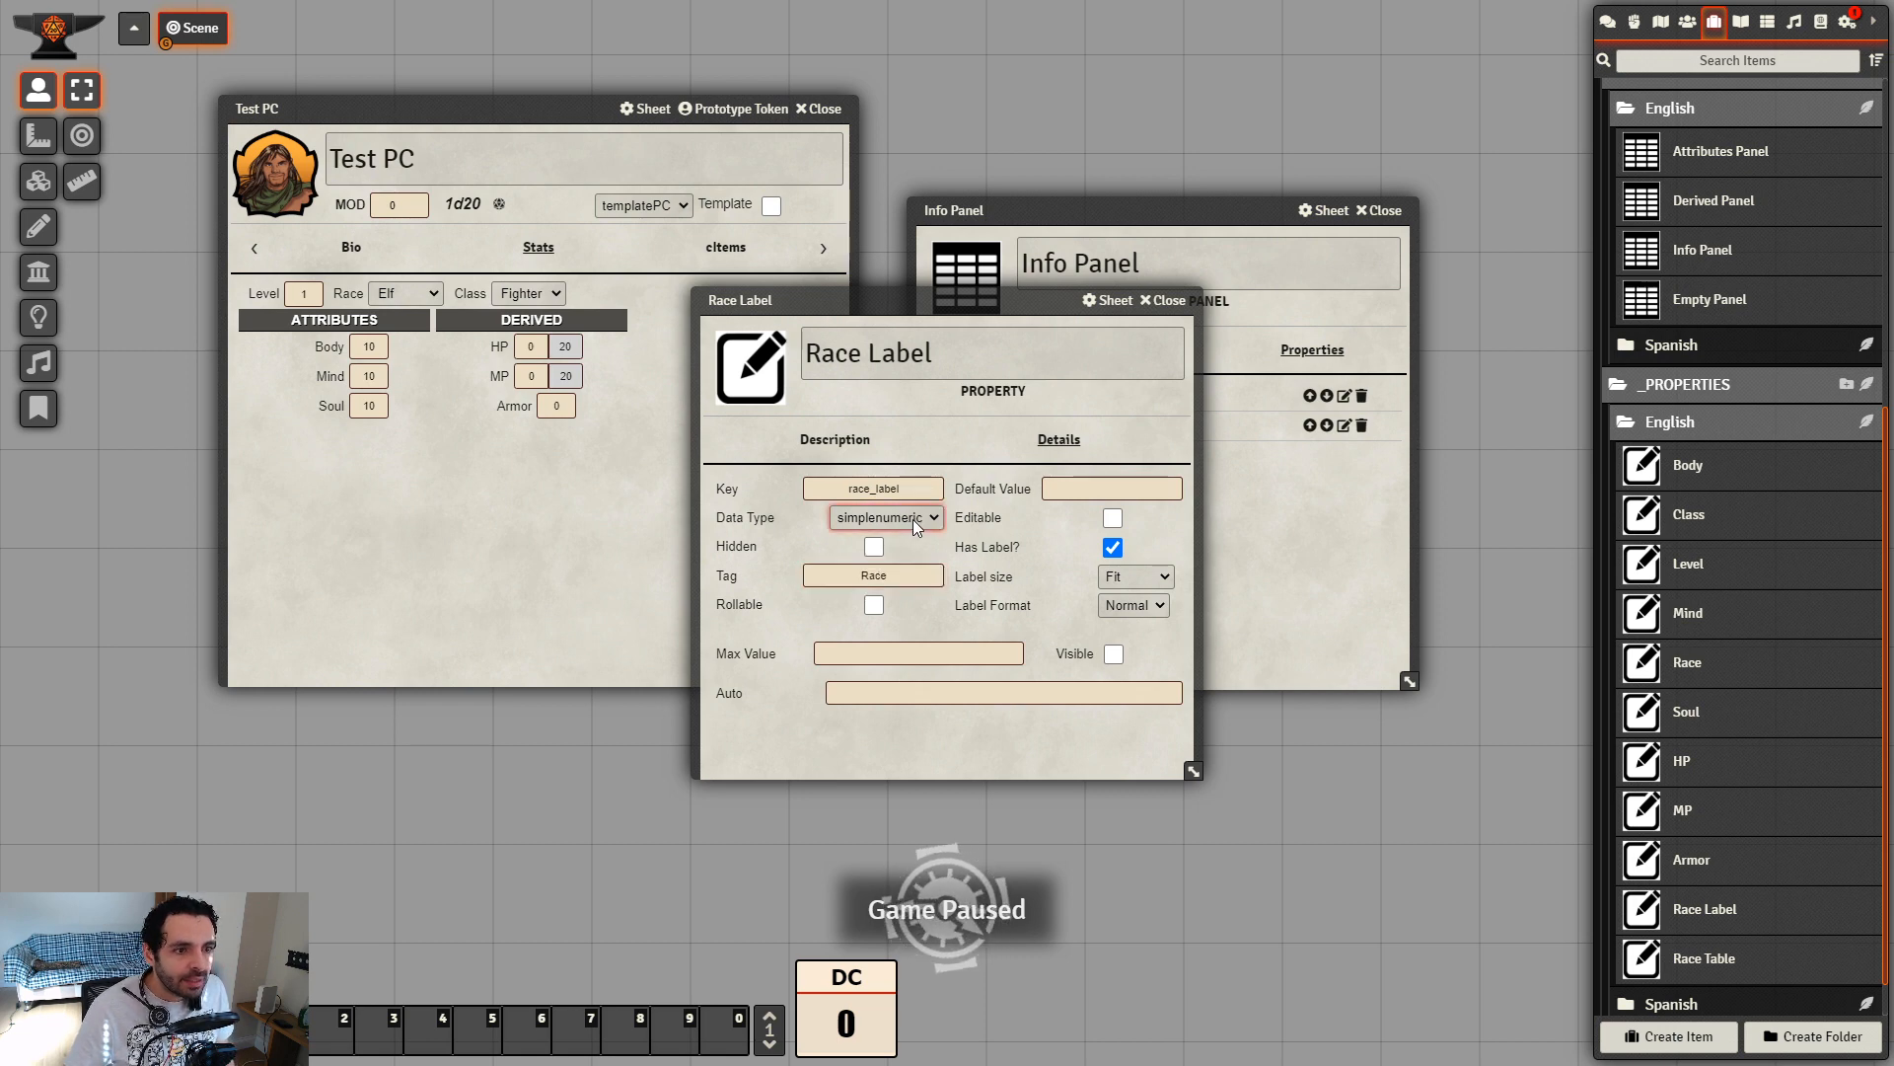
click(886, 629)
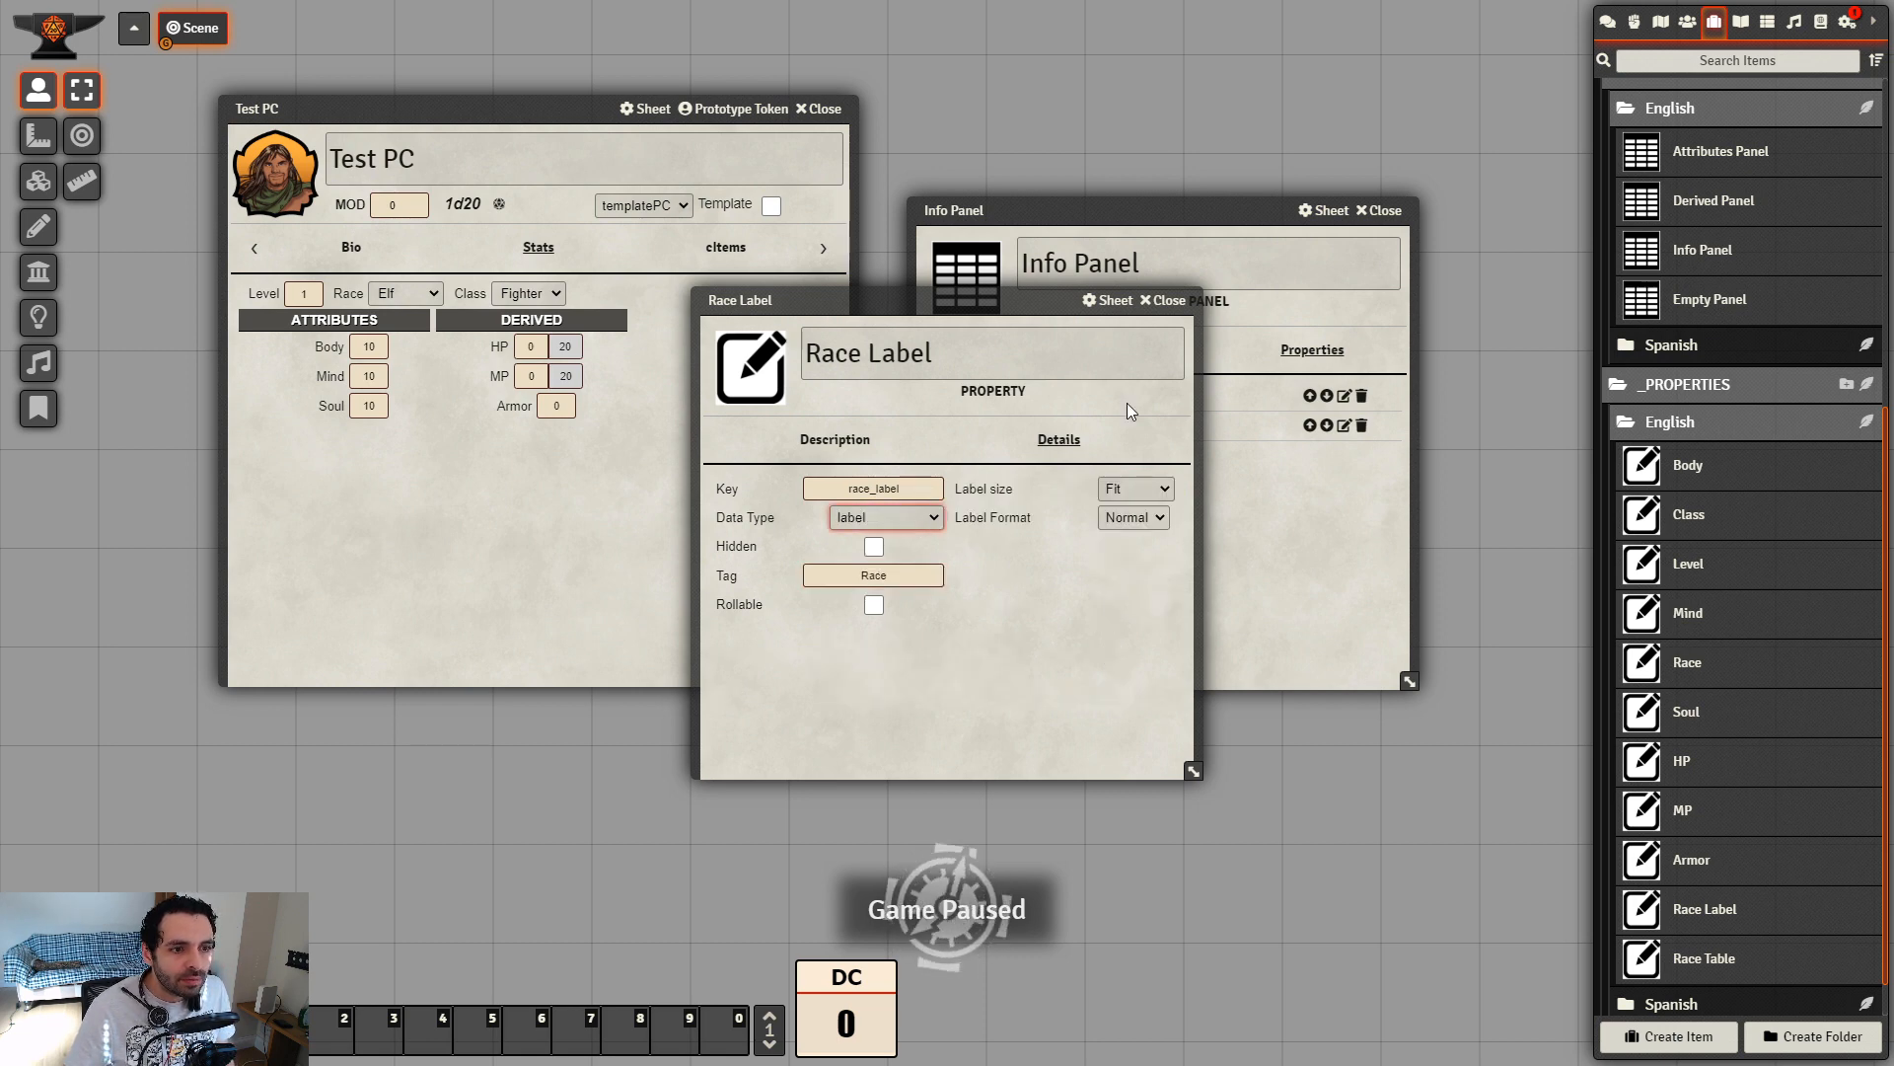
click(1166, 306)
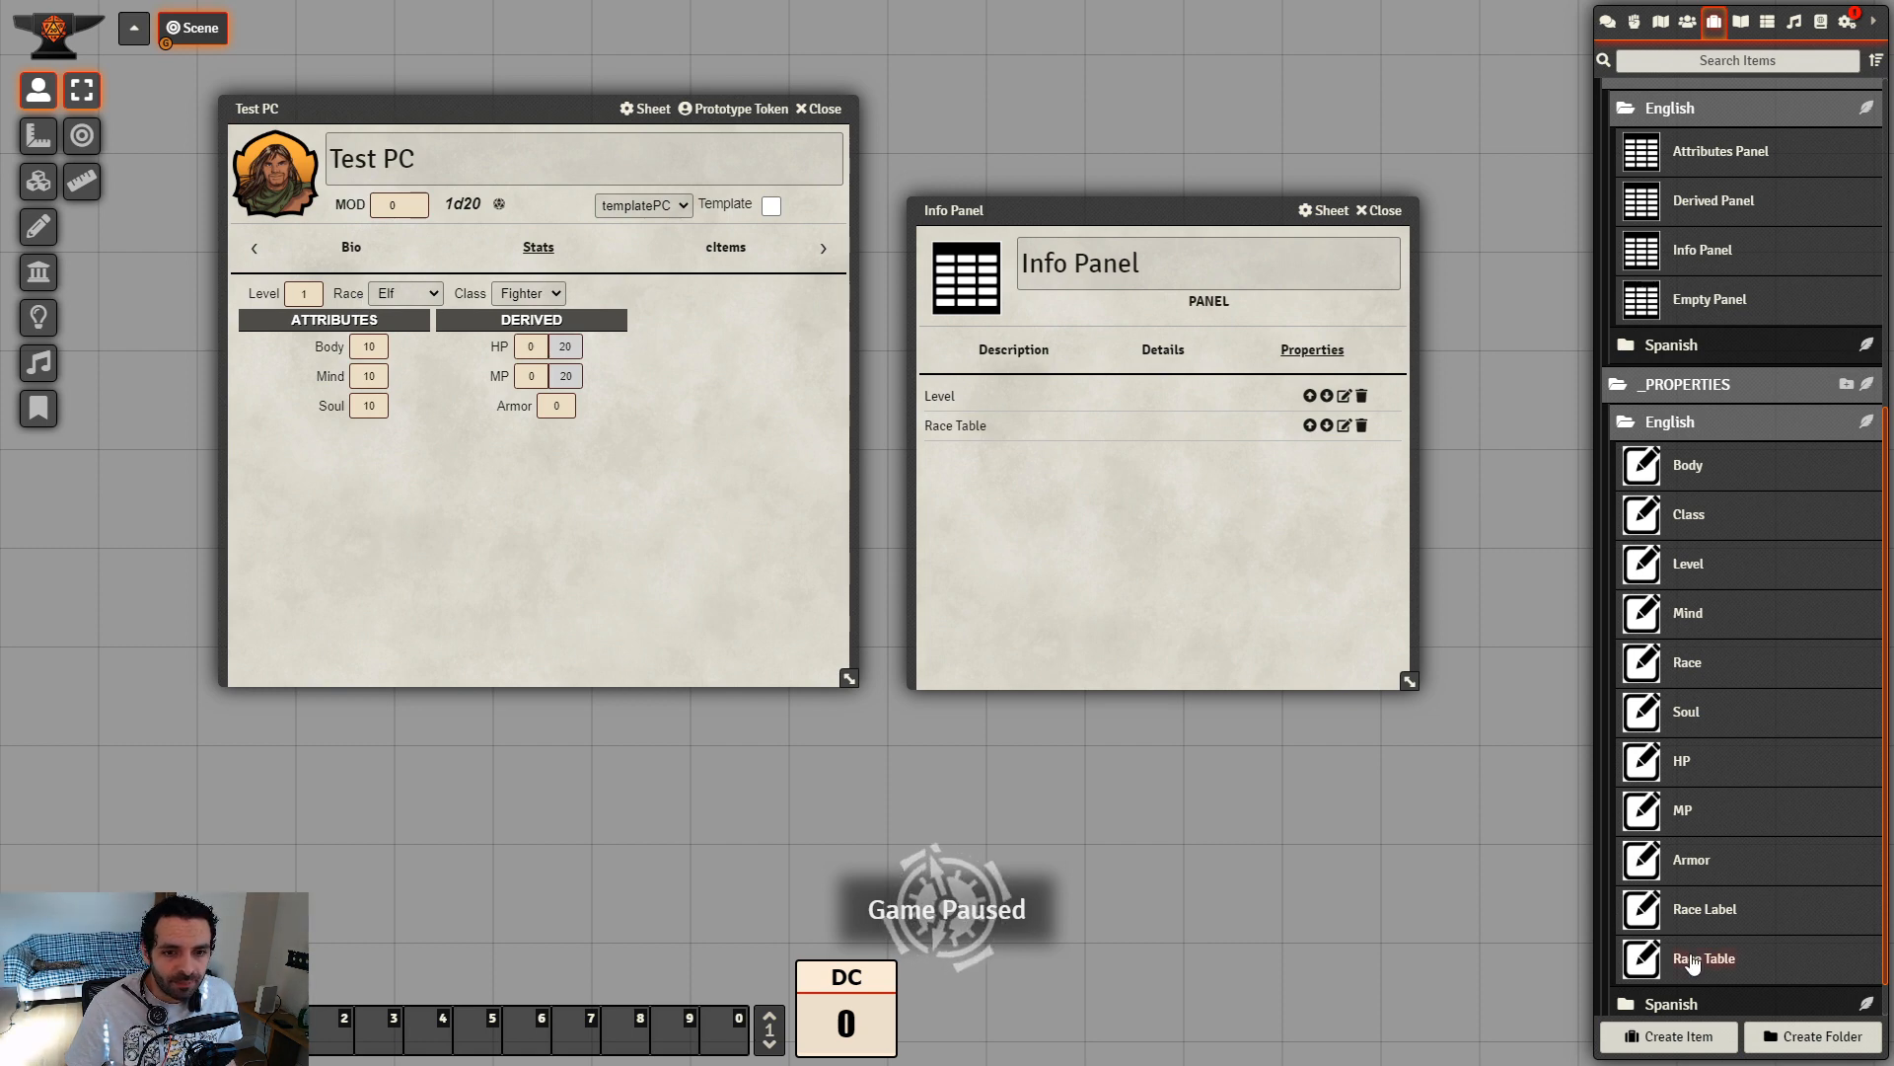
Add Race Label to Info Panel, place it above Race Table, and close the panel's sheet
drag(1698, 909, 1145, 604)
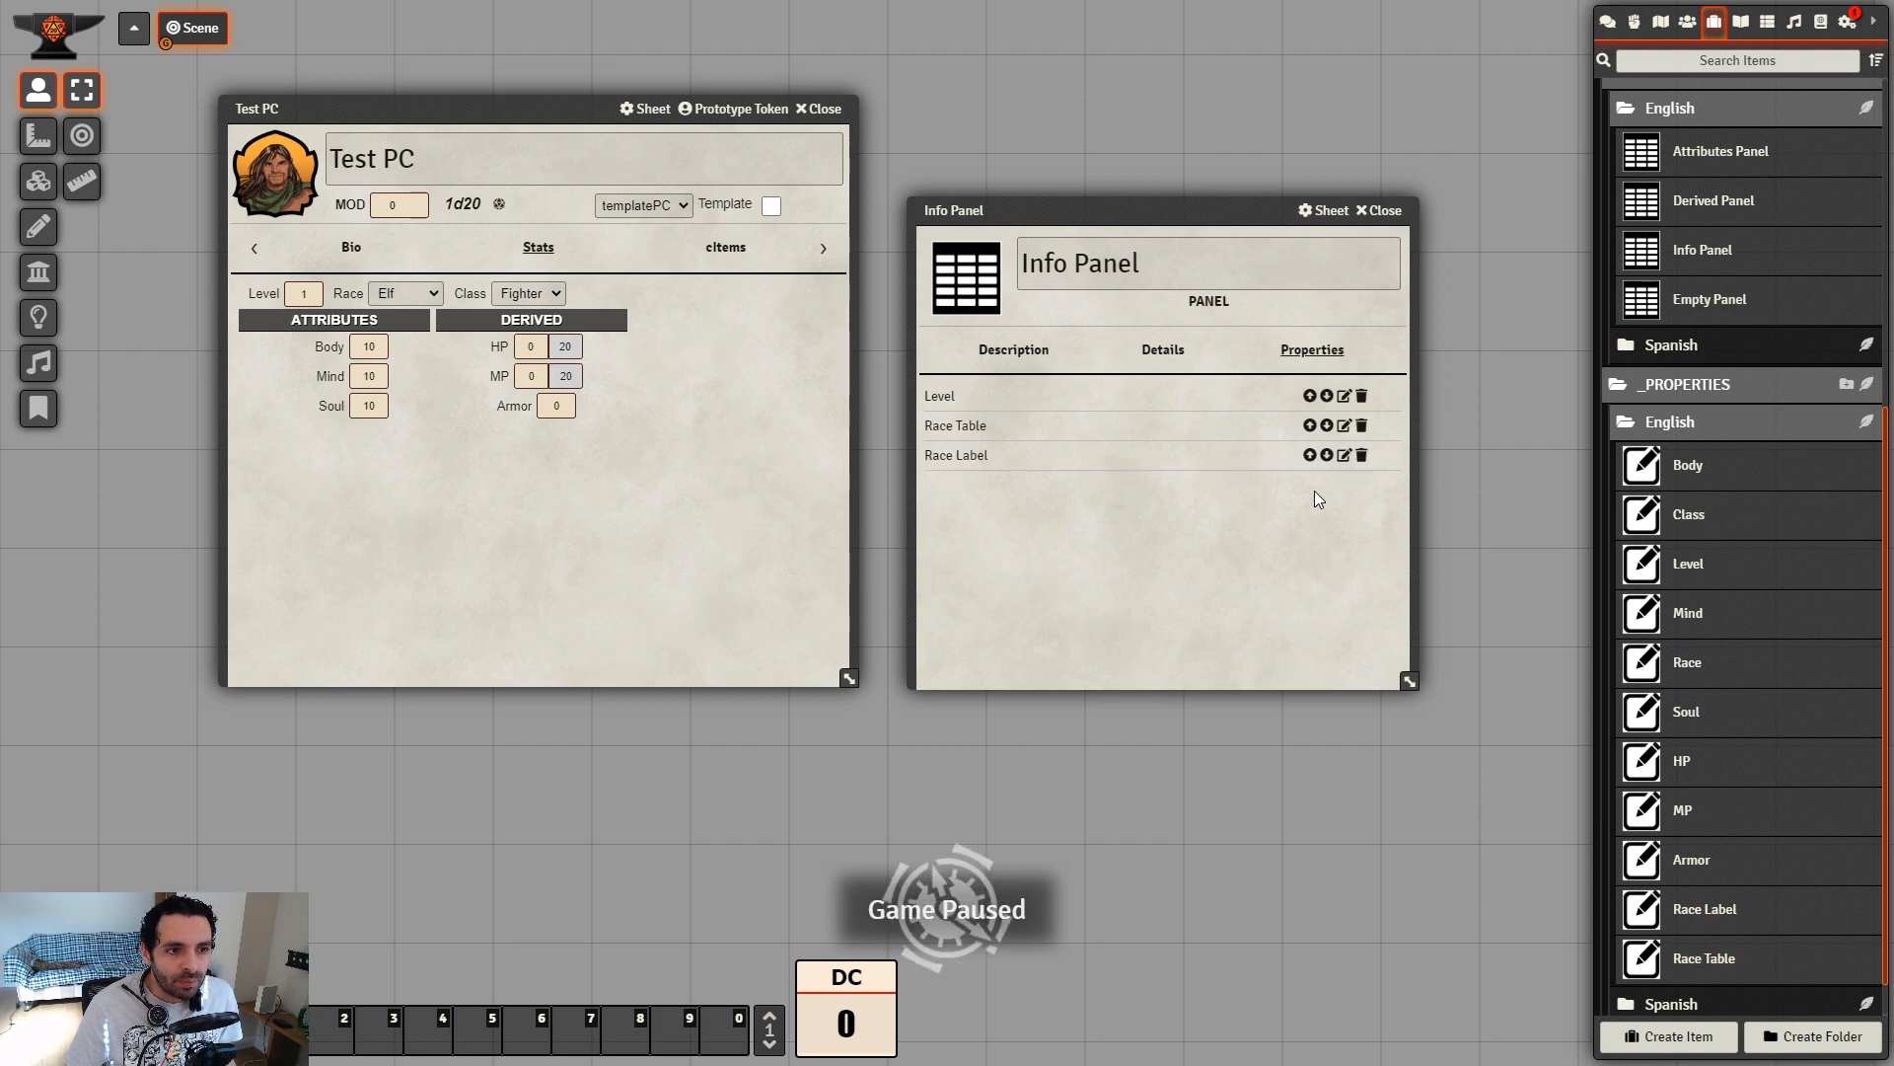
click(1310, 456)
click(1382, 209)
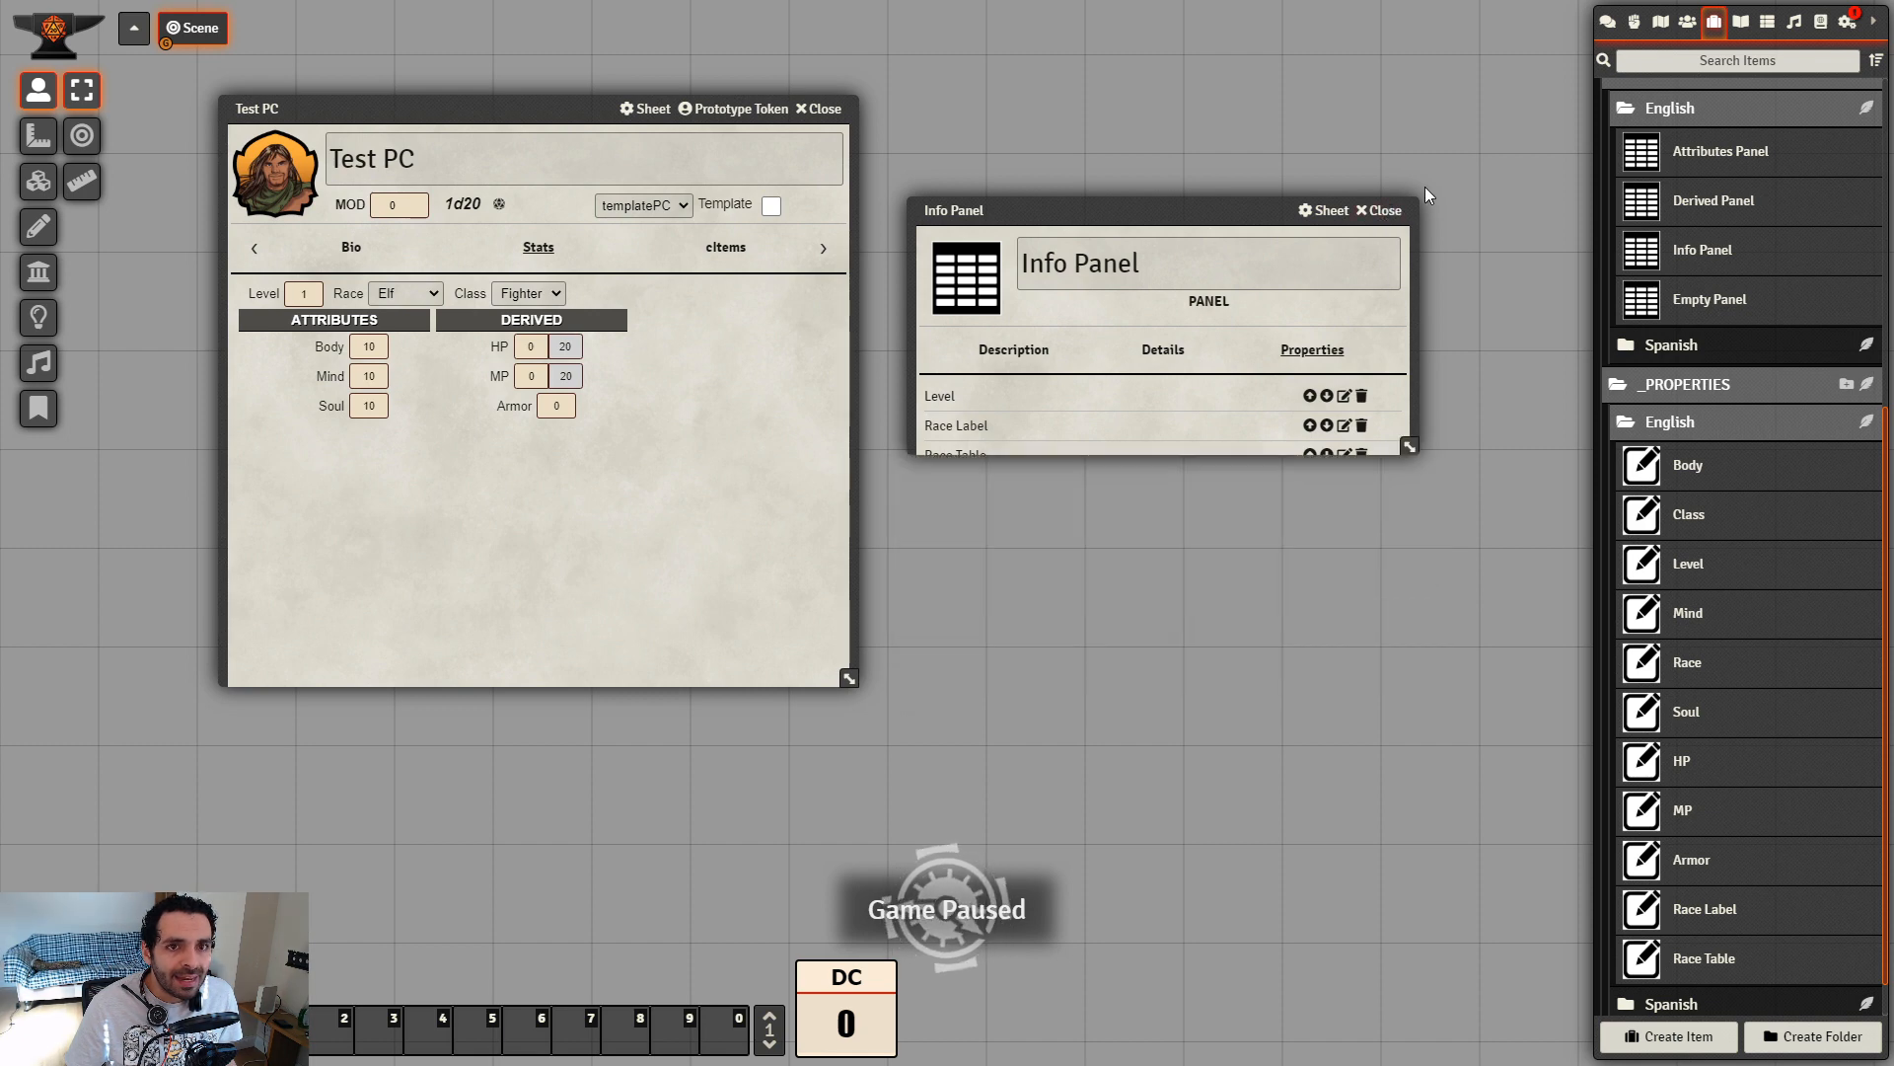
Open the templatePC actor from the English folder under _CONFIG and rebuild its sheet
click(1686, 22)
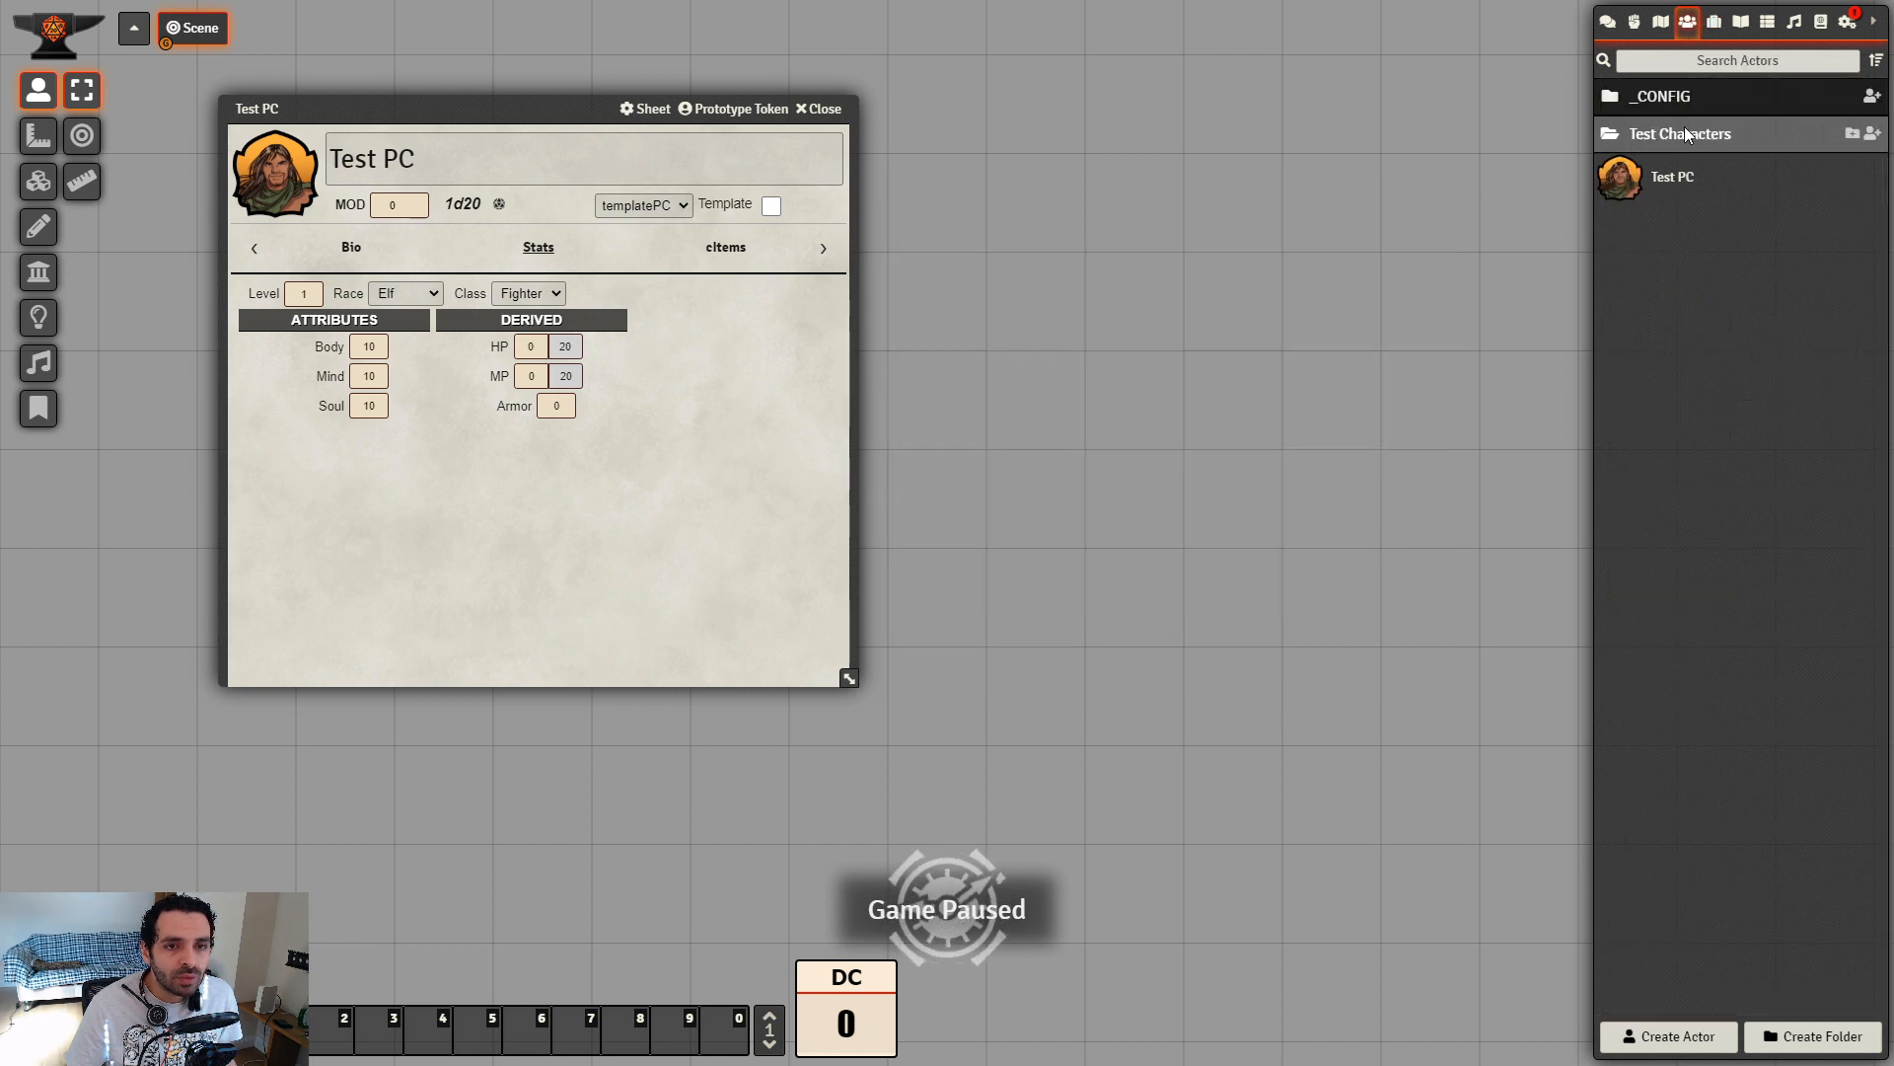
click(1675, 97)
click(1684, 136)
click(1696, 183)
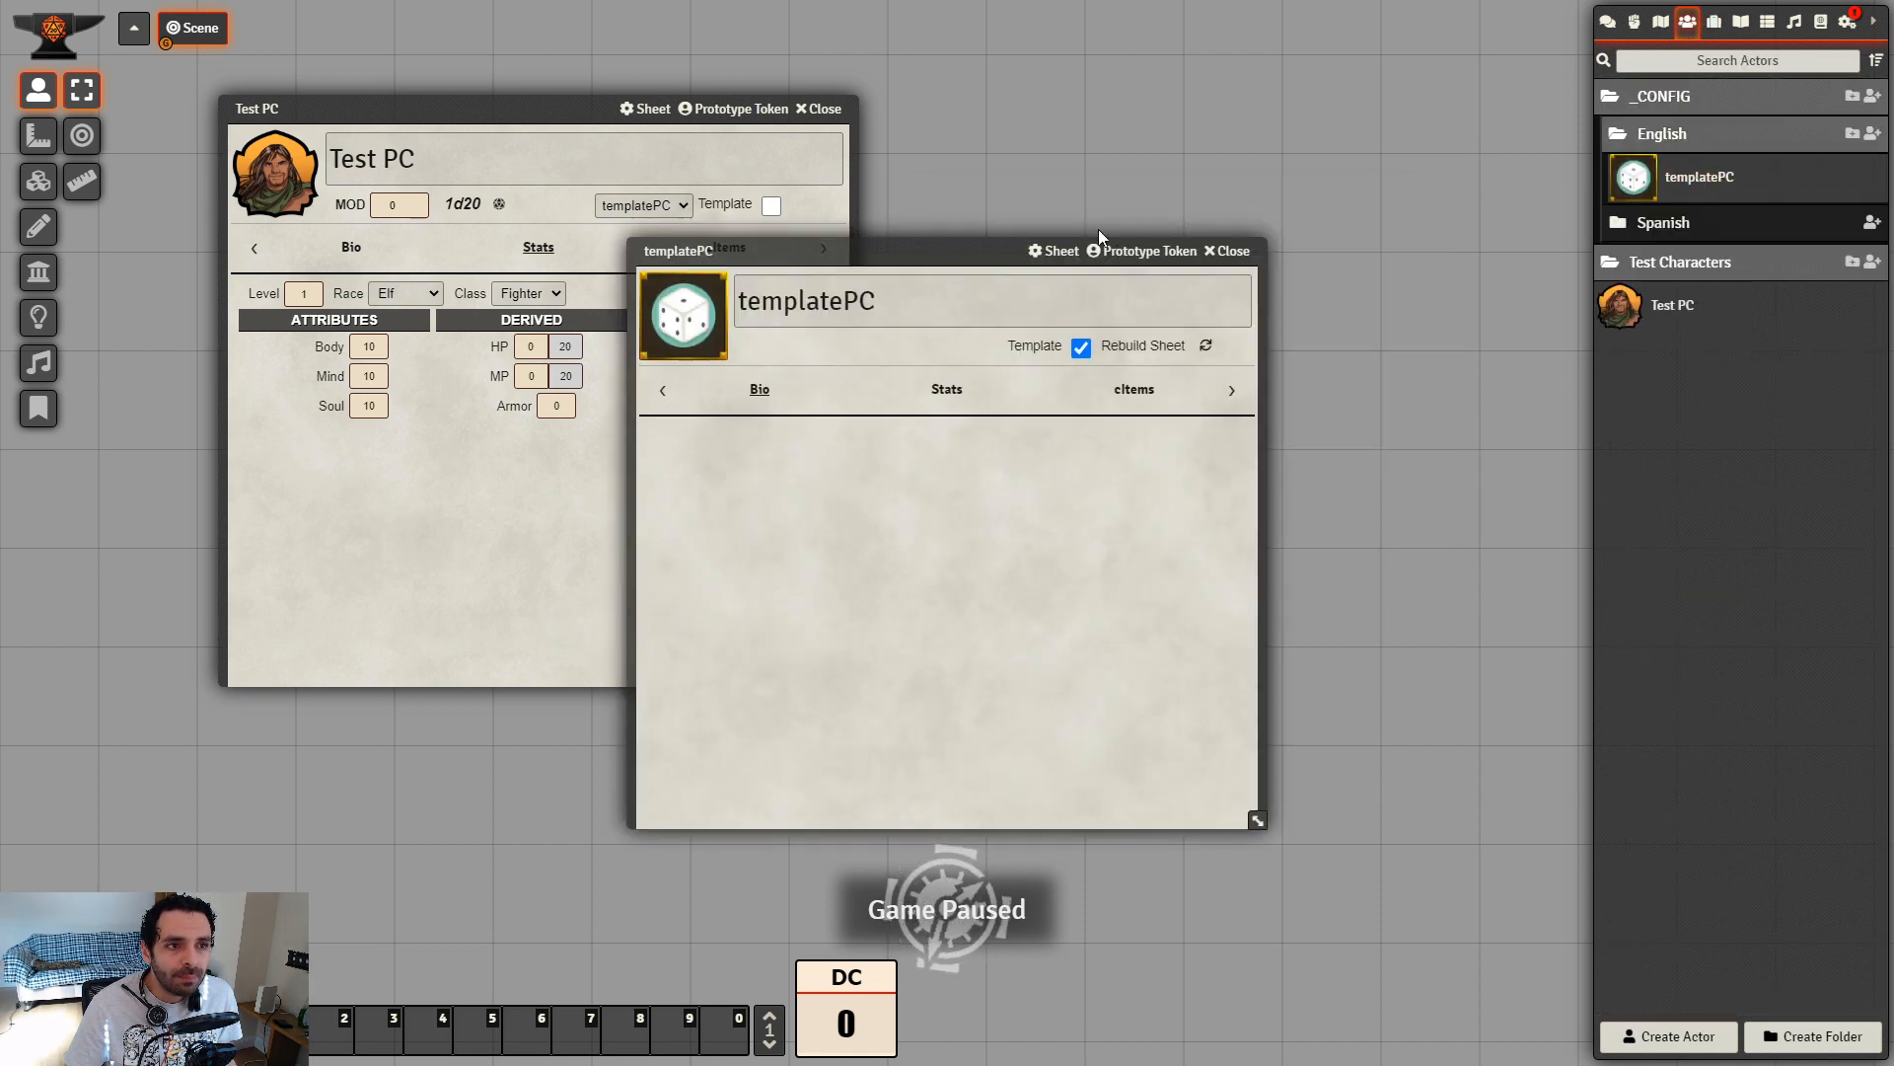
drag(924, 243, 1096, 193)
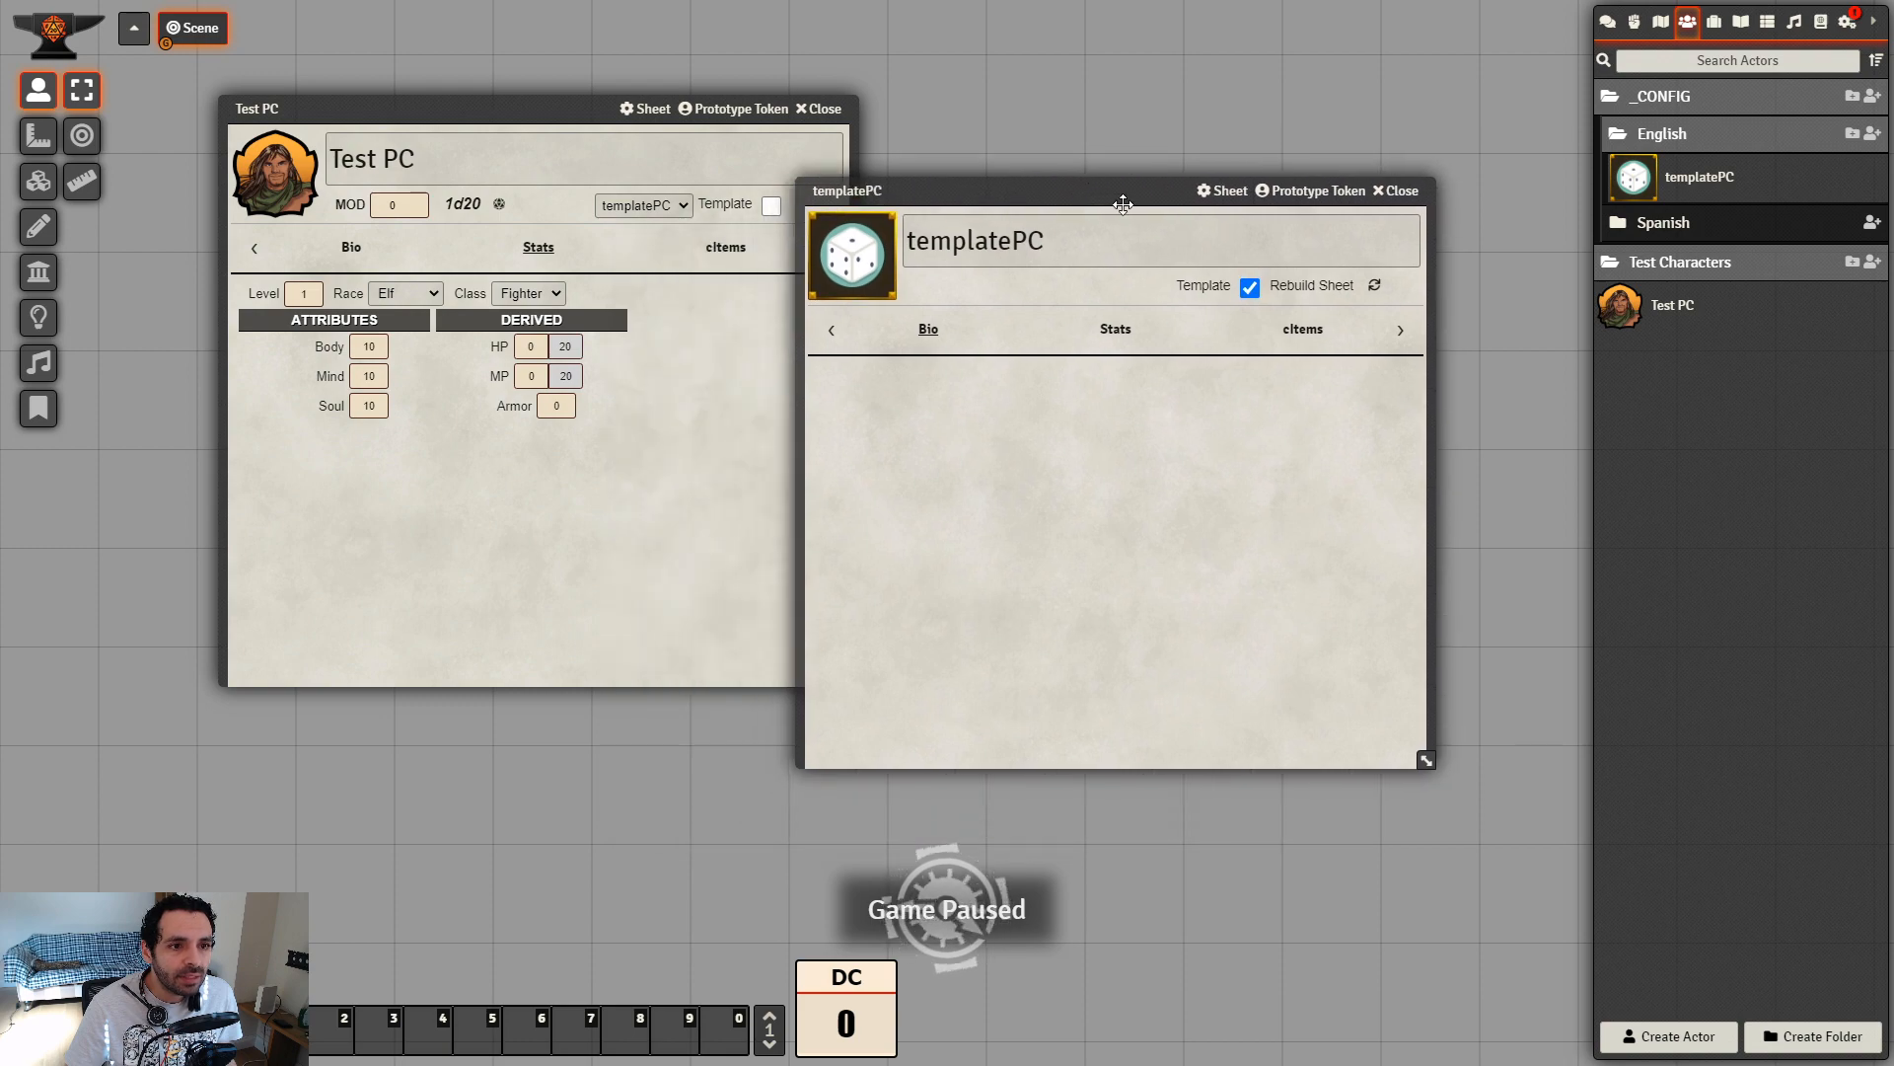
click(1376, 285)
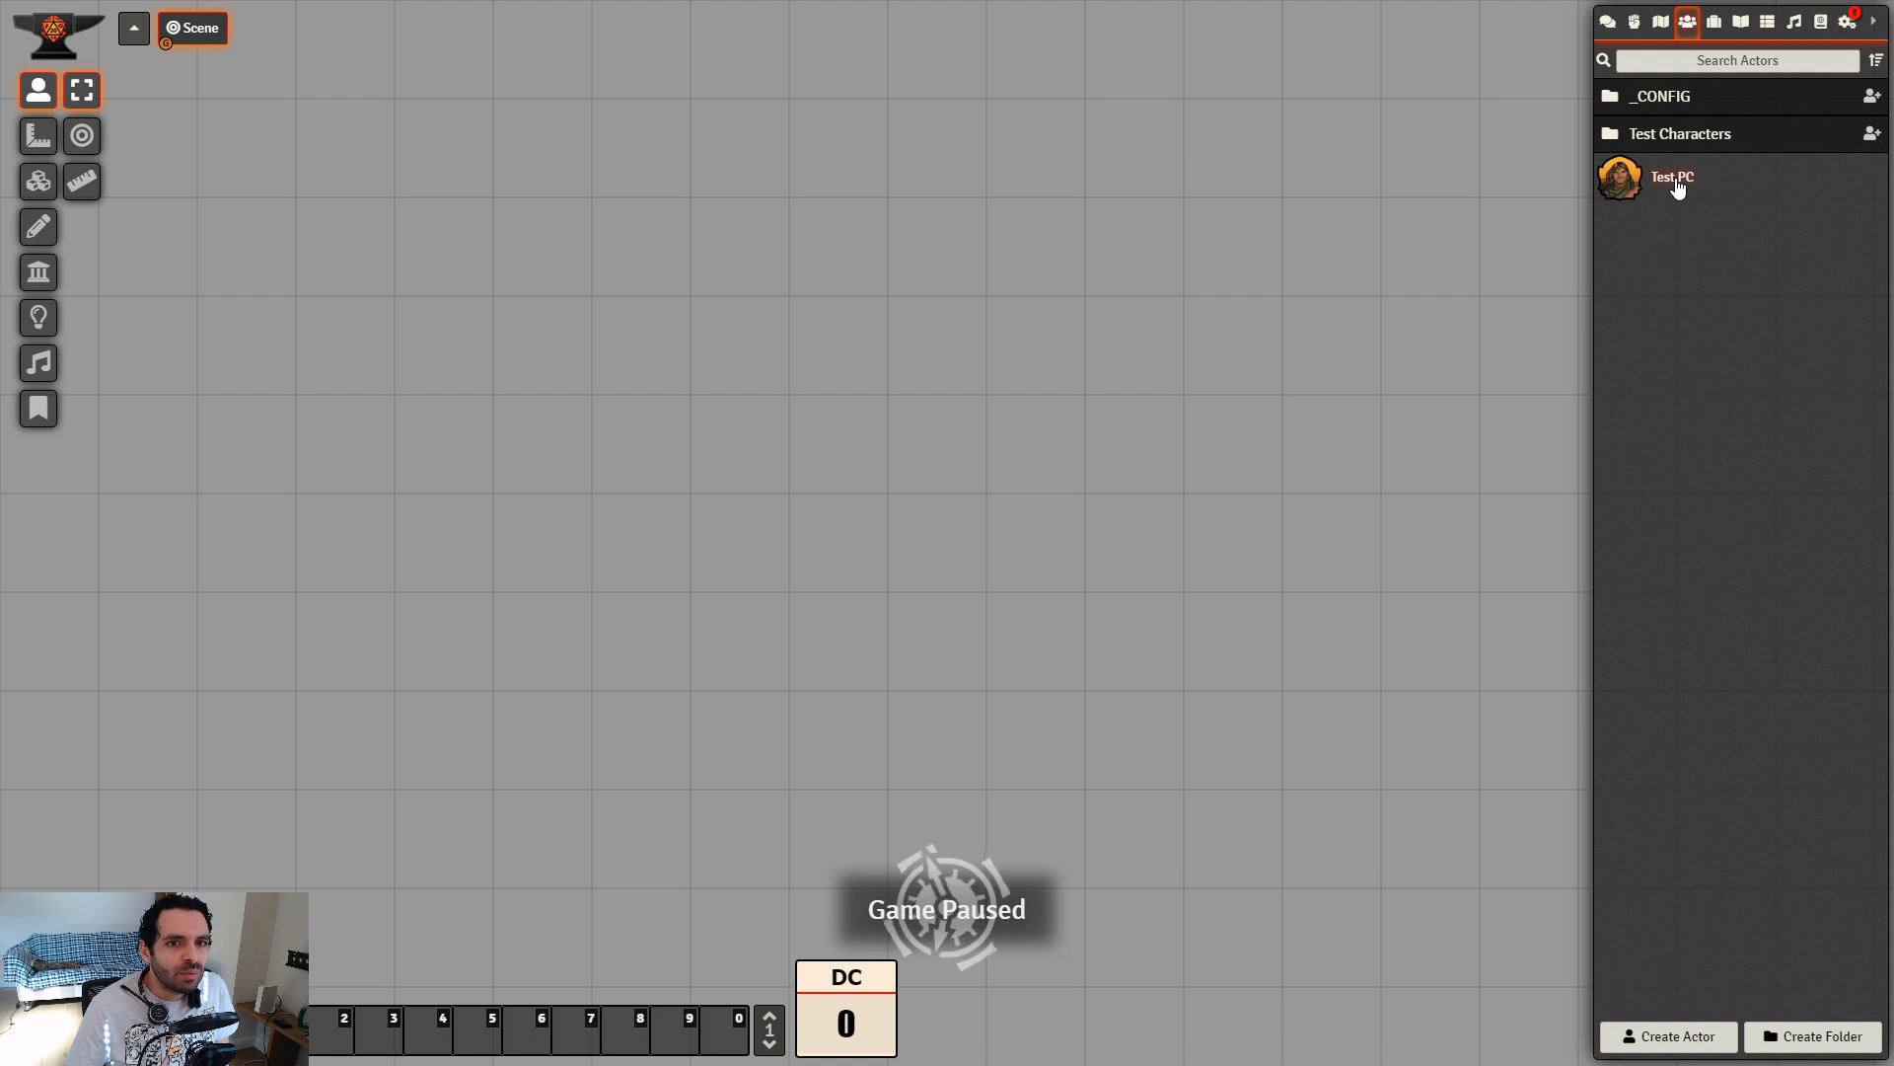
Reopen the Test PC sheet and examine the race field in its Stats section
click(1677, 187)
click(942, 390)
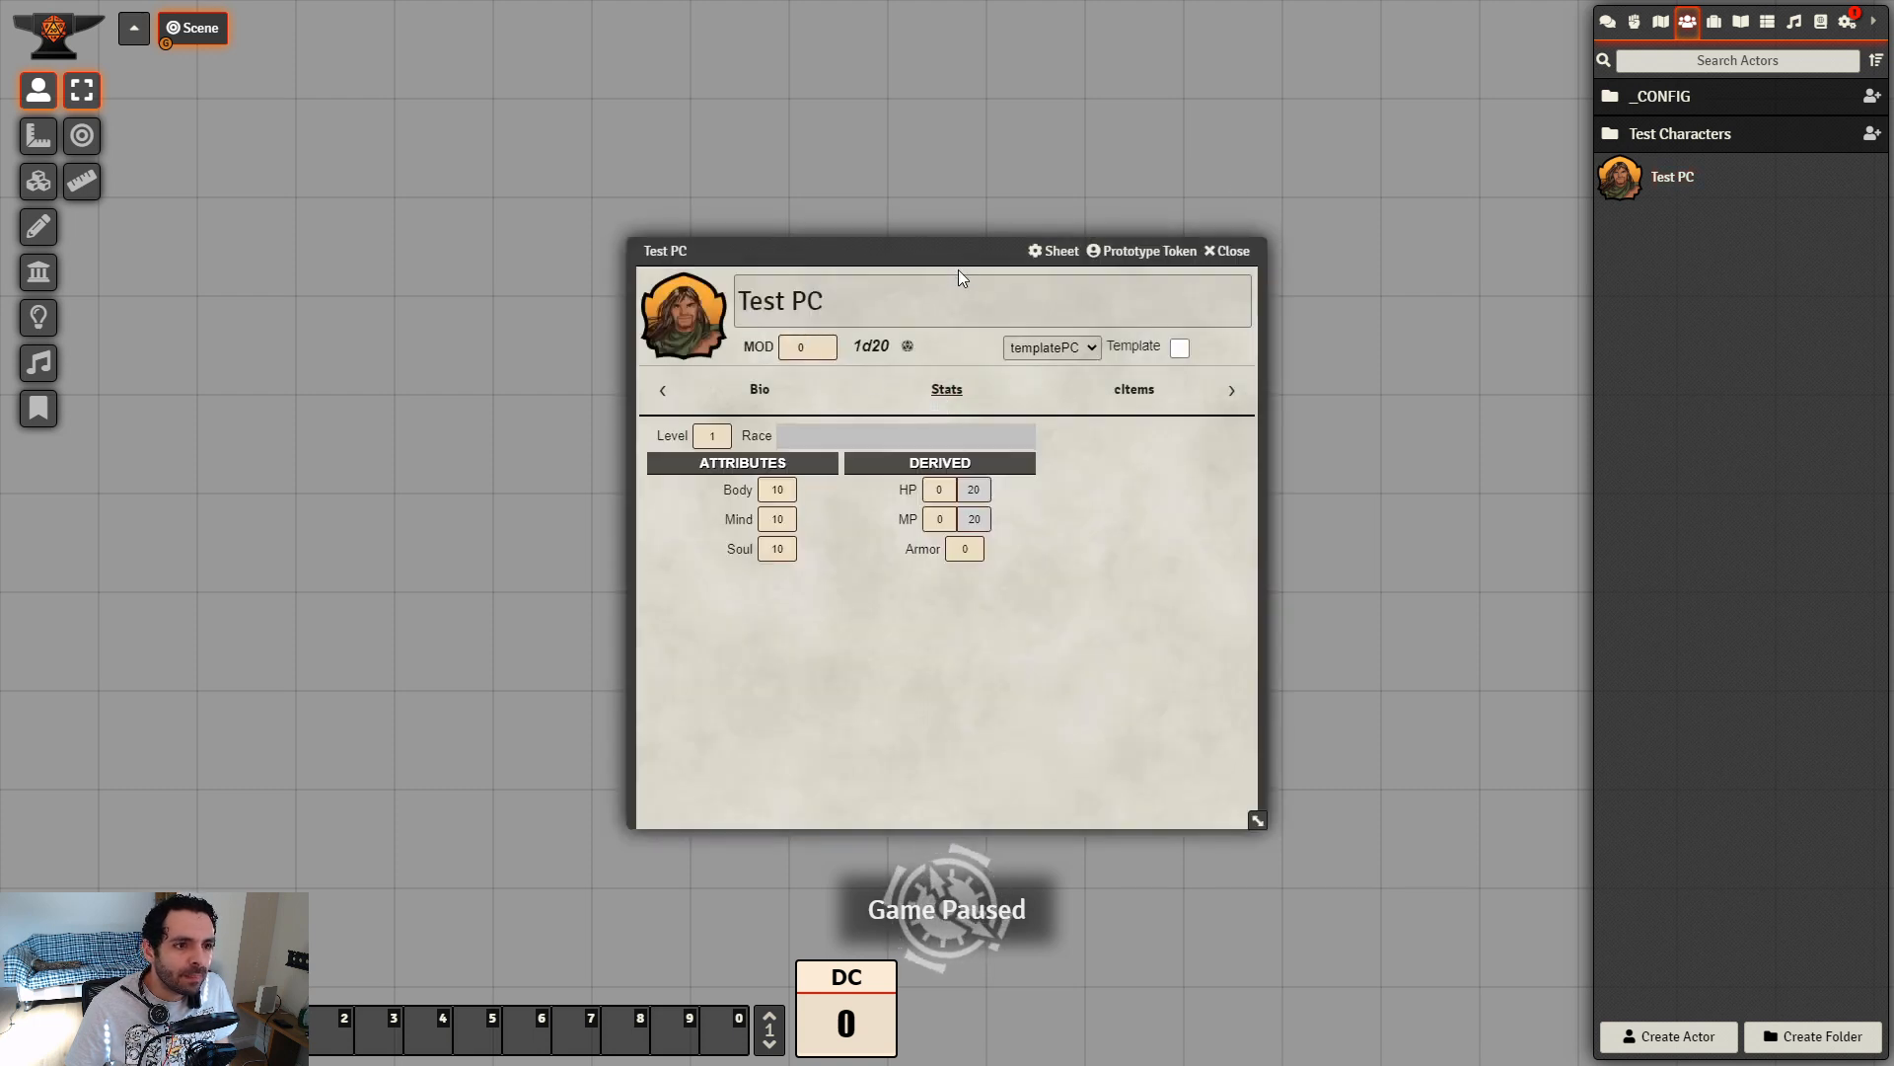
drag(951, 242, 809, 134)
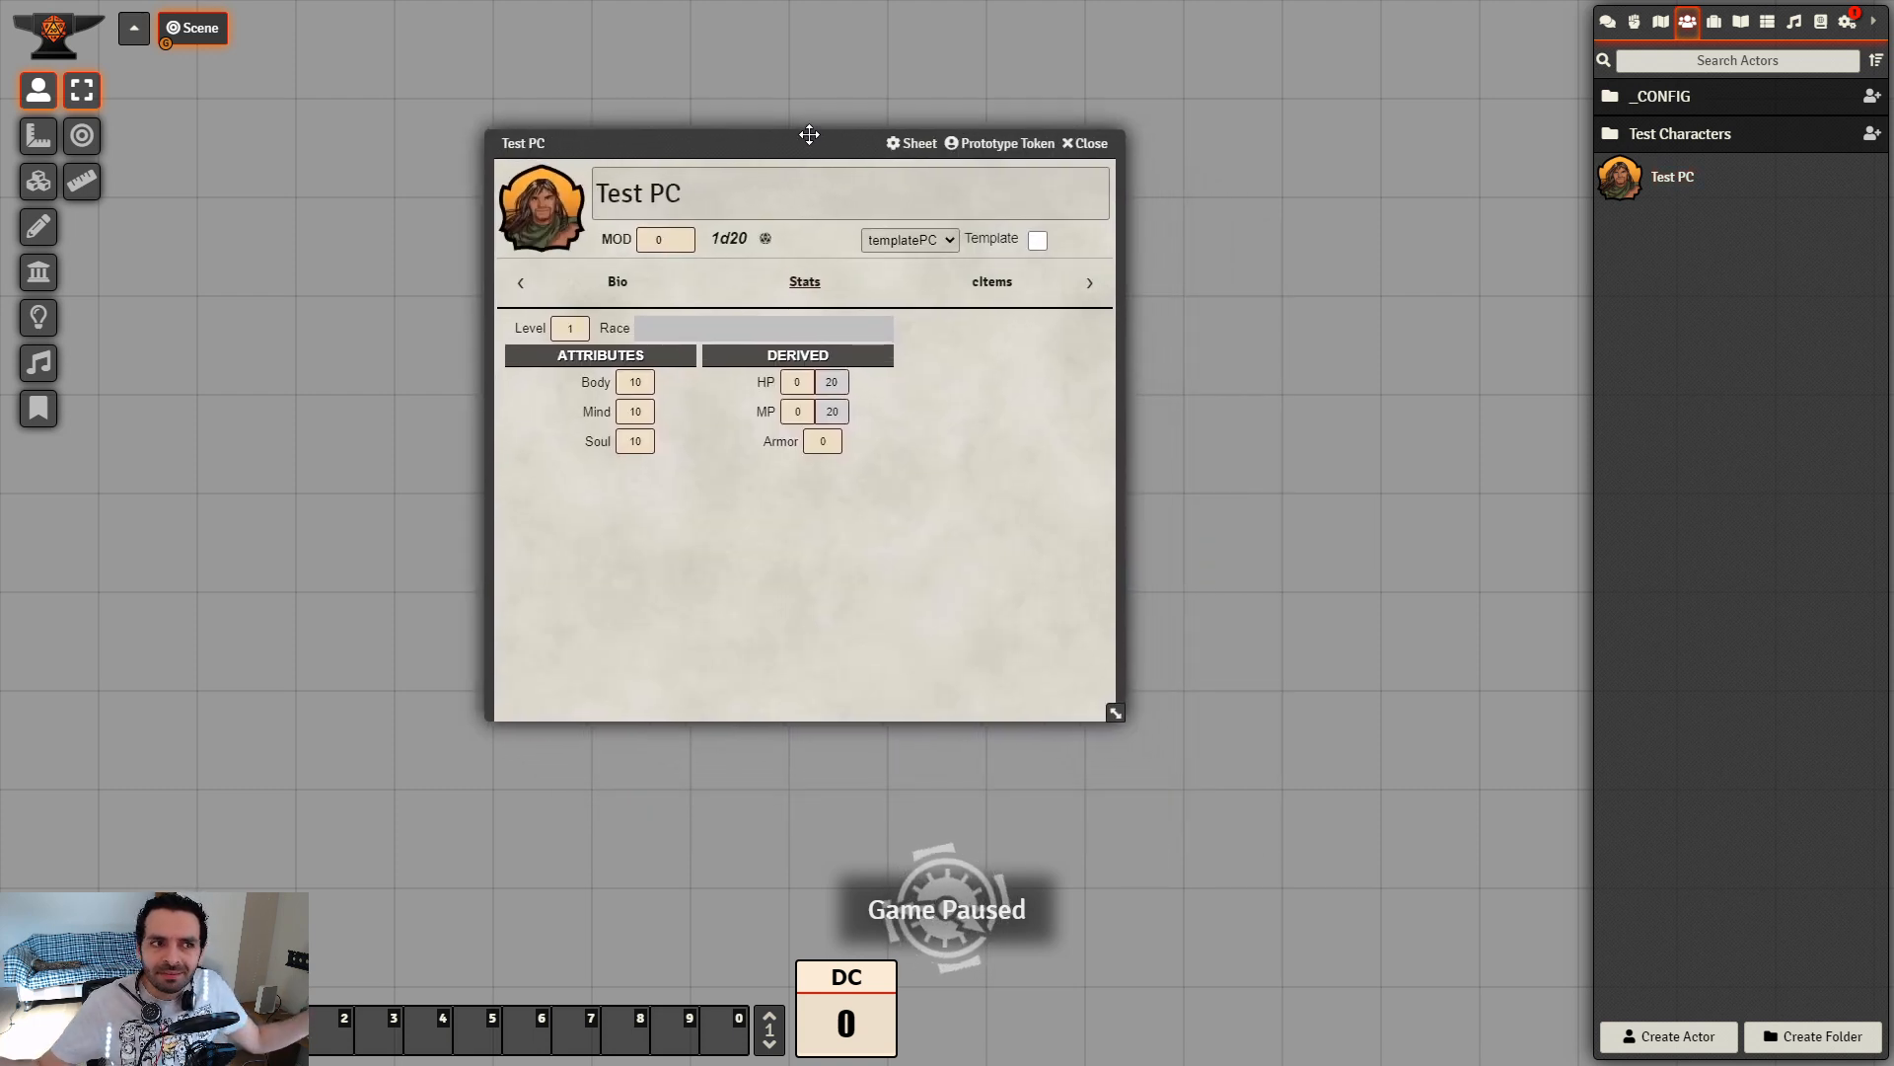
Open Info Panel beside the Test PC sheet, review the order of its properties, and close it
click(1715, 22)
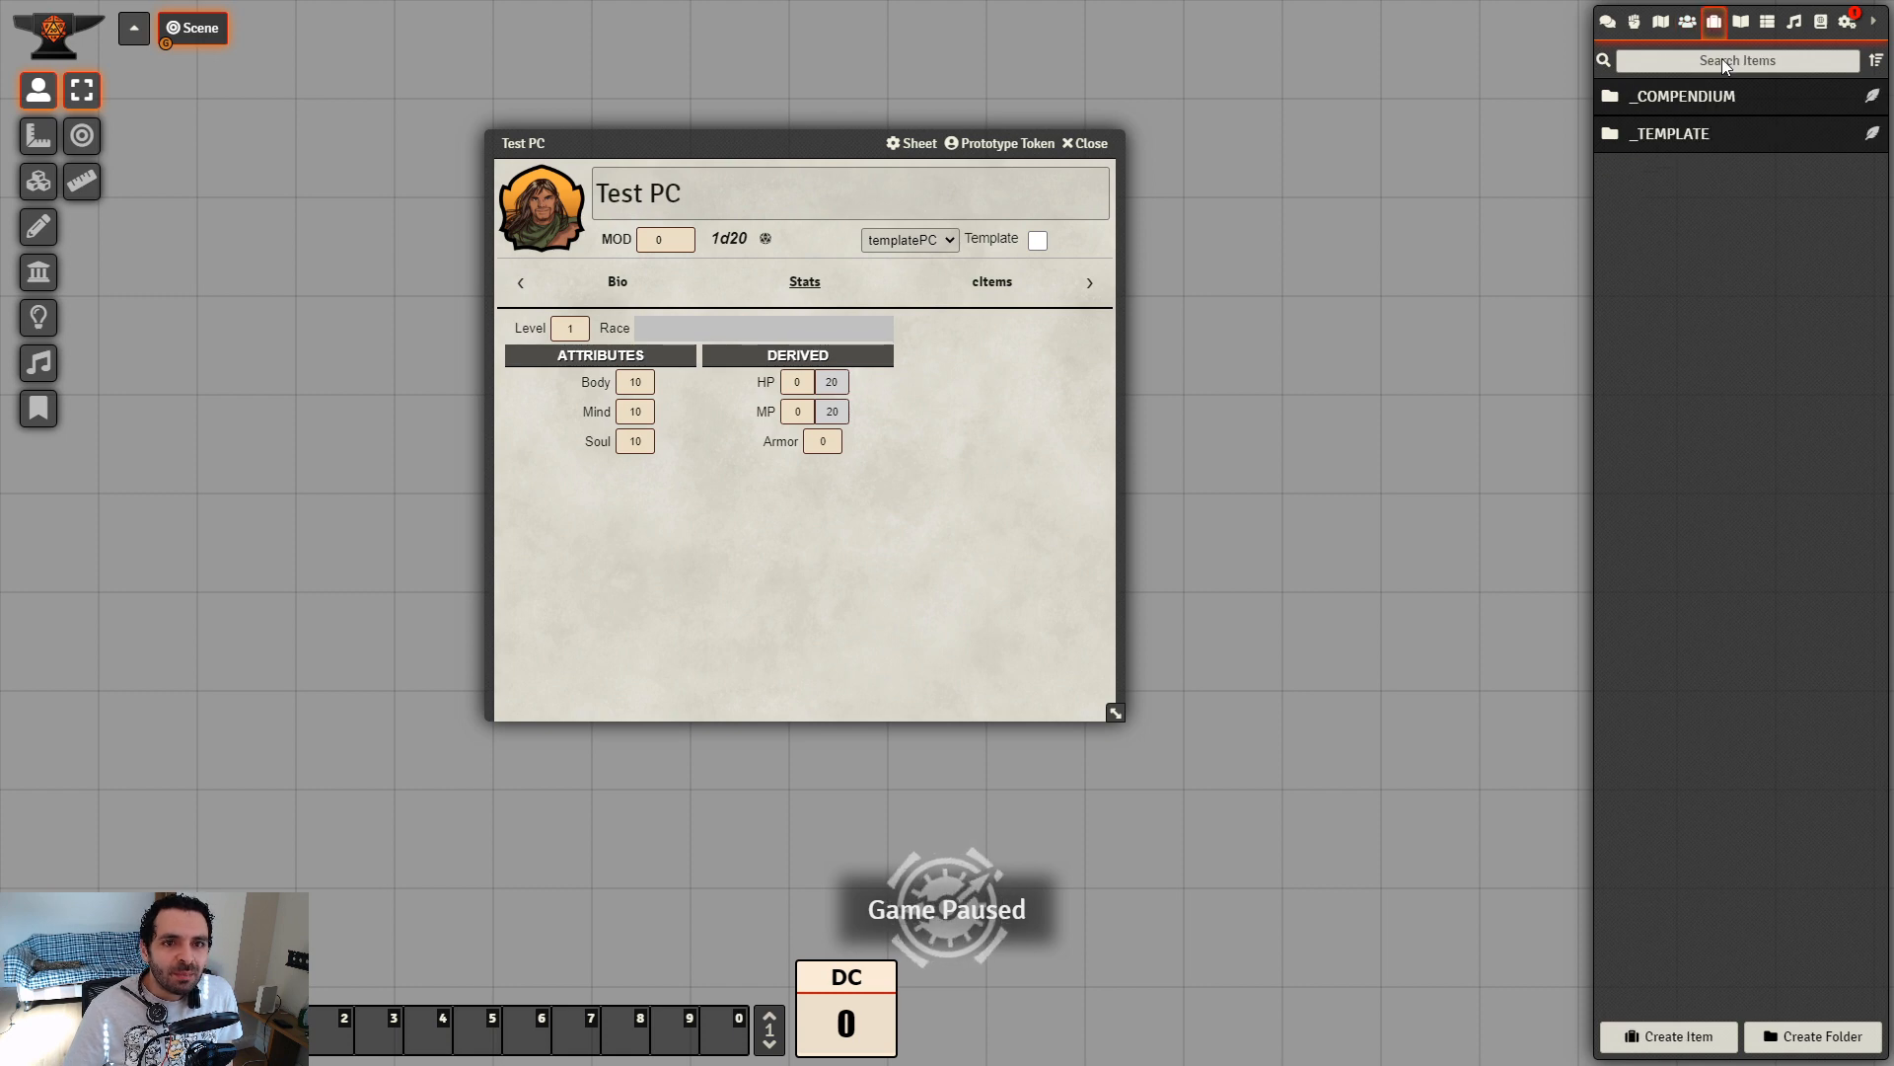
click(1667, 140)
click(1691, 181)
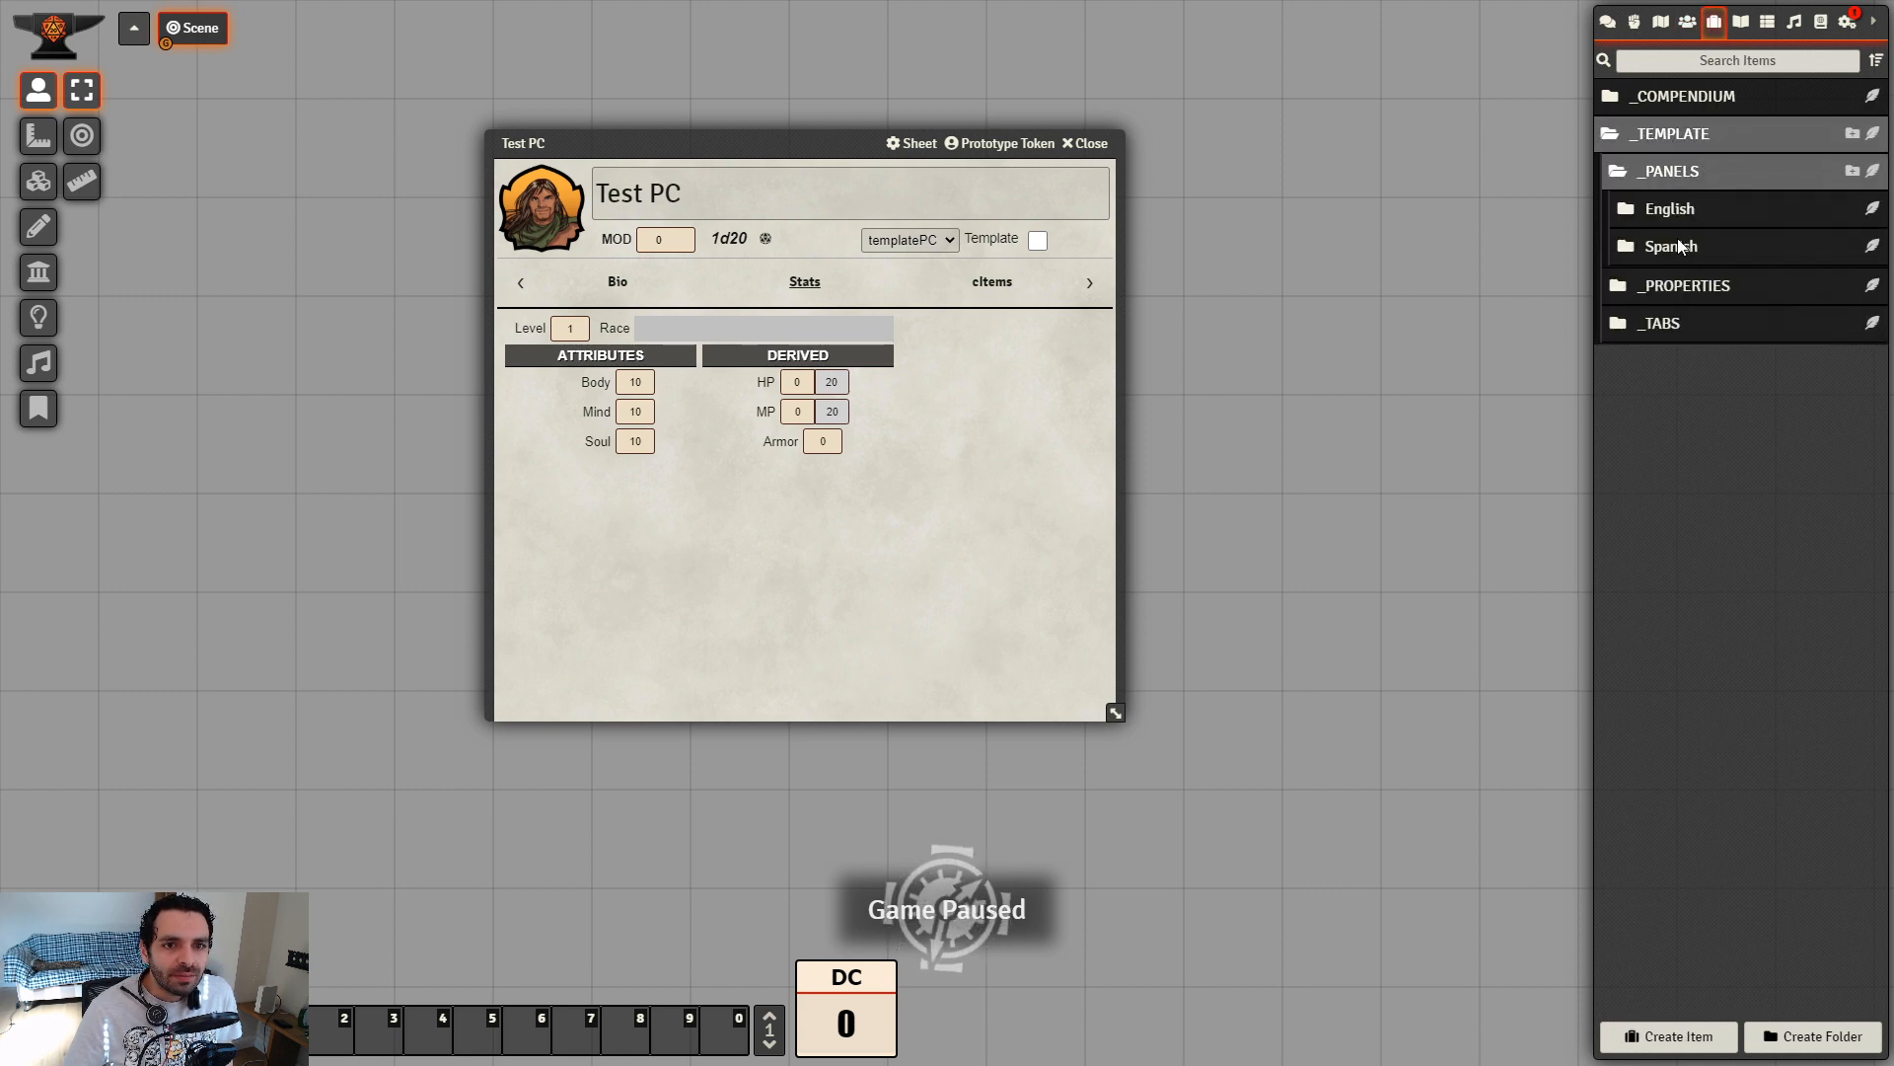
click(1678, 210)
click(1717, 362)
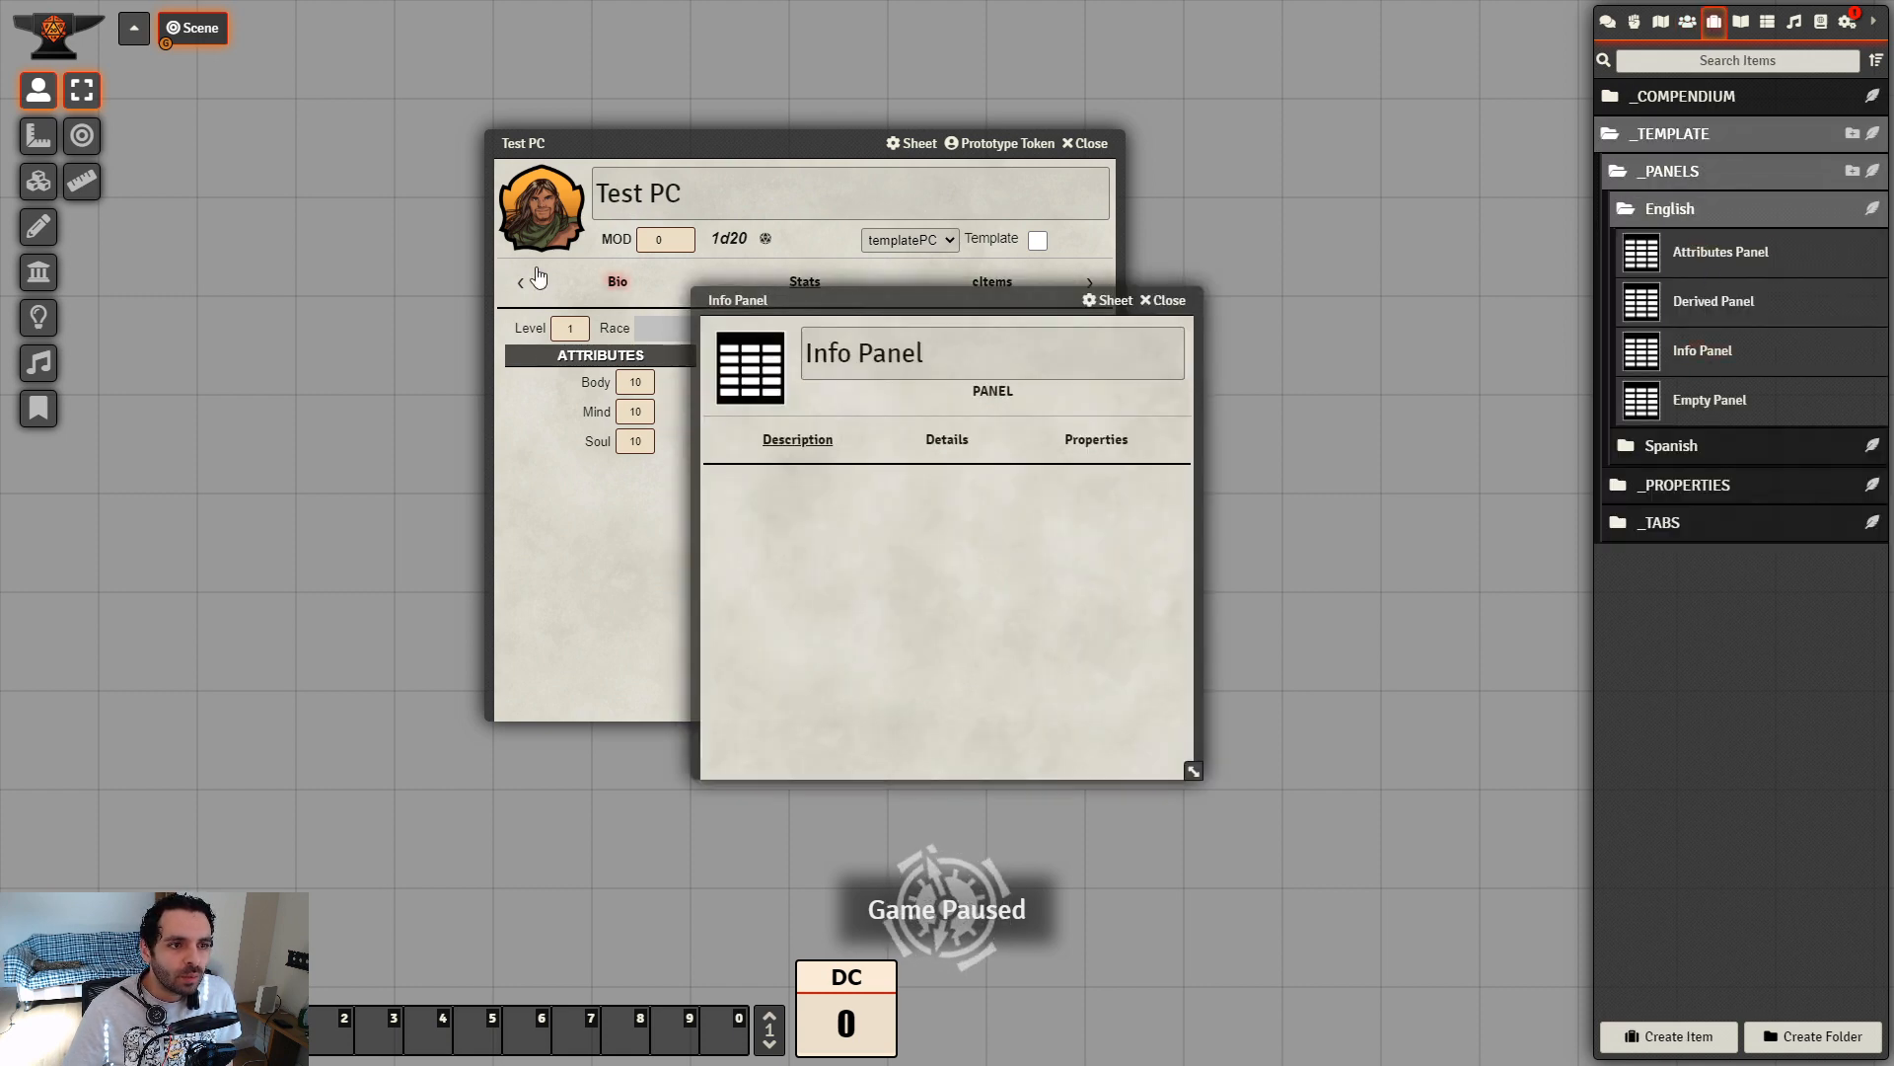
drag(622, 156, 281, 190)
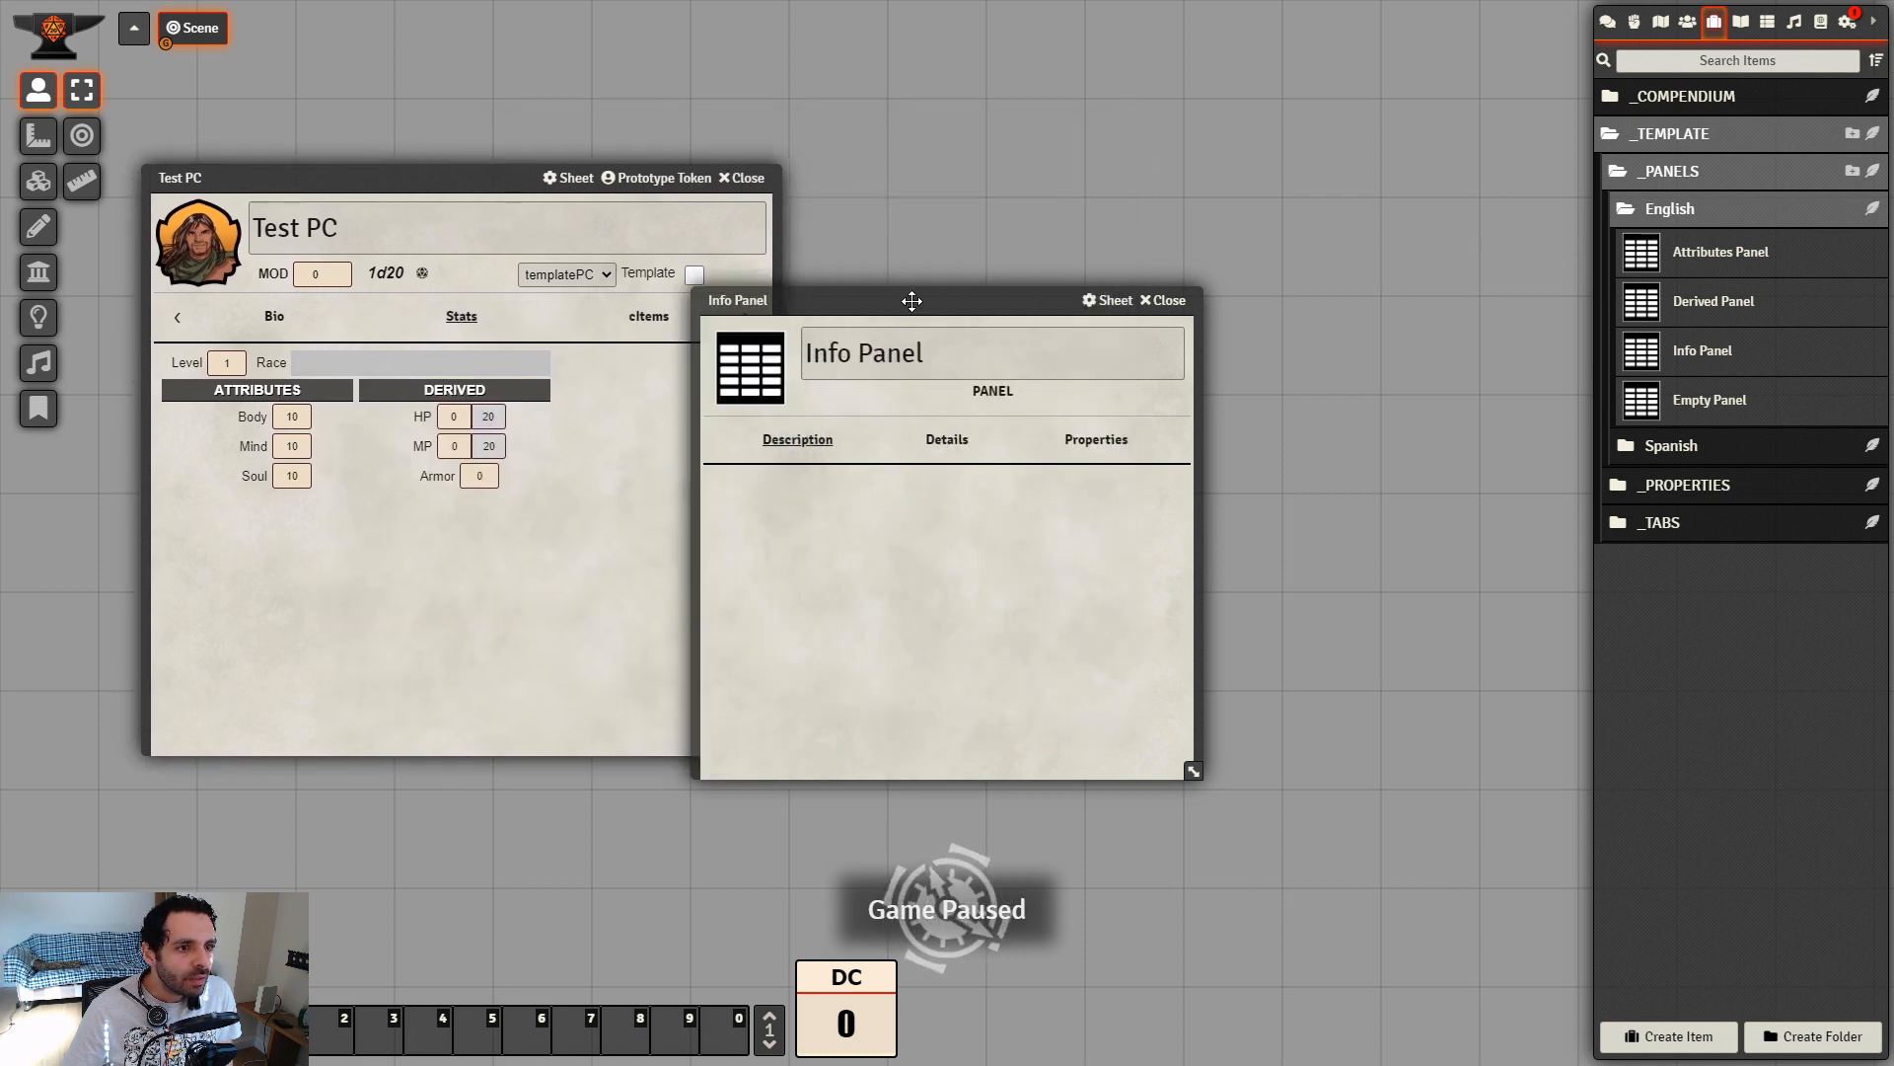
drag(910, 300, 1104, 193)
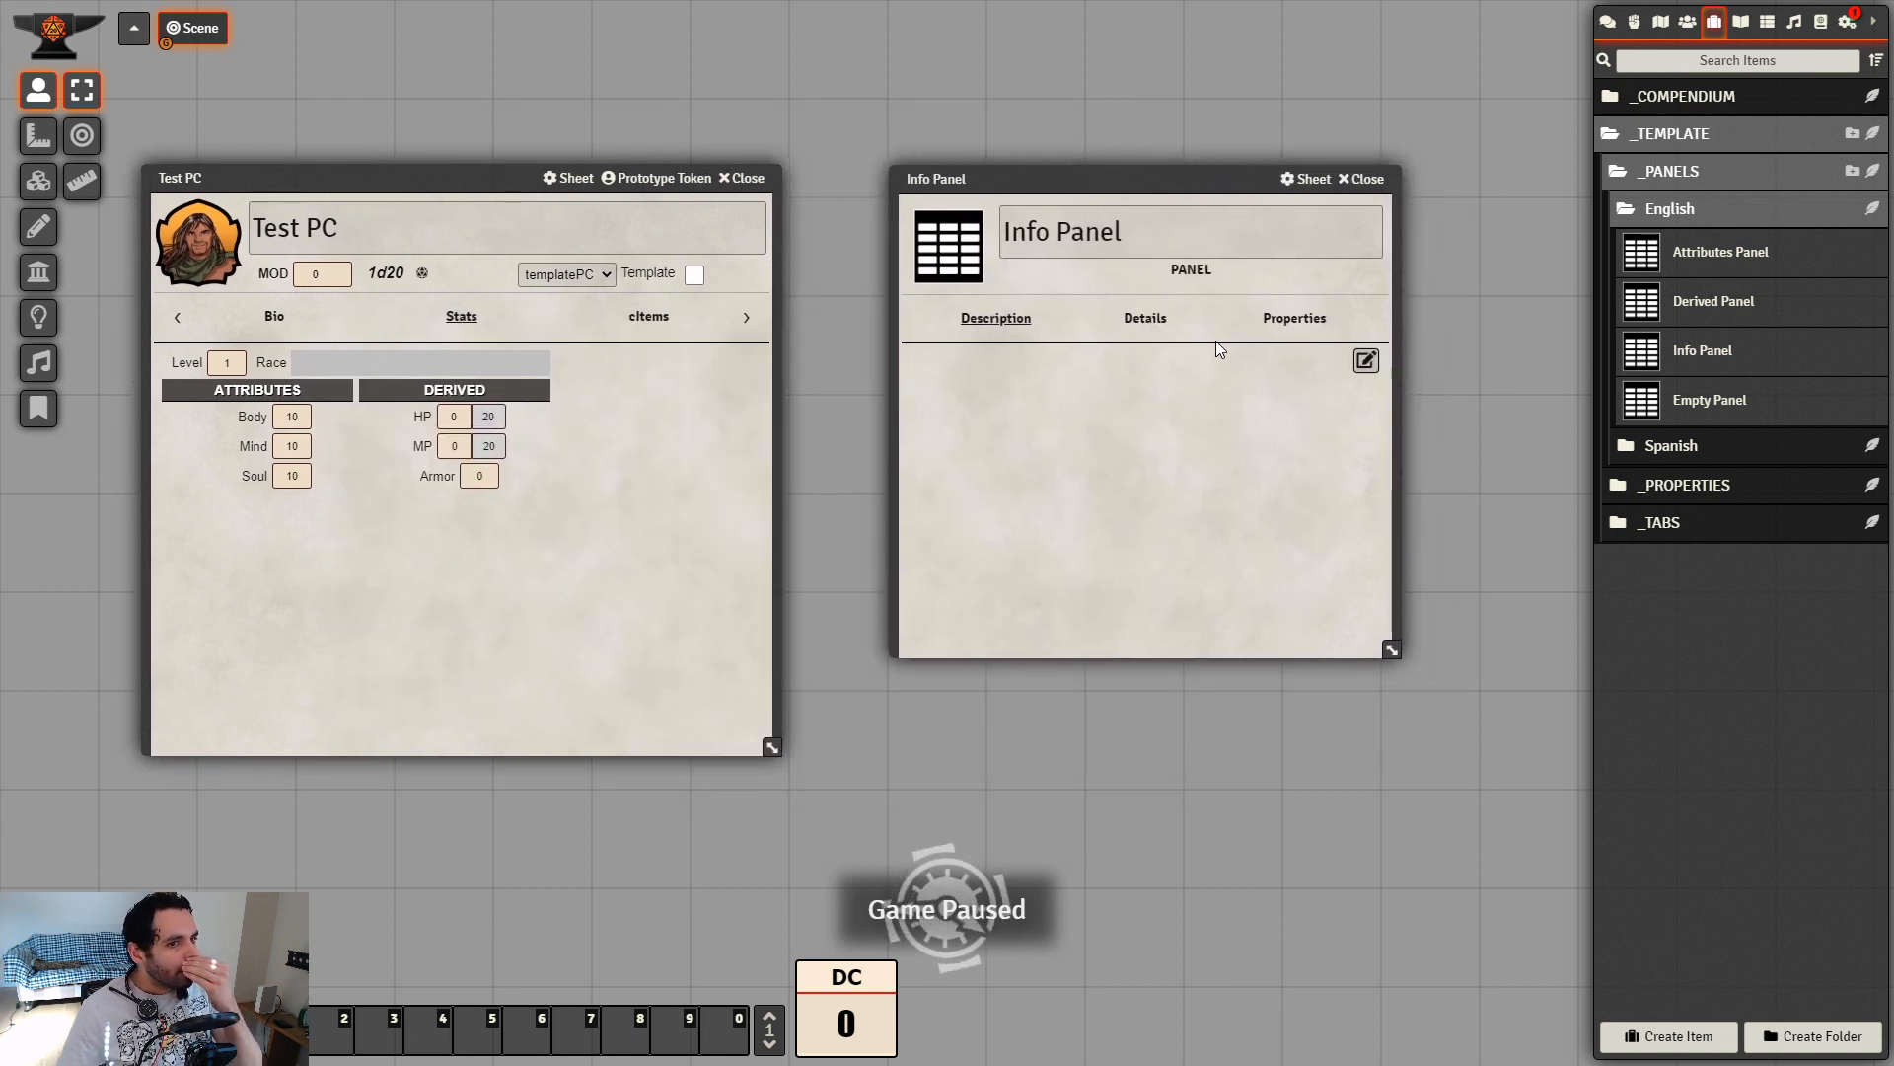
click(1295, 318)
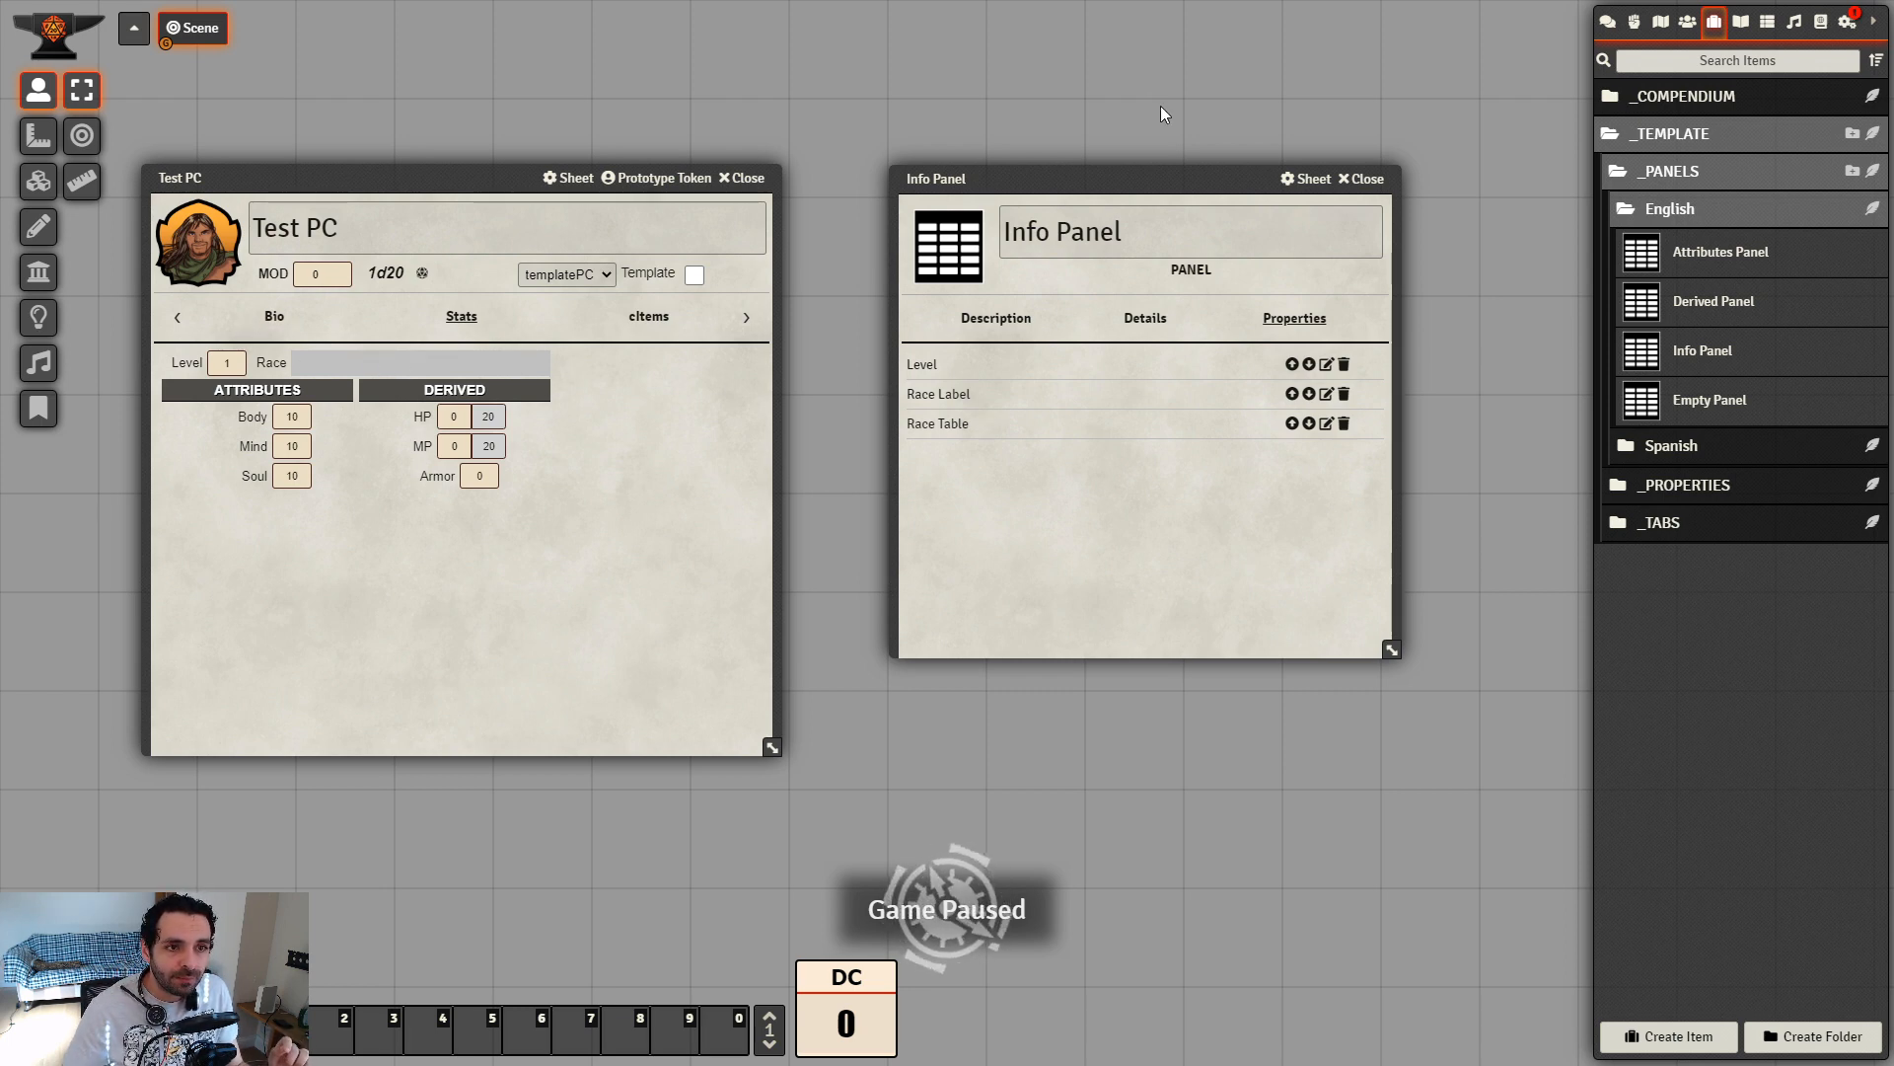
click(1374, 180)
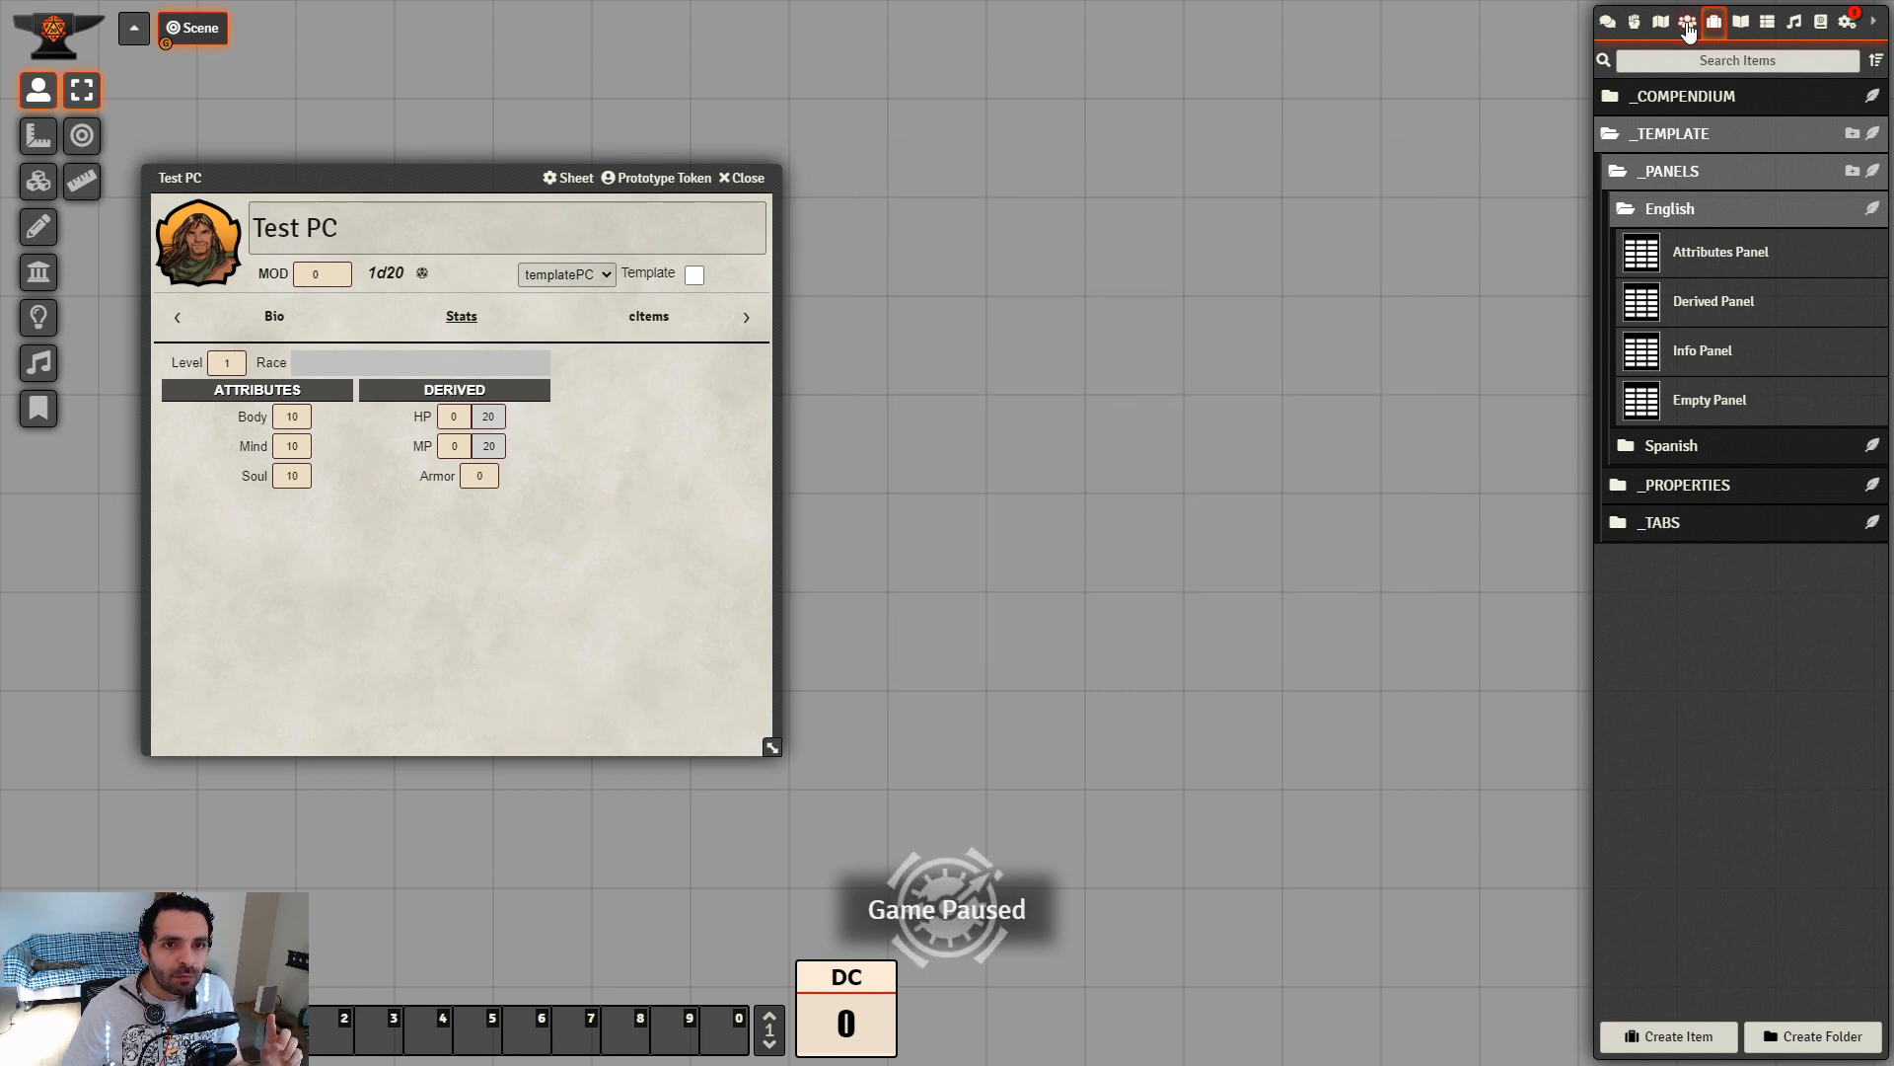
Add the Human cItem from the _cITEMS folder under _COMPENDIUM to Test PC
click(1683, 96)
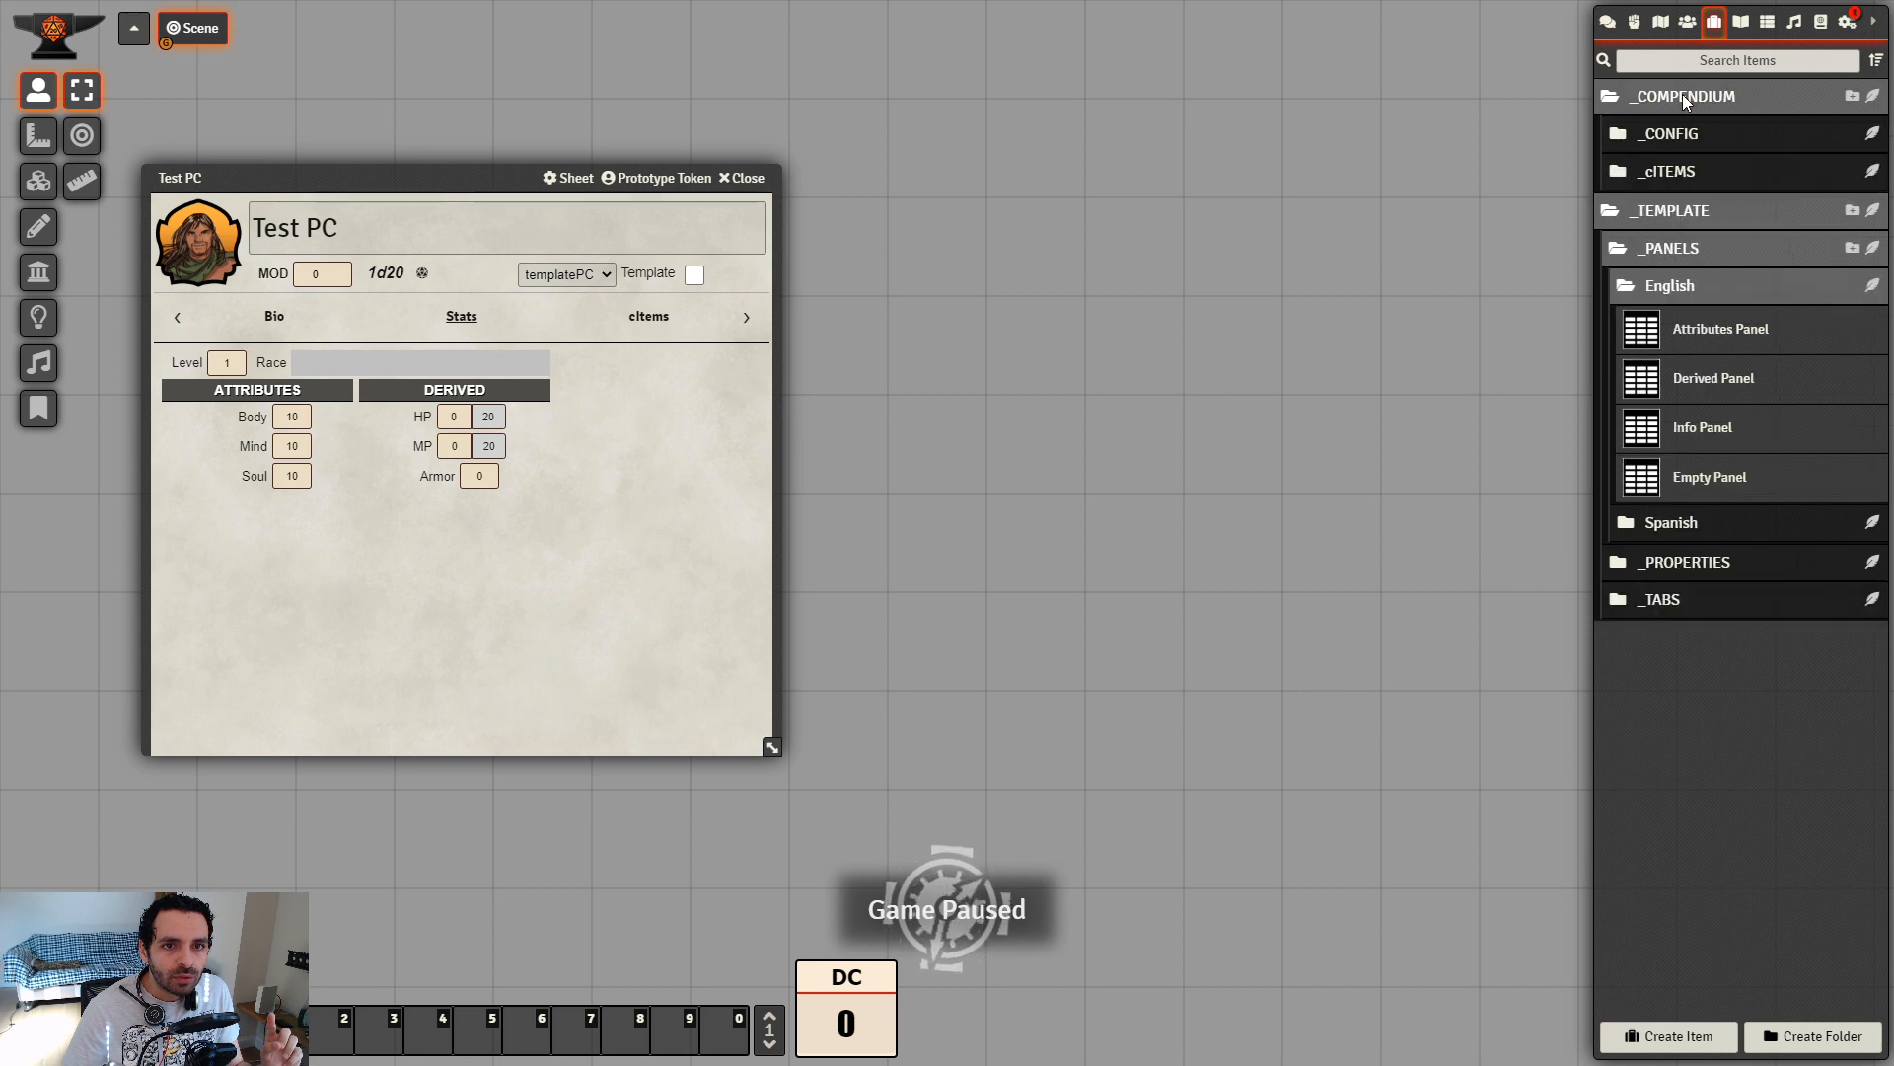
click(1685, 134)
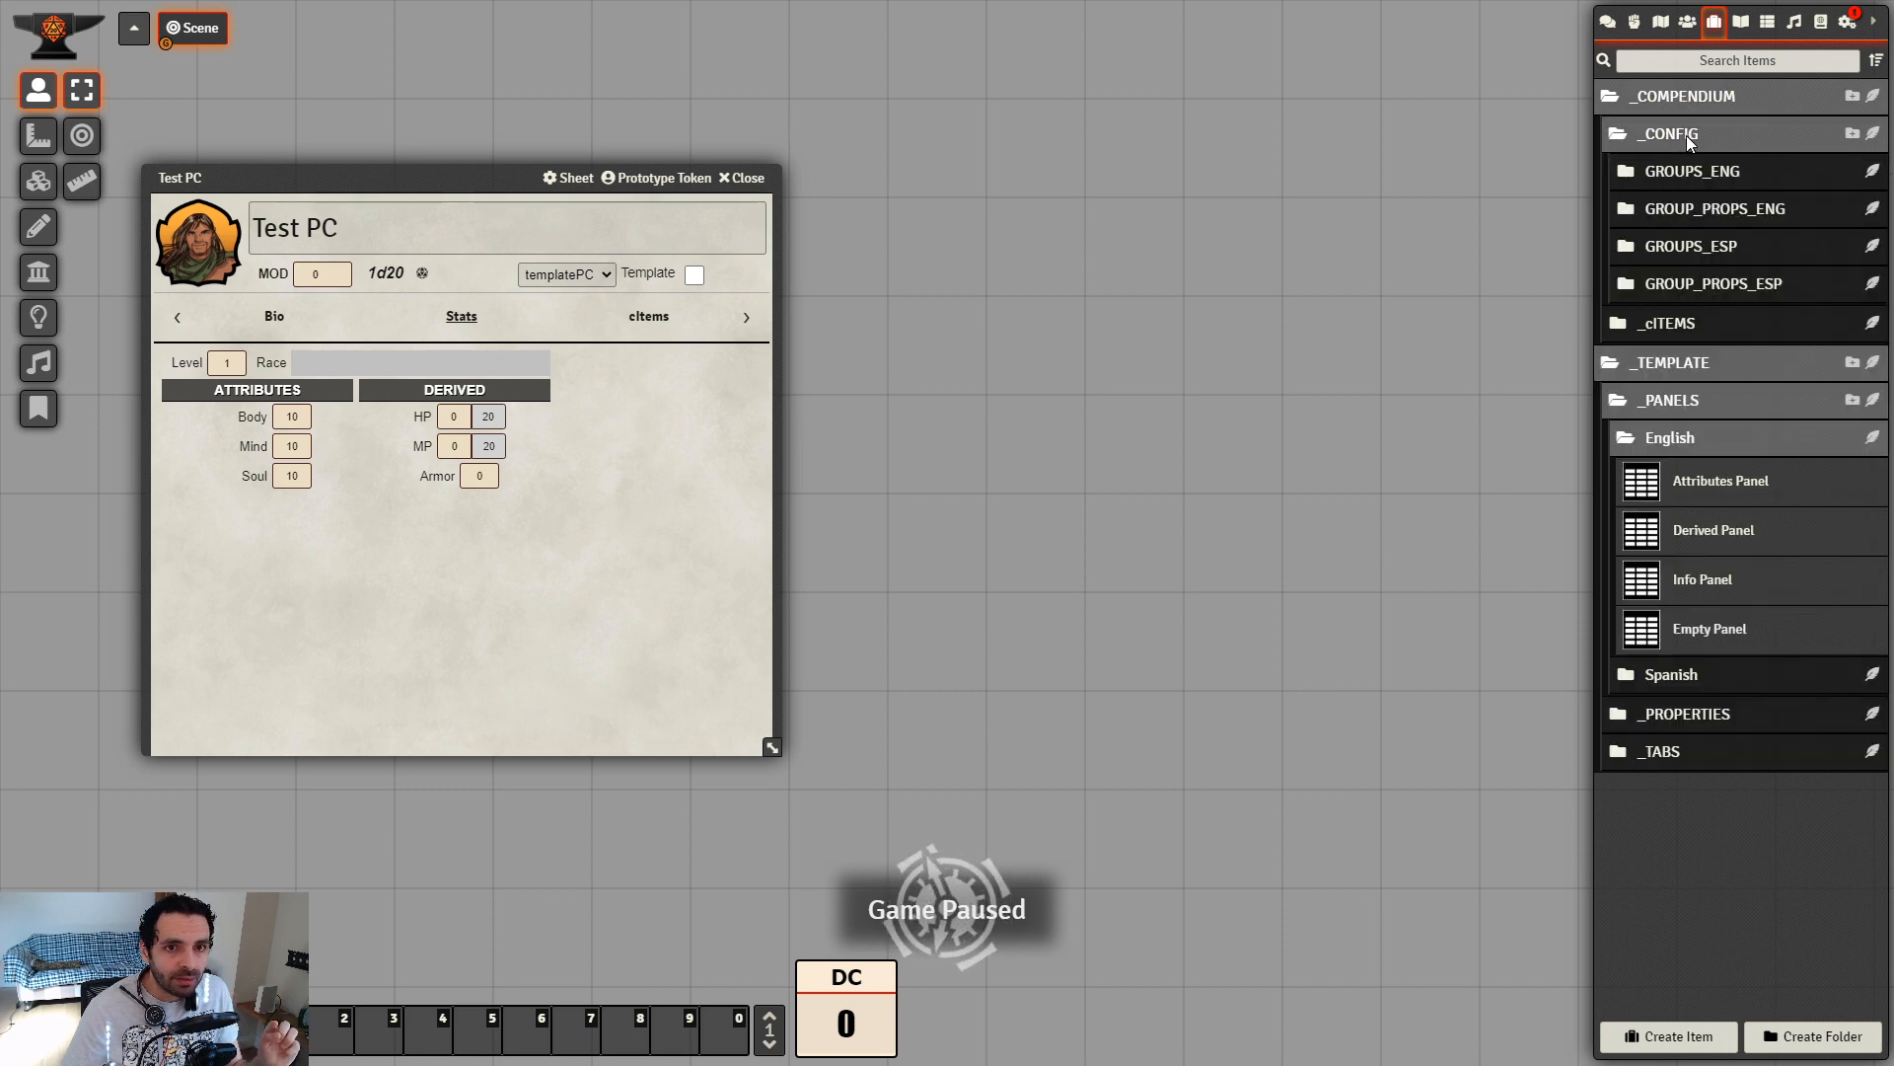
click(1672, 323)
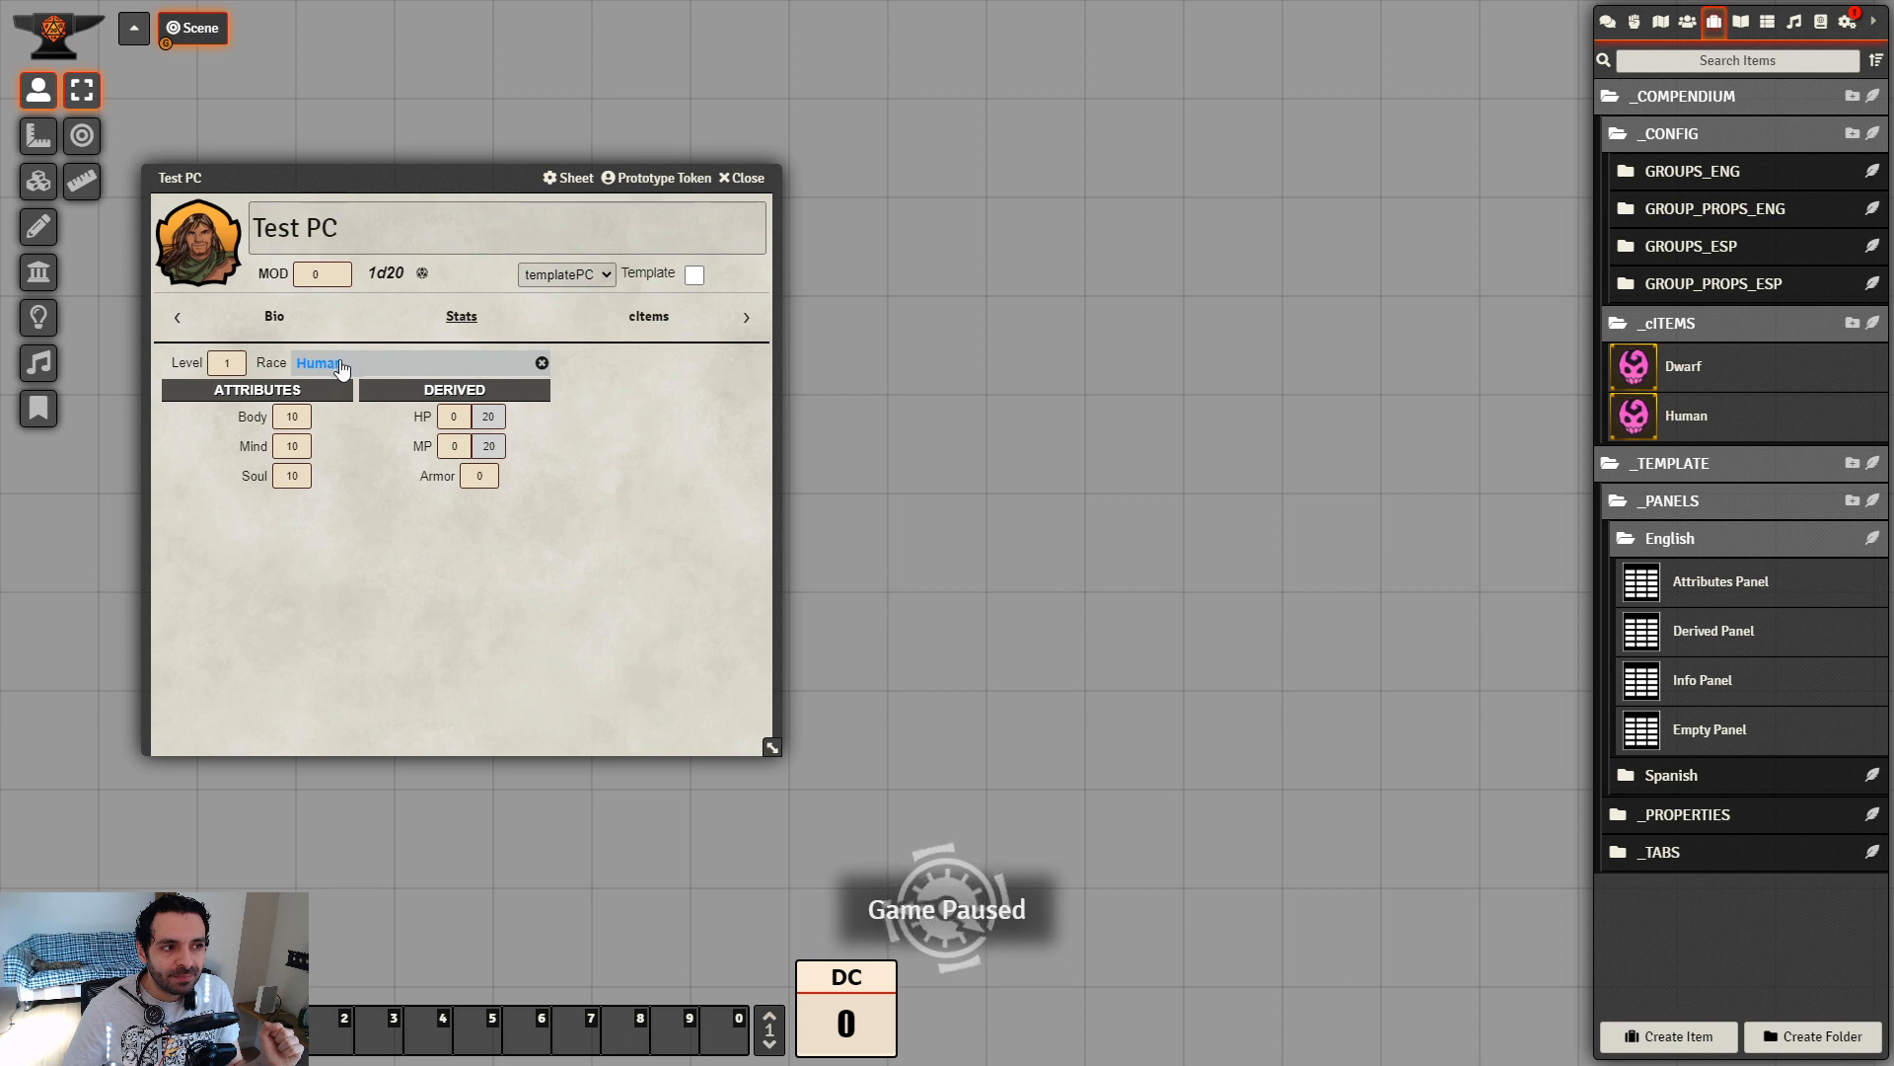
Open the Human cItem from Test PC's race field, examine its info and attributes, and close it
click(343, 374)
drag(895, 300, 1086, 360)
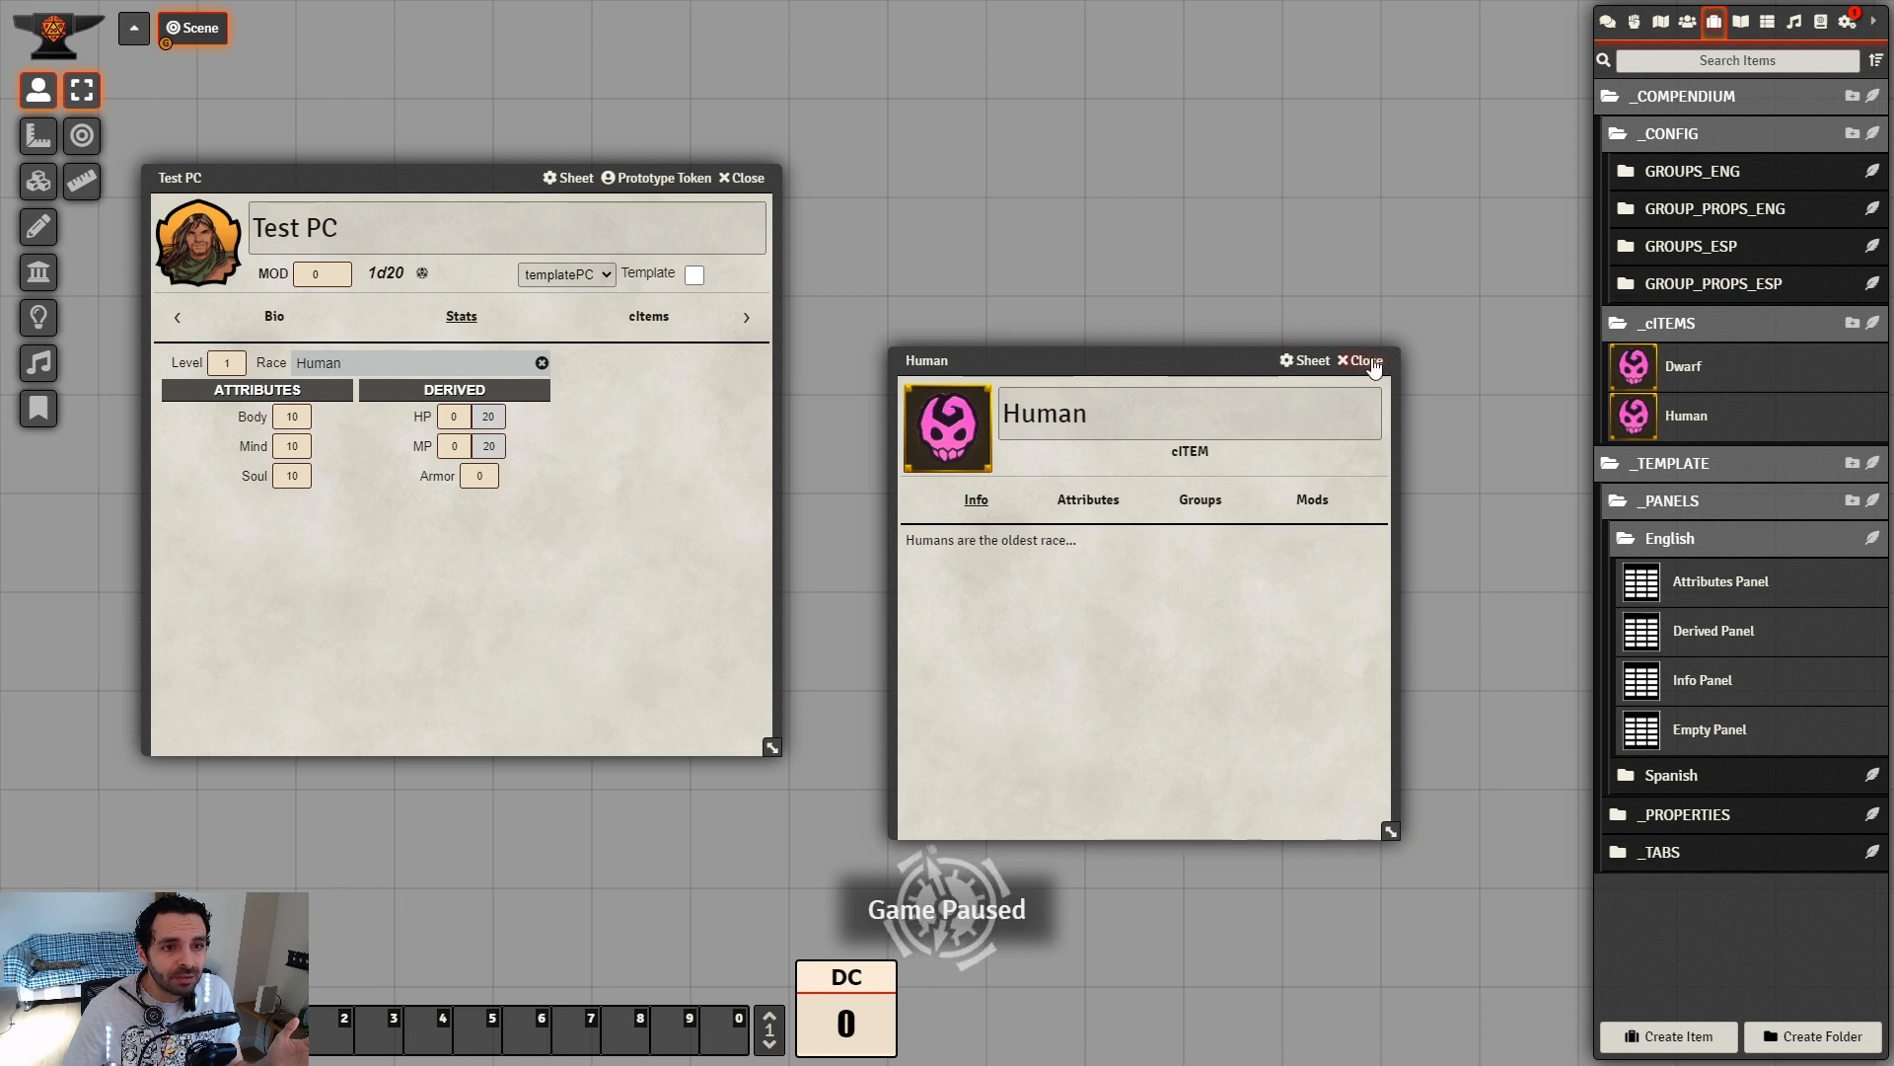
click(1091, 498)
click(979, 504)
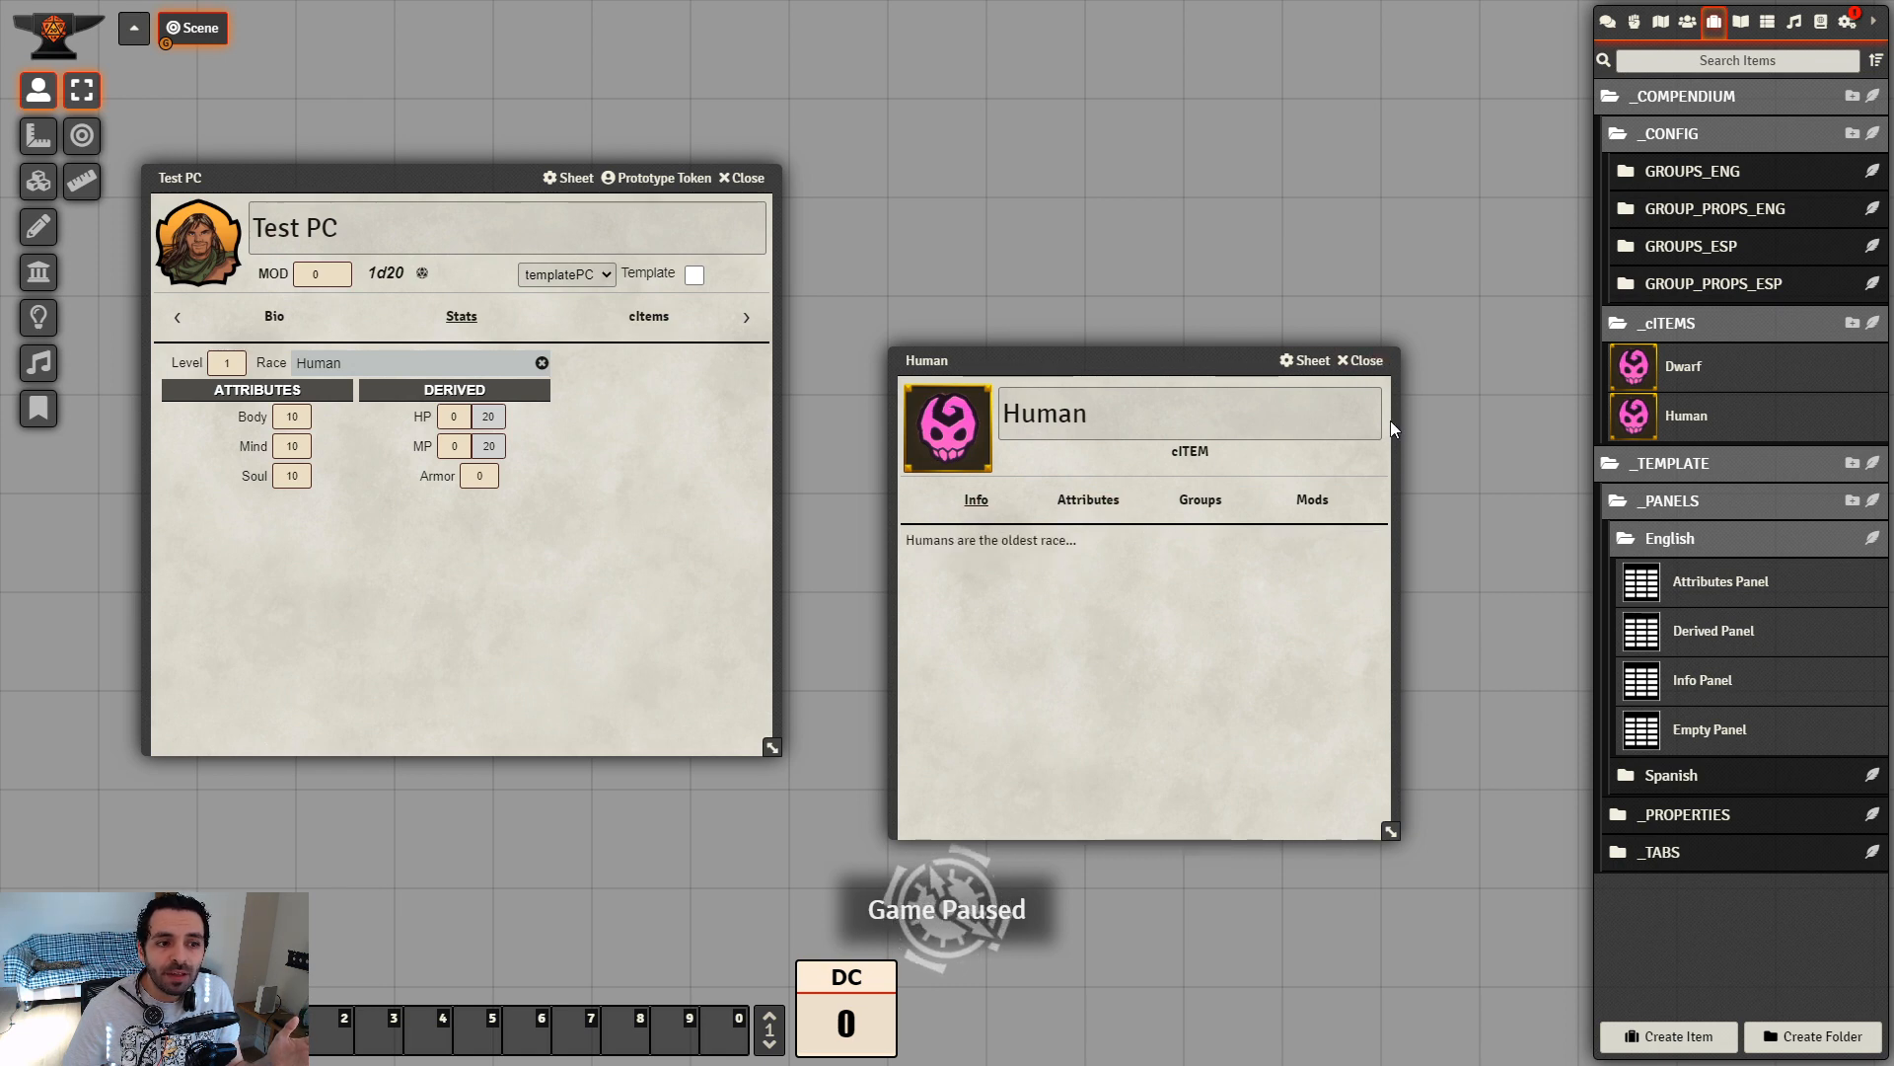
click(1367, 361)
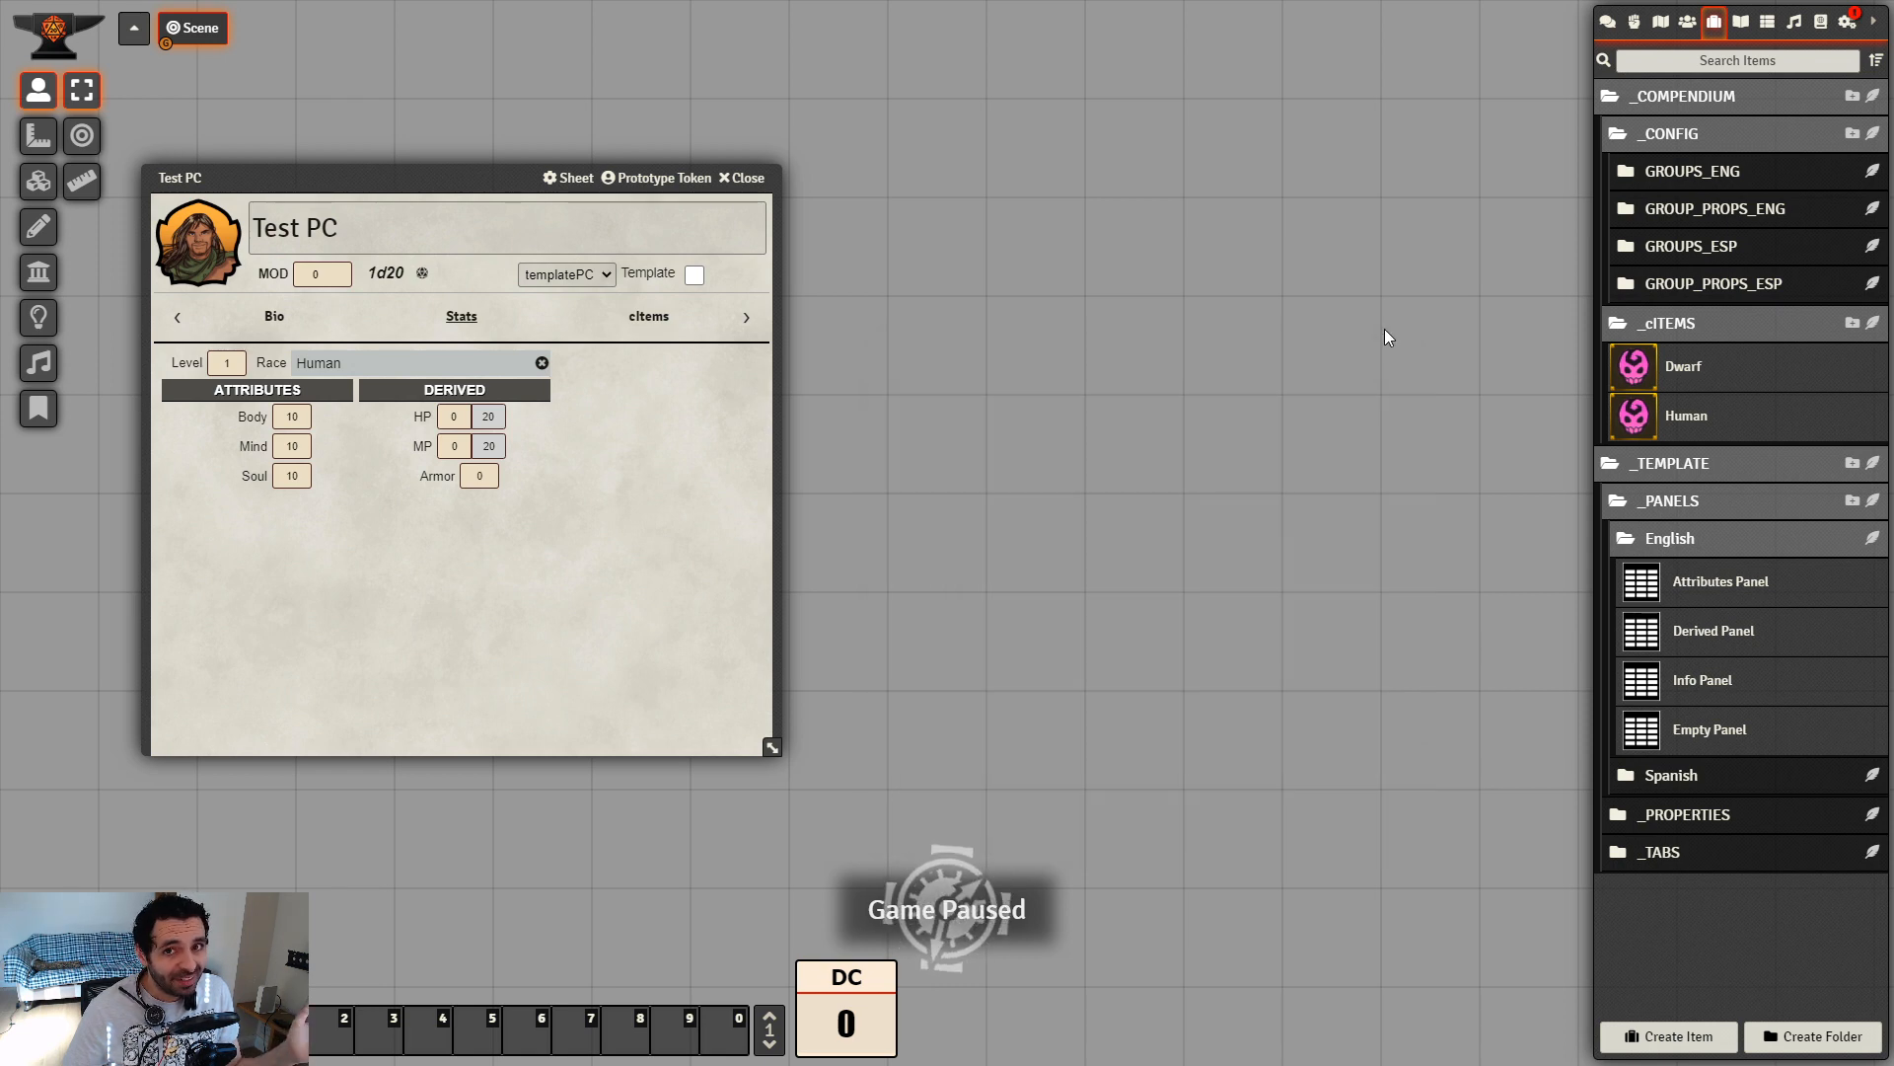
Swap Test PC's race from Human to Dwarf and back to Human, and check the character's cItems list
click(542, 363)
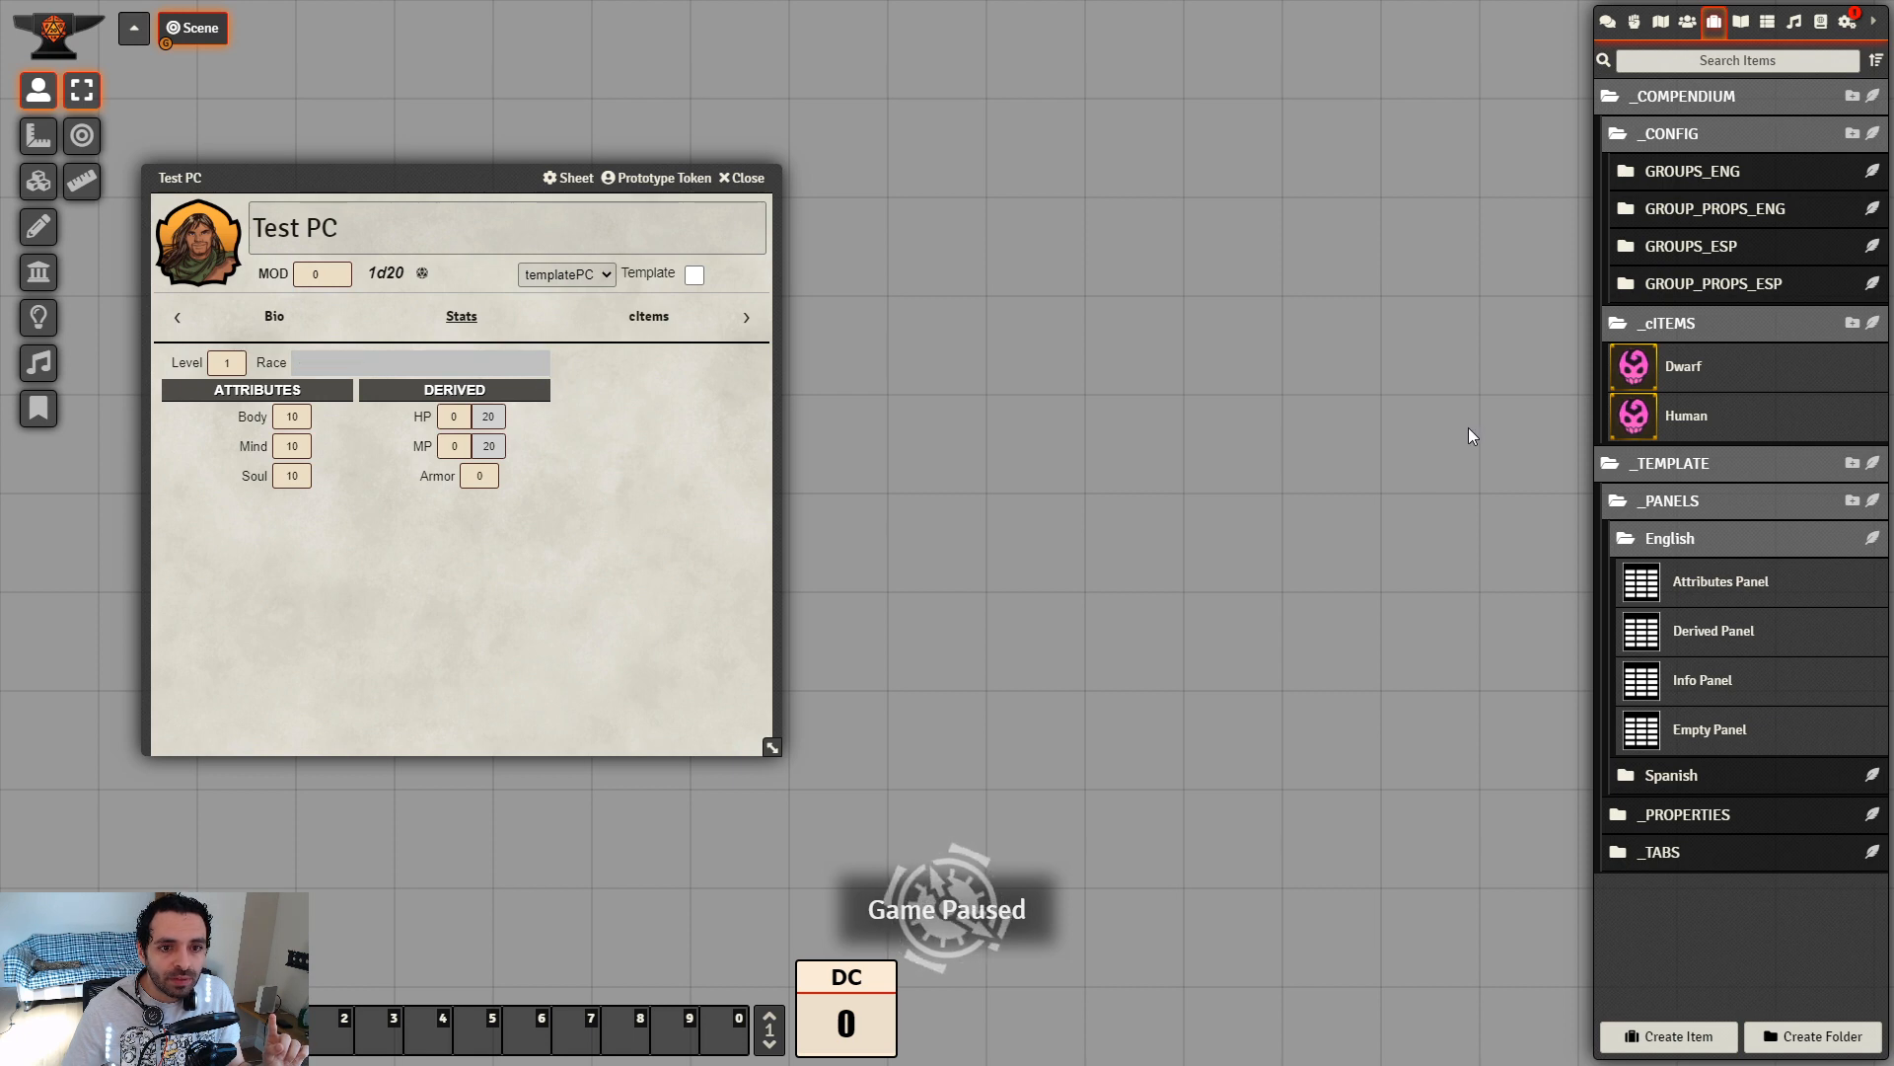
drag(1696, 365, 376, 578)
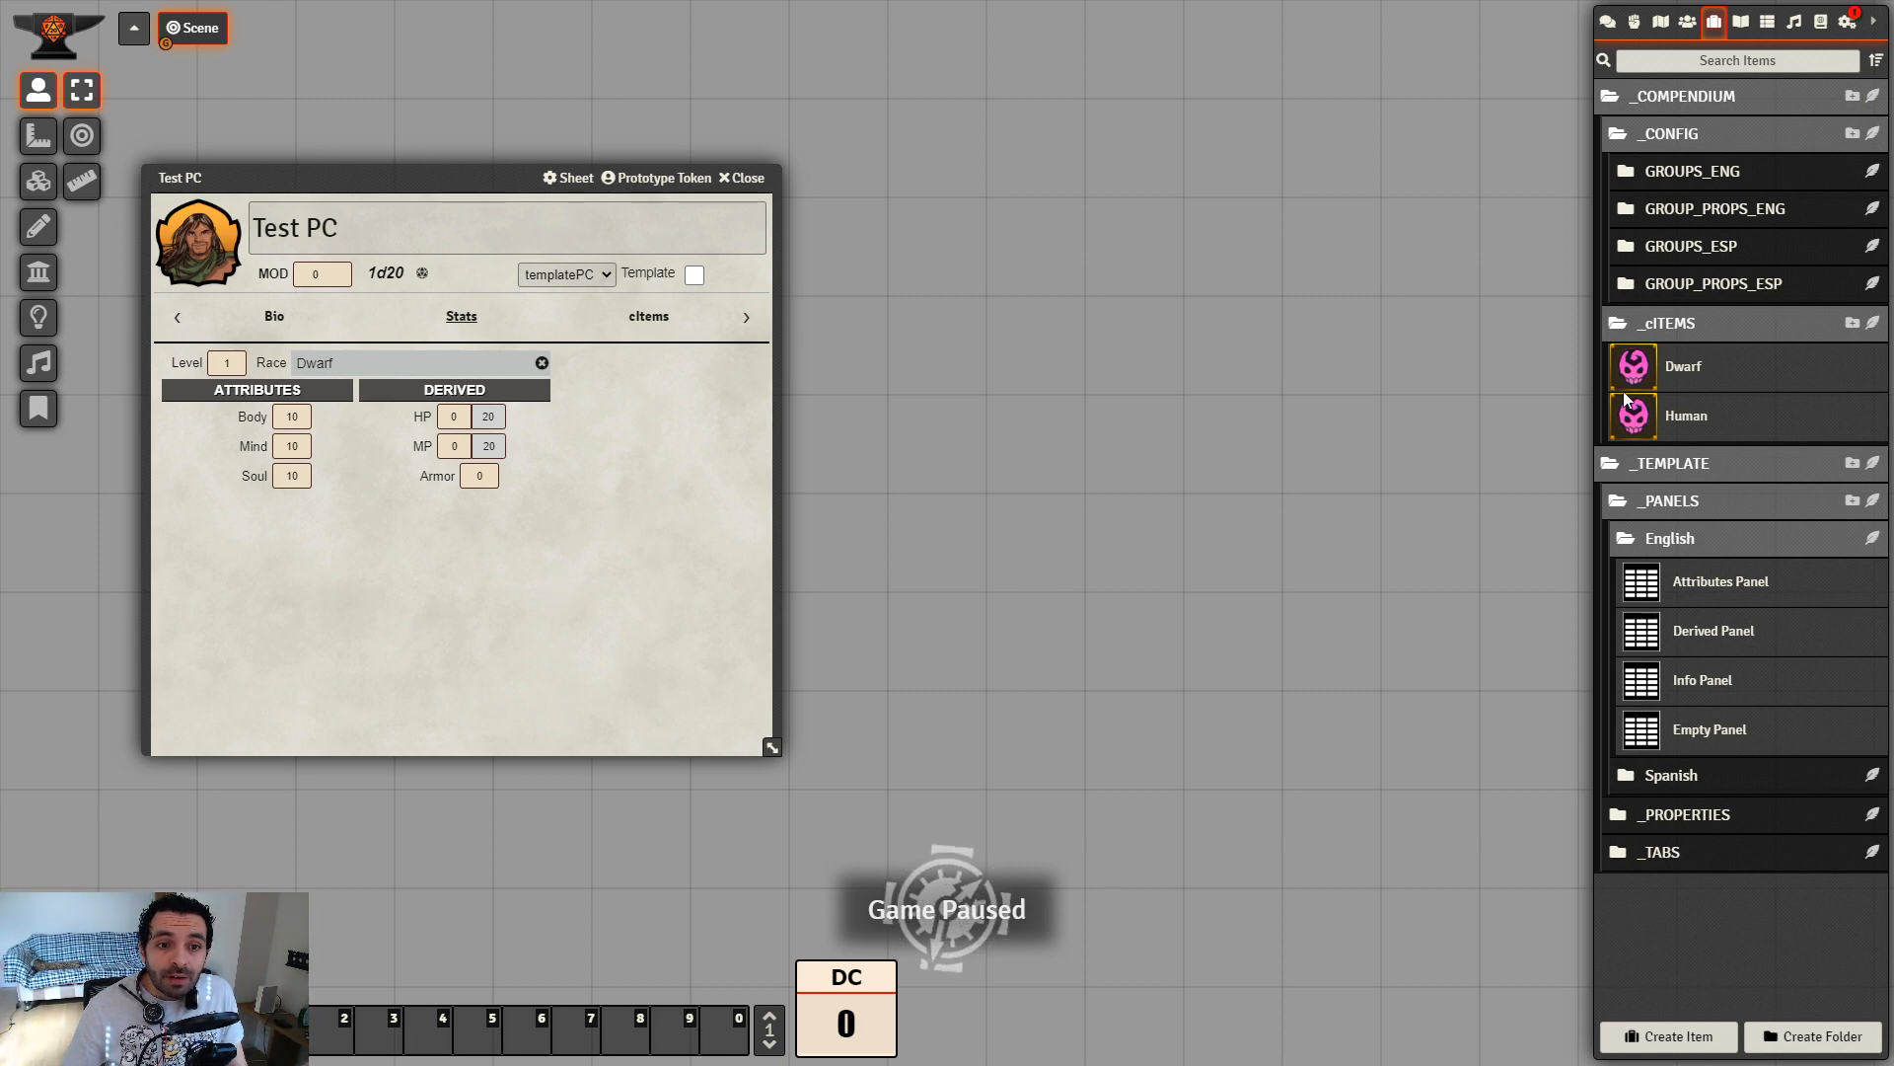
drag(1682, 420, 474, 563)
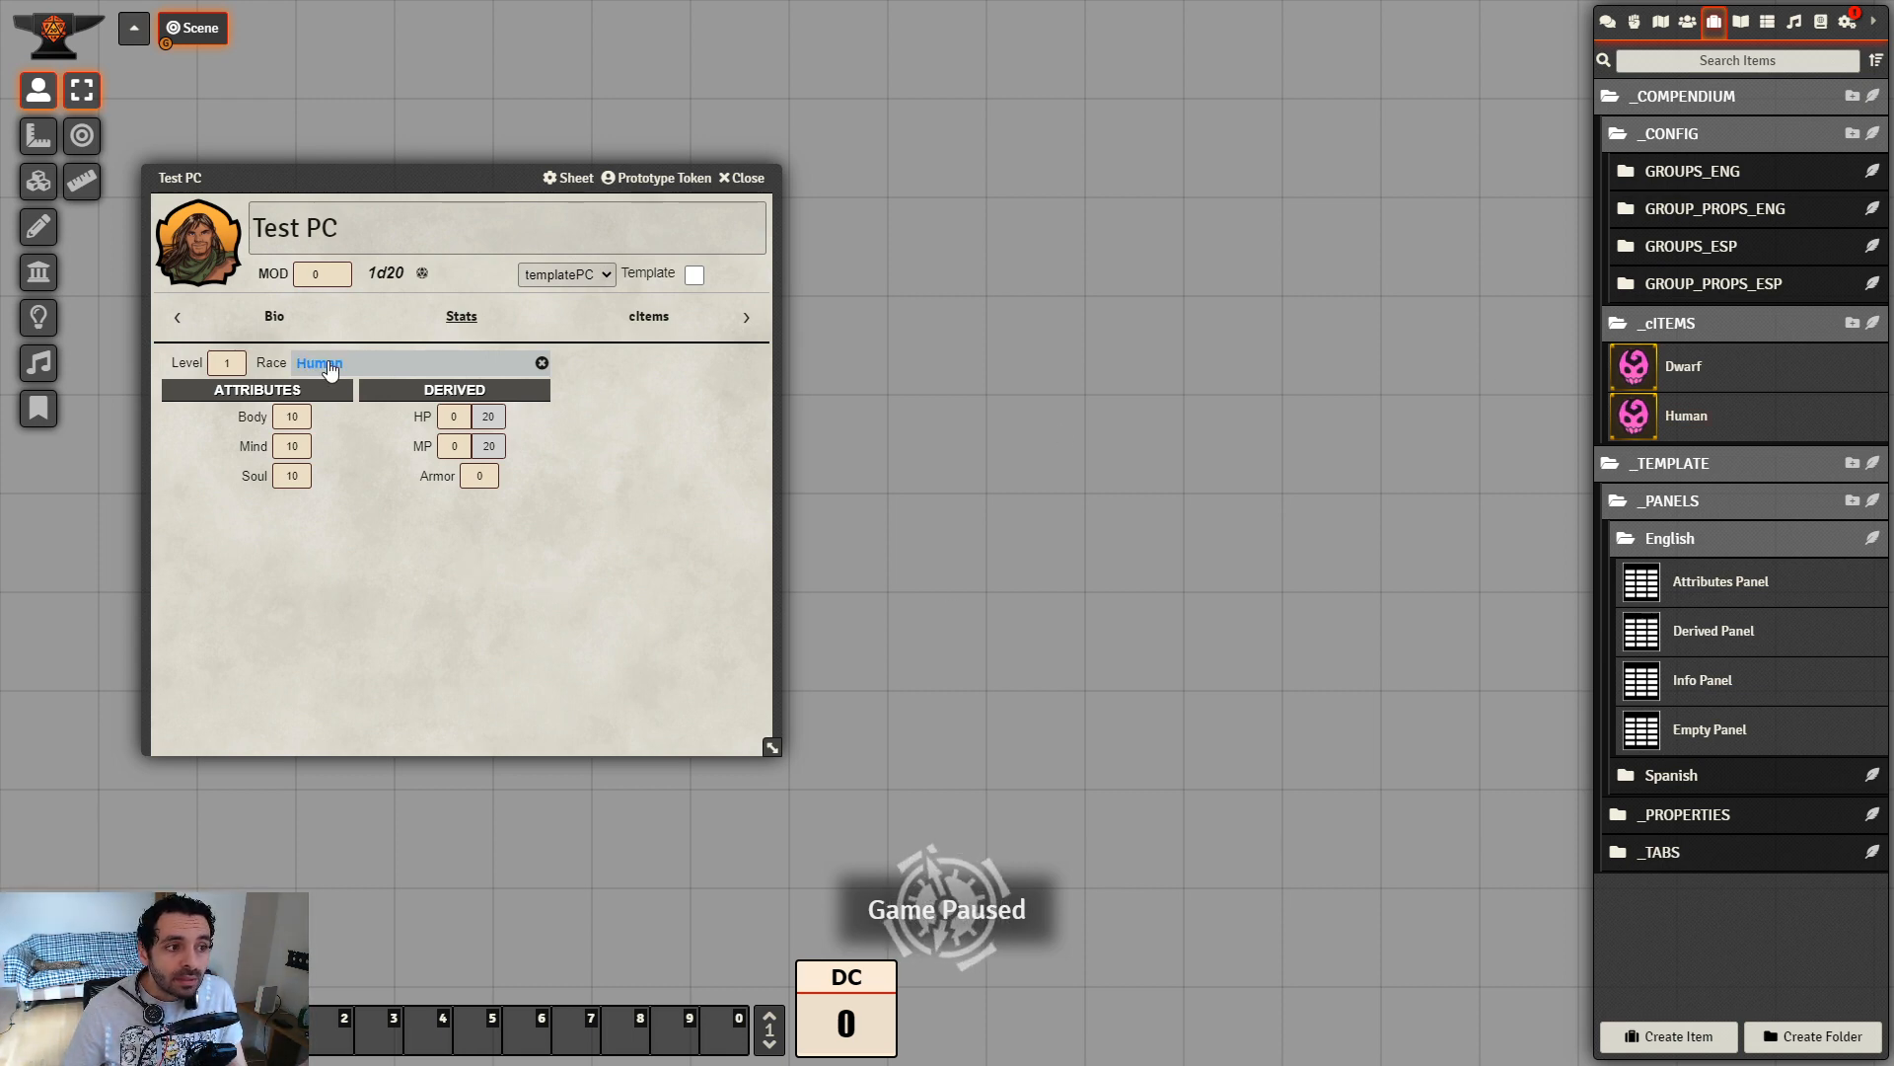
click(660, 323)
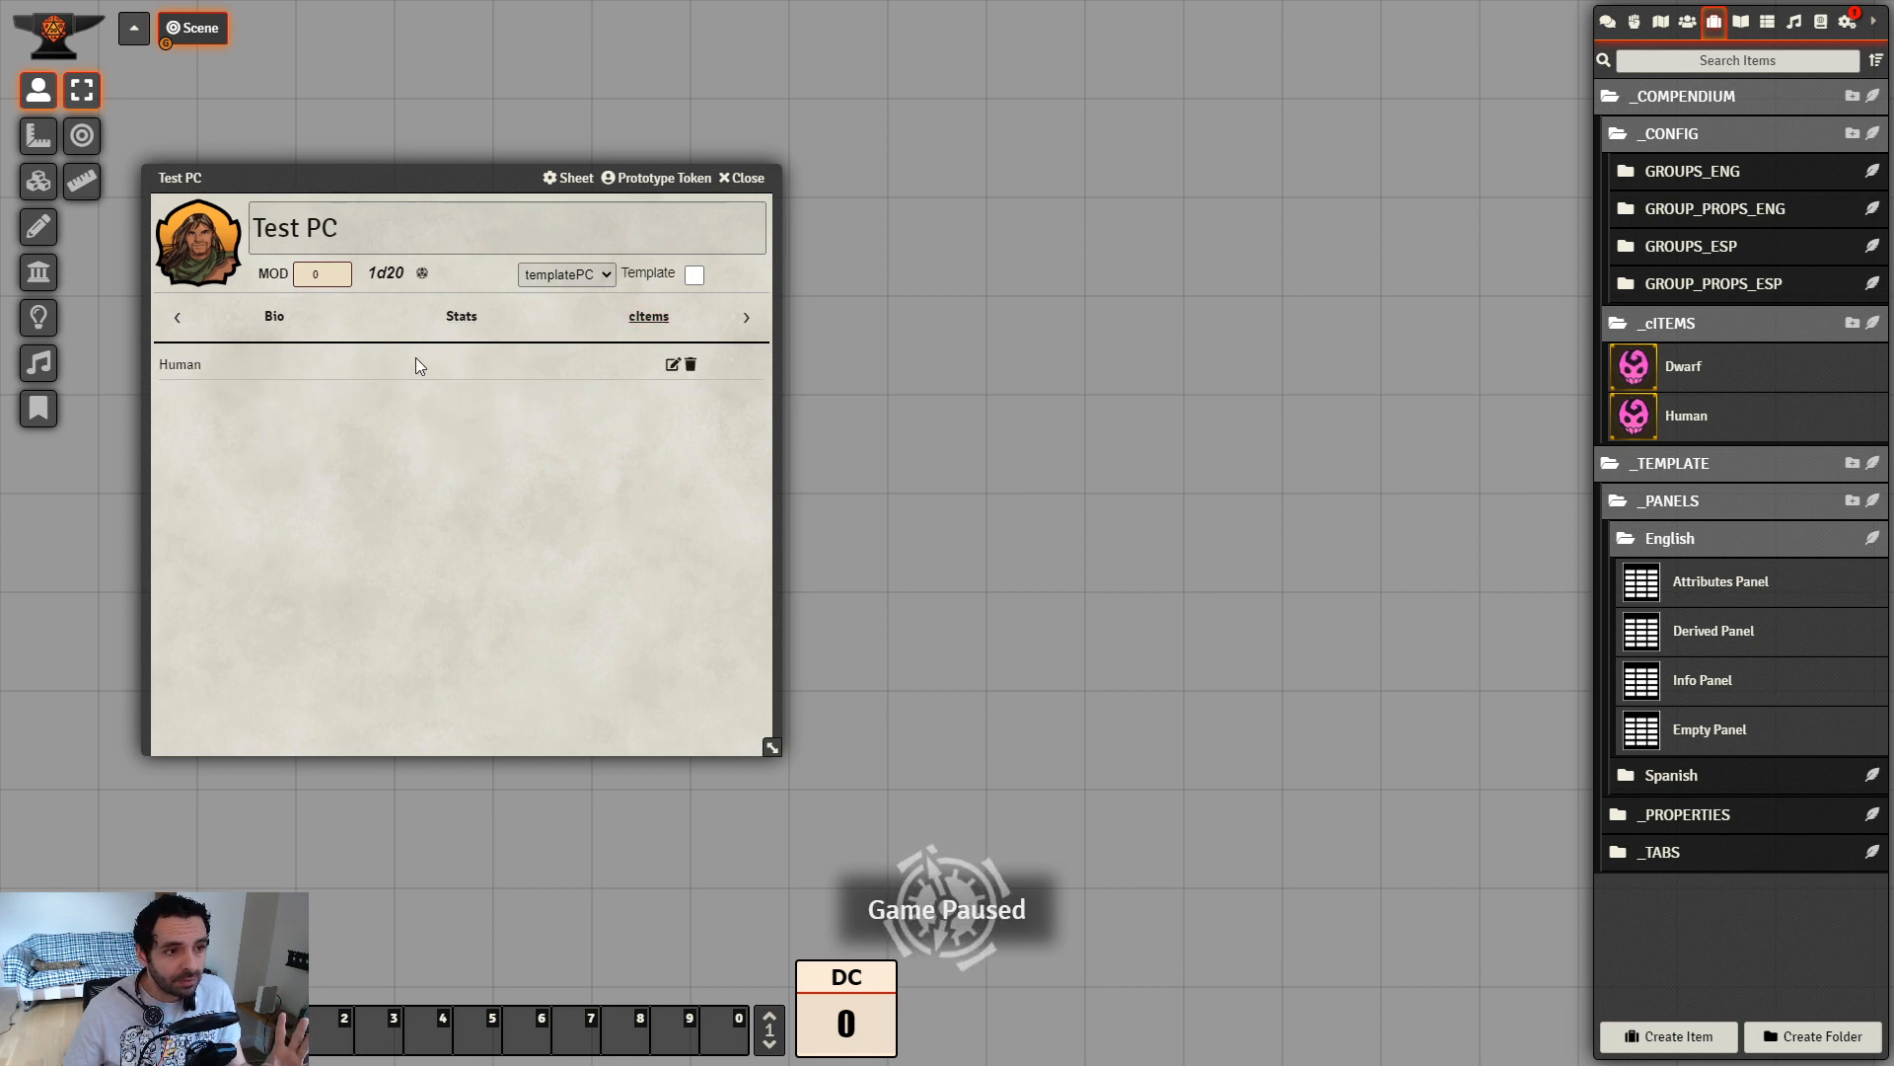
click(456, 324)
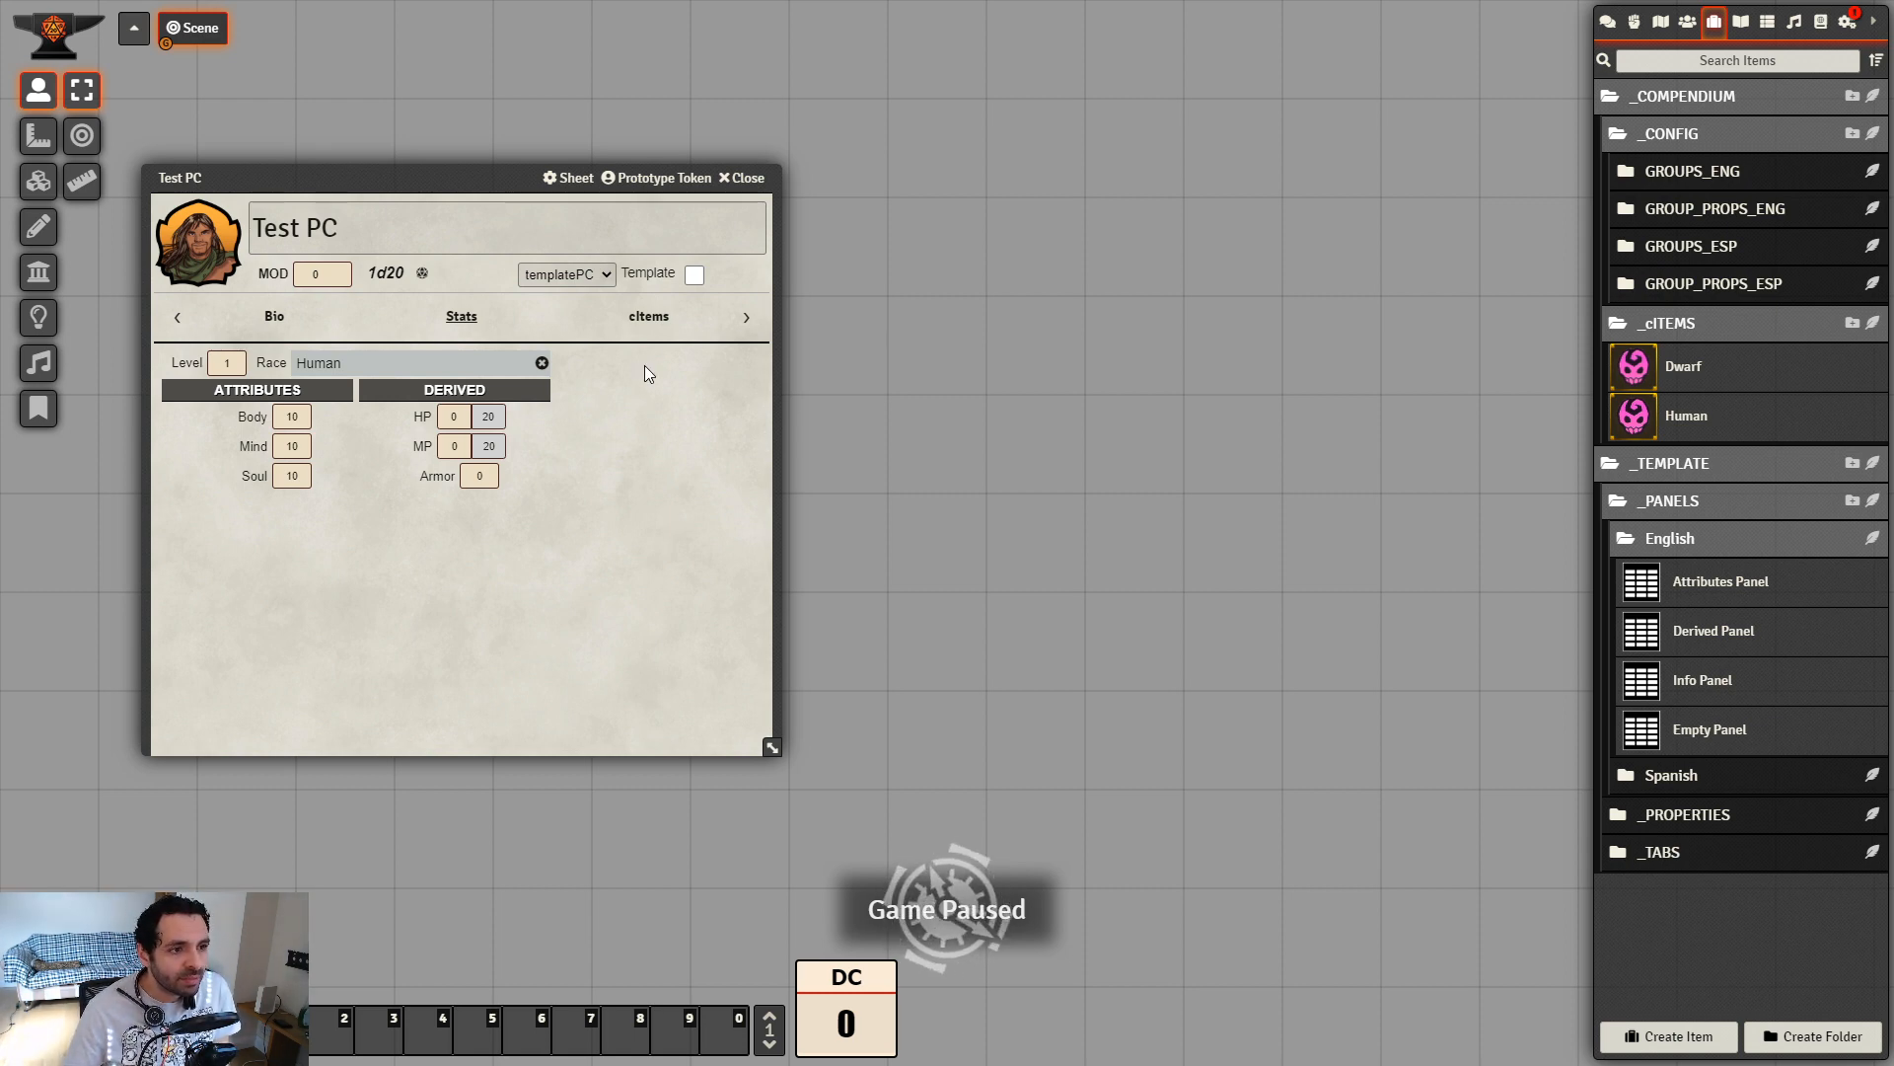
Create a group item named Object in the GROUPS_ENG folder, with the Test PC sheet closed
click(1720, 169)
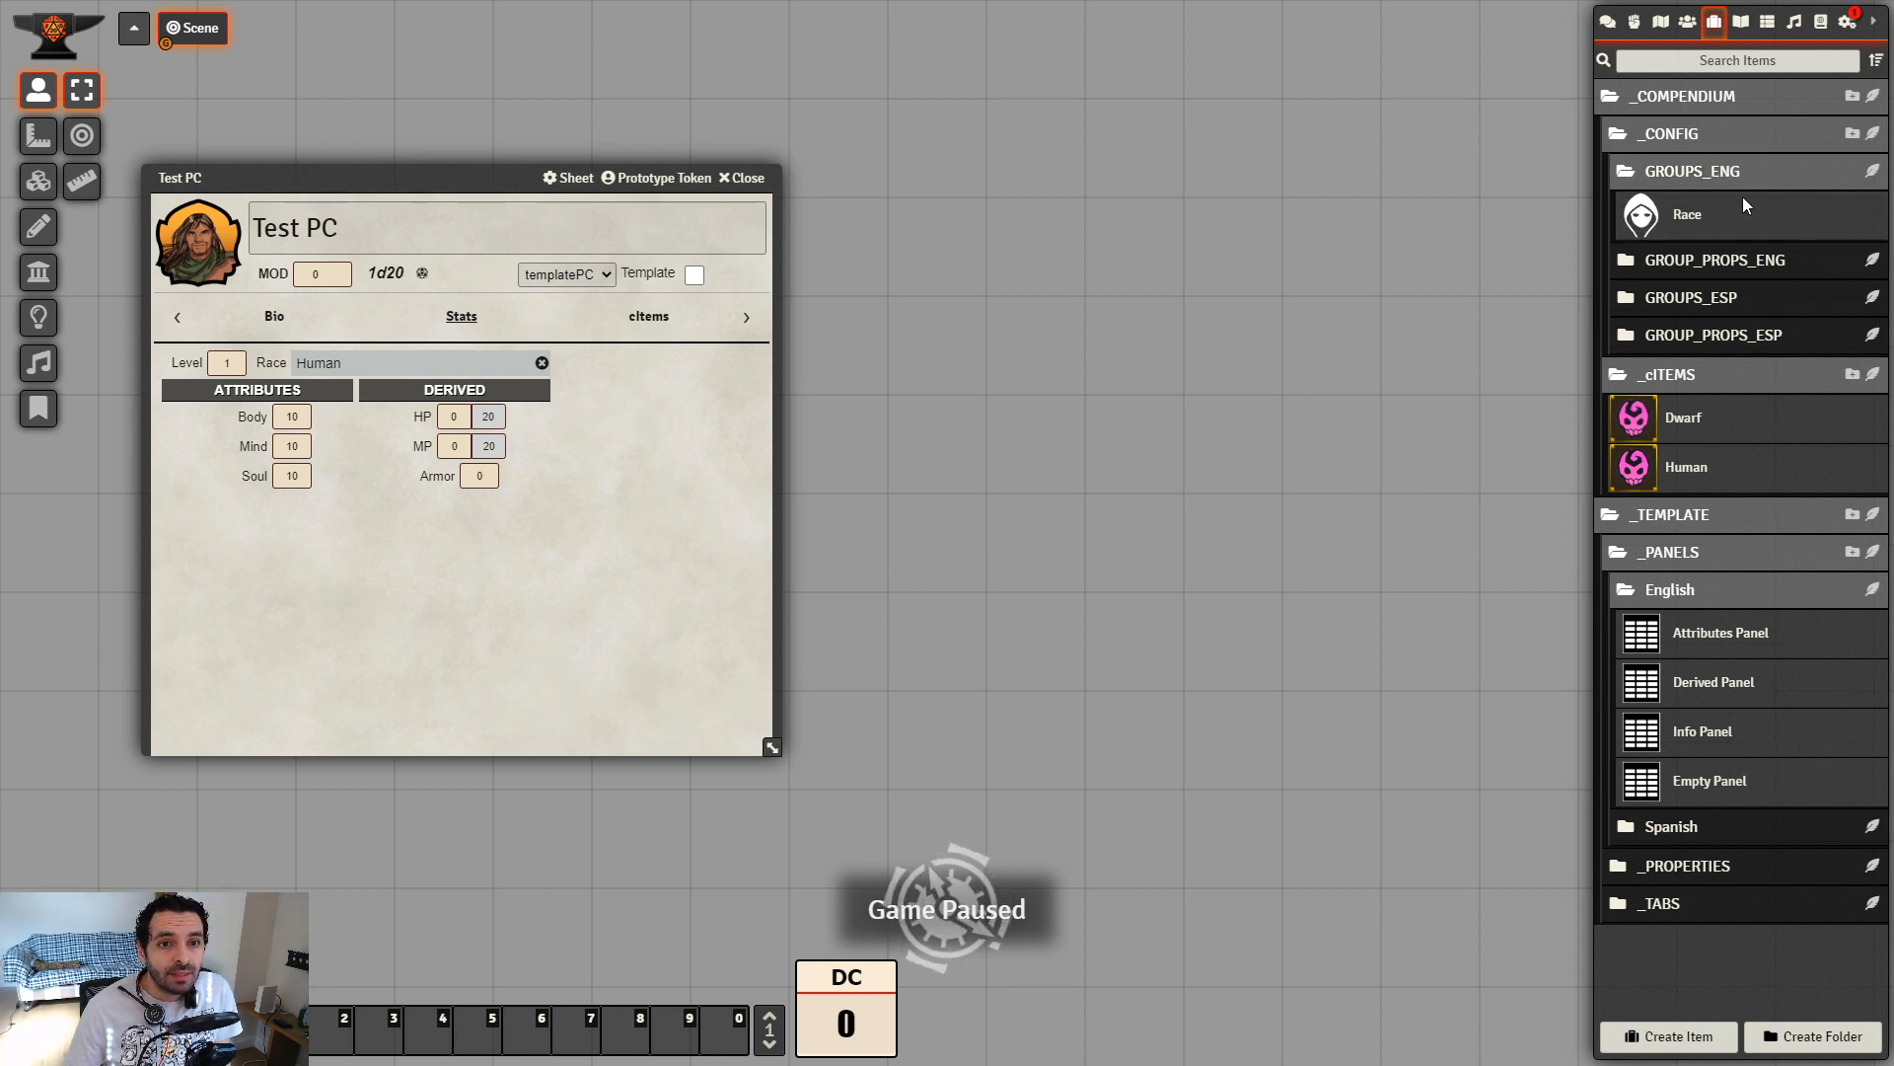
click(1872, 174)
click(754, 179)
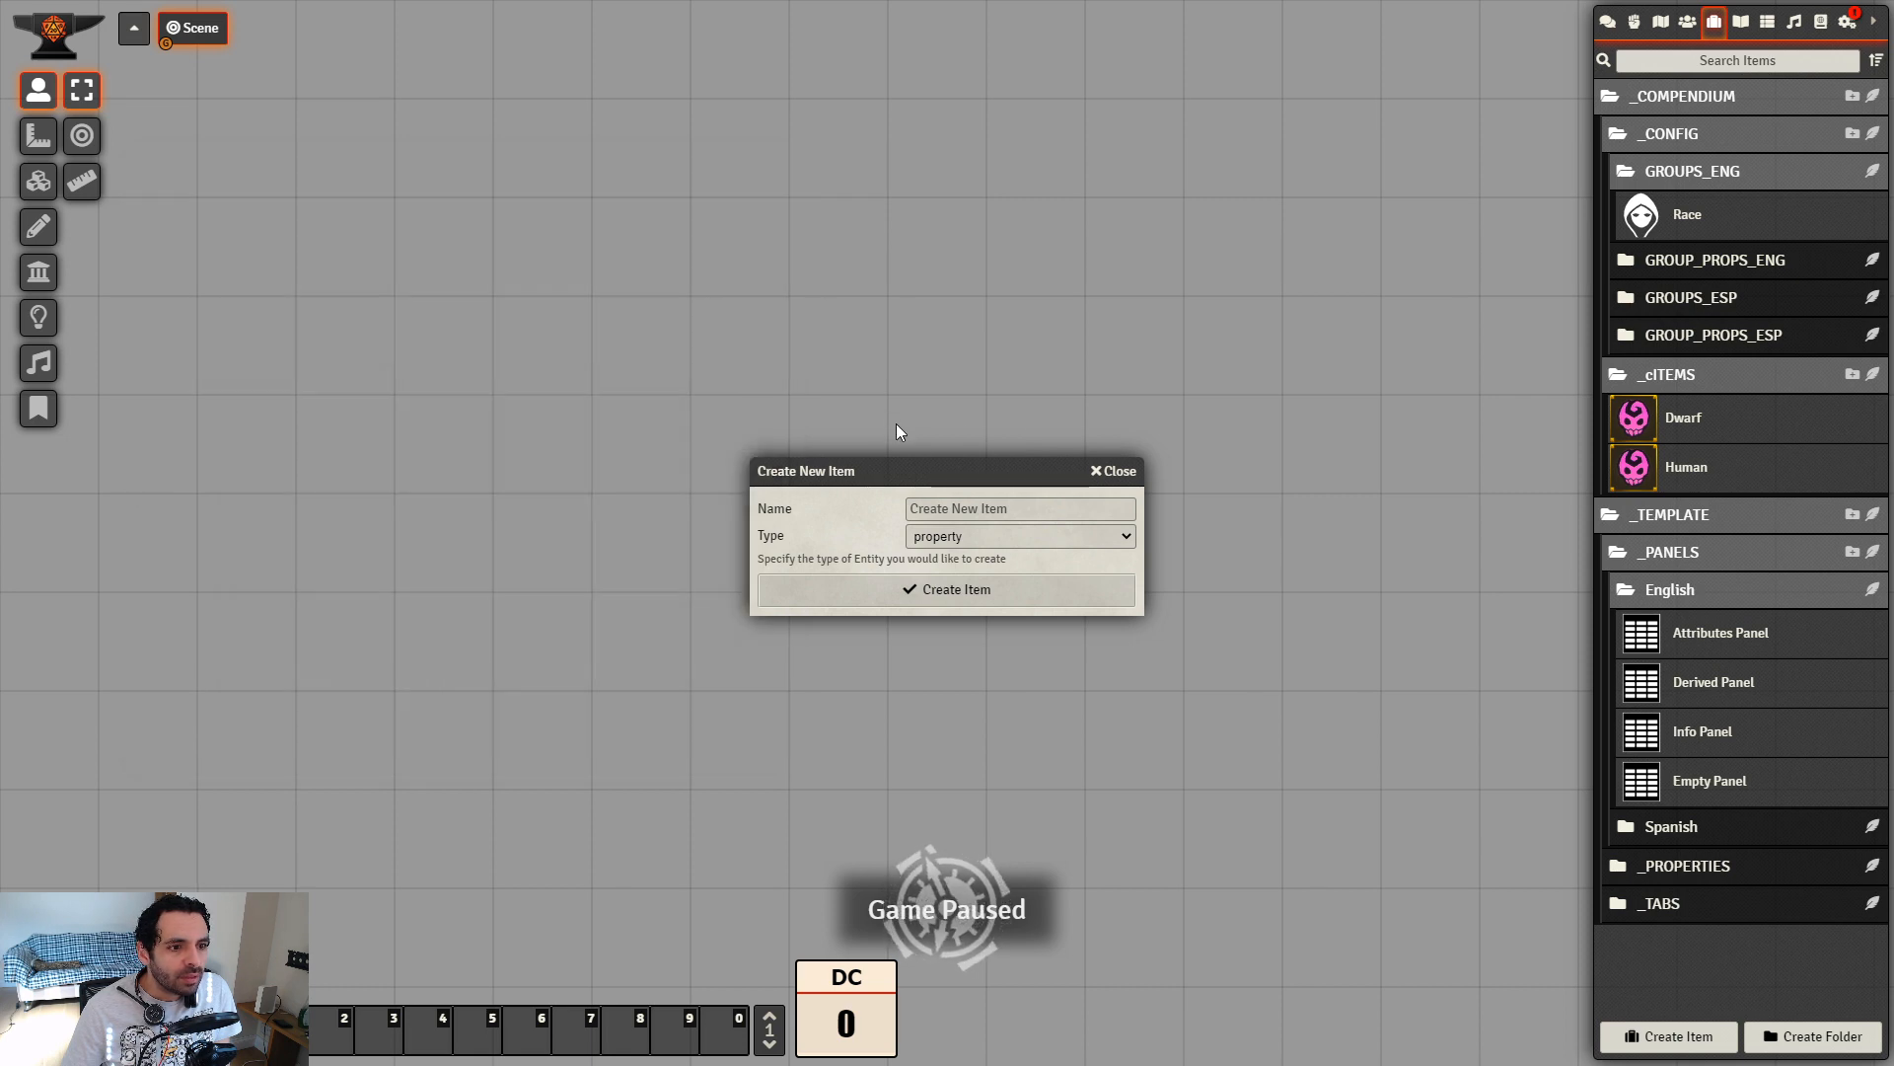
drag(934, 469, 775, 227)
click(802, 264)
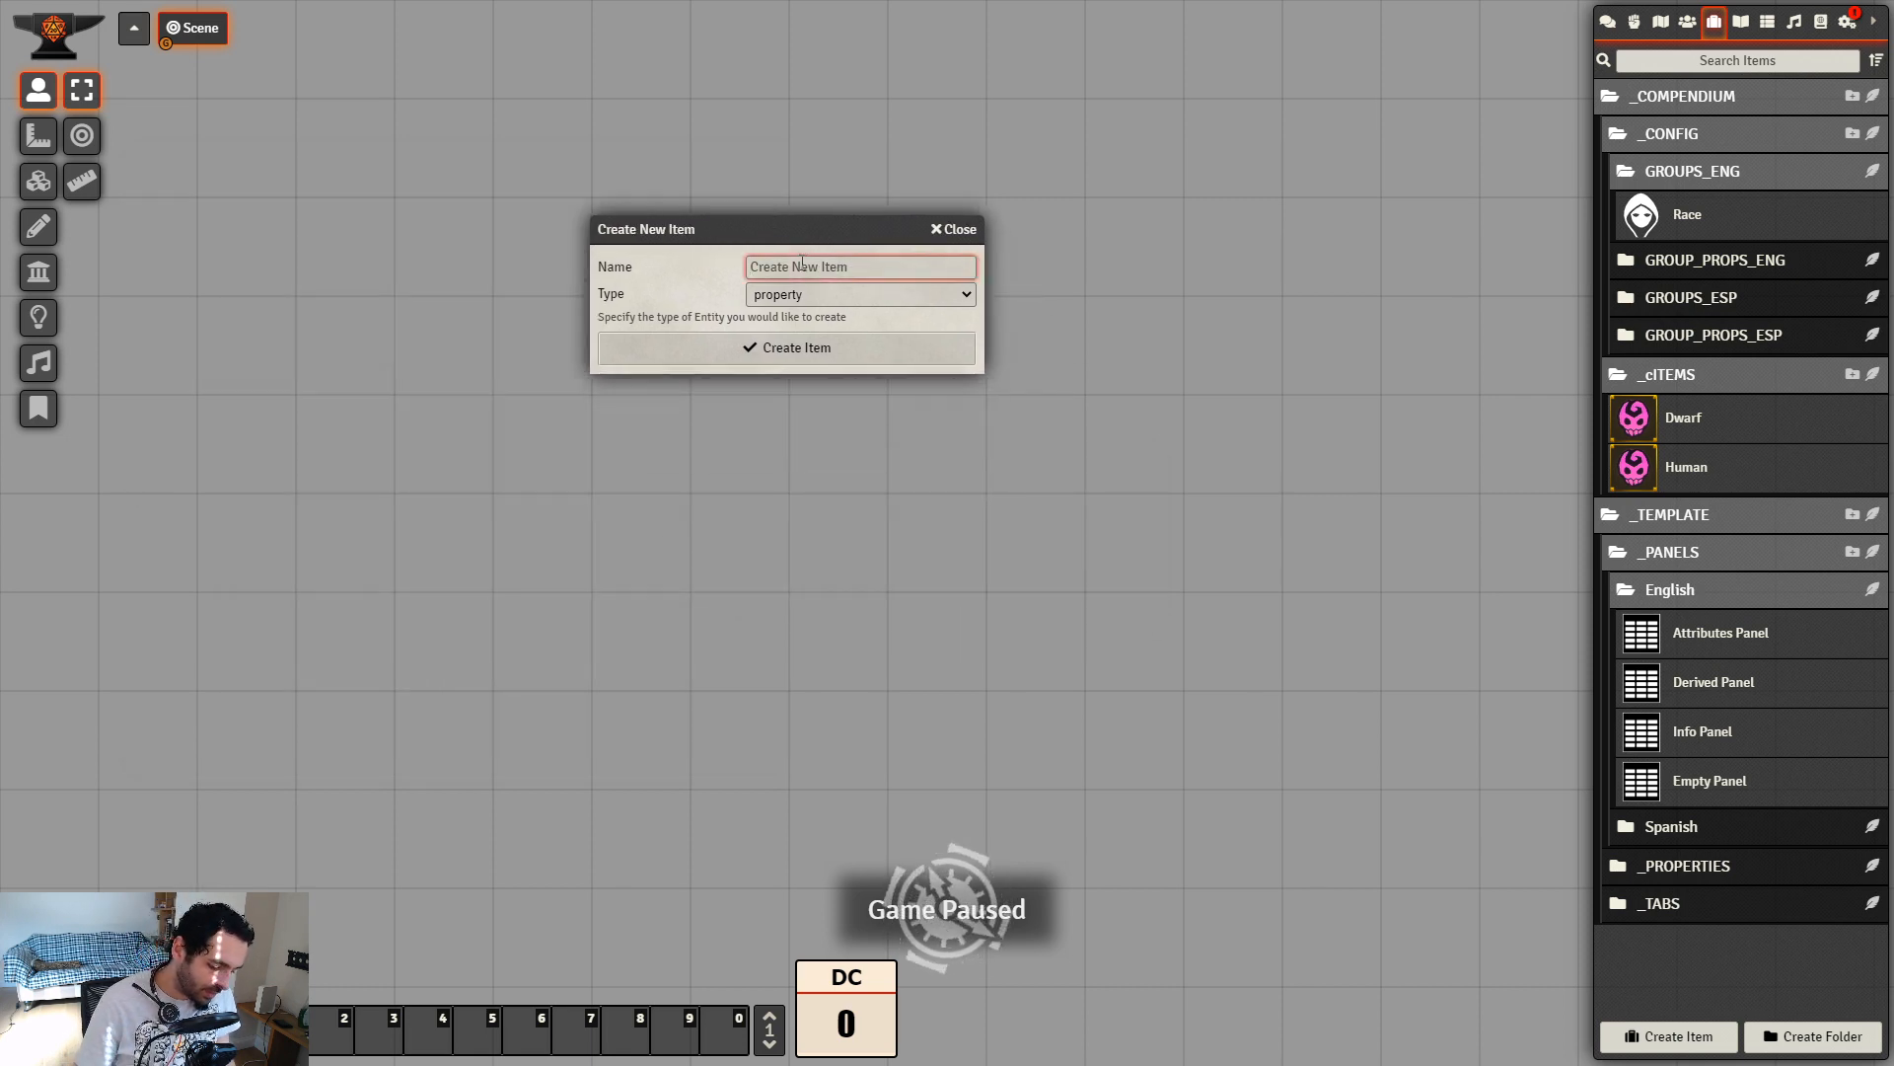
text(Object)
click(822, 298)
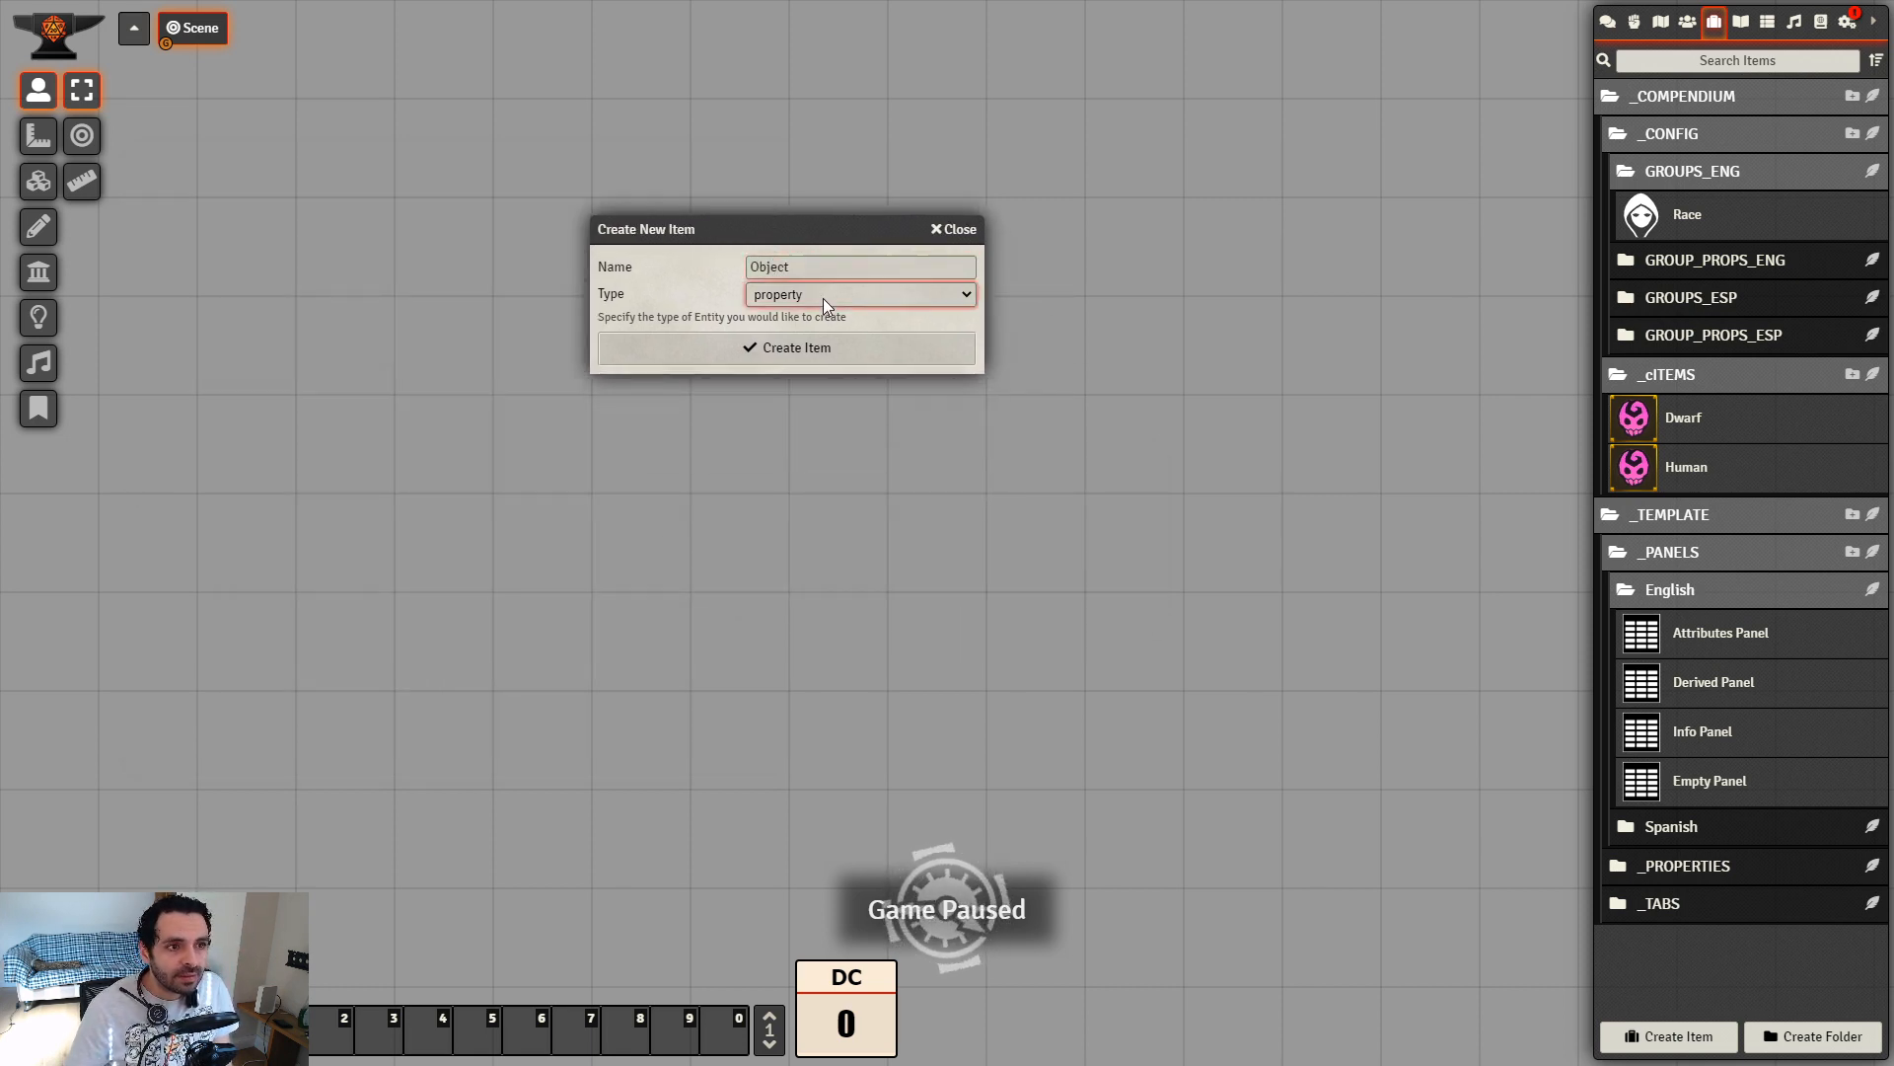
key(g)
click(821, 352)
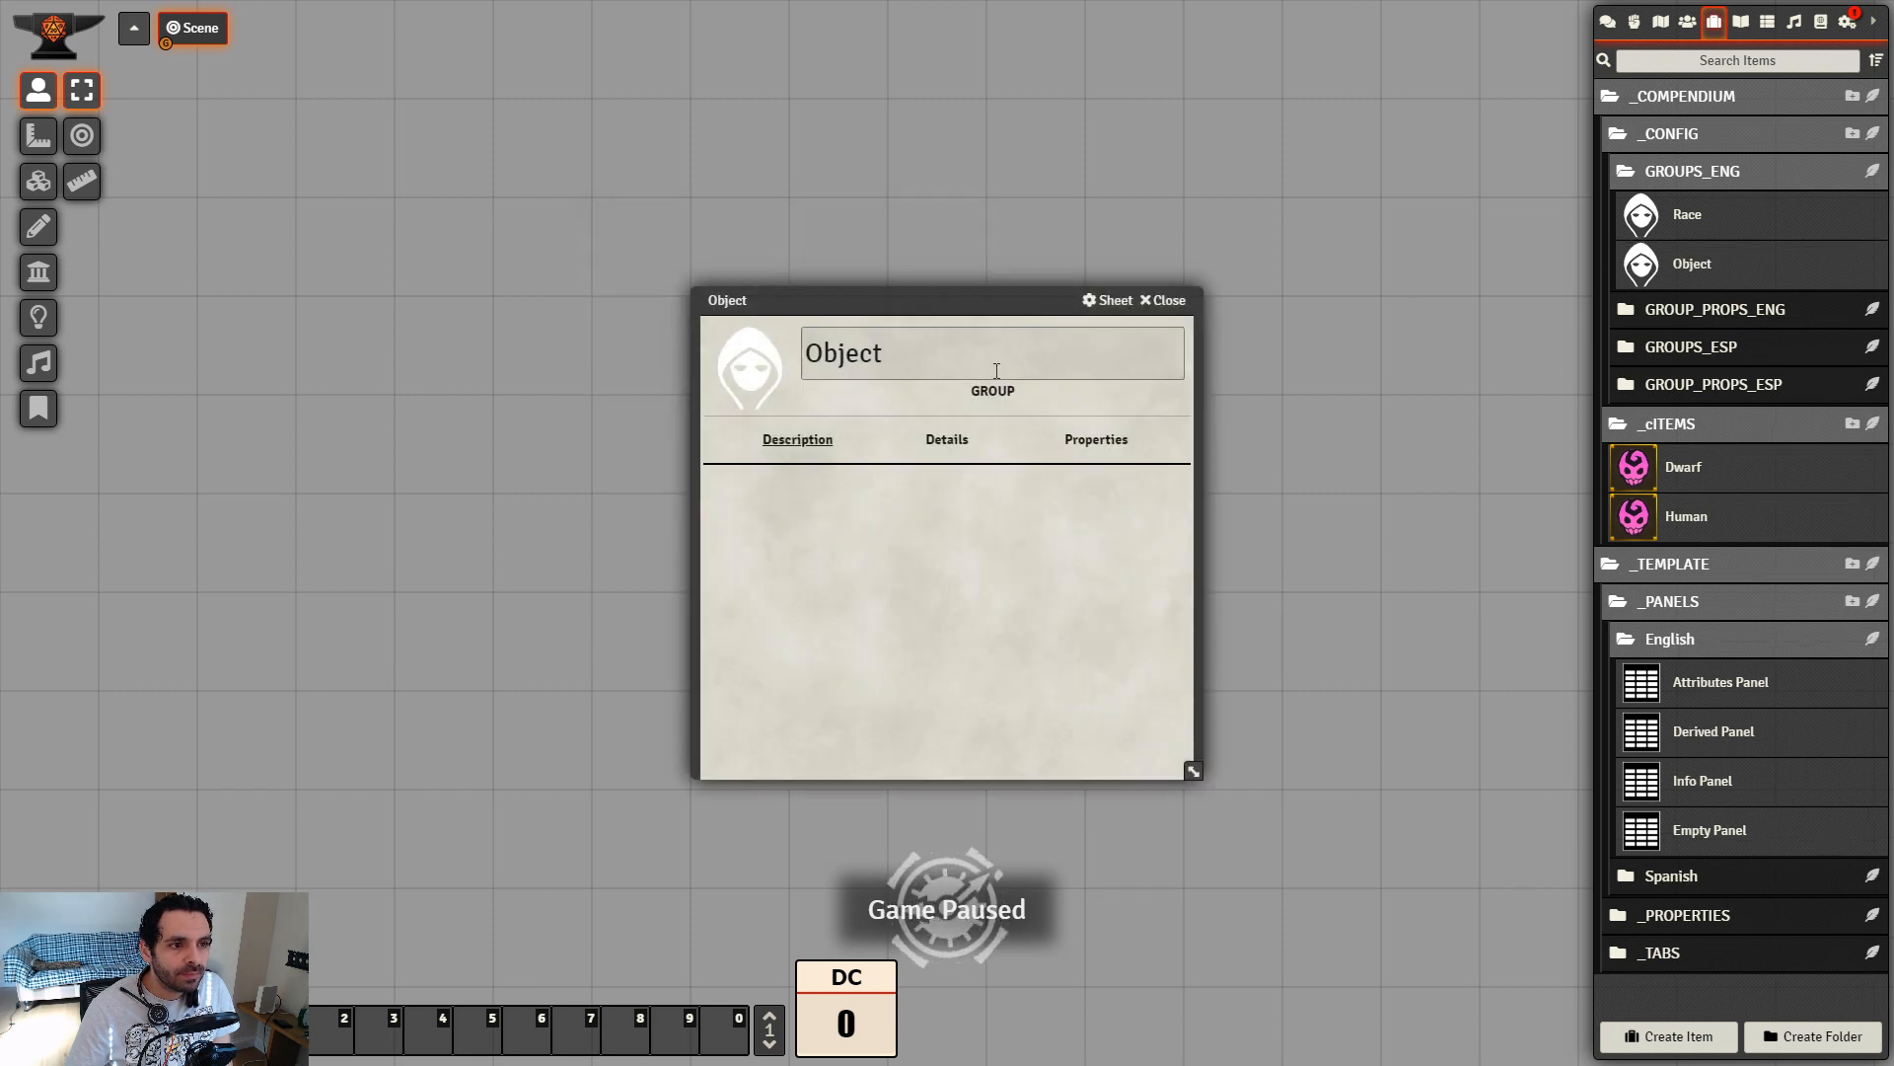
Write "Objects are..." as the Object group's description and save it
click(1167, 482)
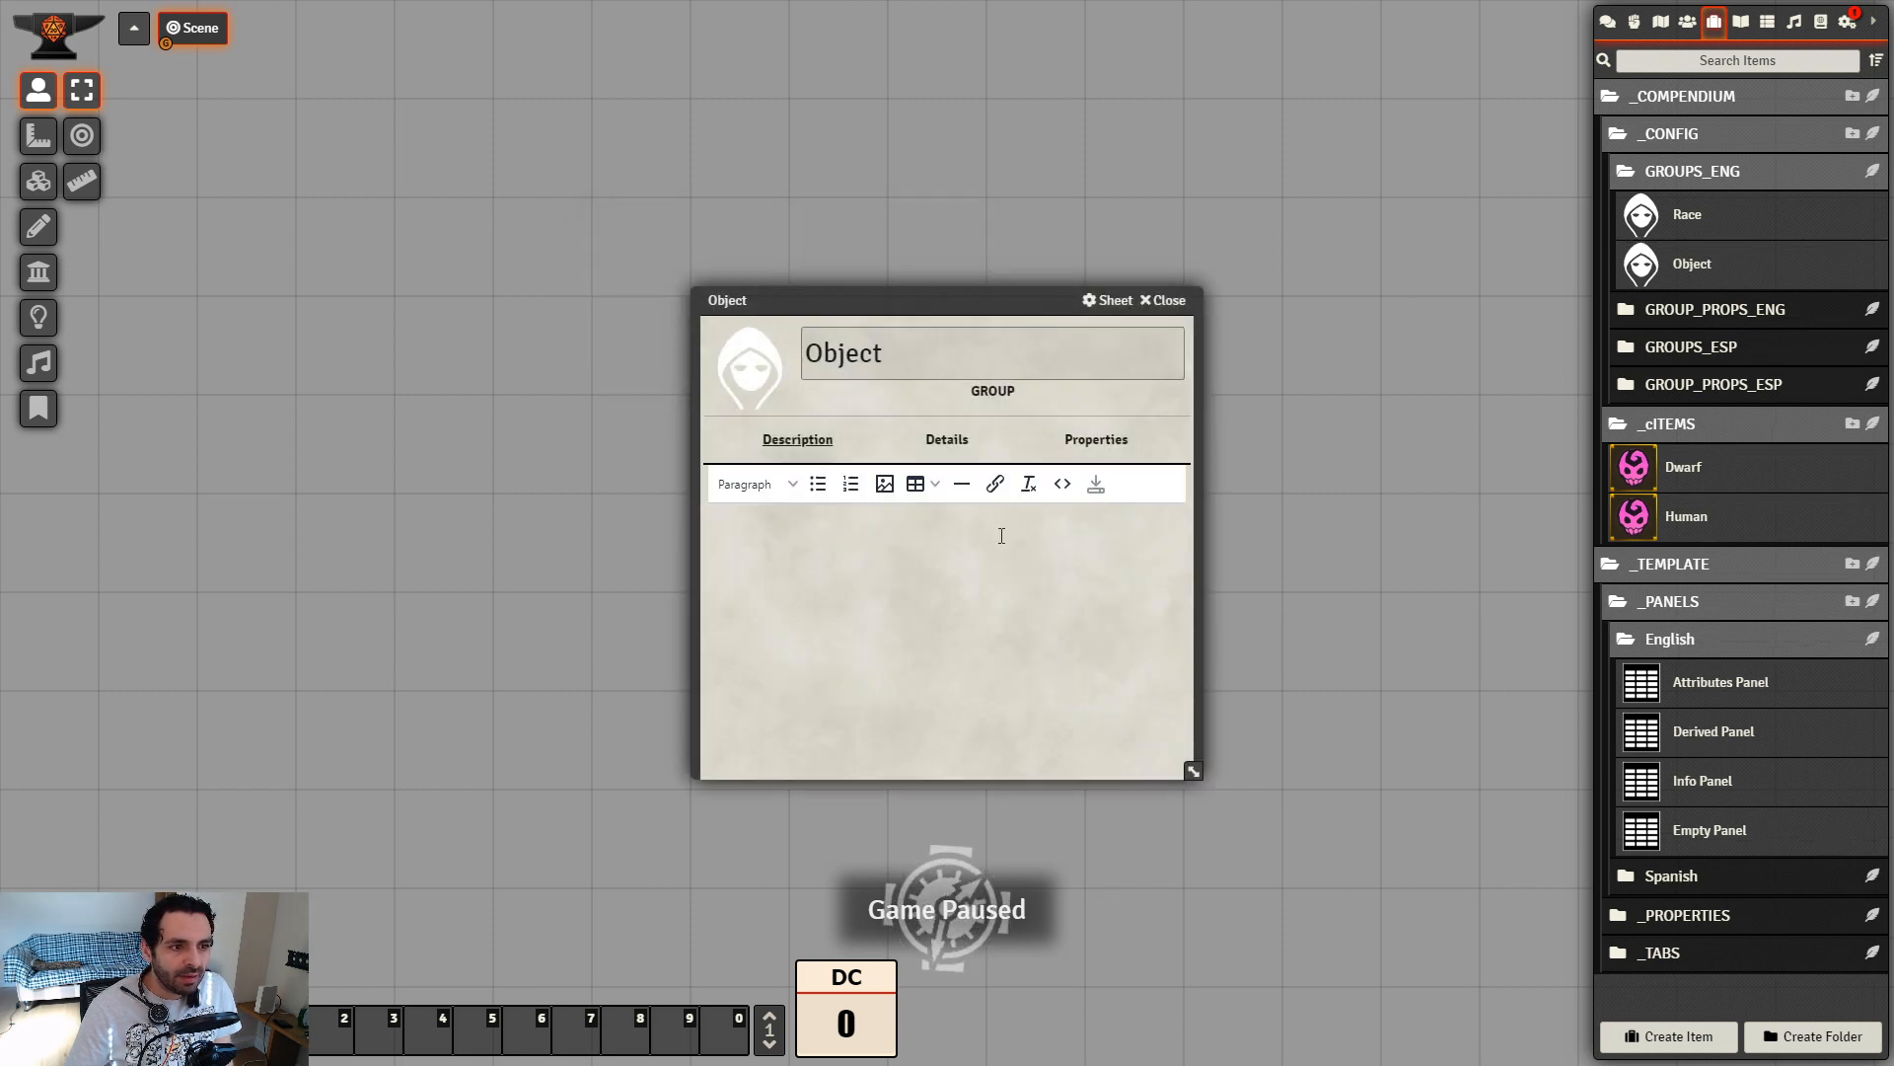
text(Objects ar)
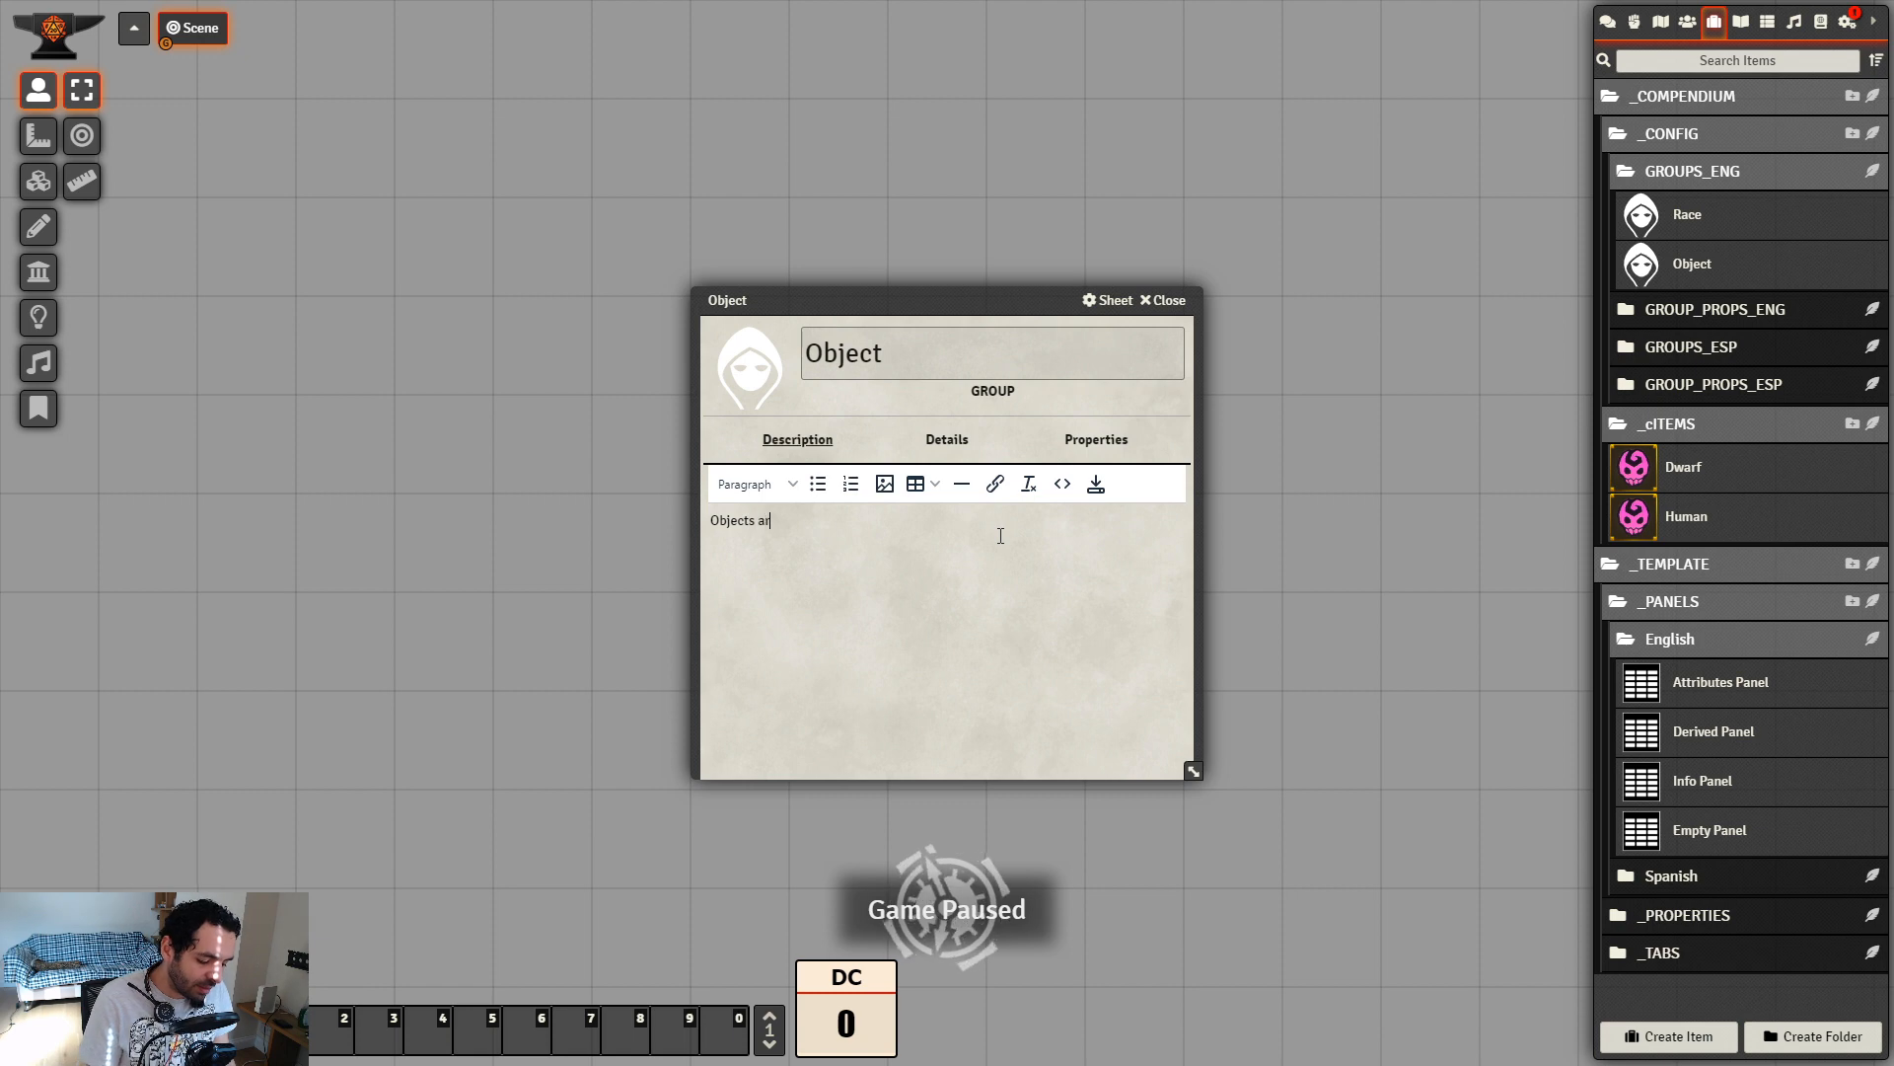
text(e...)
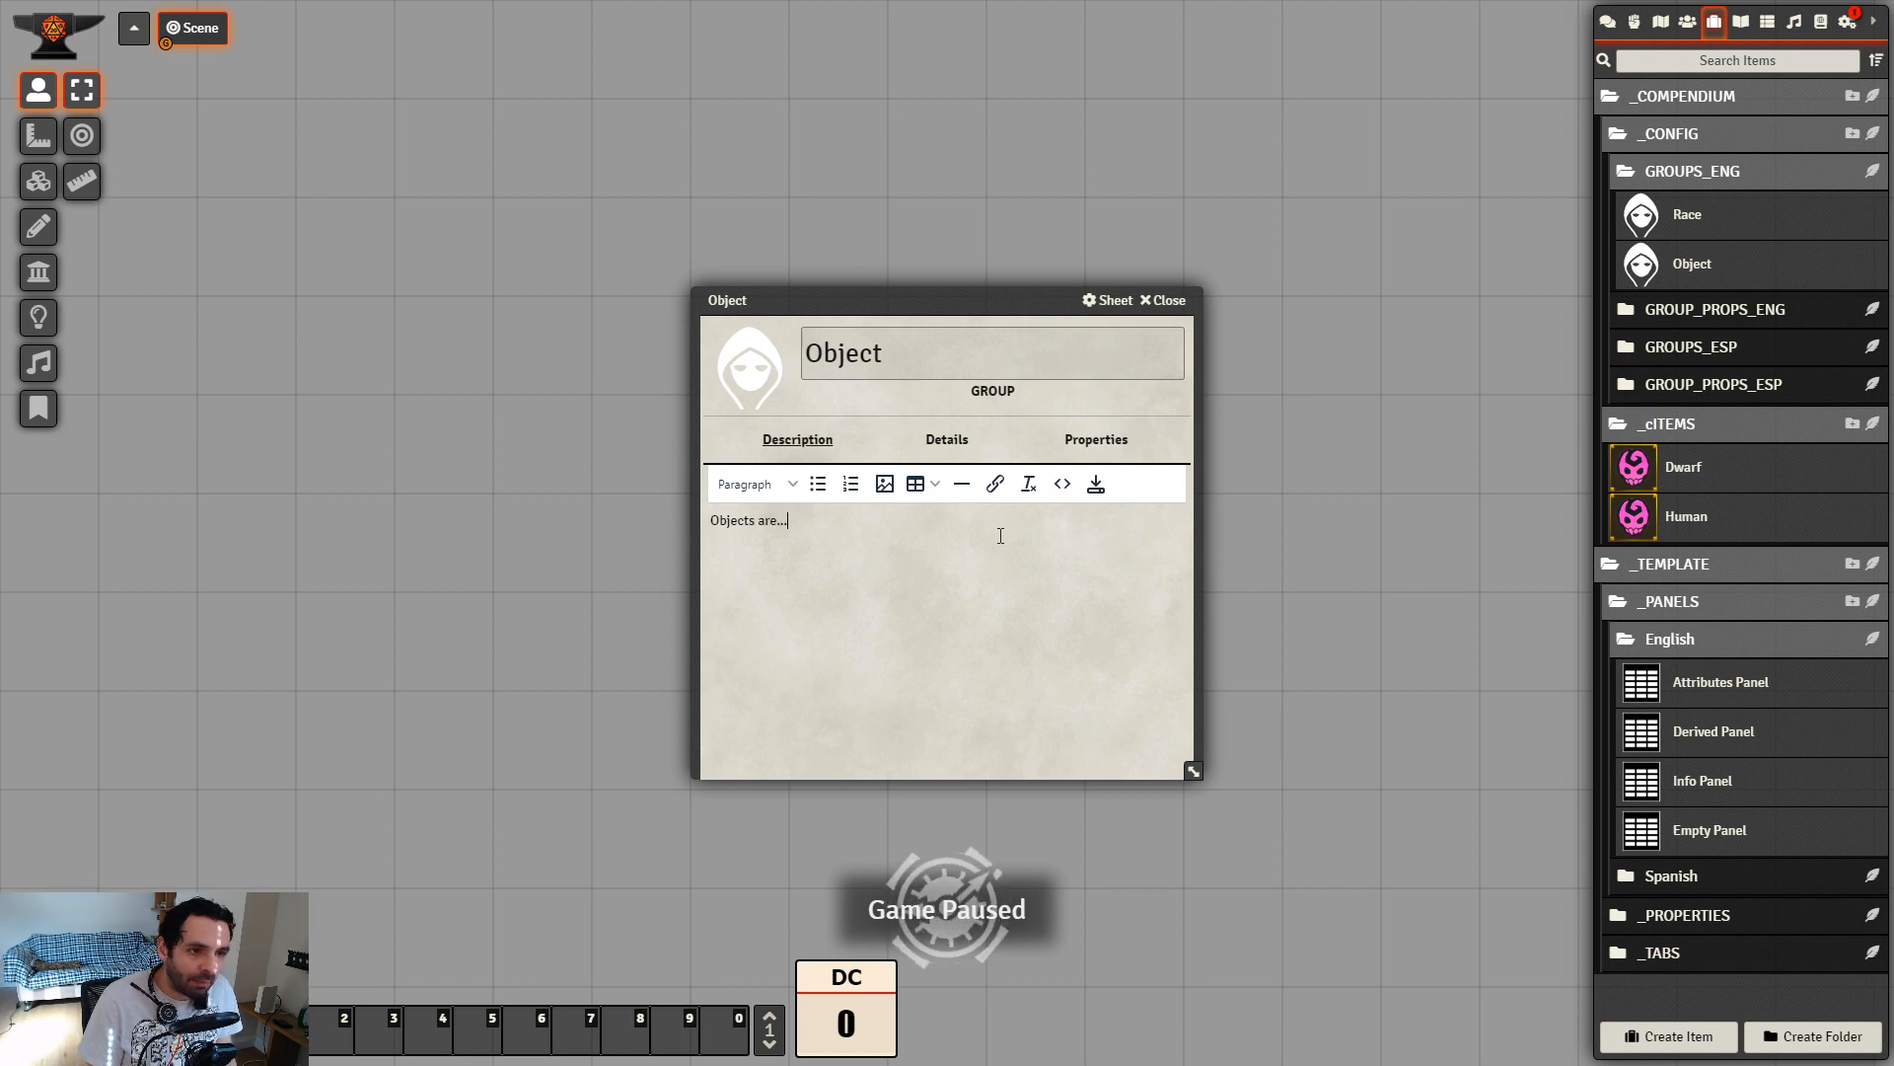
click(1097, 486)
Set the Object group's key to object_group, leave it non-unique, and show its properties list
click(949, 446)
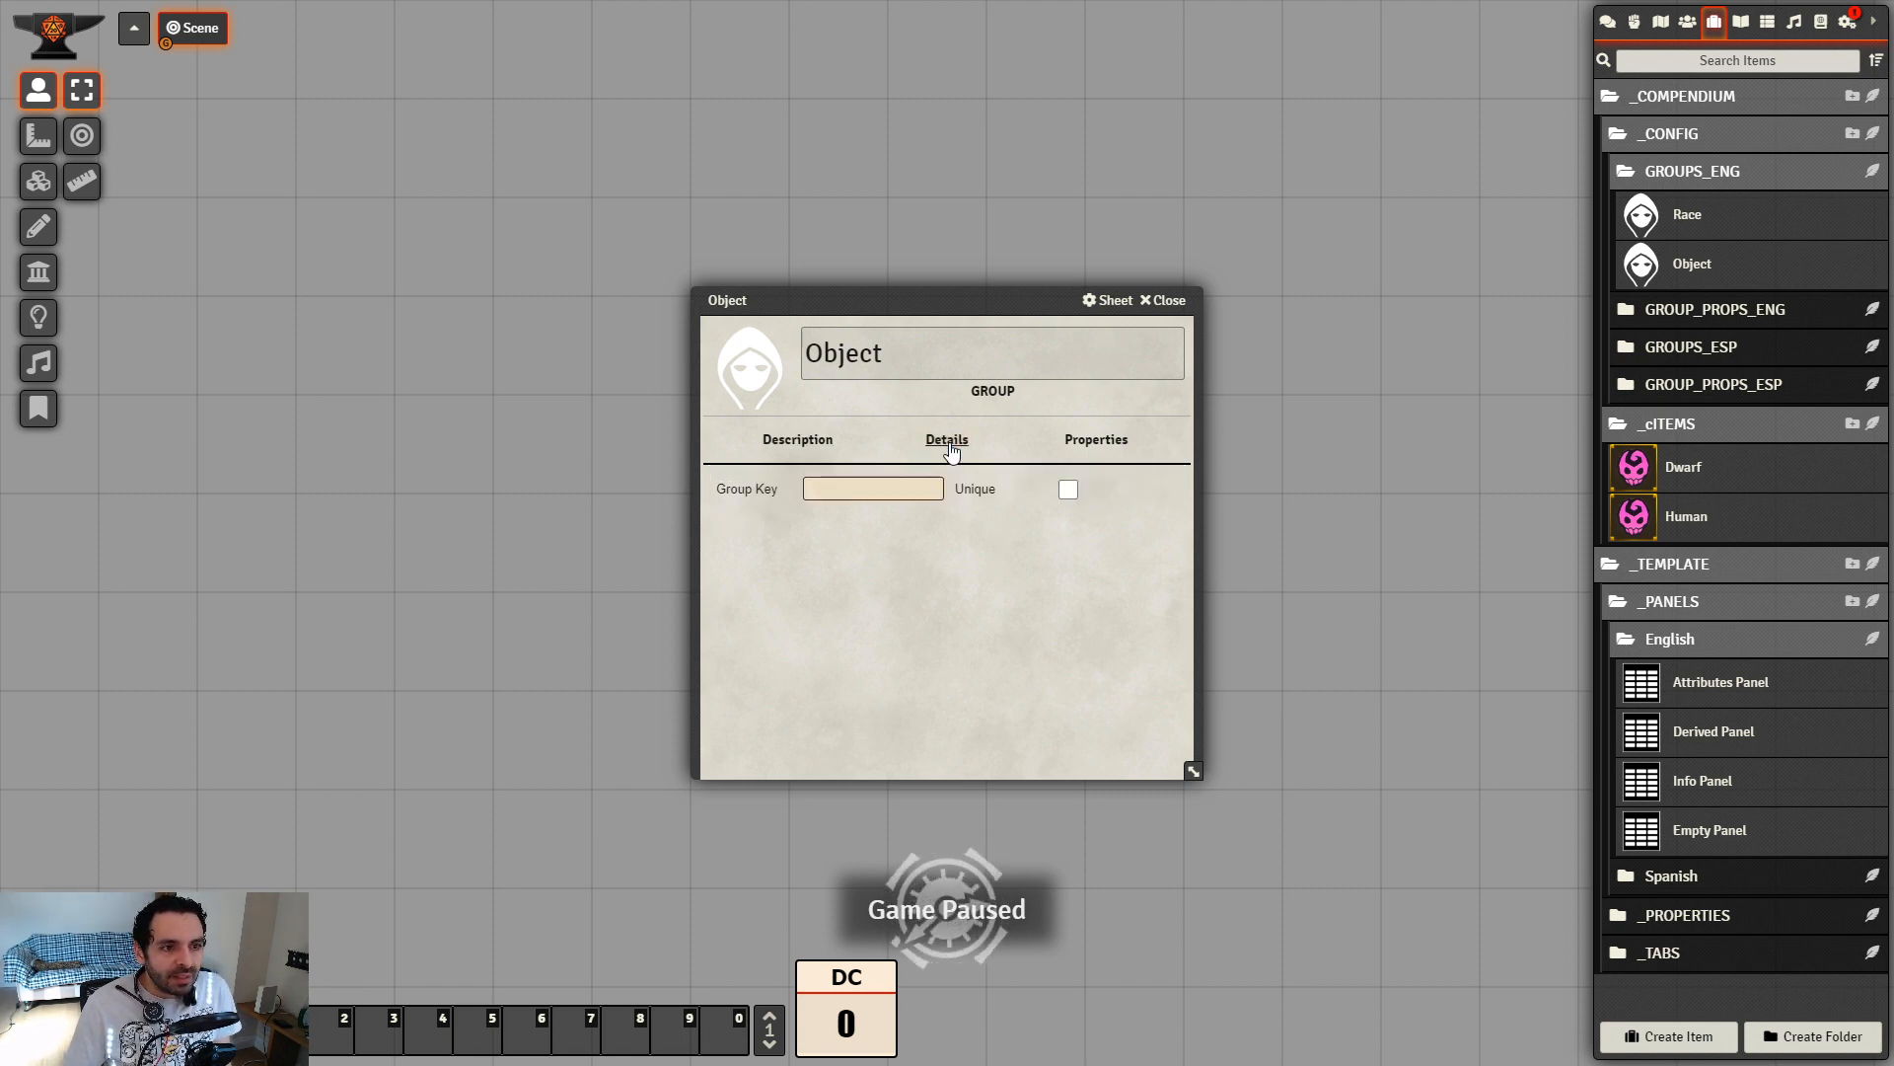
click(881, 495)
text(object_group)
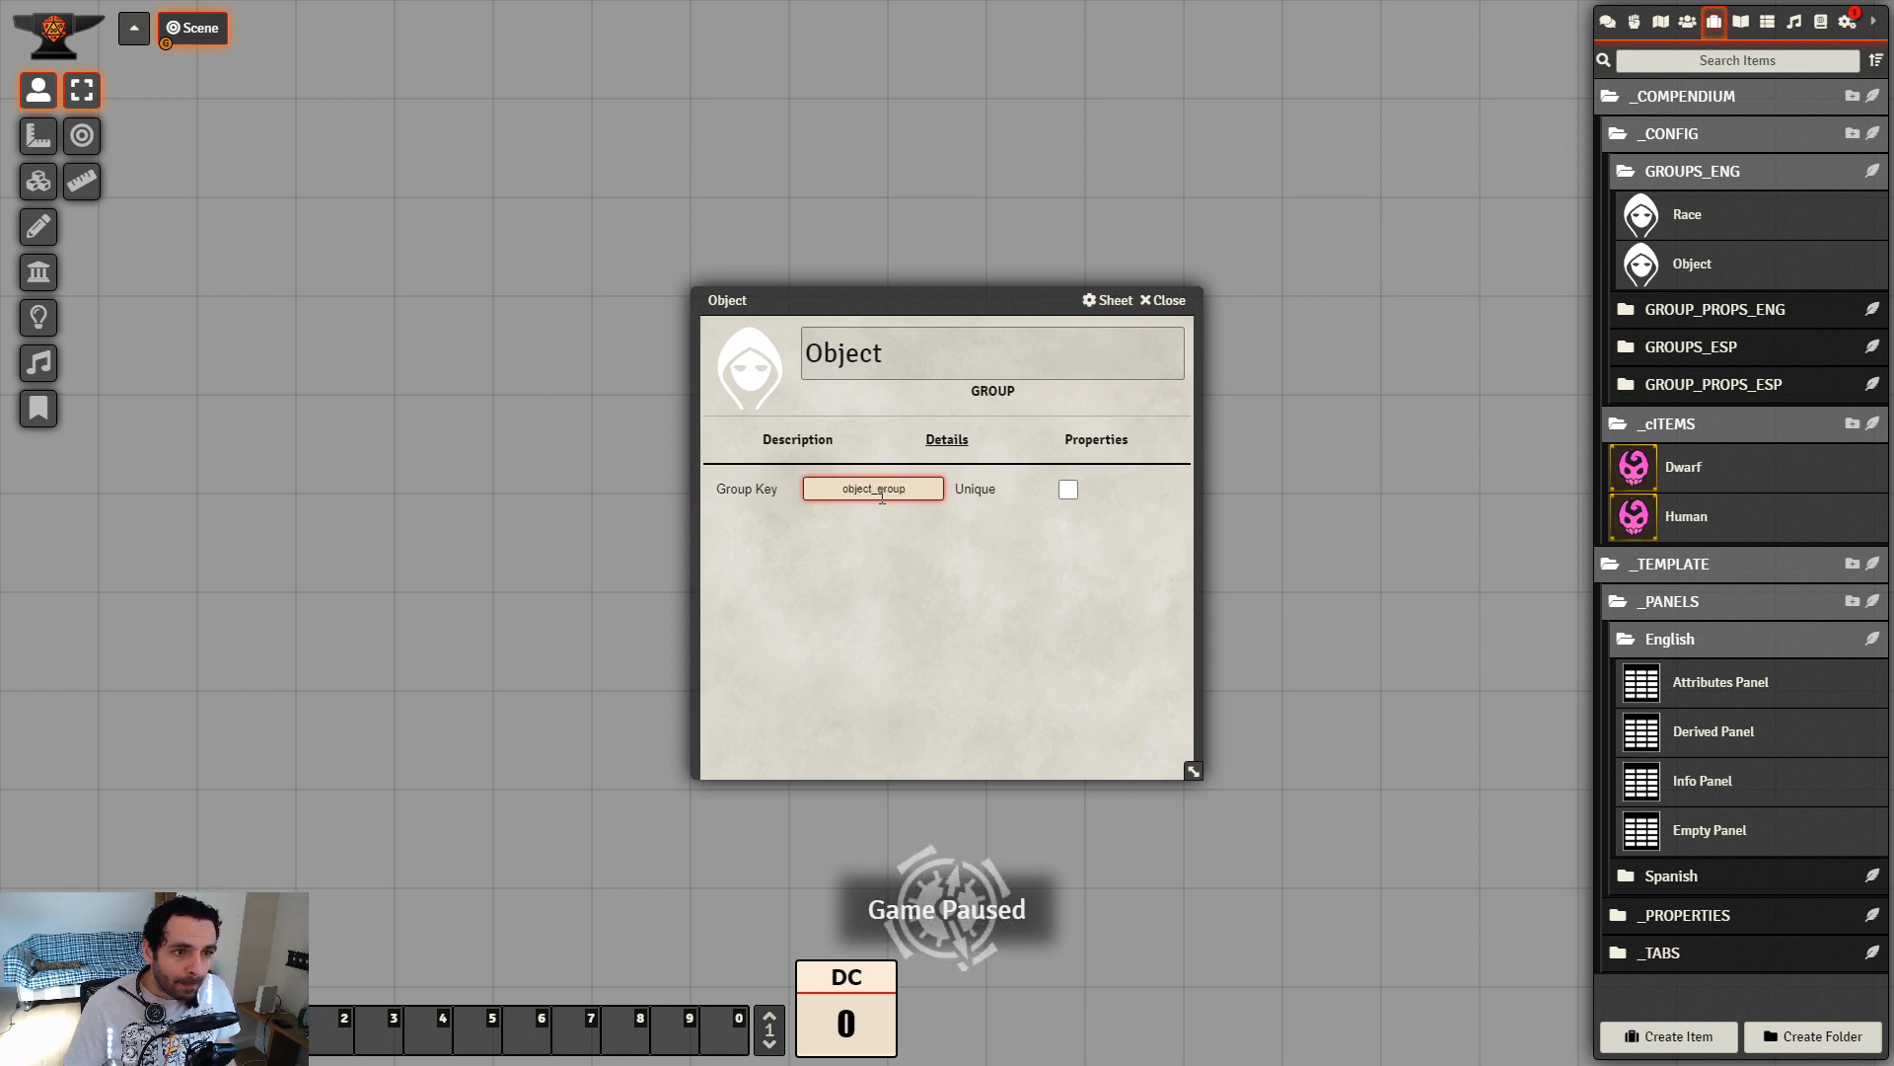
click(1021, 537)
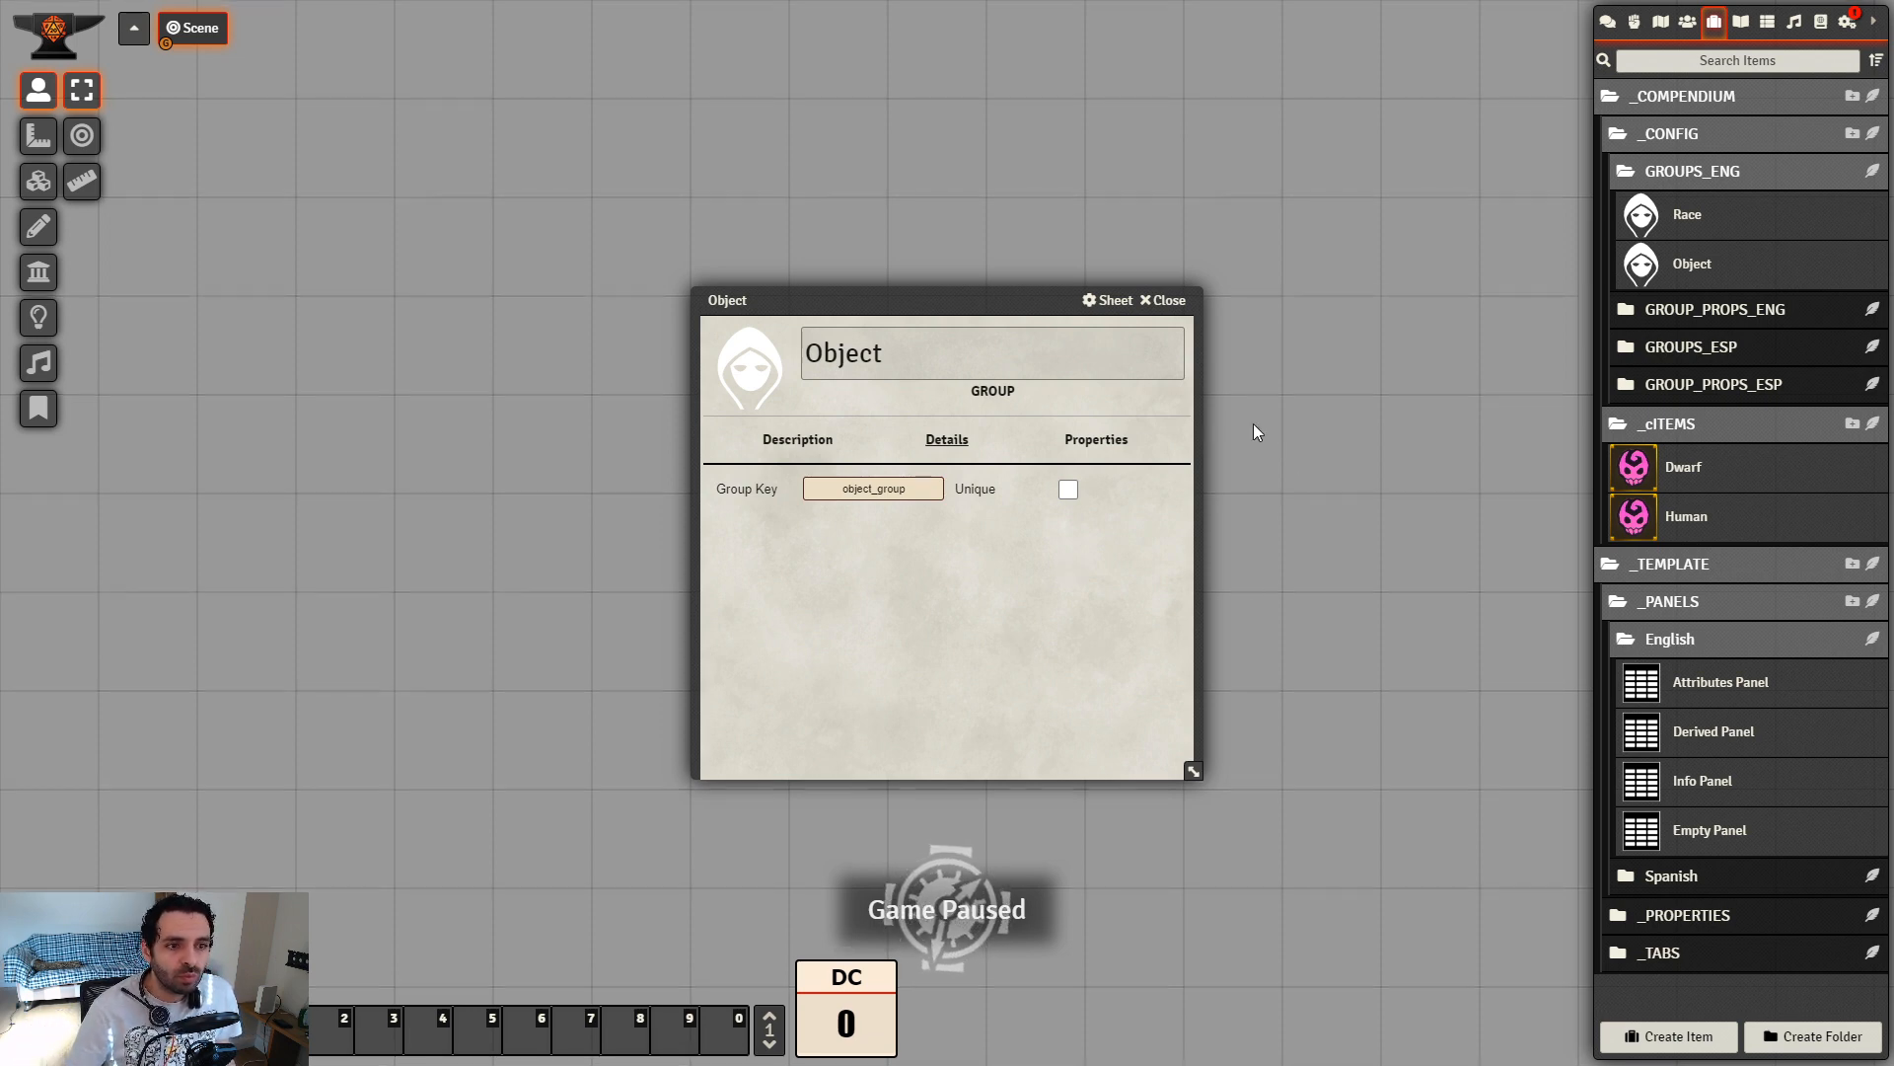
click(1095, 440)
drag(939, 304, 627, 163)
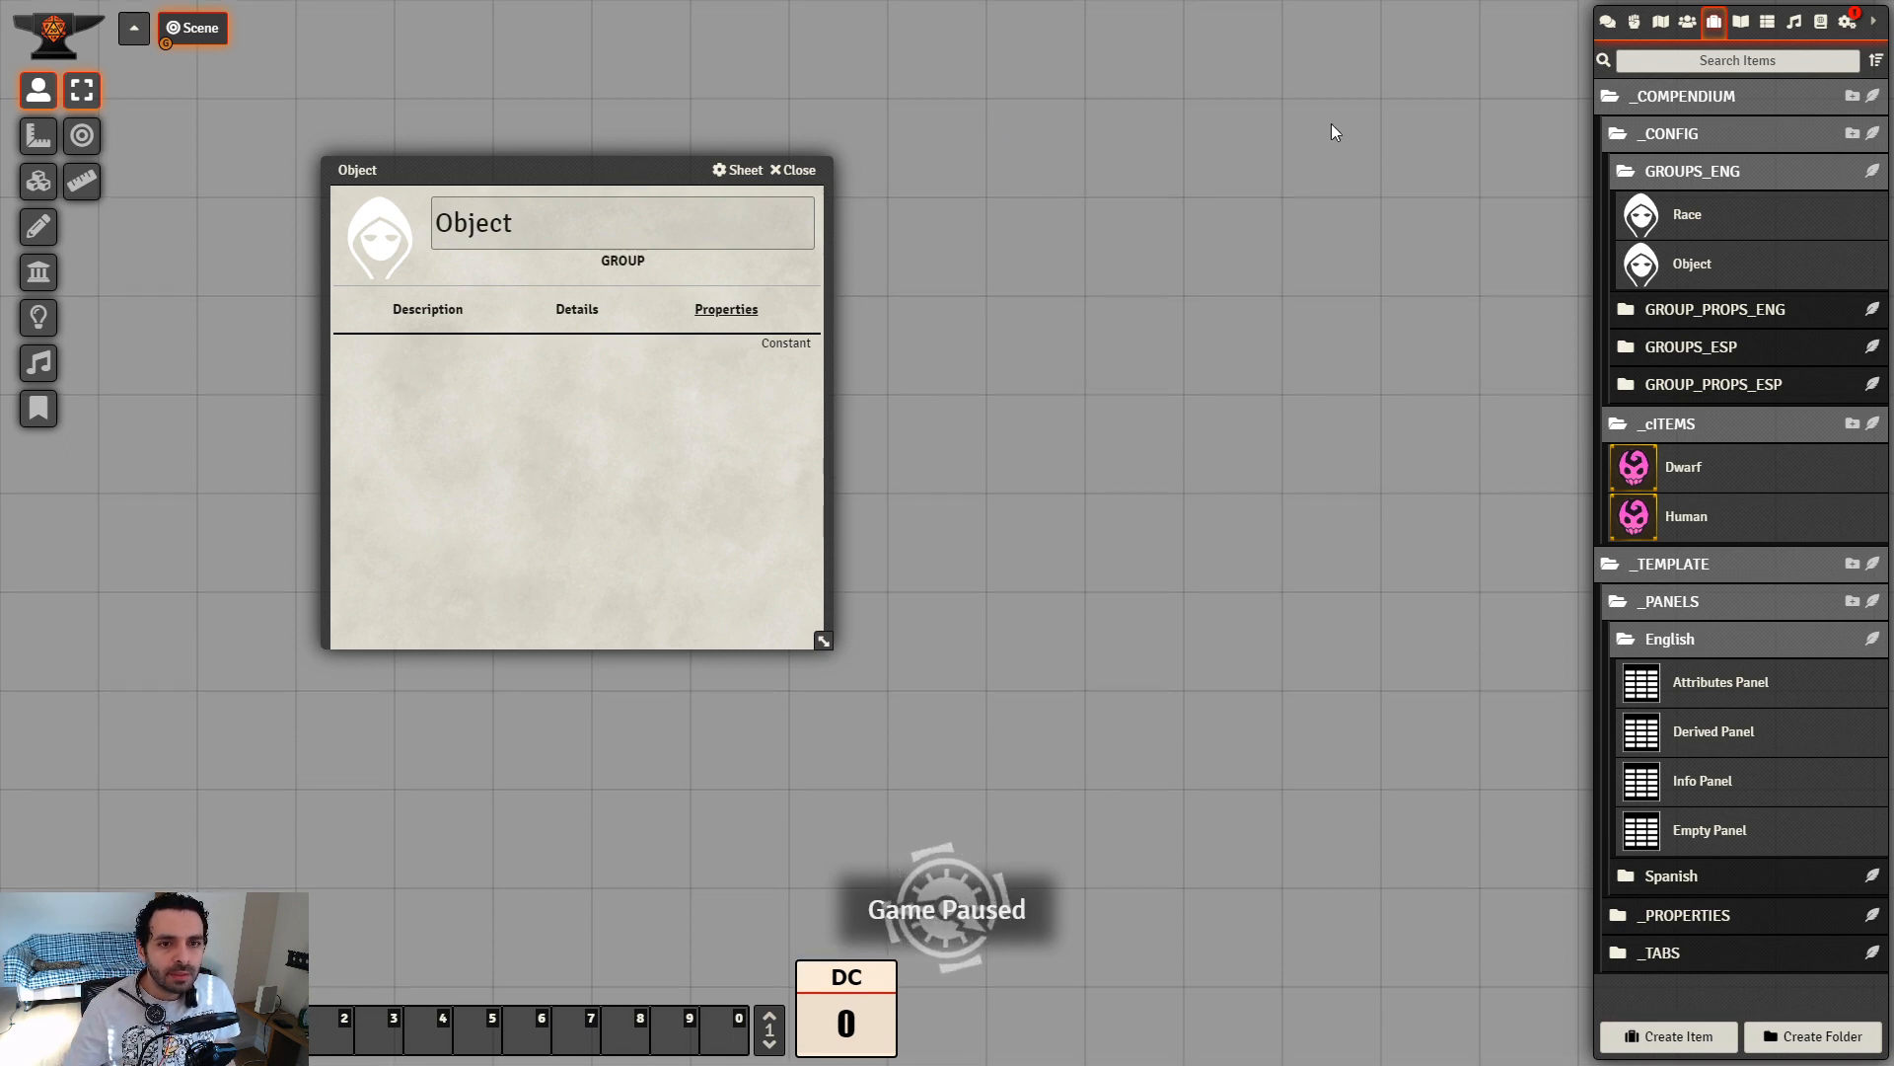
Set the image of the Movement property in GROUP_PROPS_ENG to sh_prop_icon.png from the 06_icons image folder
click(1764, 311)
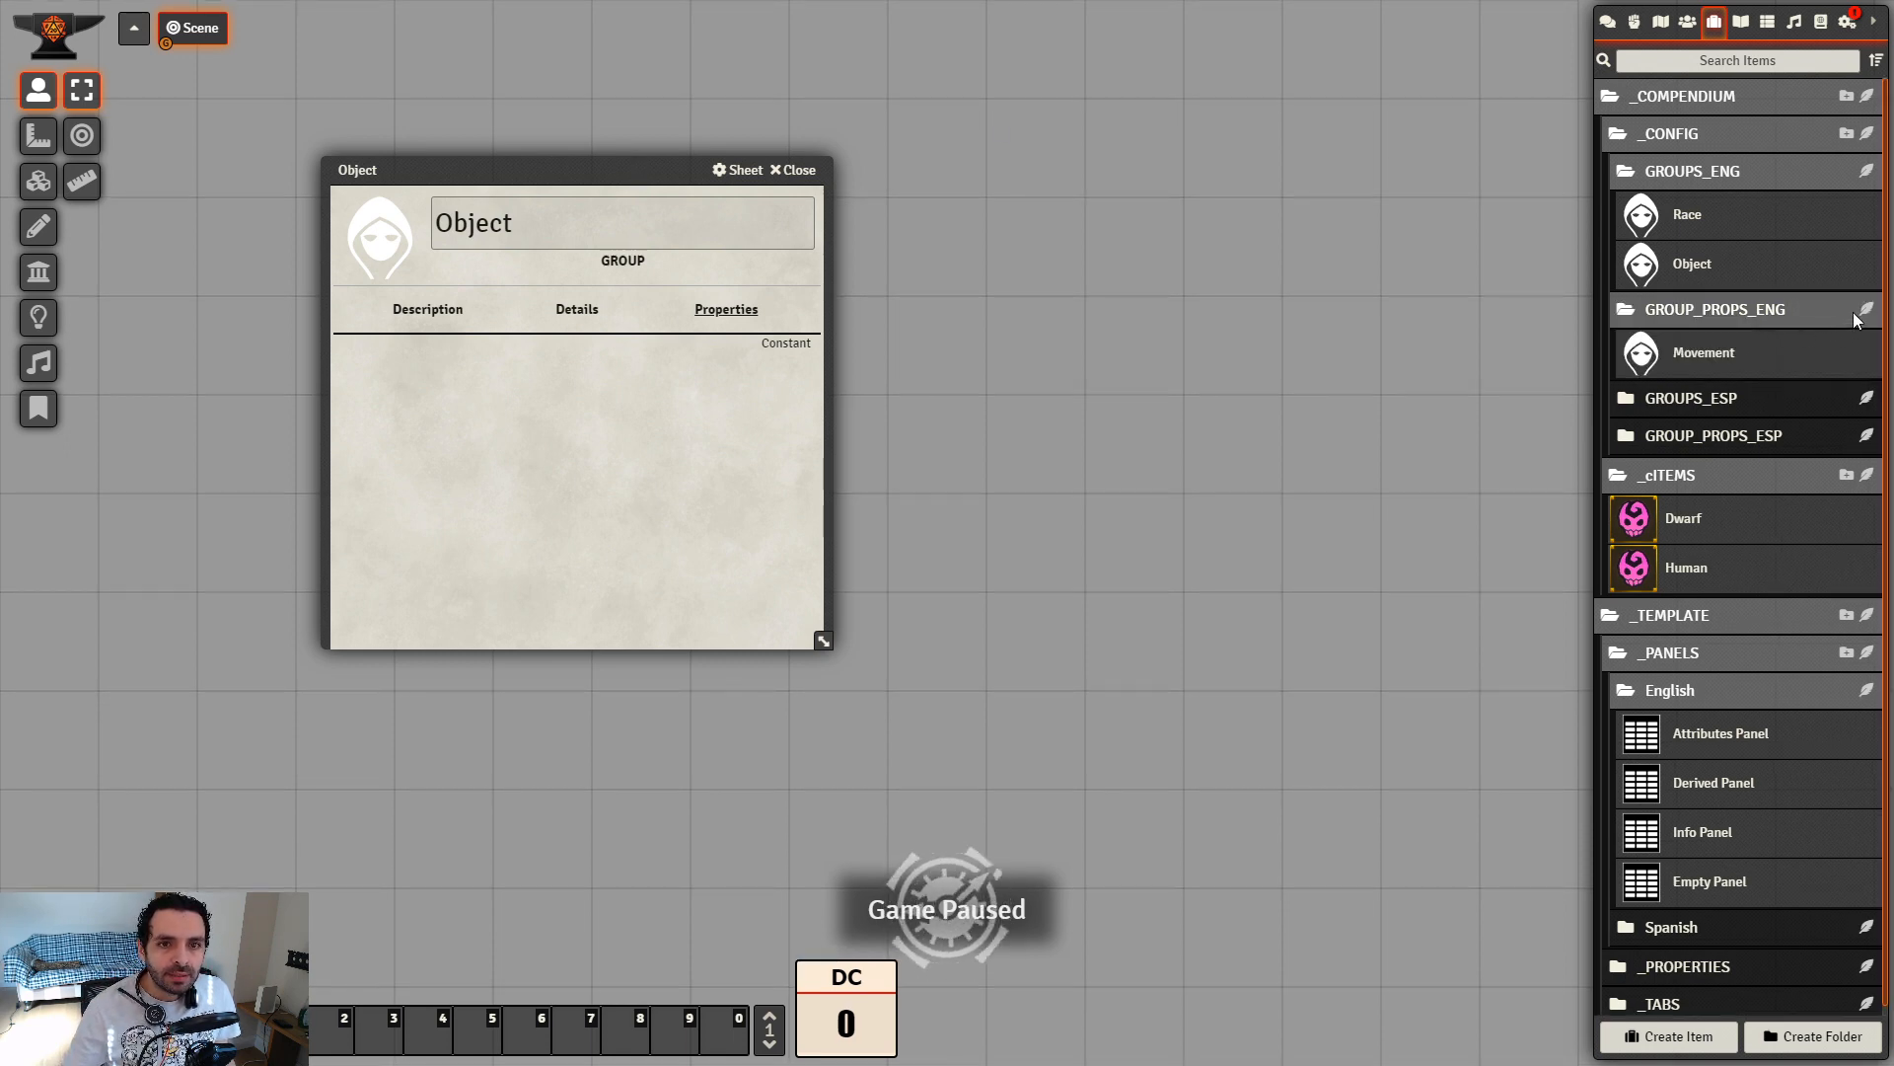
click(1693, 357)
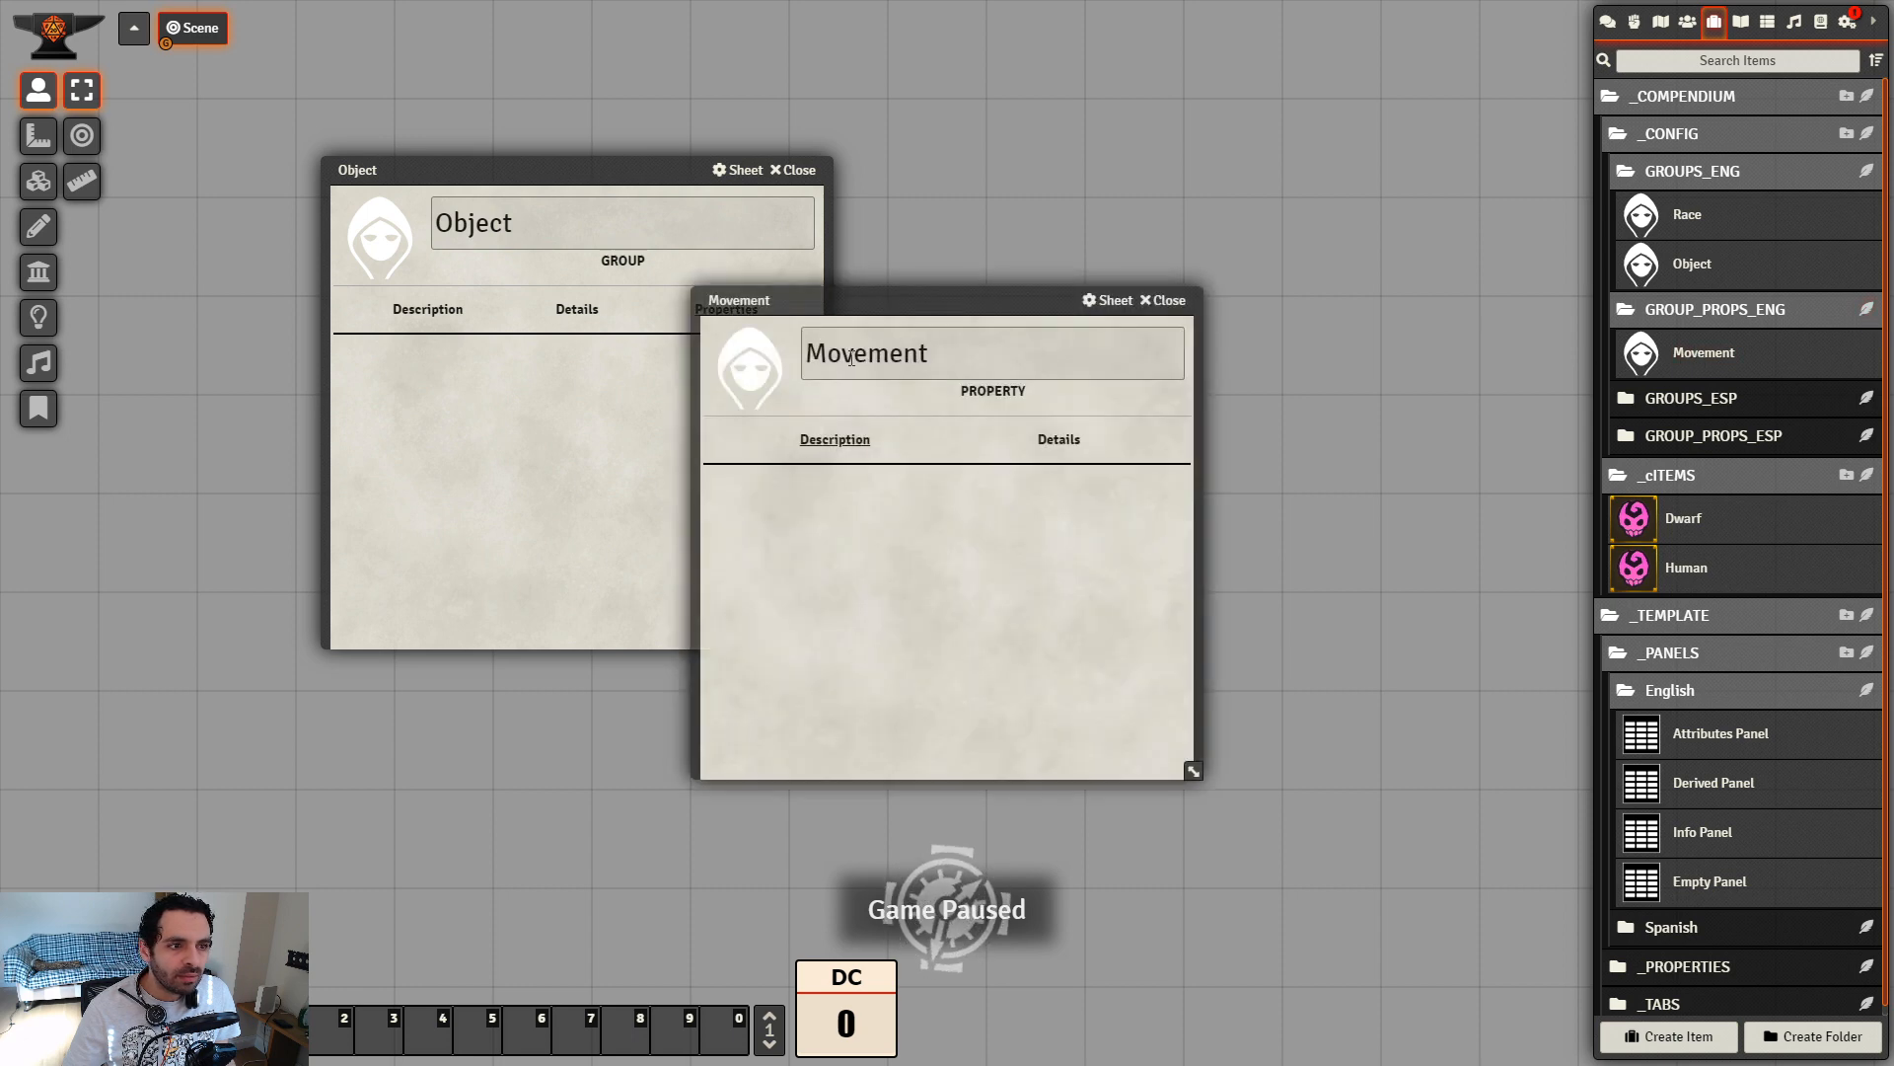
click(732, 390)
click(1108, 469)
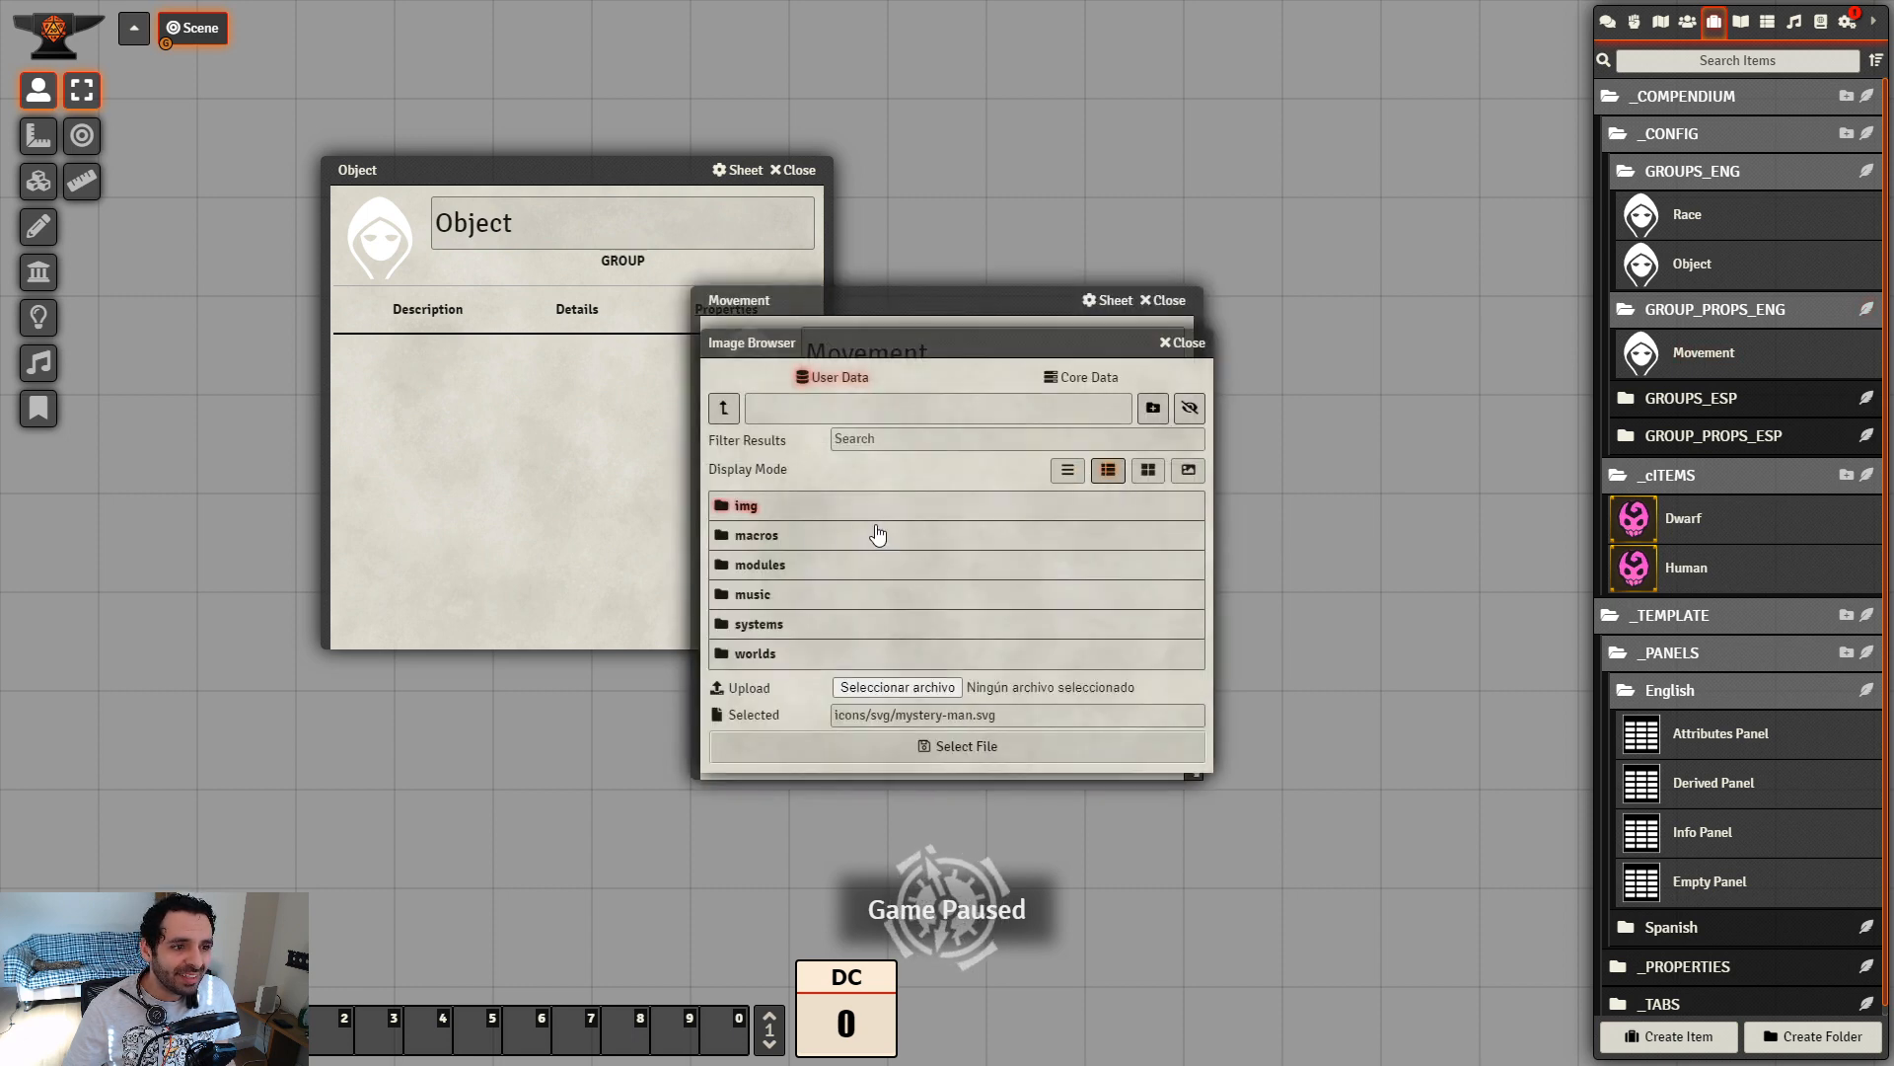
click(786, 508)
click(801, 561)
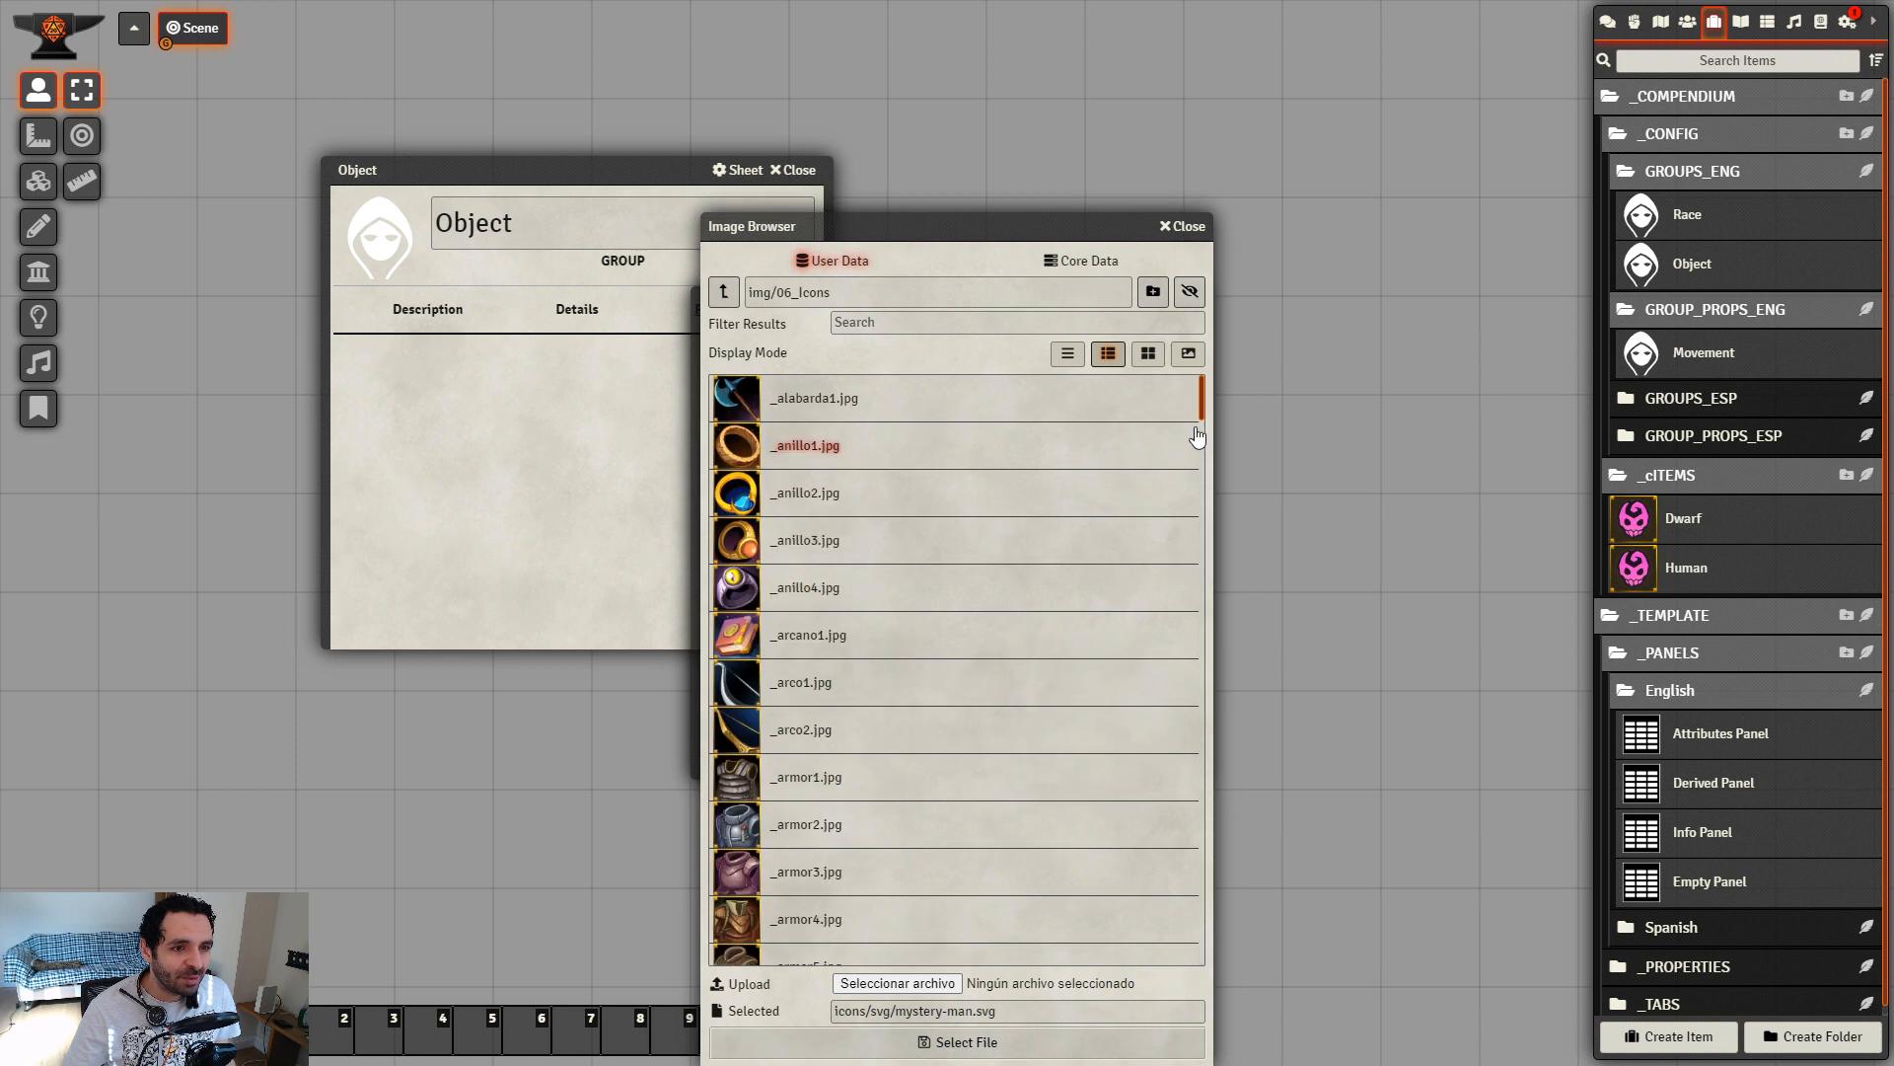
drag(1201, 389, 1138, 1016)
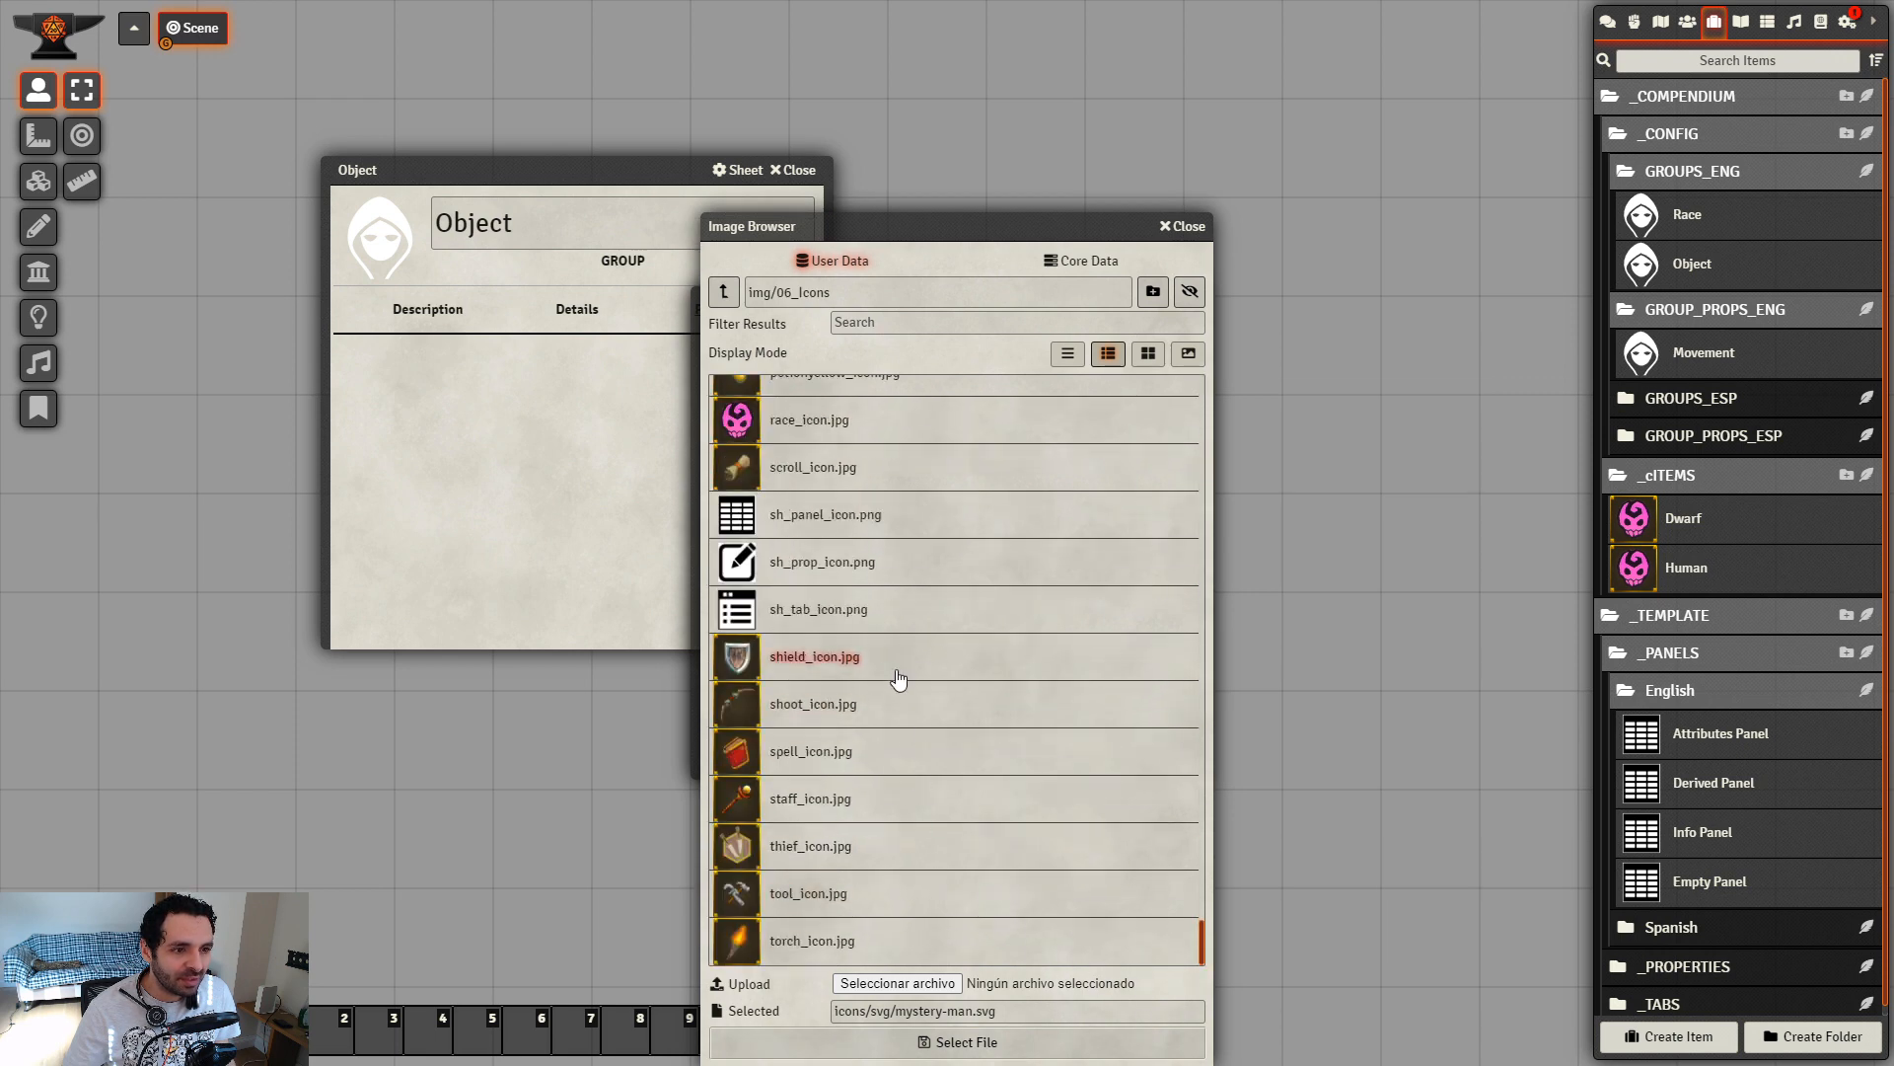
click(848, 562)
click(957, 1042)
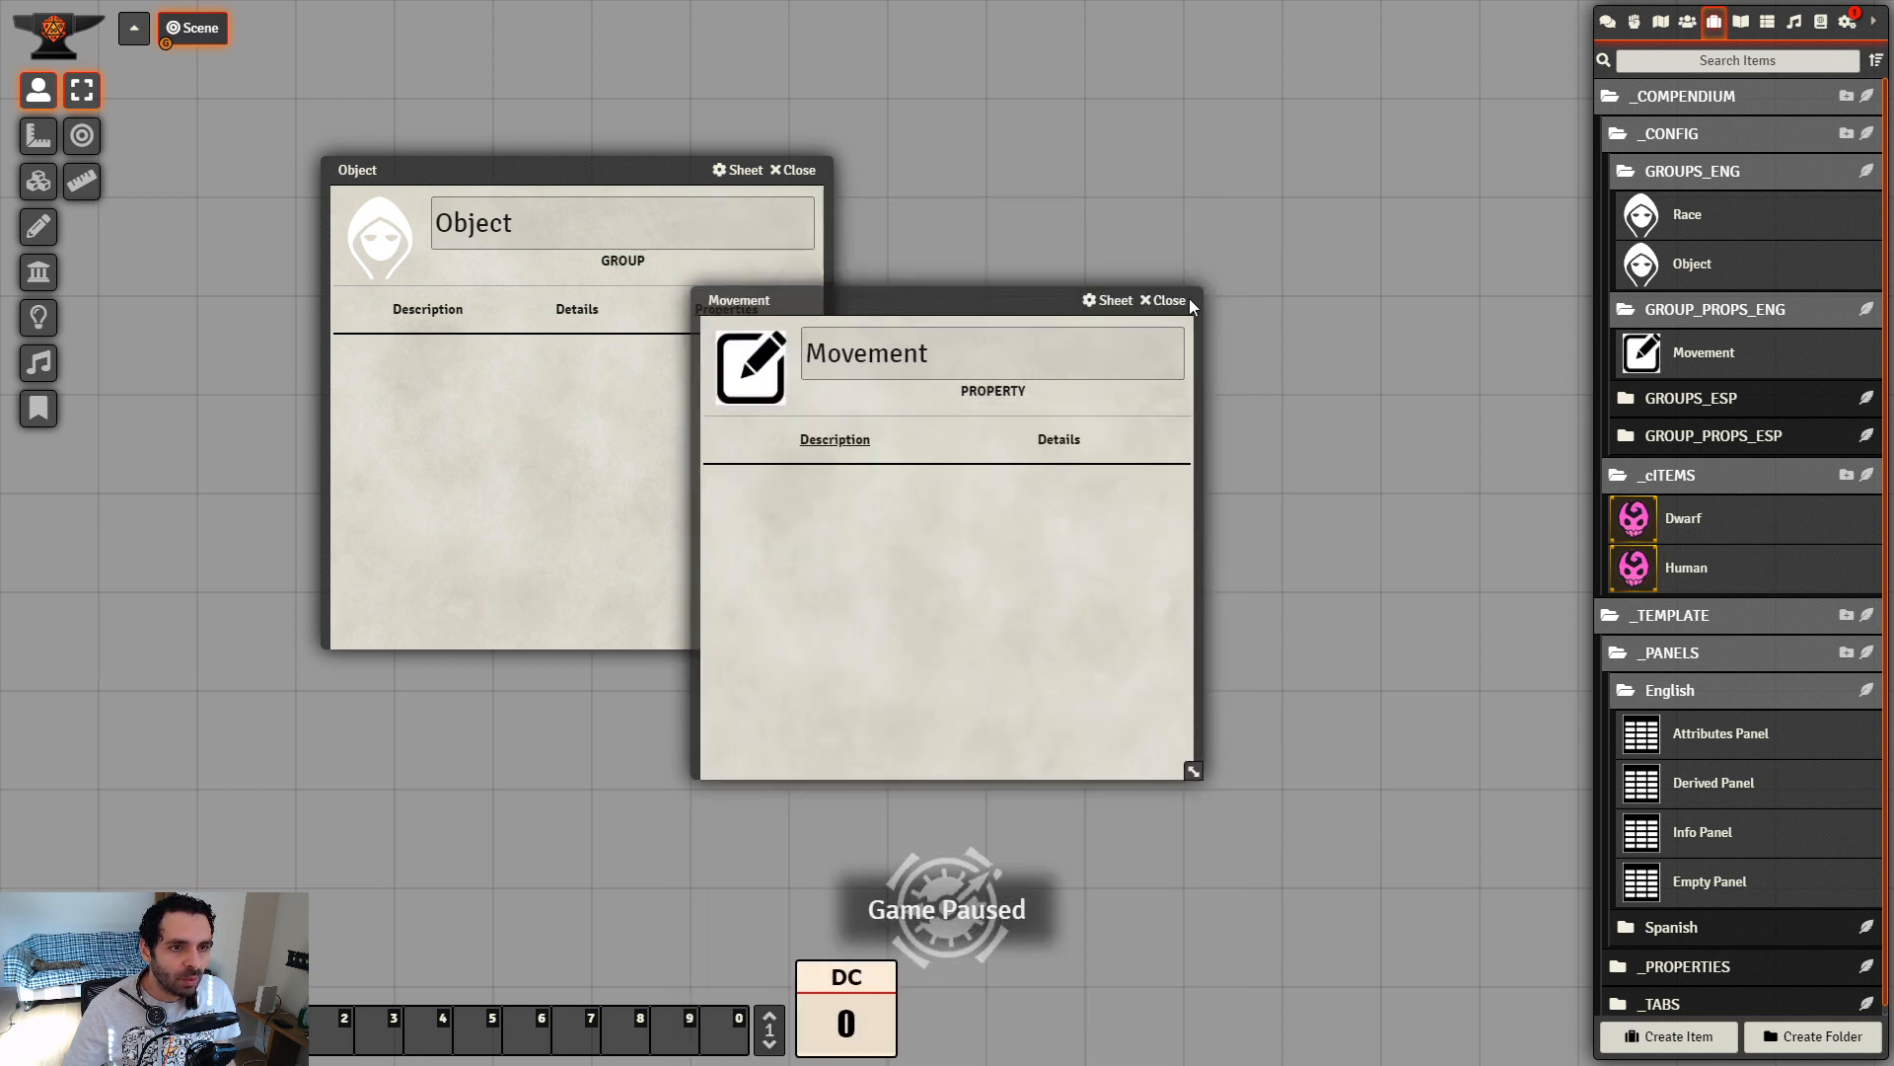
click(1184, 302)
Duplicate the Movement property in GROUP_PROPS_ENG and rename the copy to Weight
right_click(1681, 358)
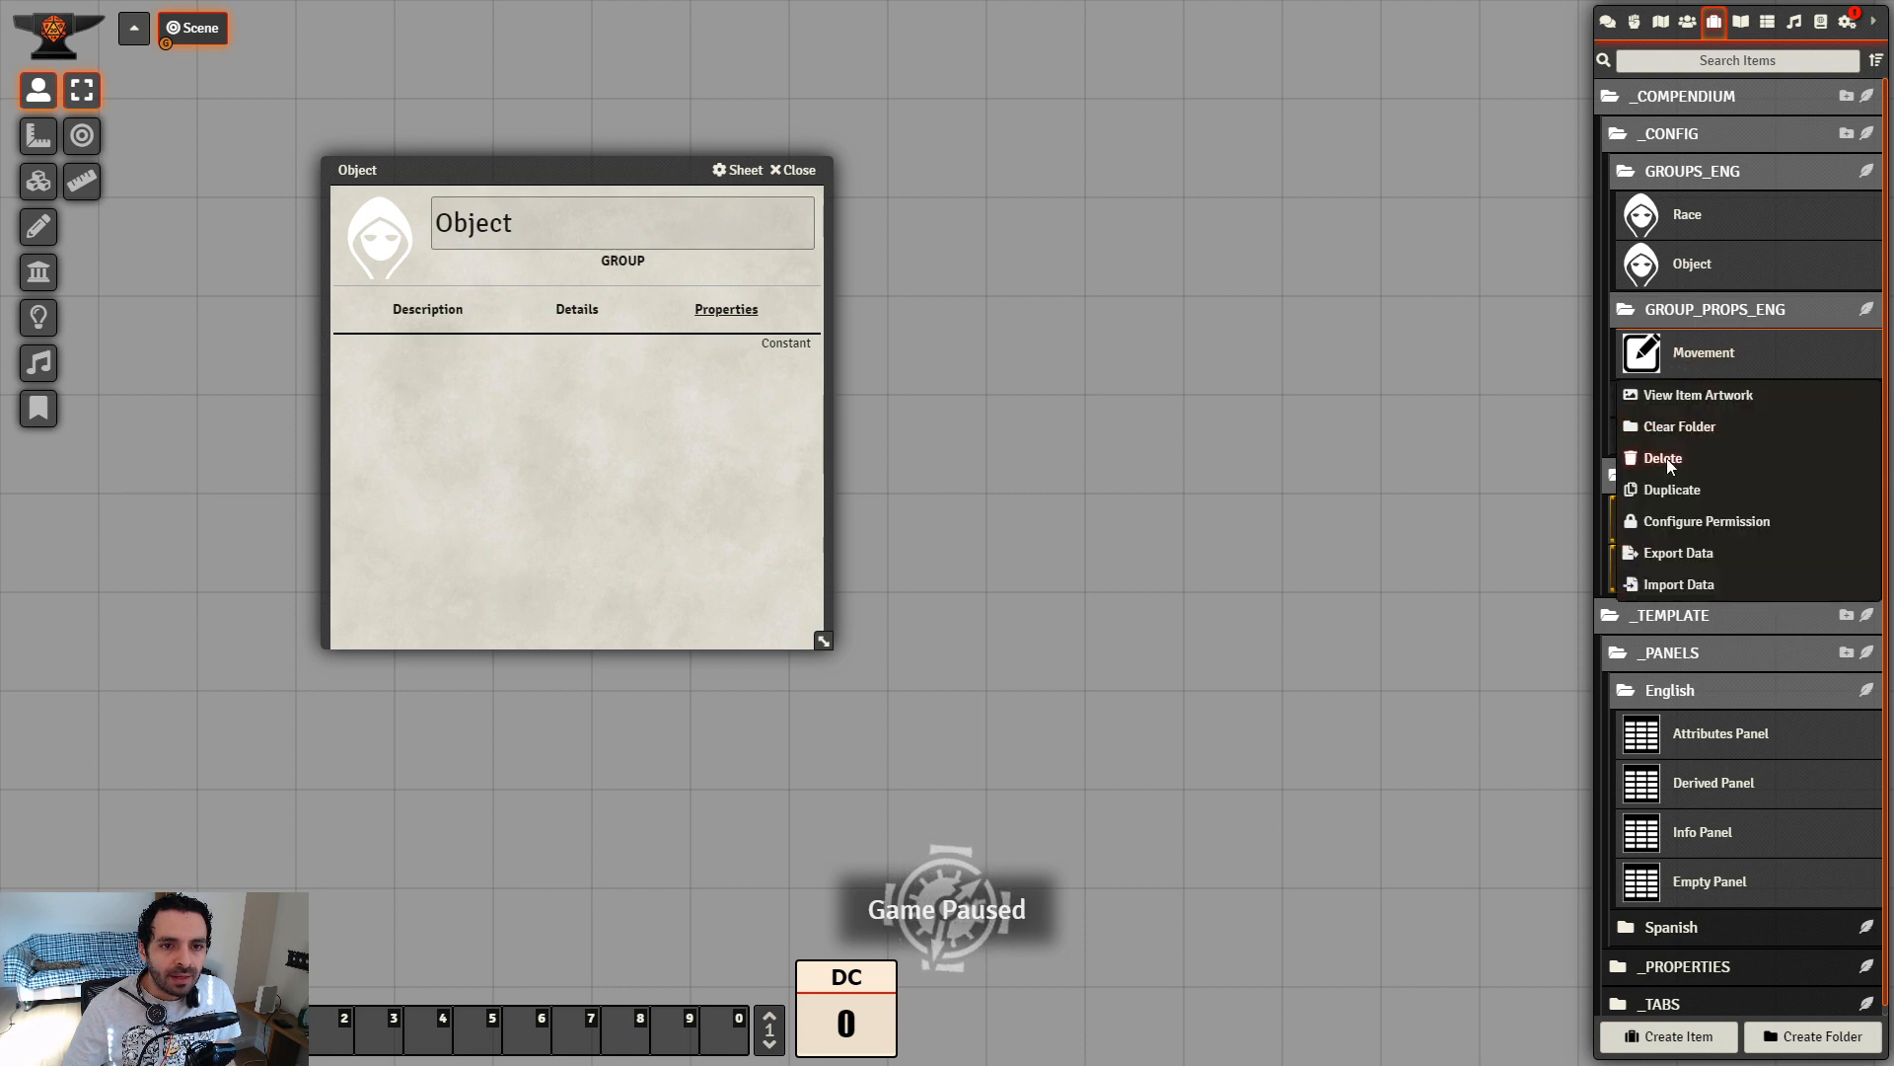
click(1668, 490)
click(1745, 405)
drag(937, 298, 1302, 365)
triple_click(1343, 404)
text(W)
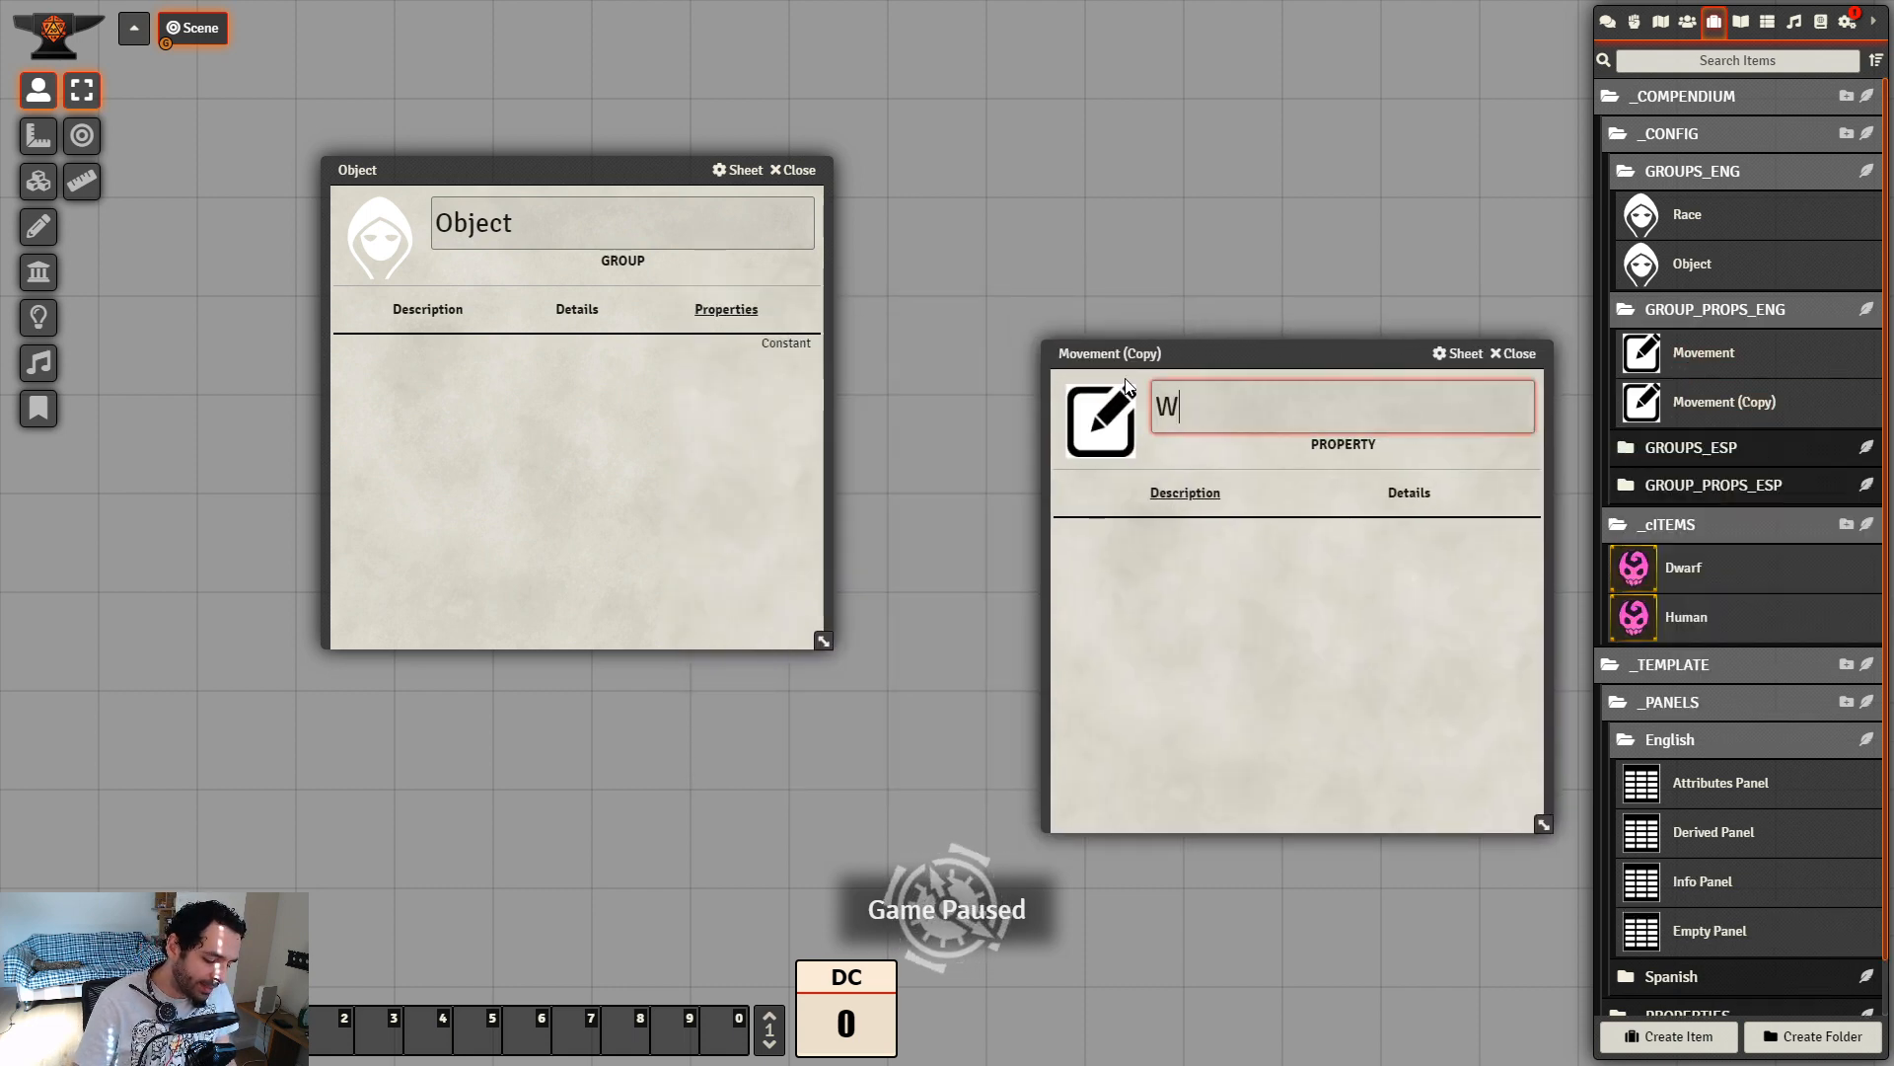
text(eight)
key(Return)
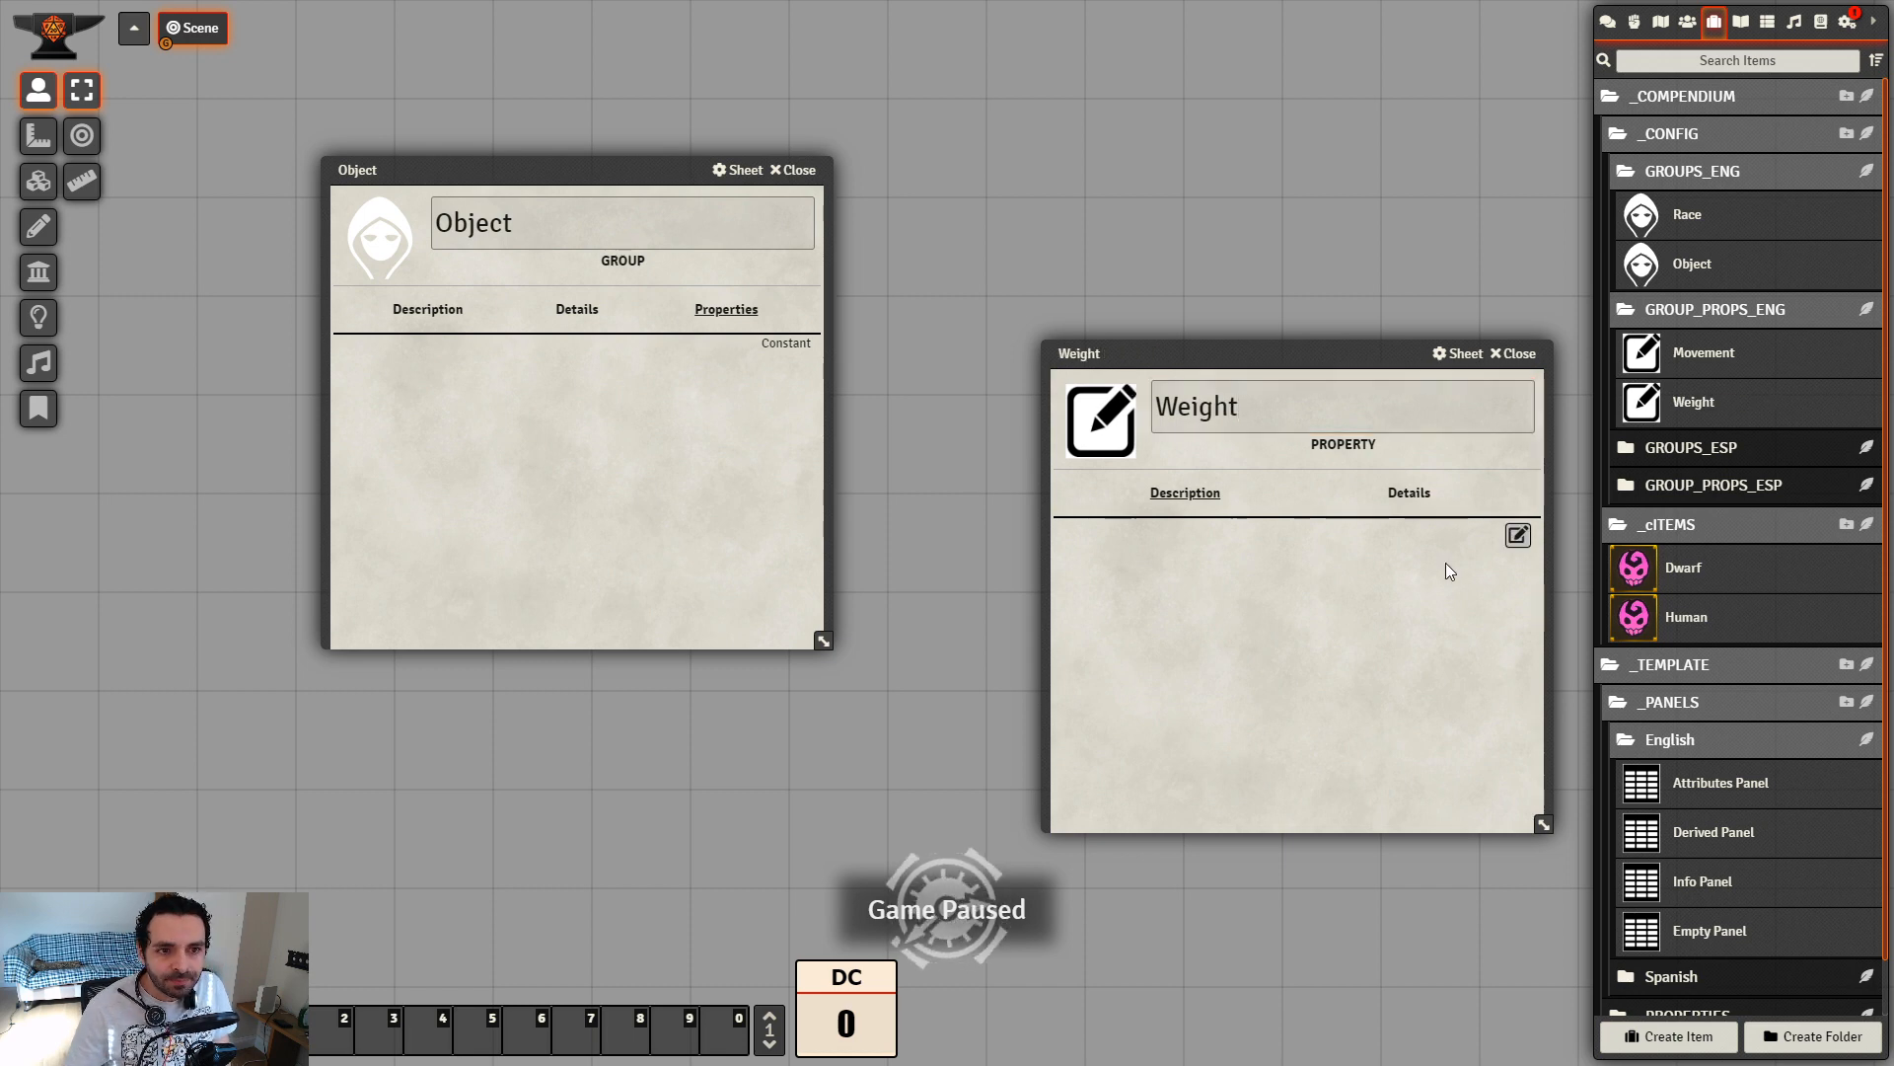
Set the Weight property's key to weight and tag to Weight, clear its default value, and close it
click(1404, 494)
drag(1273, 542, 1062, 534)
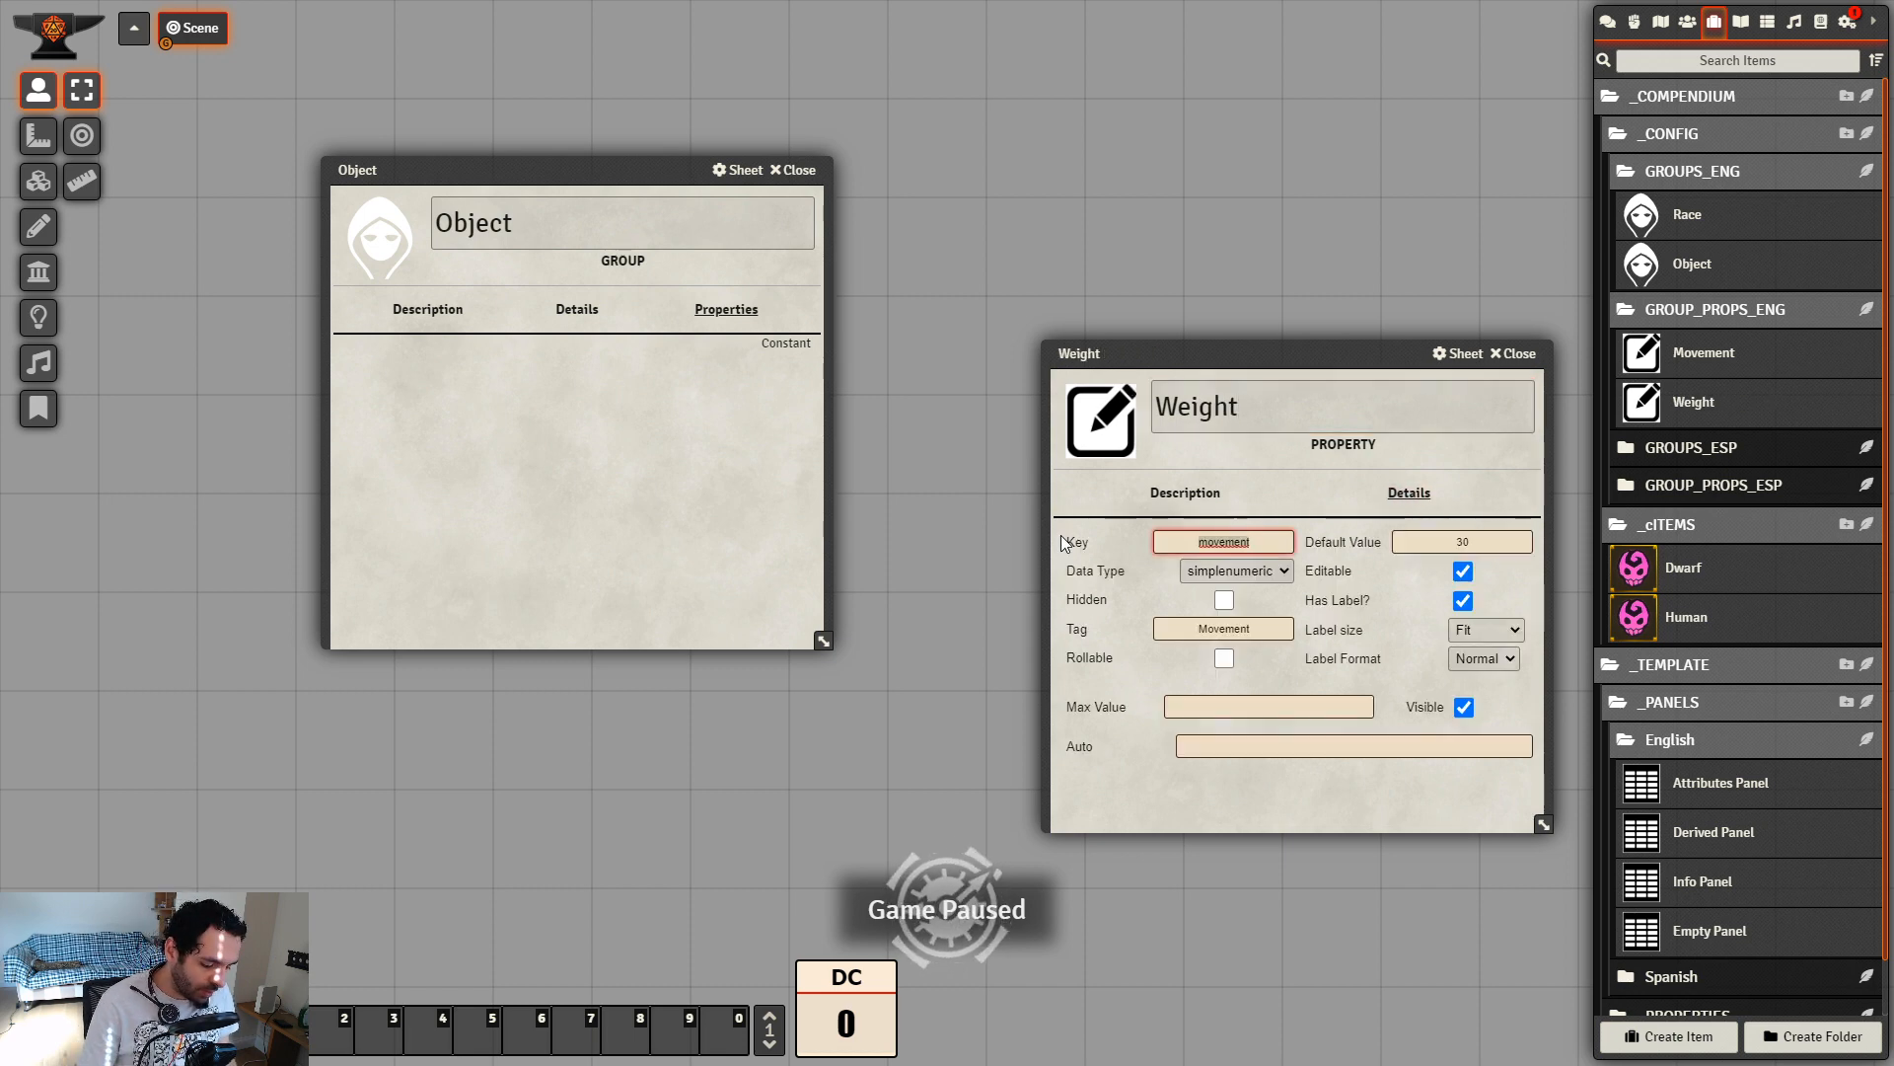
text(weight)
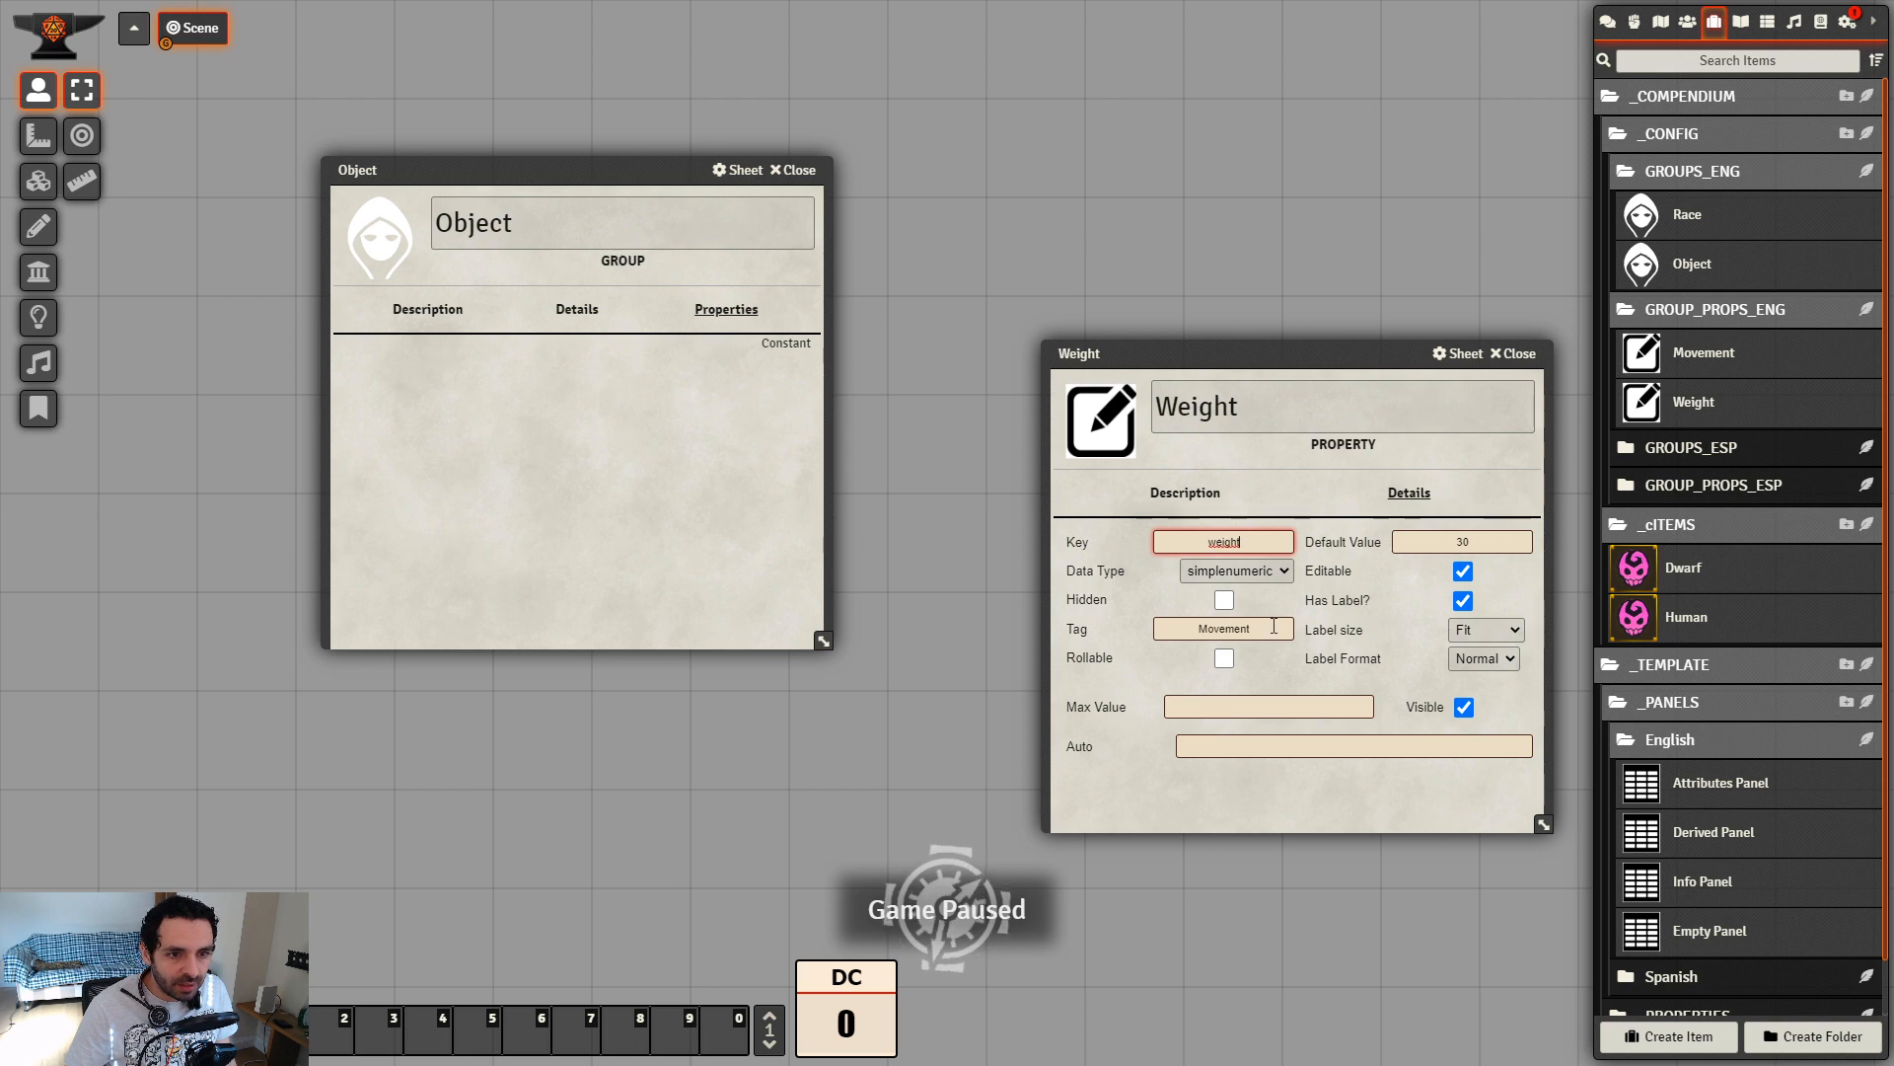
drag(1274, 625, 1116, 616)
text(Weight)
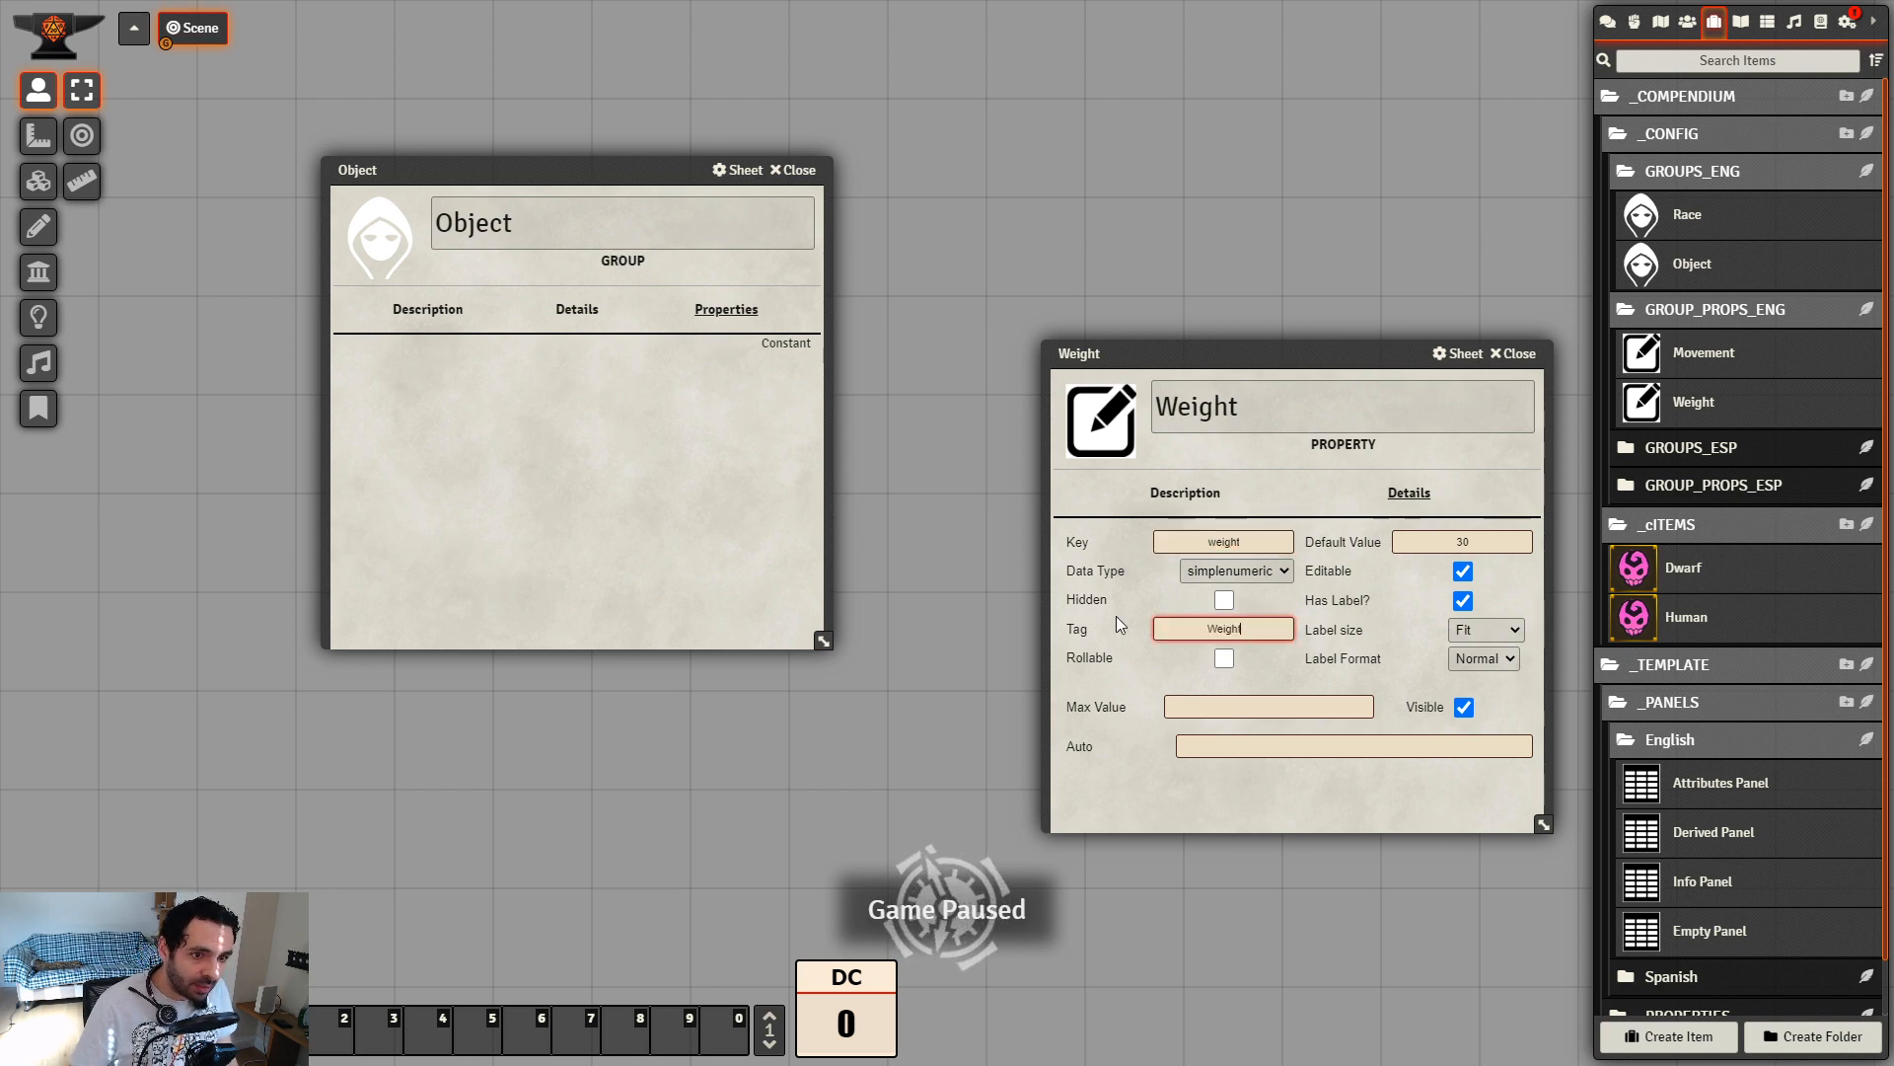
click(1301, 780)
double_click(1497, 541)
key(BackSpace)
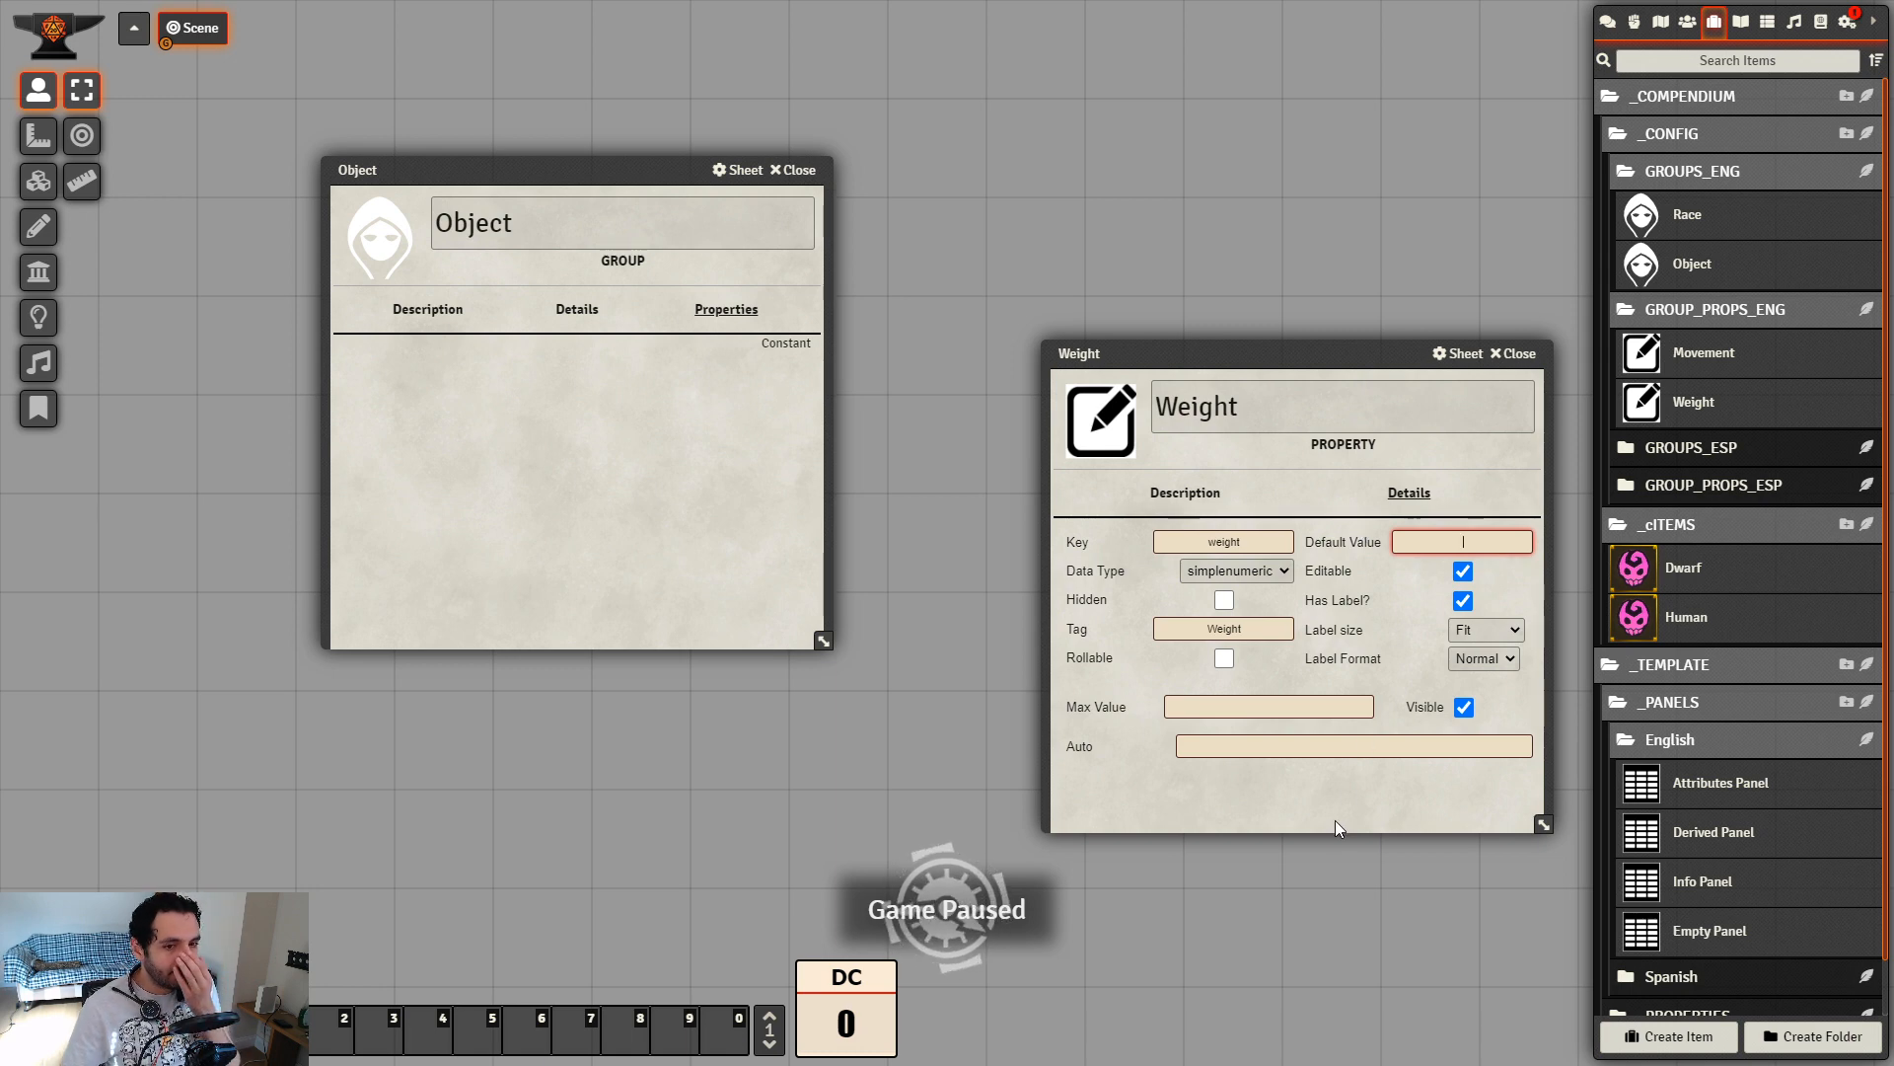
drag(1358, 352, 1265, 243)
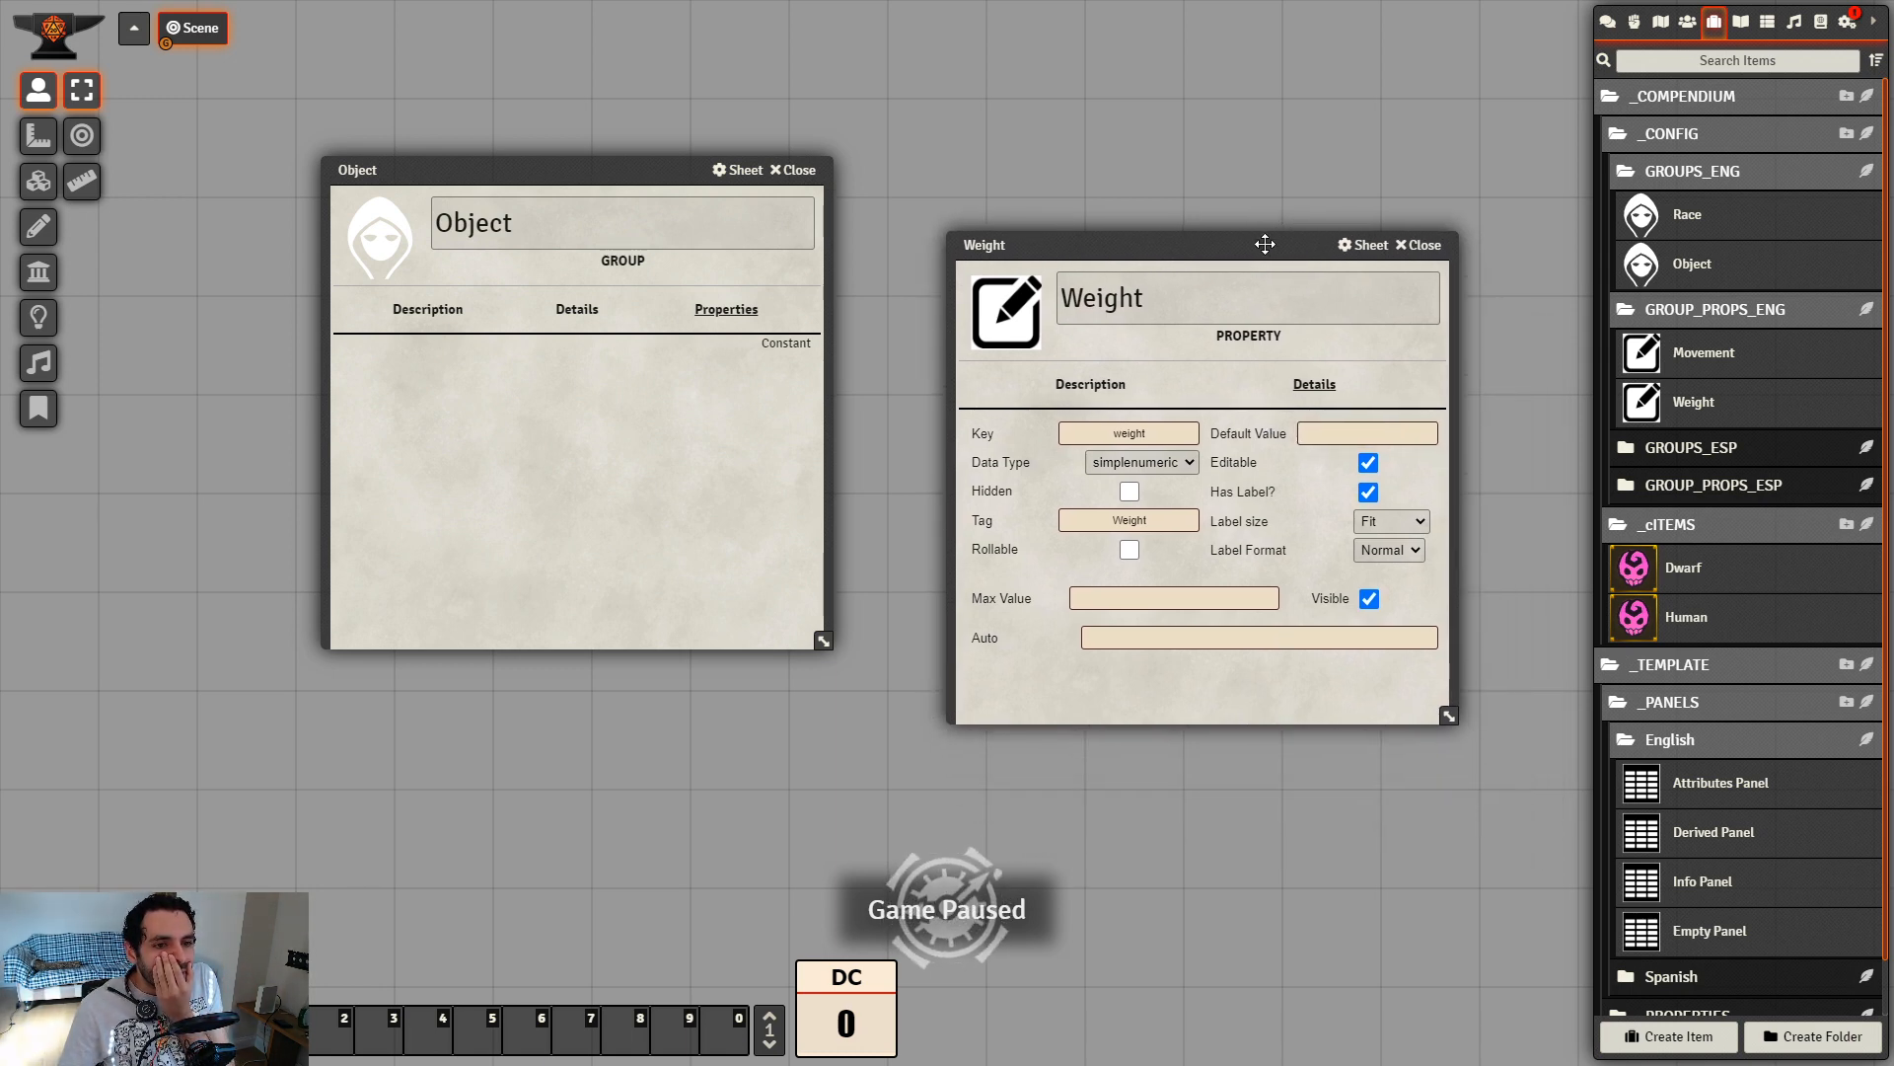
click(1439, 250)
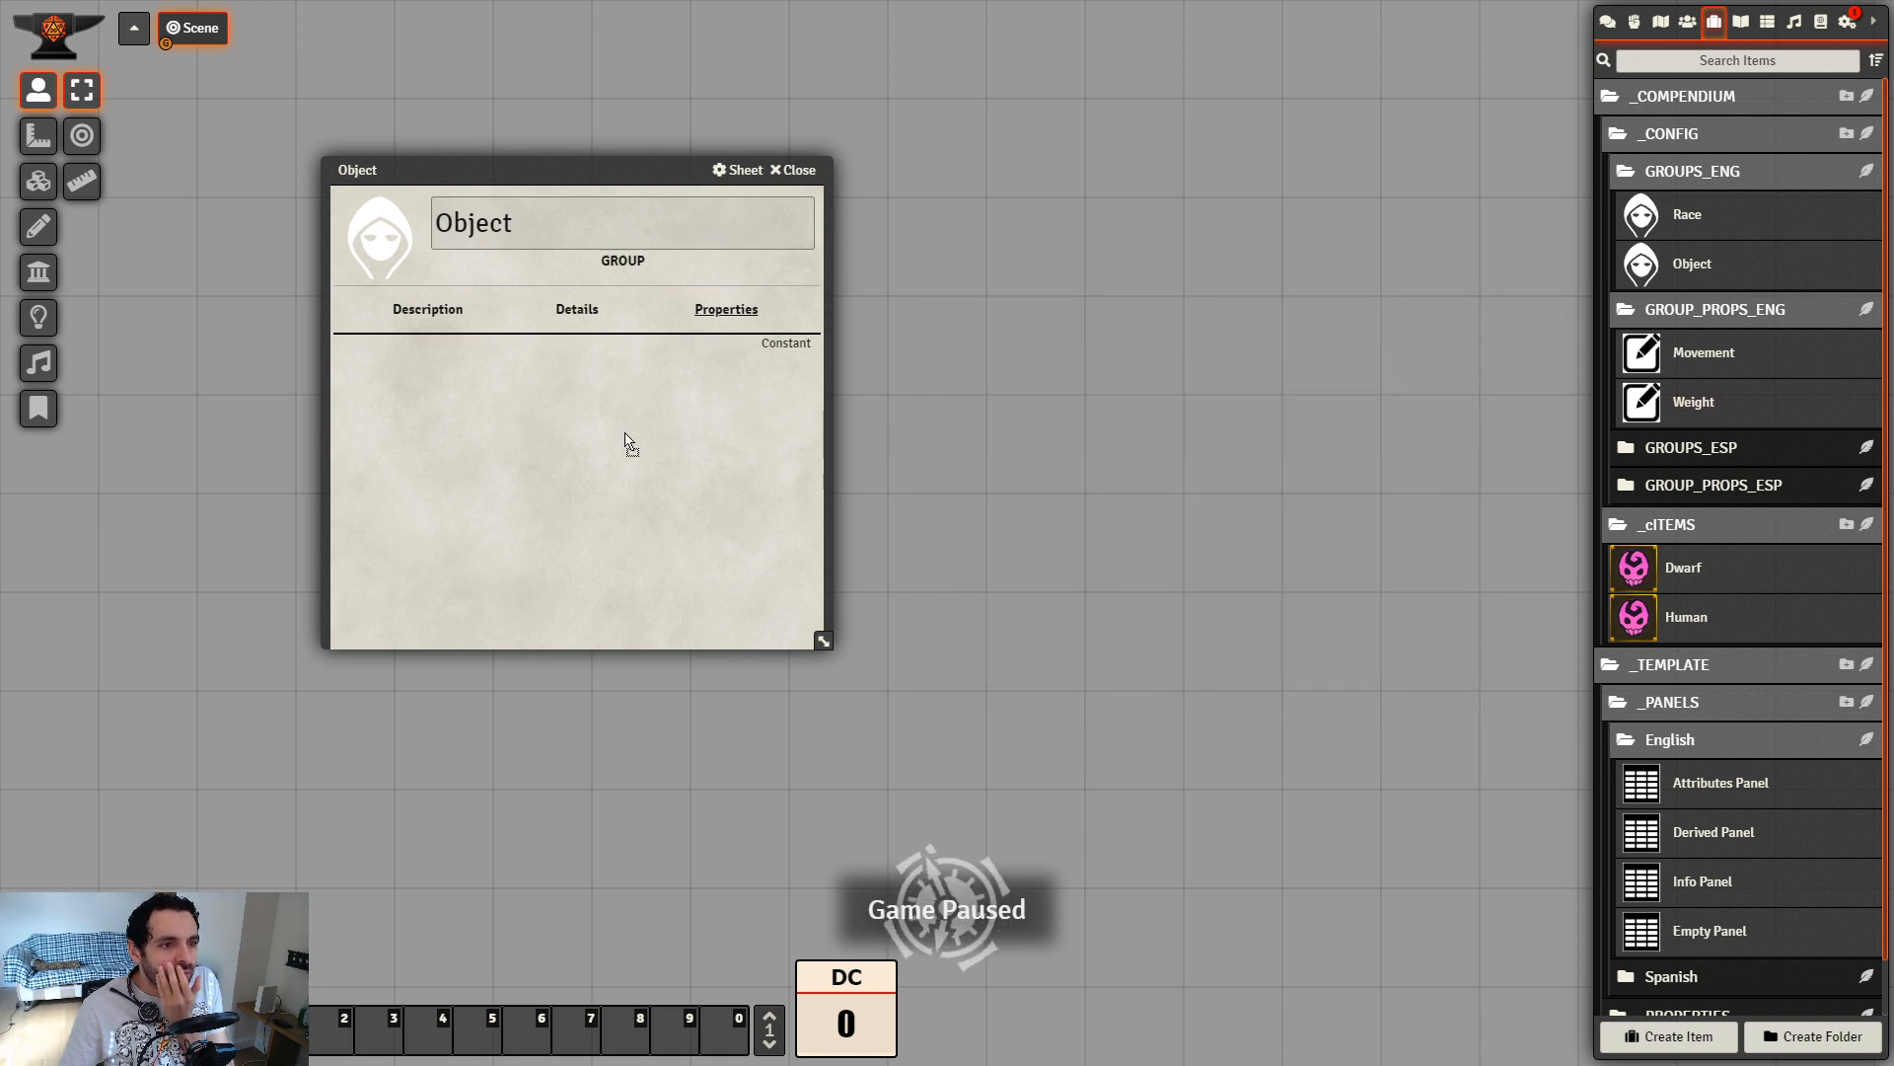
Add the Weight property to the Object group's properties, keep it constant, and close the group
drag(629, 444, 604, 430)
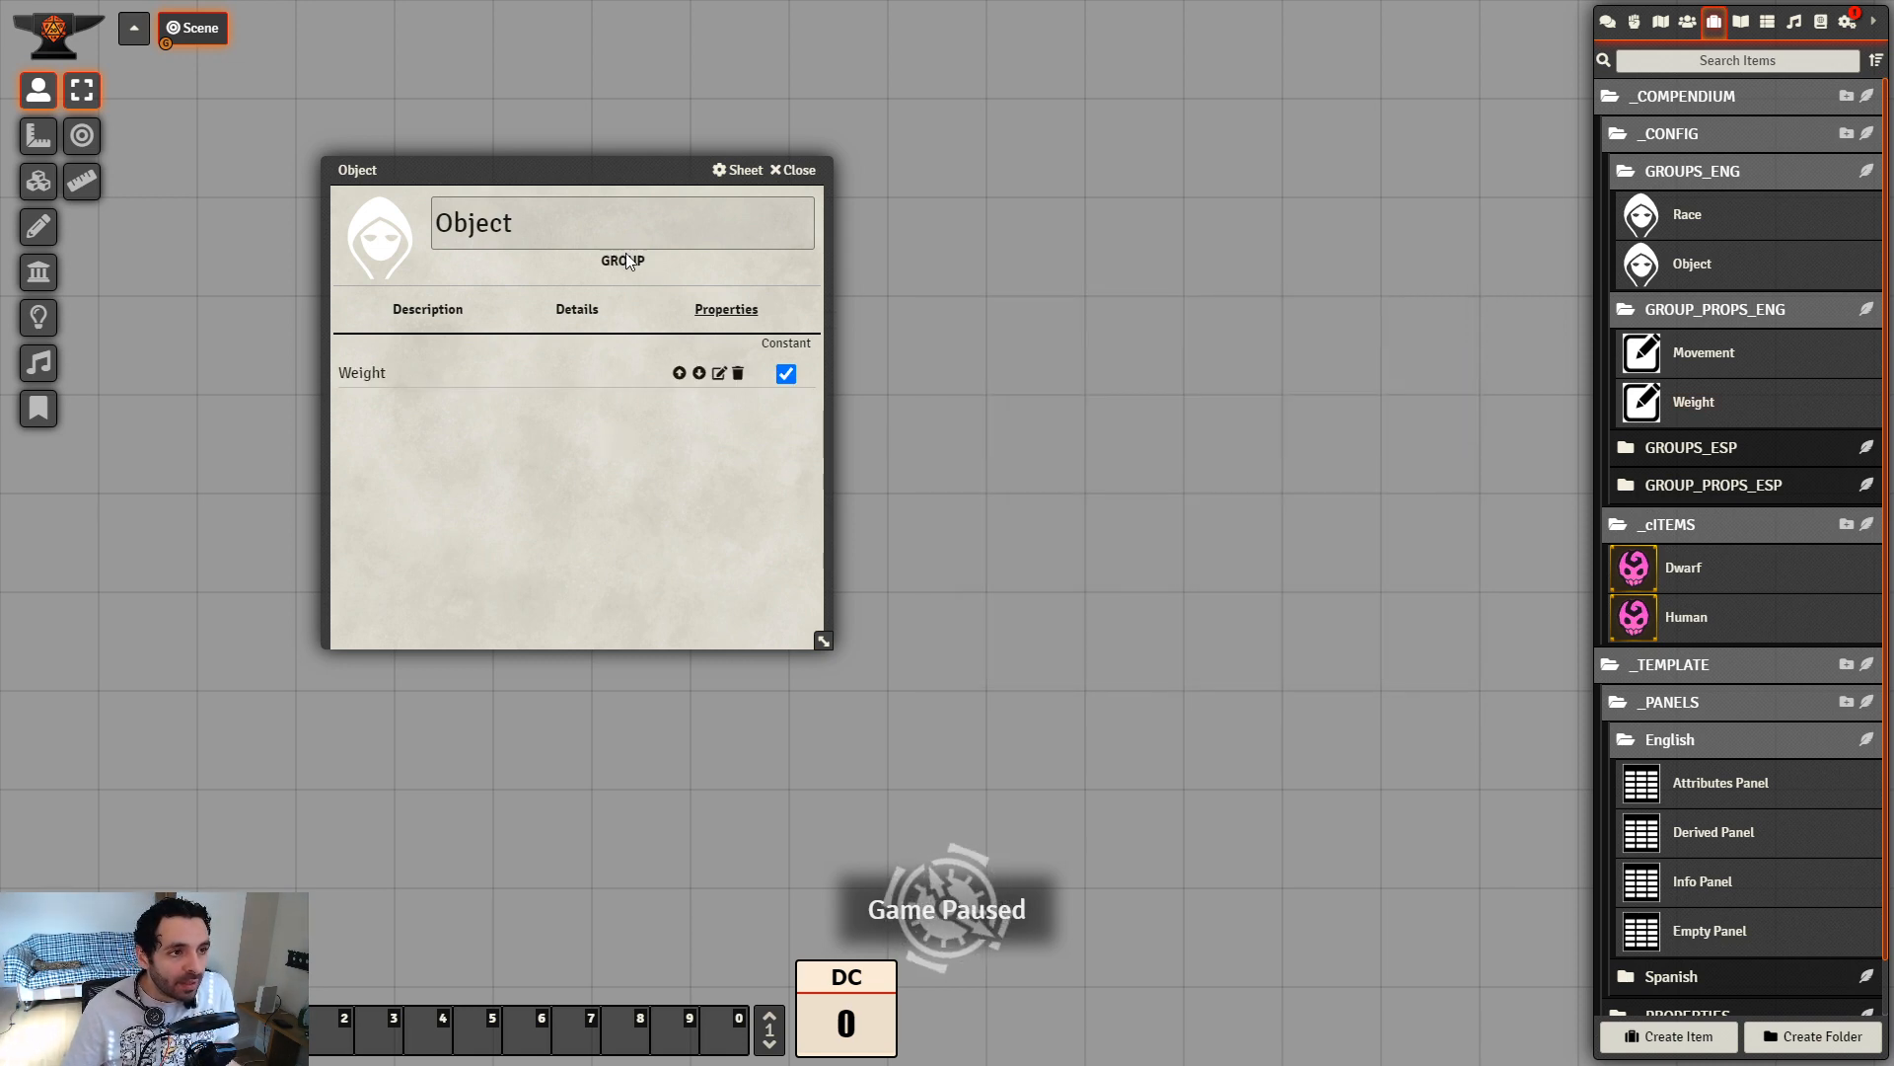
drag(626, 171, 804, 232)
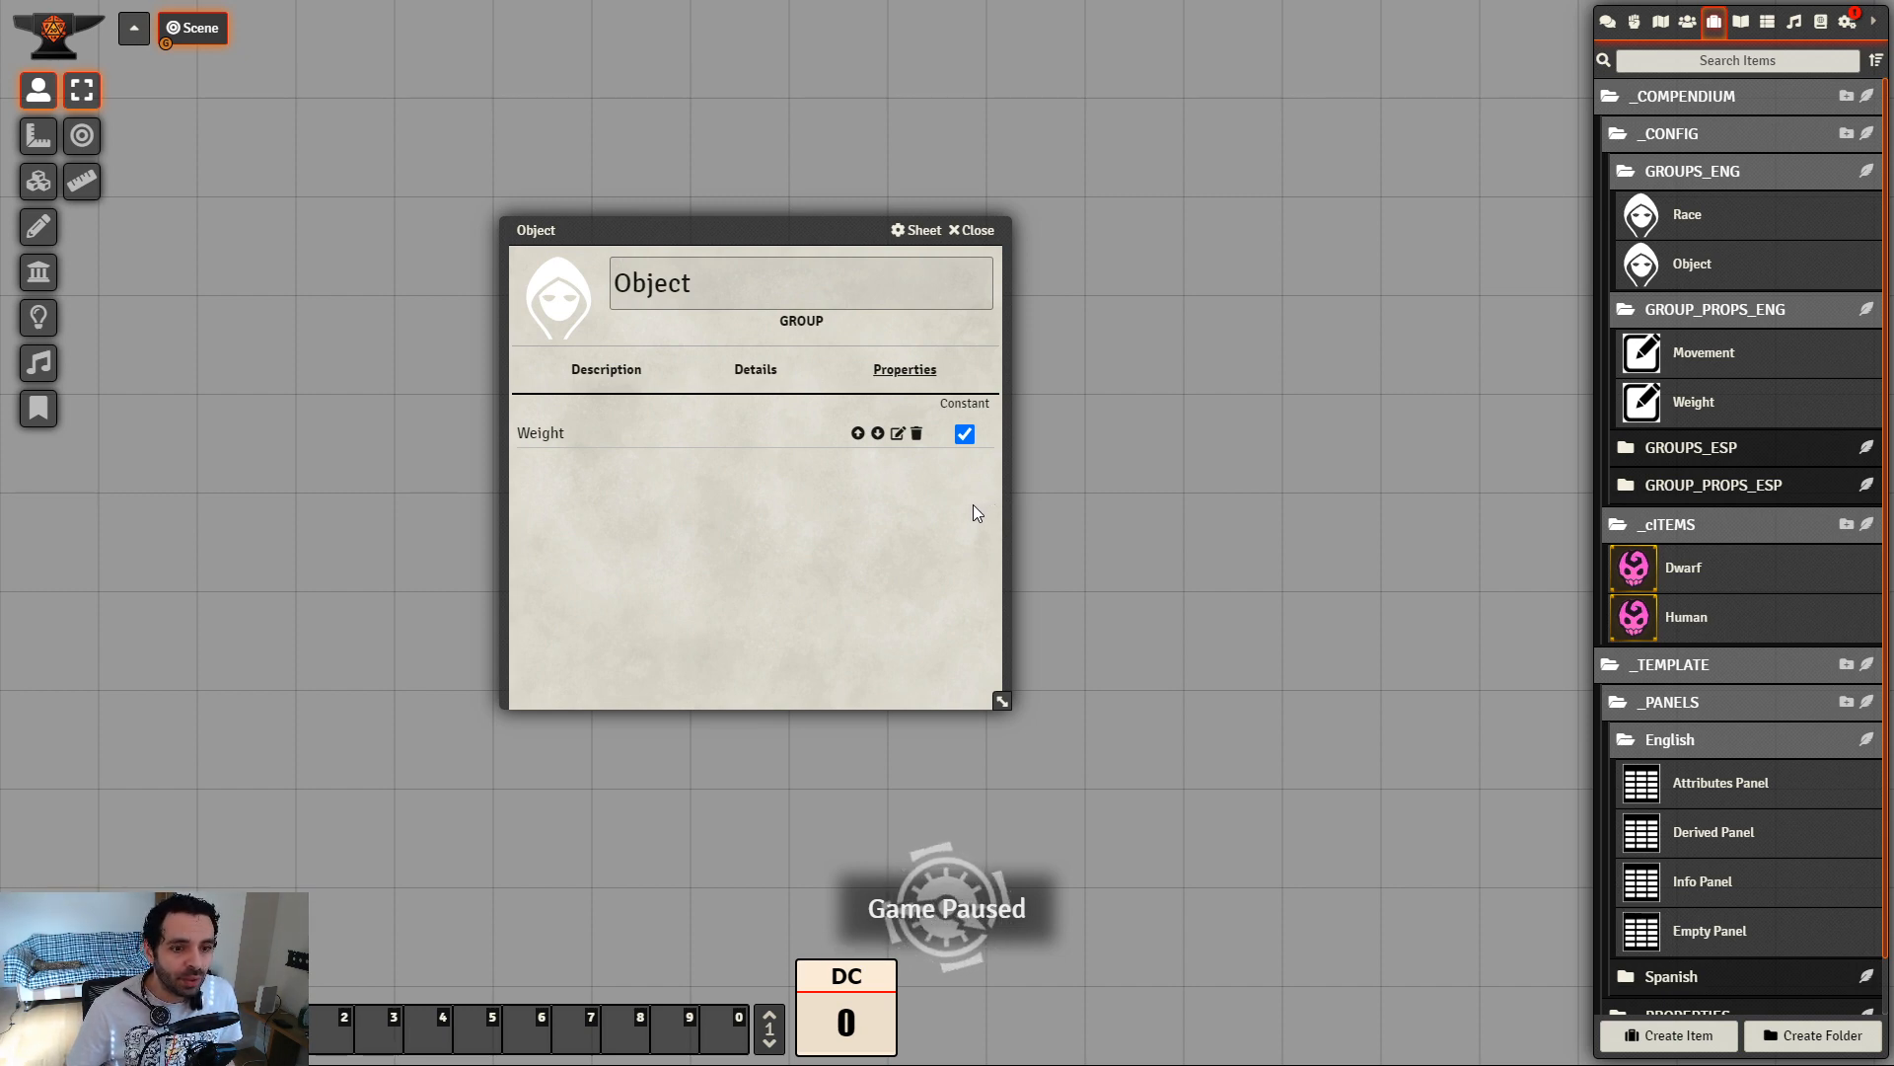
click(972, 233)
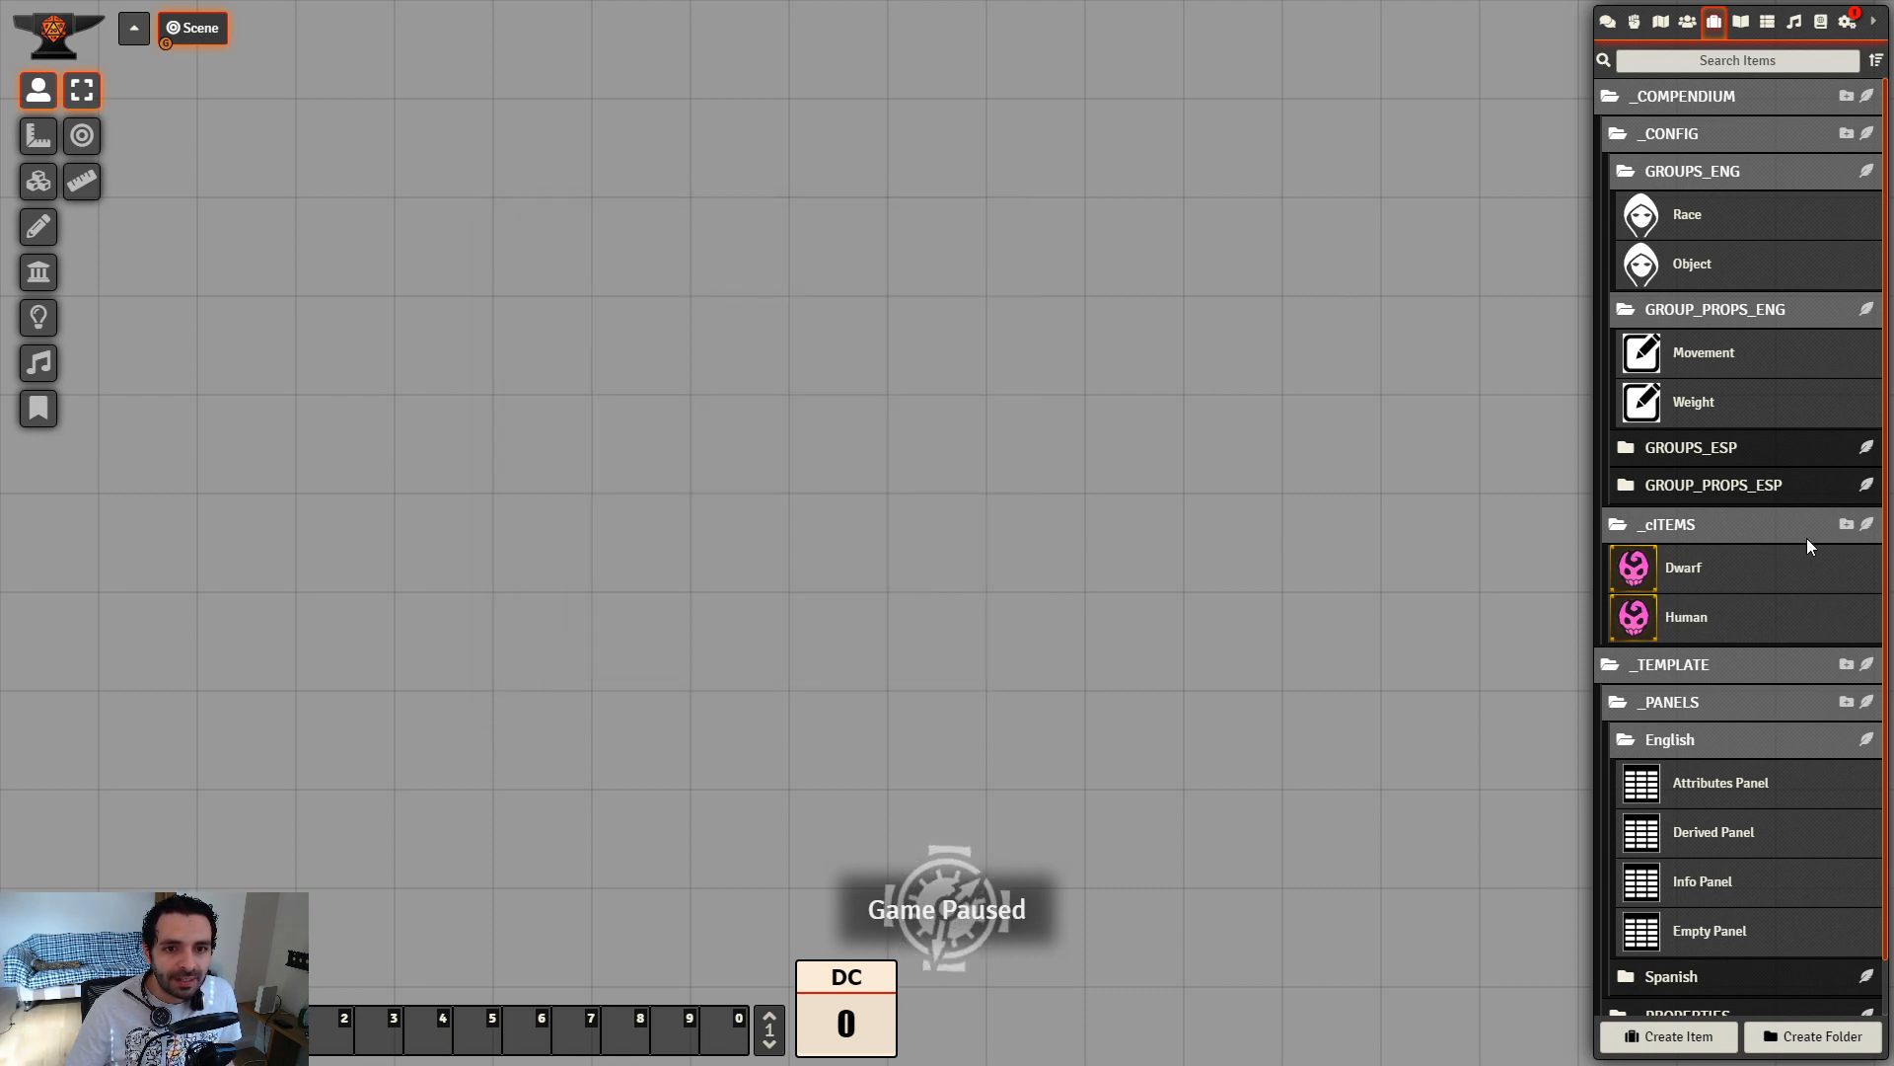
Create a cItem named Torch in the _cITEMS folder
click(1866, 526)
drag(987, 470, 852, 372)
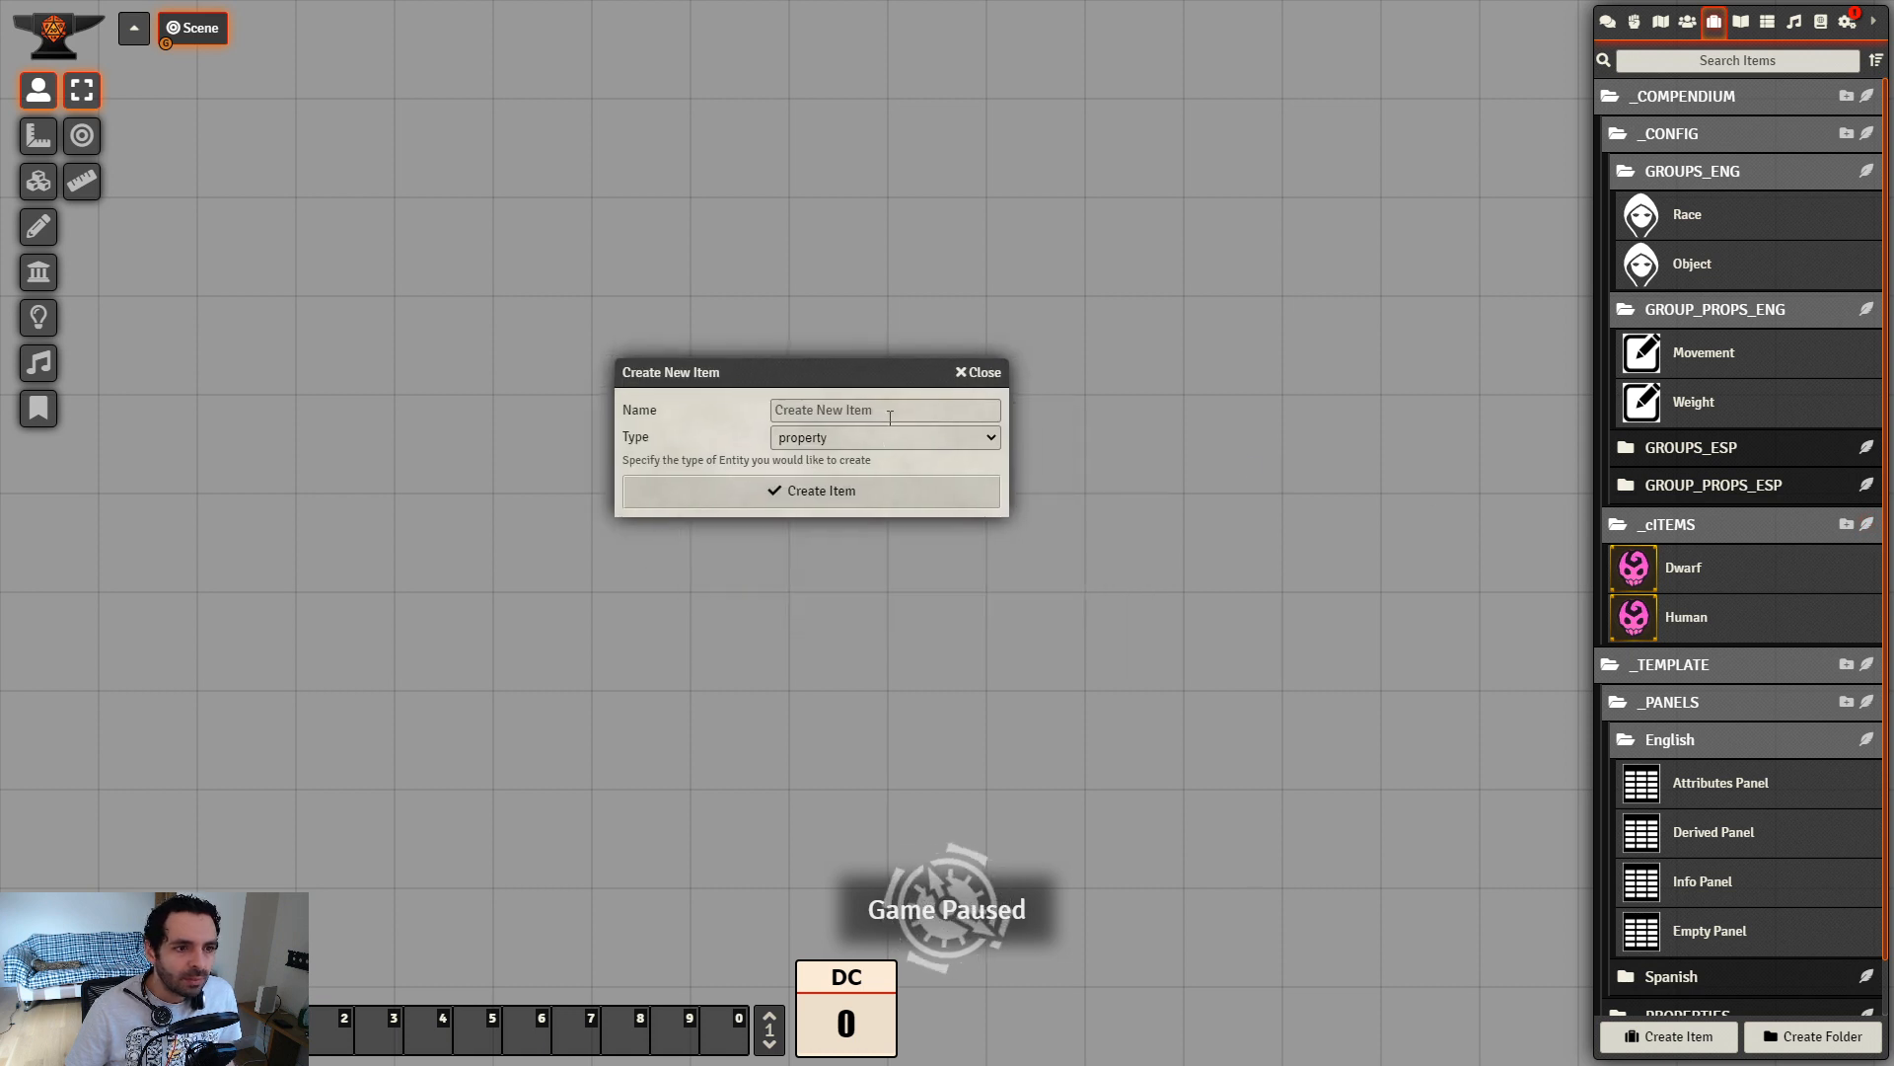
click(890, 414)
text(Torch)
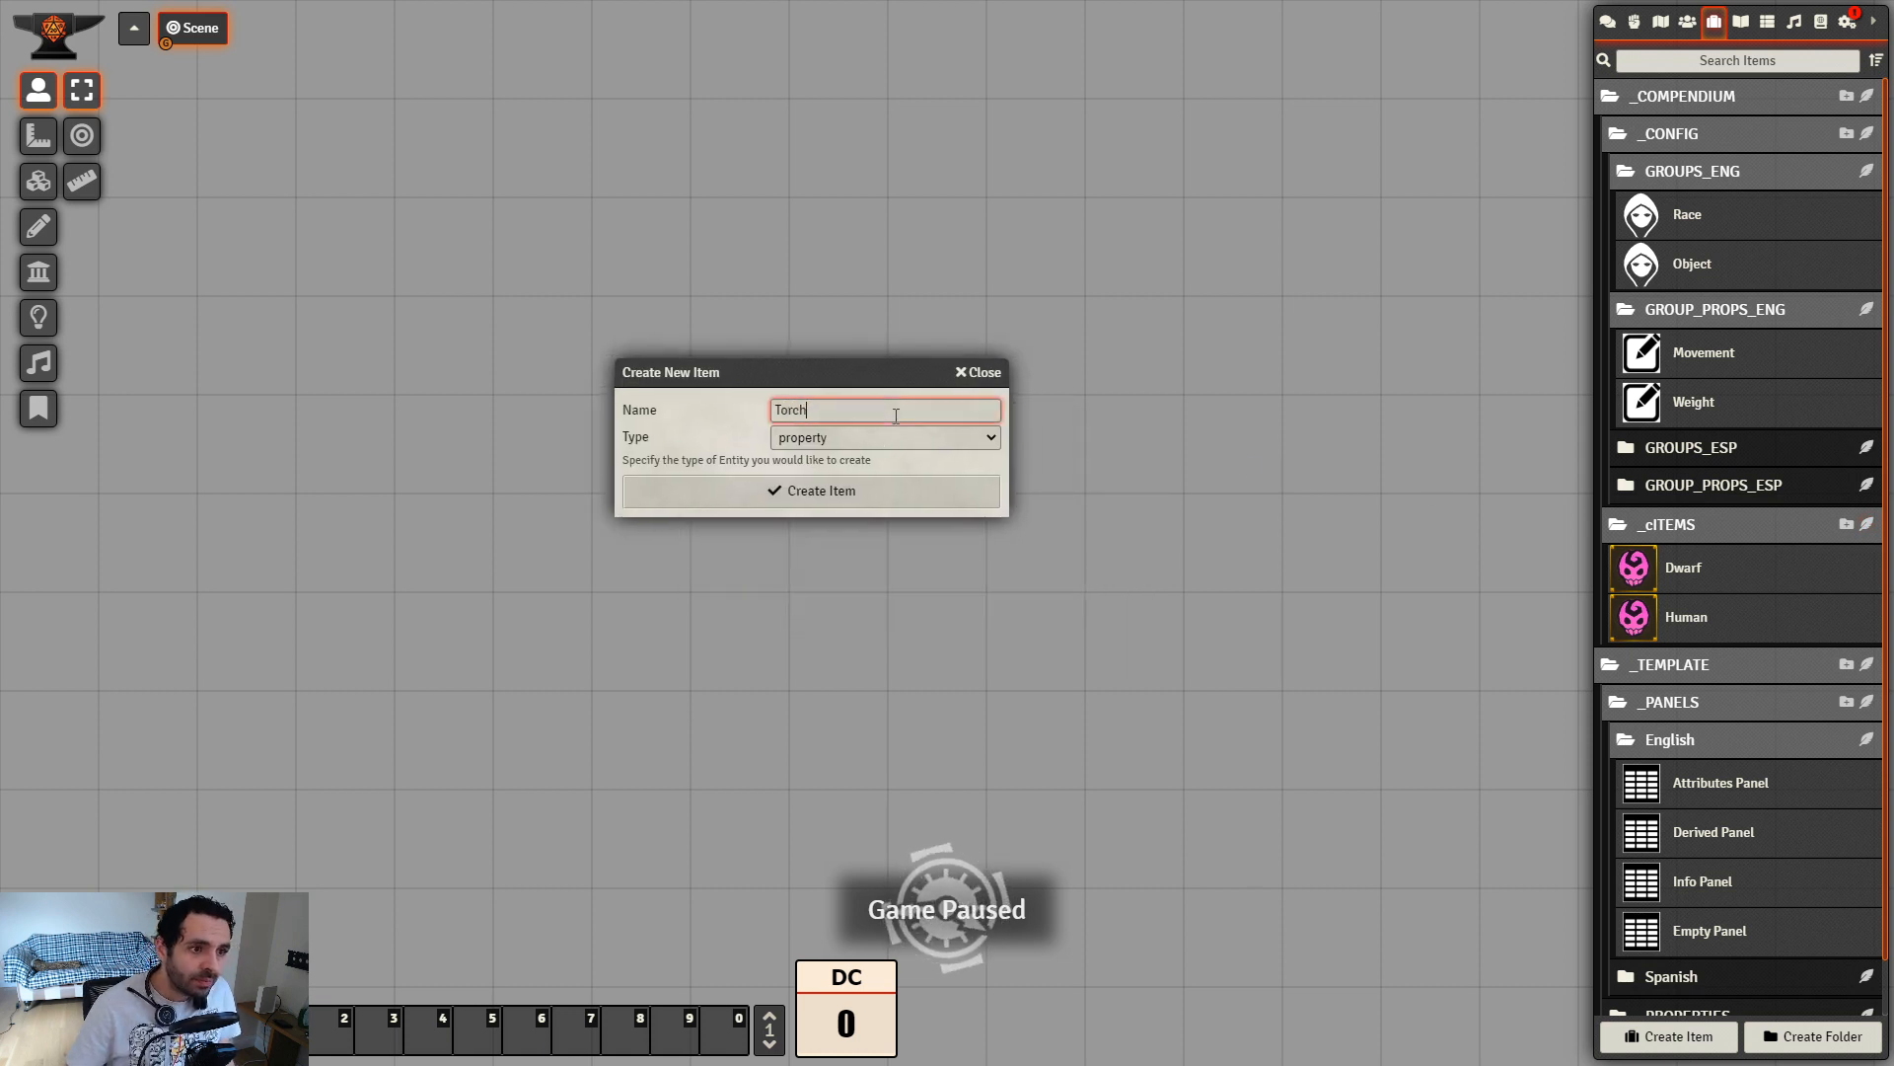
key(Tab)
key(c)
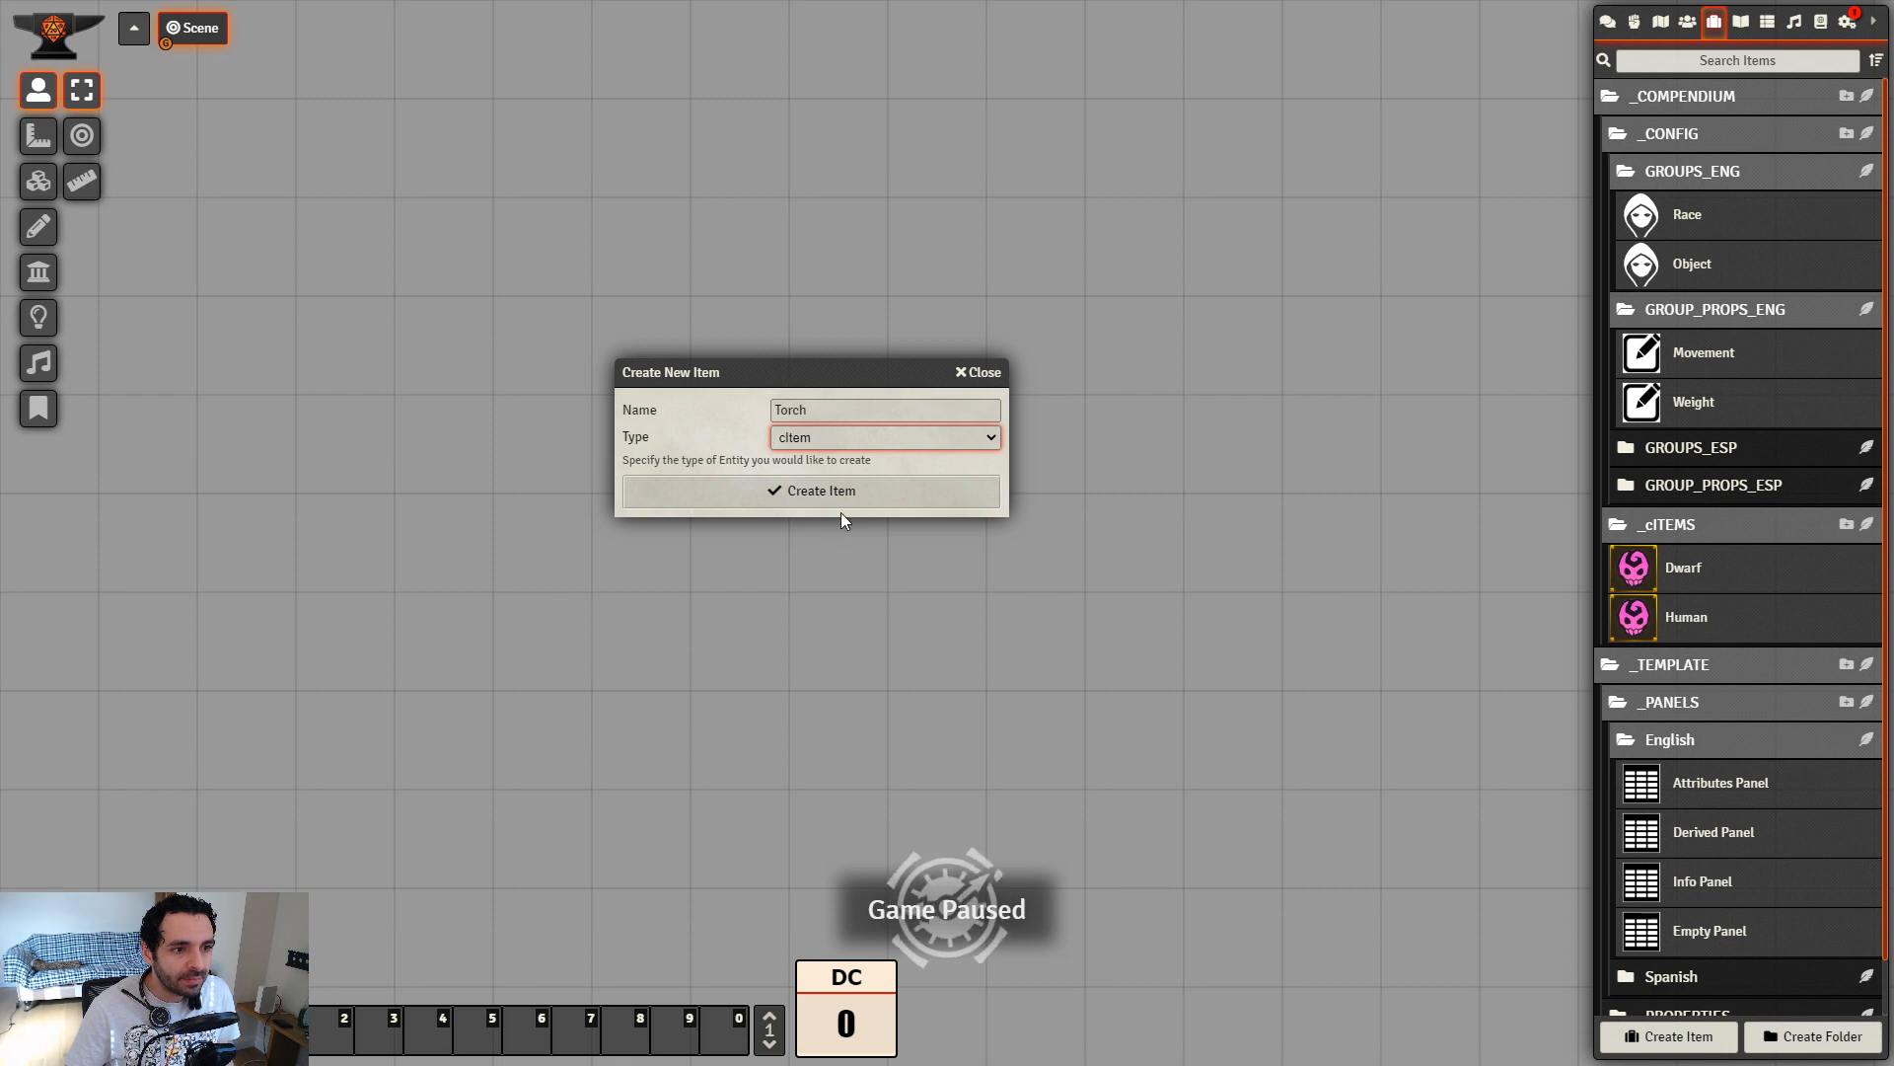
click(839, 499)
Write "Torches can light an area of ..." as the Torch cItem's info text
click(1168, 481)
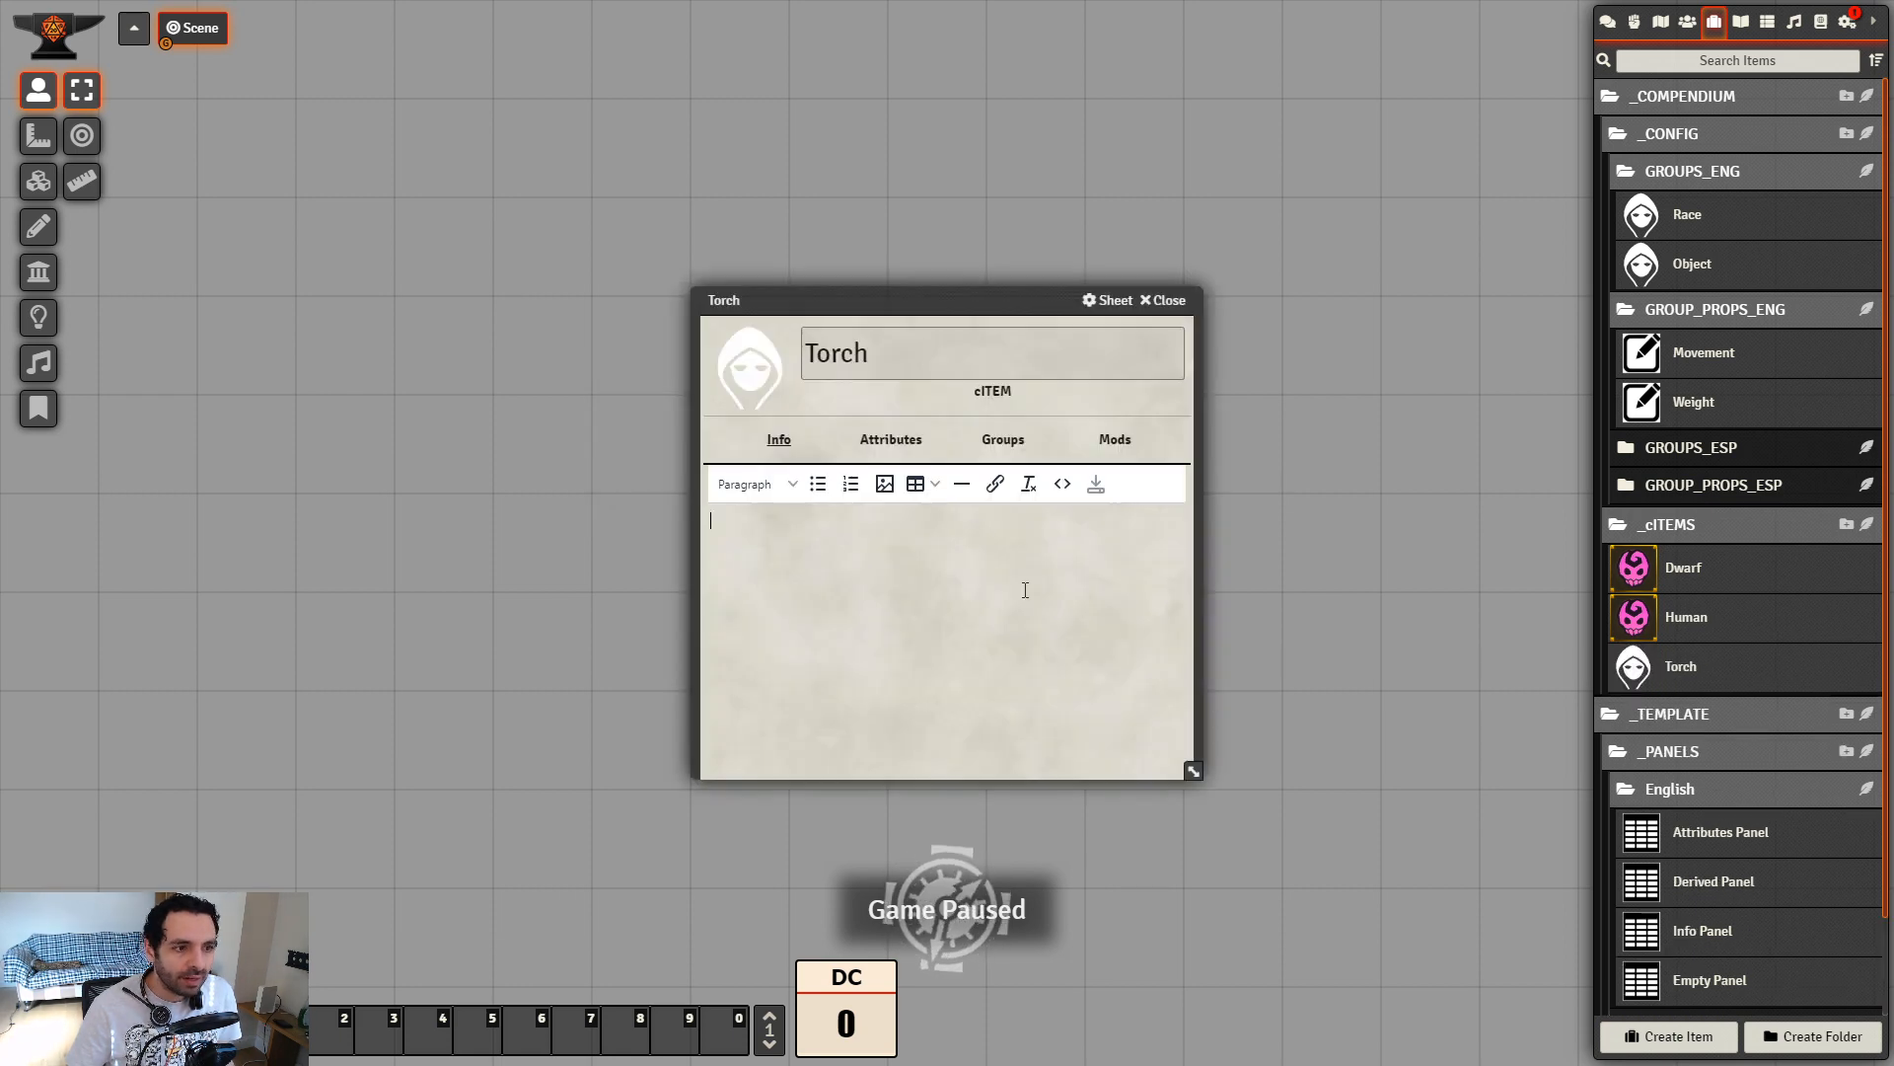
text(Torches)
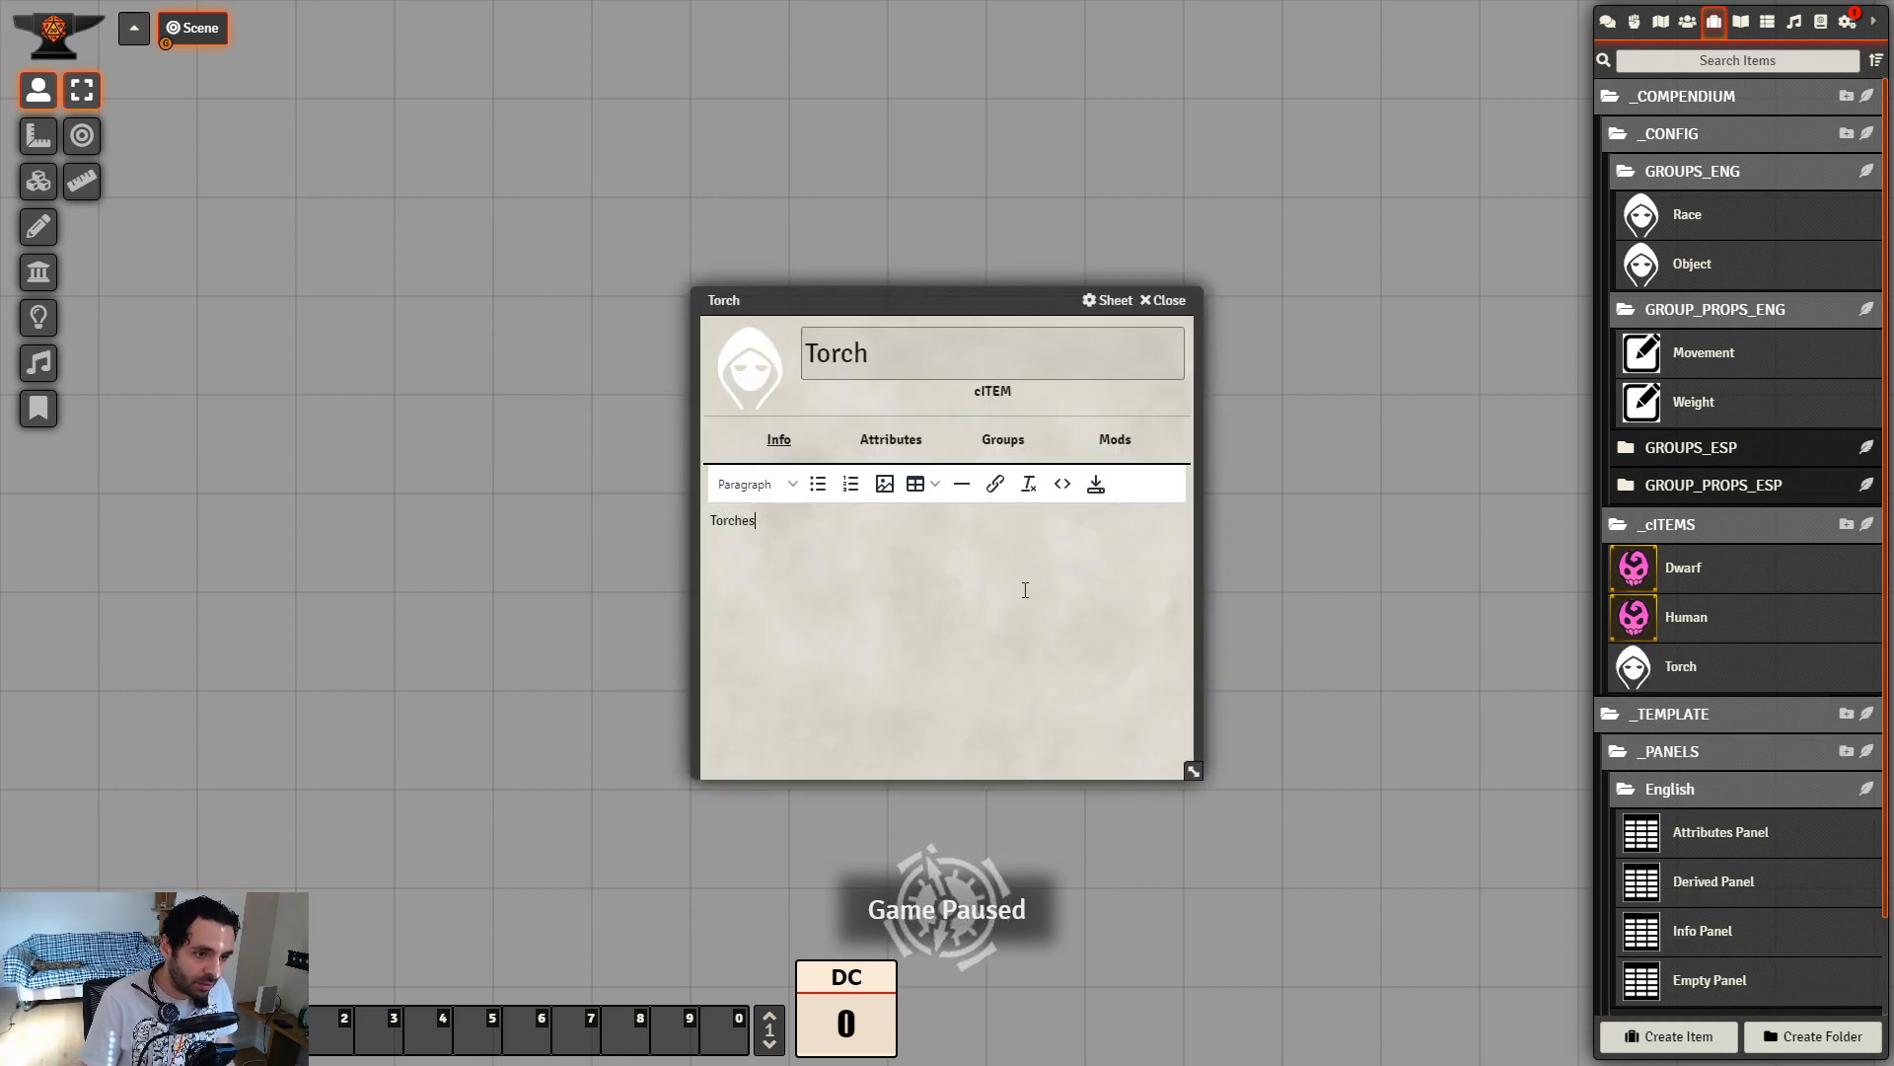
text( can light)
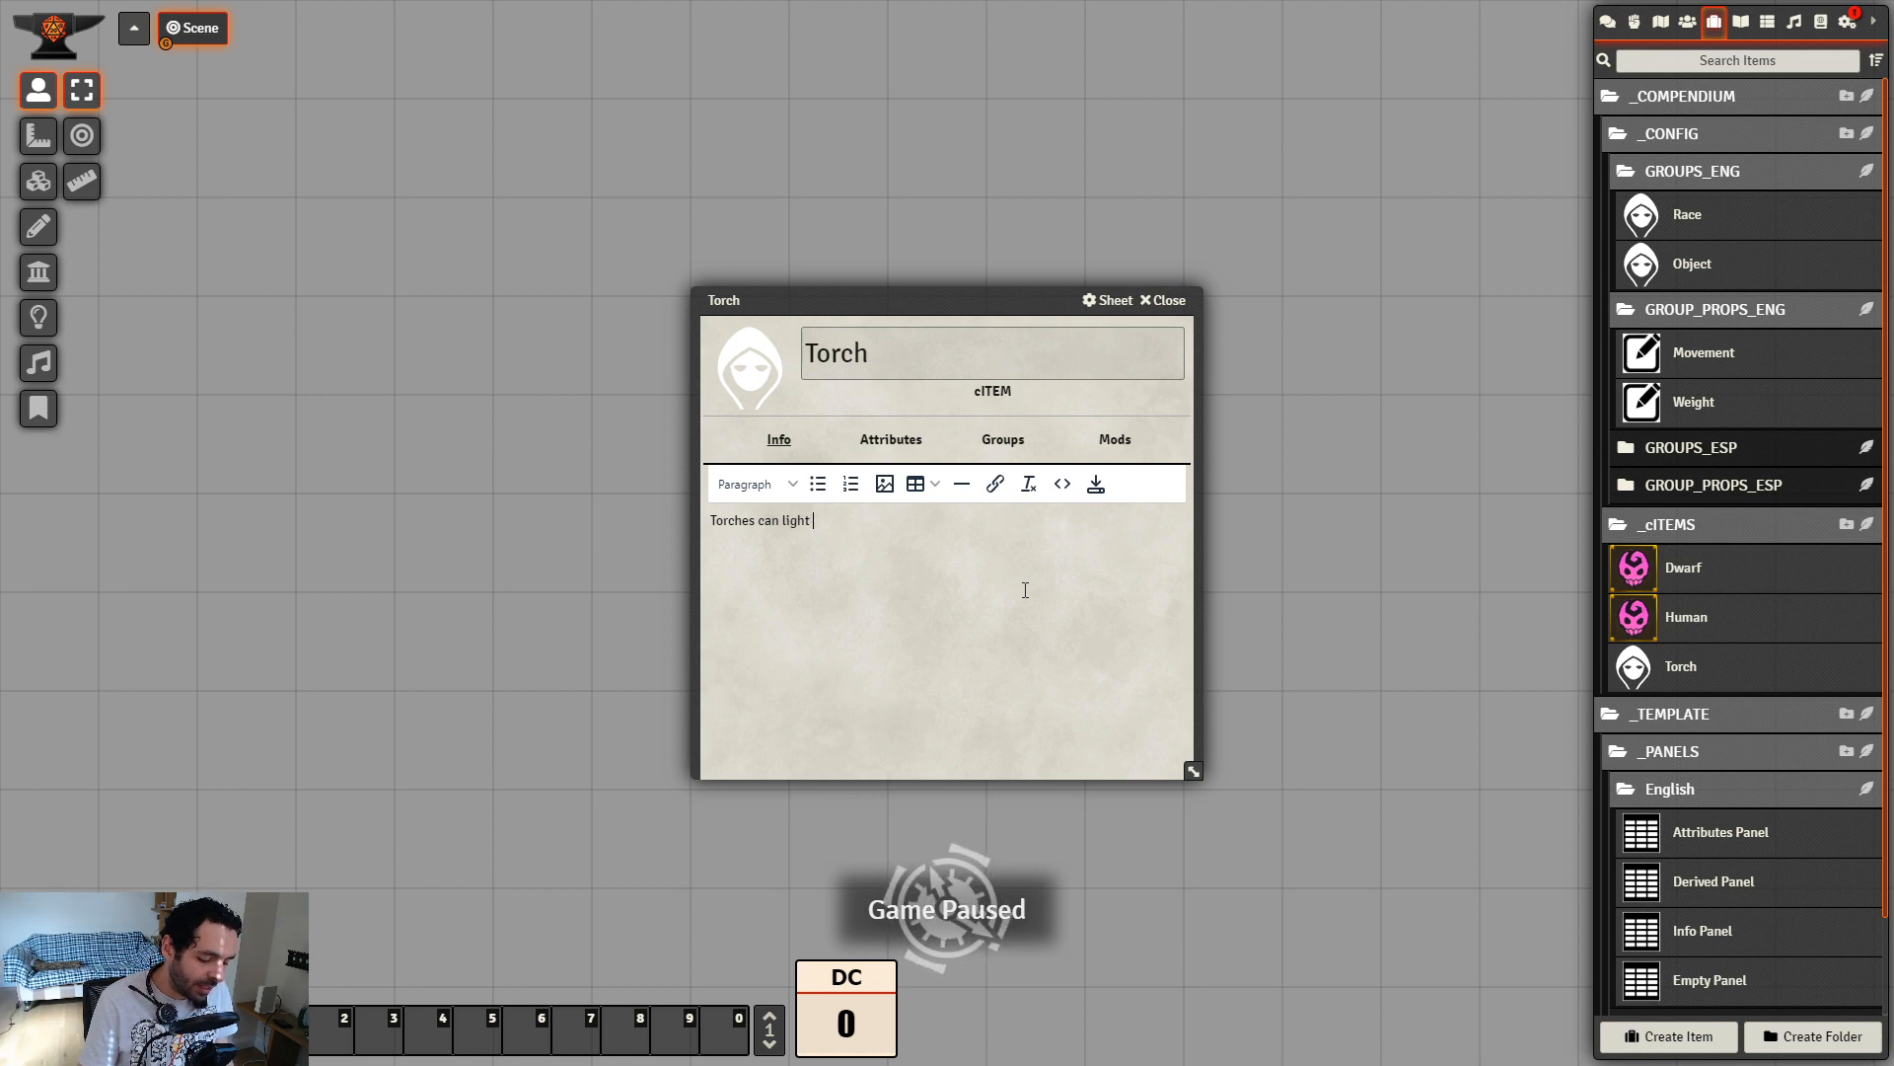
text( an)
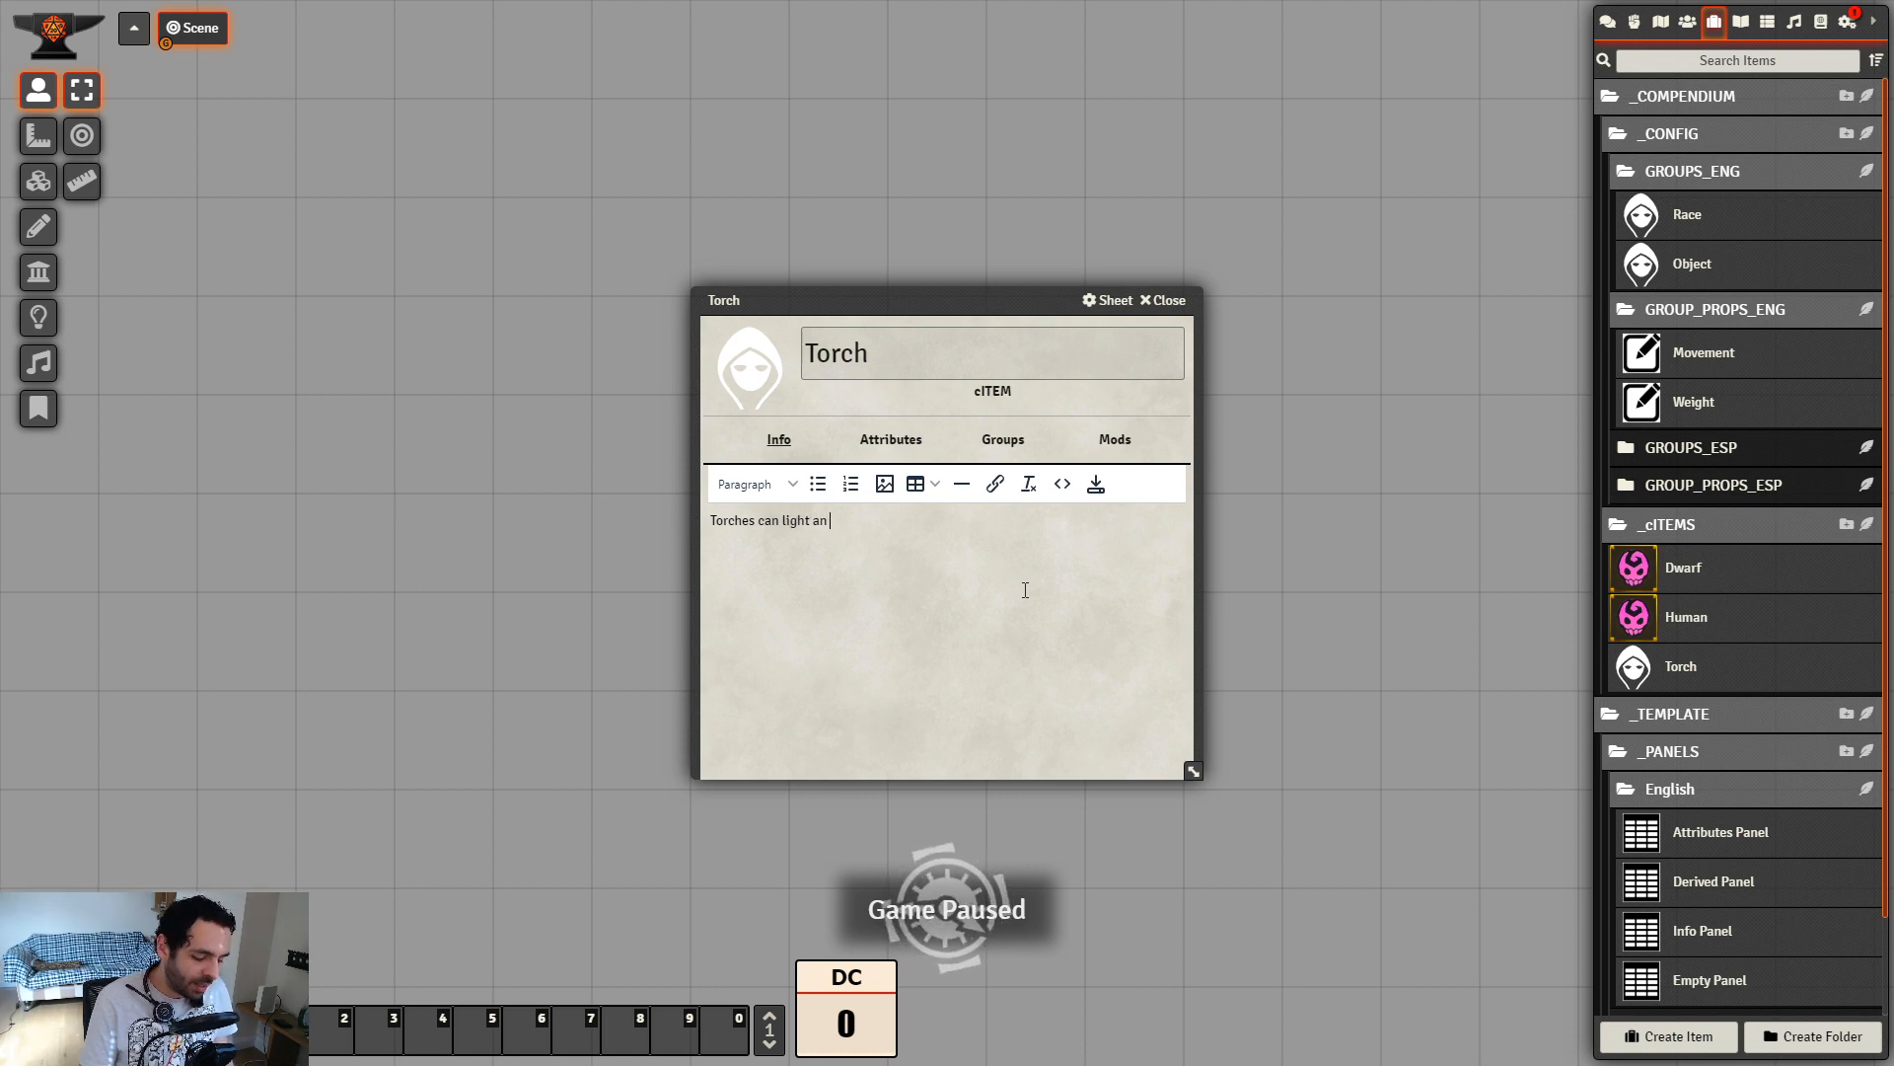
text( area of ...)
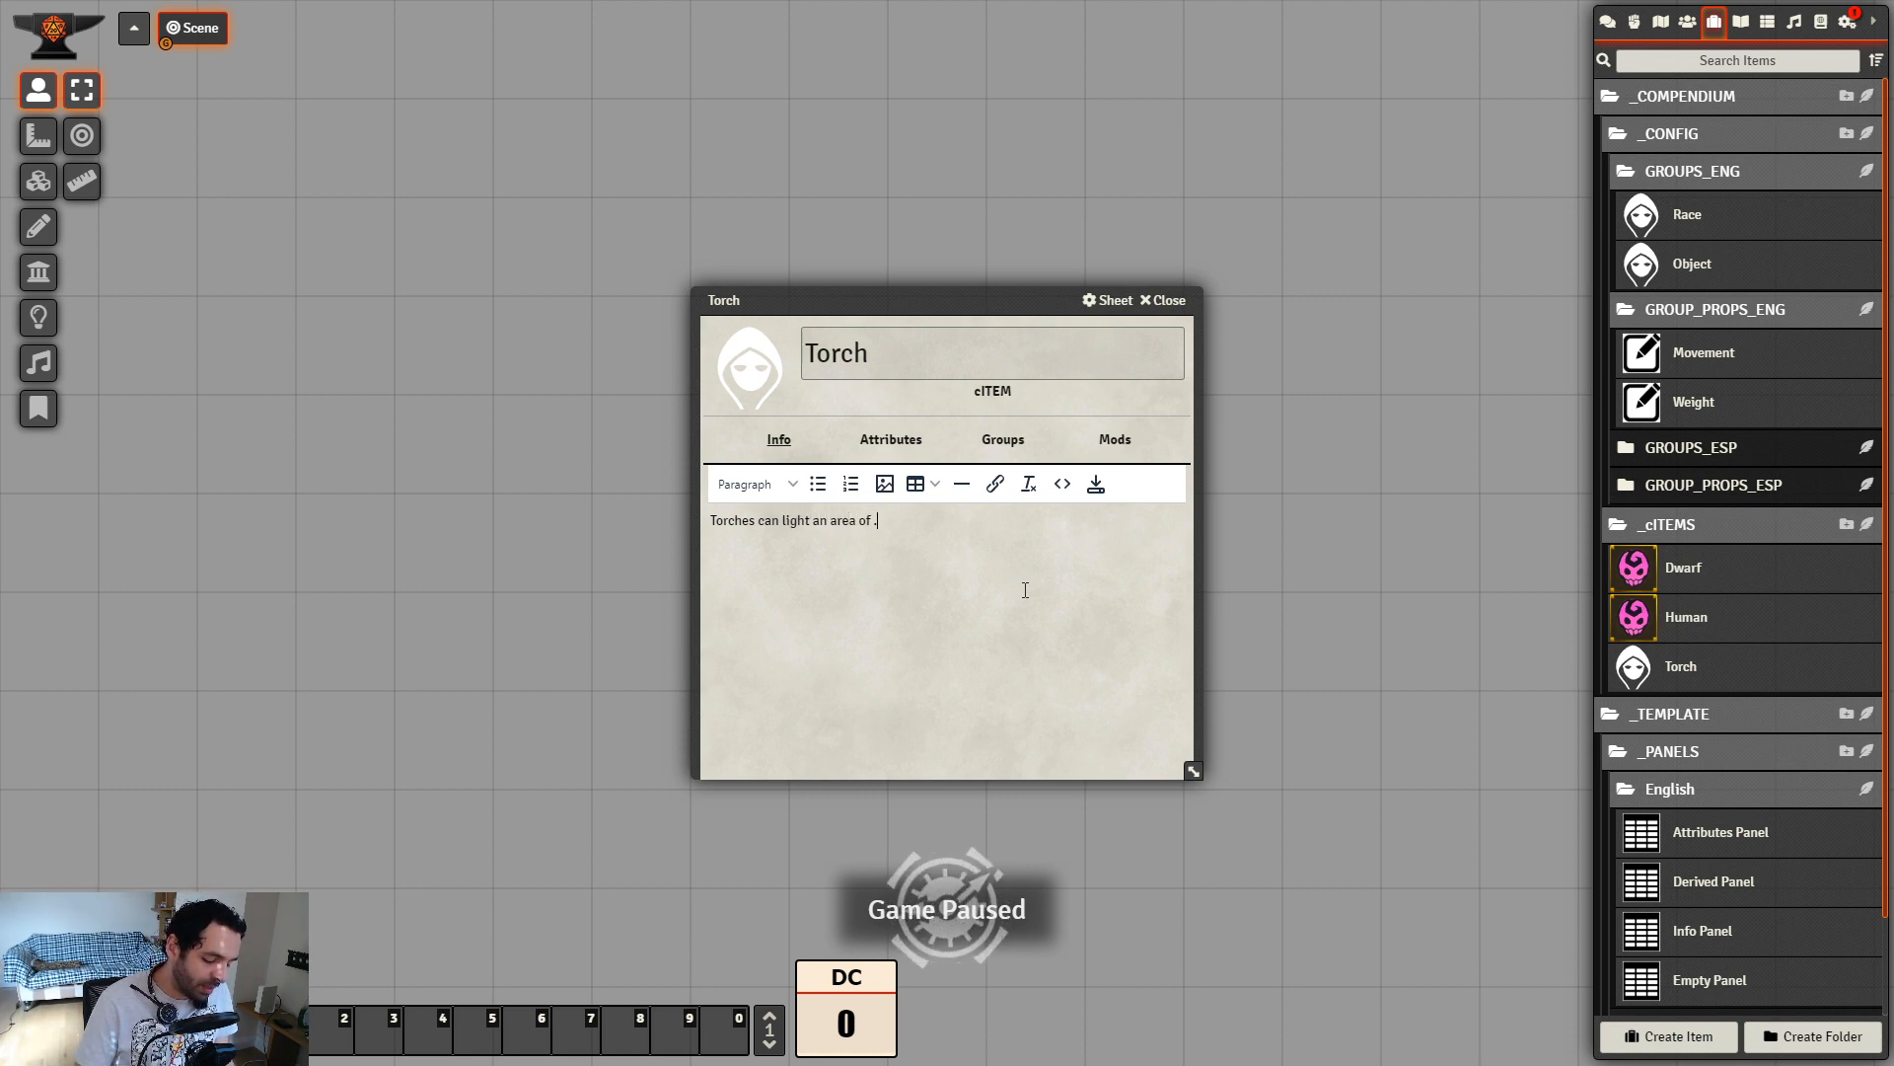
Save the Torch item's description and set its image to torch_icon.jpg
click(1095, 486)
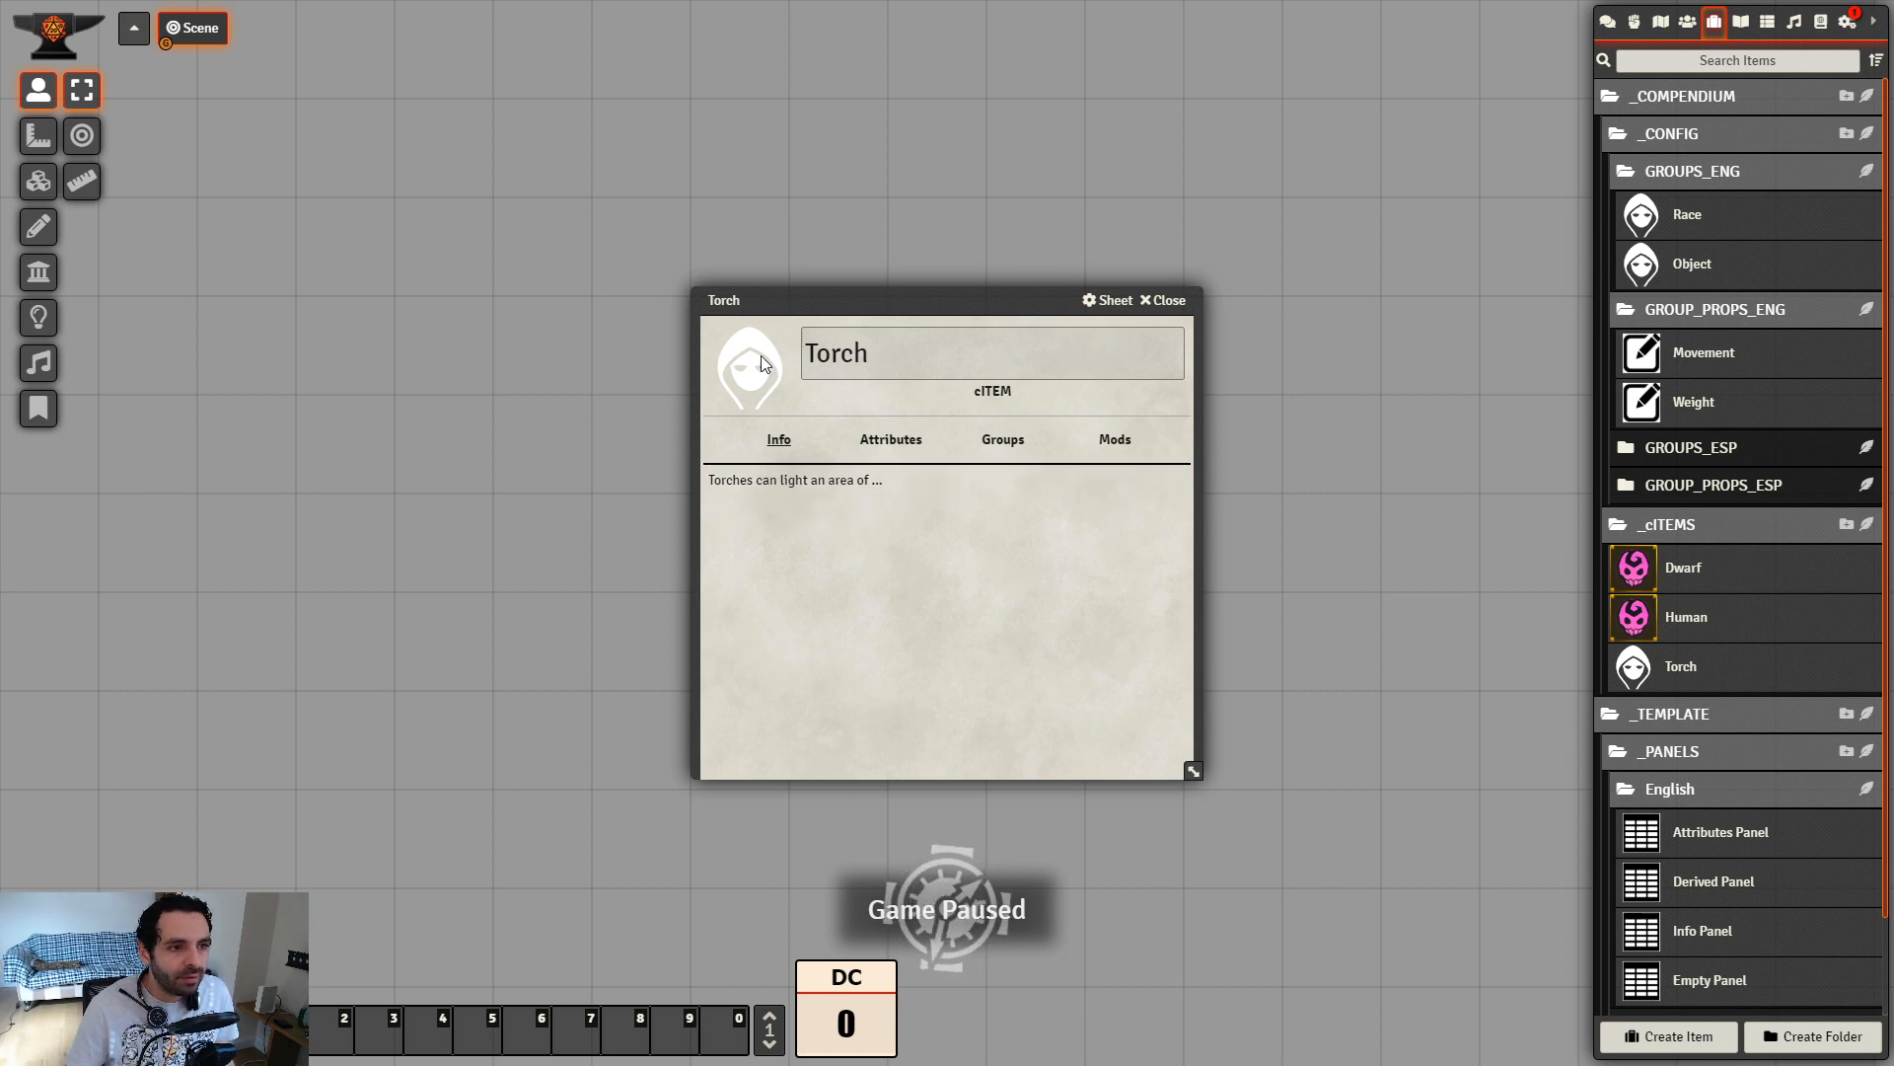
click(761, 355)
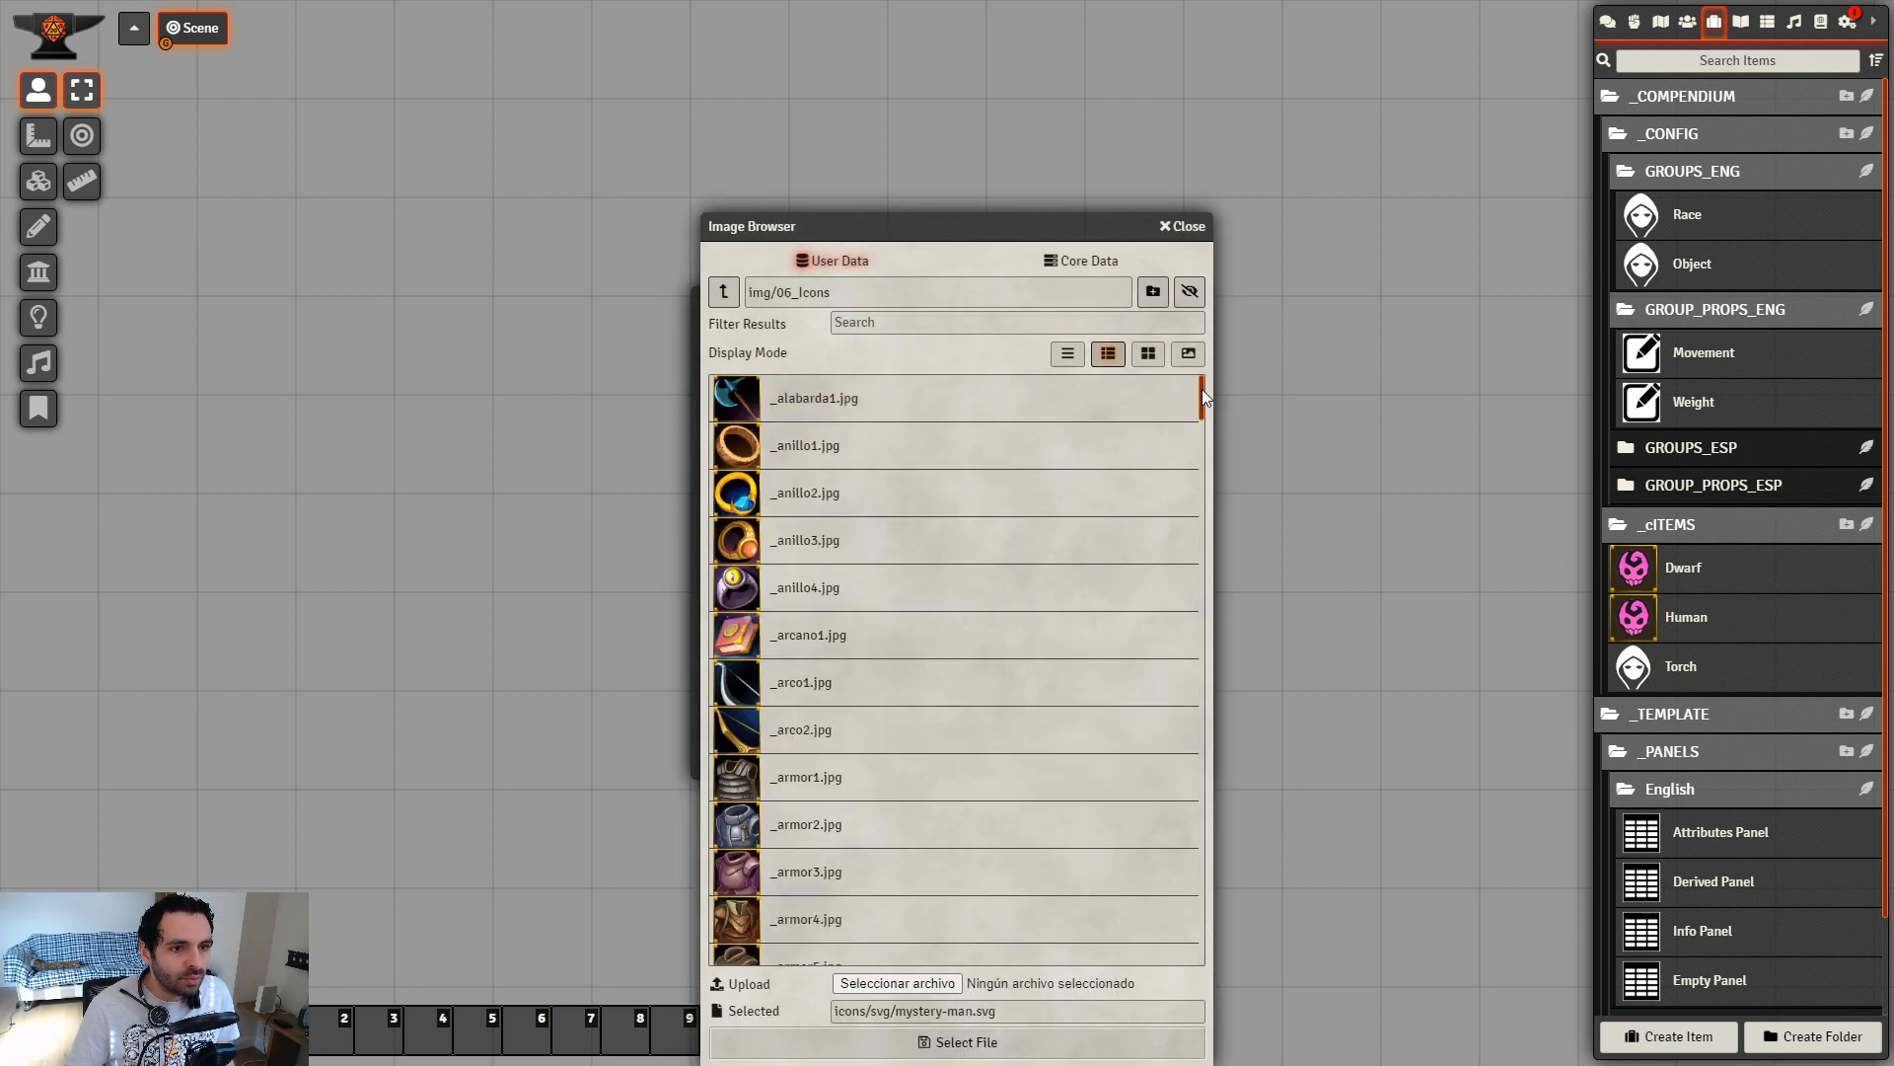
drag(1202, 389, 1158, 1014)
click(811, 943)
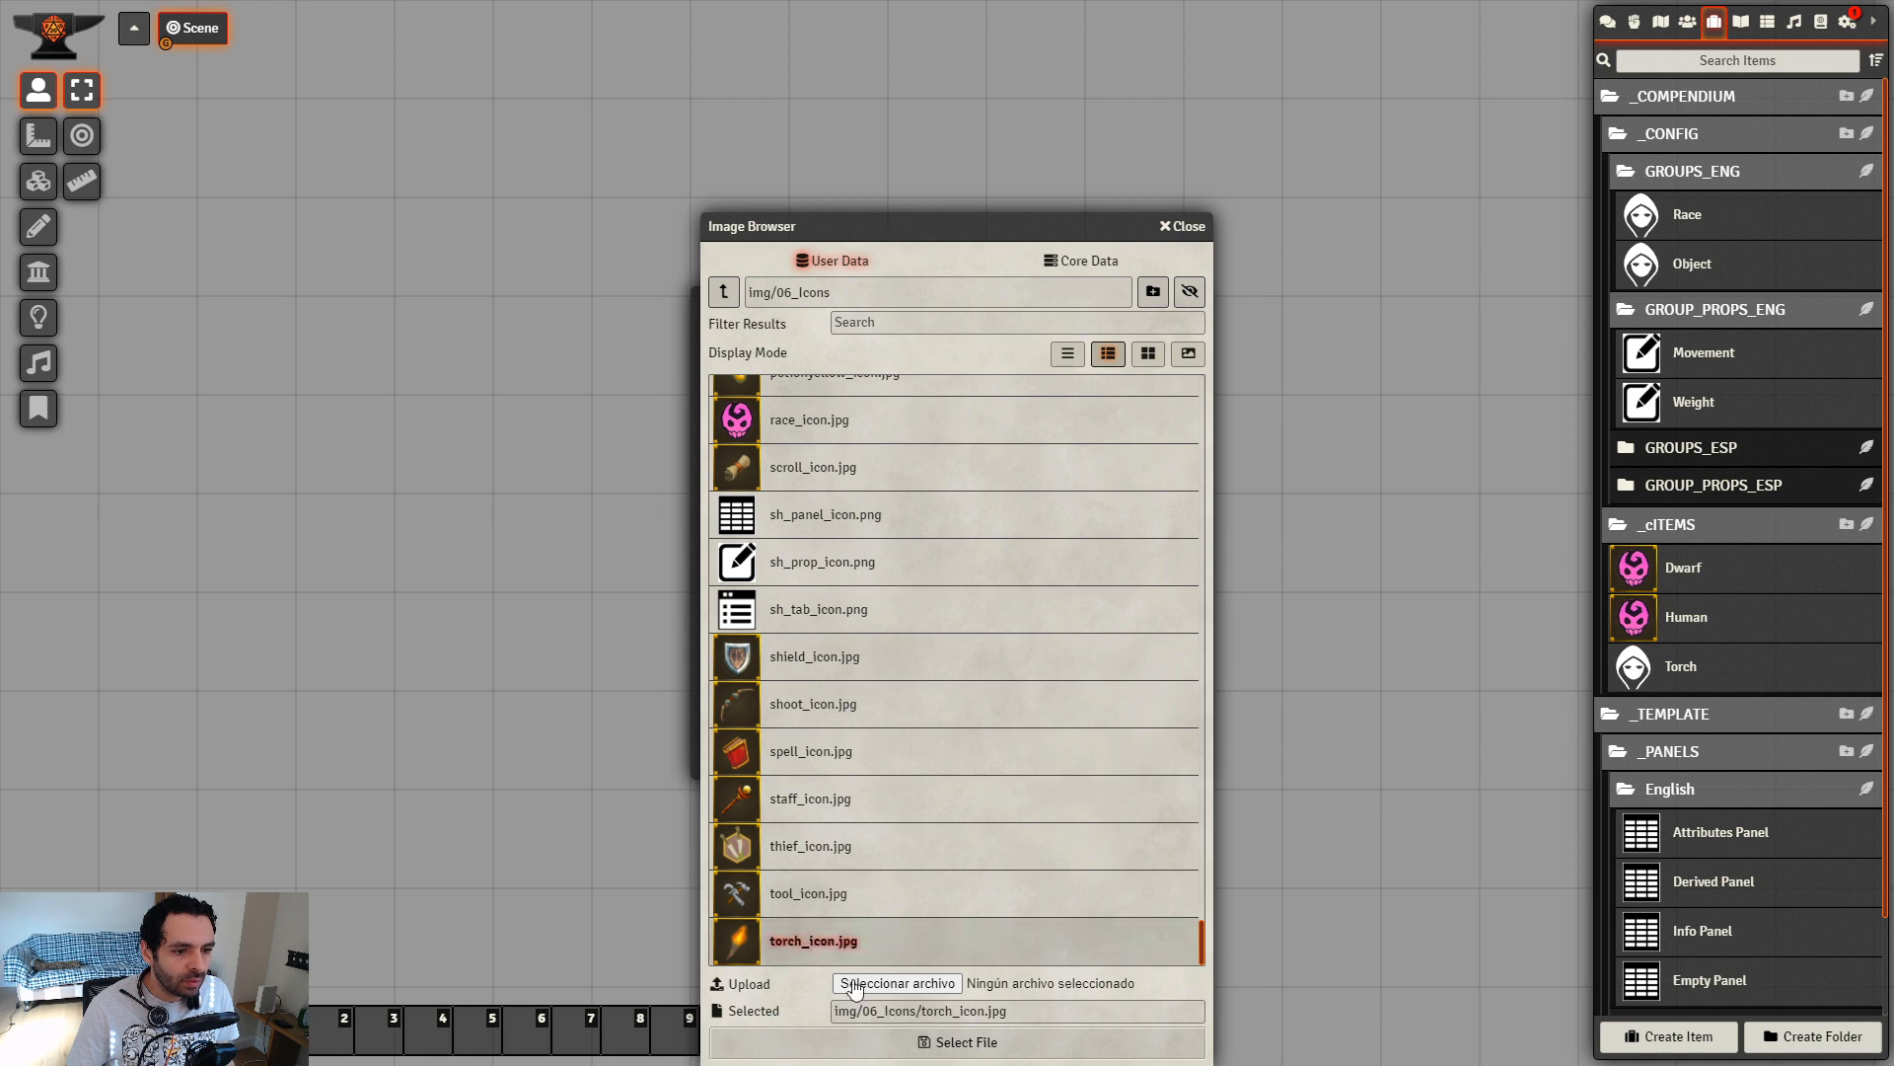
click(932, 1044)
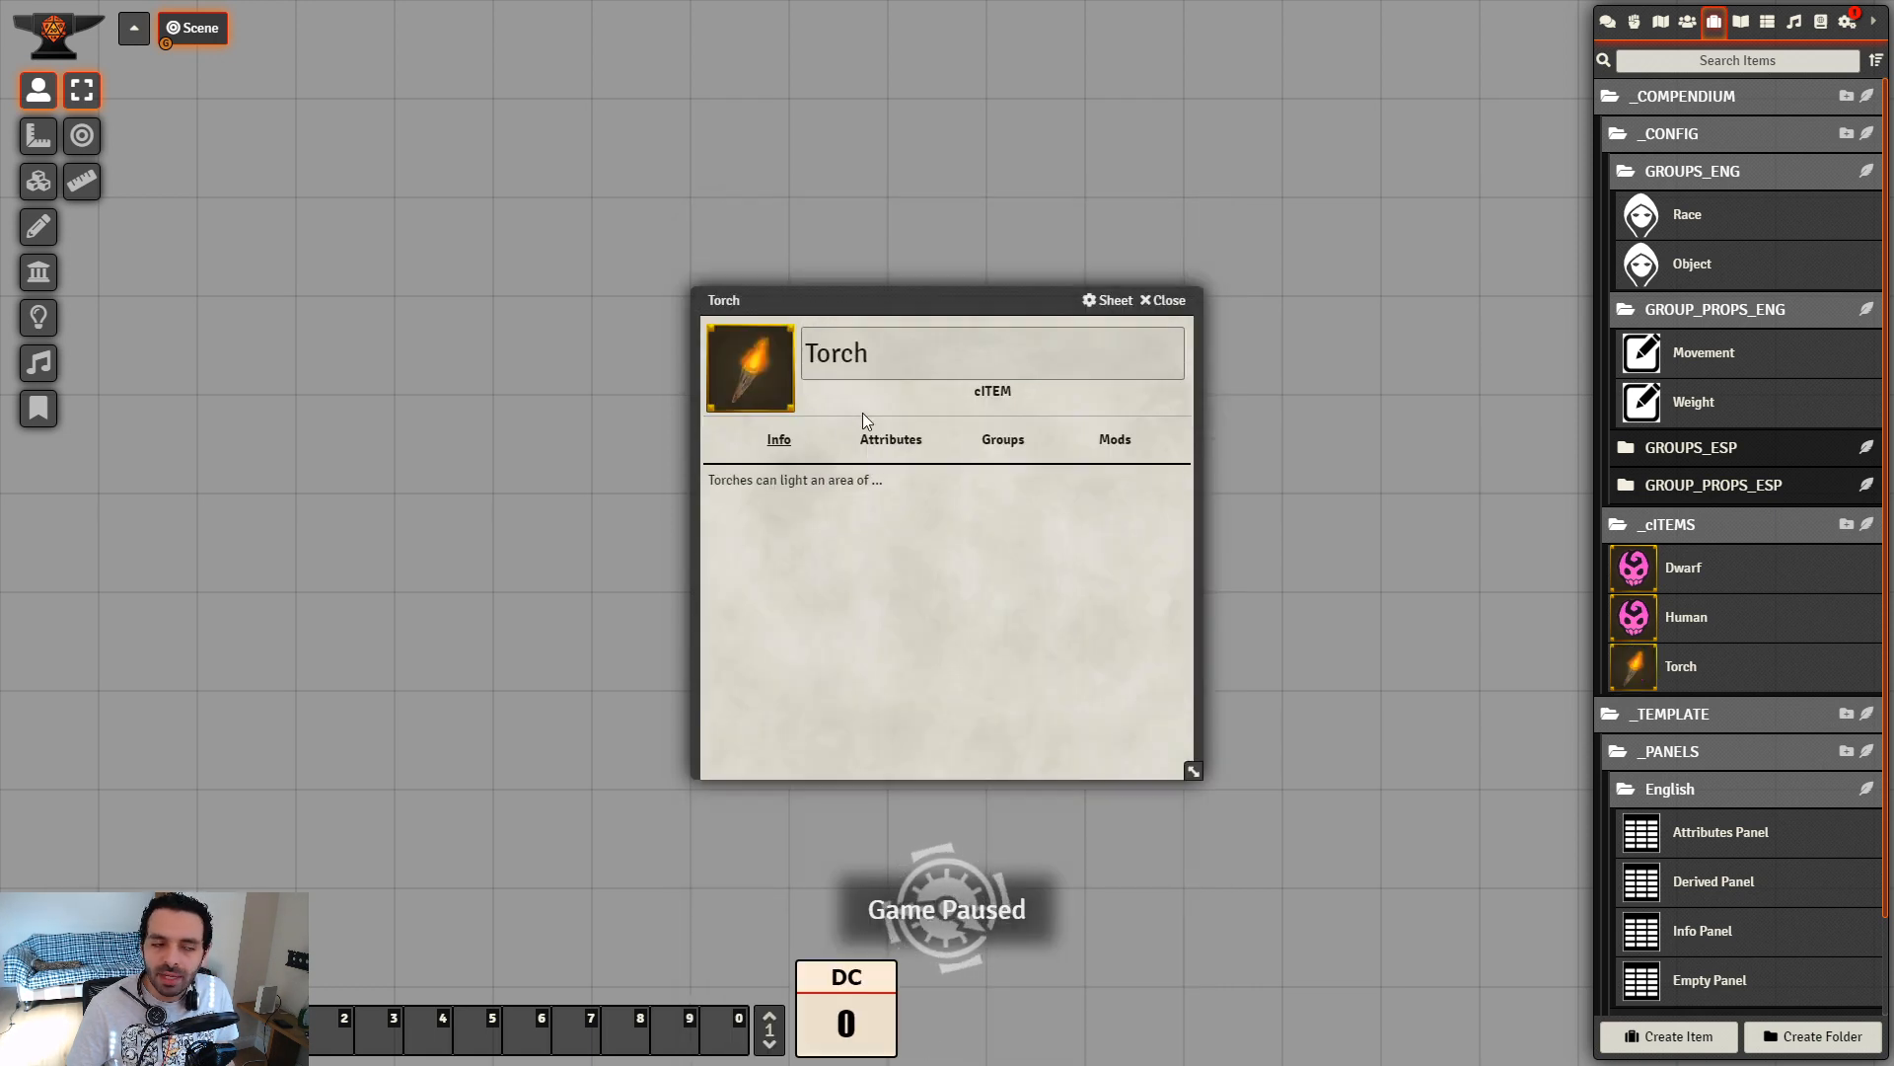
Add the Object group to the Torch item's groups
click(1012, 440)
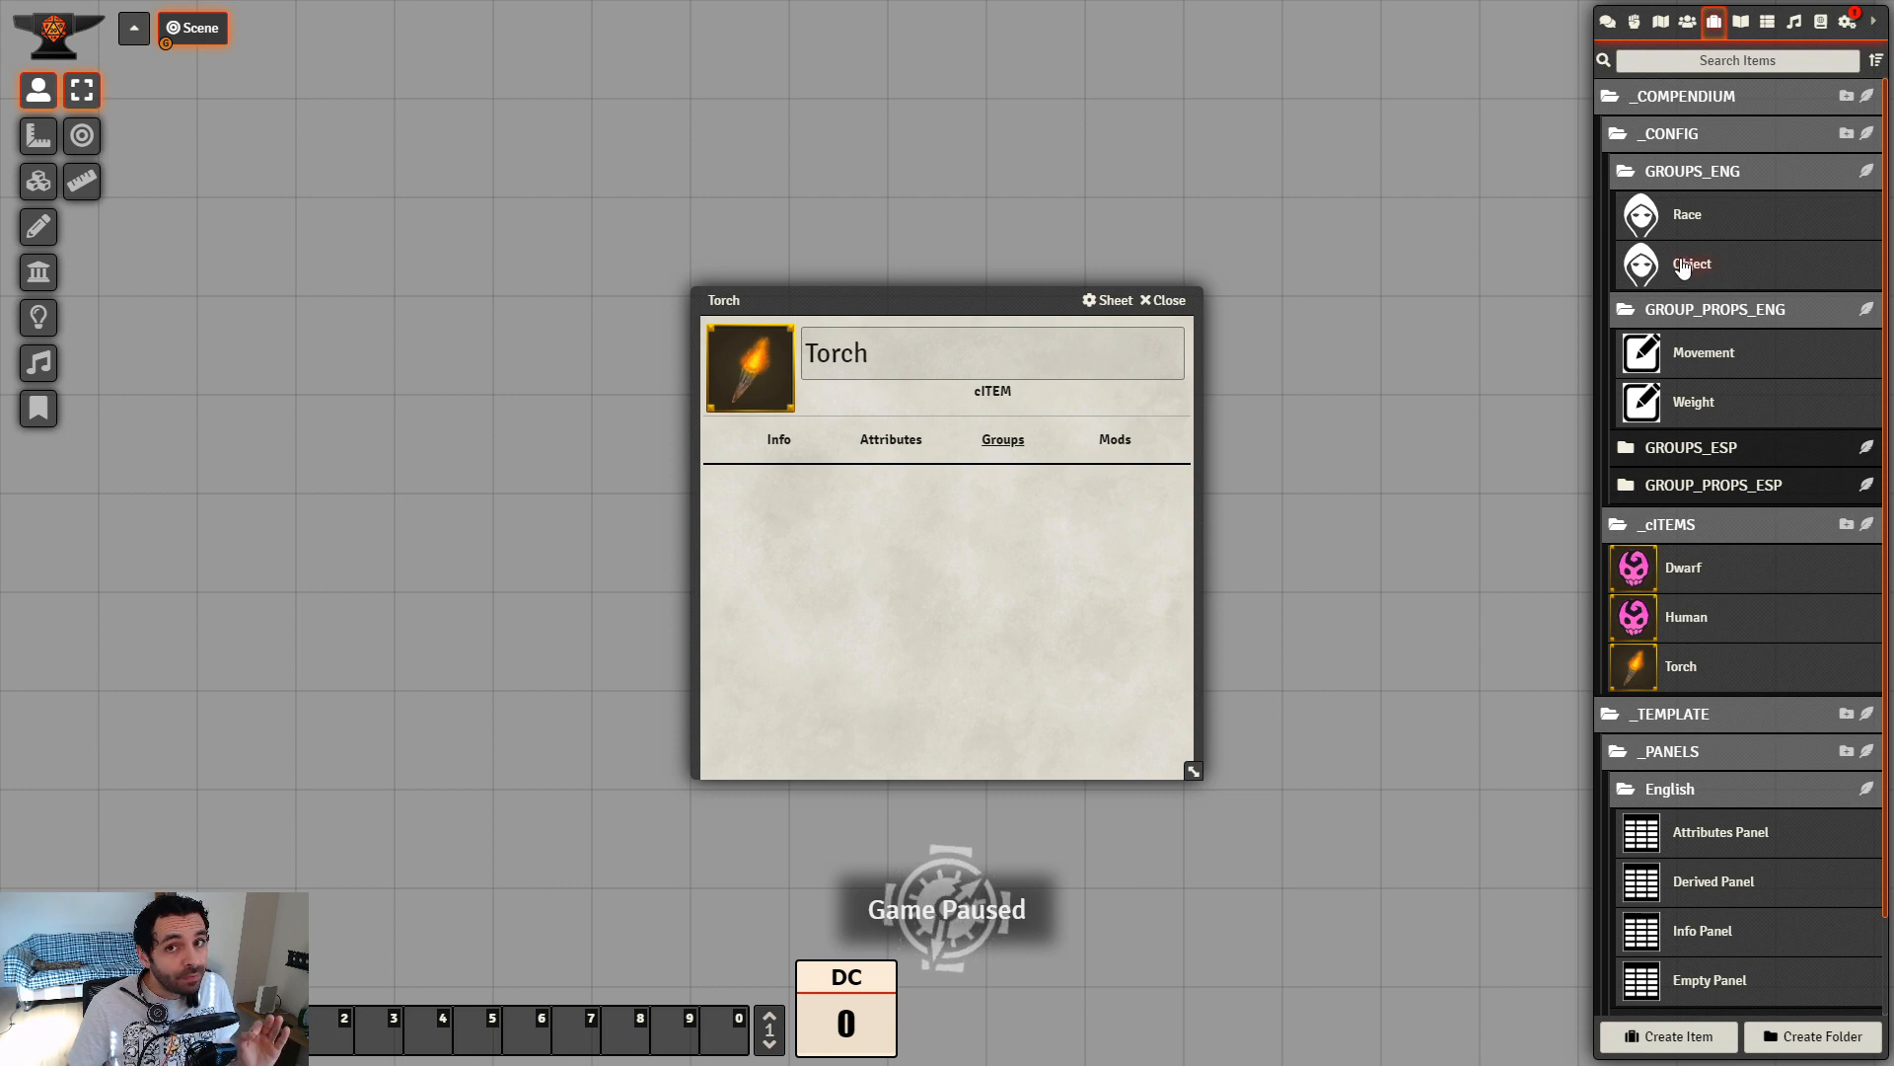
drag(997, 303, 922, 214)
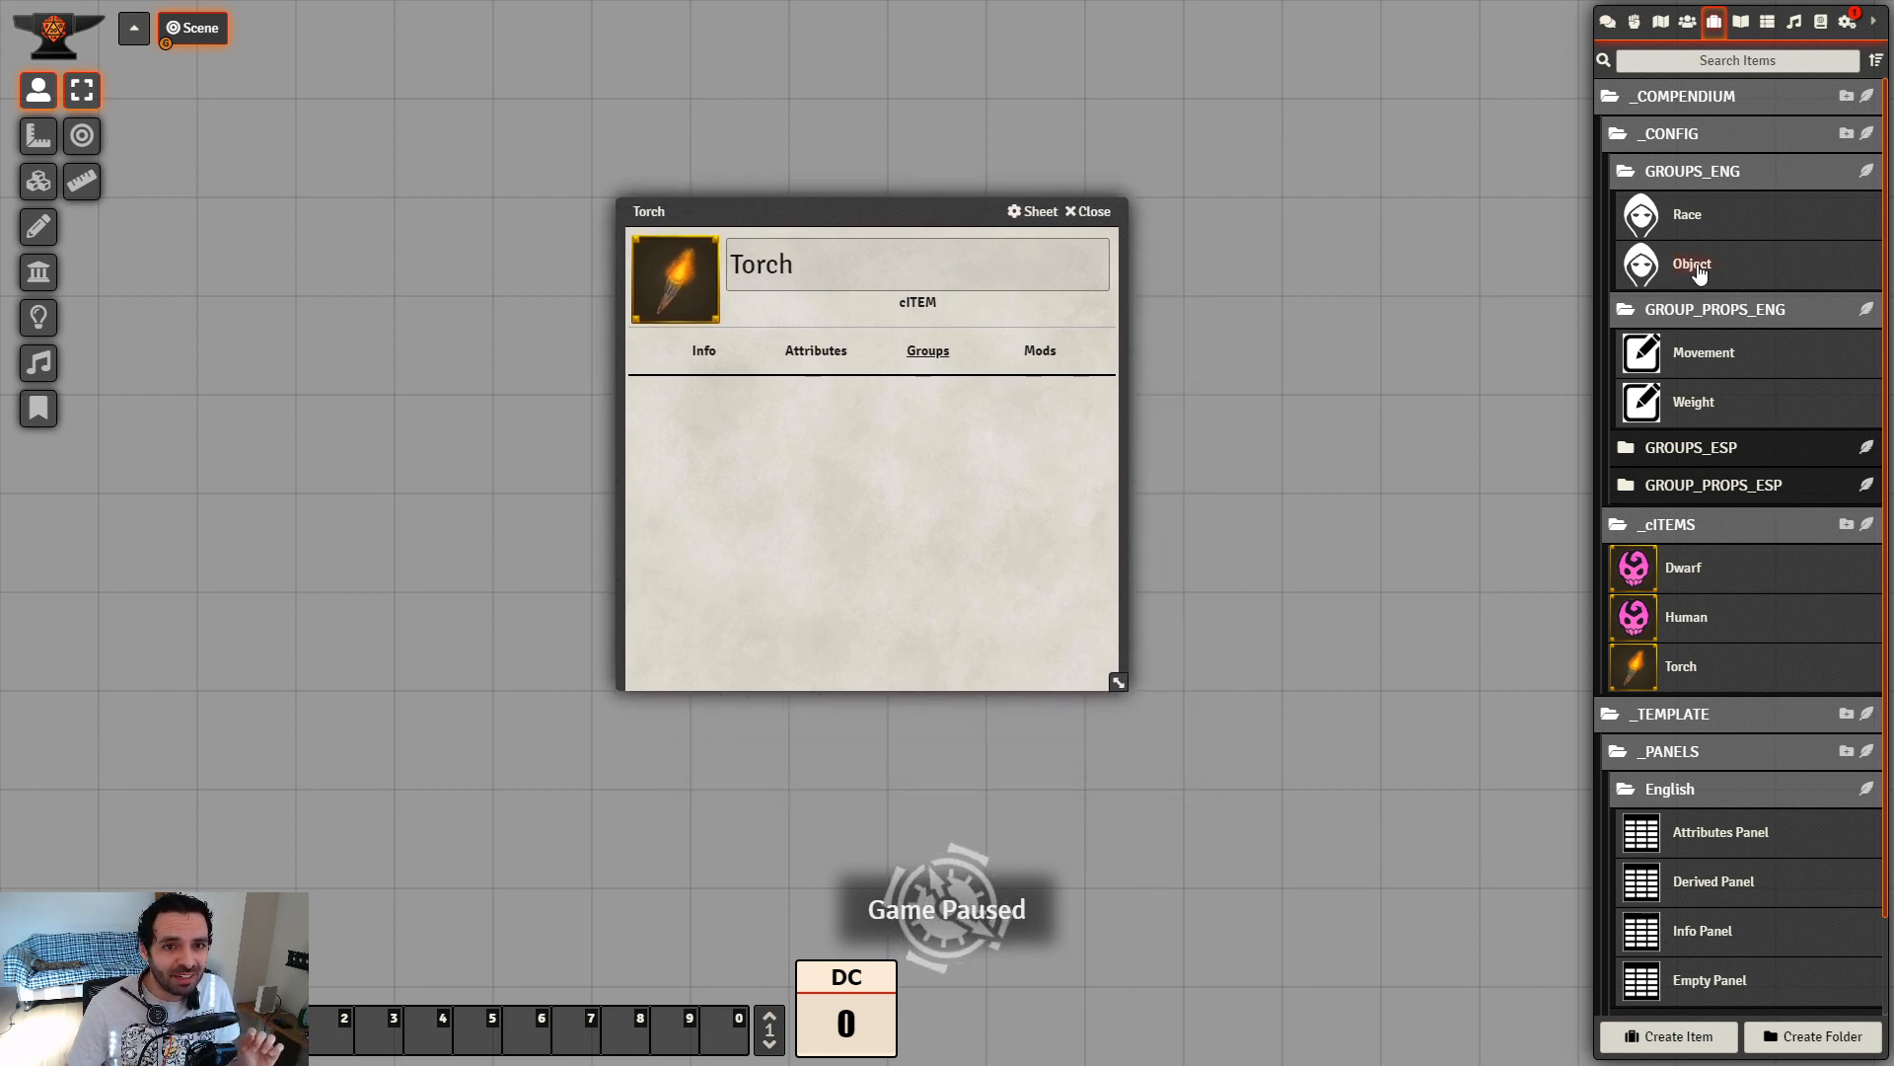
drag(1693, 271, 885, 484)
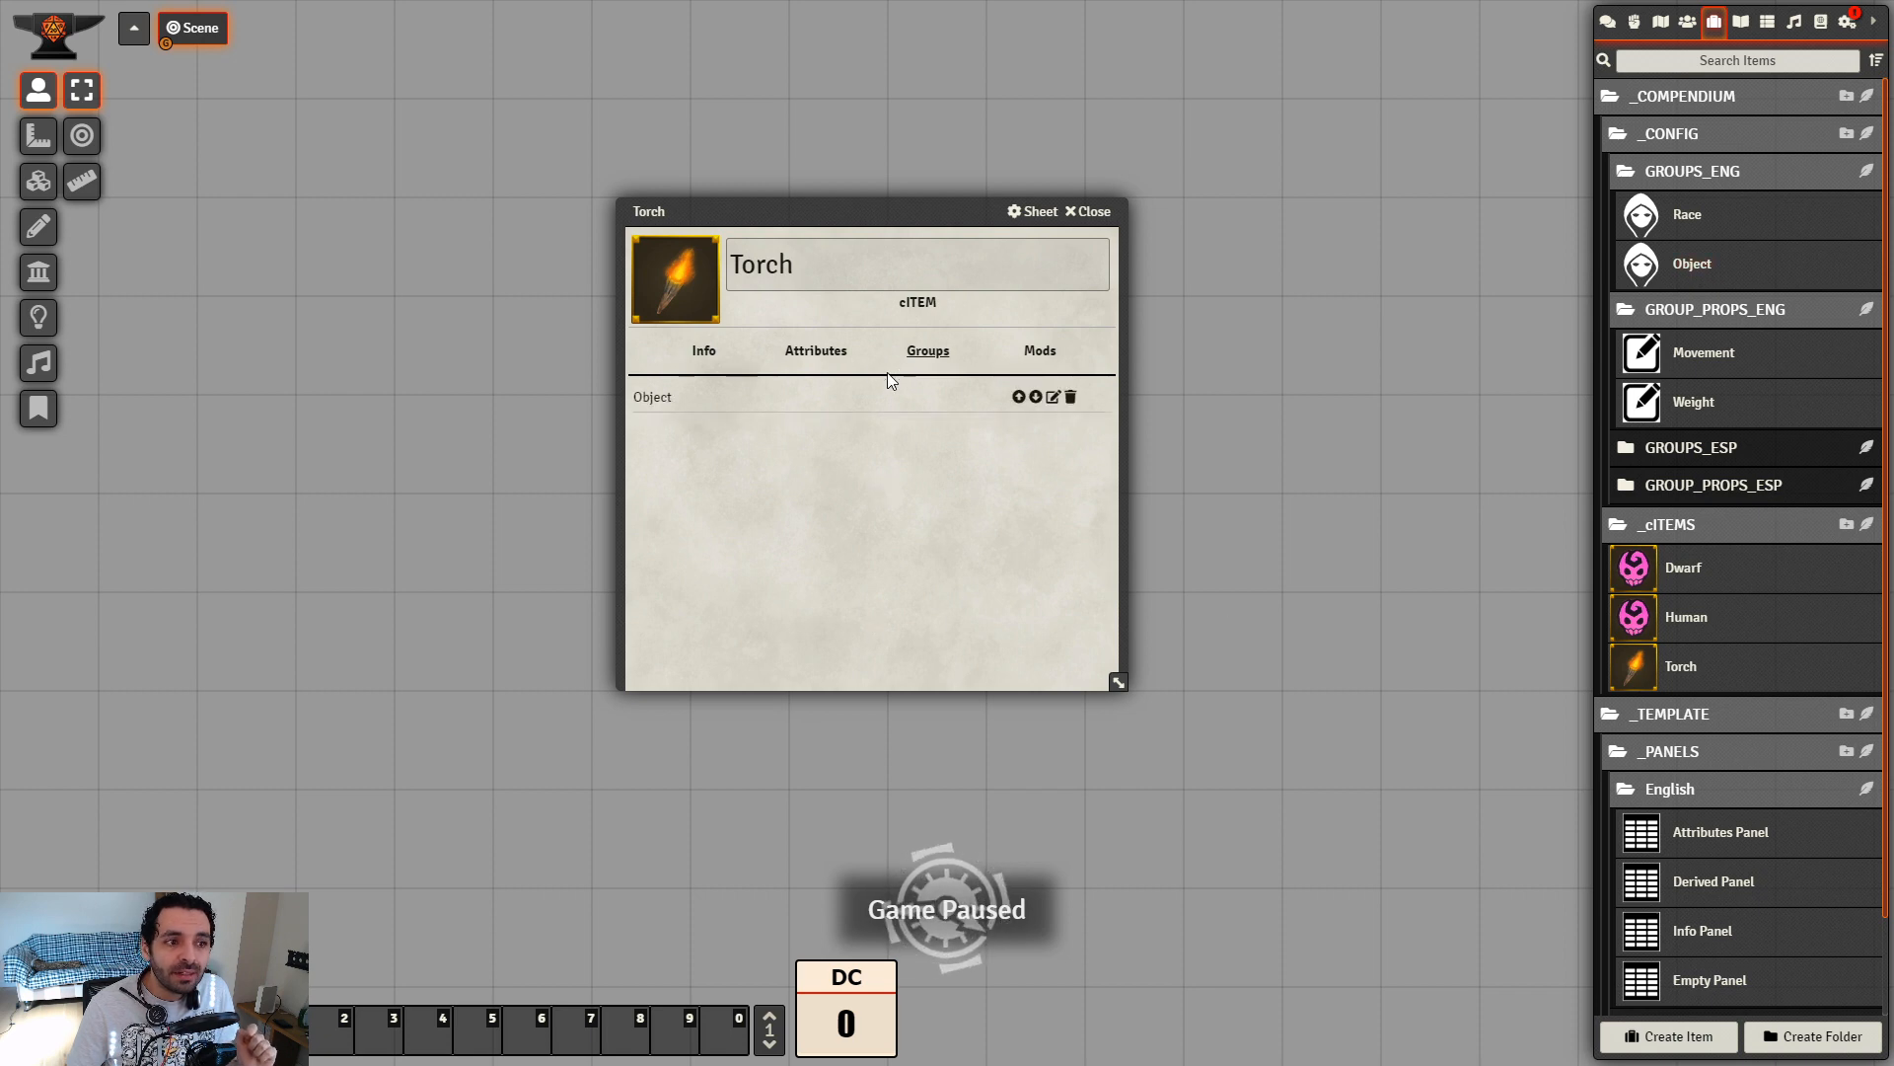
Set the Torch item's Weight attribute to 1 and close its sheet
click(816, 352)
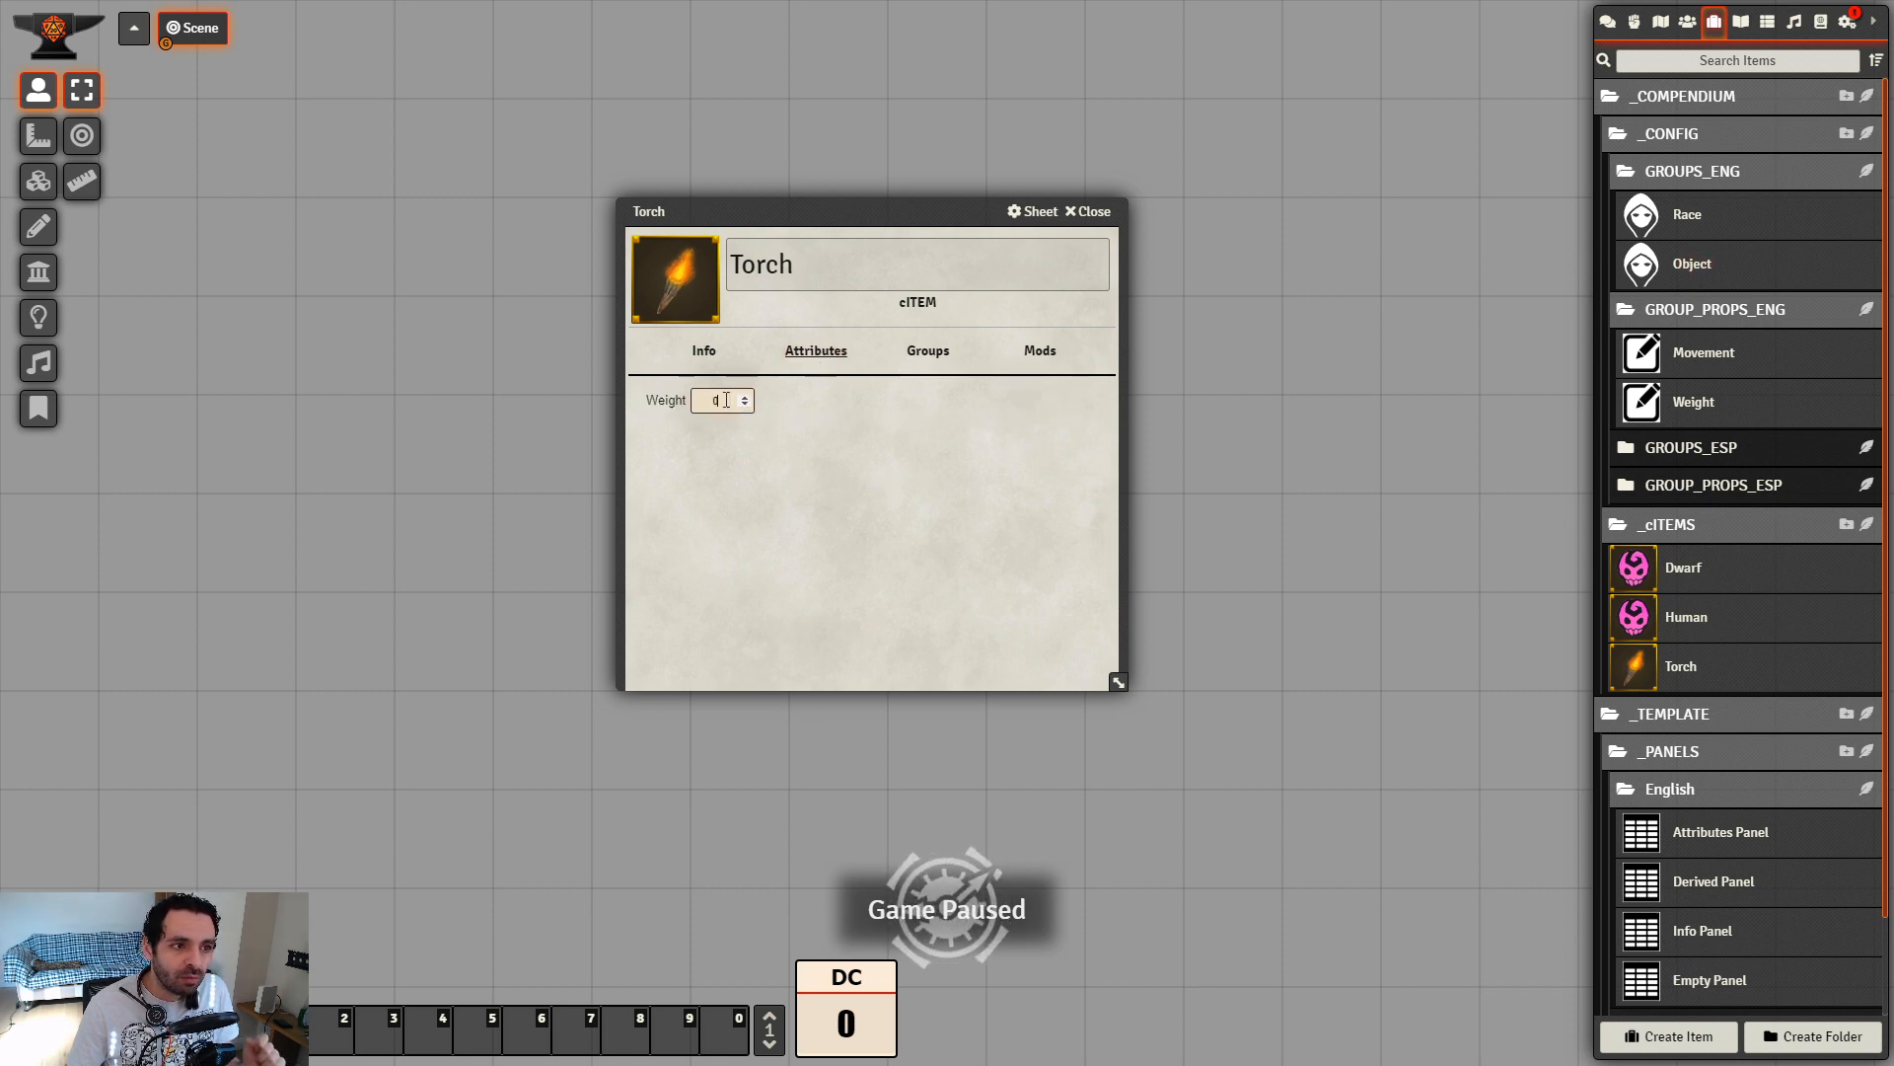
drag(731, 400, 691, 401)
text(1)
click(934, 533)
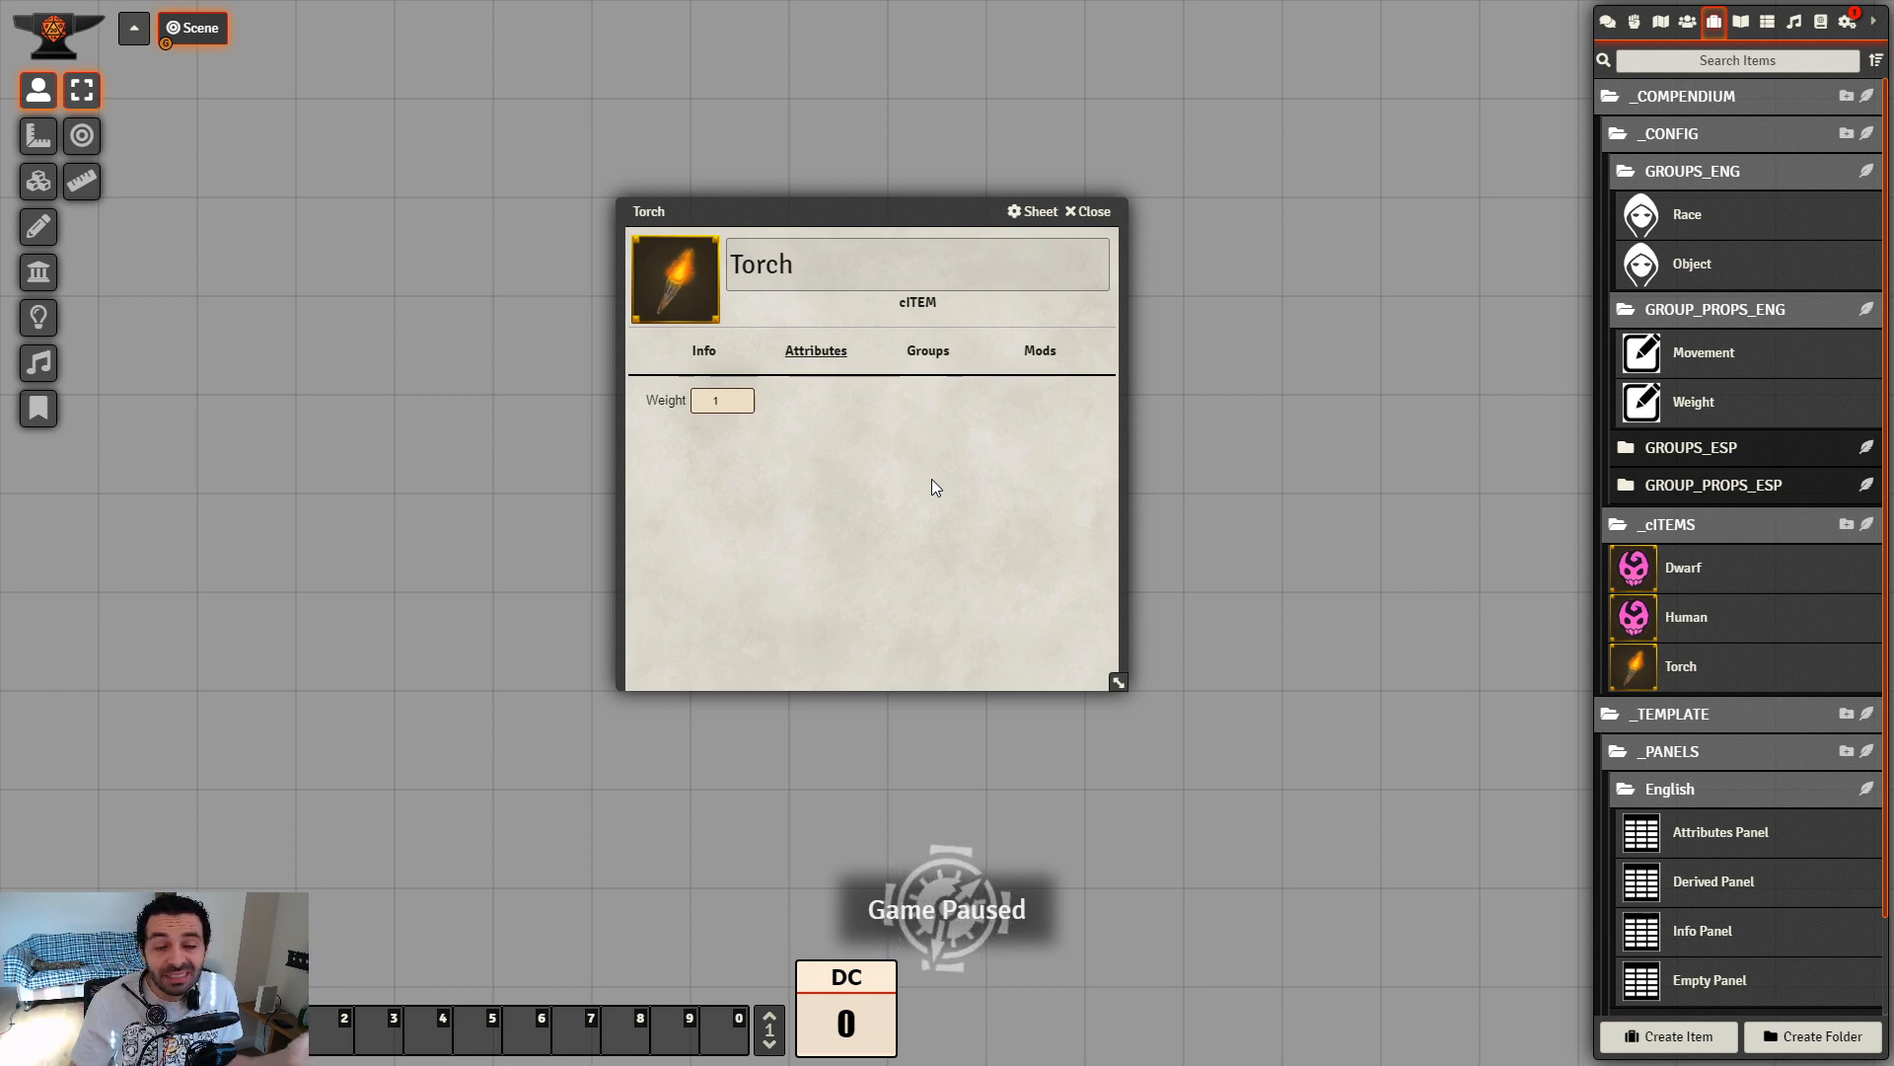
click(1109, 217)
Duplicate the Torch item and rename the copy Rope
right_click(1696, 671)
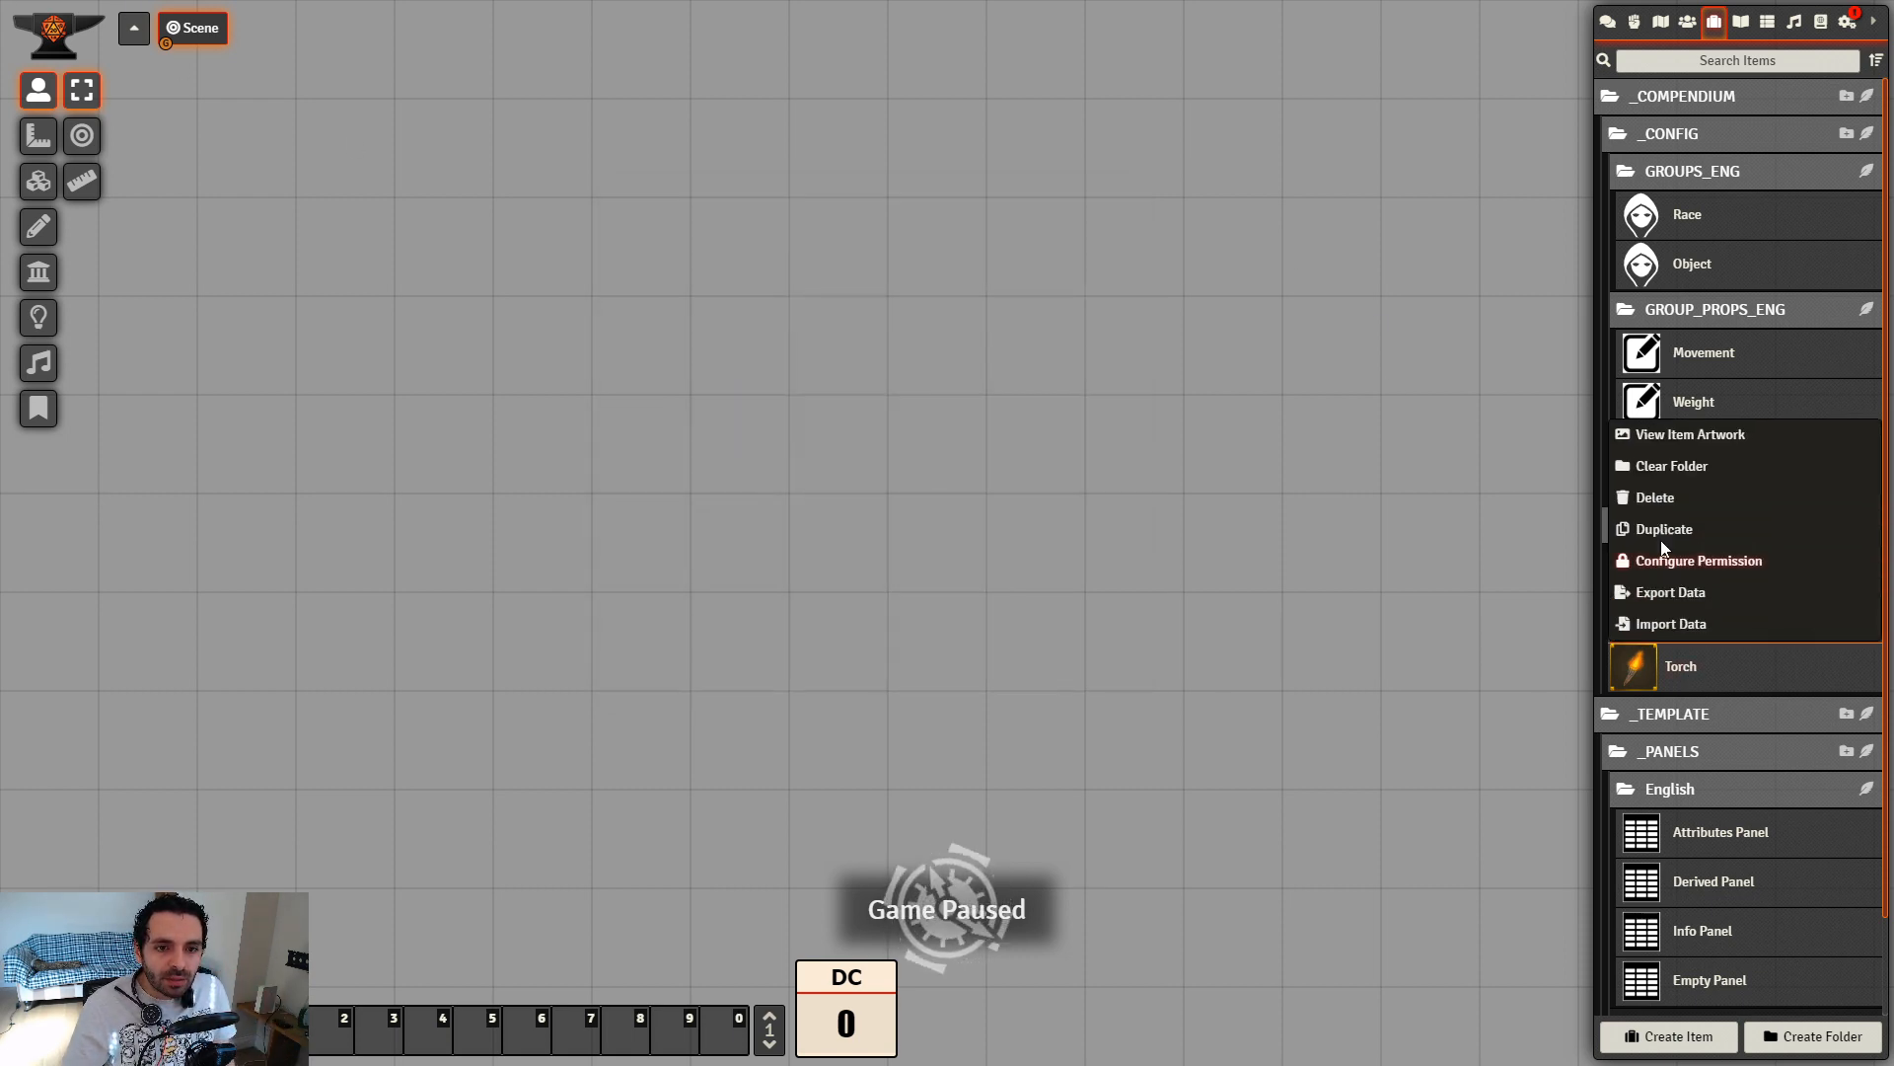
click(1662, 538)
click(1706, 726)
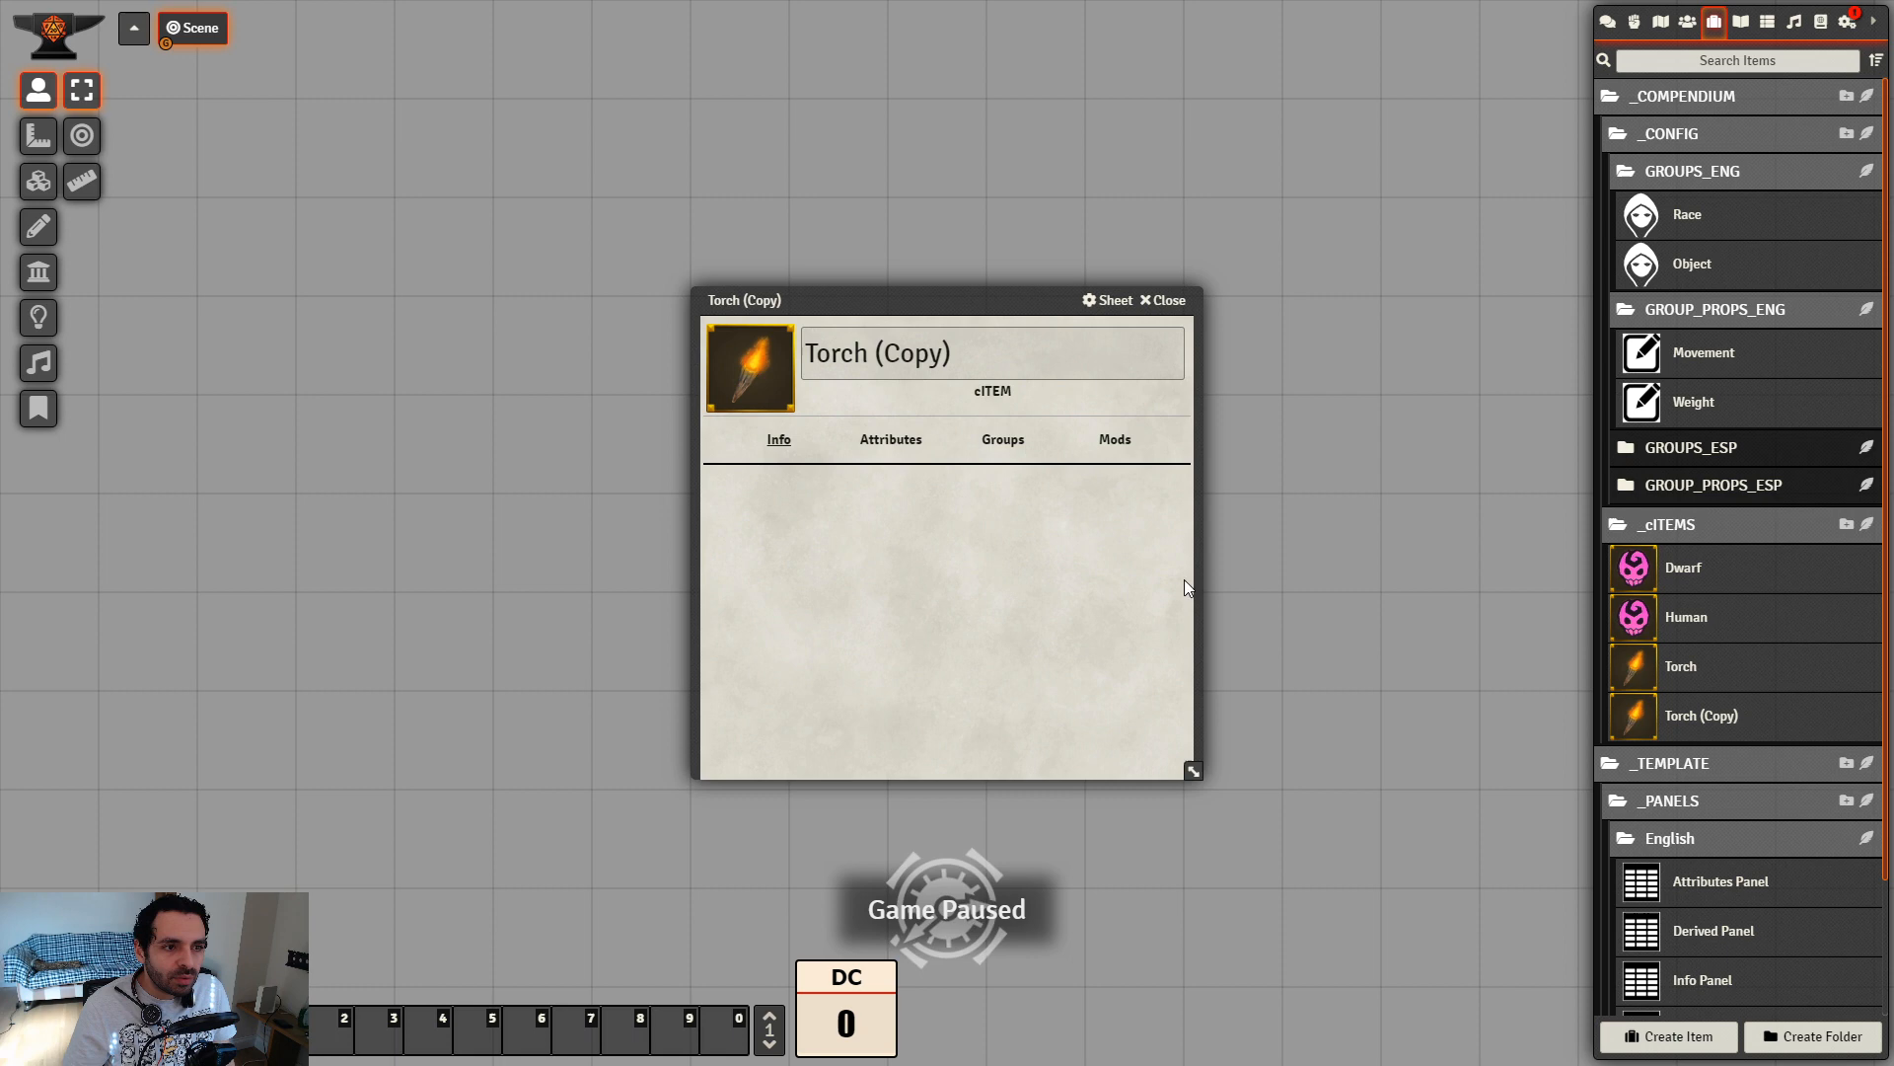
triple_click(979, 357)
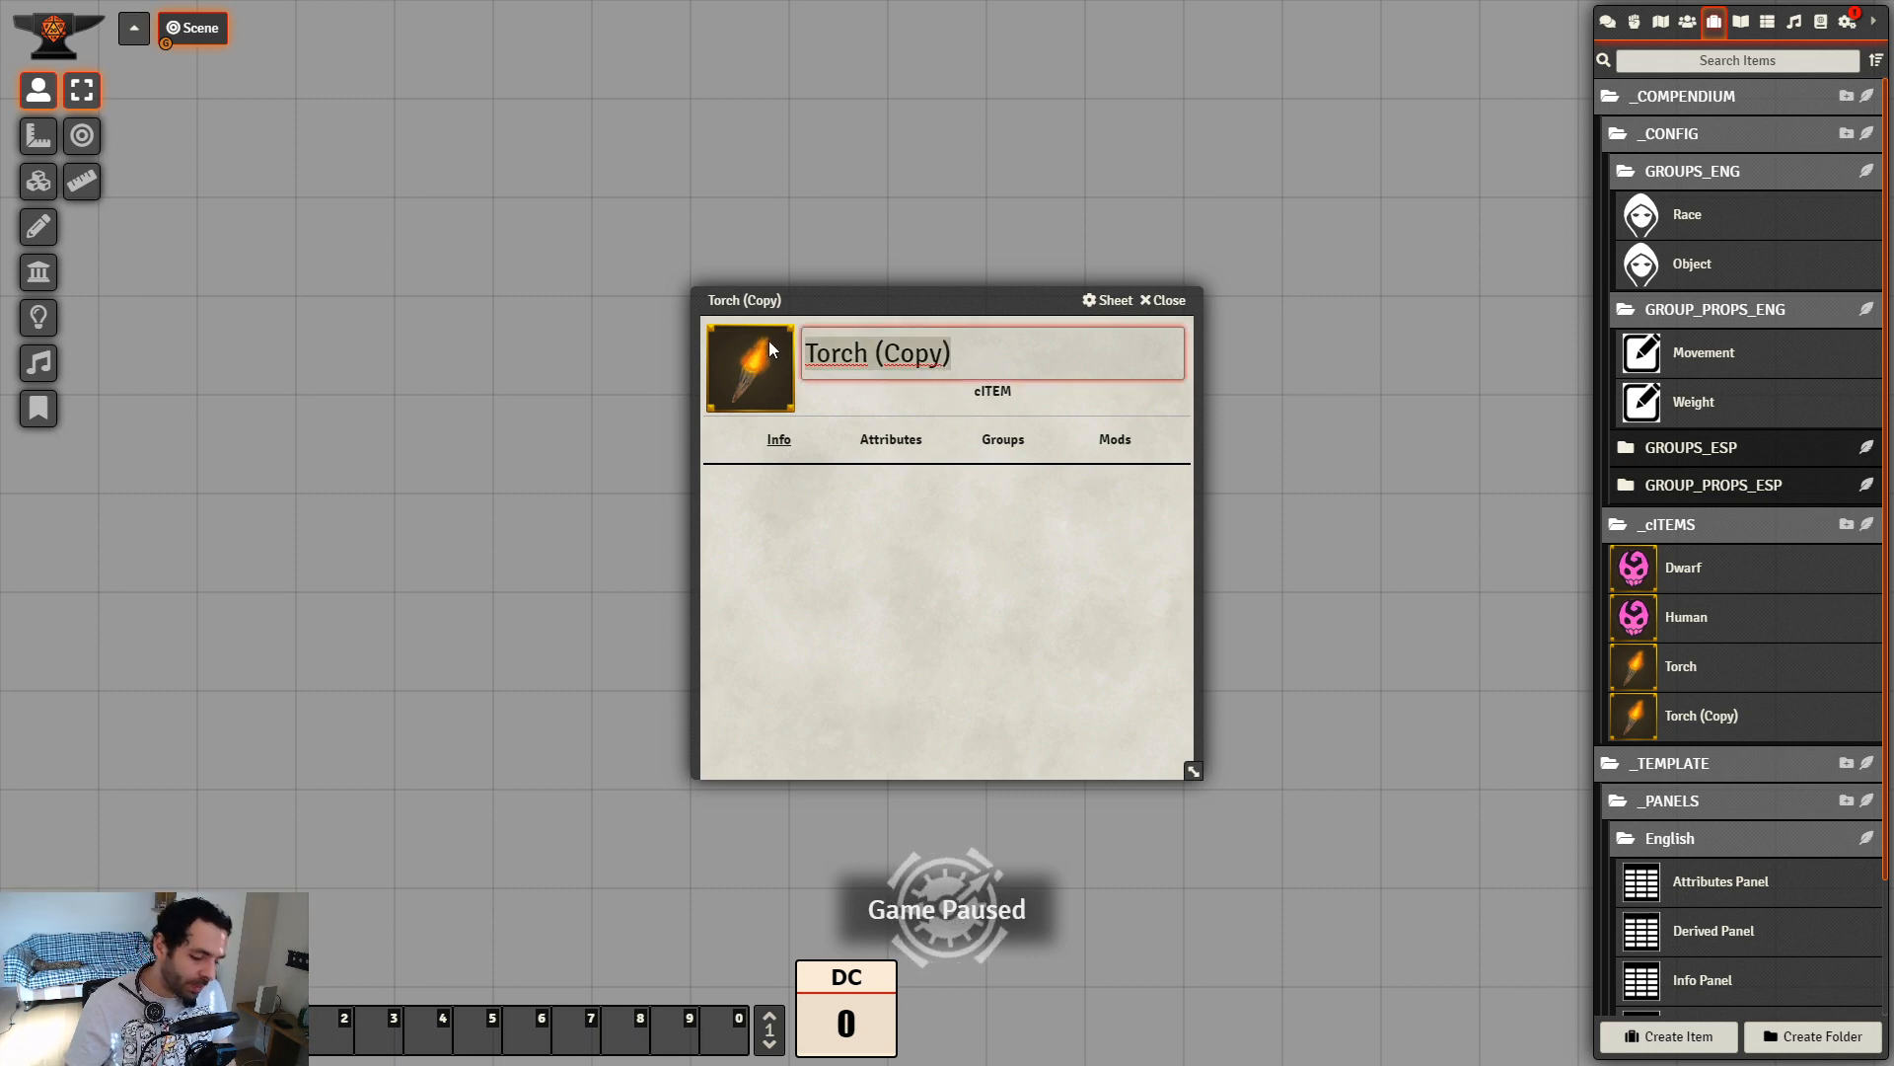
text(Rope)
click(1070, 634)
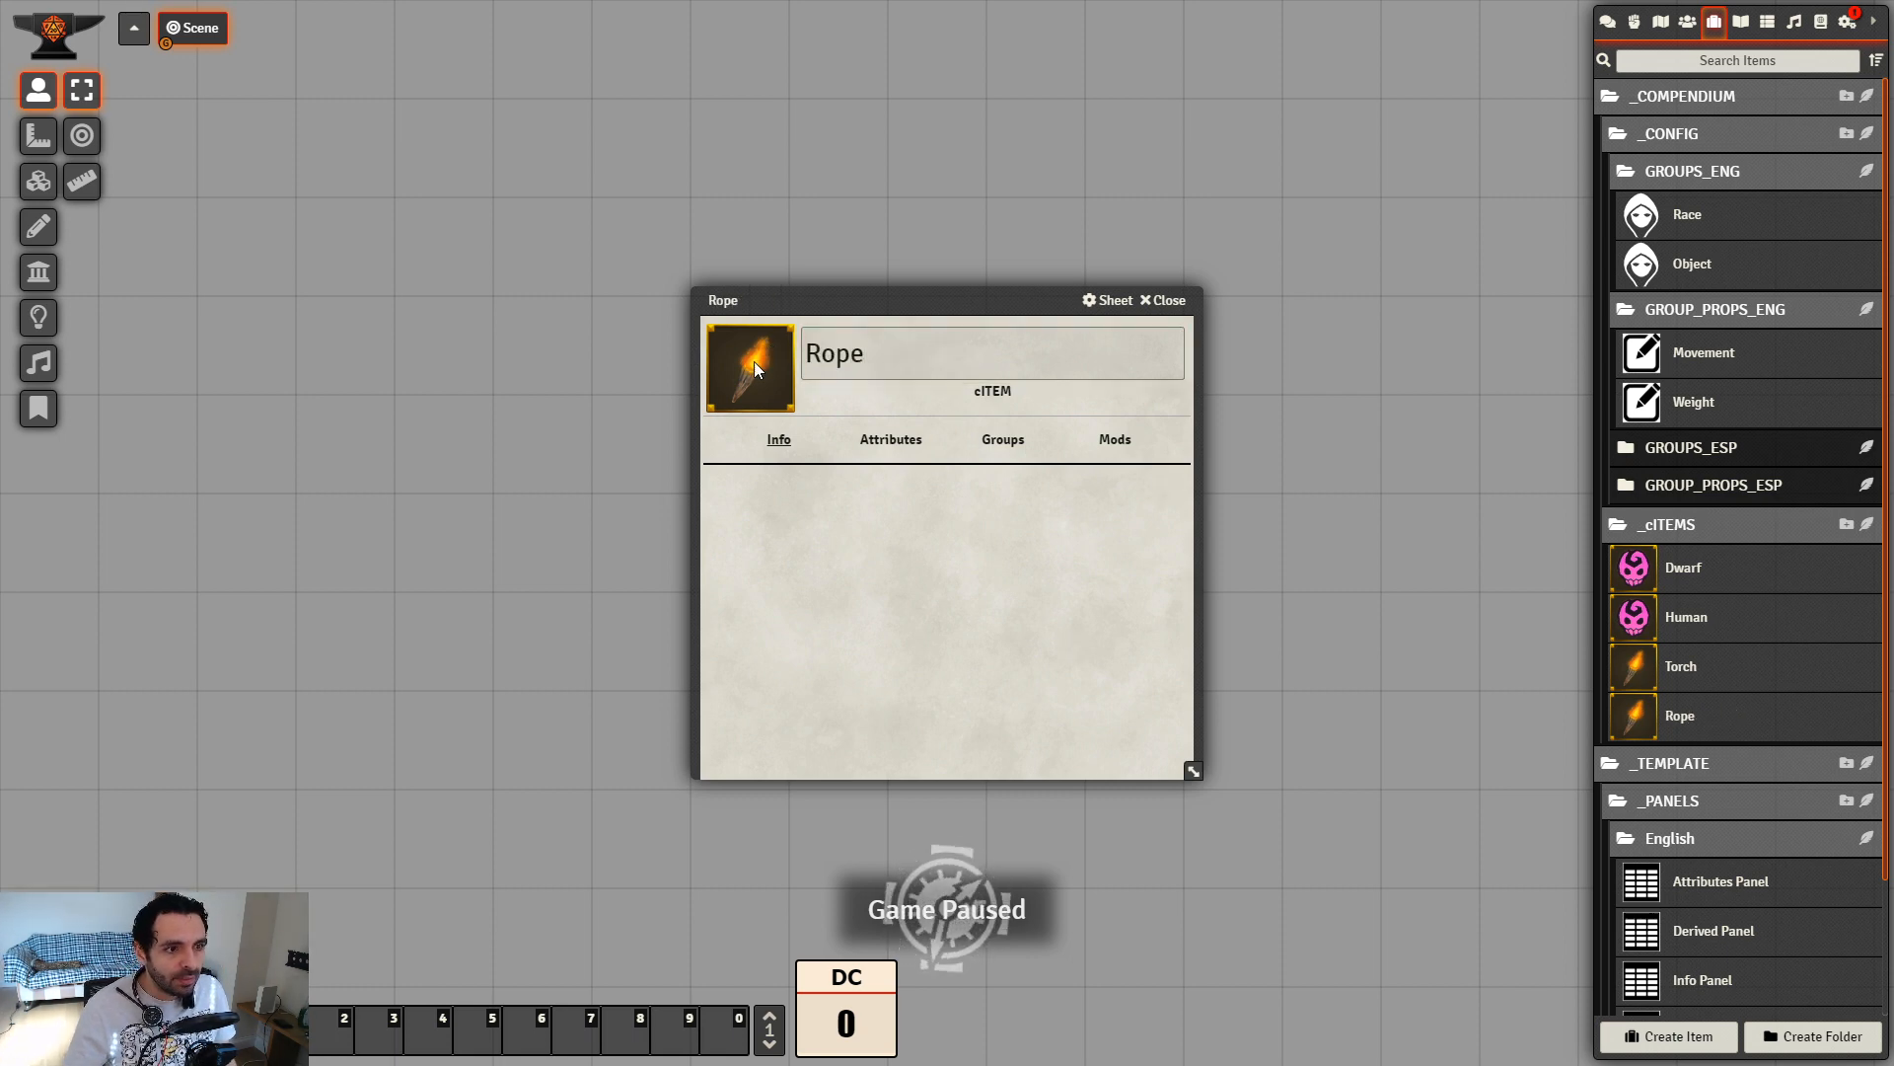
Change the Rope item's image to _cuerda1.jpg from the 06_Icons folder
click(754, 361)
click(1108, 353)
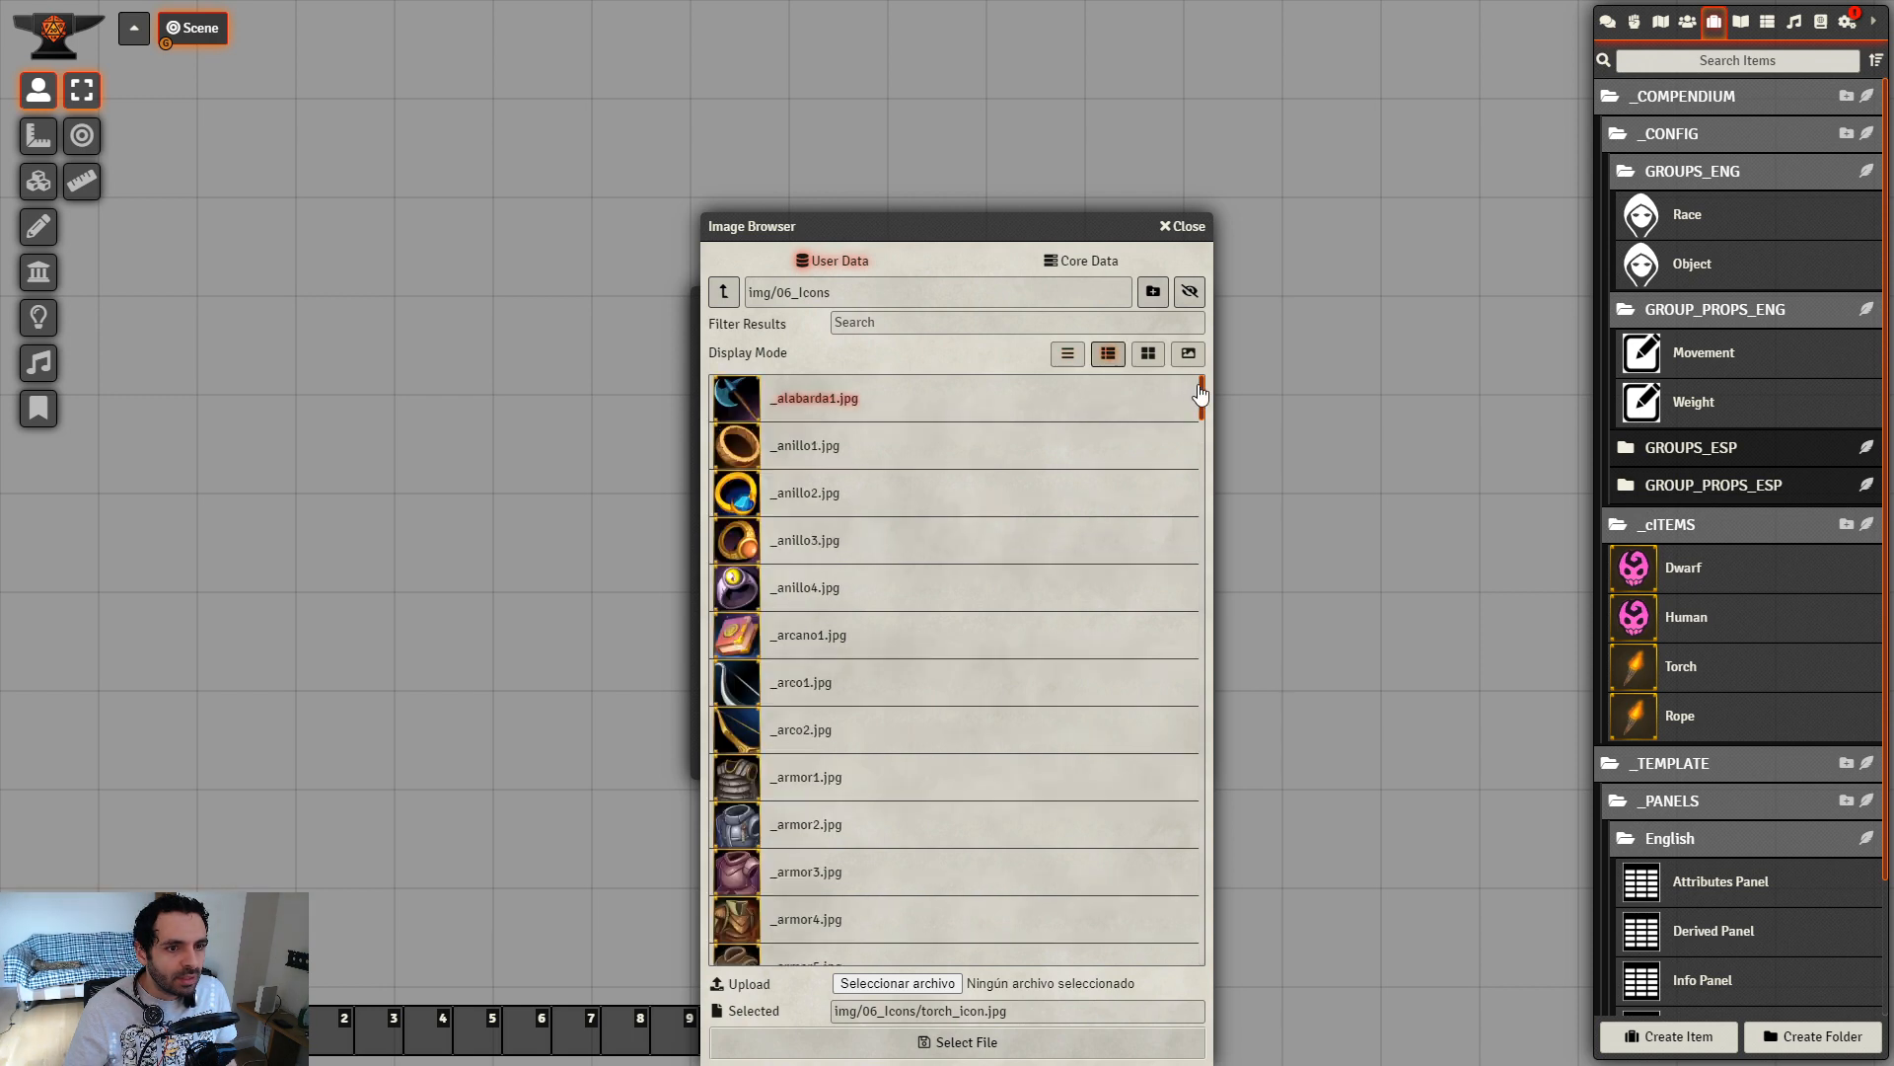
drag(1200, 385, 1211, 517)
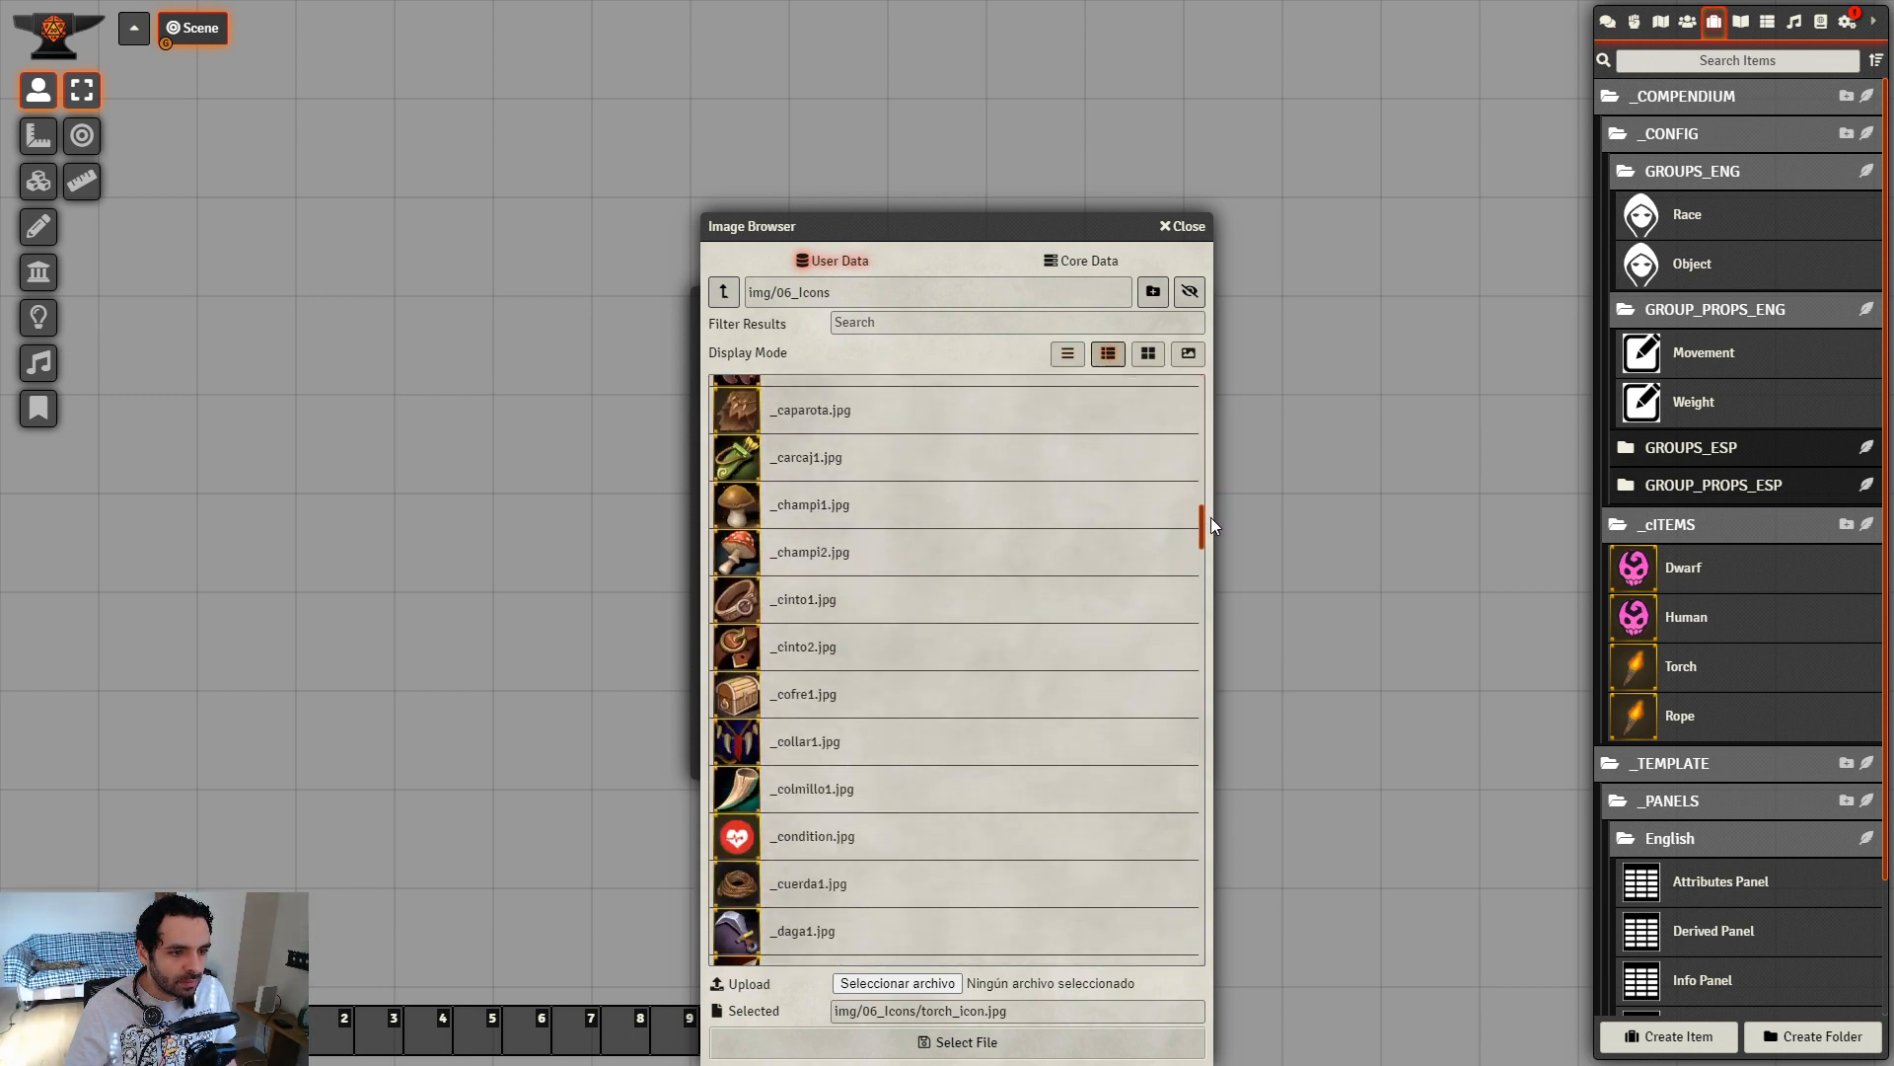
click(830, 709)
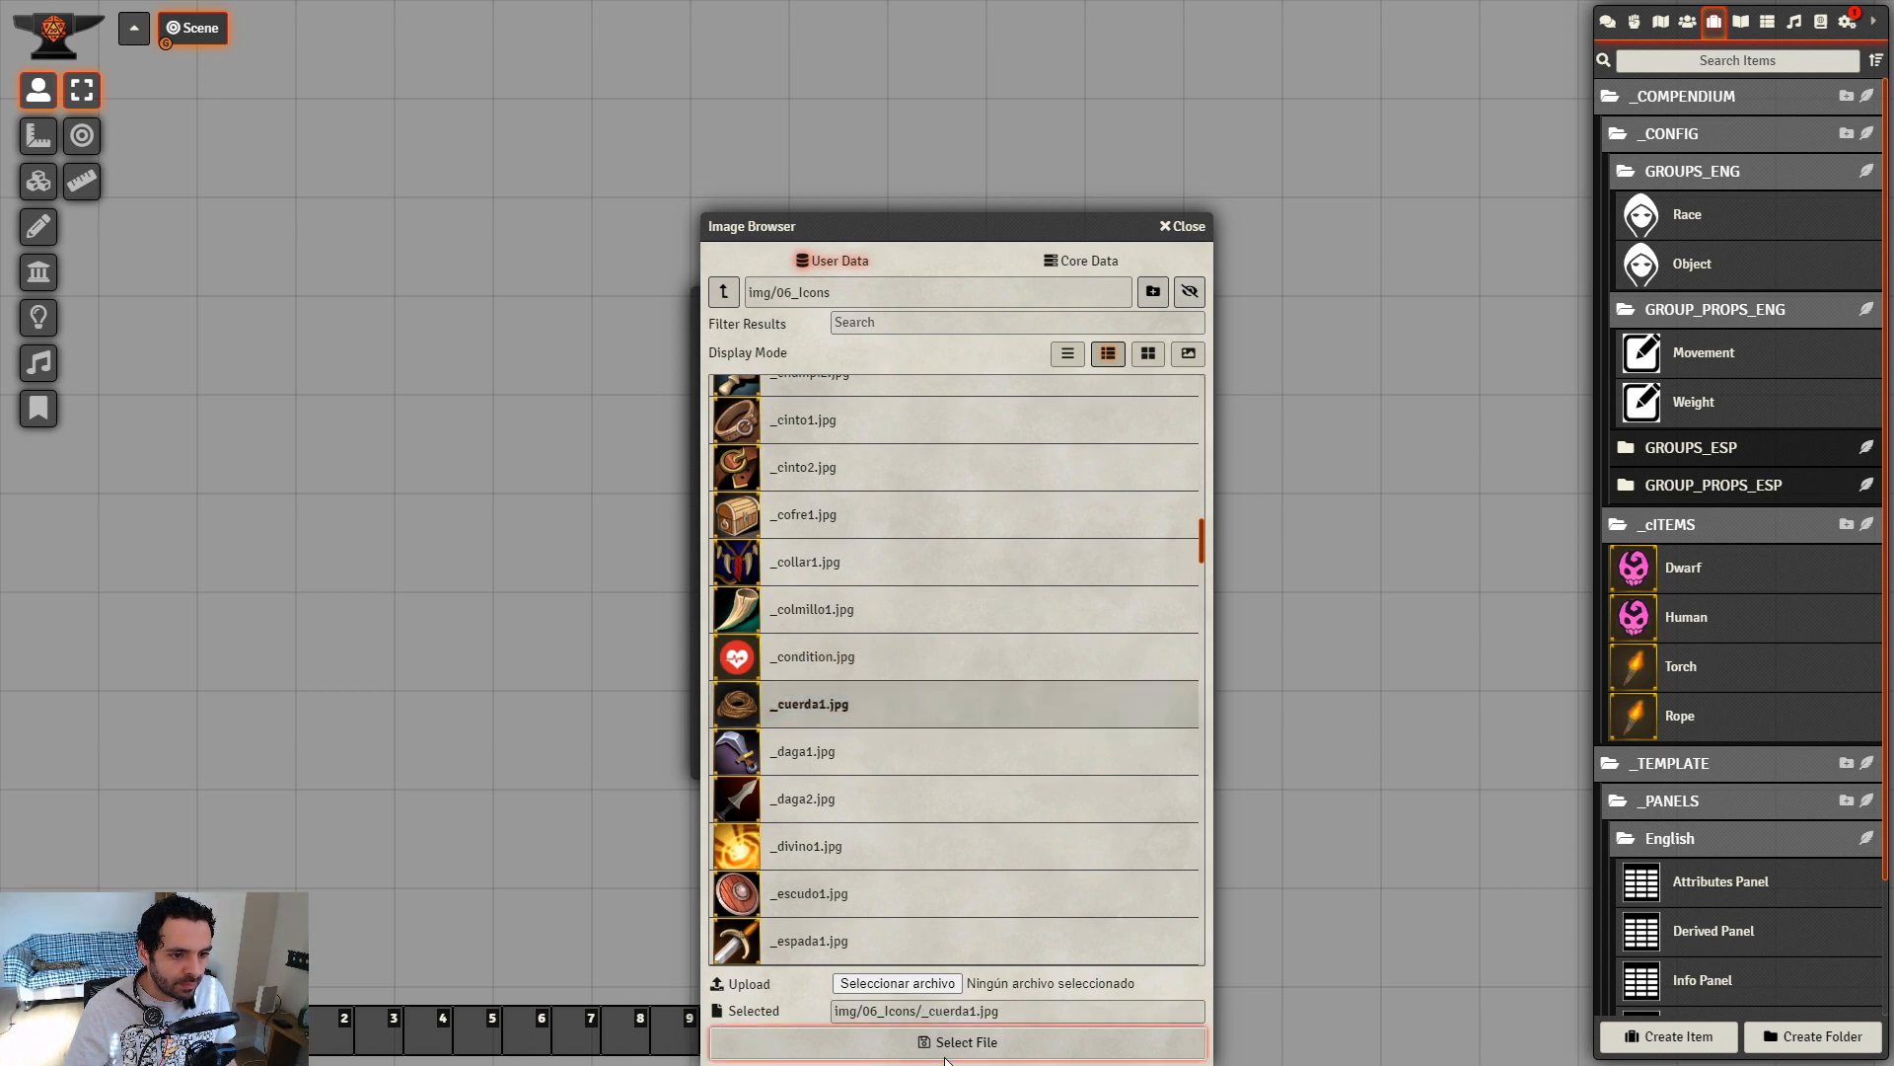
click(962, 1042)
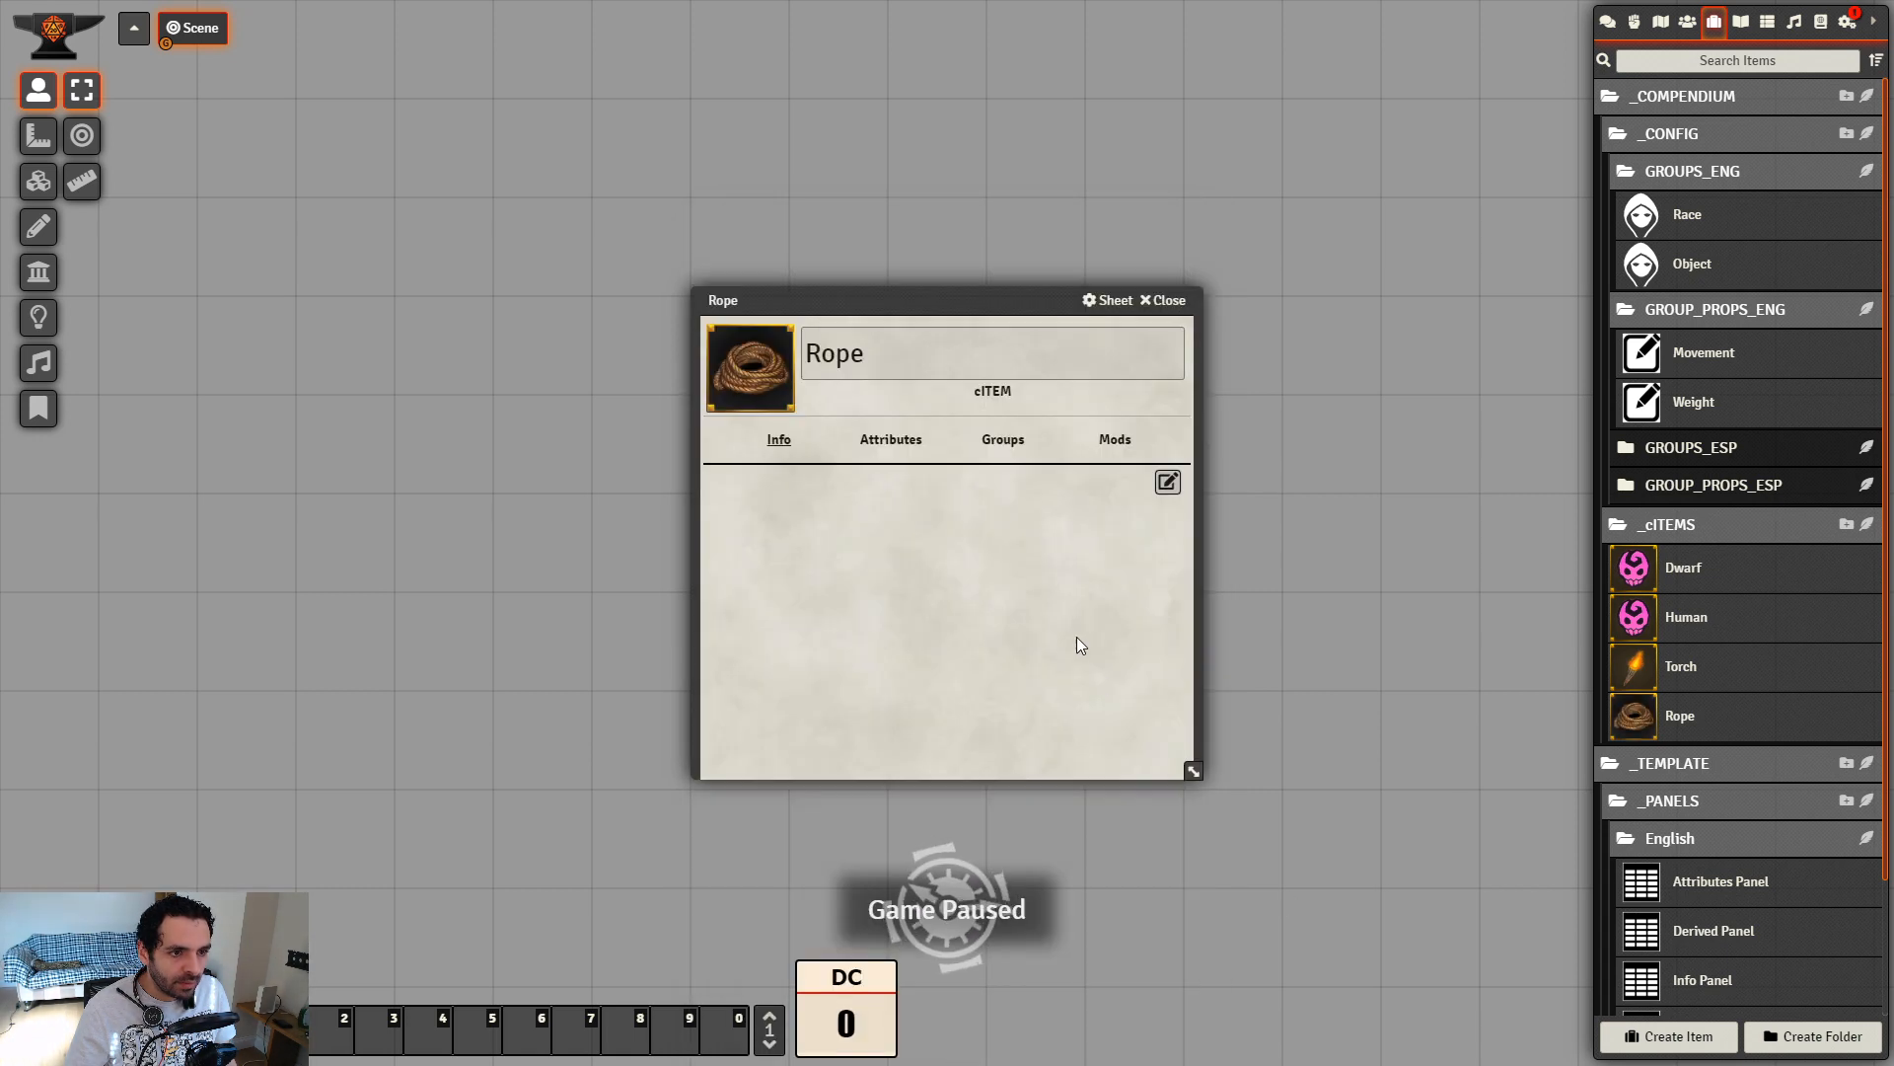
Check the Rope item's groups, set its Weight attribute to 5 and close its sheet
click(1001, 454)
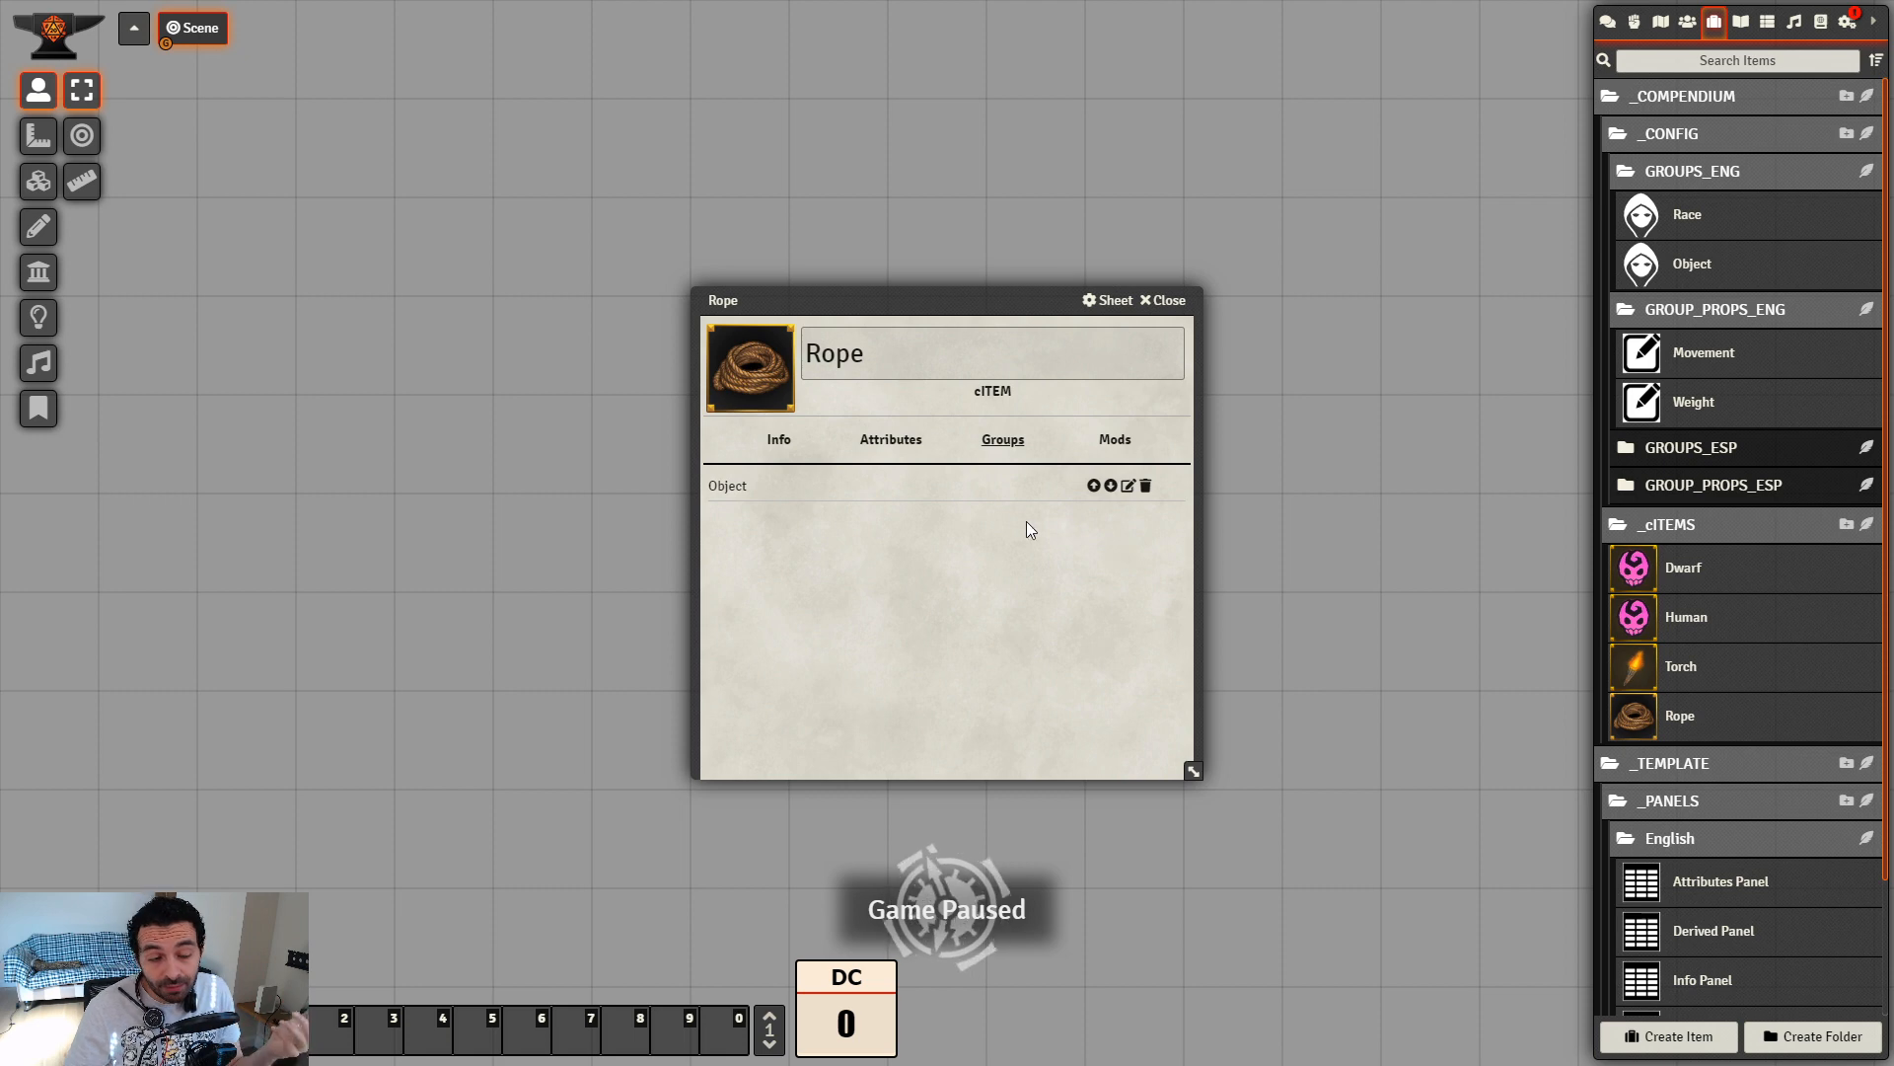
click(891, 437)
double_click(800, 488)
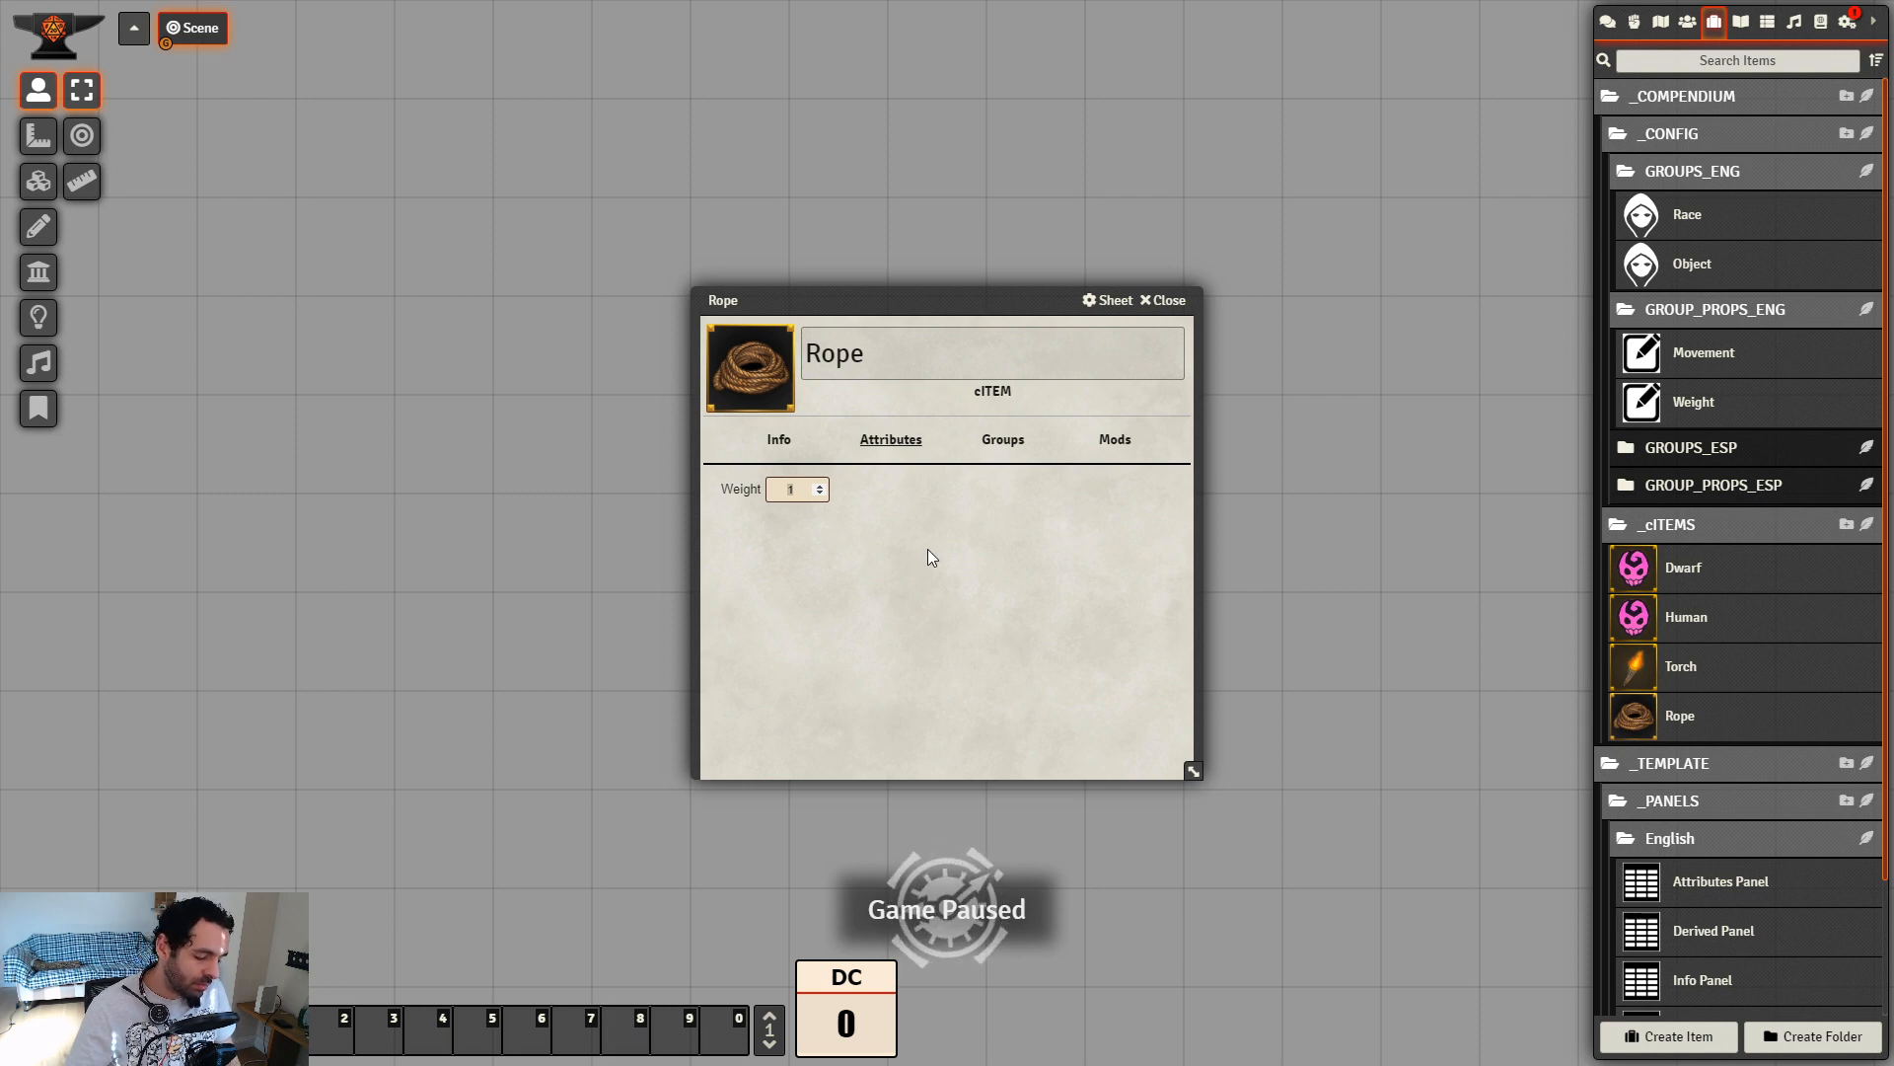
text(55)
key(BackSpace)
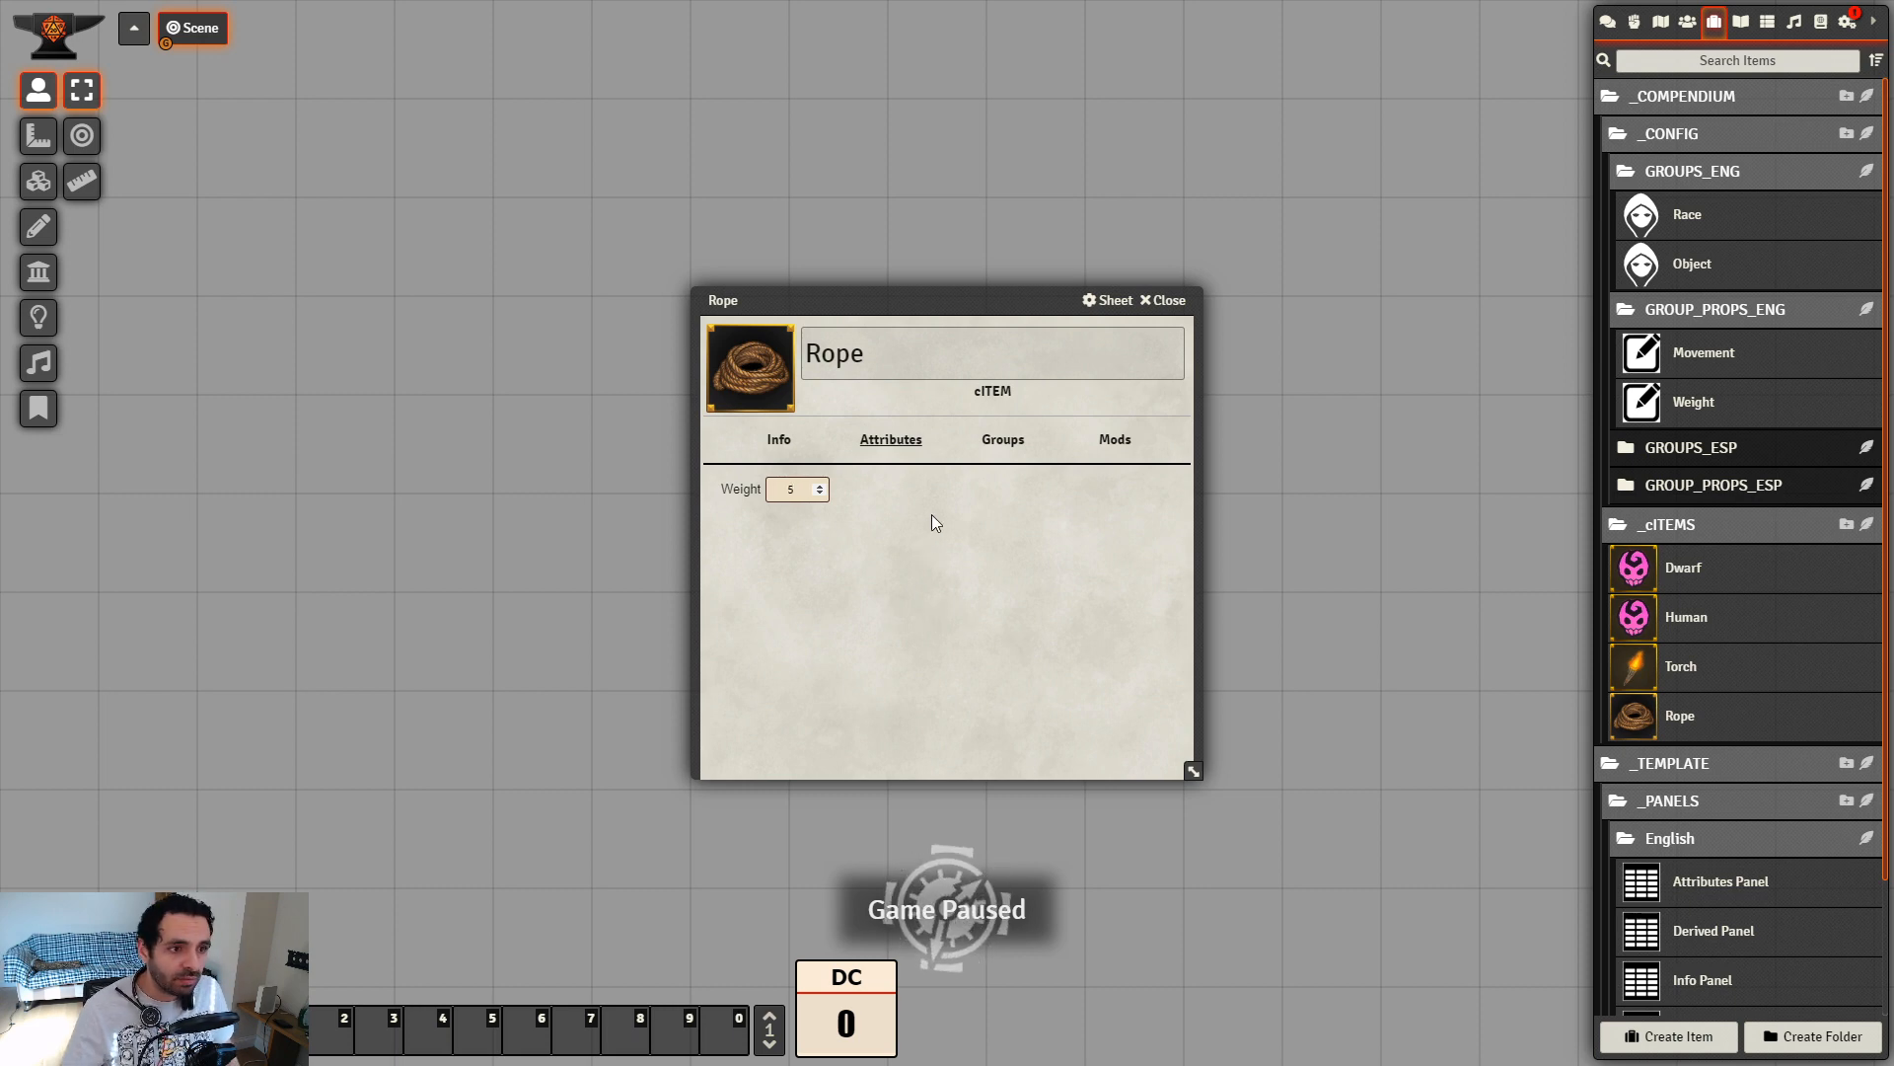
key(Return)
click(1165, 300)
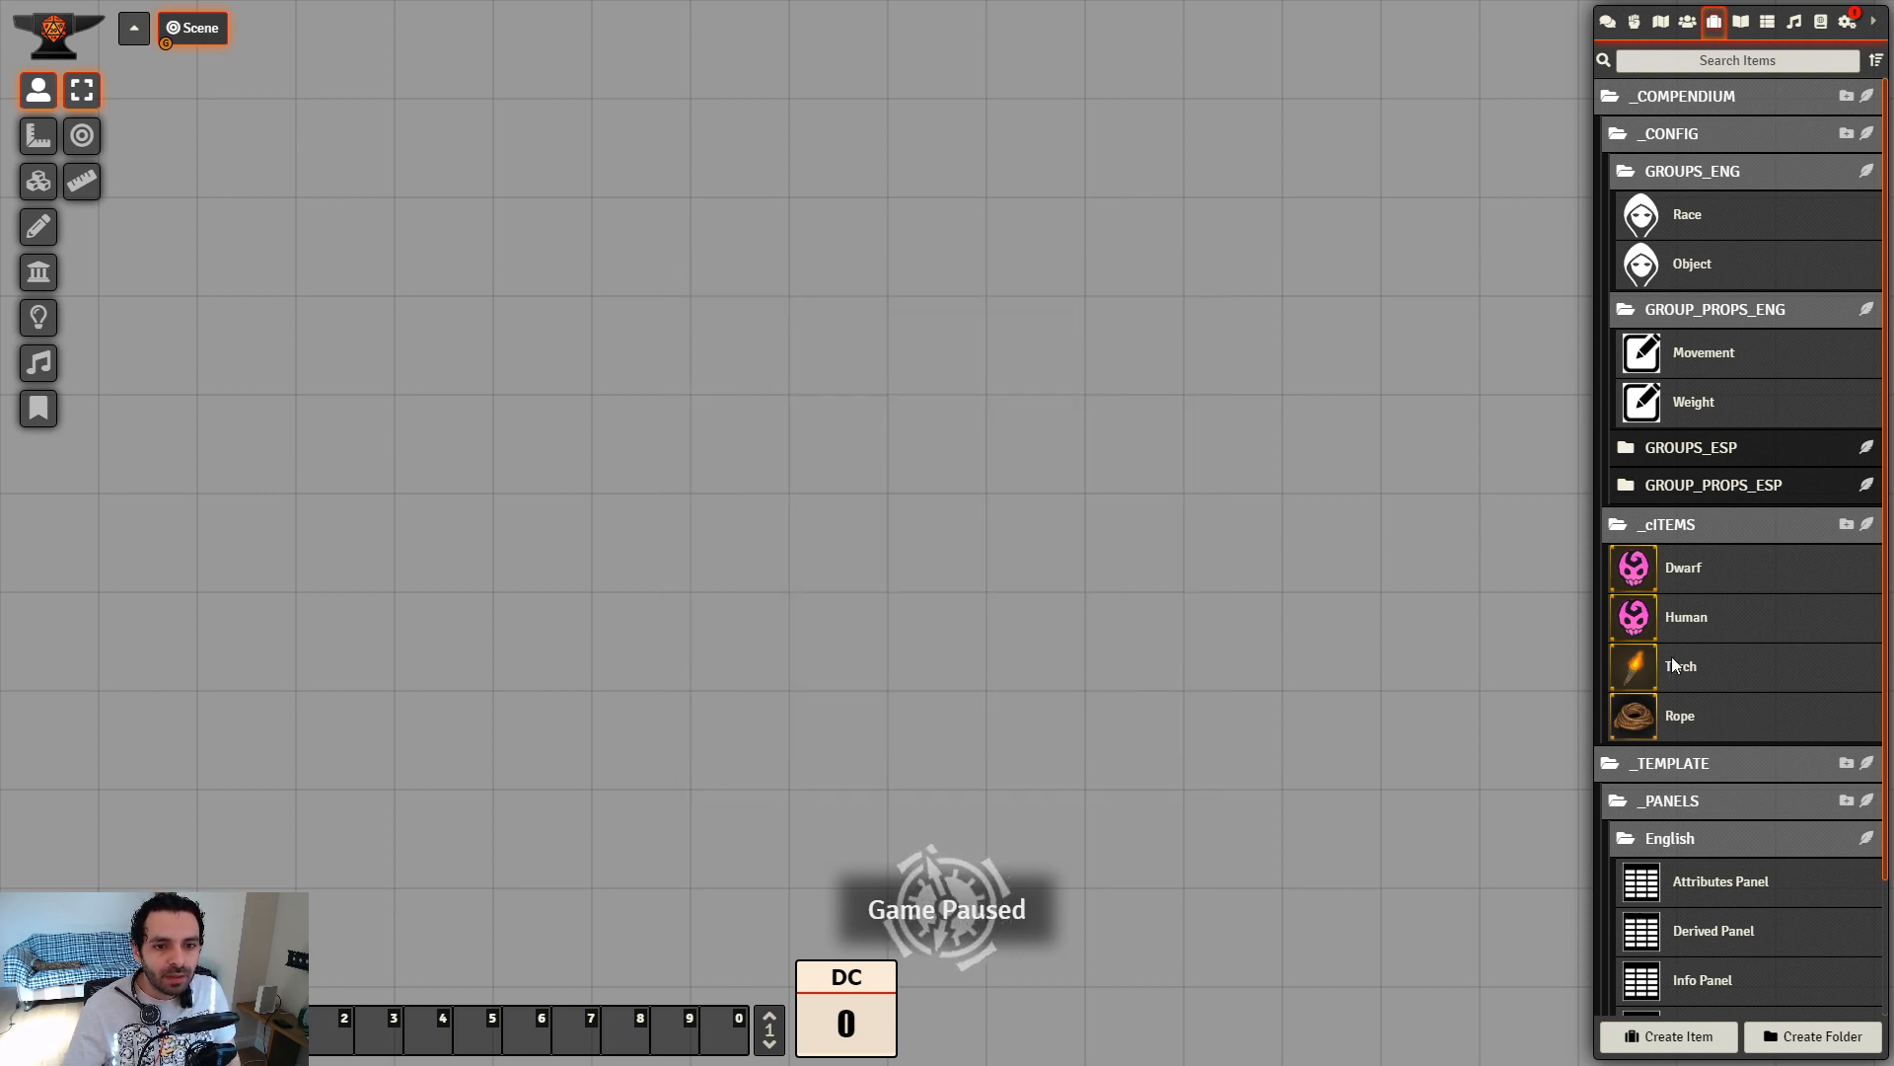
Duplicate Empty Panel in the English panels folder and rename the copy Inventory Panel
scroll(1741, 592, down, 3)
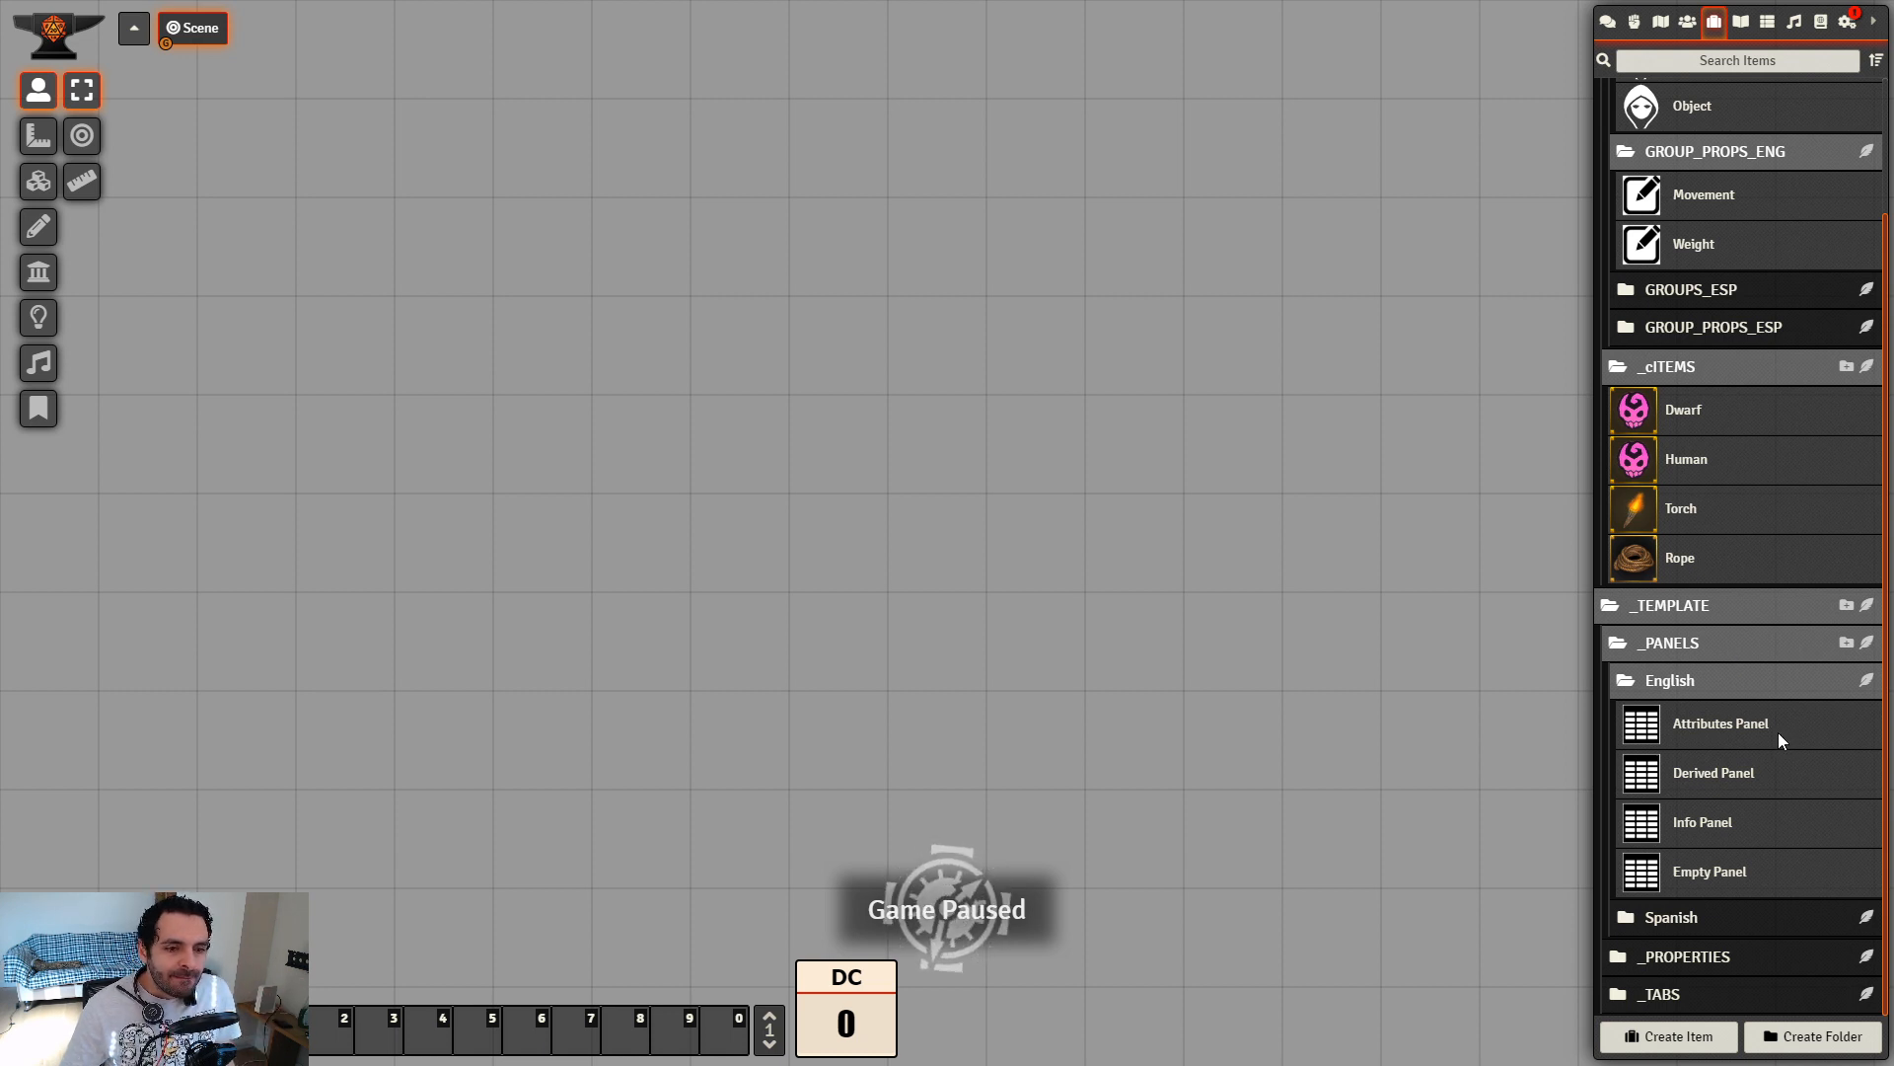
right_click(1713, 873)
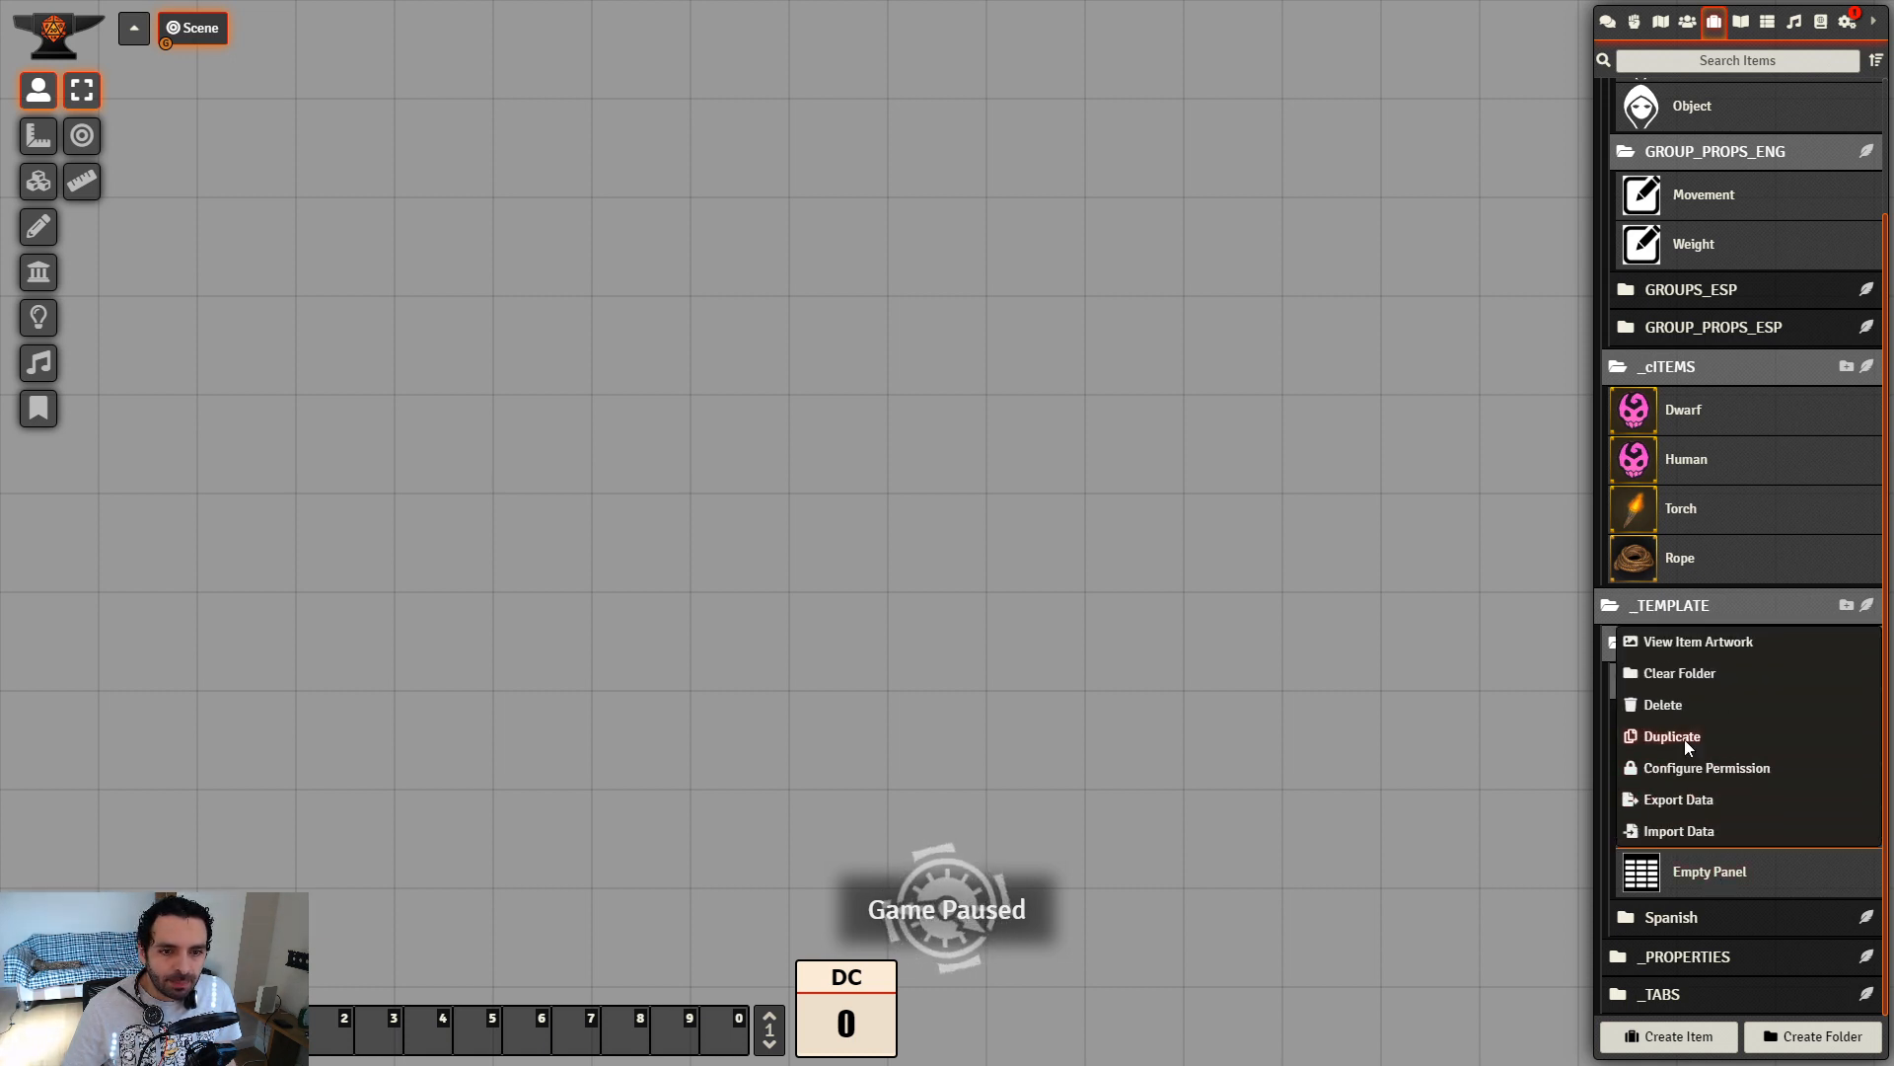
click(1684, 738)
triple_click(874, 331)
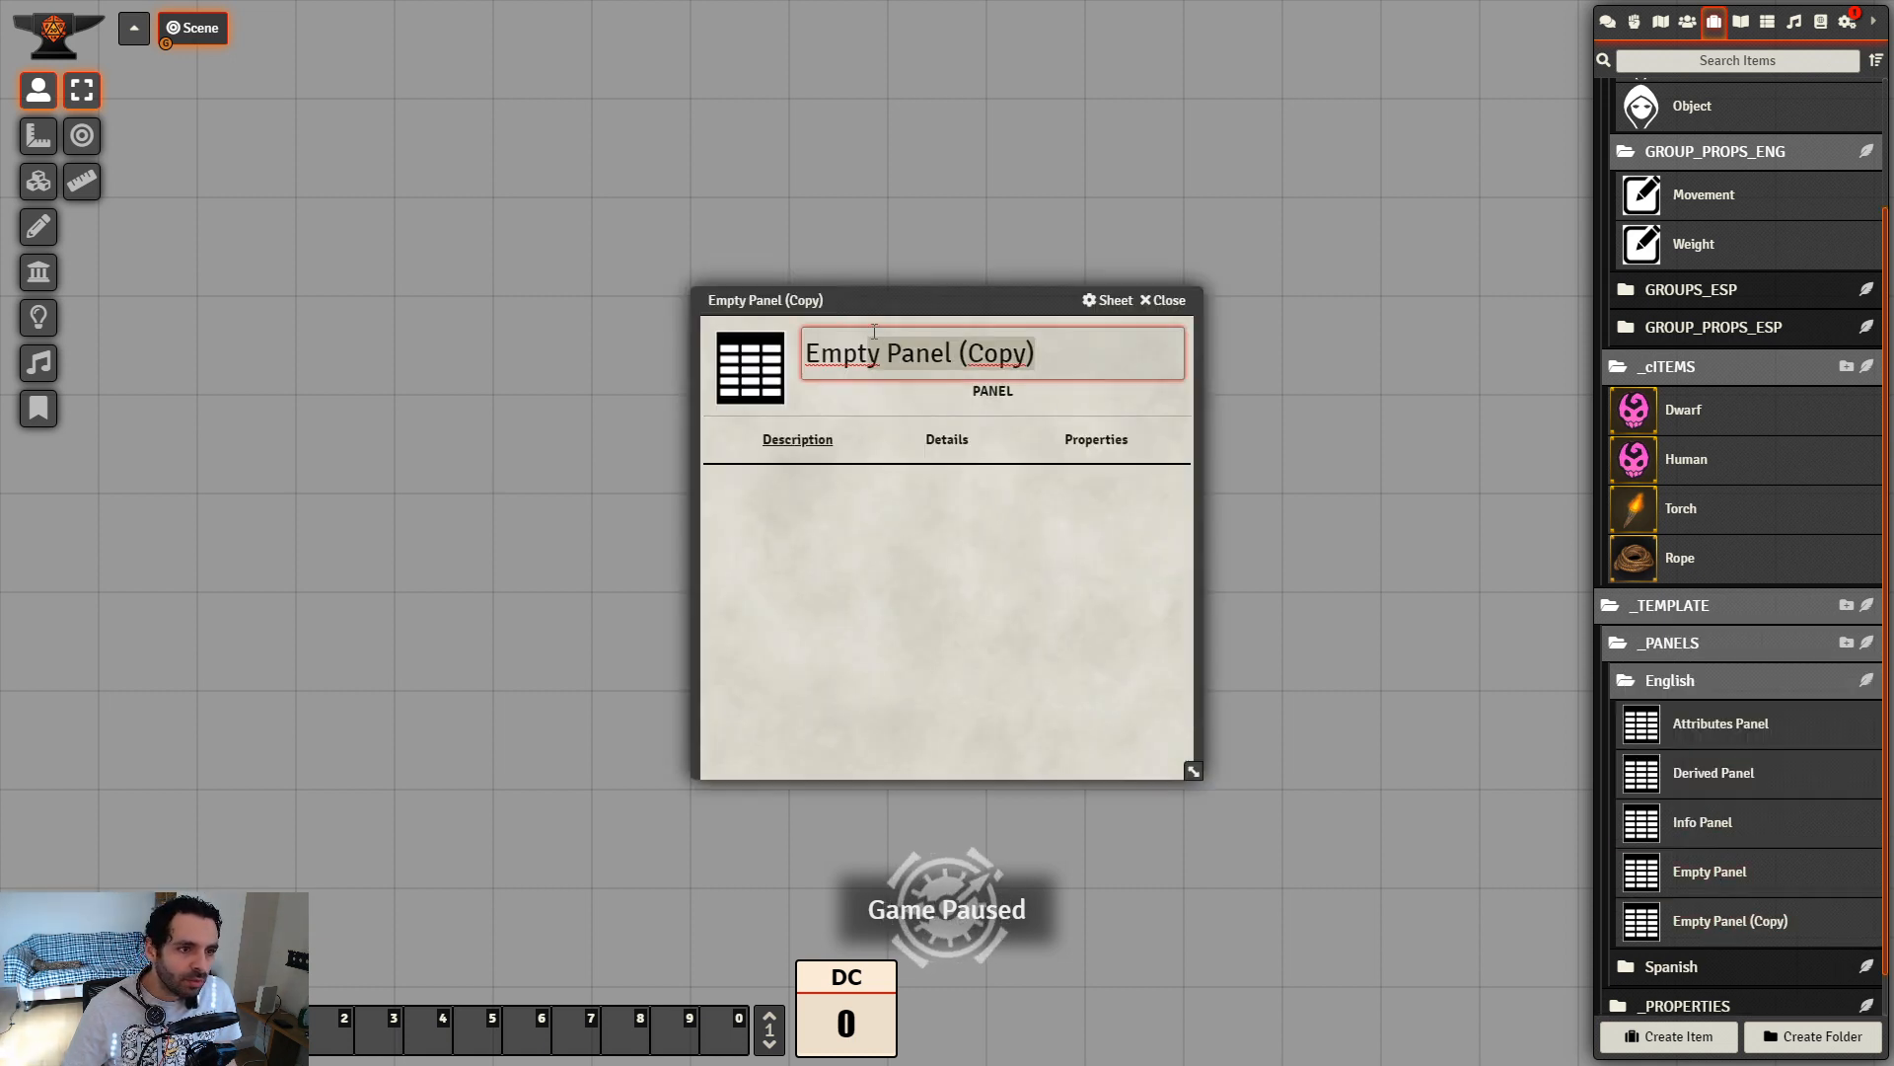
drag(874, 332, 796, 312)
text(Inventory Panel)
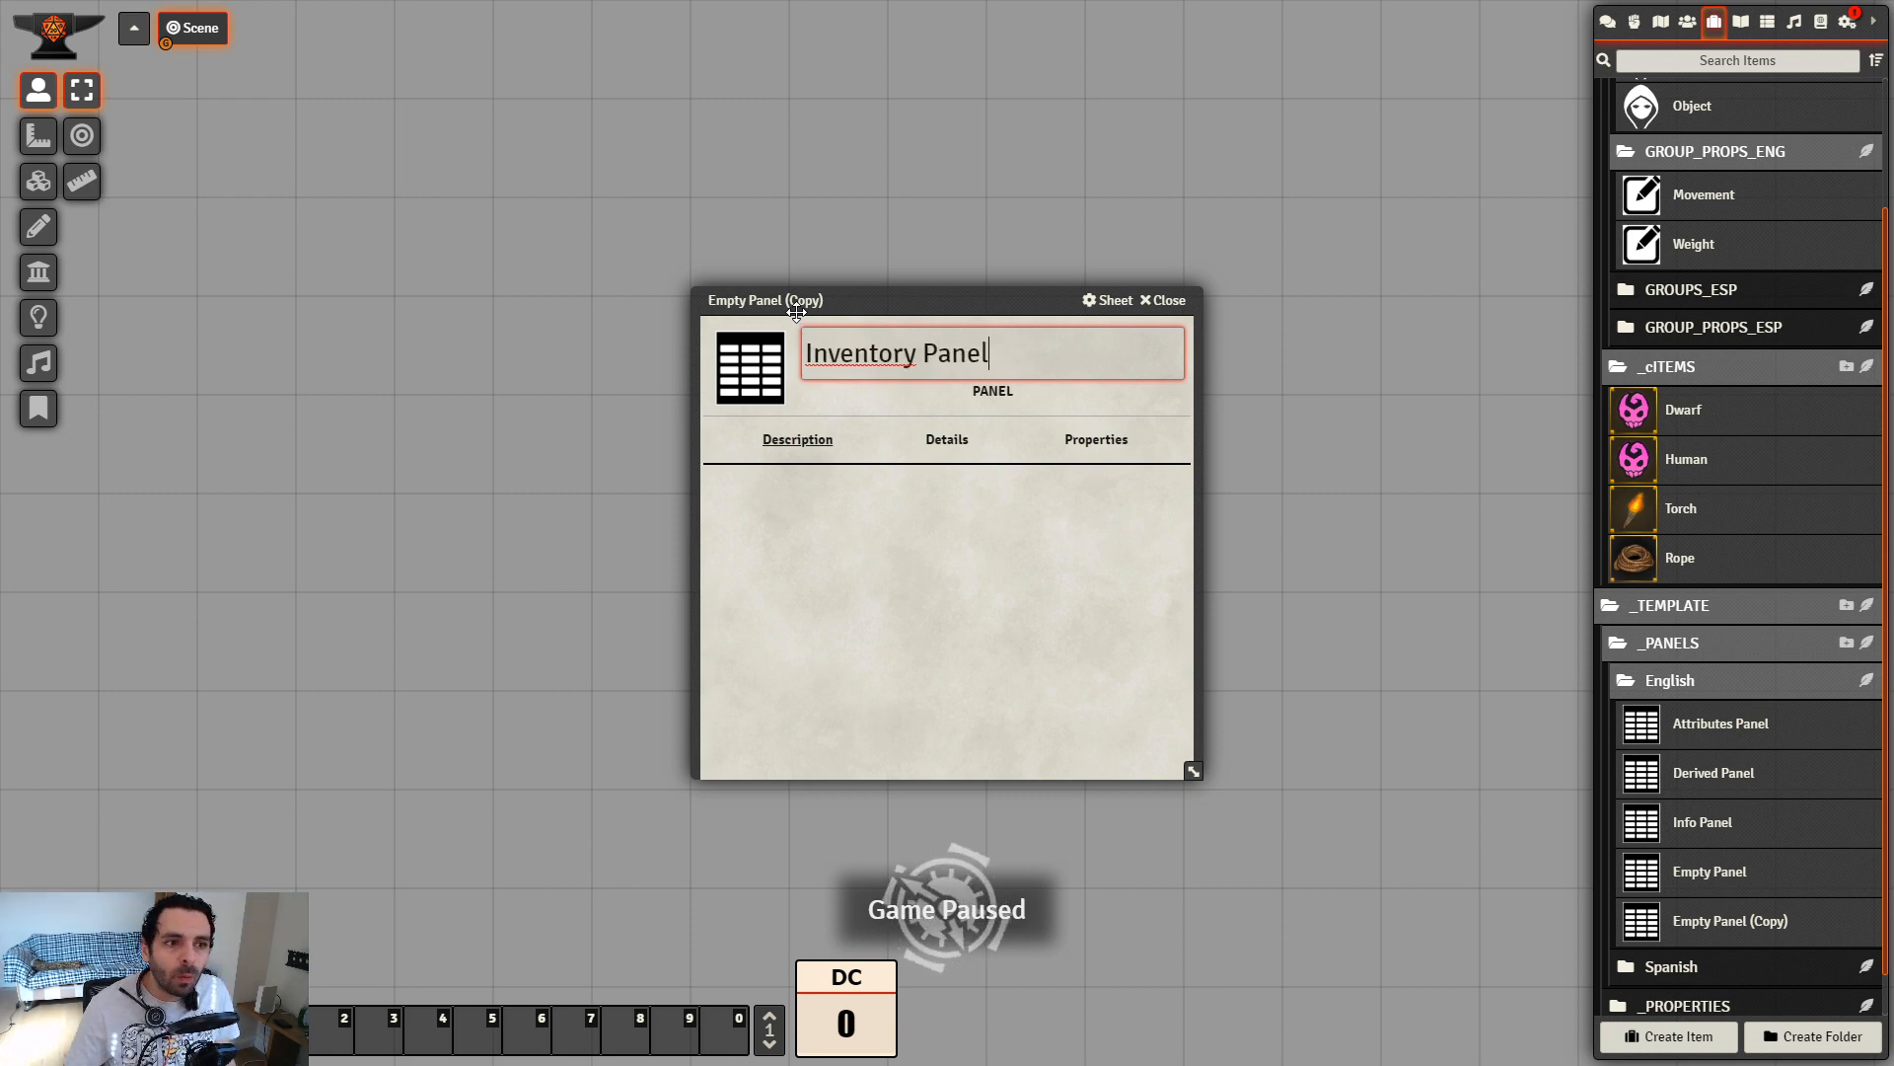
click(937, 579)
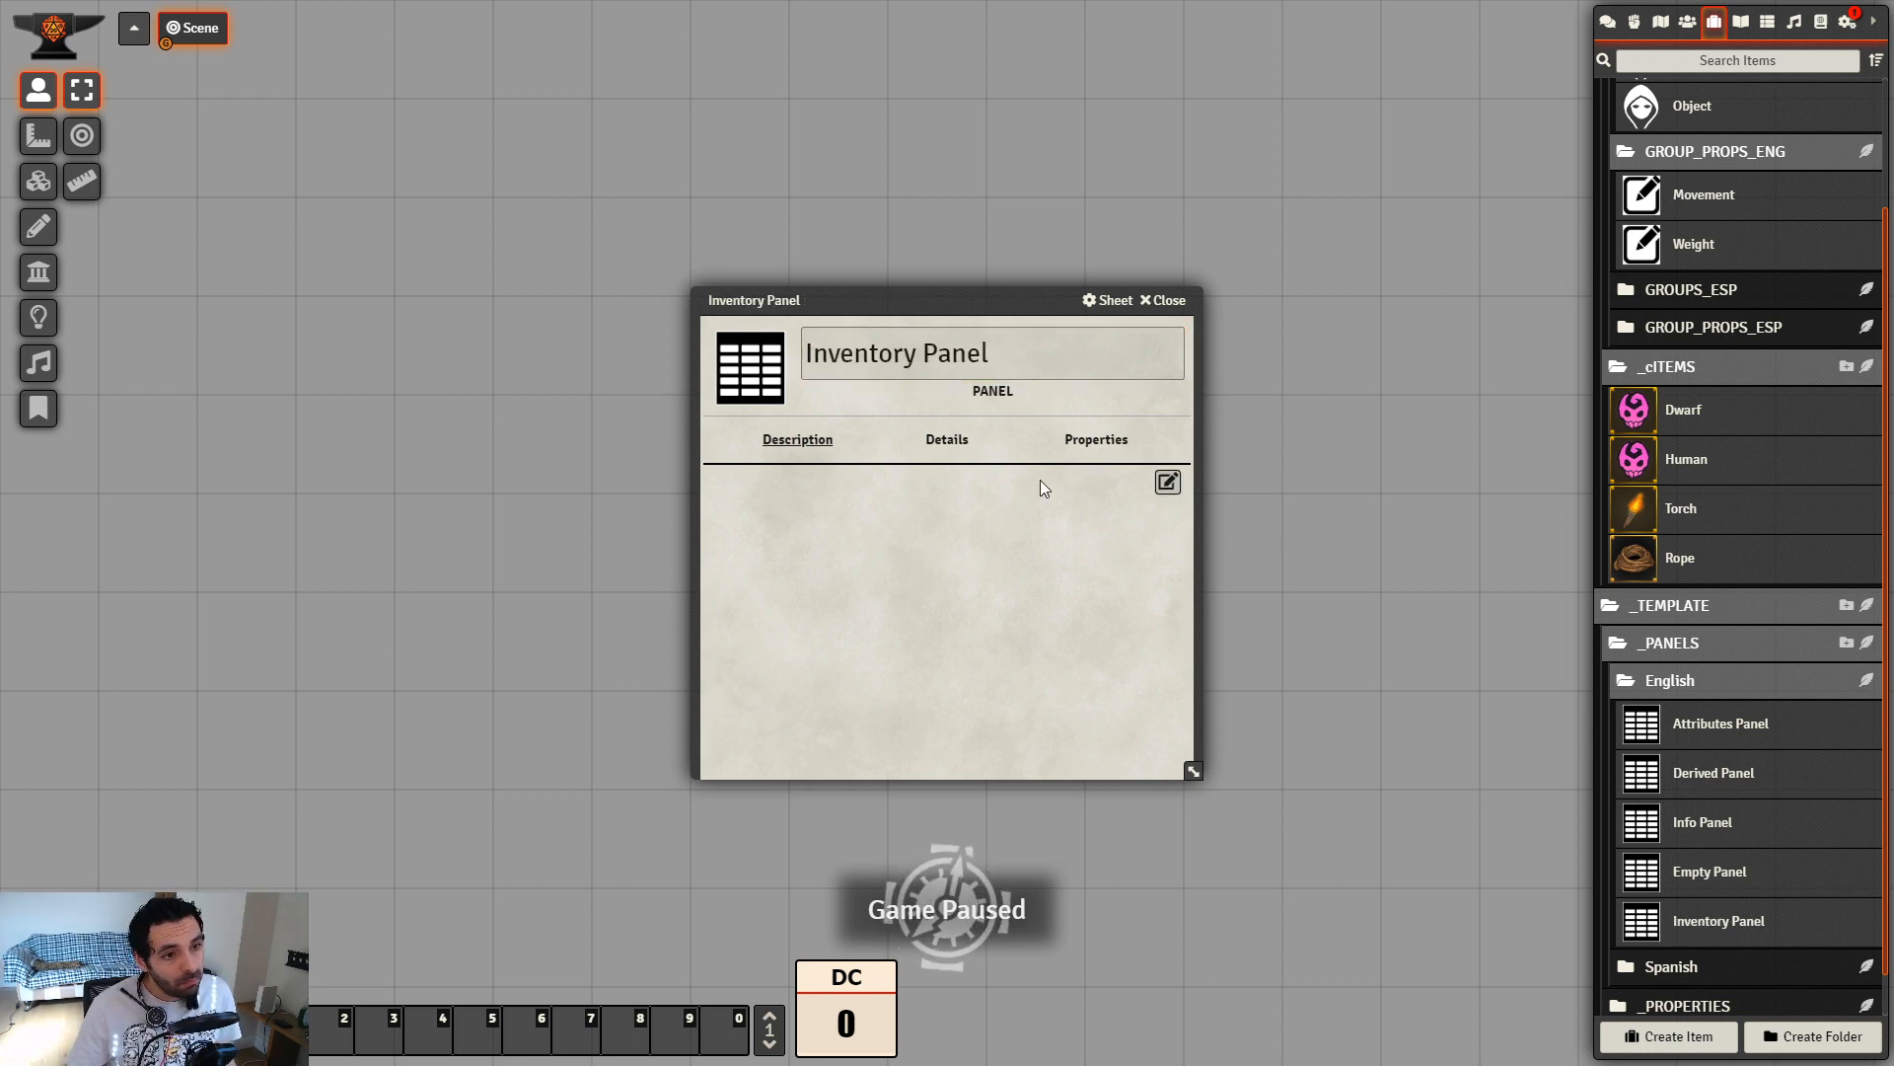
Set the Inventory Panel's panel key to inventory_panel in its details
click(948, 452)
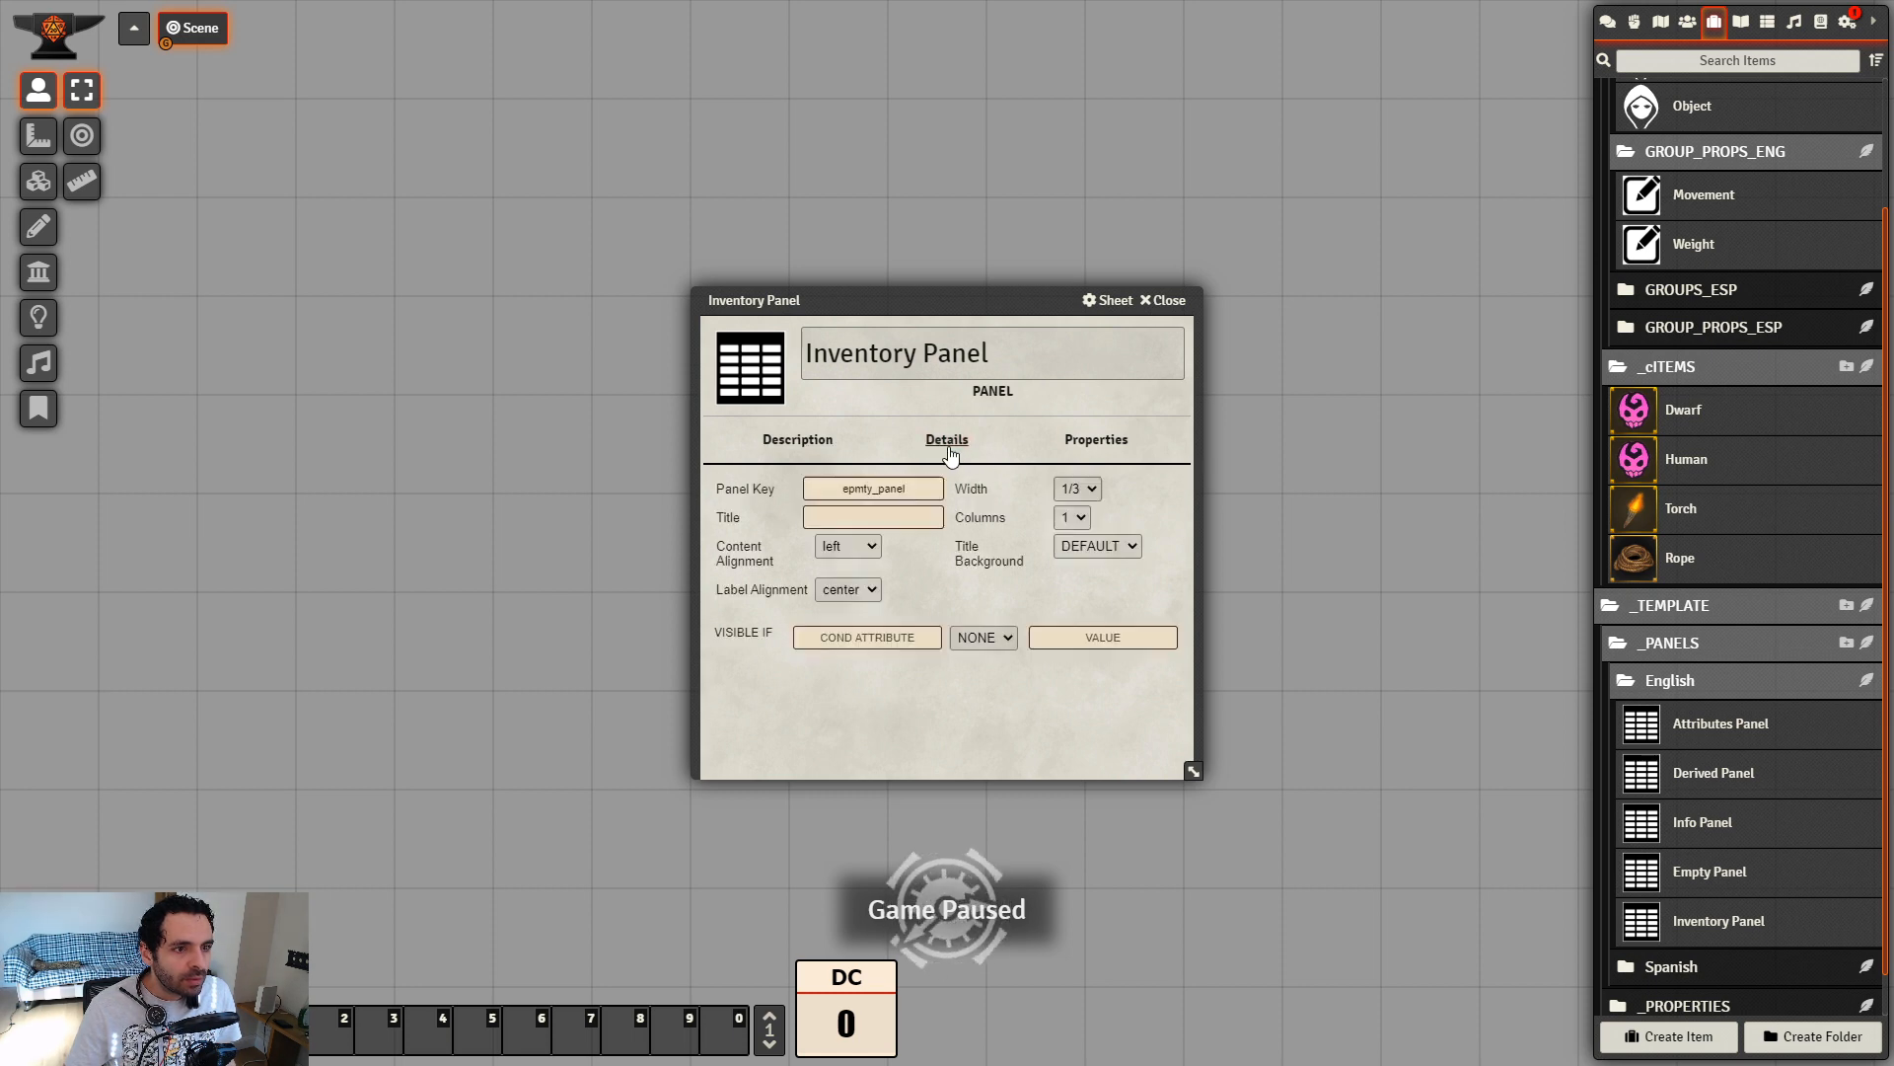
click(1088, 498)
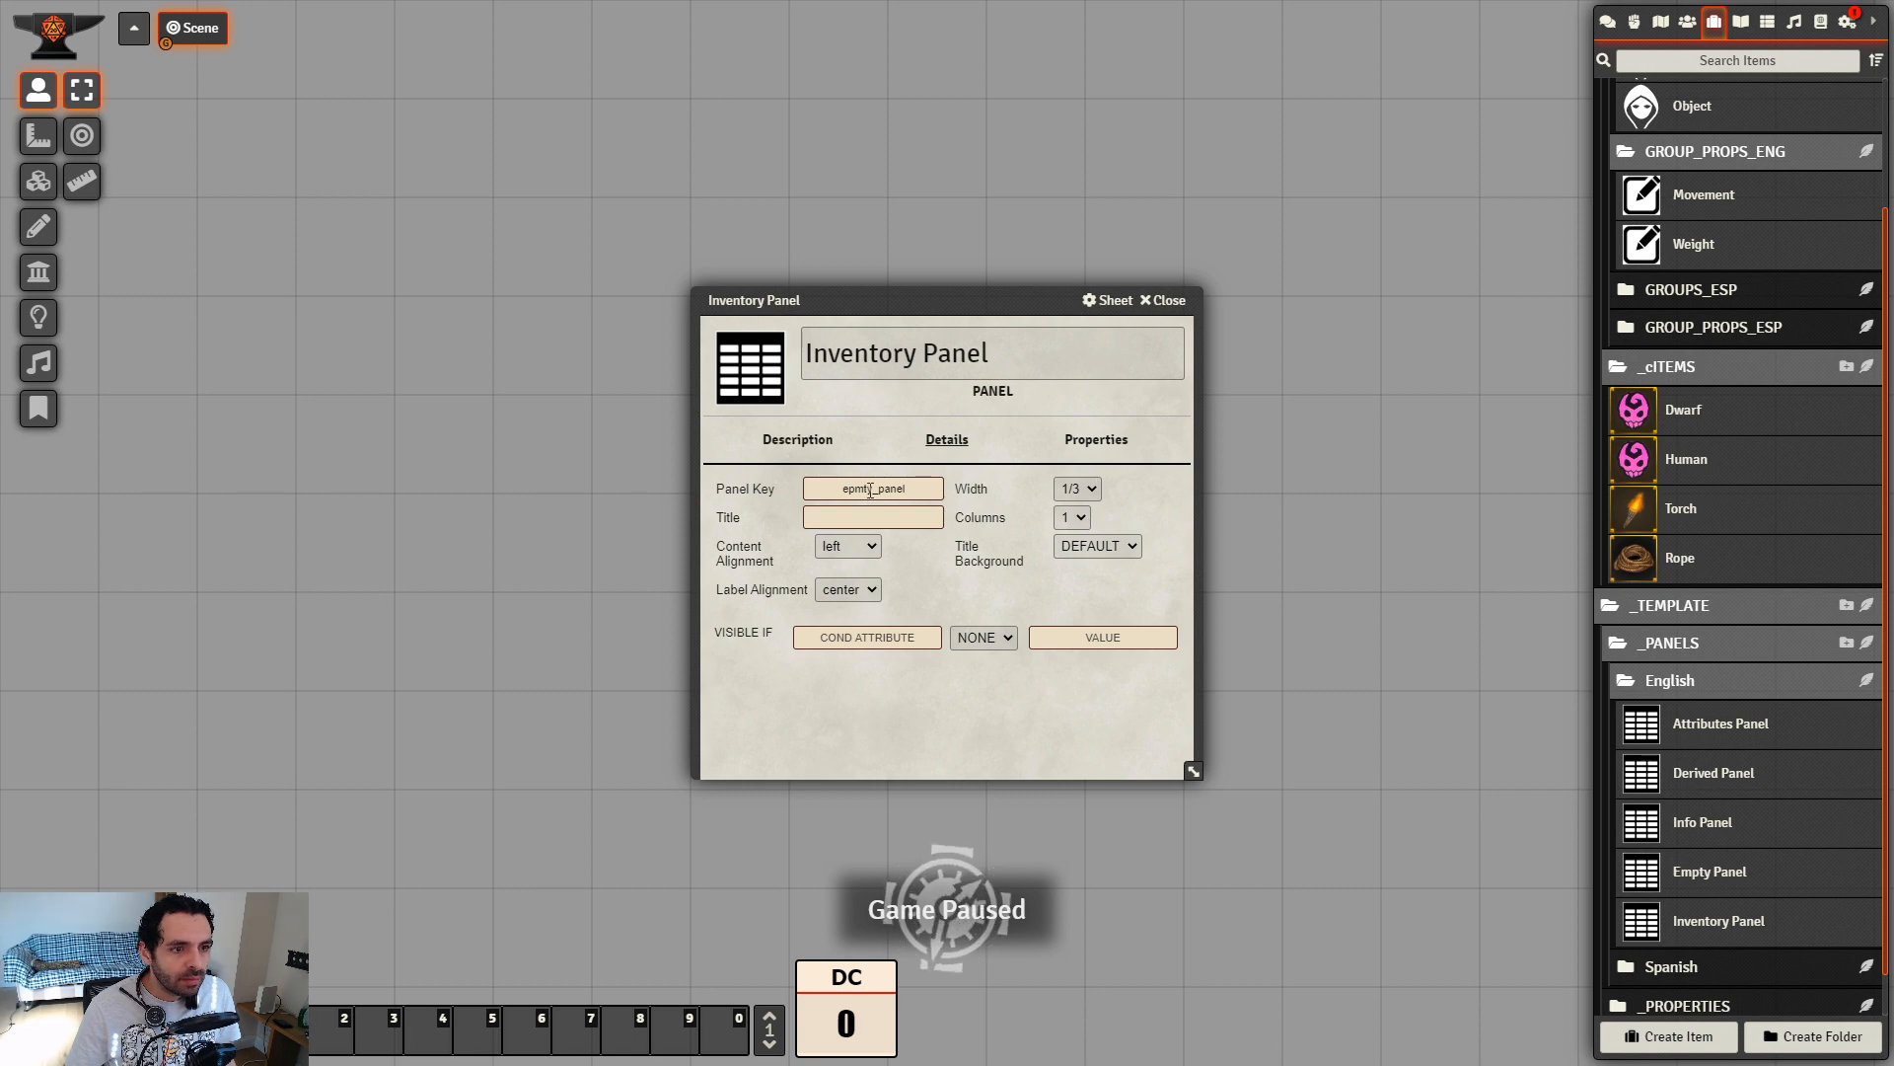
drag(869, 492, 826, 492)
text(inventory)
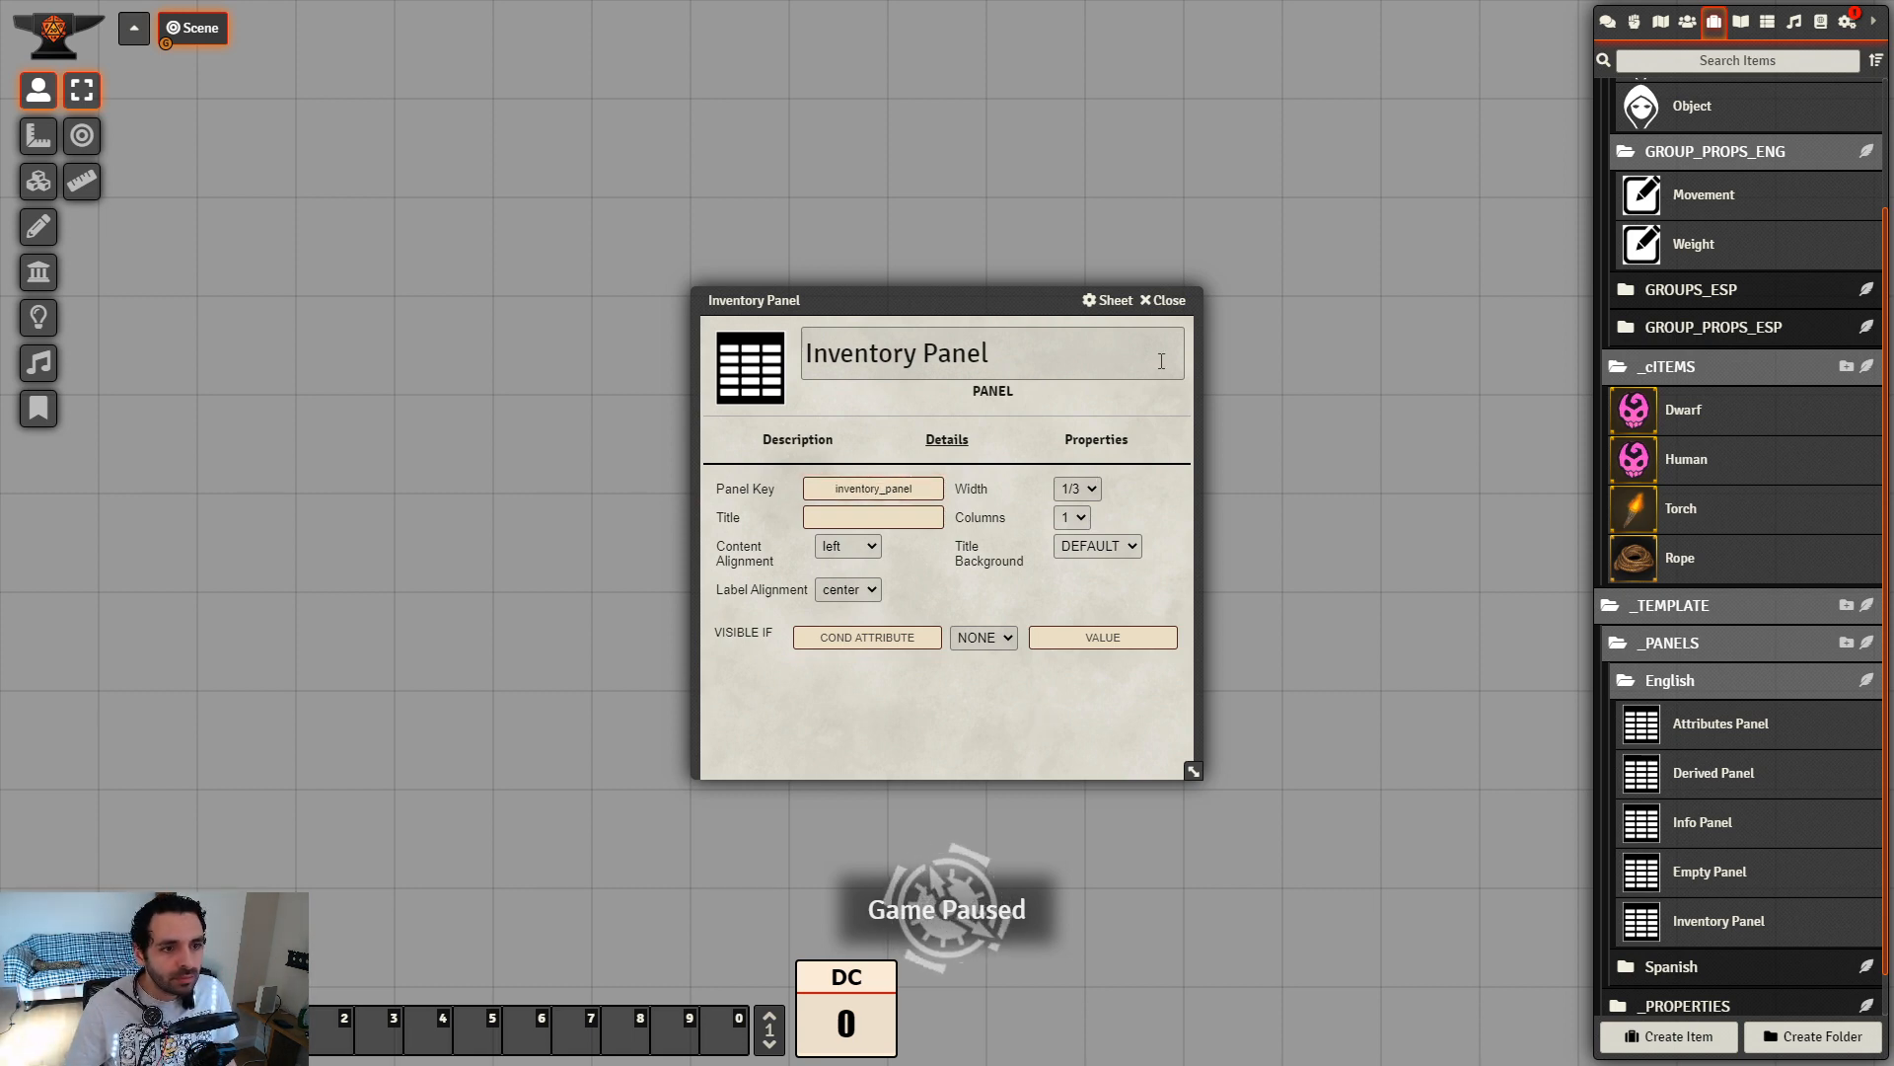
Show the Inventory Panel's empty property list, move its sheet aside, and expand the English folder under _PROPERTIES
click(1086, 440)
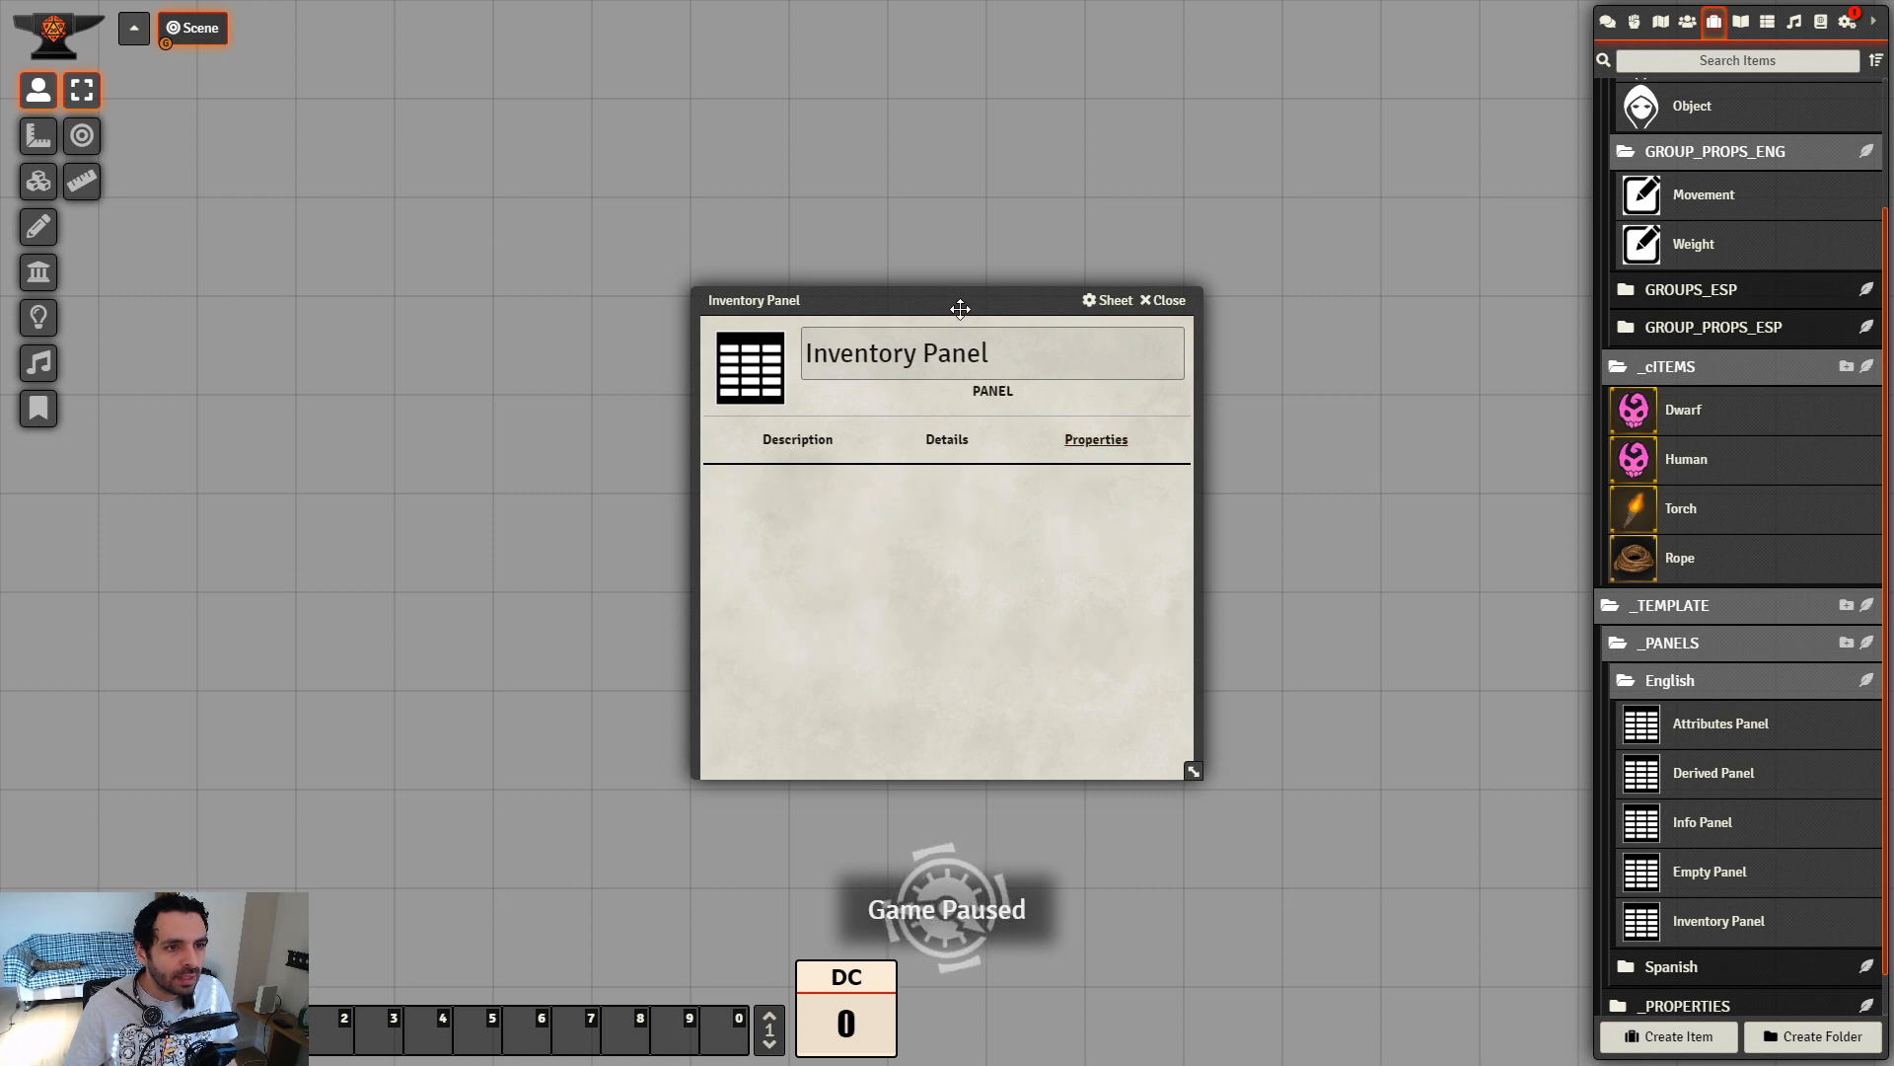
drag(955, 303, 845, 301)
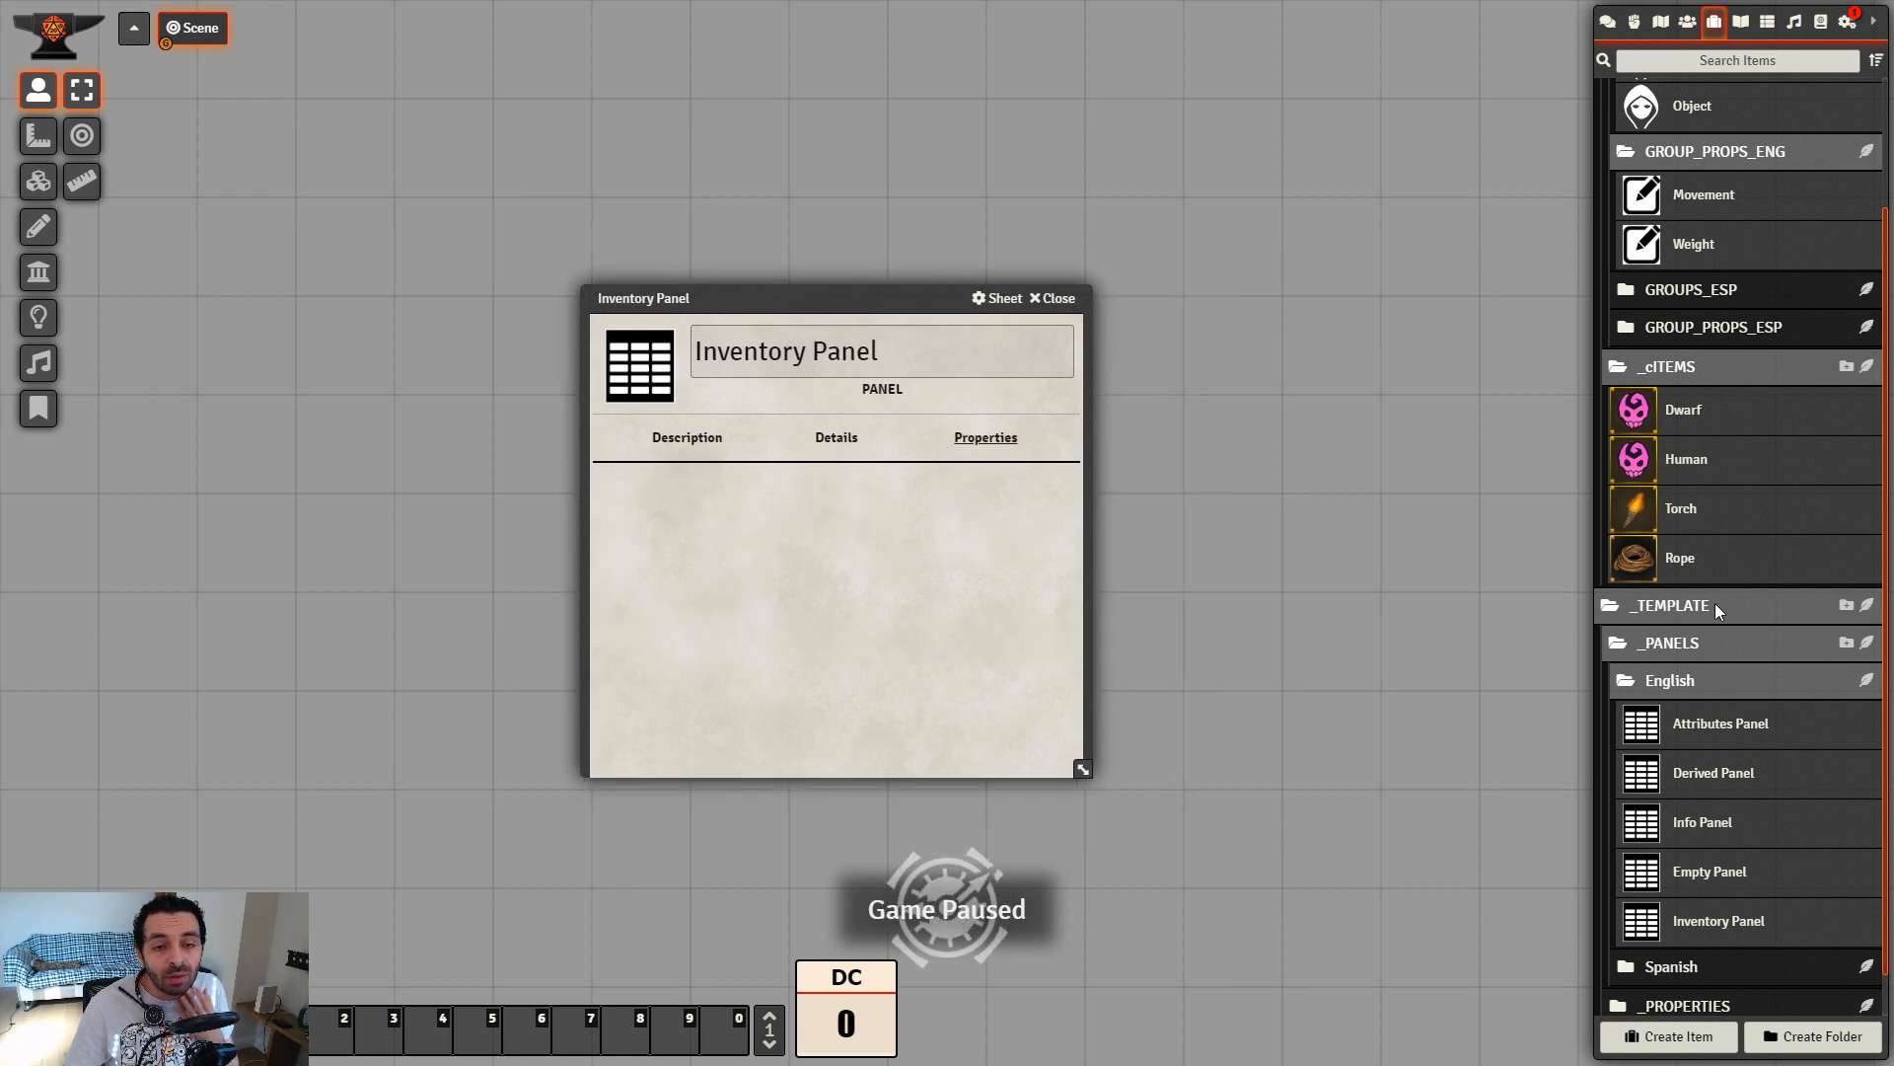
drag(927, 294, 618, 154)
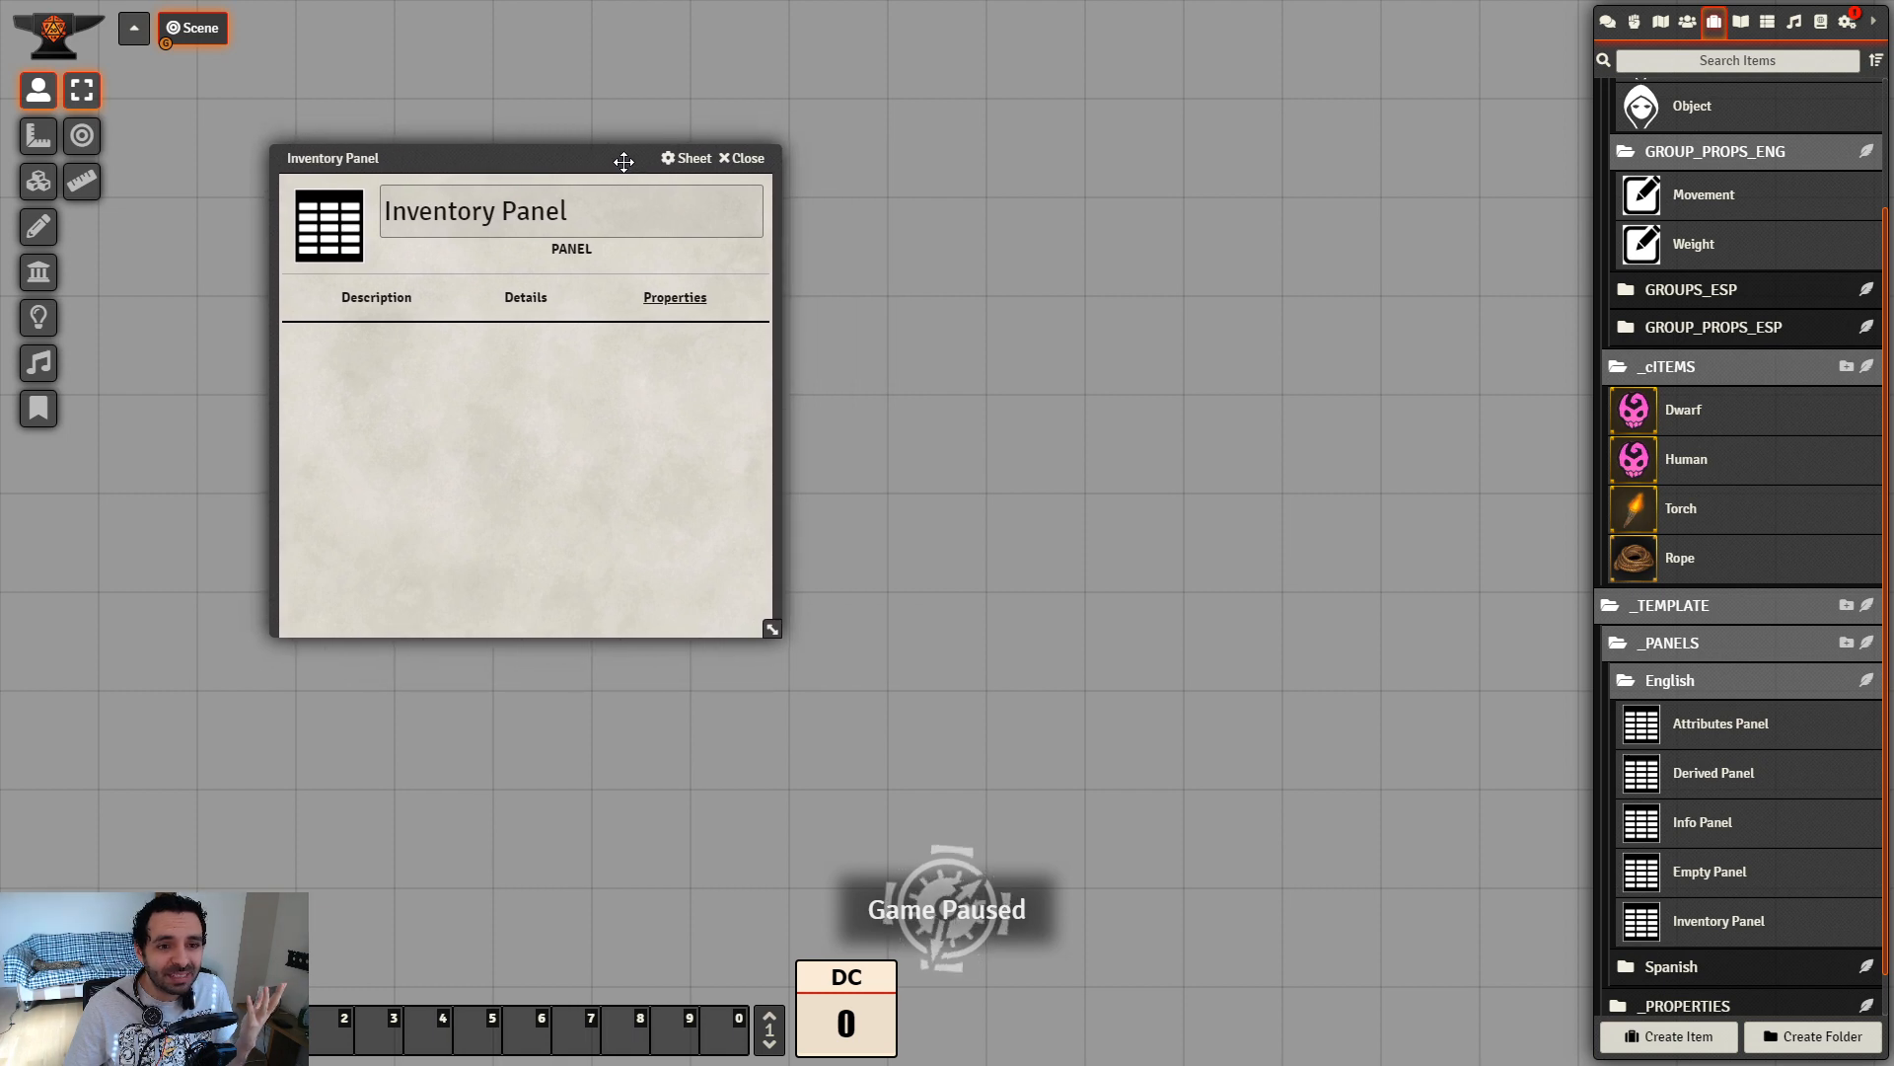
scroll(1768, 740, down, 1)
click(1783, 955)
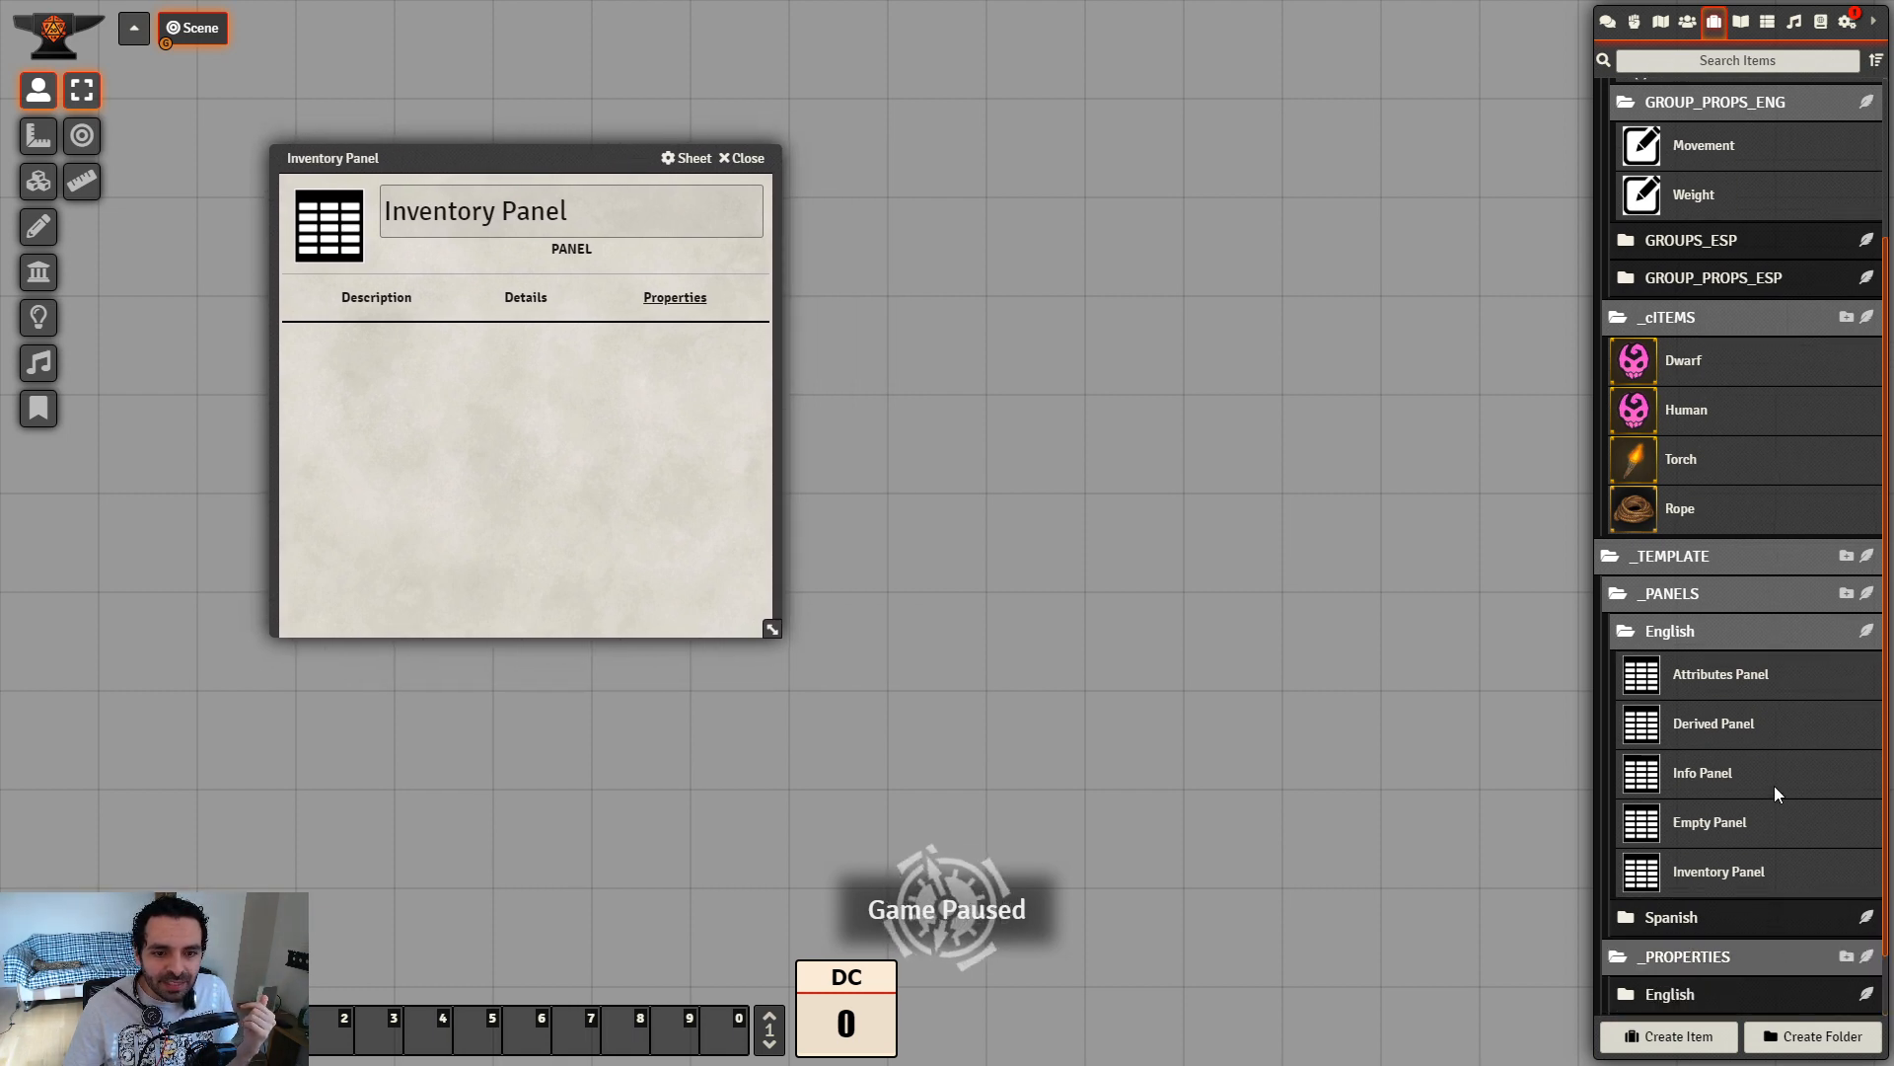
scroll(1775, 785, down, 1)
scroll(1755, 919, down, 6)
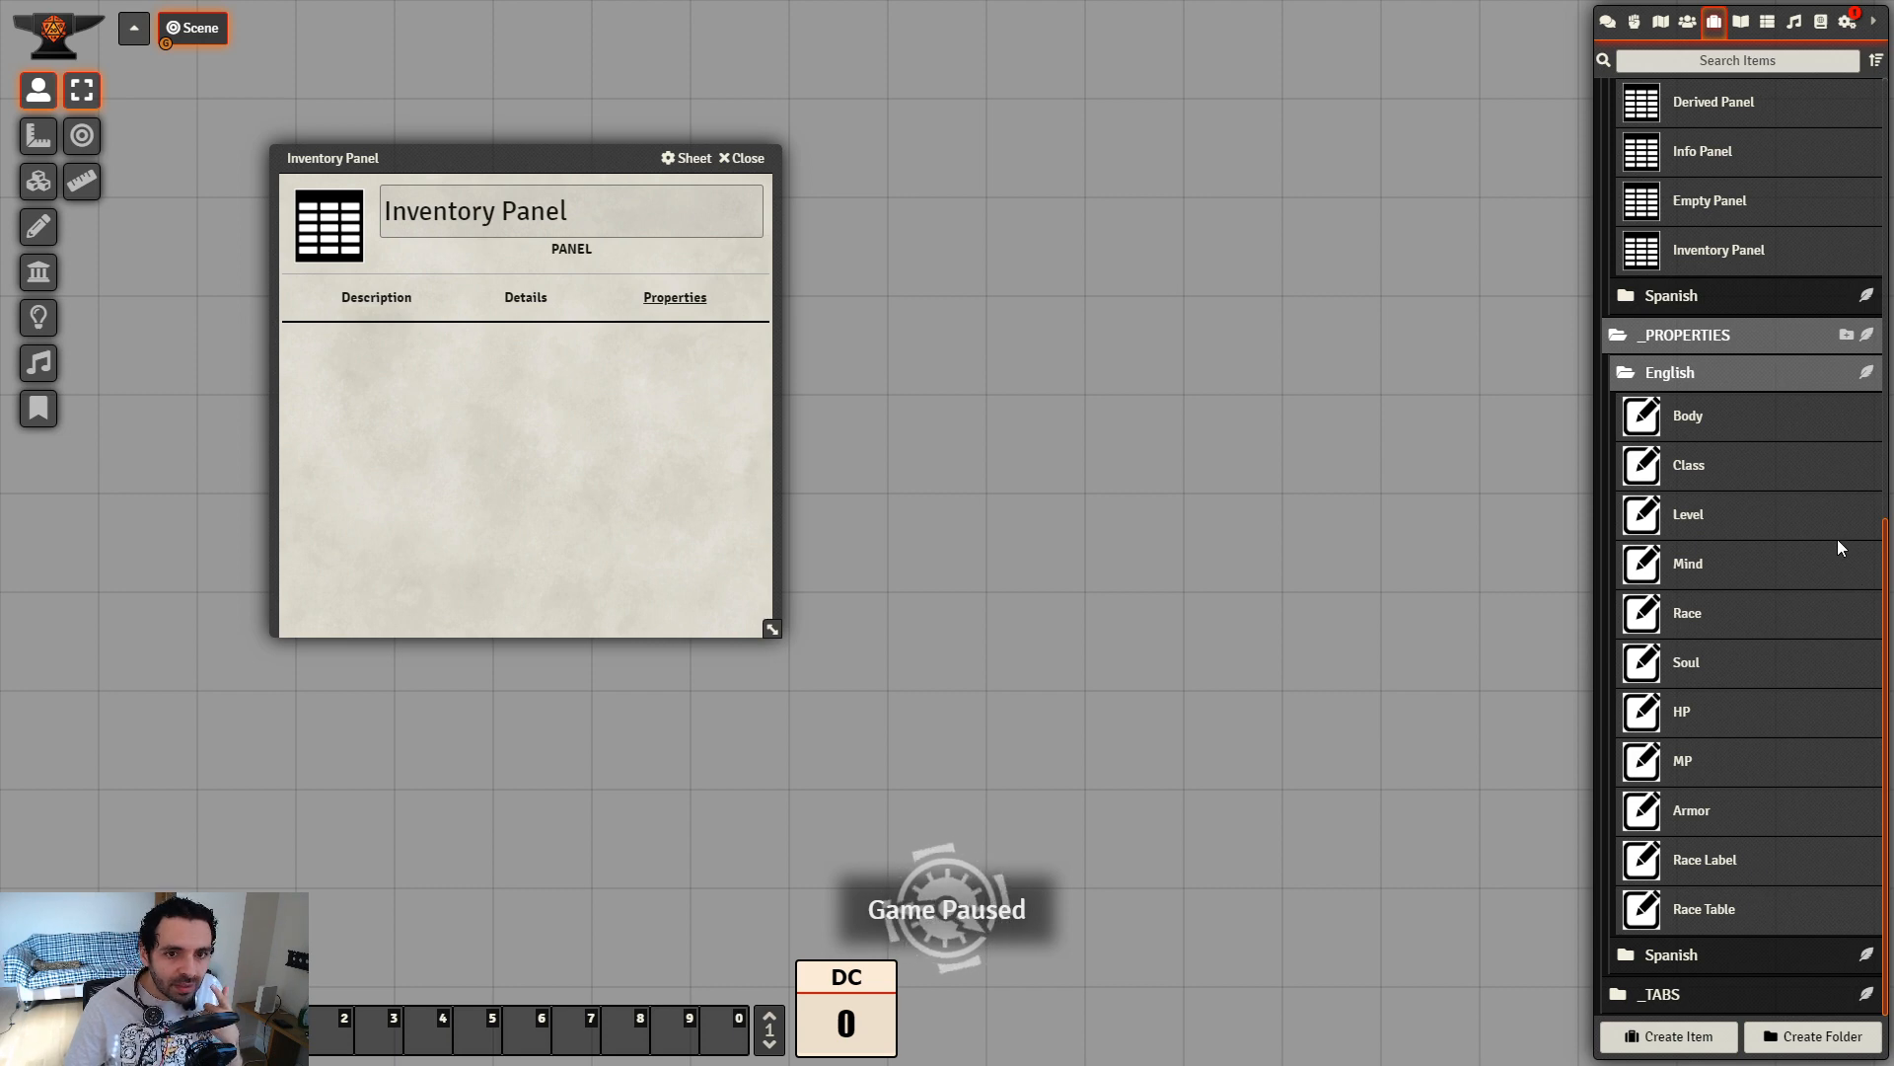
Duplicate the HP property in the English properties folder and rename the copy Inventory Table
right_click(1686, 728)
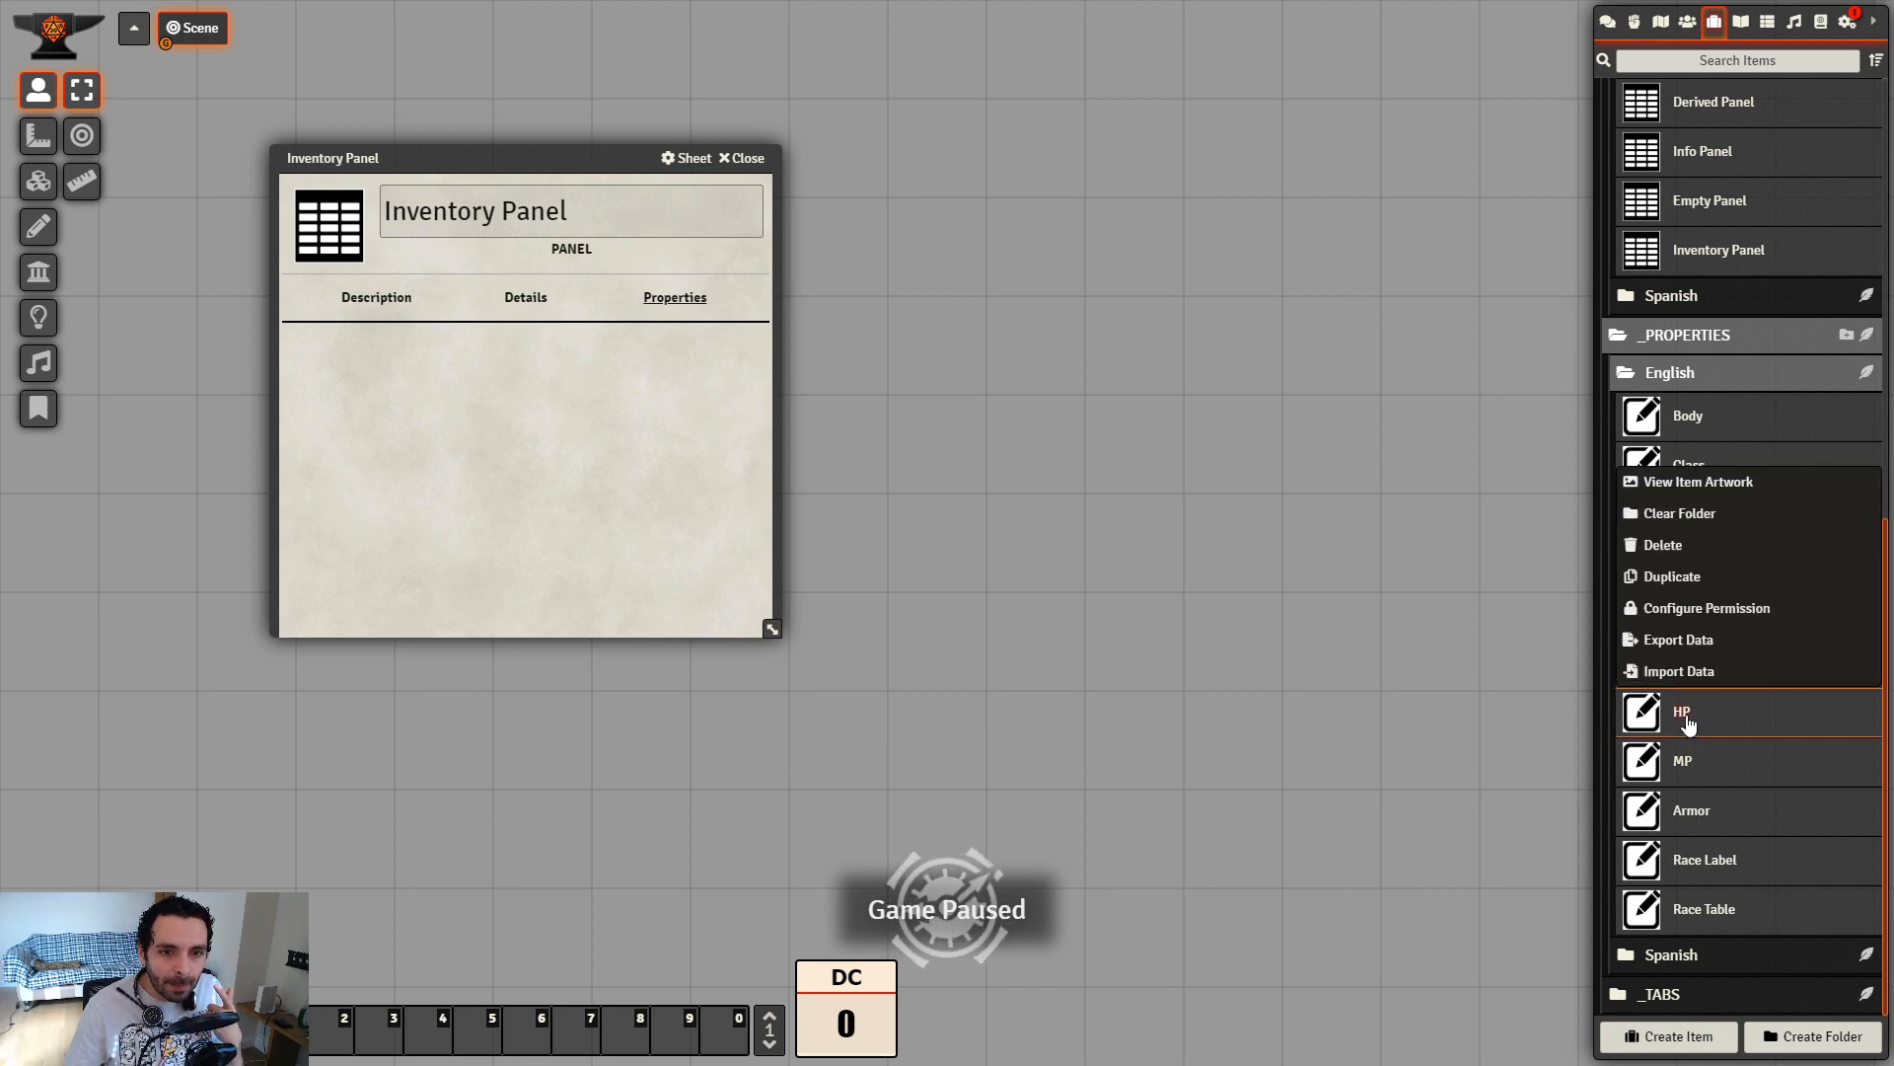
click(1675, 582)
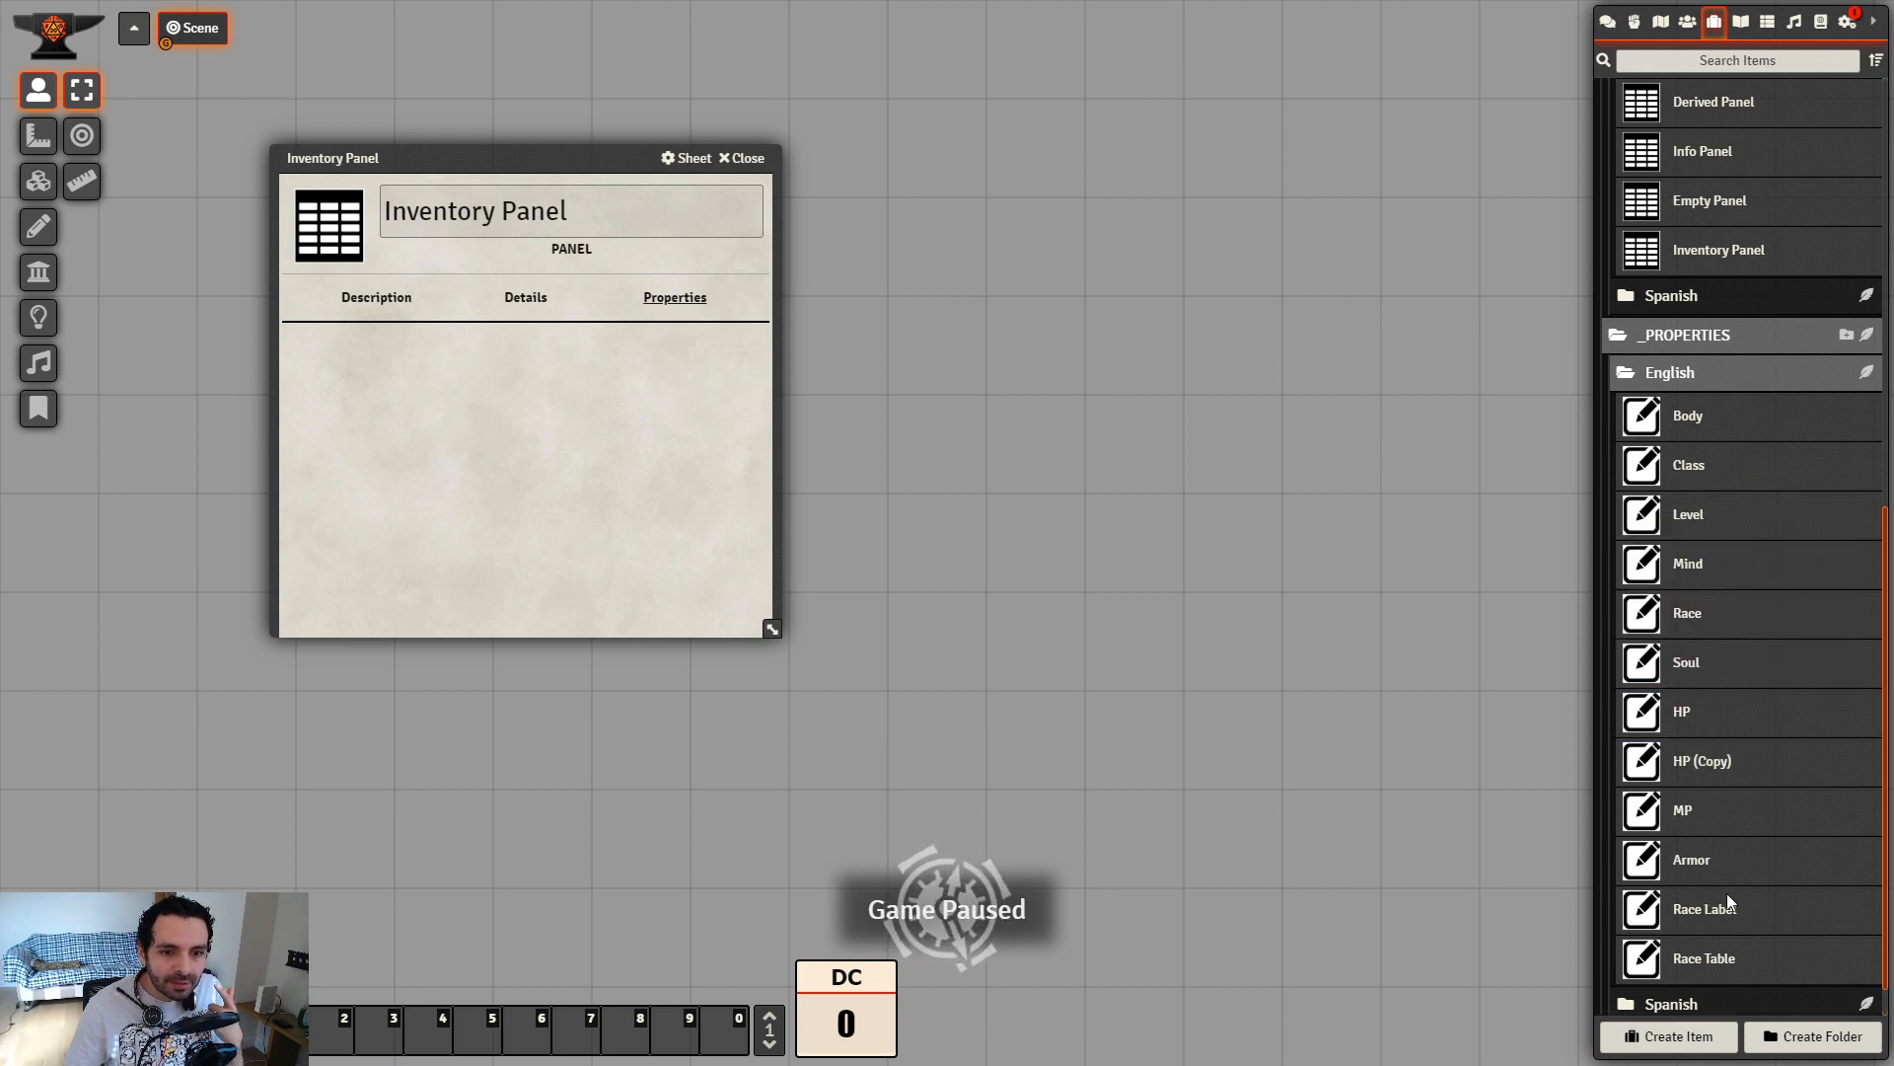
click(1721, 773)
drag(939, 297, 1165, 297)
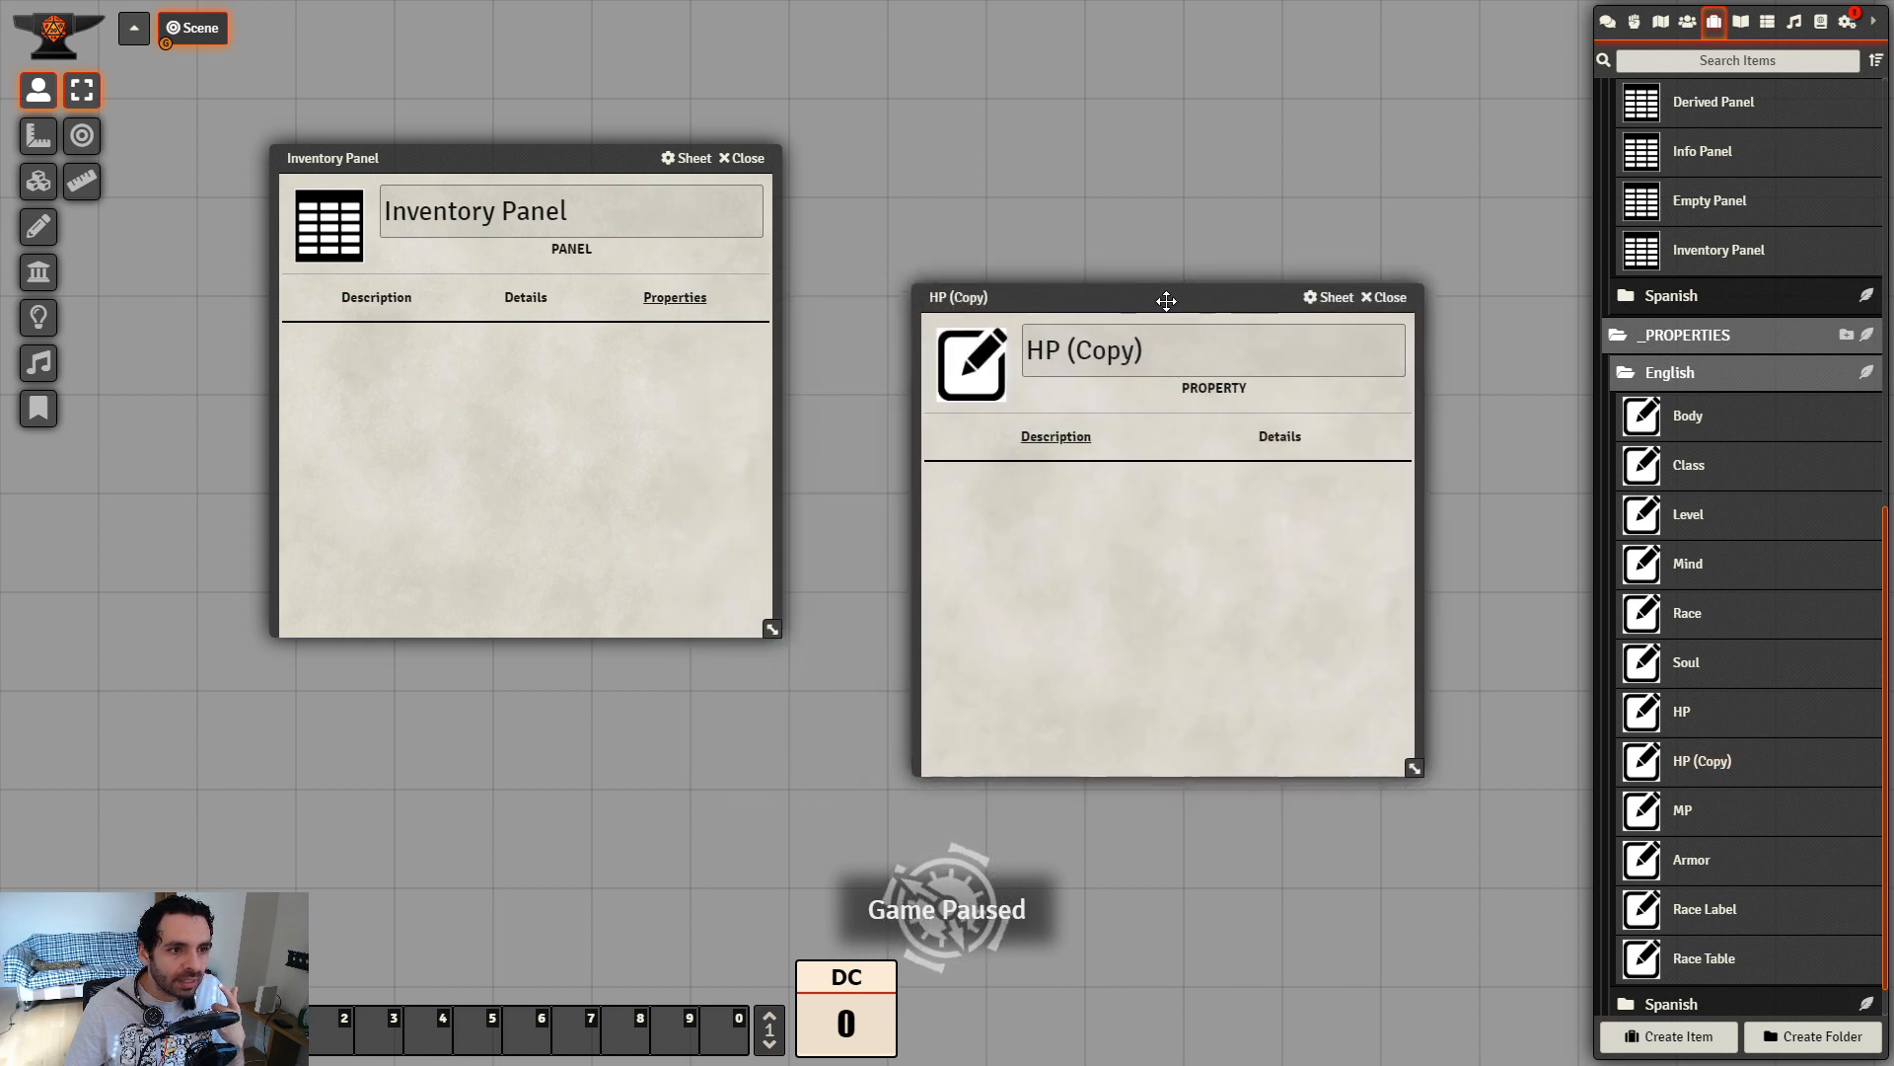
triple_click(1170, 350)
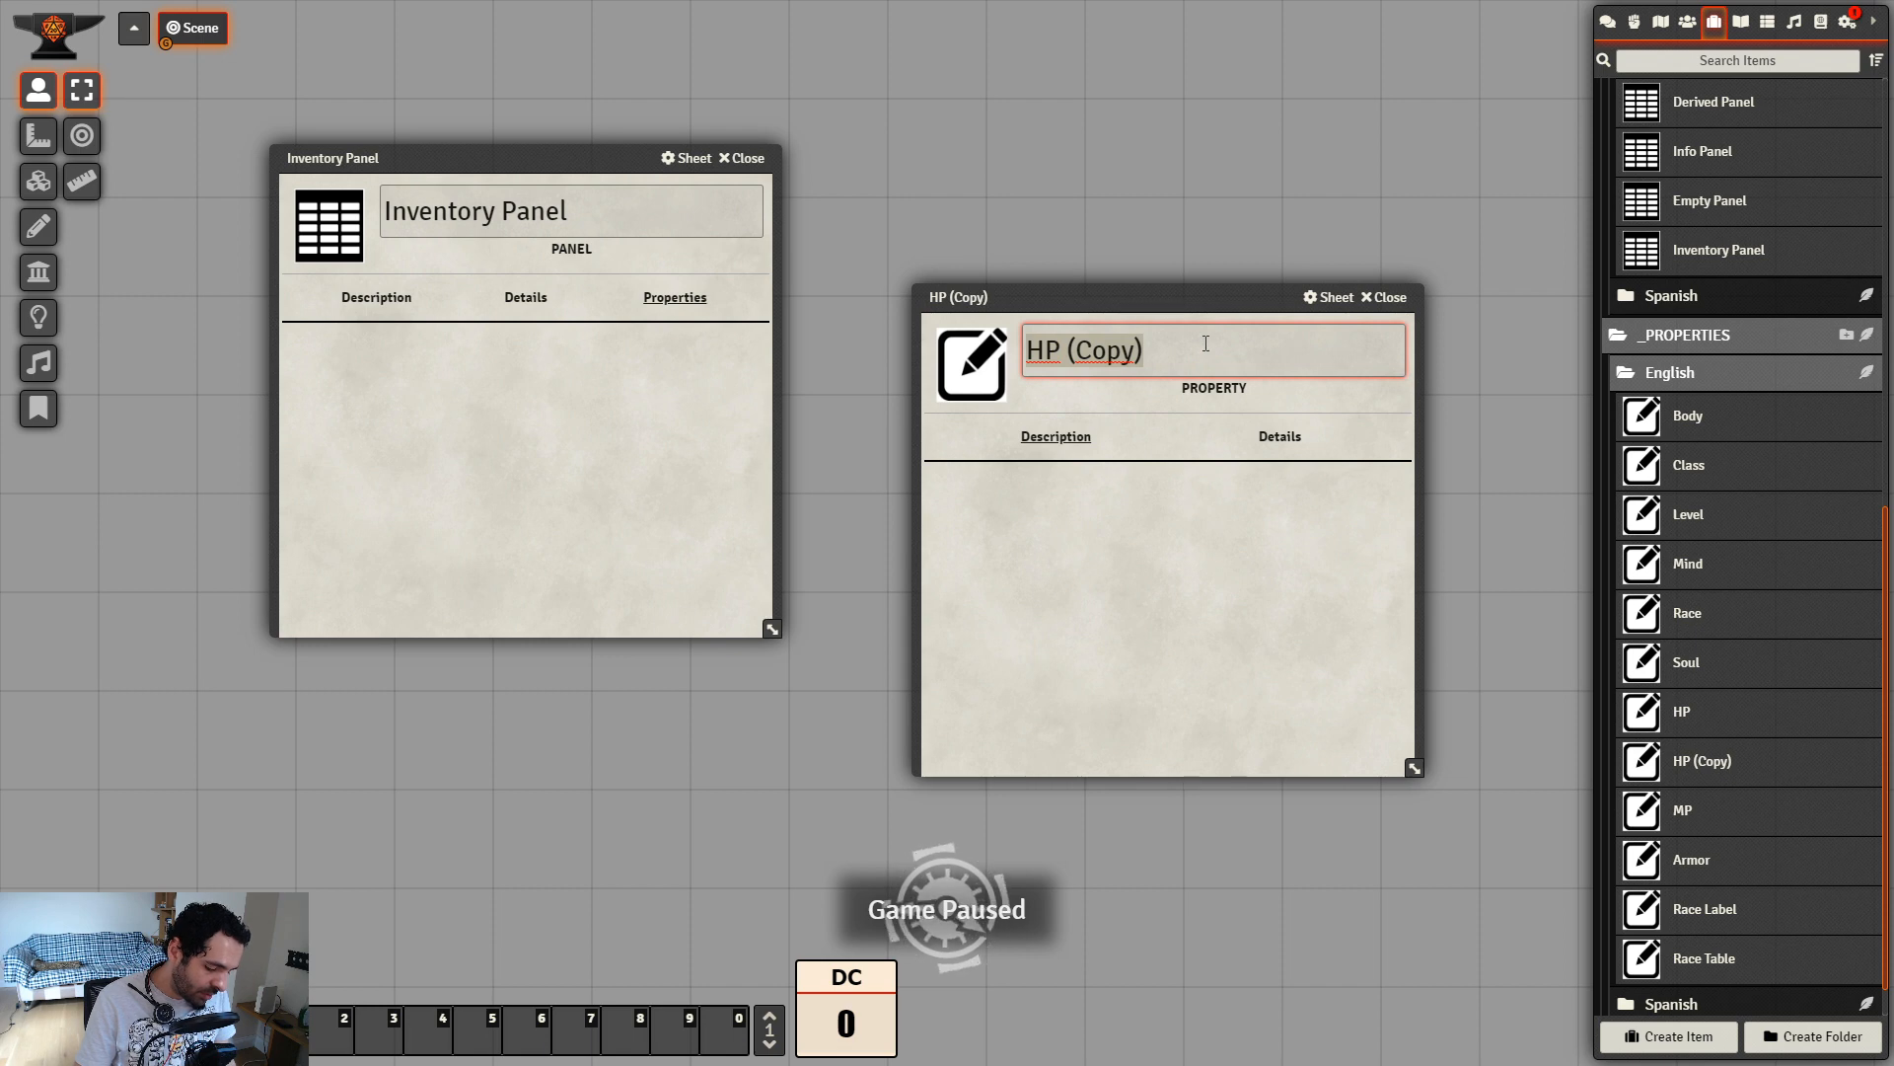
text(Inventory Tanlk)
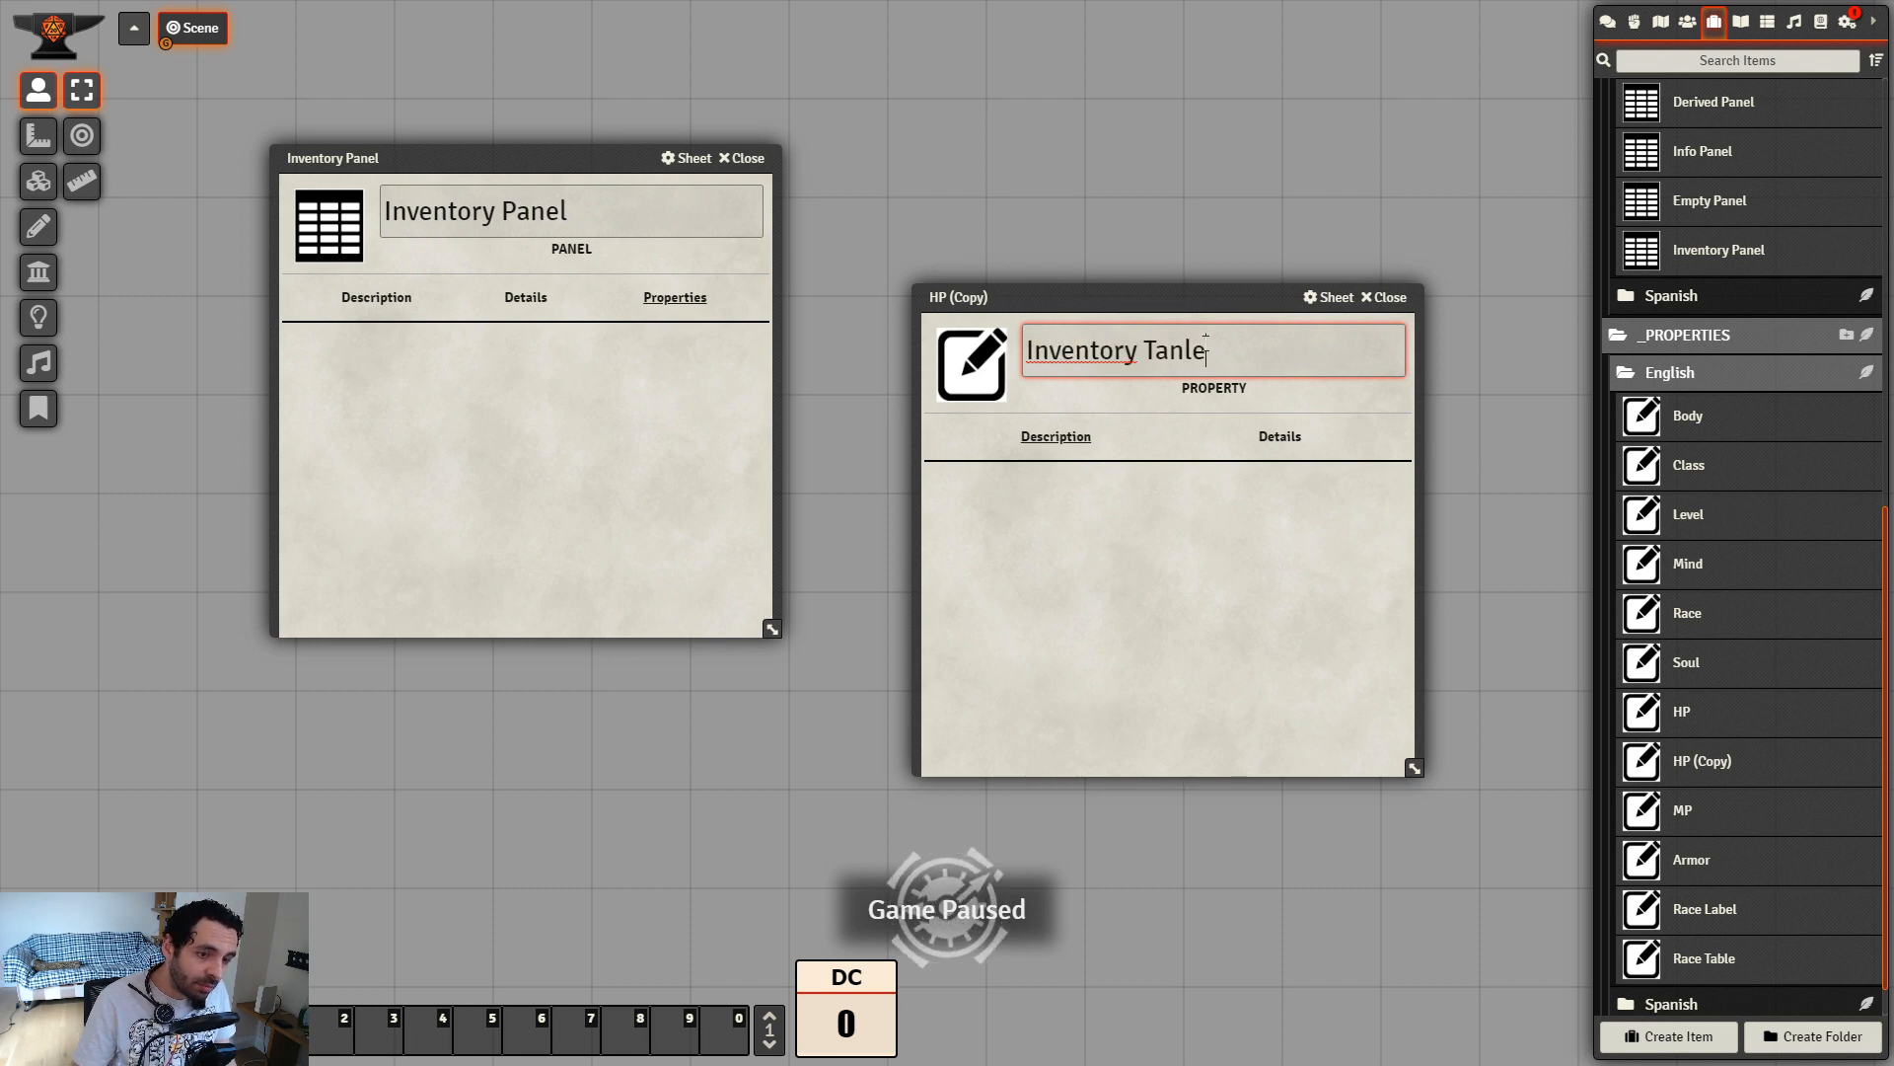
key(BackSpace)
key(BackSpace)
text(ble)
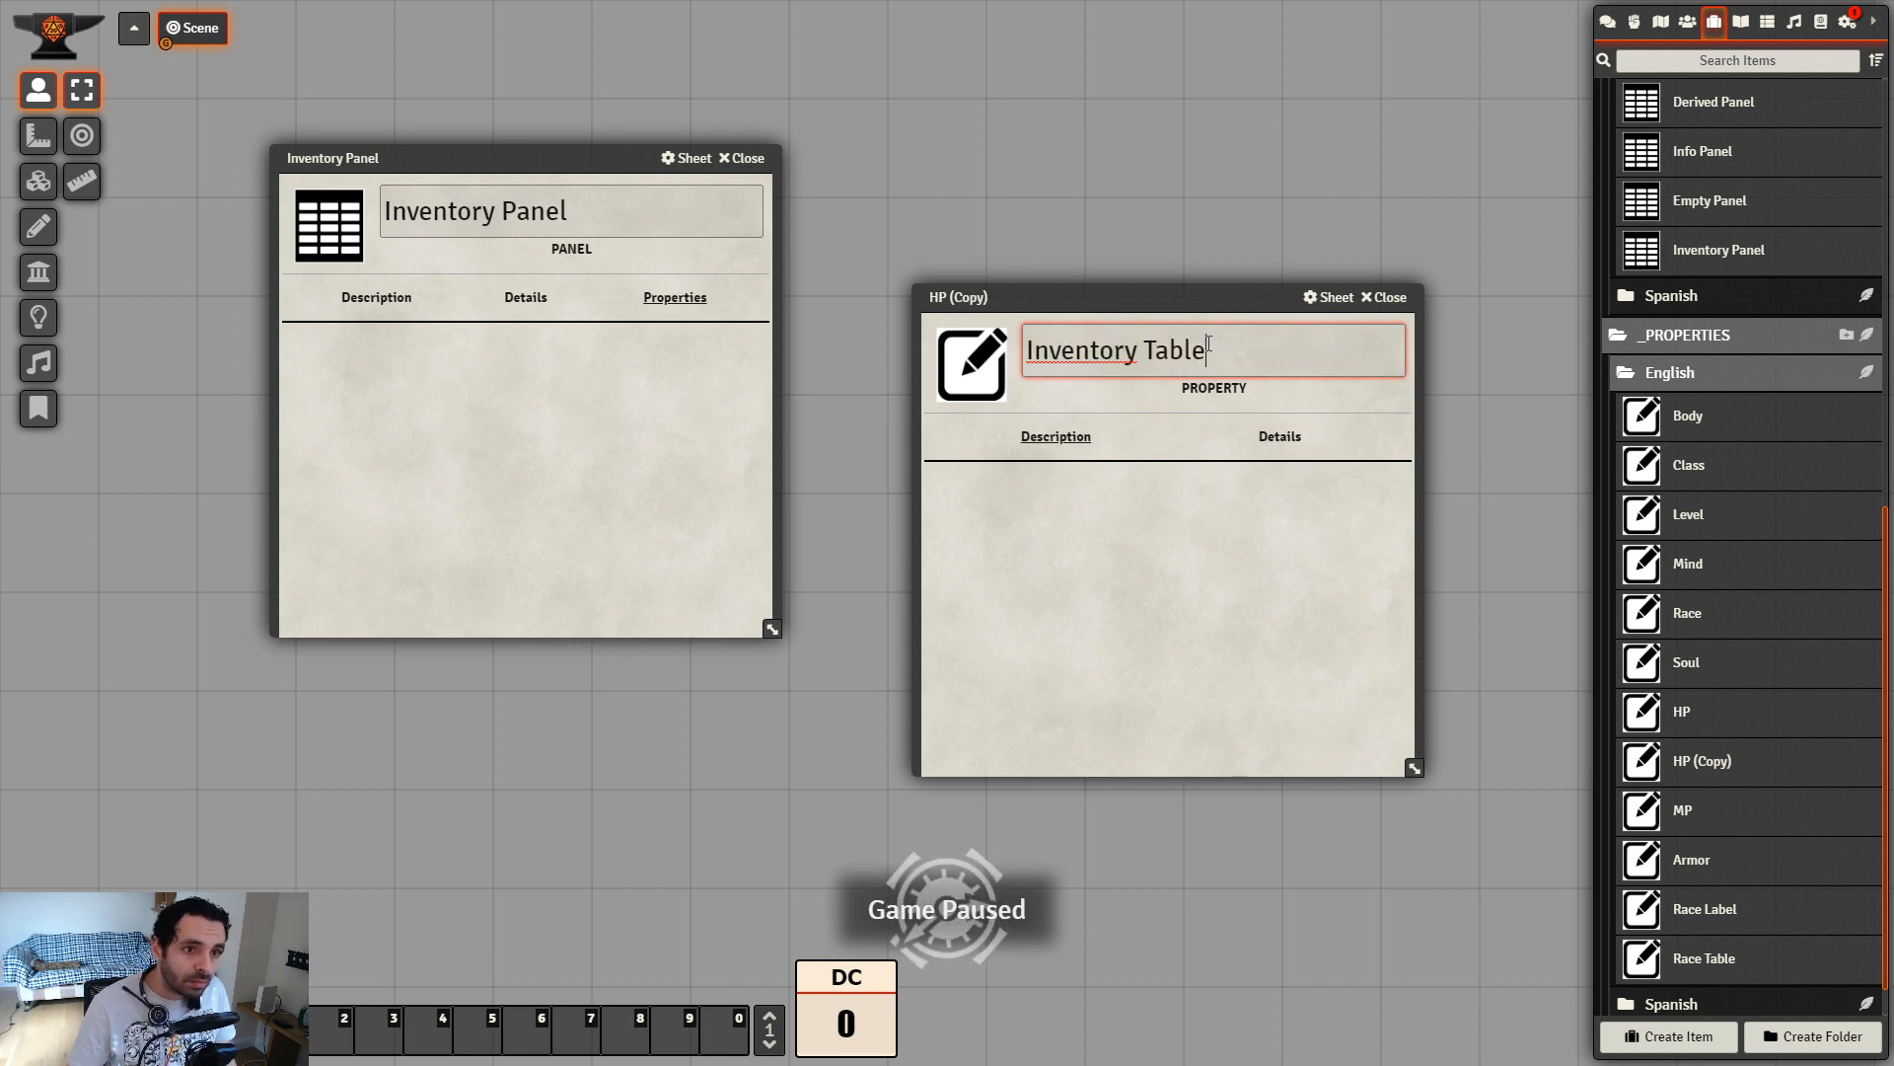
click(1288, 641)
In the Inventory Table's details, clear the tag and max value and turn off Visible
click(1278, 436)
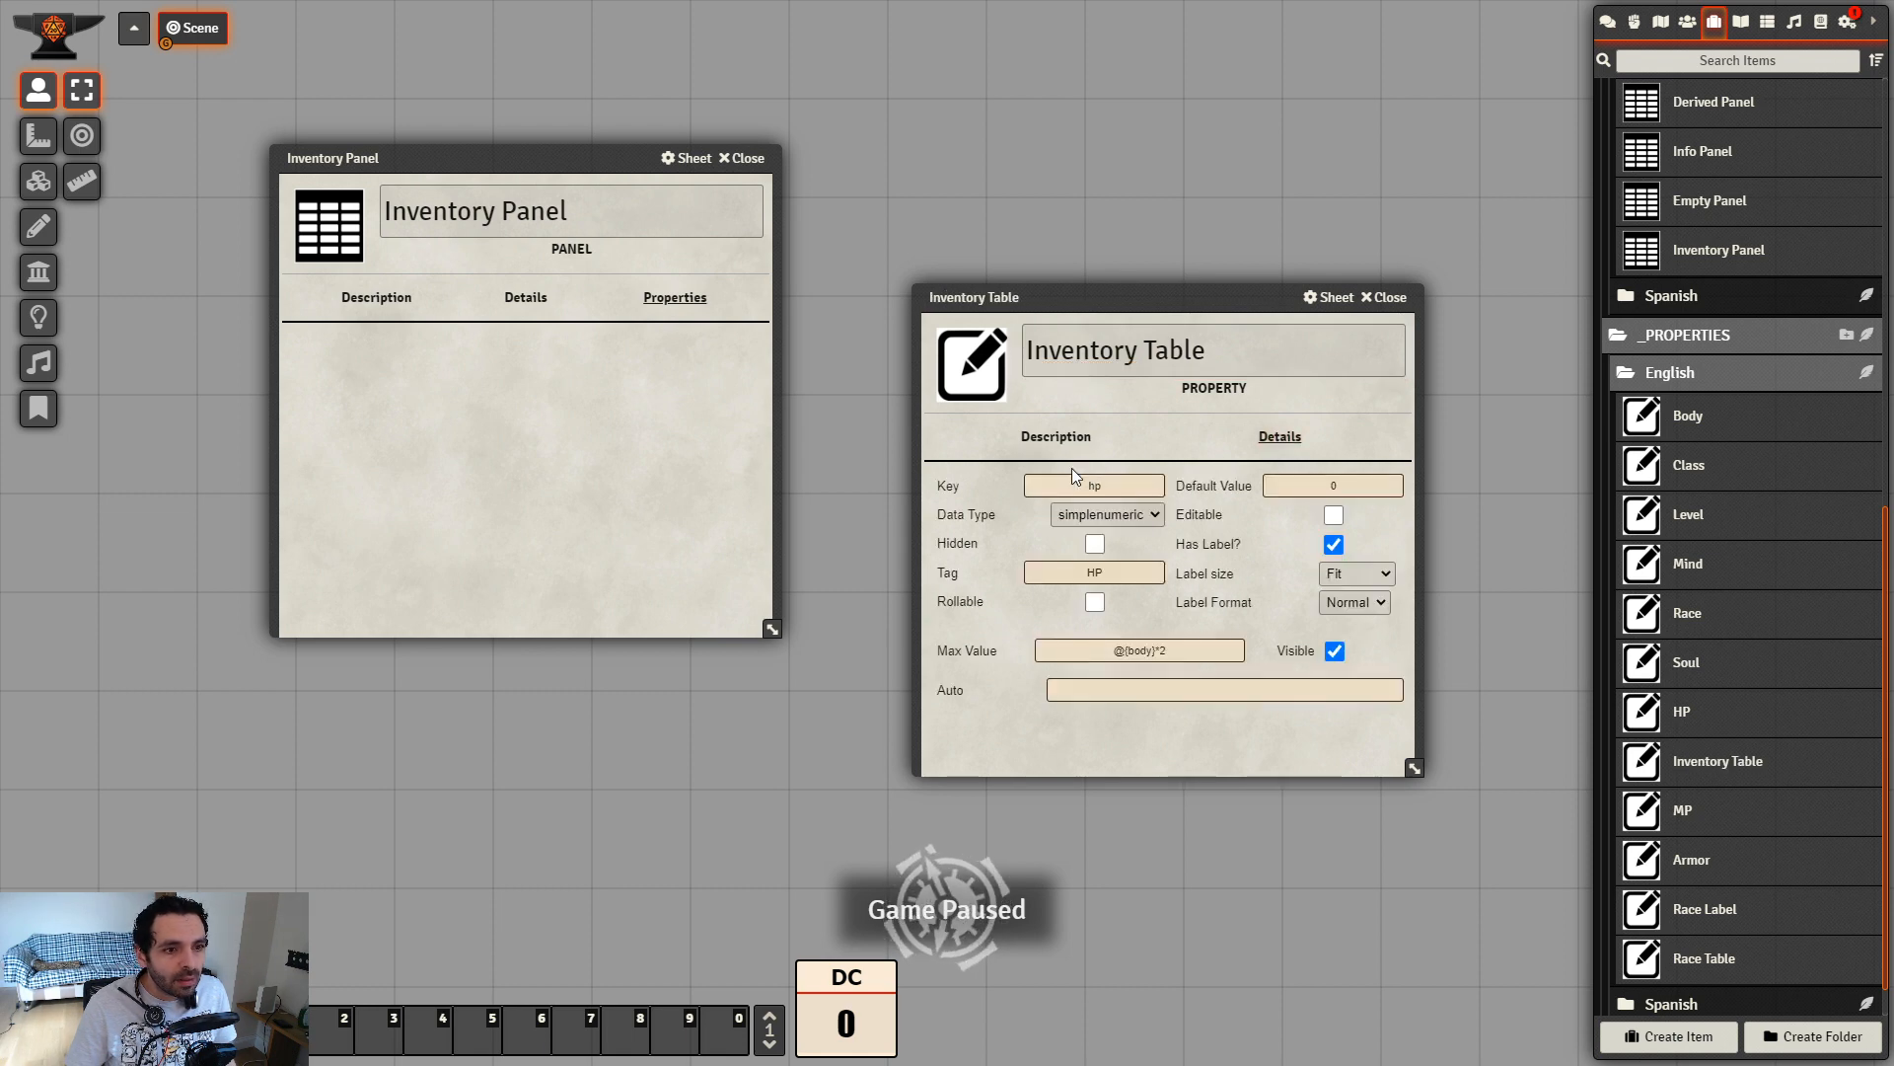
click(1136, 570)
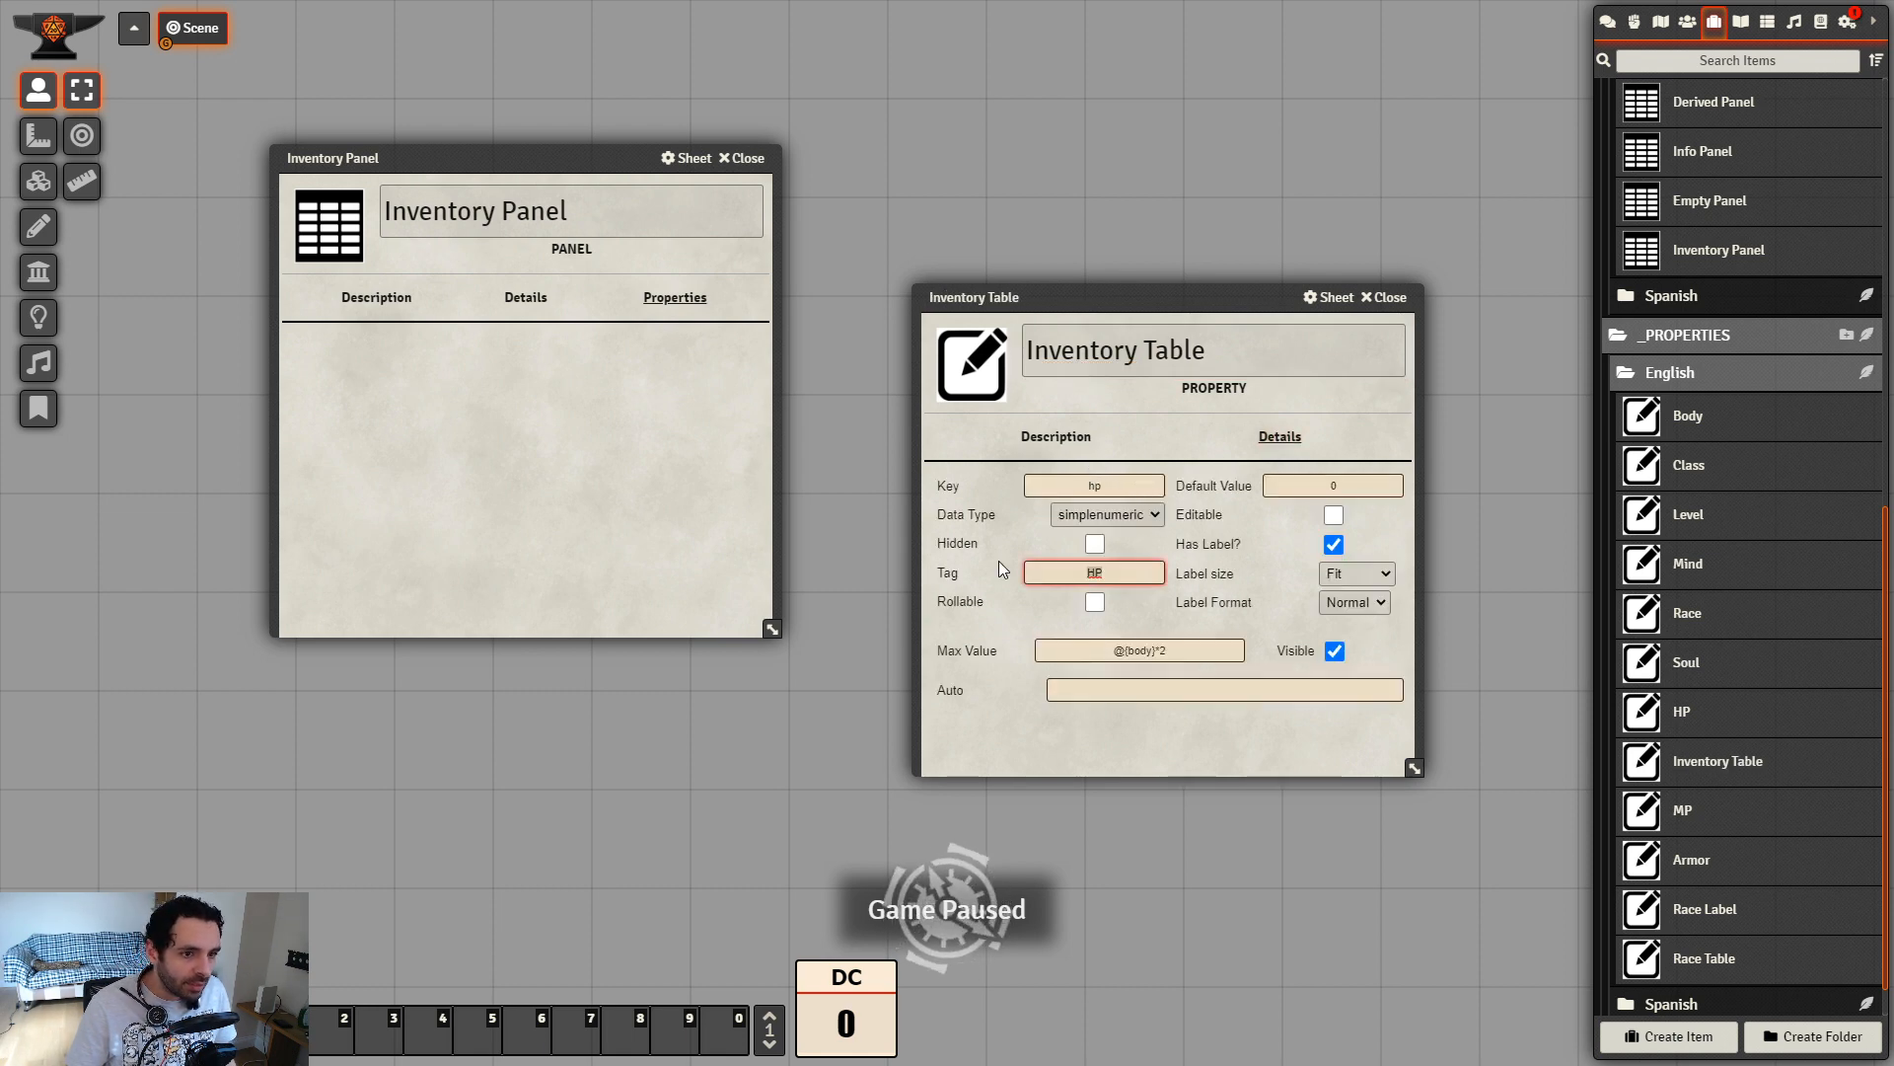
key(BackSpace)
click(1151, 751)
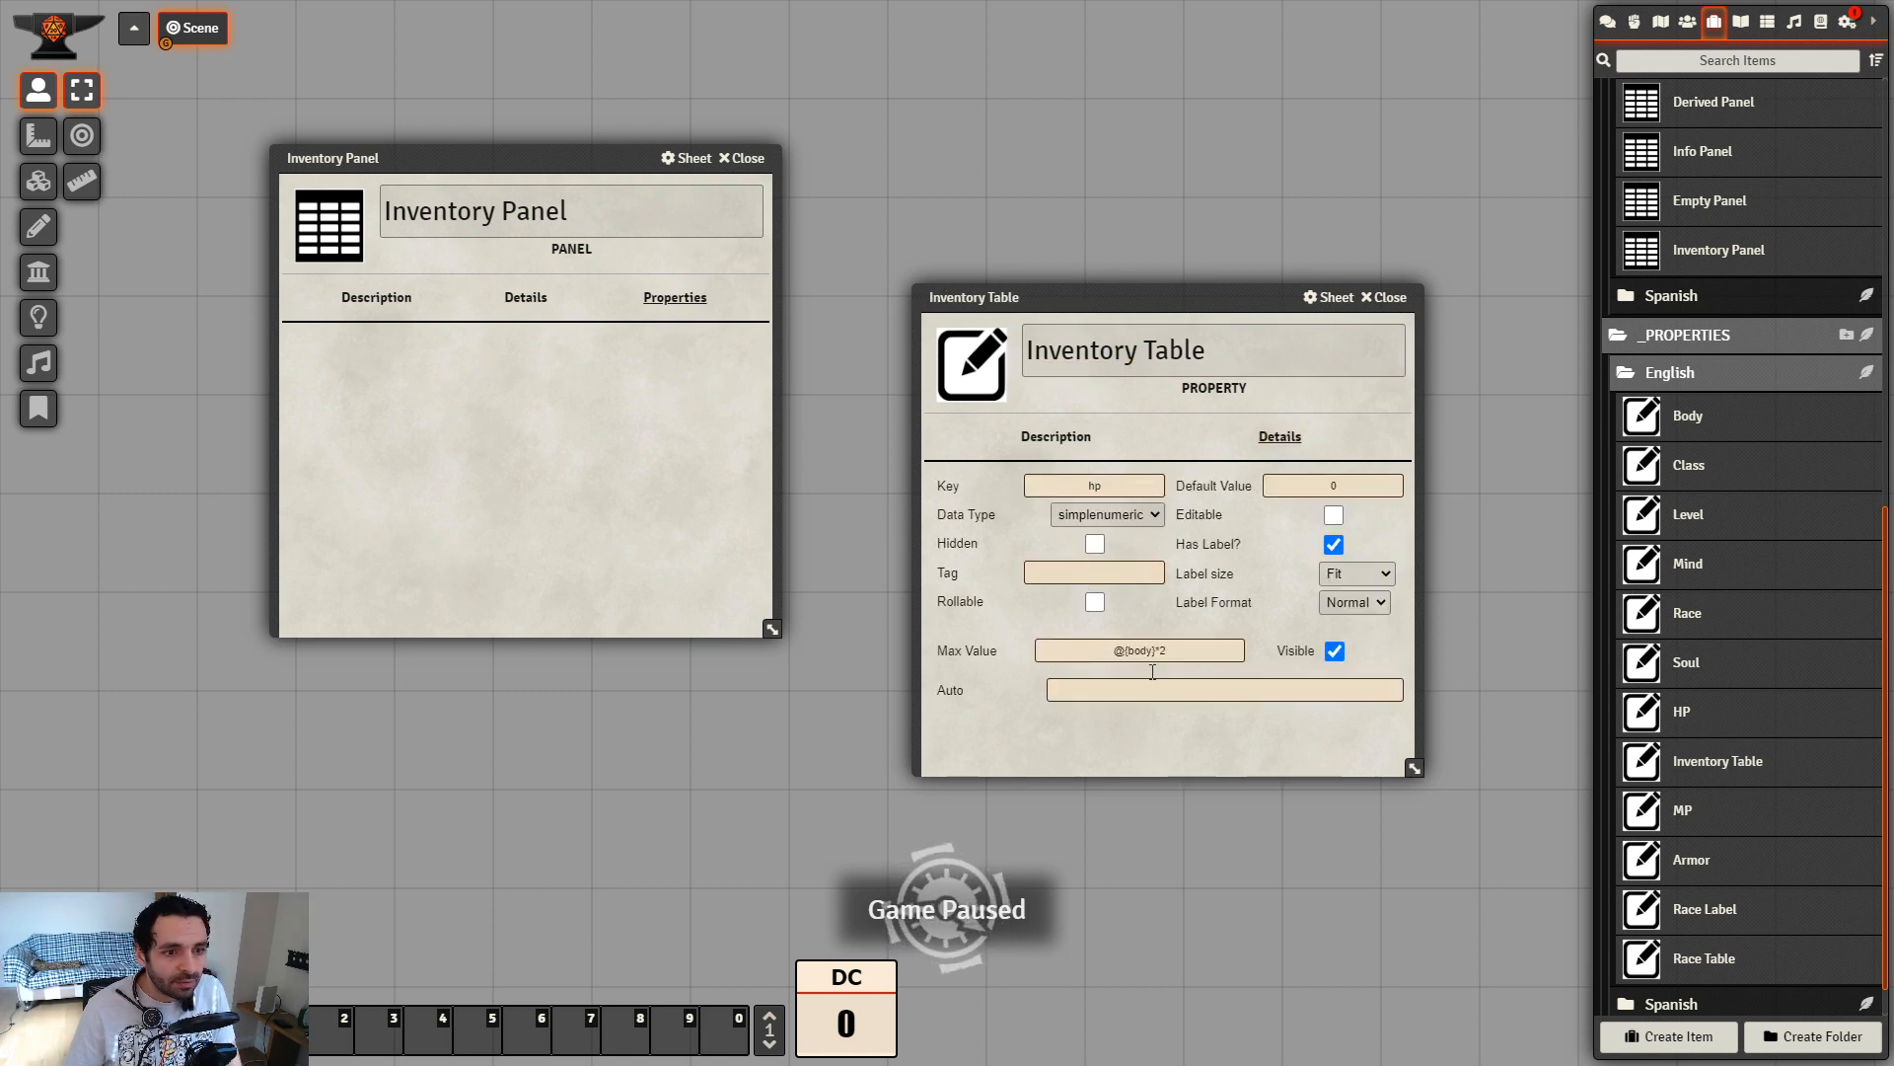
drag(1196, 649, 962, 626)
key(BackSpace)
click(1360, 736)
click(1335, 652)
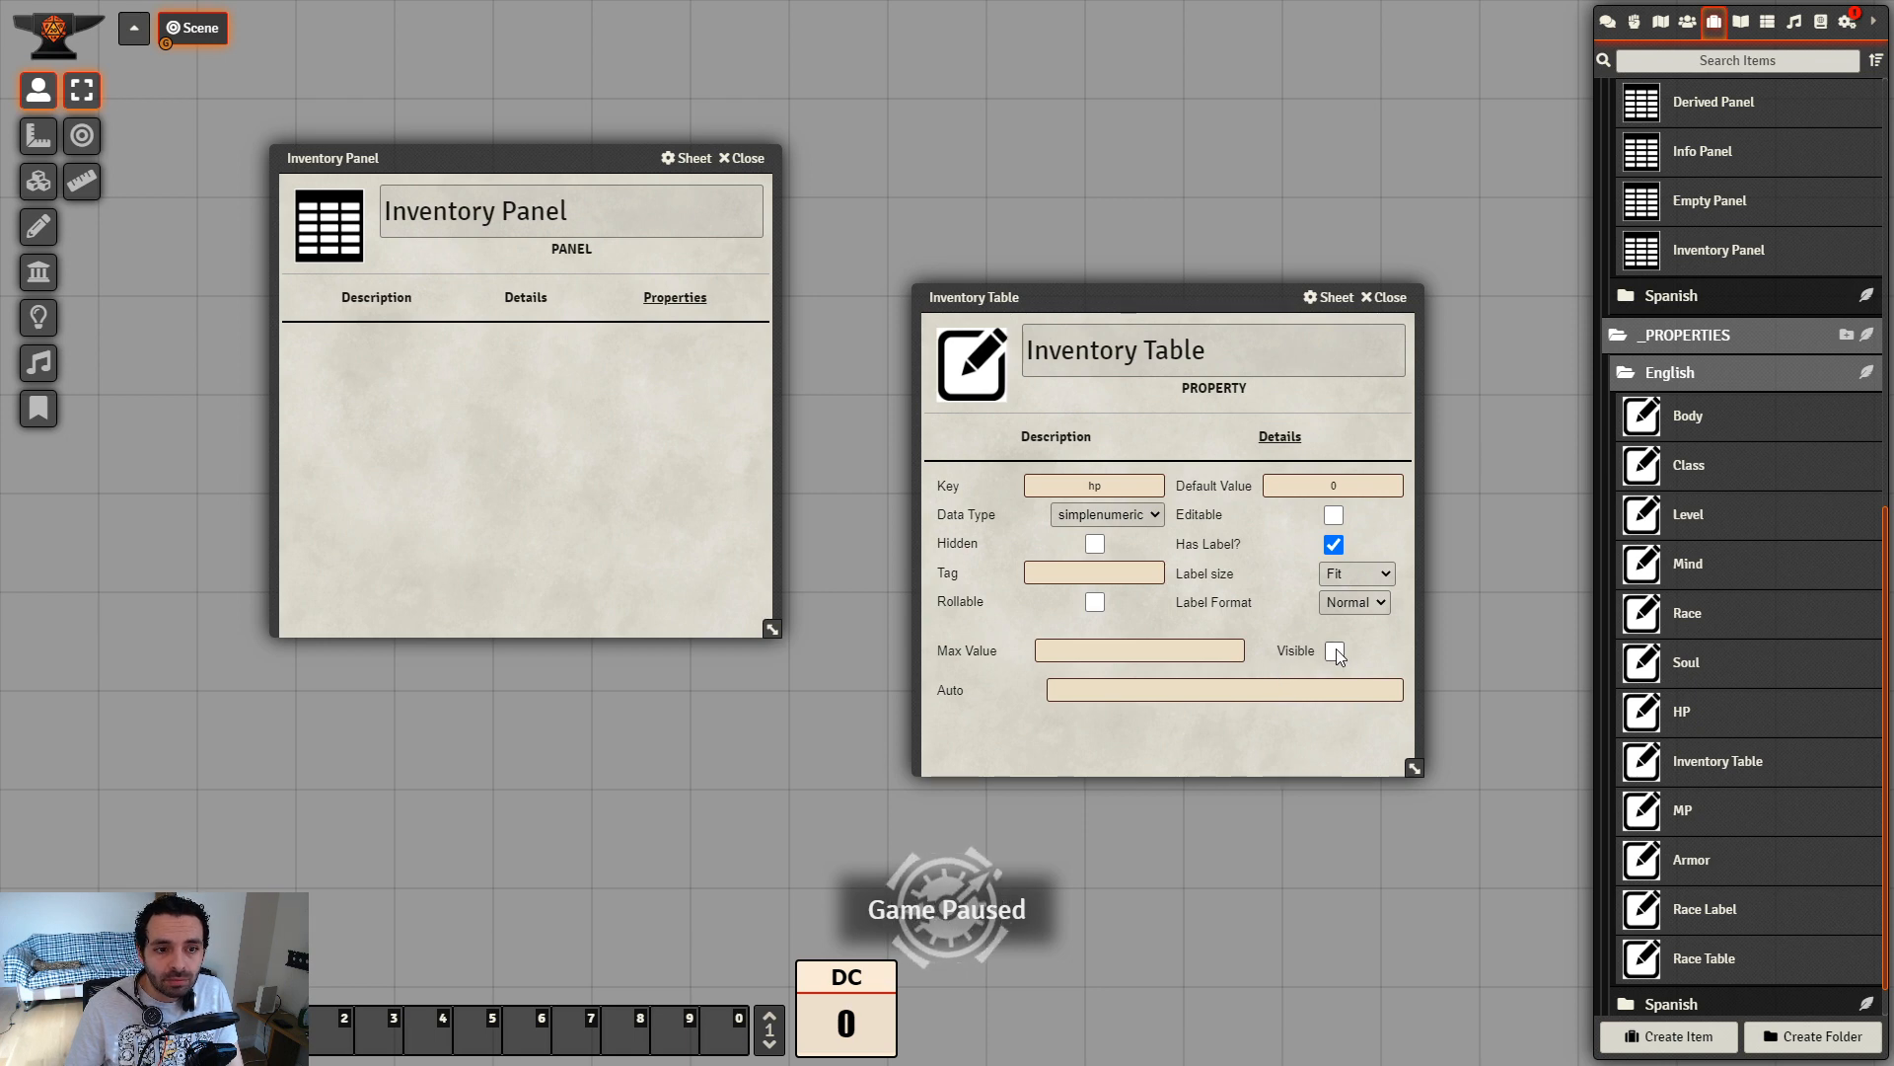
Set the Inventory Table's key to inventory_table and clear its default value
double_click(1065, 484)
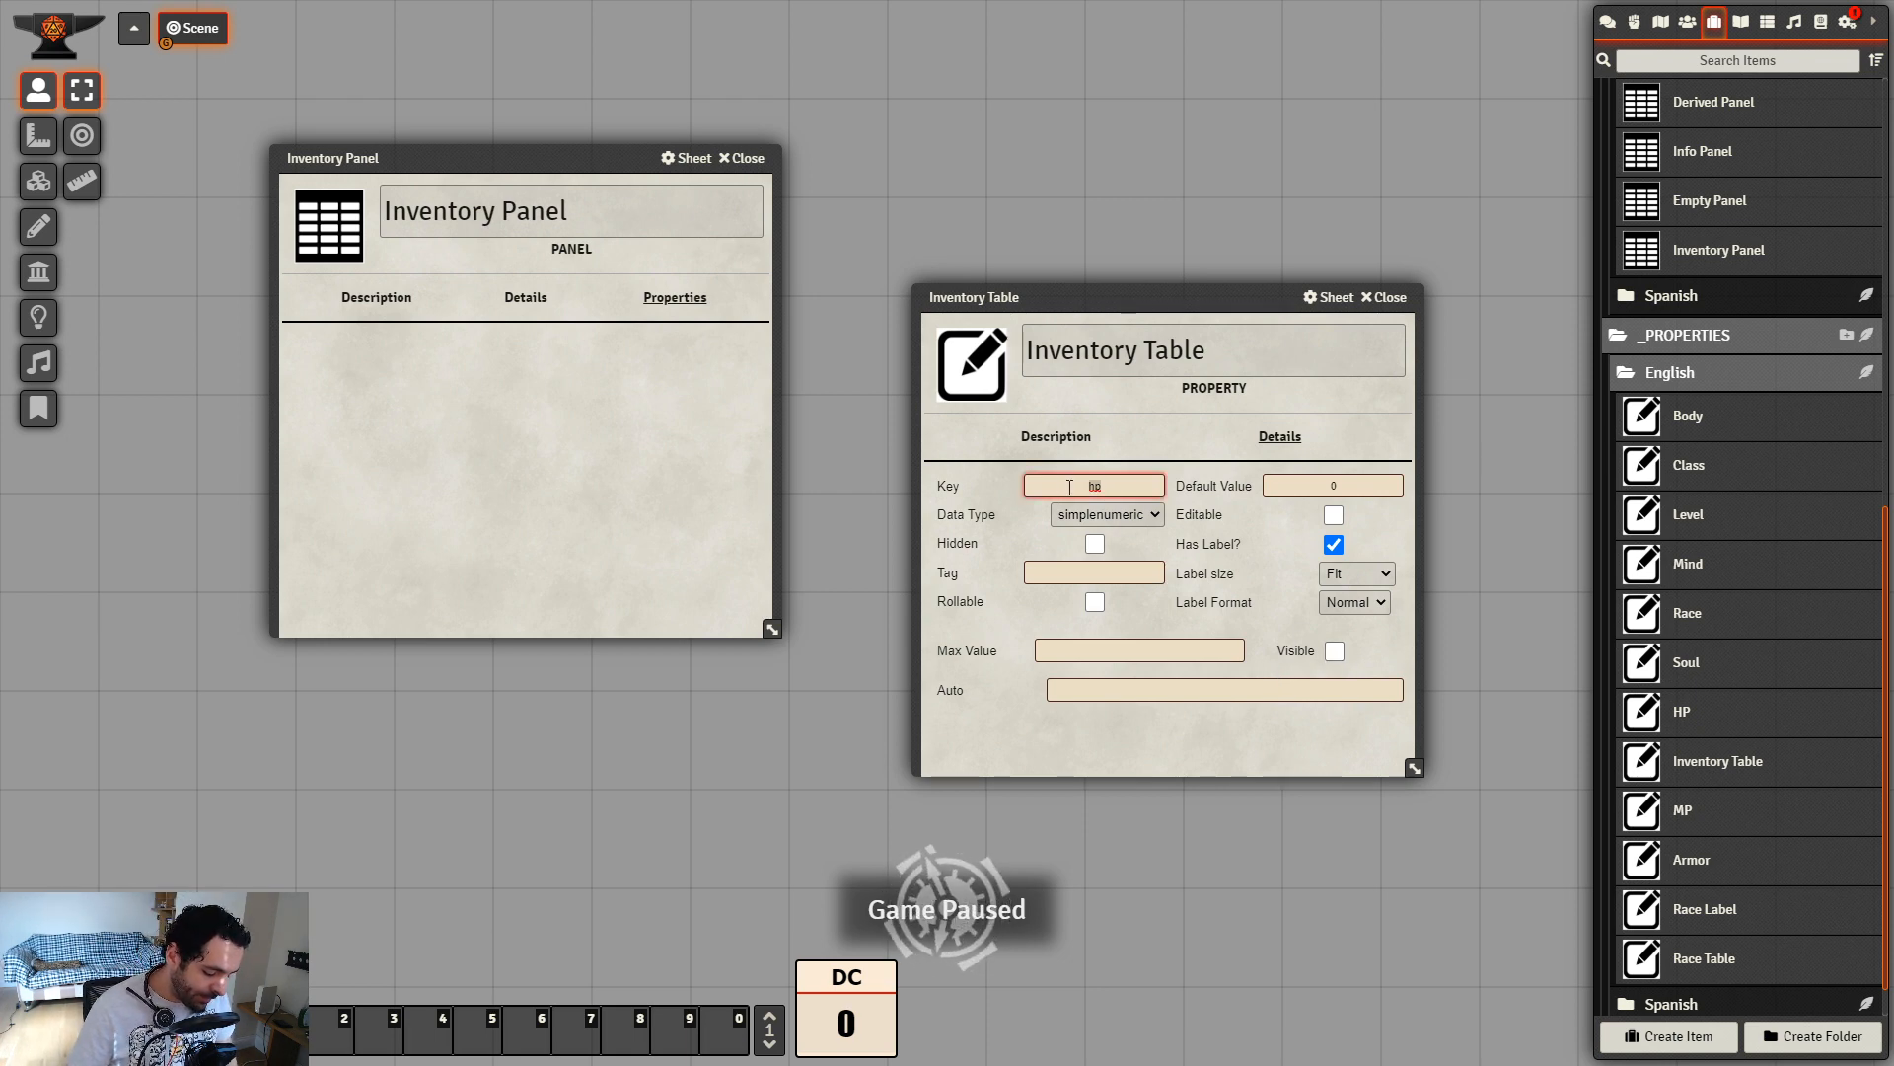
text(inventory_)
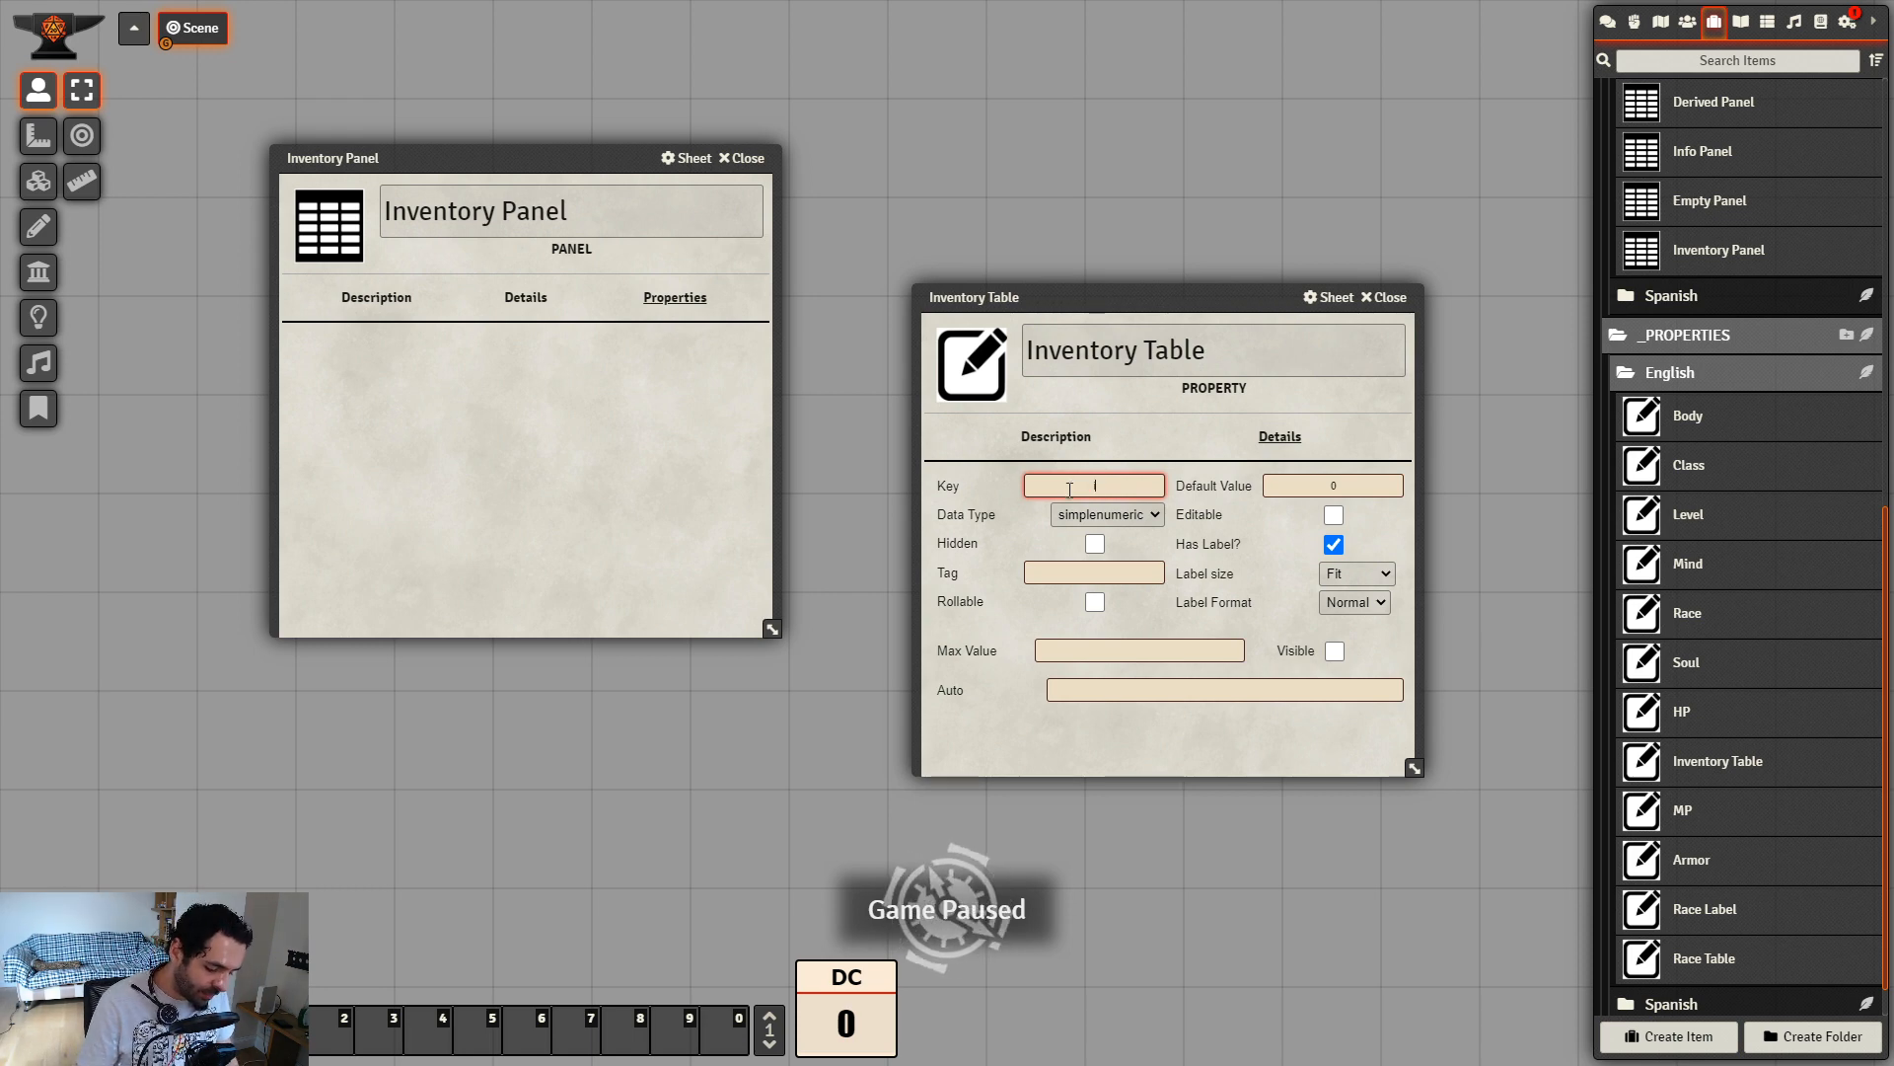
text(table)
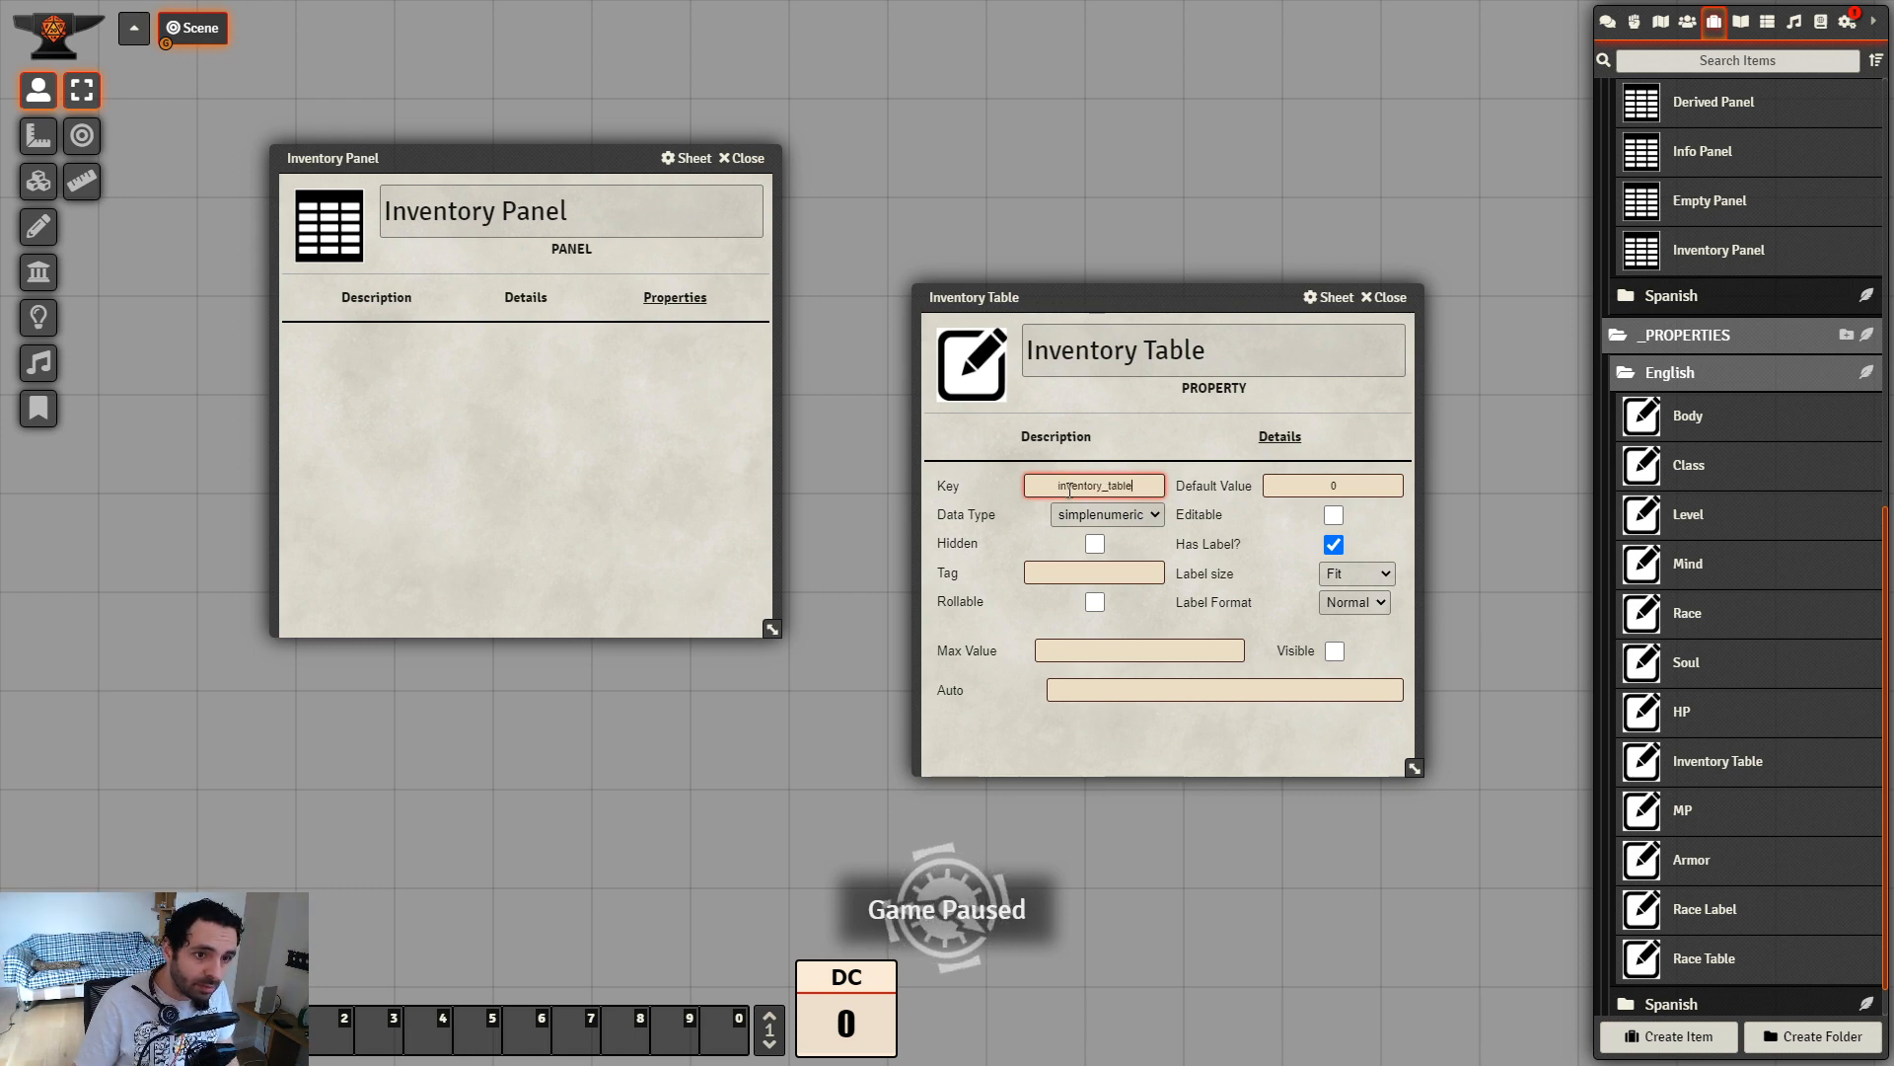
click(1287, 483)
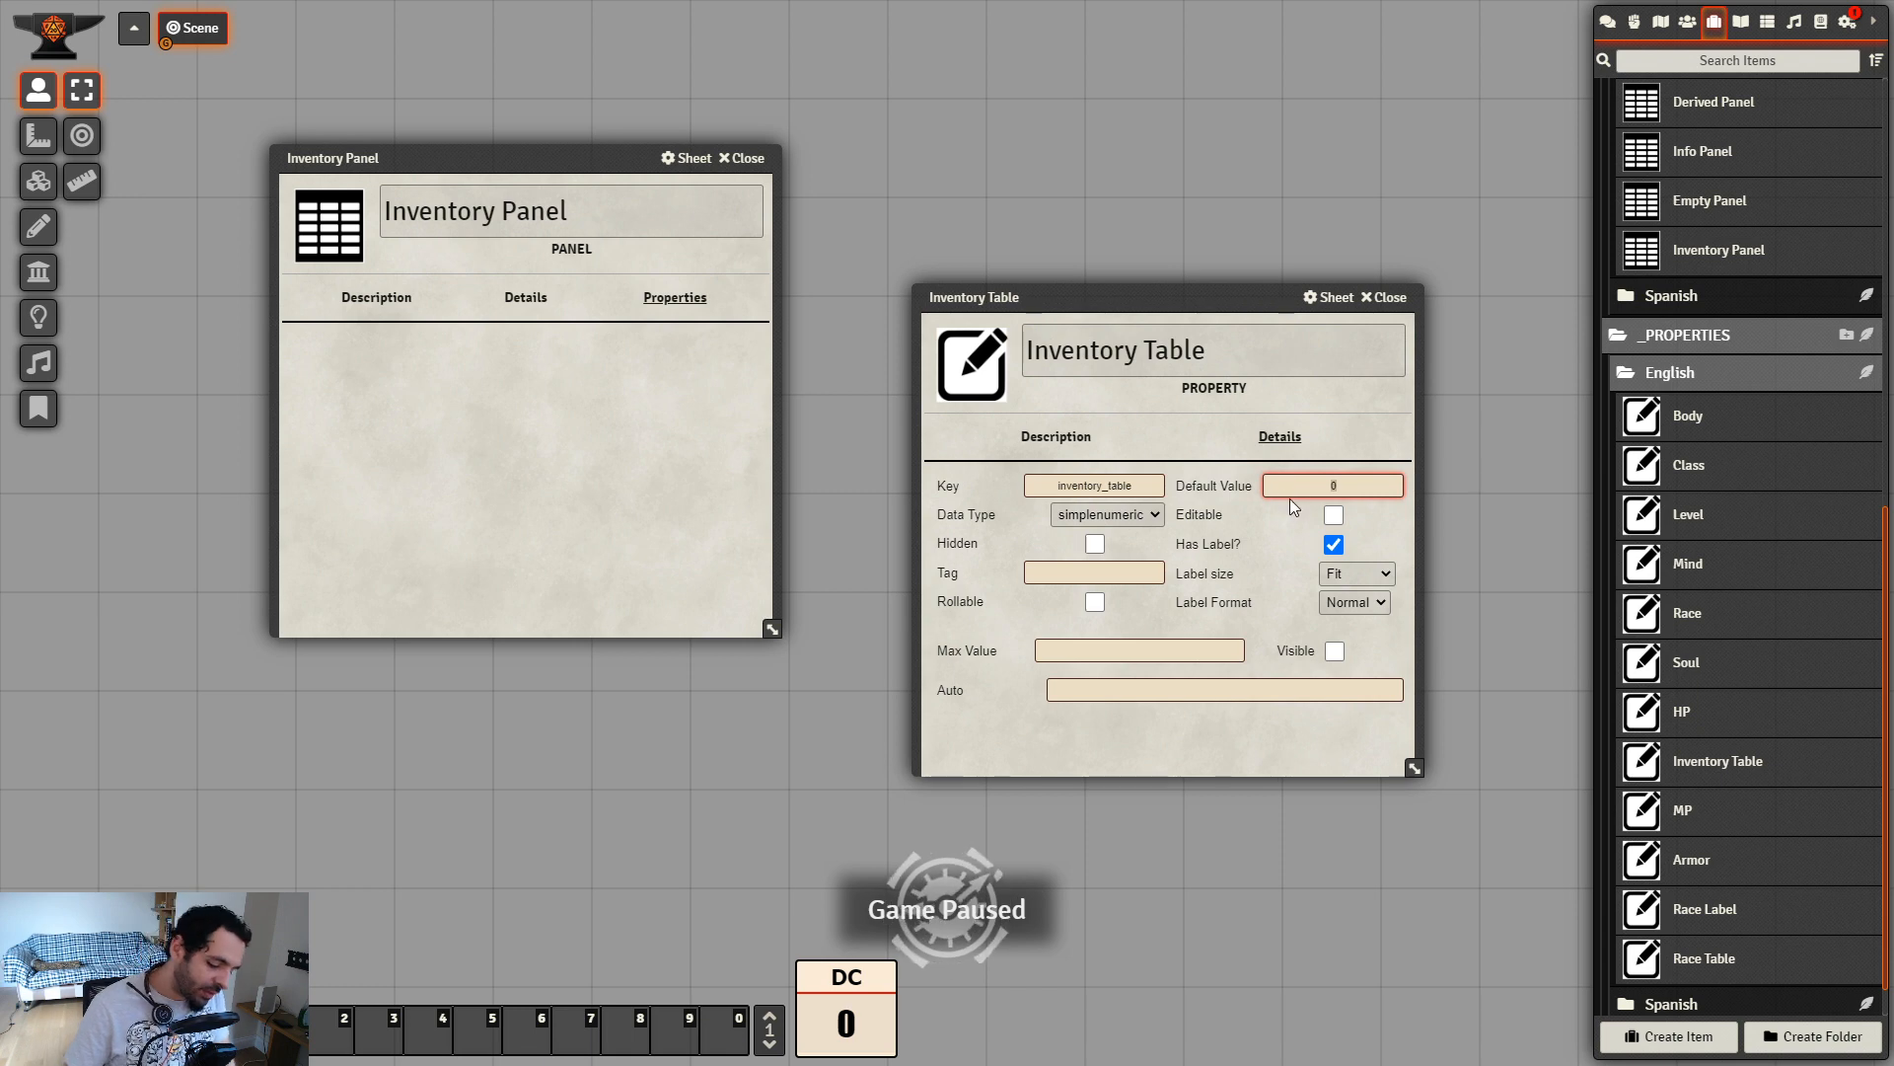
key(BackSpace)
click(1198, 616)
Make Inventory Table an editable property of data type table with the Object group assigned, and close its sheet
click(1152, 518)
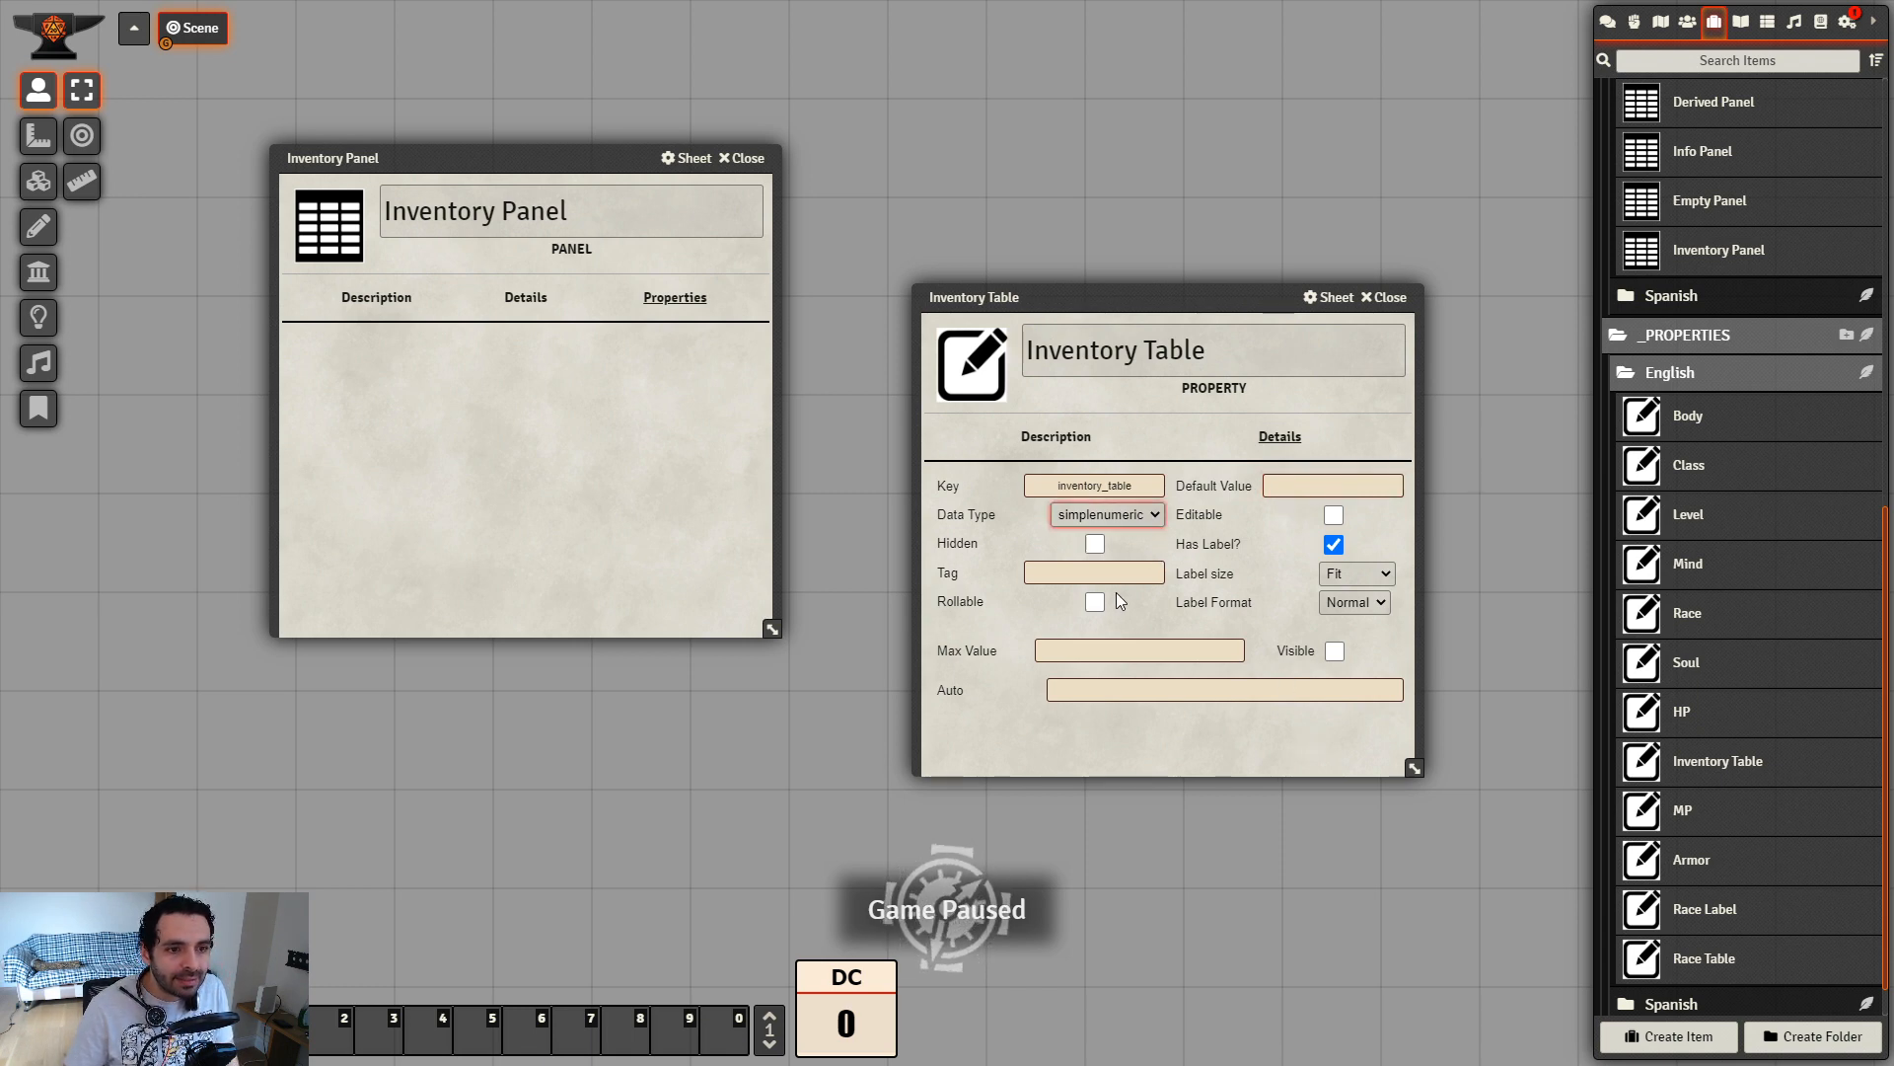
click(1110, 659)
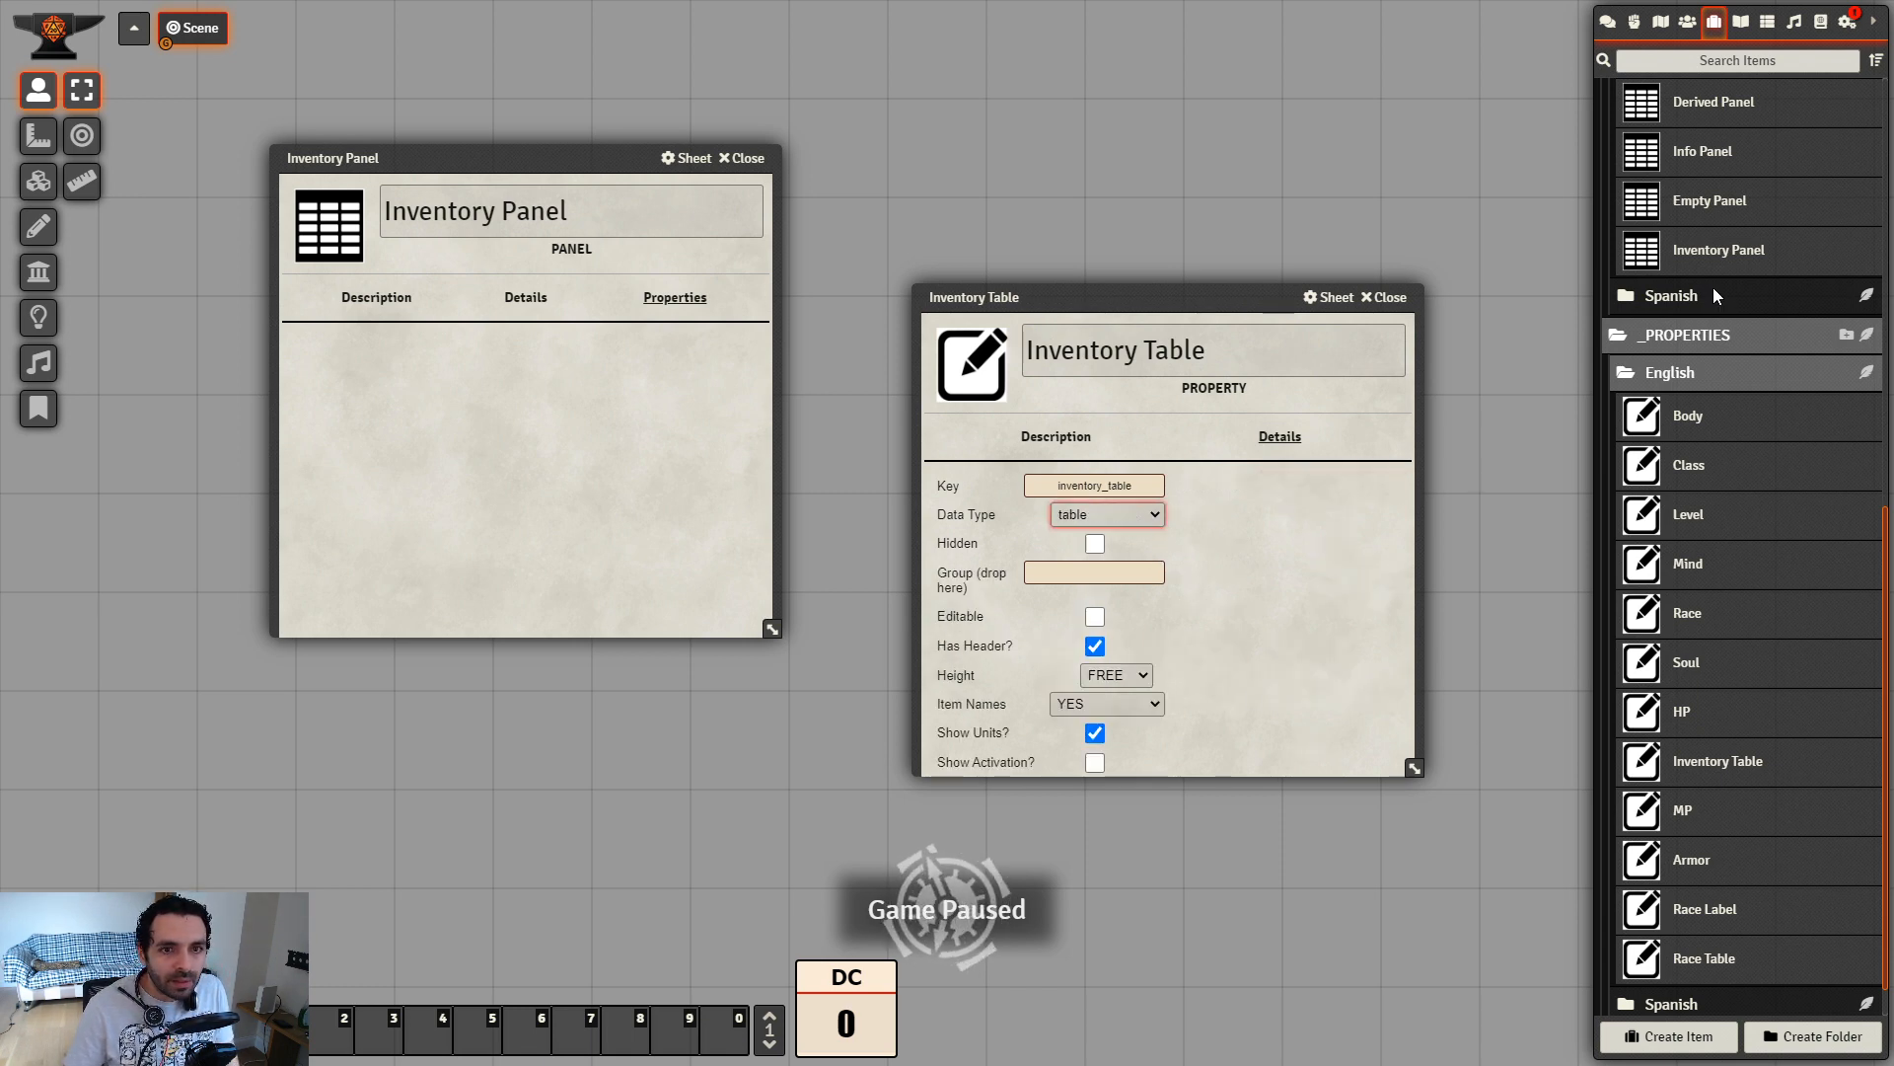
scroll(1713, 287, up, 8)
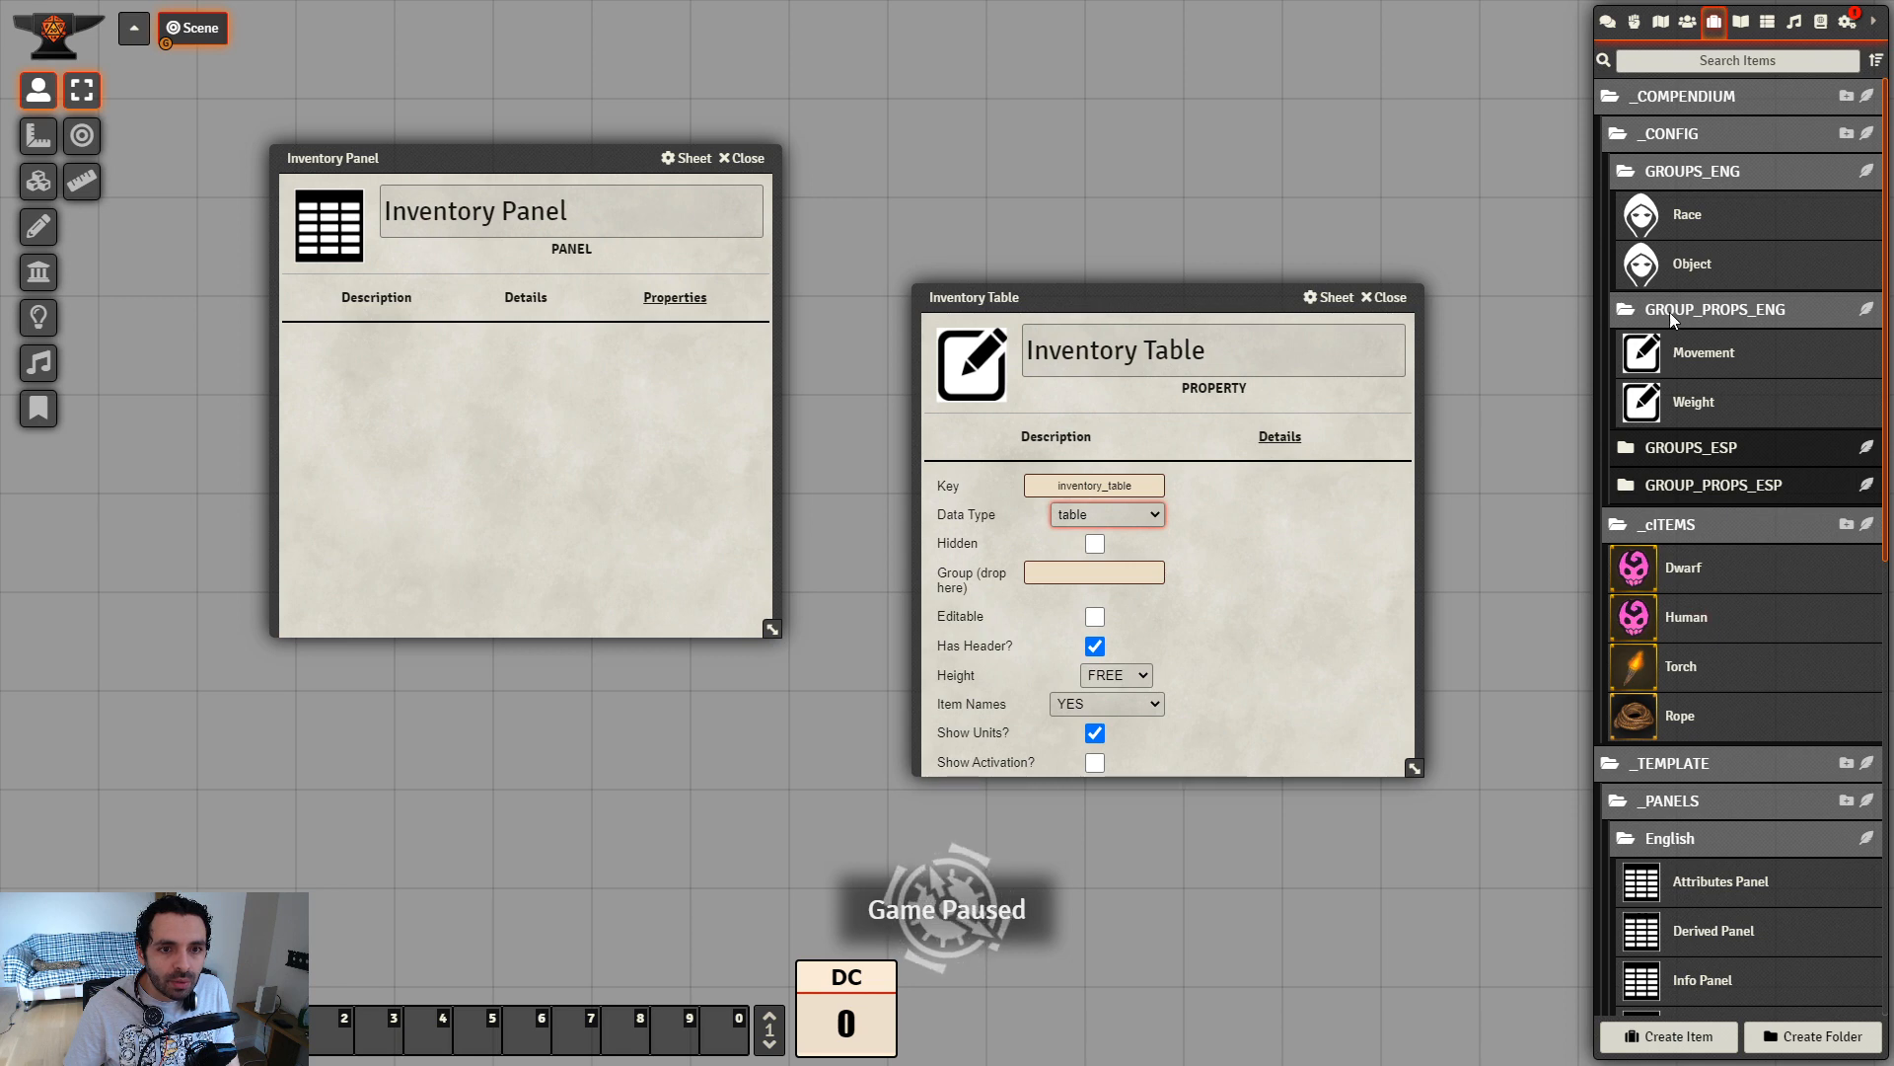
drag(1698, 266, 1098, 574)
drag(1257, 296, 1218, 170)
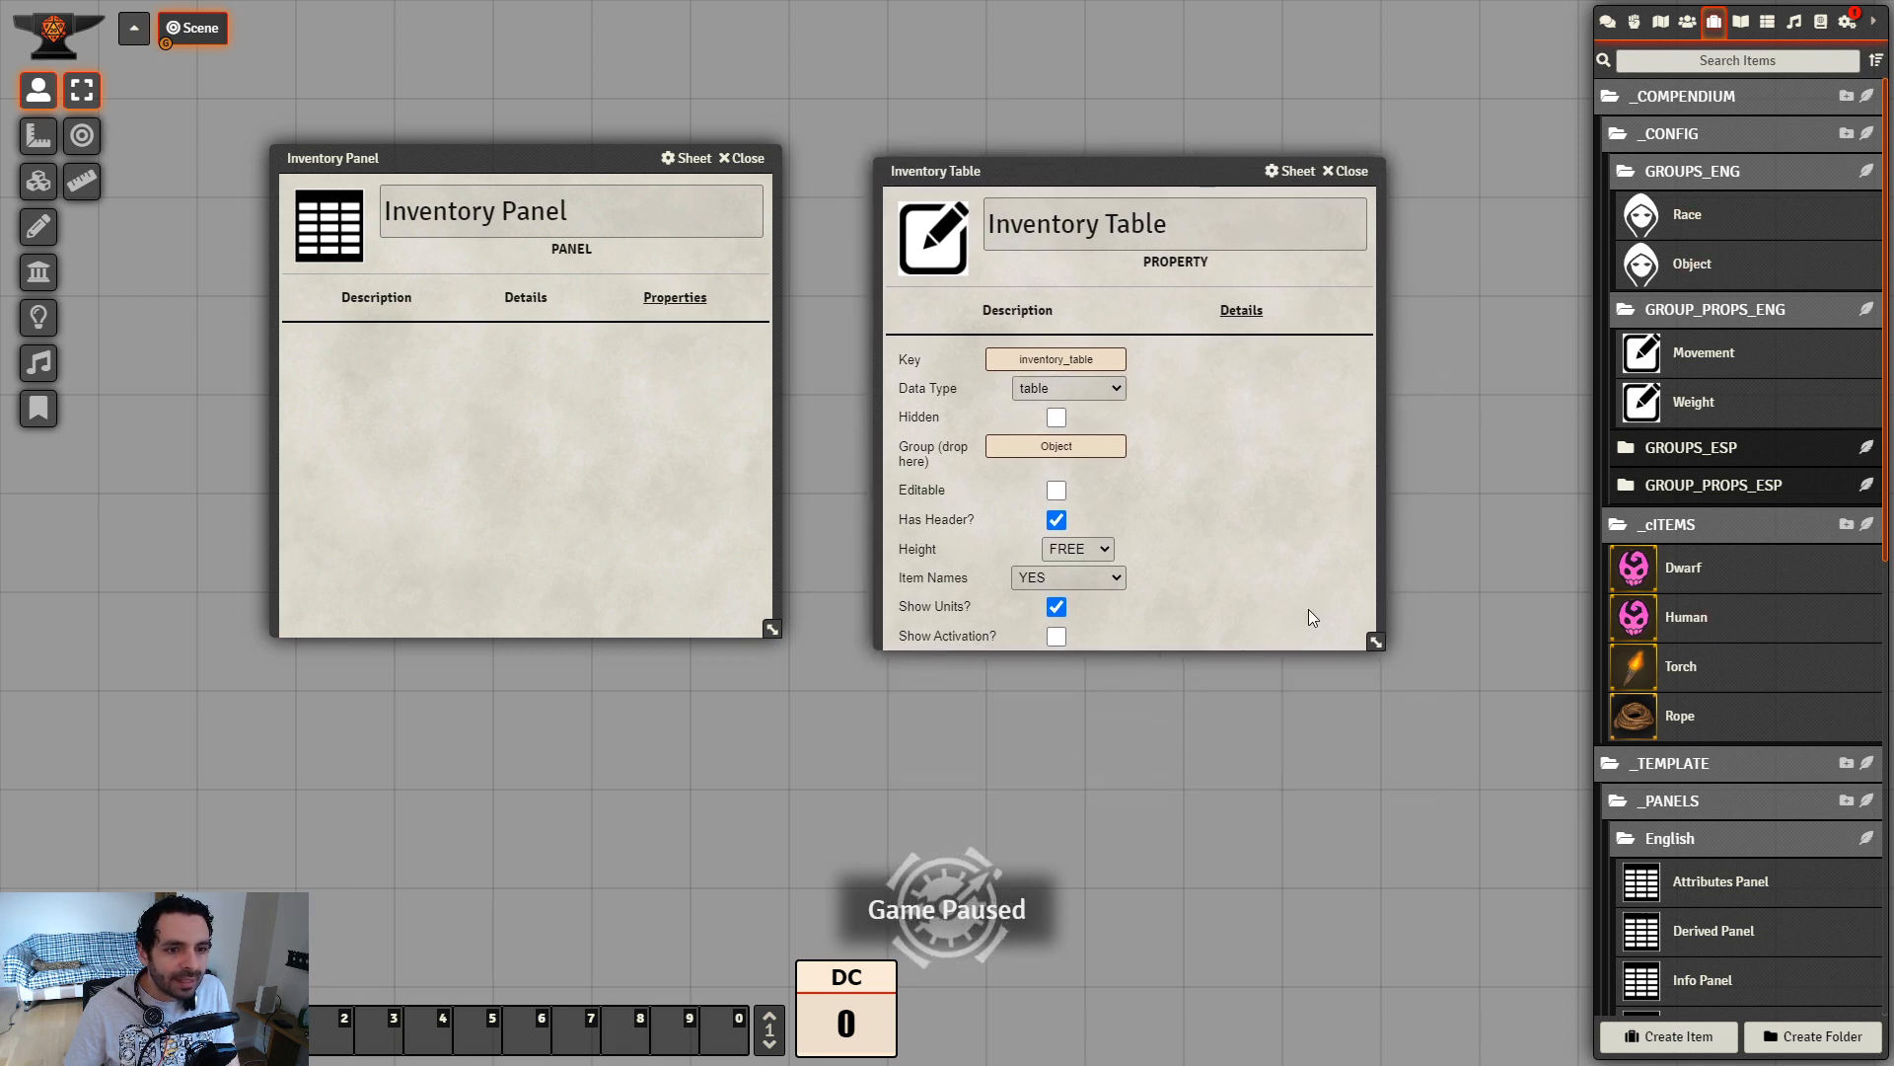
drag(1377, 636, 1376, 709)
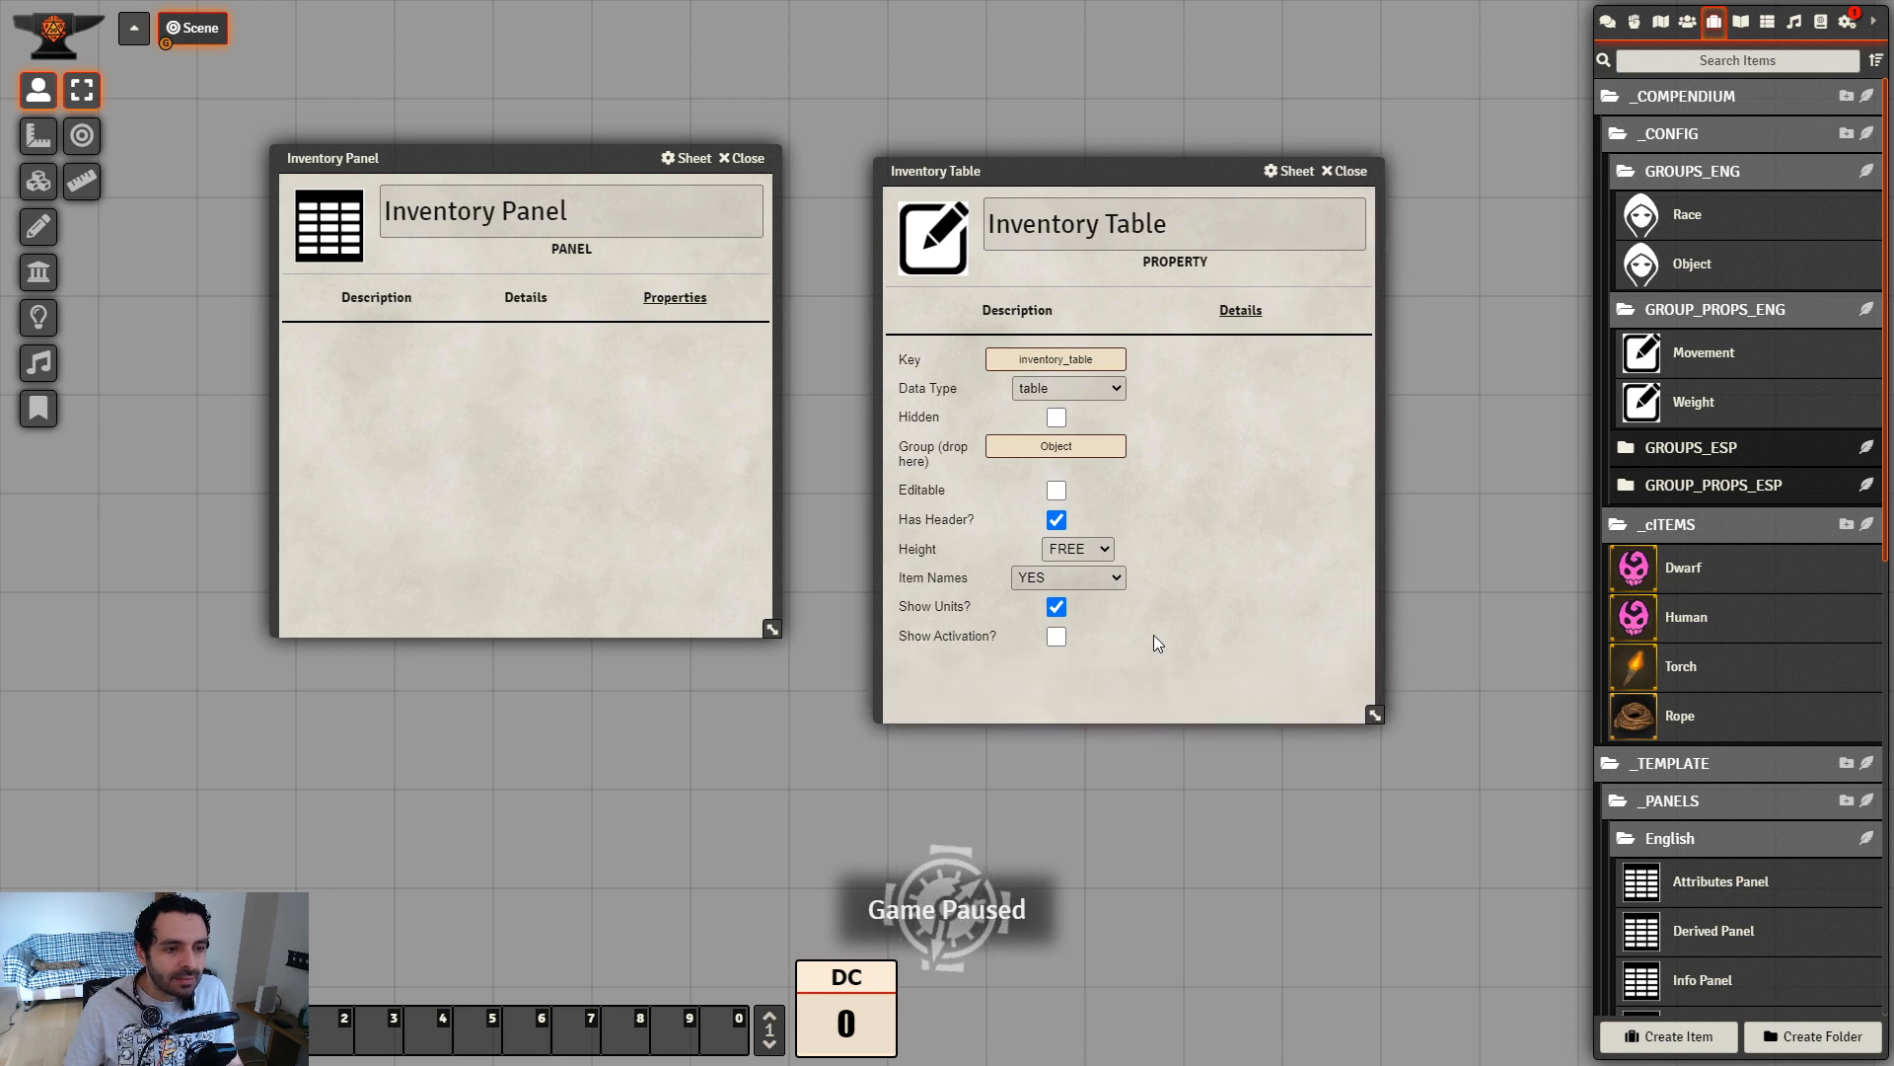
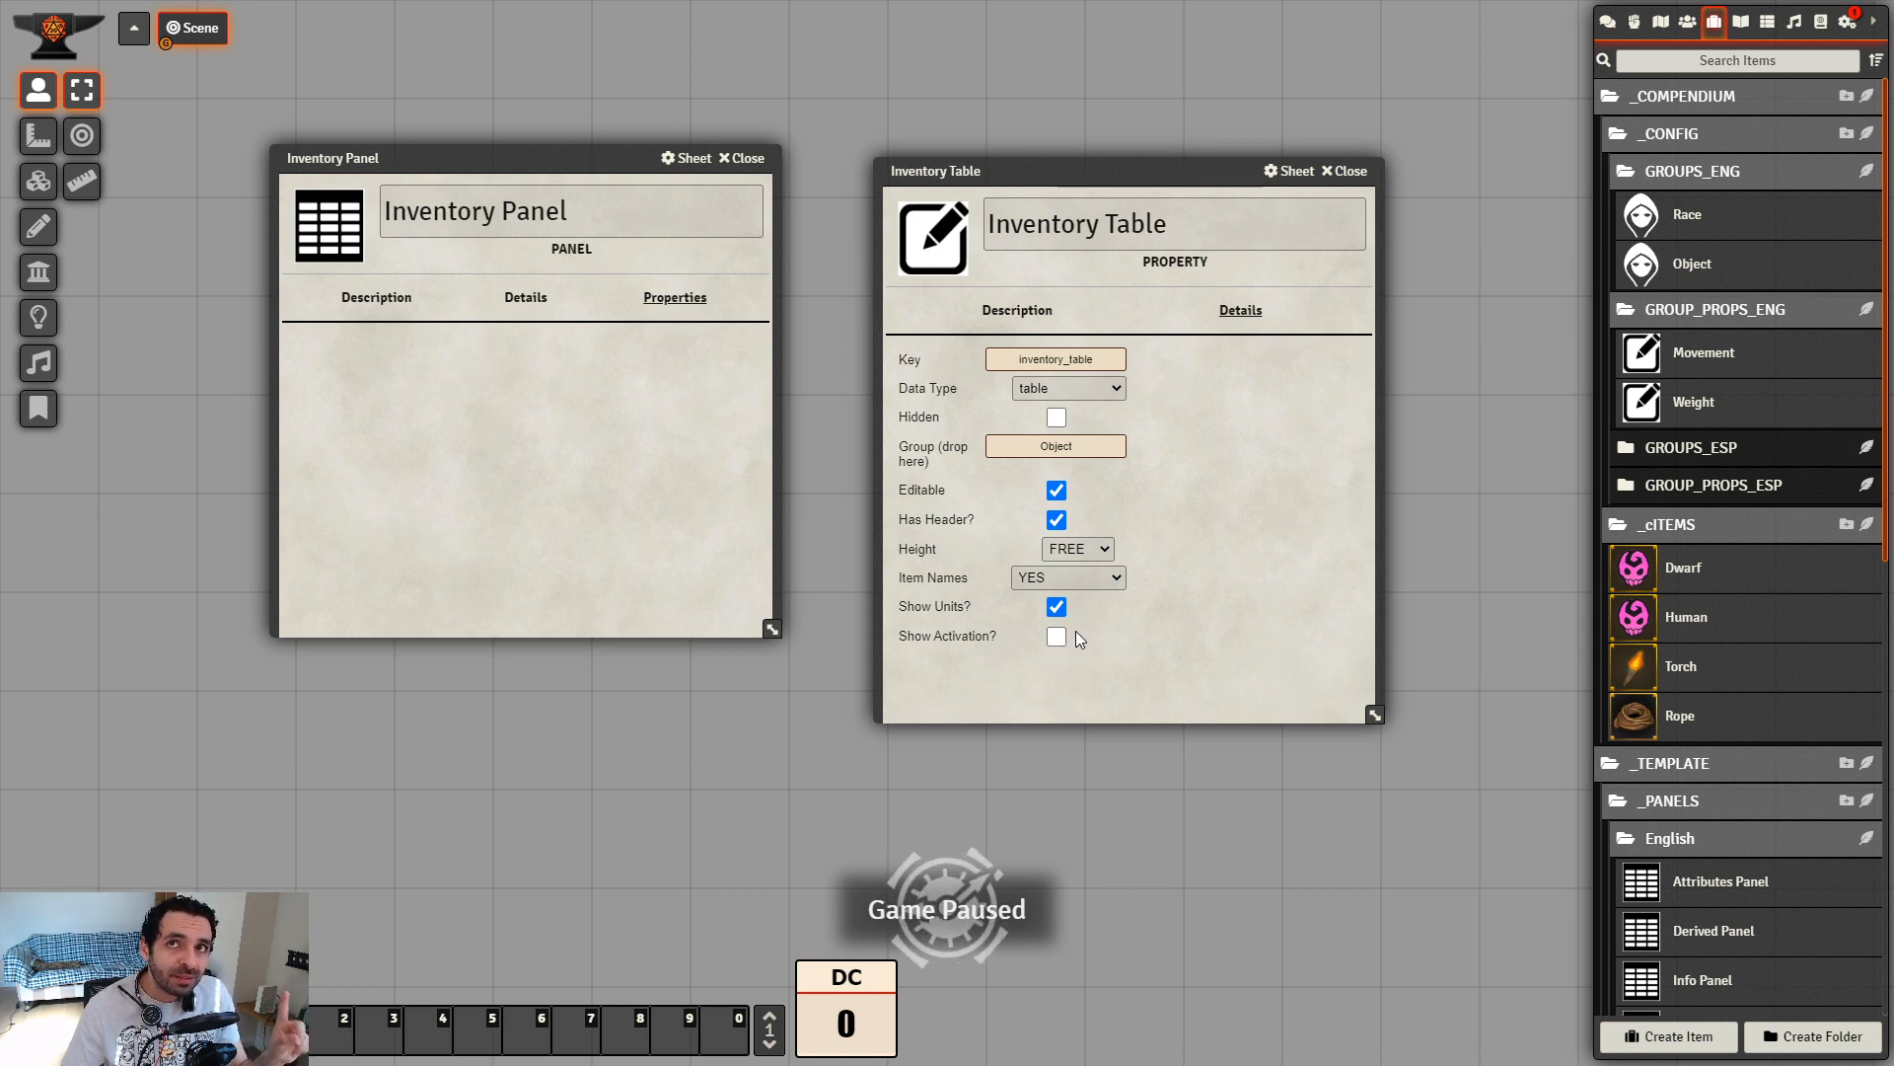
click(1358, 172)
Add the Inventory Table property to the Inventory Panel and close the panel's sheet
scroll(1725, 843, down, 9)
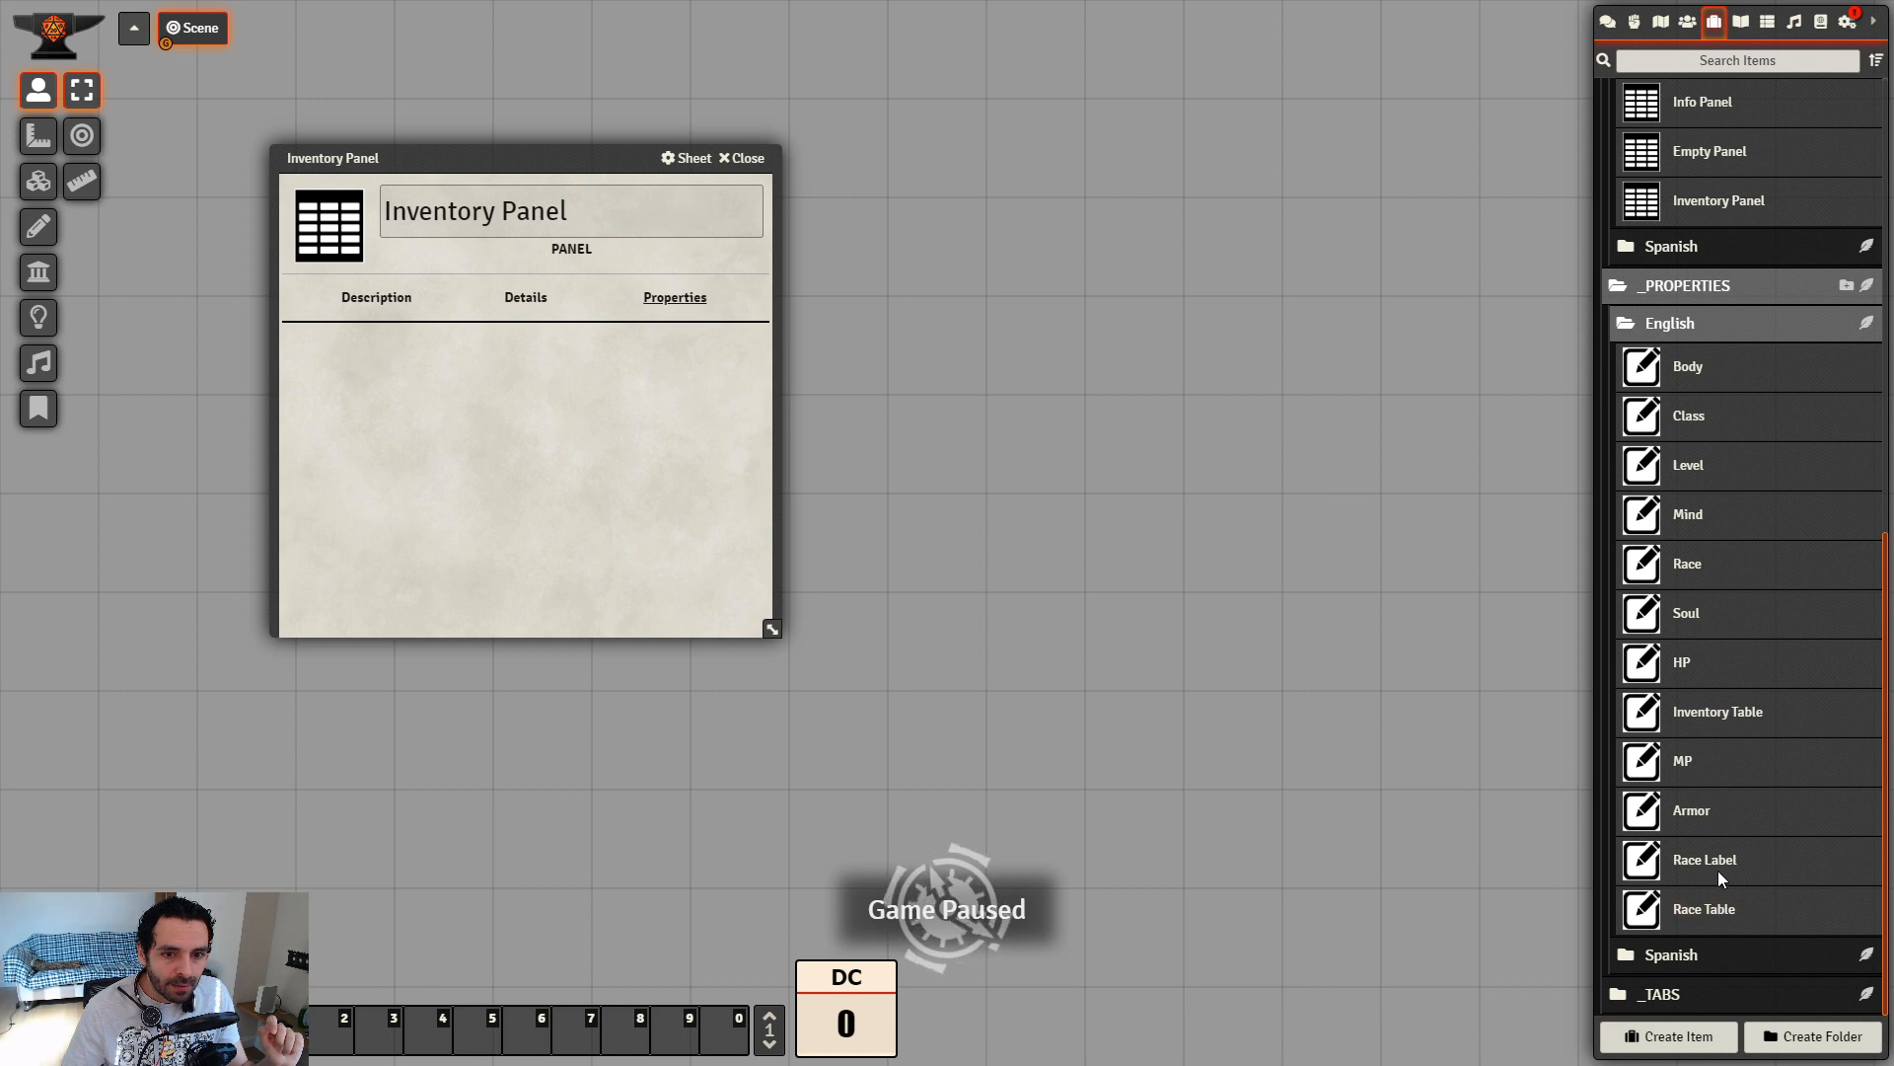
drag(1731, 725, 497, 466)
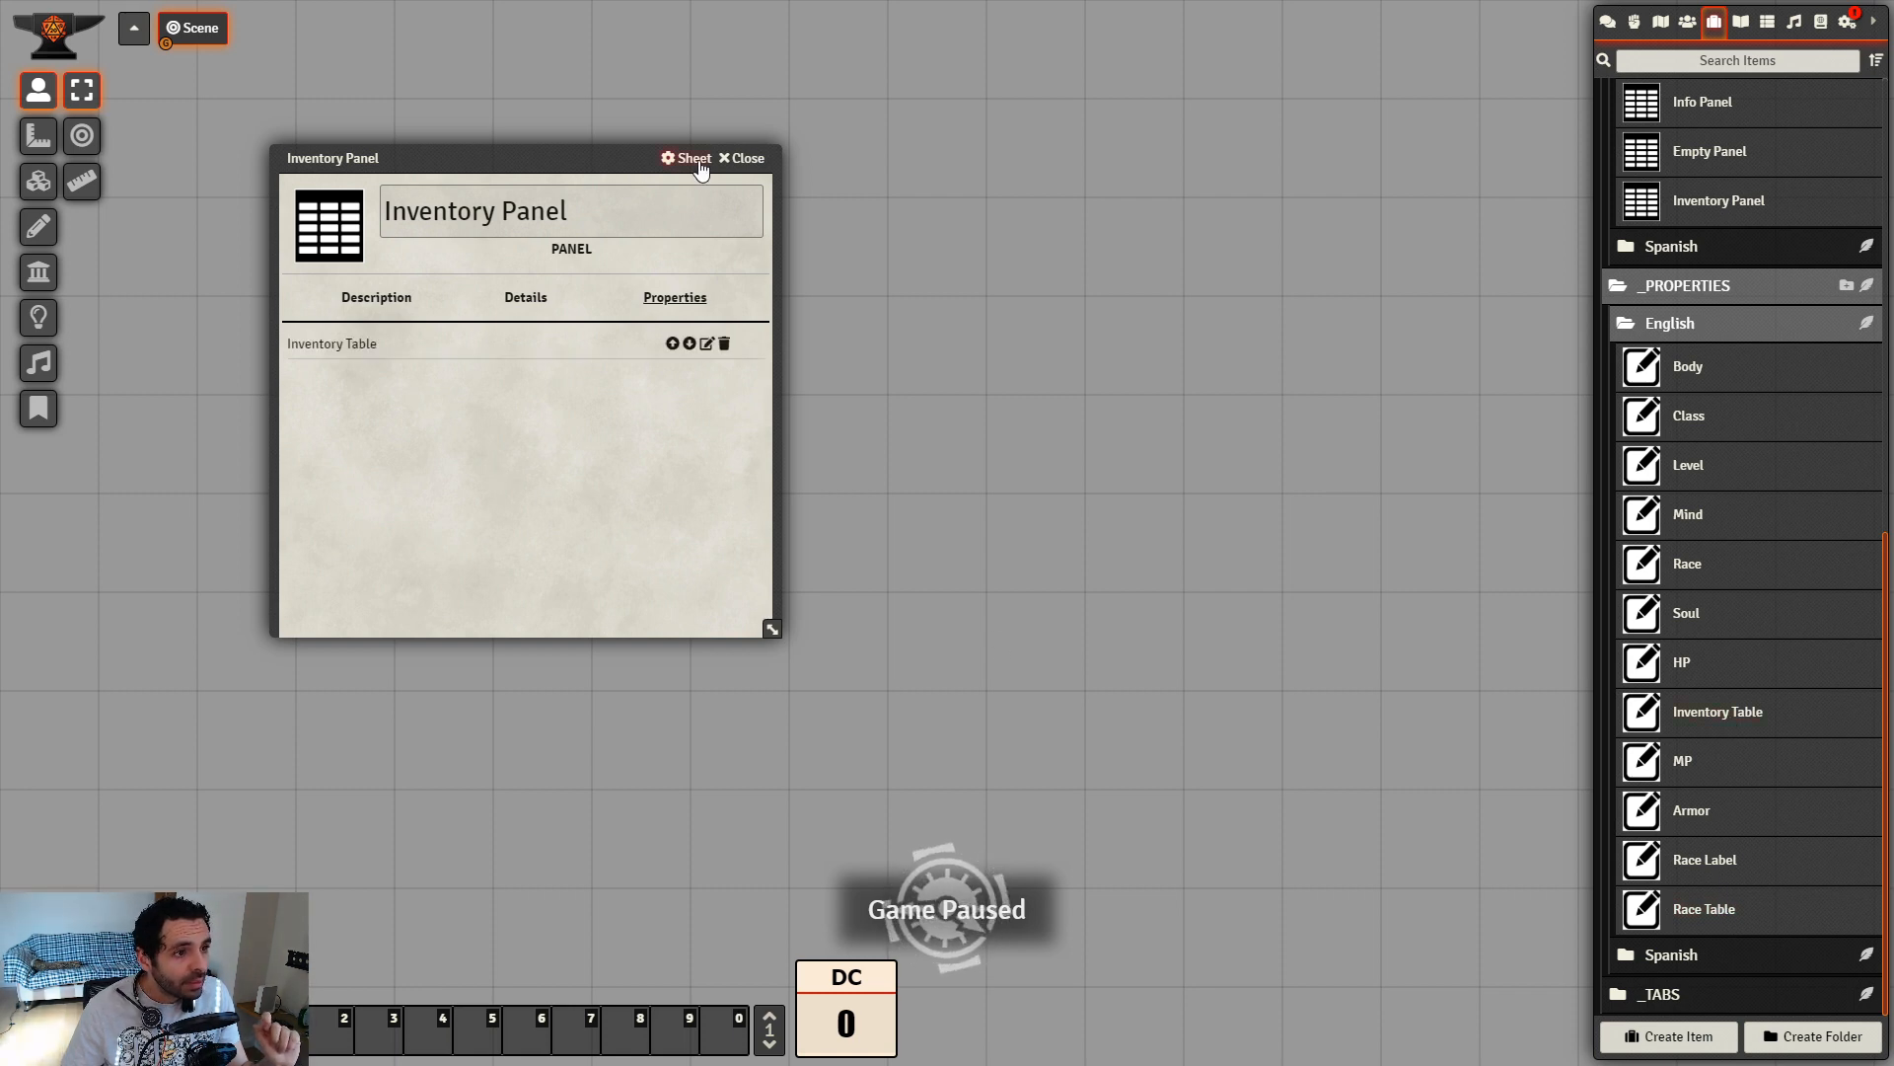
click(740, 158)
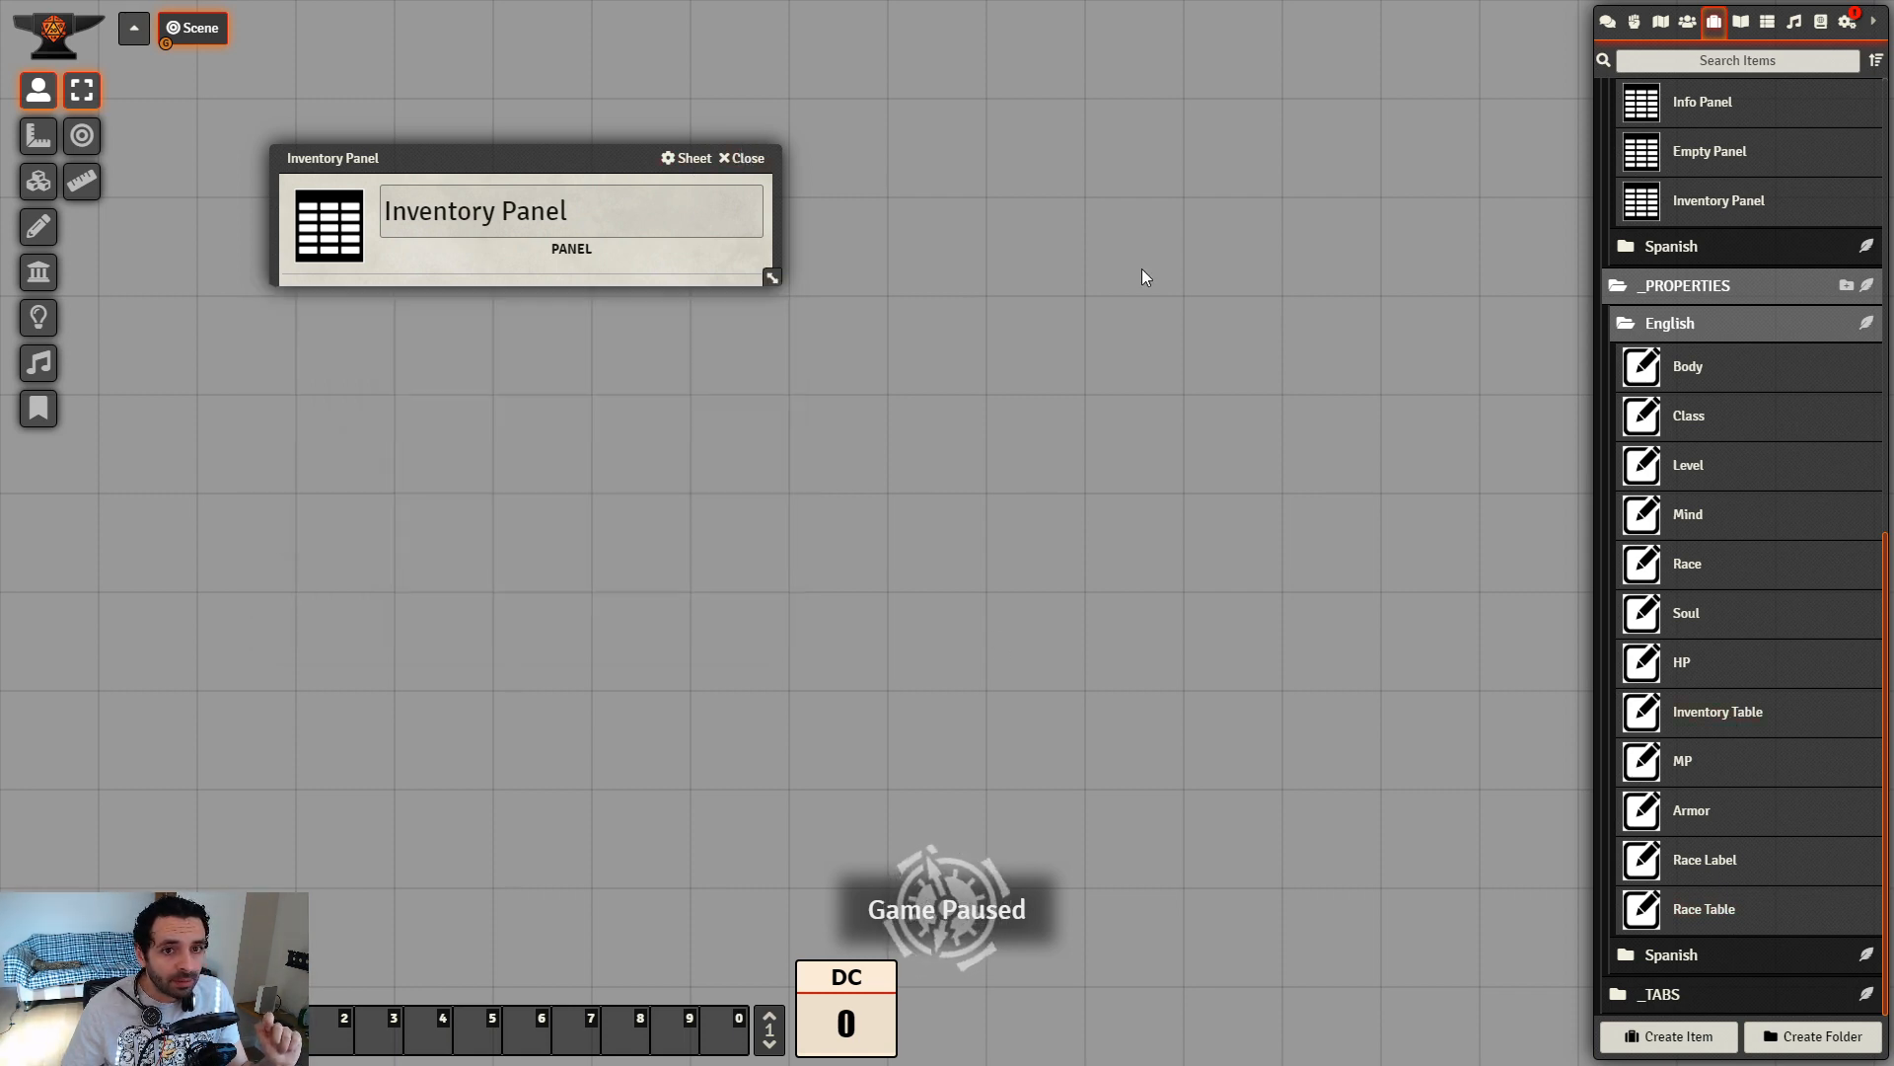
Open the Stats tab item from the English folder under _TABS and show its list of panels
click(1713, 993)
scroll(1727, 977, down, 1)
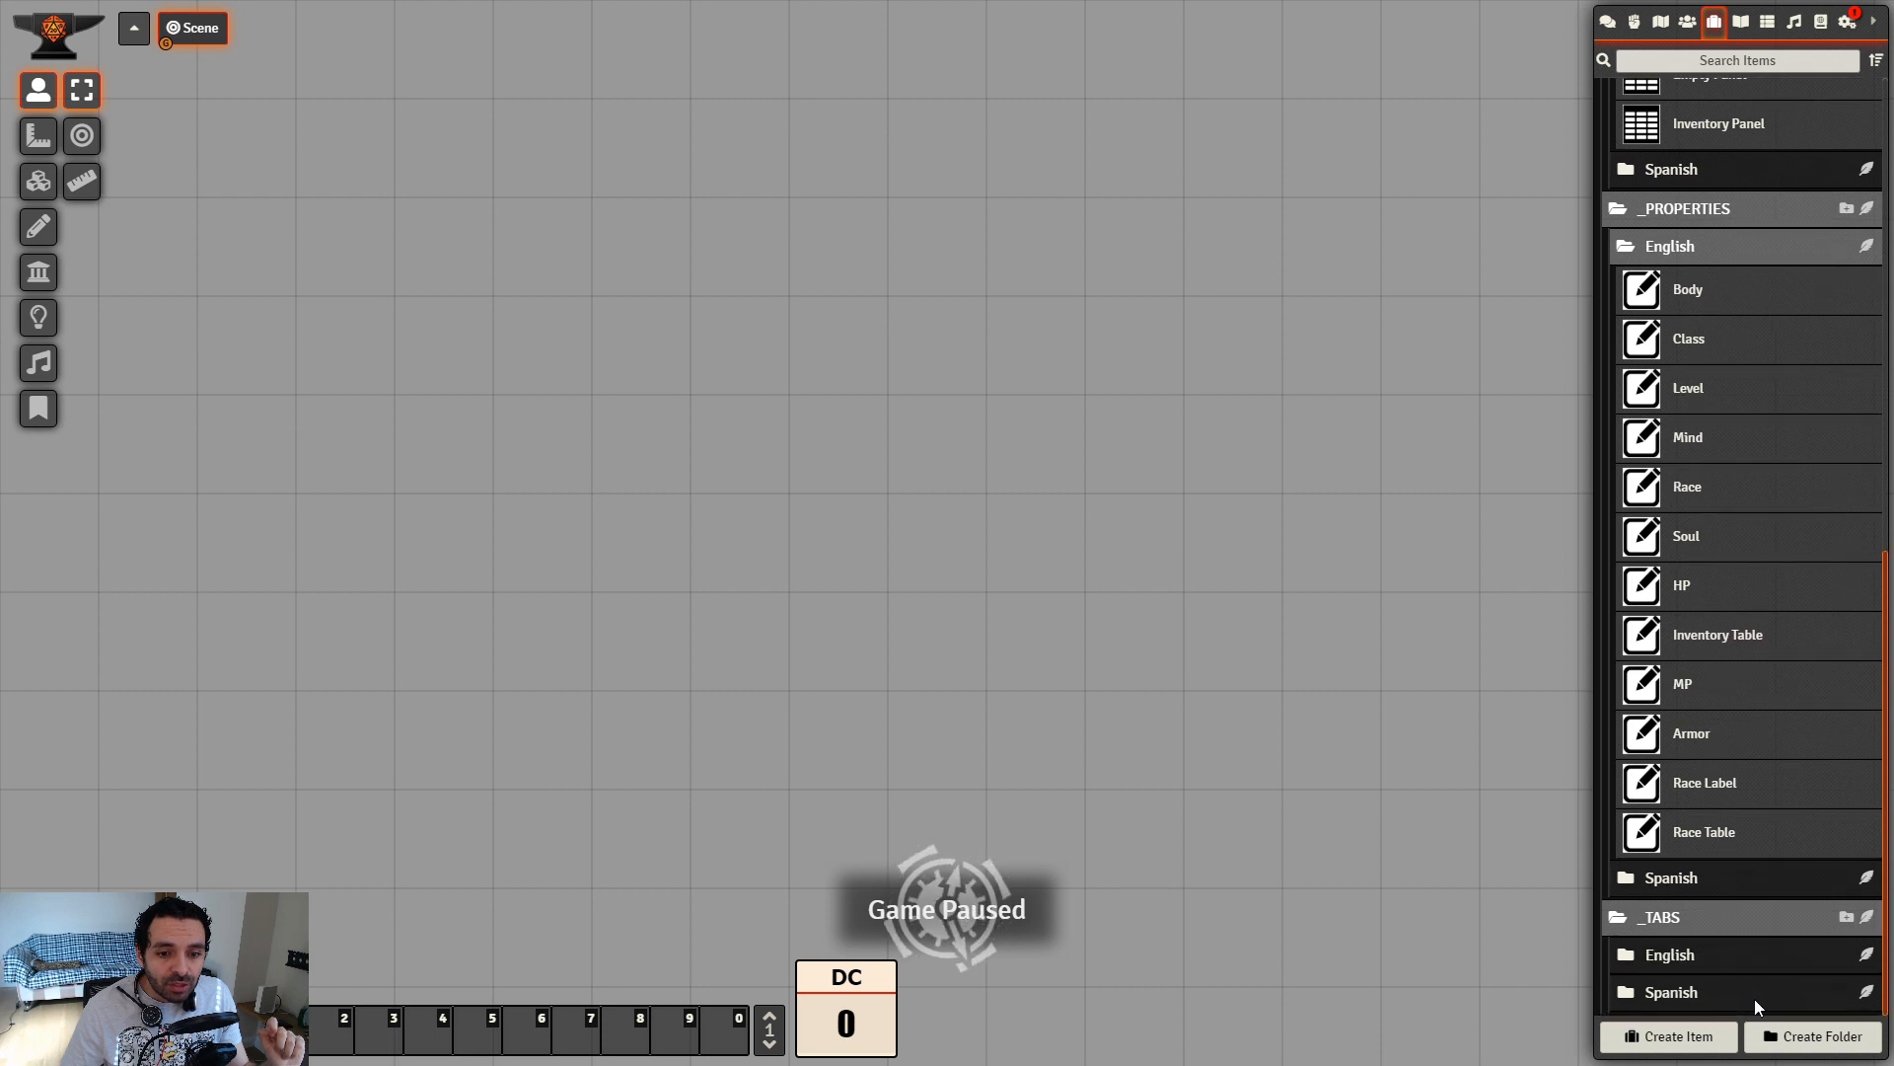
click(1707, 956)
scroll(1732, 949, down, 1)
click(1687, 953)
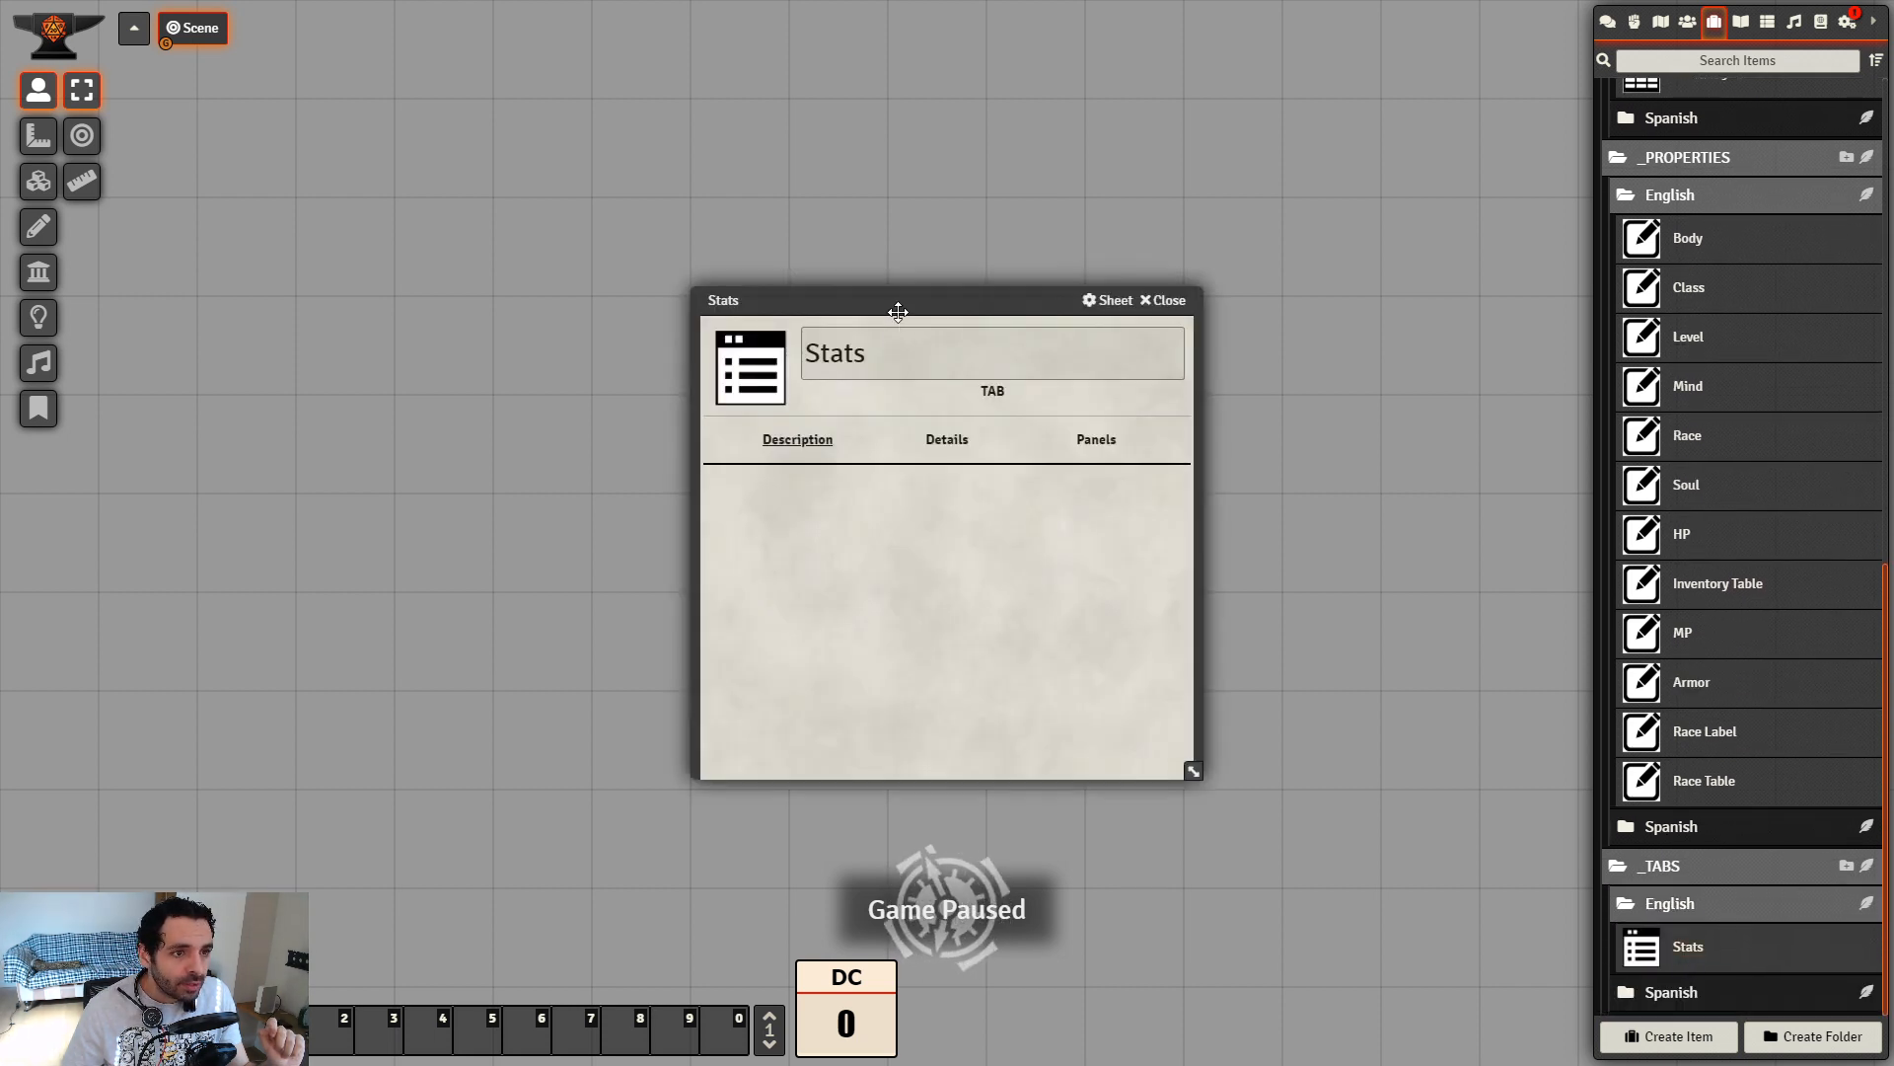
drag(898, 312, 1246, 297)
click(1021, 370)
Open the Test PC character sheet beside the Stats tab to compare the panel layout, and return to the items list
click(1688, 21)
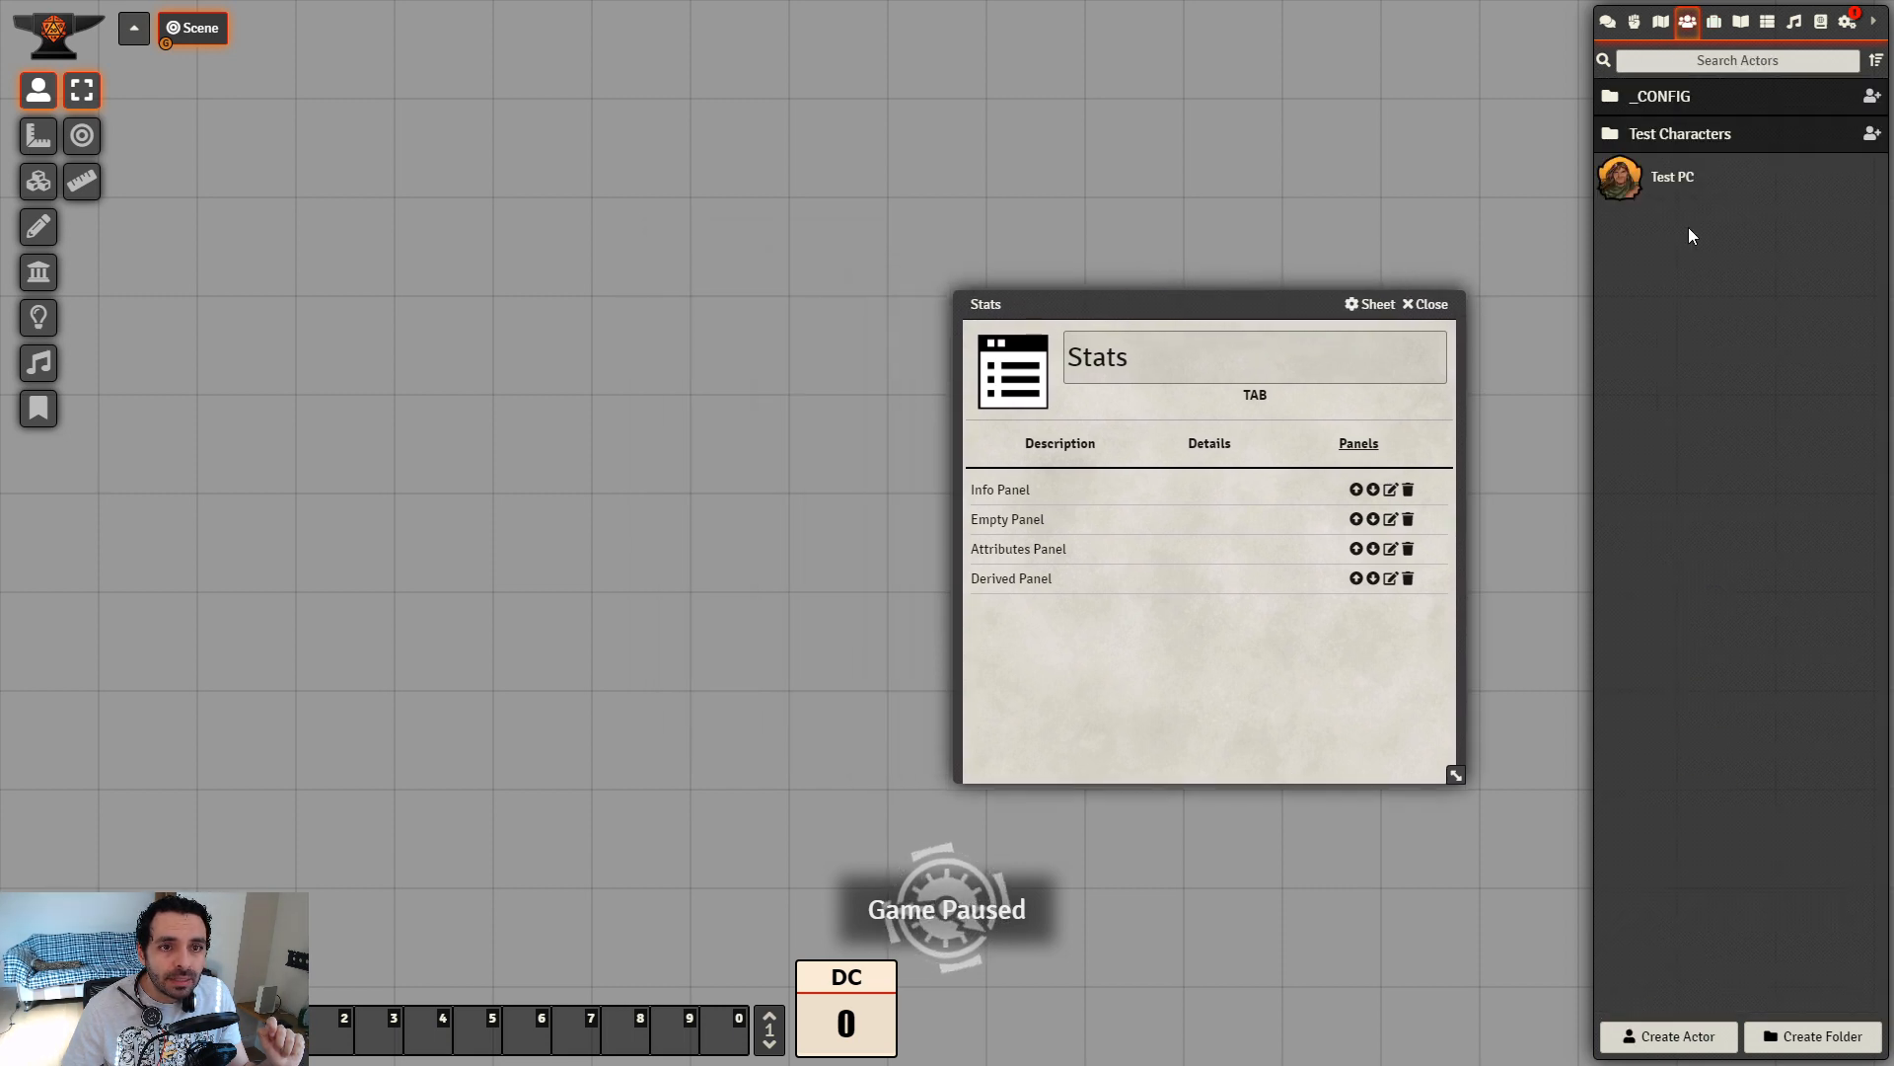
click(1674, 186)
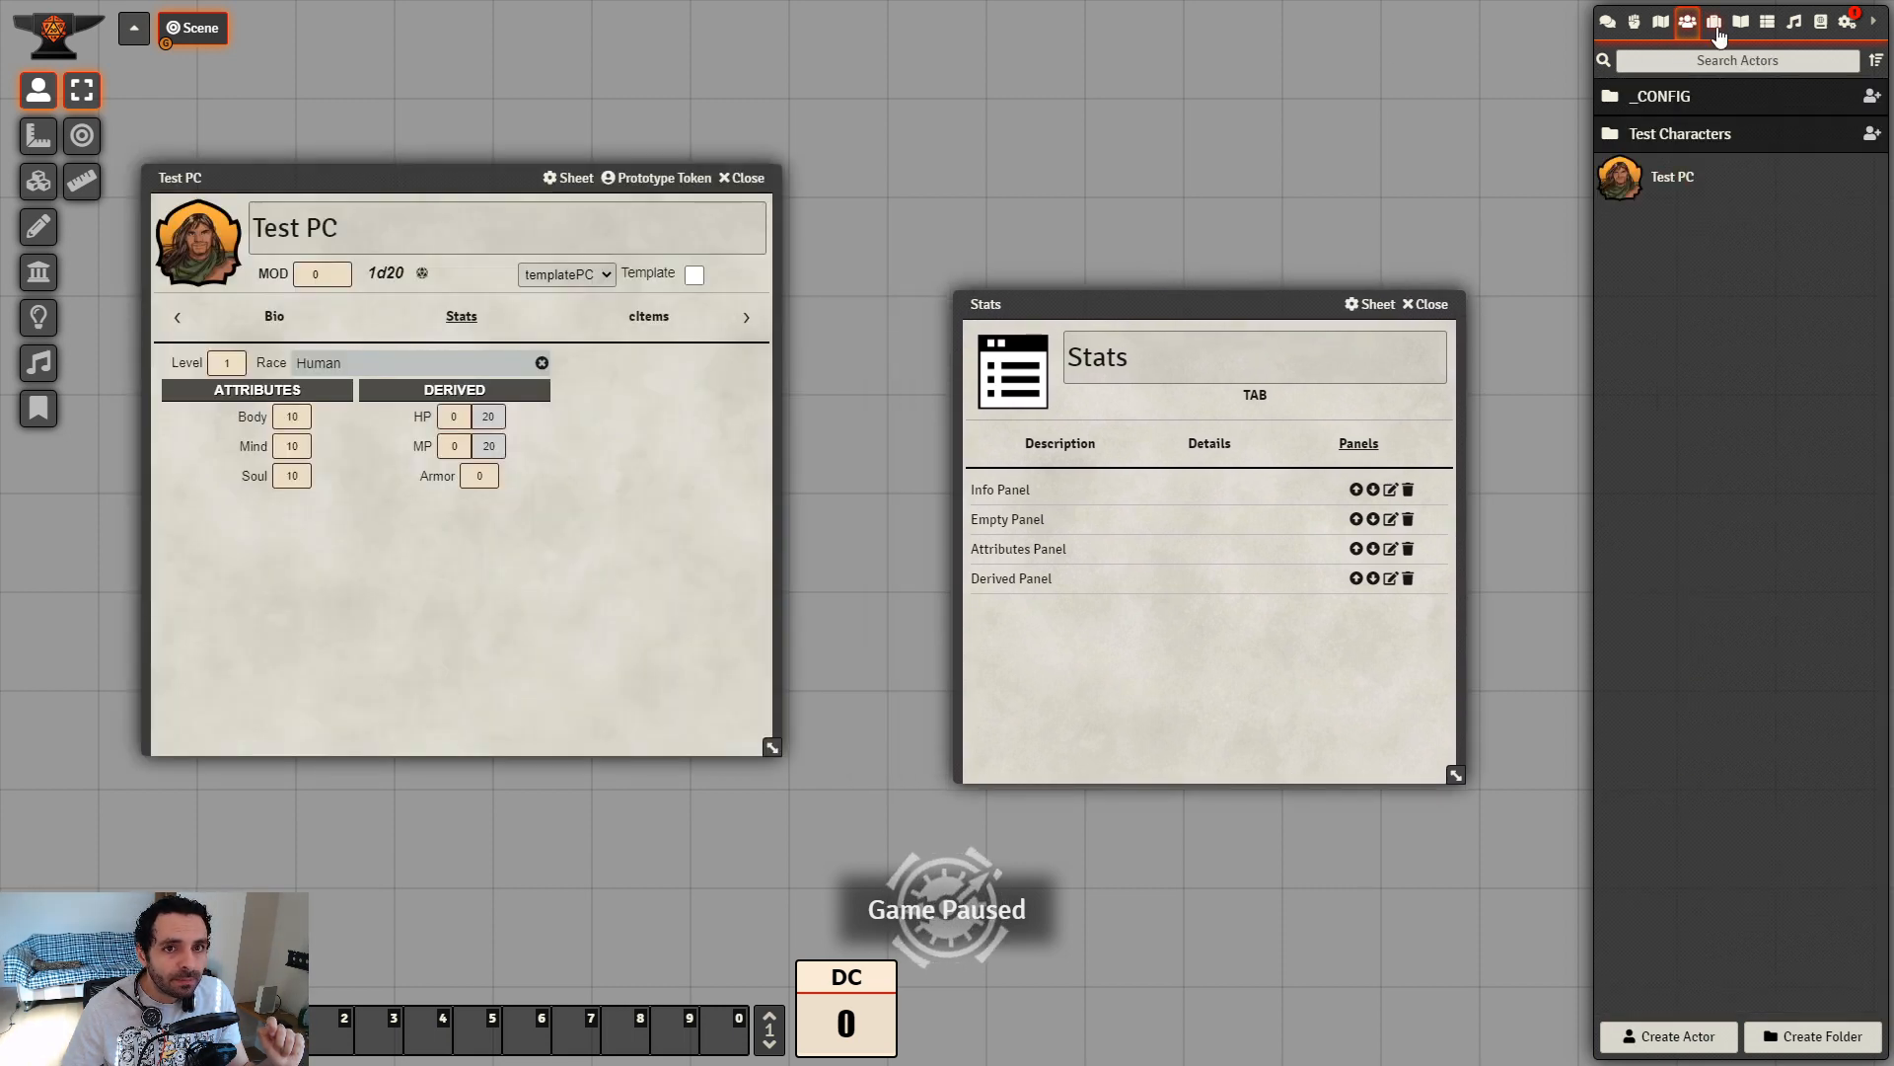
click(1714, 21)
drag(1197, 296, 1121, 241)
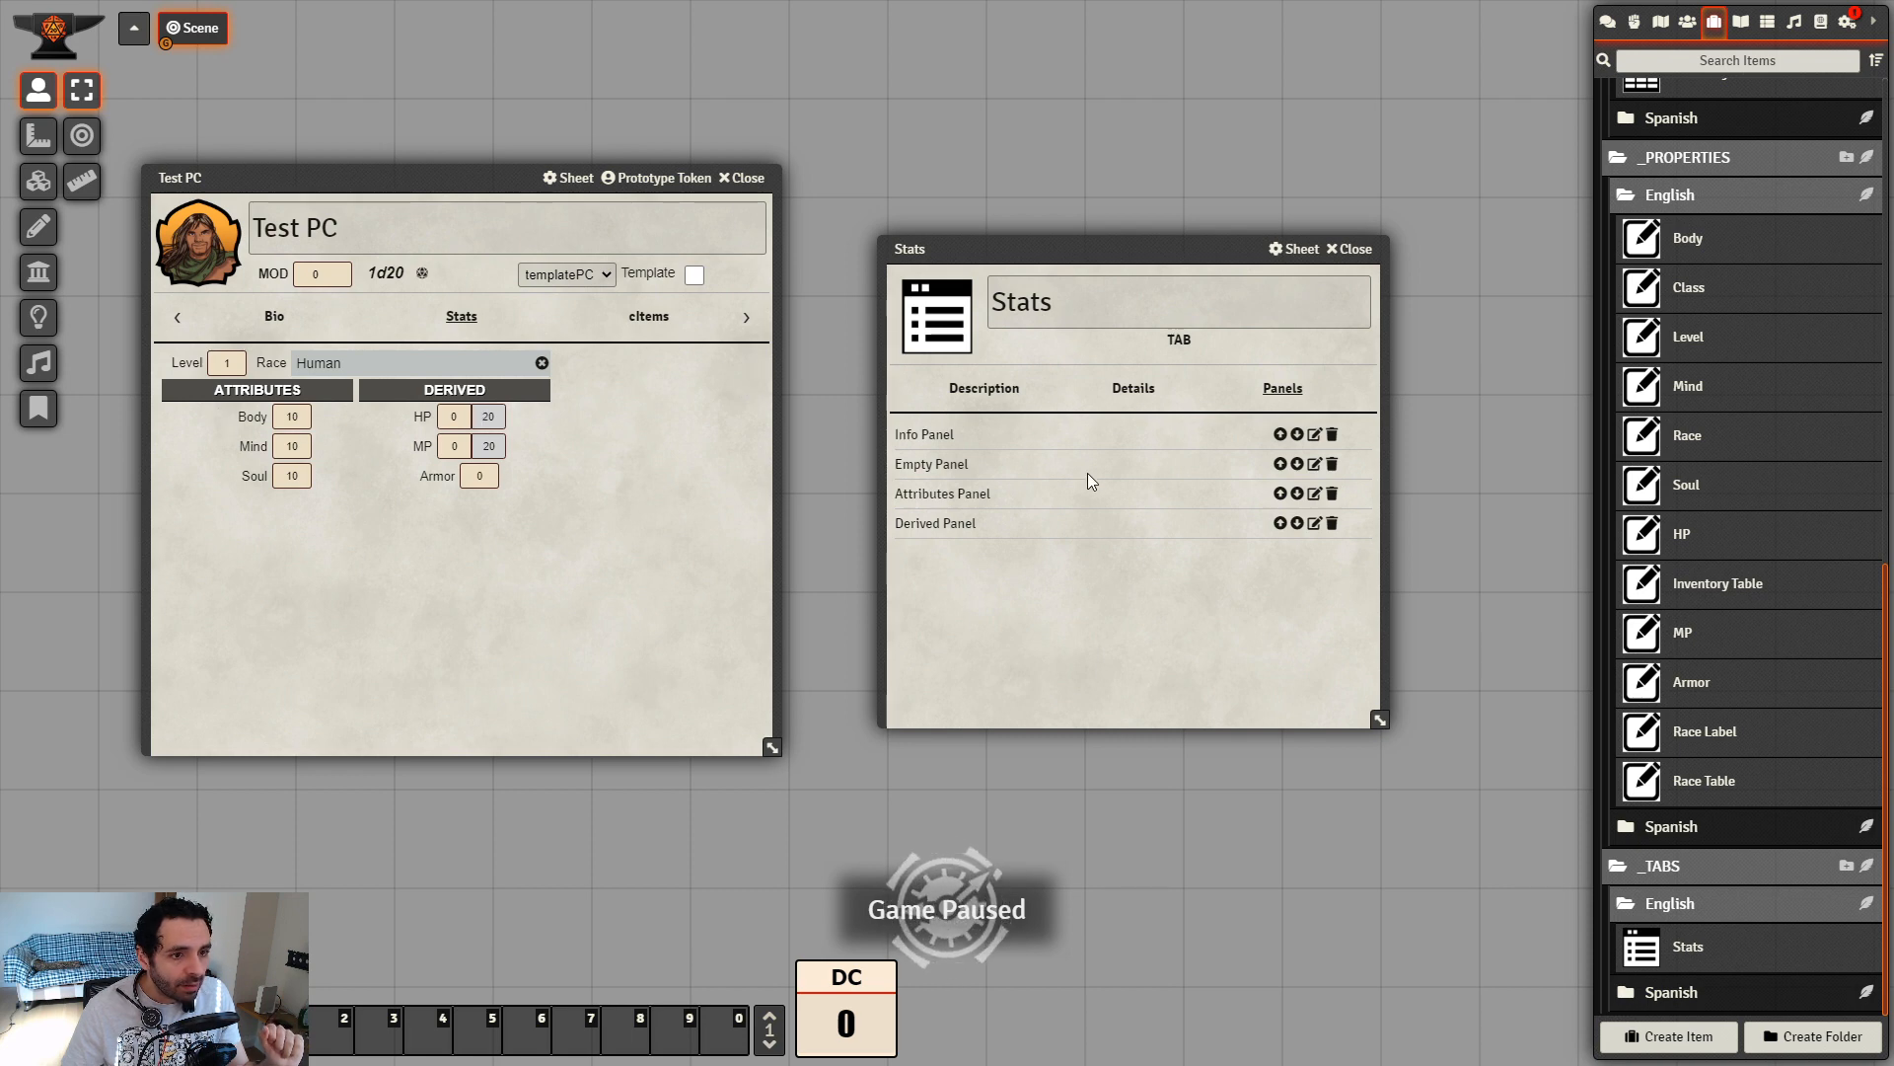
Remove Empty Panel from the Stats tab's panels and add Inventory Panel from the English panels folder
click(1332, 464)
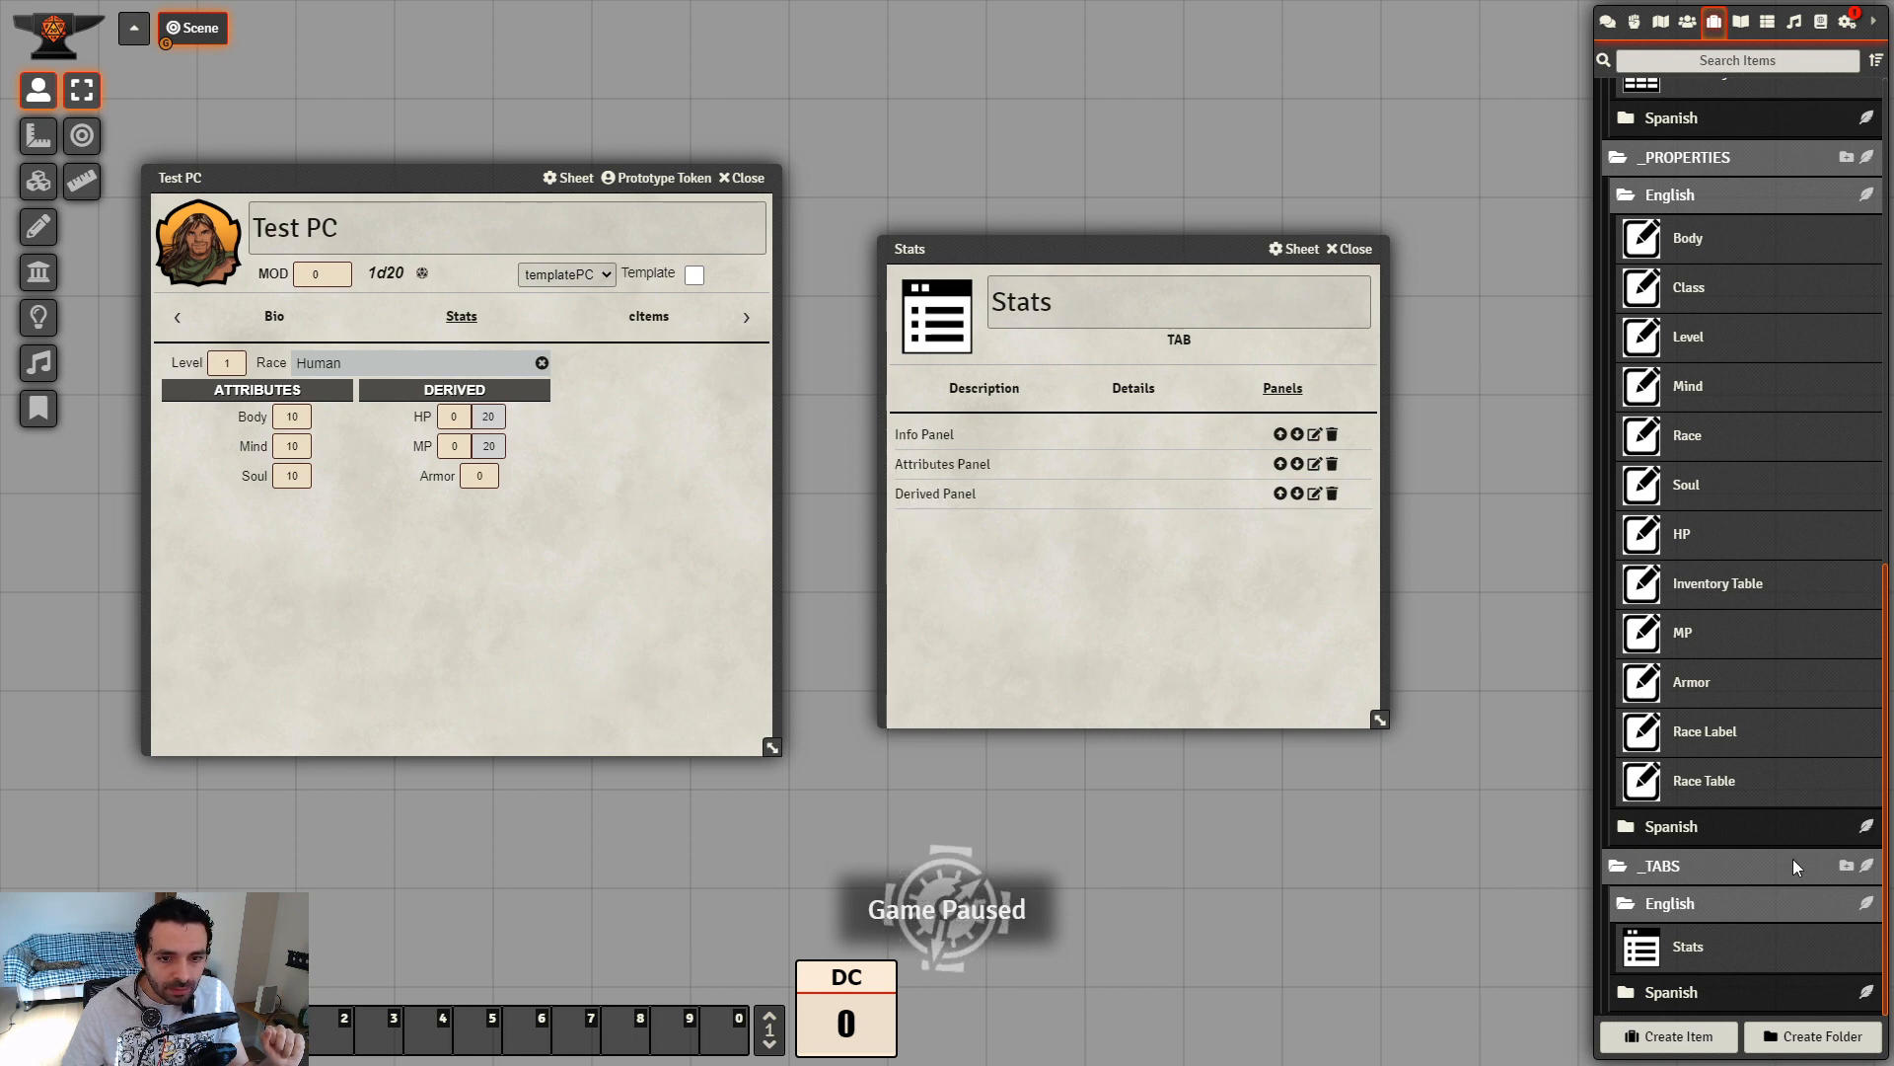
scroll(1790, 561, up, 4)
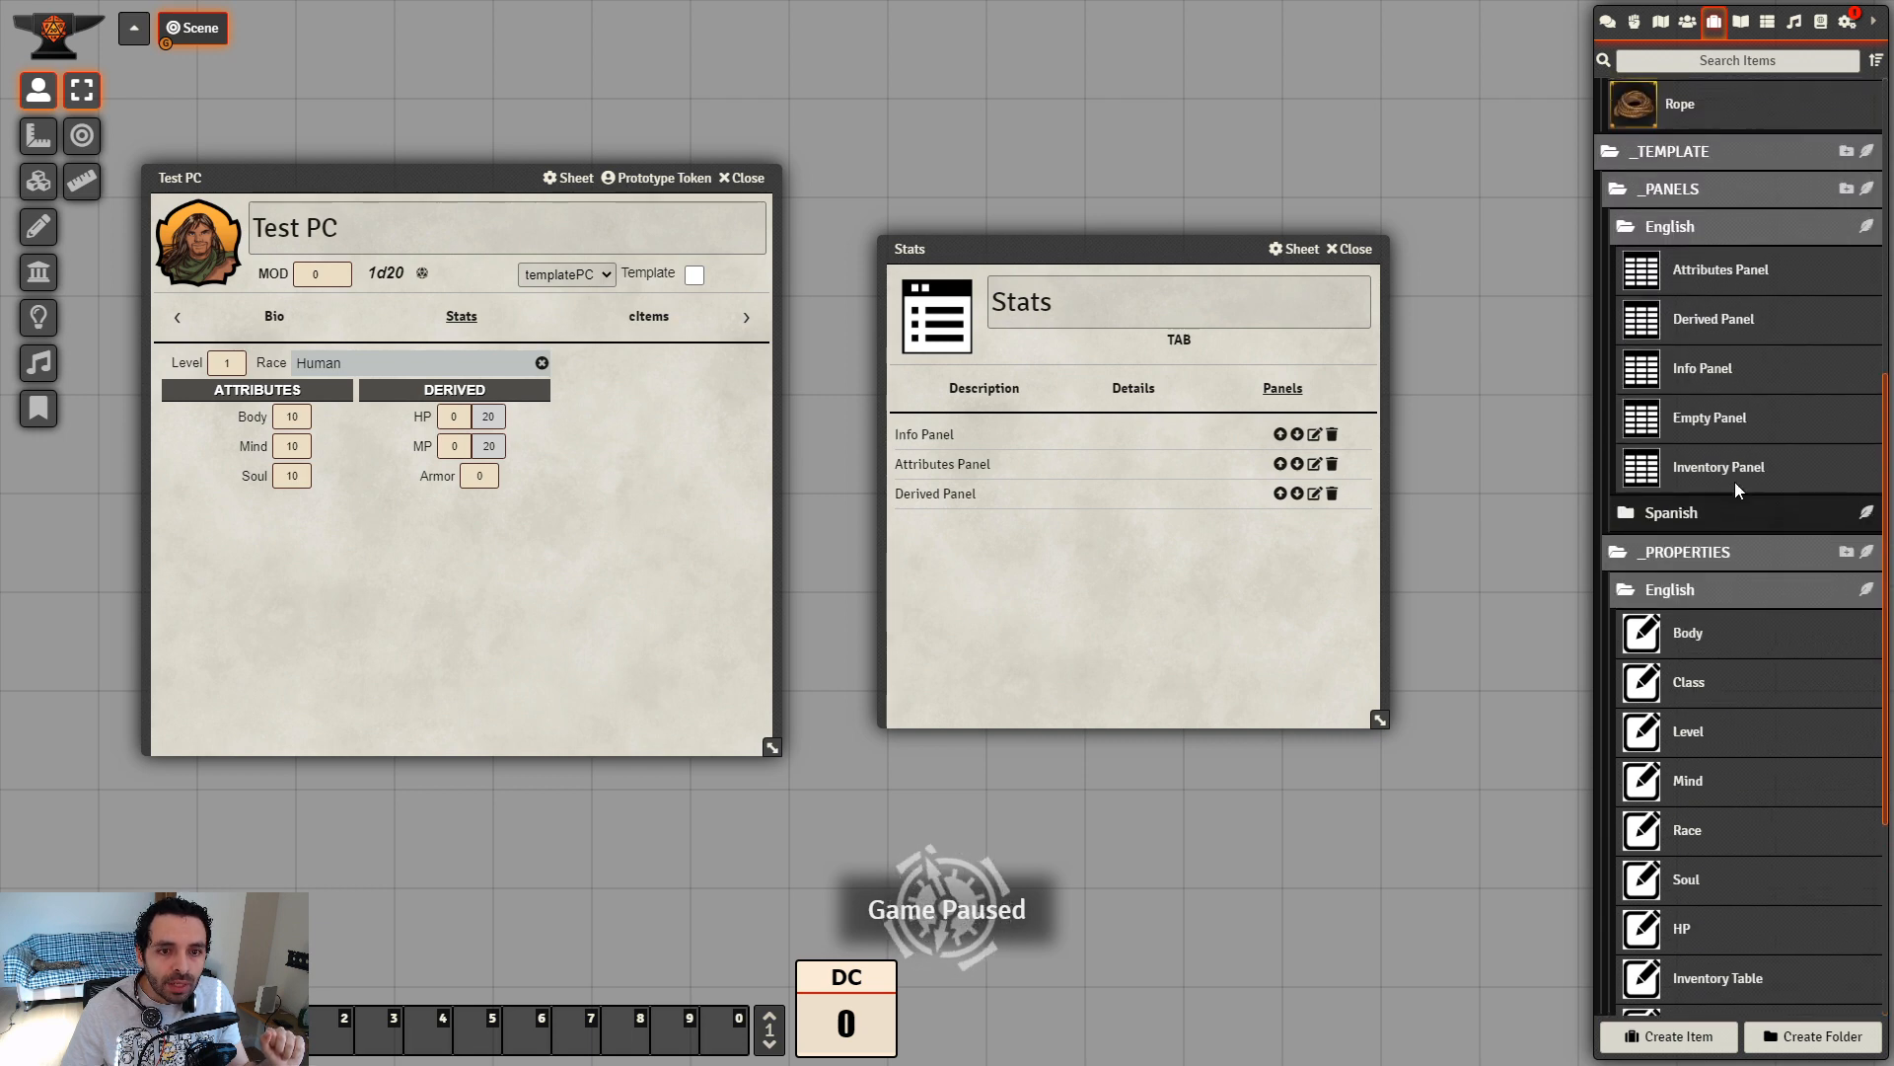
drag(1732, 475, 1076, 636)
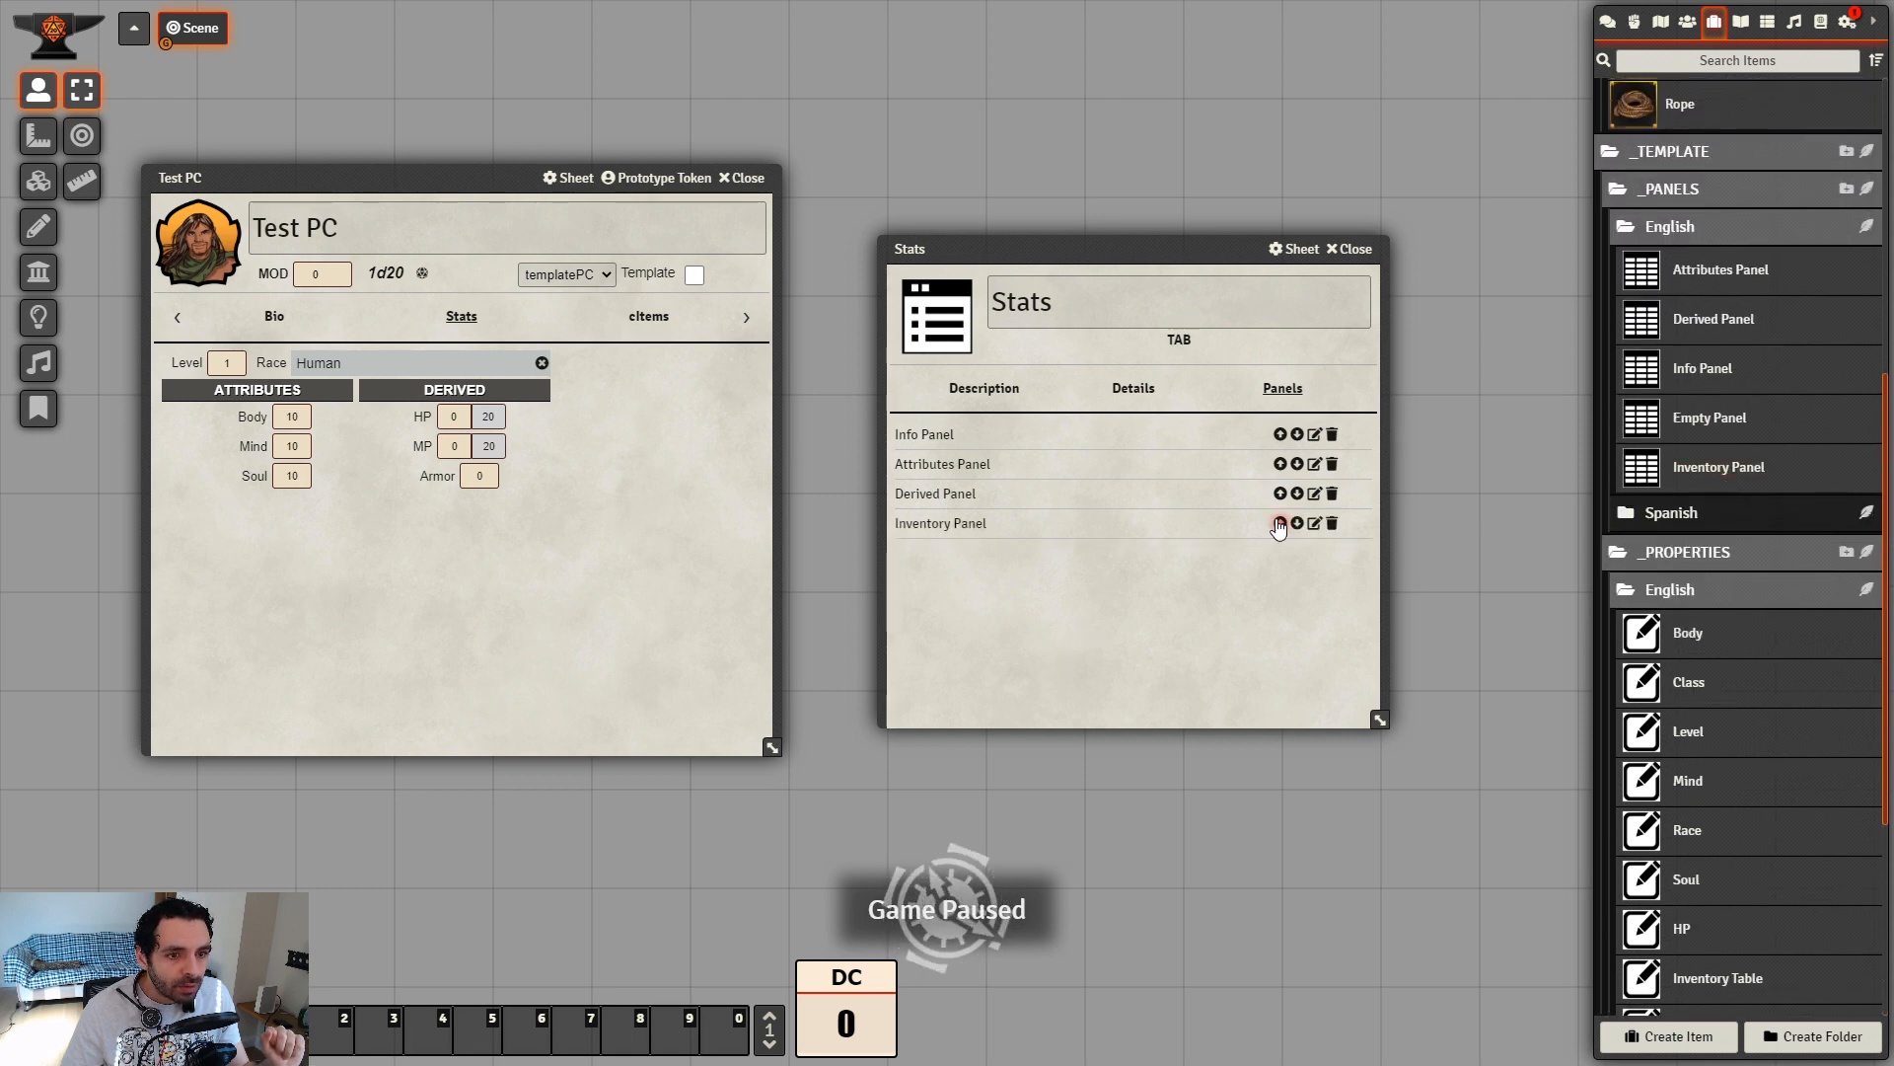
Move Inventory Panel up to directly below Info Panel in the Stats tab and close the tab's sheet
click(1279, 524)
click(1280, 495)
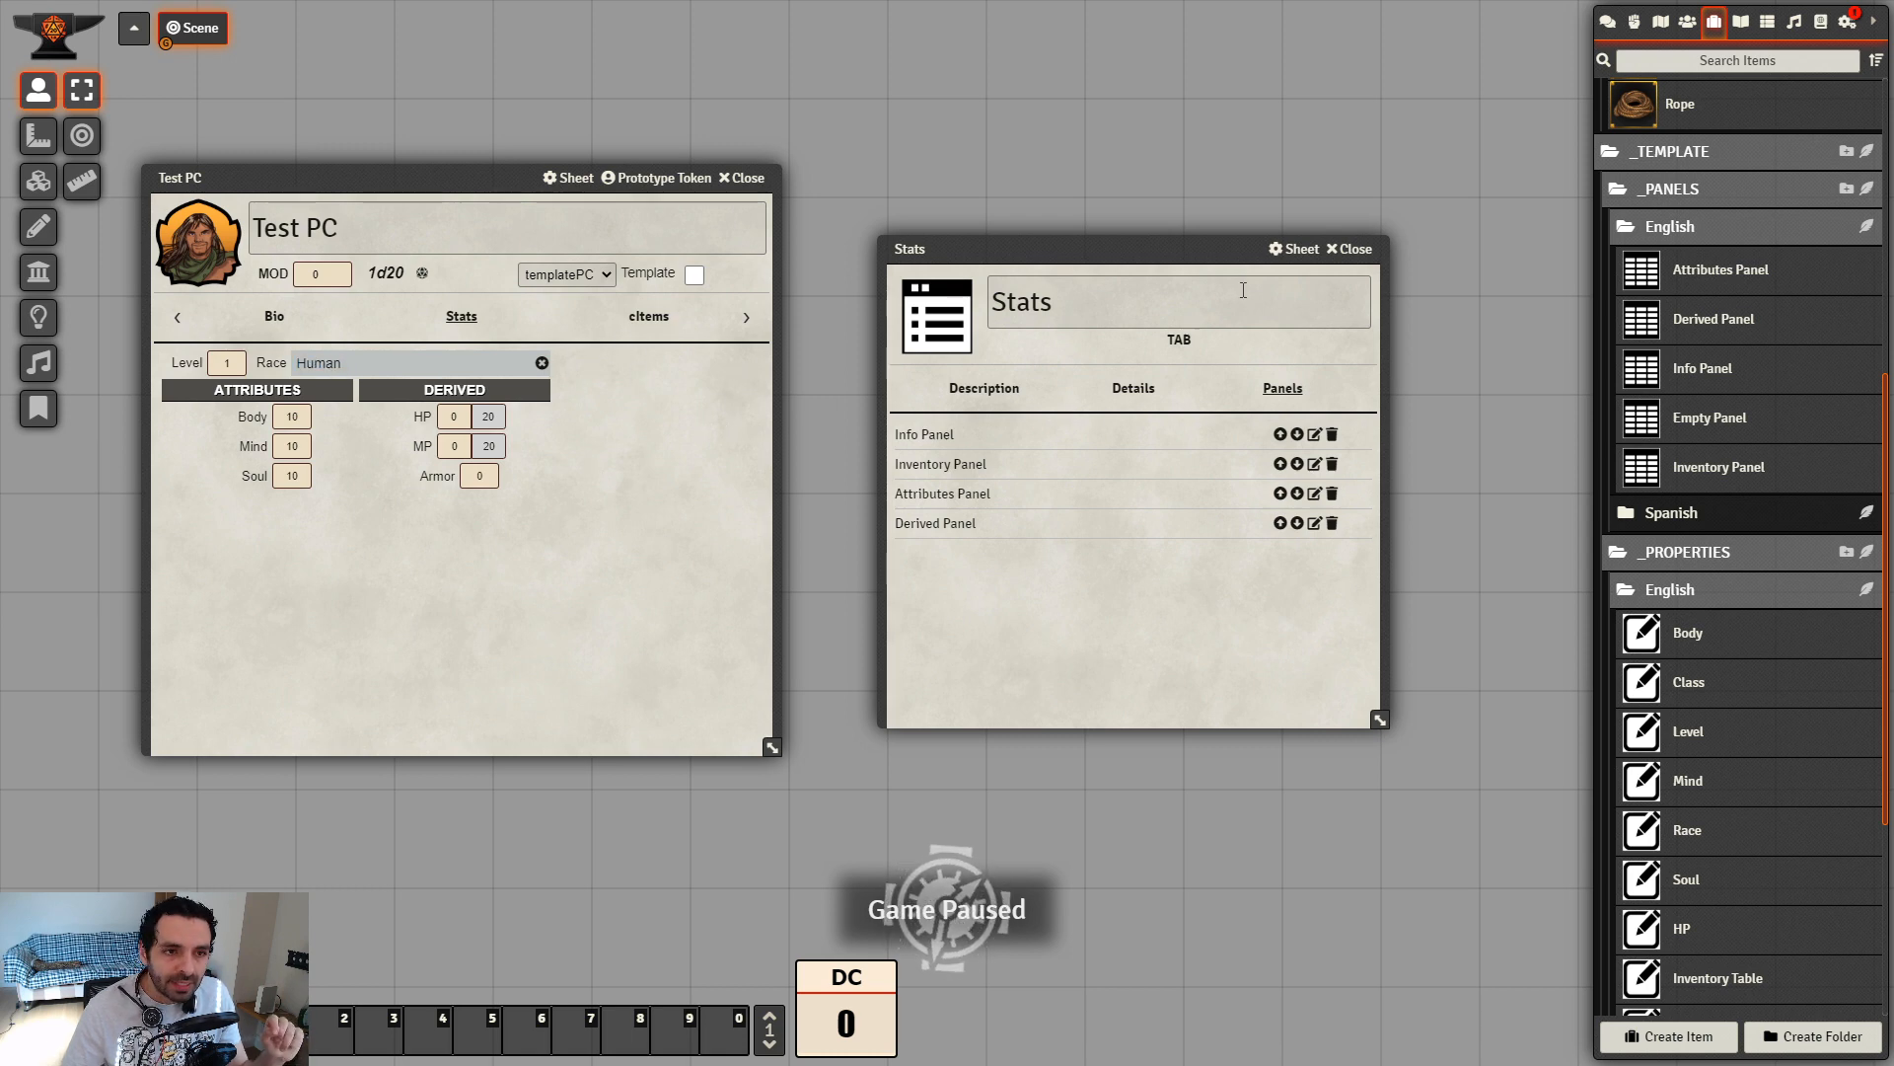
click(1354, 249)
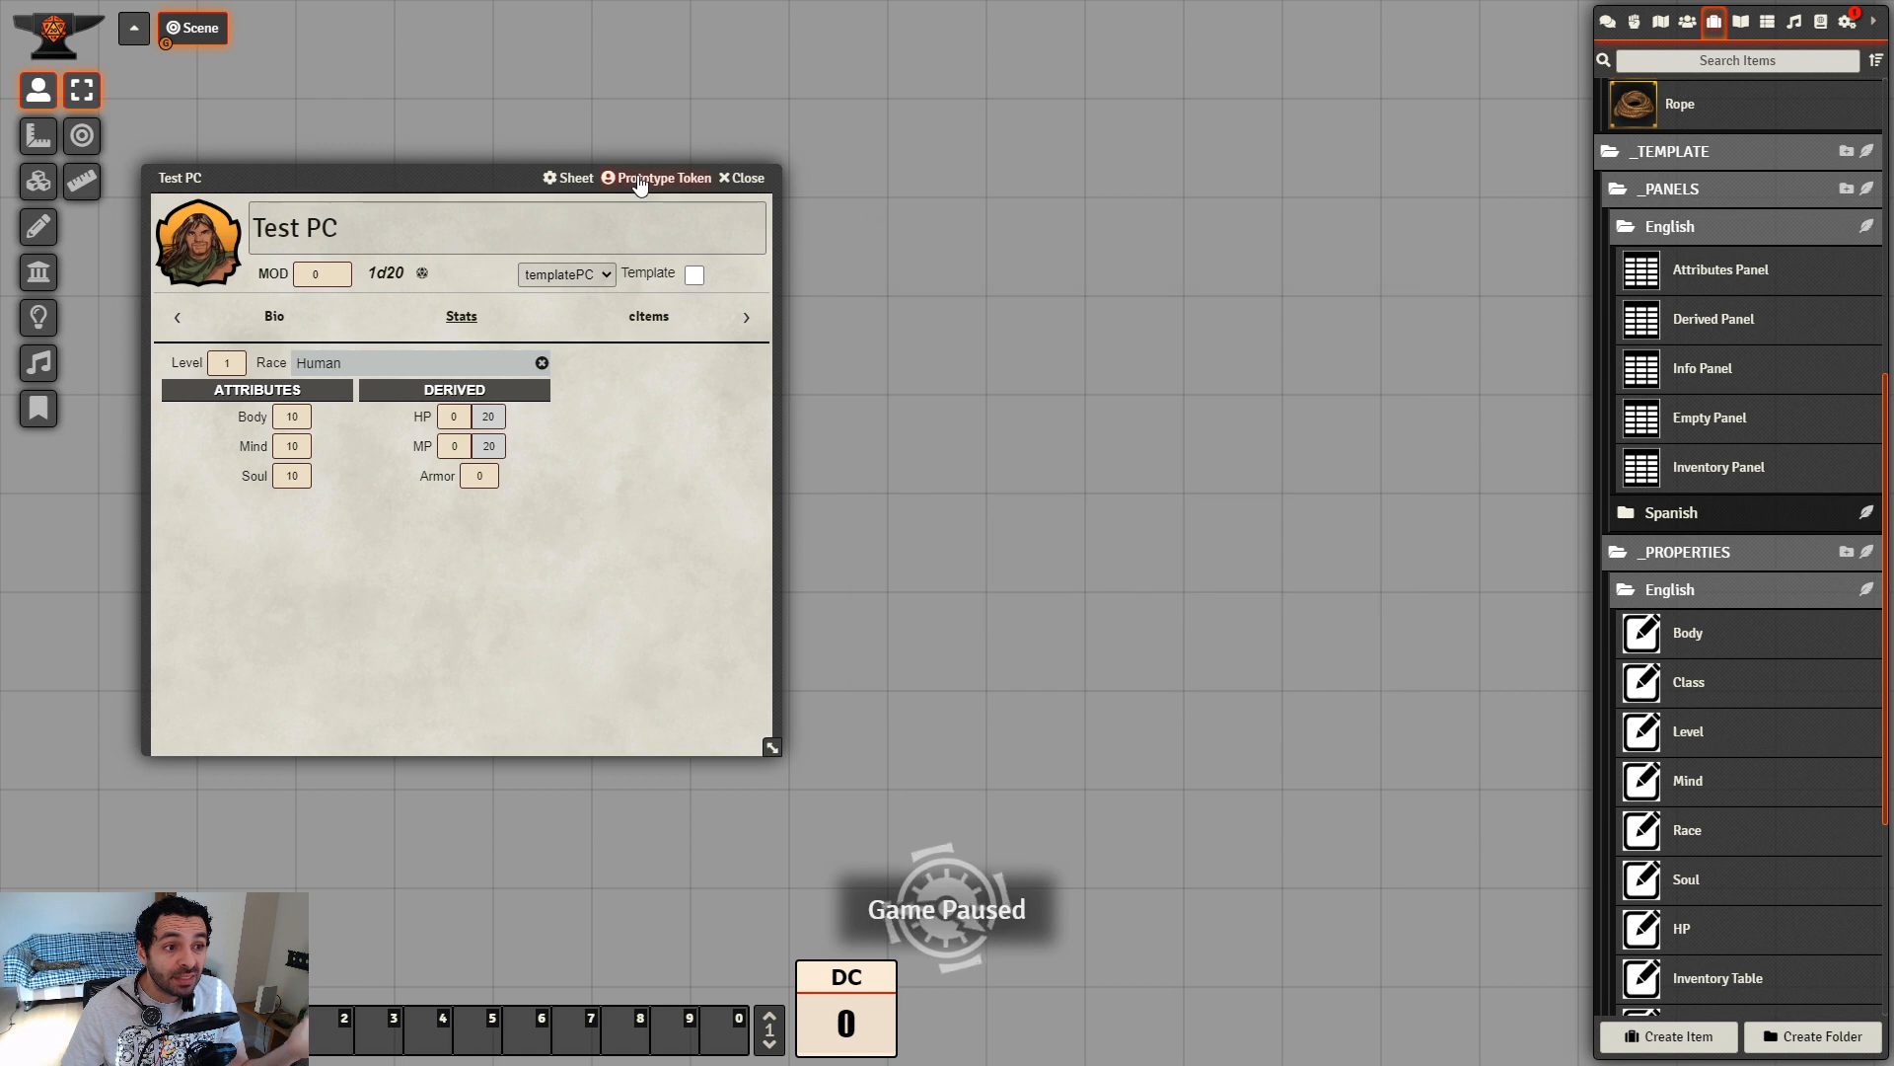
Close Test PC, open the templatePC actor from the English folder under _CONFIG and rebuild its sheet
click(741, 179)
click(1687, 25)
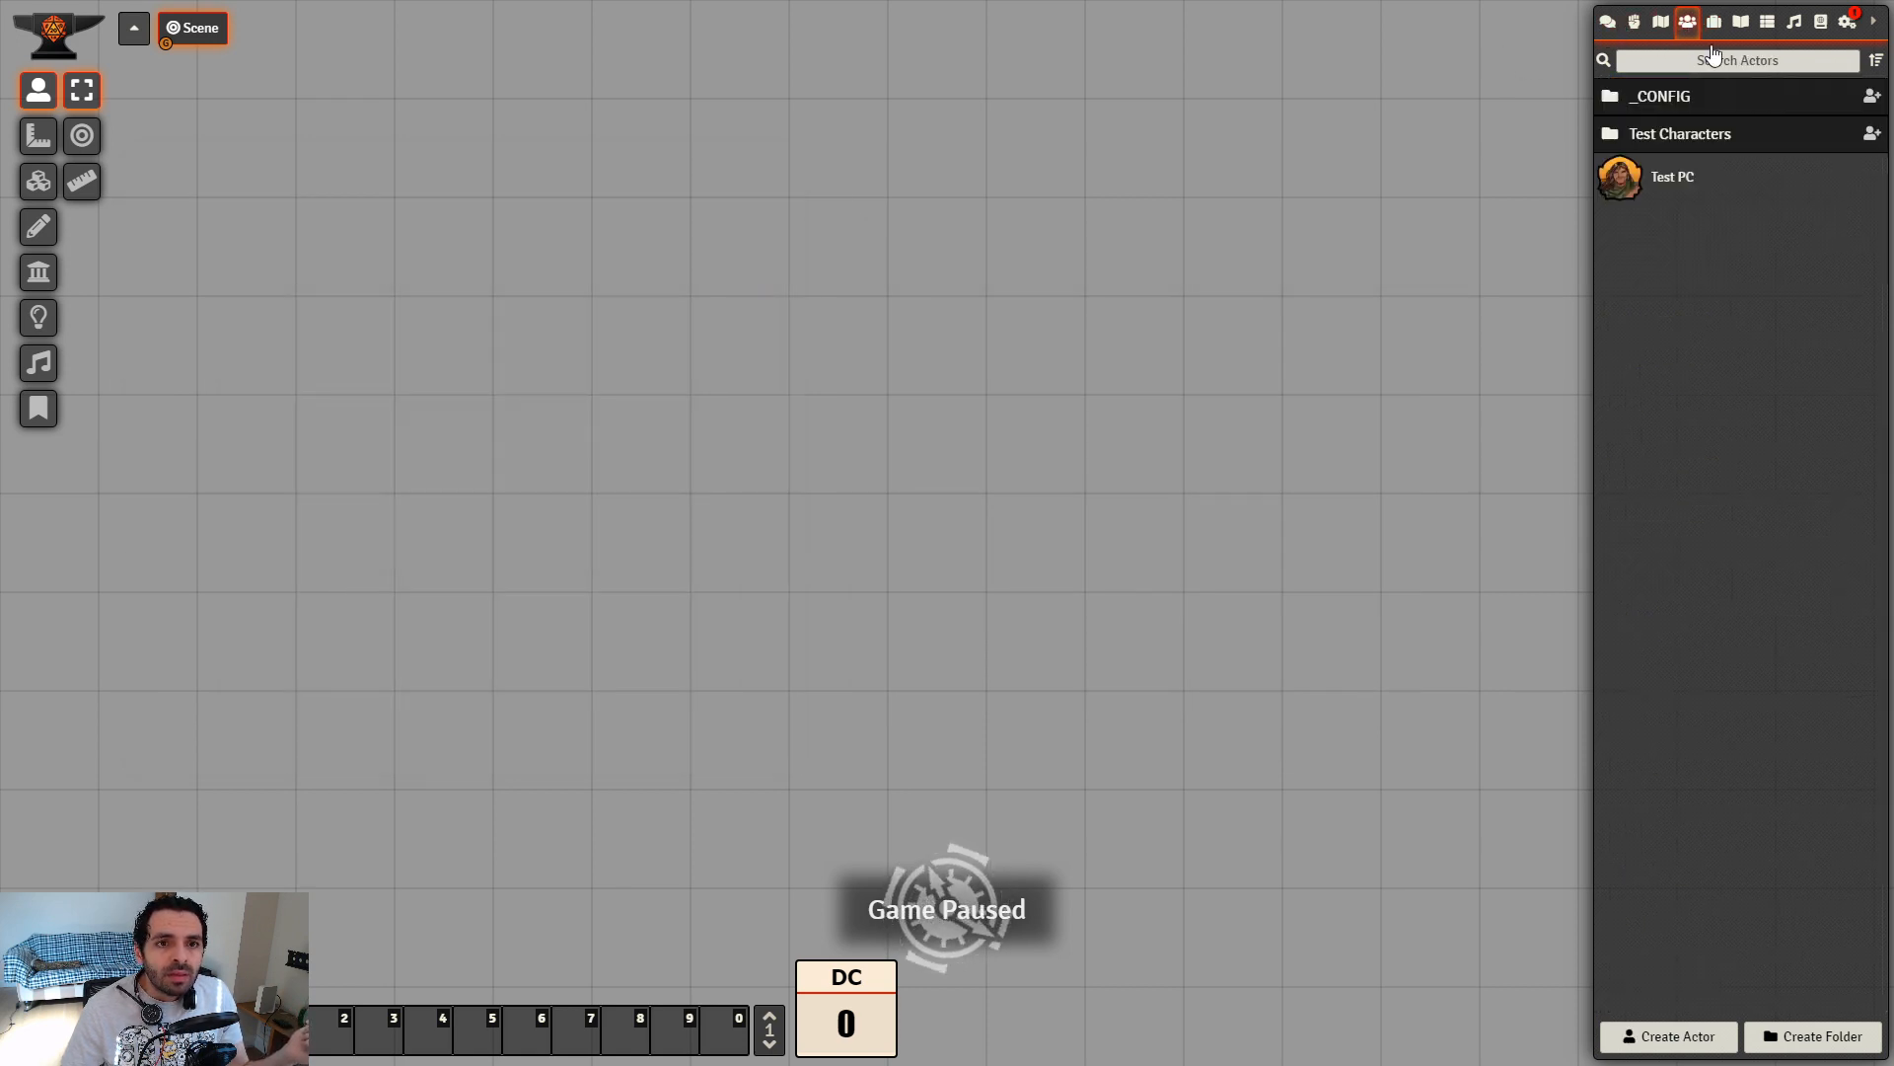
click(1697, 103)
click(1680, 144)
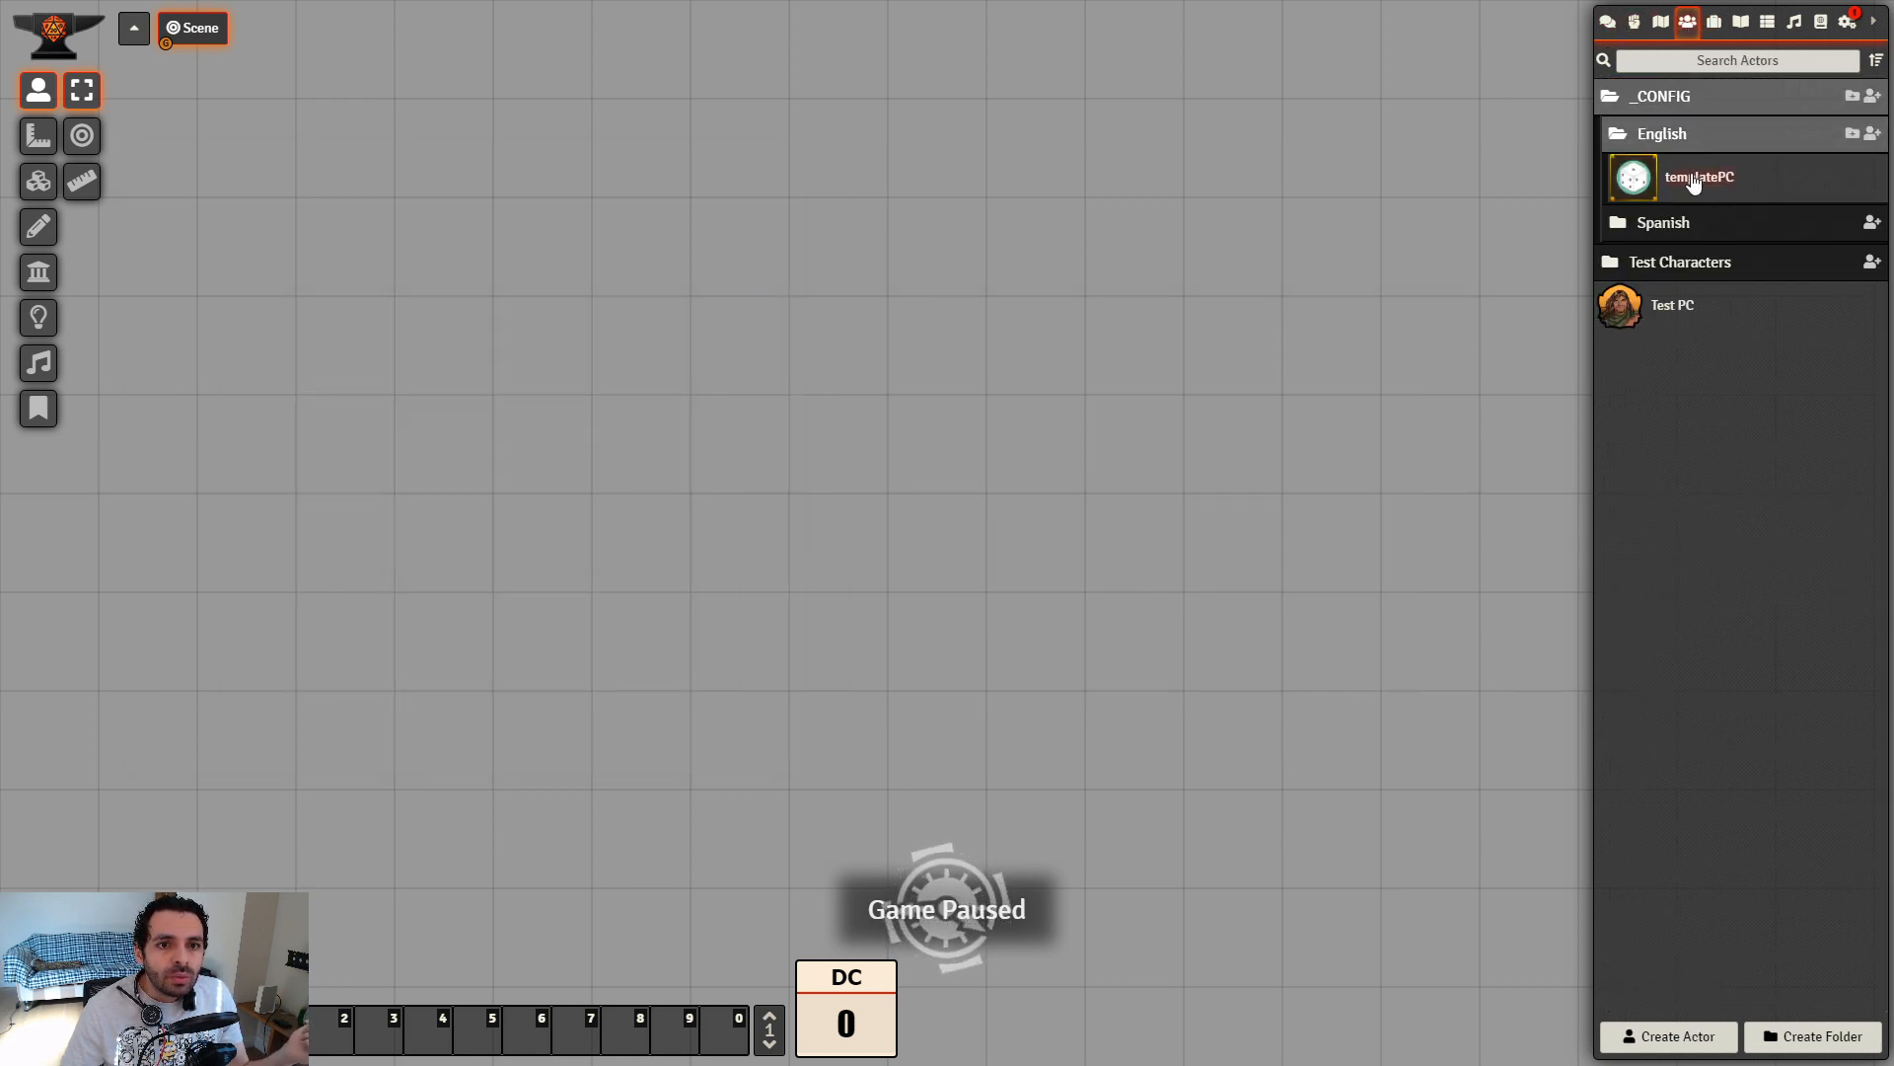
click(1693, 182)
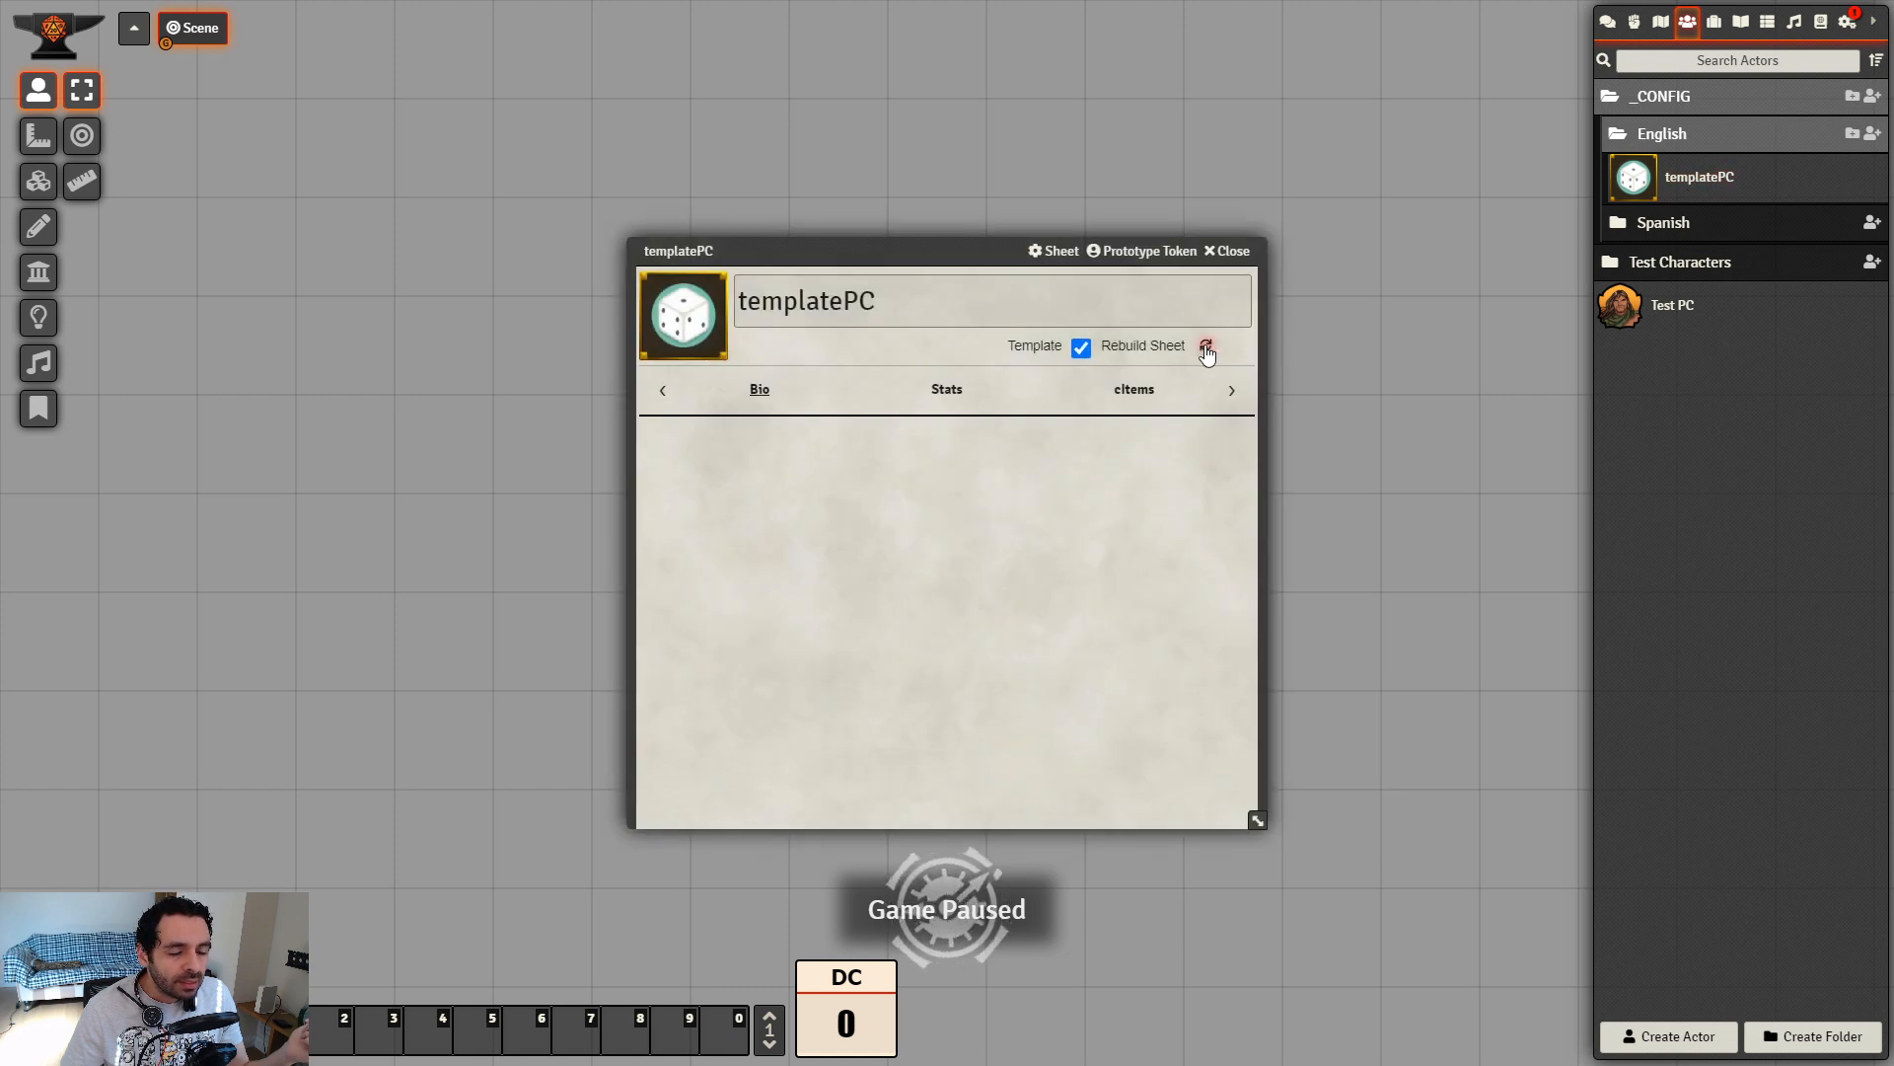
Open the Stats tab item from templatePC's tab list to review its panel order, and close both sheets
click(1230, 393)
click(1230, 395)
click(1137, 392)
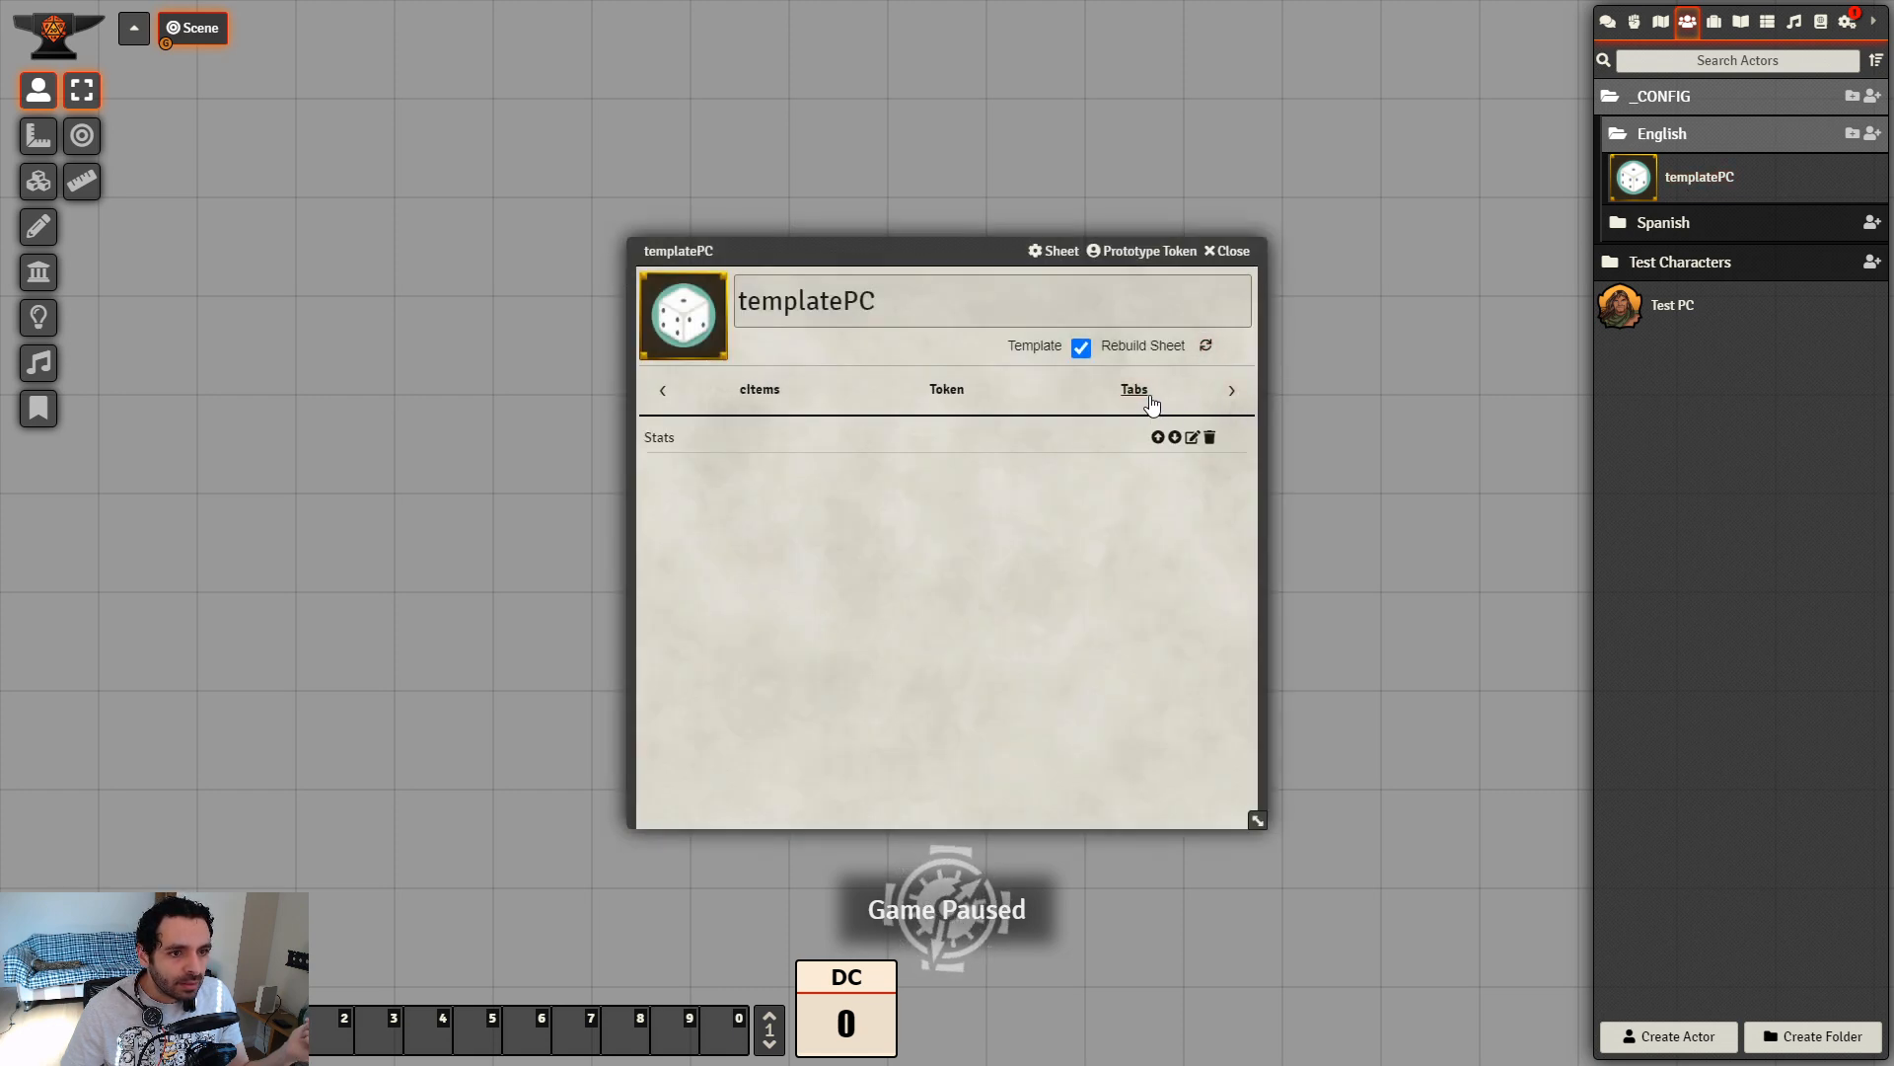
click(1193, 438)
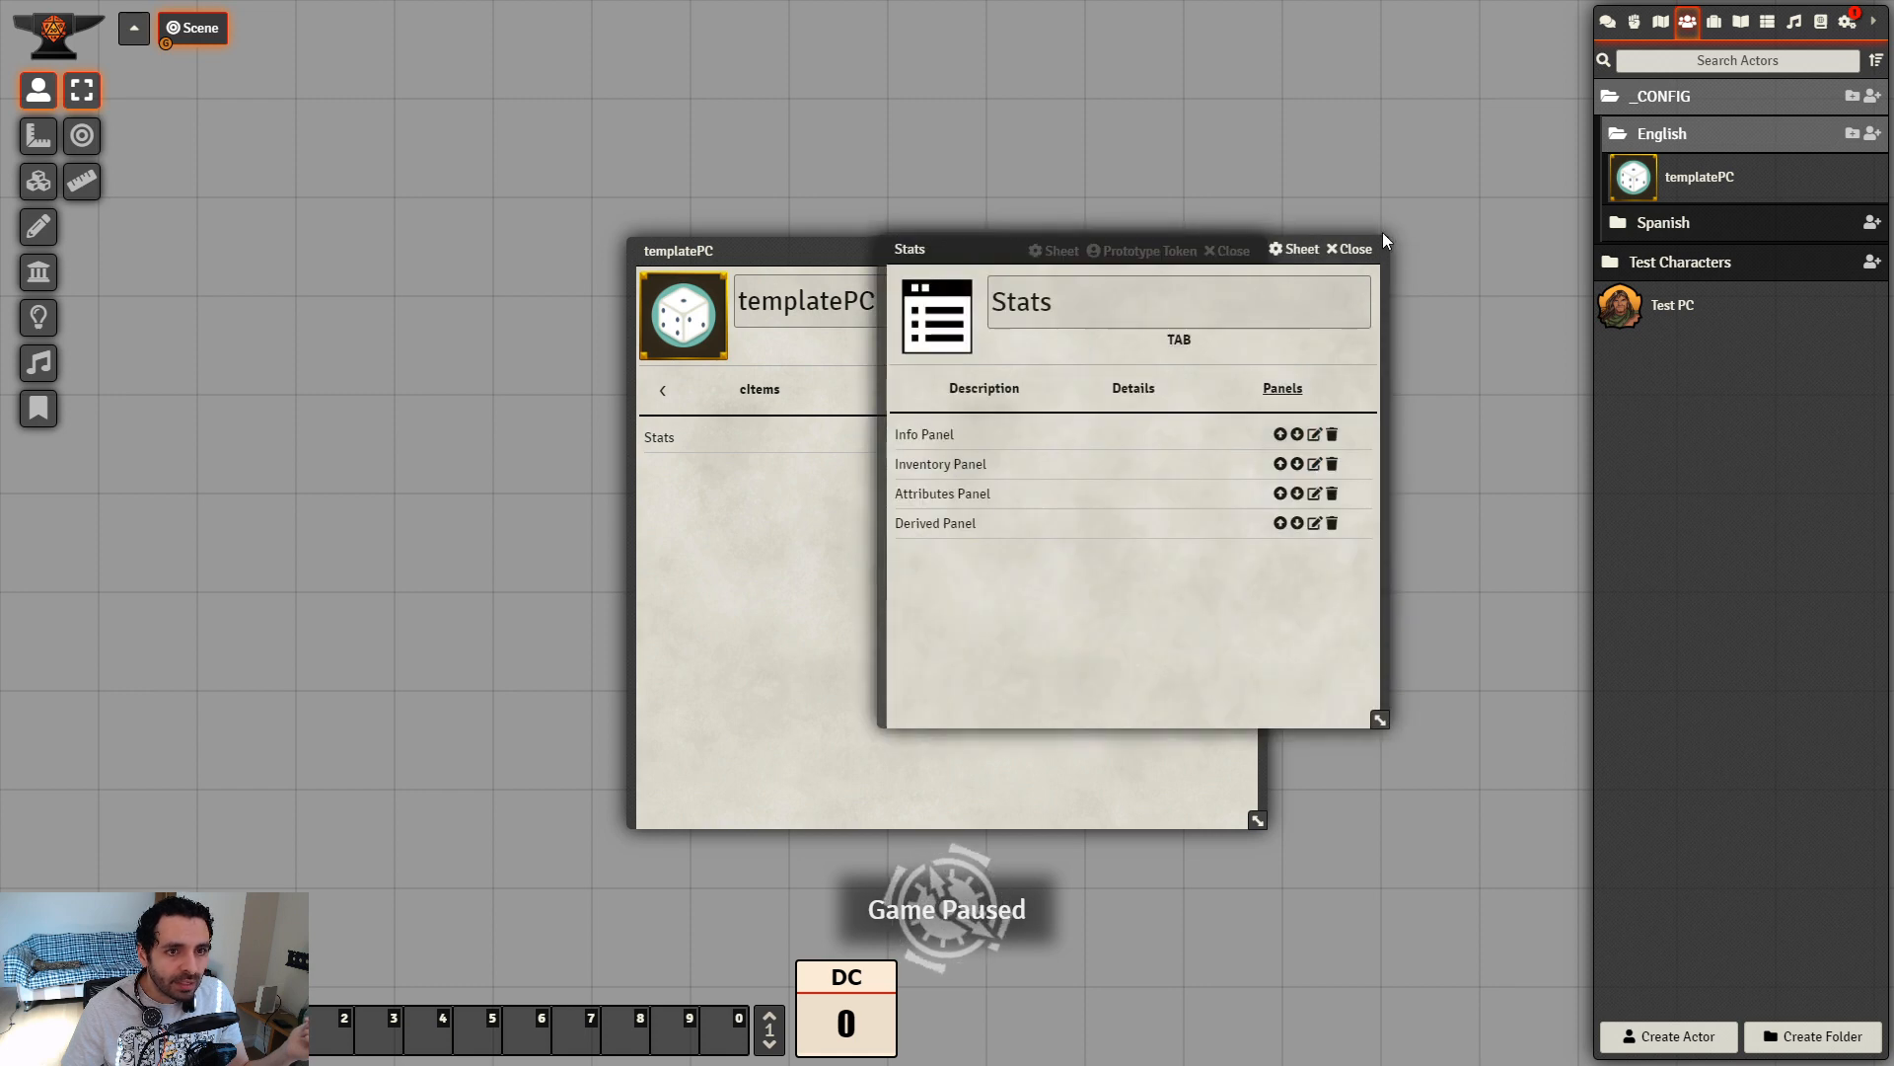
click(1349, 249)
click(1233, 251)
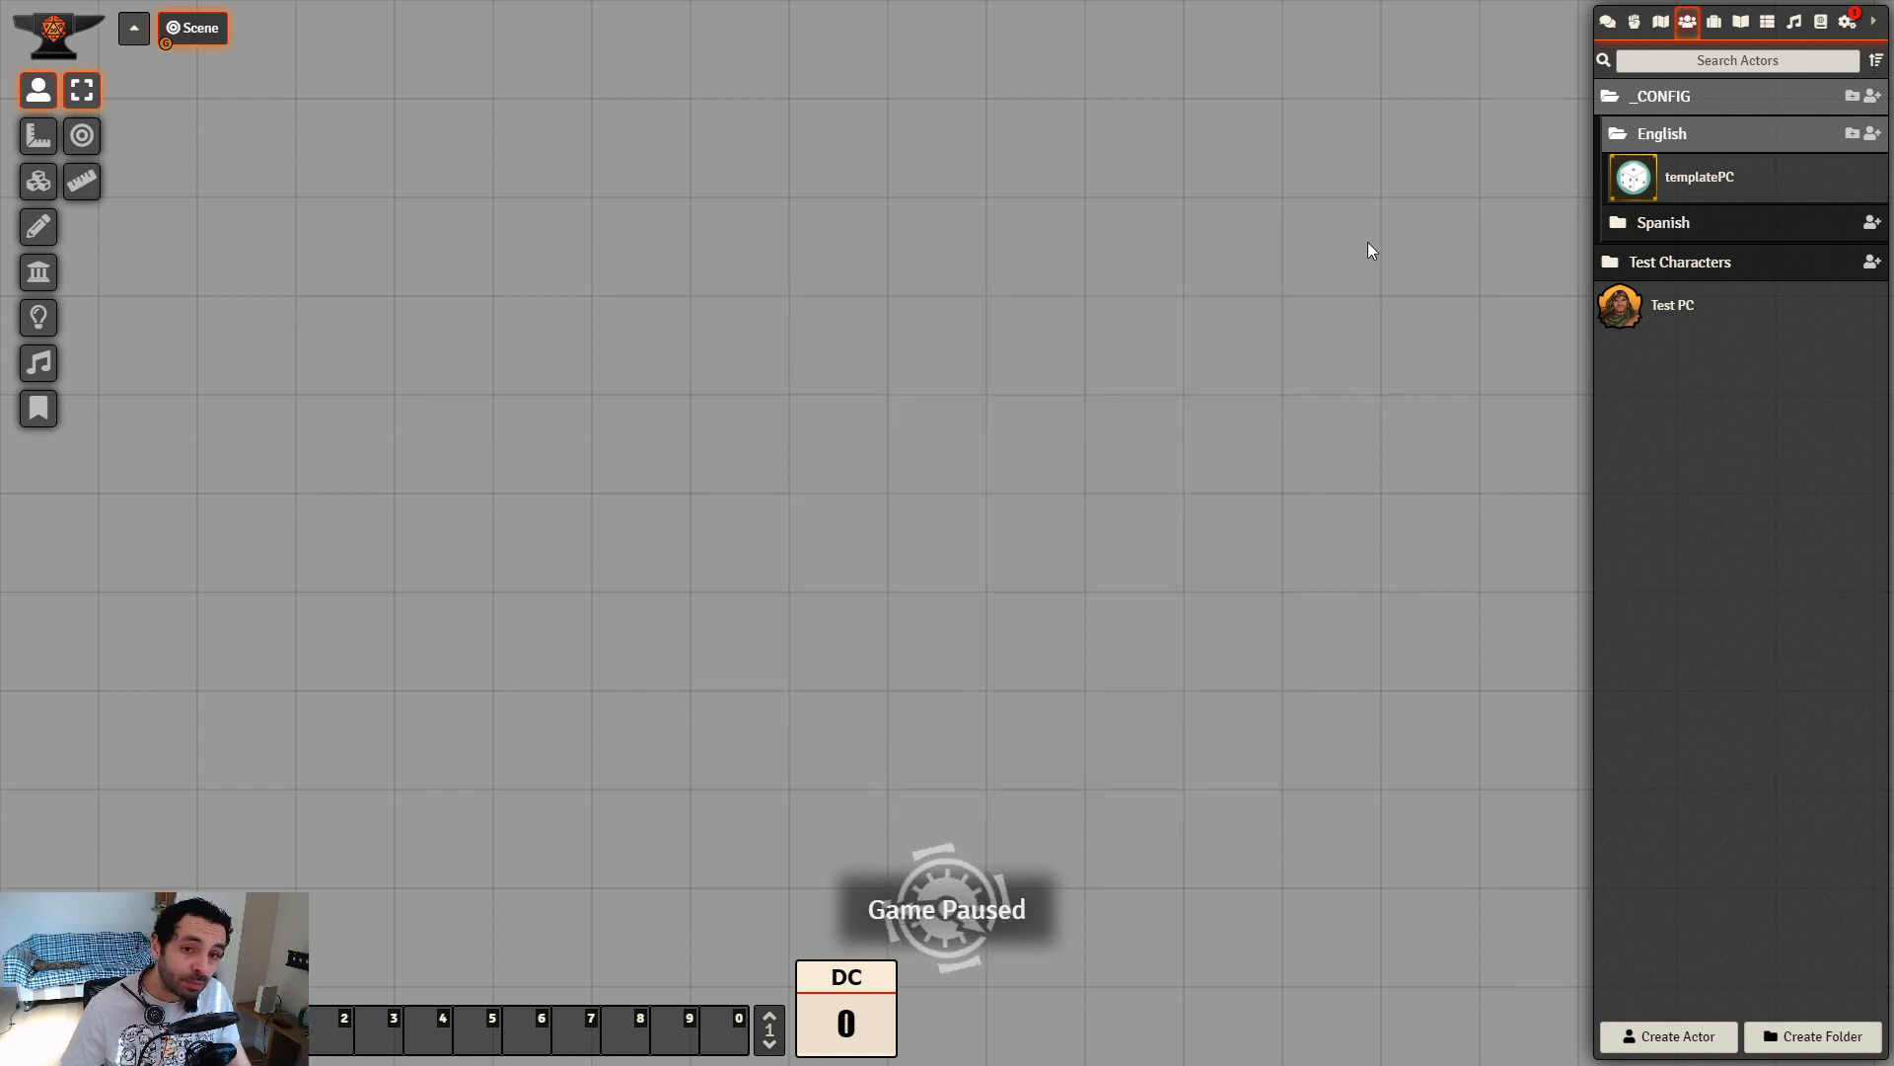
Reload the game world and open the Test PC character sheet on its Stats tab to examine the inventory table
key(F5)
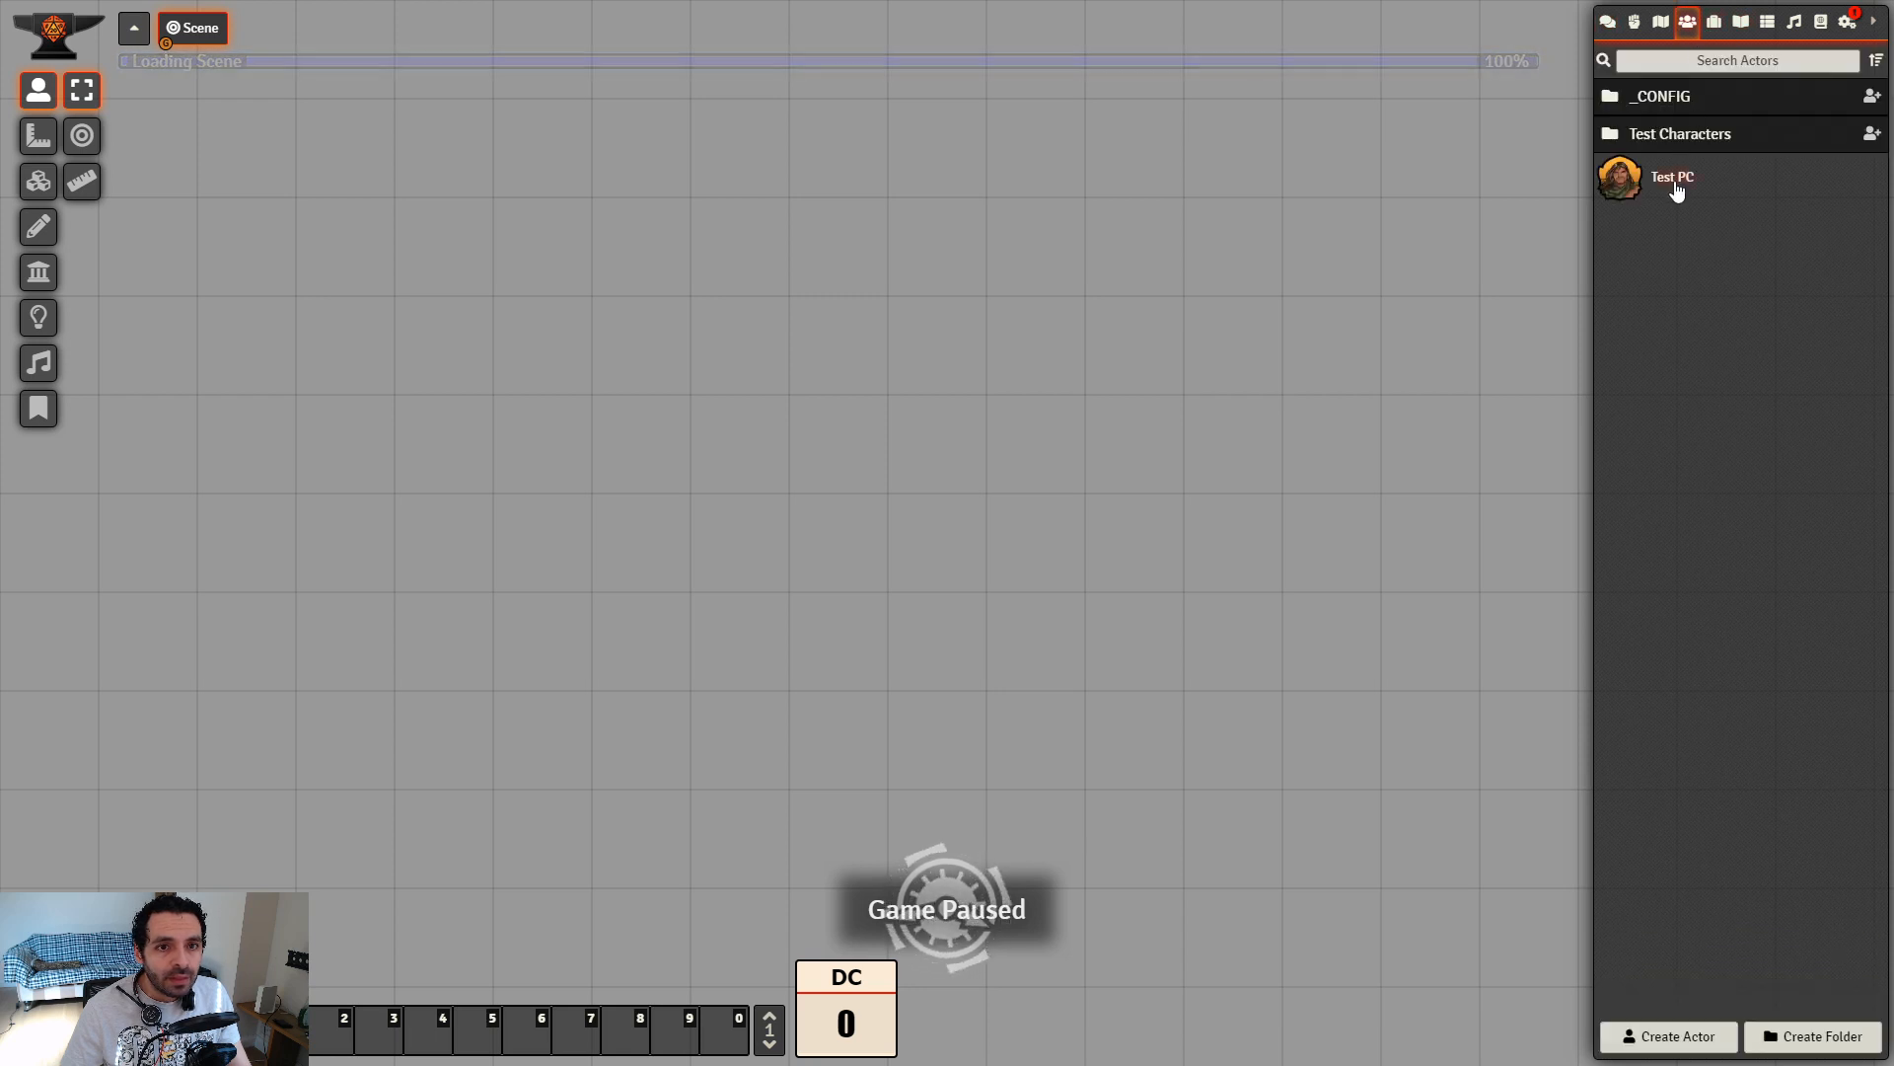
click(1676, 186)
drag(894, 258, 667, 189)
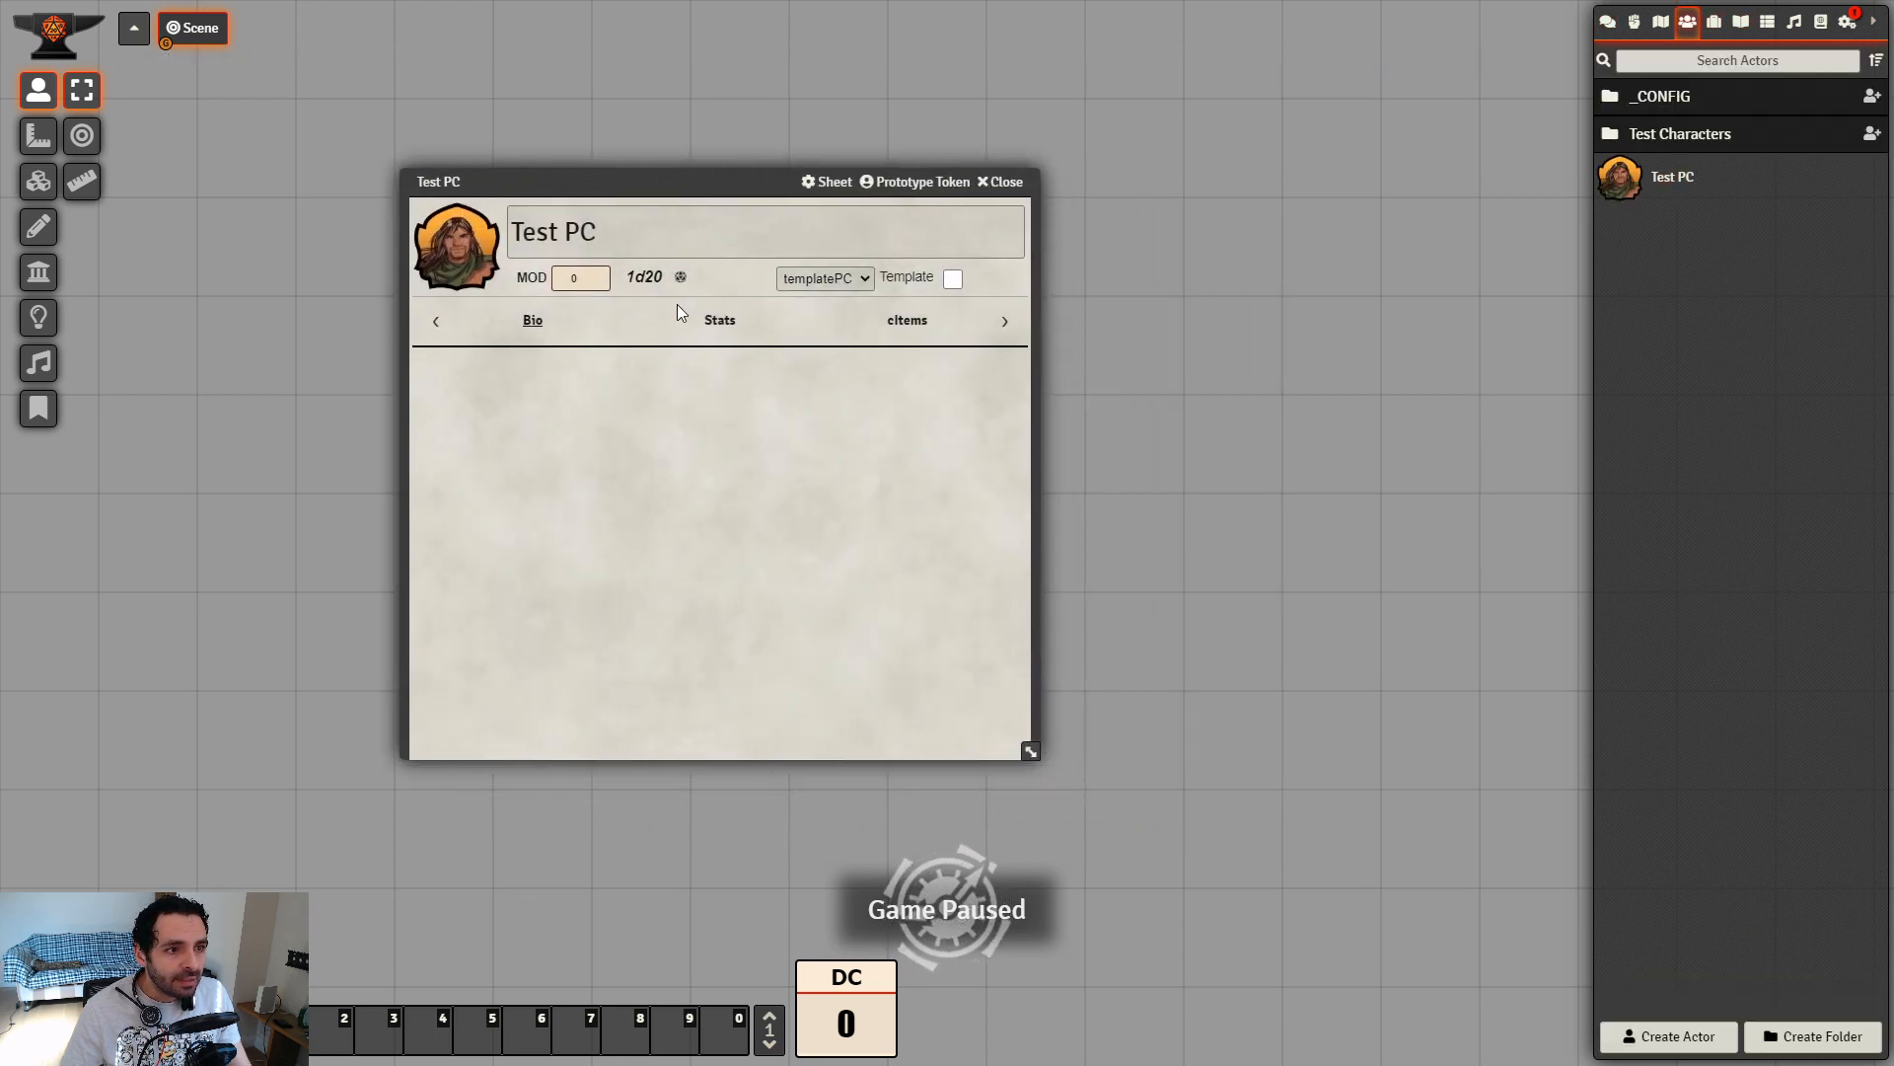
click(720, 320)
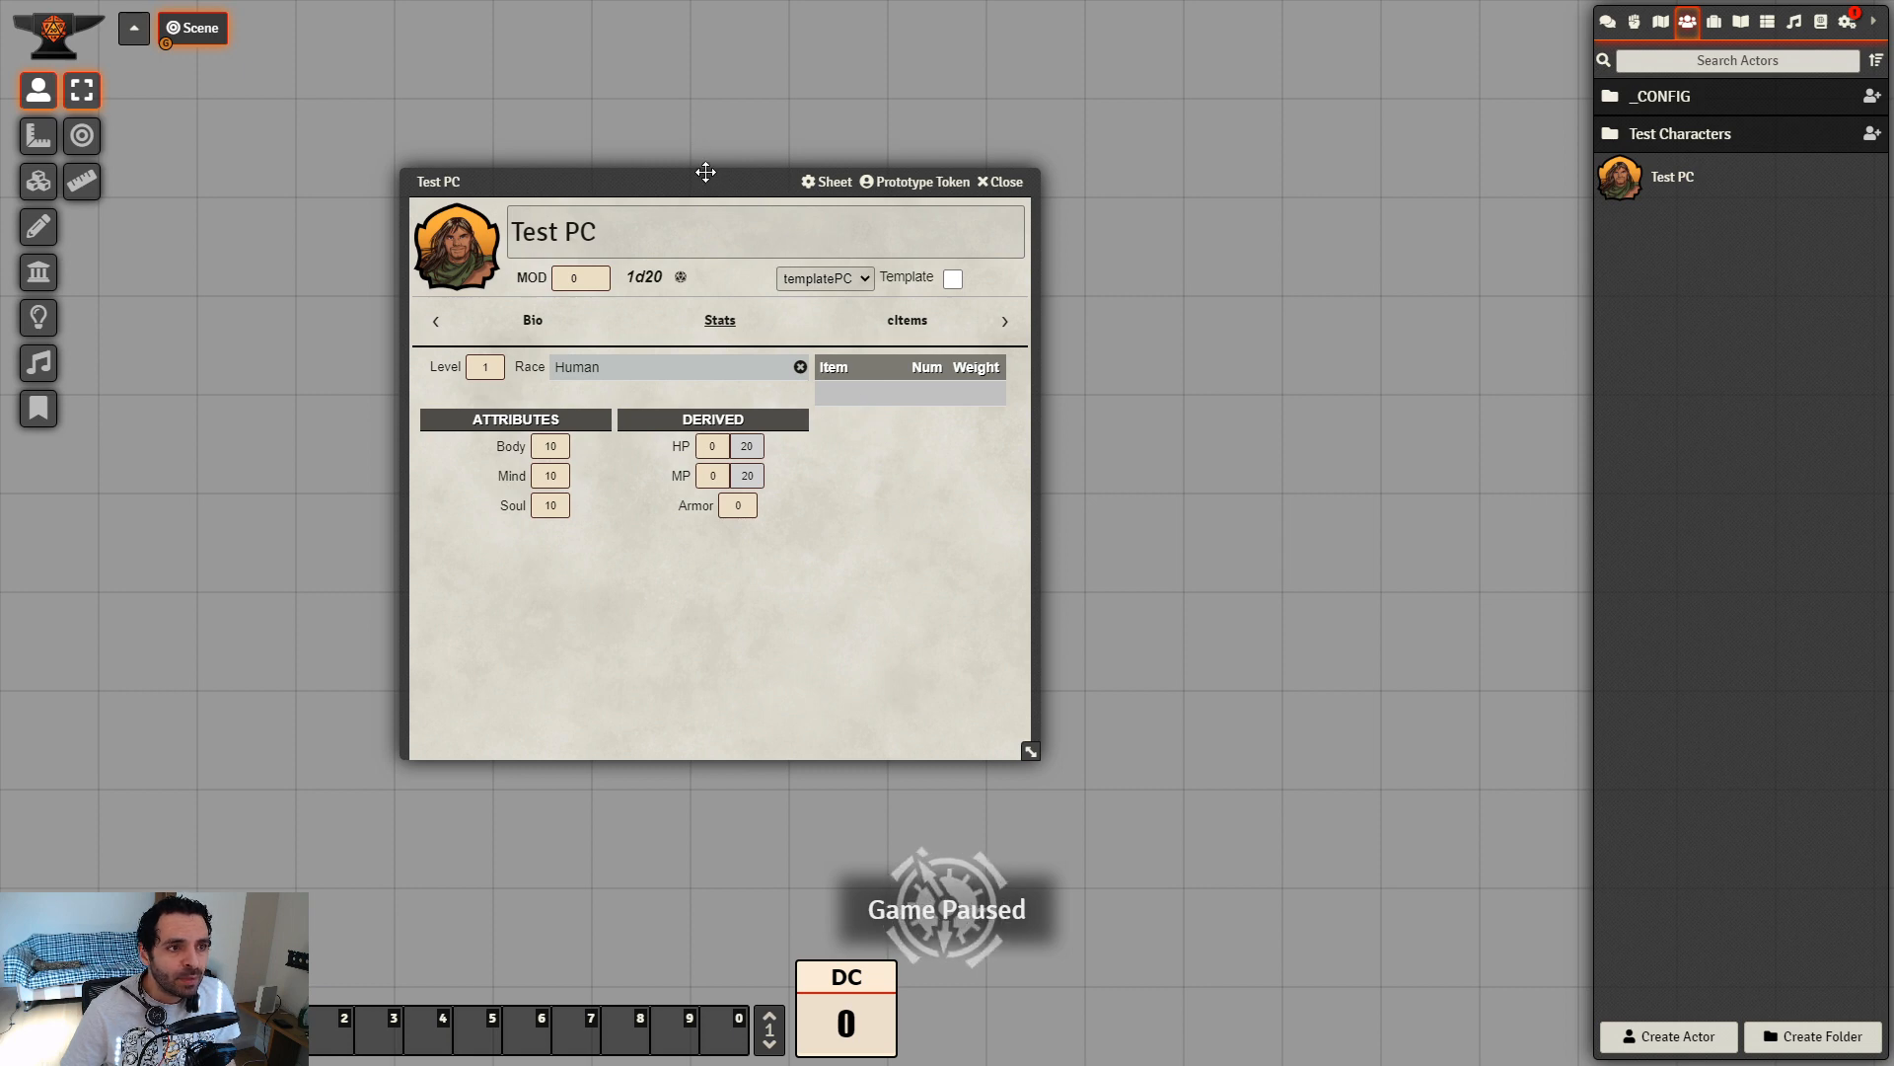
drag(705, 175, 636, 156)
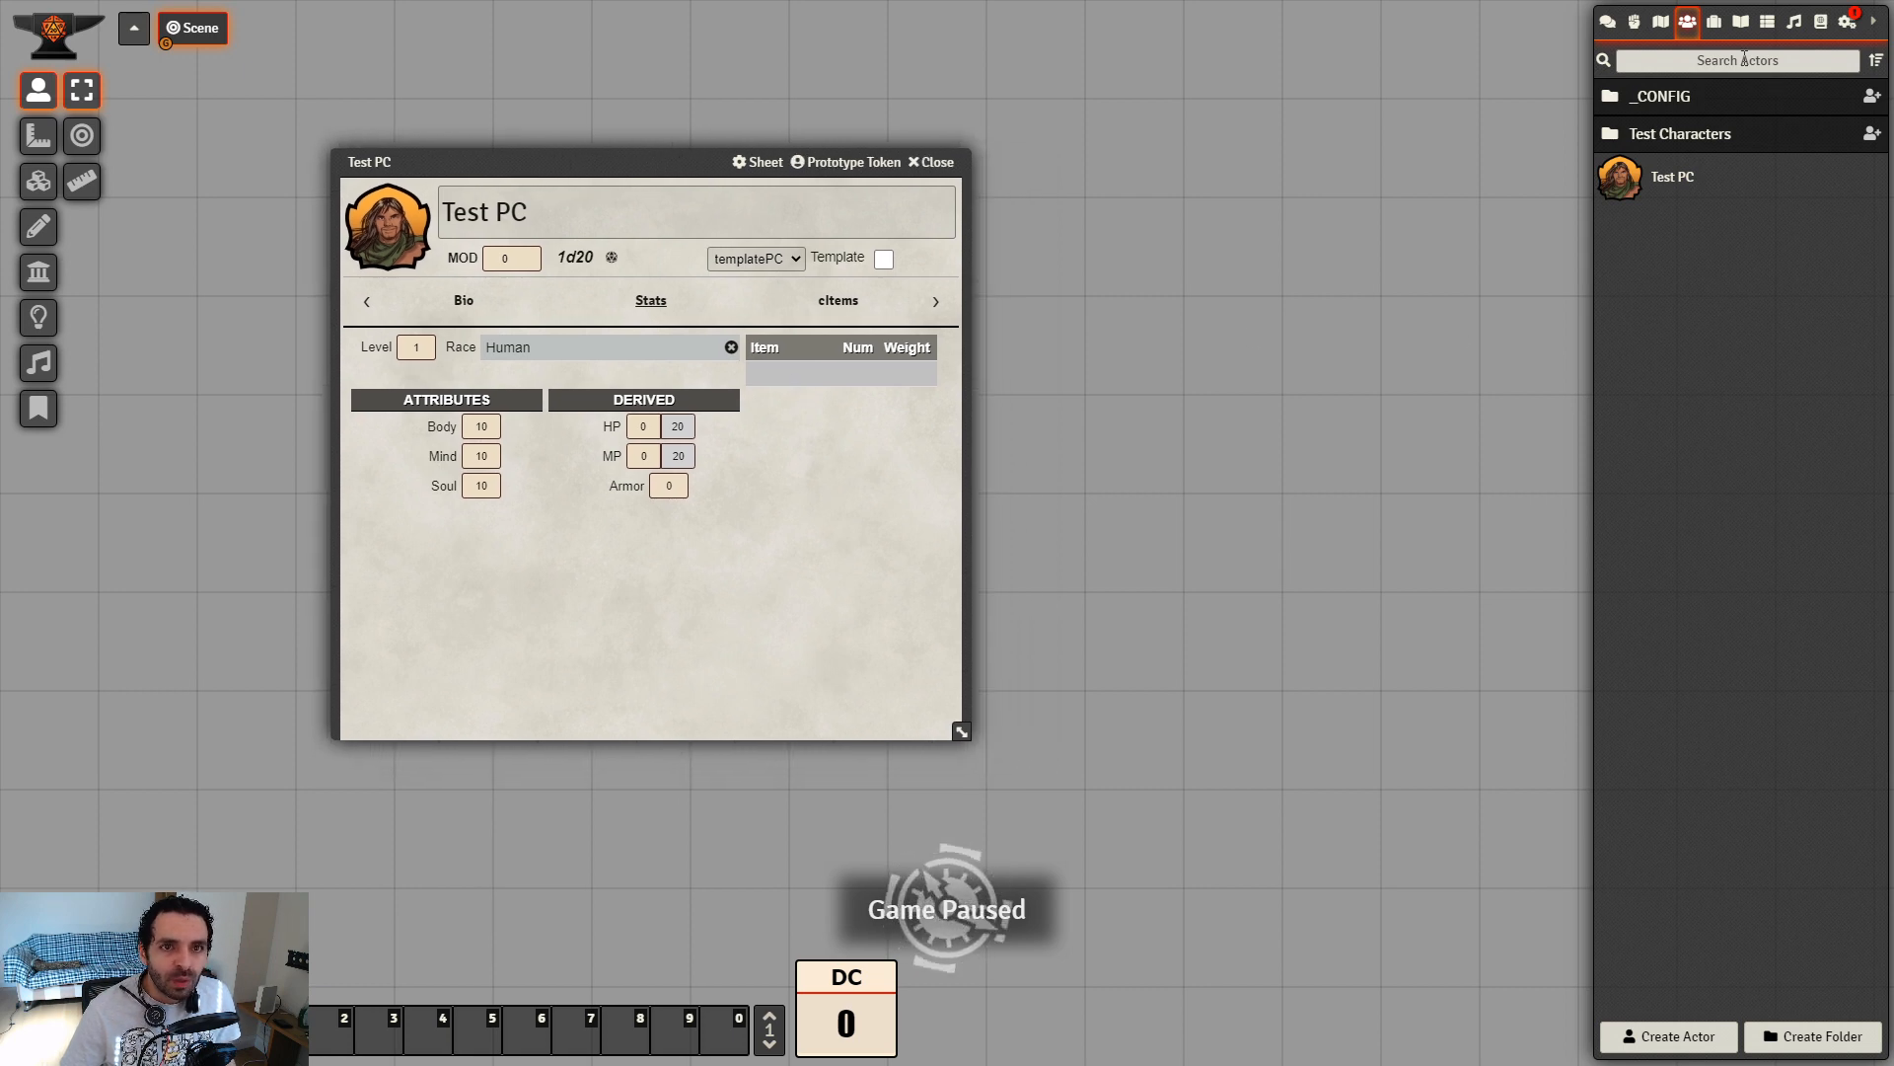
Add the Torch from the _cITEMS folder under _COMPENDIUM to Test PC's inventory
click(1714, 21)
click(1689, 134)
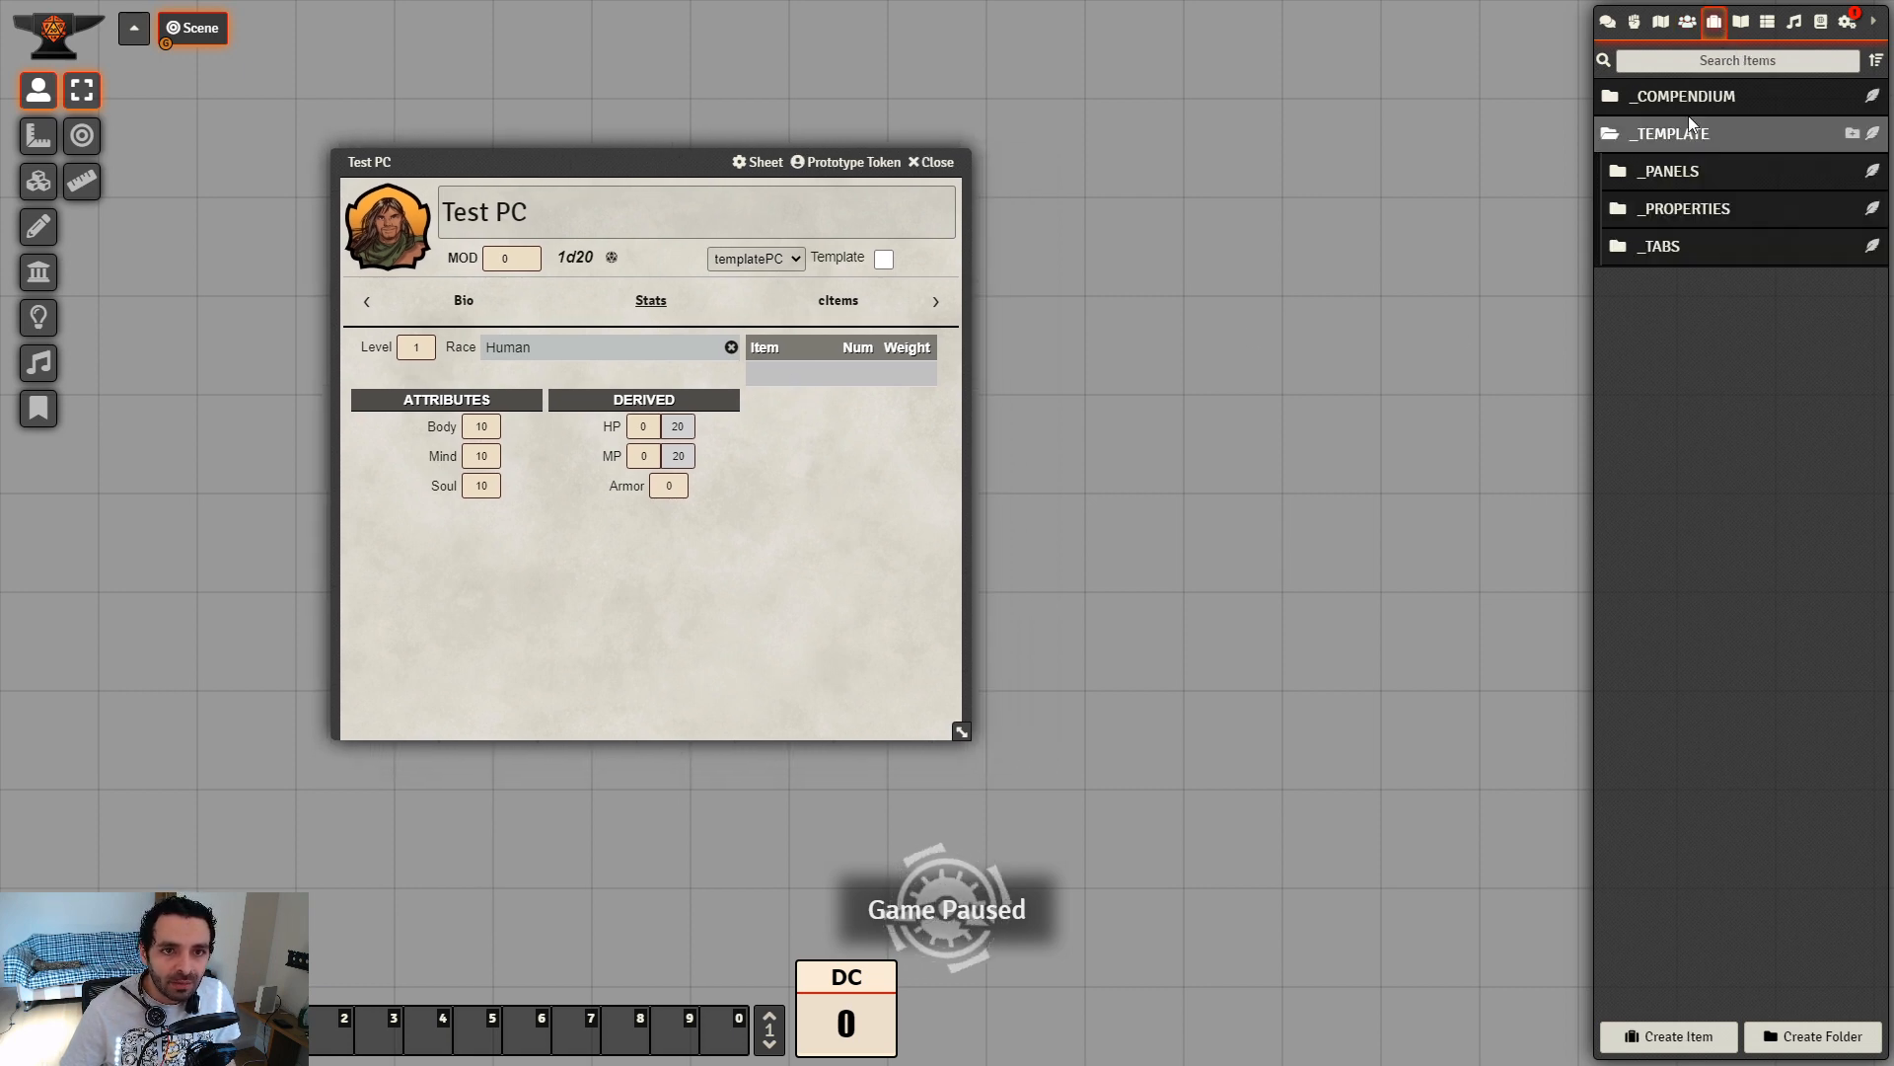
click(1689, 99)
click(1689, 173)
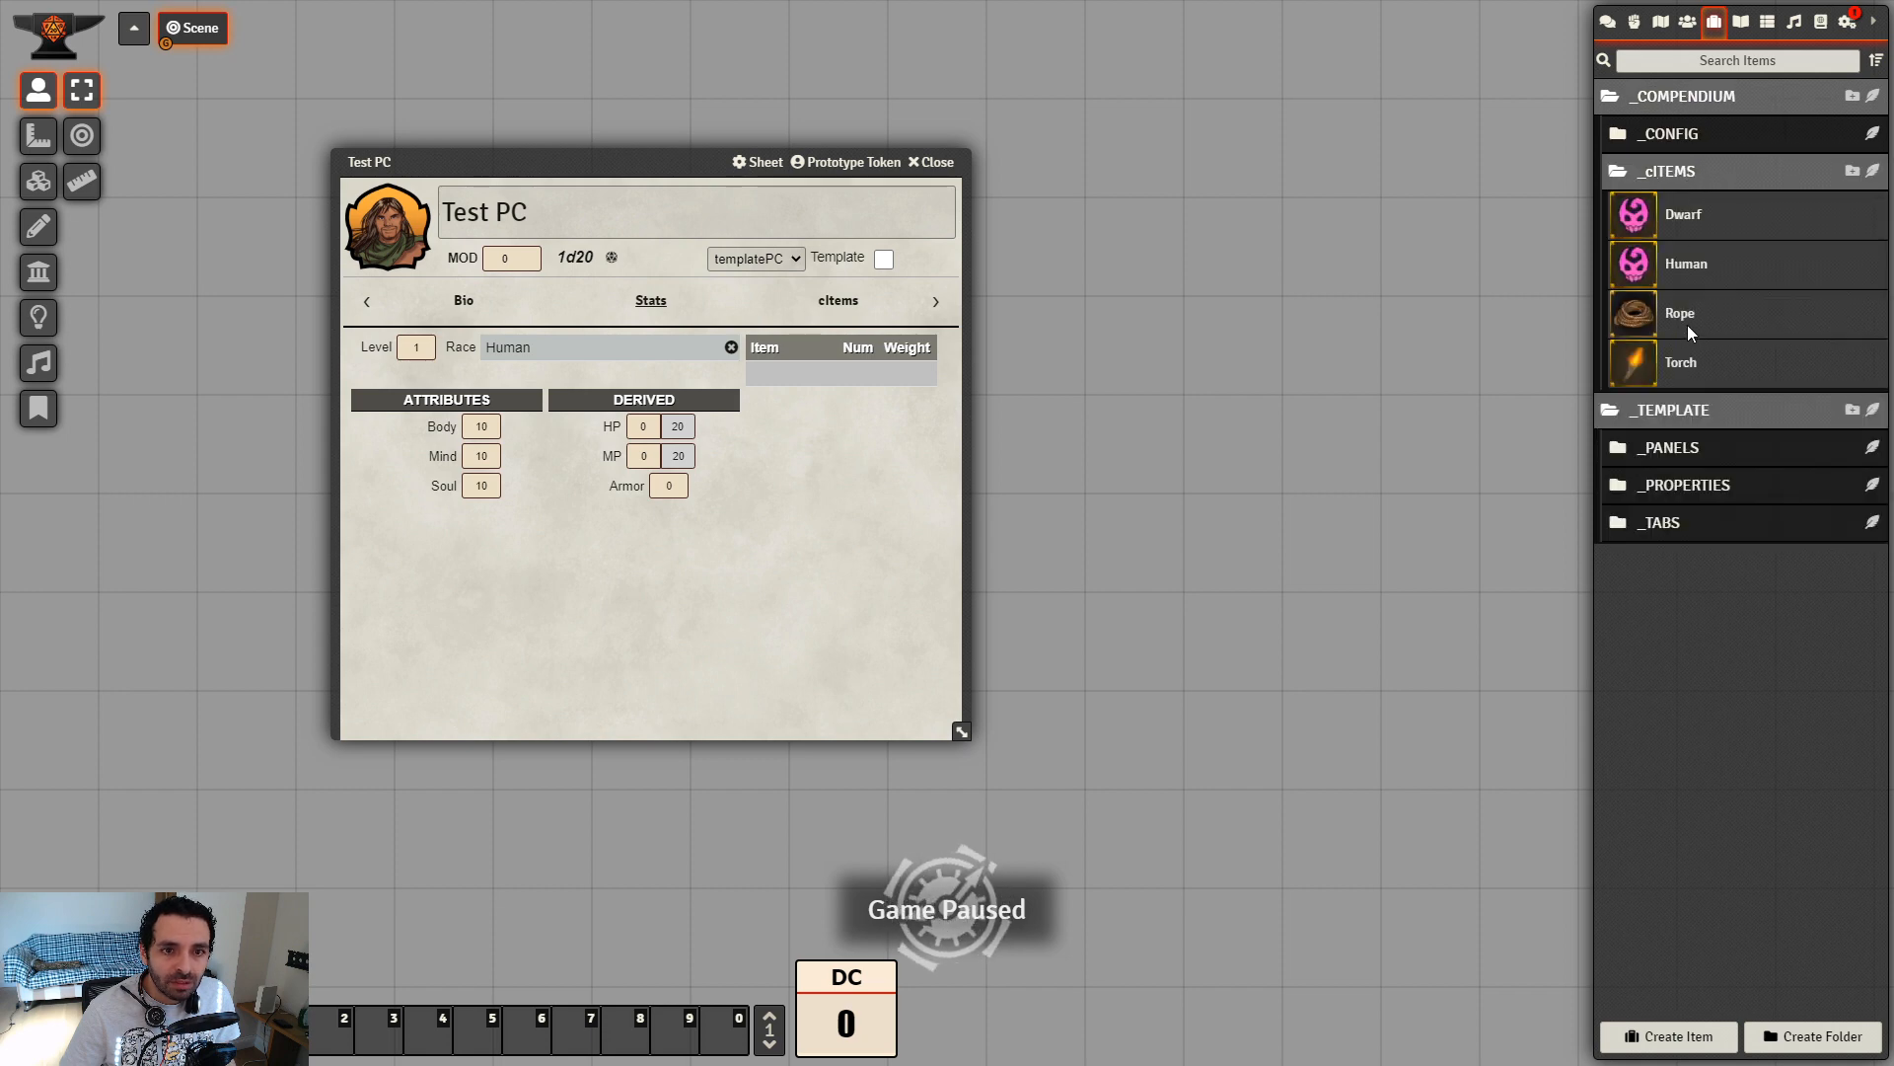
drag(1682, 365, 790, 511)
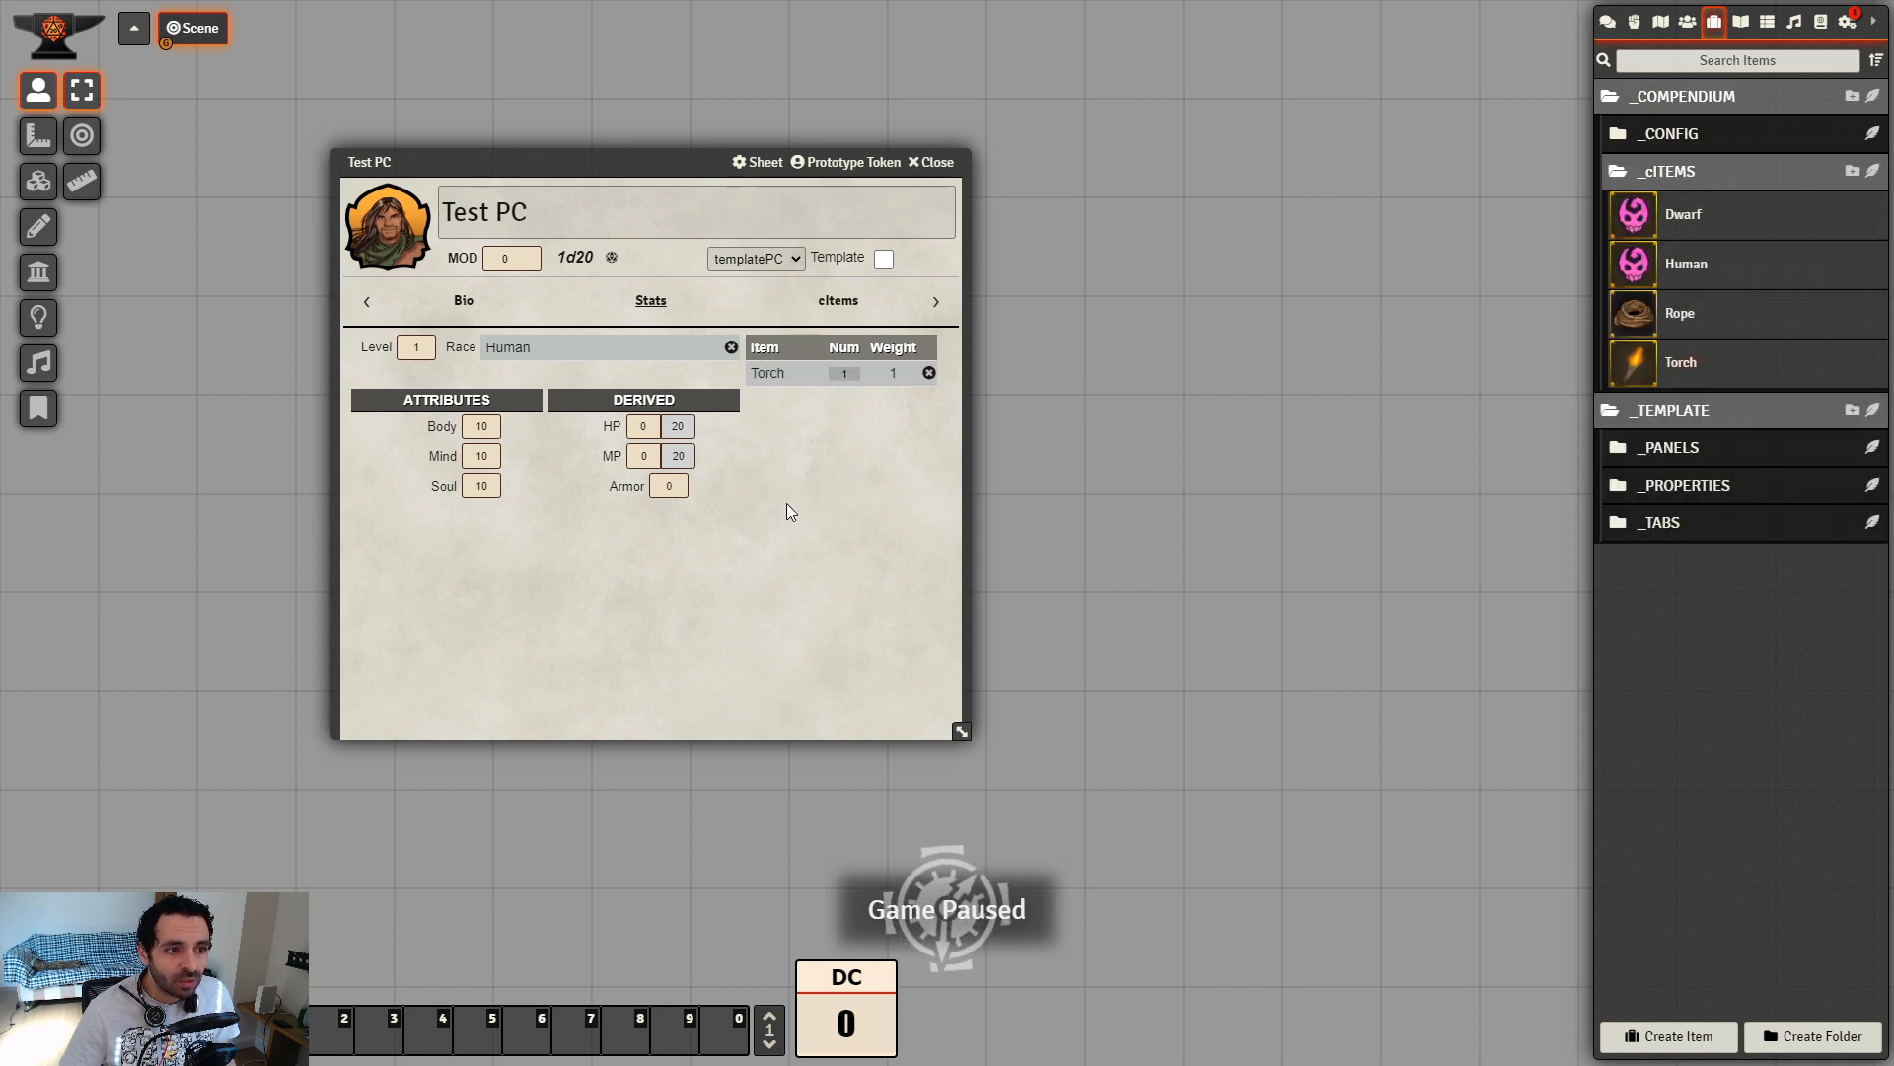
Open the Torch from Test PC's inventory table to read its info, and close its sheet
click(771, 377)
drag(986, 305, 1342, 390)
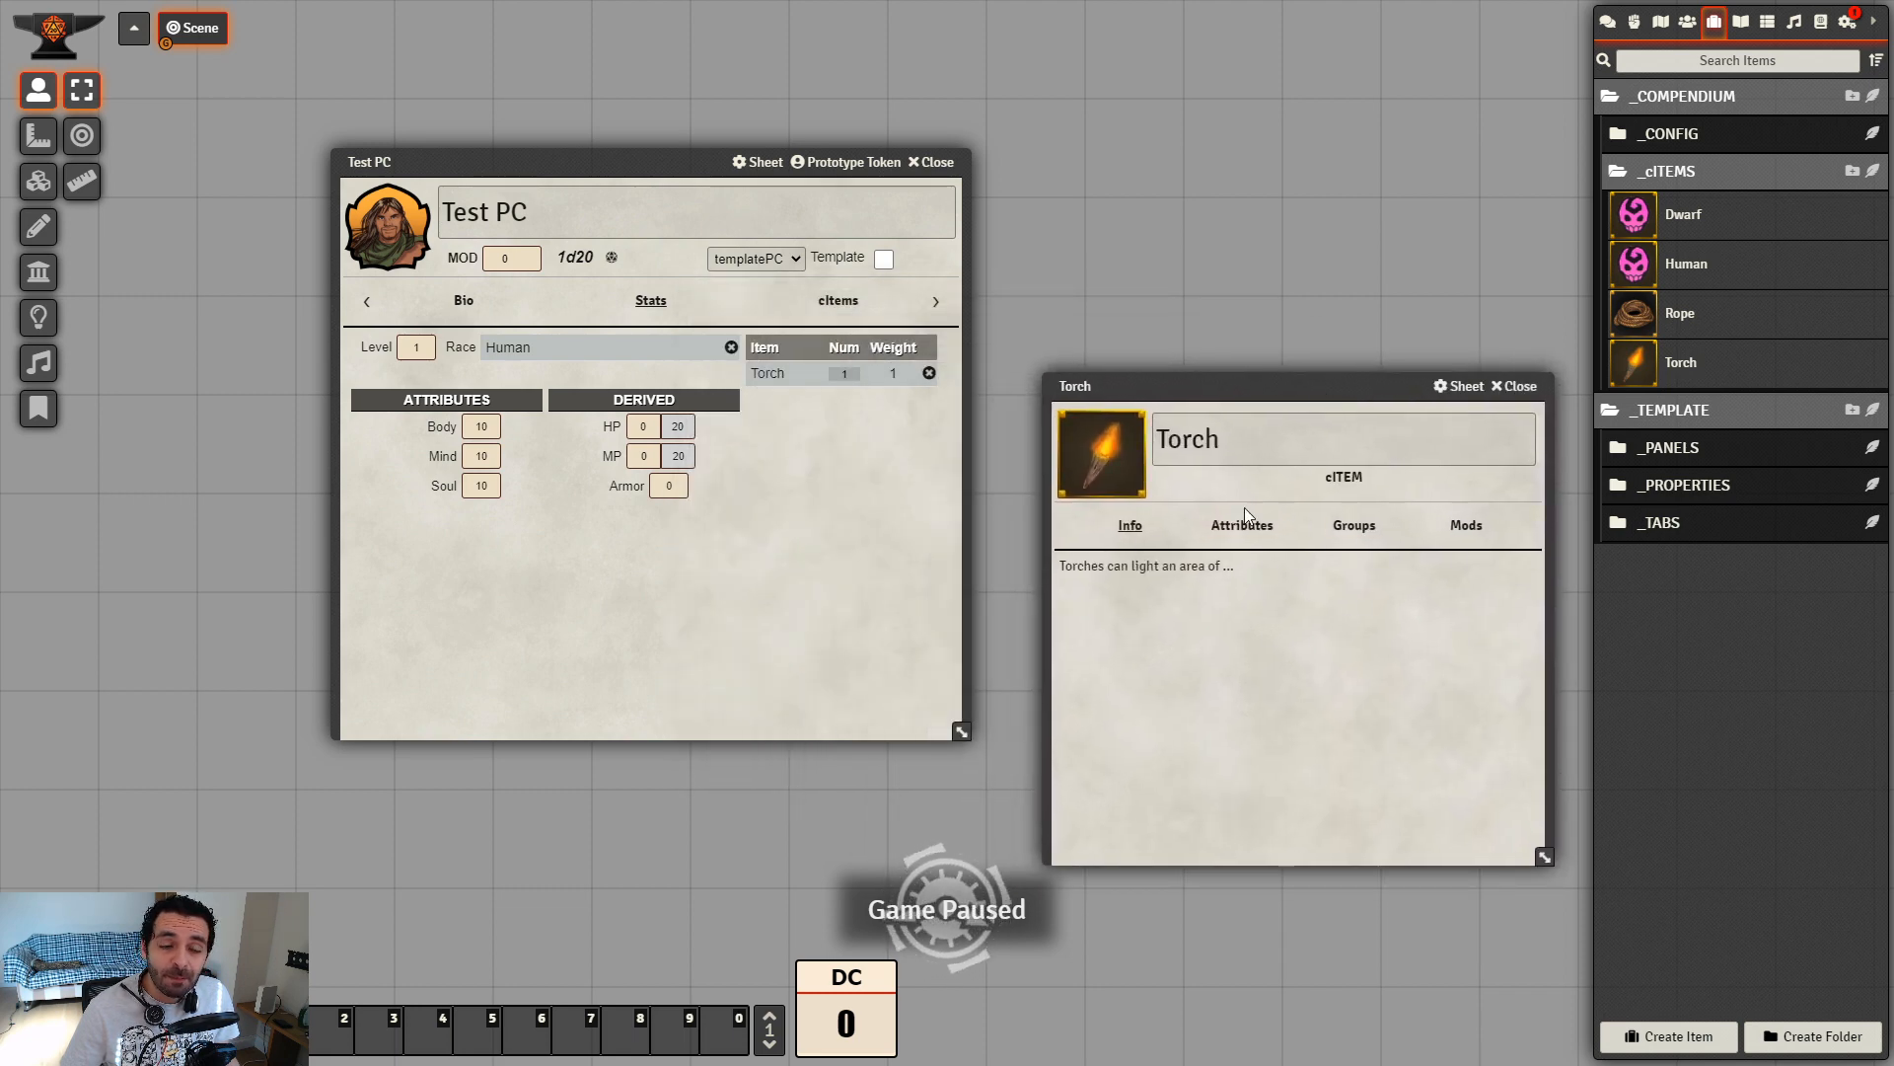
click(1520, 387)
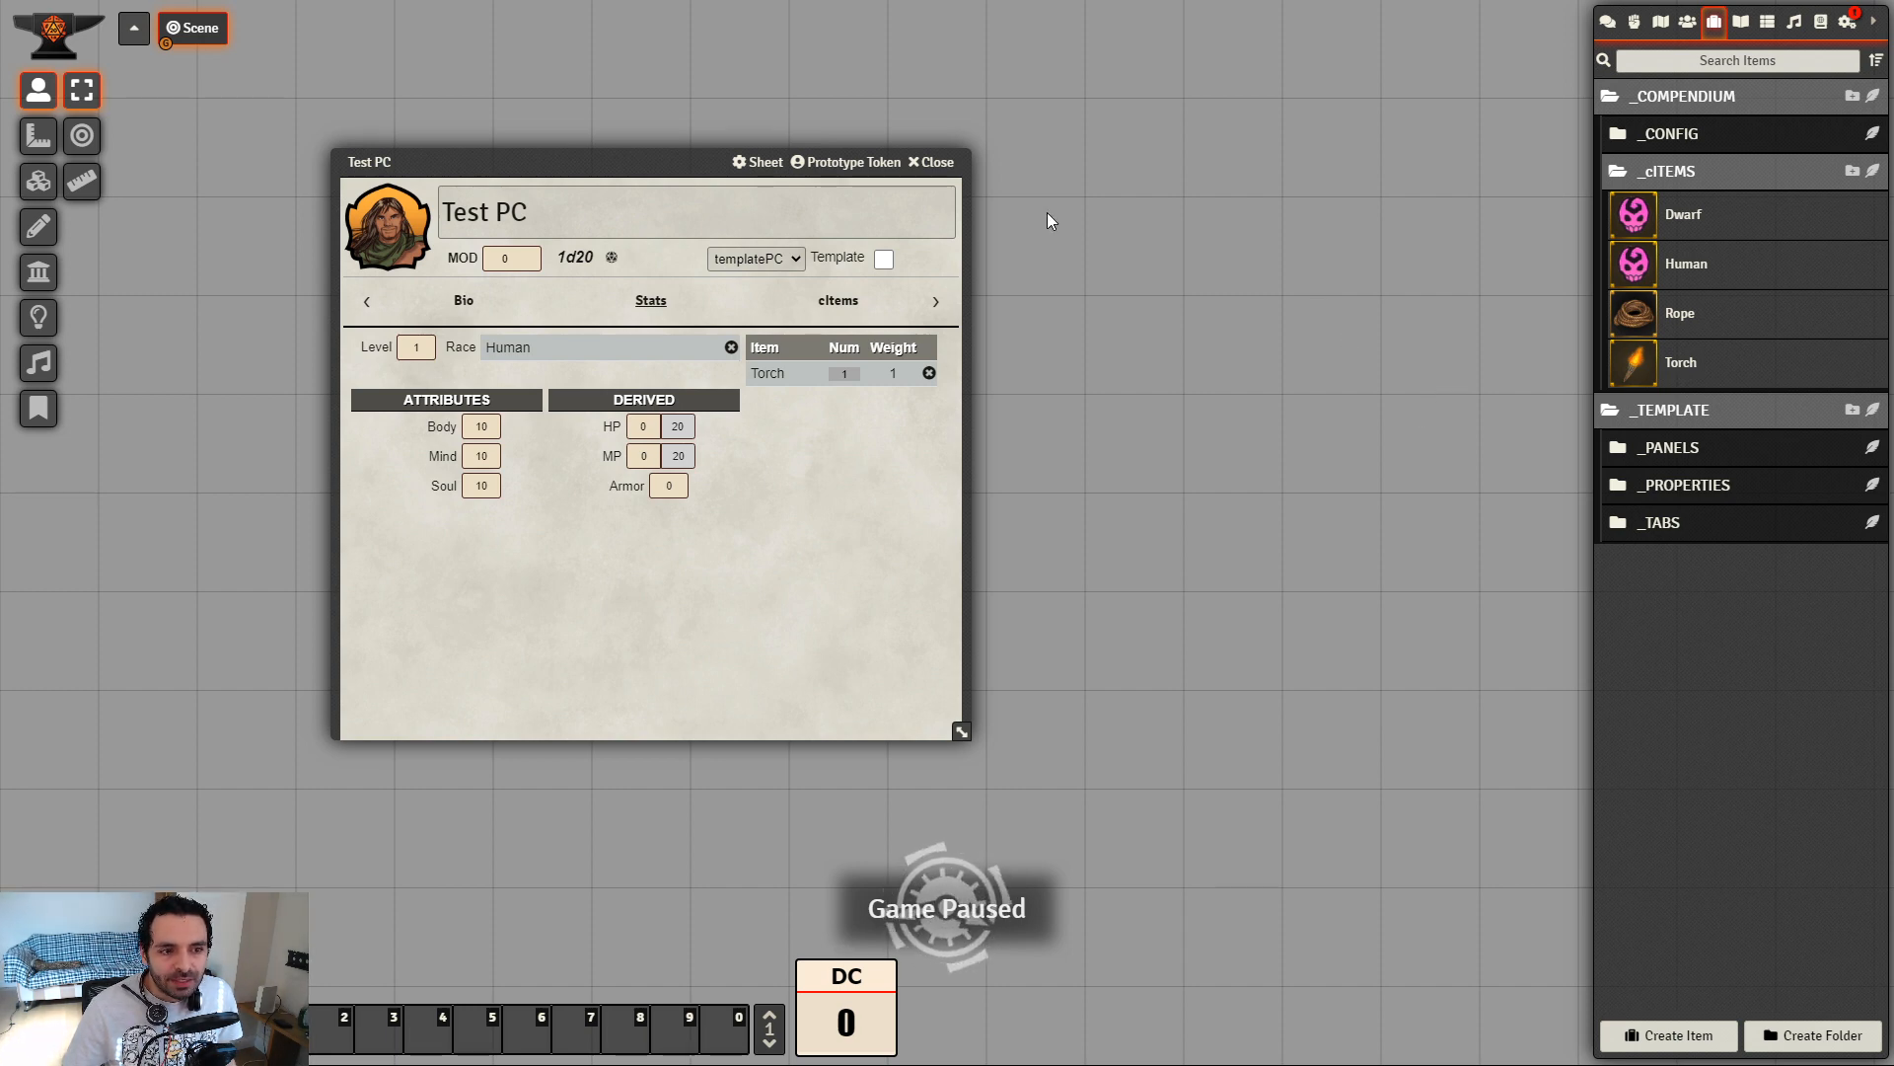
Set the Weight property in the GROUP_PROPS_ENG folder to Hidden and close its sheet
drag(685, 162, 519, 169)
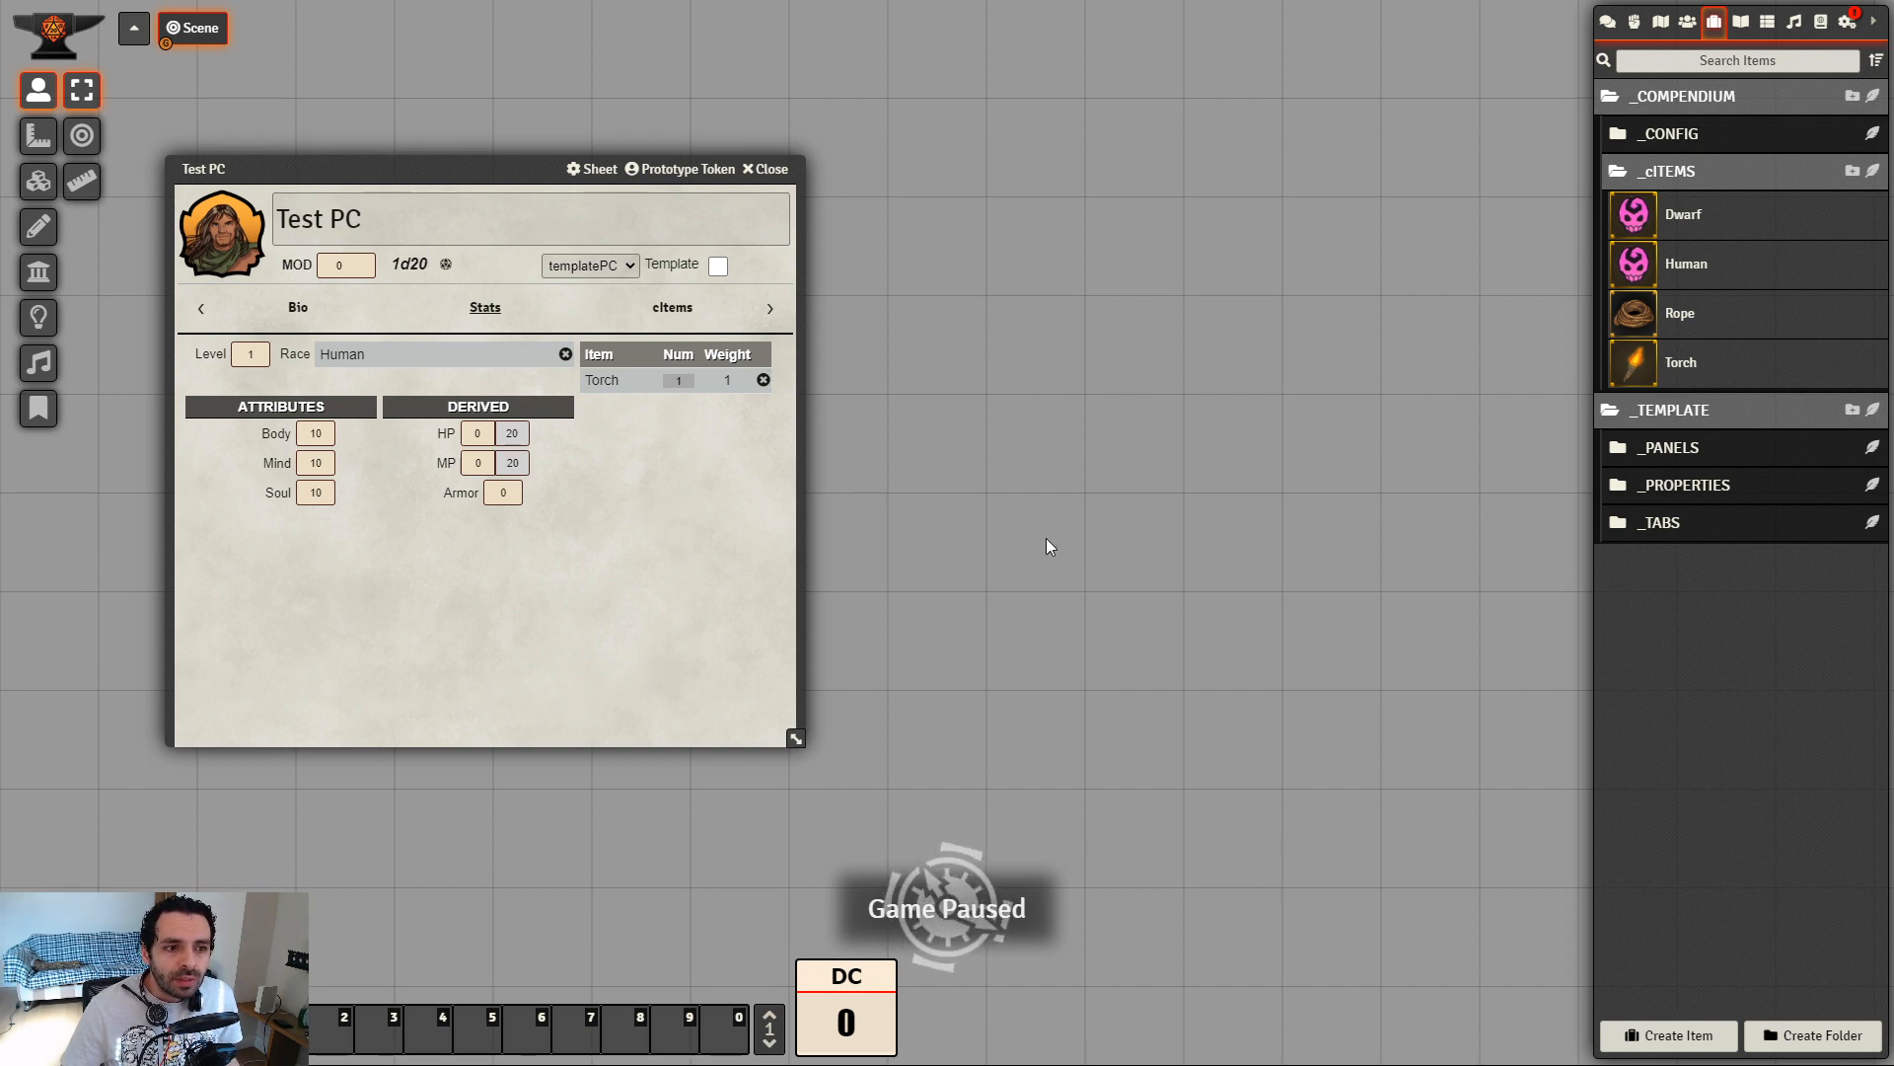
click(1711, 138)
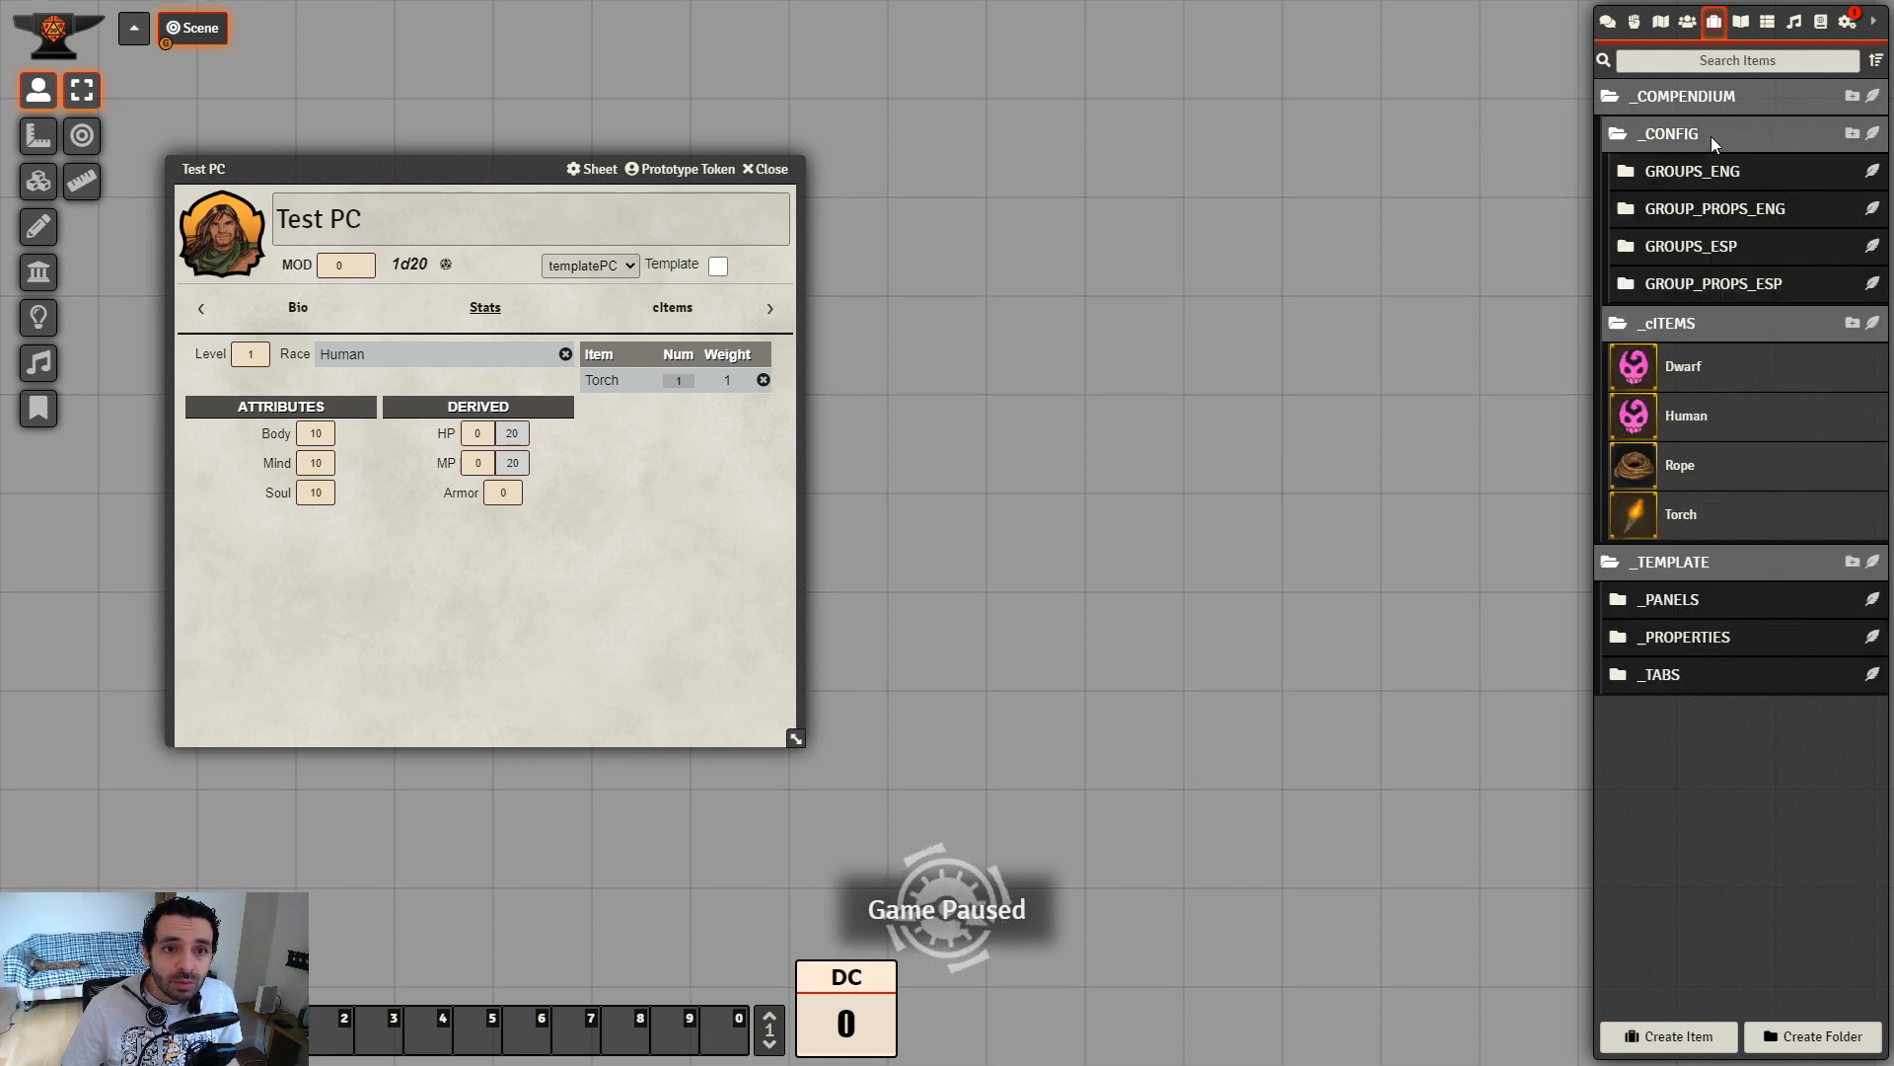
click(1726, 219)
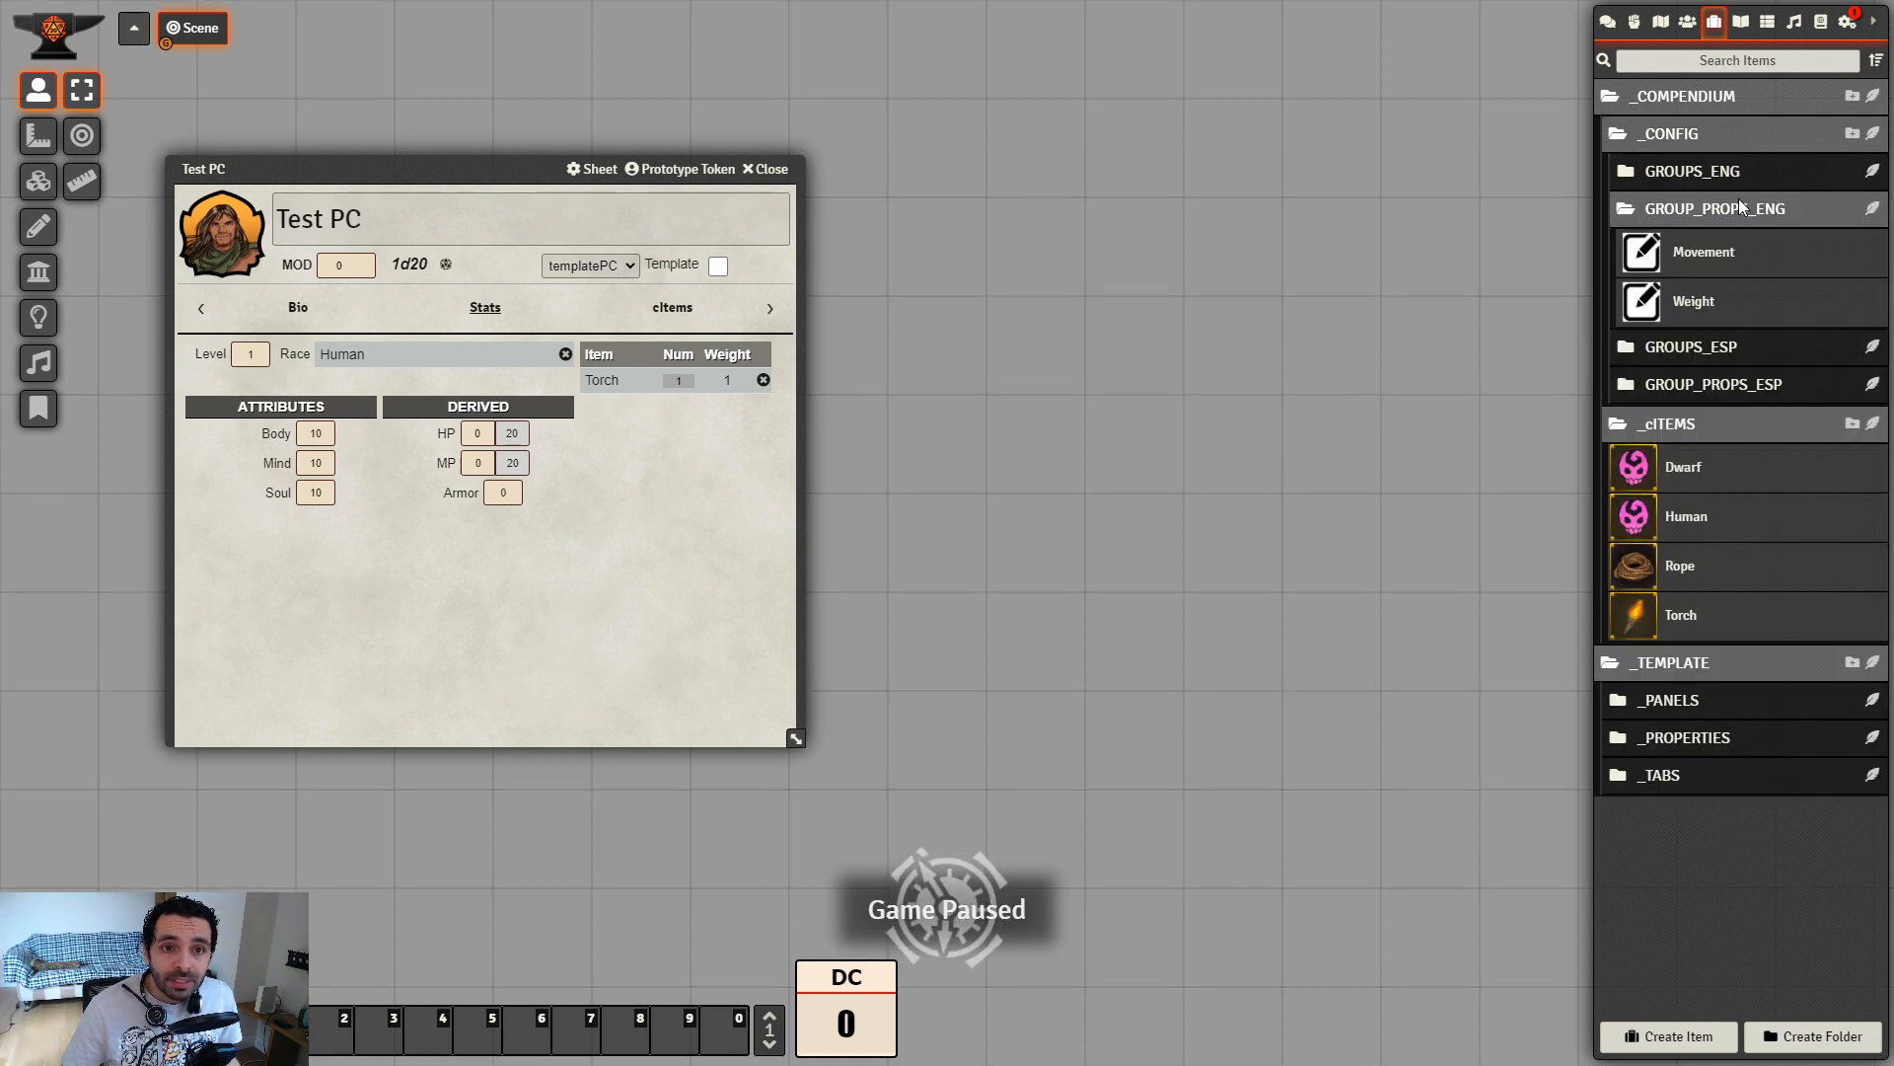
click(1697, 303)
drag(991, 298, 1258, 206)
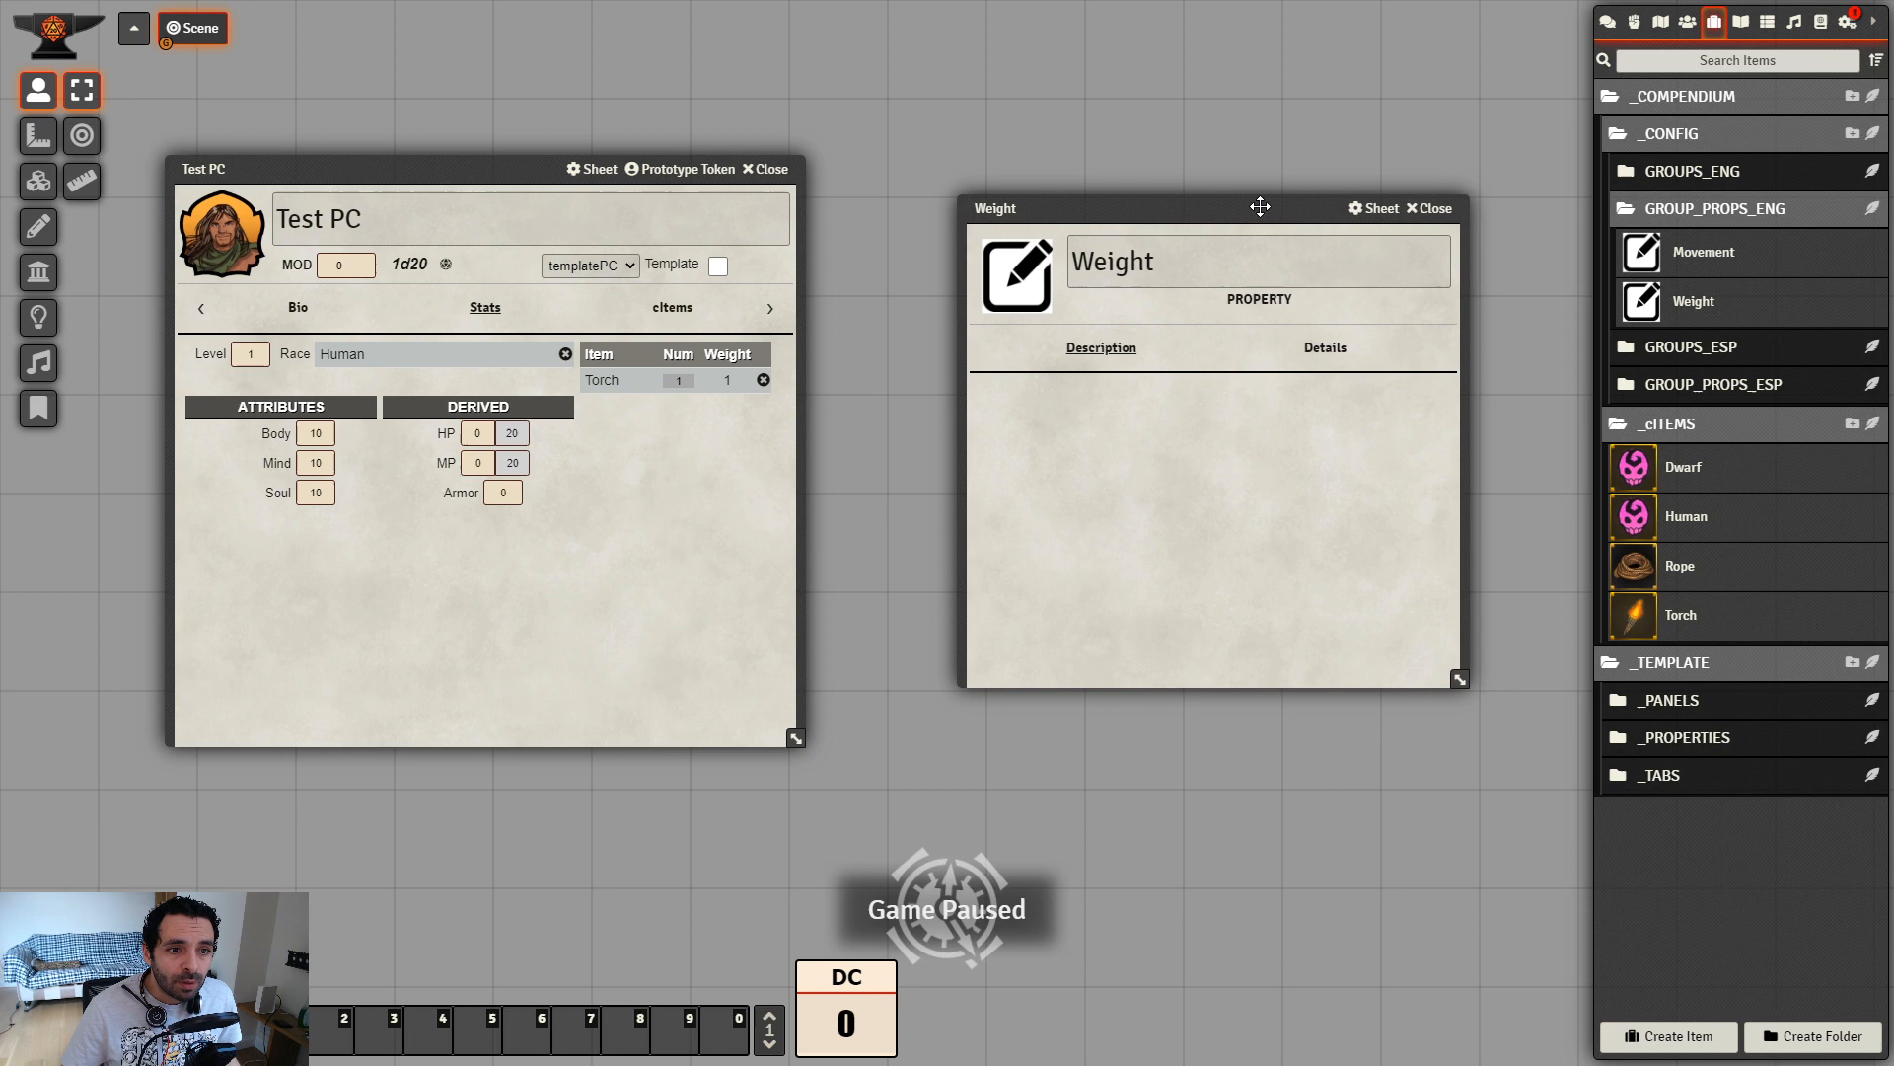
click(1321, 347)
click(1142, 455)
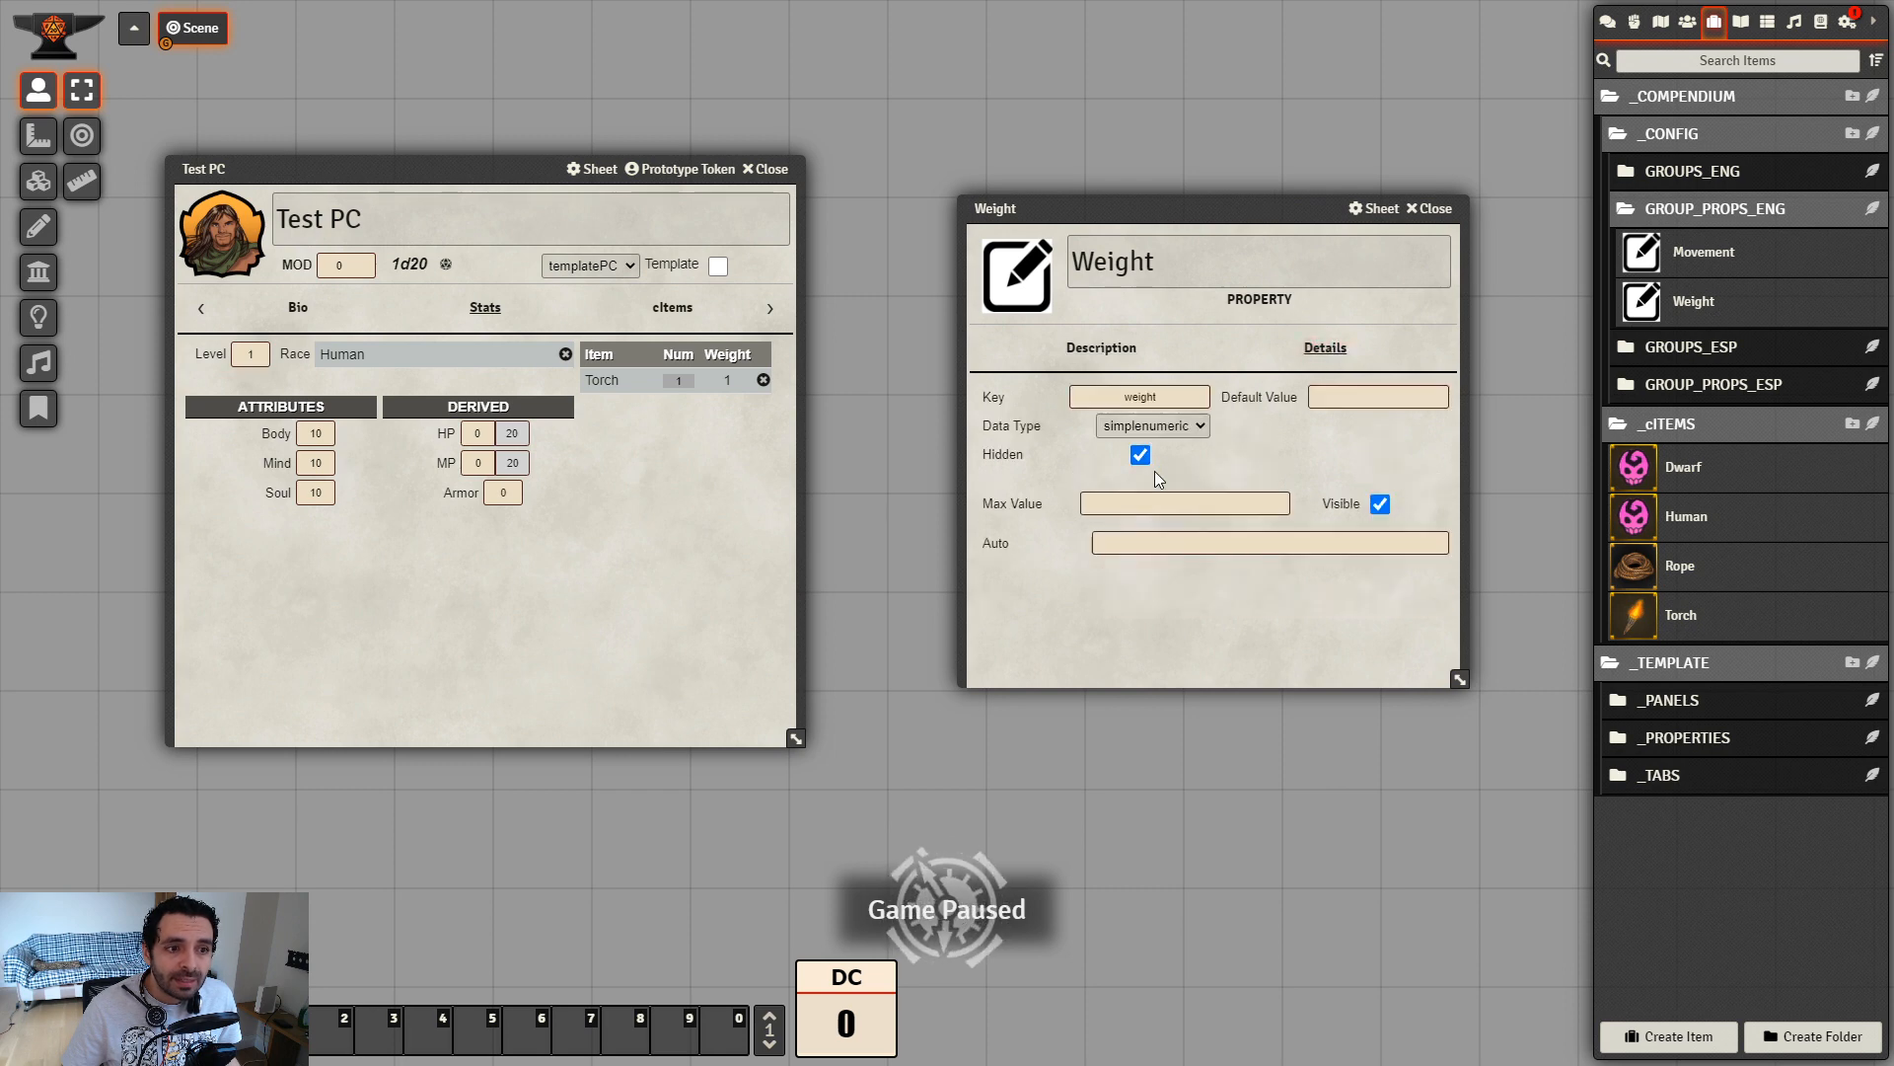
click(1432, 209)
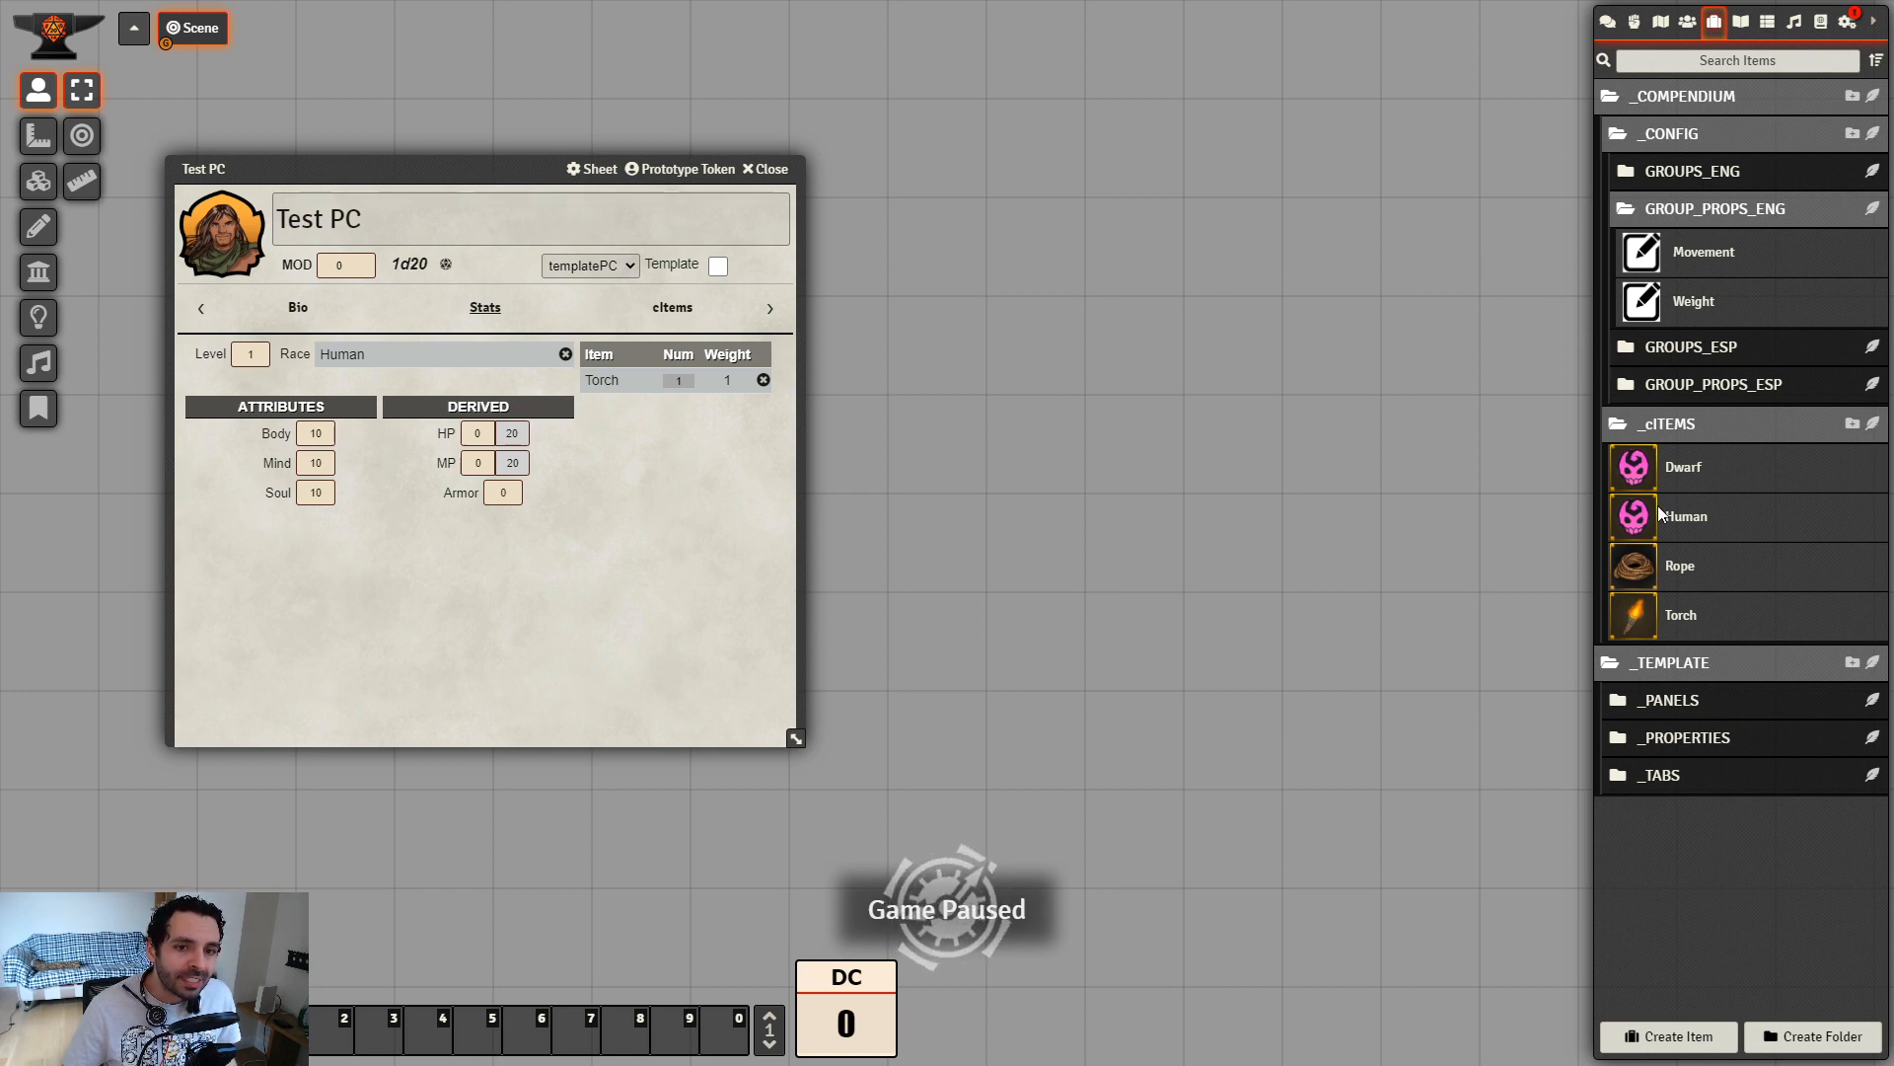
Open the Rope cItem and examine its groups and attributes, including its Weight field
click(1681, 568)
click(1016, 456)
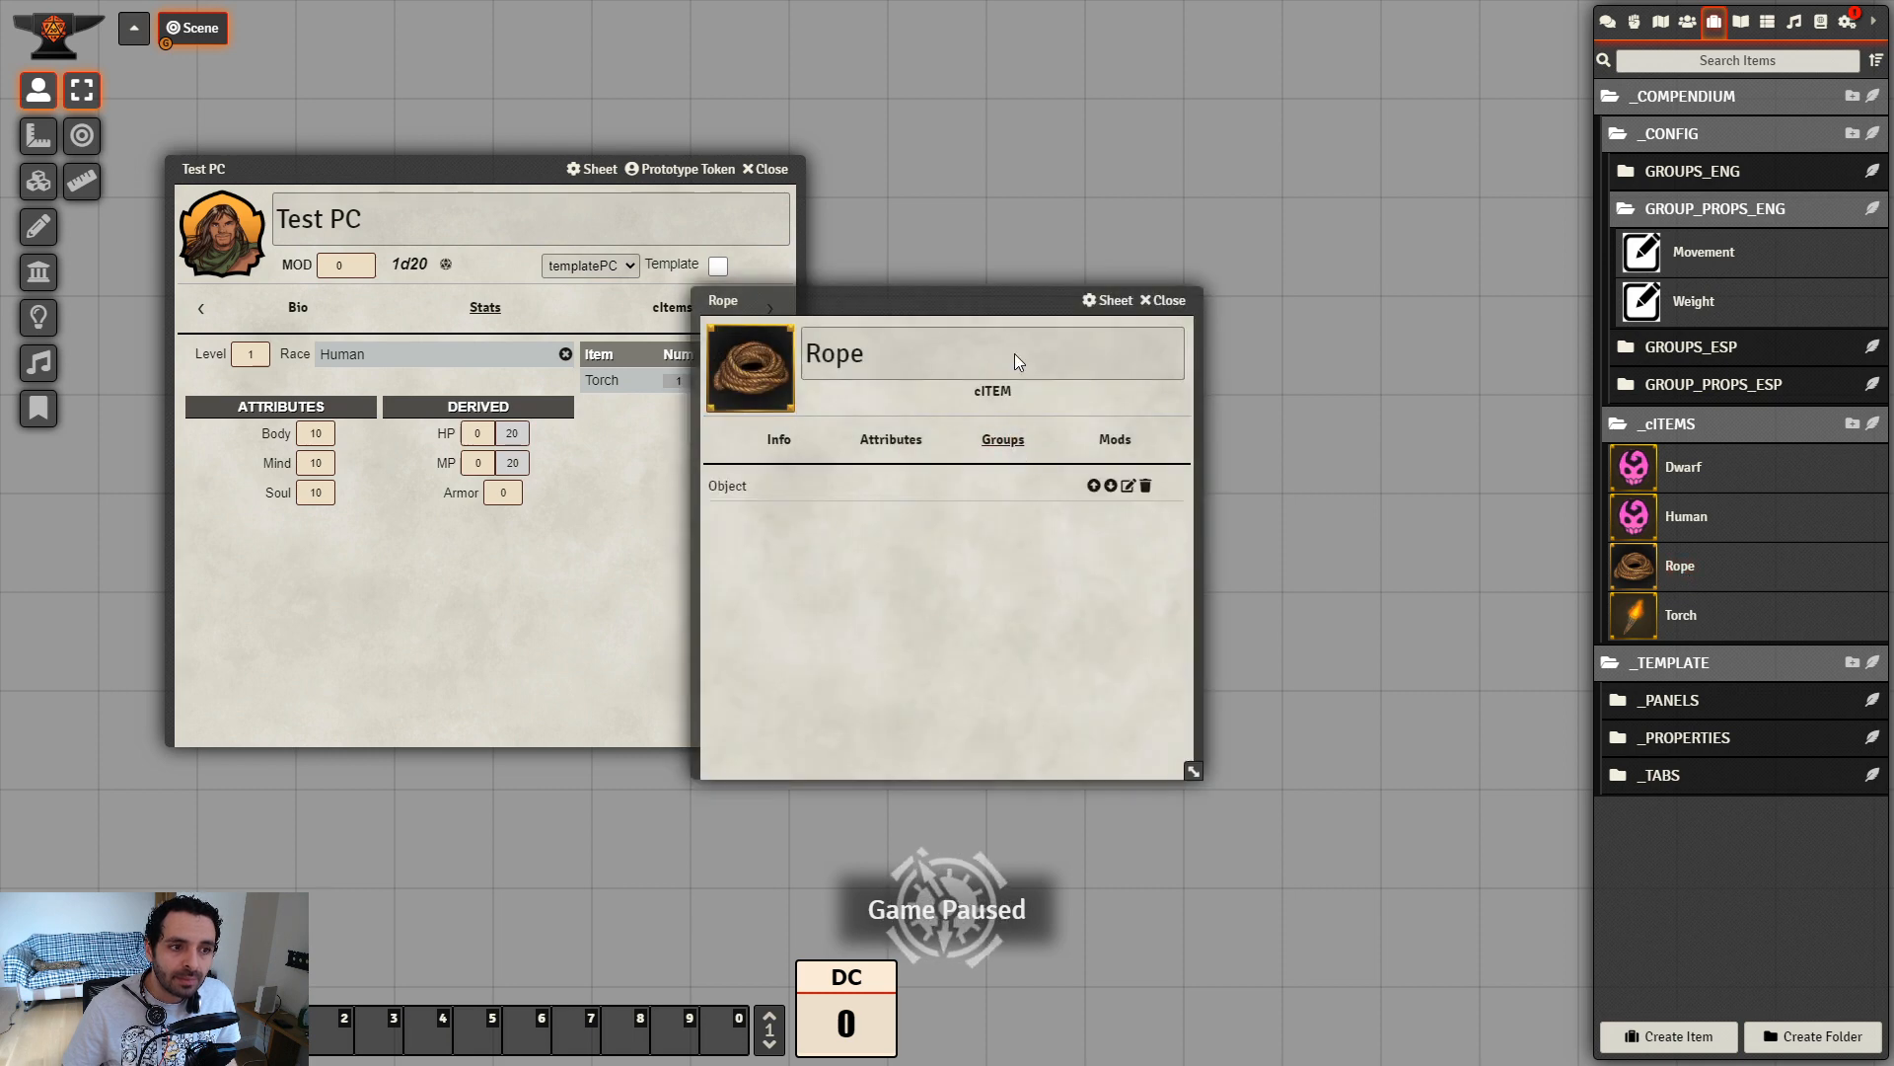
drag(1014, 301, 1239, 308)
click(1131, 458)
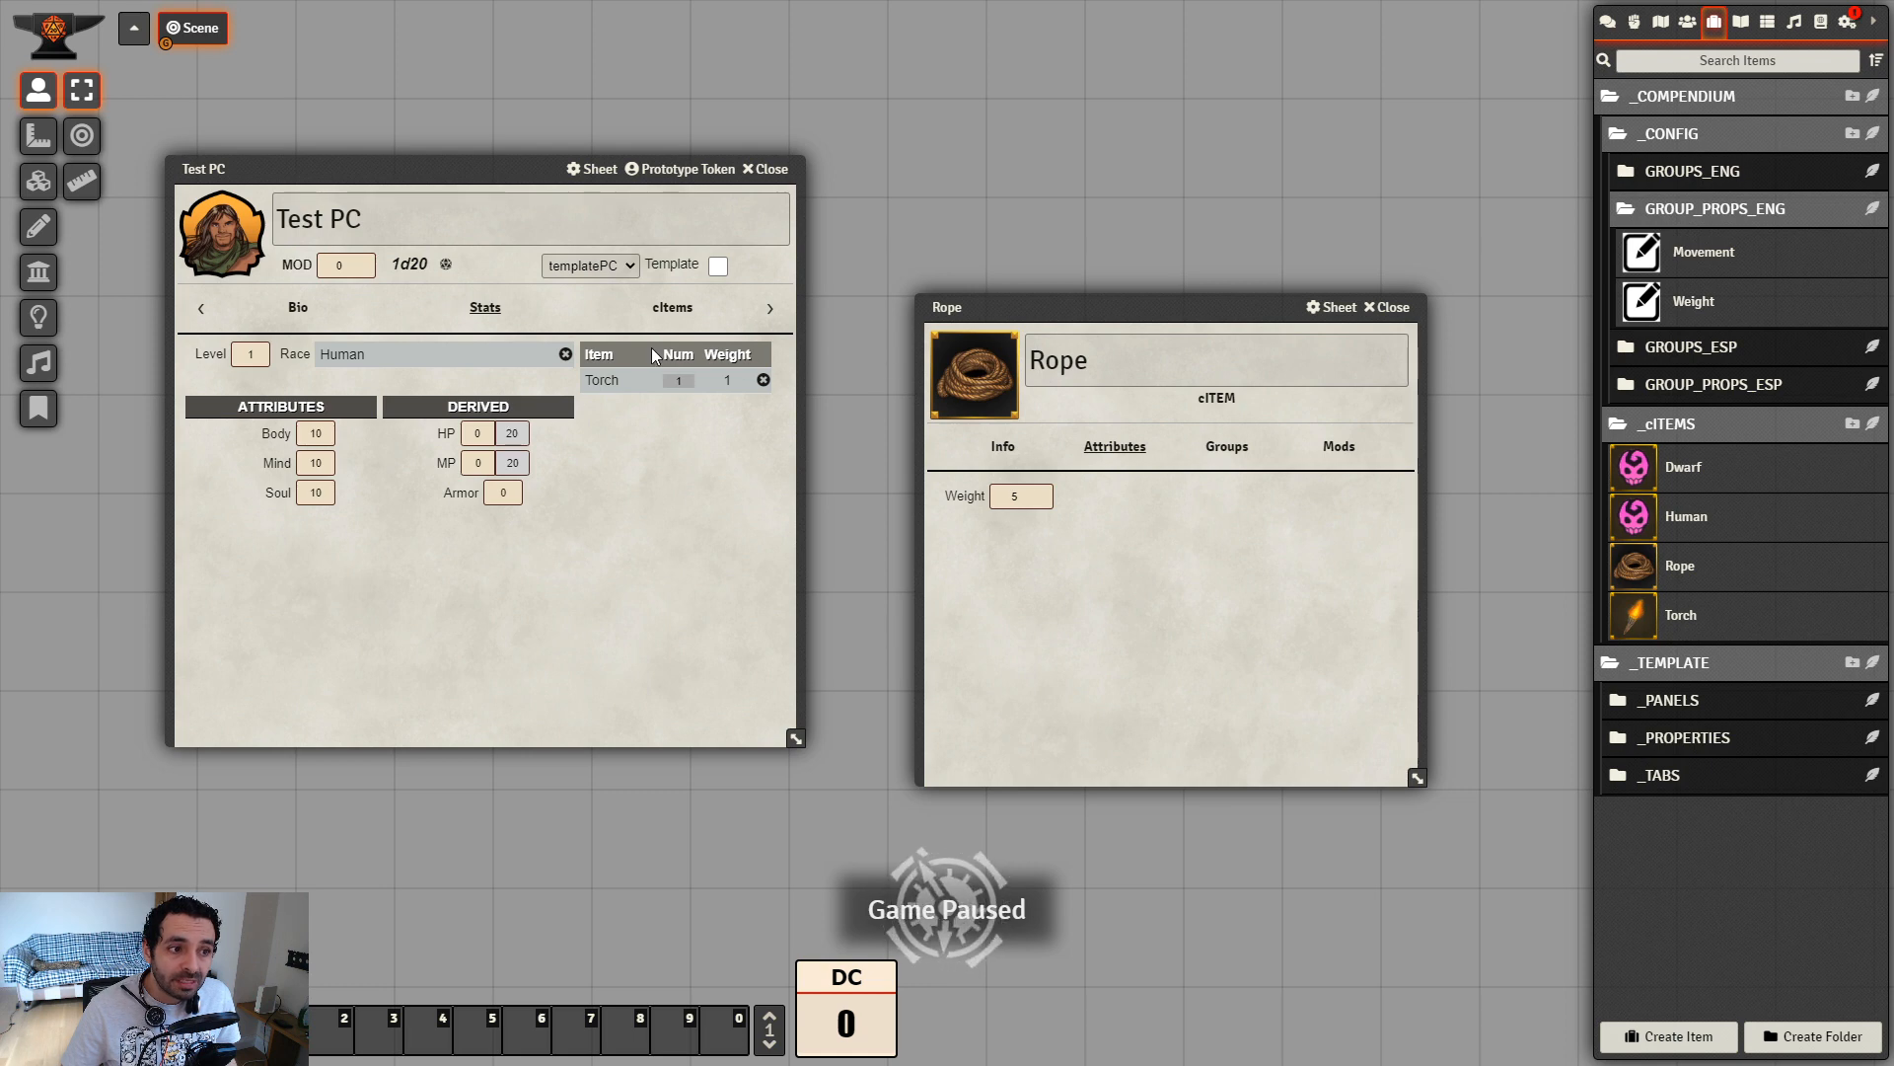
Close the Test PC and Rope sheets, open templatePC from the English config folder and rebuild its sheet
click(767, 168)
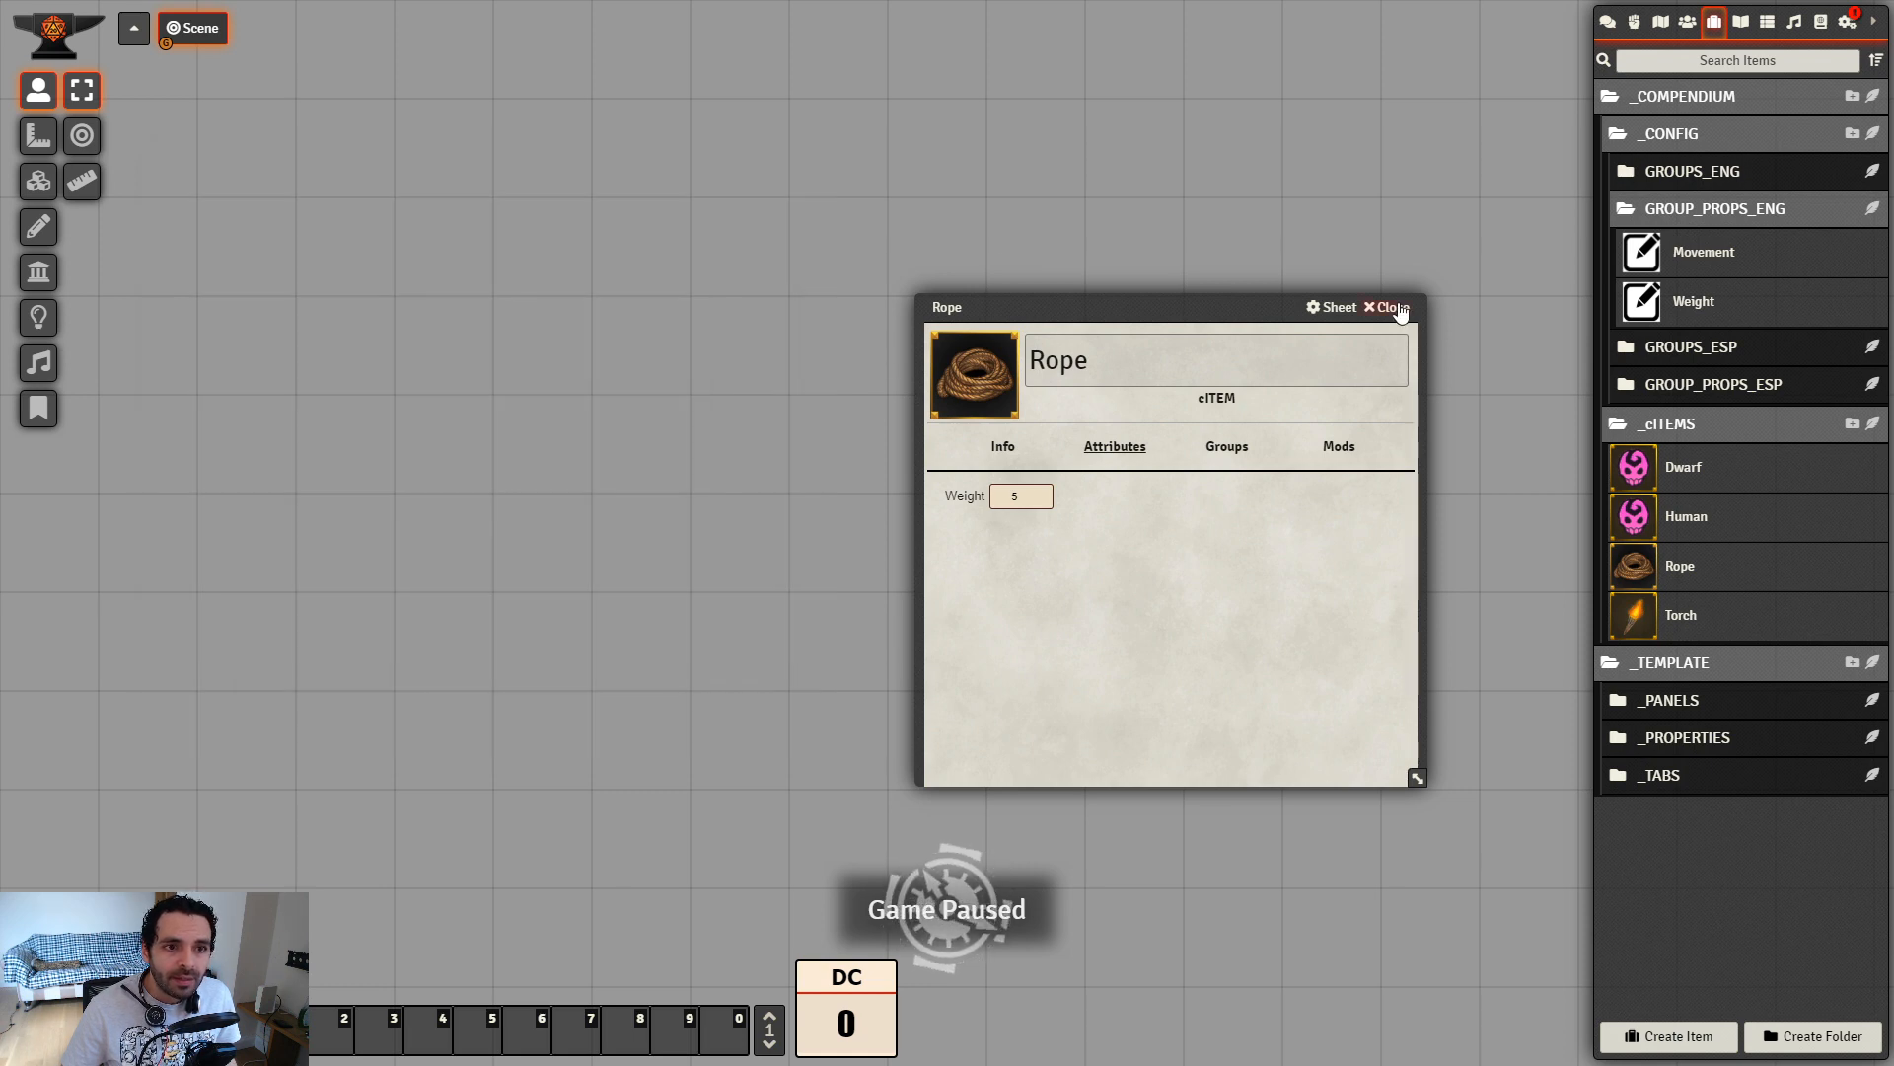
click(1388, 306)
click(1688, 23)
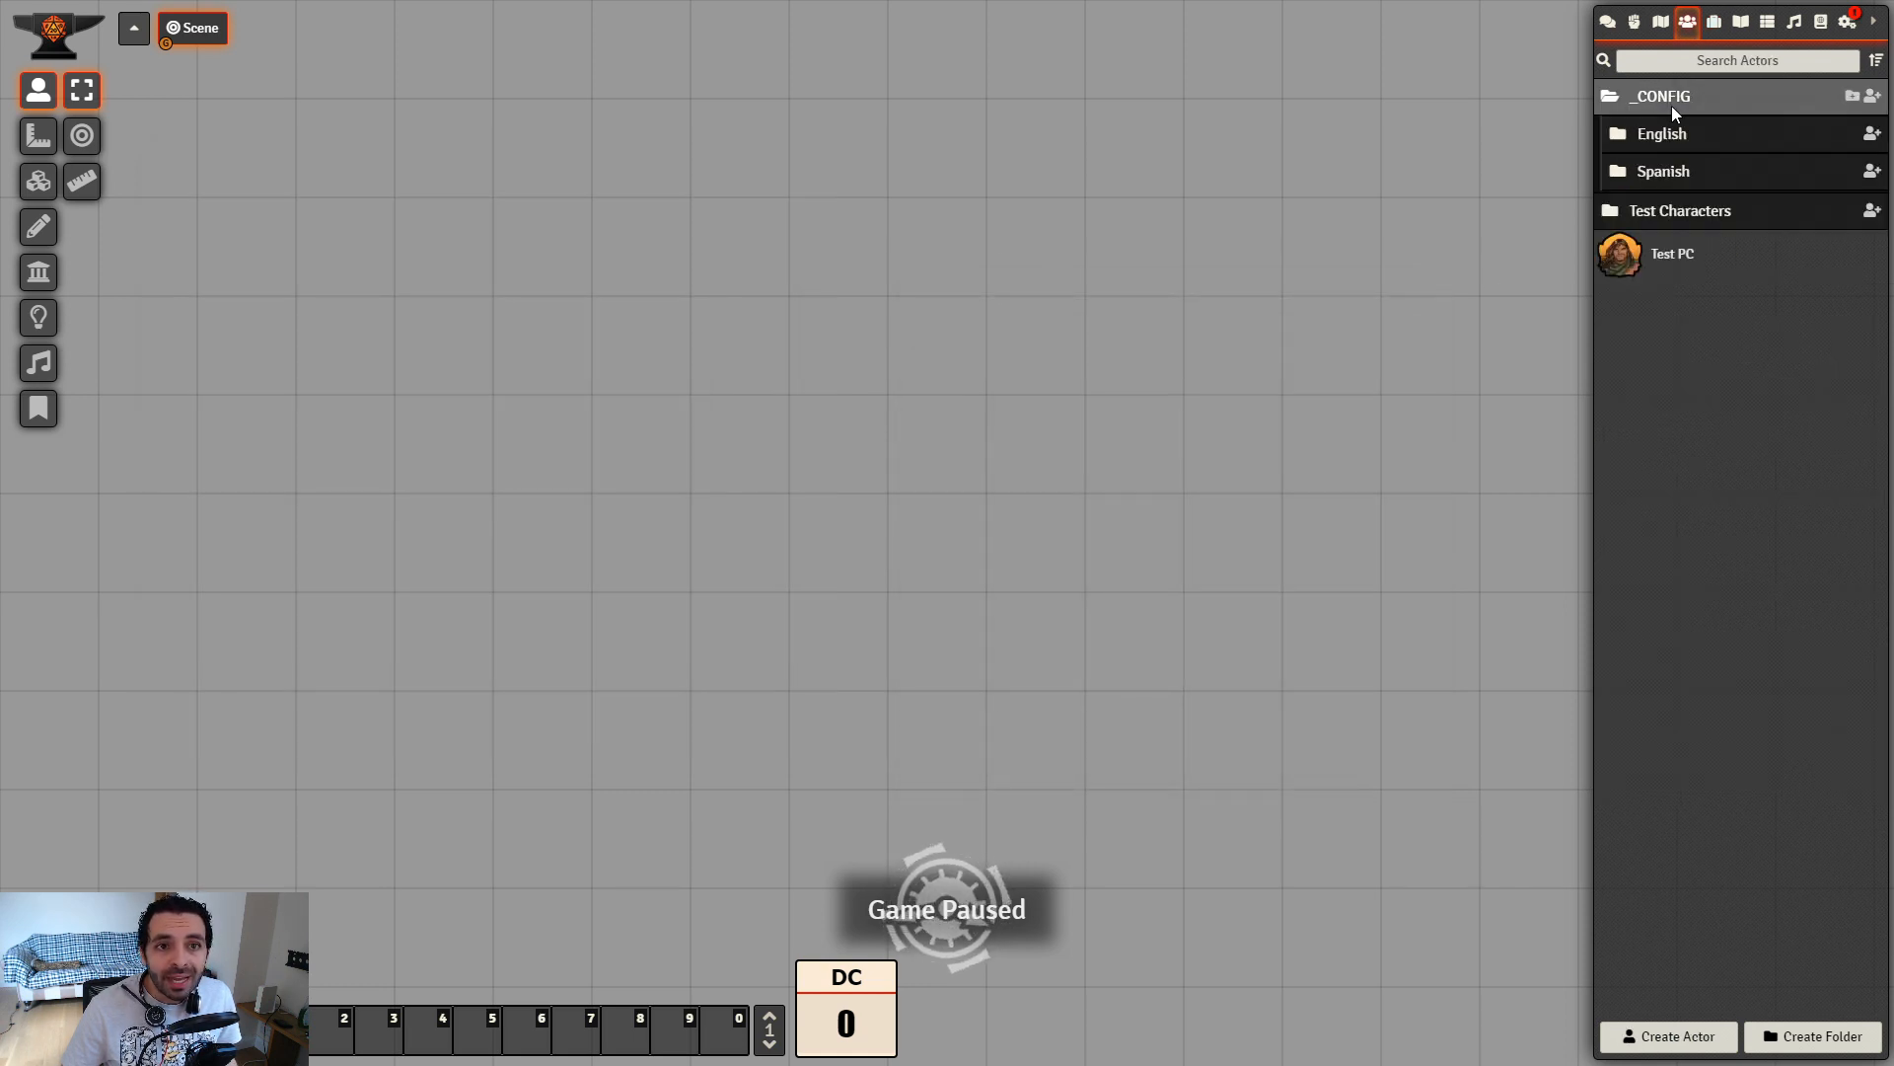
click(1684, 146)
click(1707, 182)
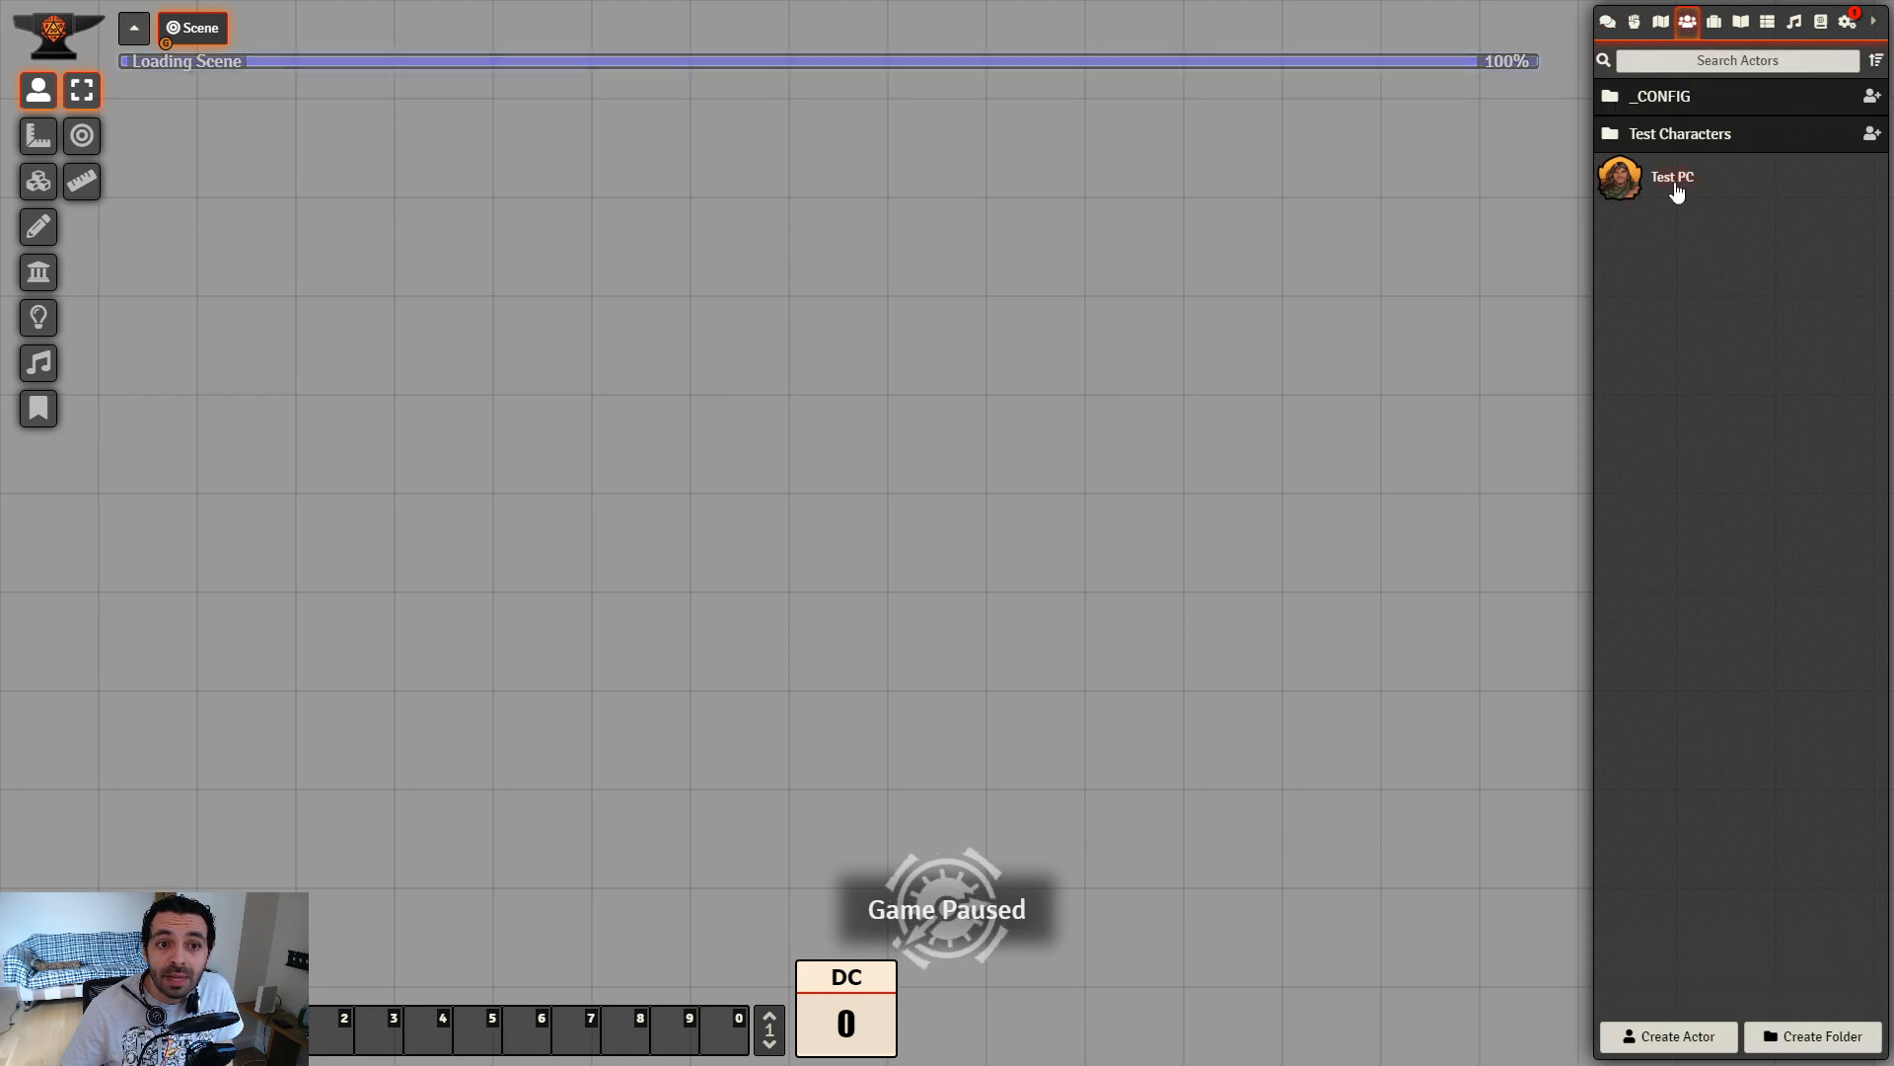
Reopen Test PC on its Stats tab to check the columns of the inventory table
click(1673, 183)
click(937, 393)
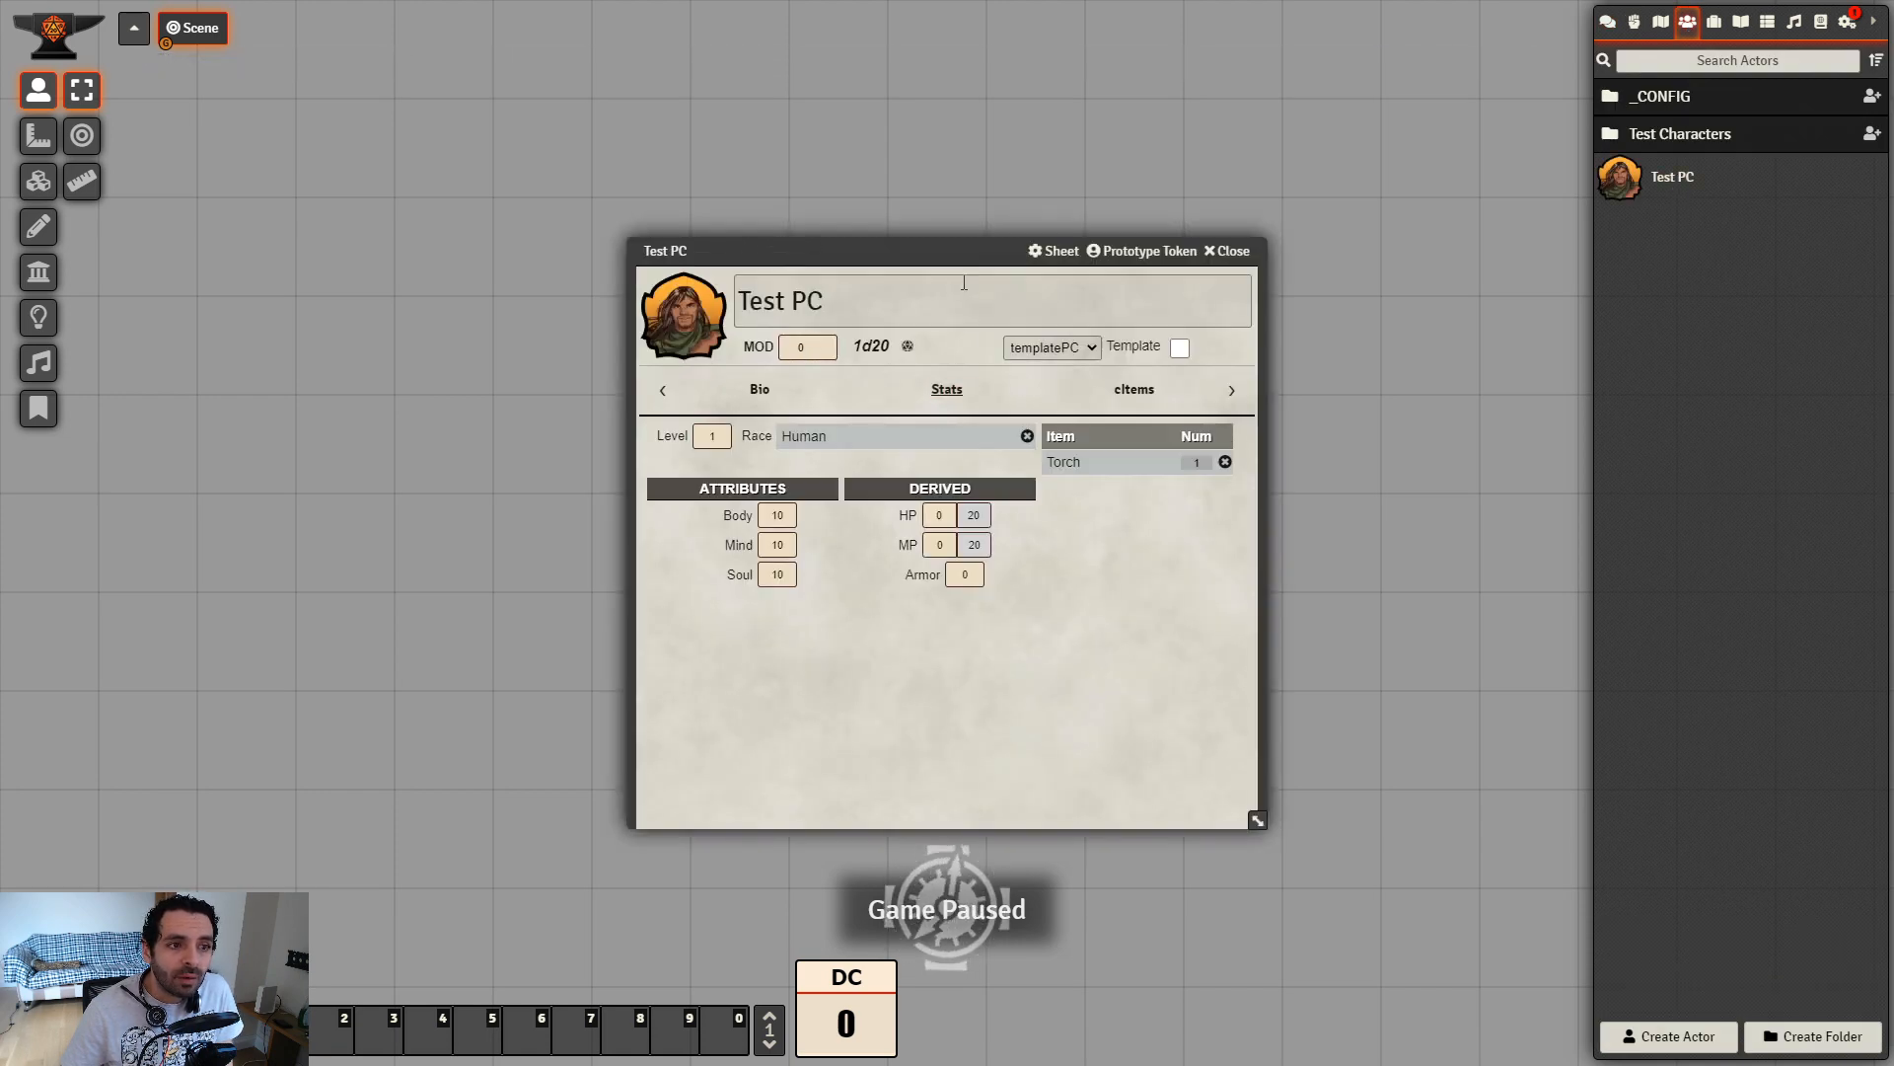
drag(896, 245, 690, 203)
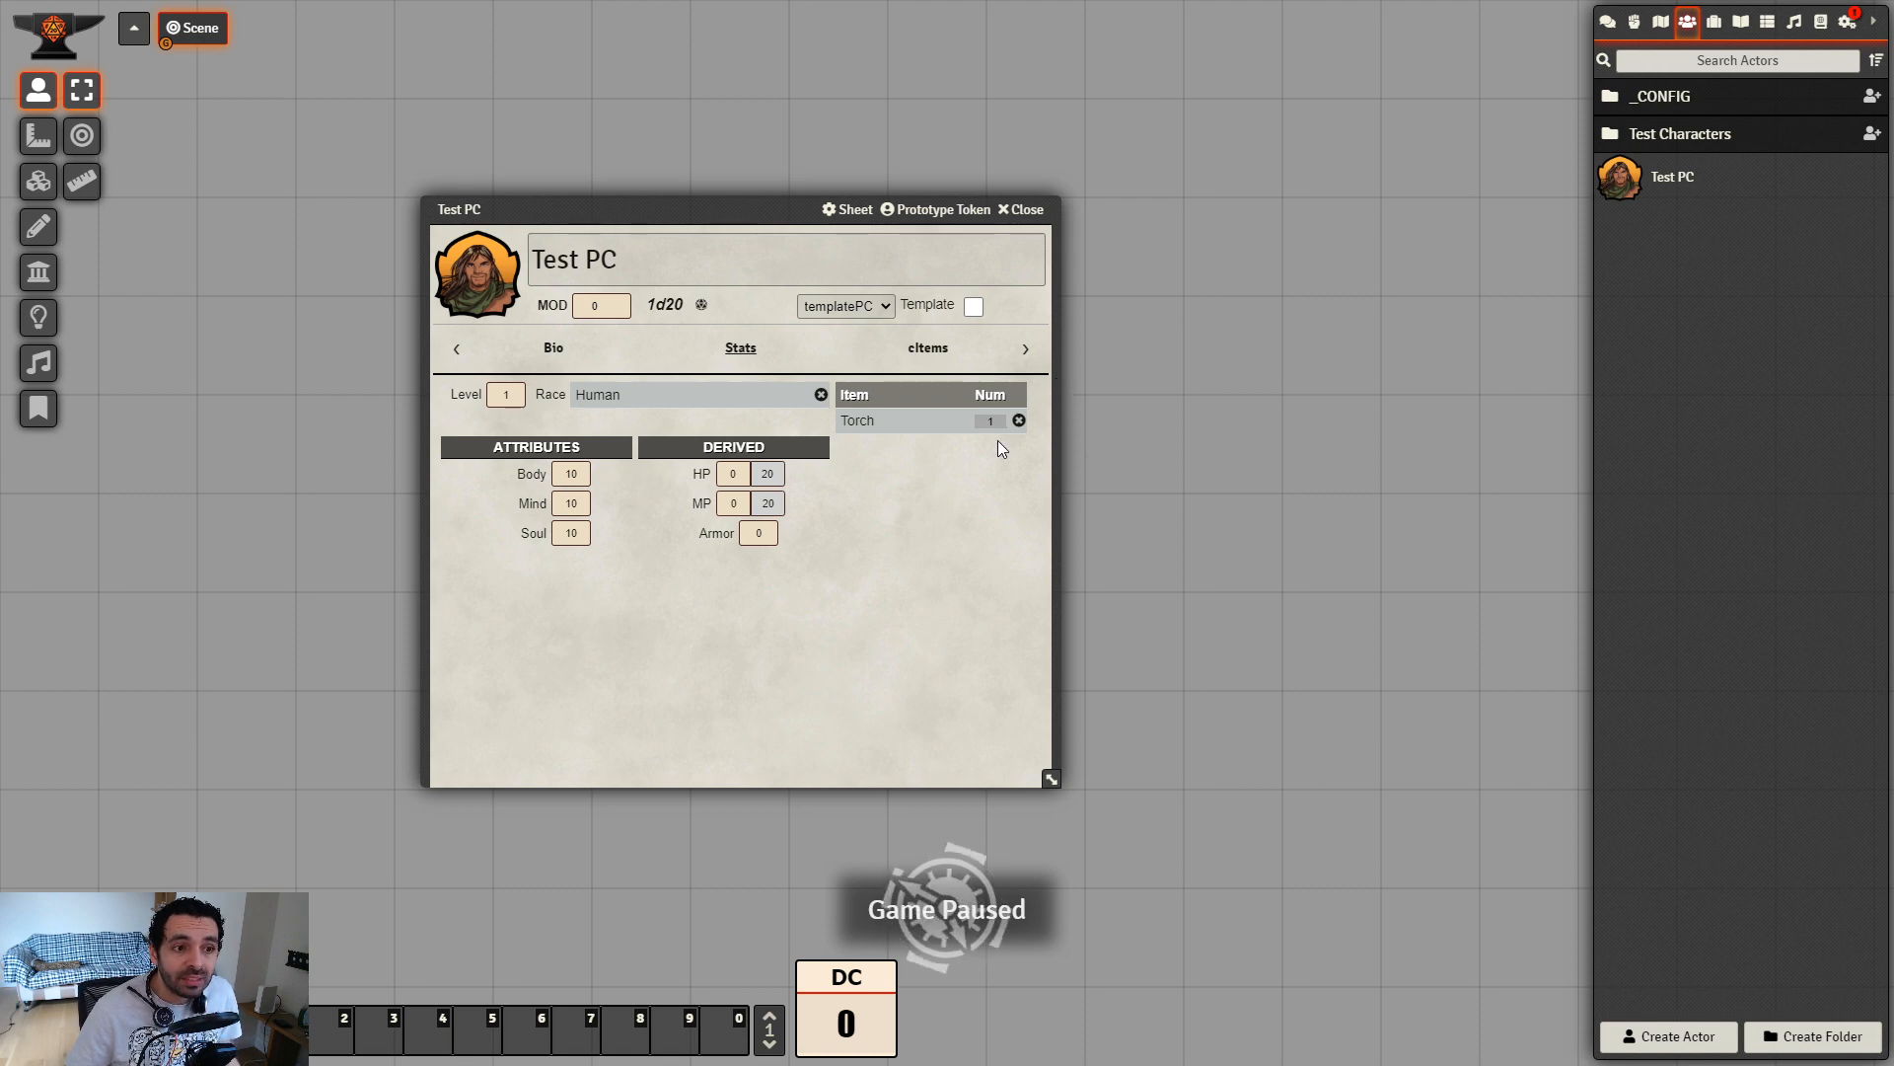
Add one Rope and two more Torches from the _cITEMS folder to Test PC's inventory
click(1715, 22)
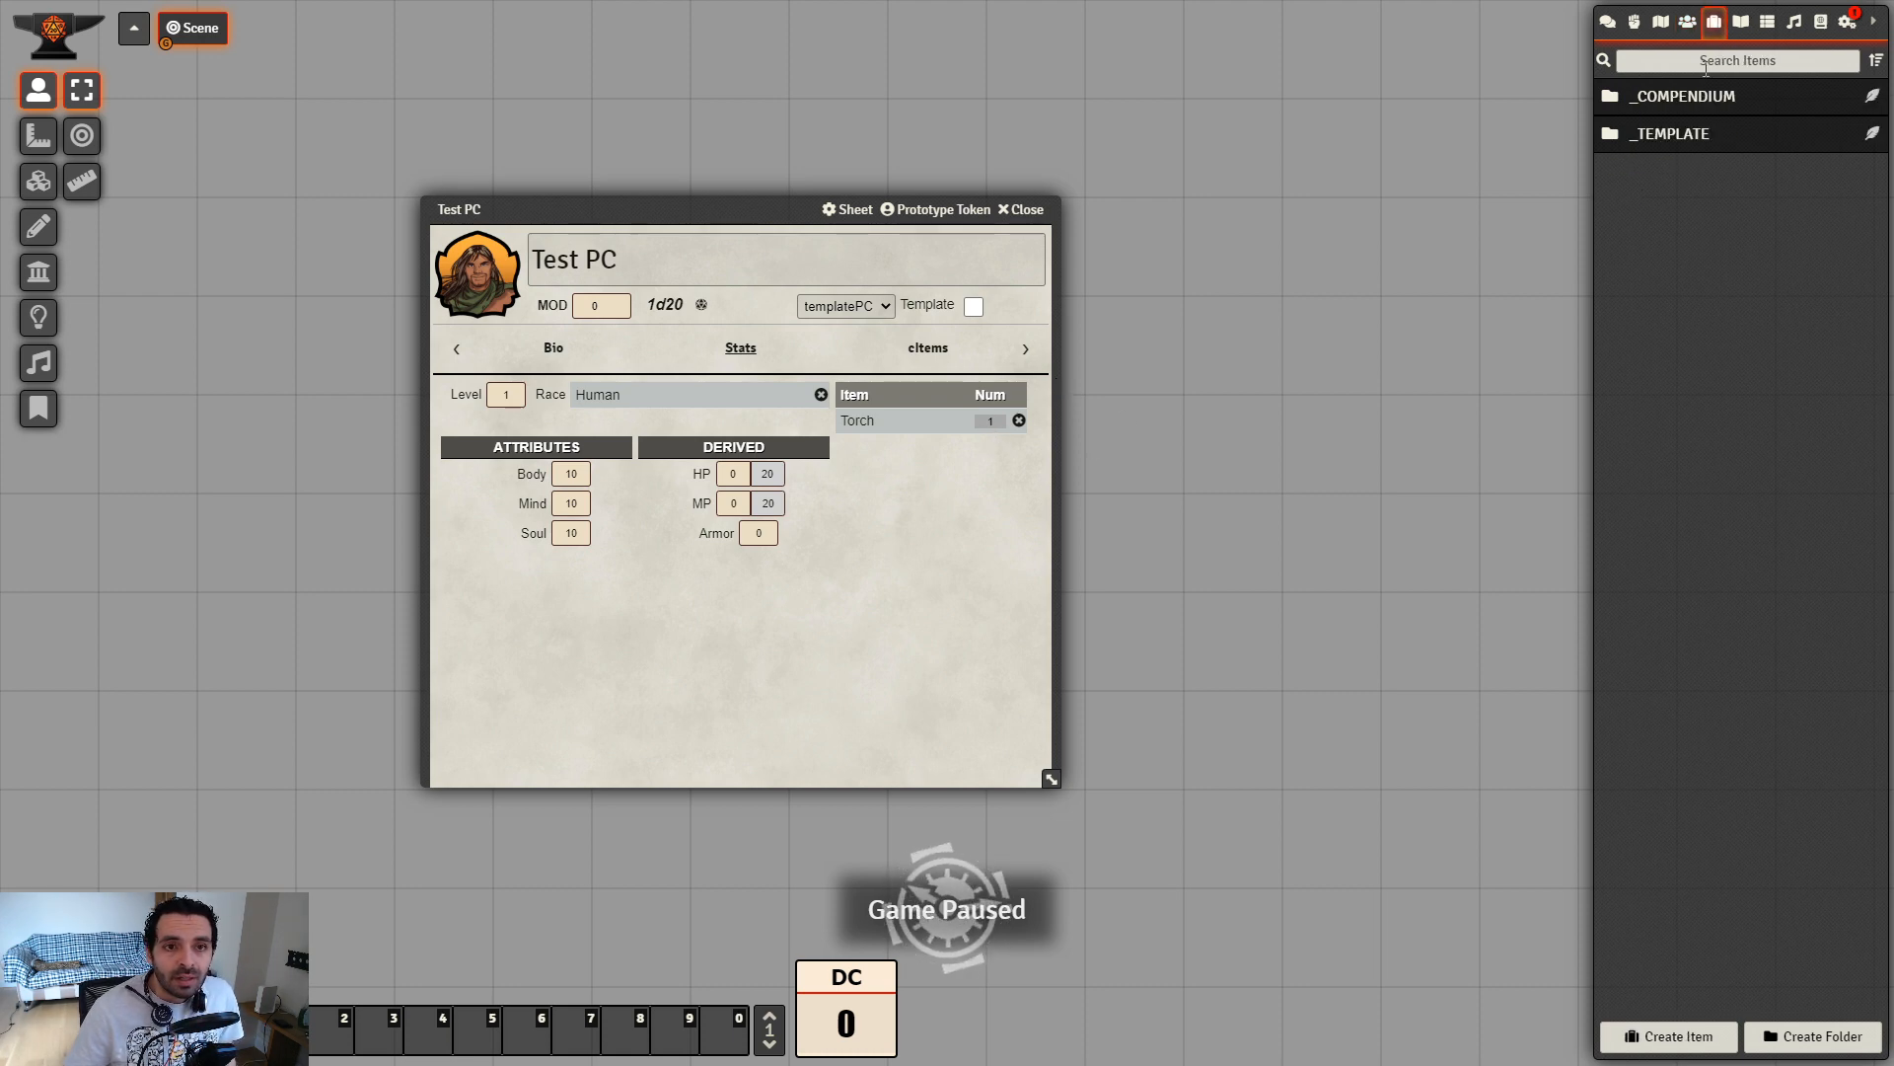
click(1677, 129)
click(1692, 99)
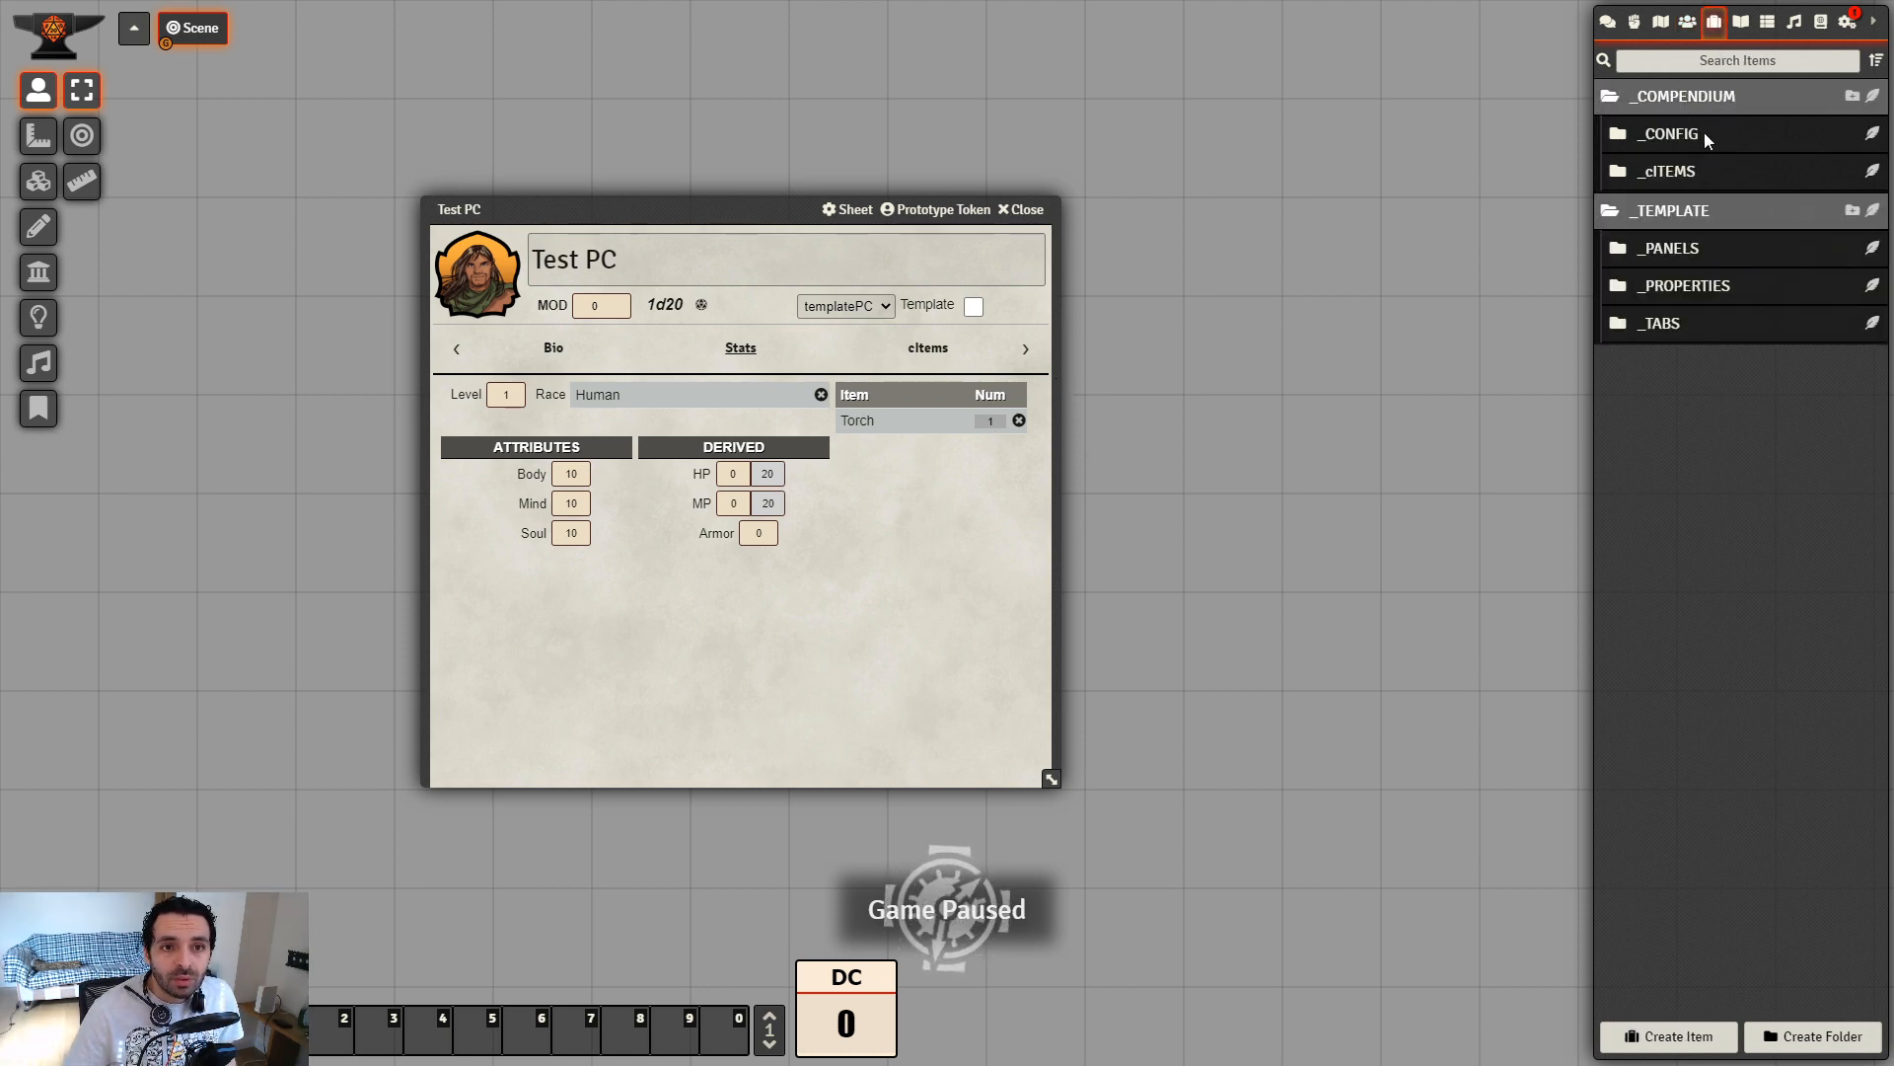
click(1683, 182)
drag(1076, 553, 971, 534)
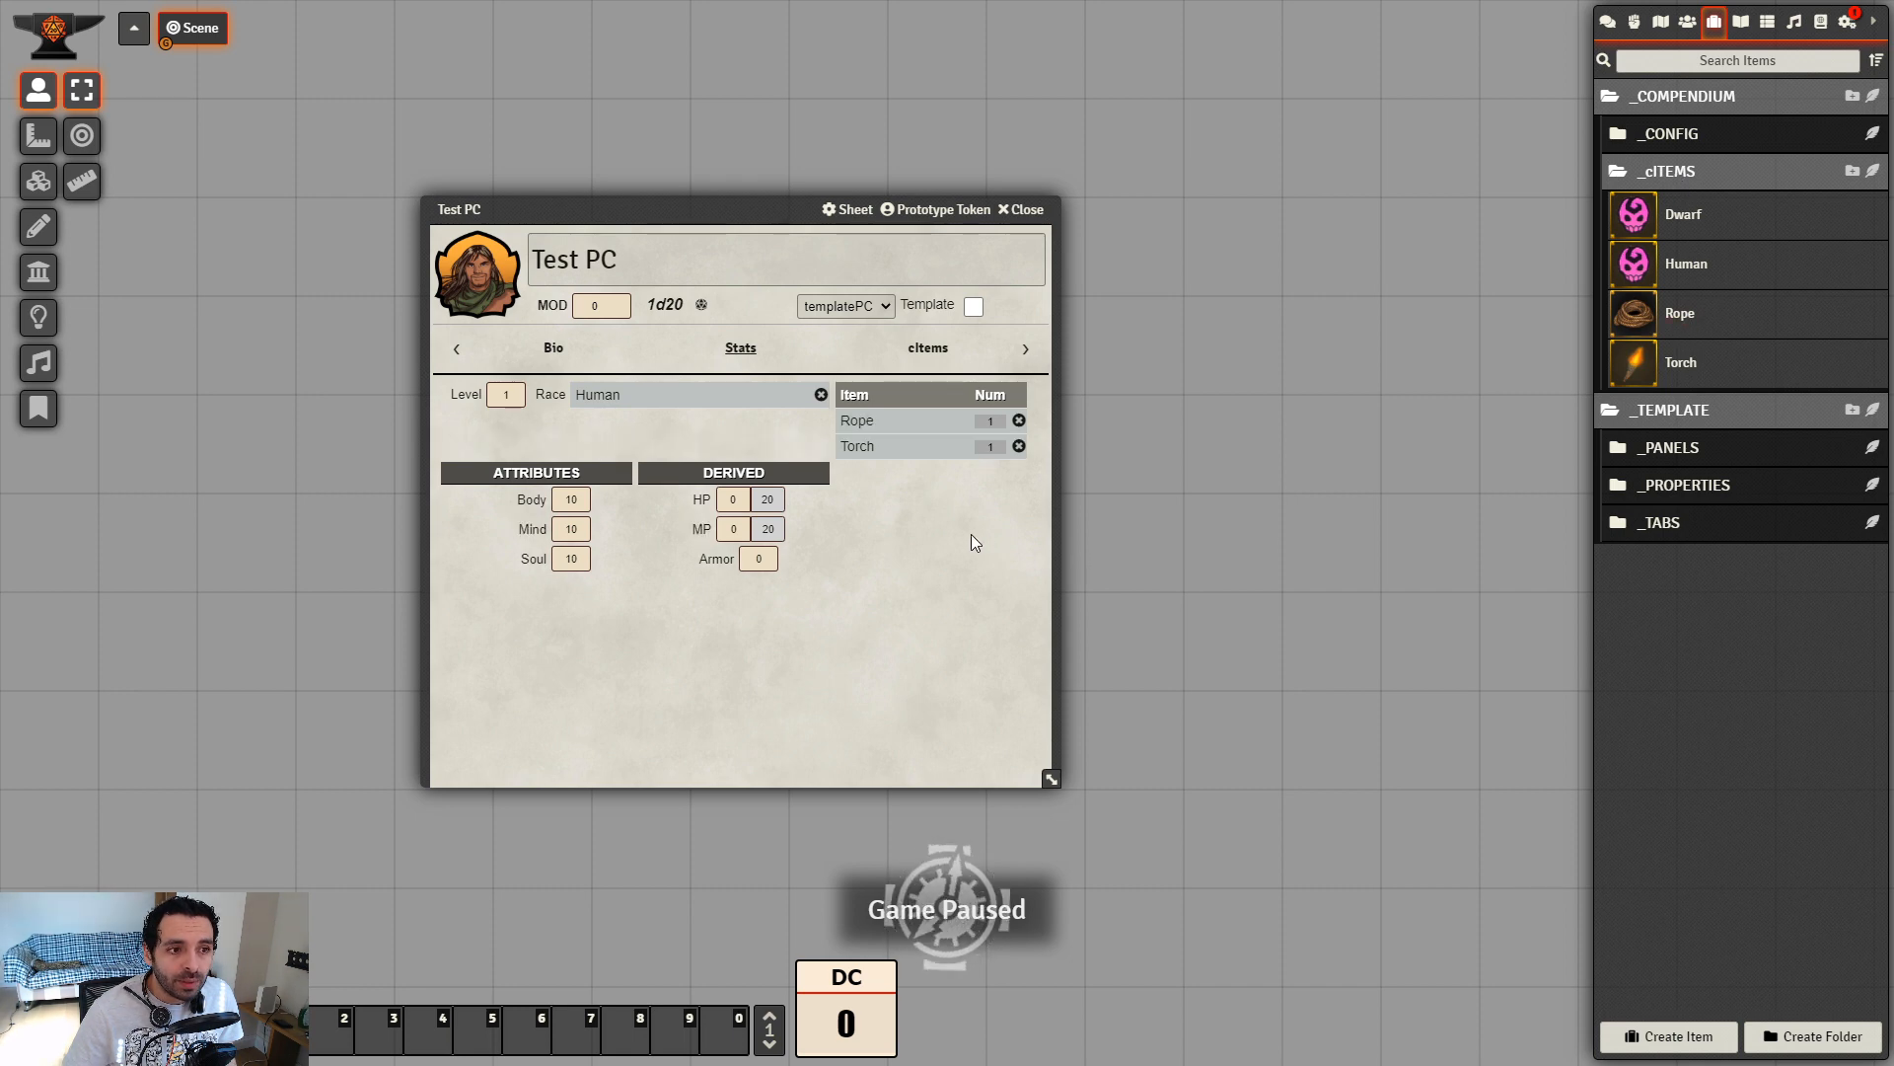
drag(1680, 365, 945, 562)
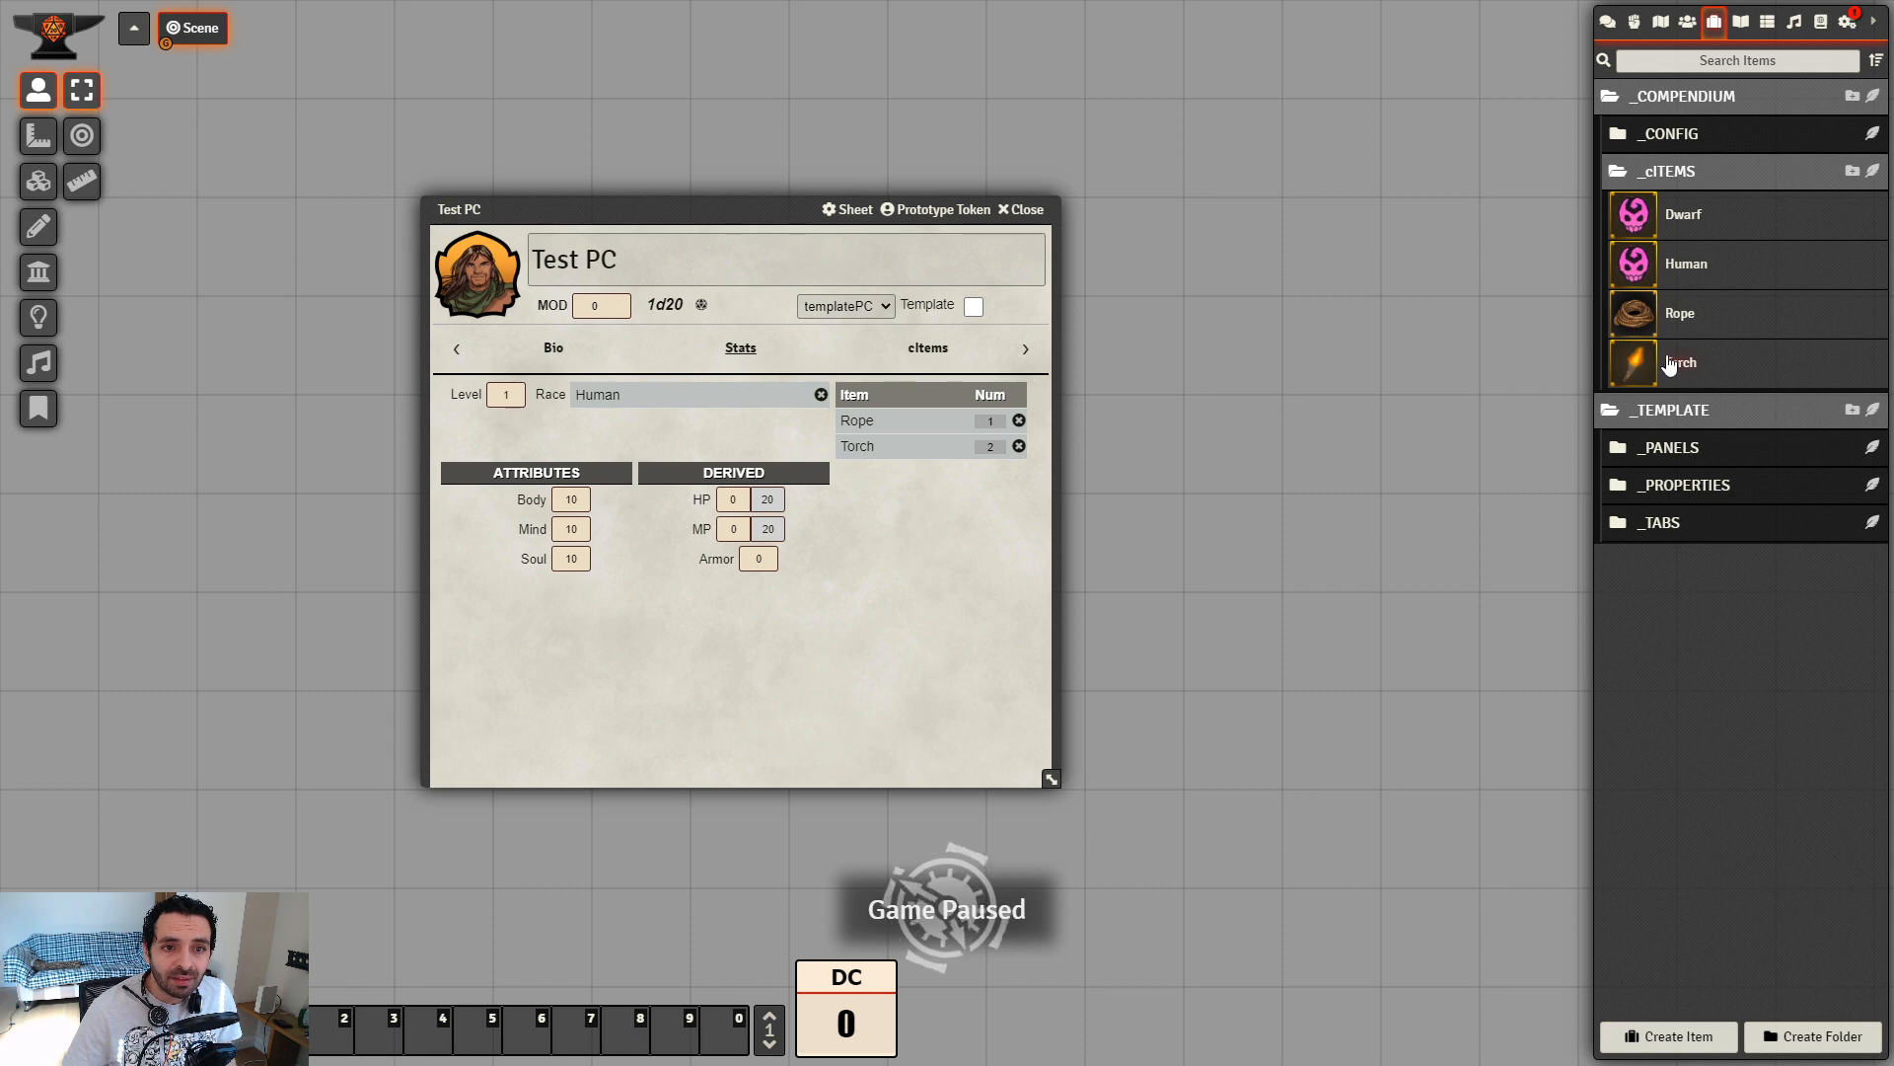
drag(1669, 365, 938, 567)
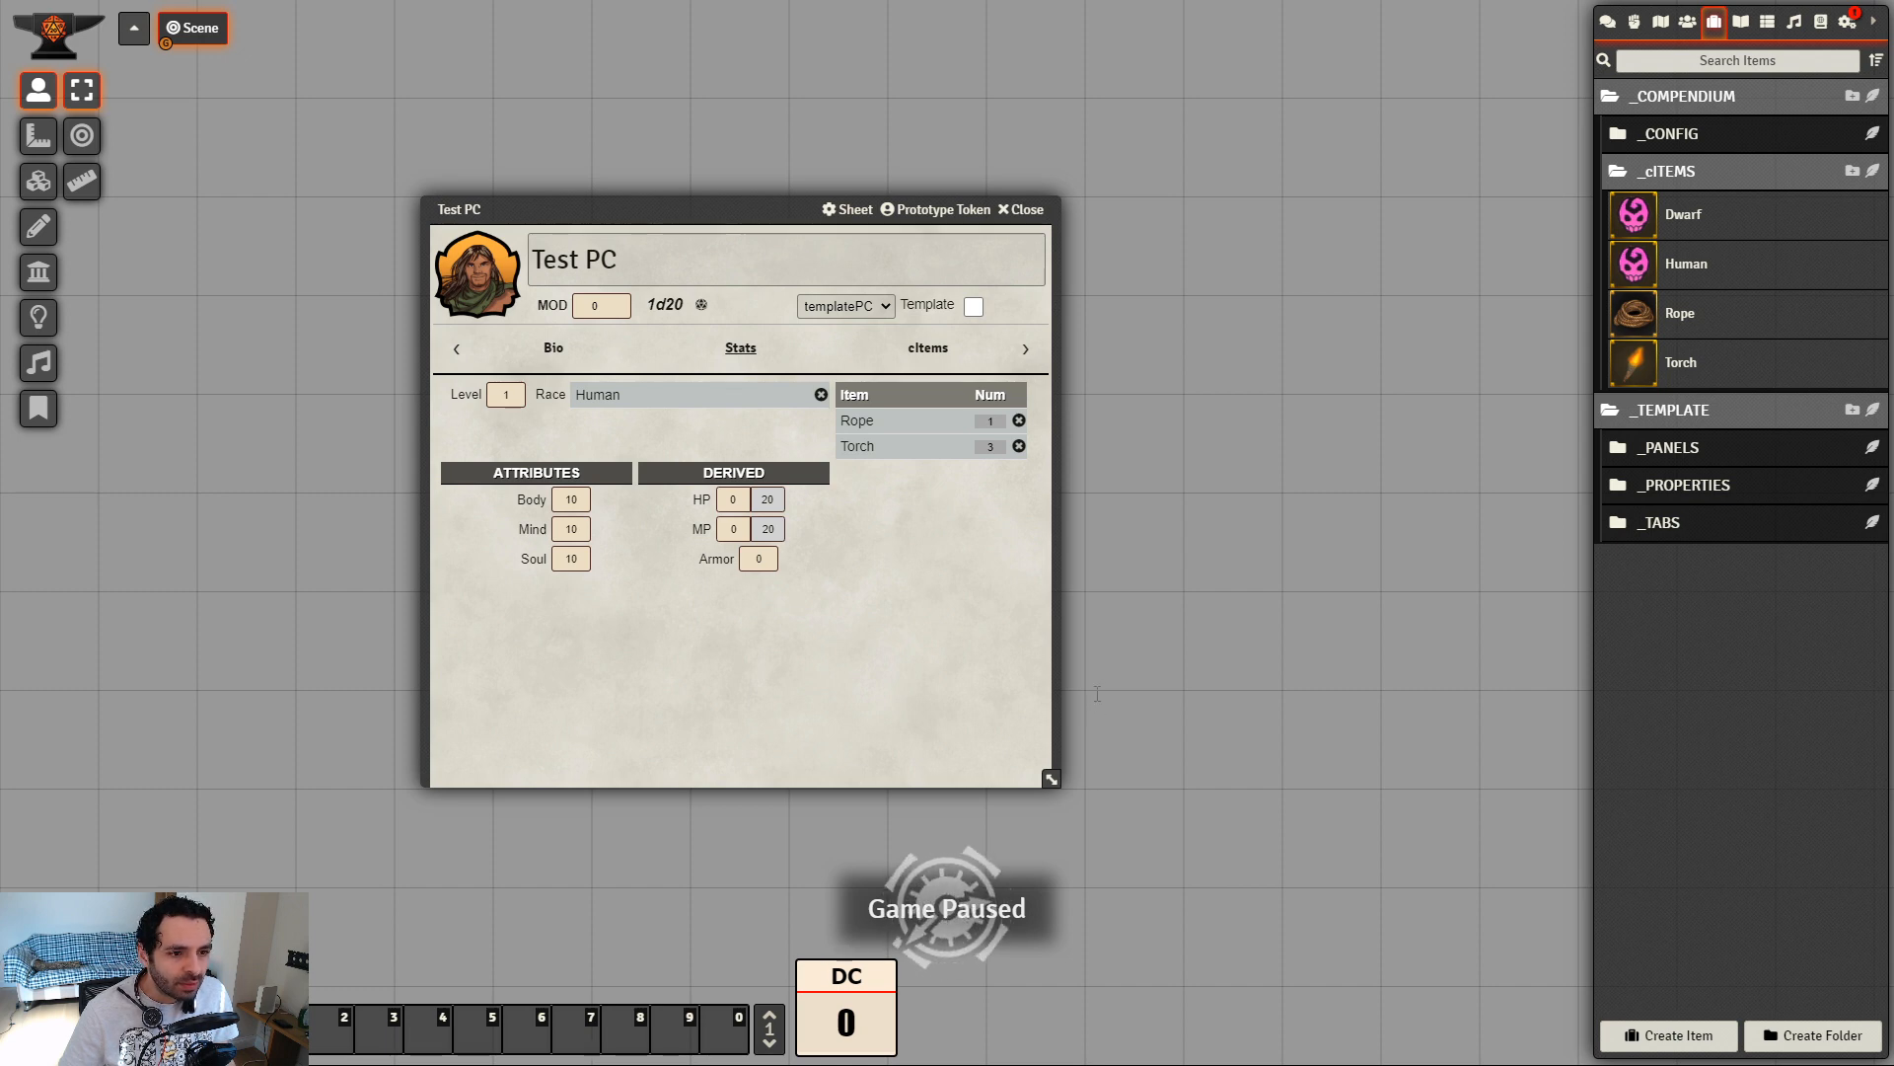
Open the Rope cItem from the _cITEMS folder to view its attributes, and close its sheet
click(1685, 321)
drag(946, 297, 1284, 382)
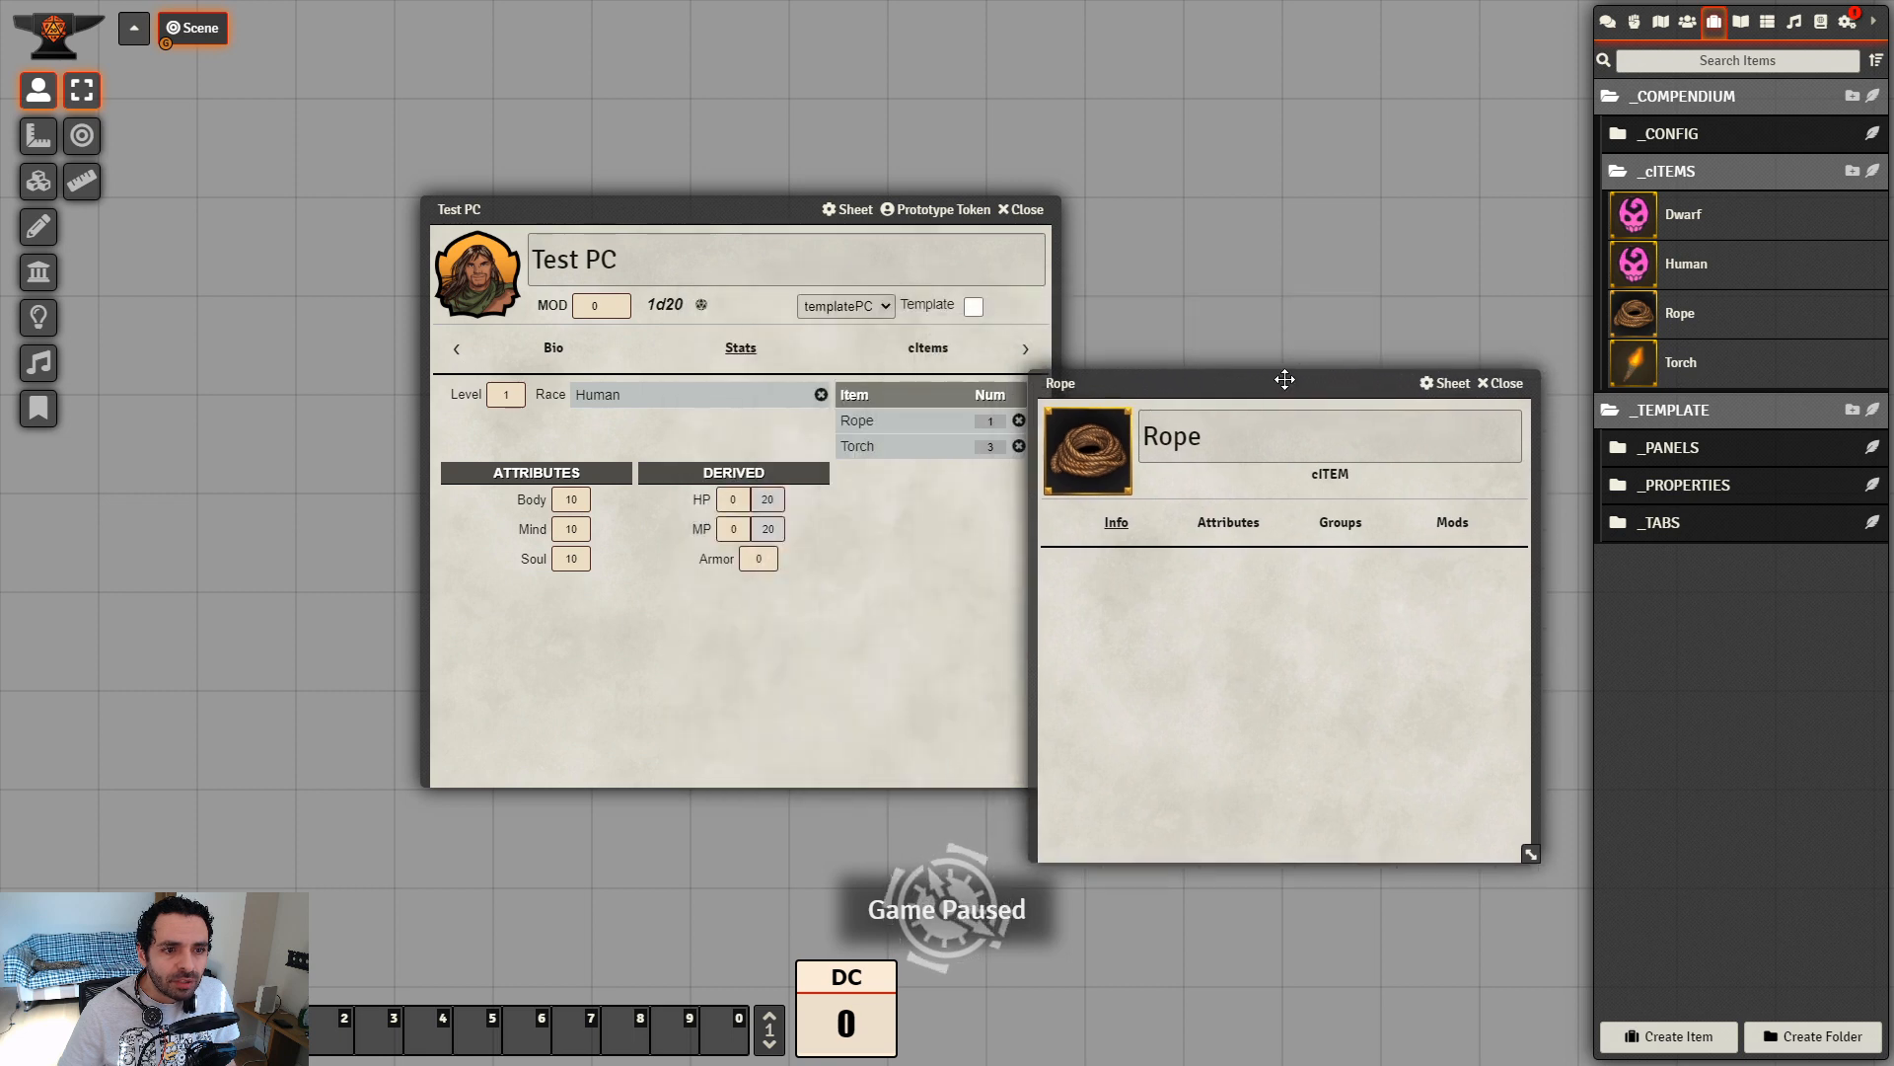
click(1230, 524)
click(1522, 392)
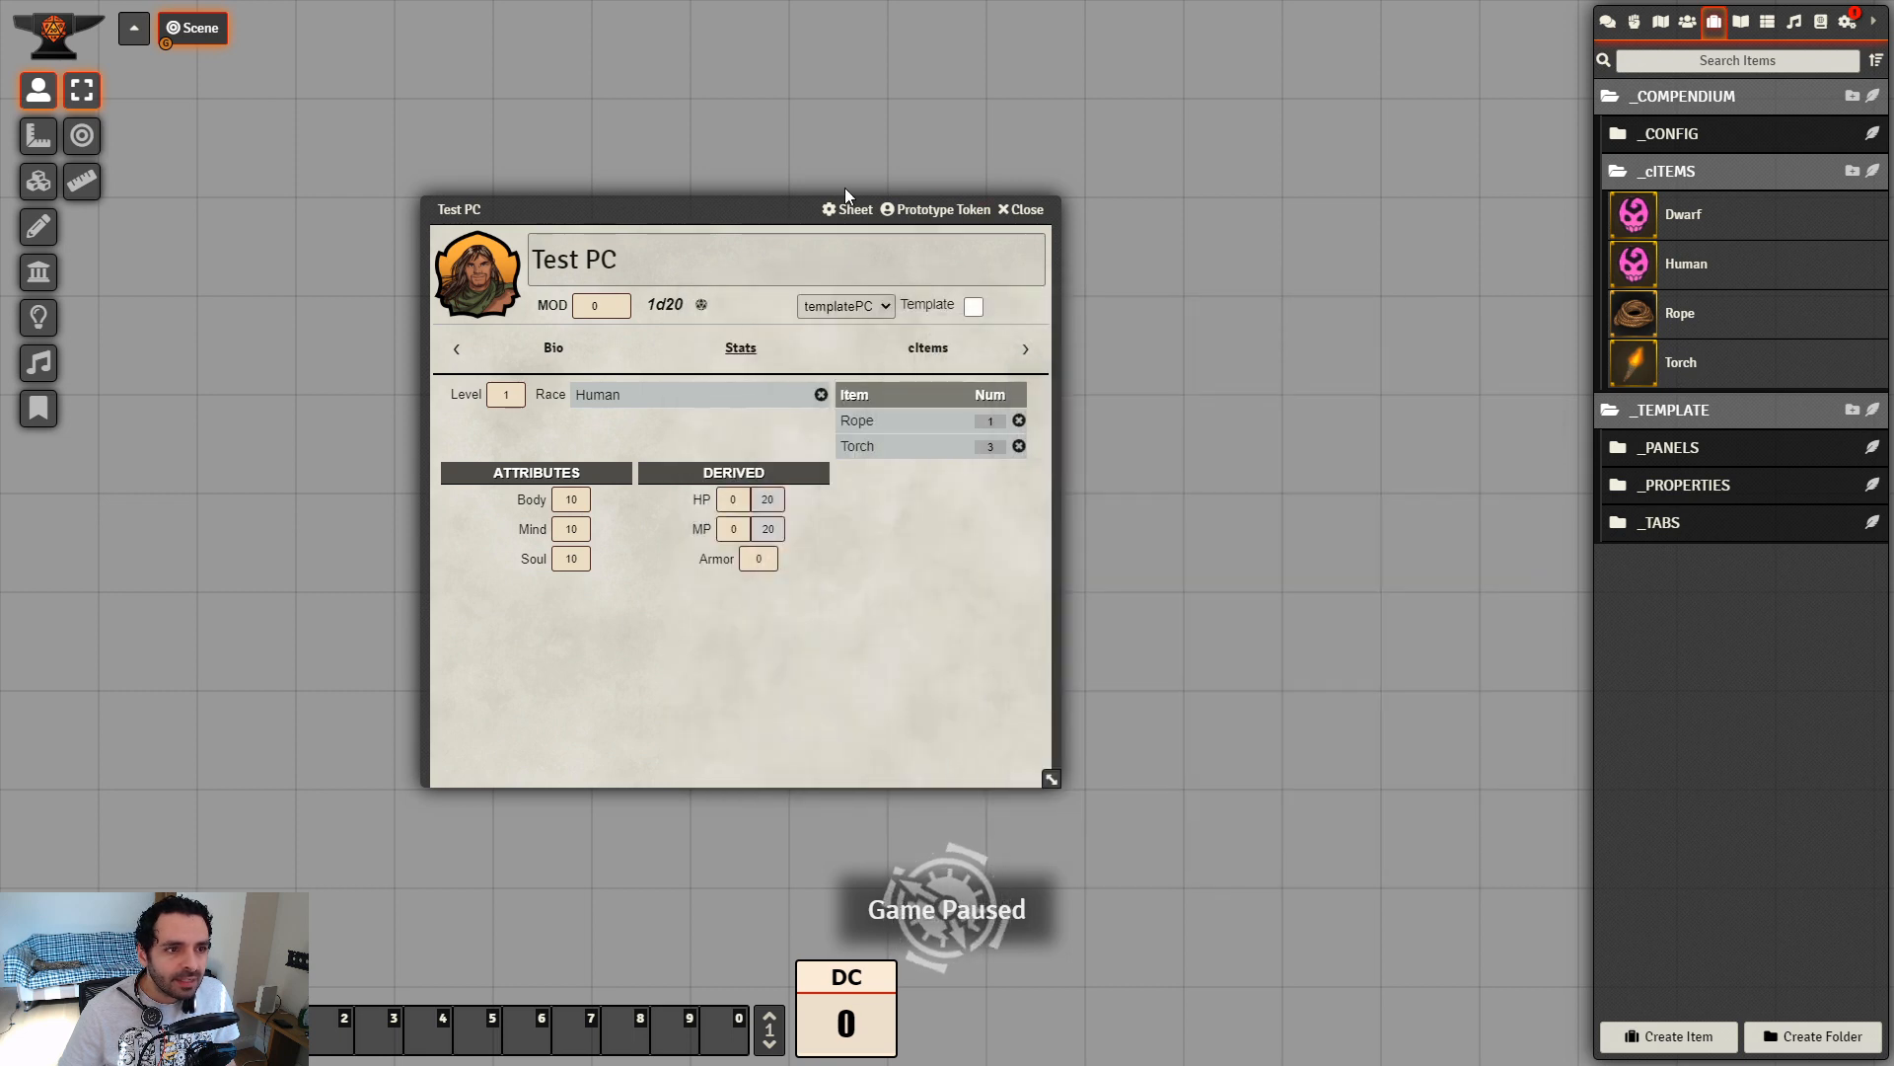
Duplicate the Weight property in the GROUP_PROPS_ENG folder of the item compendium's config
drag(747, 207, 539, 159)
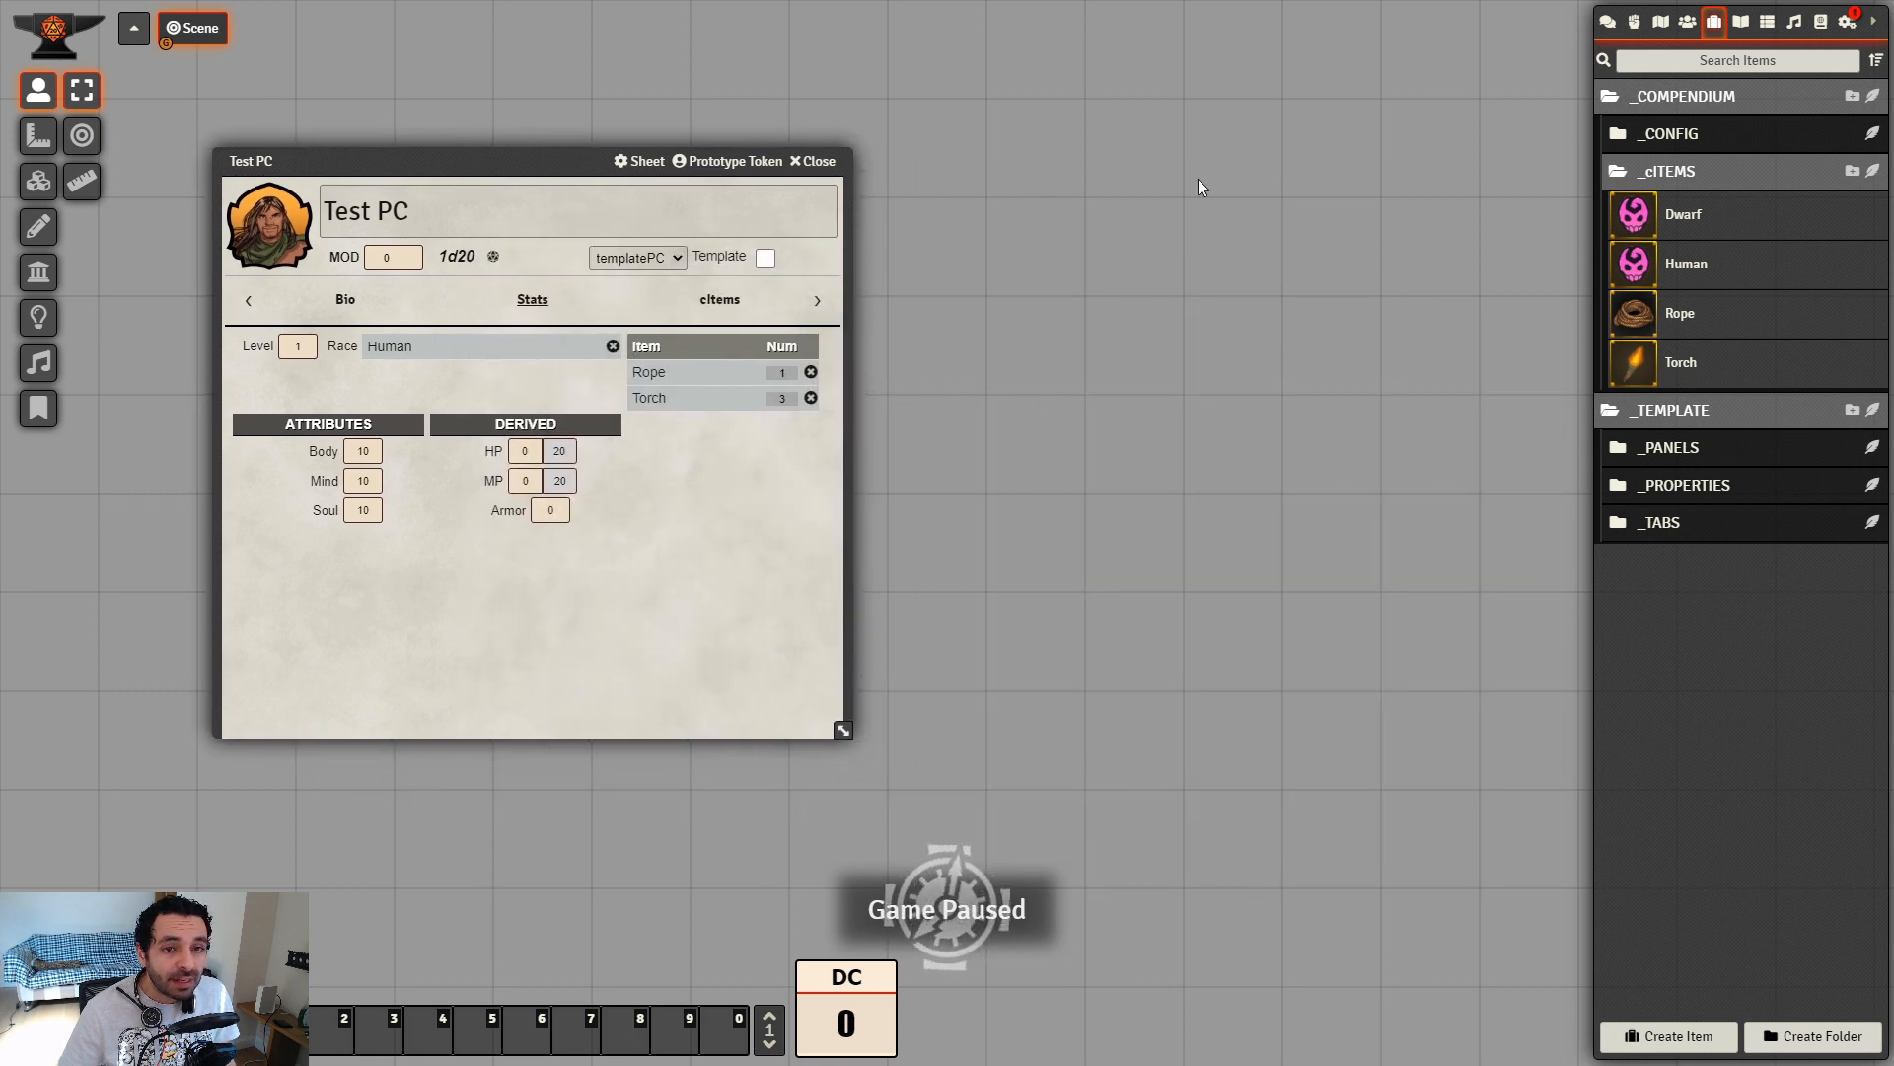
click(1753, 99)
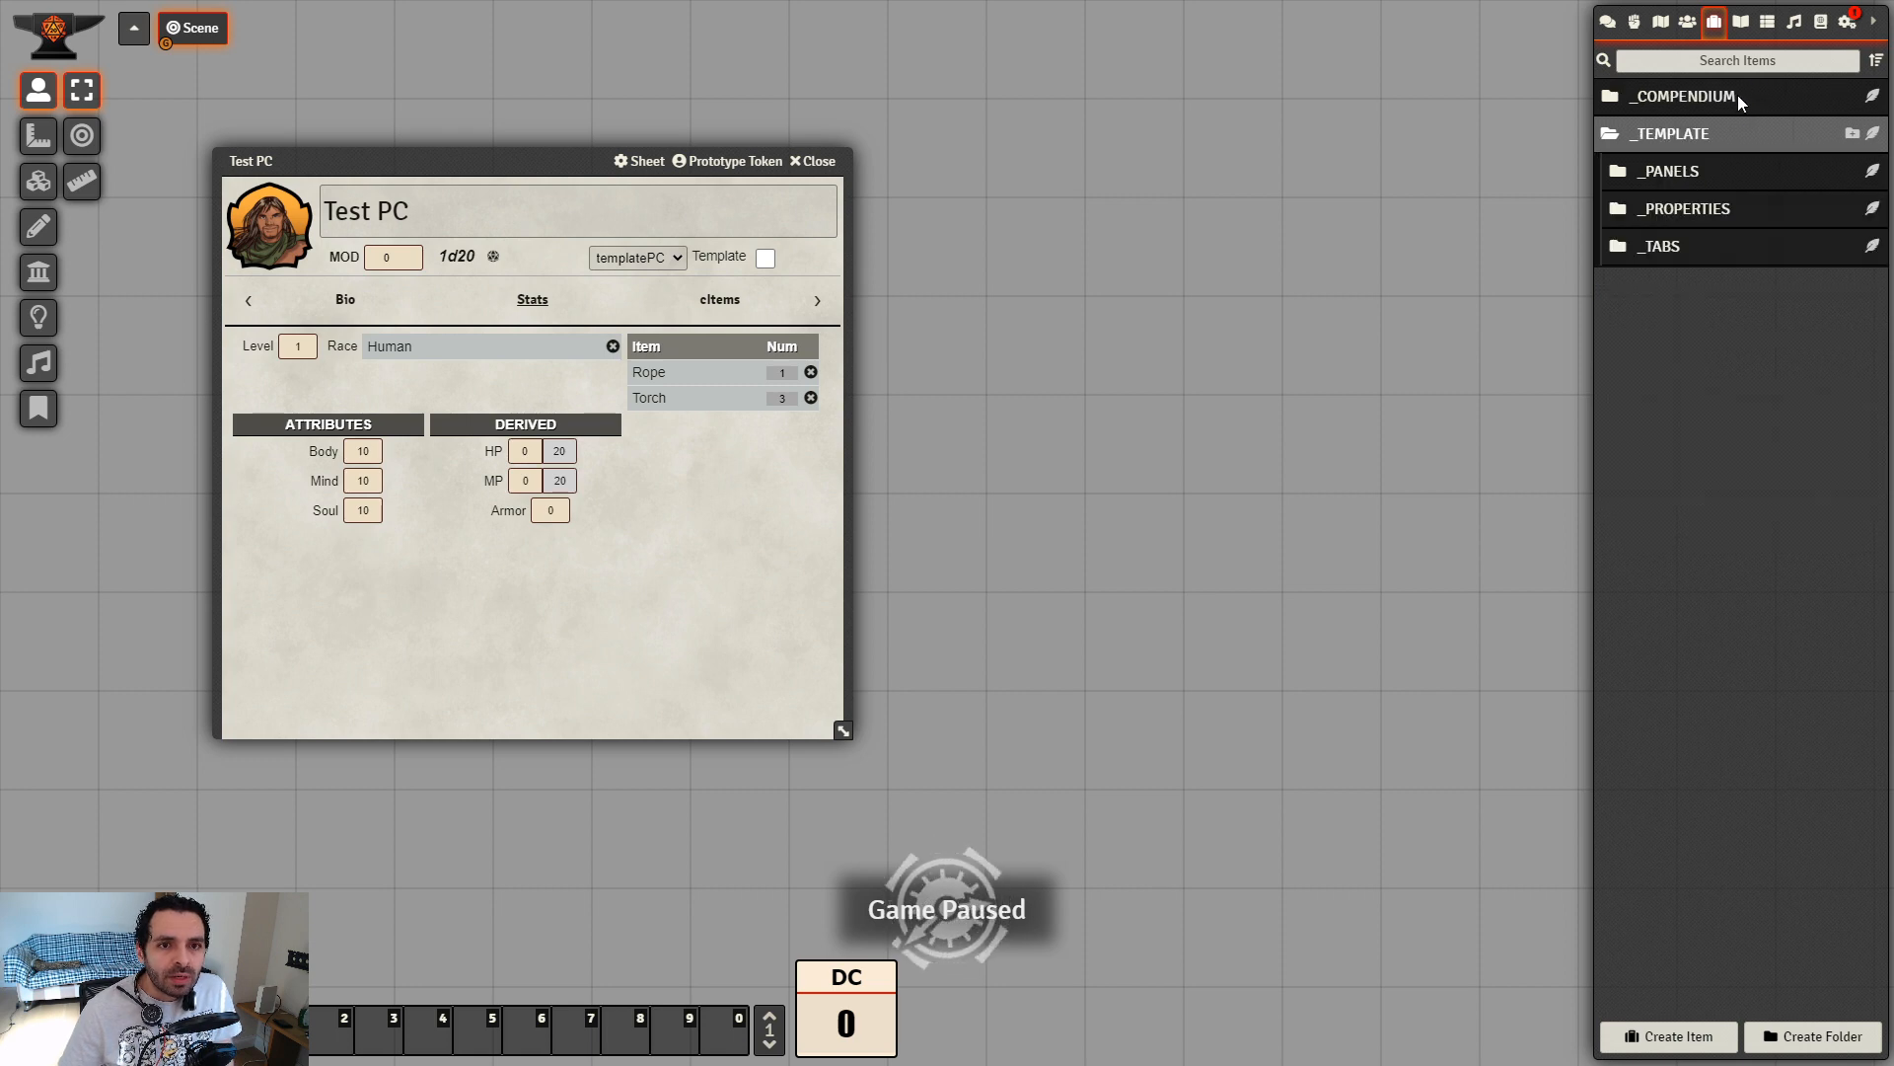
click(1737, 95)
click(1716, 138)
click(1730, 212)
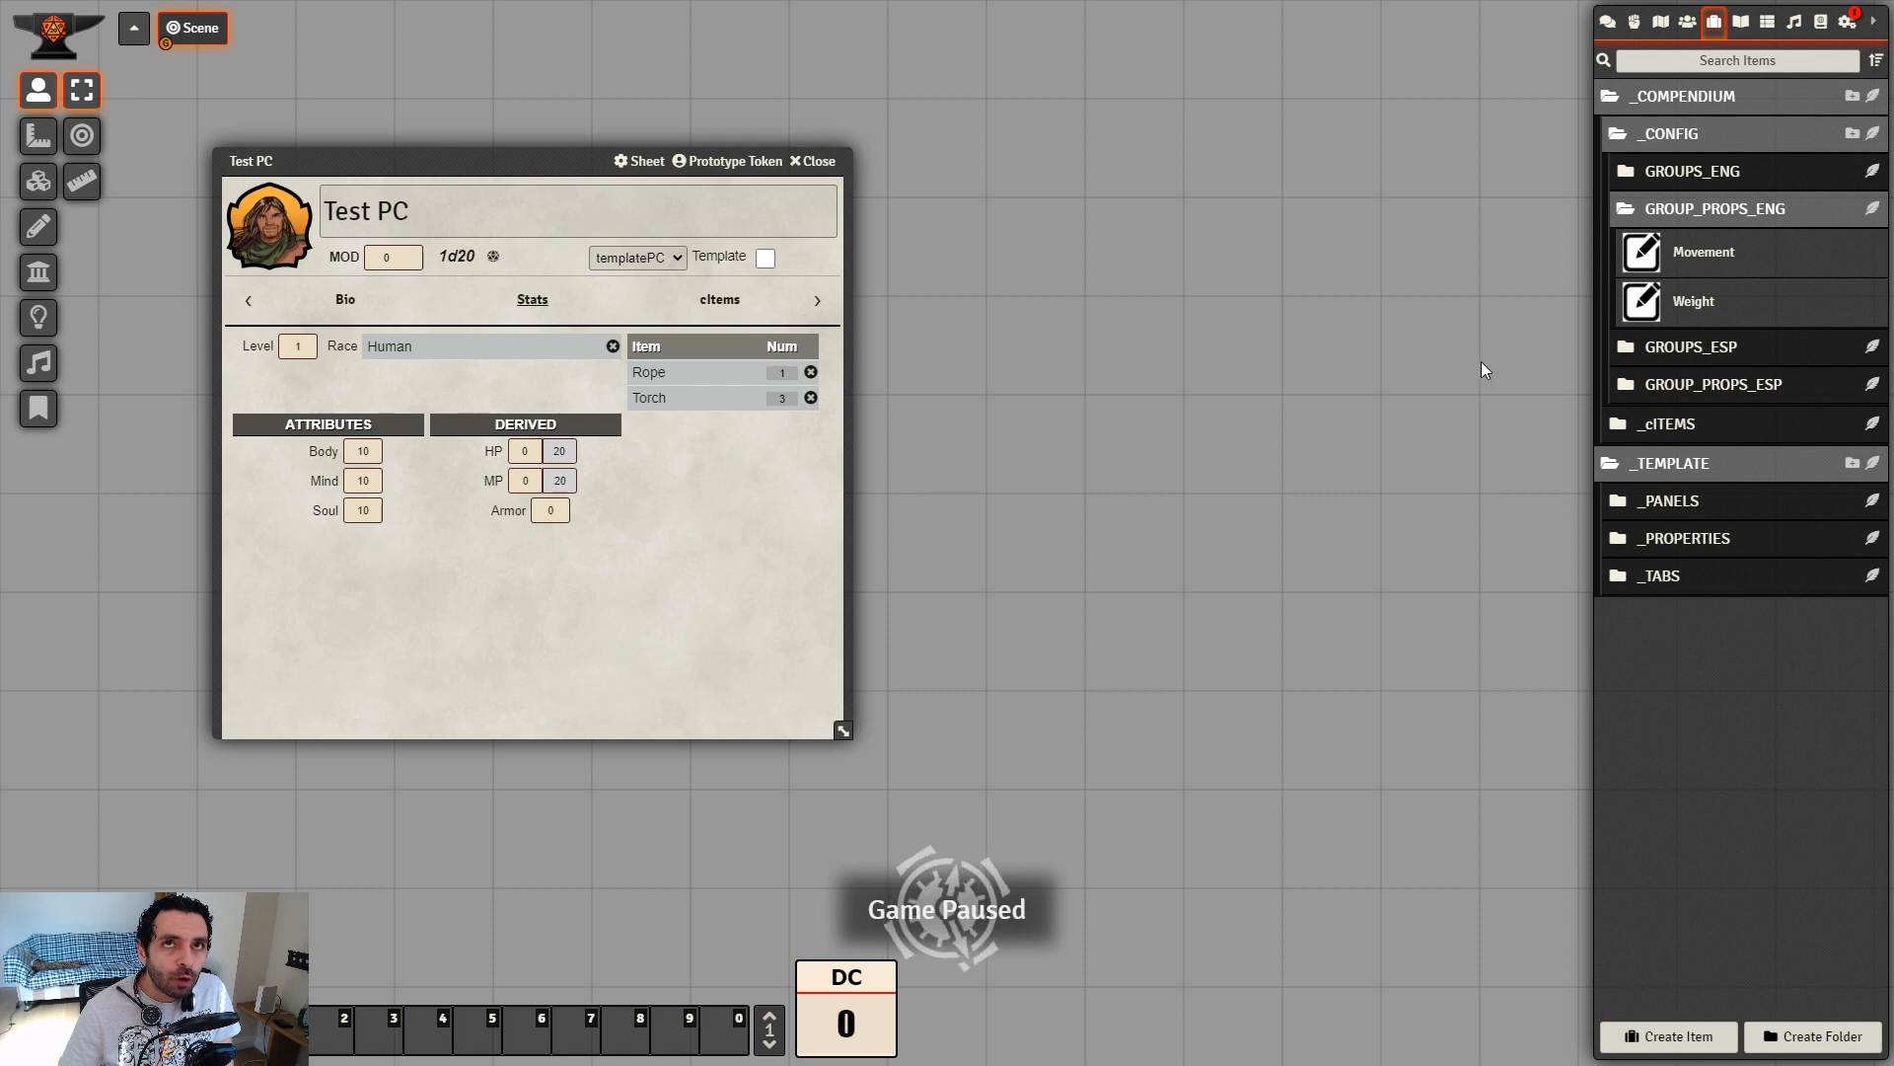
right_click(1705, 308)
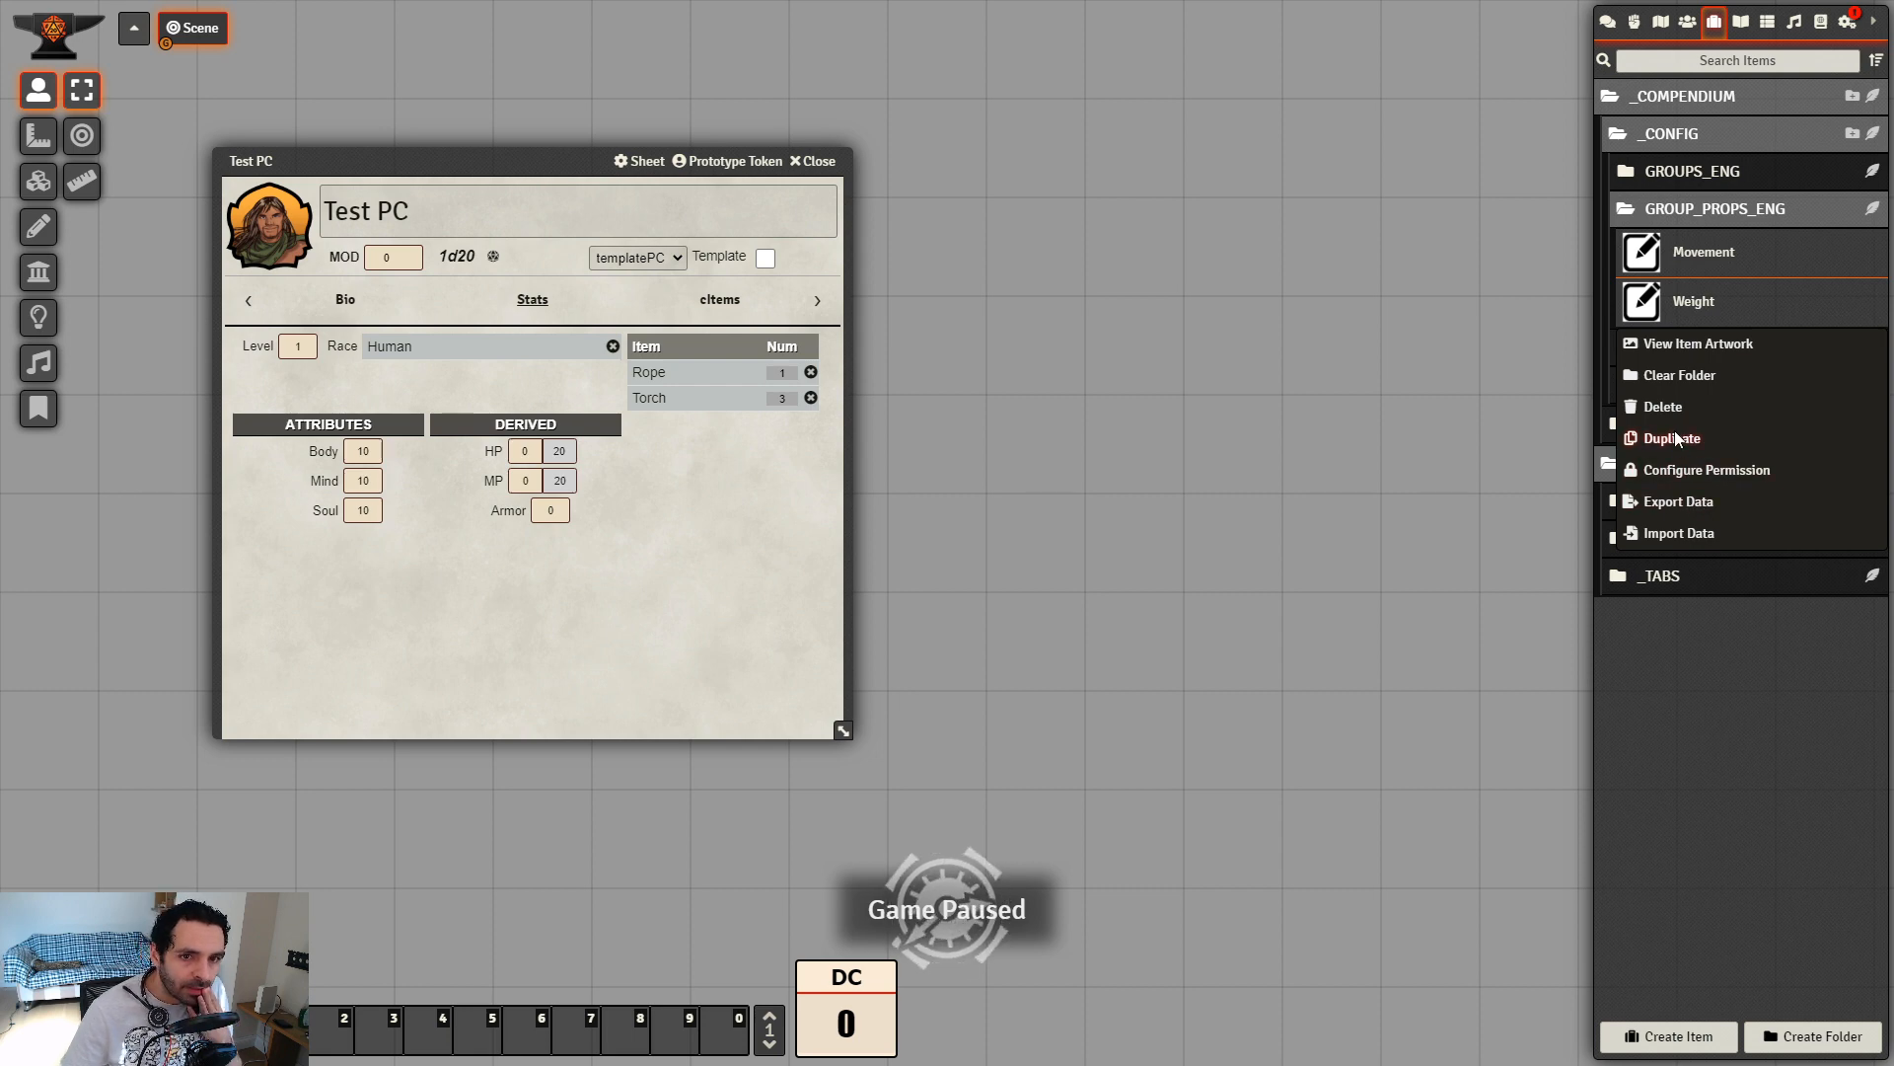
click(1678, 438)
Open the copy of the Weight property and rename it Repair Score
click(1722, 365)
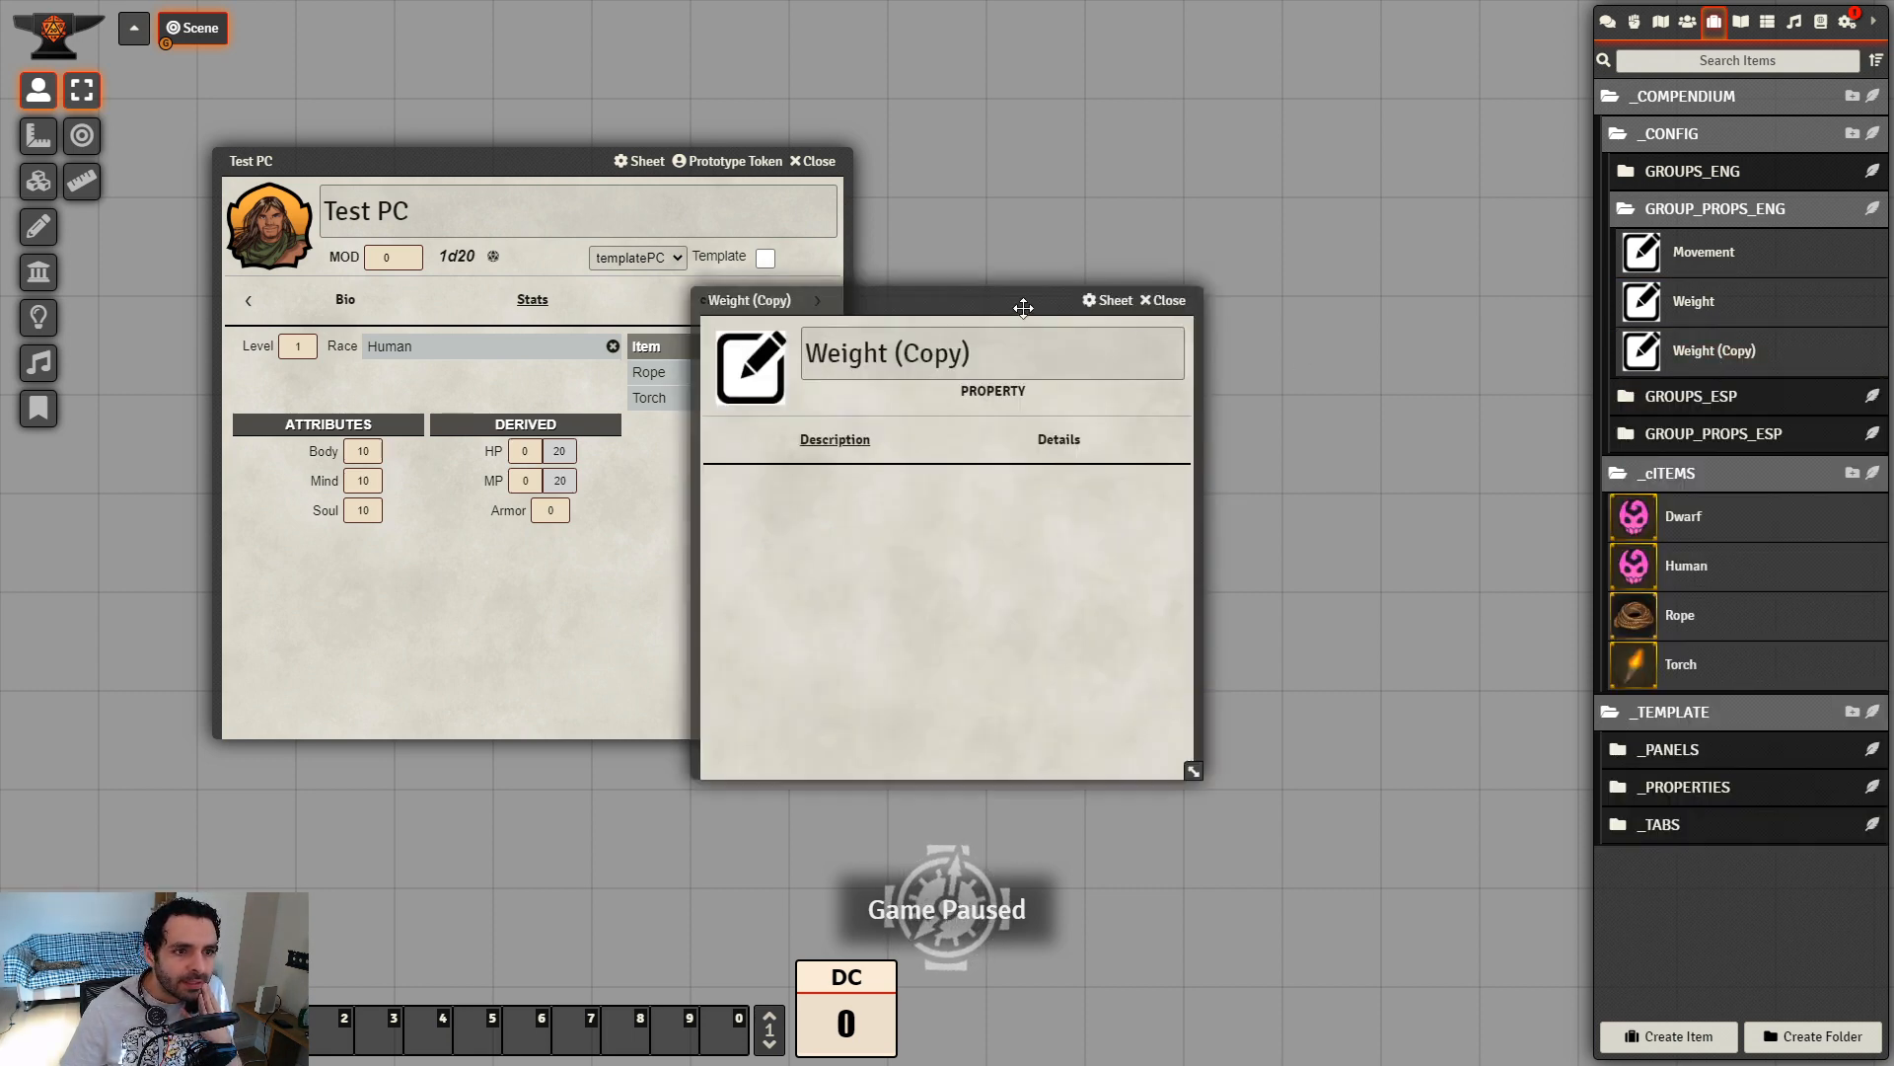
drag(1026, 297, 1089, 392)
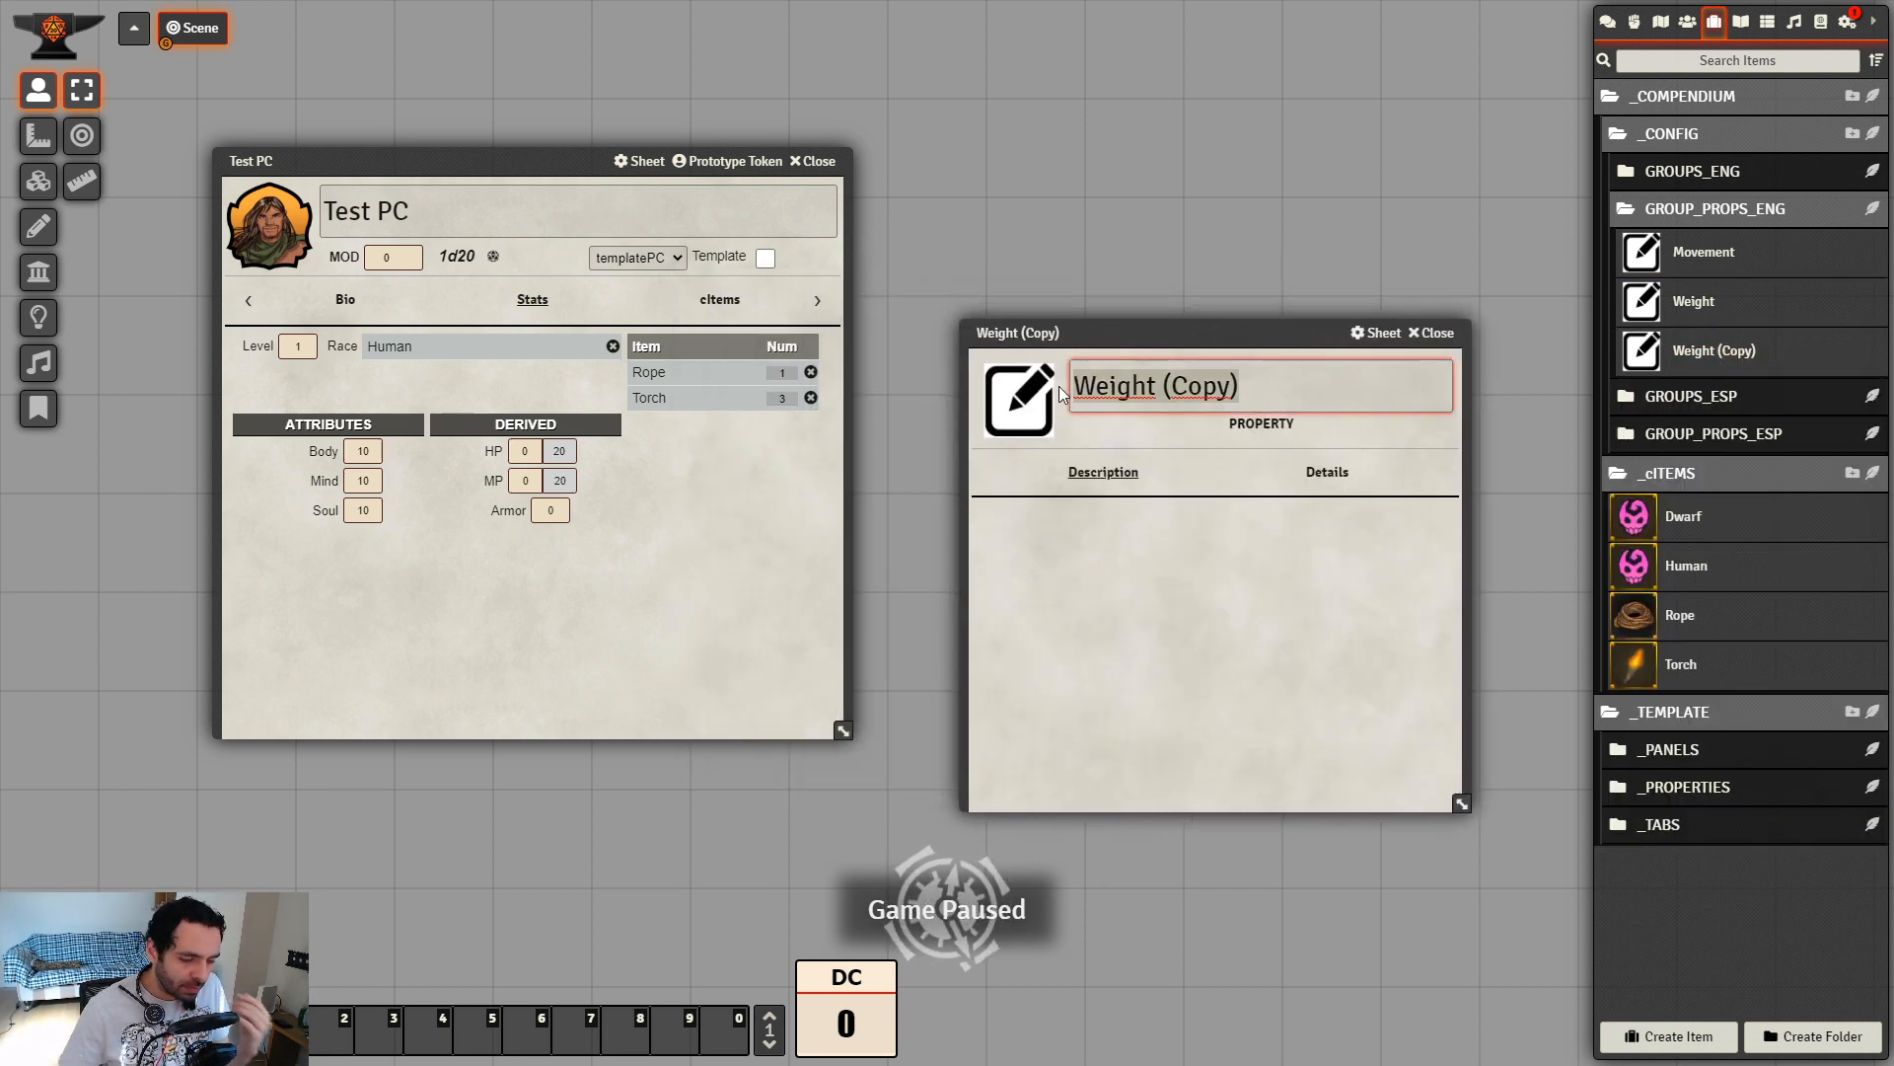
text(Rpair)
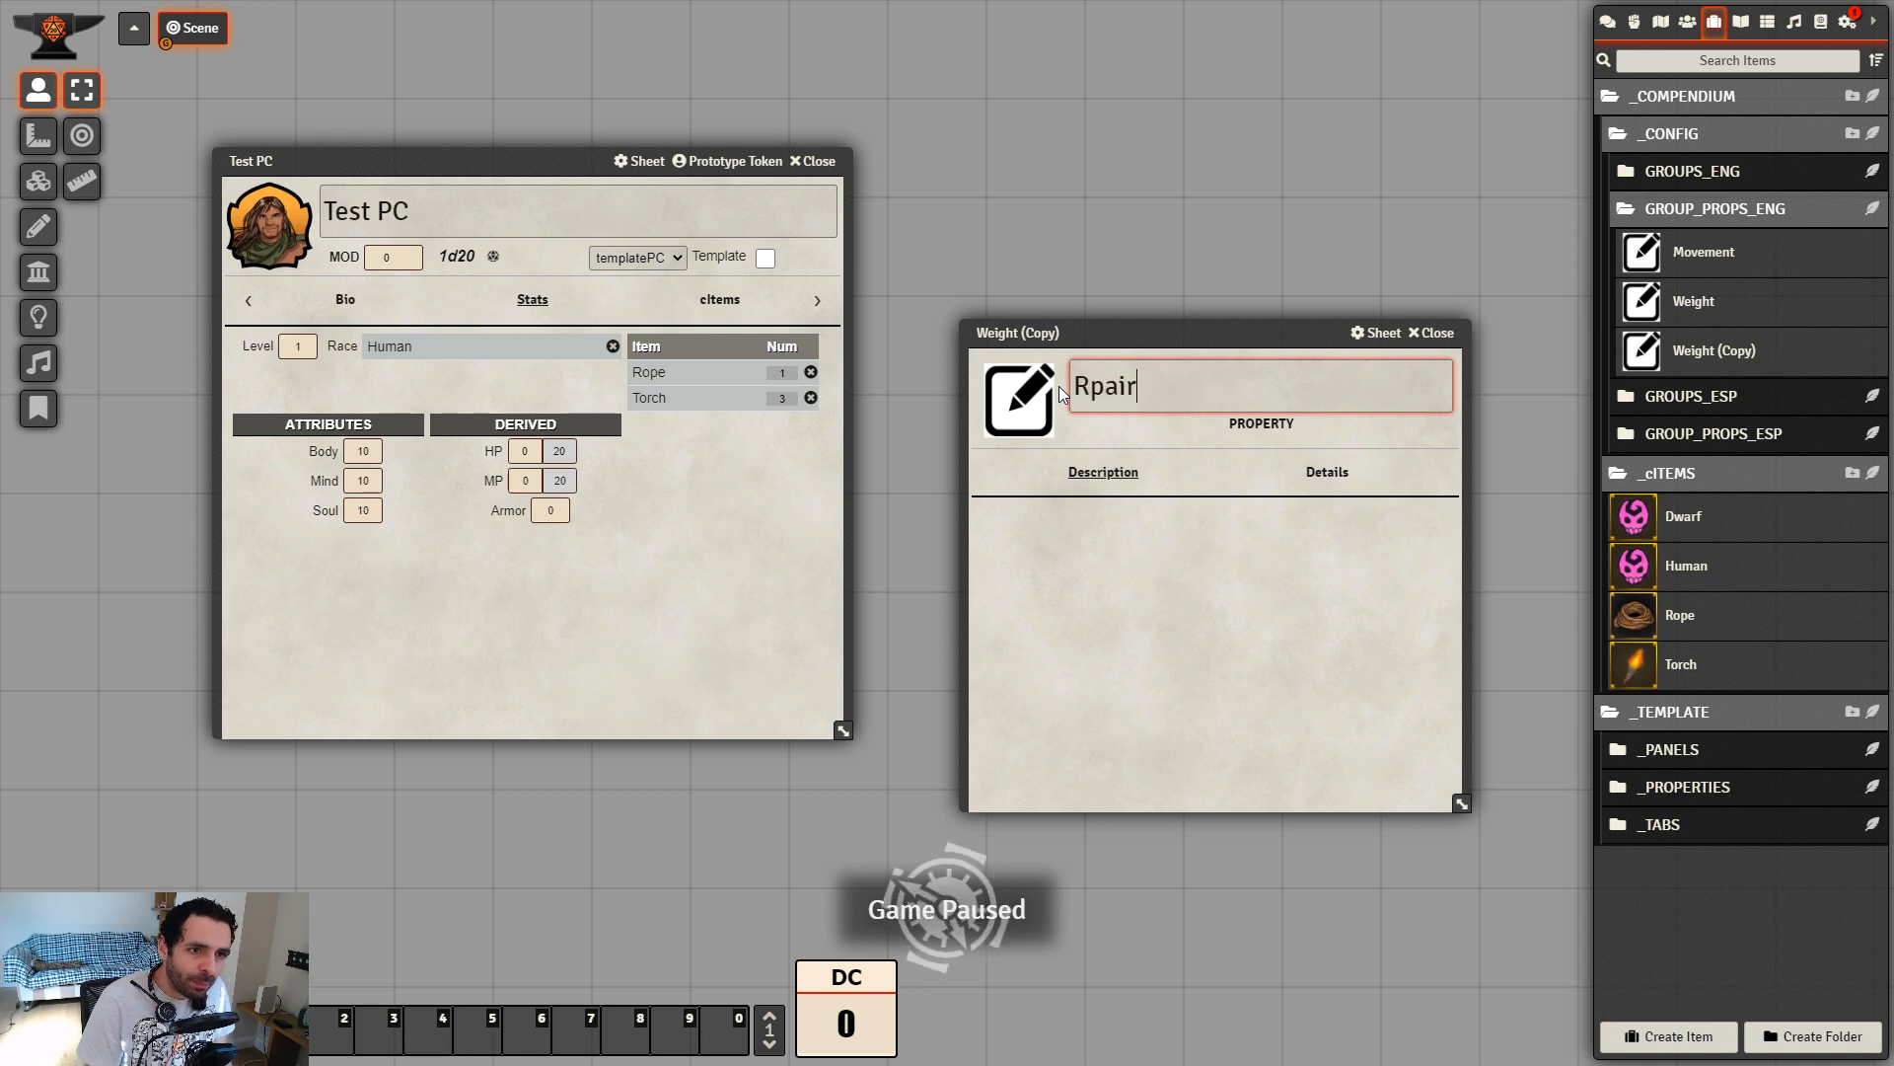
key(BackSpace)
key(BackSpace)
text(epair)
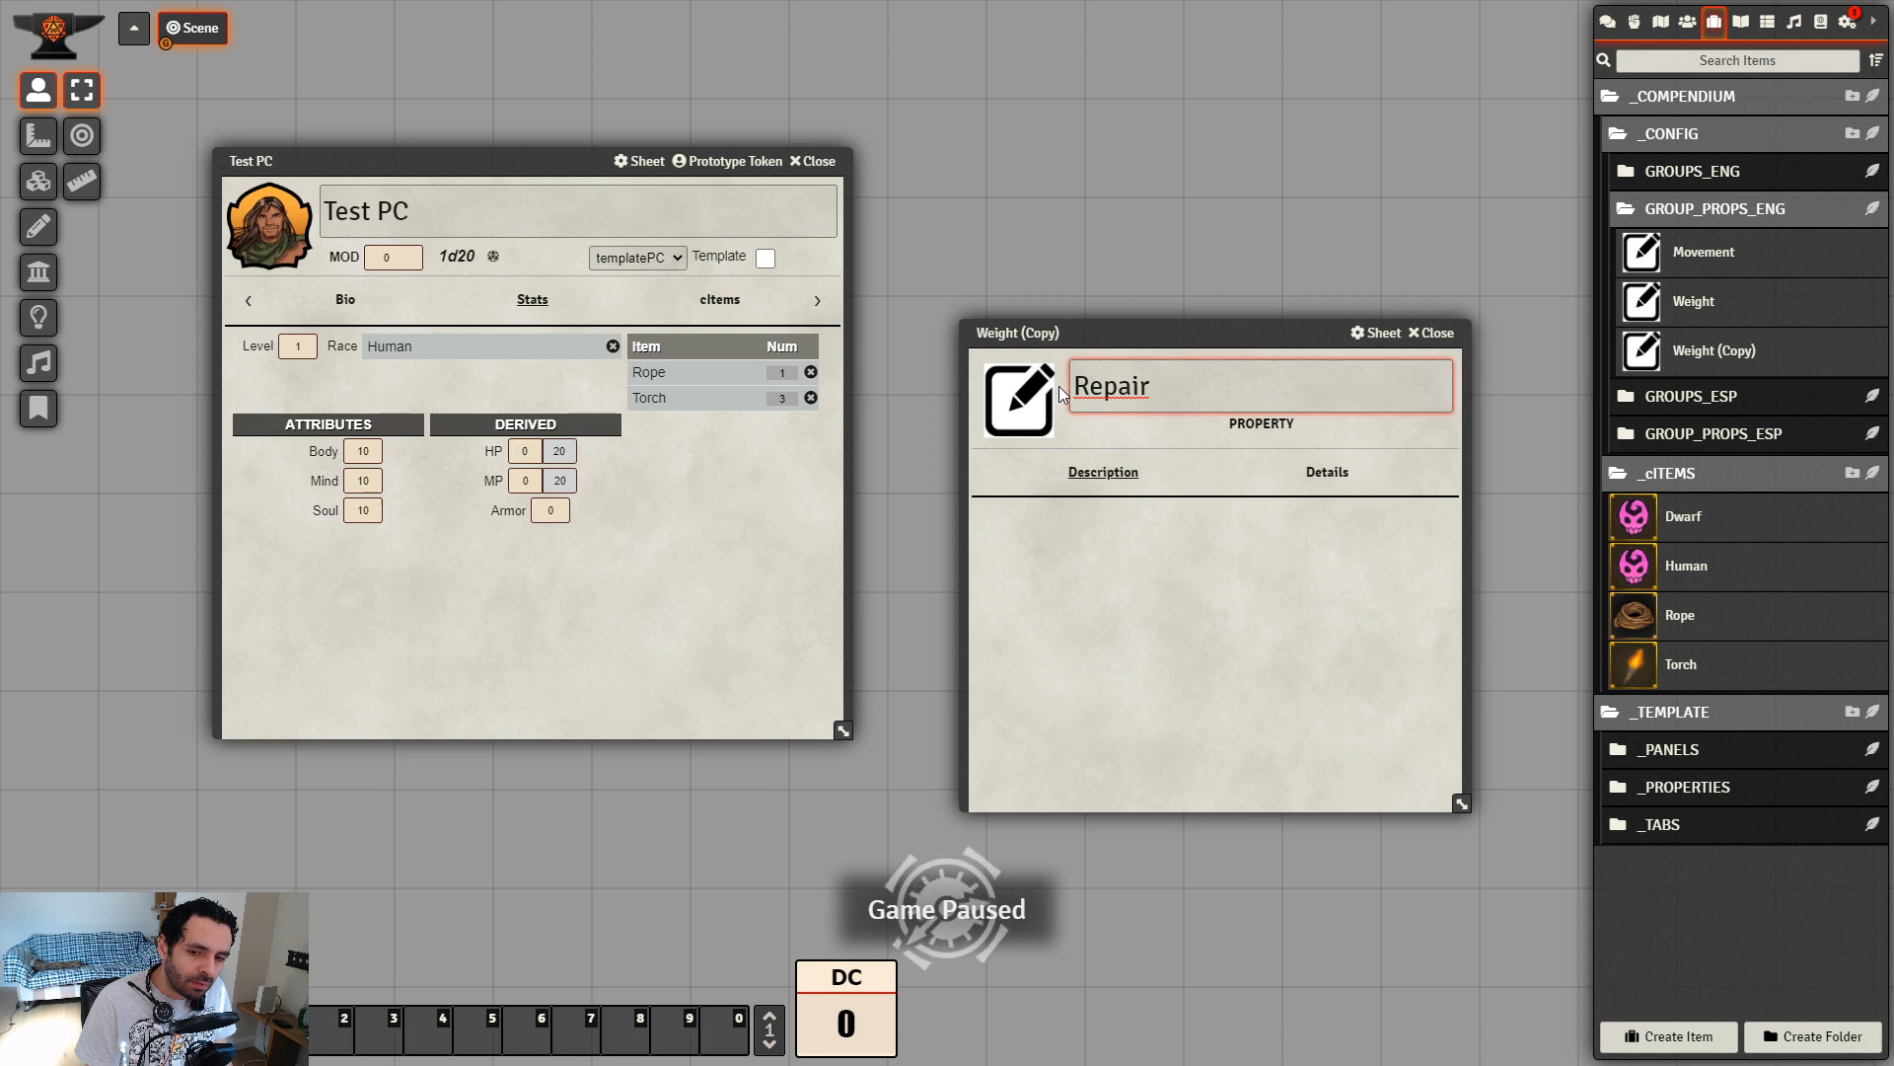
text( Score)
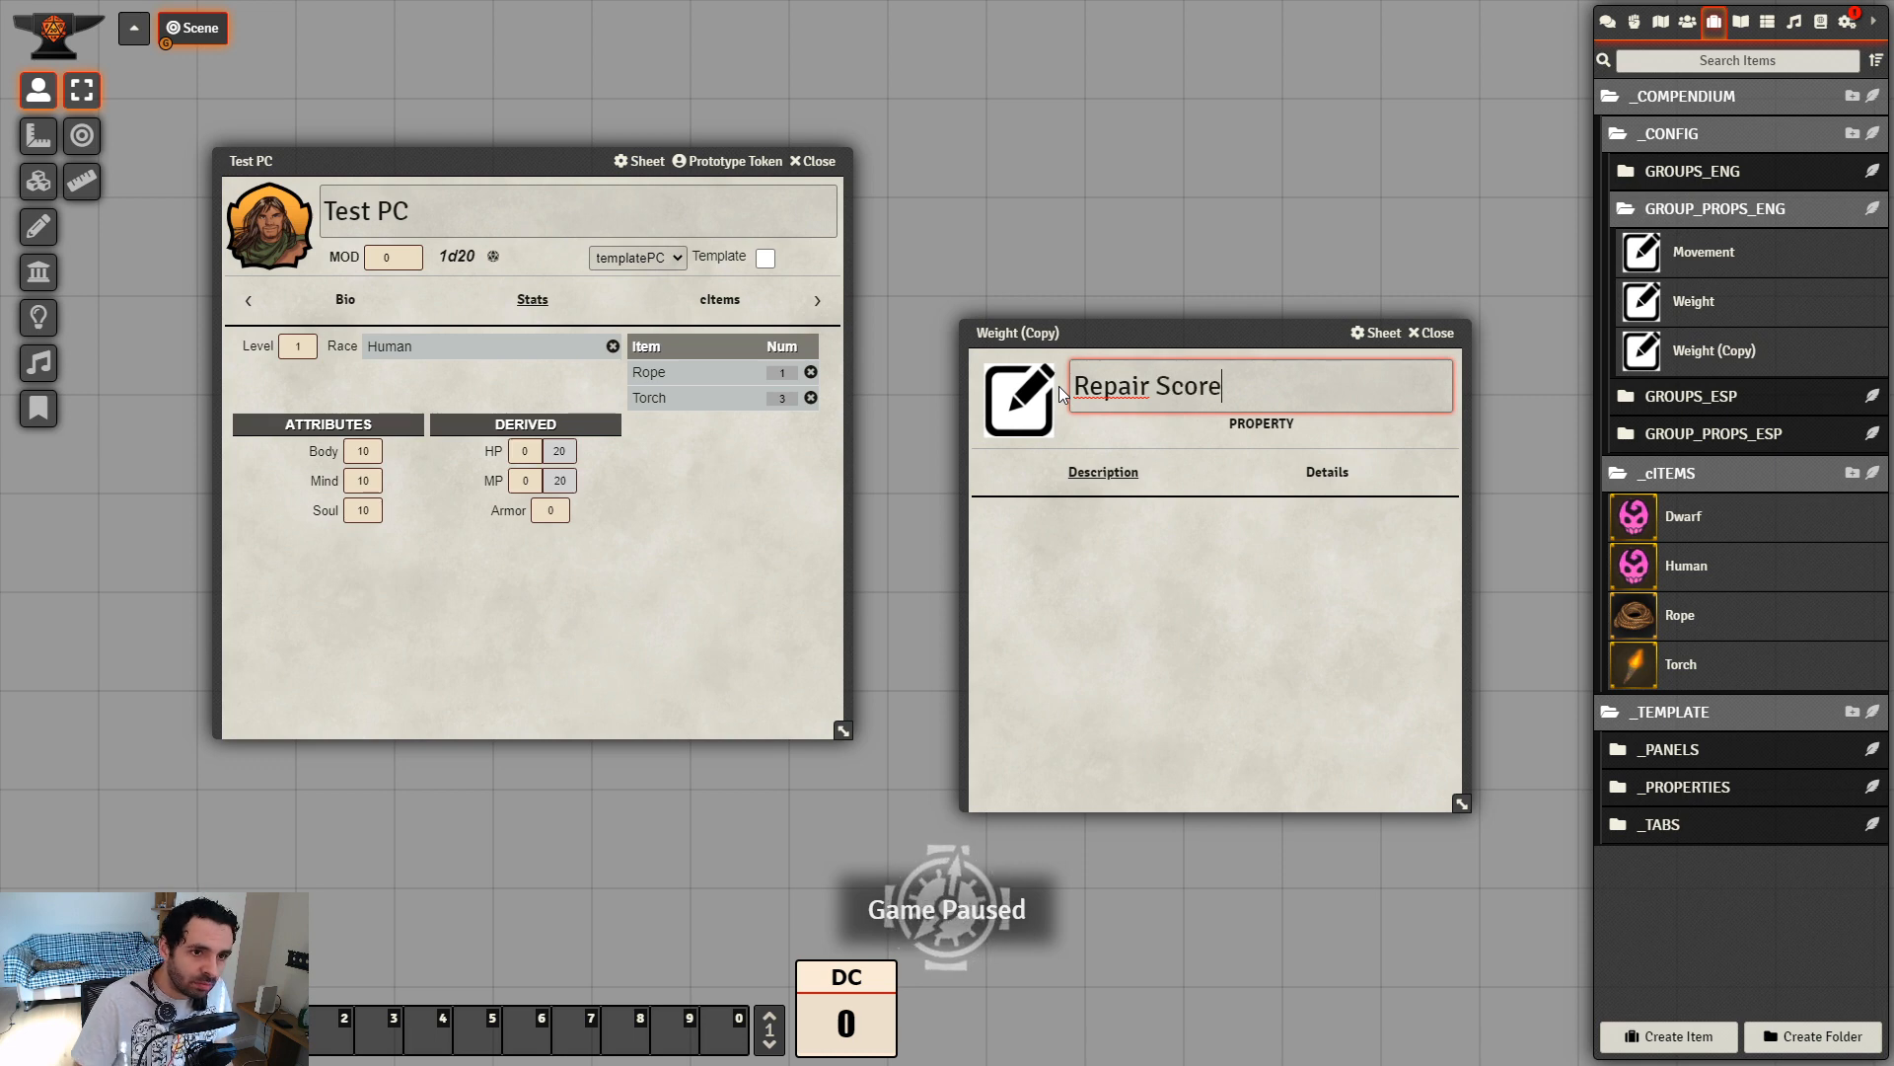
click(1246, 548)
Set the Repair Score property's key to repair and turn off its Hidden option
click(1322, 476)
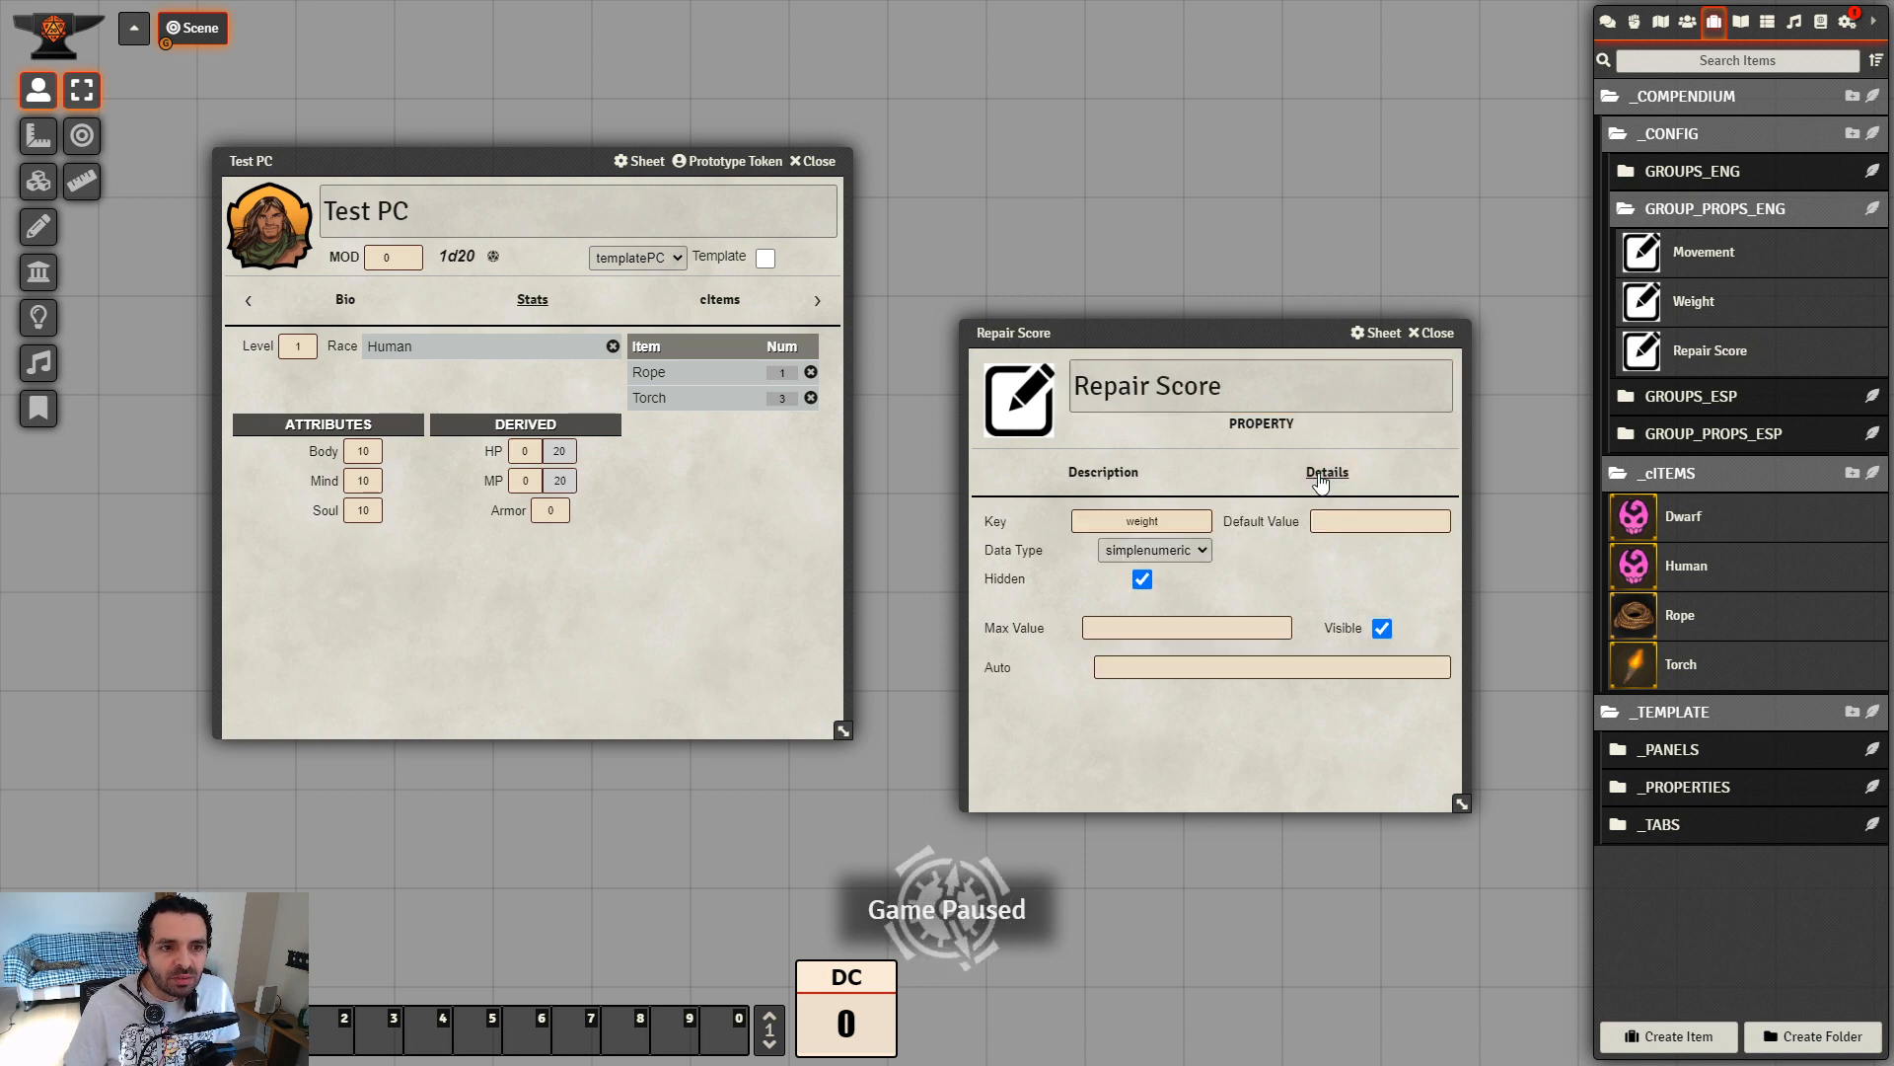
double_click(1179, 515)
text(repair)
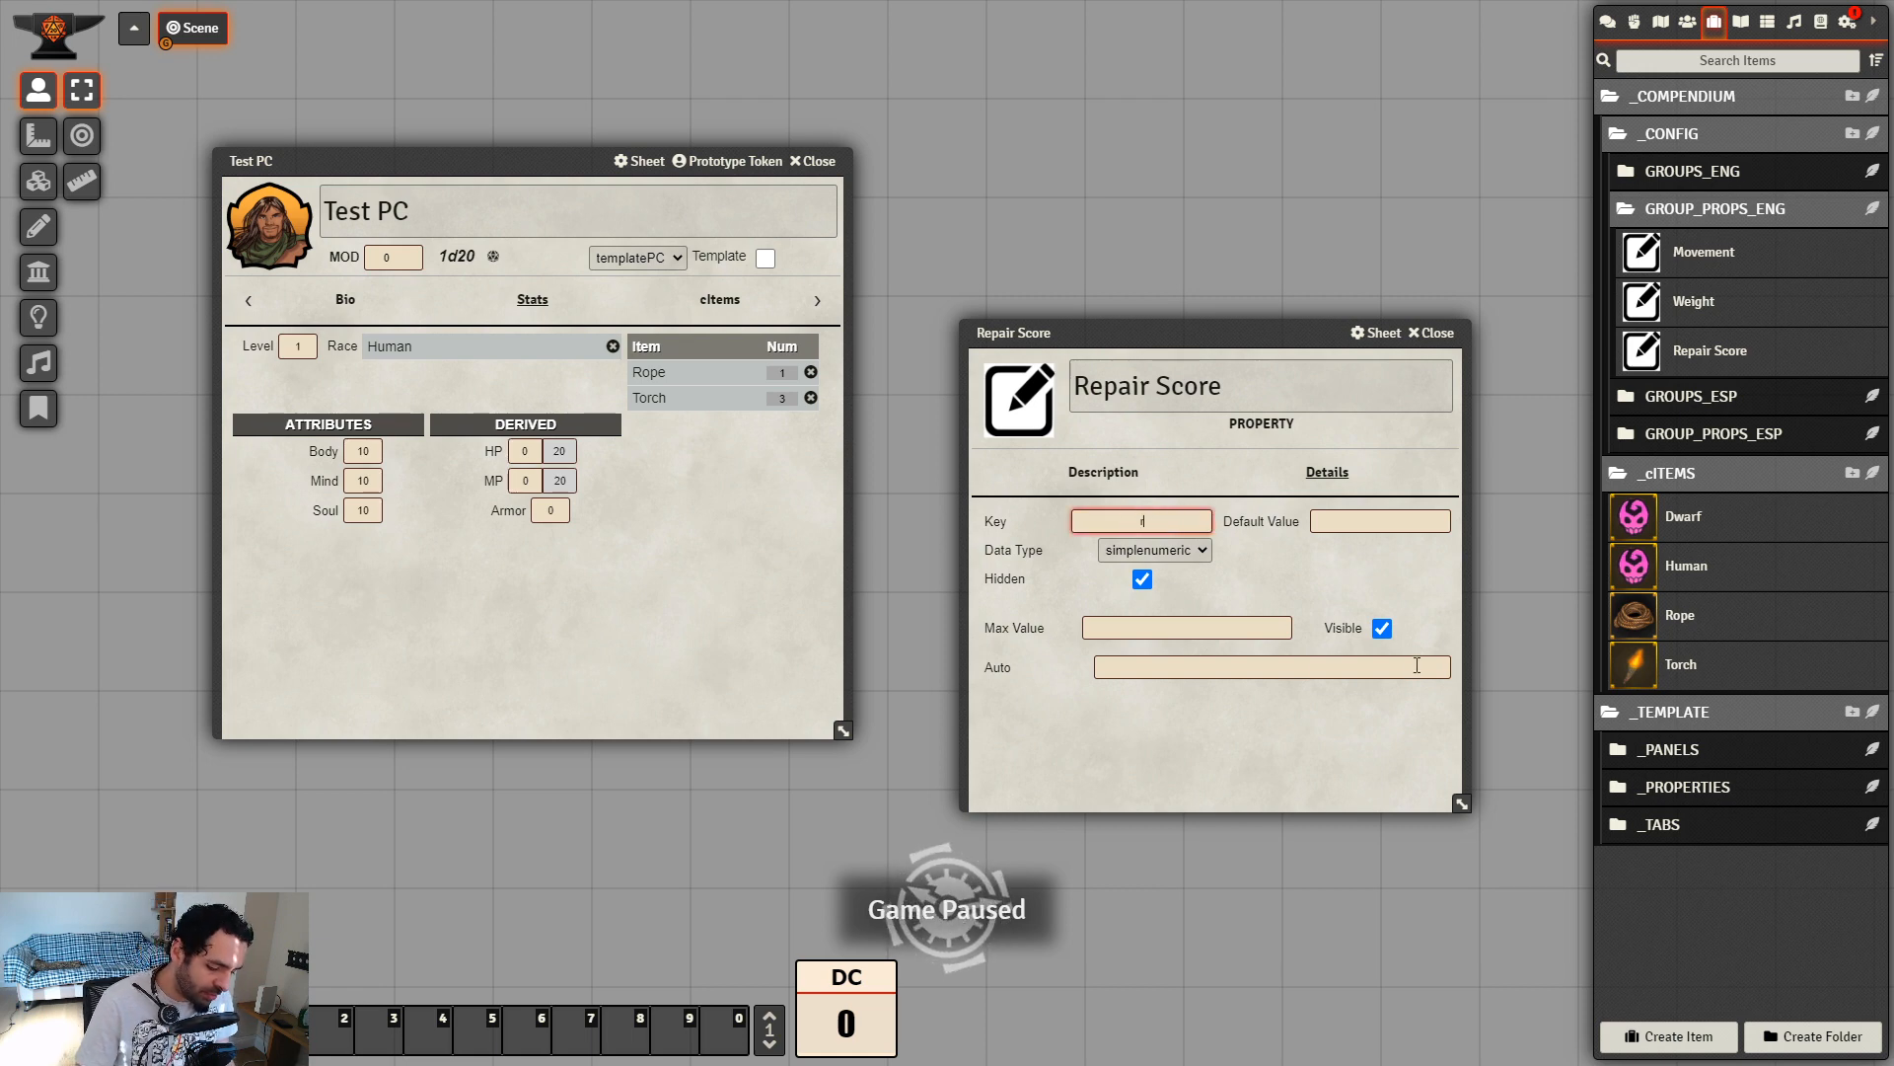
click(1281, 755)
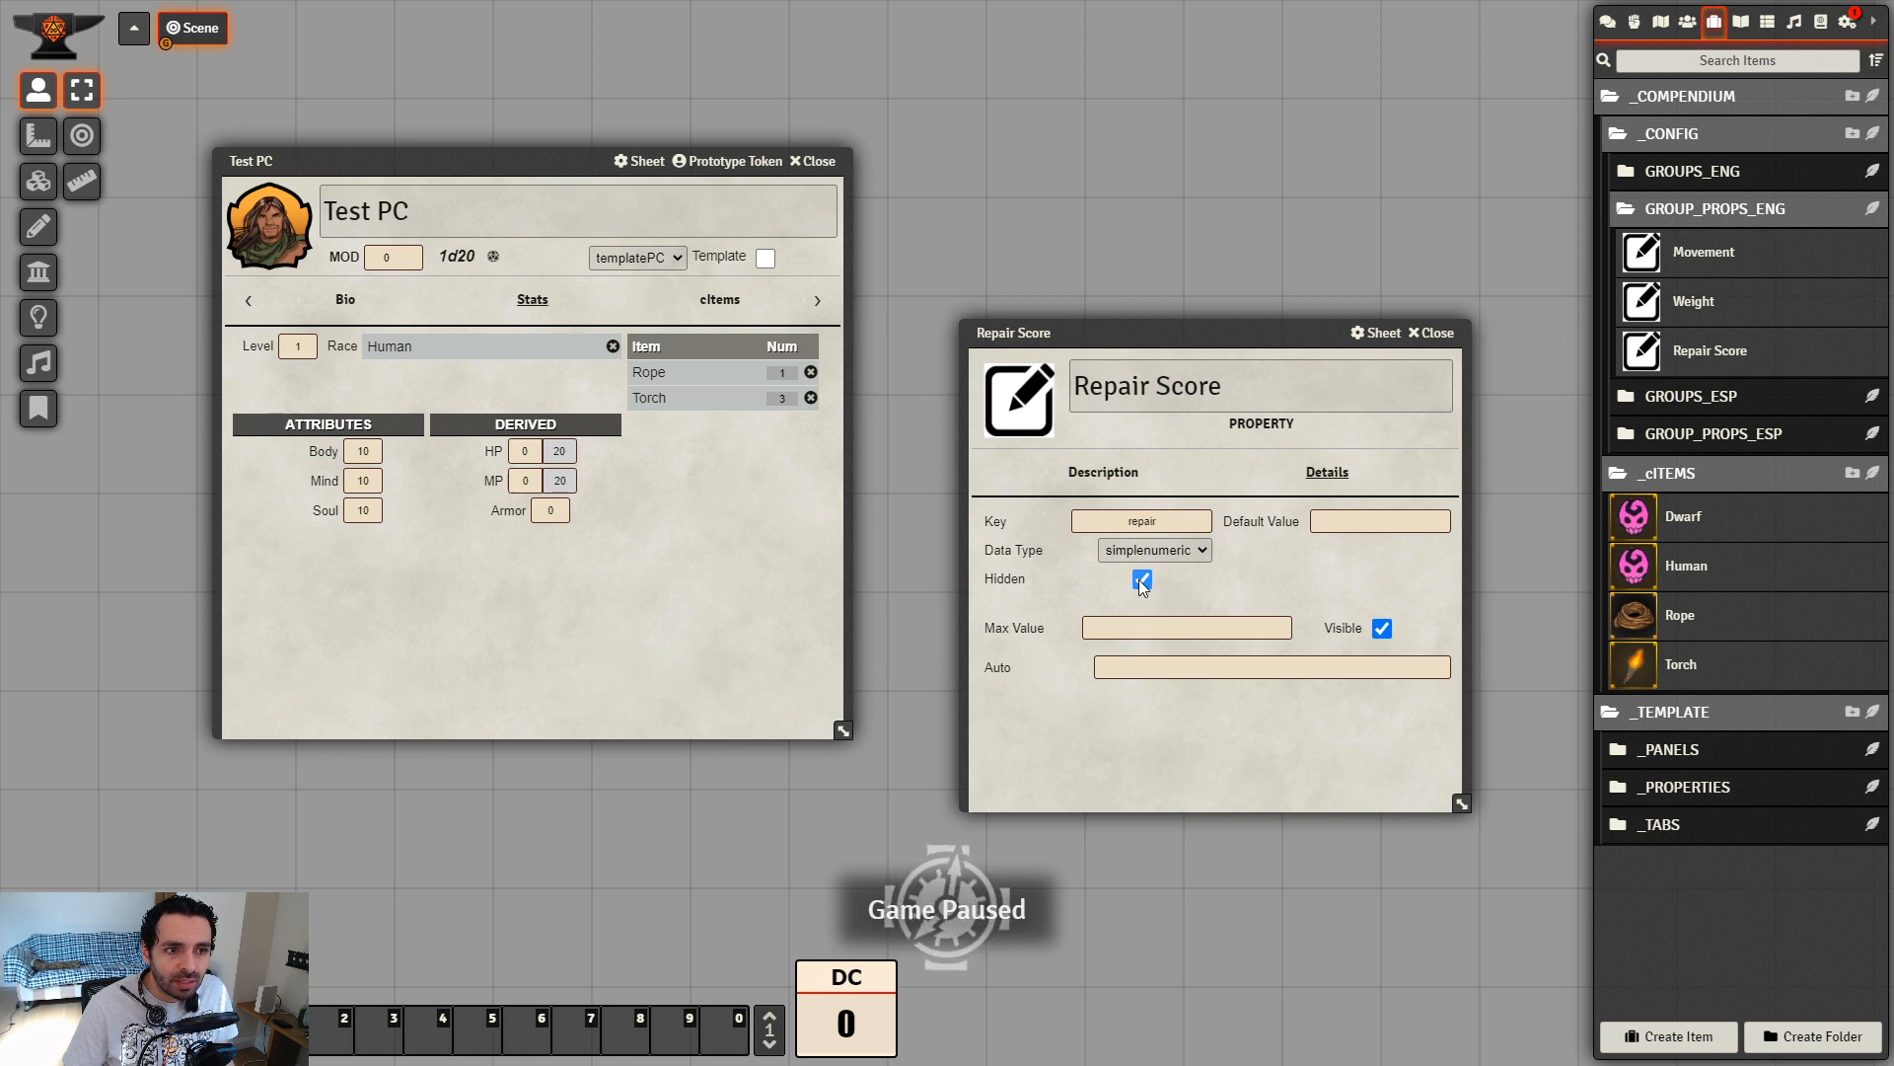
click(1141, 581)
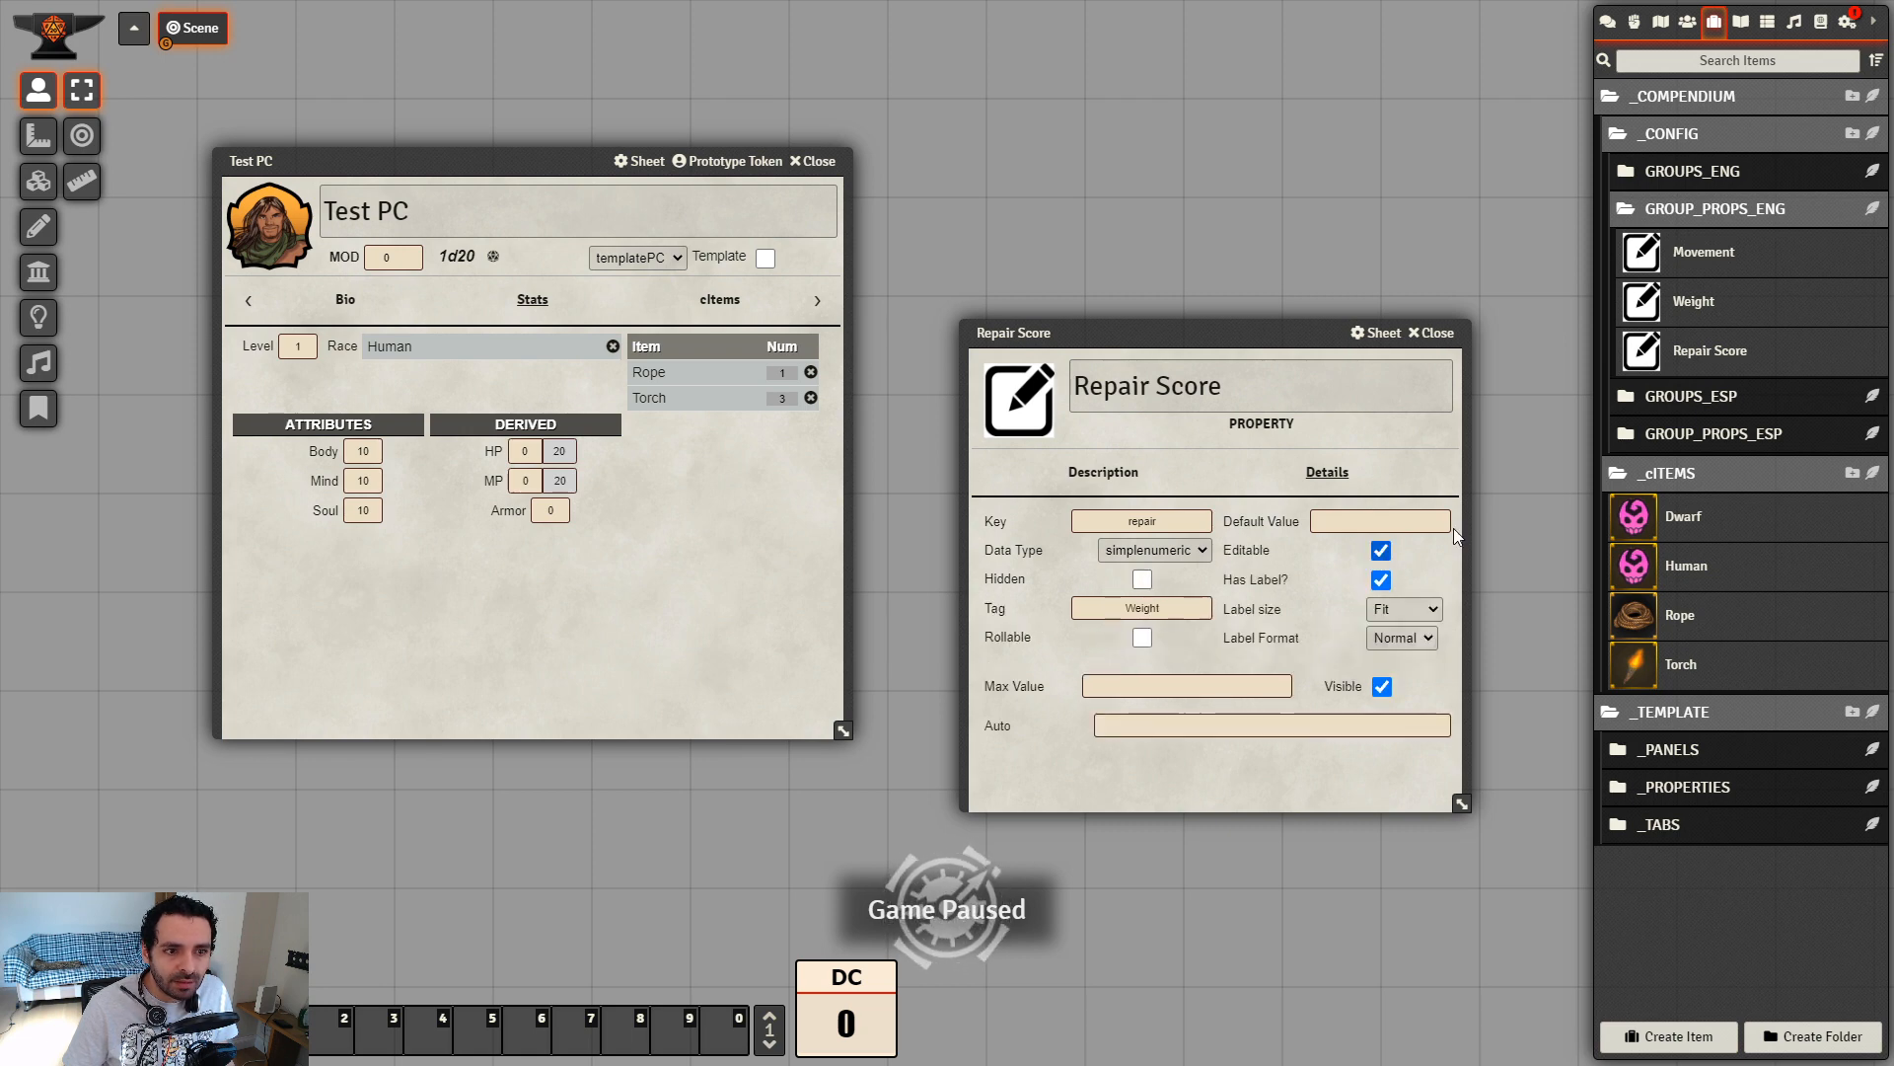
Open the original Weight property for comparison with Repair Score, and close its sheet
click(1710, 316)
drag(987, 300, 1334, 190)
click(1490, 240)
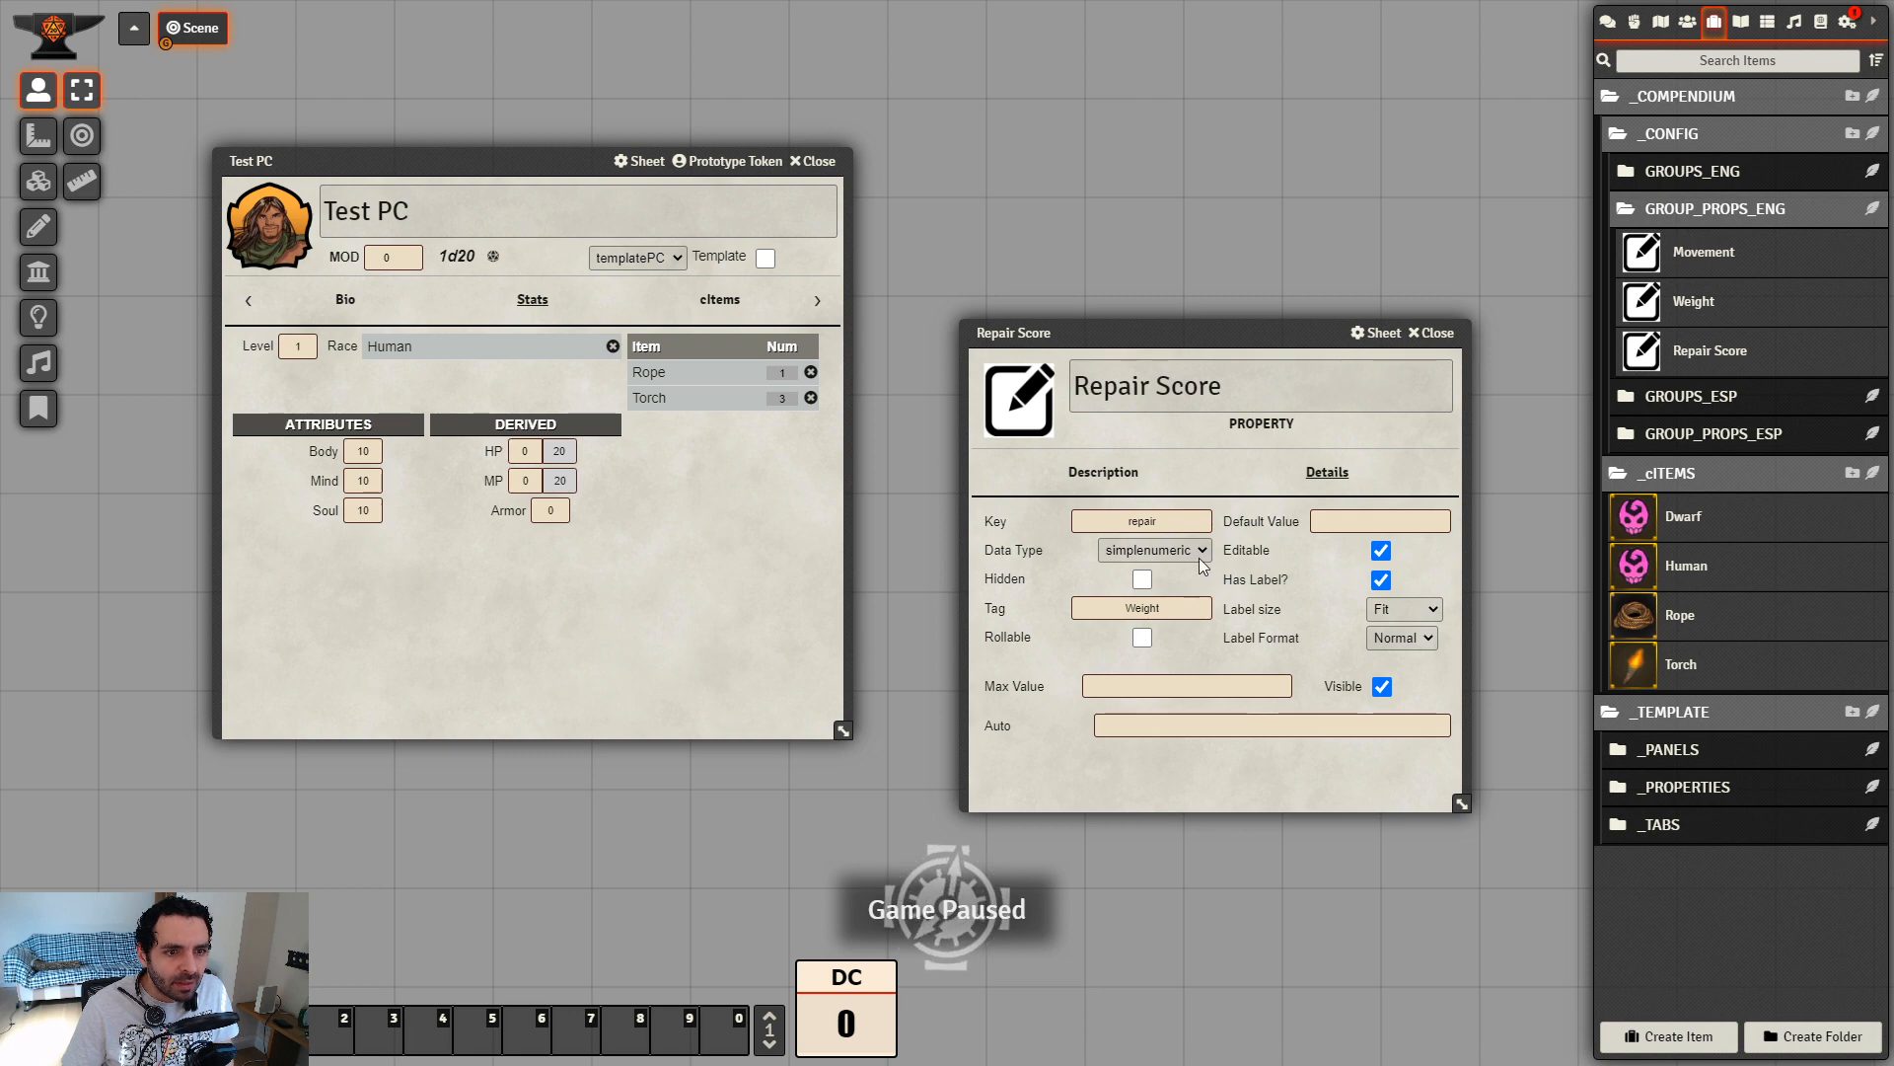
Keep Repair Score editable, set its tag to Repair, and close its sheet
click(1382, 550)
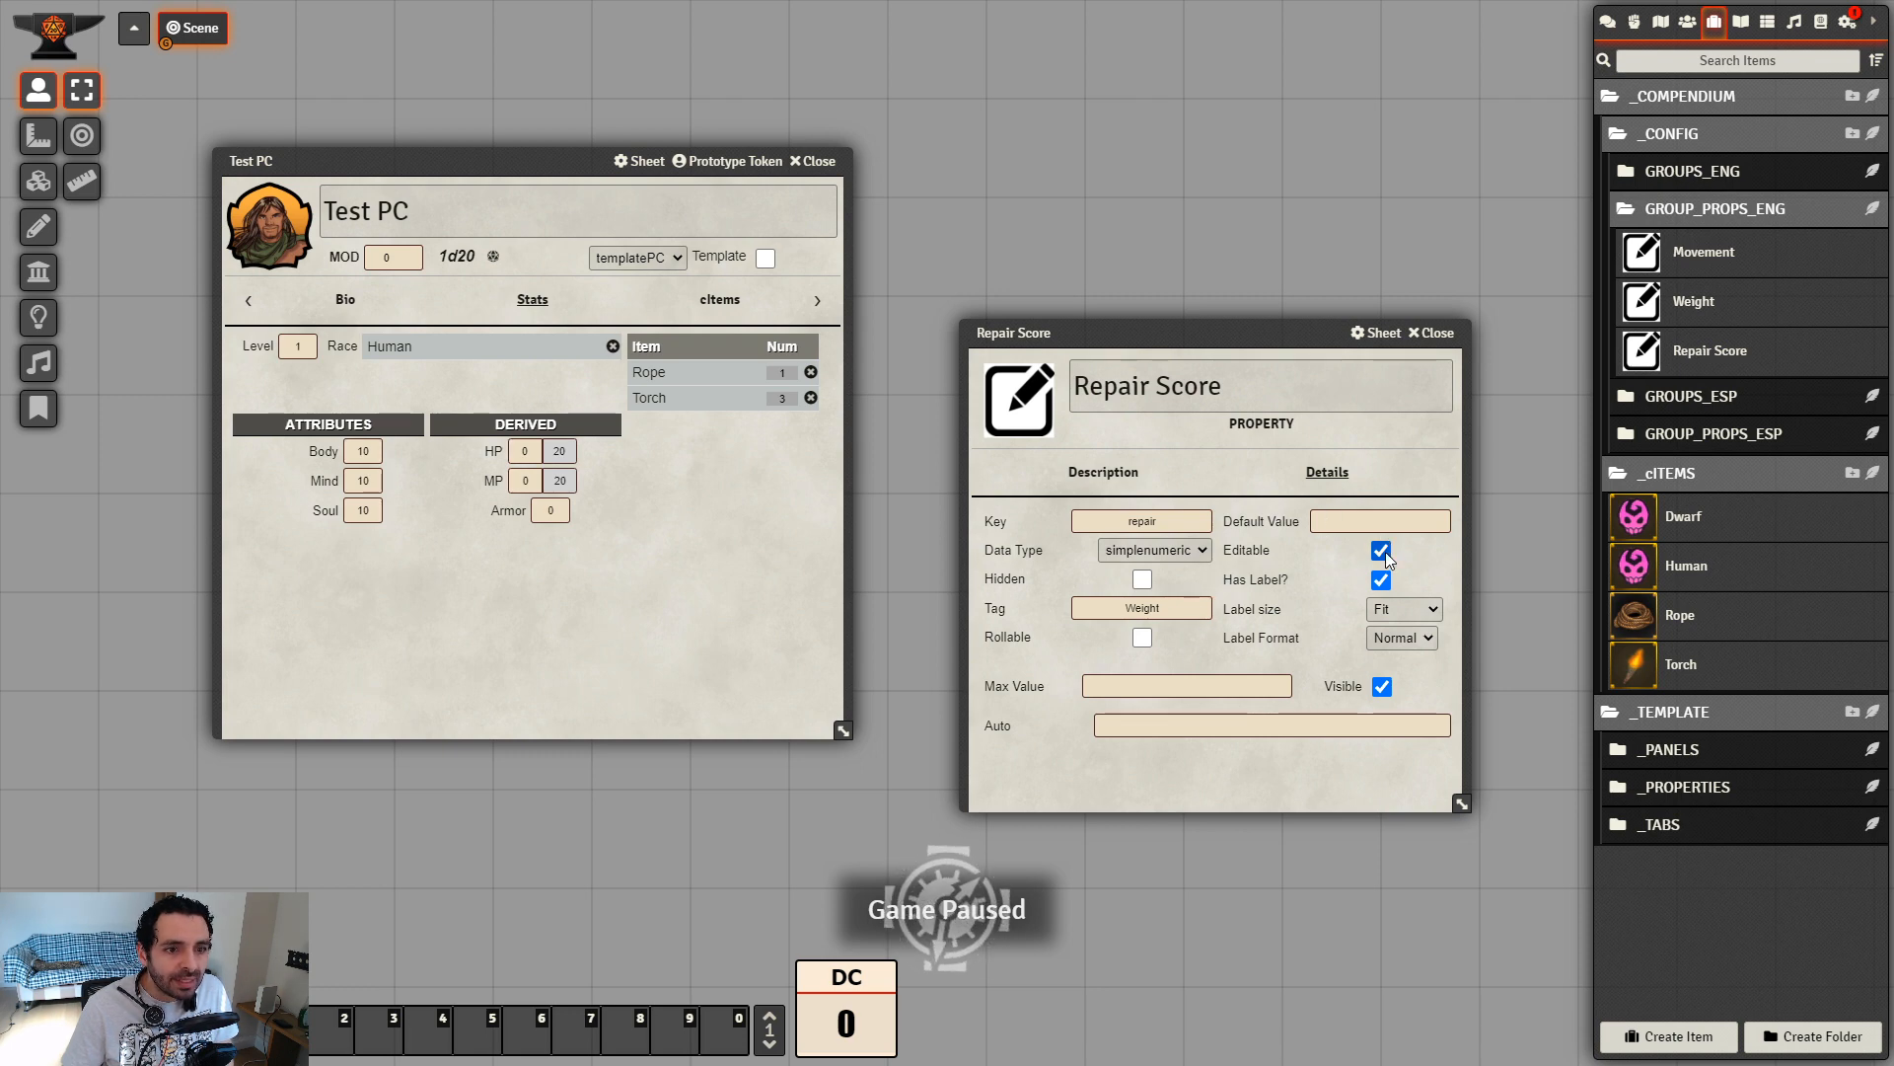
double_click(1178, 606)
text(Repair)
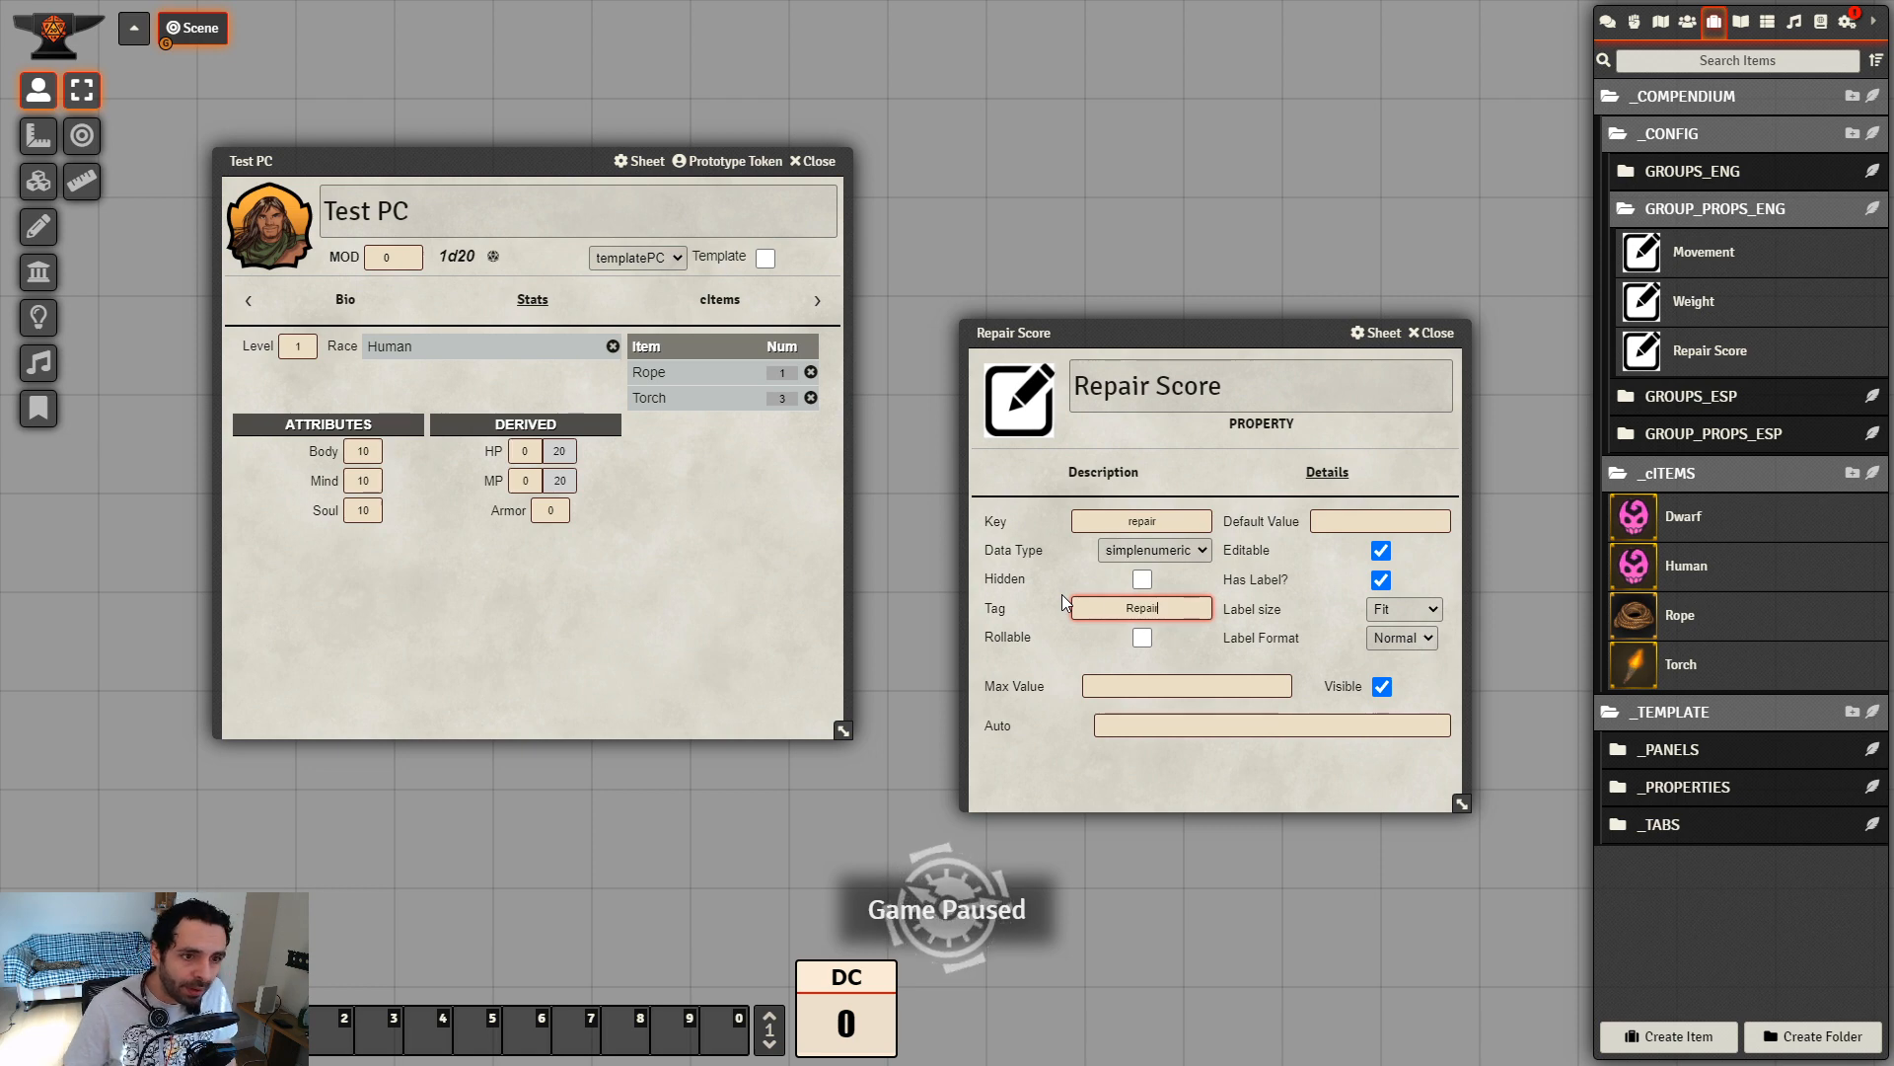
click(1229, 727)
click(1440, 333)
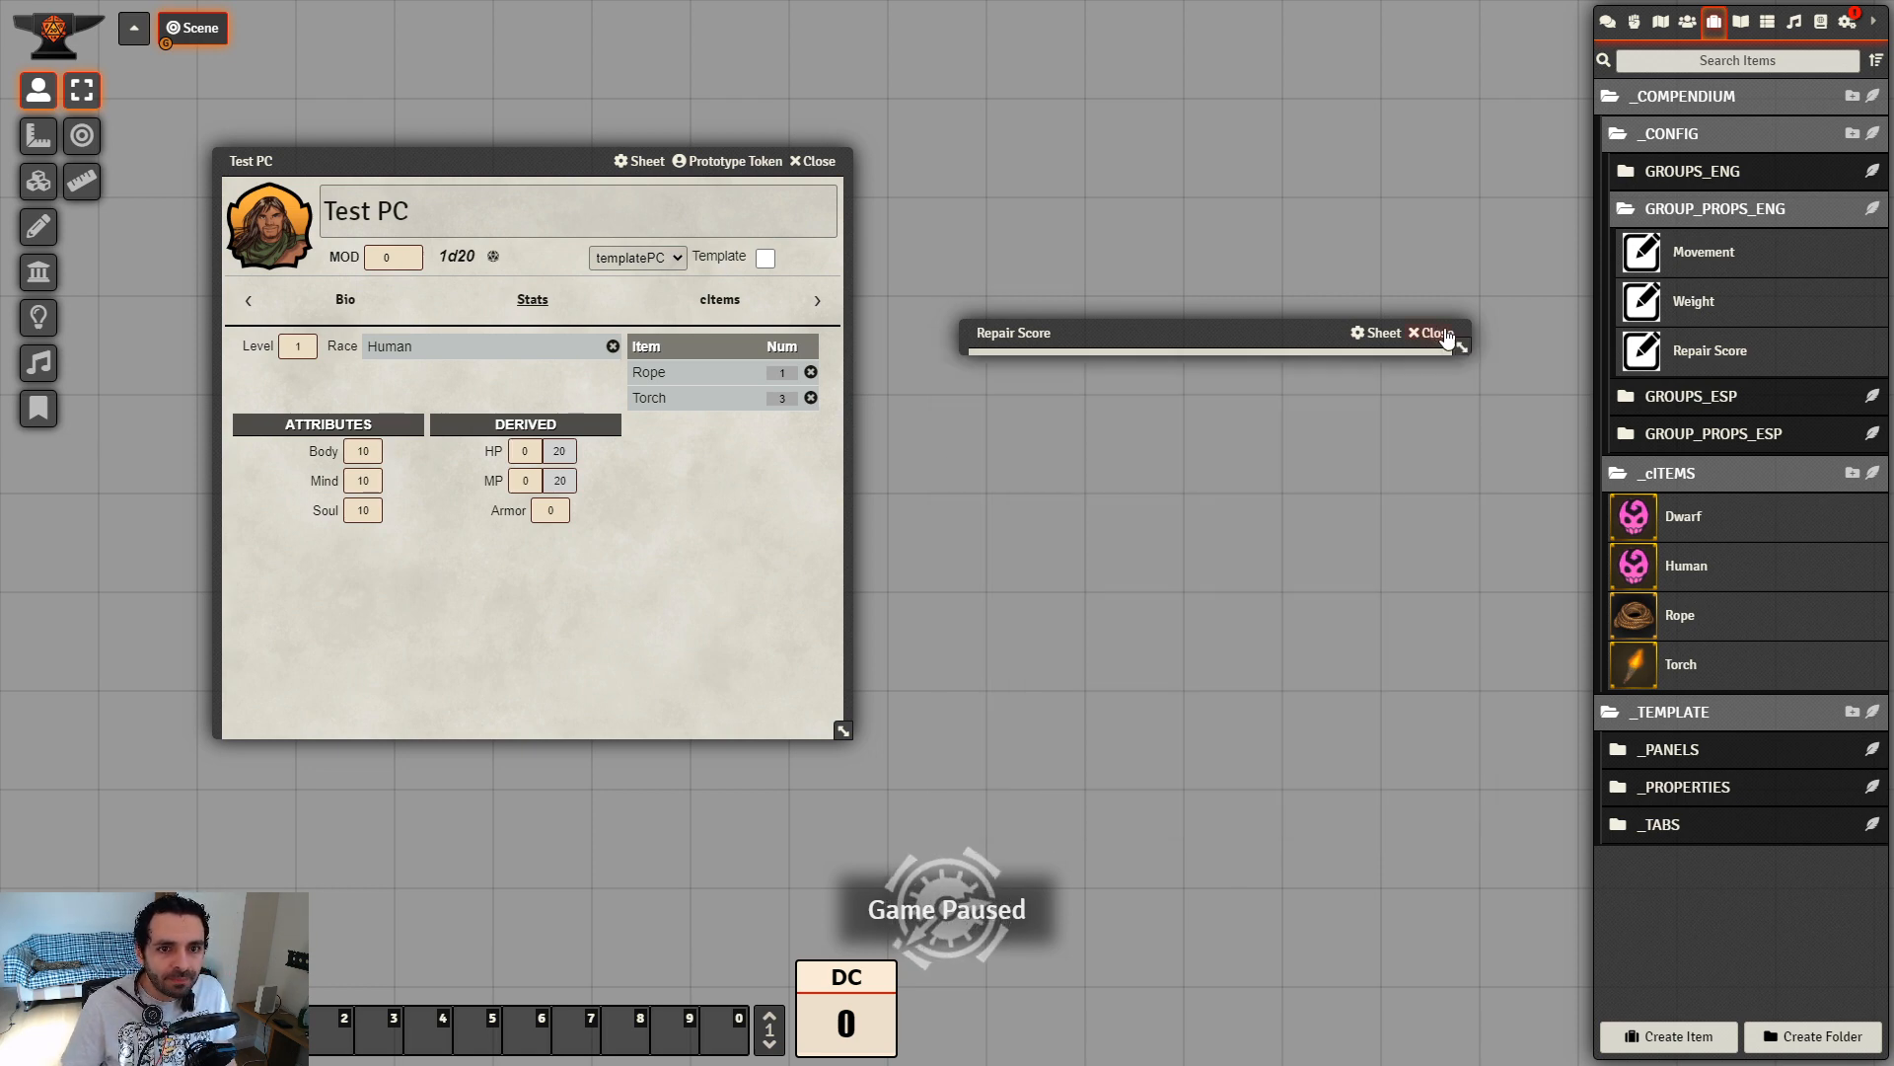
Add Repair Score as a non-constant property of the Object group in GROUPS_ENG, and close the group
click(1707, 176)
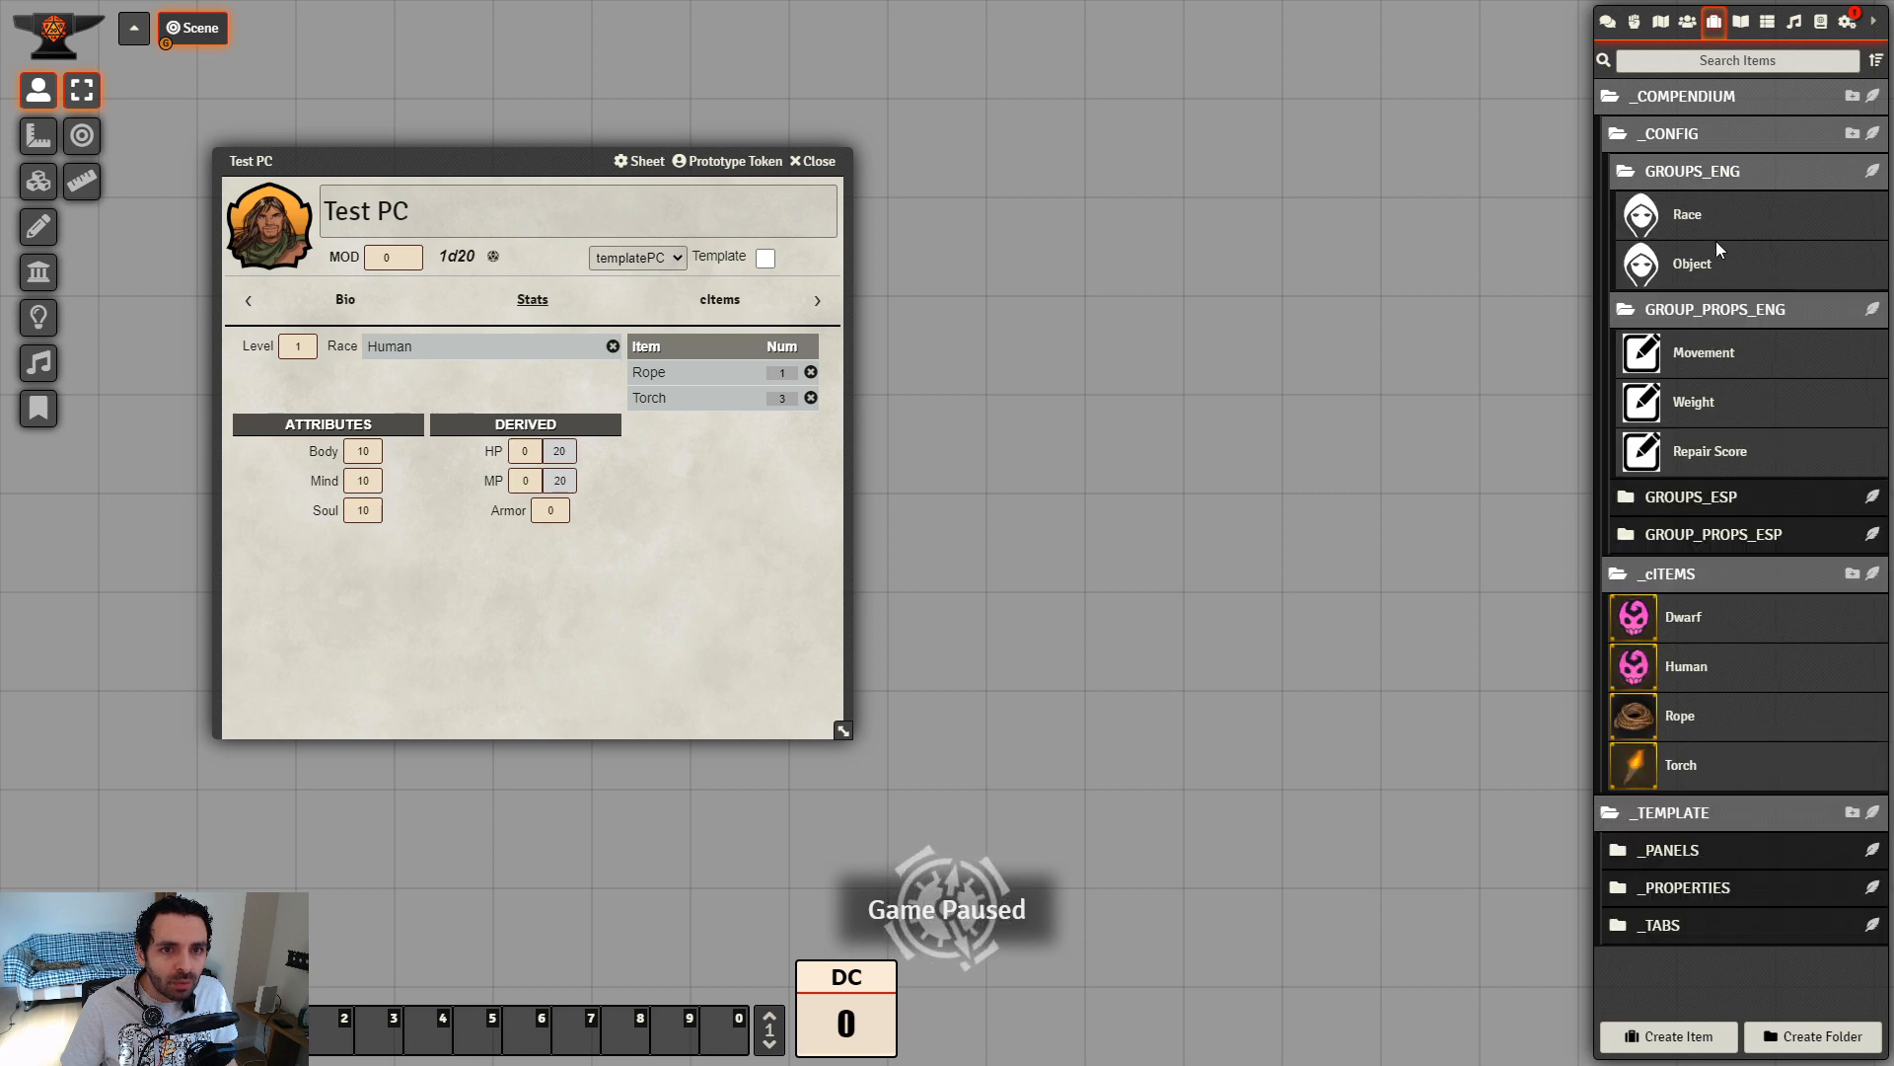
click(1695, 262)
click(1093, 439)
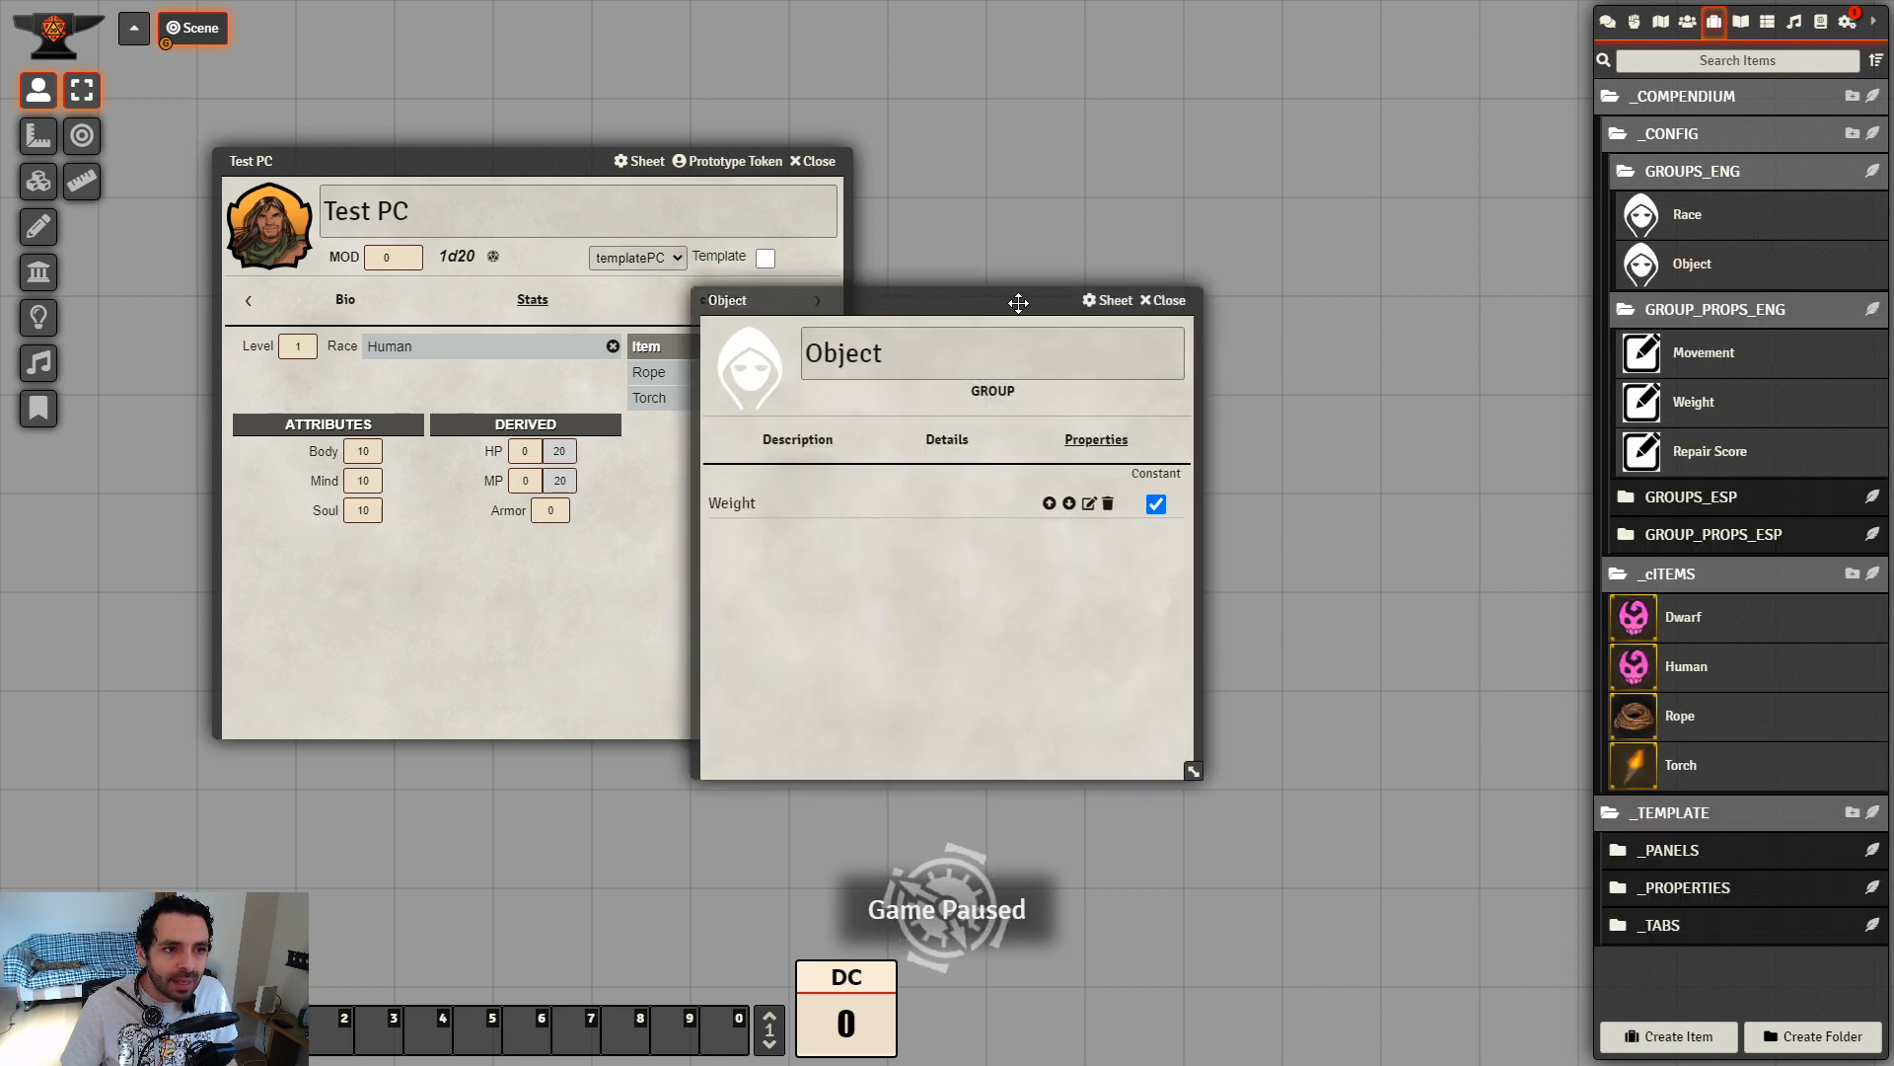
drag(1019, 302, 1286, 254)
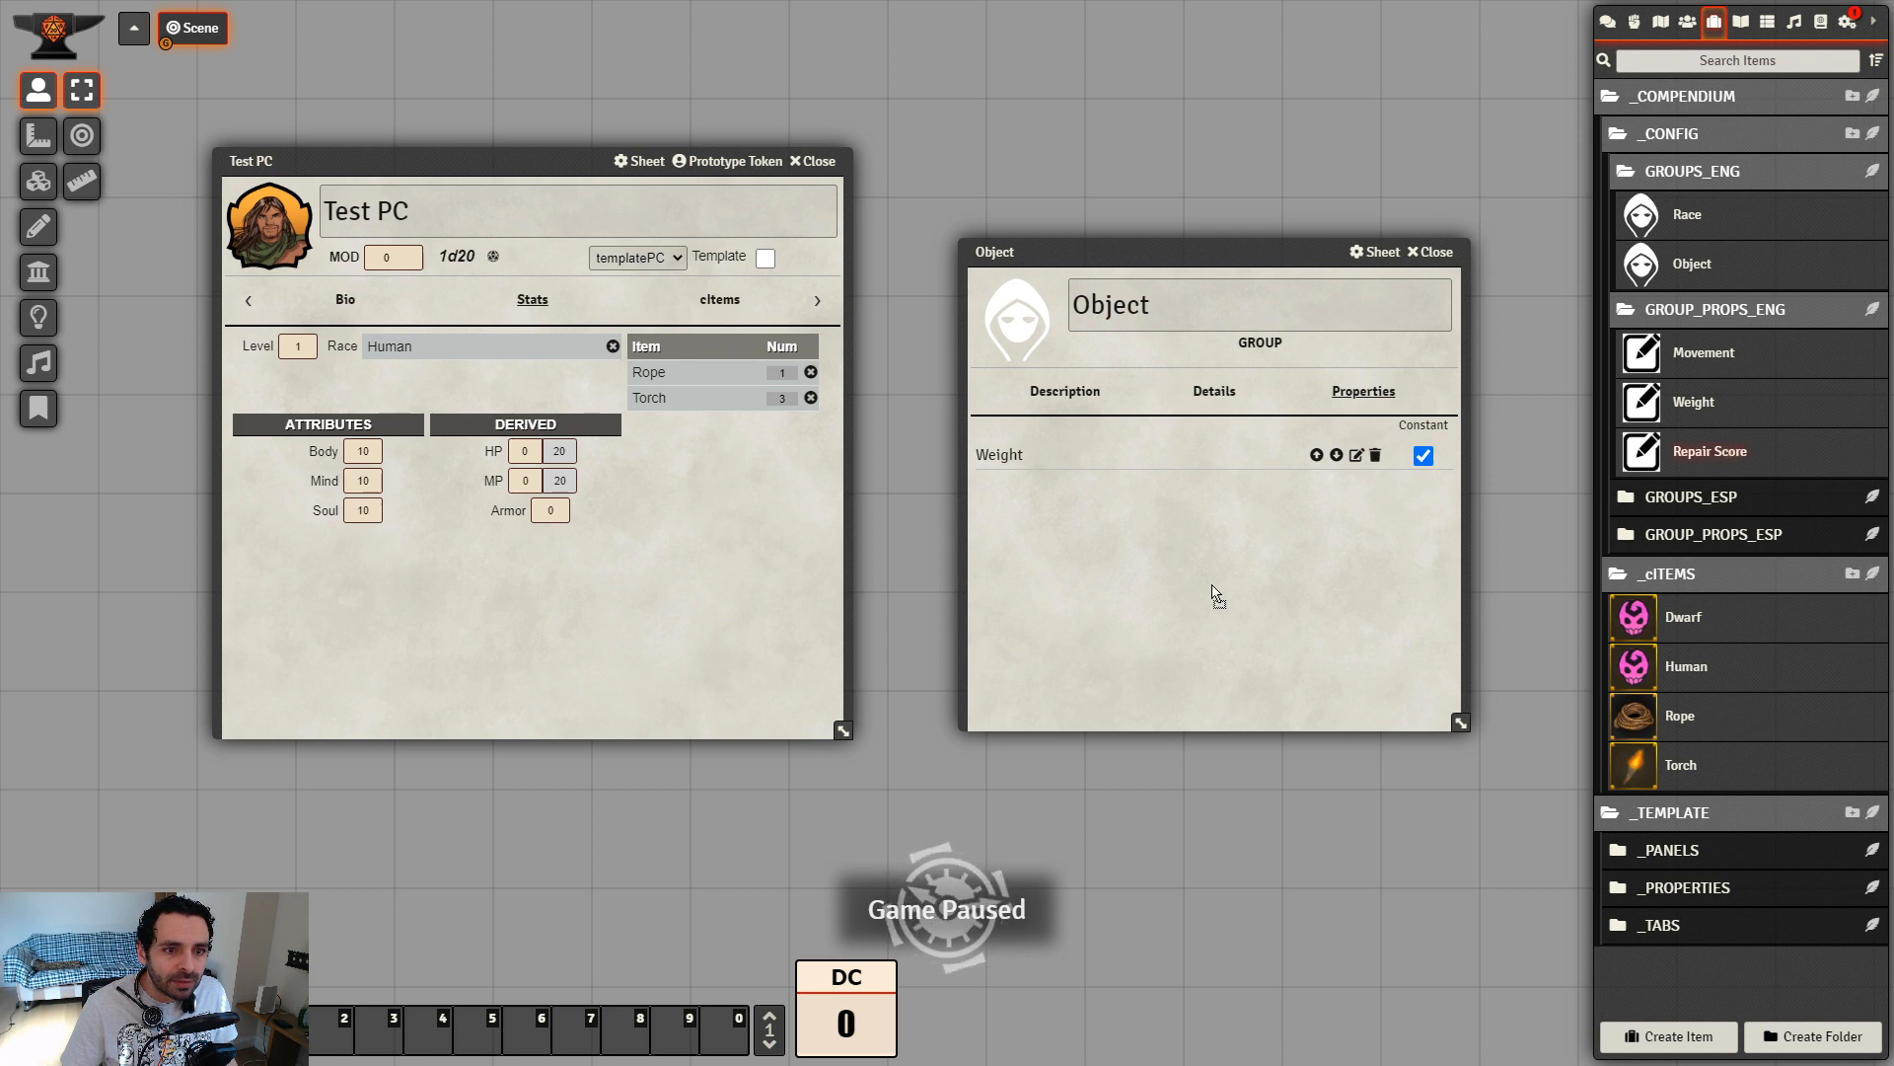
drag(1213, 591, 1190, 554)
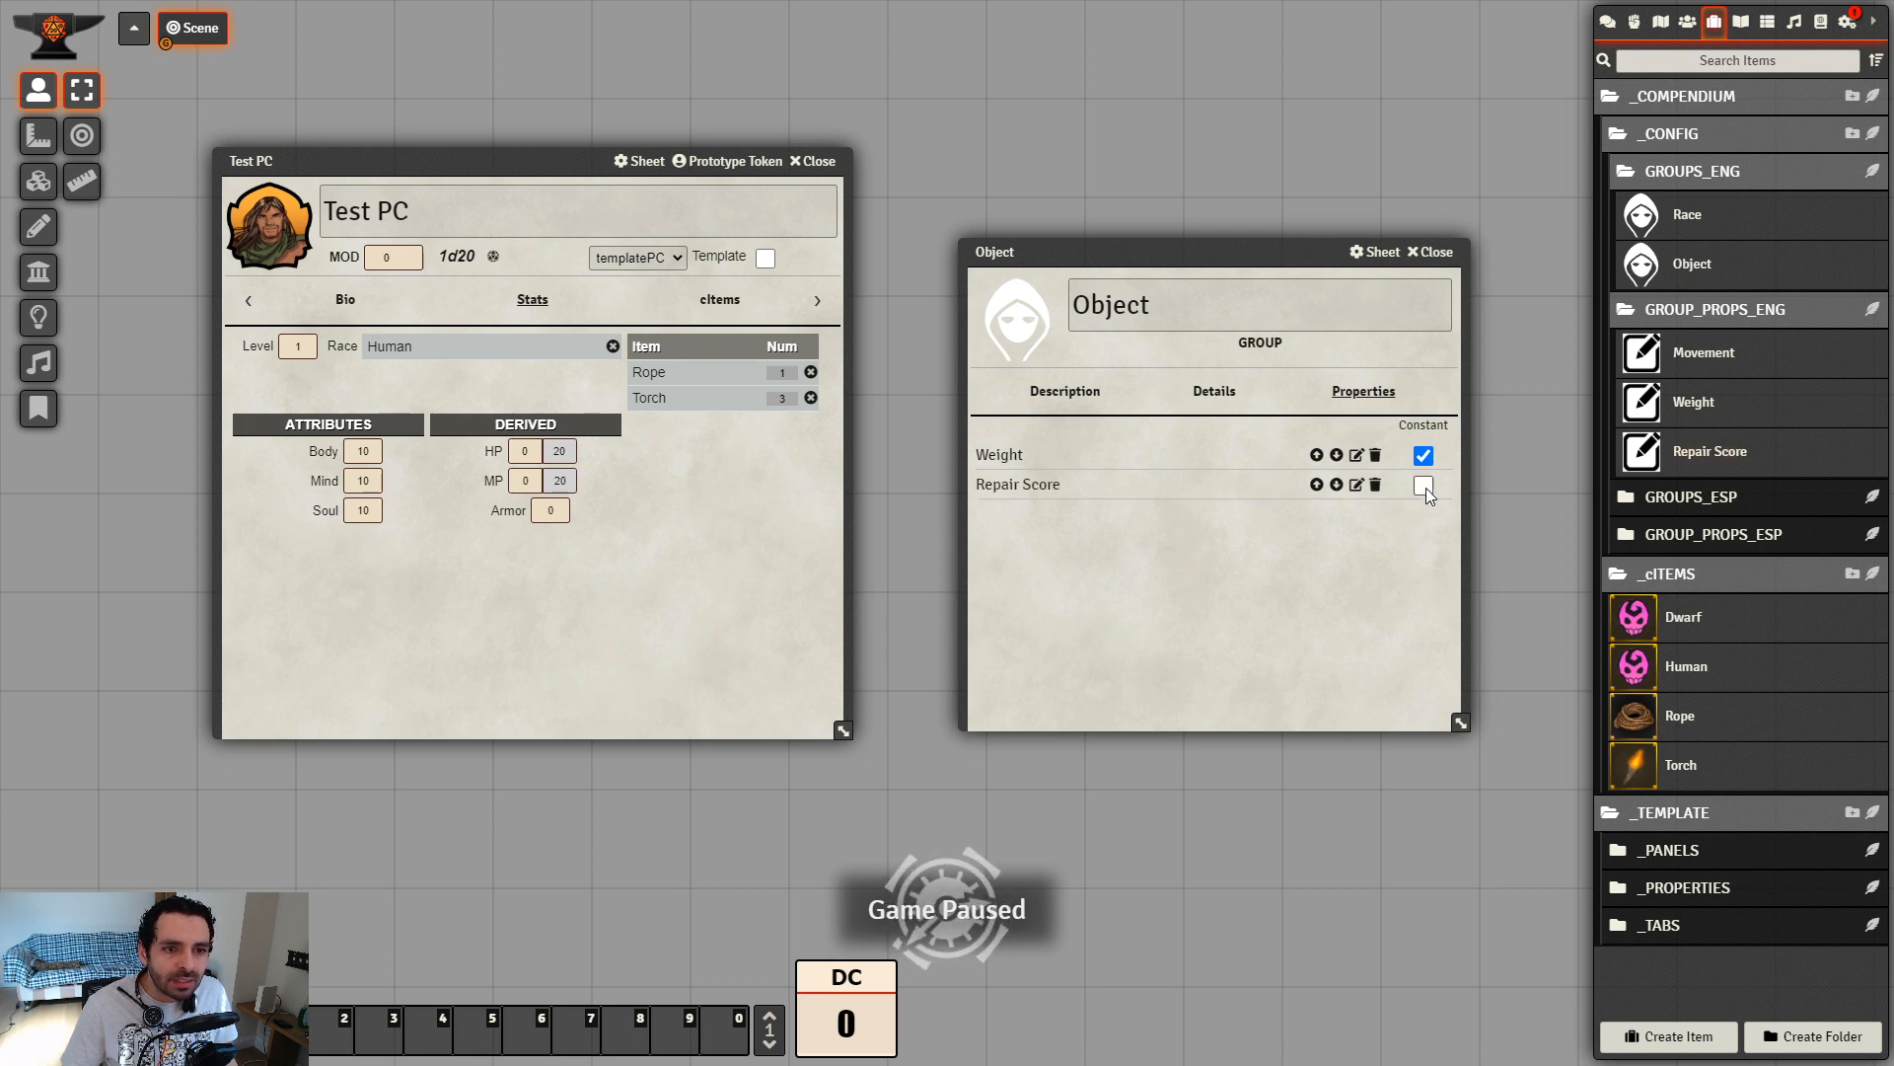
click(1436, 253)
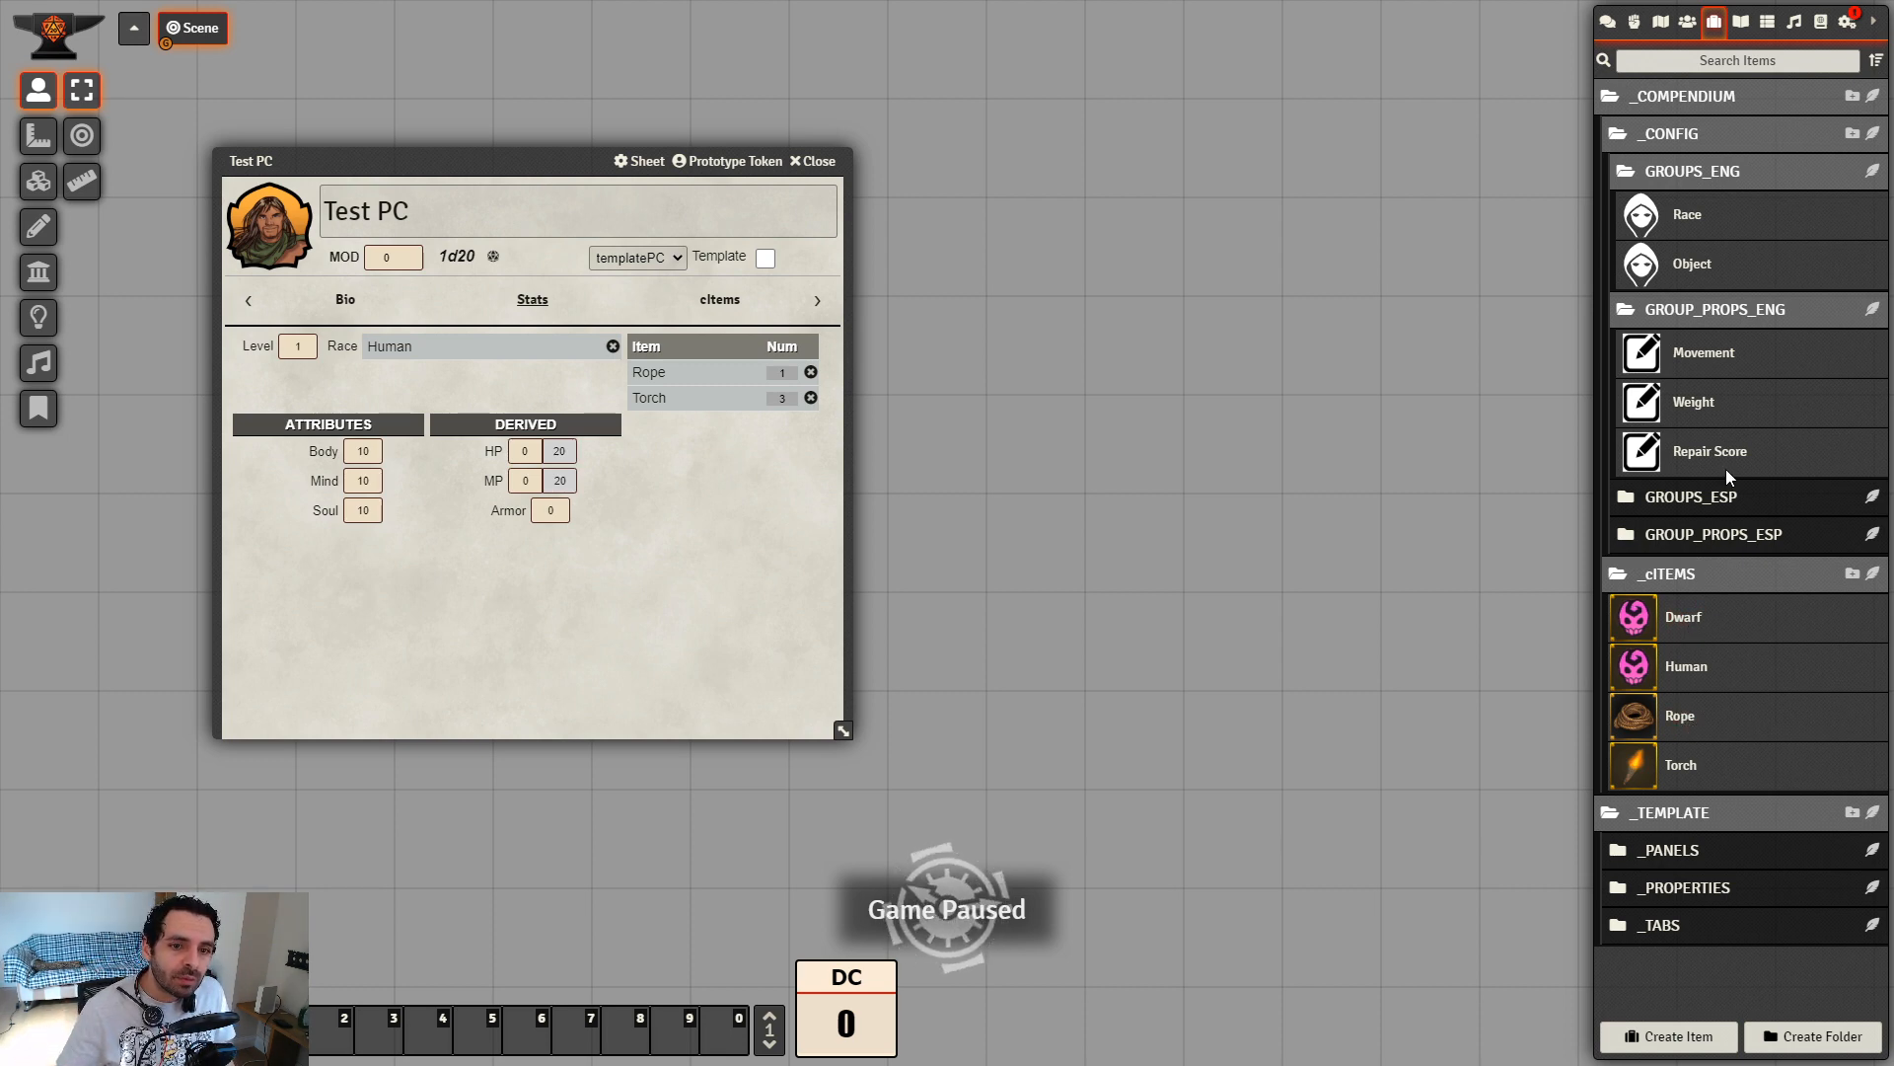
Open the Rope cItem and check its Repair and Weight attributes
click(1682, 724)
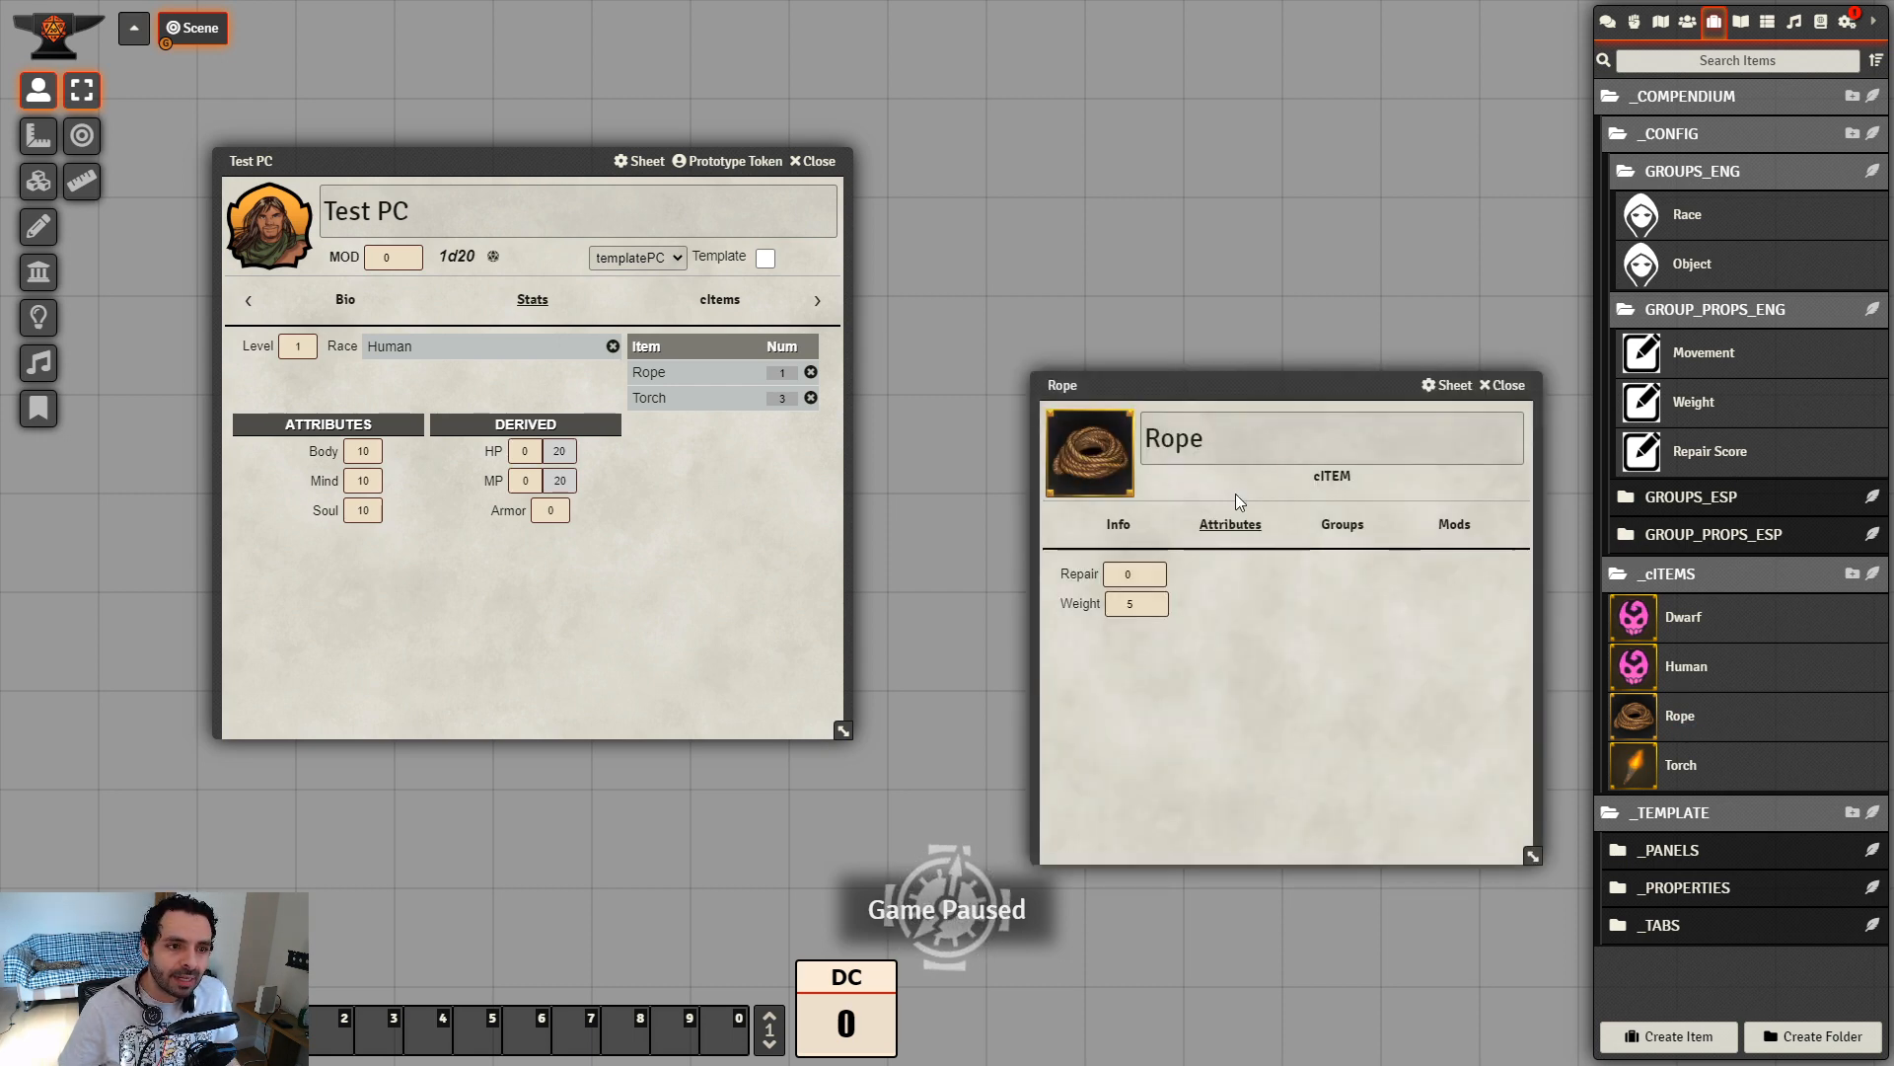
drag(1275, 387, 1222, 283)
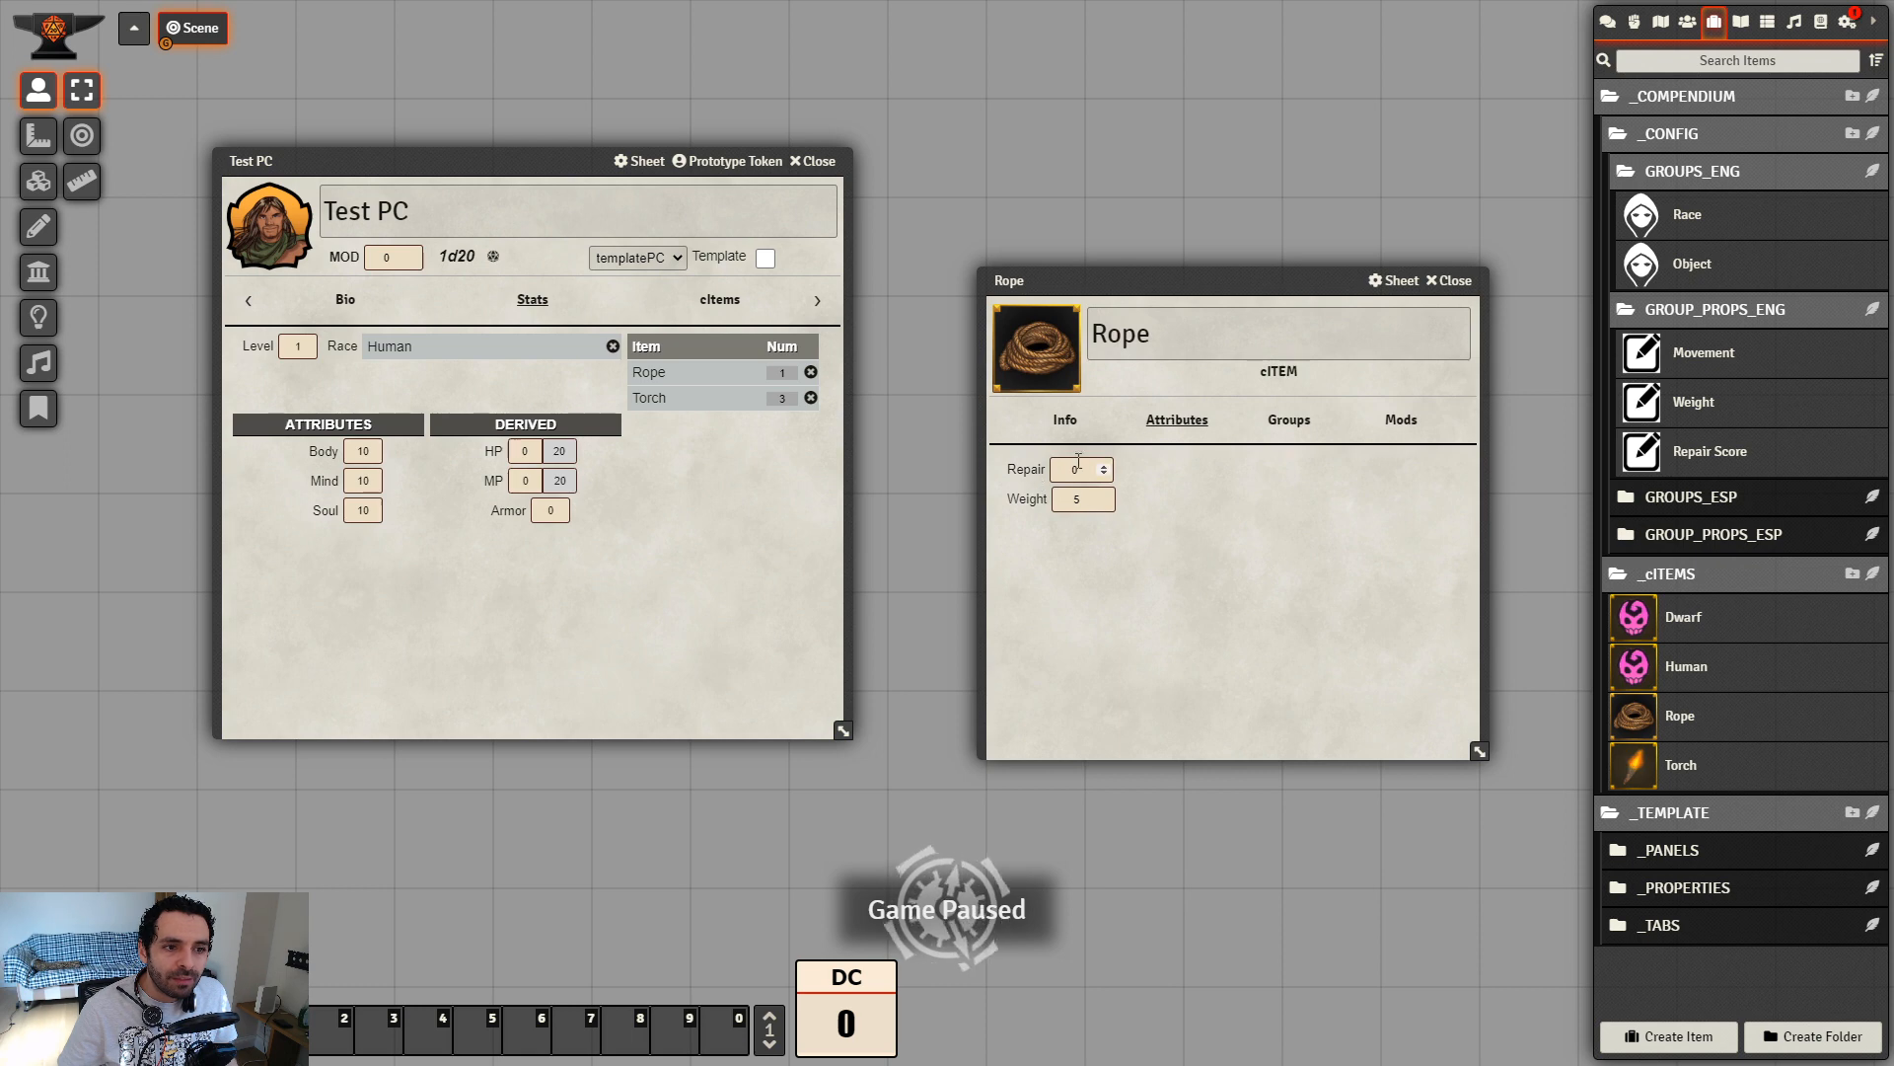
click(1071, 497)
text(5)
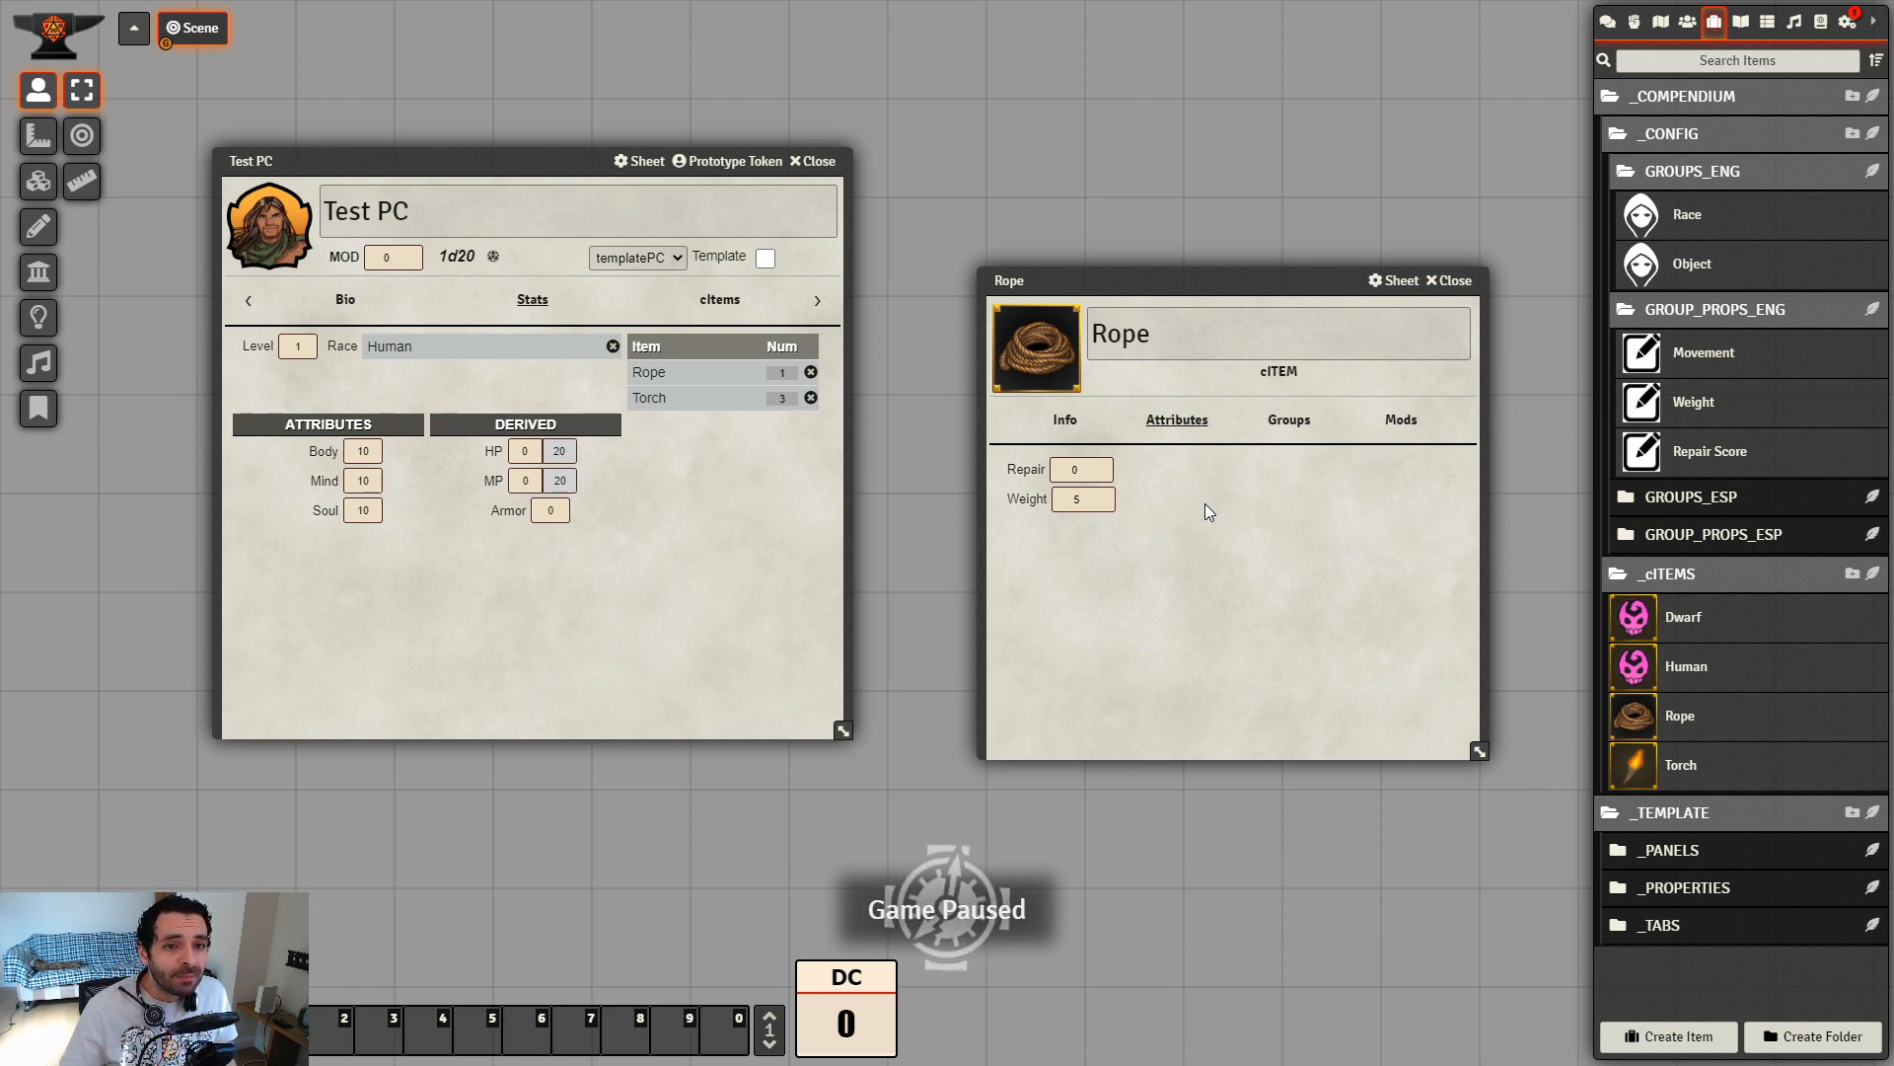
Reopen the Object group beside the Rope sheet to compare the properties' Constant settings, and close both sheets
click(1695, 262)
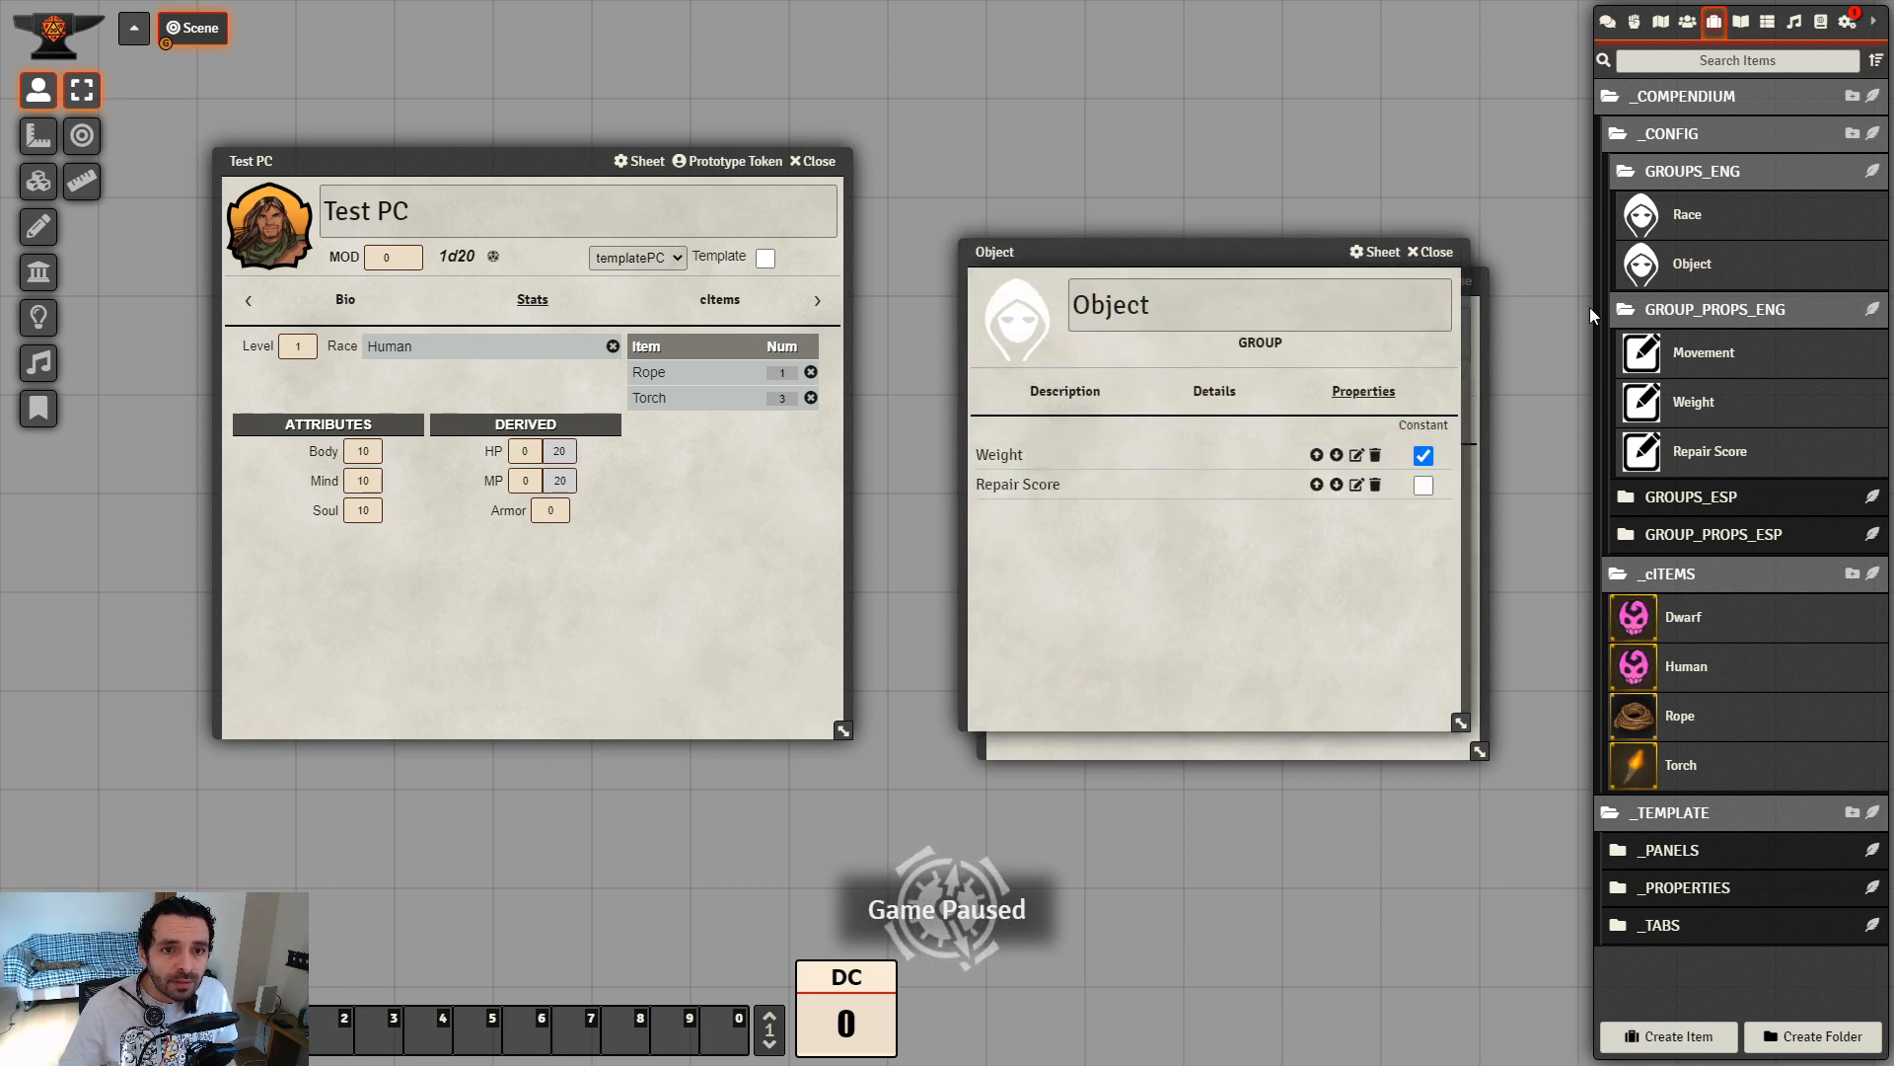
drag(1210, 249, 1578, 442)
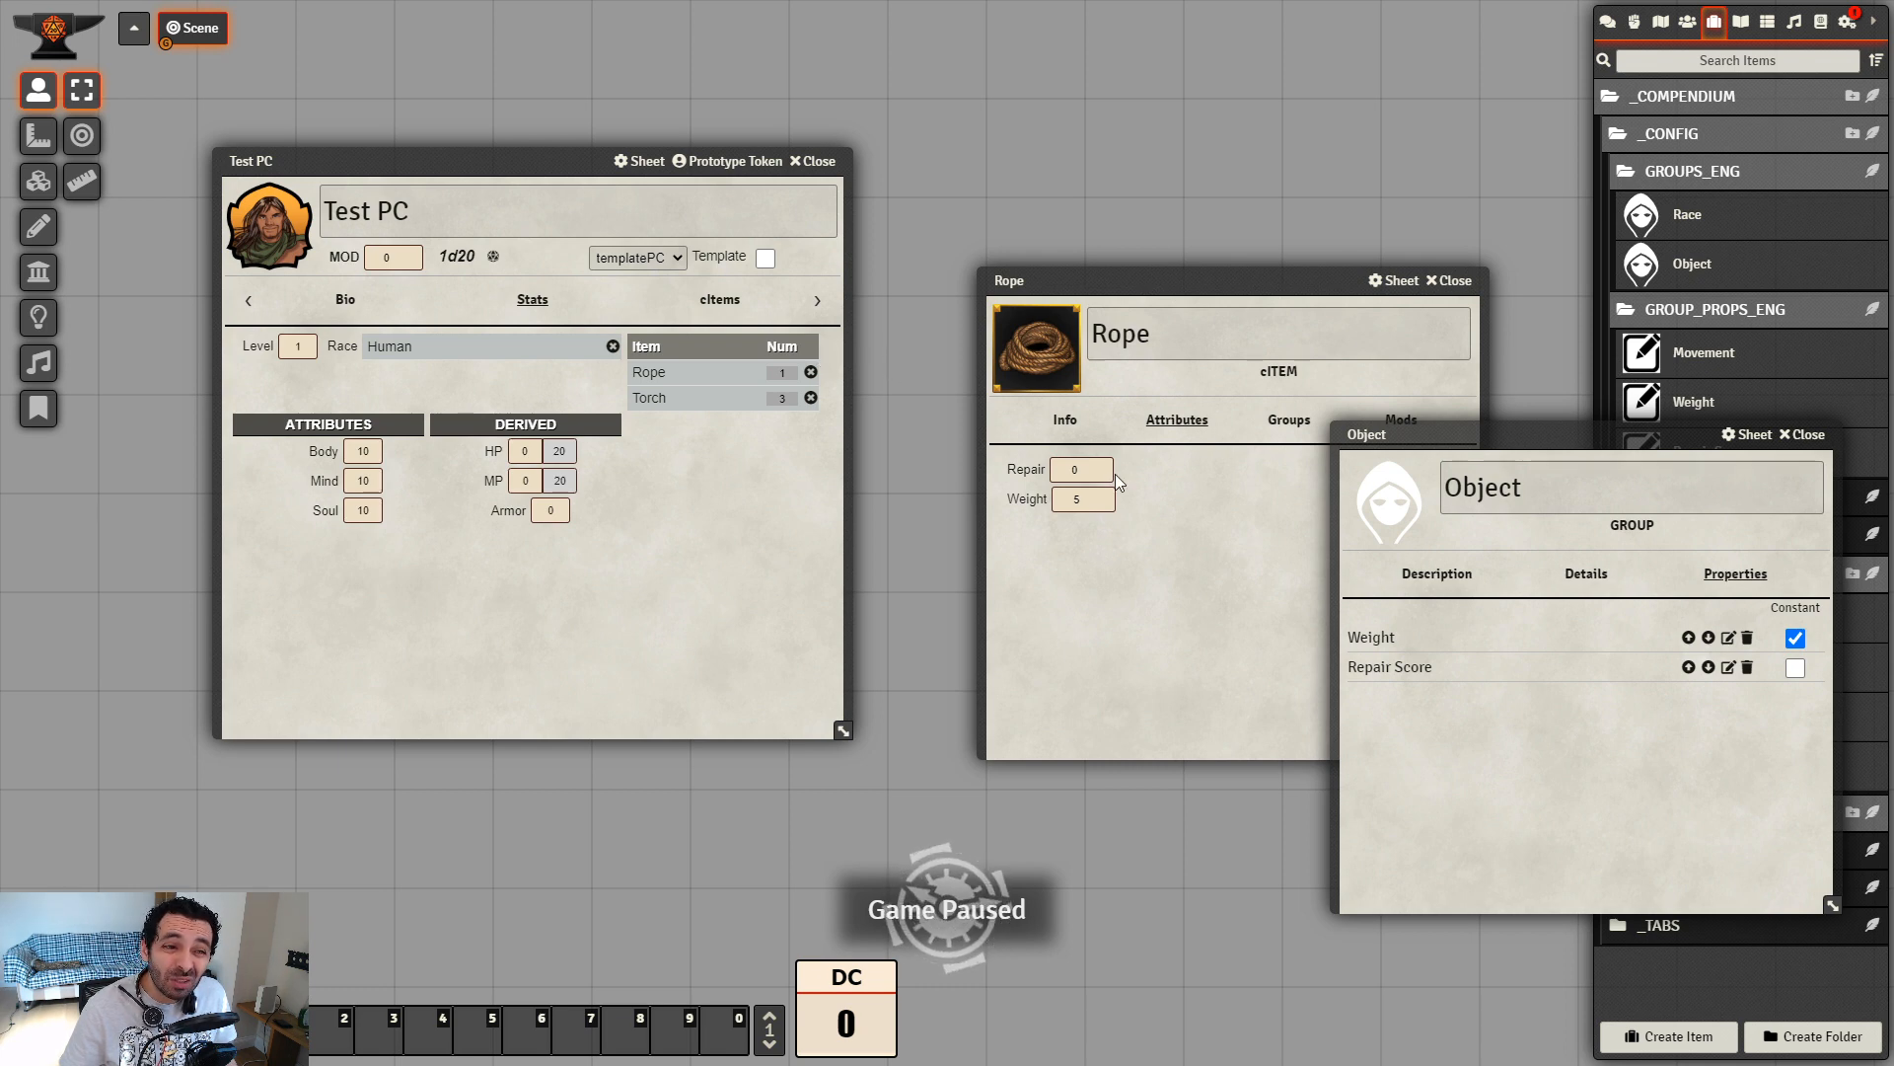
drag(1125, 286, 1084, 178)
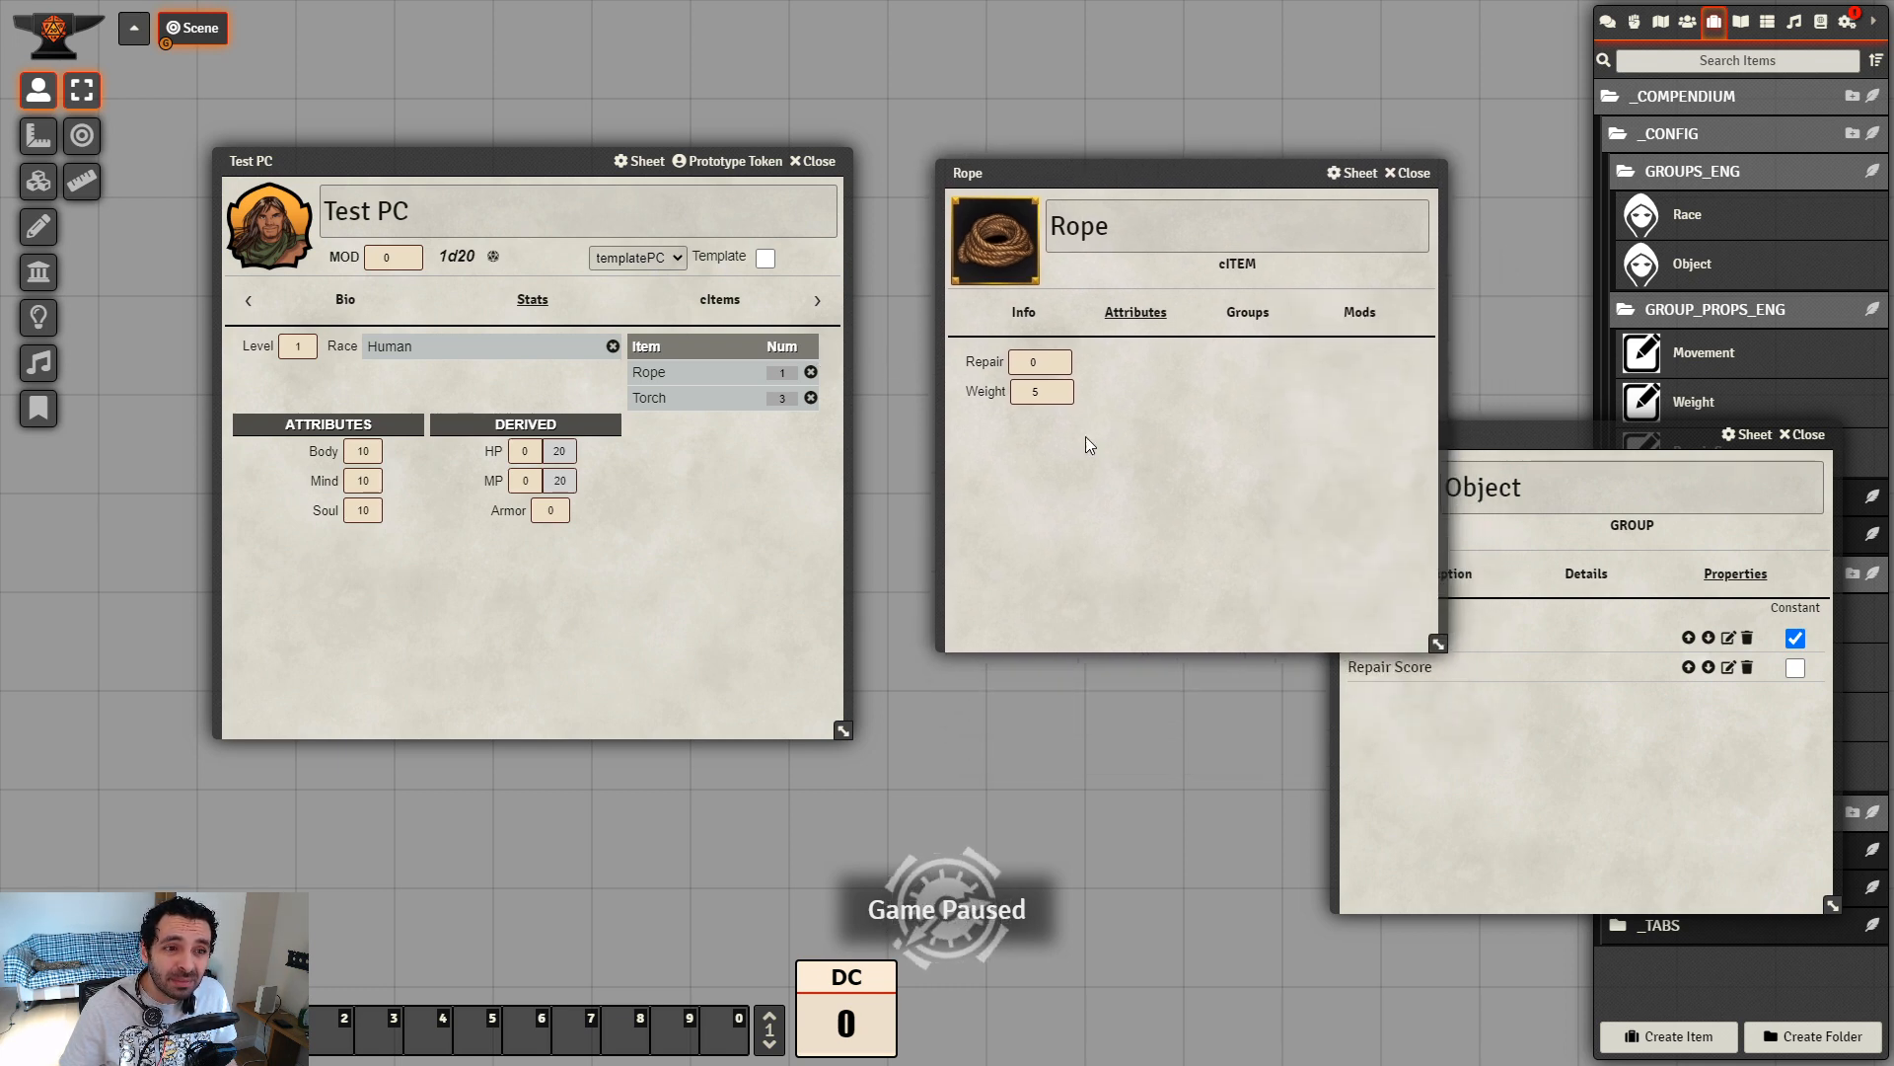
click(1478, 434)
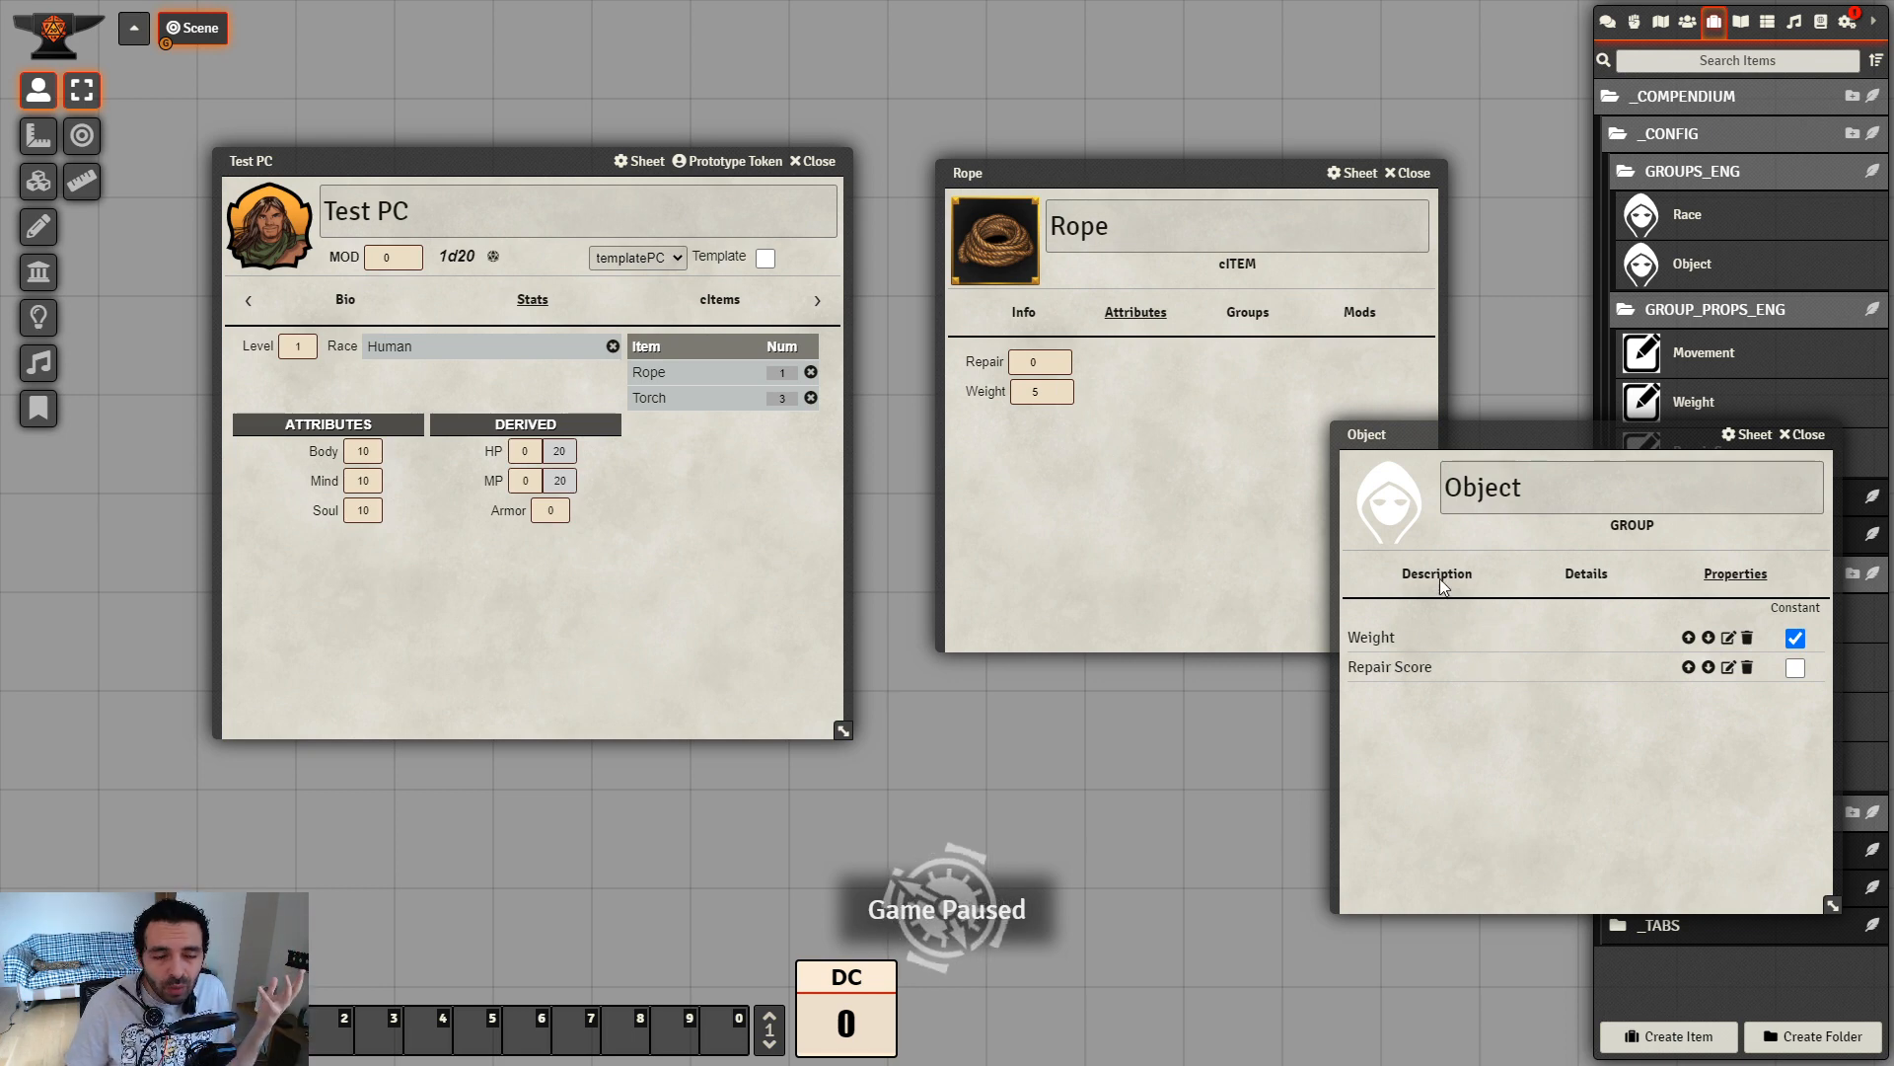
drag(1410, 449, 1164, 498)
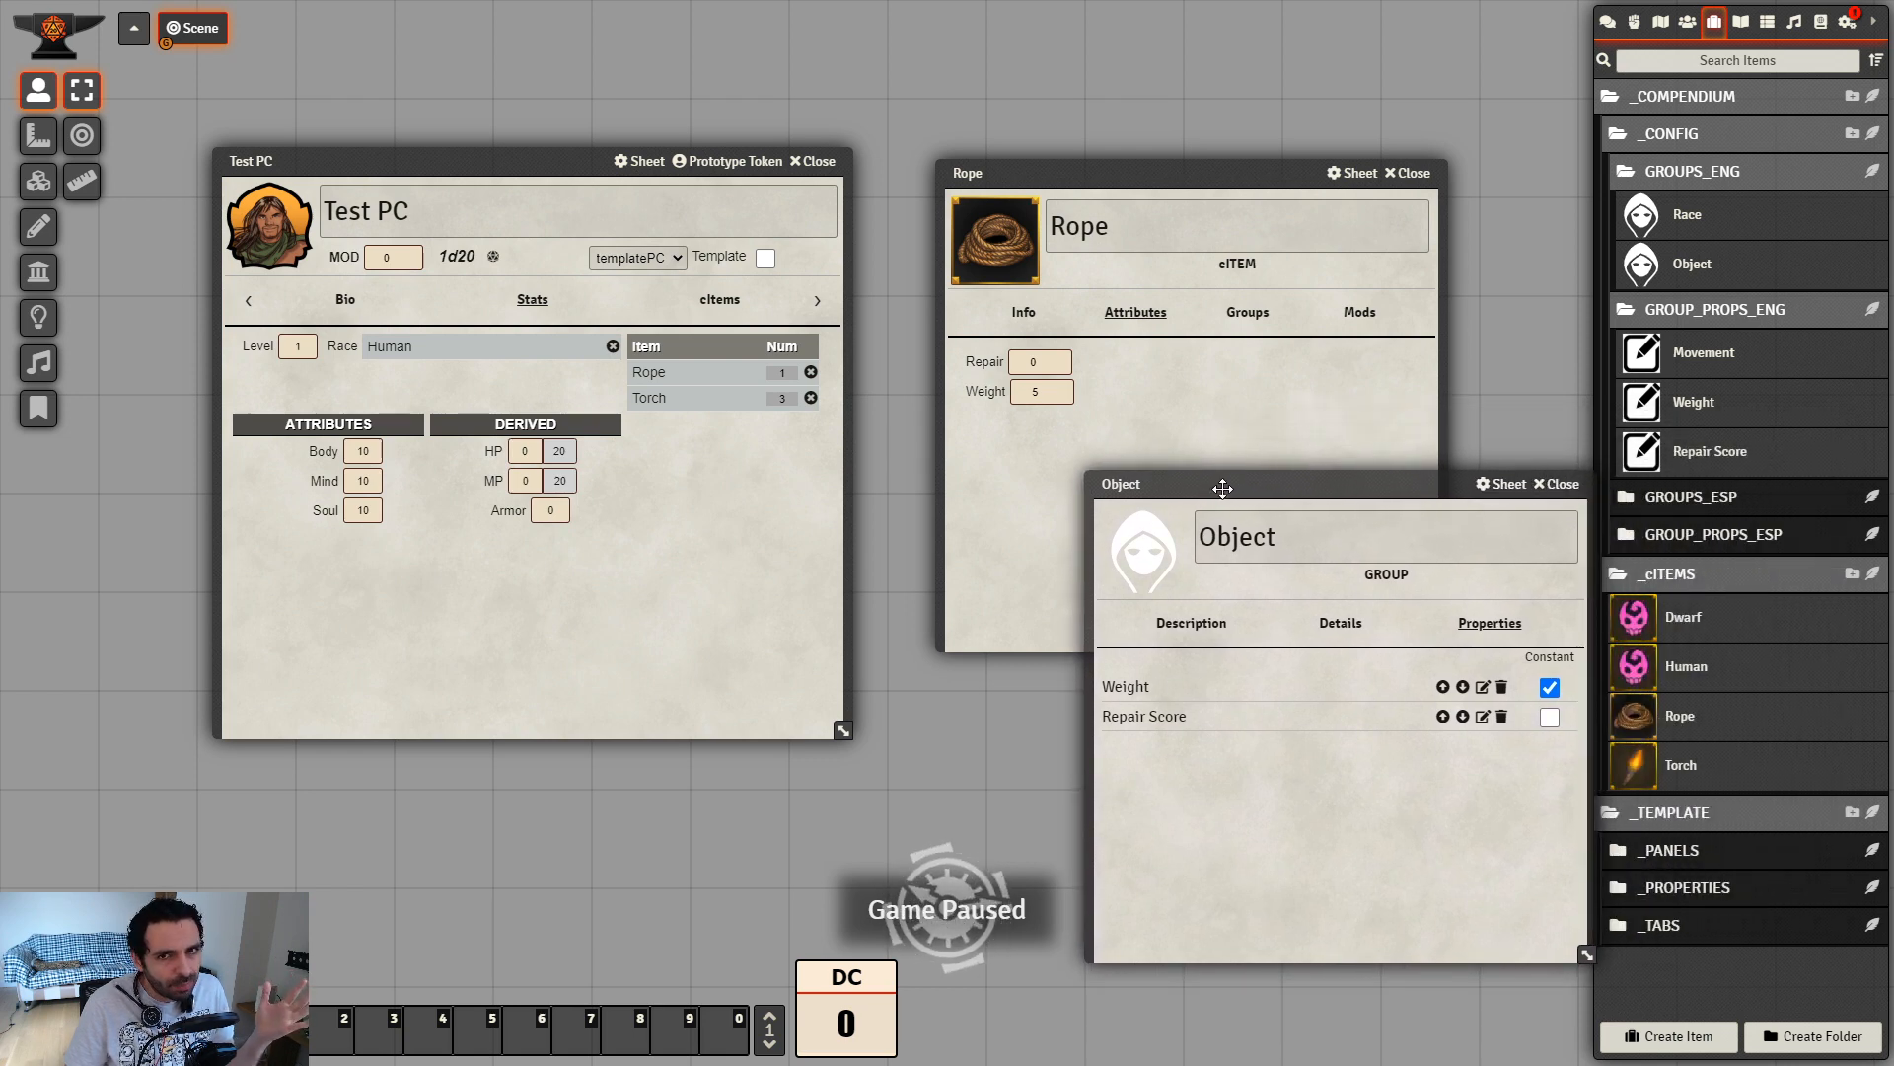
click(1572, 485)
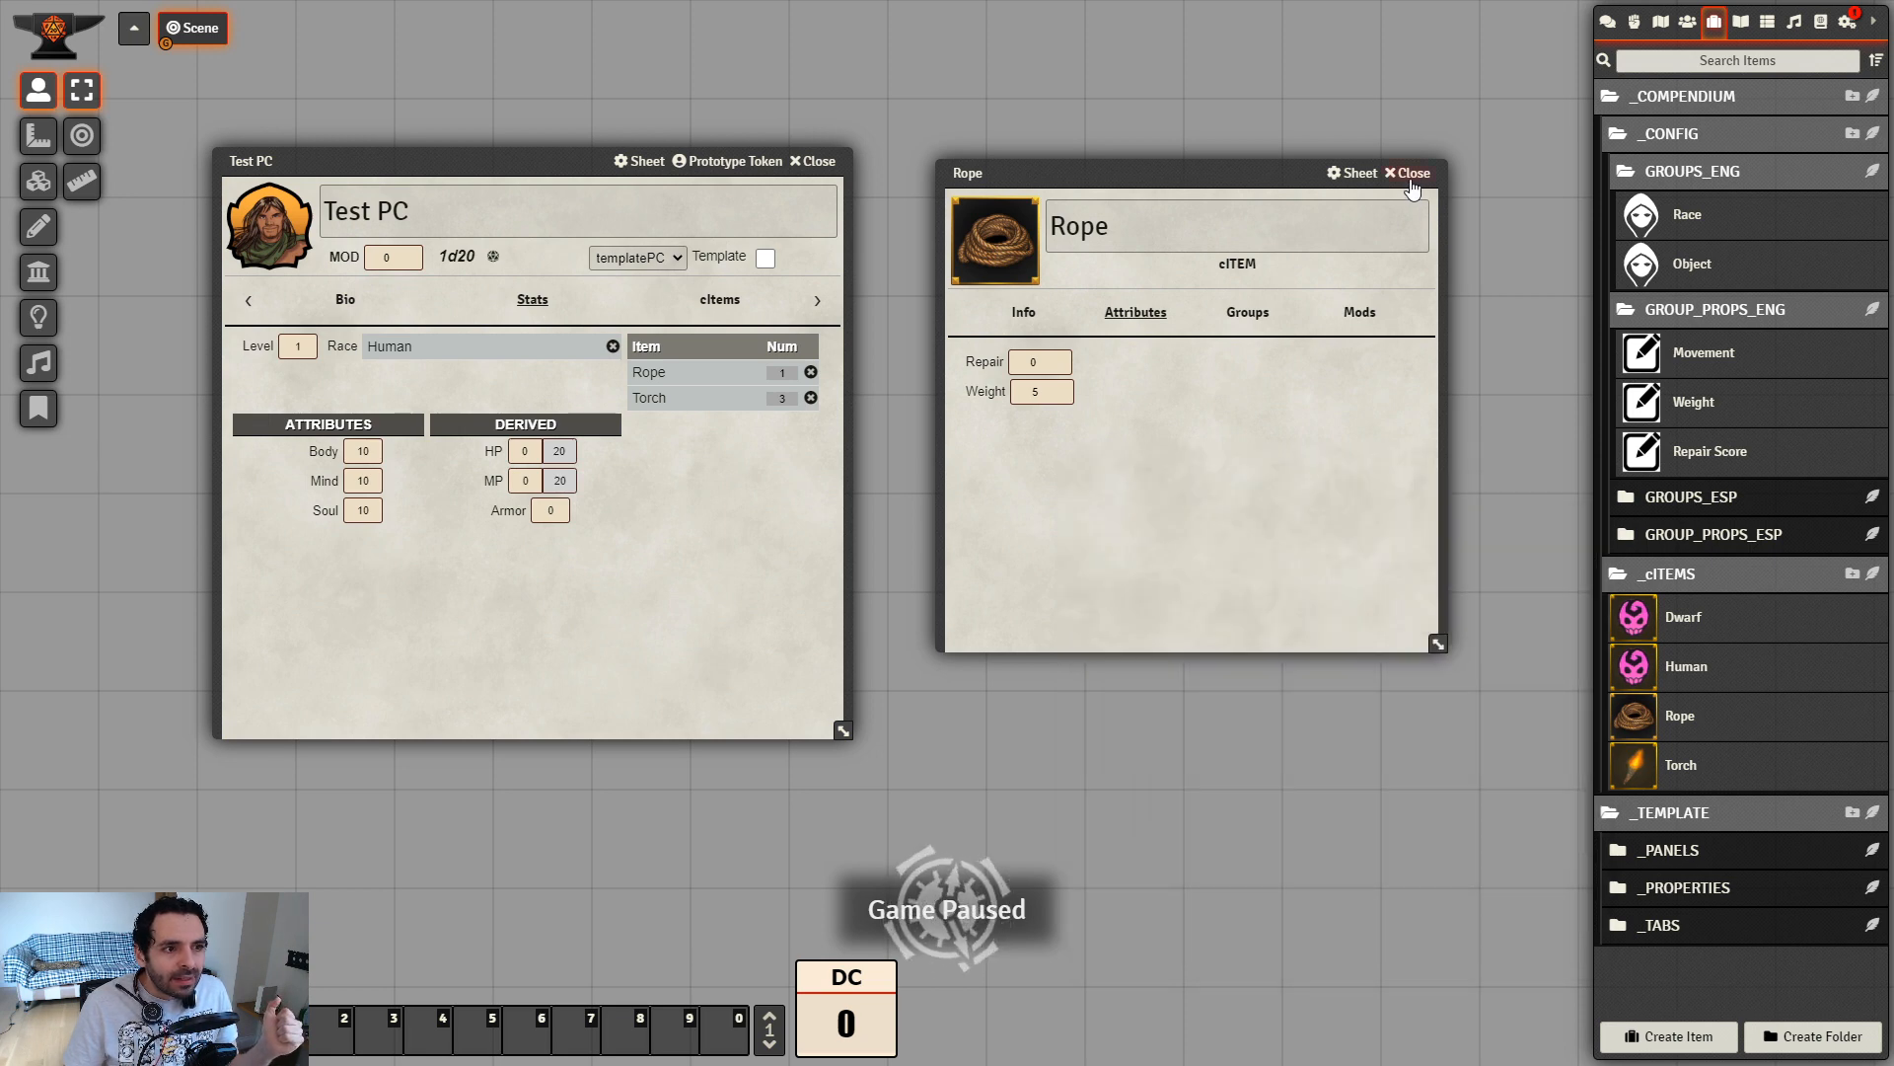
click(1411, 177)
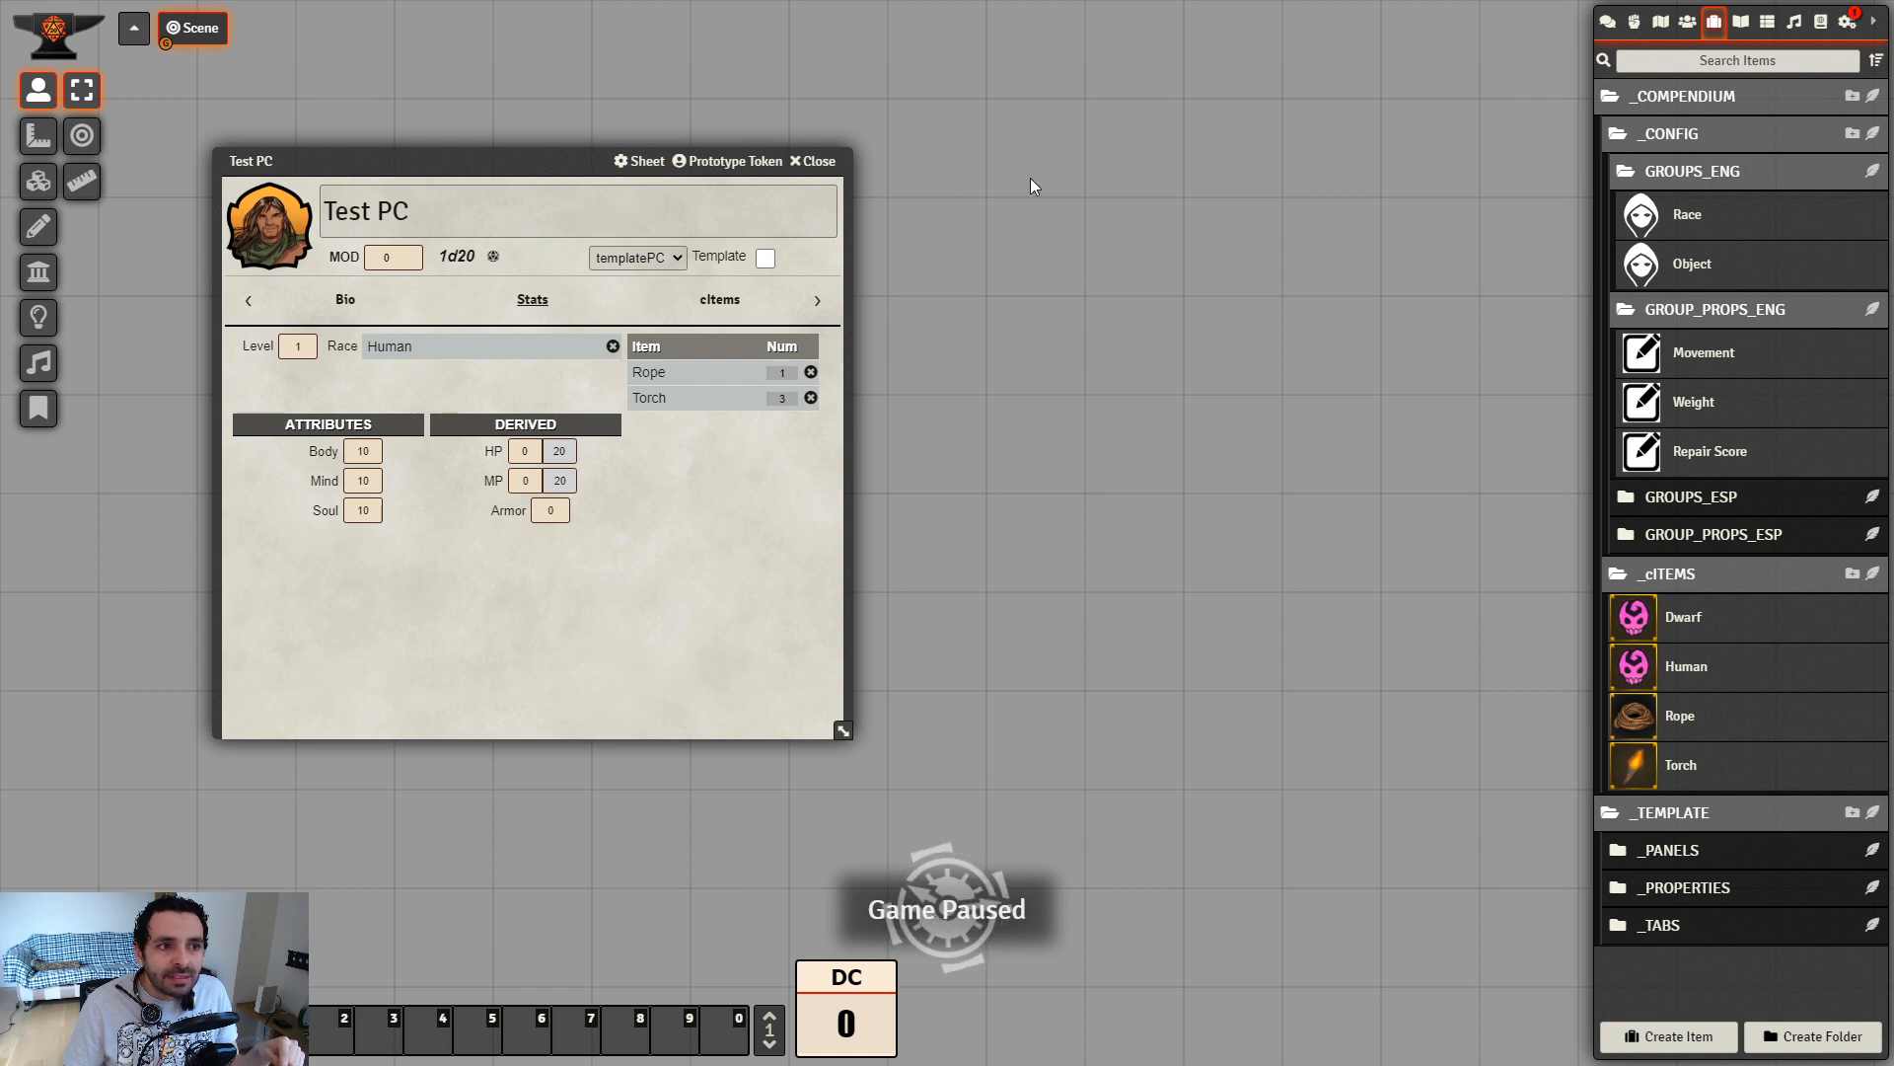
Close Test PC, rebuild the sheet of templatePC from the English config folder and reload the game
click(813, 161)
click(1687, 20)
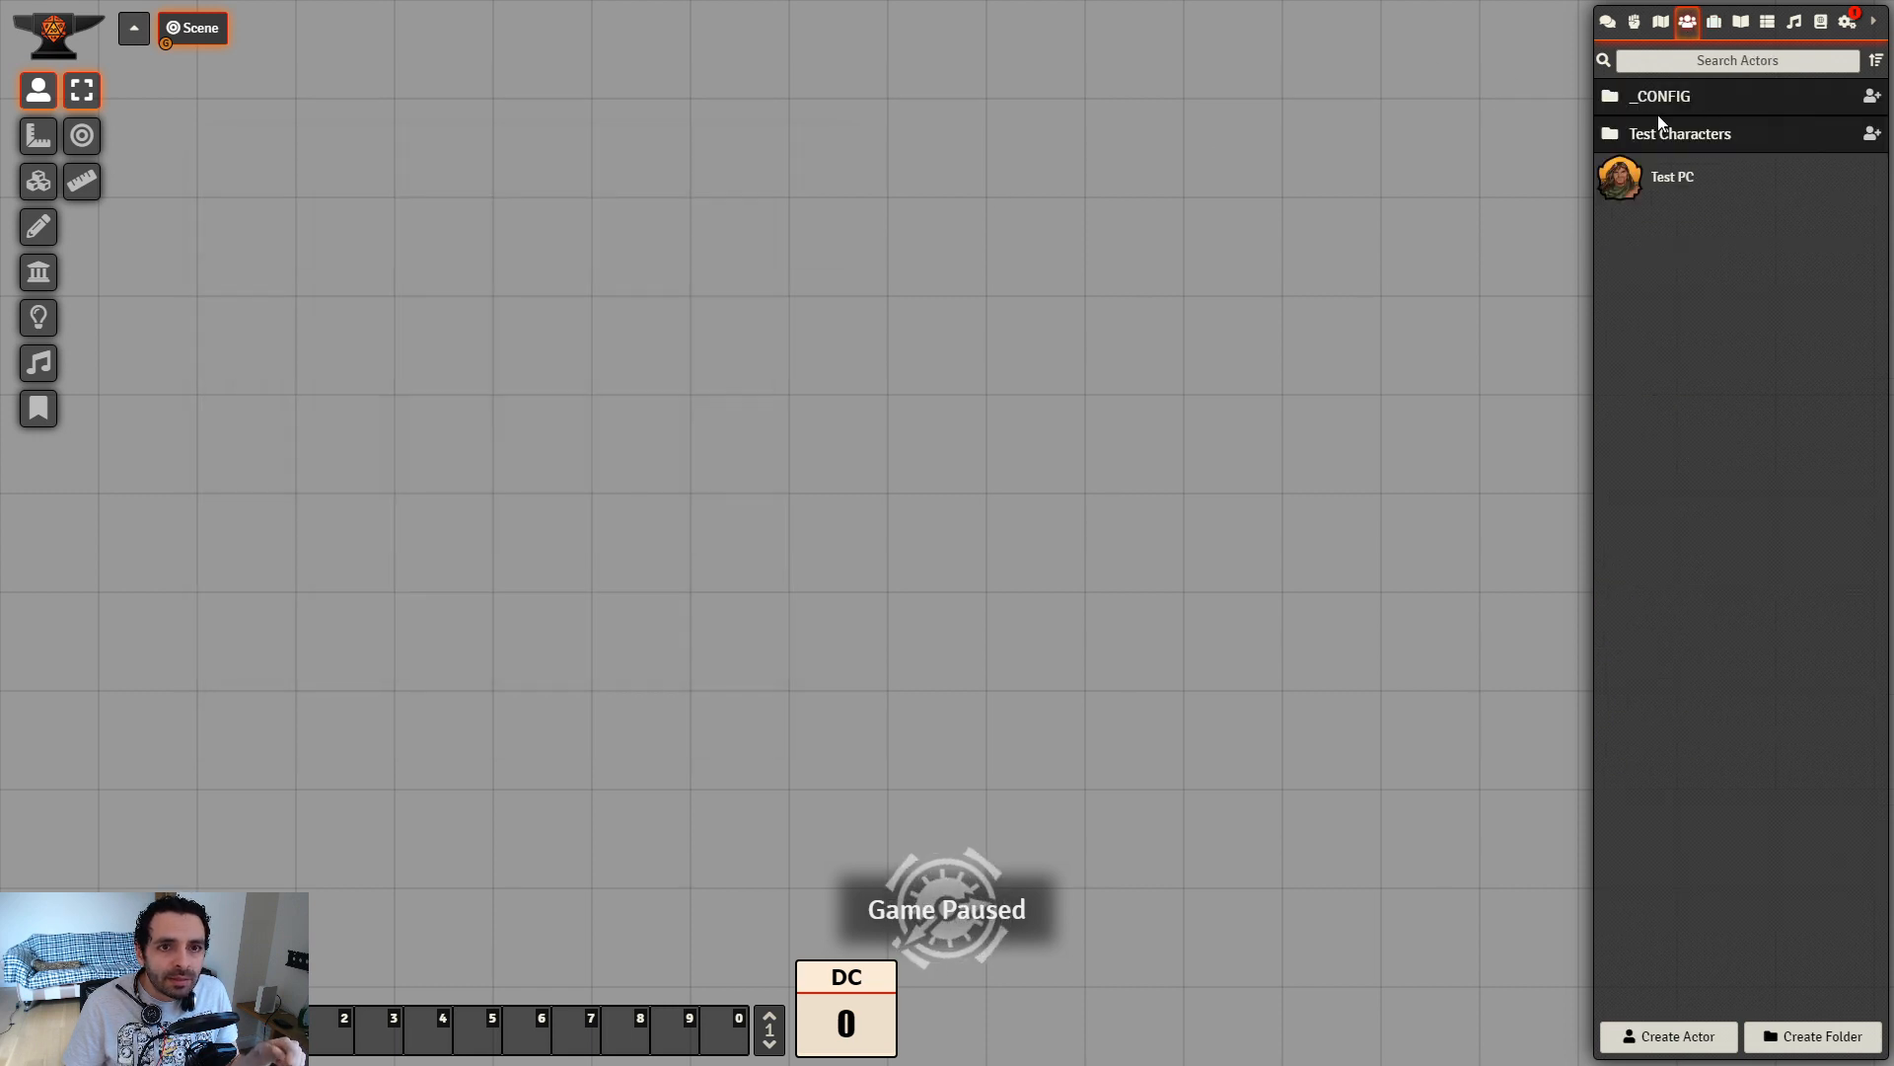
click(1661, 107)
click(1691, 136)
click(1695, 165)
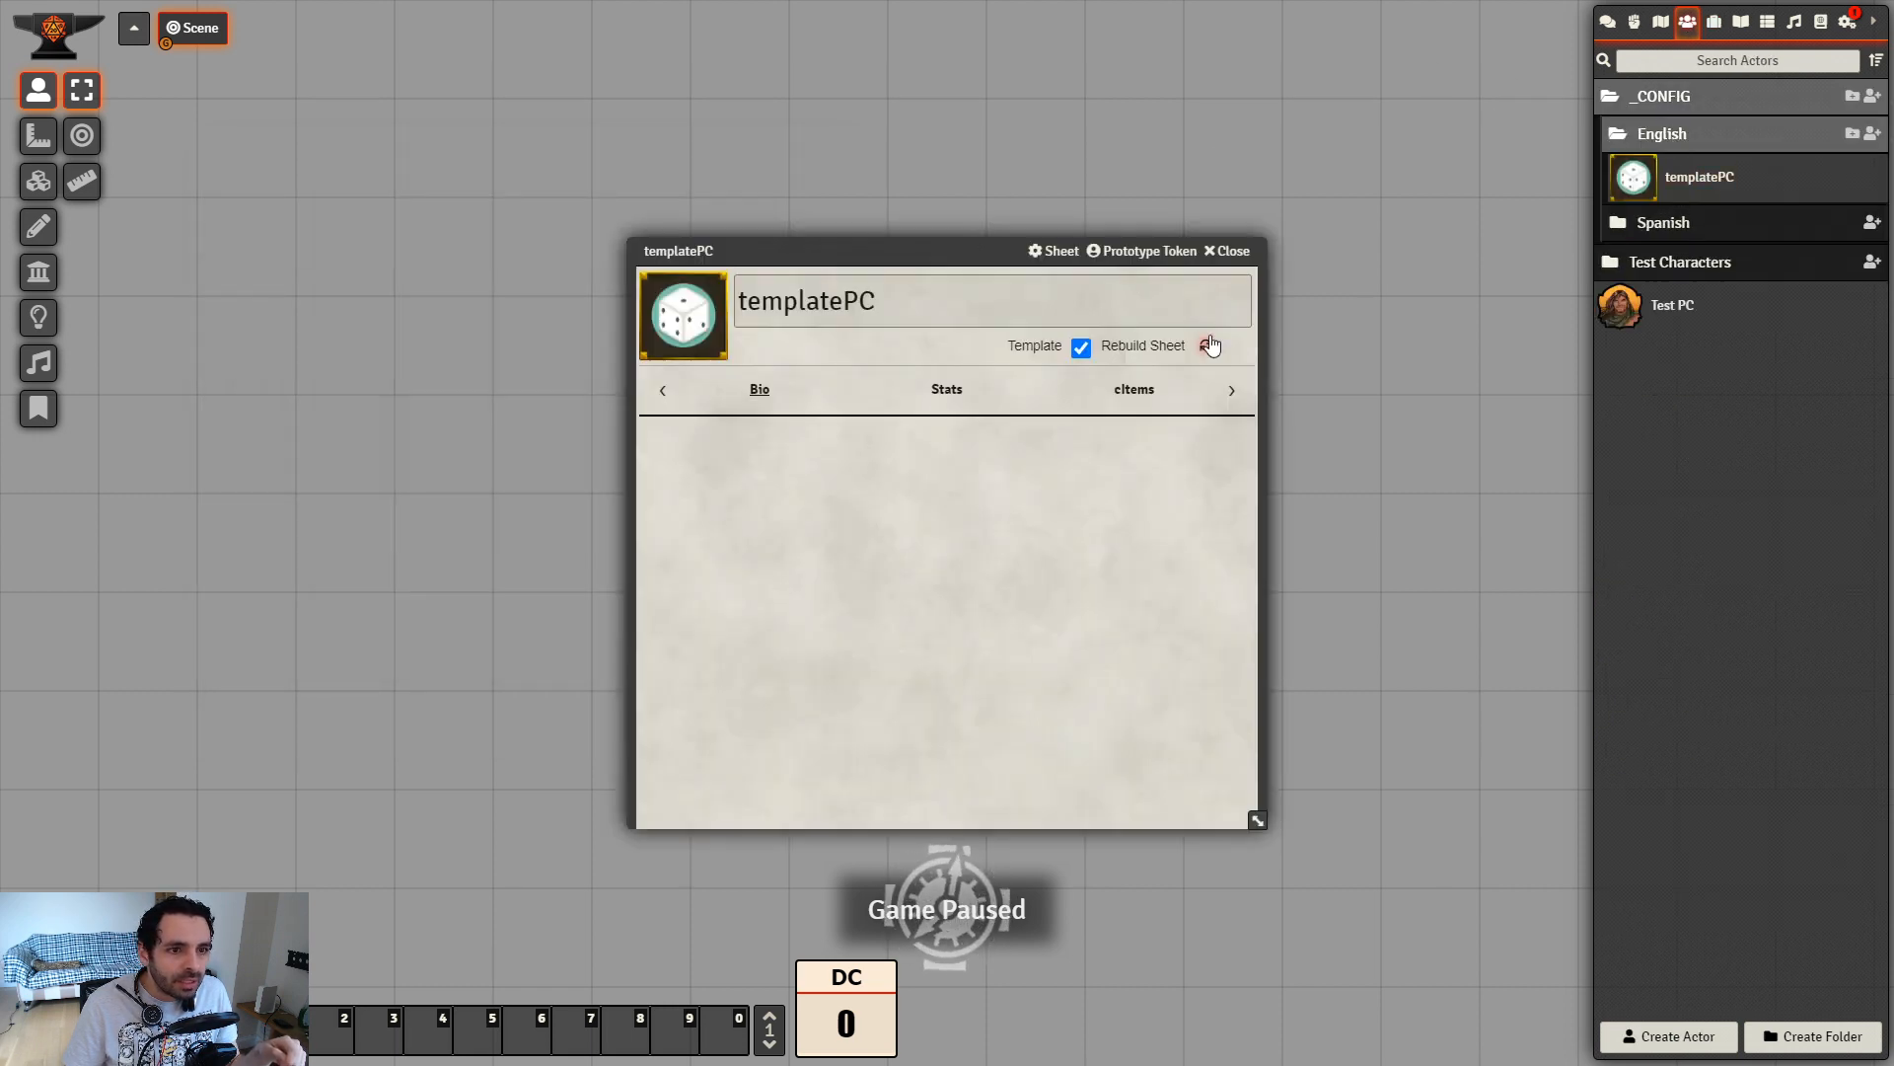
click(1208, 346)
click(1233, 253)
key(F5)
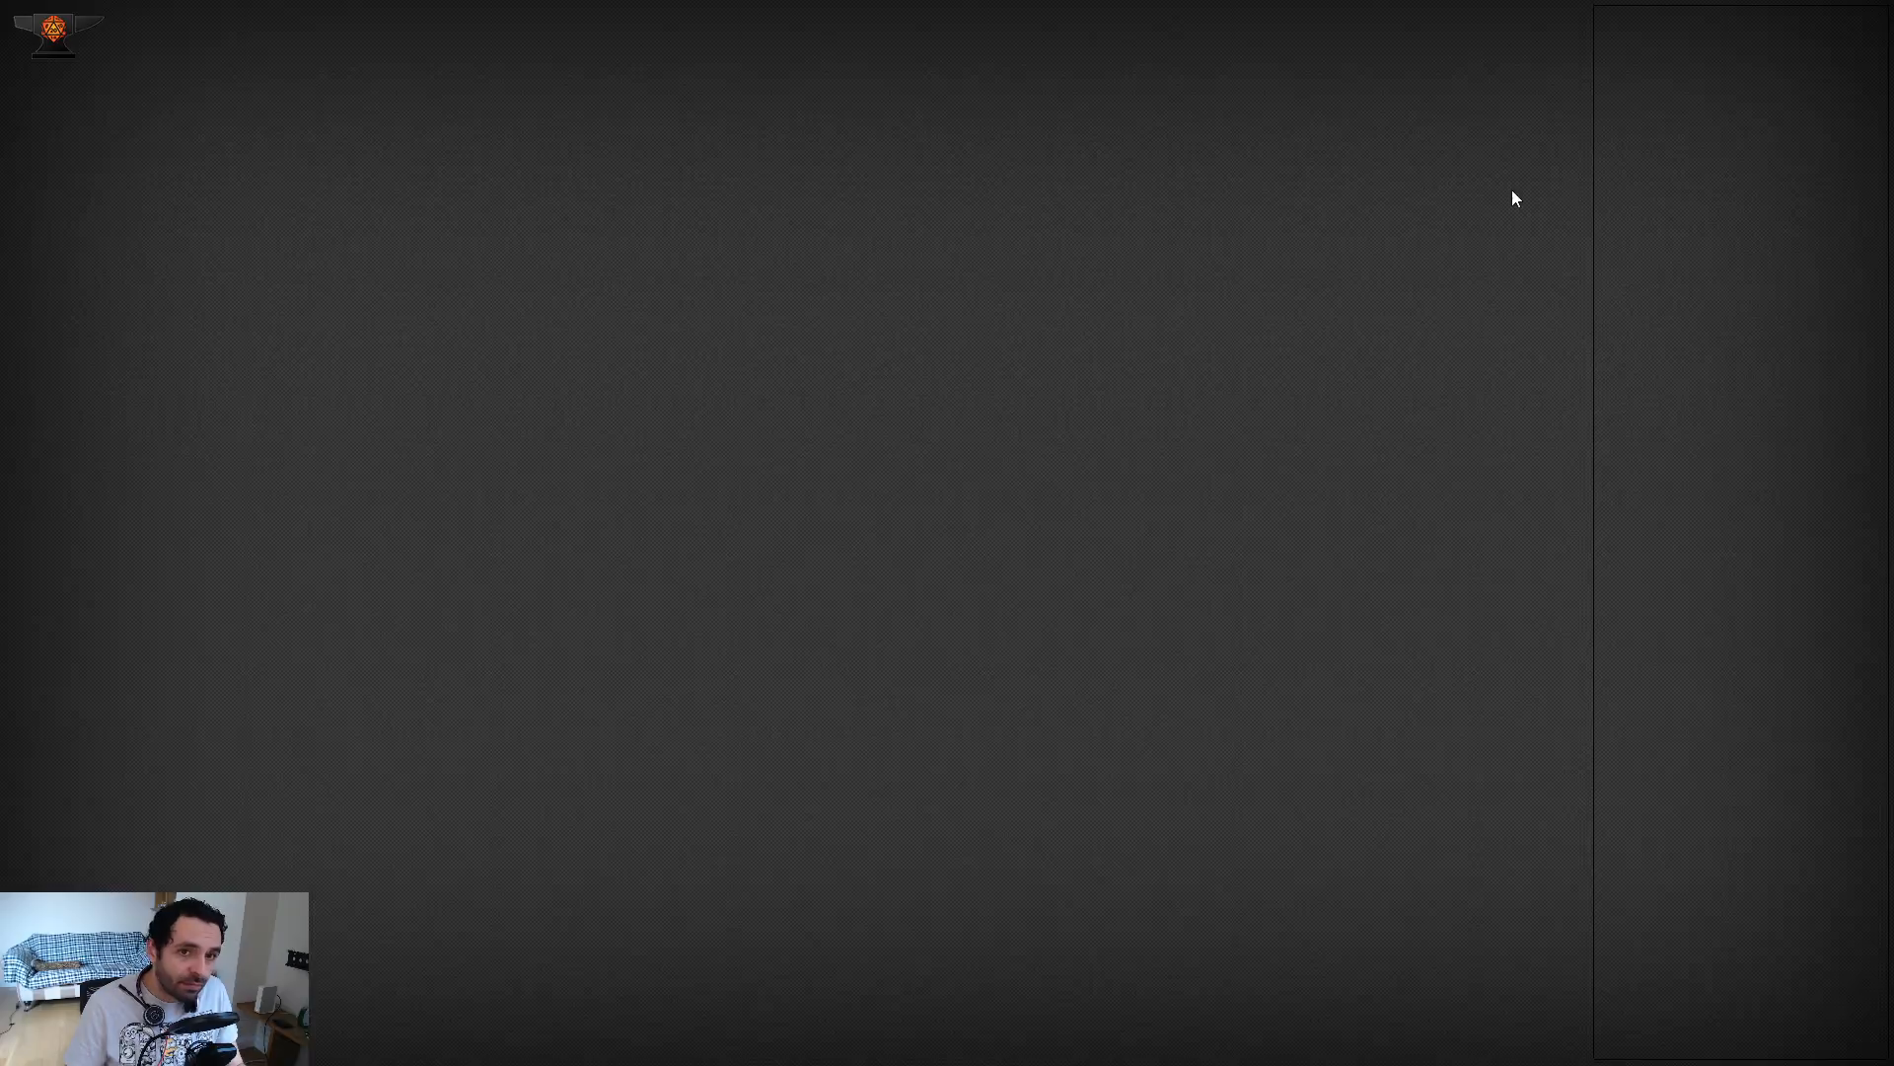
Open the Test PC actor, check the Rope row in the Stats item table against the cItems tab, and close the sheet
click(1687, 21)
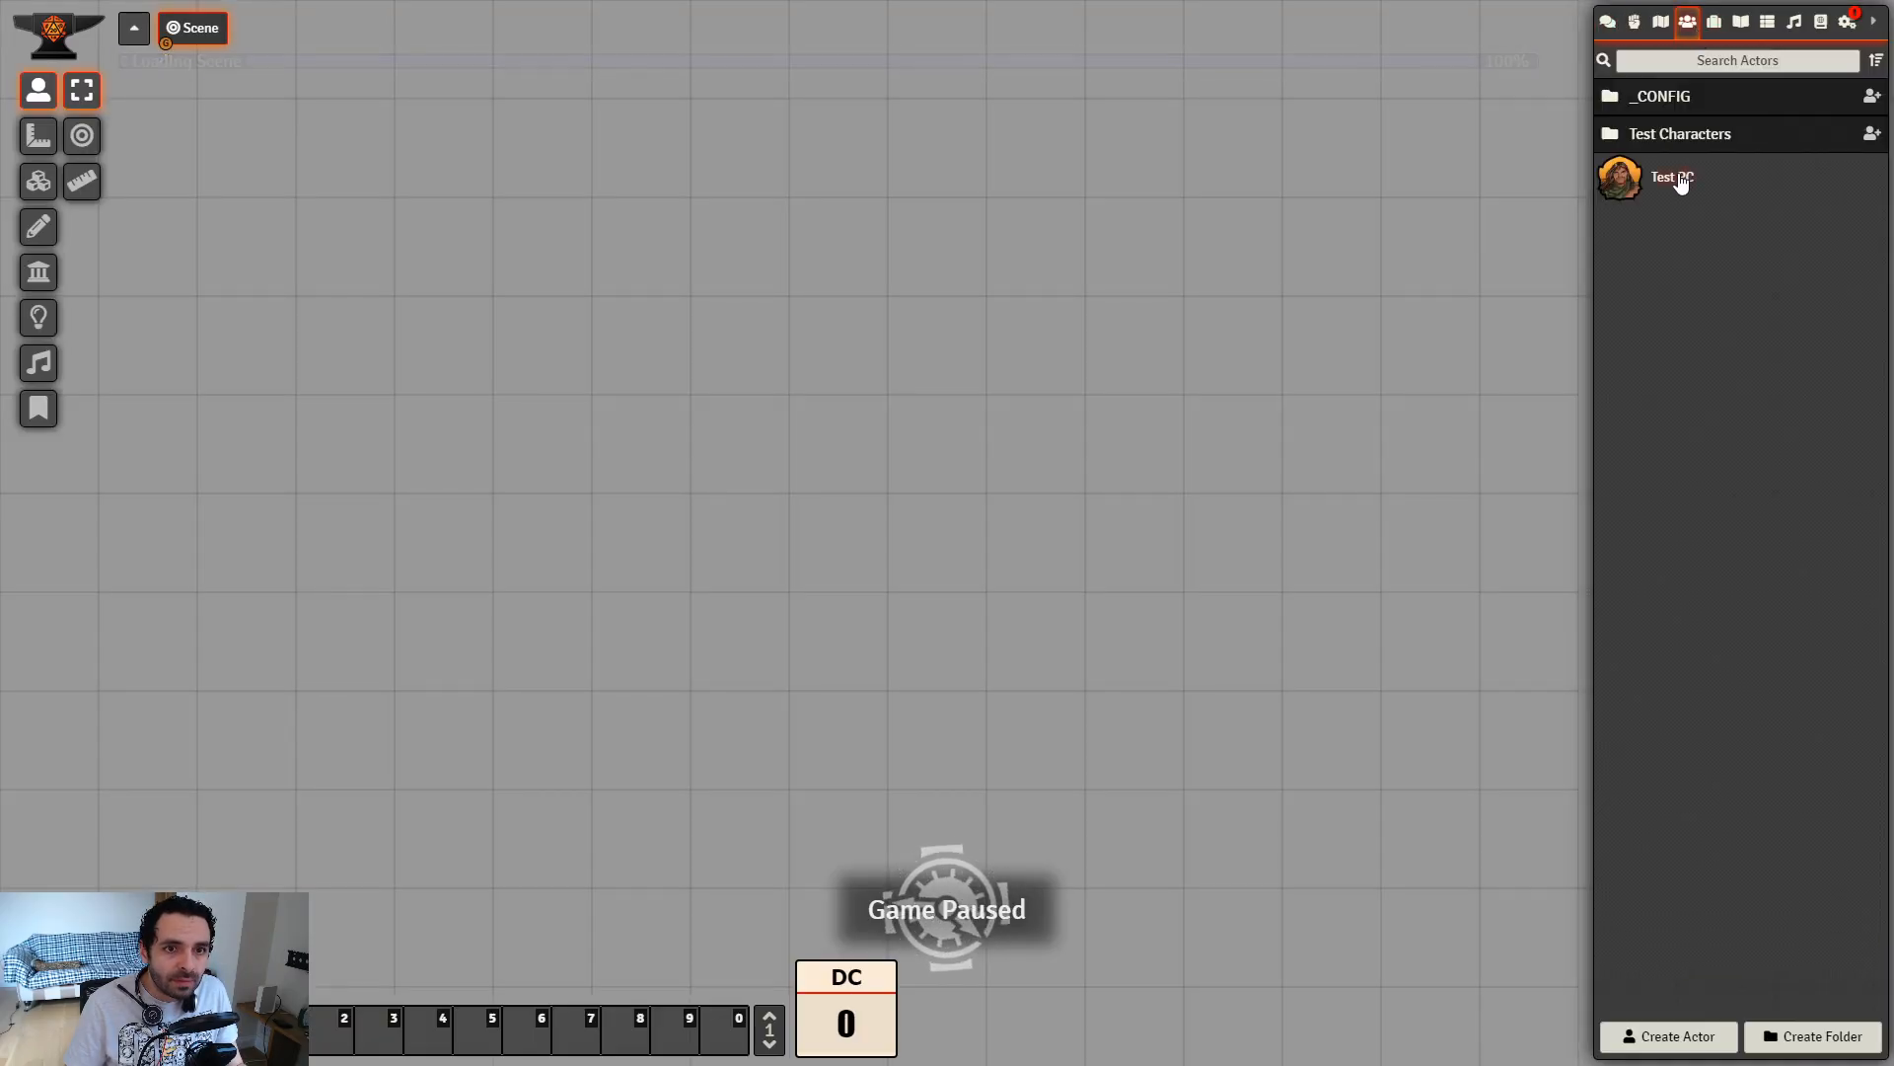
click(1680, 185)
click(1135, 390)
click(946, 392)
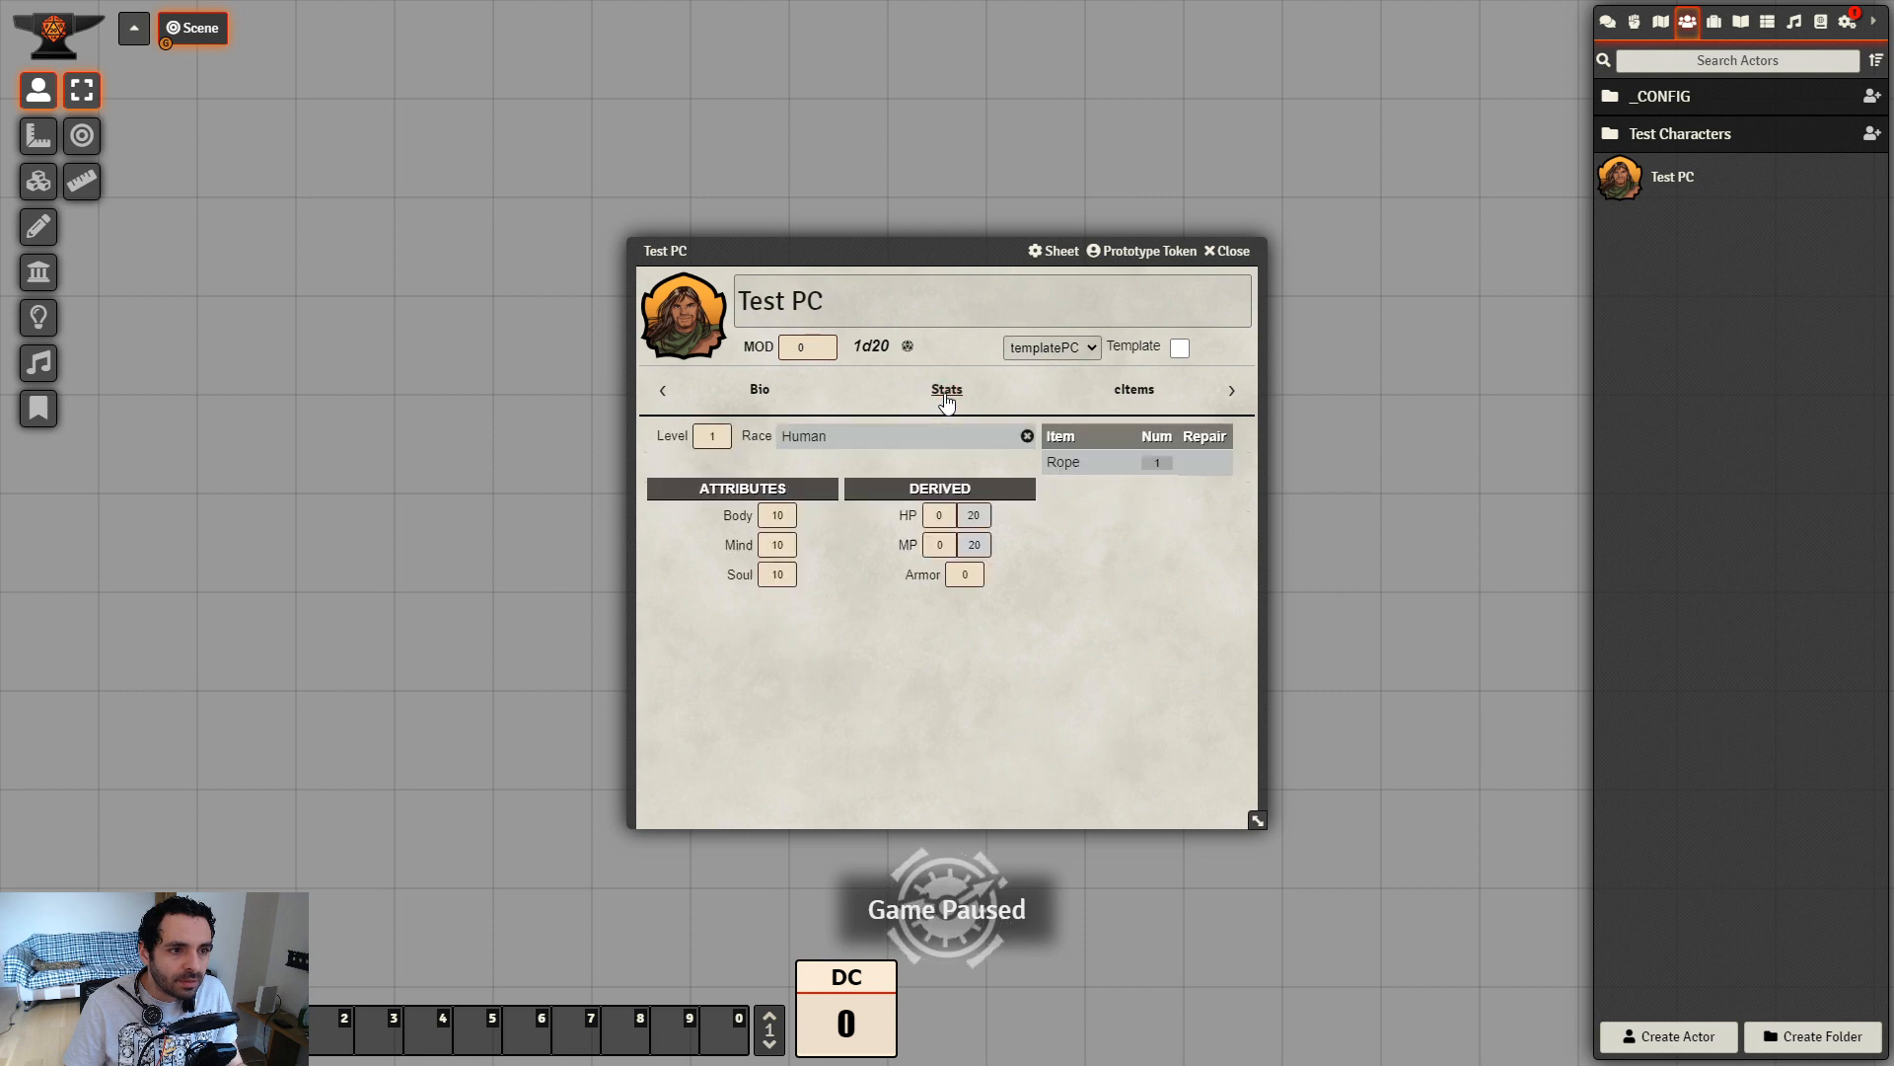
drag(964, 241, 758, 181)
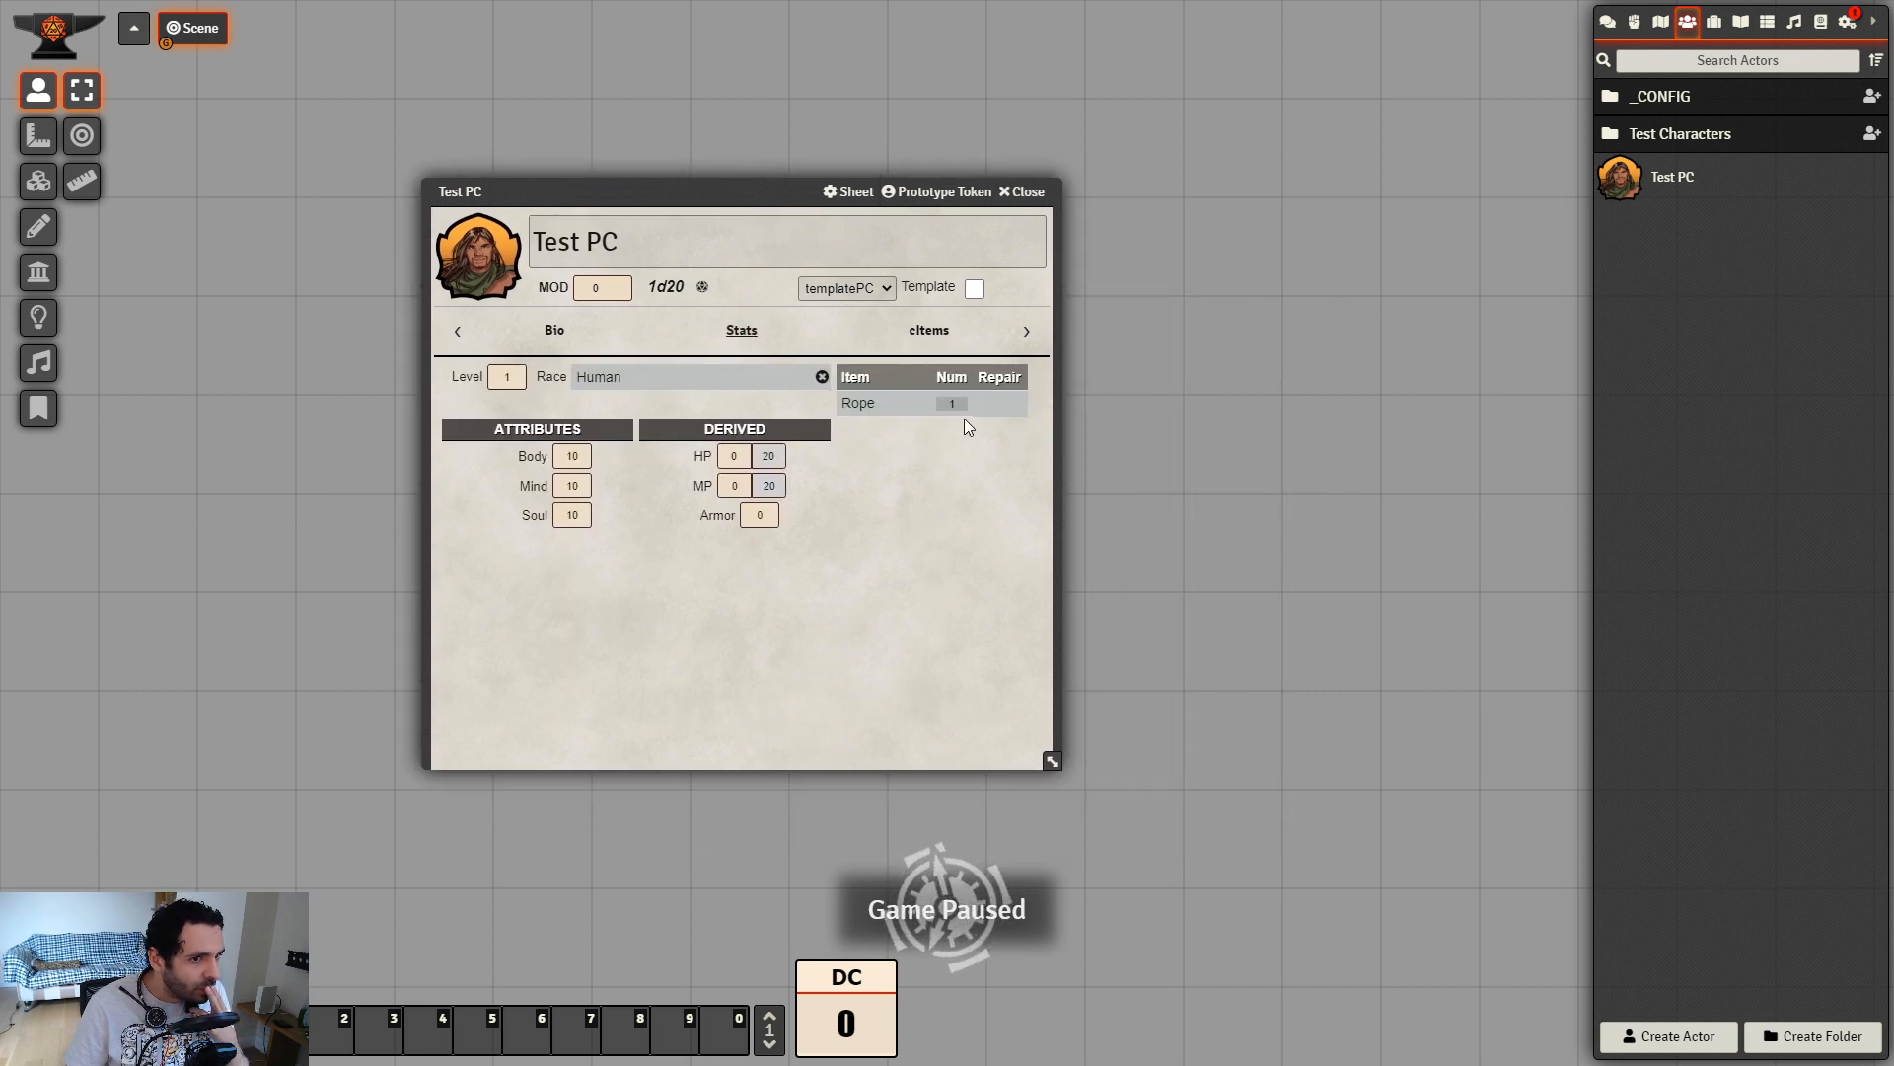
click(933, 340)
click(745, 335)
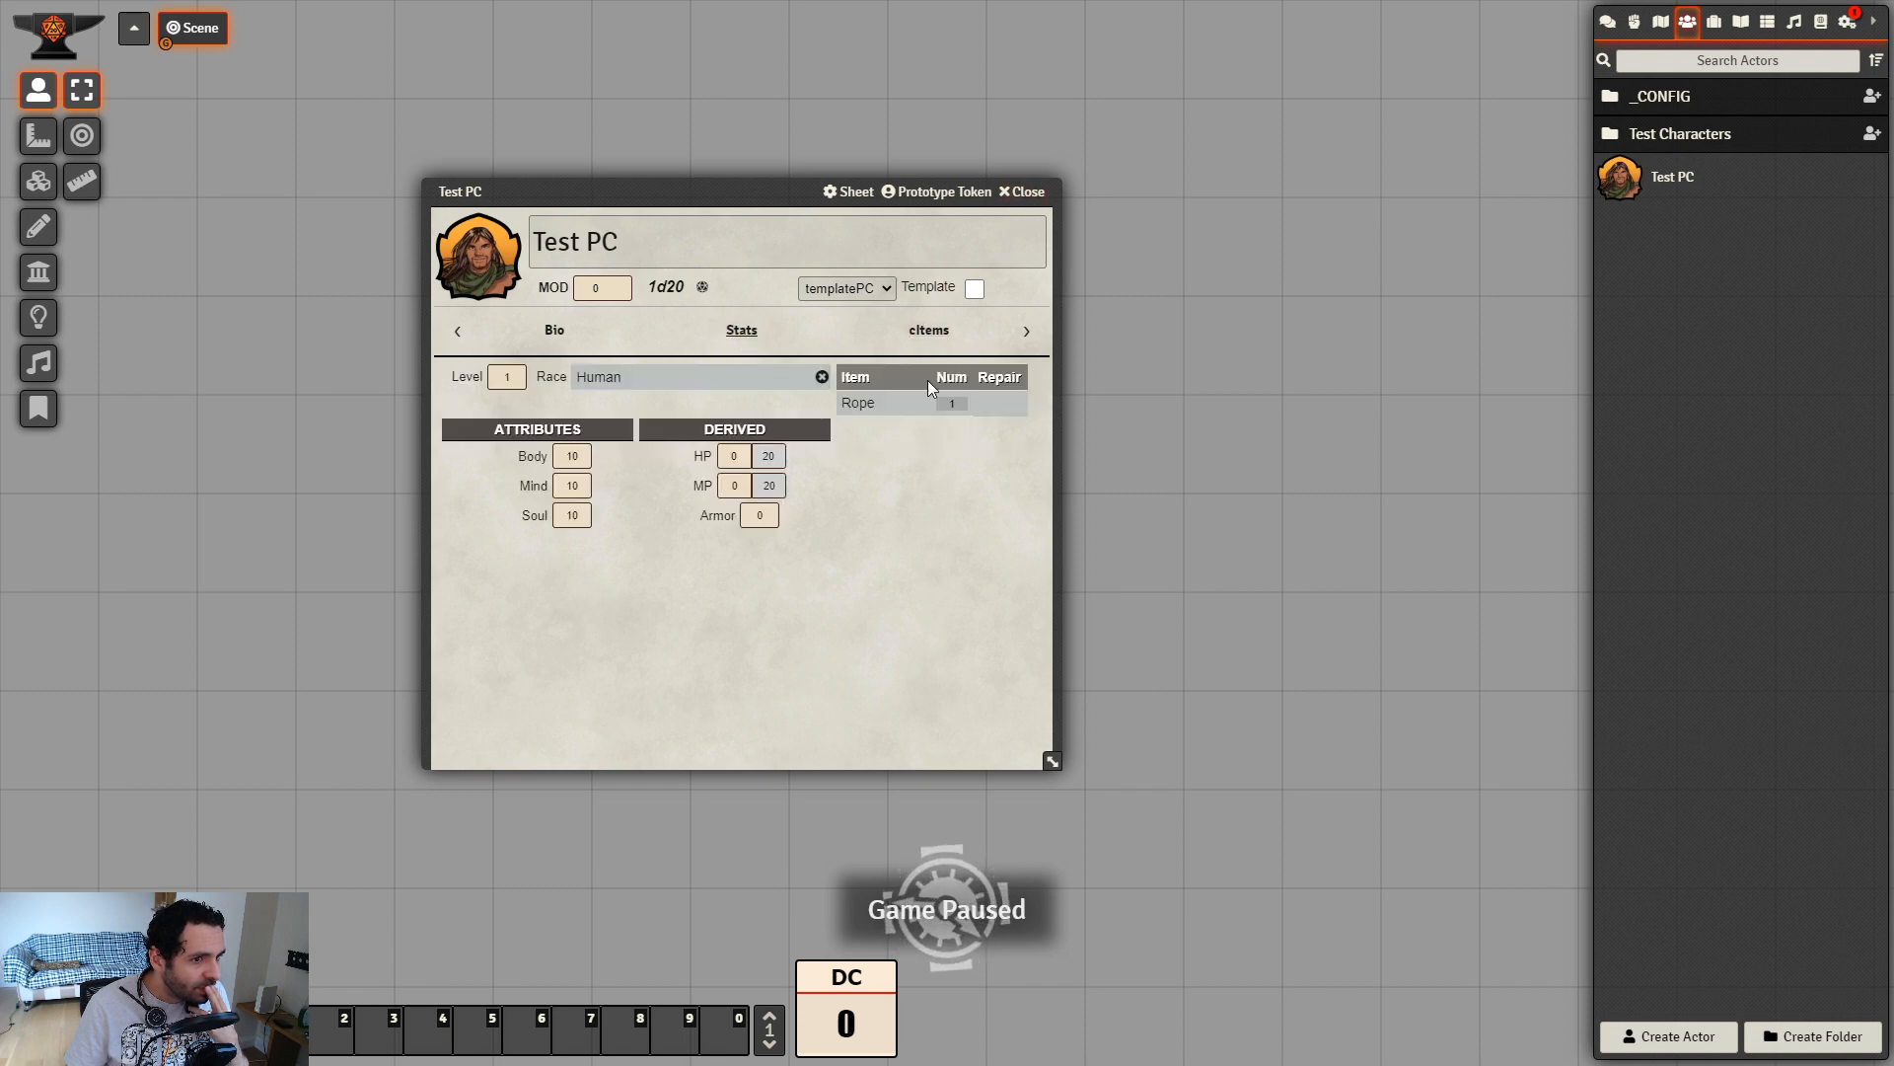
click(1030, 192)
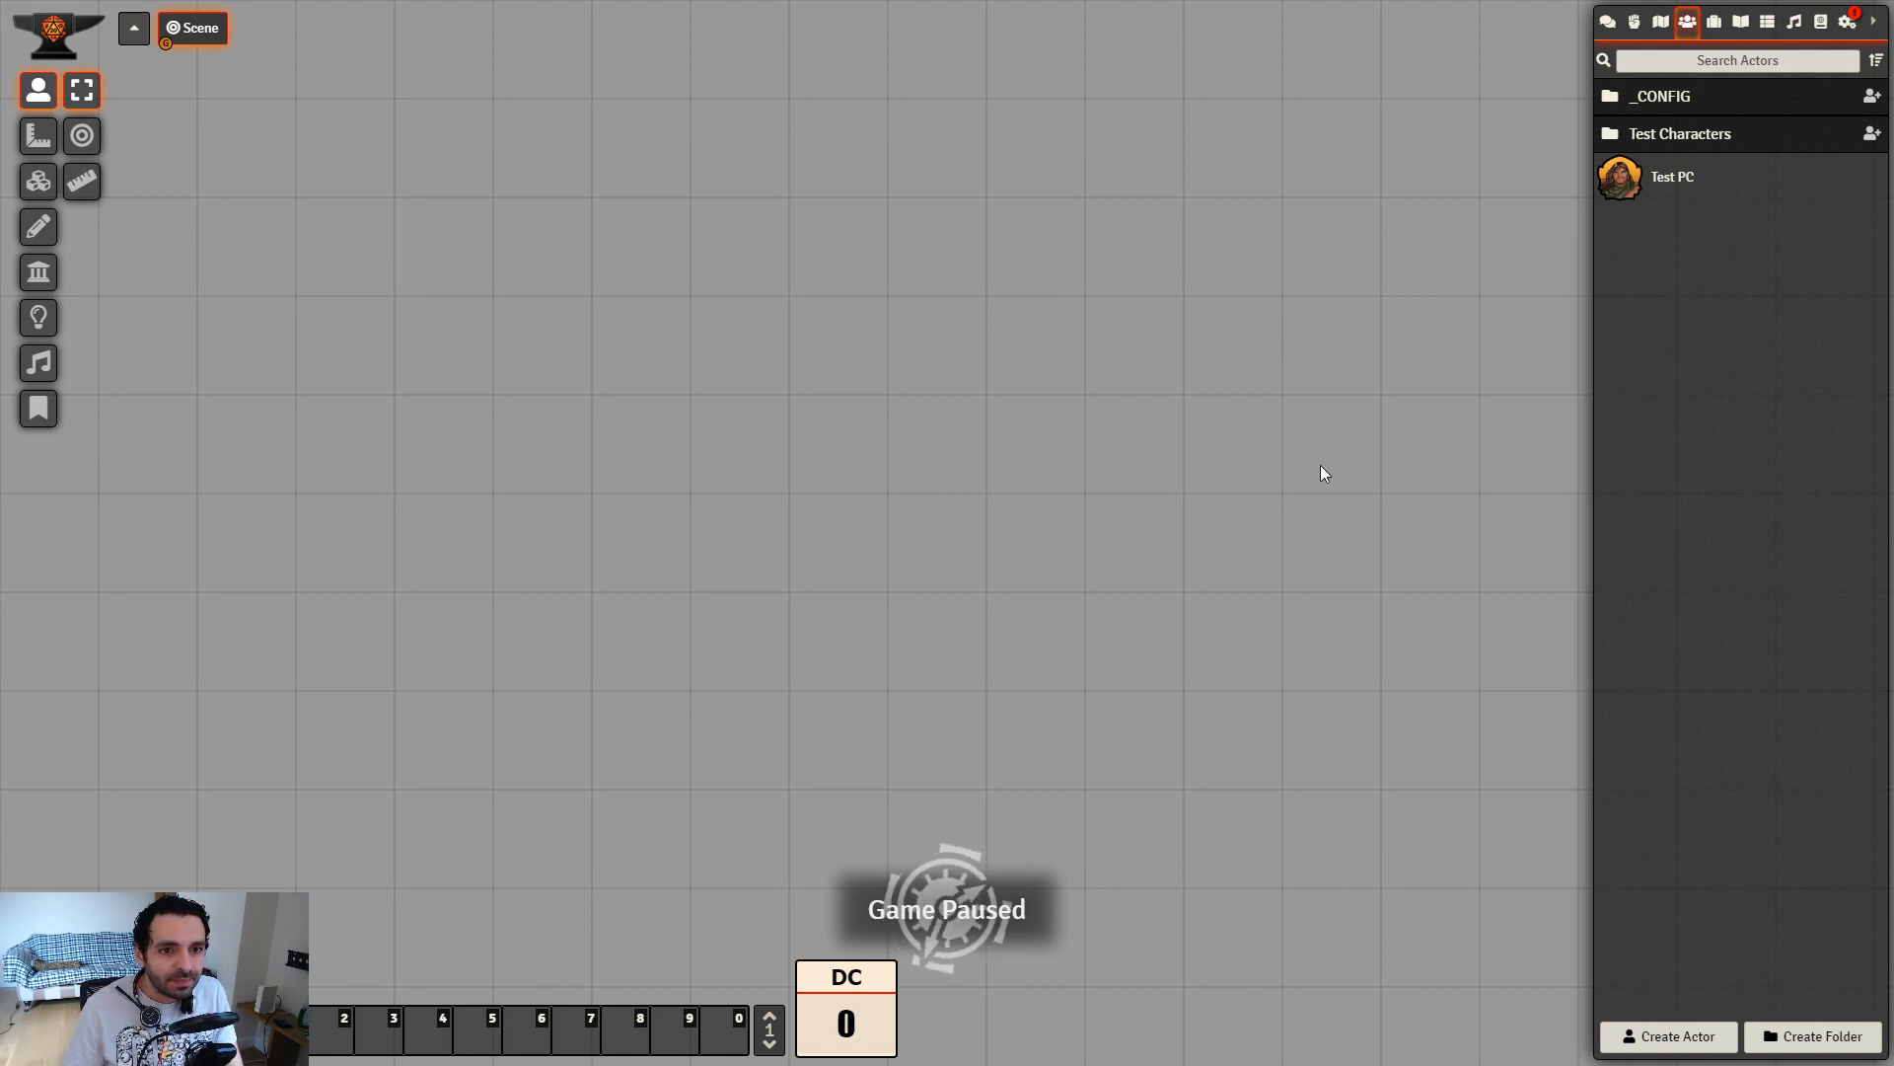
Delete the Test PC actor and confirm its permanent removal
right_click(1691, 174)
click(1650, 281)
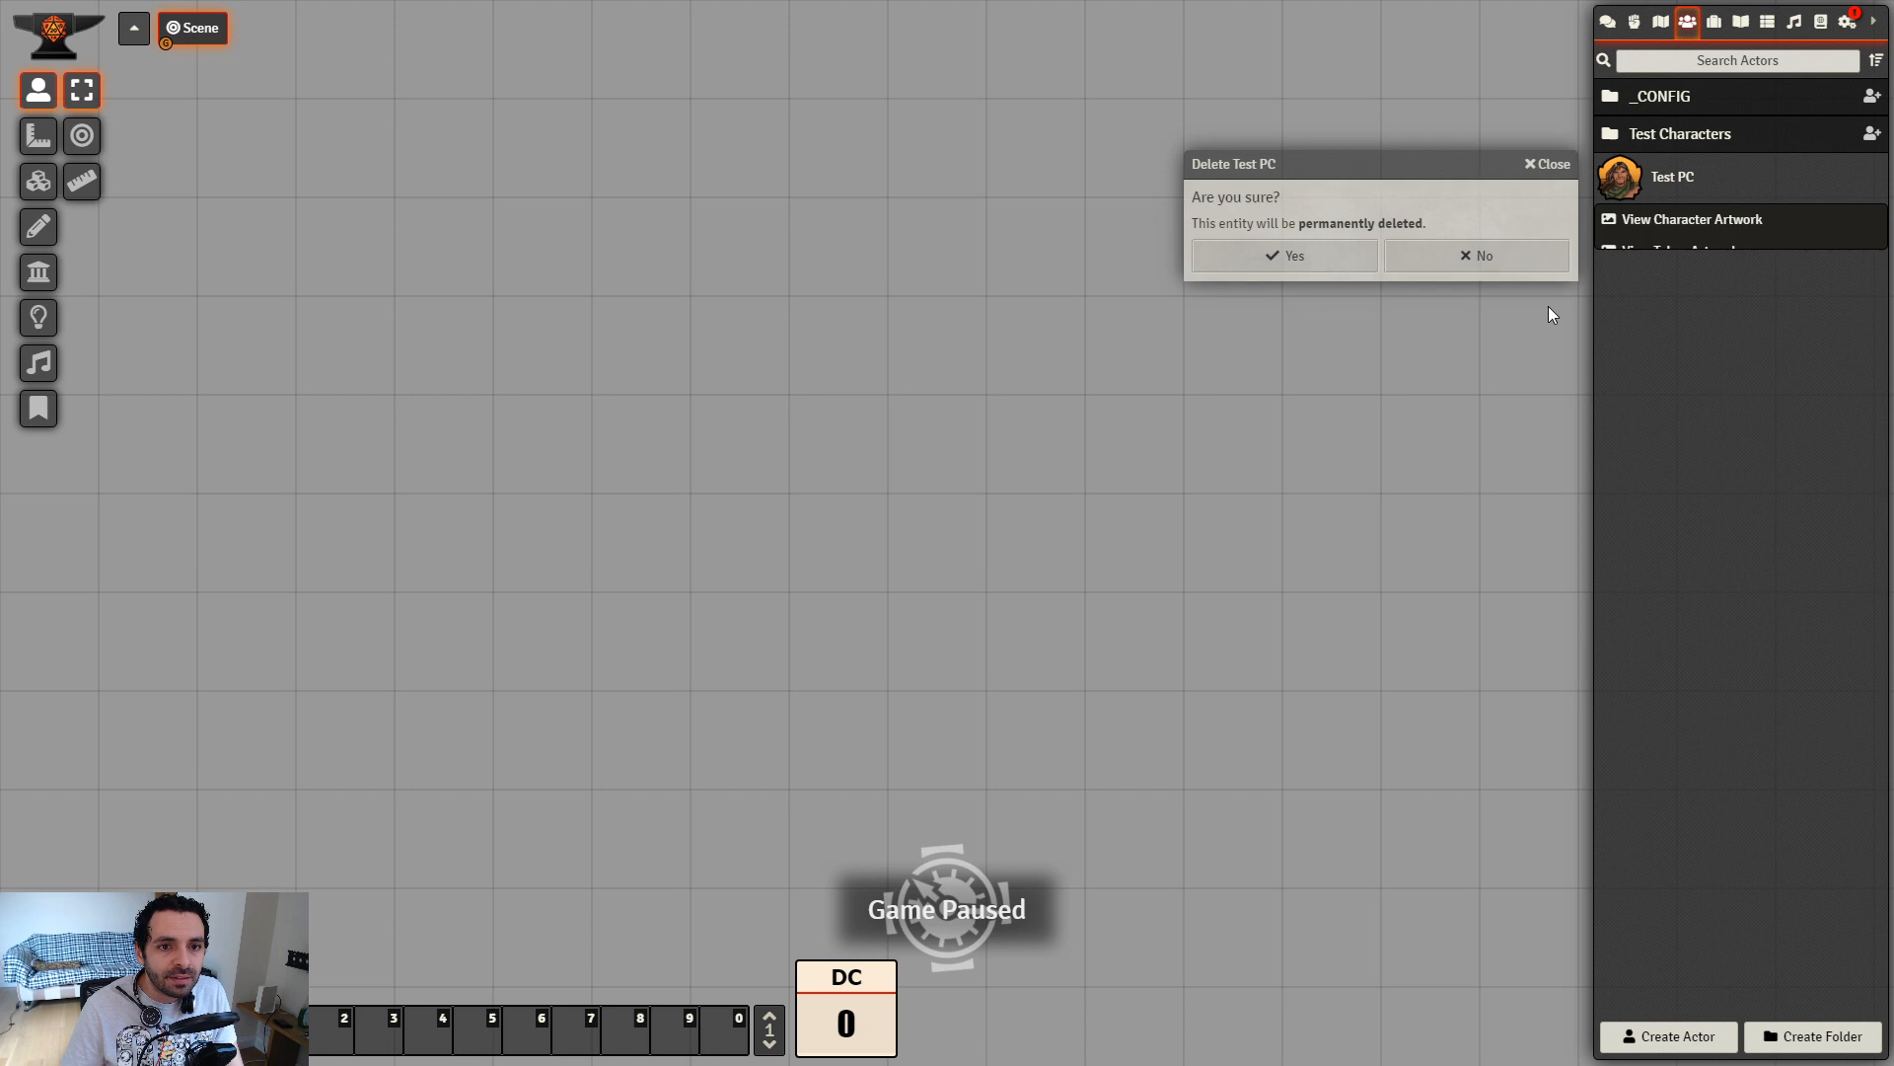
click(1293, 259)
Create a new actor, assign it the templatePC template, and show its Stats tab
click(1670, 1036)
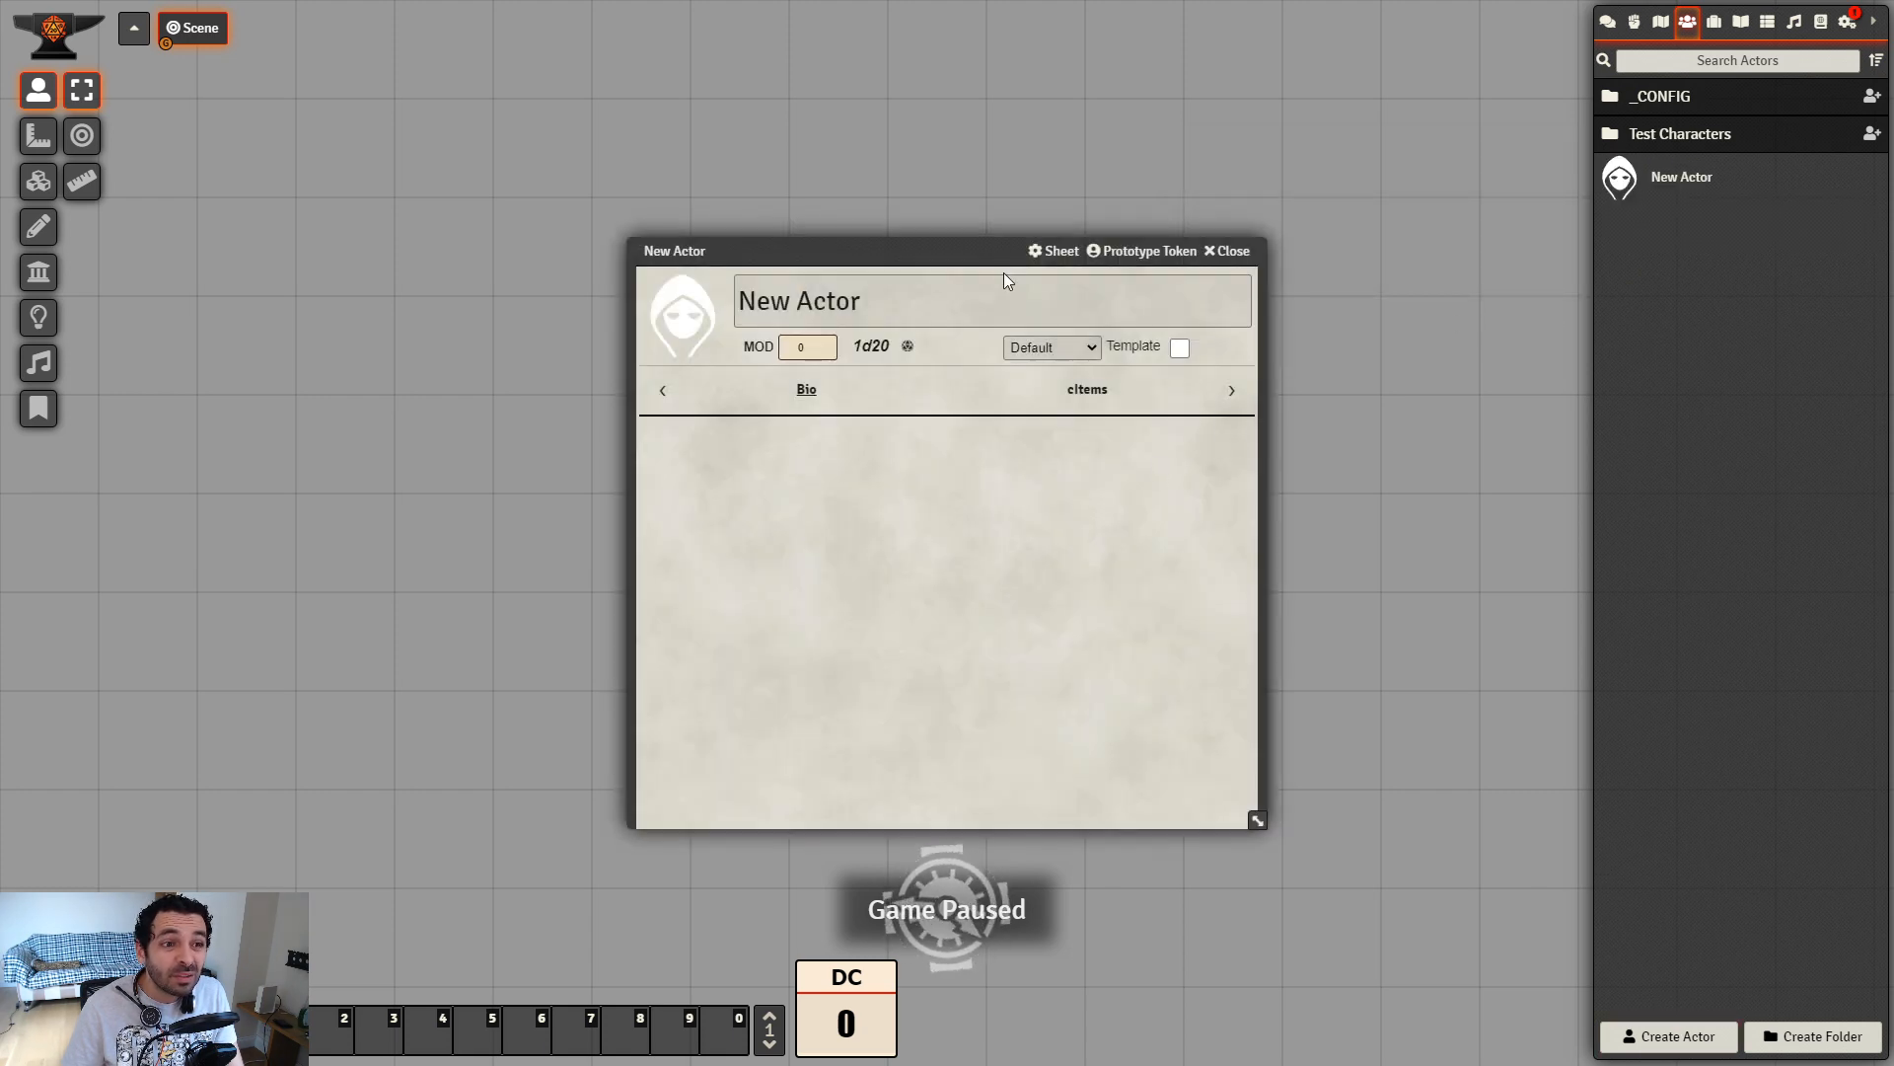
drag(1003, 273, 830, 216)
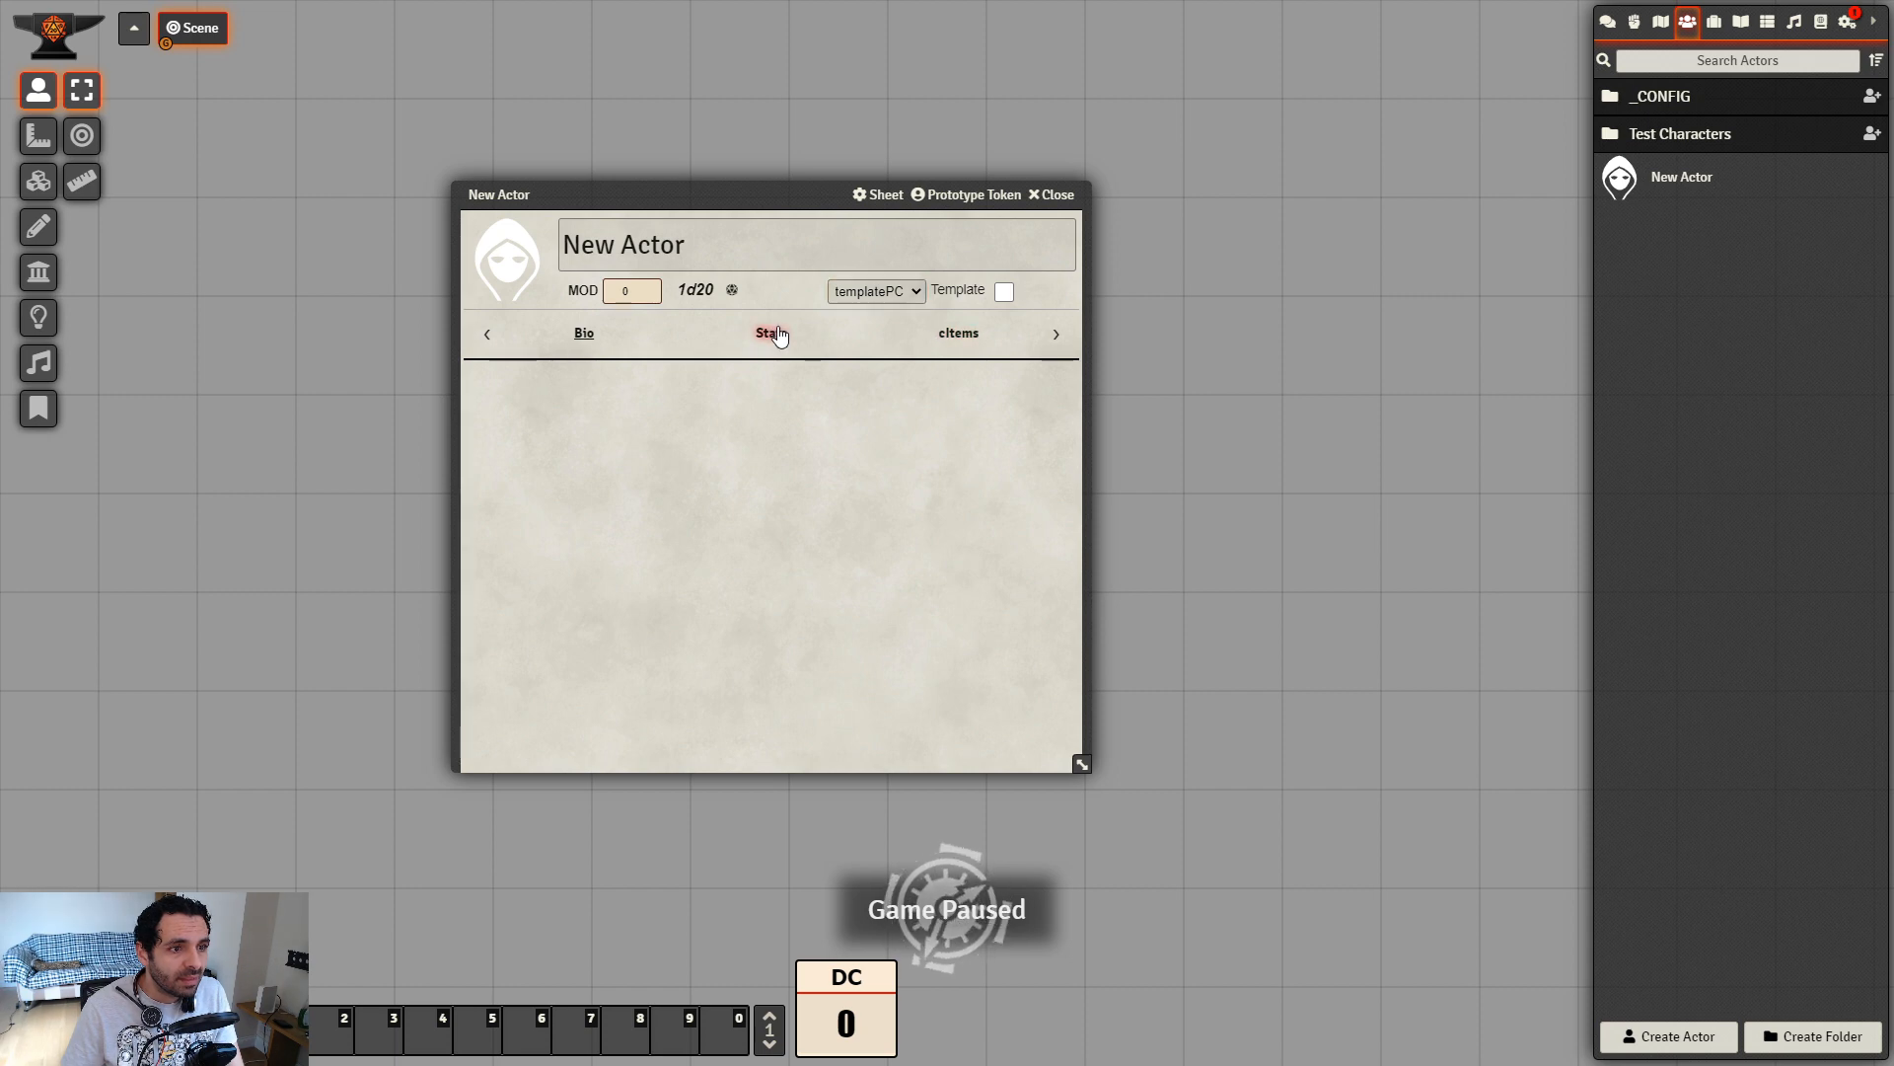
click(778, 336)
drag(811, 197, 732, 139)
Open the Rope cItem from the _cITEMS folder, set its Repair attribute to 0, and close its sheet
click(1715, 21)
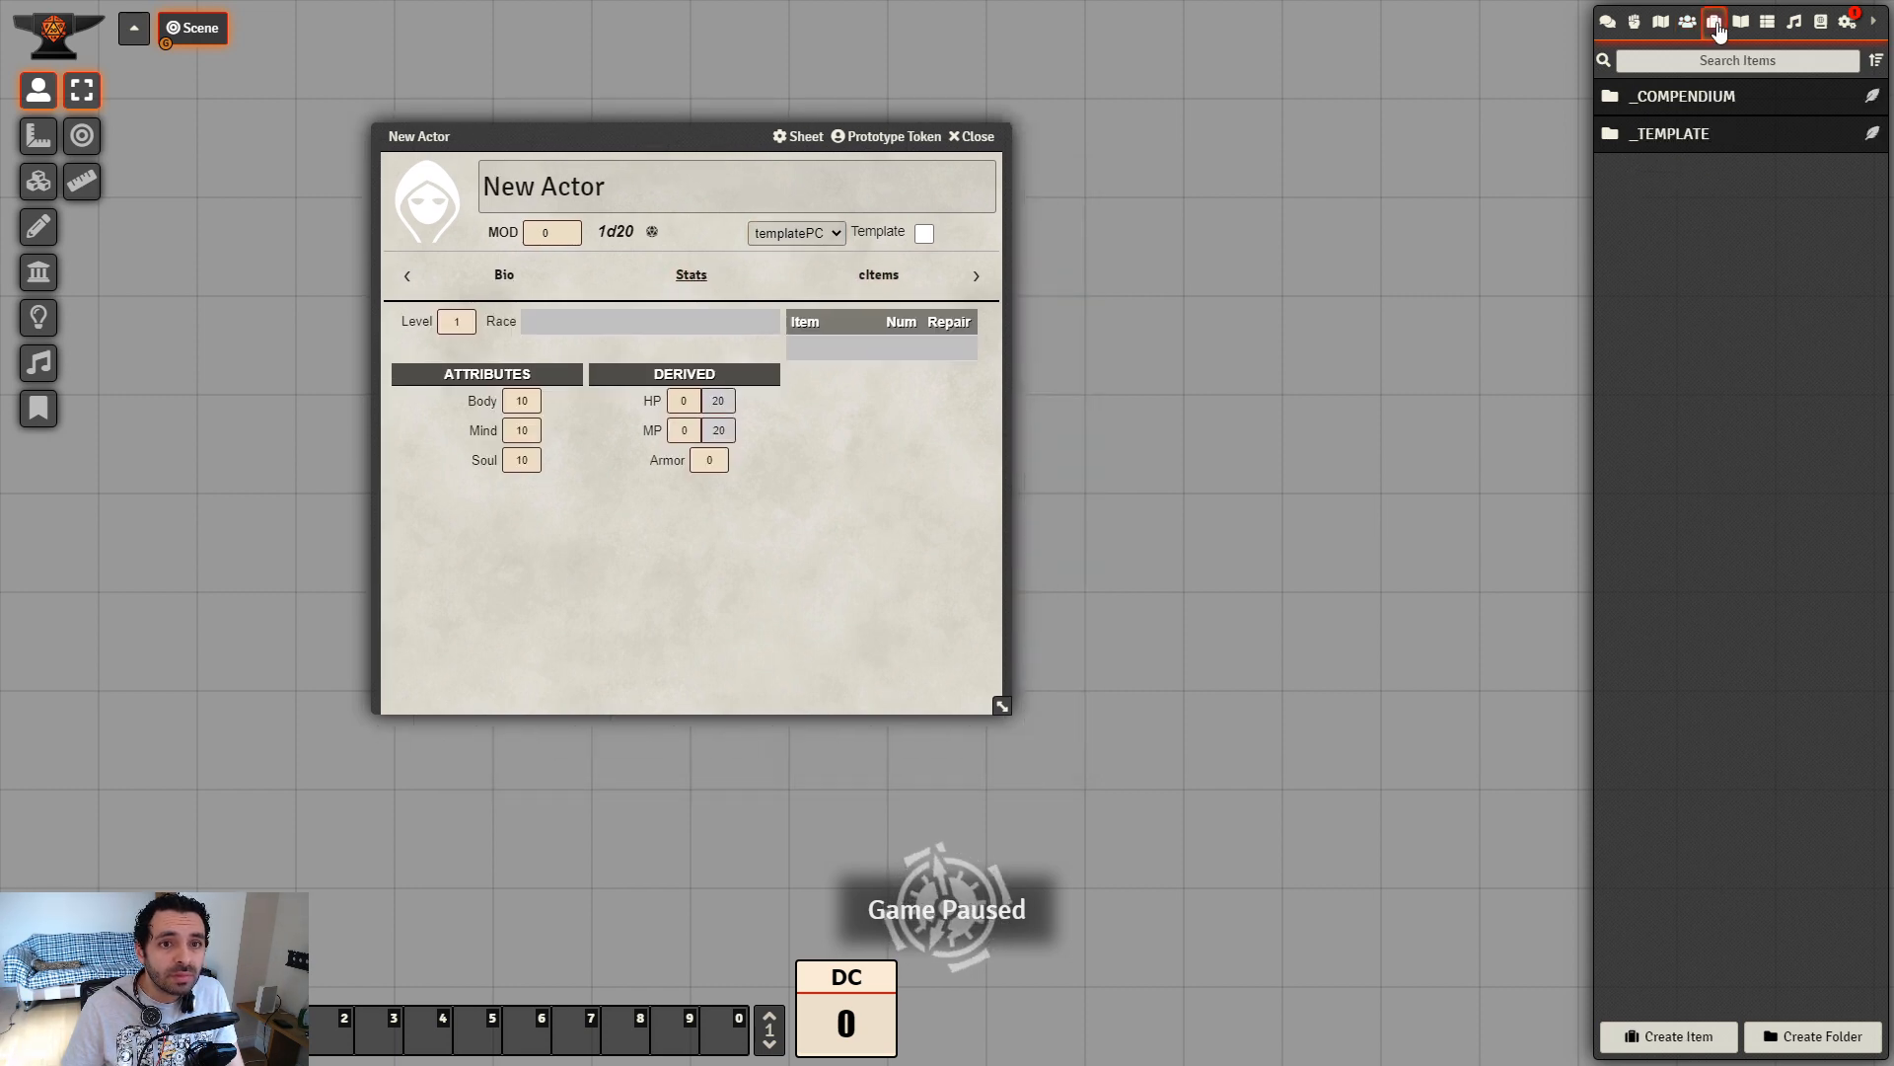
click(1691, 102)
click(1685, 179)
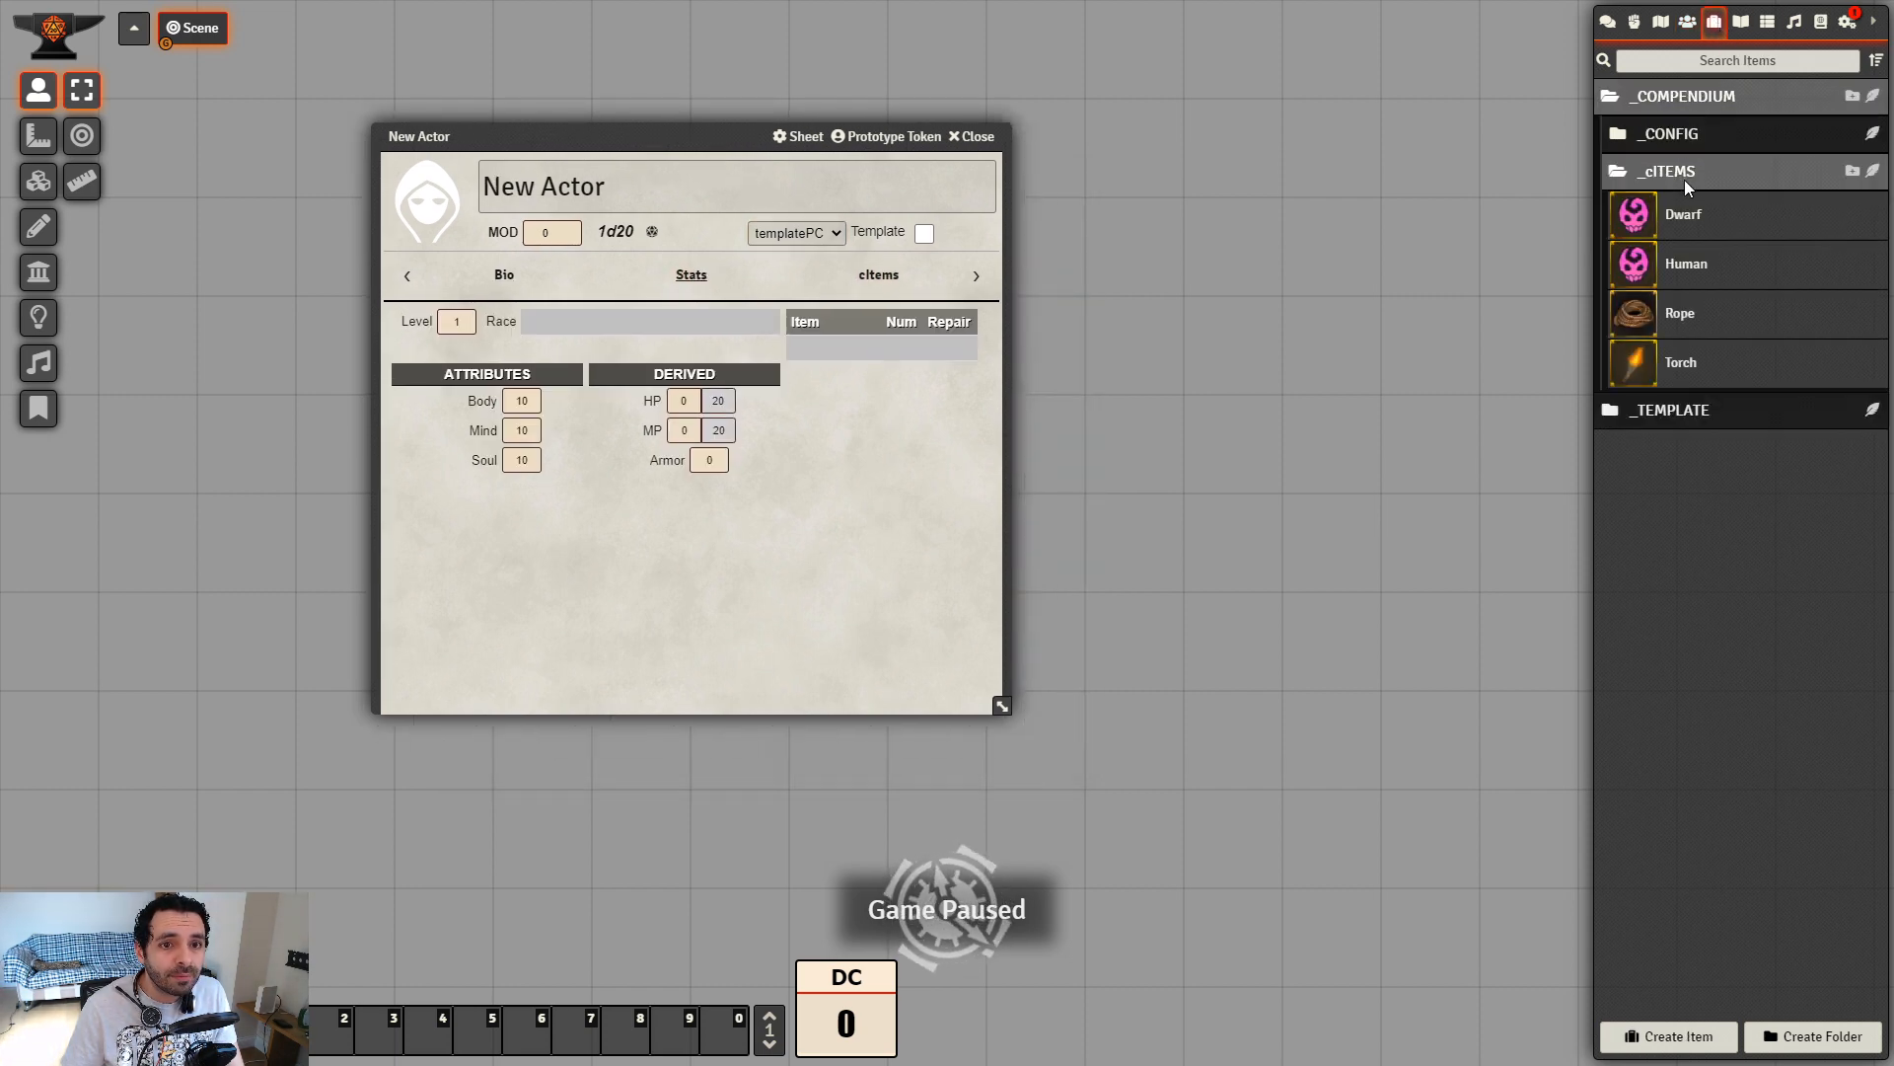
click(1678, 317)
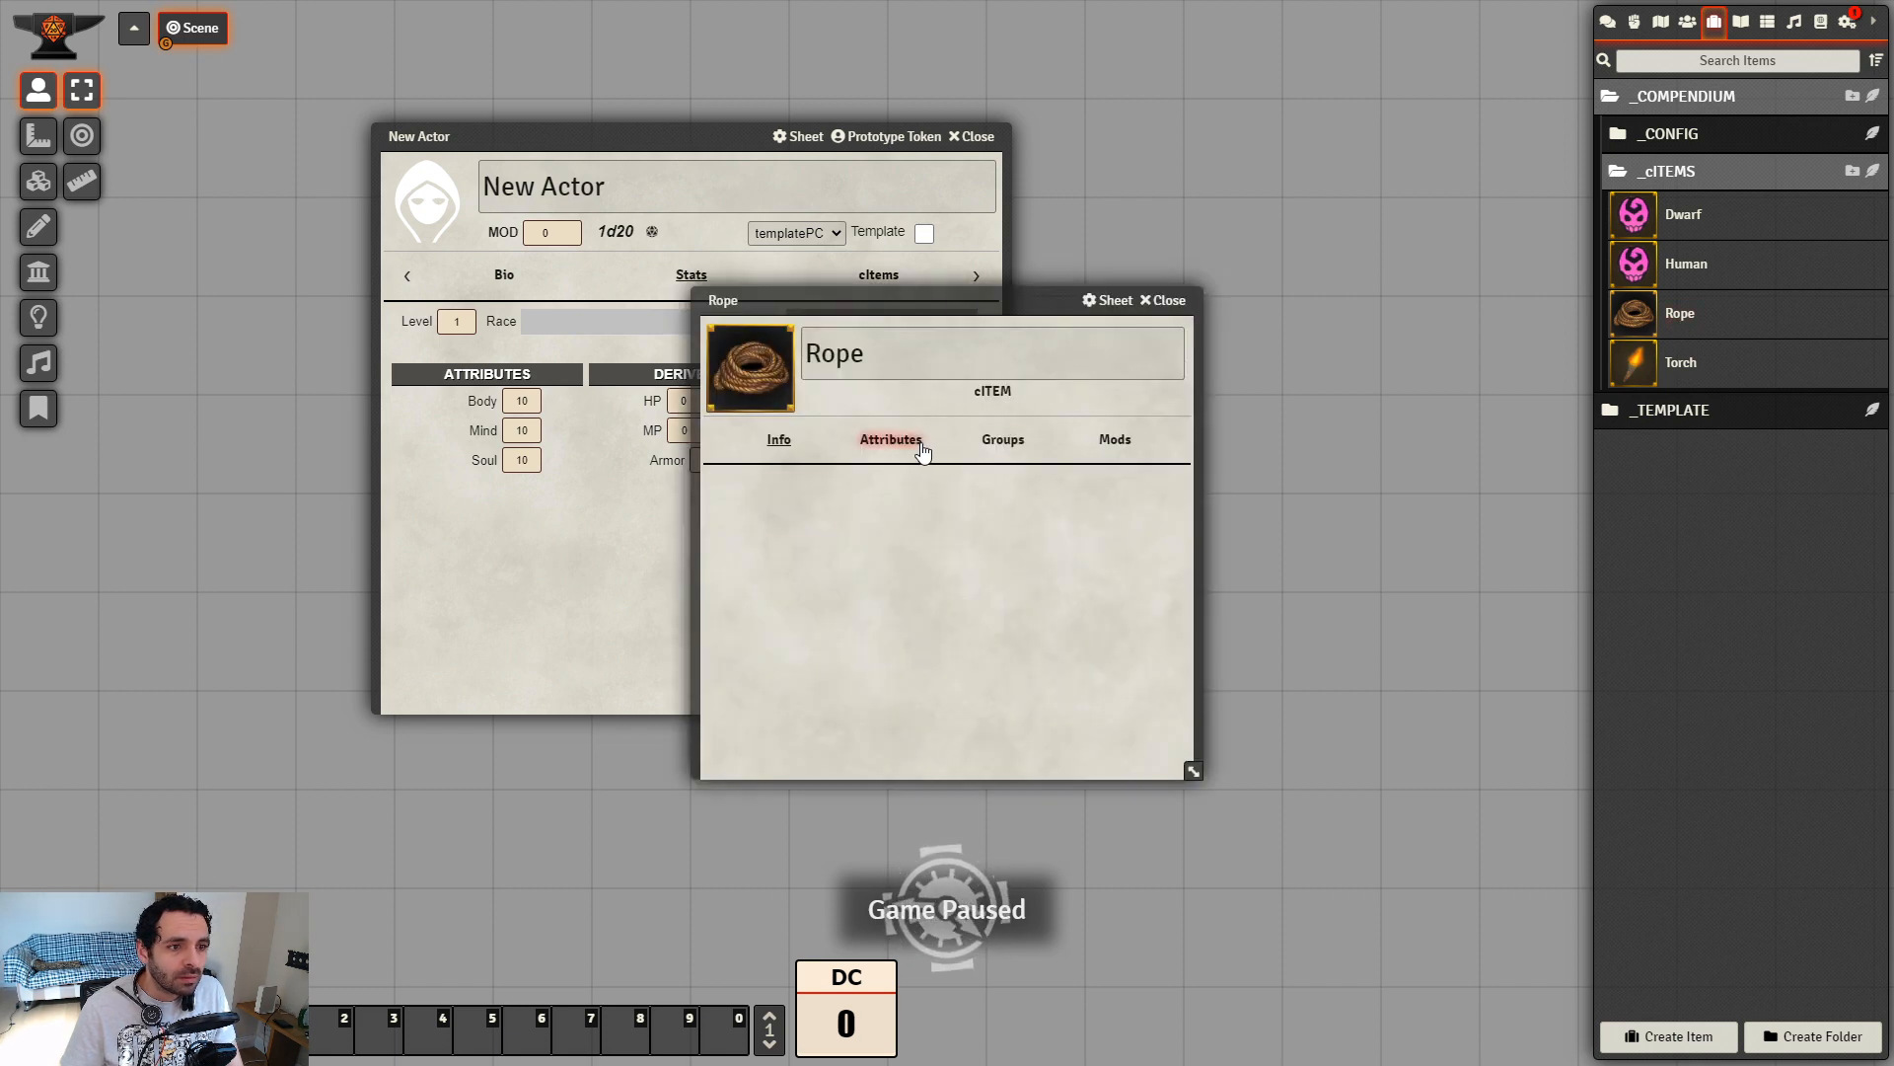
click(922, 449)
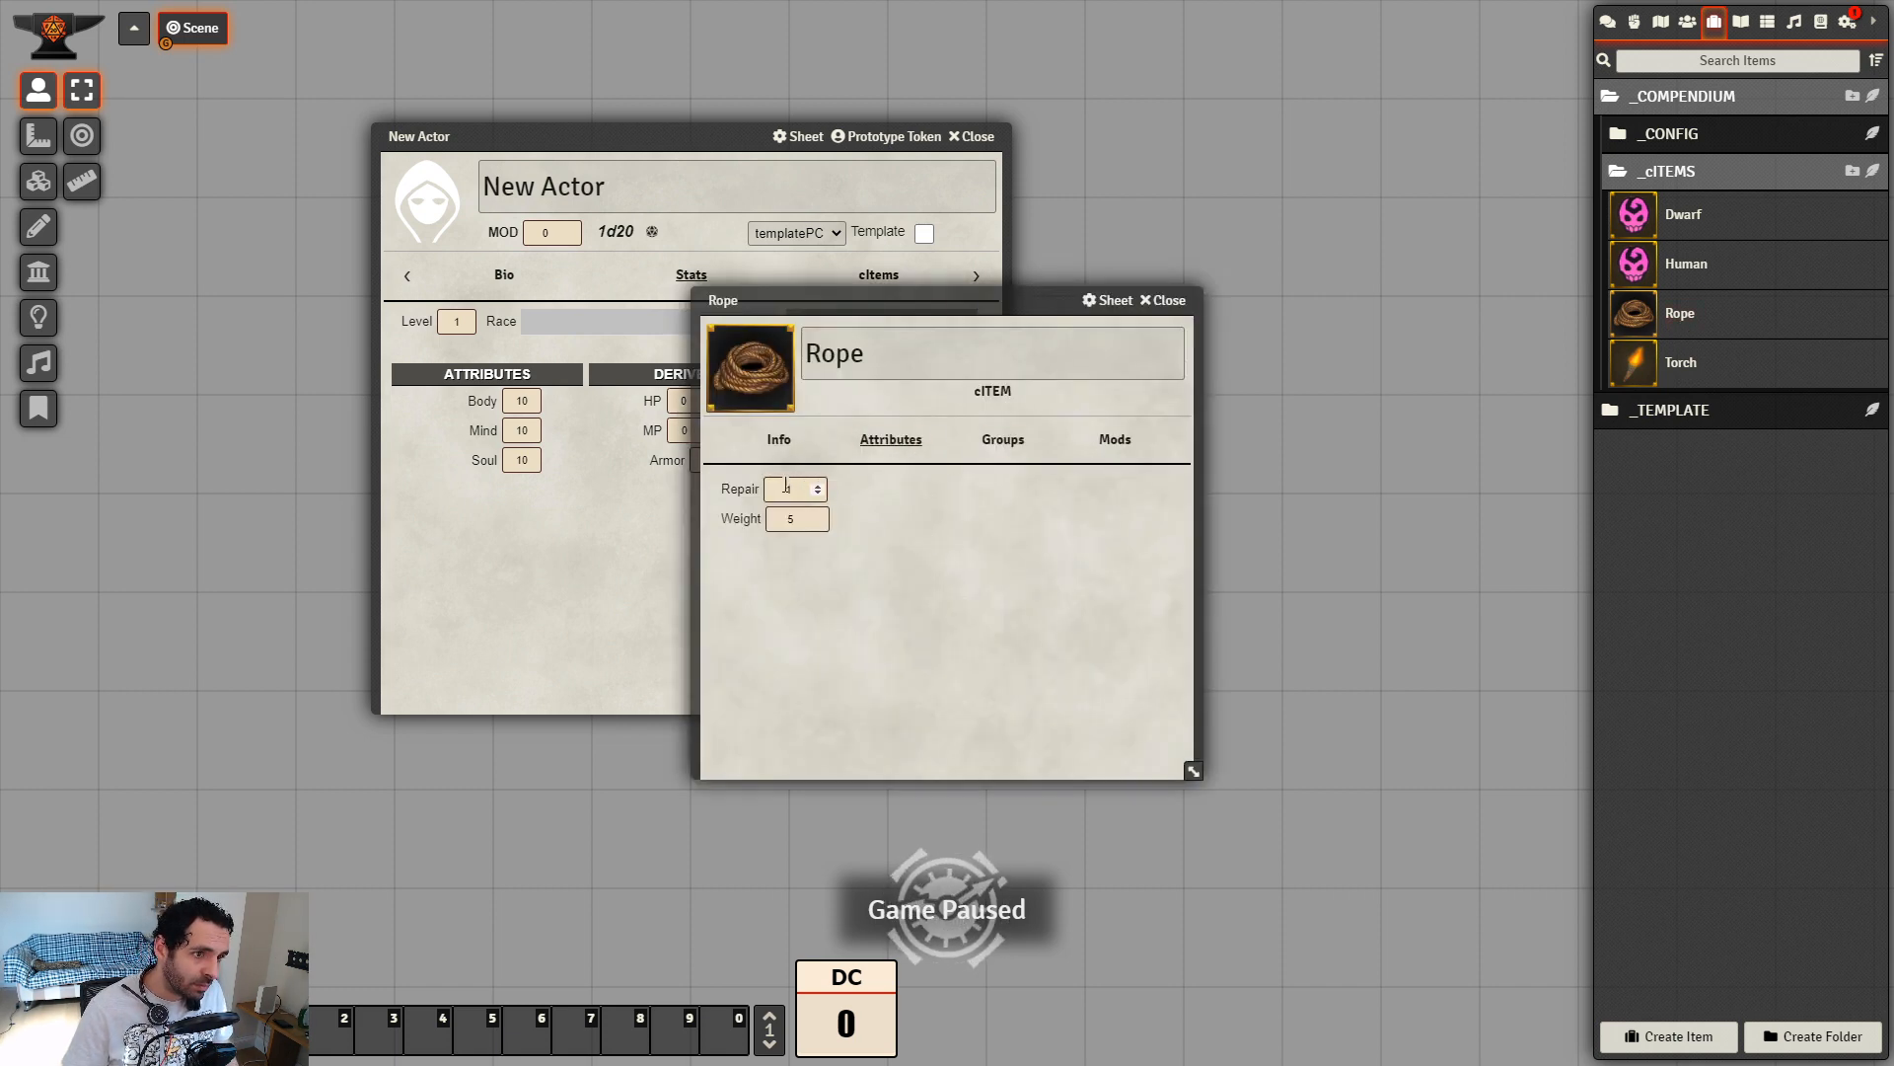
double_click(786, 486)
text(0)
click(977, 537)
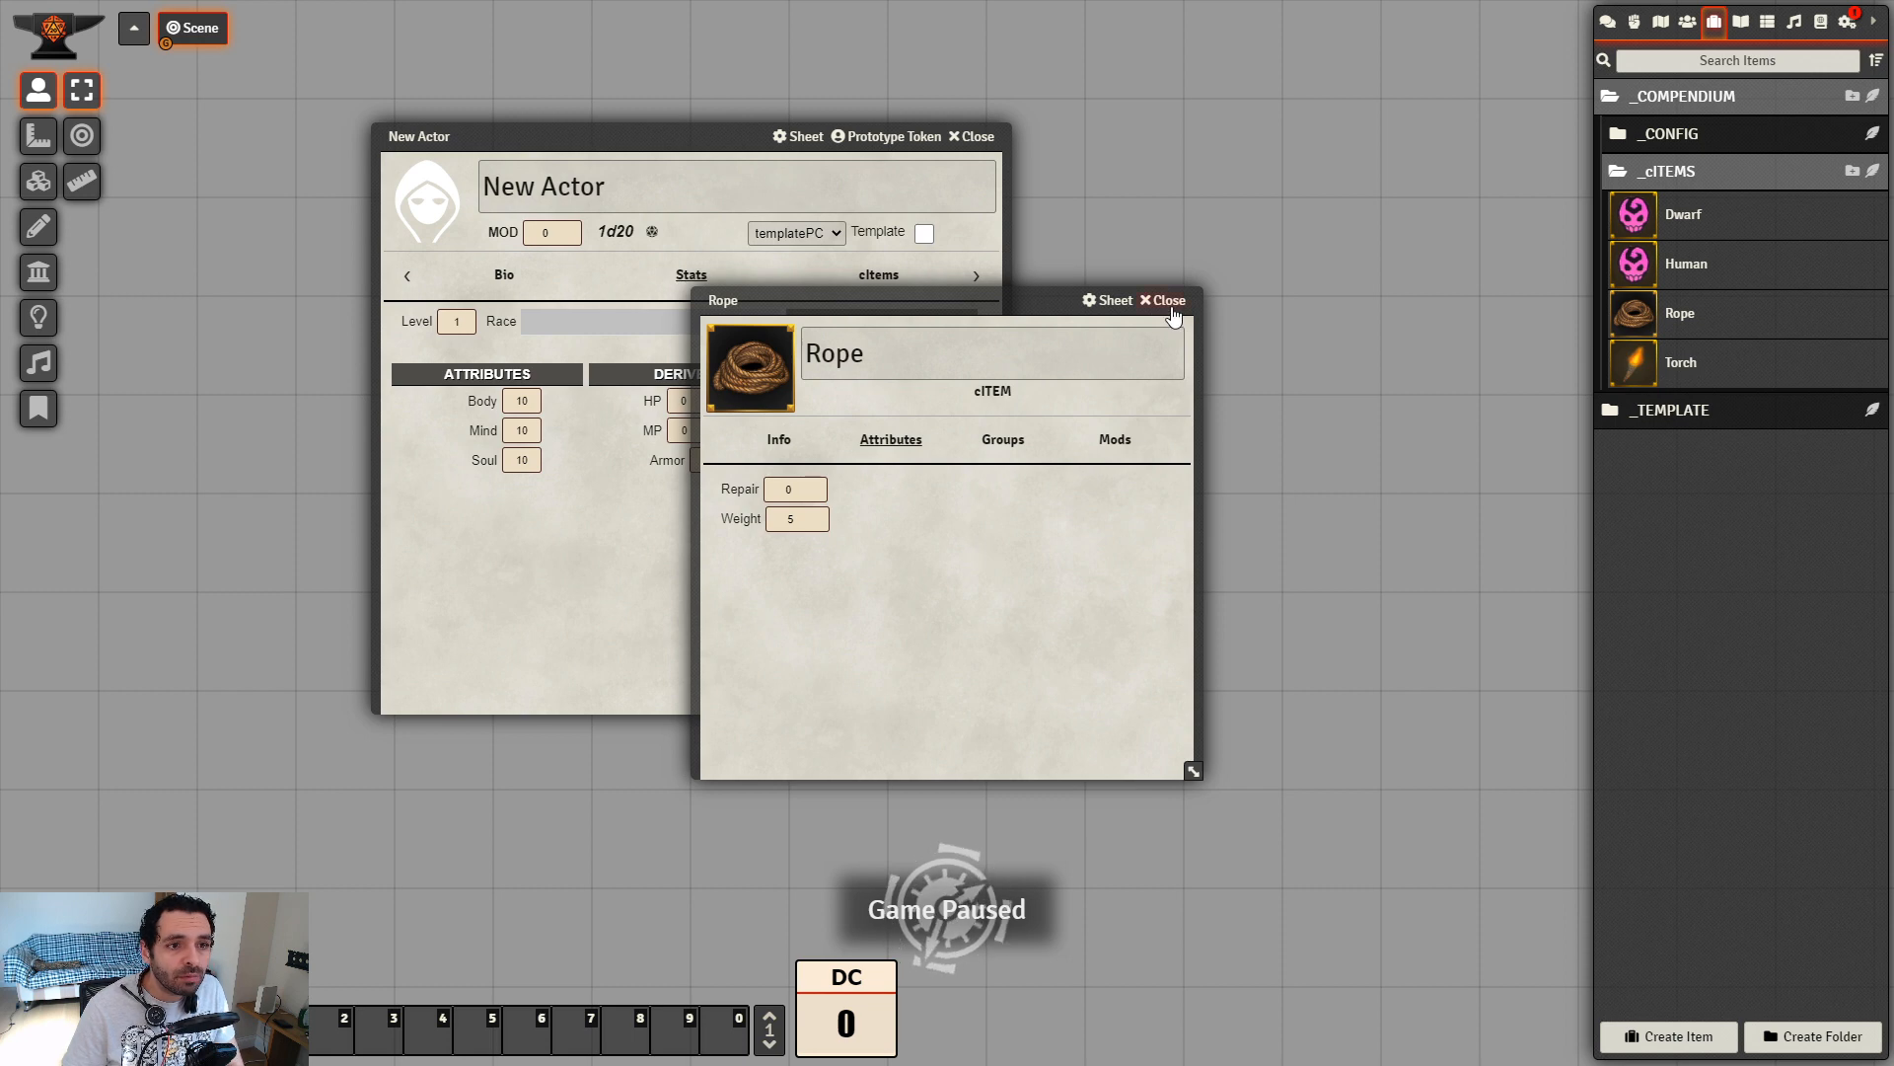
click(1167, 301)
Add the Rope cItem to the new actor, compare its table row with the Rope sheet's attributes, and close that sheet
drag(1682, 325, 882, 468)
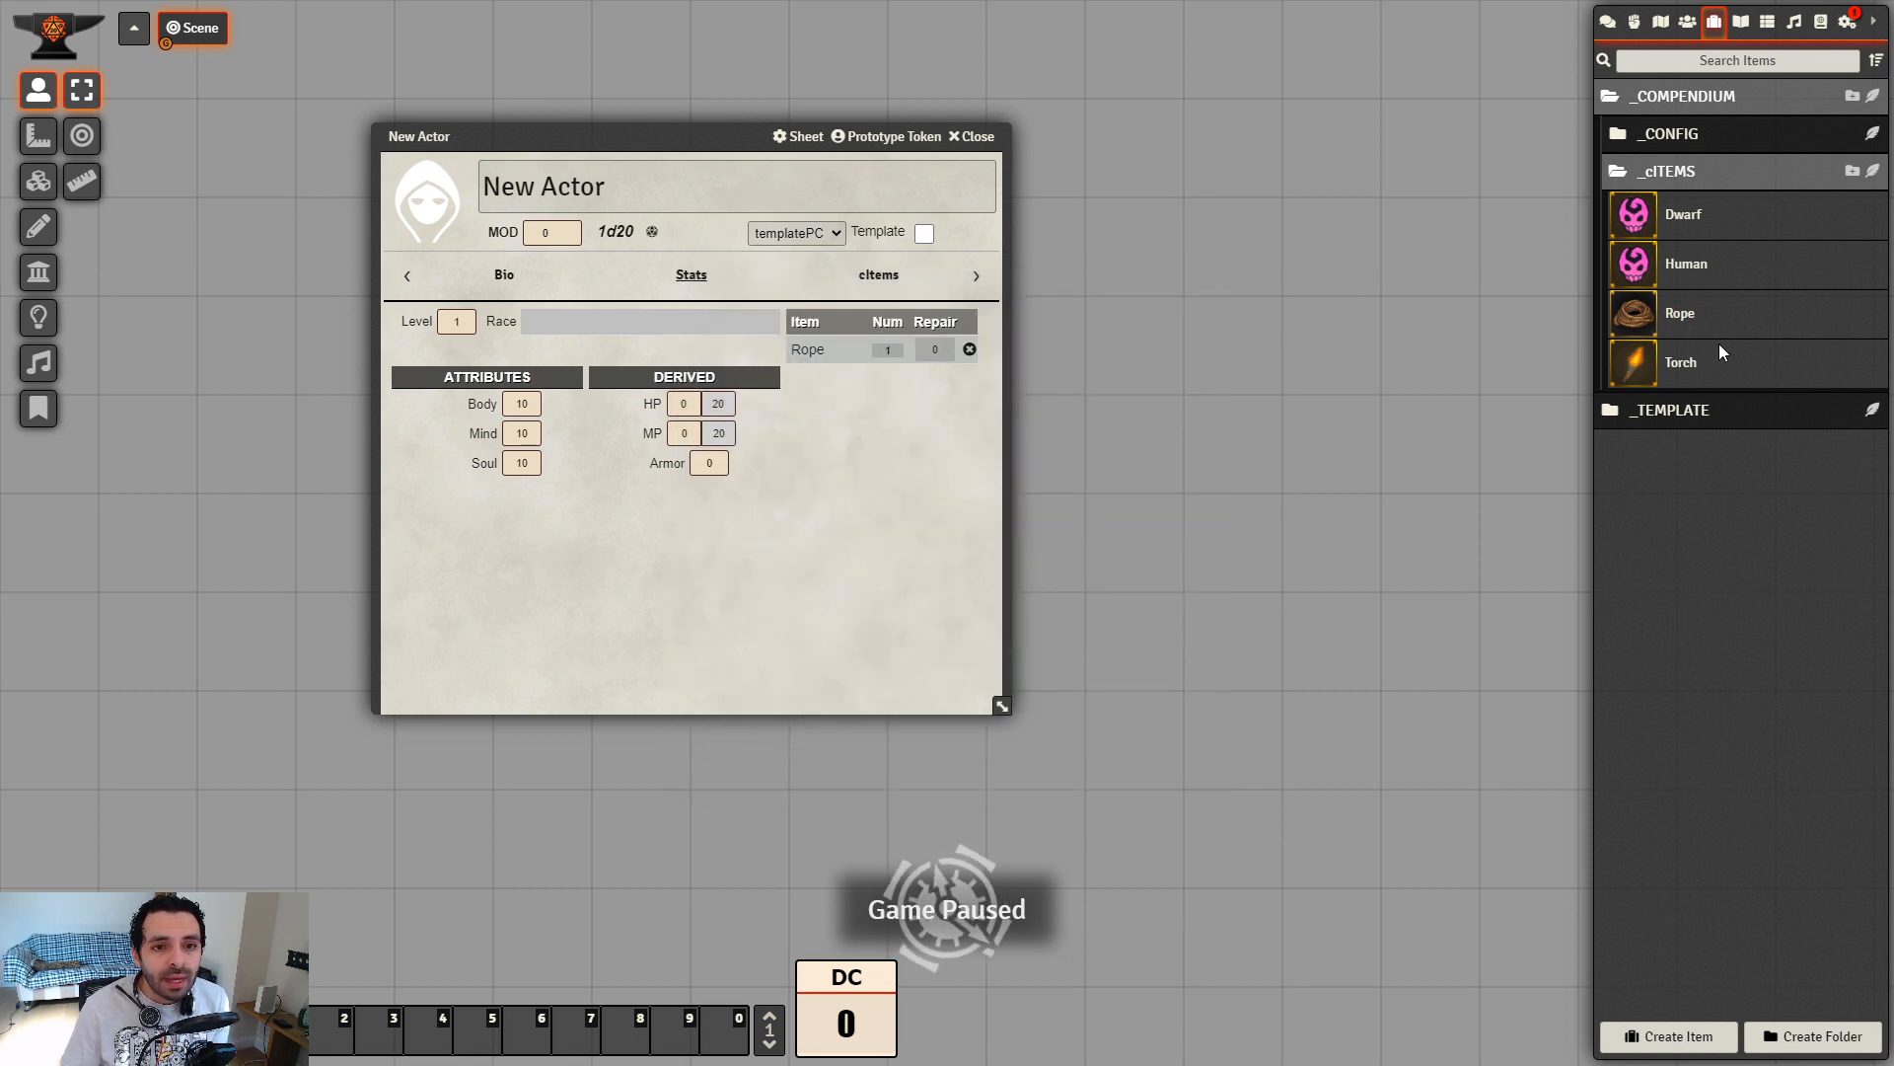
click(1683, 316)
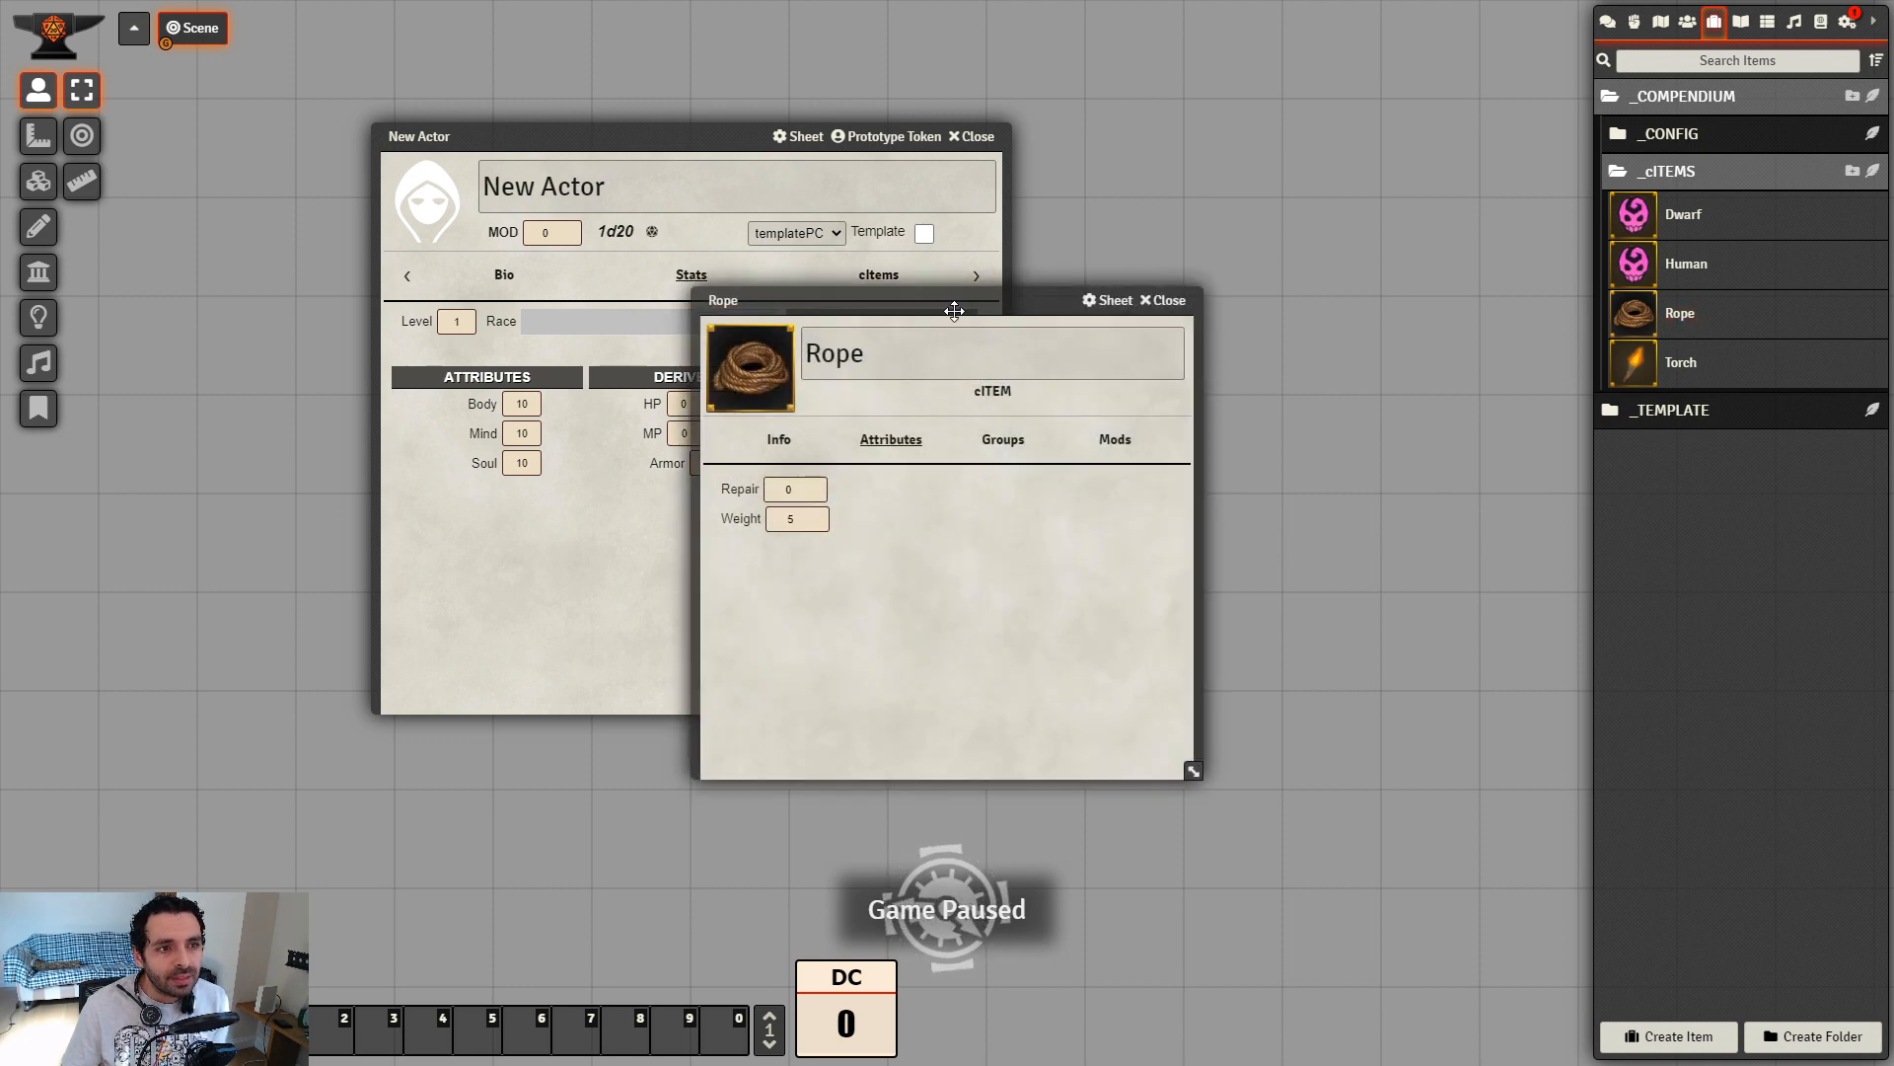
drag(957, 306, 1327, 382)
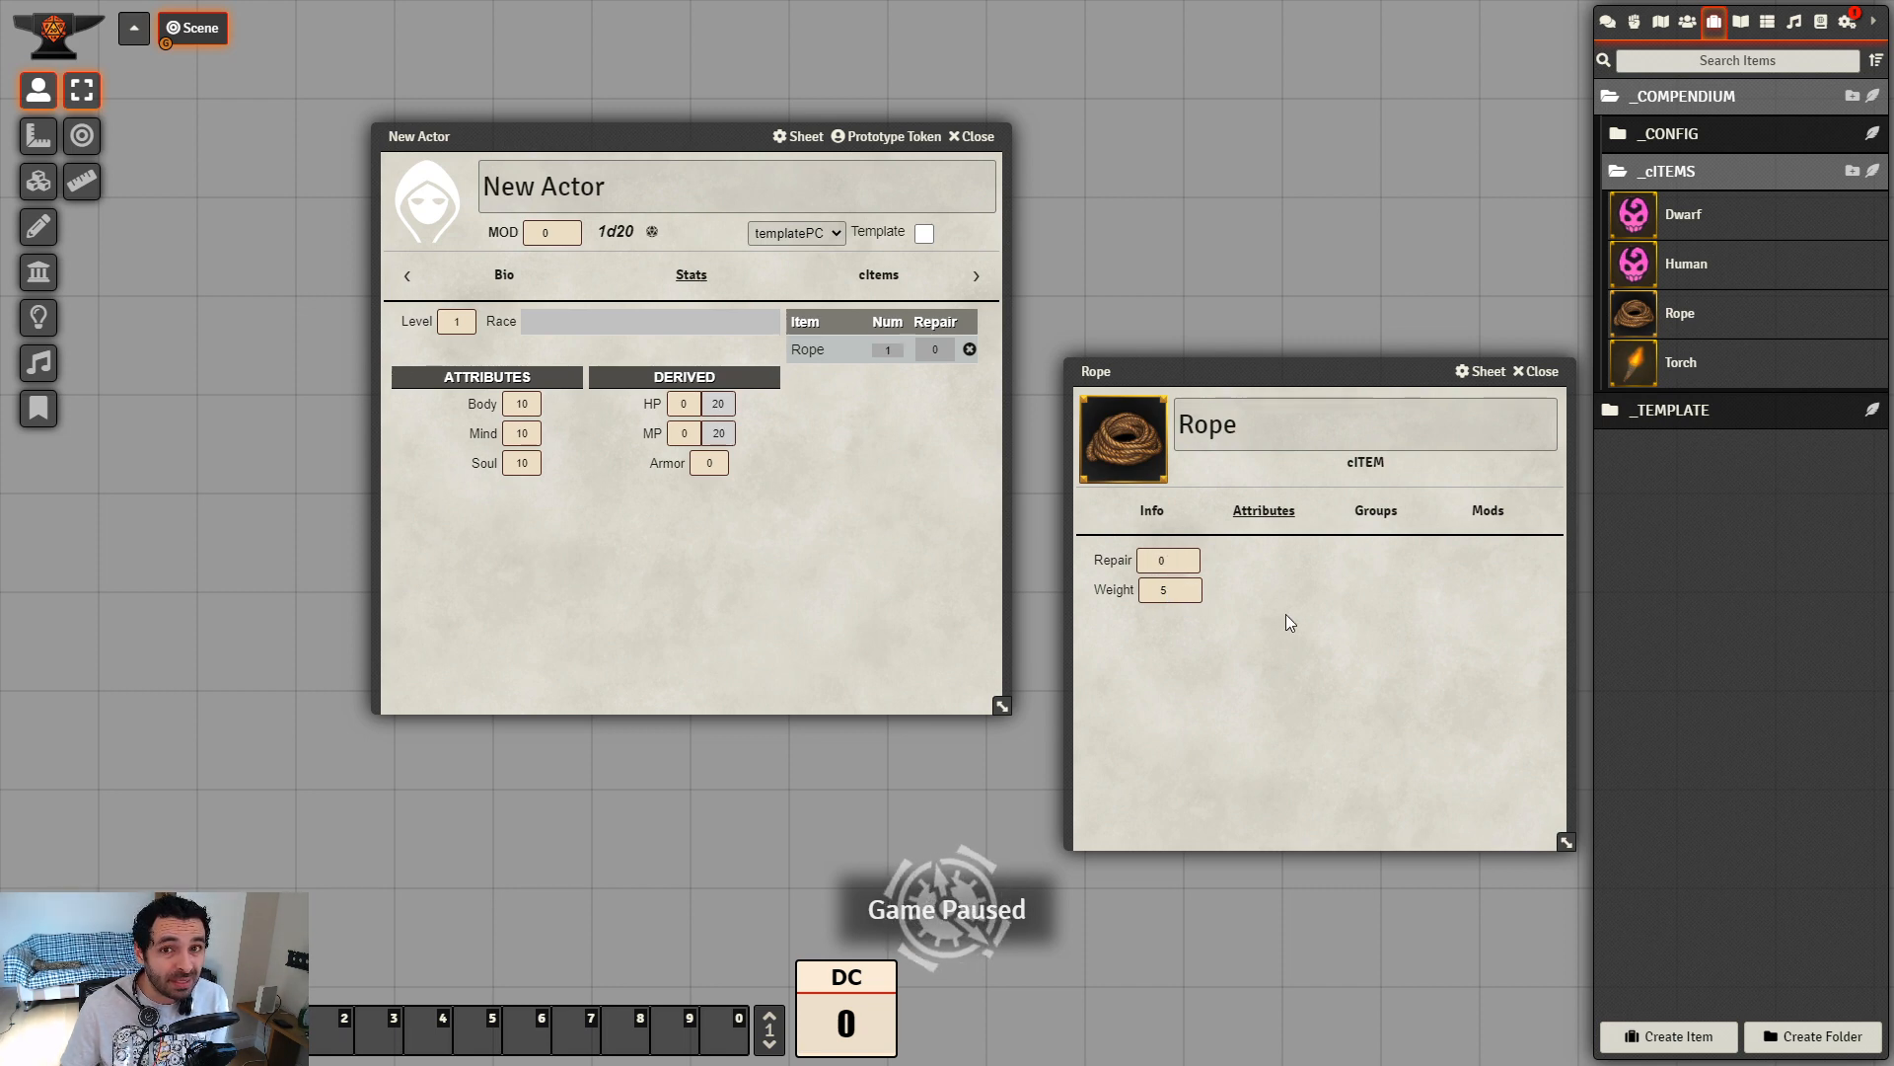
click(1536, 371)
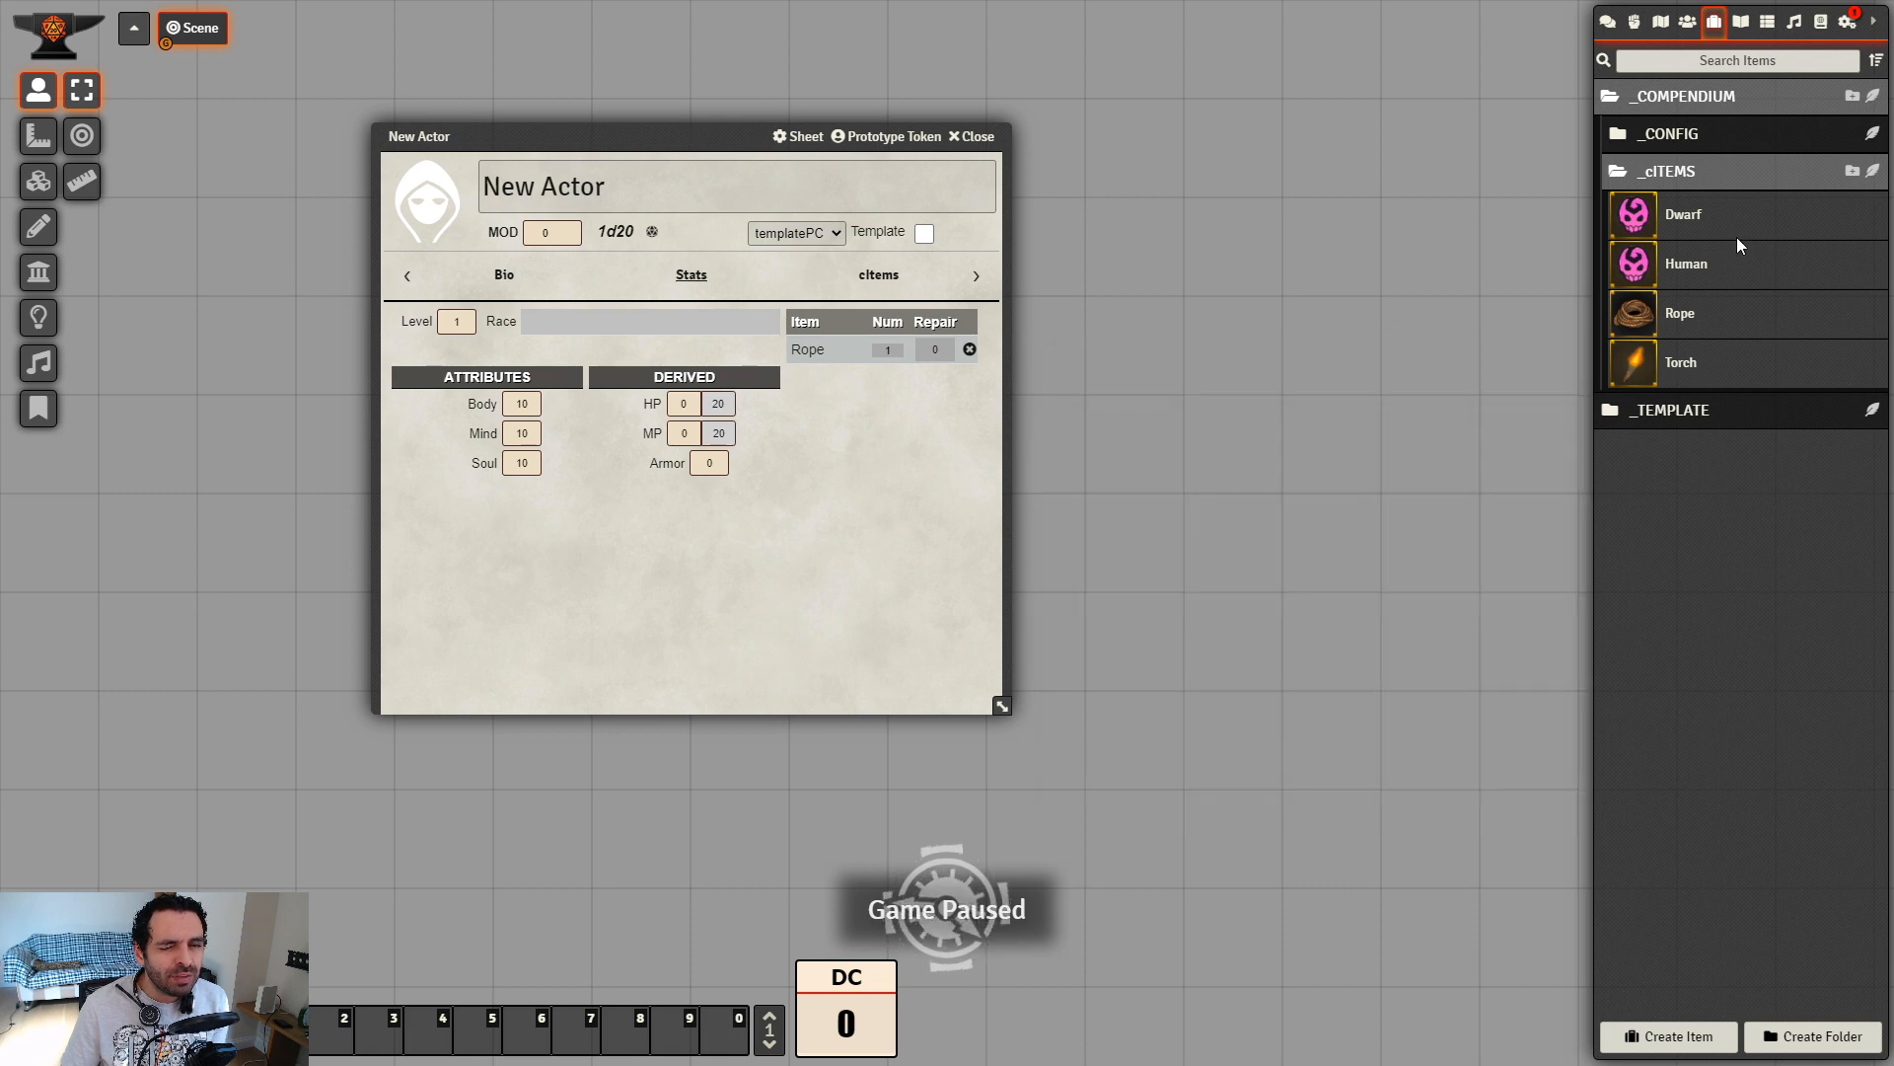
Open the Torch cItem, set its Repair attribute to 0, and close its sheet
click(1694, 365)
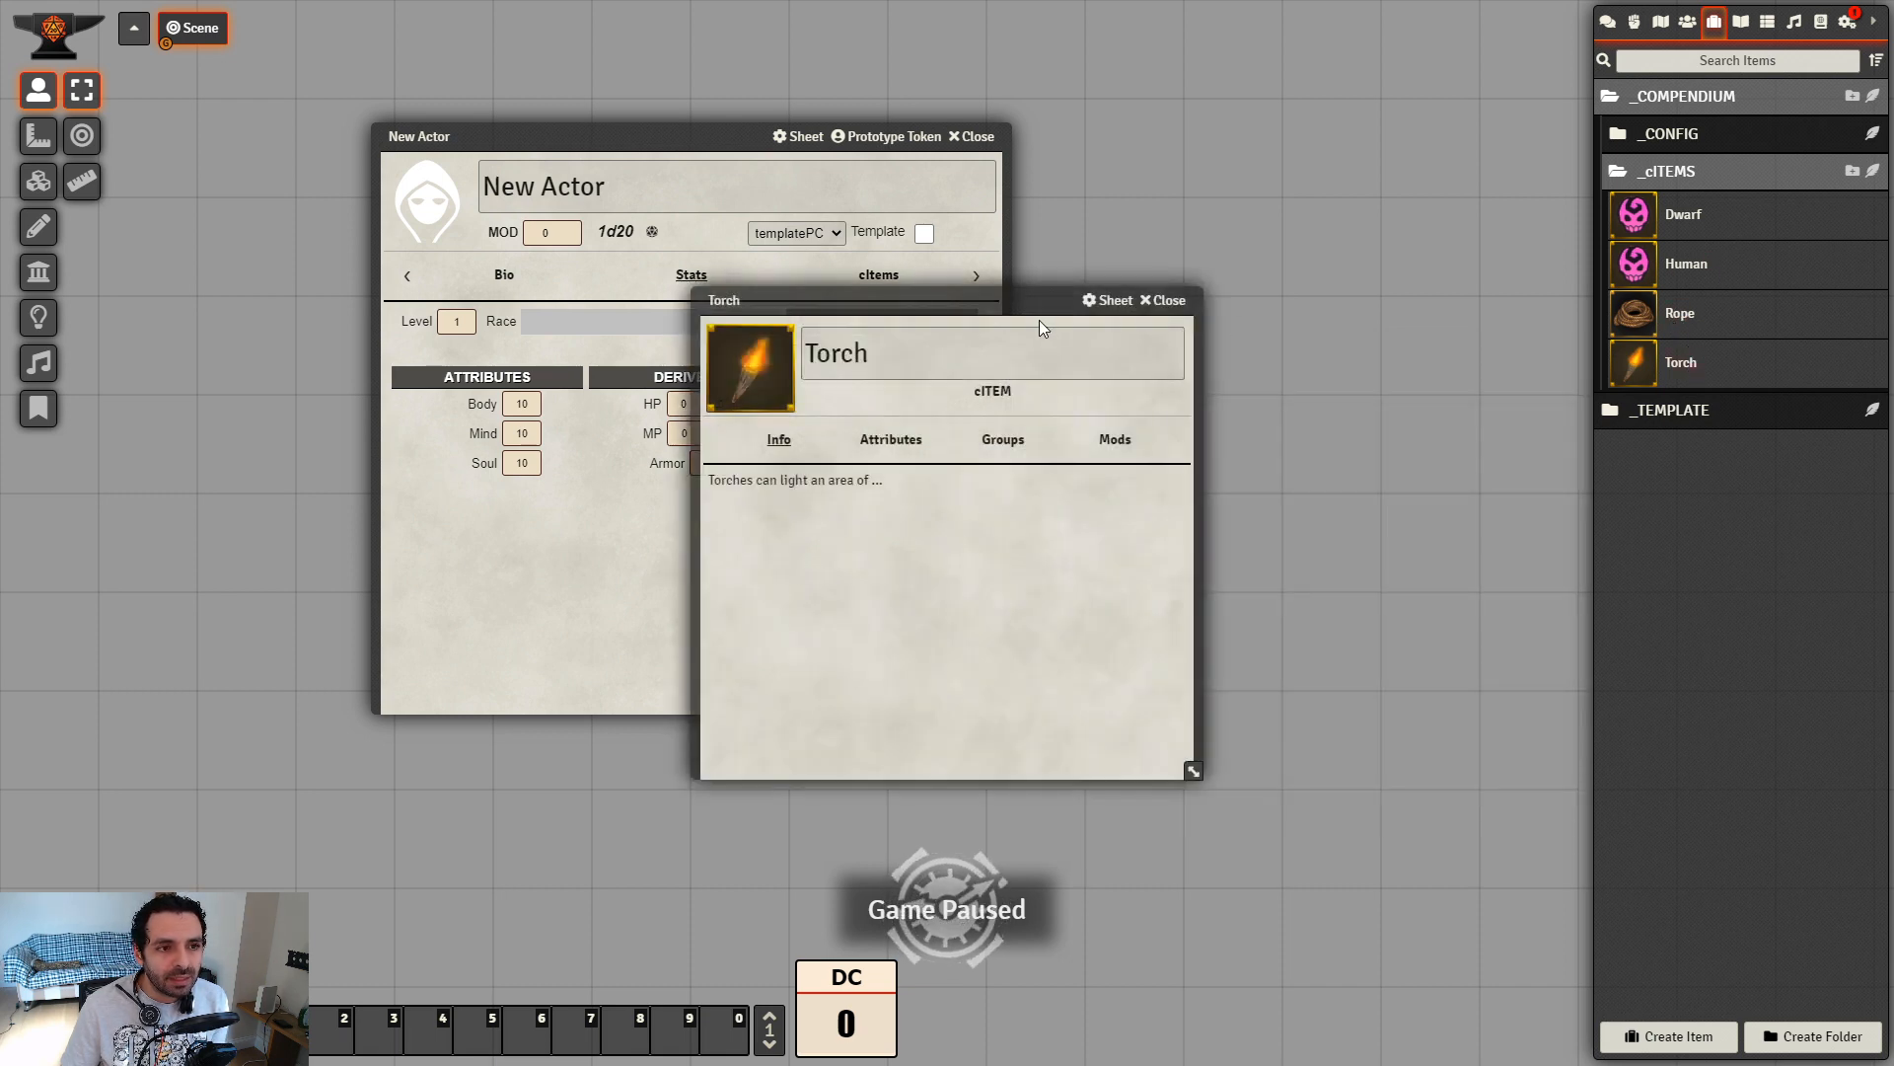
drag(1039, 314, 1288, 318)
click(1251, 456)
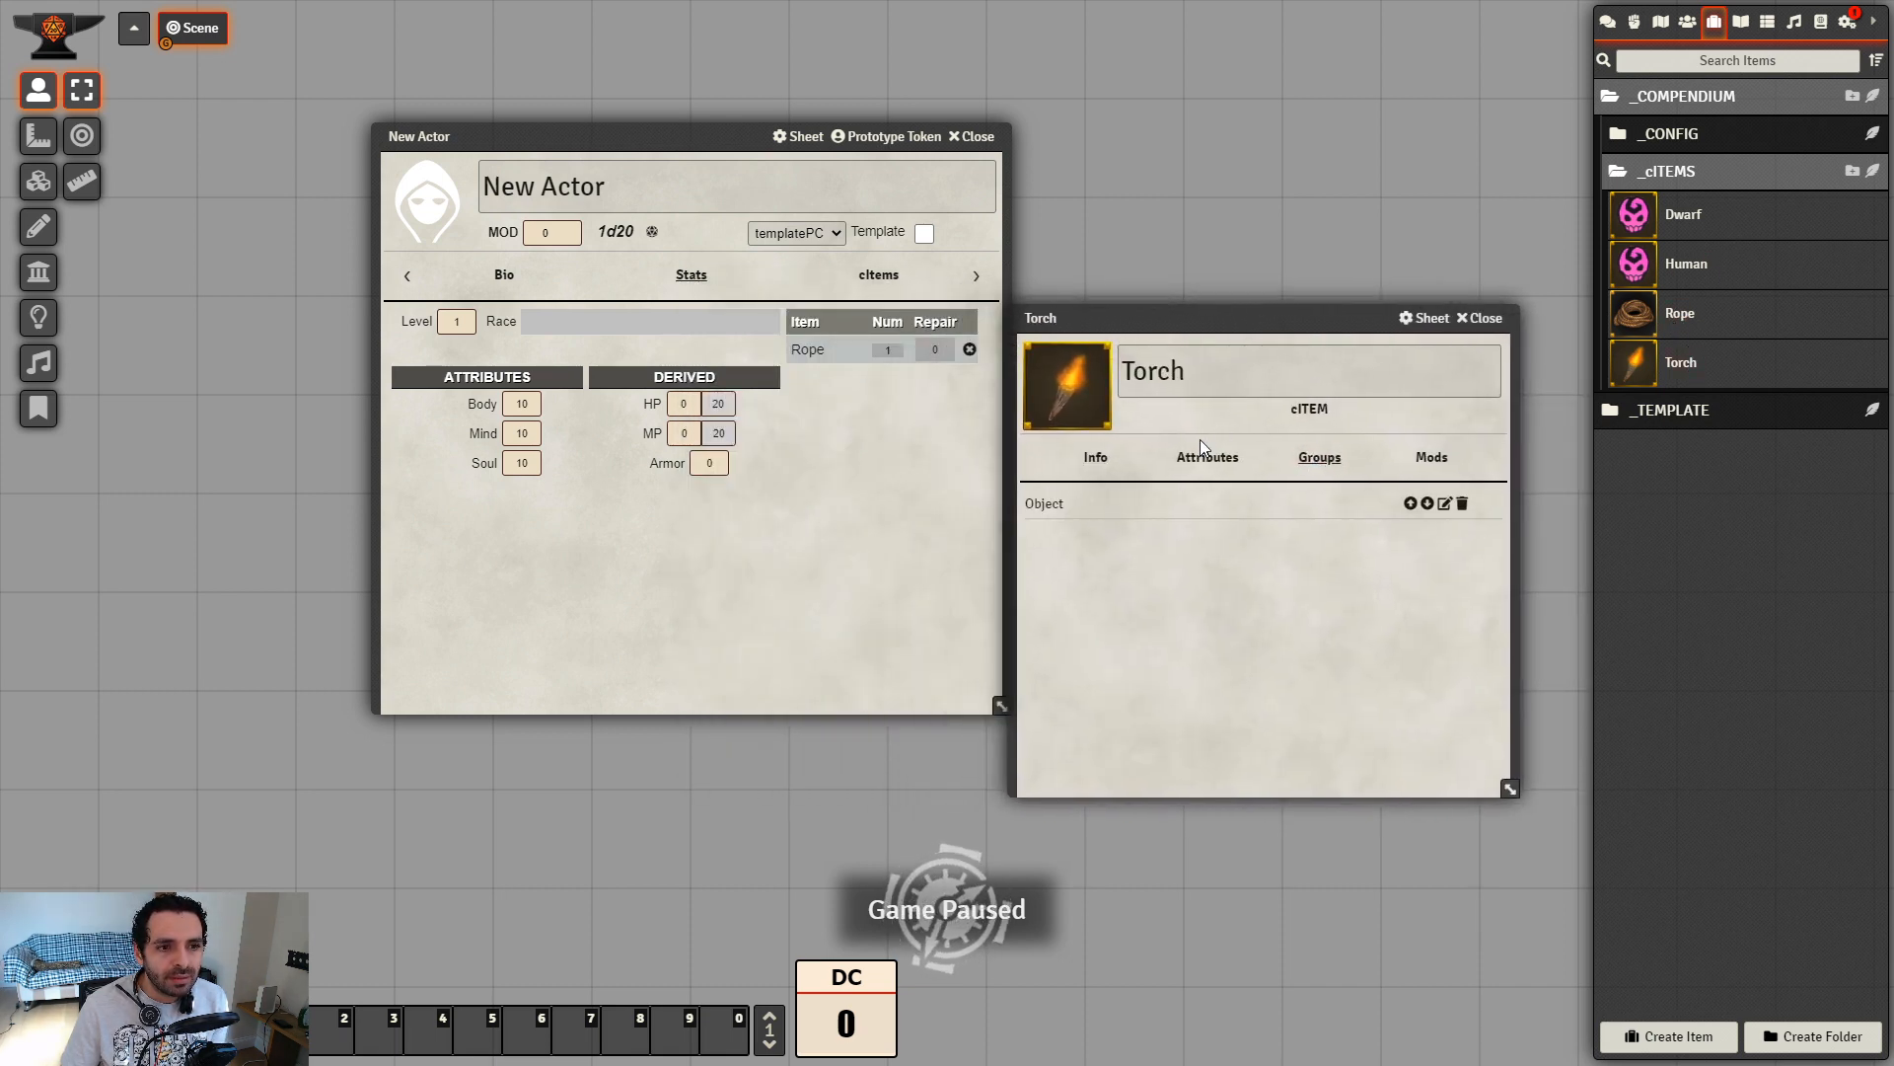
click(1204, 456)
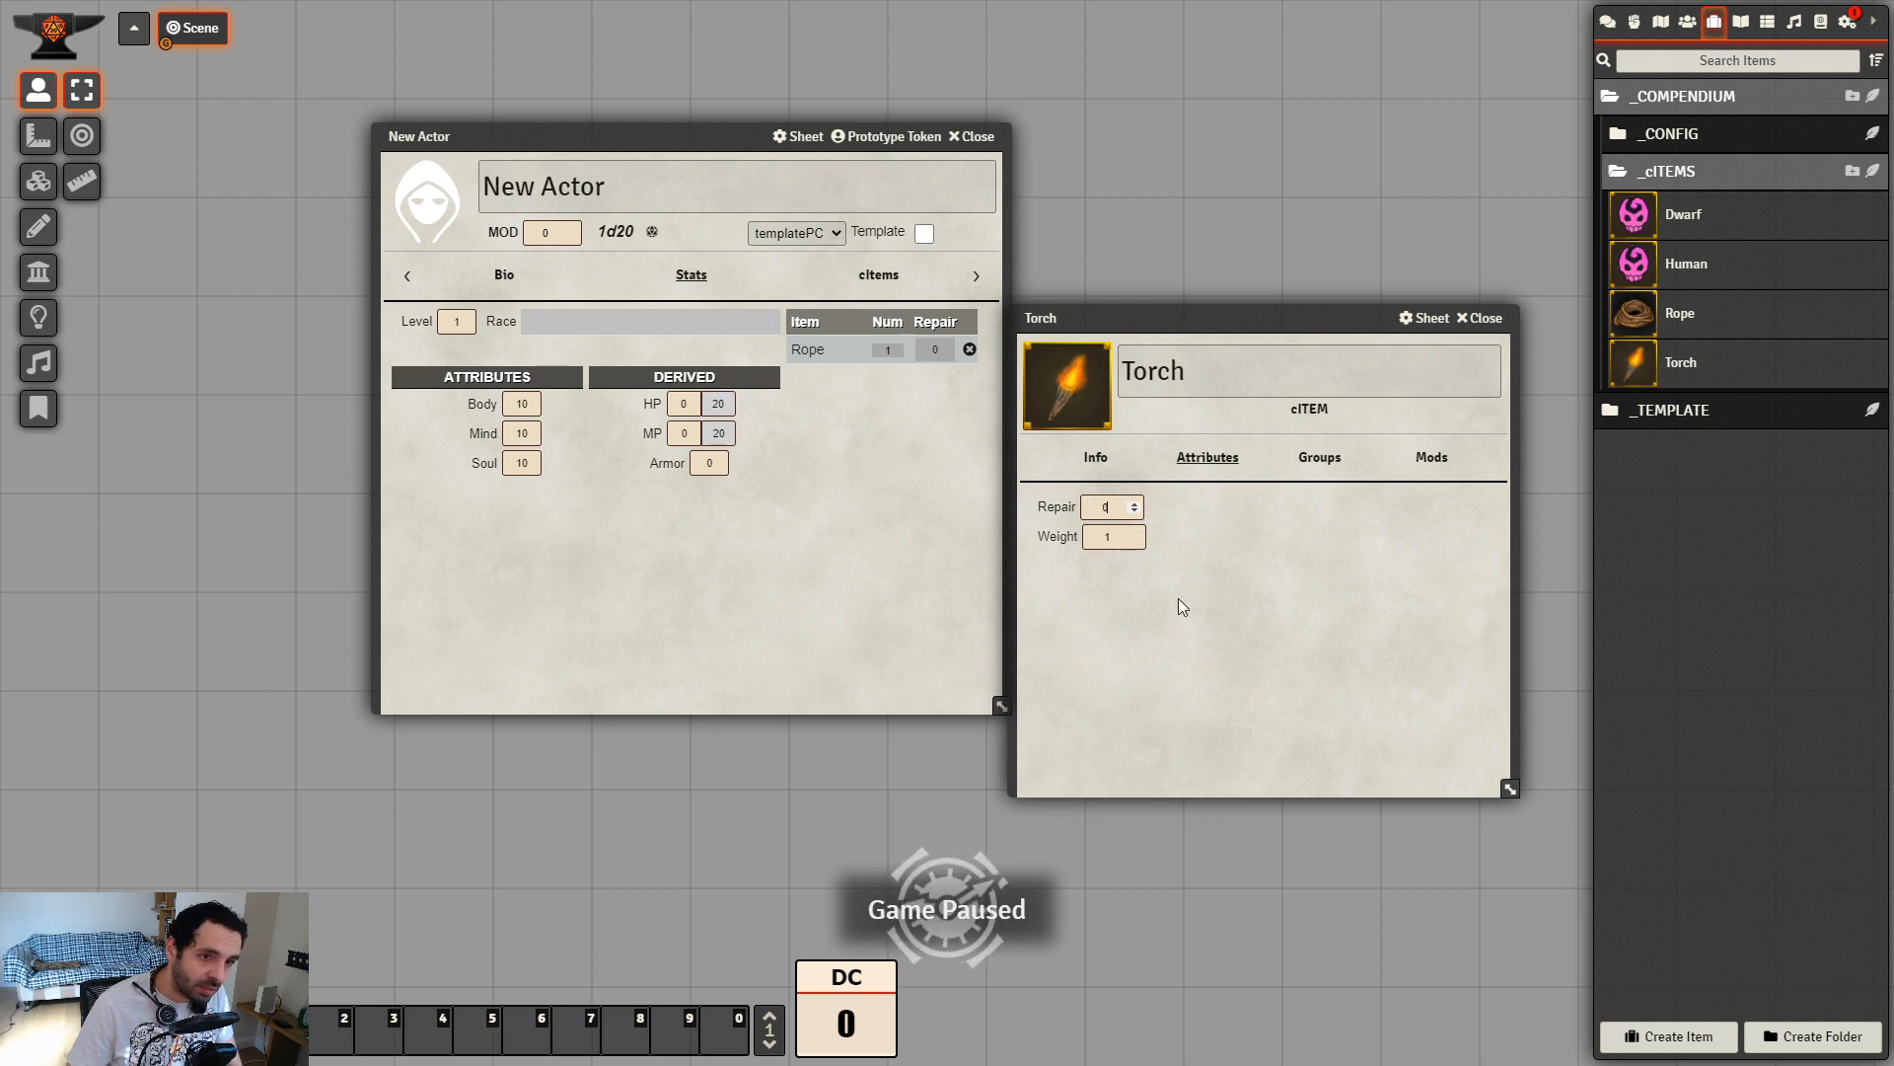
click(1488, 319)
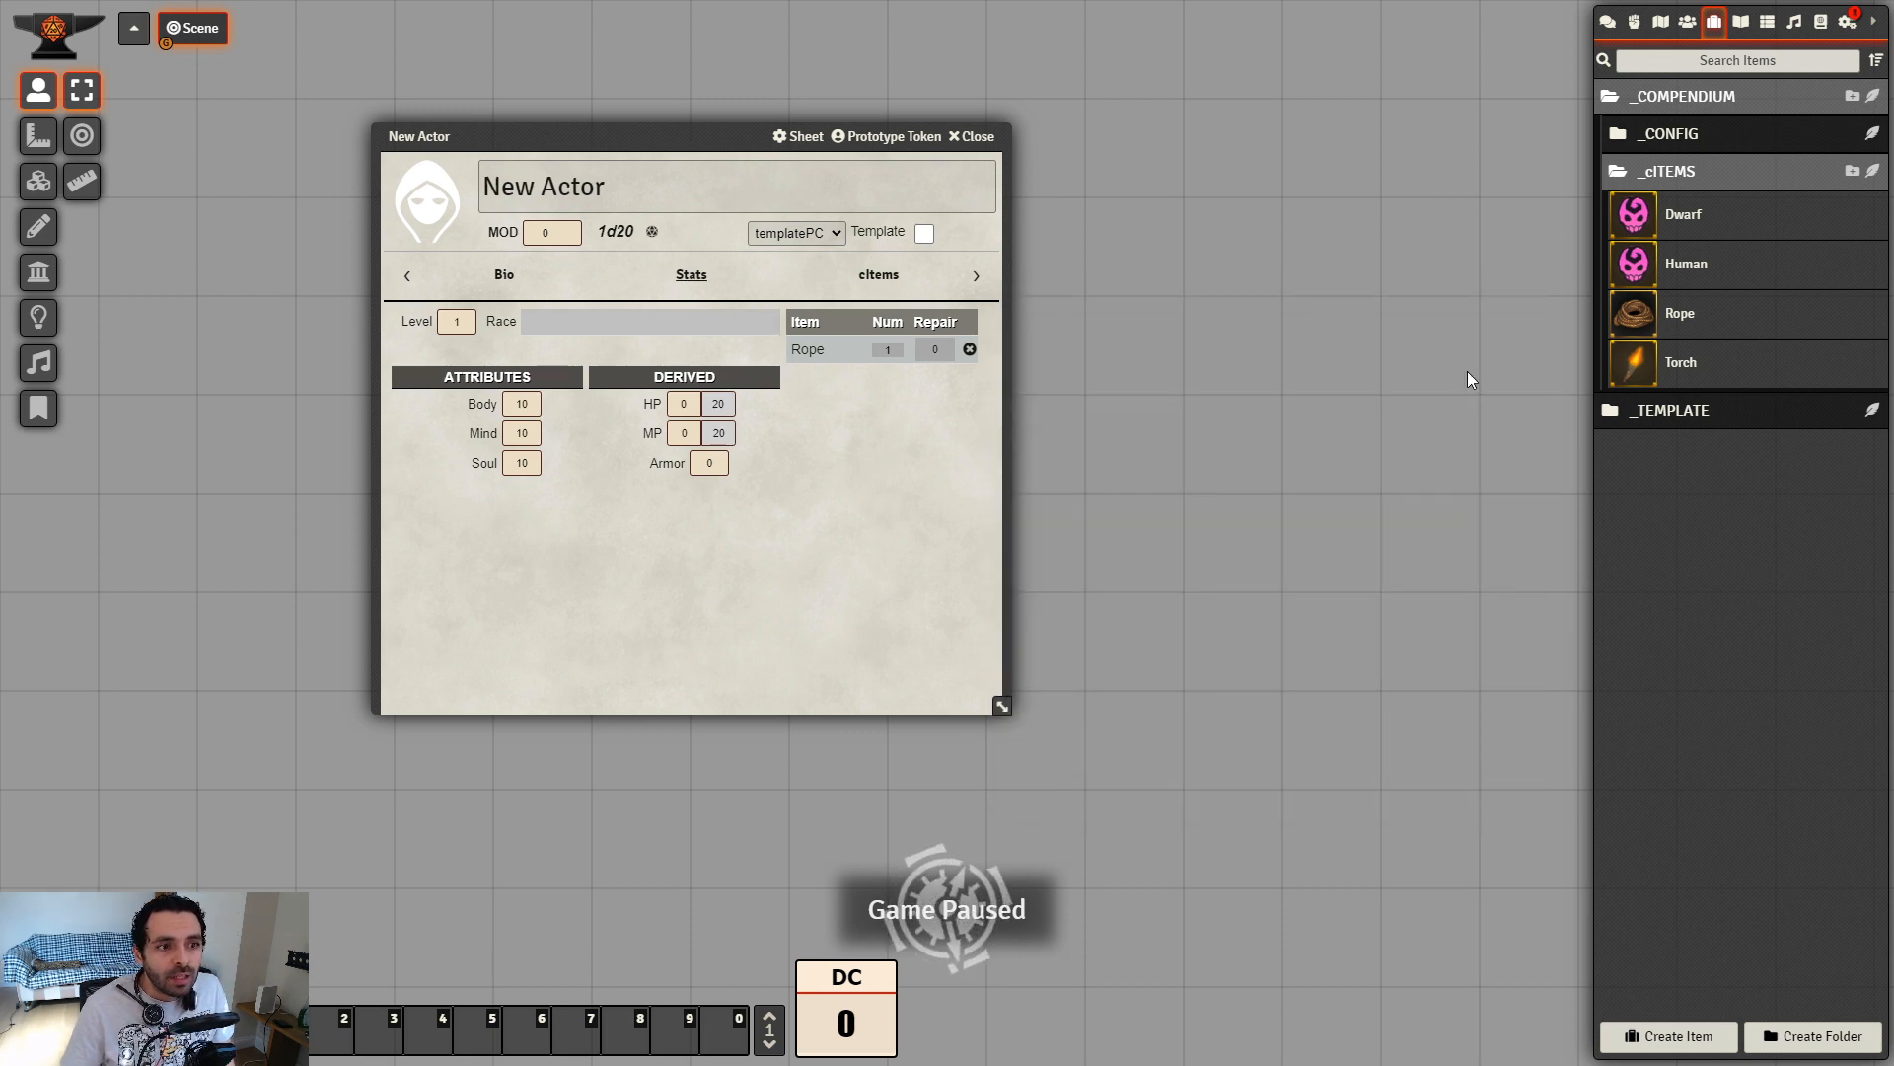
Set the Rope's Repair value in the new actor's item table to 2, and change it to 5
click(939, 350)
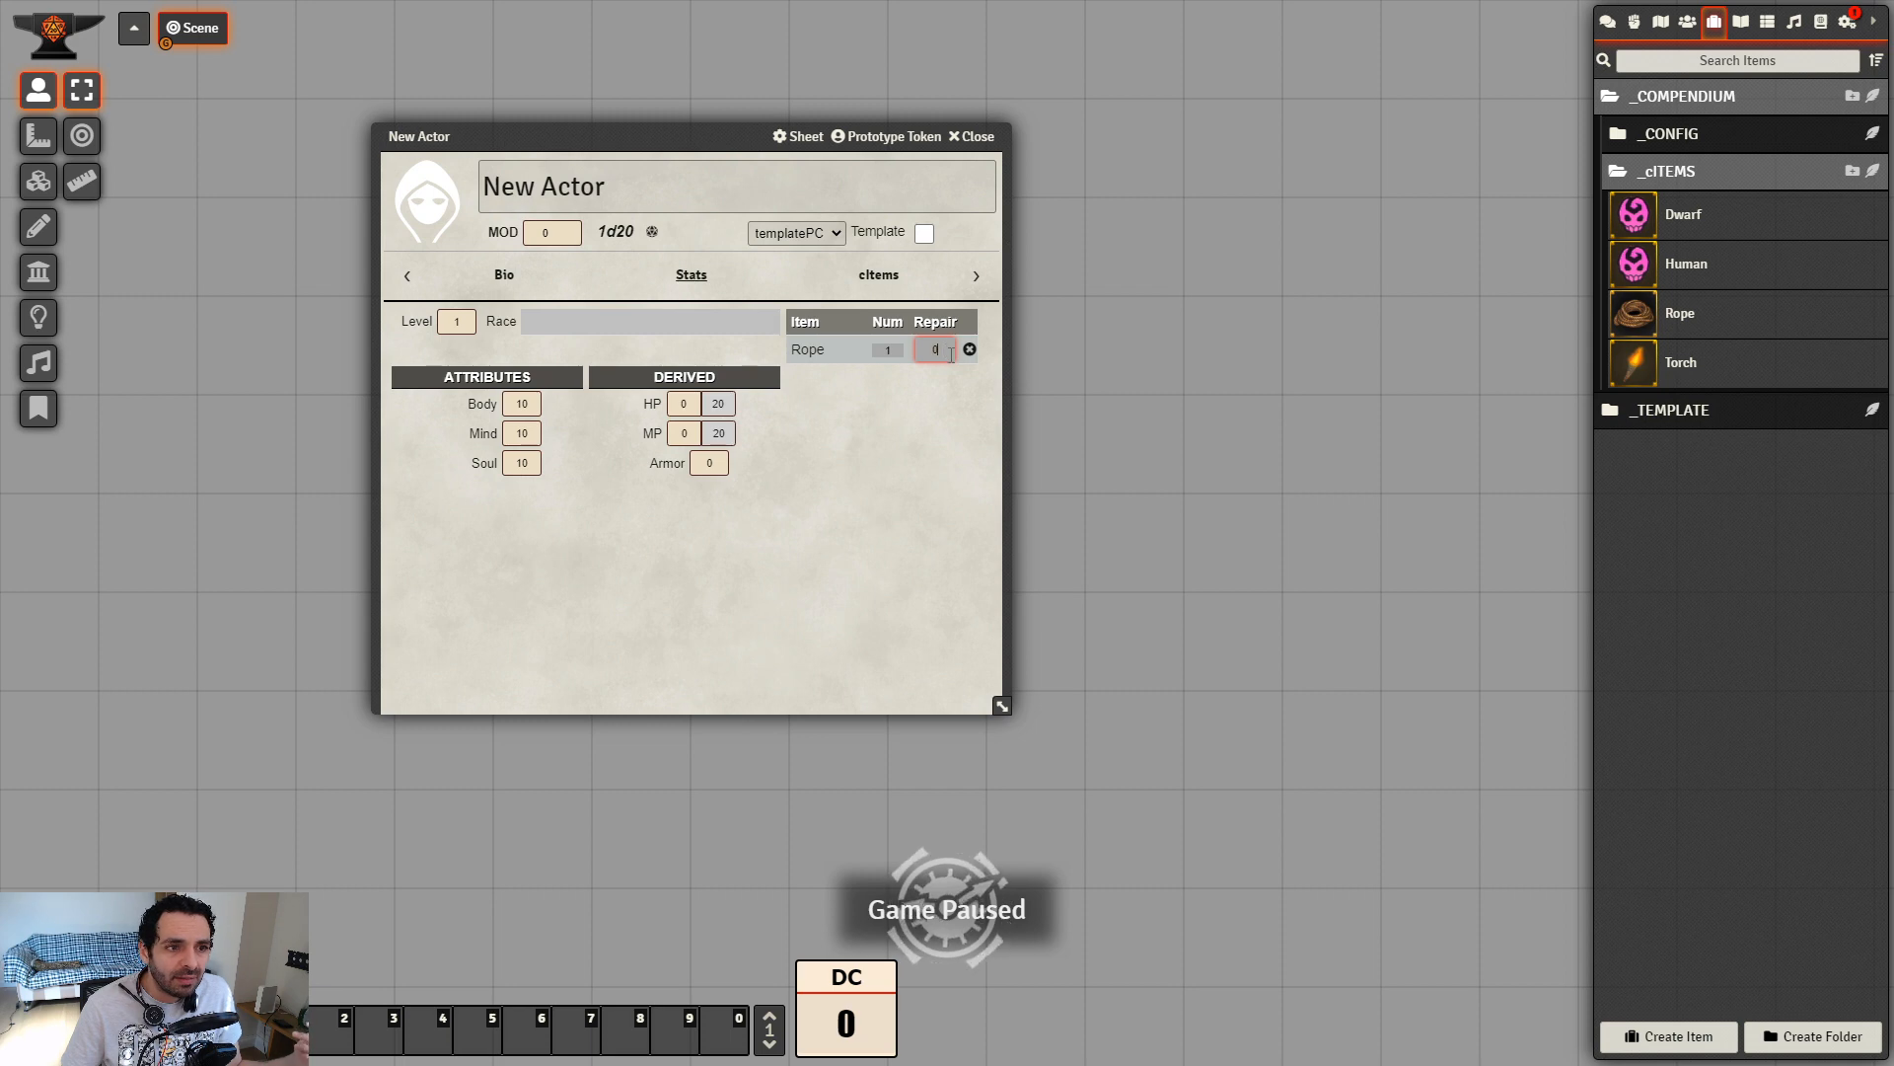
key(BackSpace)
text(2)
click(940, 387)
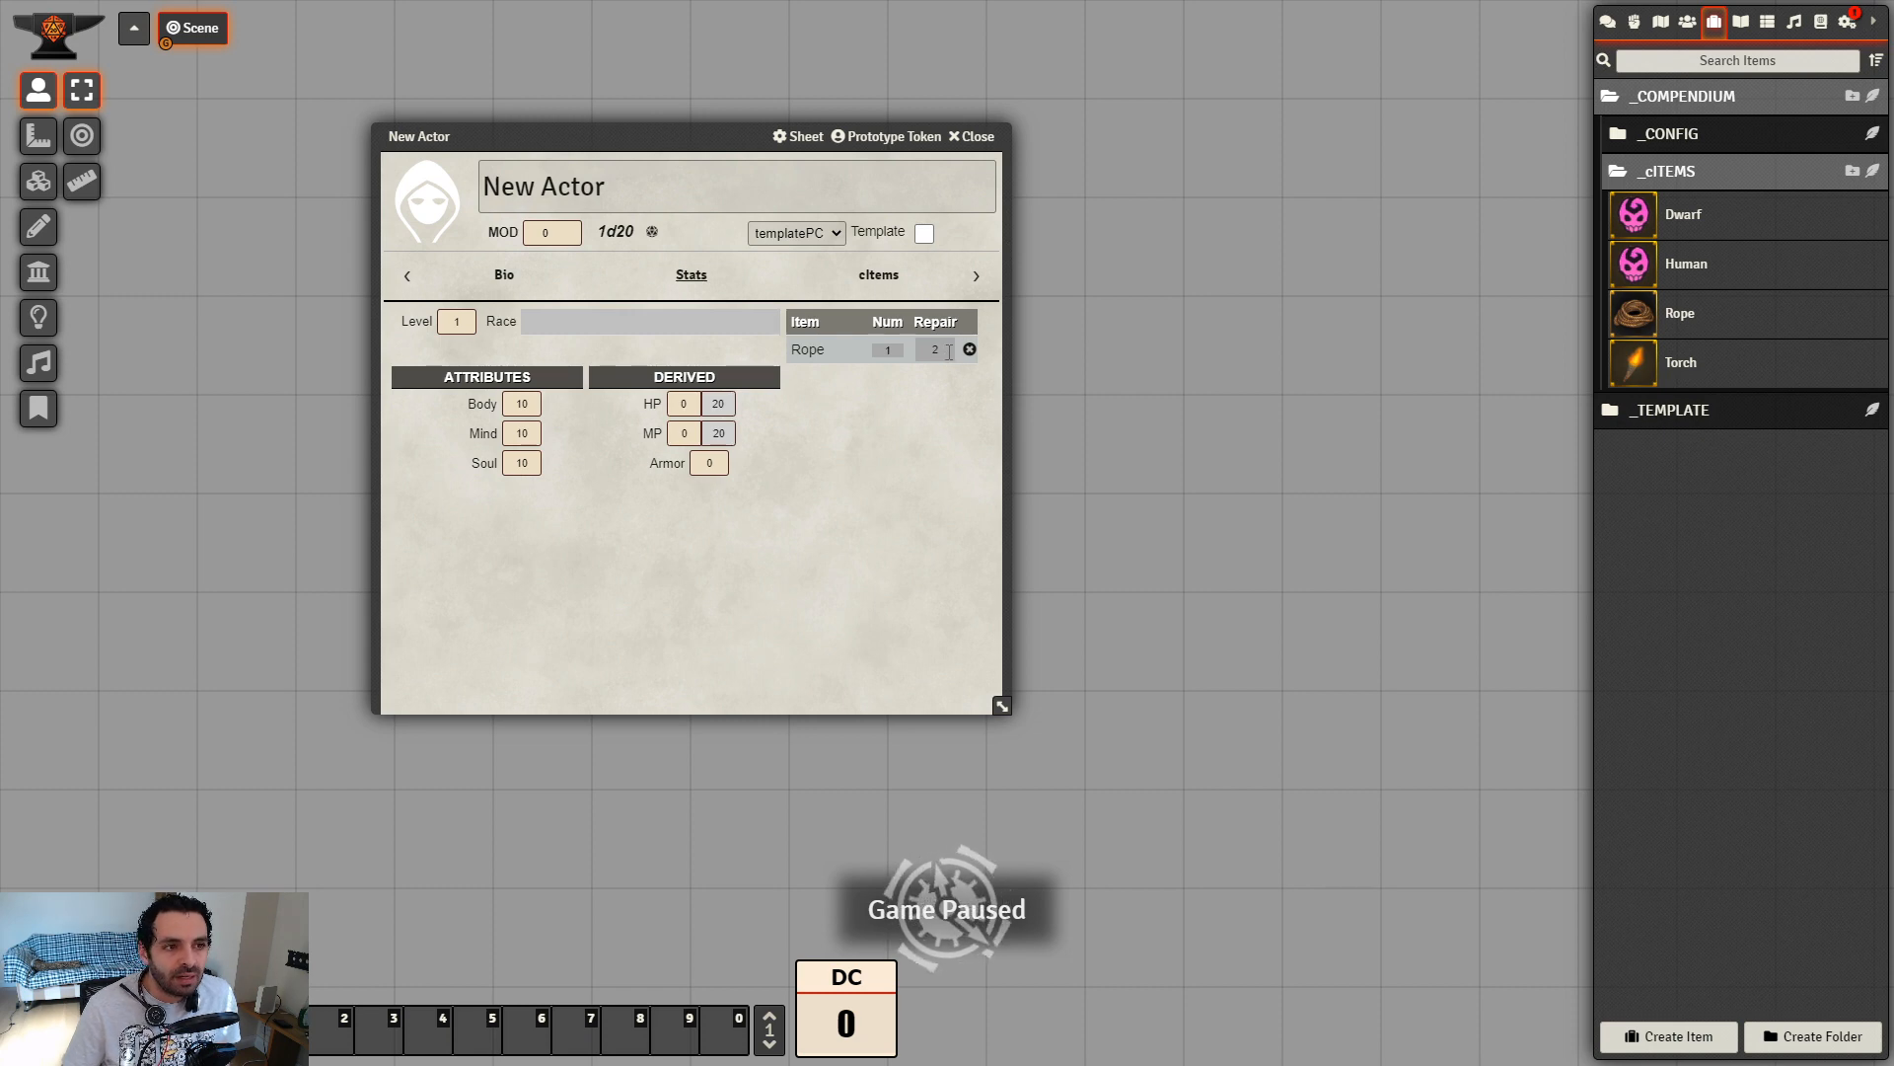
click(927, 352)
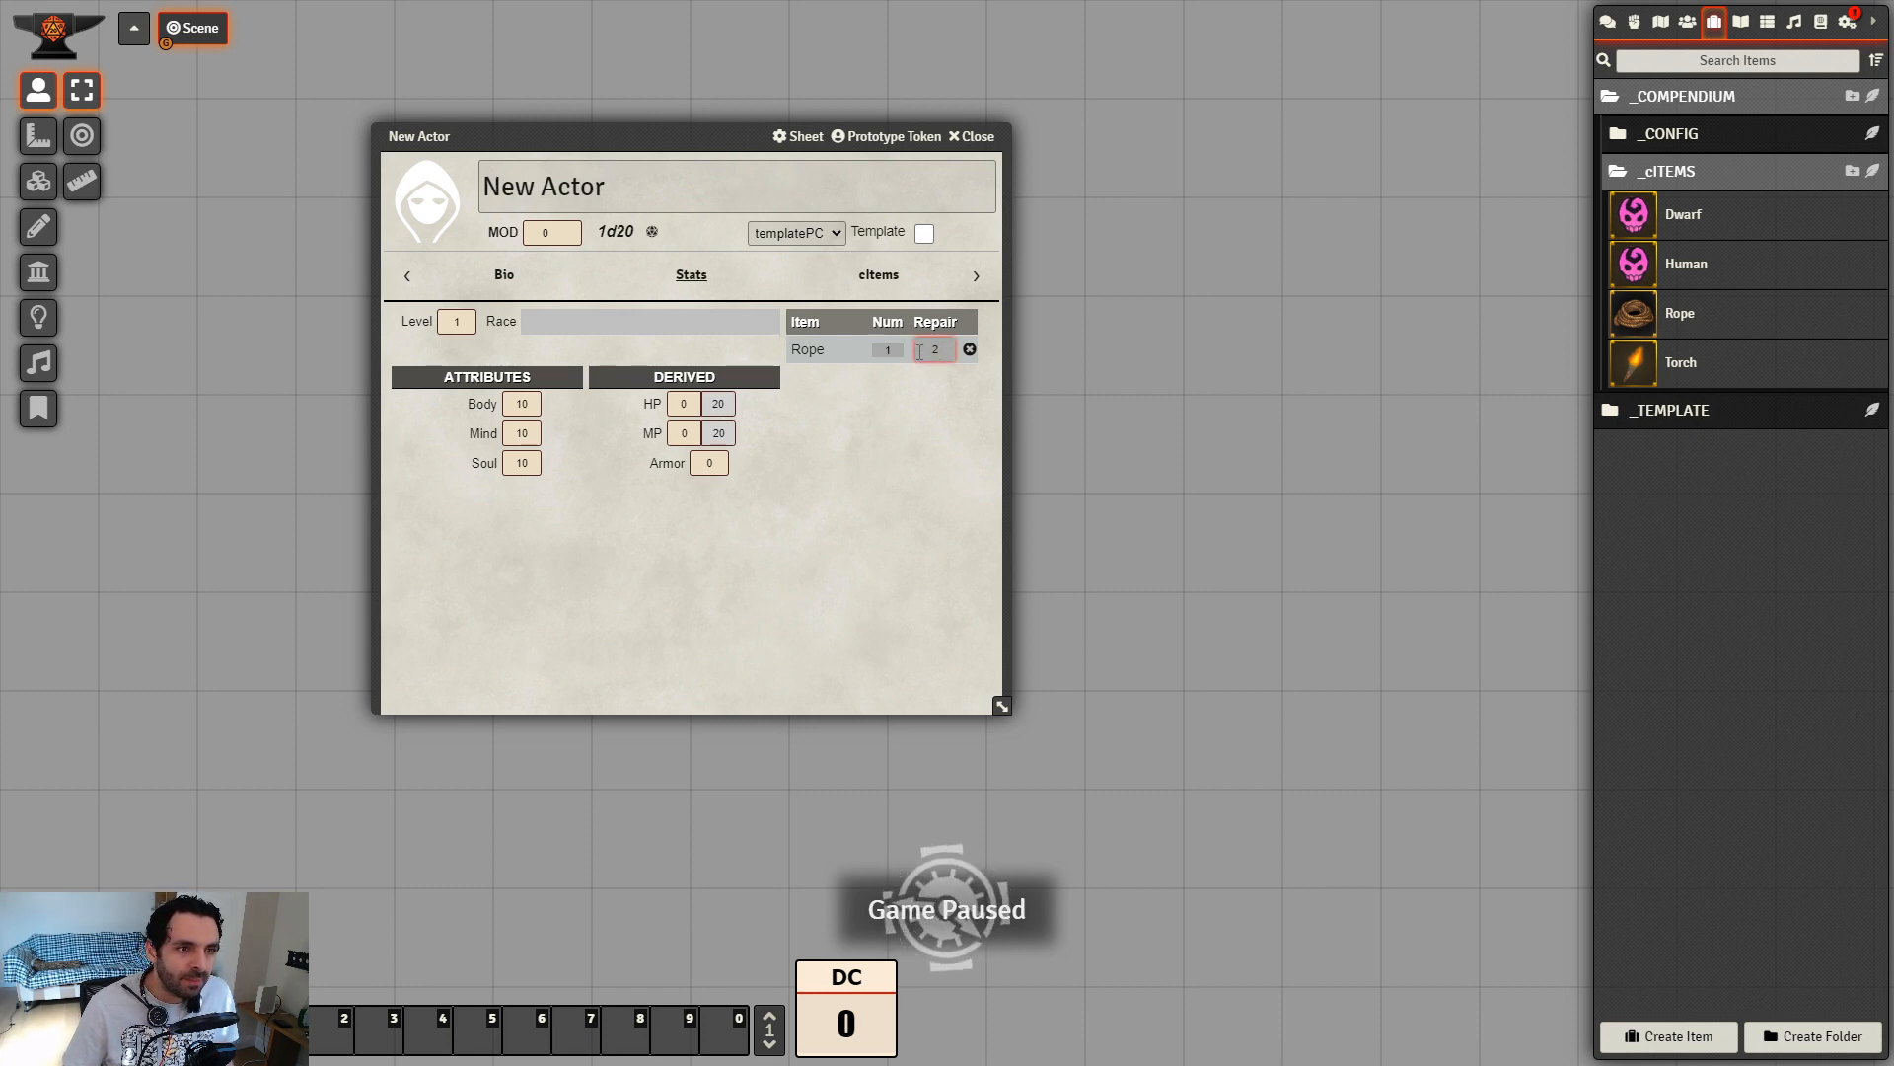
text(5)
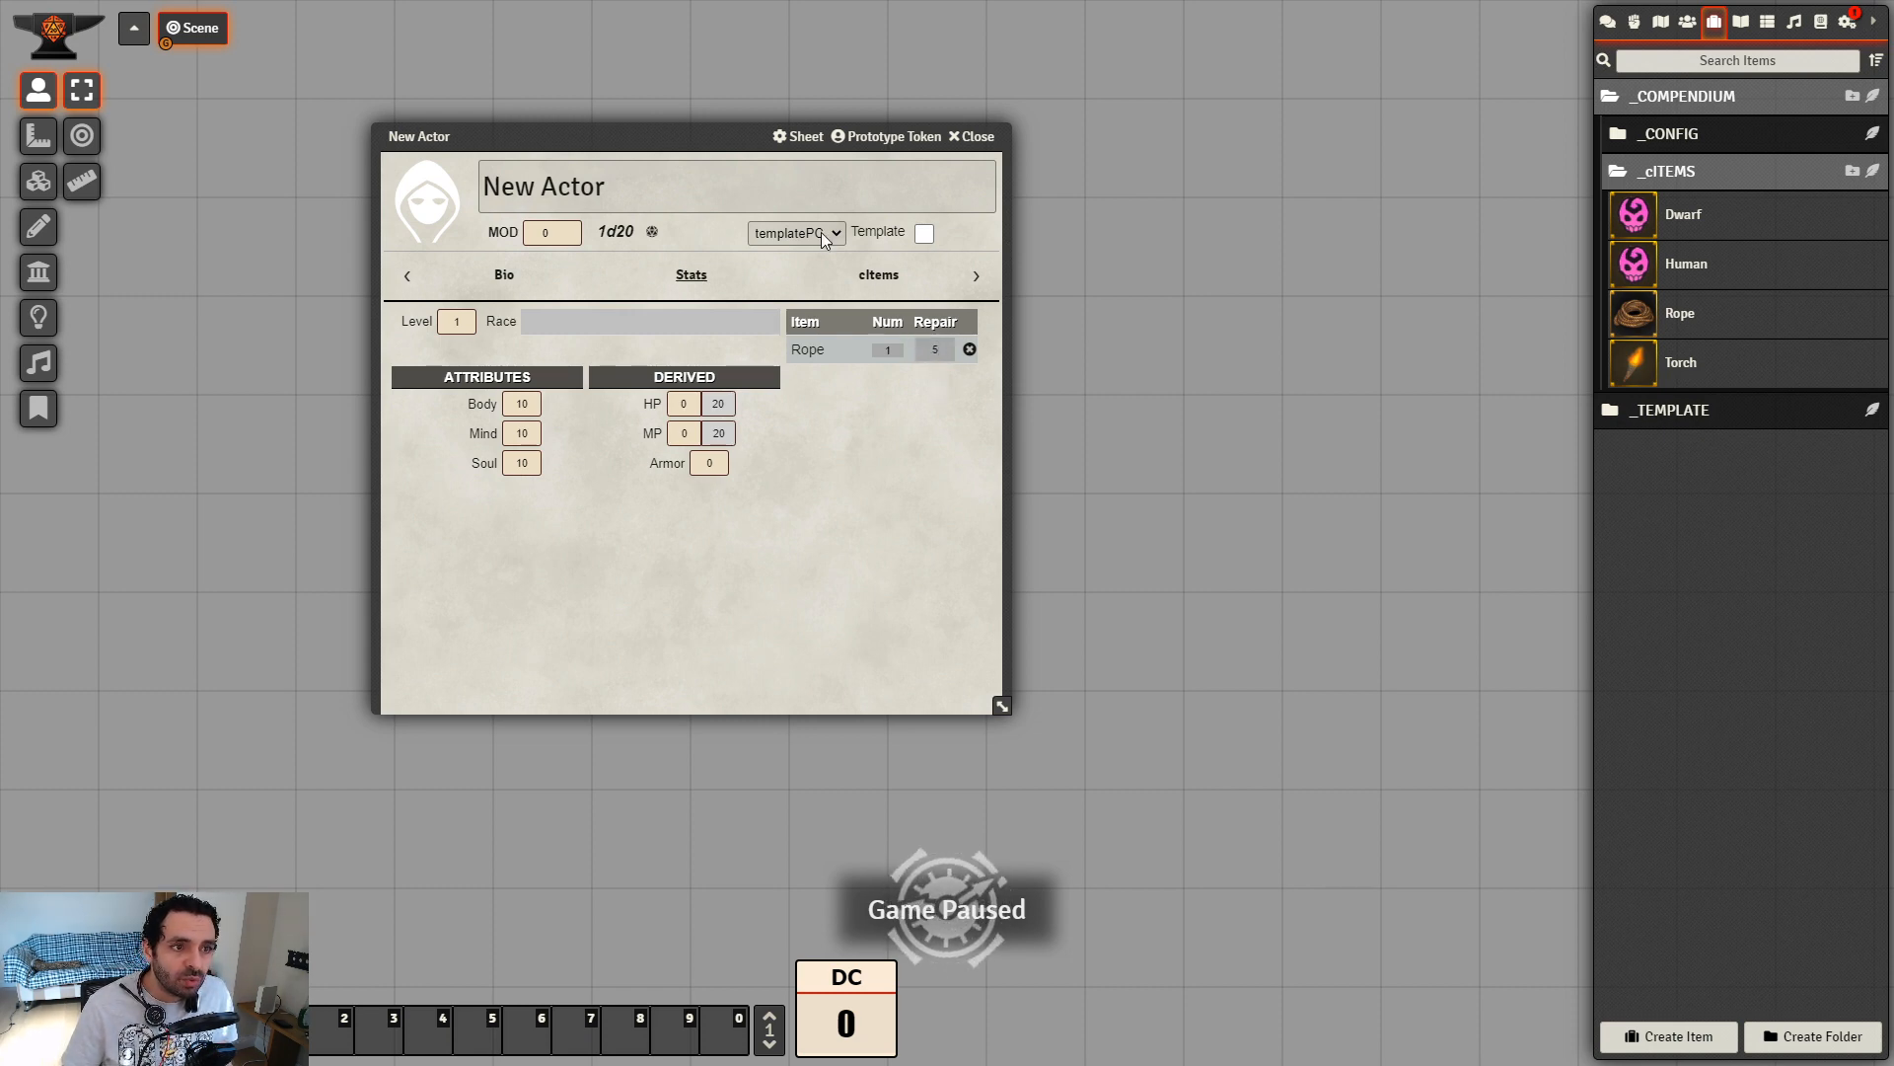
Reopen the Rope cItem beside the actor sheet to check its Repair attribute, and close it
drag(719, 139, 618, 88)
click(1688, 326)
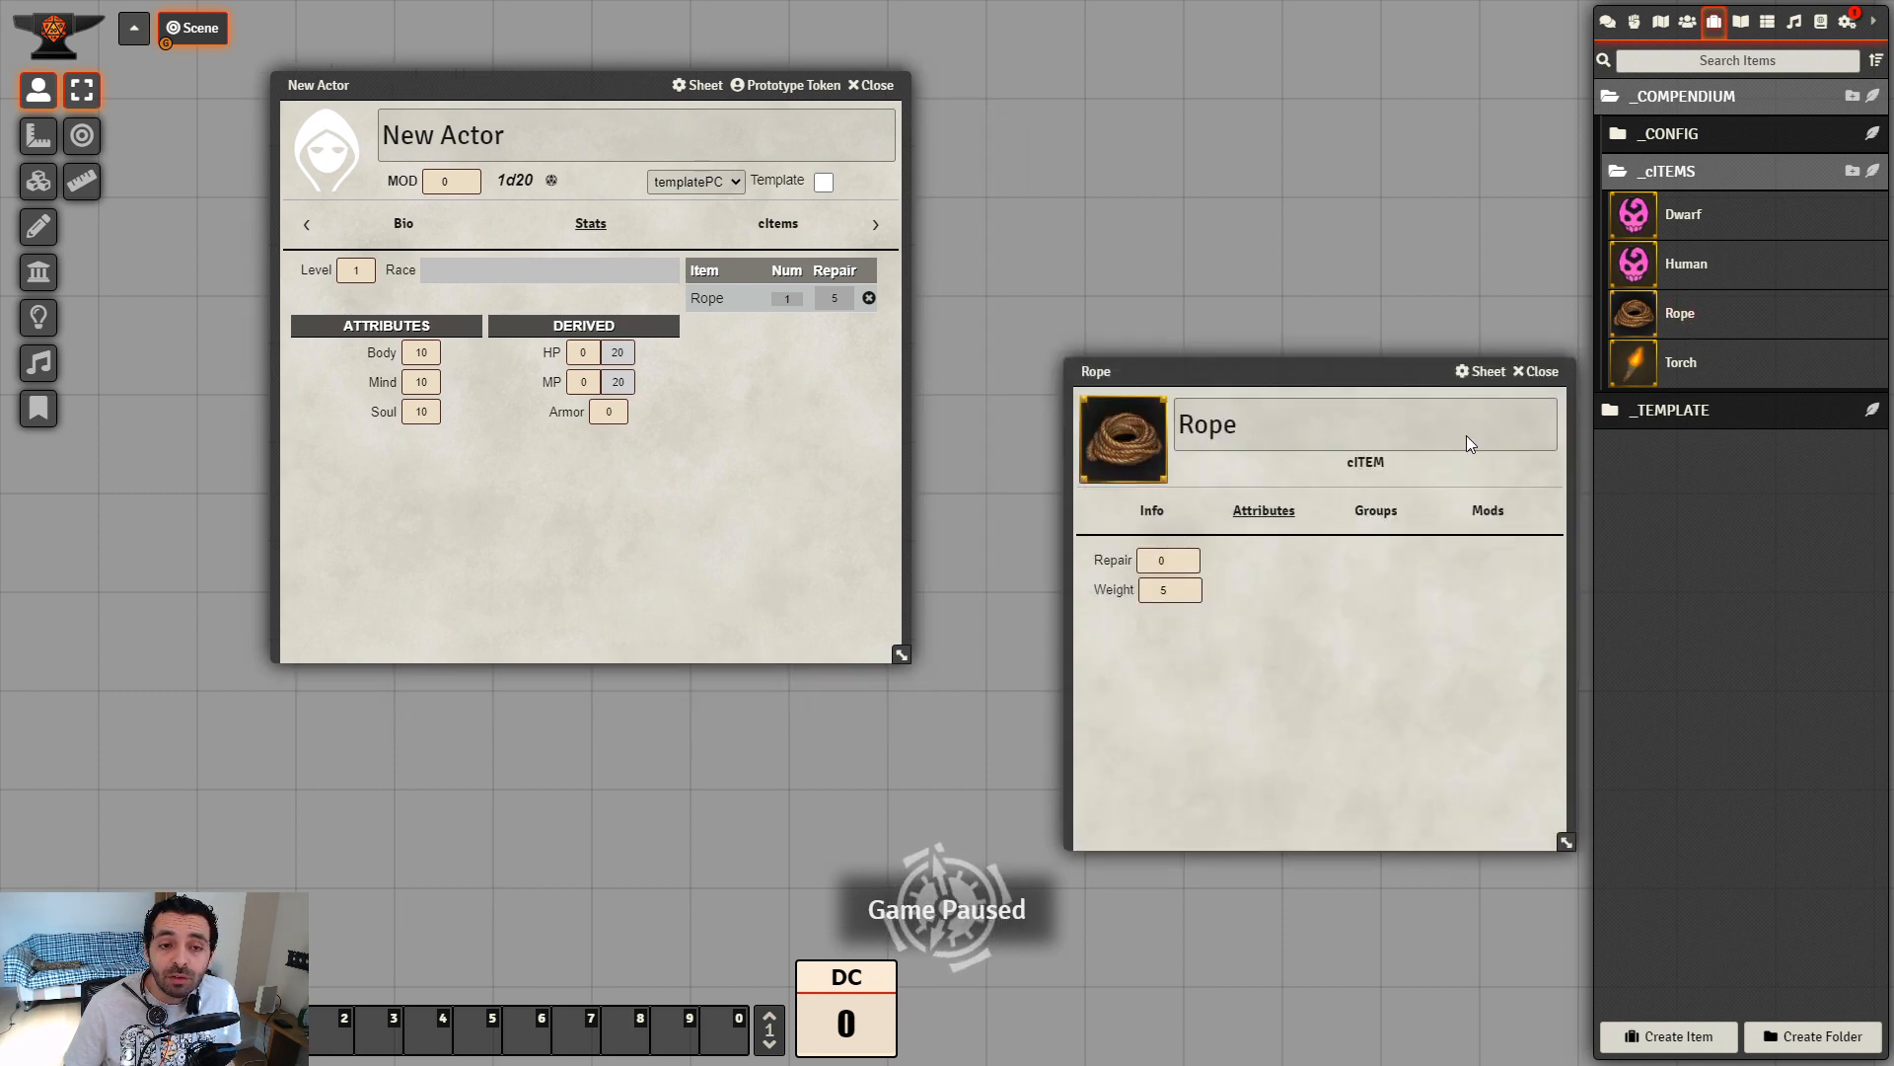
click(1539, 372)
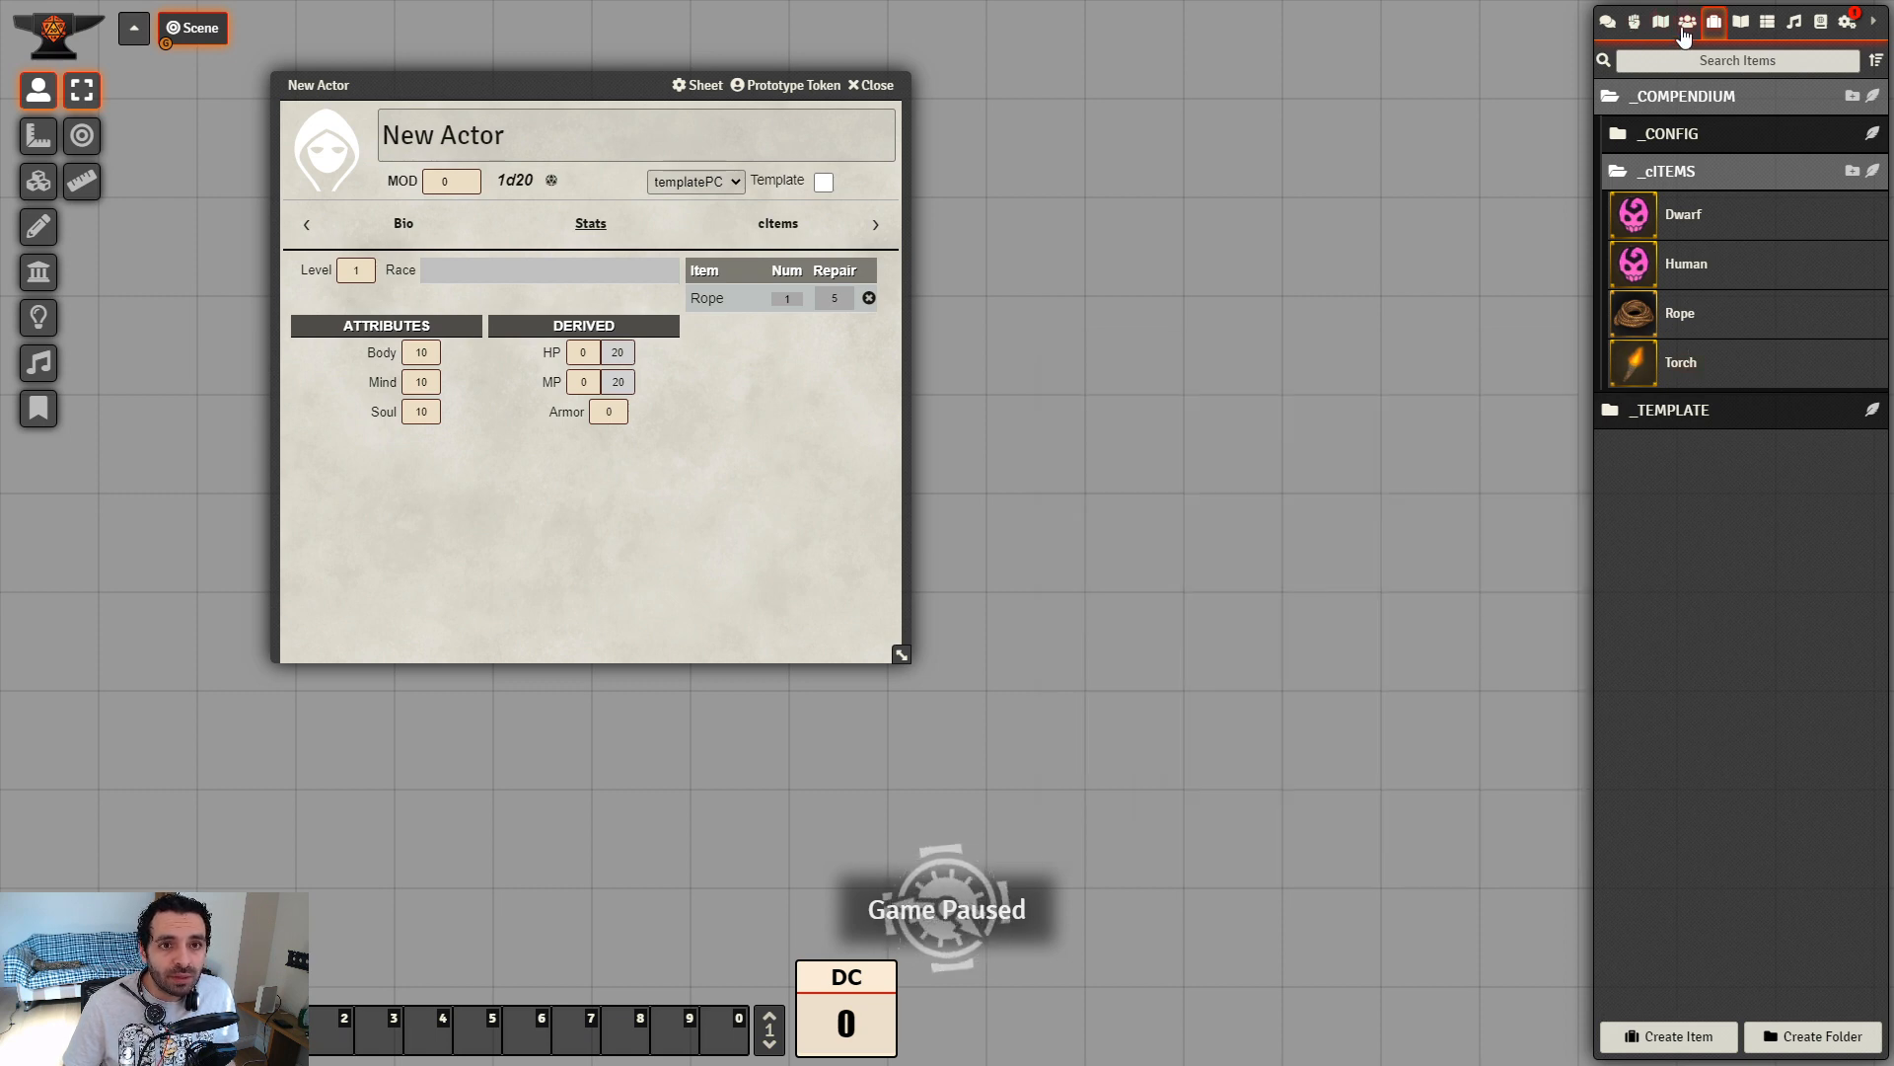
Create a second actor named PC Actor 2 with the templatePC template, and show its Stats tab beside the first actor's sheet
click(1686, 22)
click(1680, 1033)
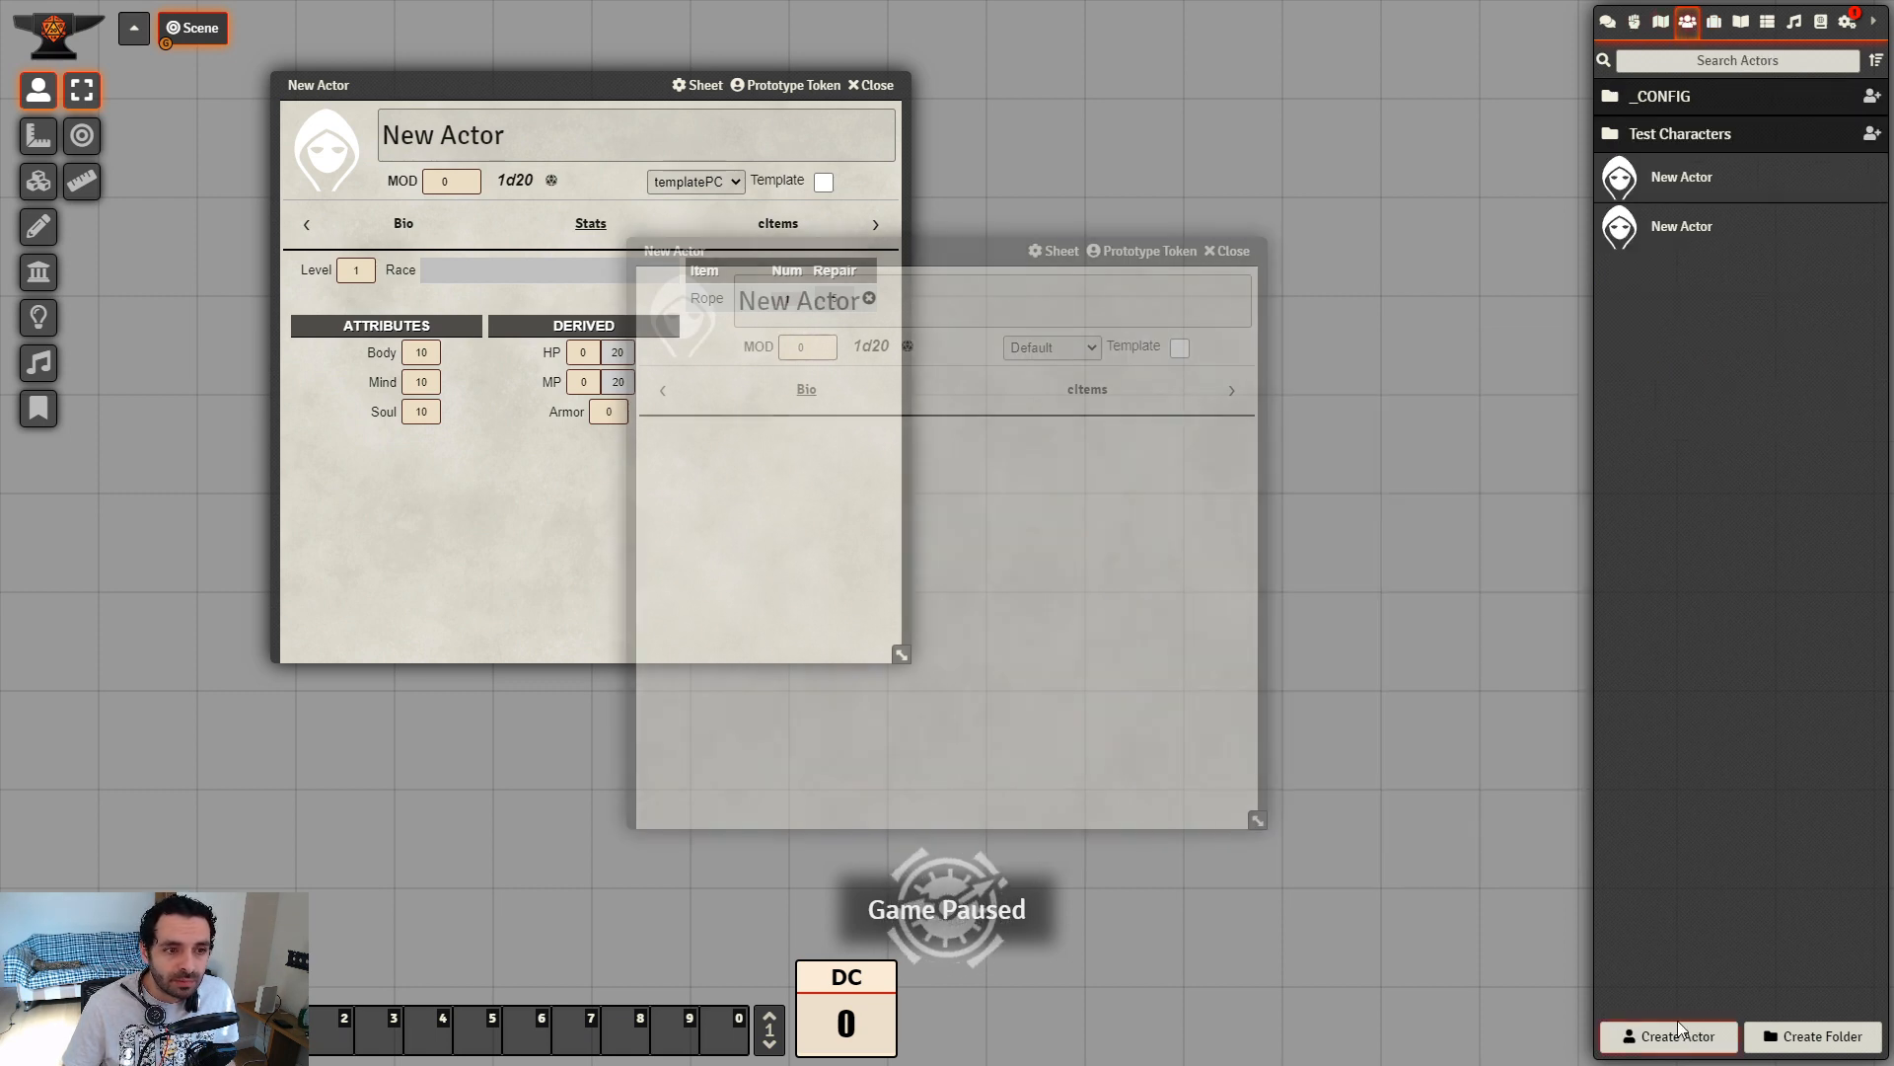
text(PC Actor 2)
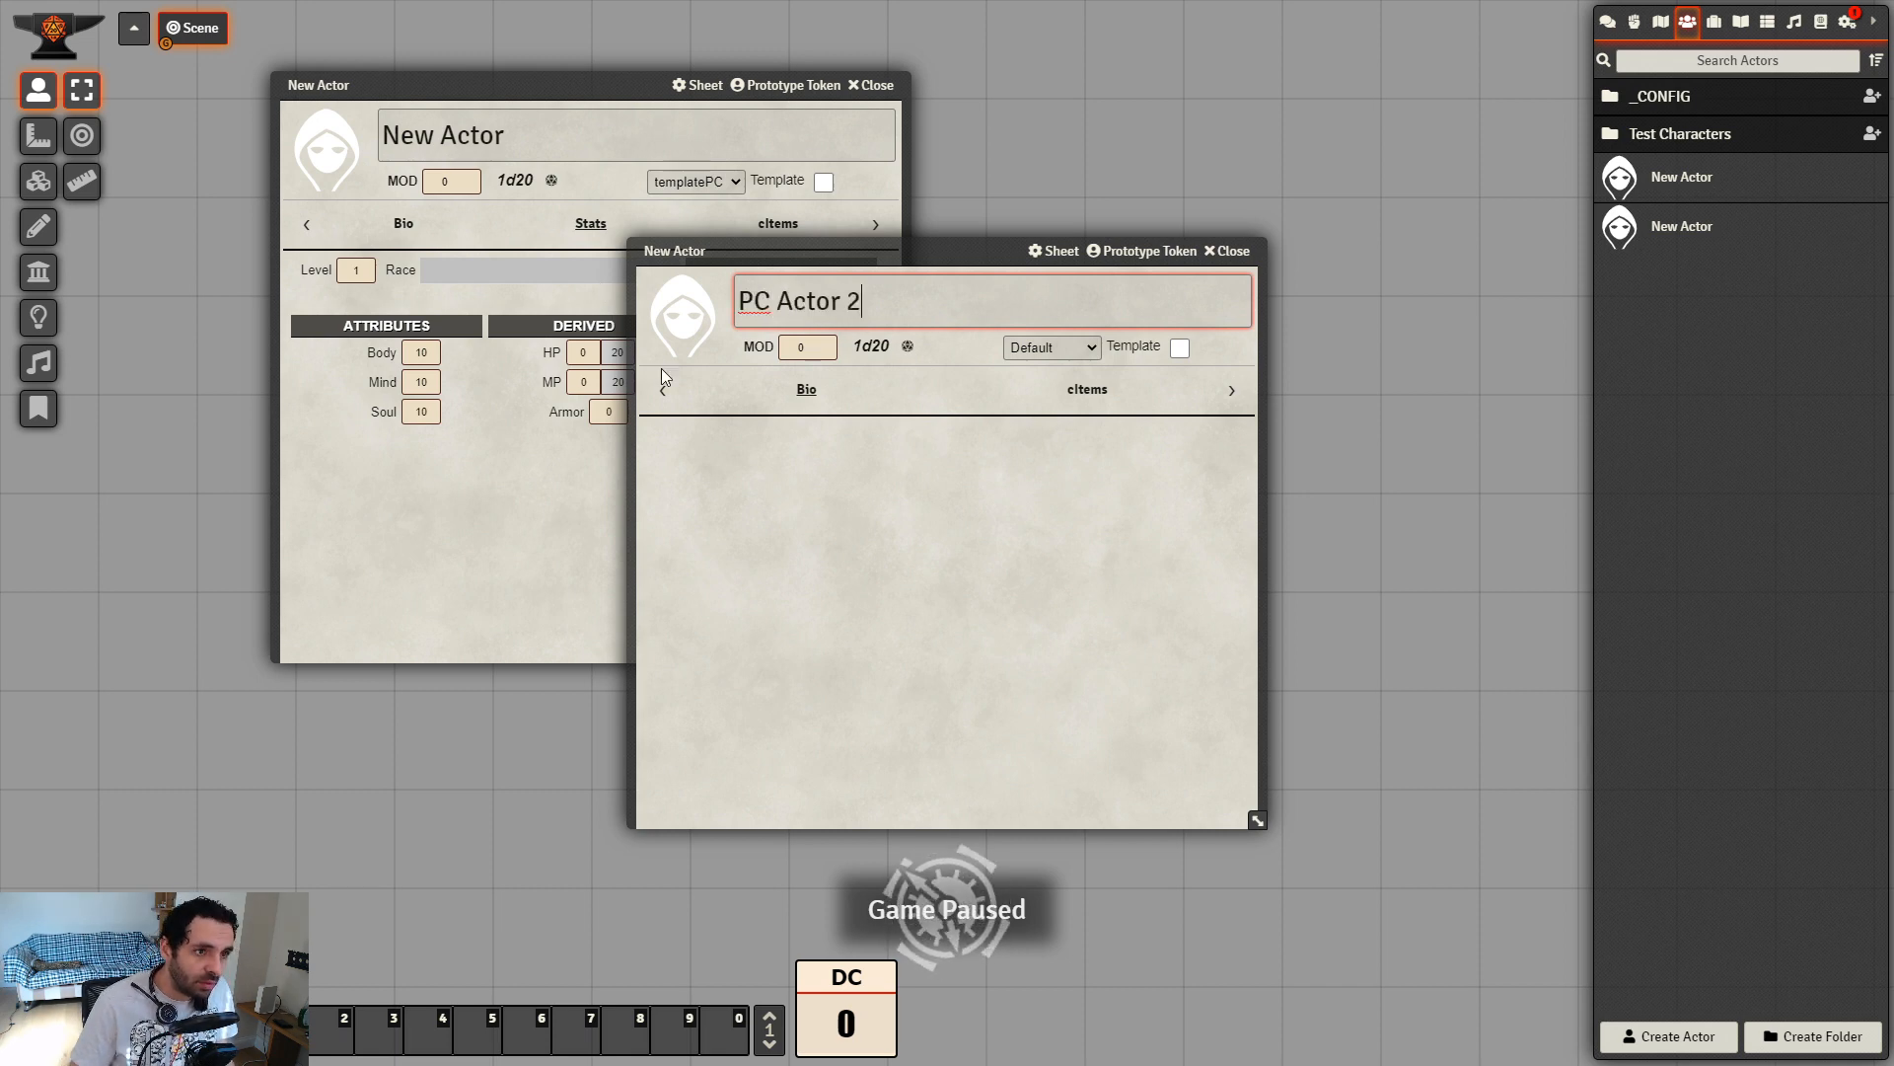
key(Return)
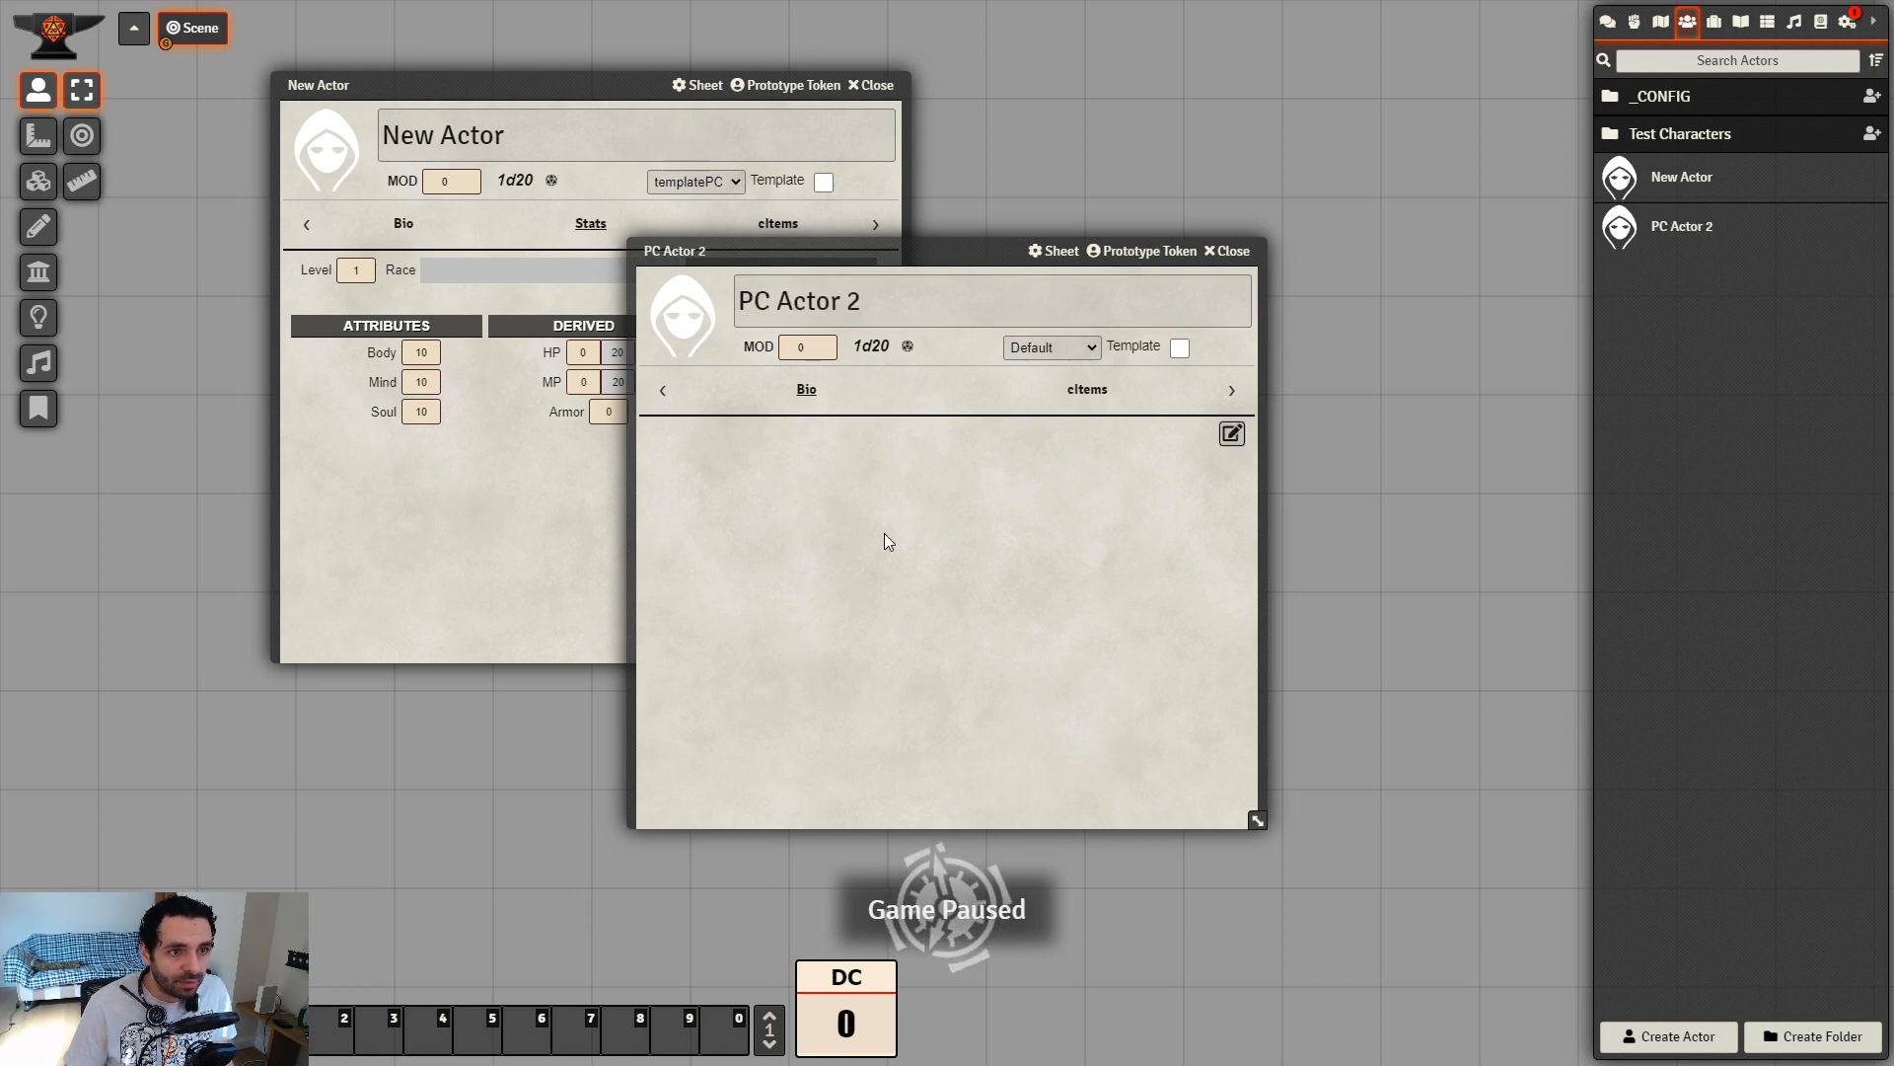
click(1042, 347)
click(1051, 397)
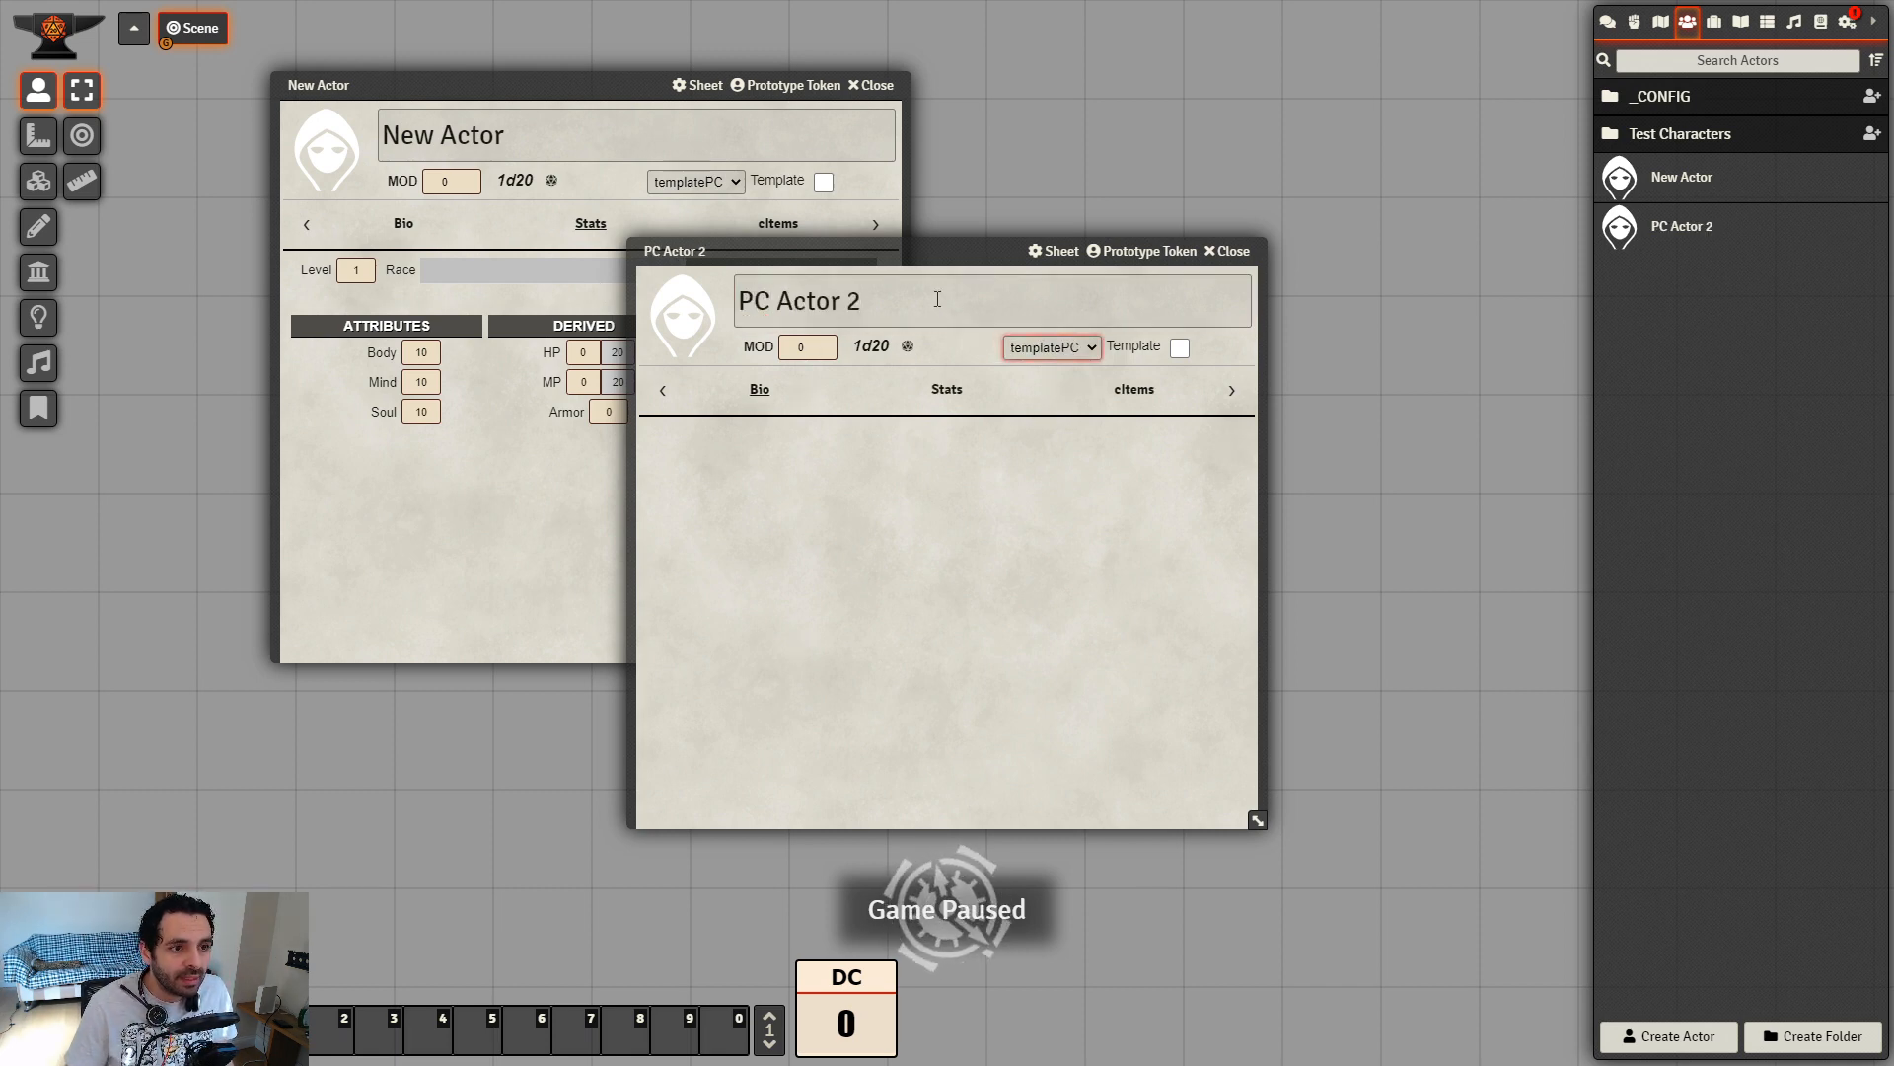
drag(914, 259, 1171, 274)
click(1205, 408)
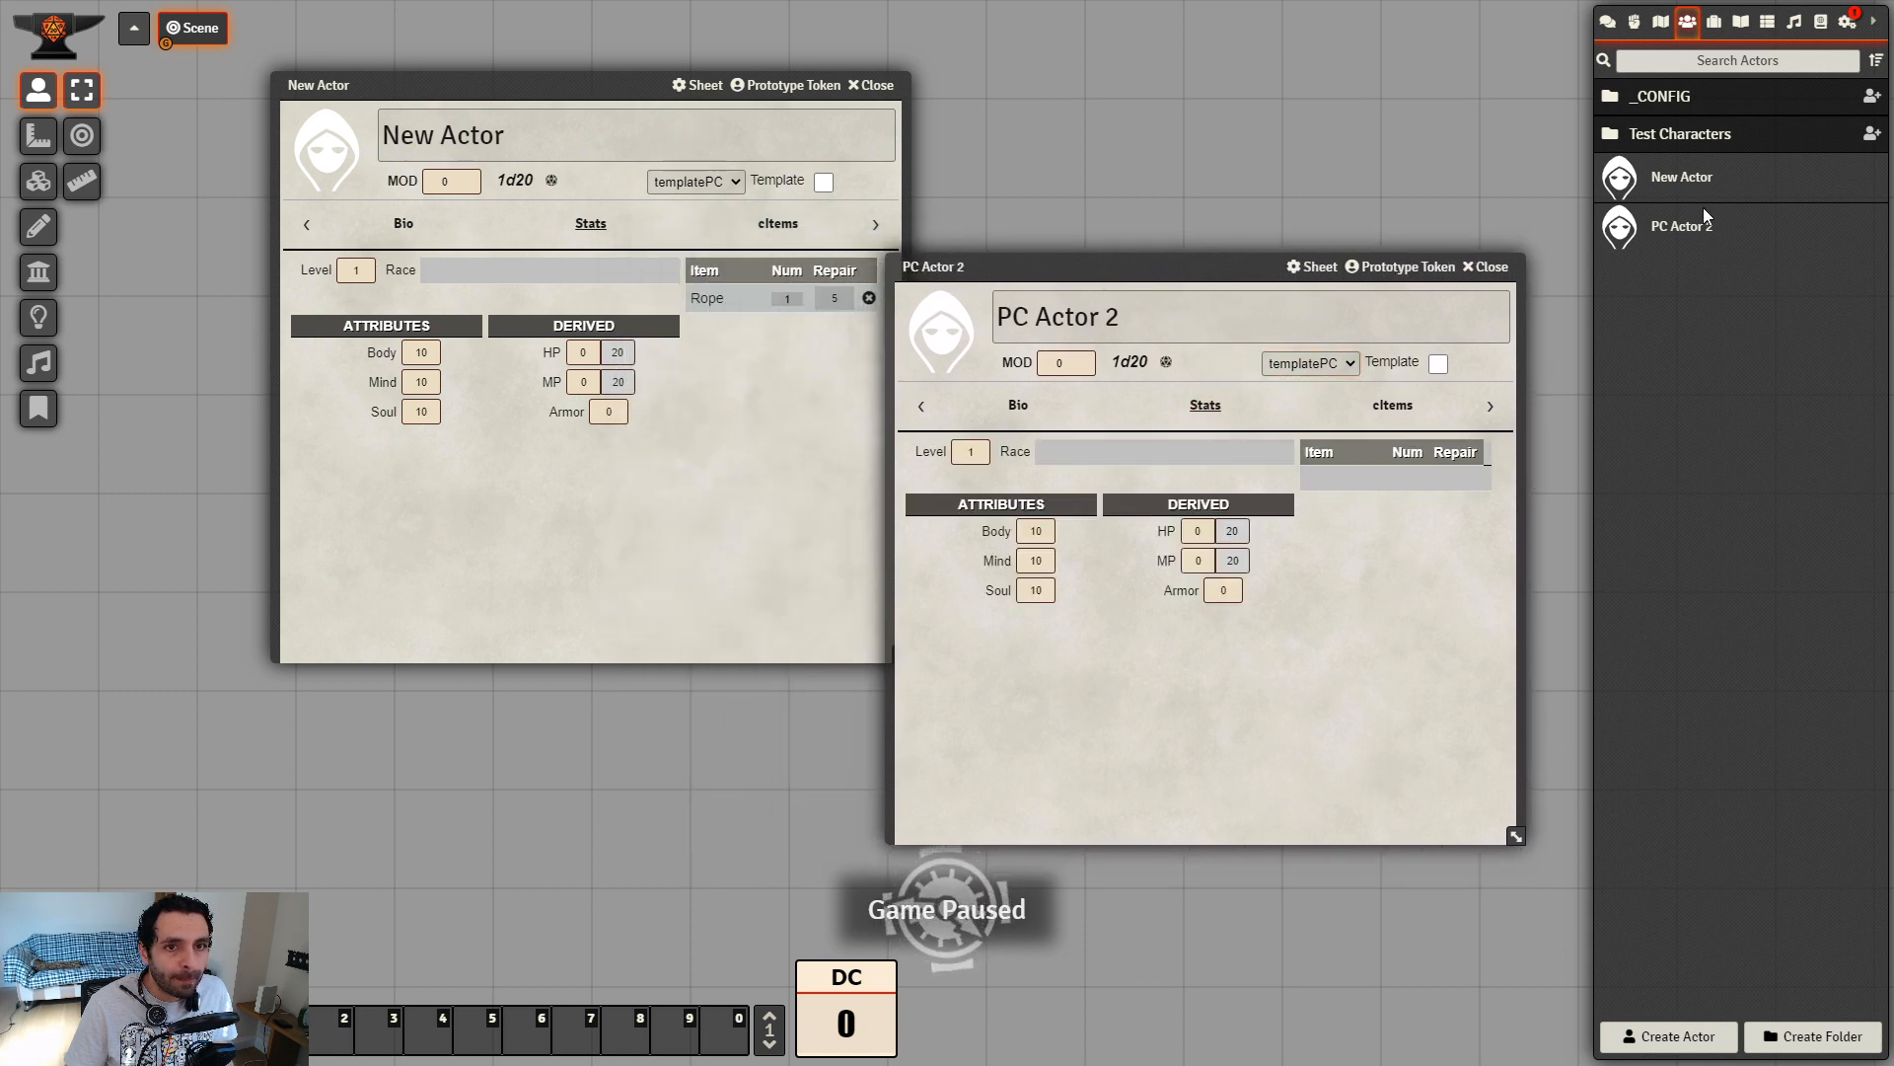
Add the Rope cItem to PC Actor 2 and compare its Repair field with the one on the first actor's sheet
click(1662, 23)
click(1708, 30)
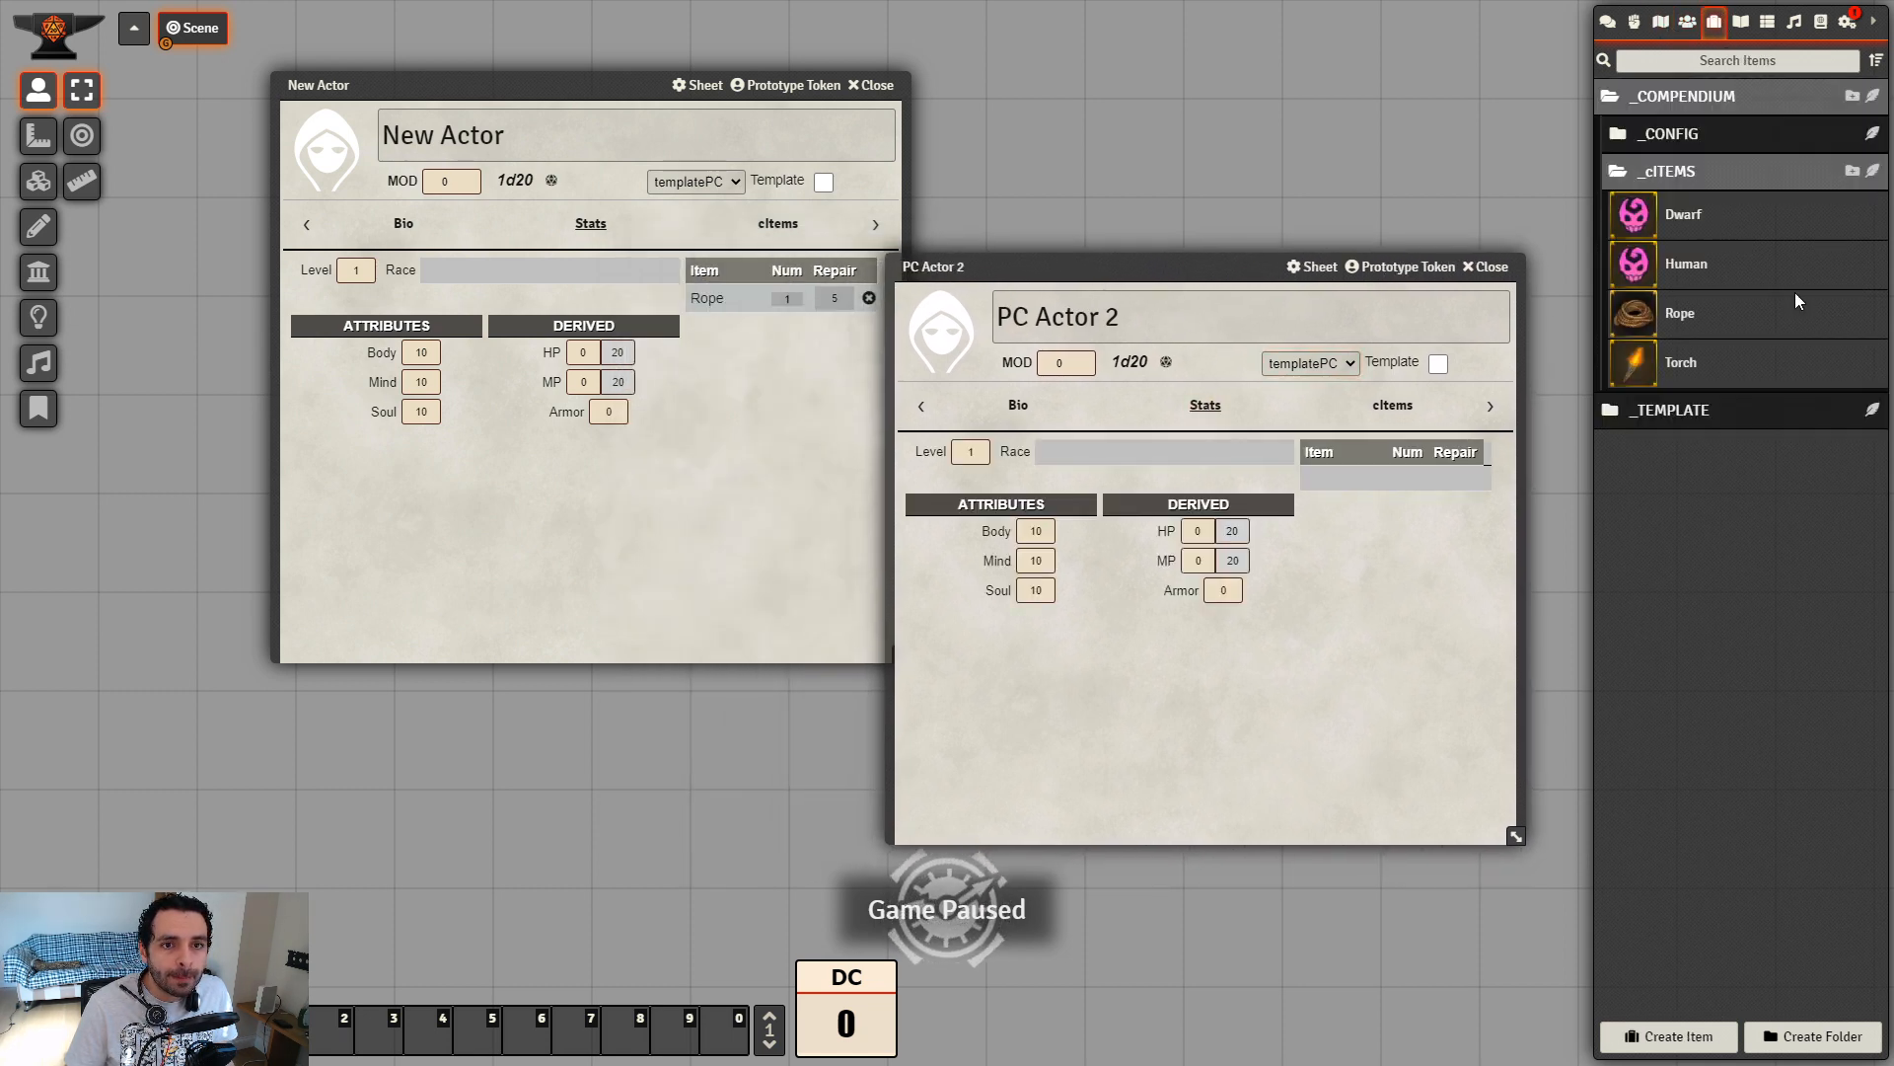
drag(1698, 327, 1363, 601)
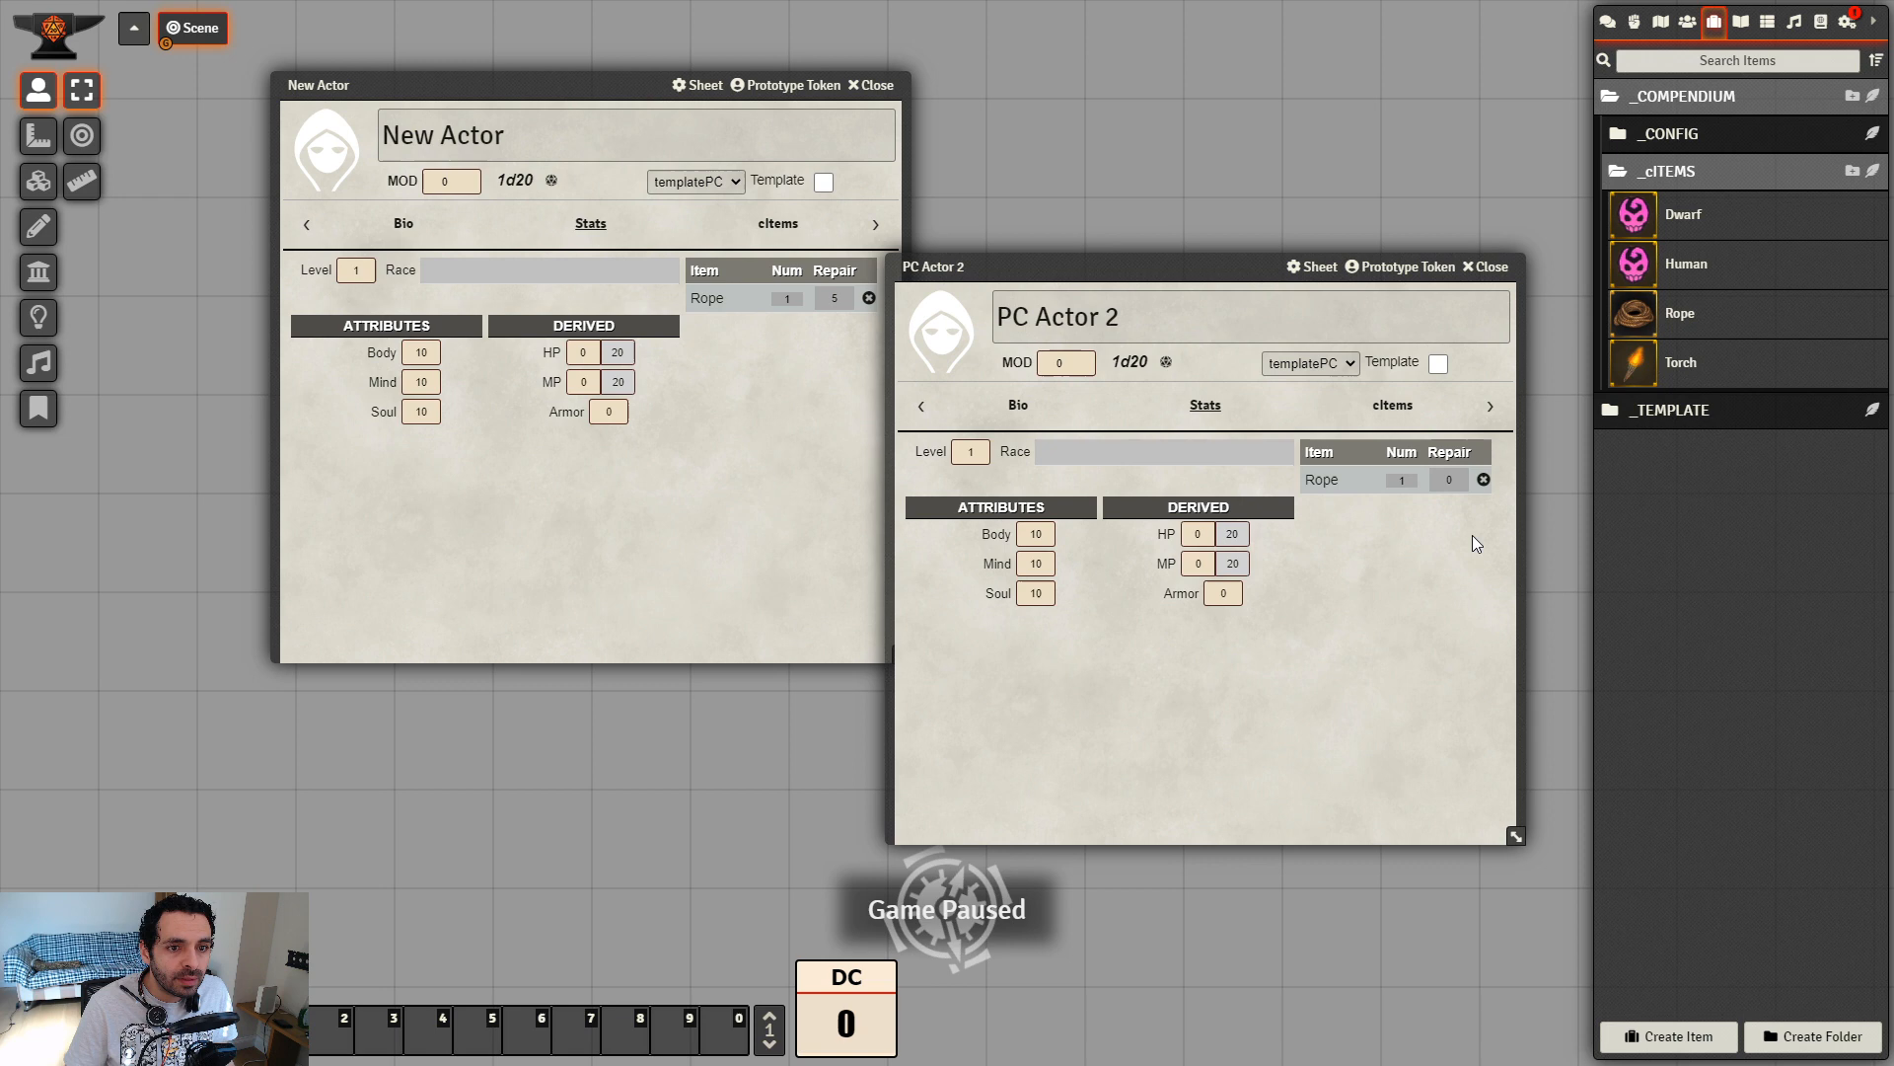
click(1448, 480)
drag(1159, 261, 1130, 333)
click(836, 298)
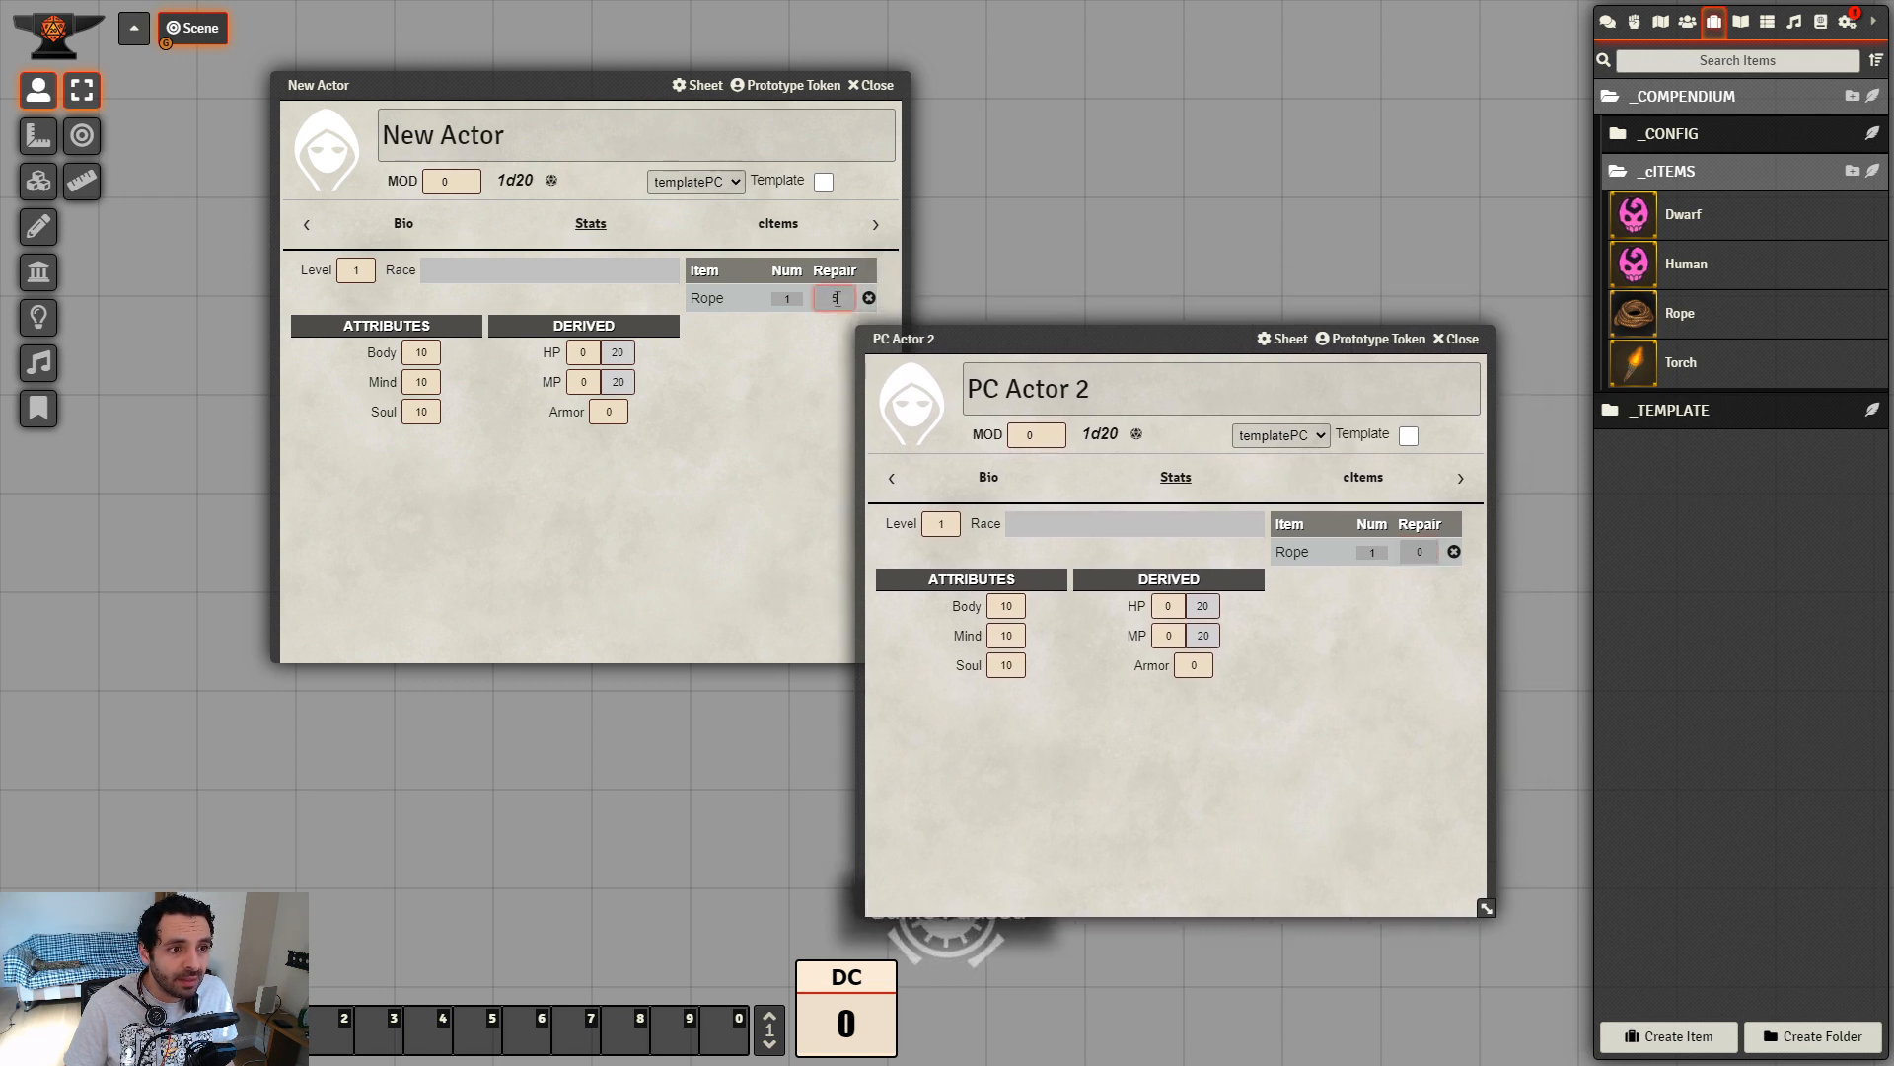
Compare the Rope's Repair field on PC Actor 2 with the New Actor sheet, and close PC Actor 2's sheet
click(1427, 551)
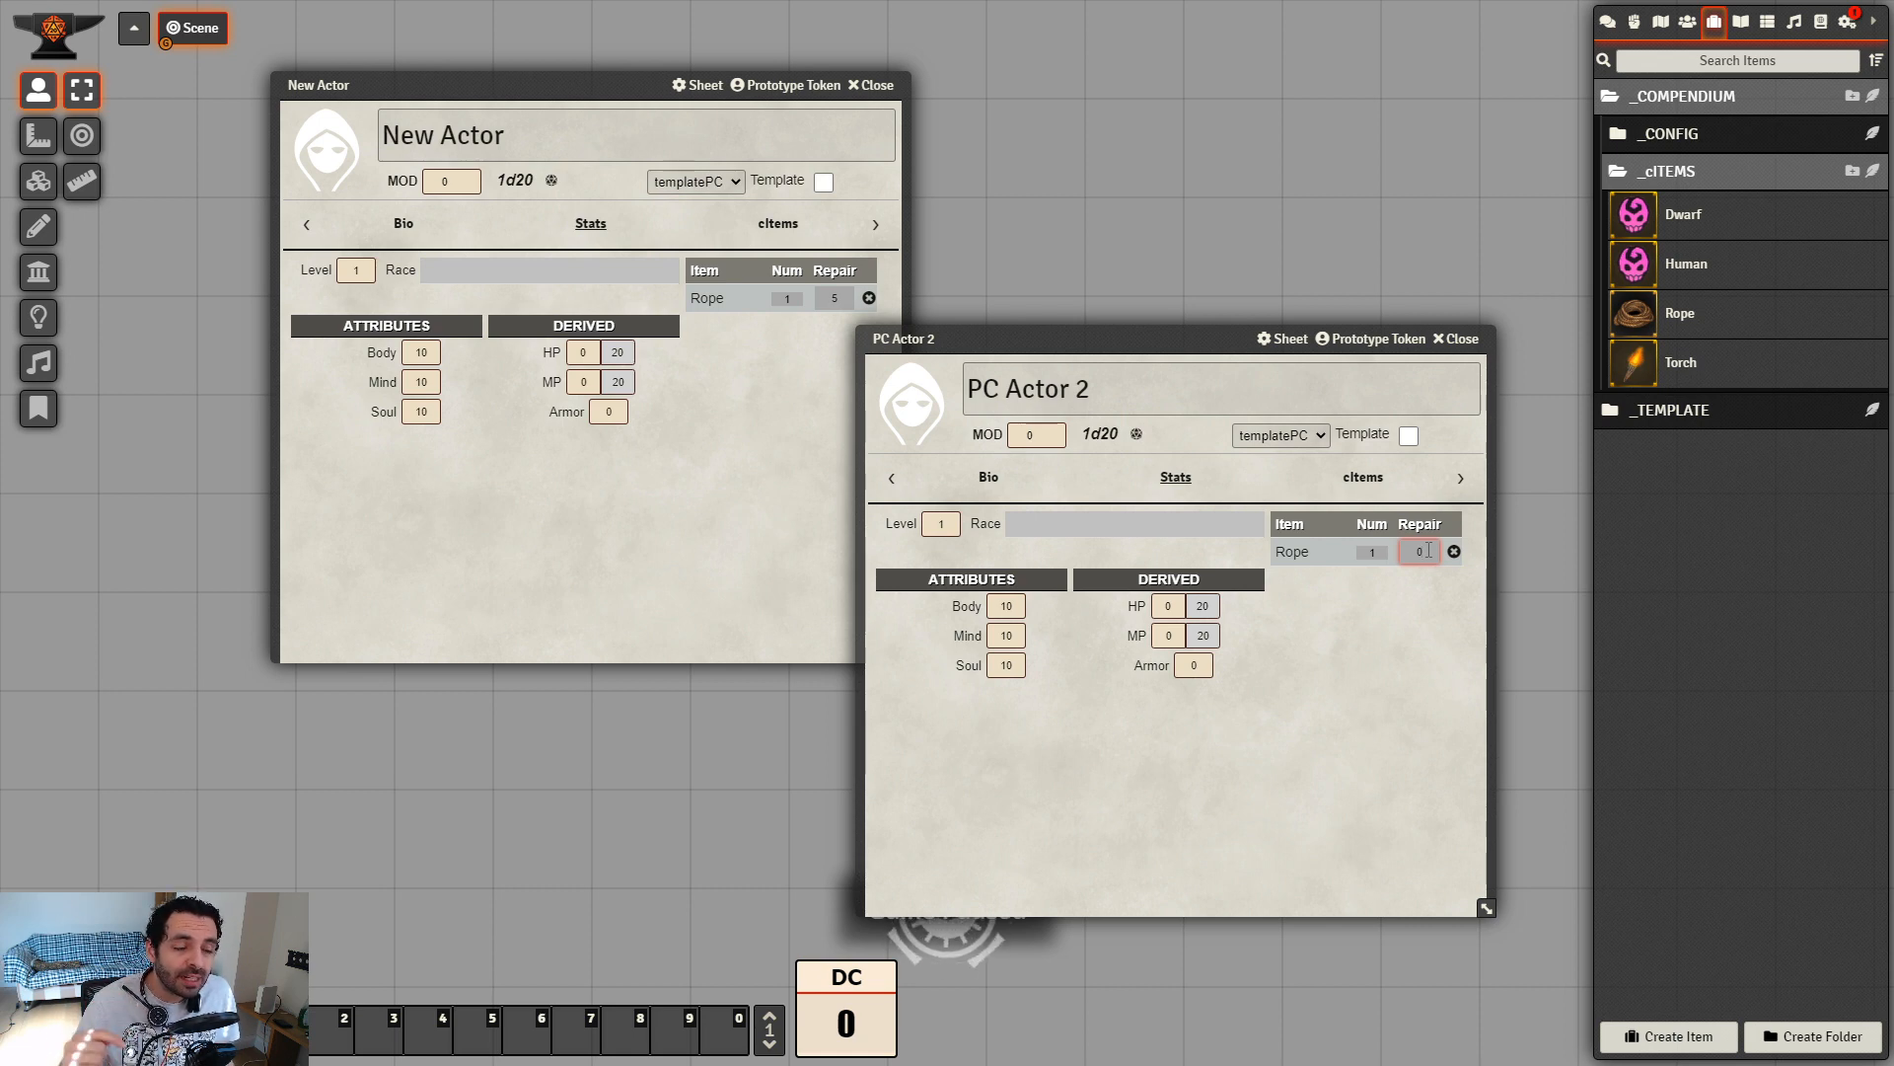
drag(1135, 337, 1170, 296)
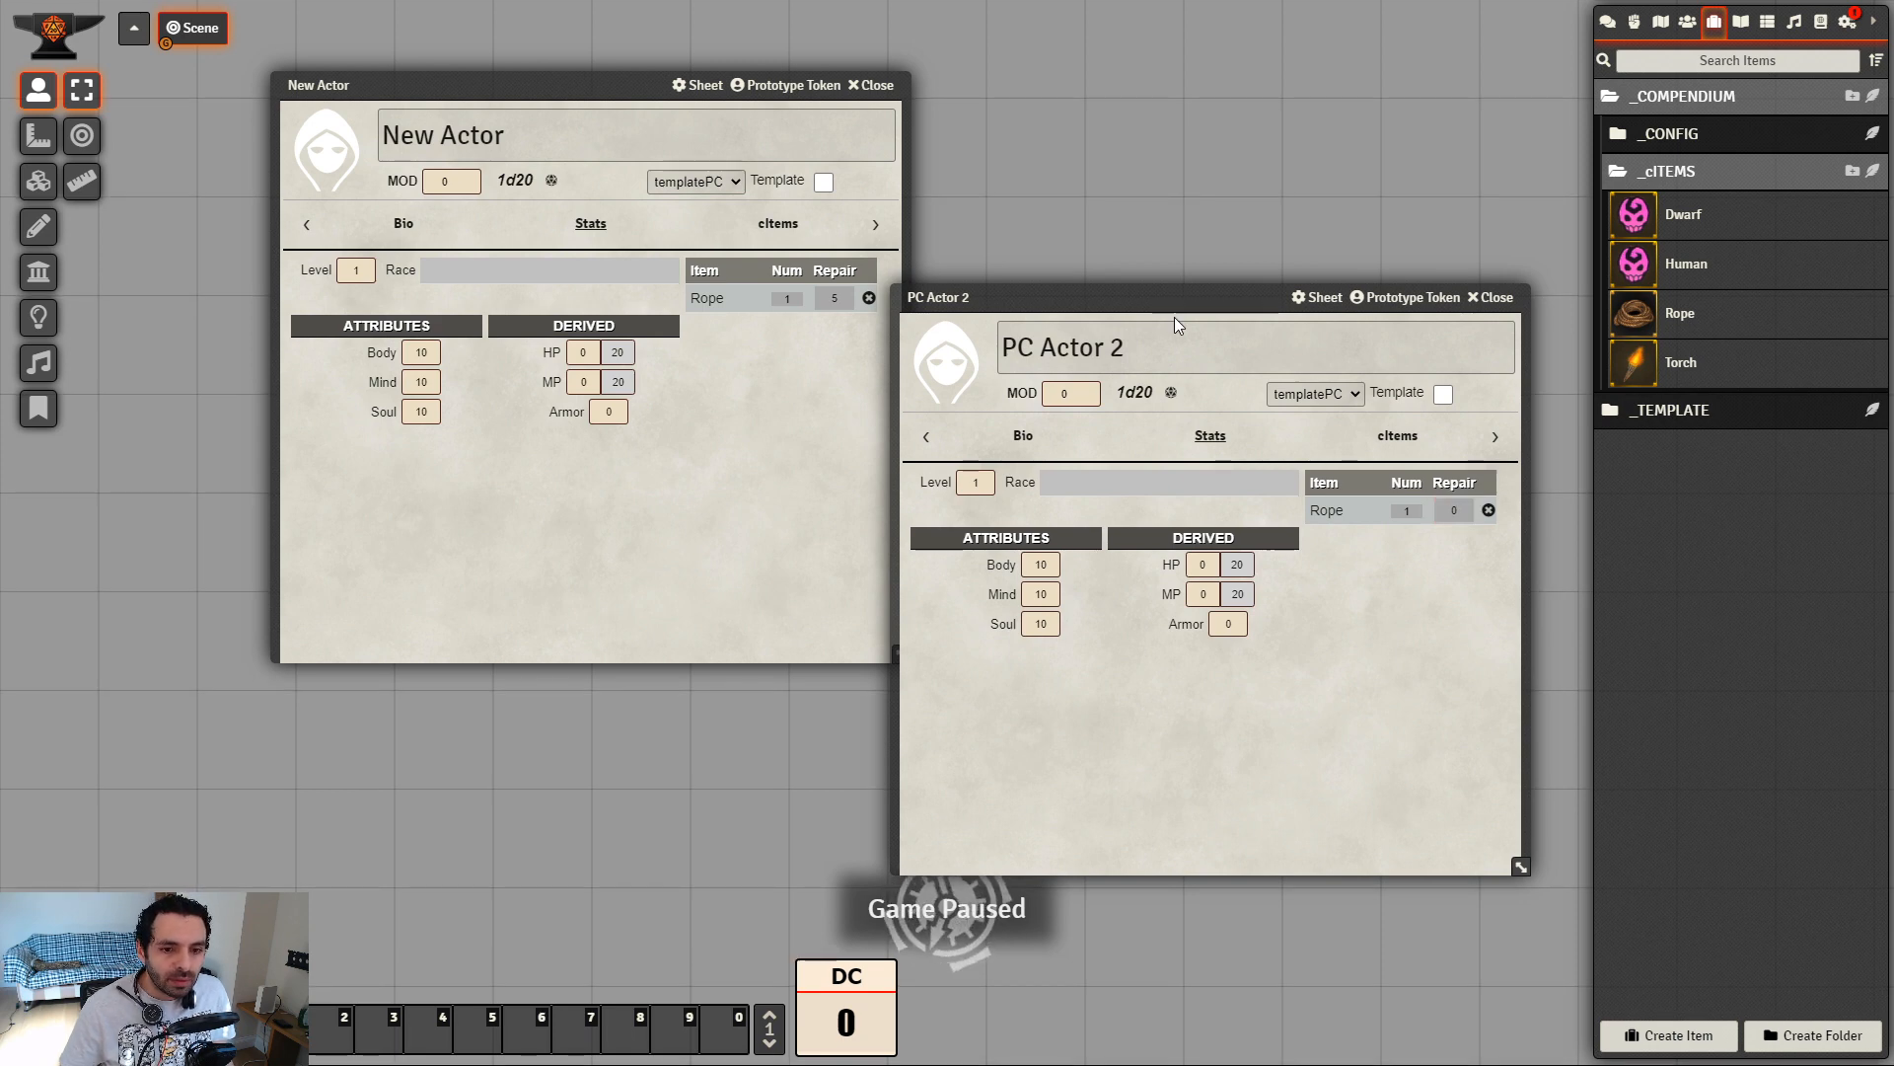
key(alt+Tab)
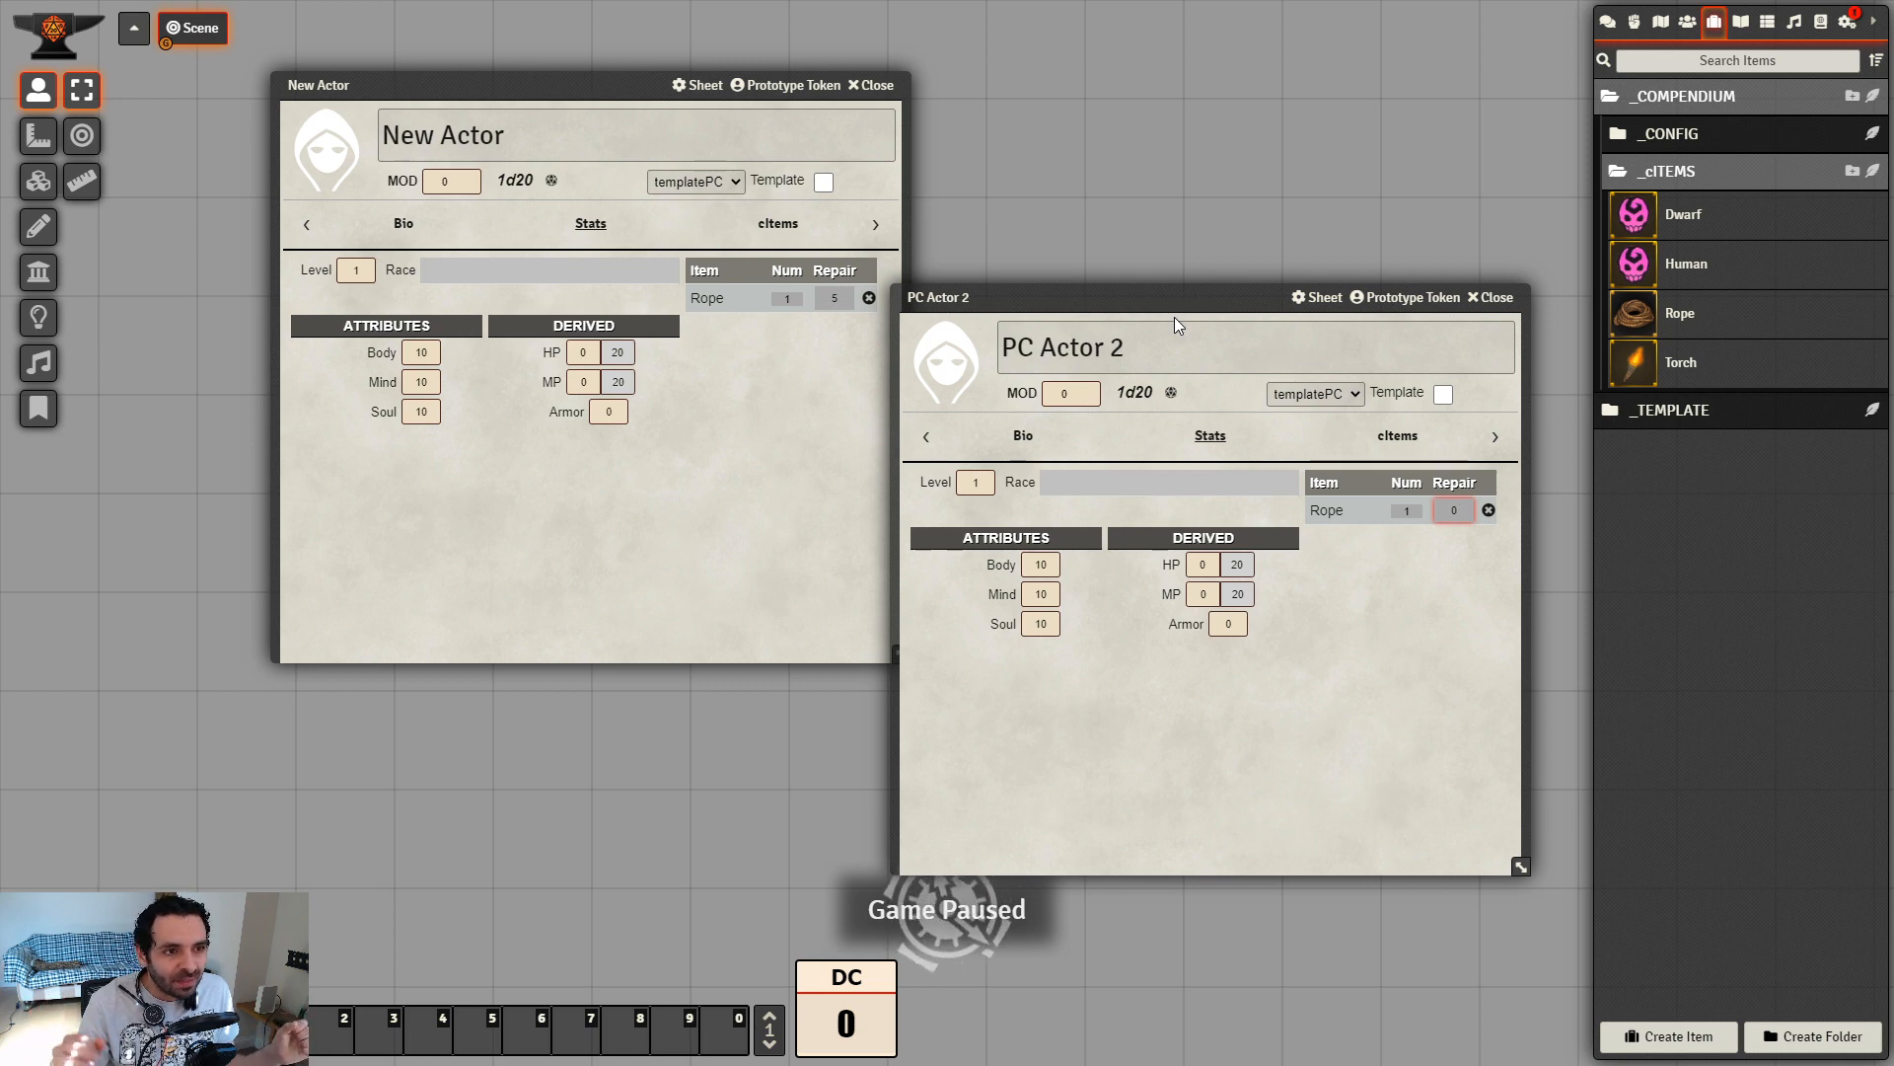
mouse_move(1166, 303)
mouse_down()
mouse_move(1163, 273)
mouse_move(1194, 279)
mouse_up()
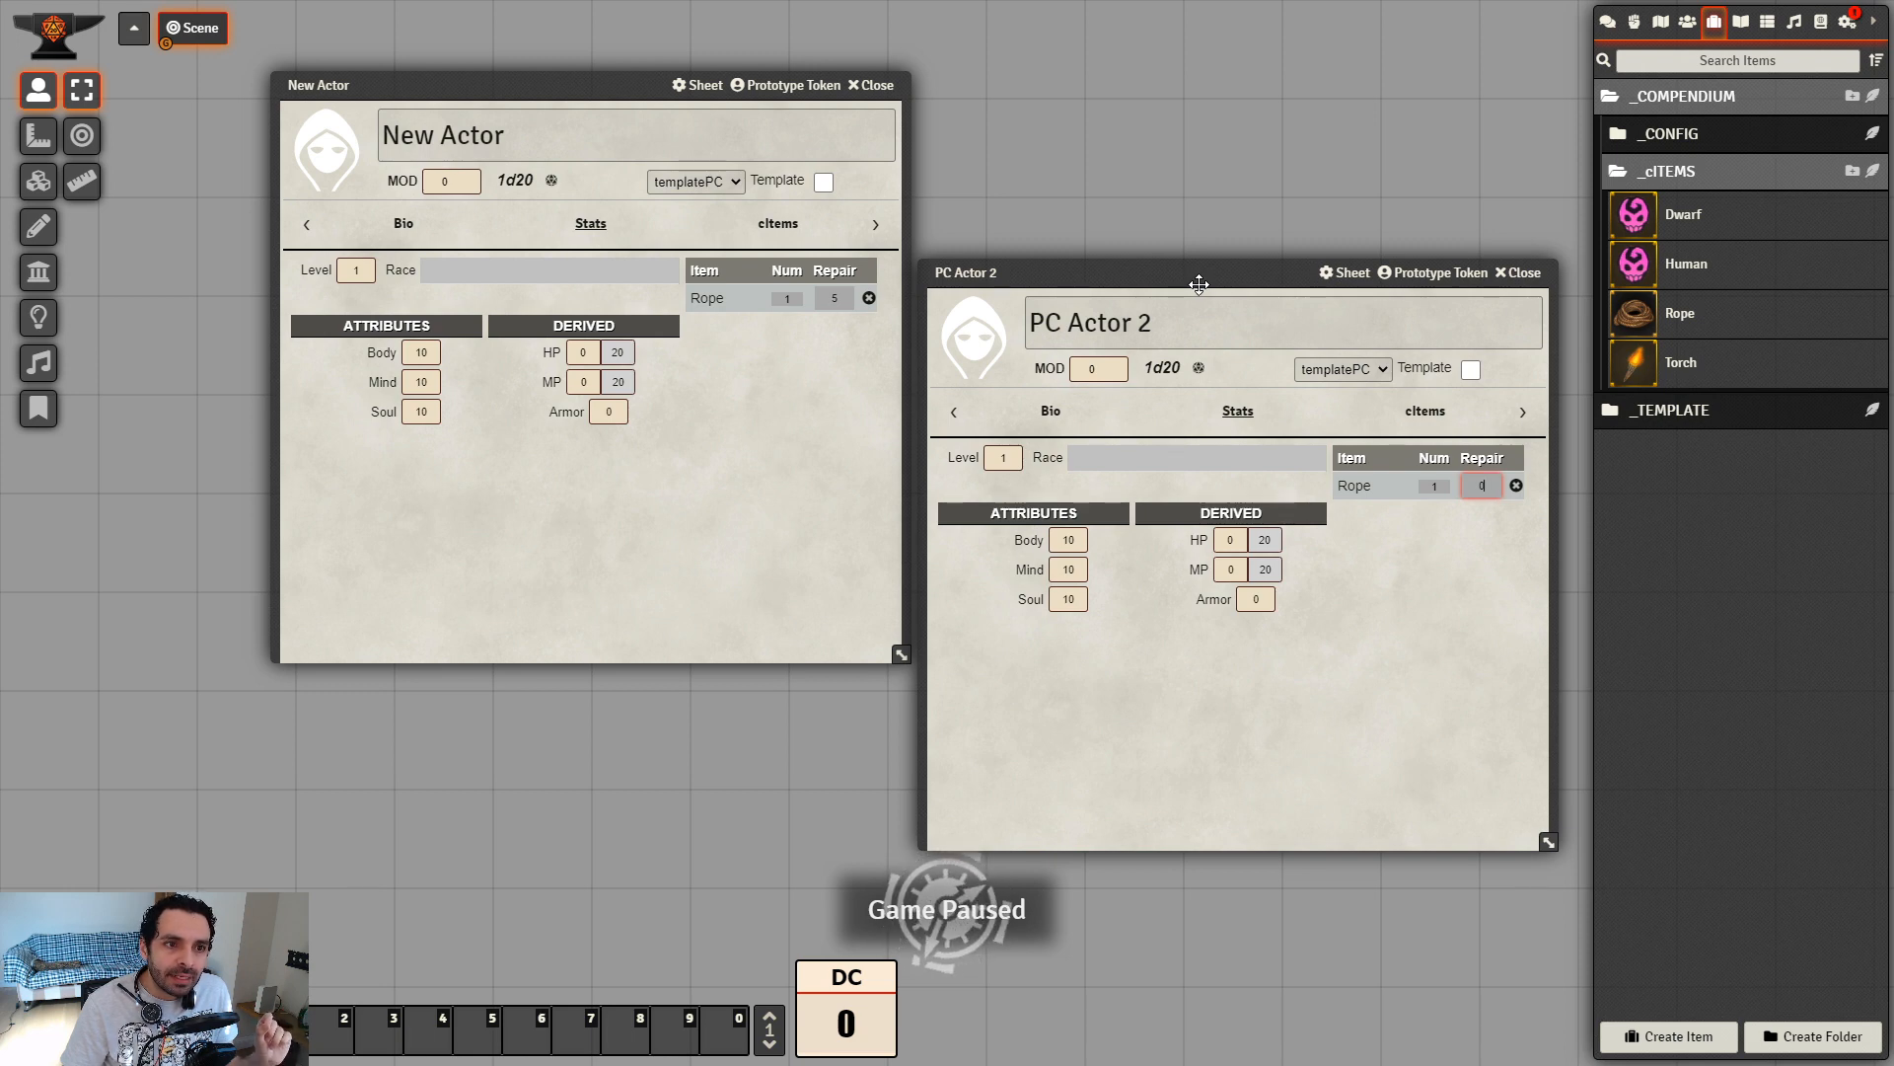
drag(1204, 285, 1210, 252)
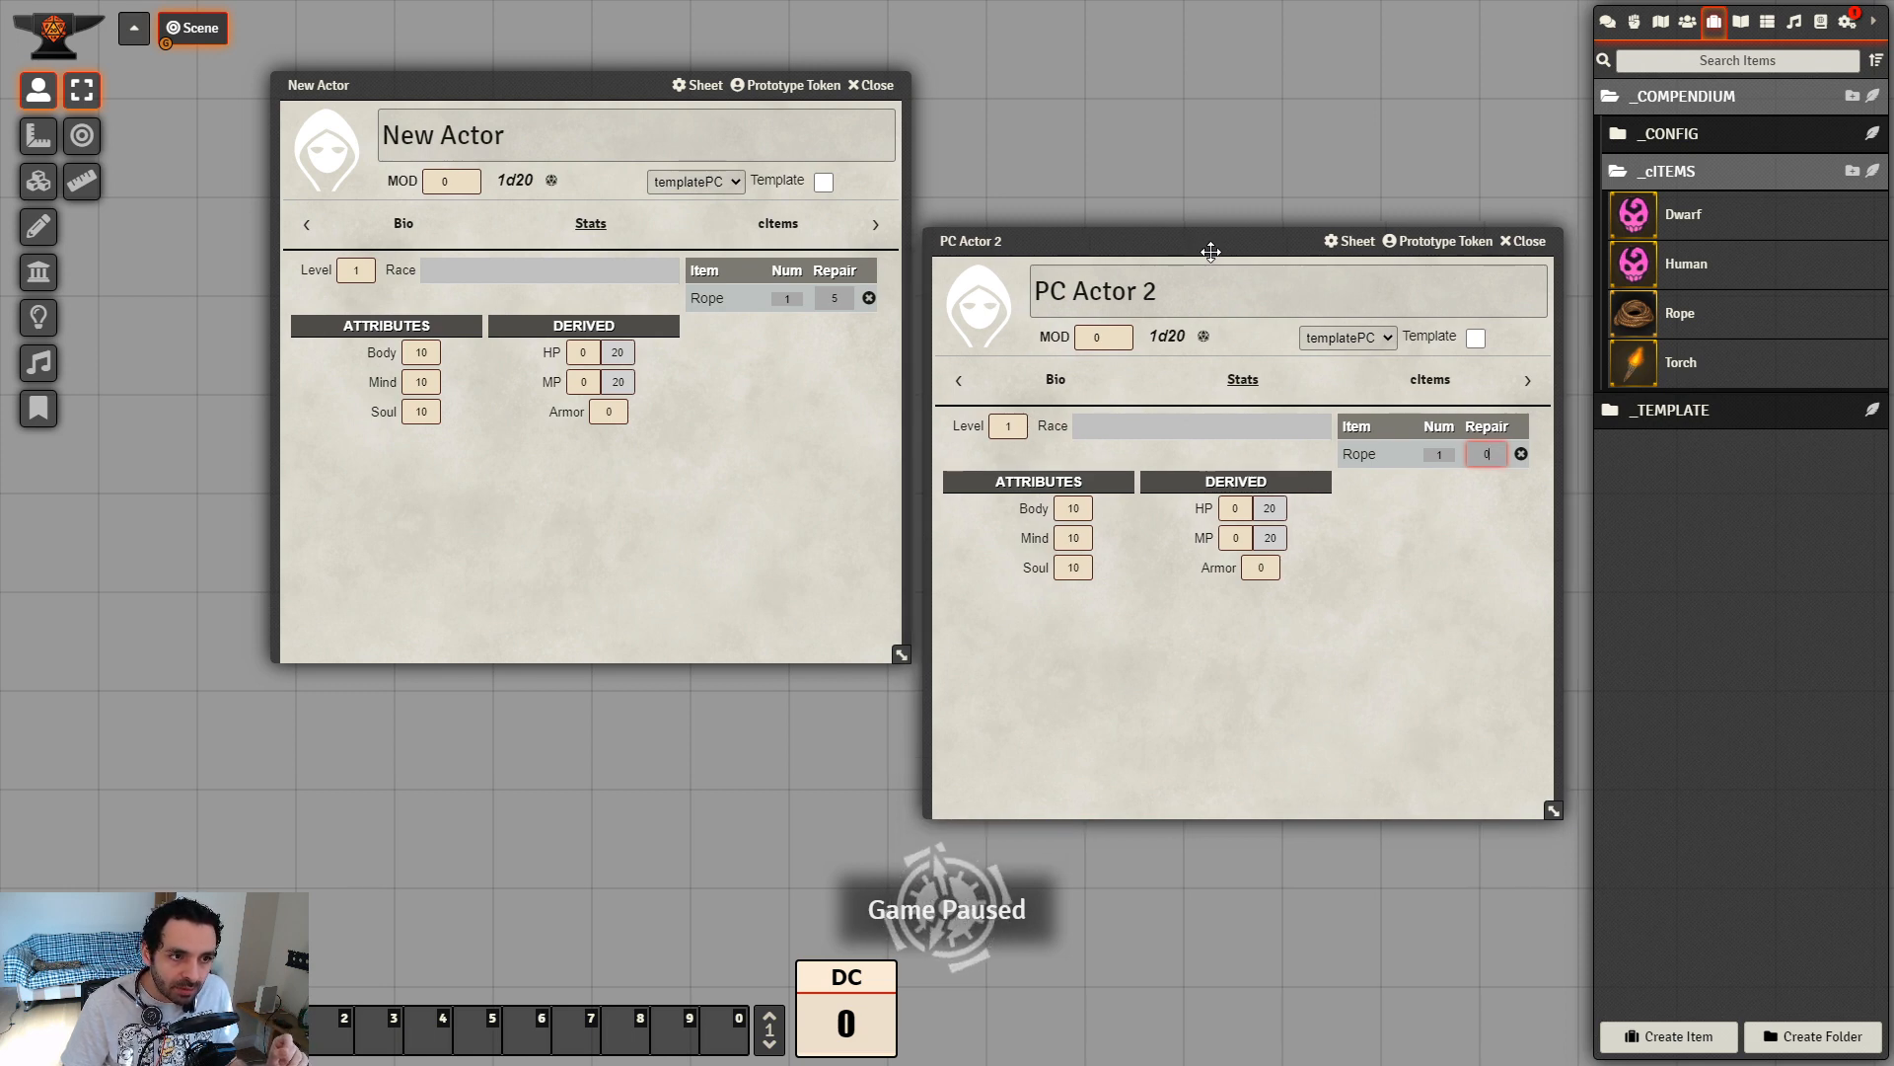
click(1524, 241)
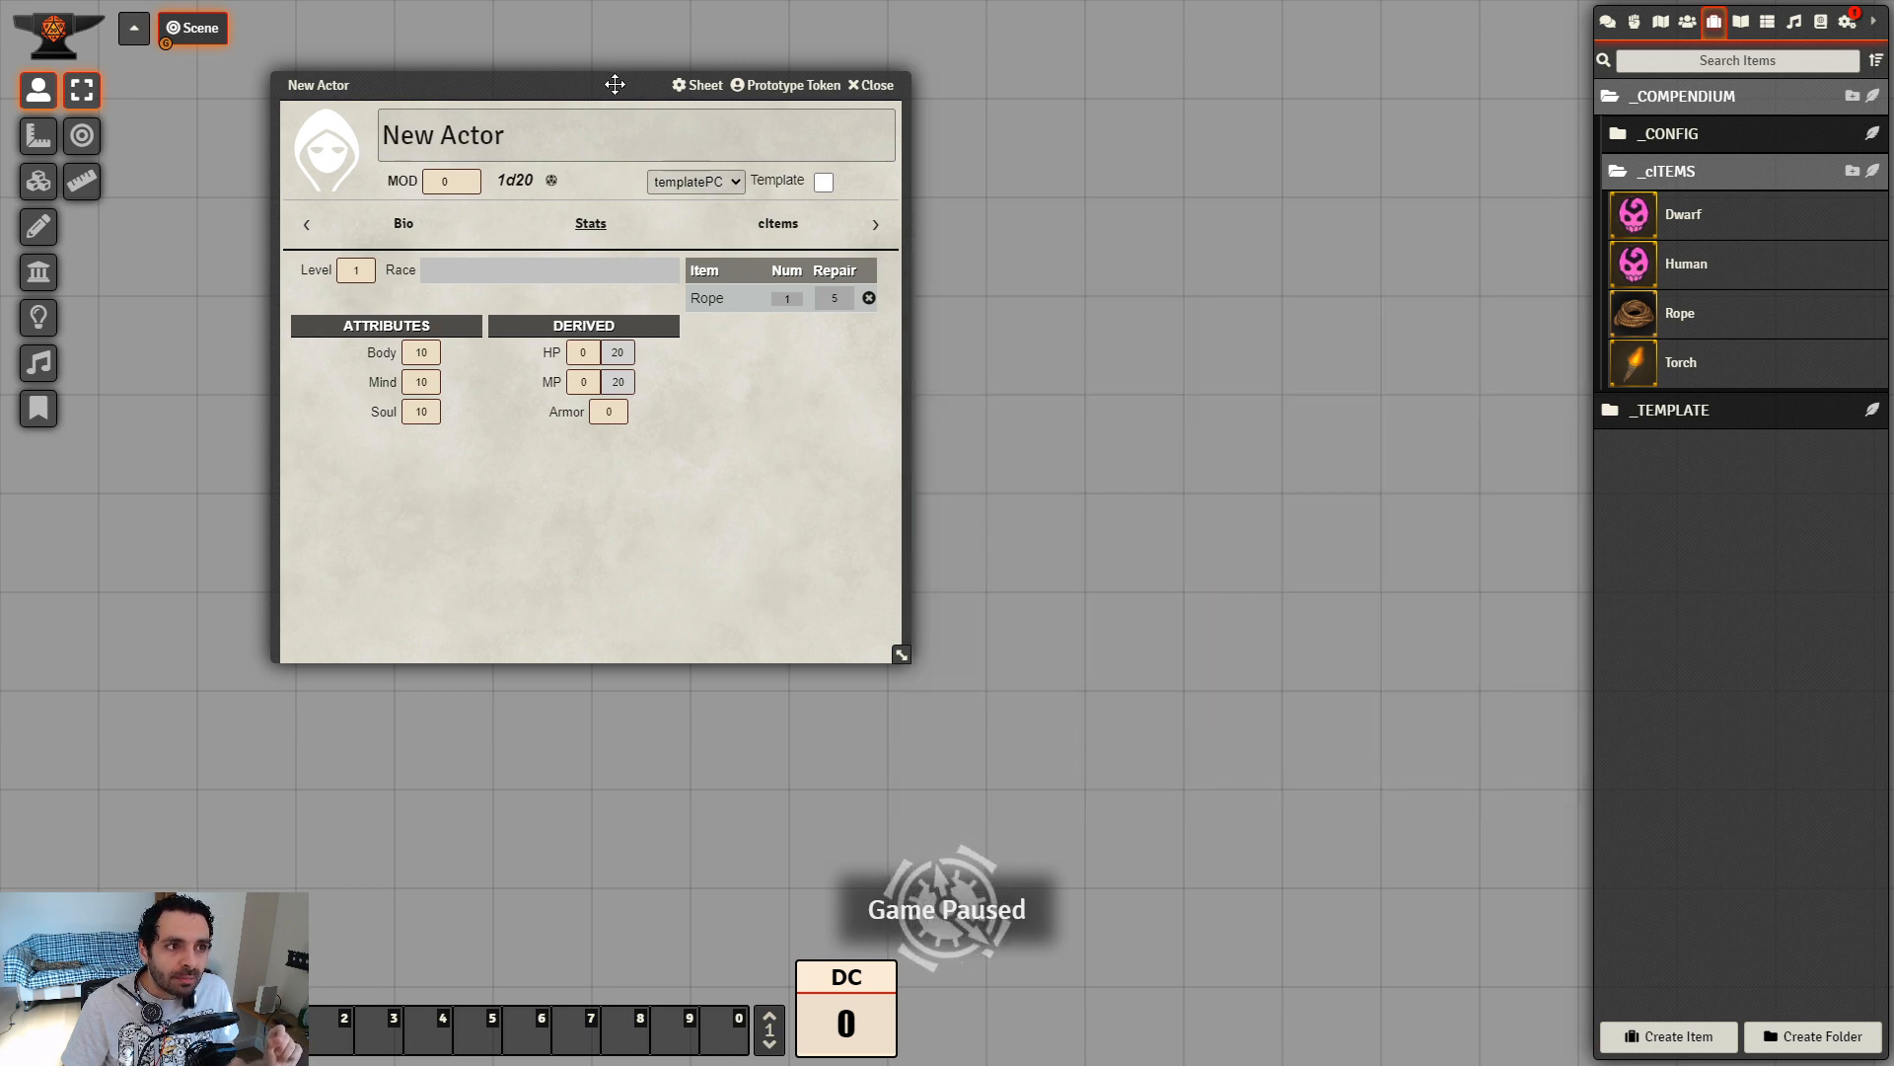
Add the Torch cItem to the New Actor sheet alongside the Rope
drag(614, 84, 886, 136)
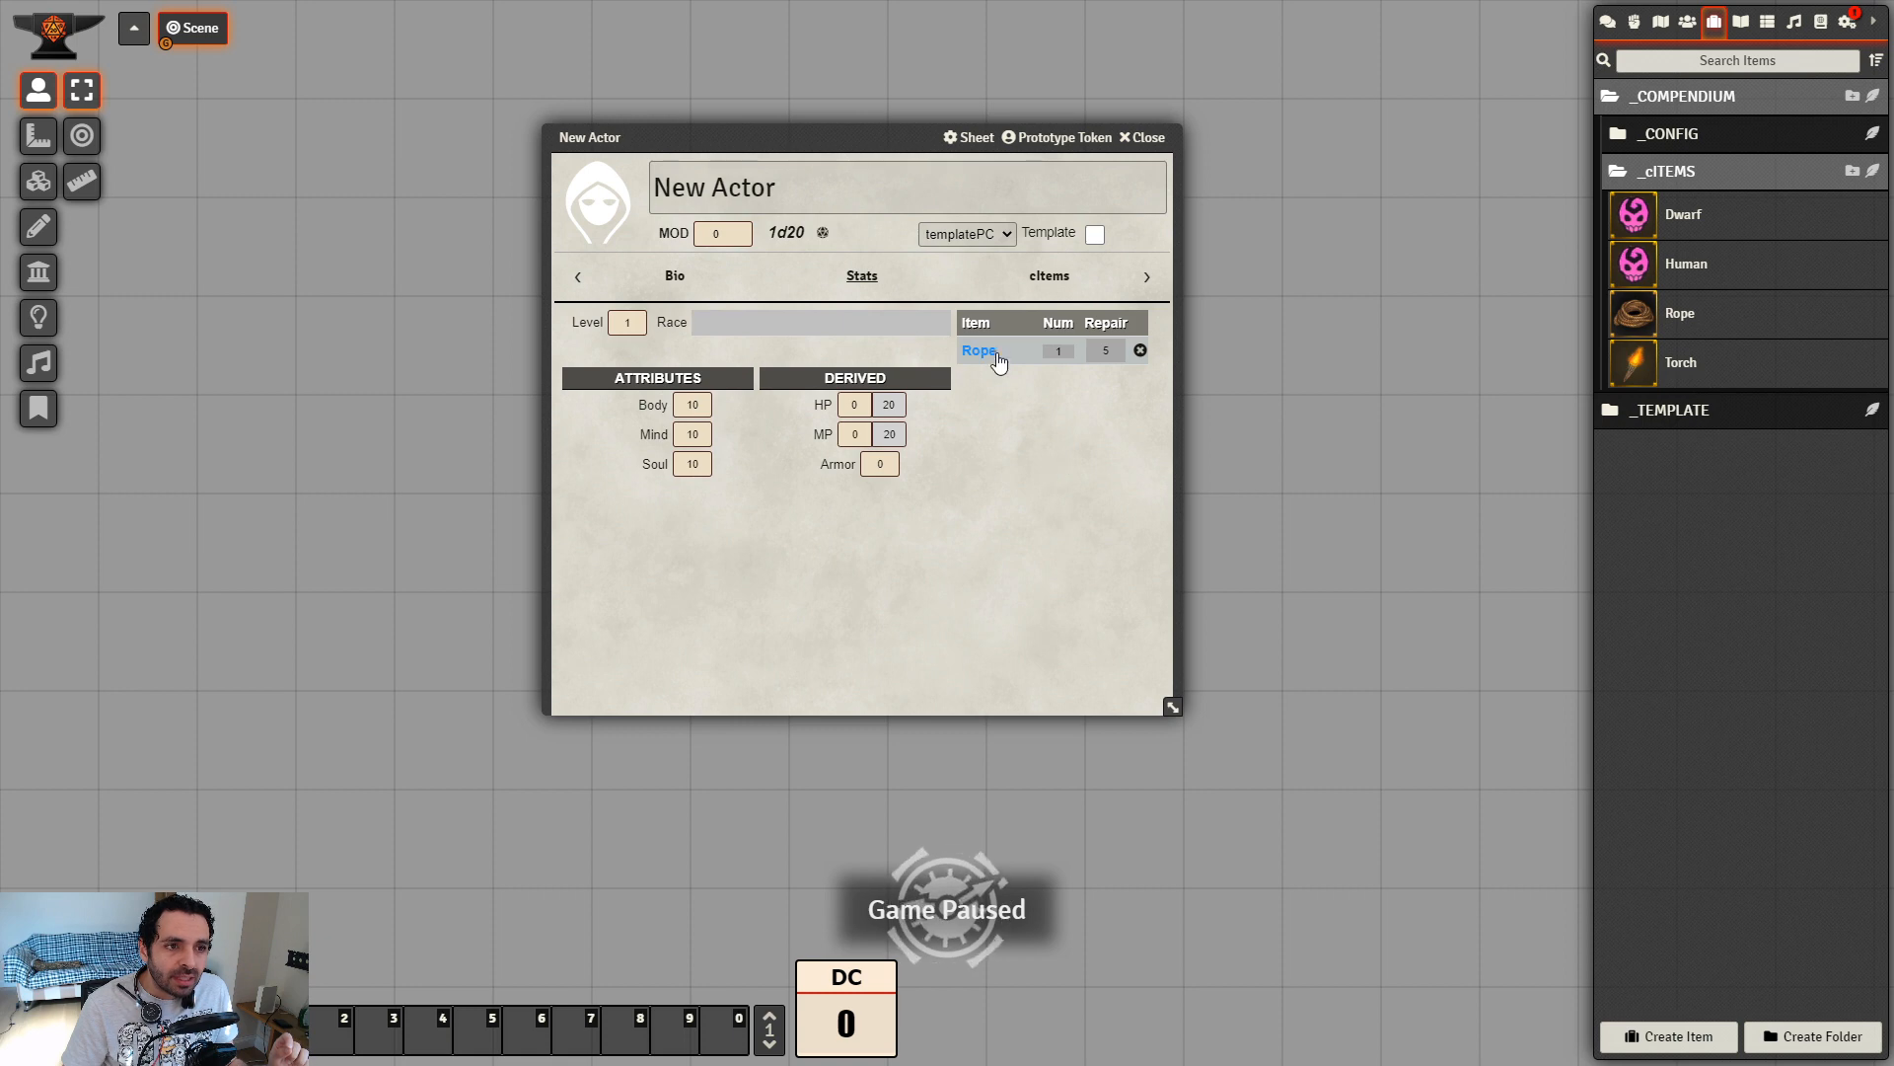
drag(1677, 360, 1054, 449)
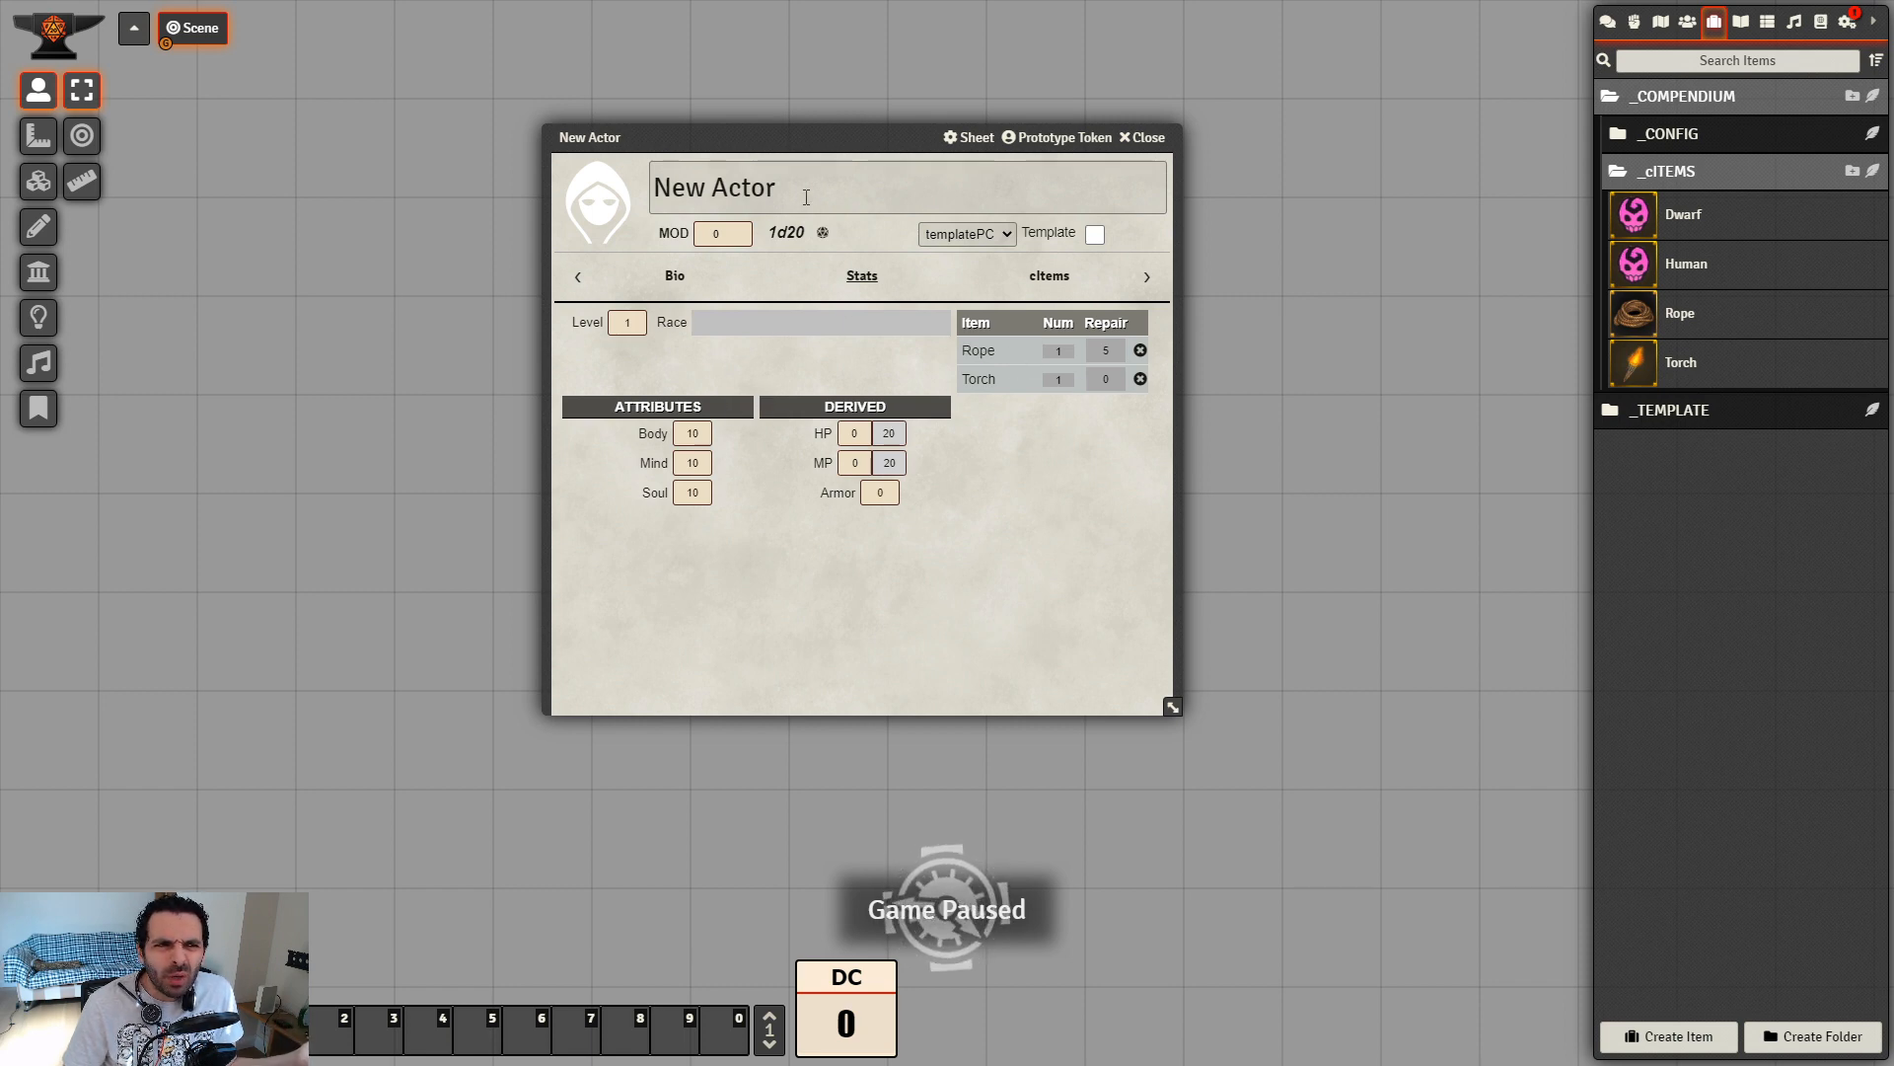
drag(819, 139, 579, 91)
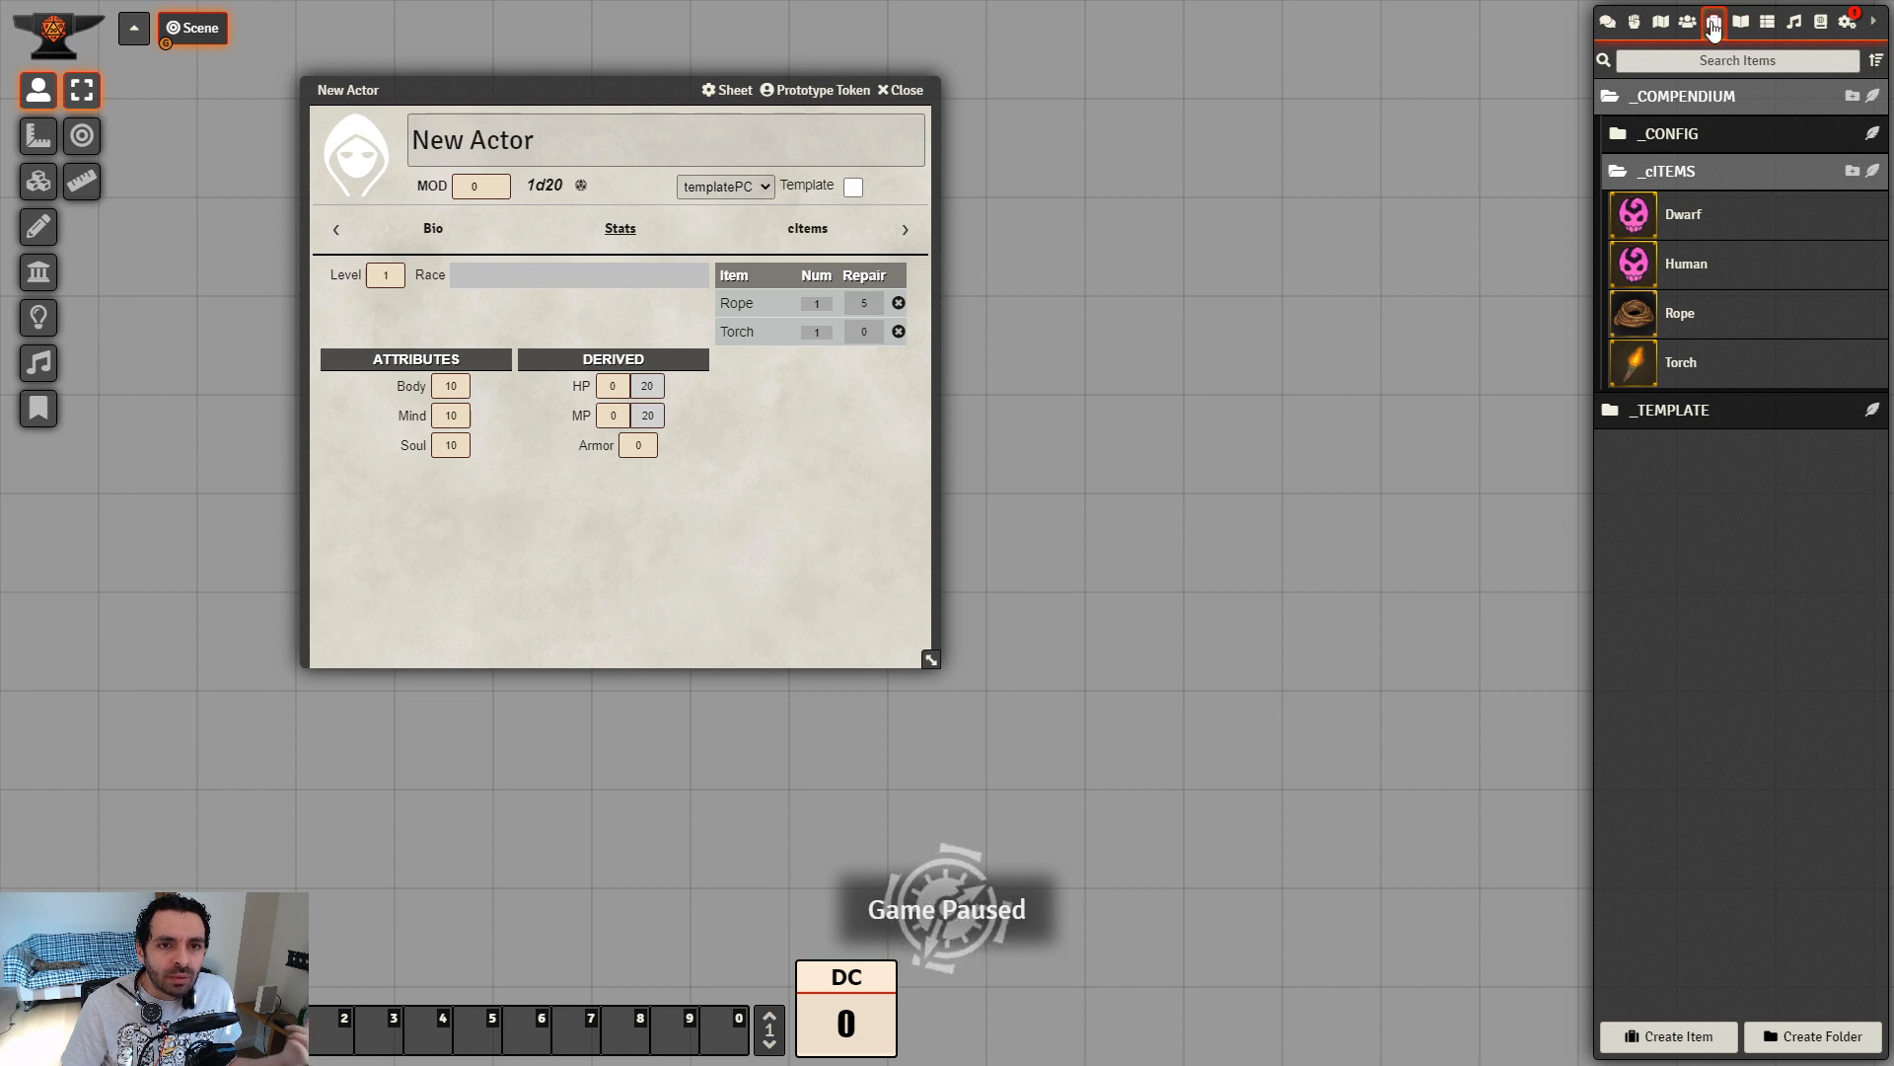
Create an item of type multipanel named multipanelA in the _PANELS folder of _TEMPLATE
click(1759, 134)
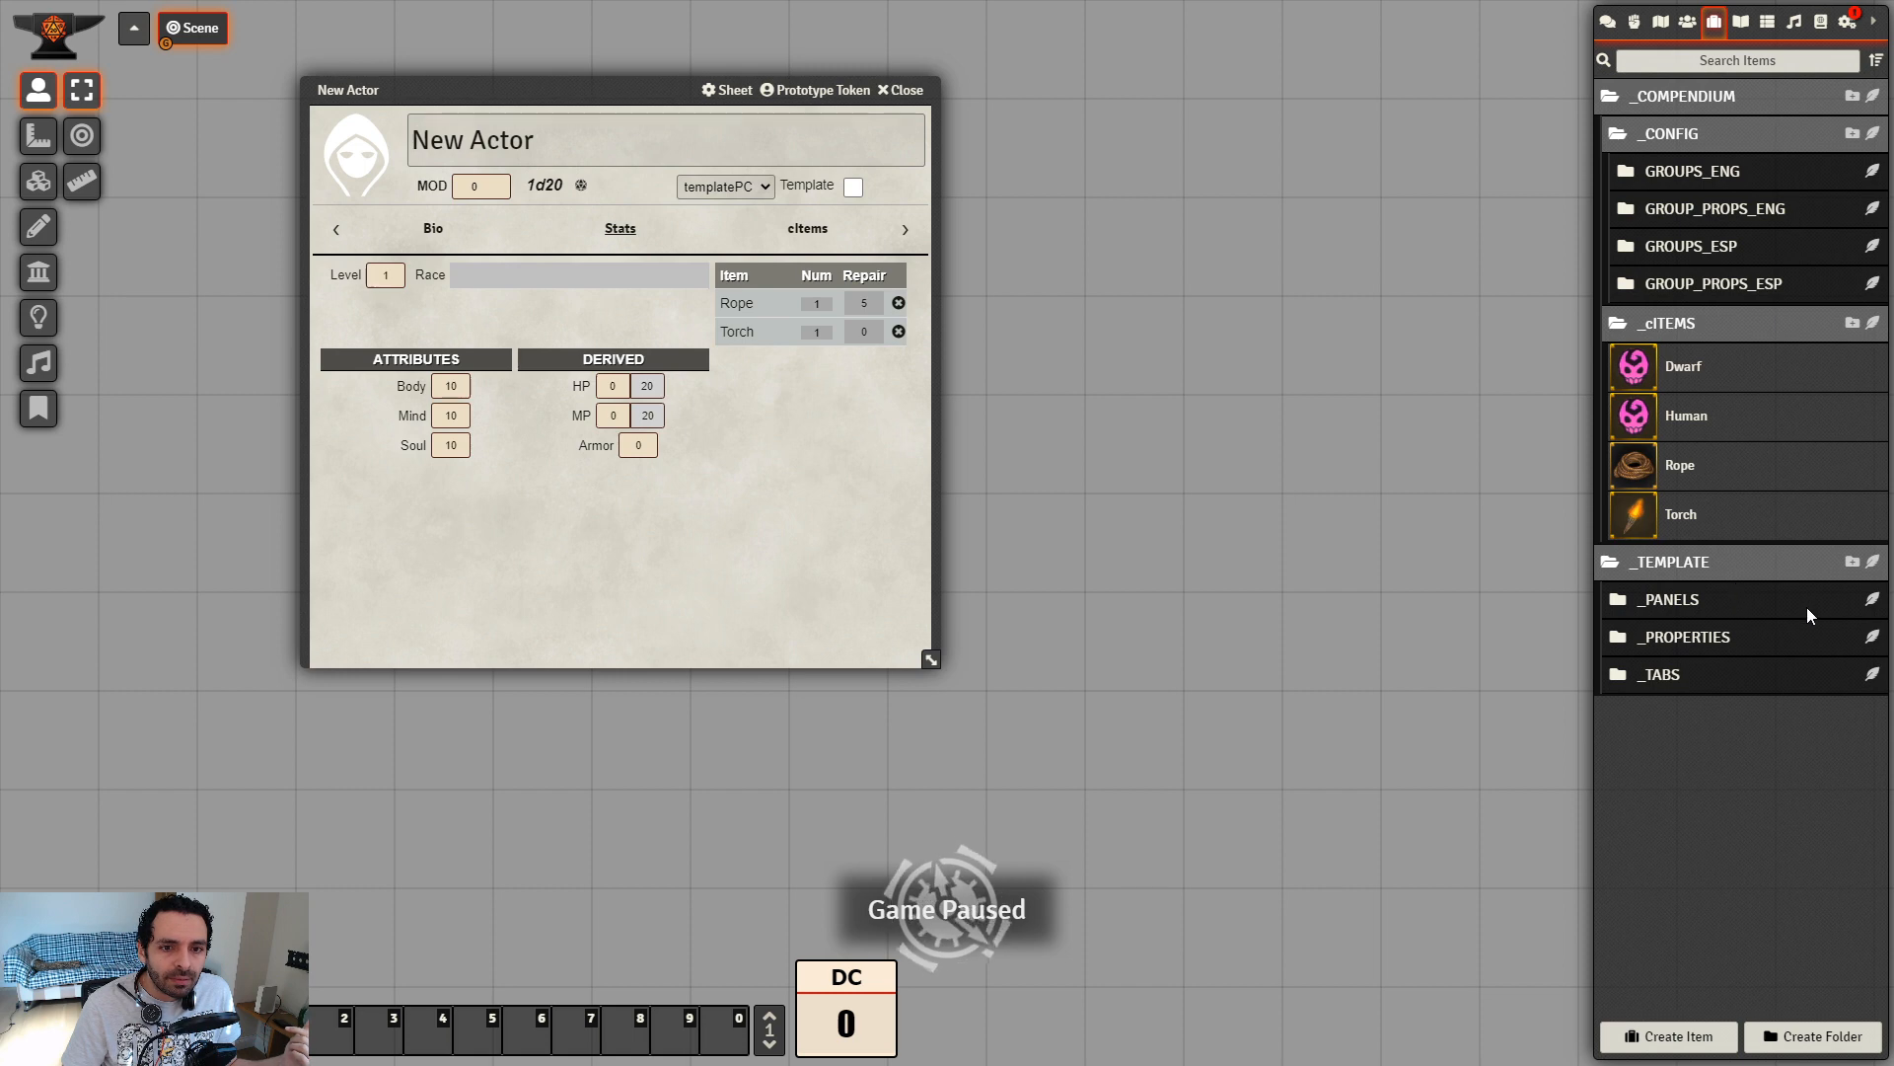
click(1872, 598)
click(1009, 508)
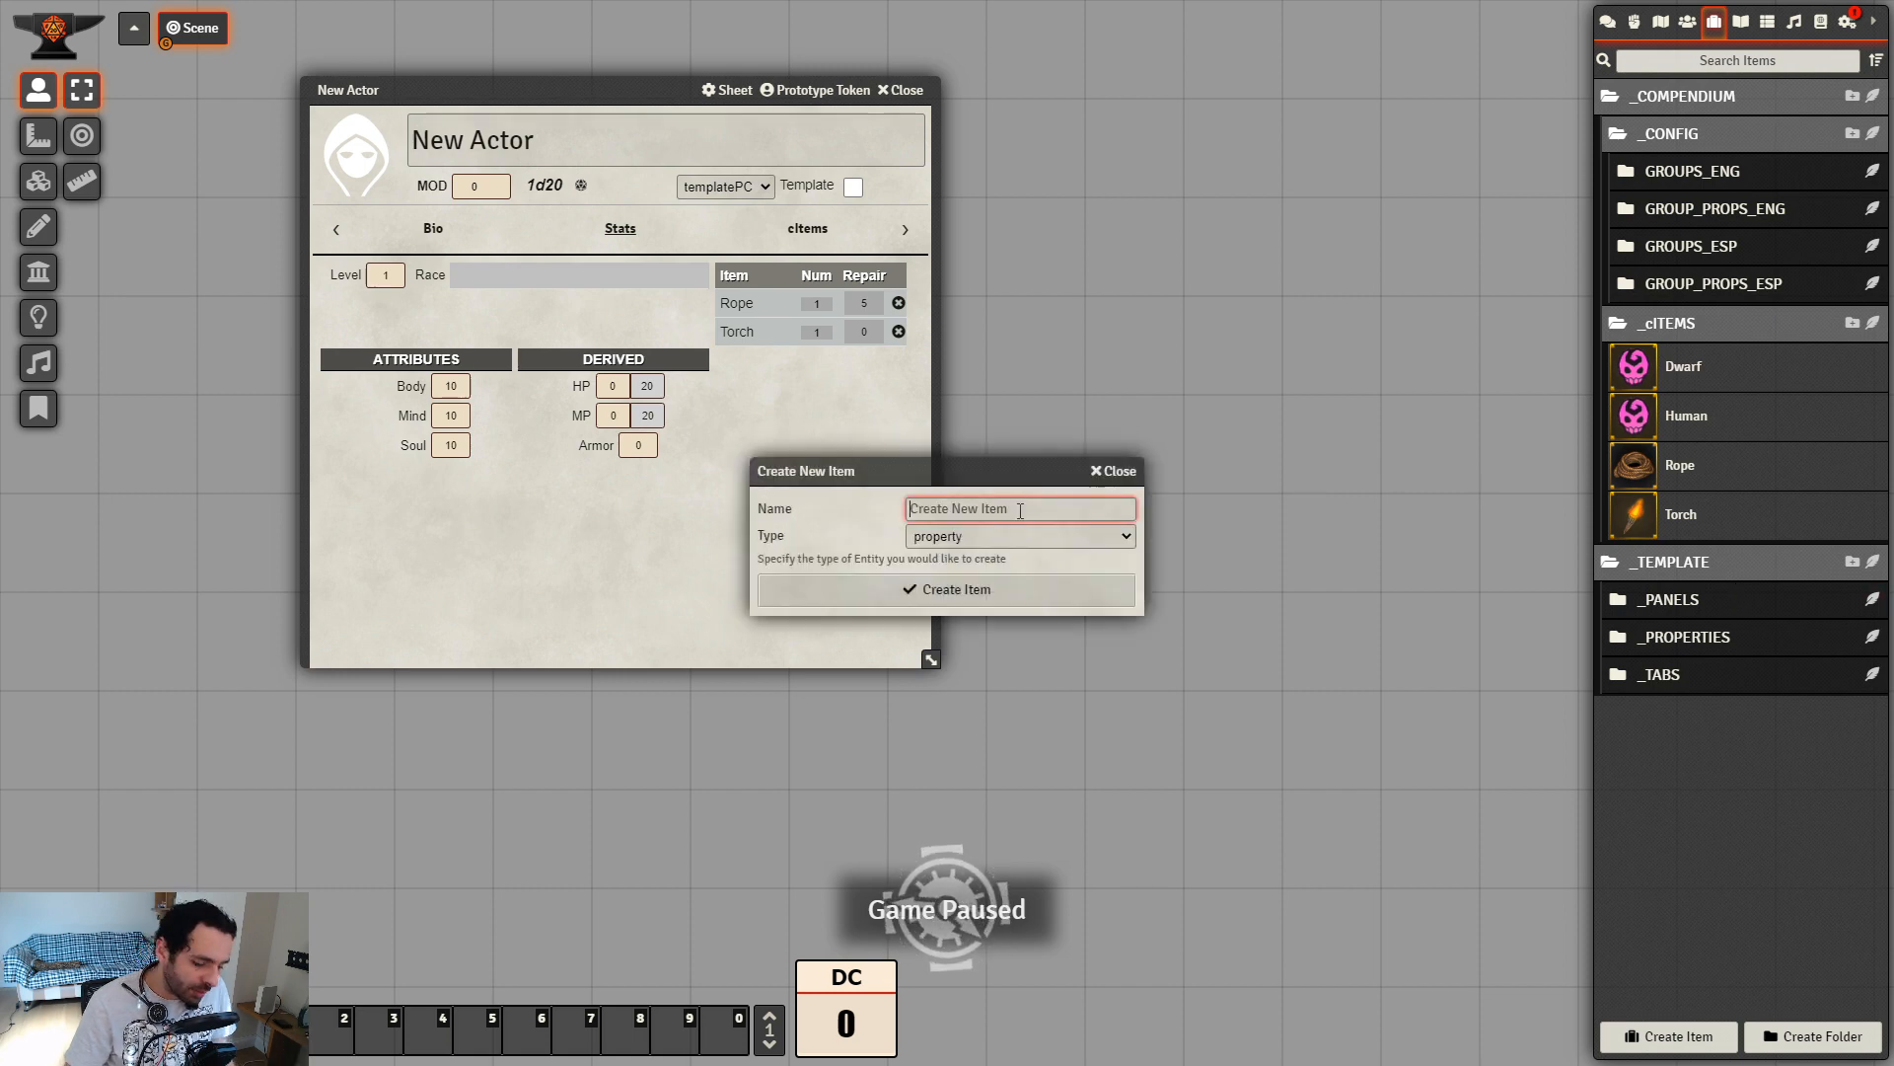
text(multipnale)
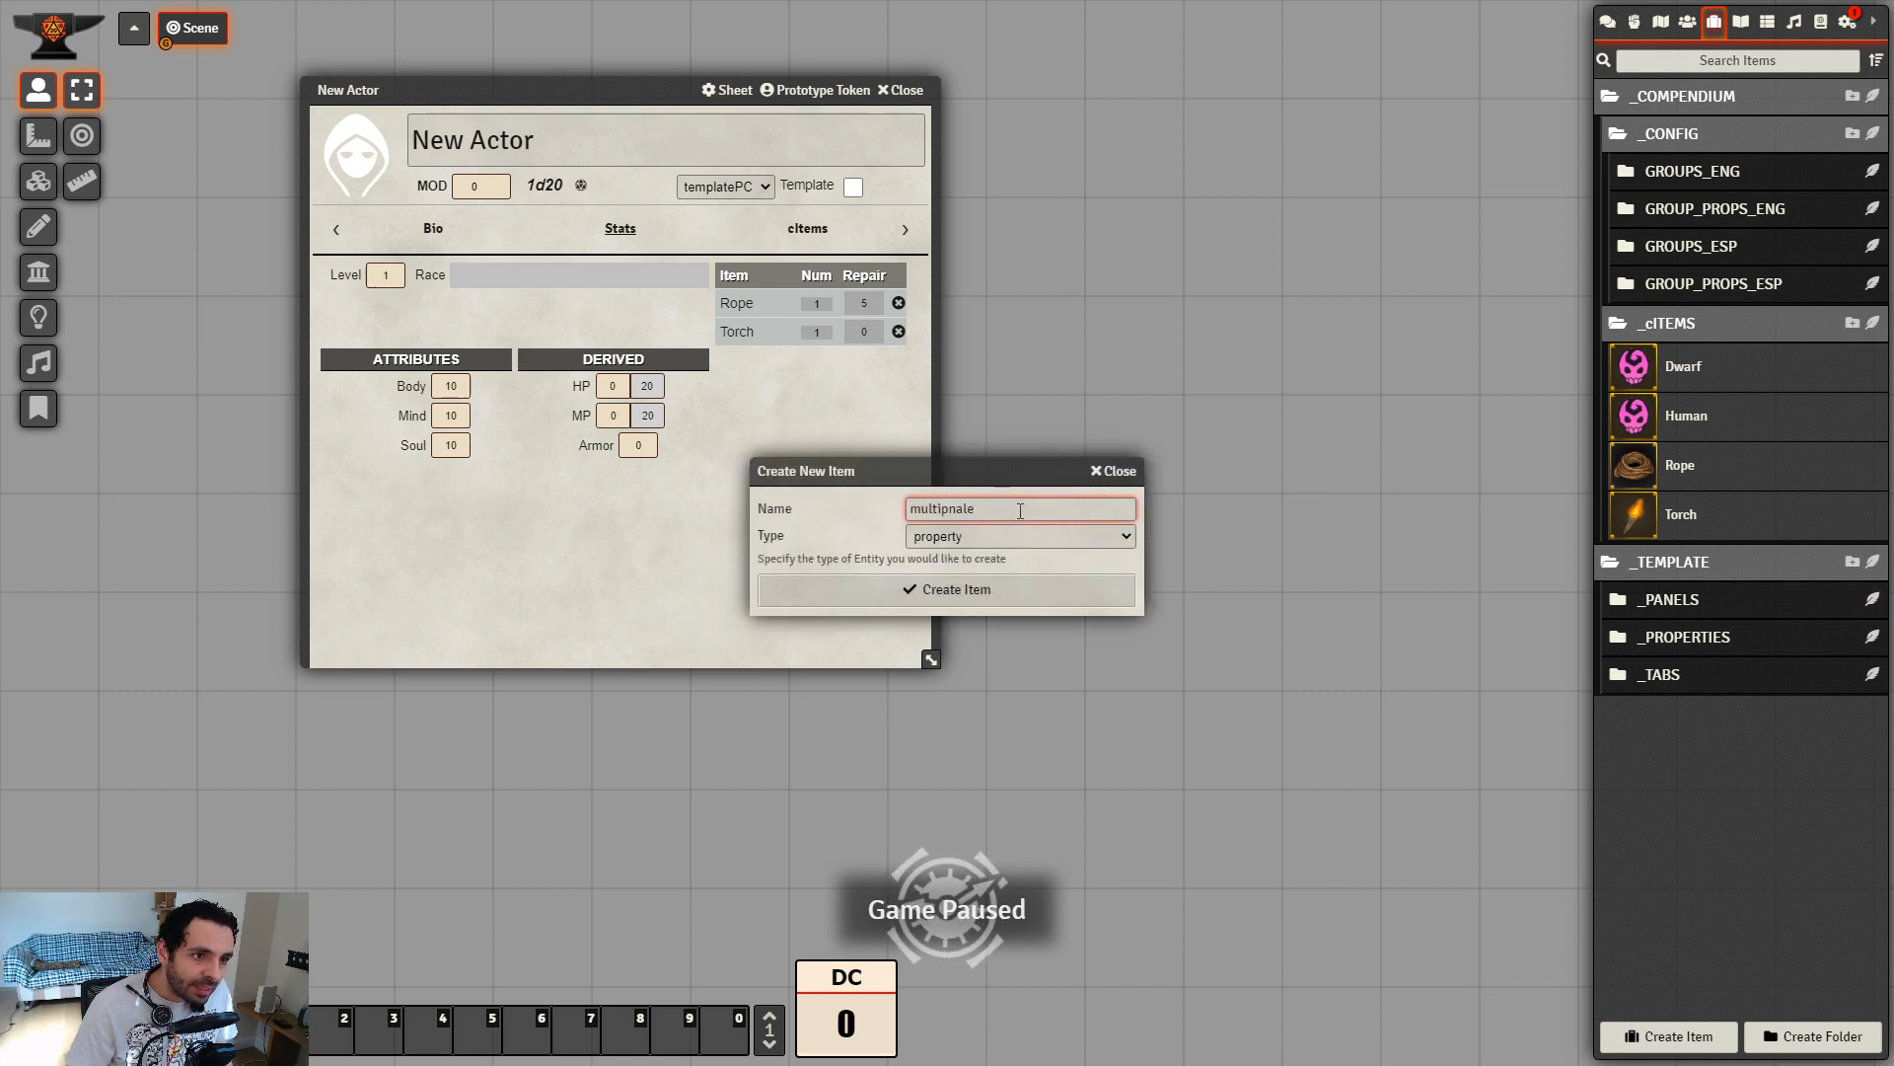
key(BackSpace)
key(BackSpace)
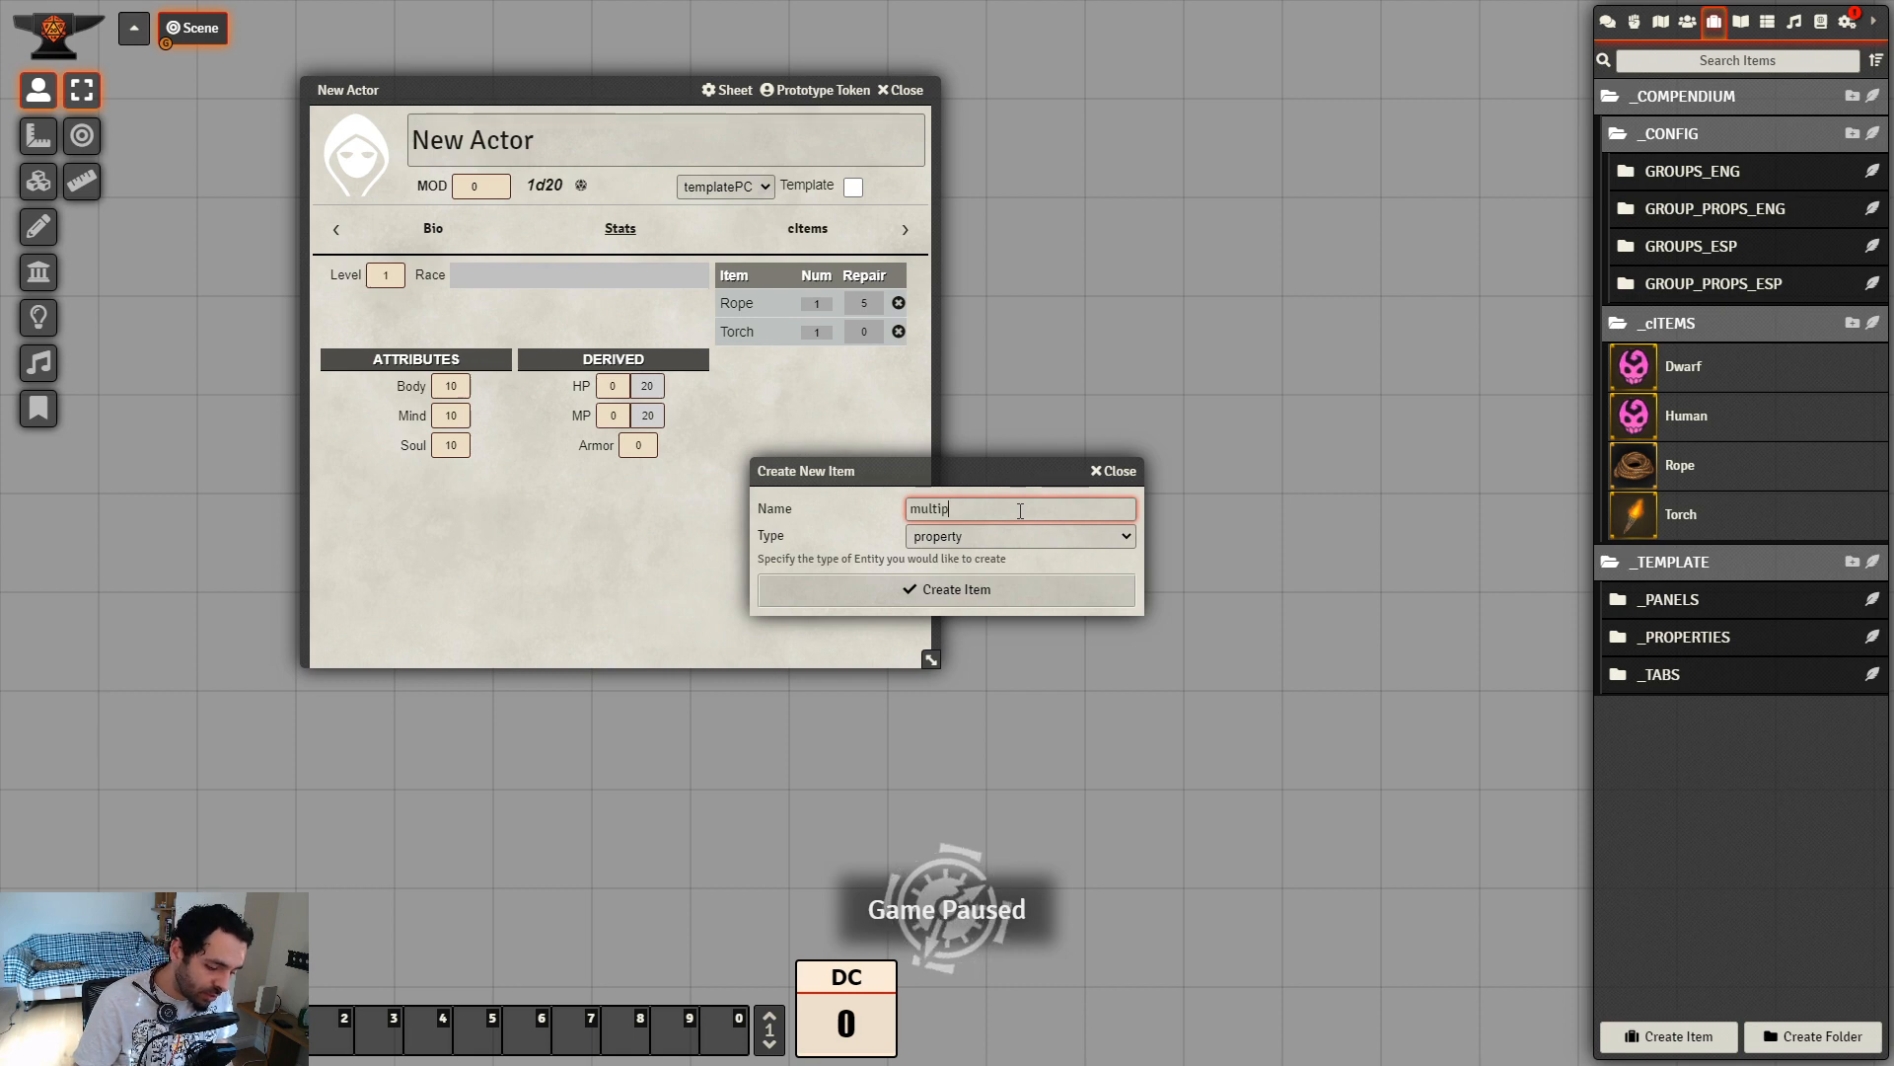
text(anel)
drag(1006, 476, 1236, 435)
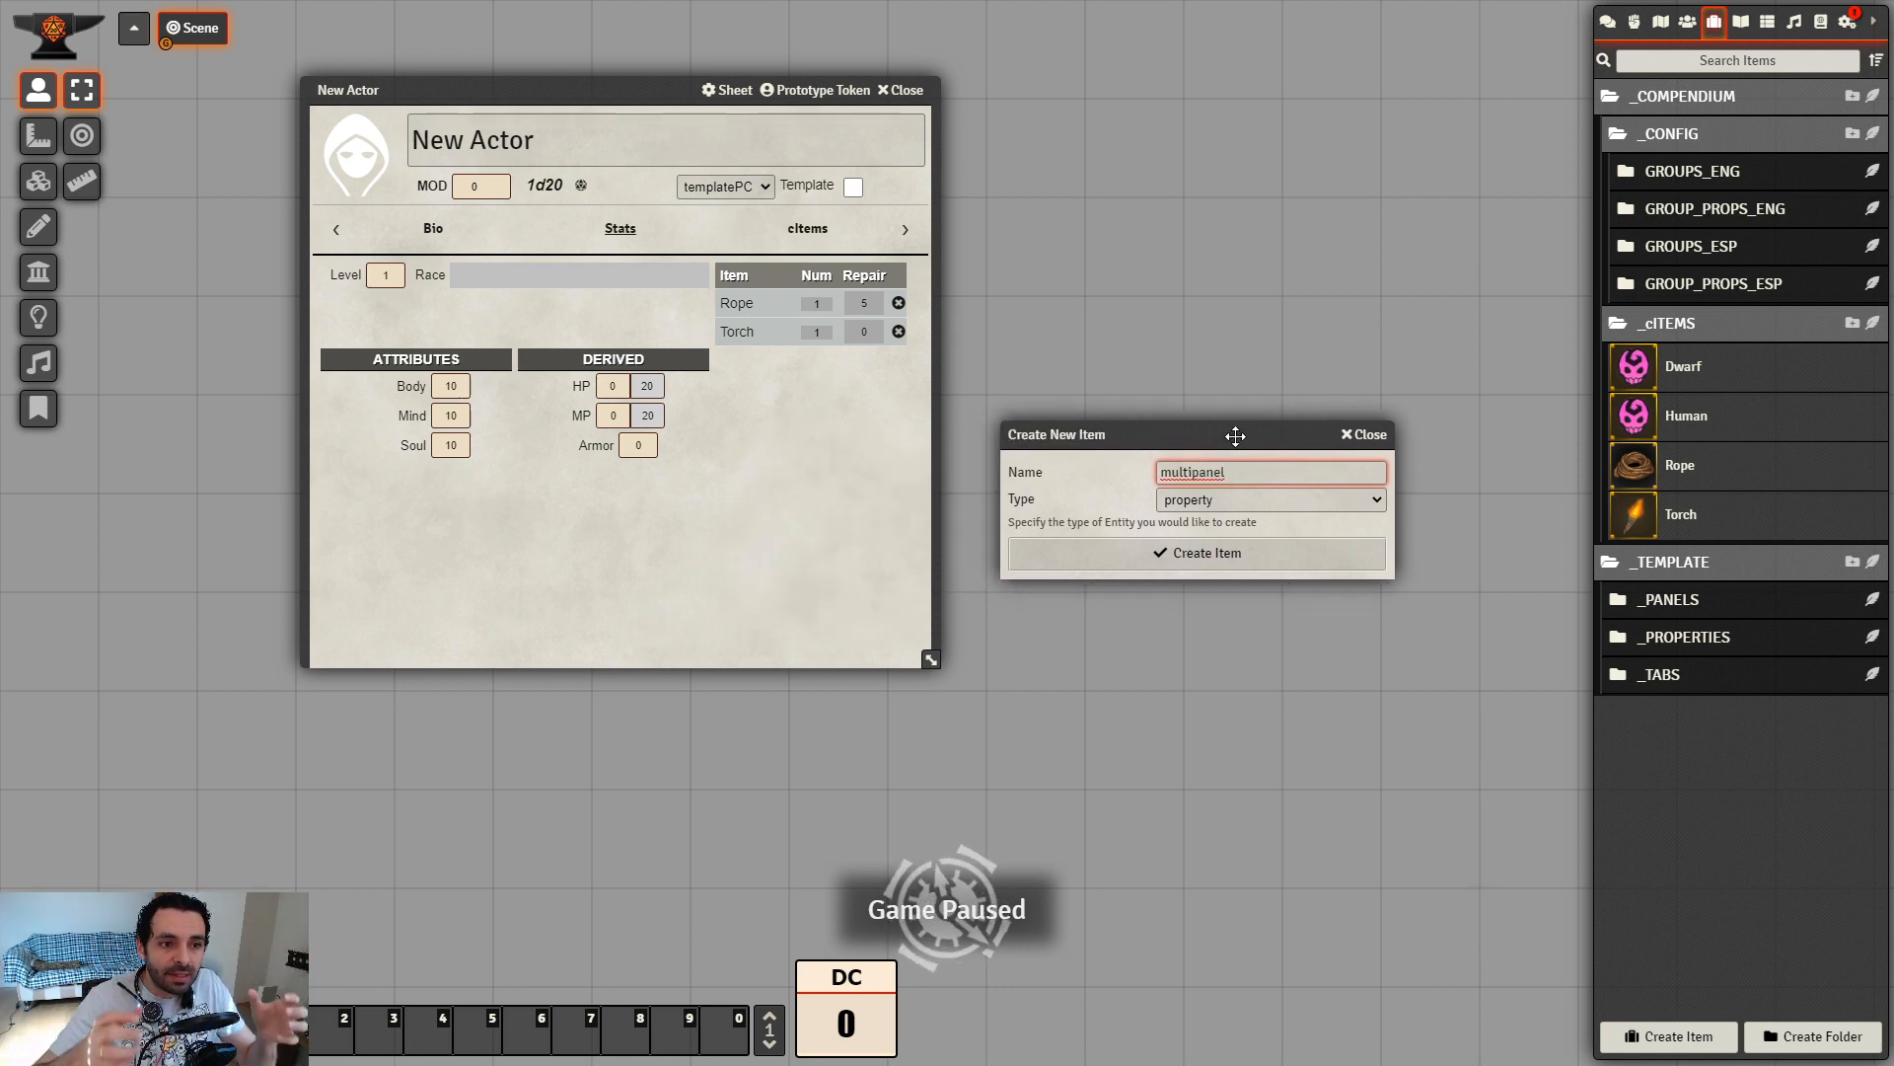
click(1305, 503)
click(1239, 572)
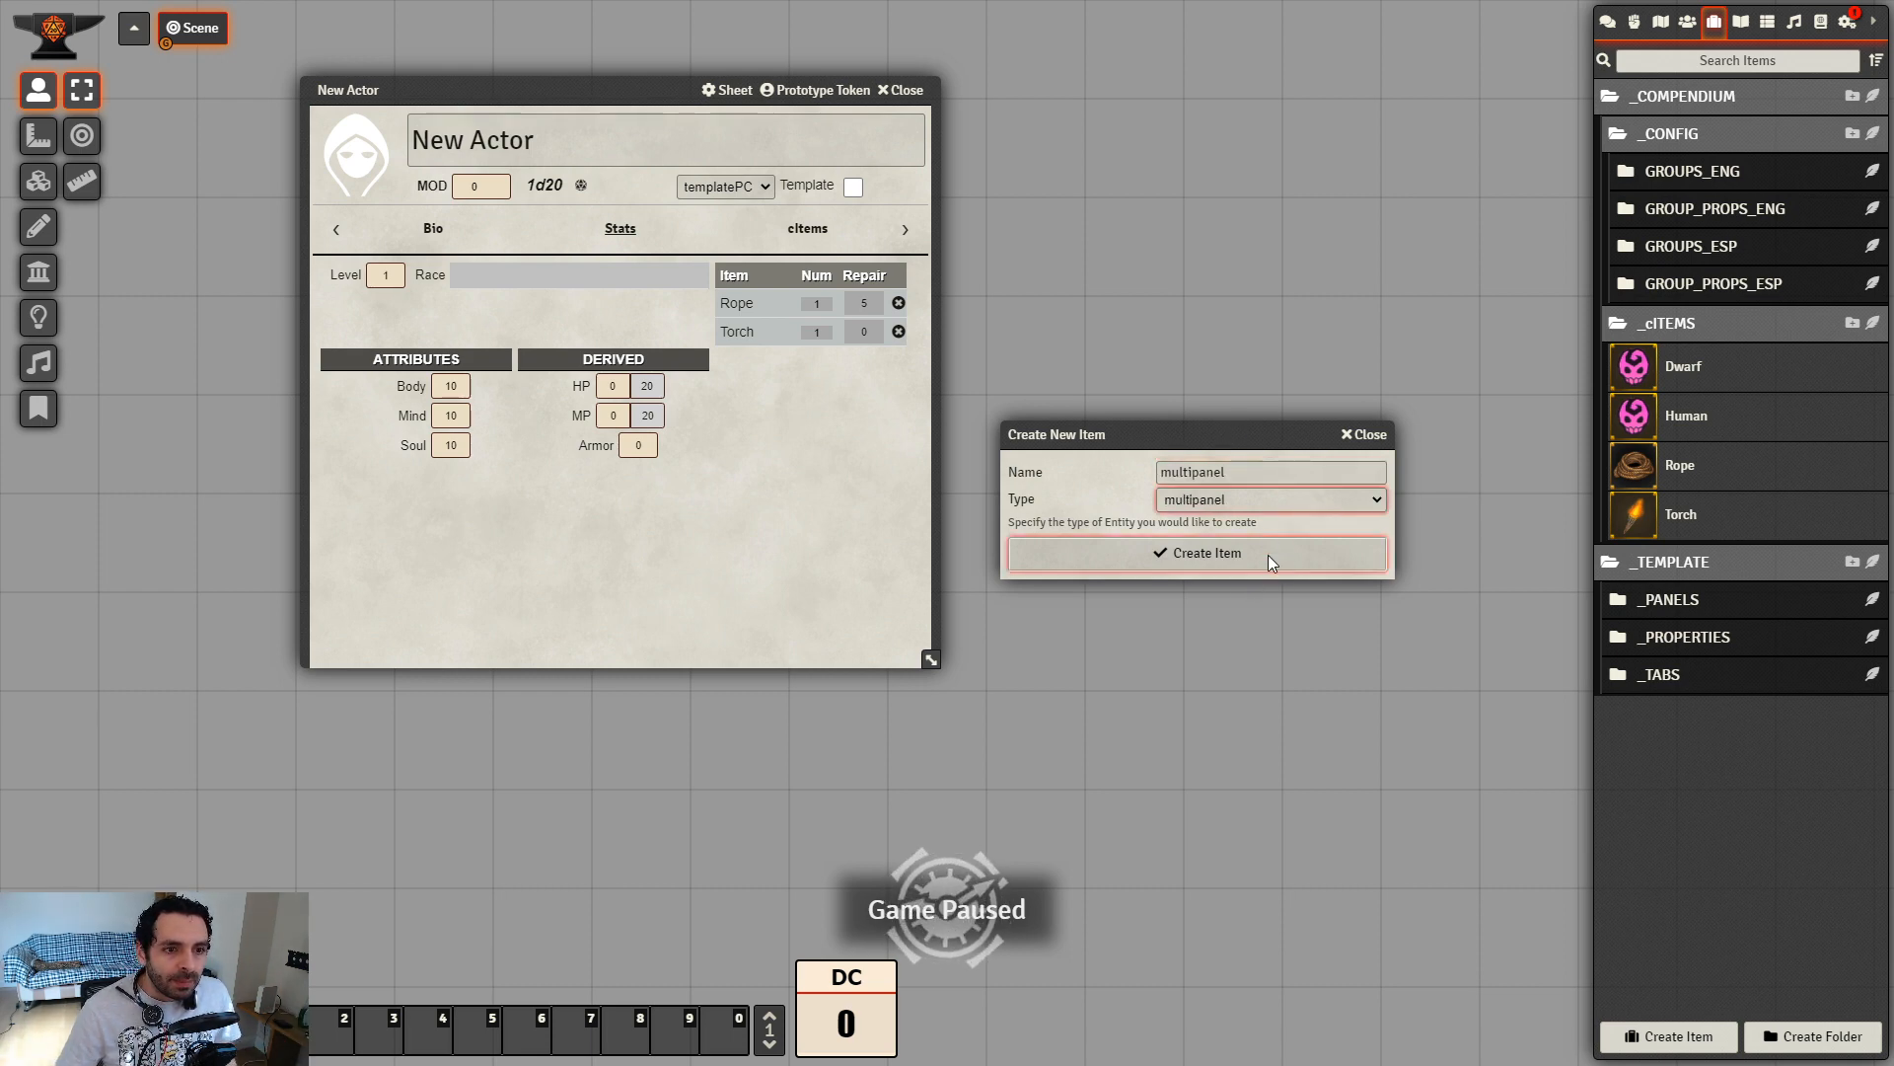
click(1253, 478)
text(A)
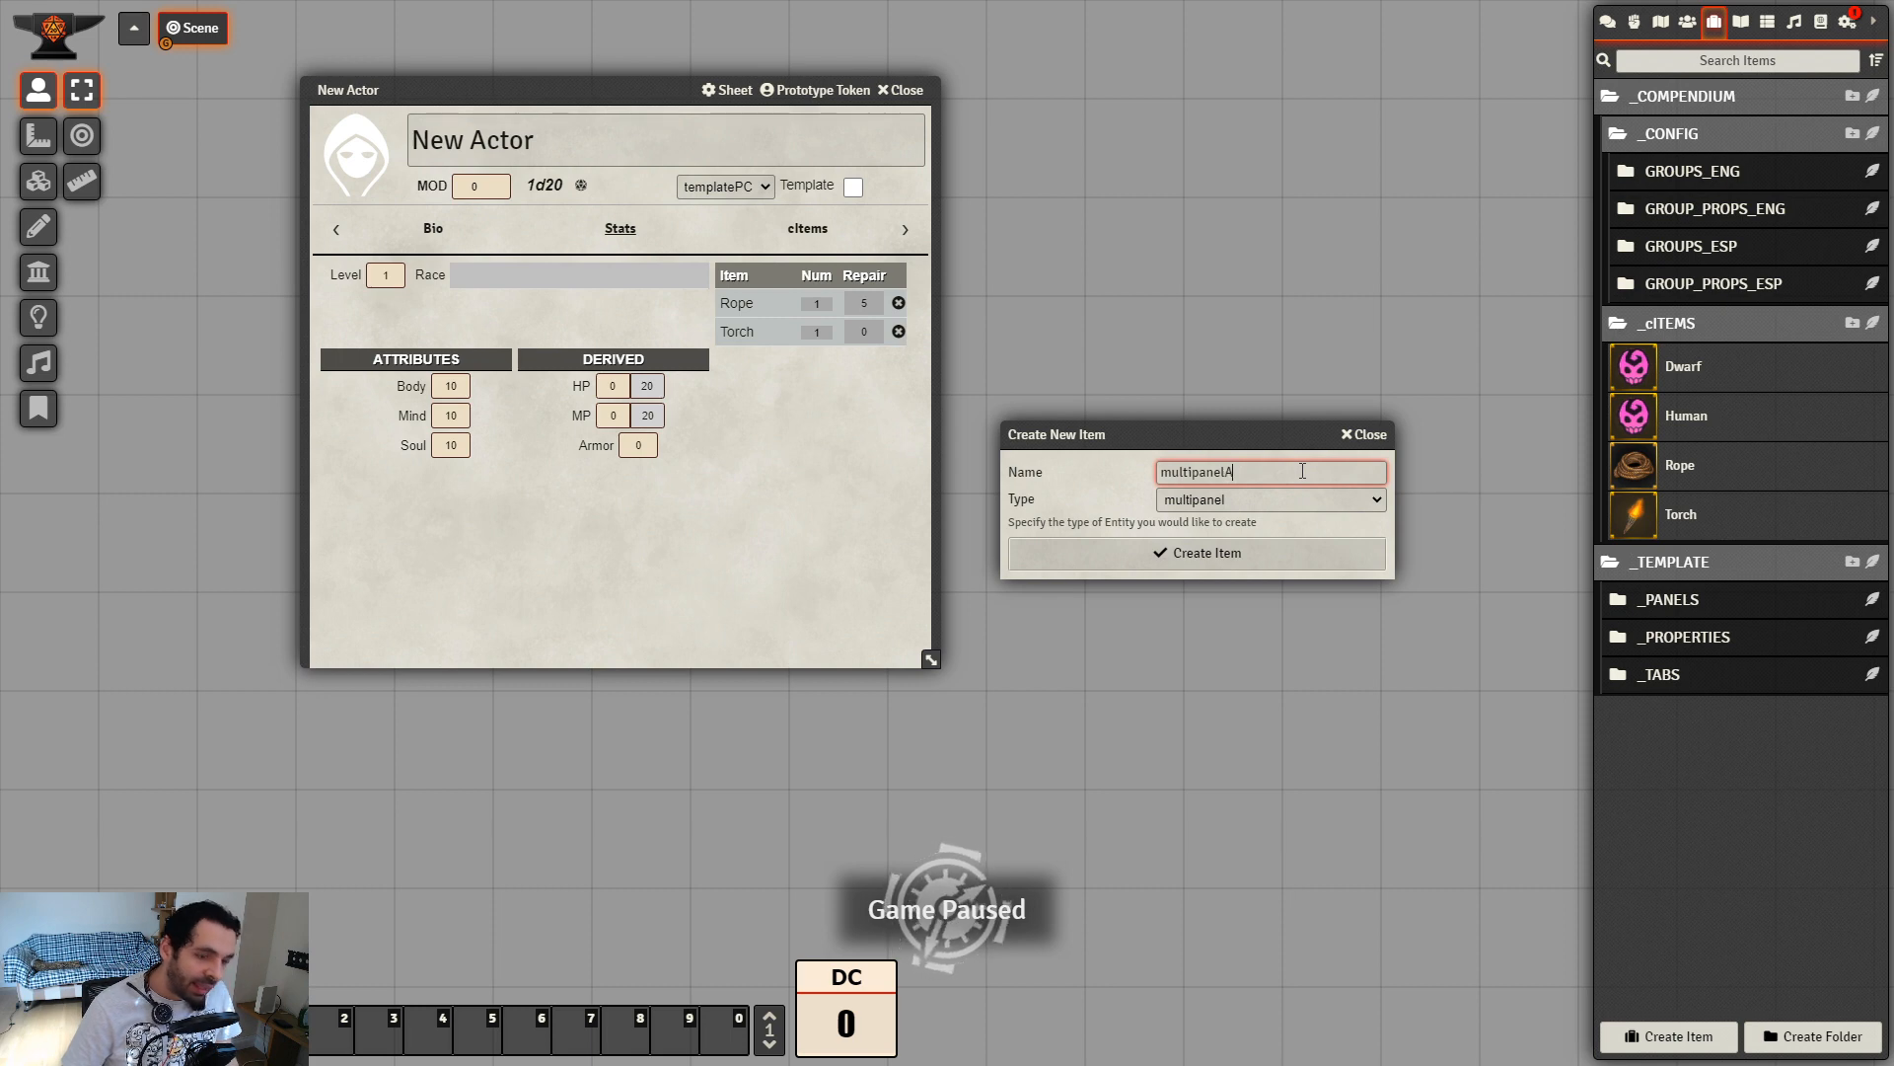
click(1307, 551)
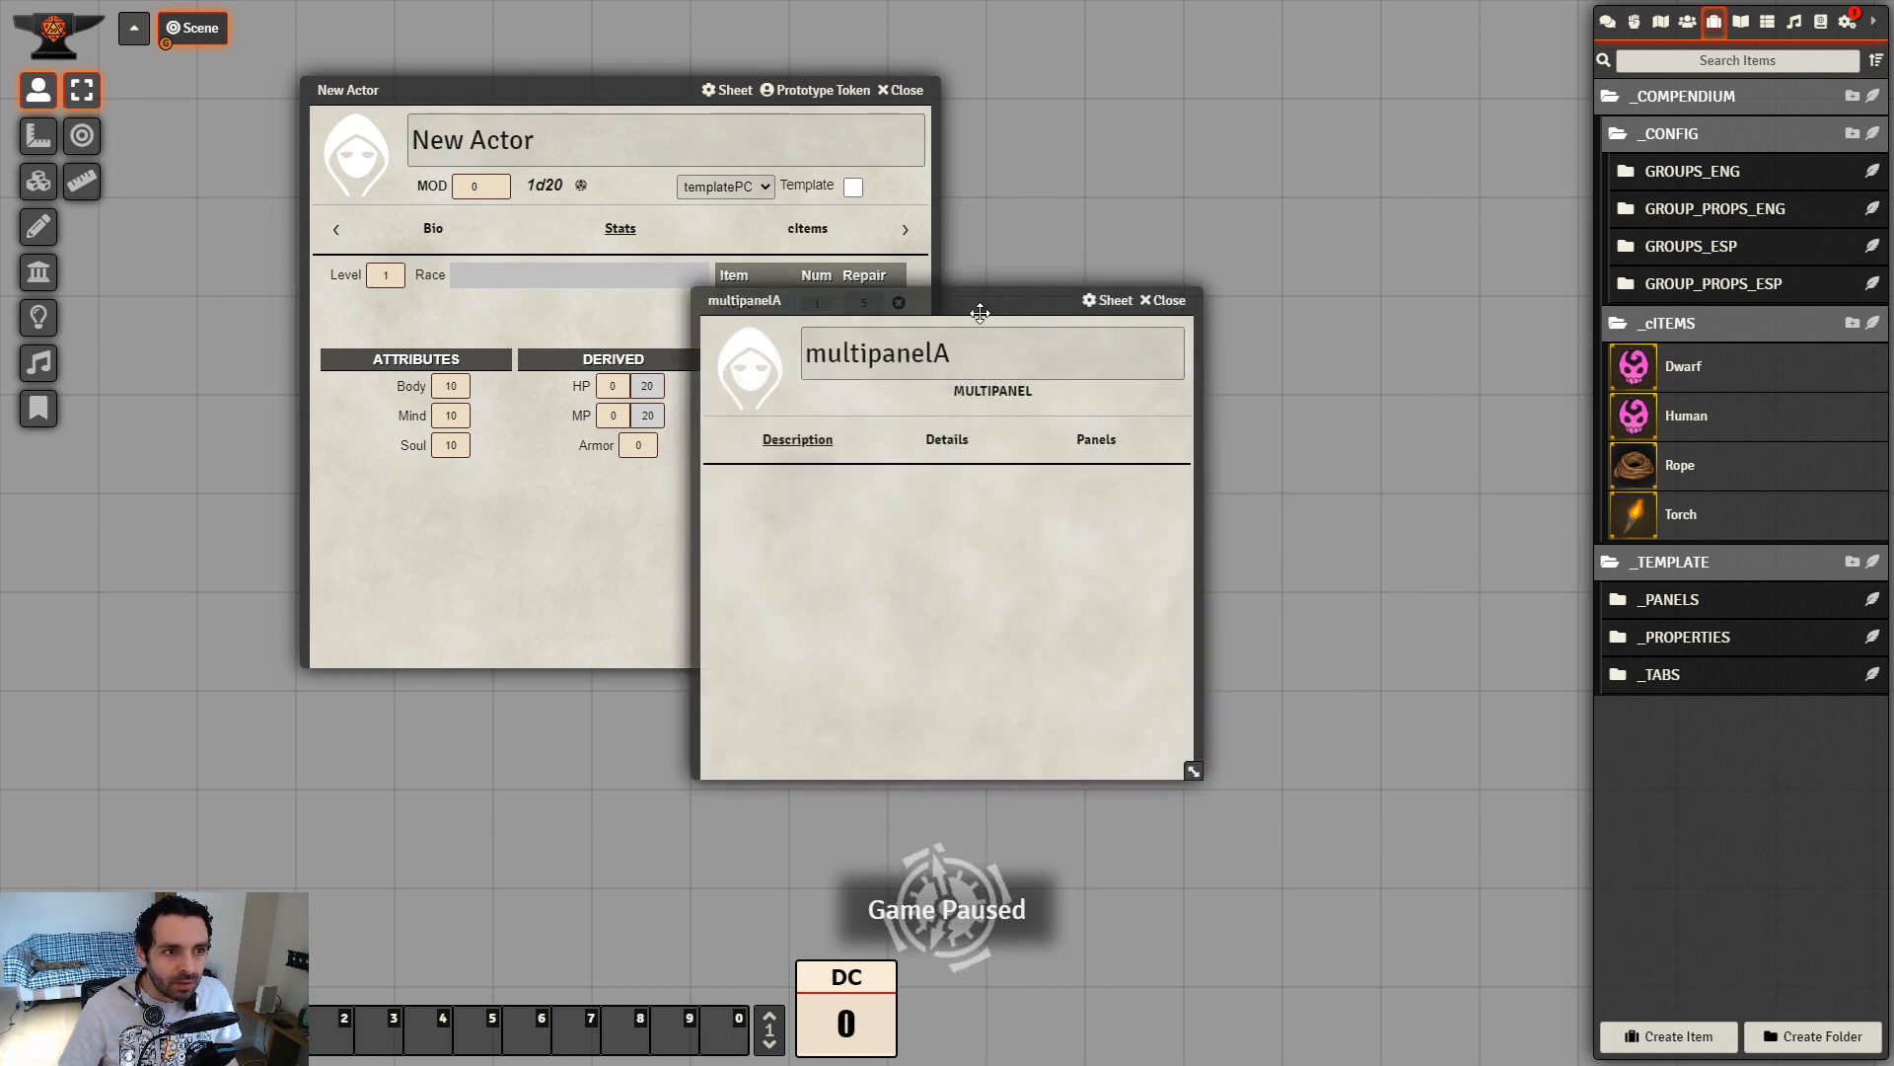
Give multipanelA the panel key multipanel_A and a width of 2/3, leaving its title empty
drag(980, 301, 1259, 269)
click(1232, 413)
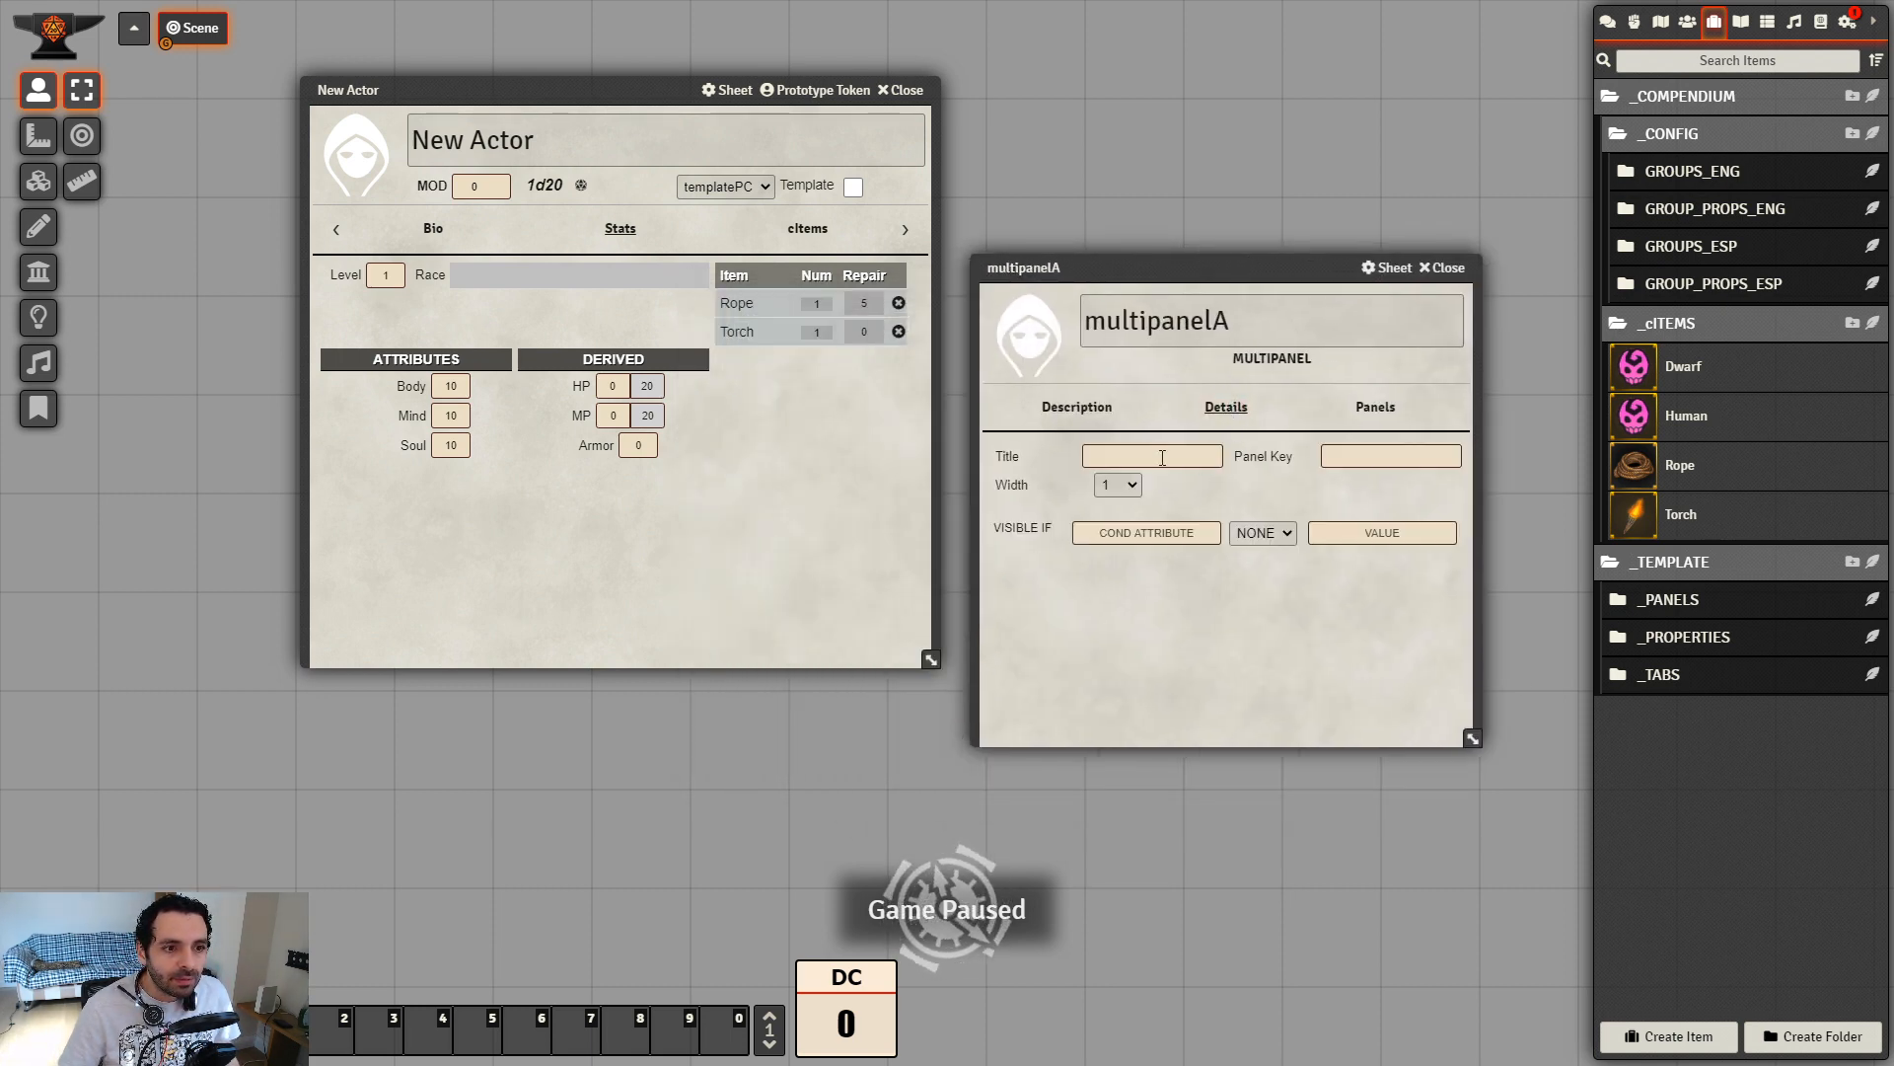
click(1162, 457)
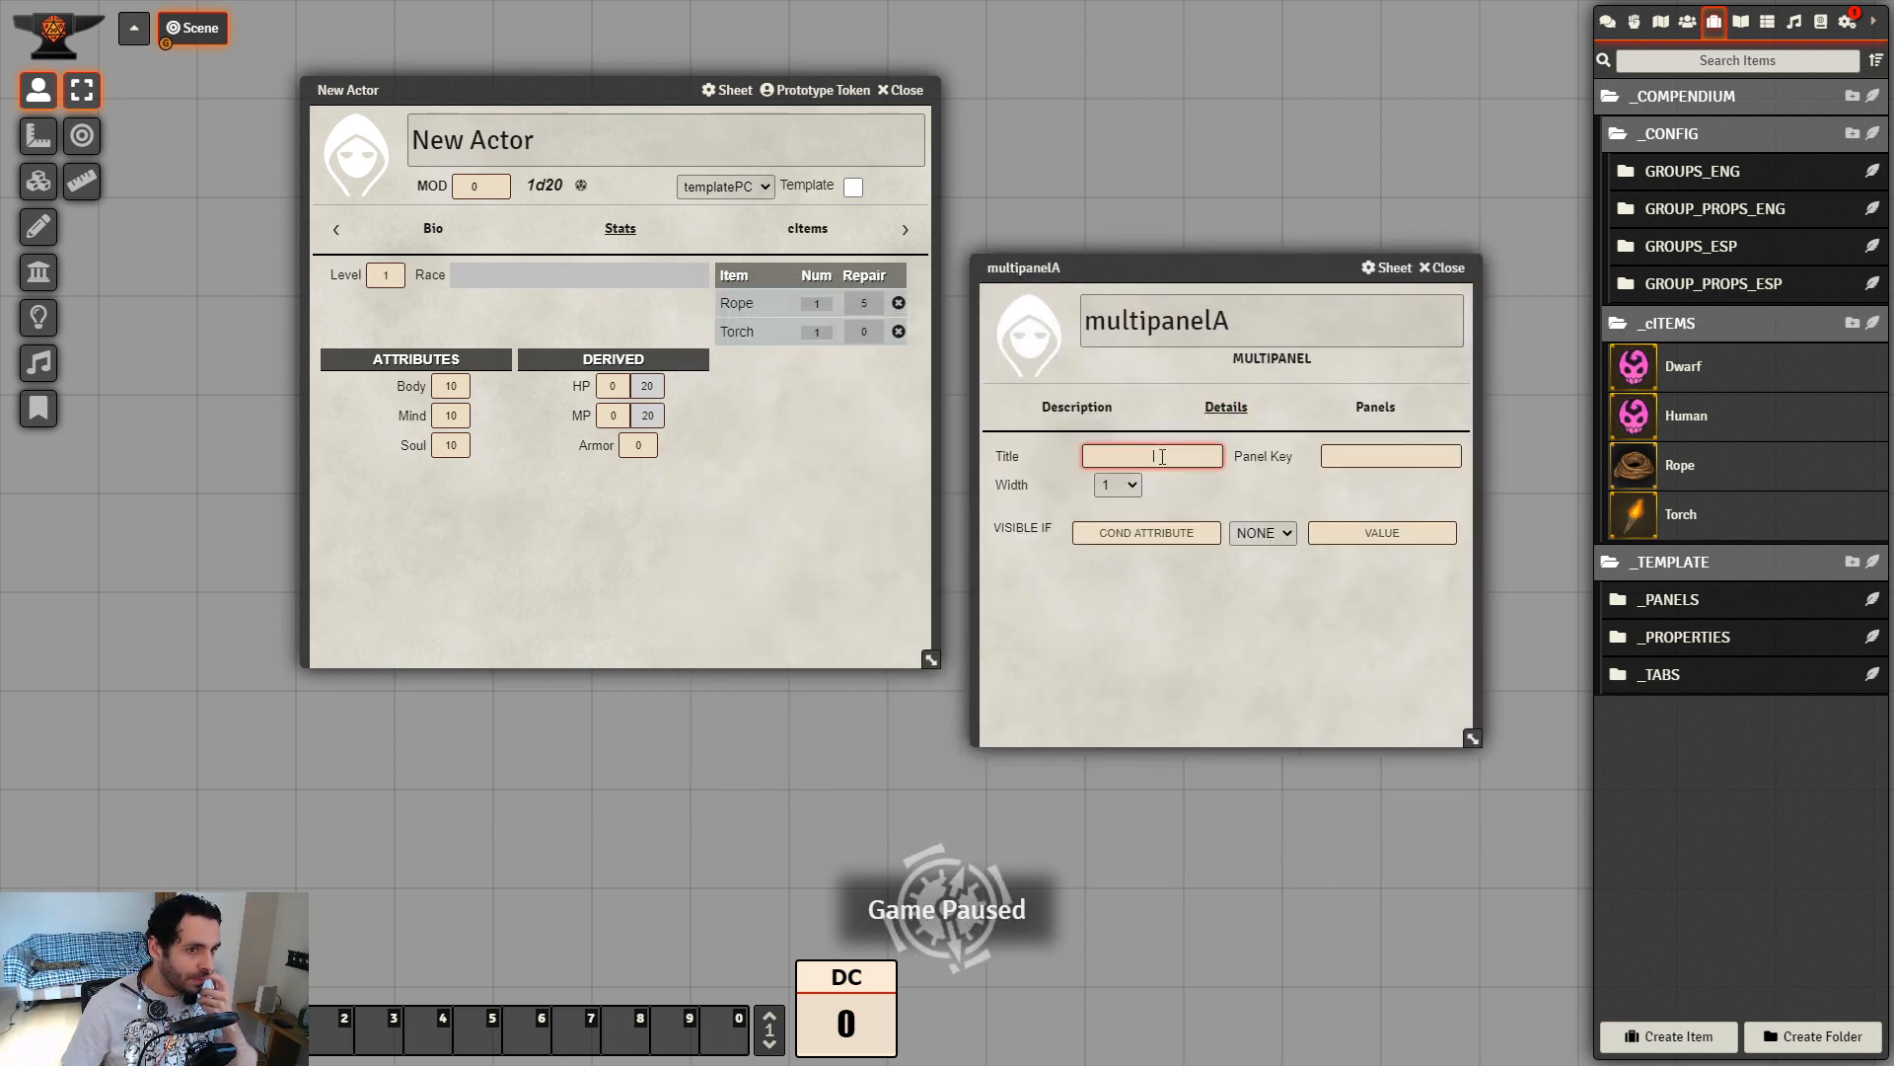
click(1388, 458)
text(multip)
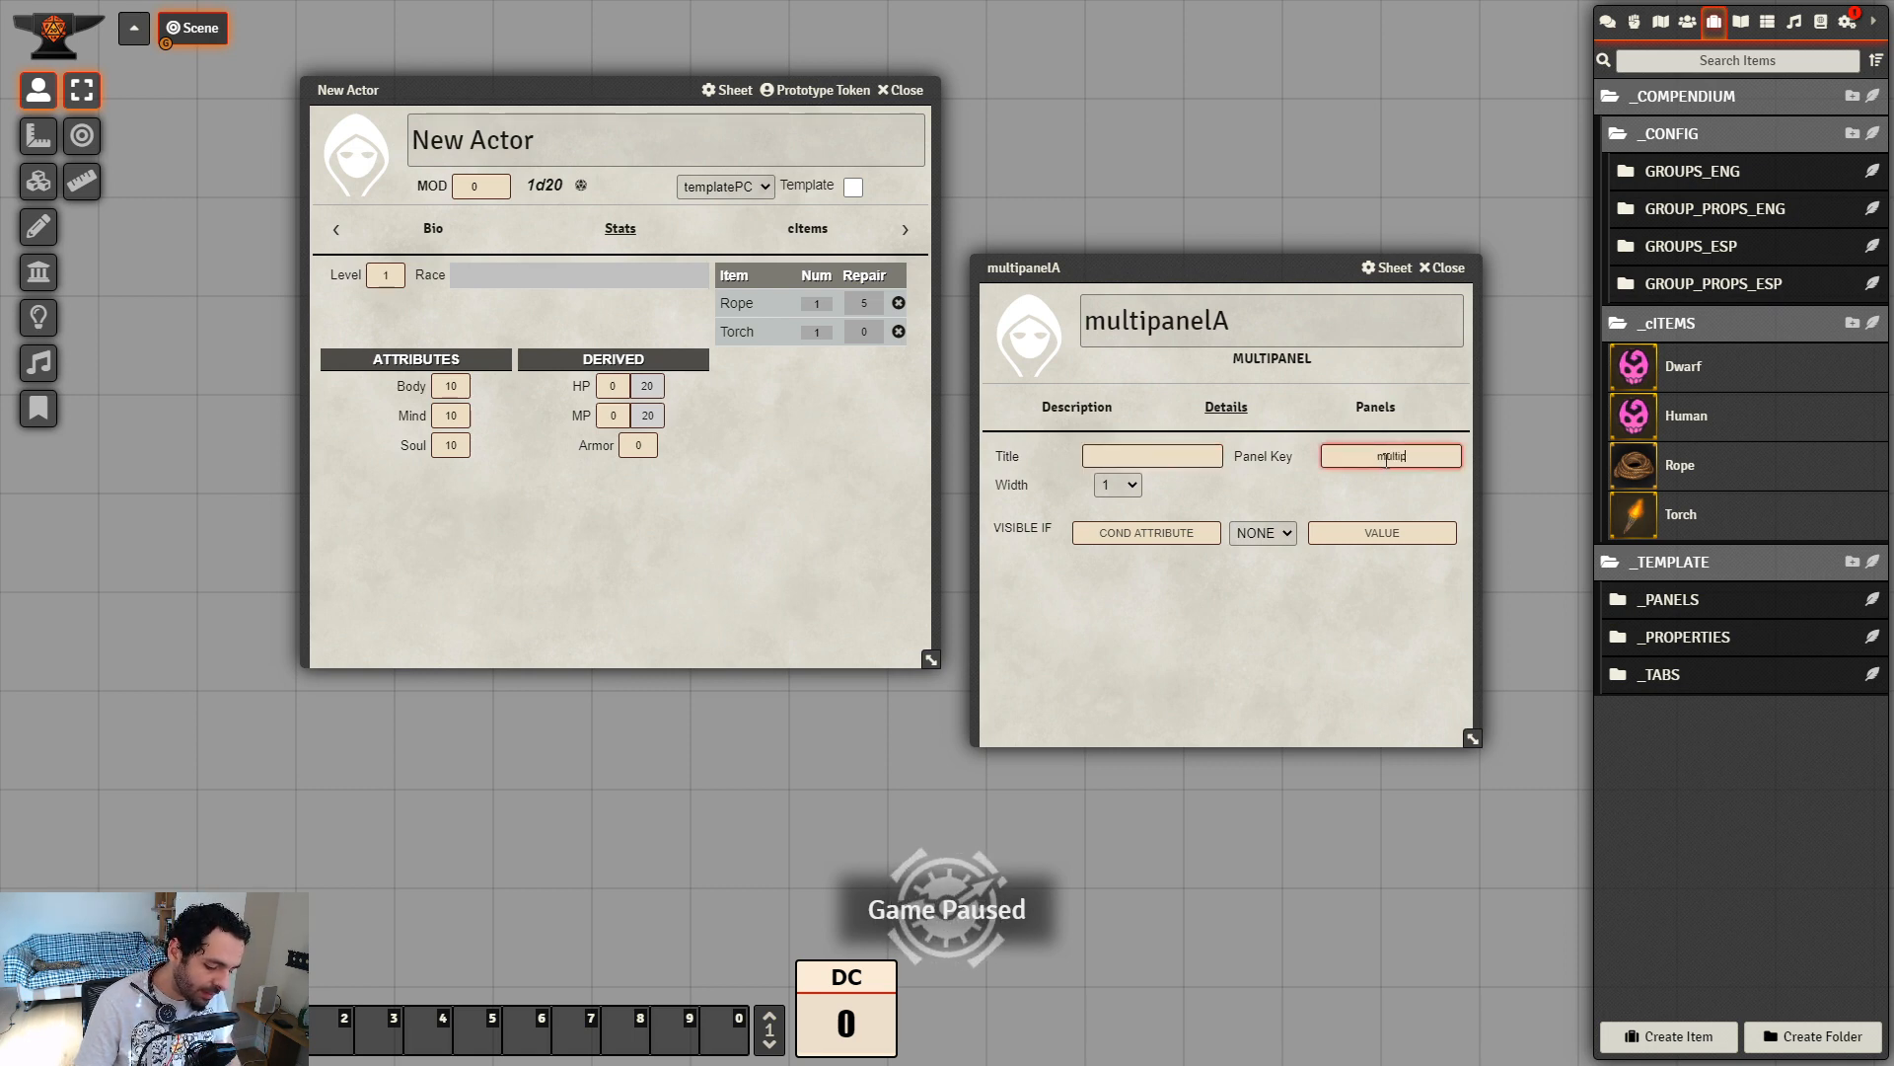
text(anel_A)
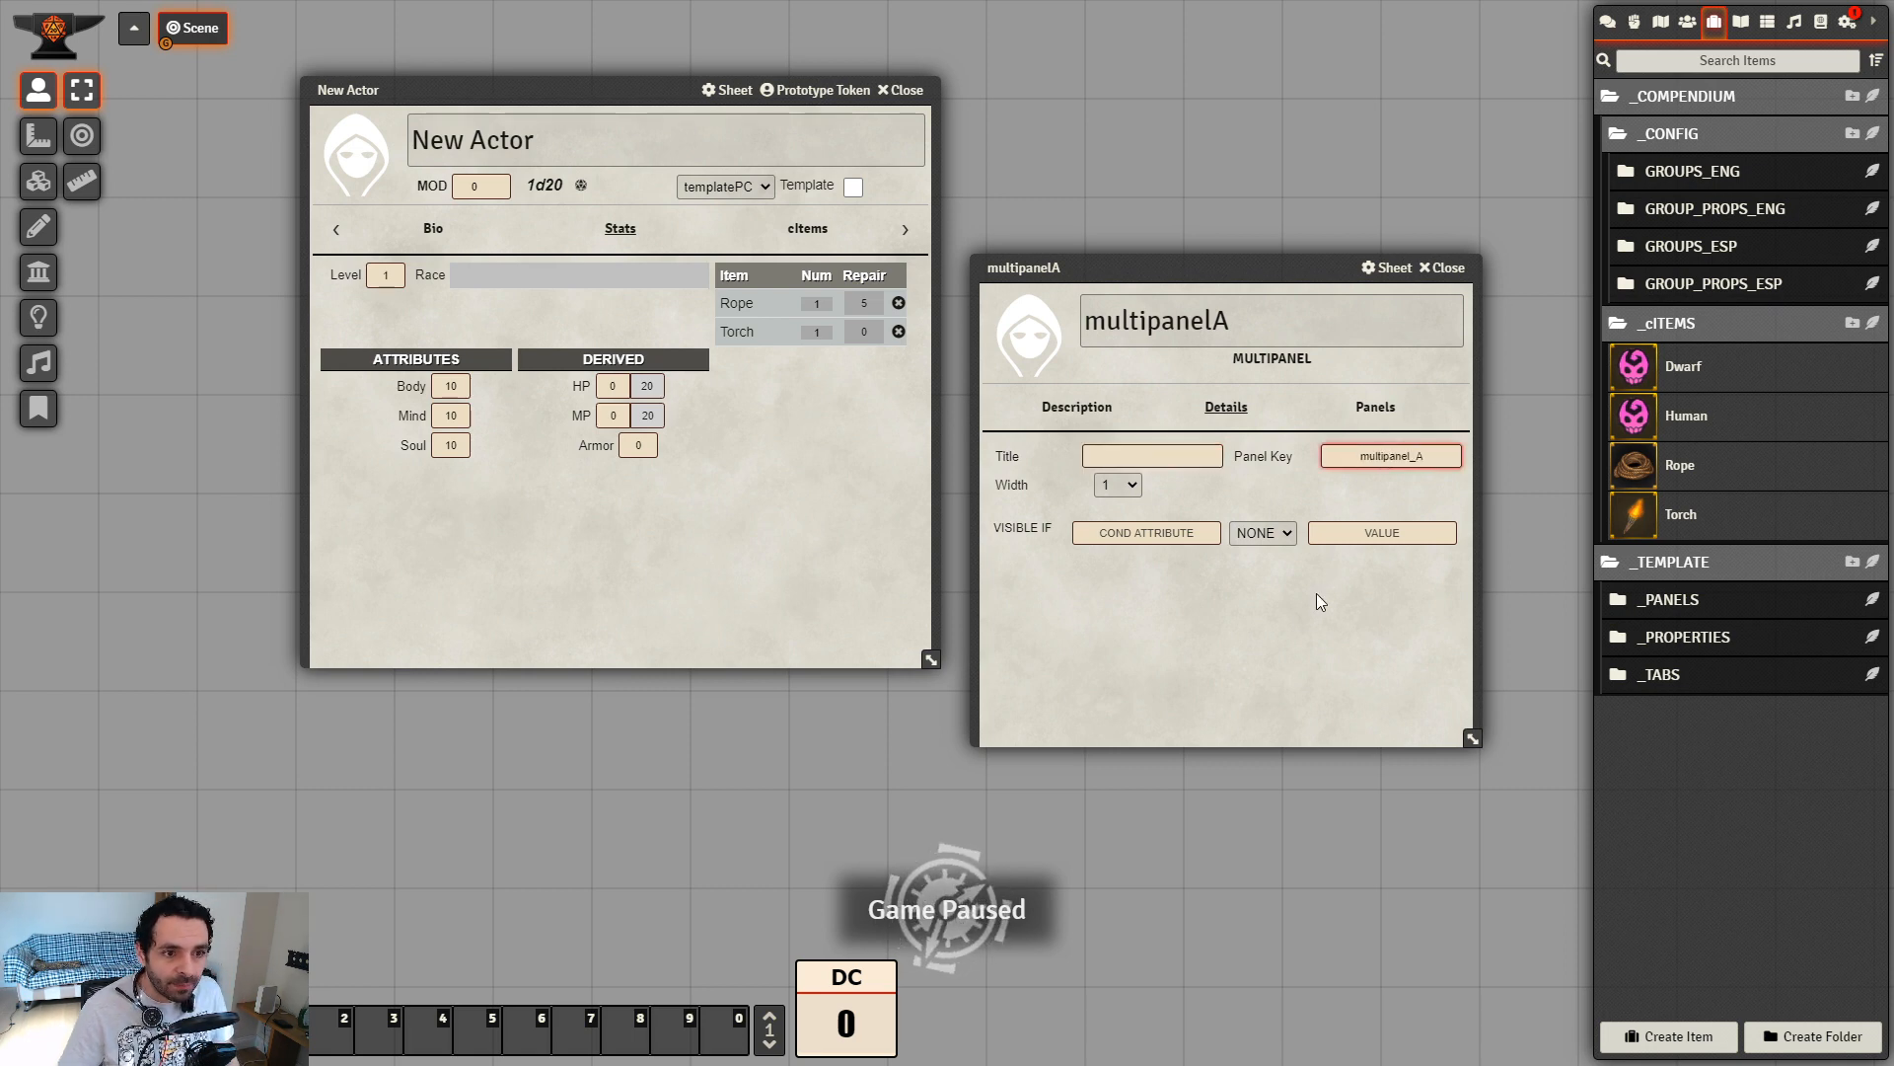
key(Return)
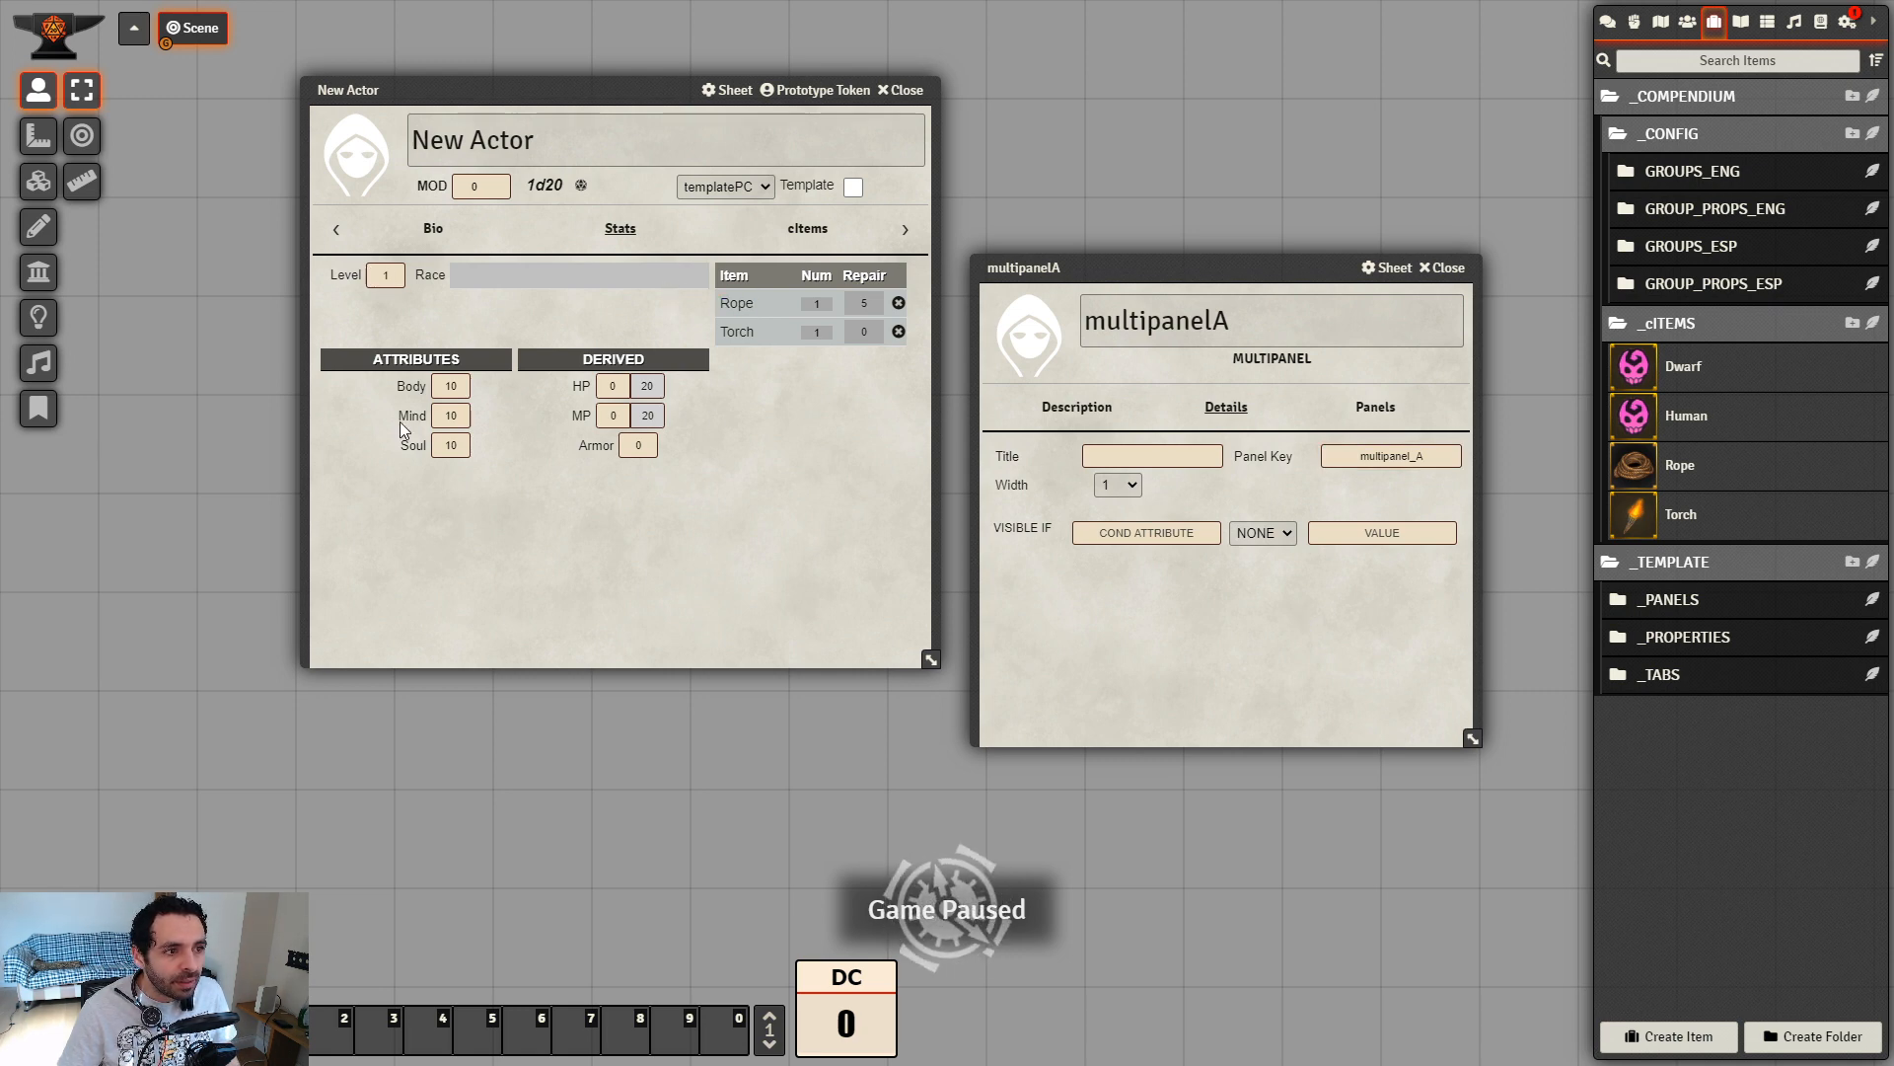
click(1133, 487)
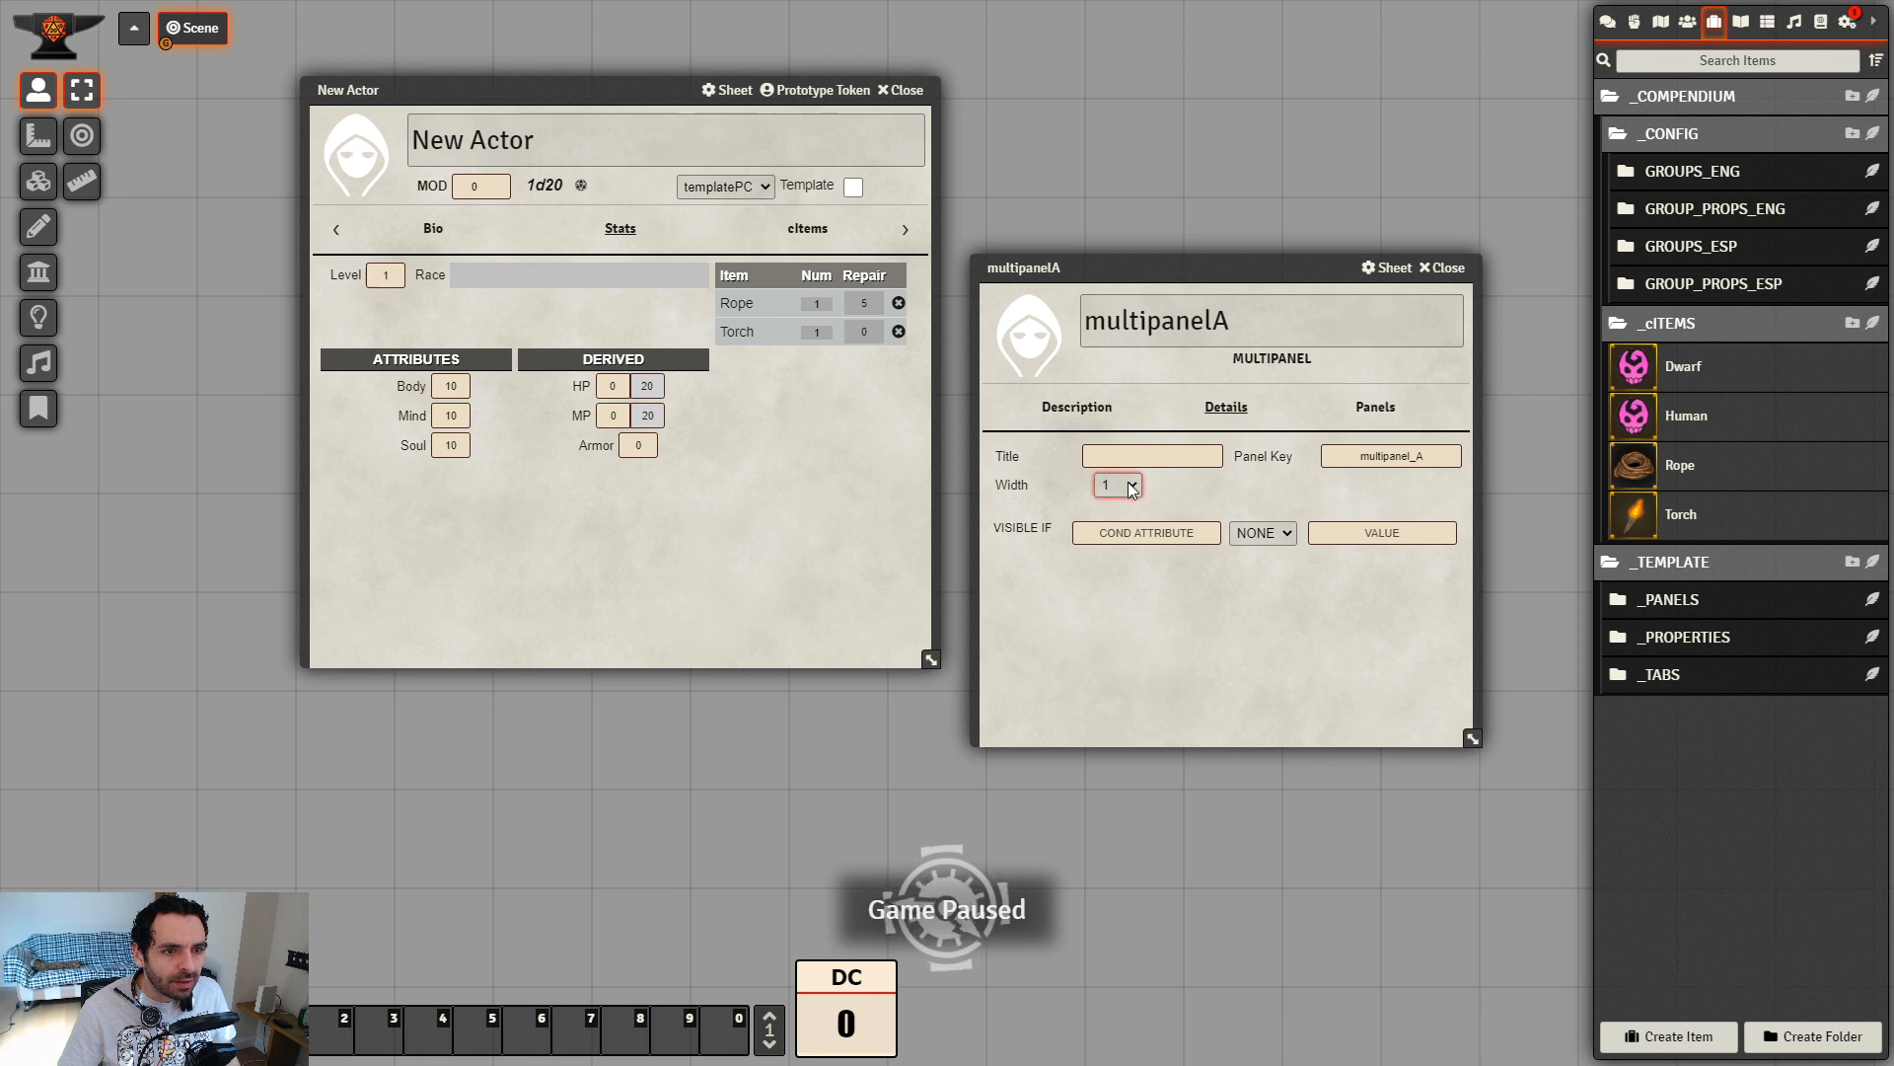
click(1137, 565)
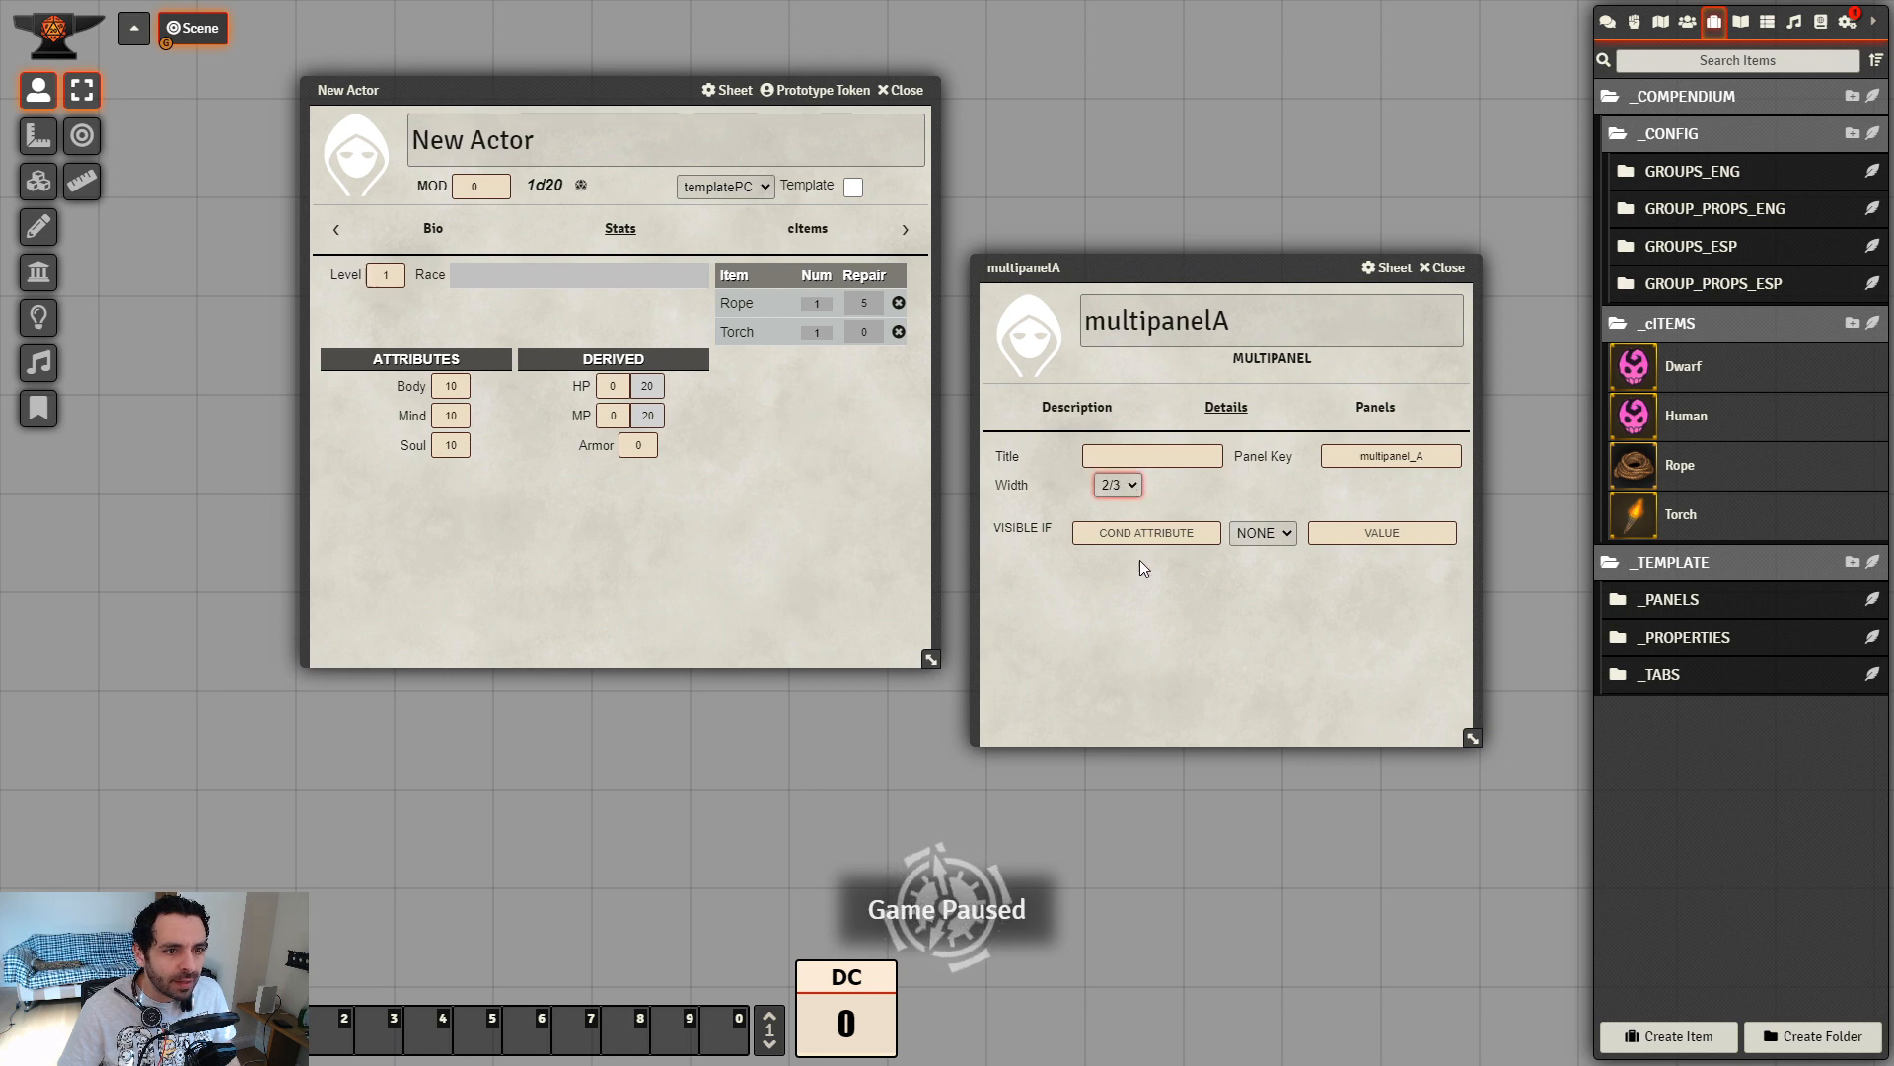
Add the English Info Panel, Attributes Panel and Derived Panel to multipanelA in that order, and close its sheet
click(1377, 419)
click(1712, 610)
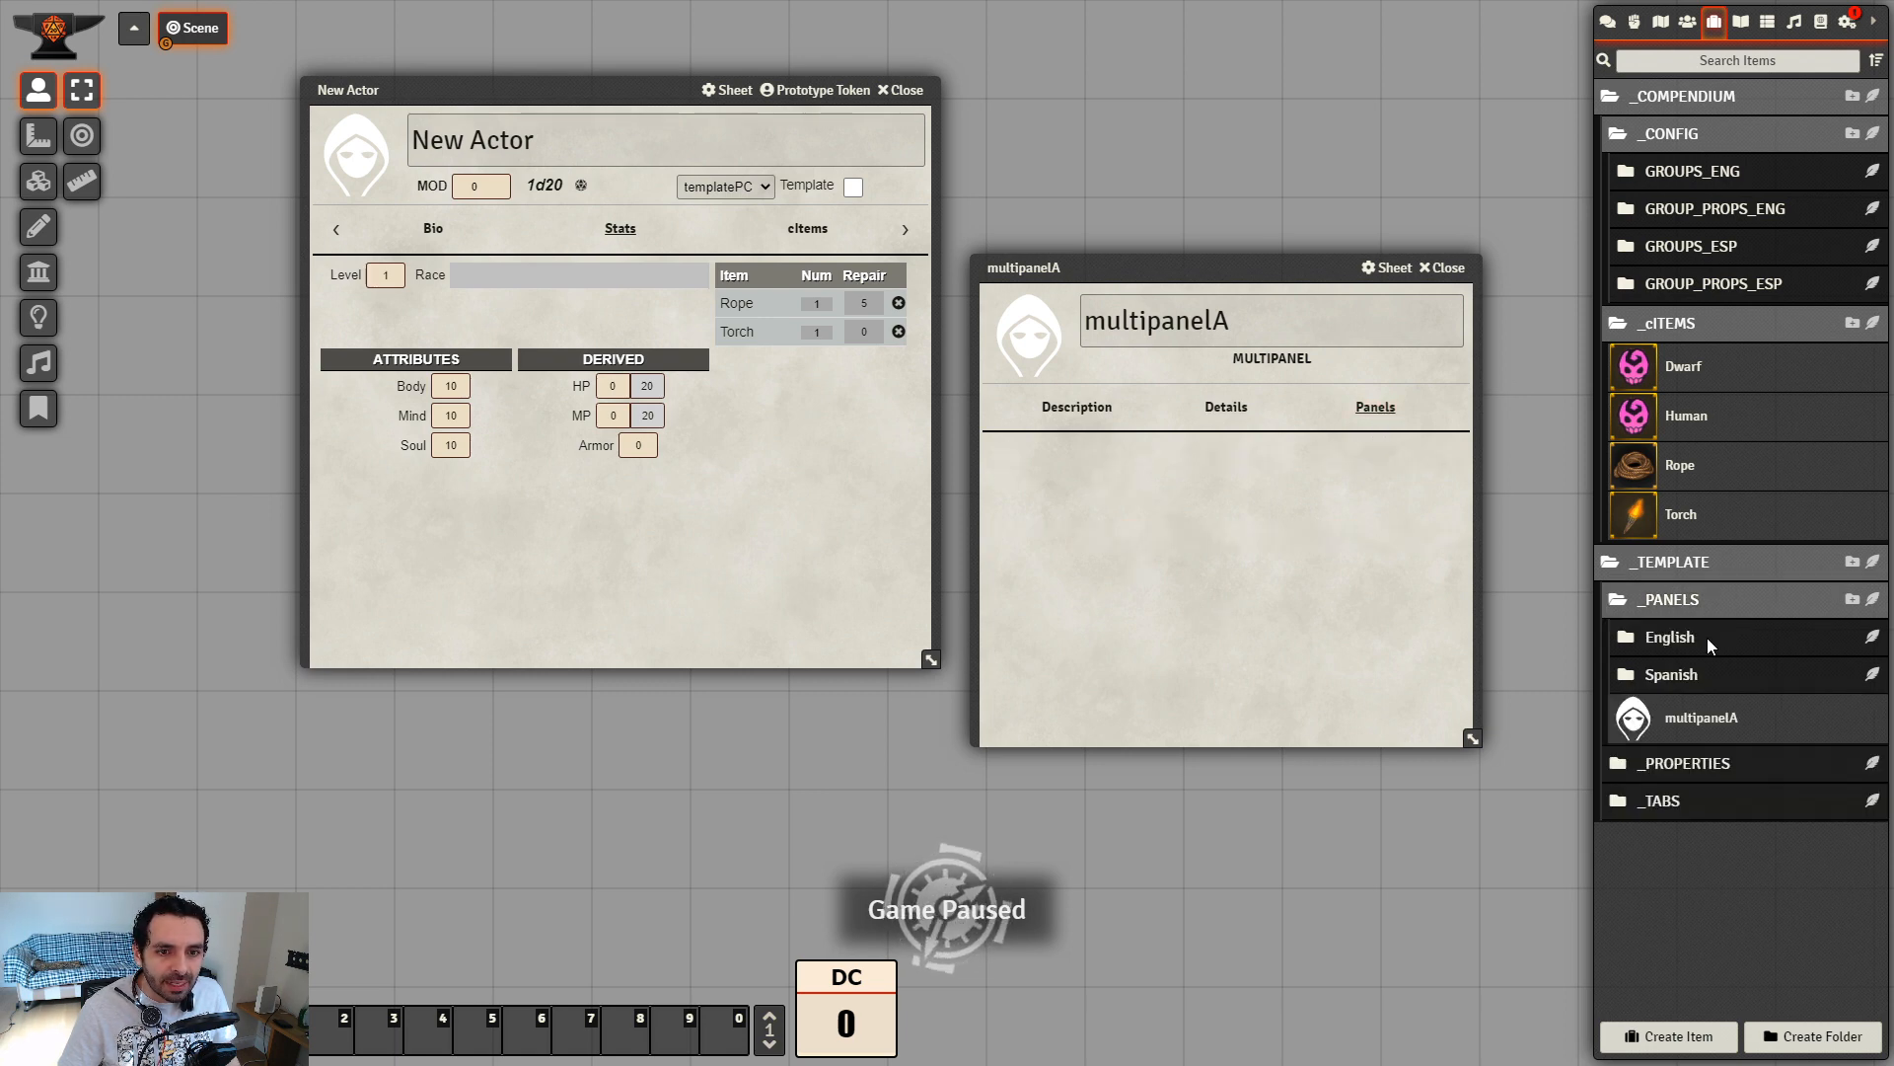
click(1701, 642)
scroll(1756, 661, down, 1)
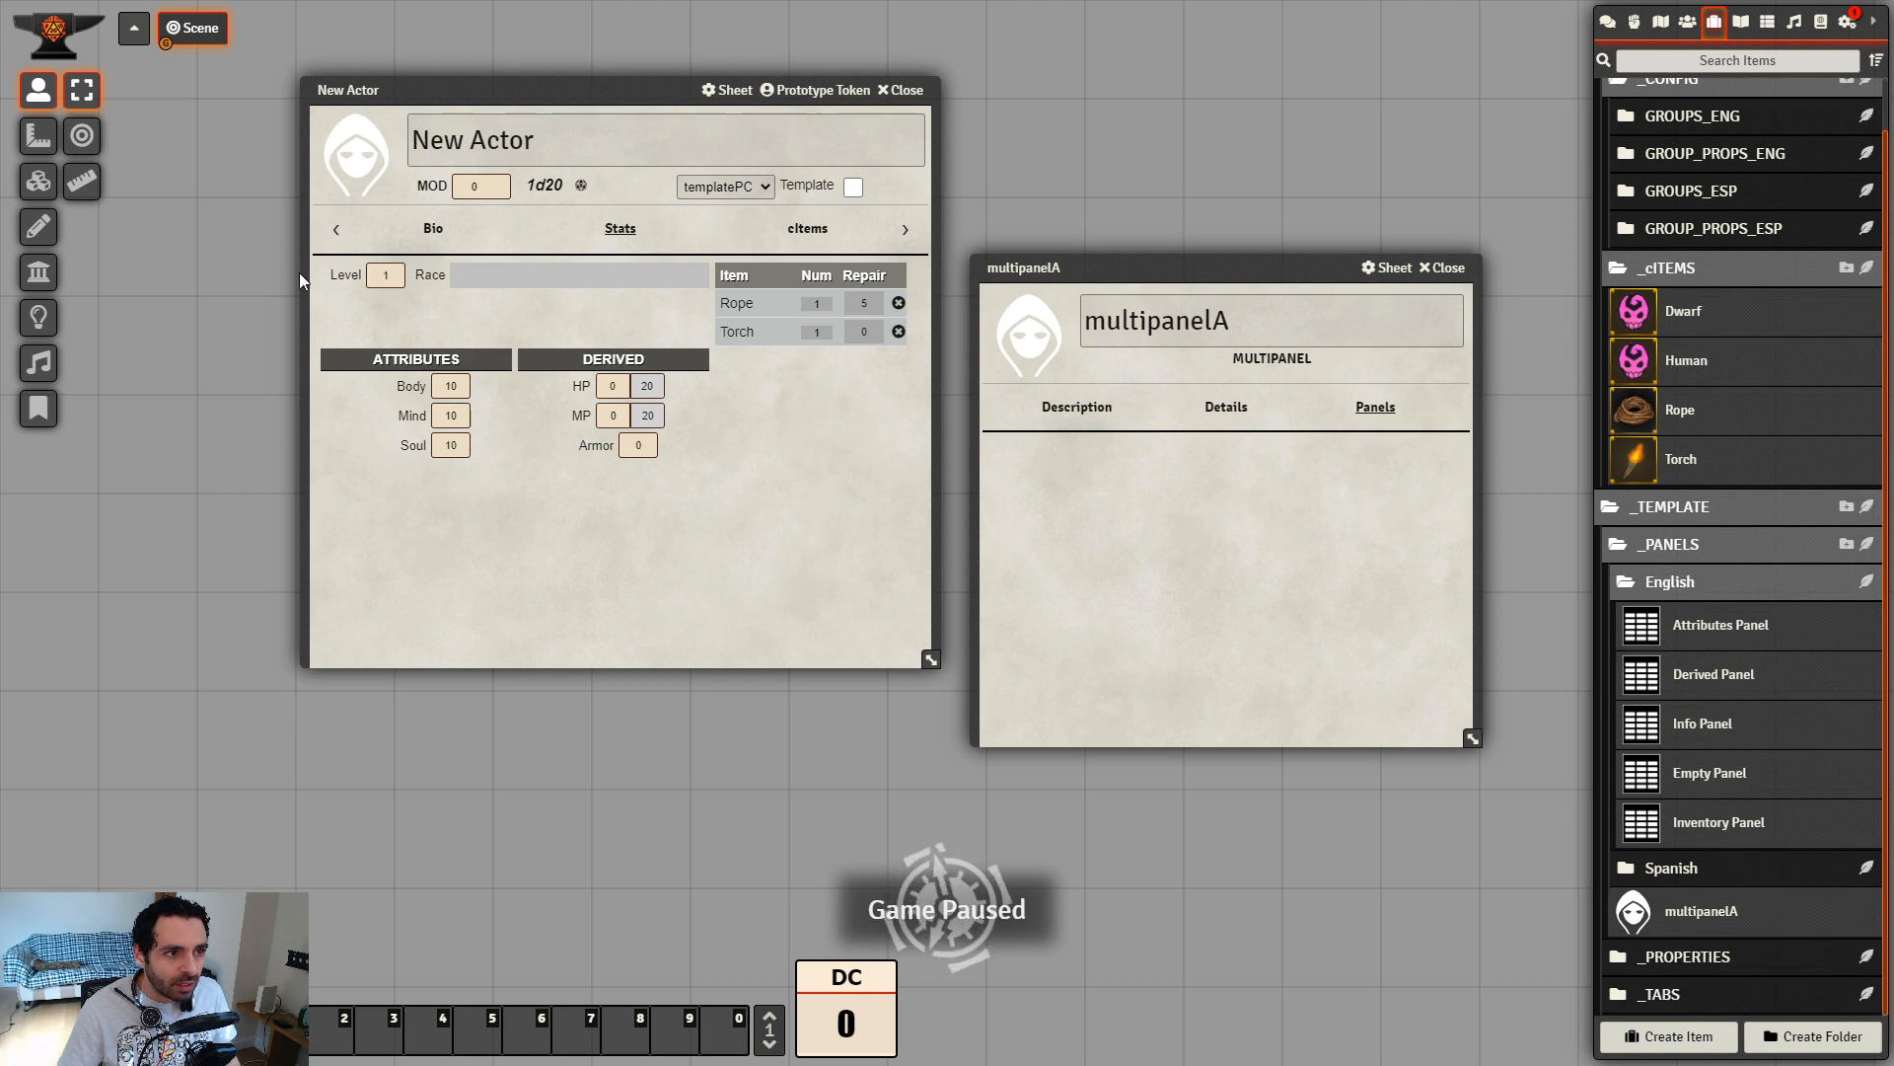
drag(1702, 725, 1184, 574)
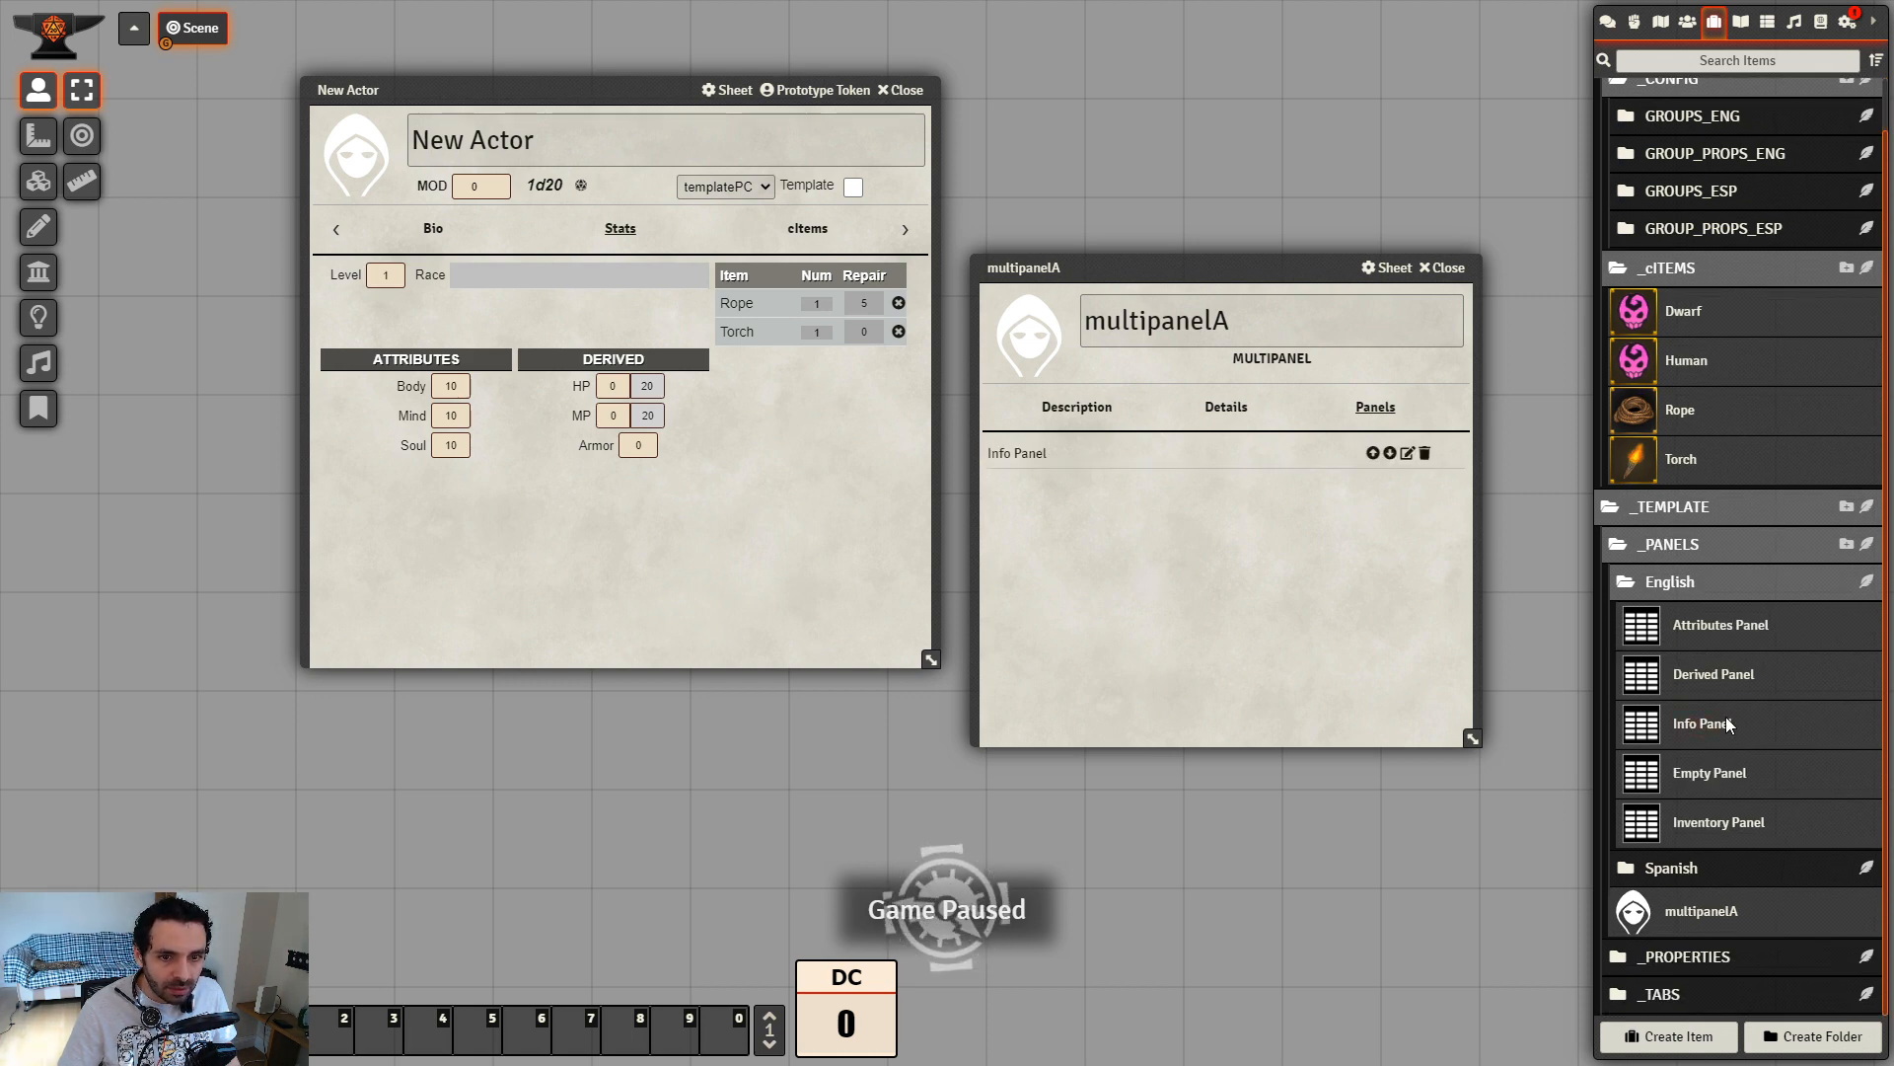
drag(1734, 634, 1184, 597)
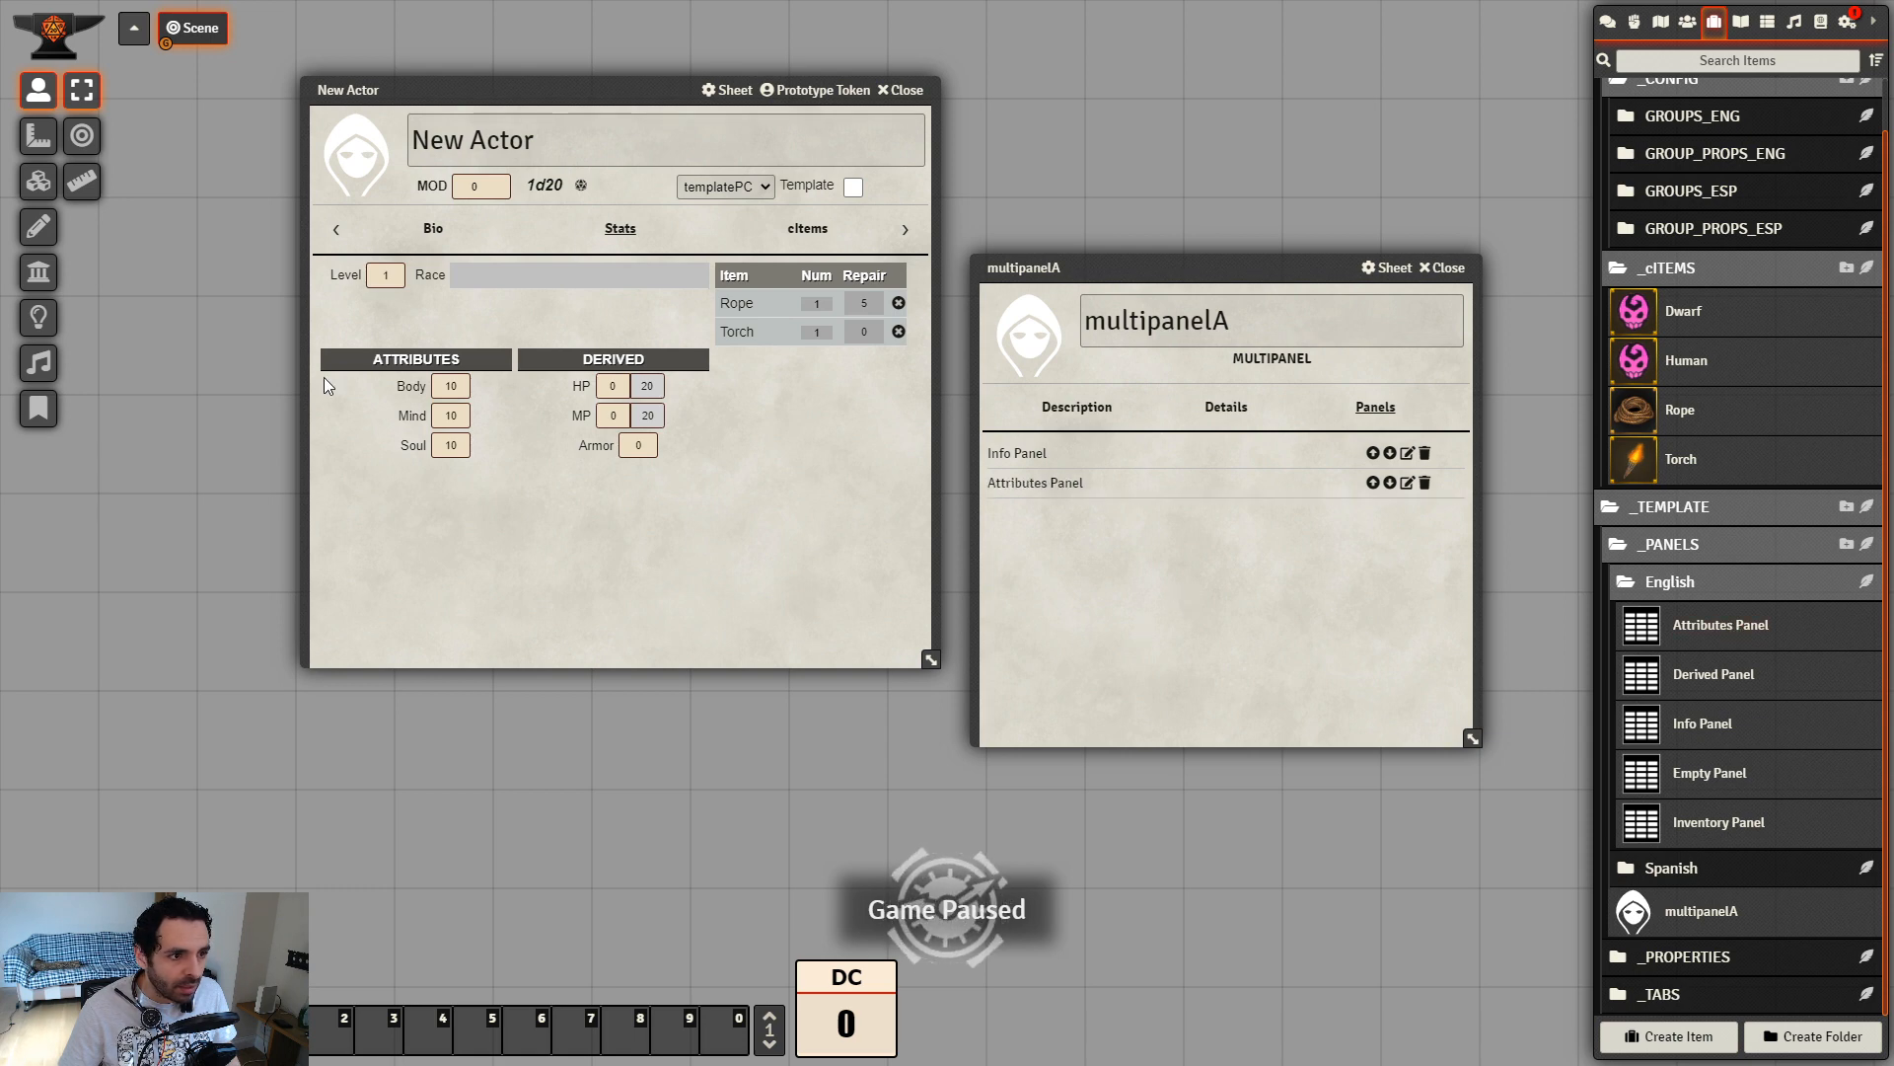
drag(1714, 675, 1174, 602)
click(1447, 267)
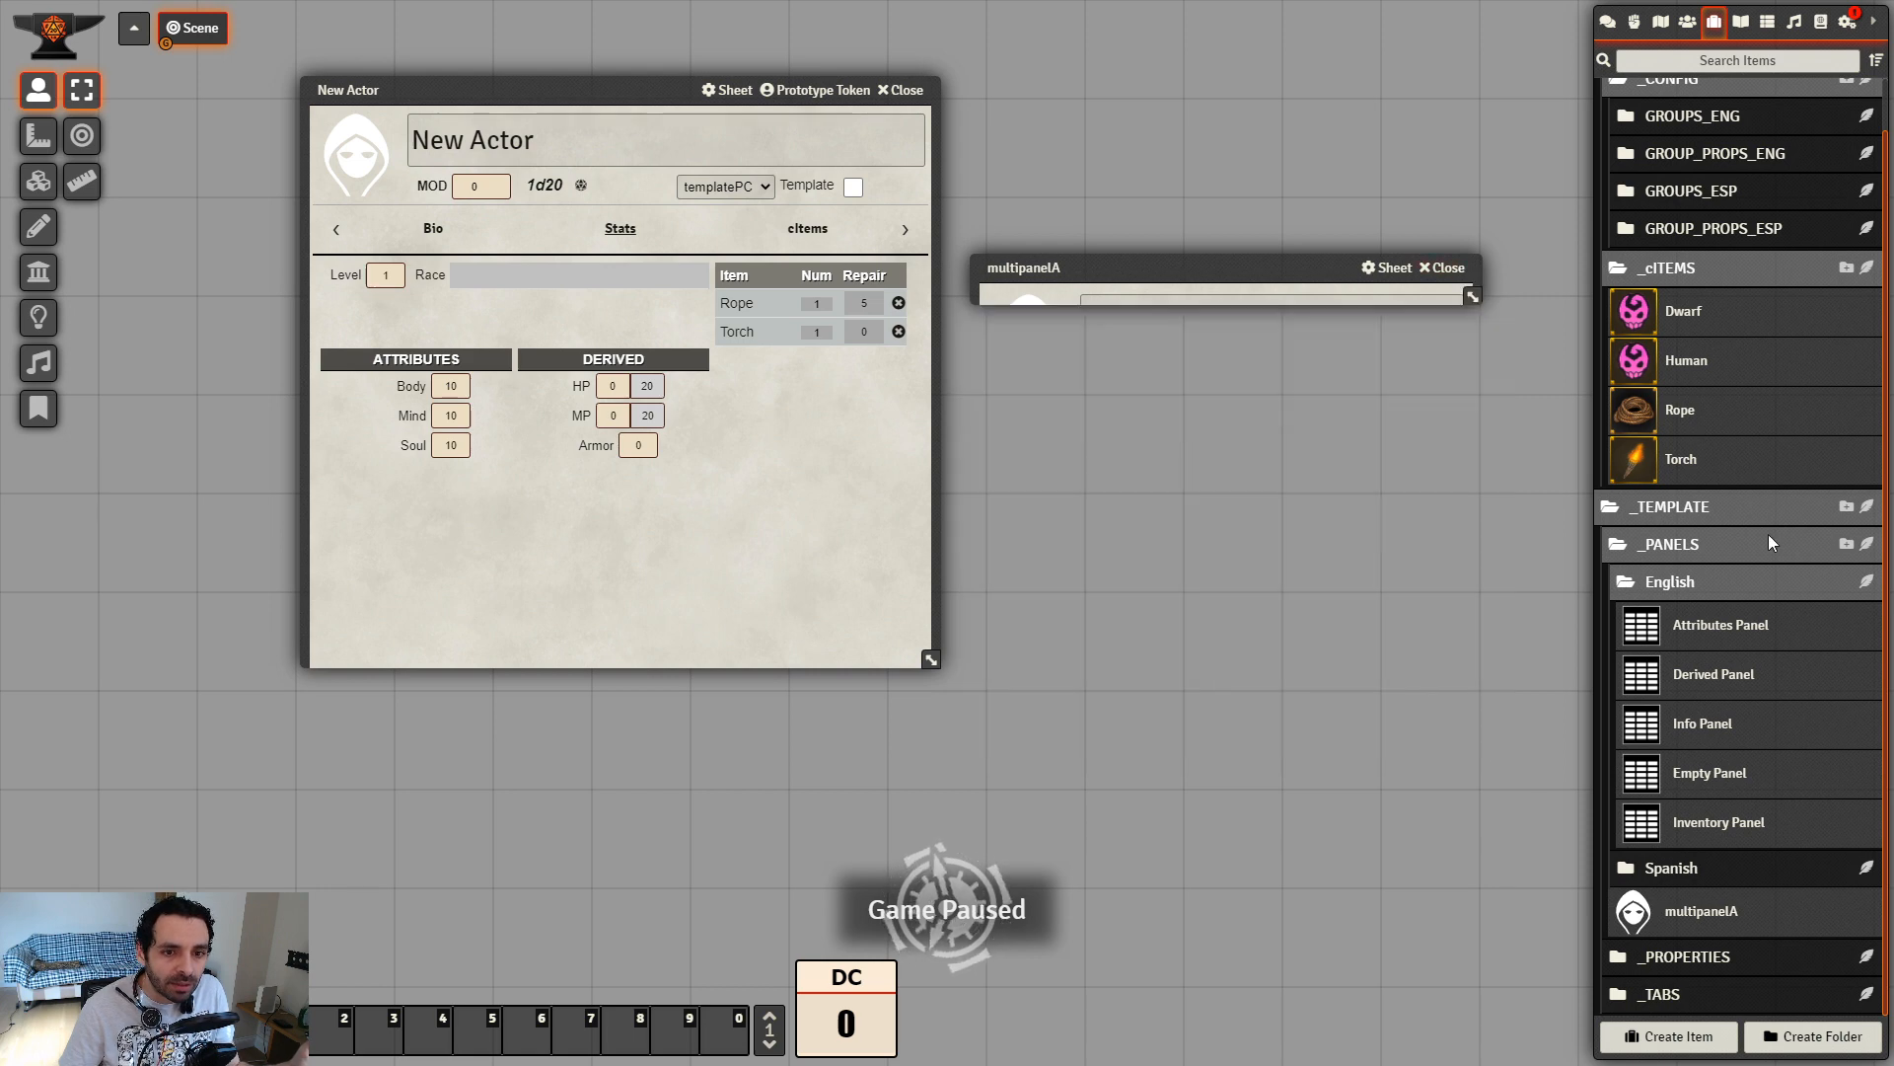
Open the English Stats tab item and remove the Info, Attributes and Derived panels, keeping only the Inventory Panel
click(1723, 997)
scroll(1737, 908, down, 1)
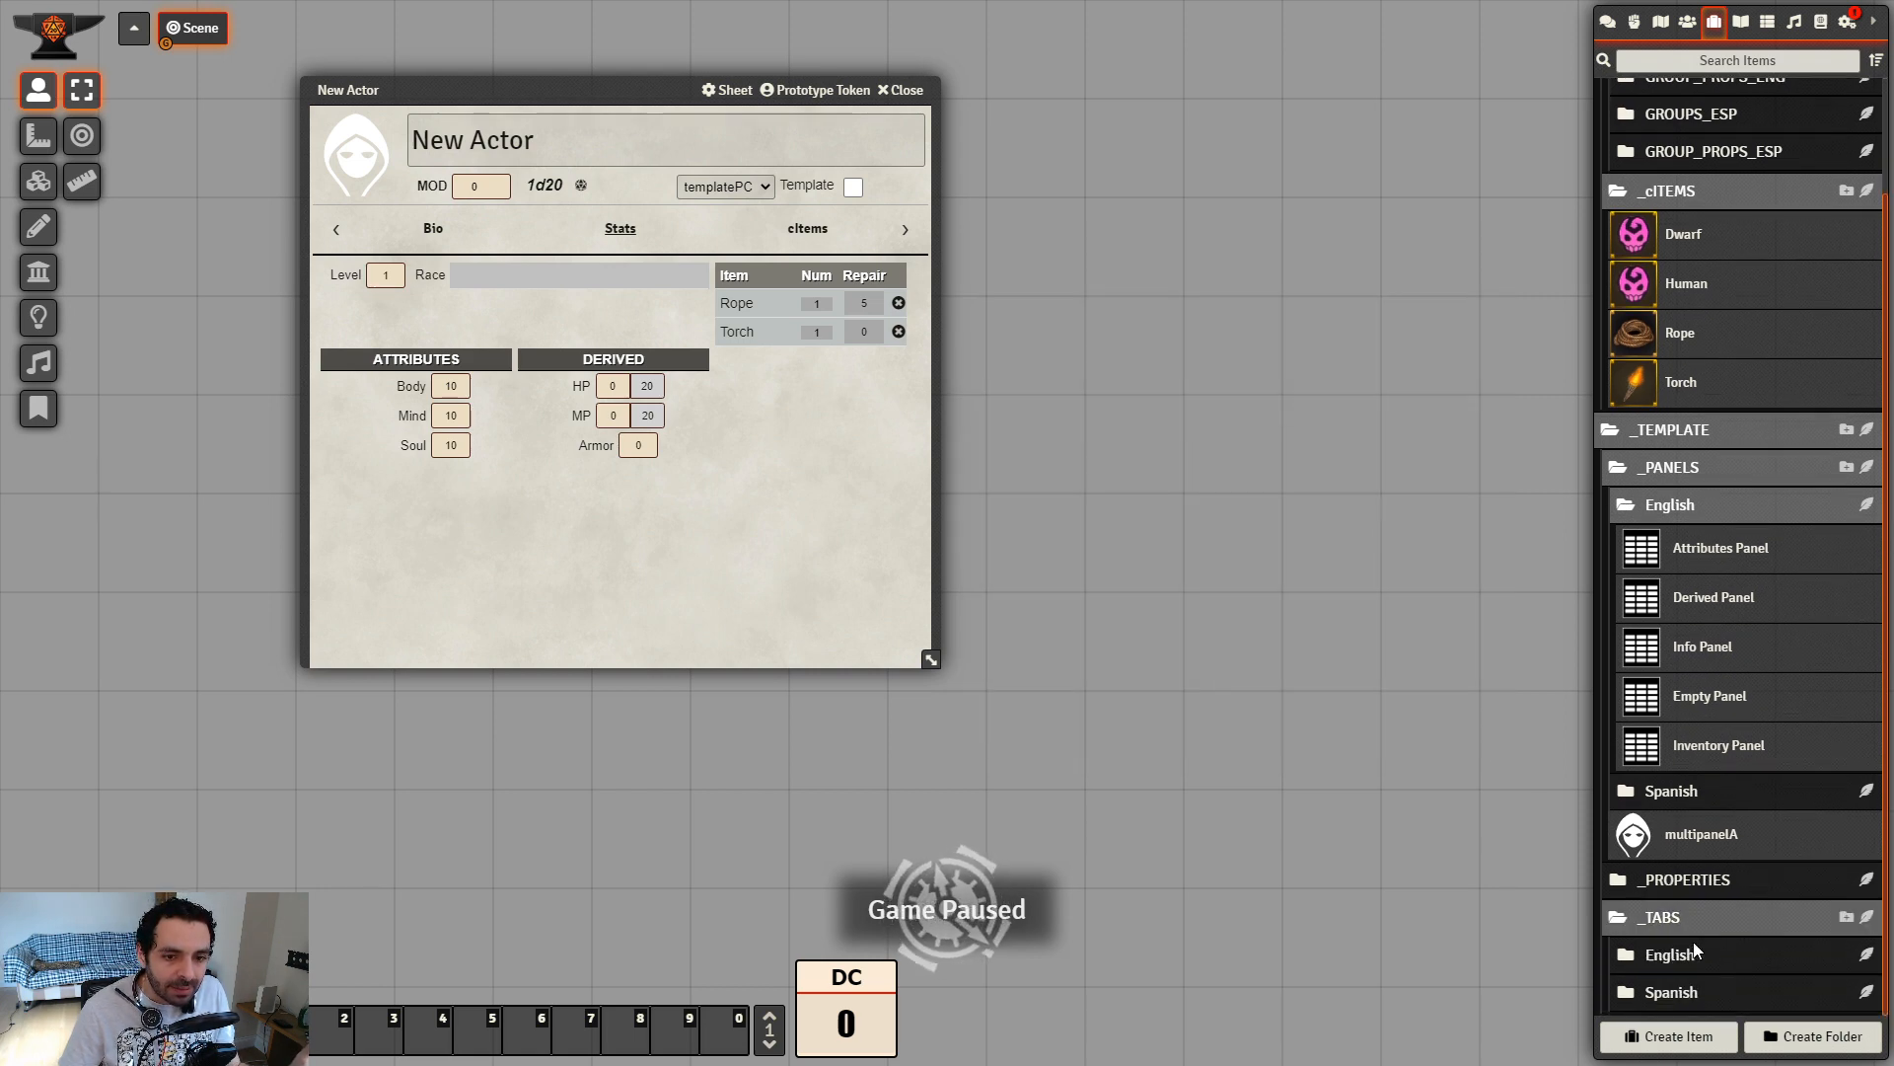
click(1693, 953)
click(1695, 999)
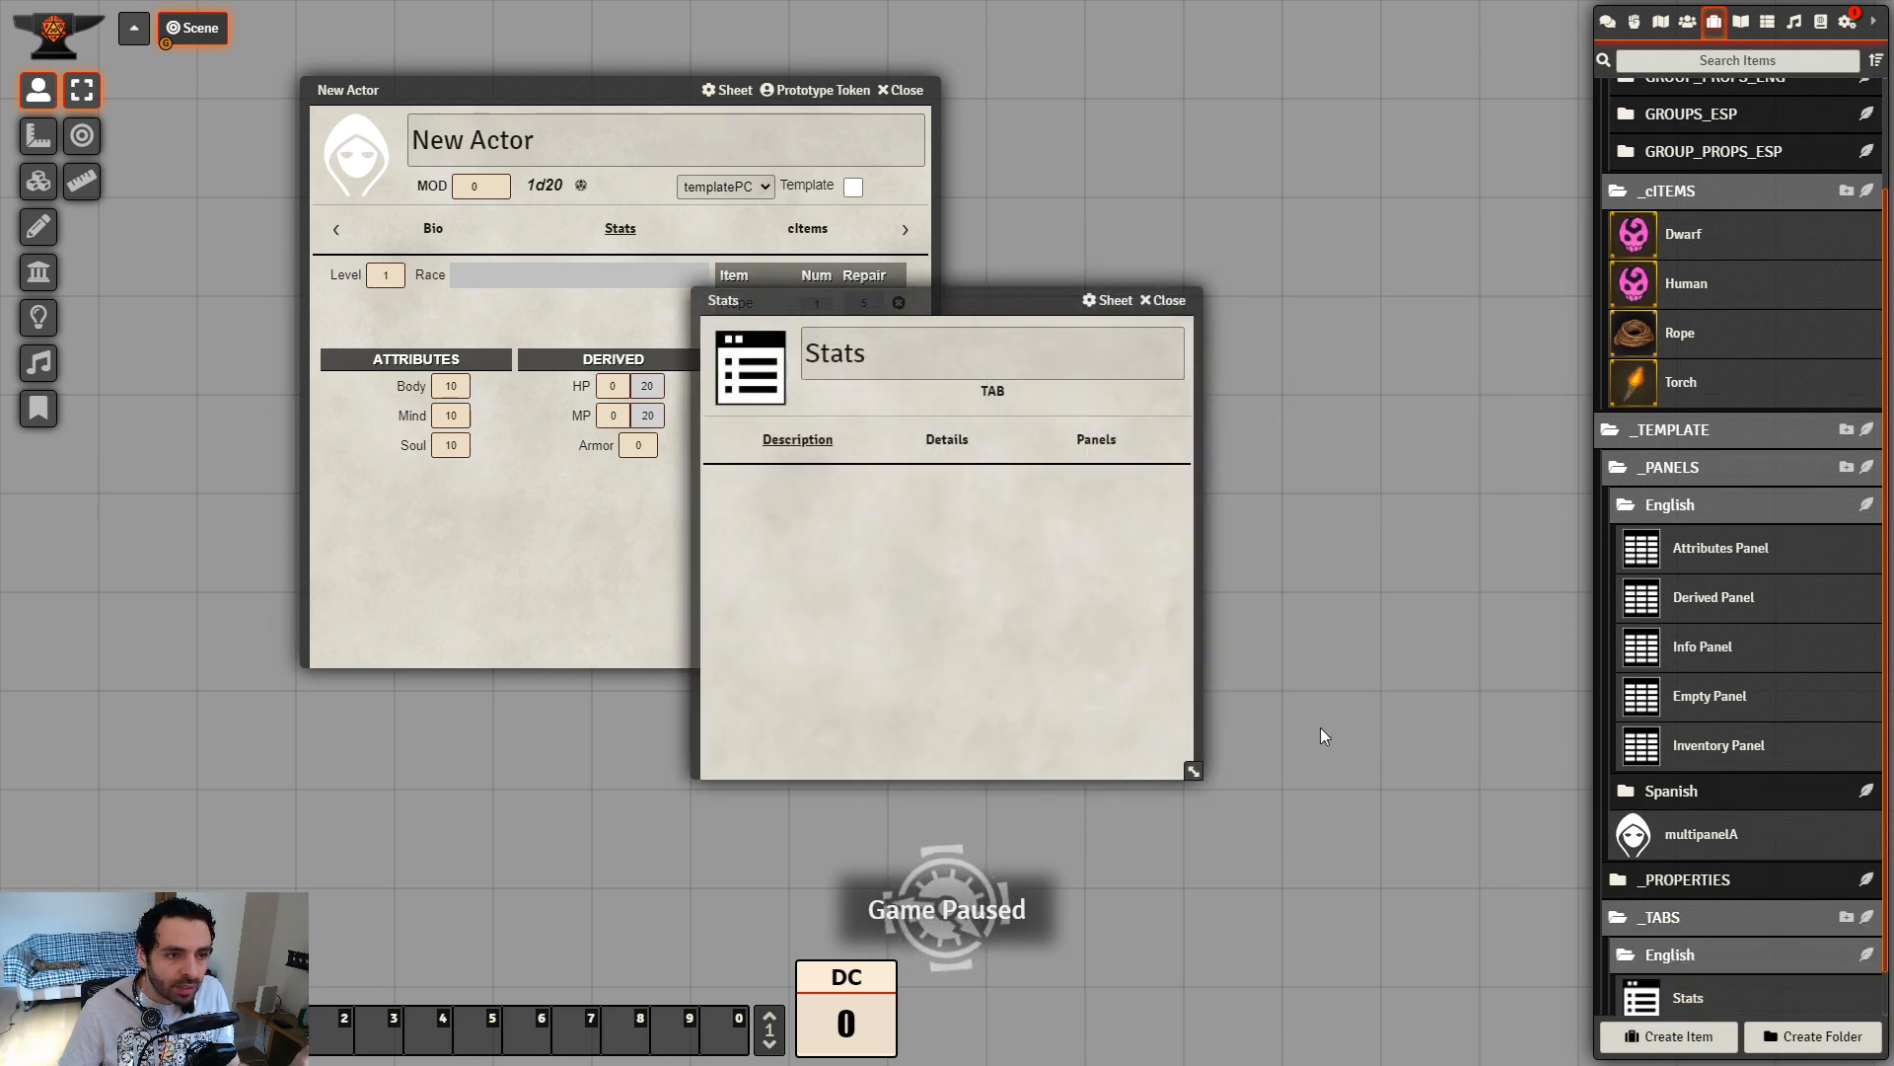
drag(947, 296, 1256, 205)
click(1385, 351)
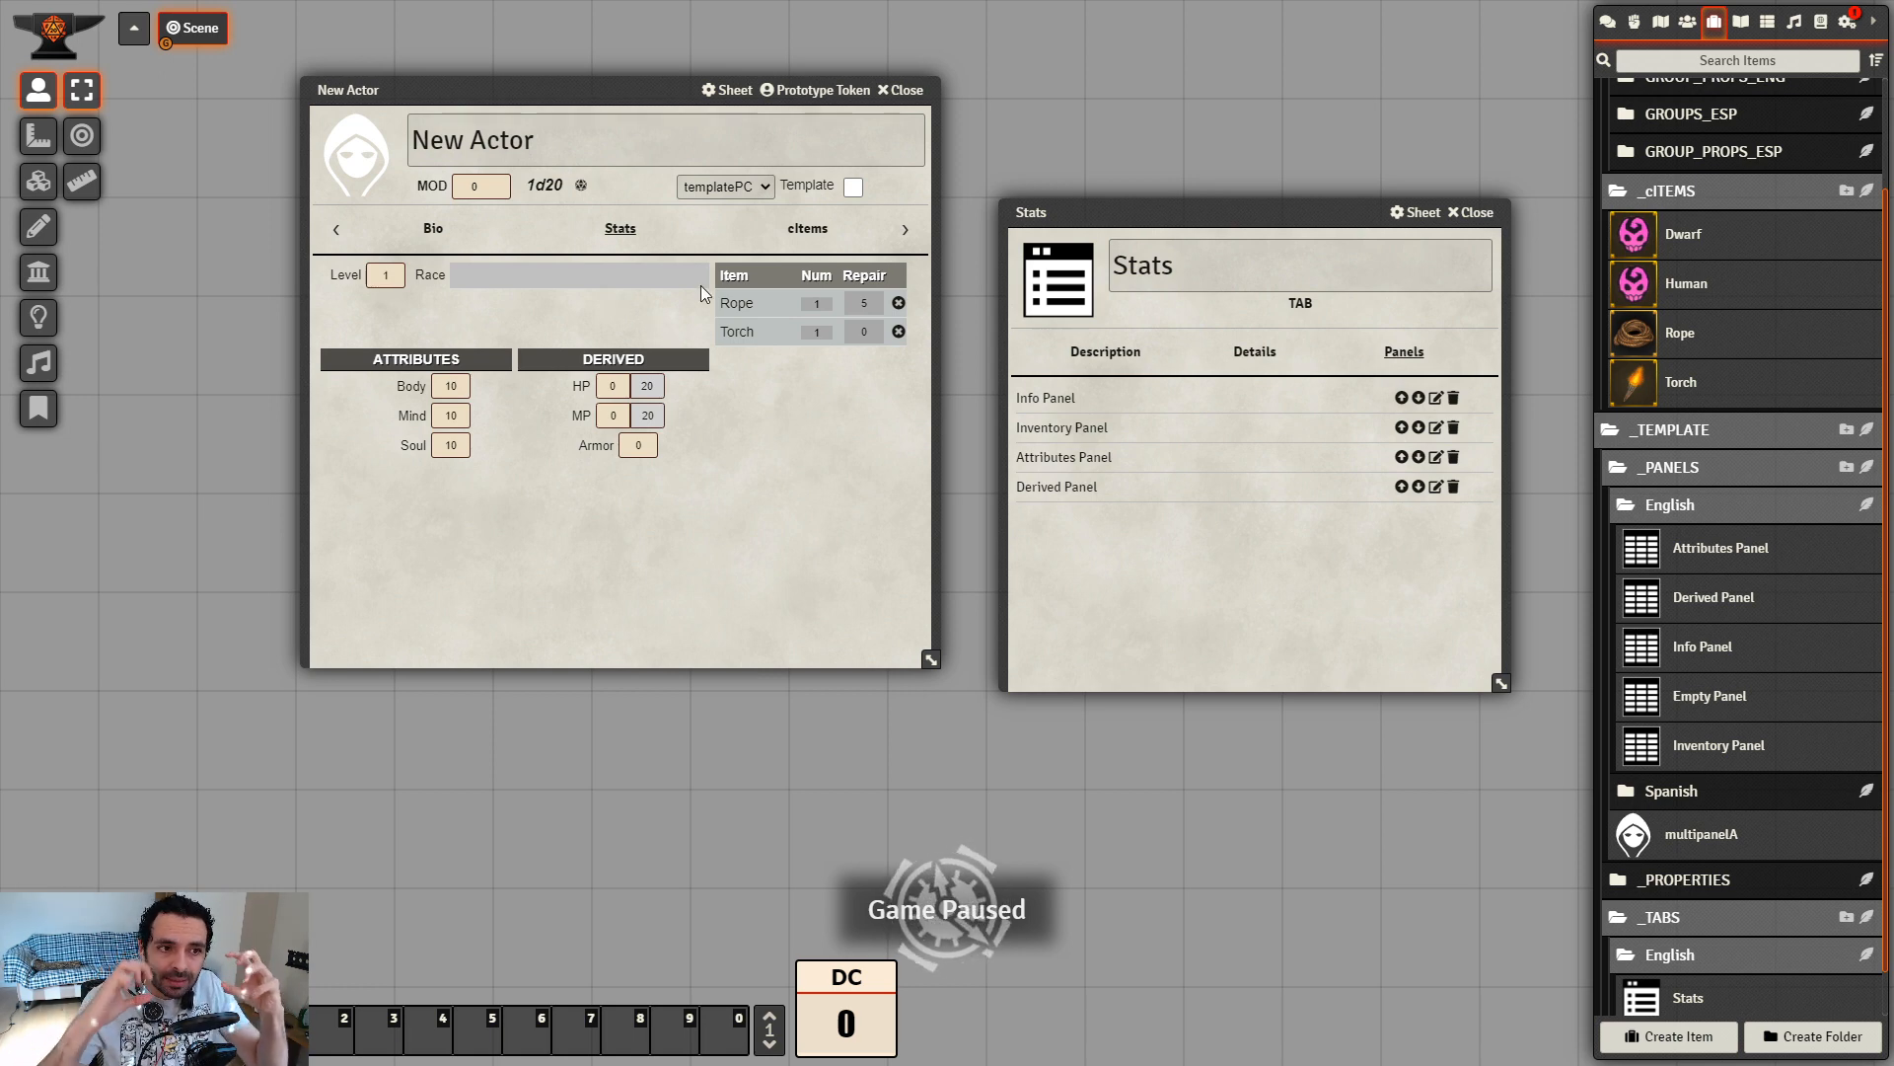
click(1454, 401)
click(1453, 428)
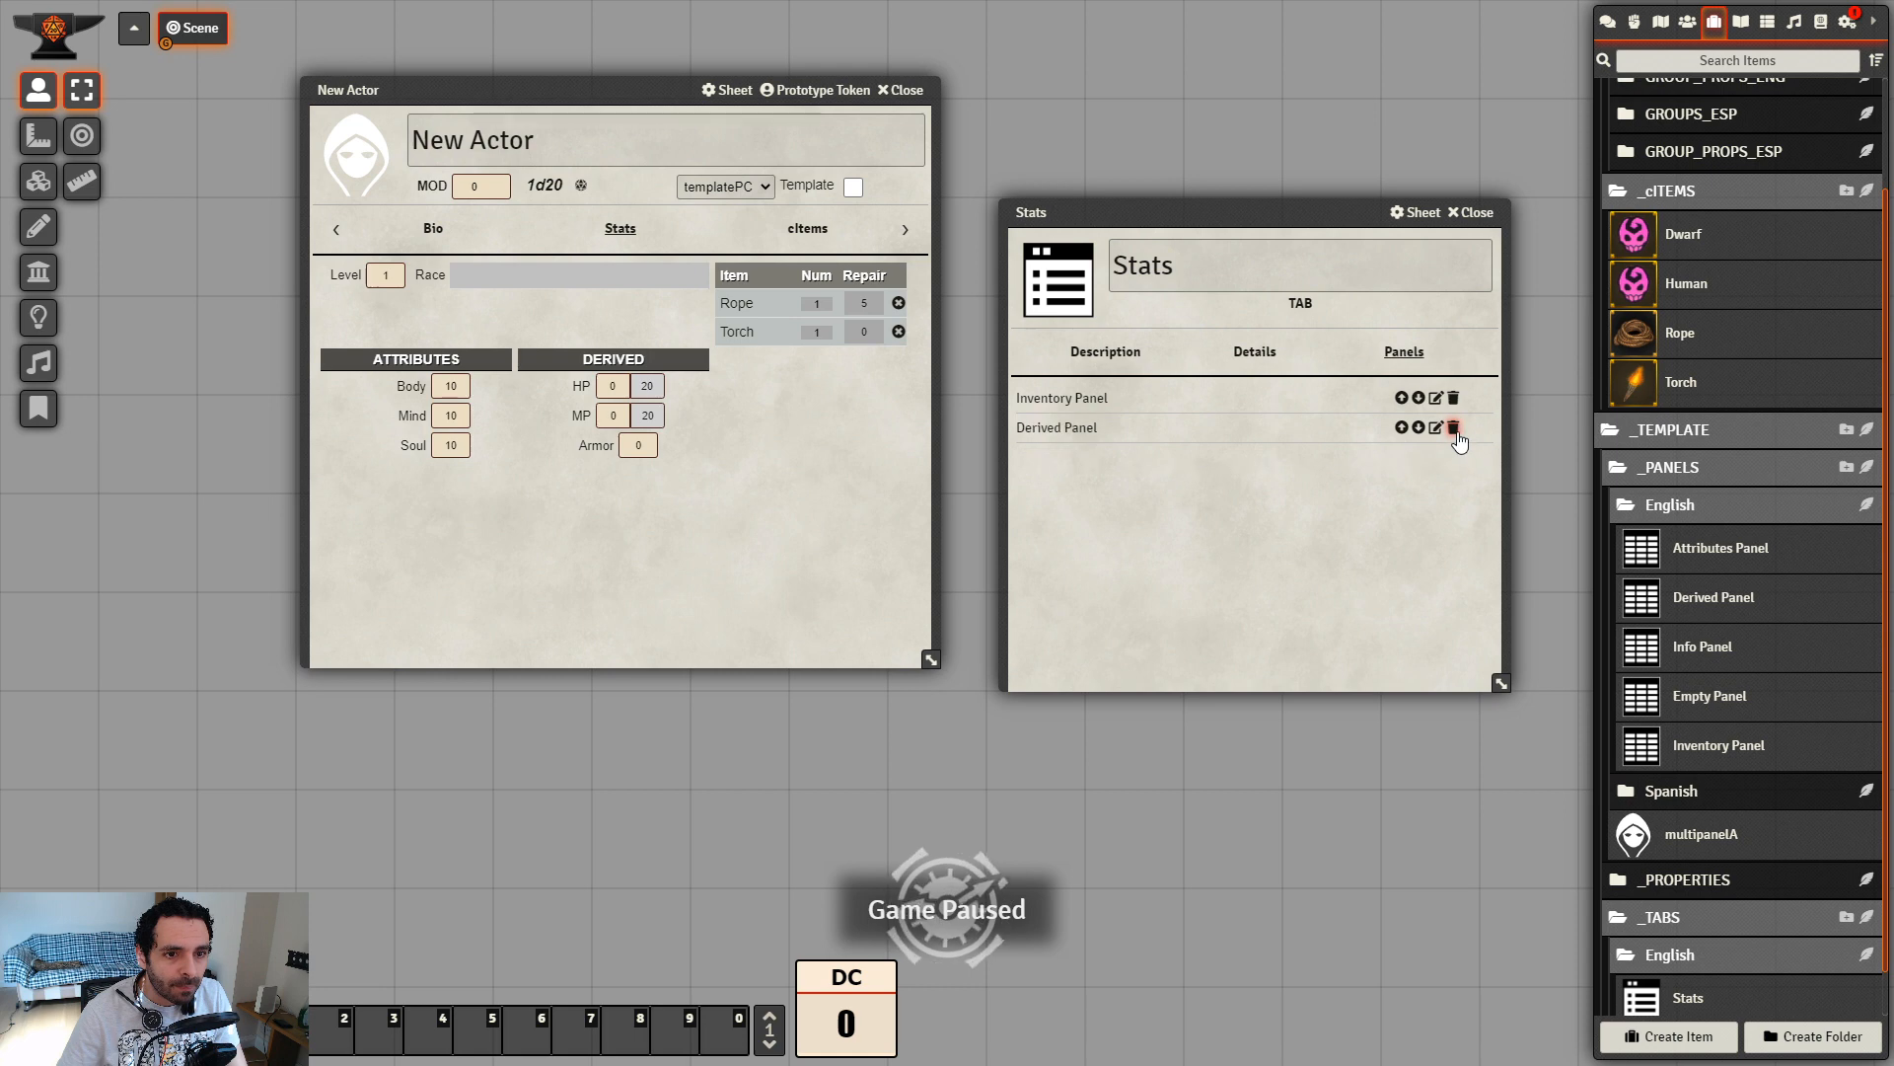
click(1453, 427)
Move multipanelA into the English folder of _PANELS, between the Derived Panel and the Info Panel
scroll(1691, 790, down, 1)
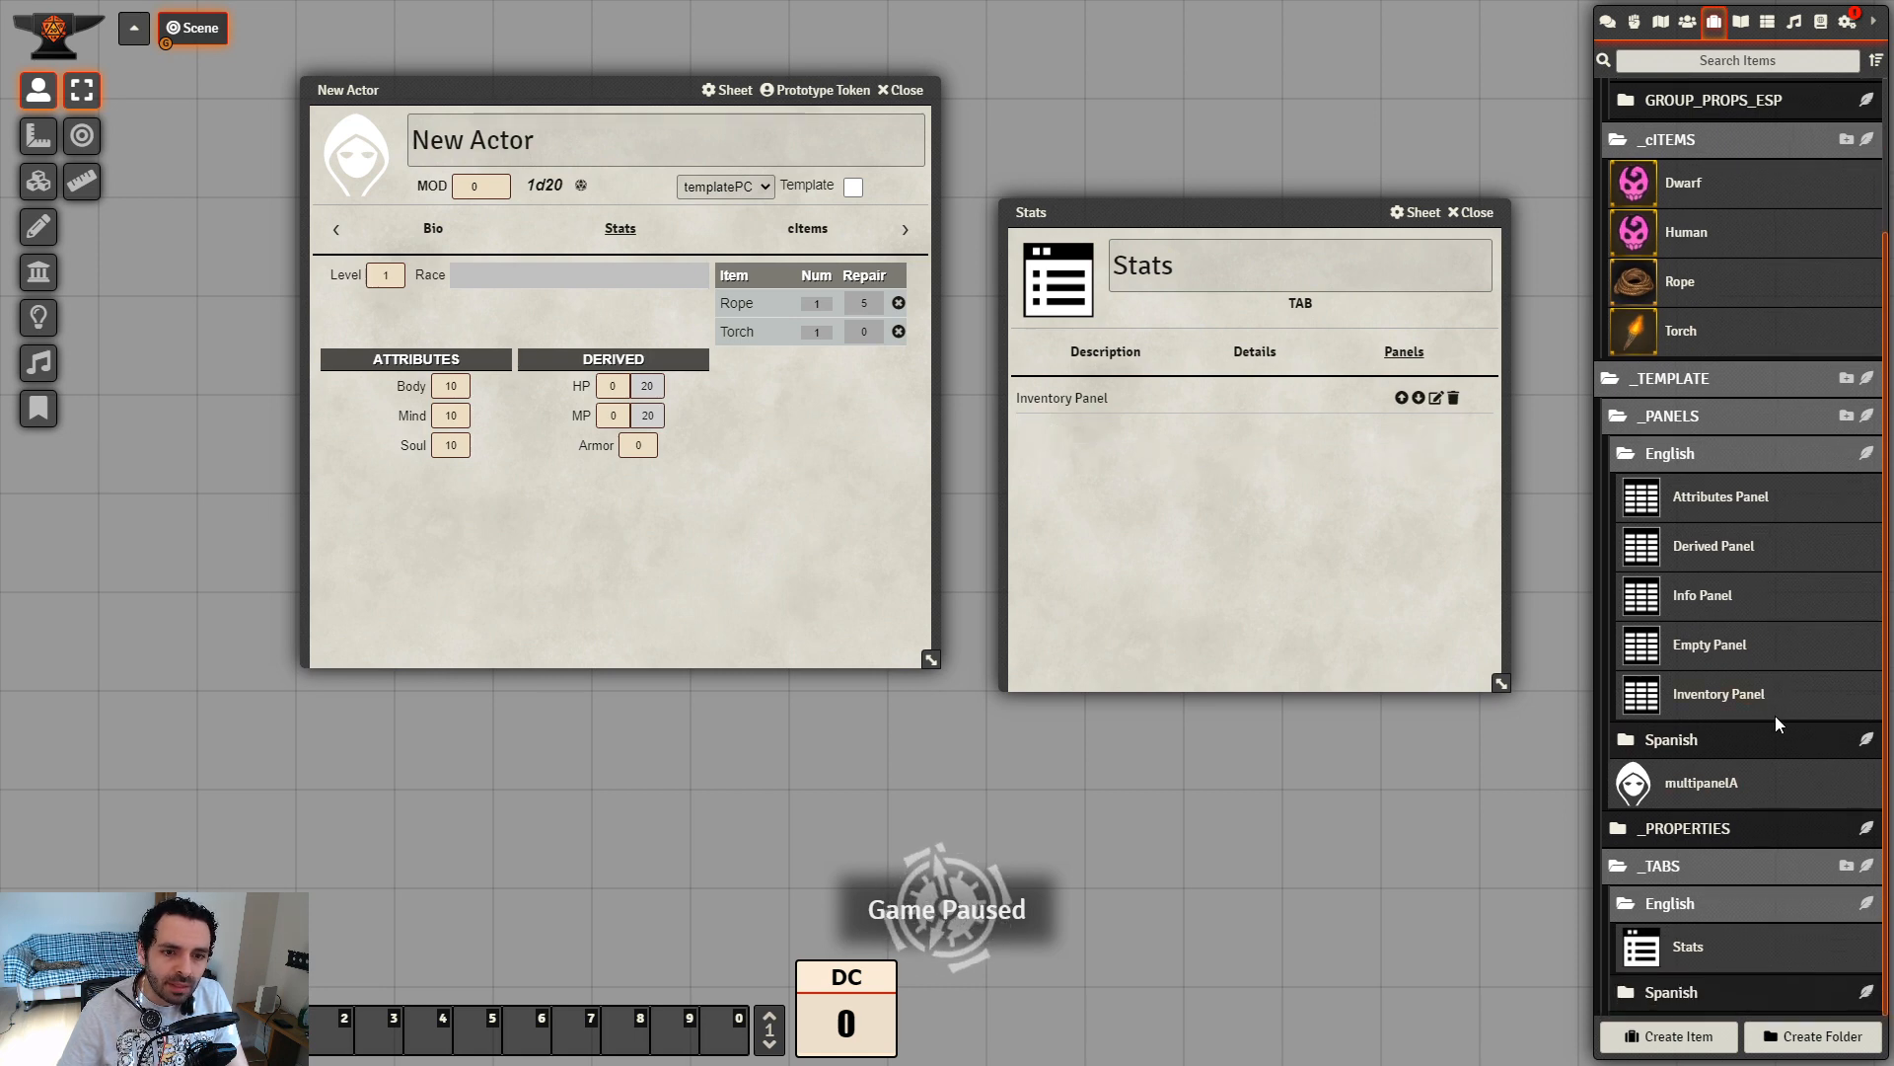
scroll(1769, 681, up, 1)
scroll(1752, 652, down, 1)
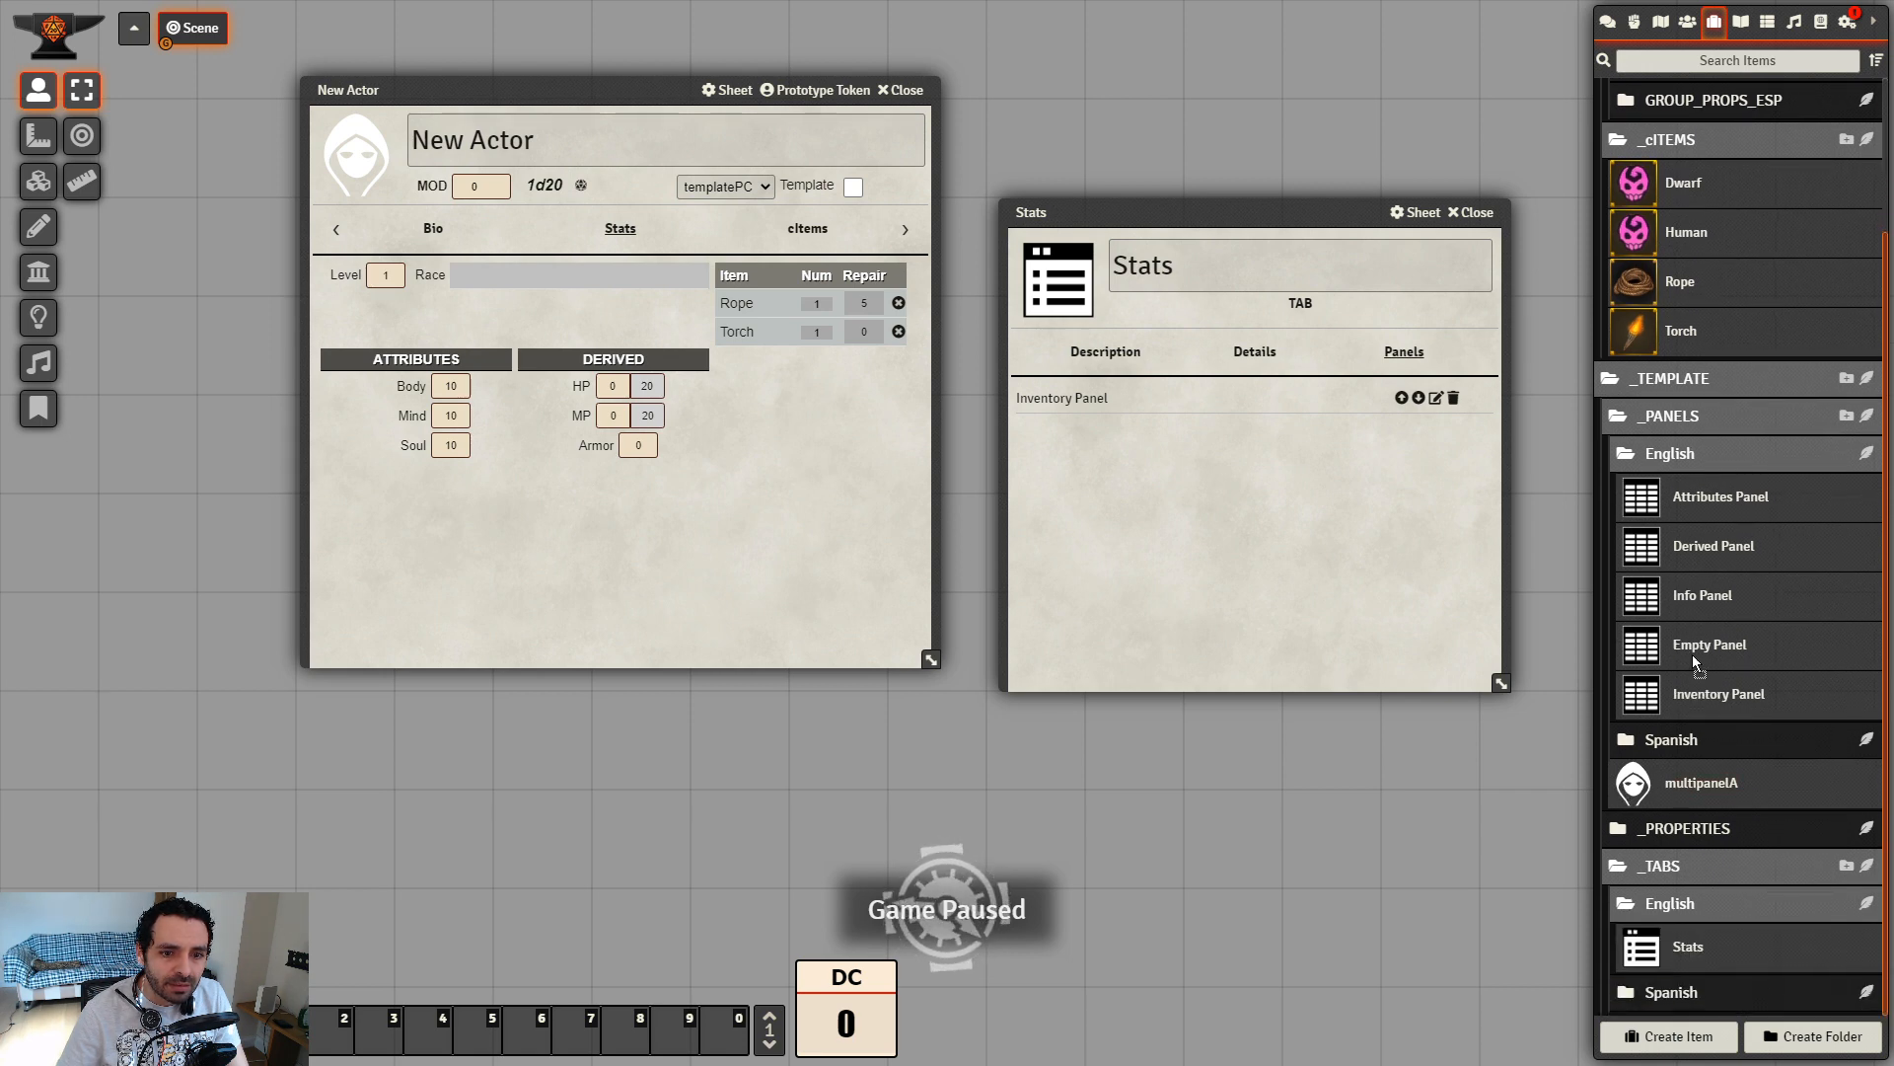
drag(1695, 663, 1695, 615)
Set multipanelA's image to sh_panel_icon.png from img/06_Icons and close its sheet
click(1707, 598)
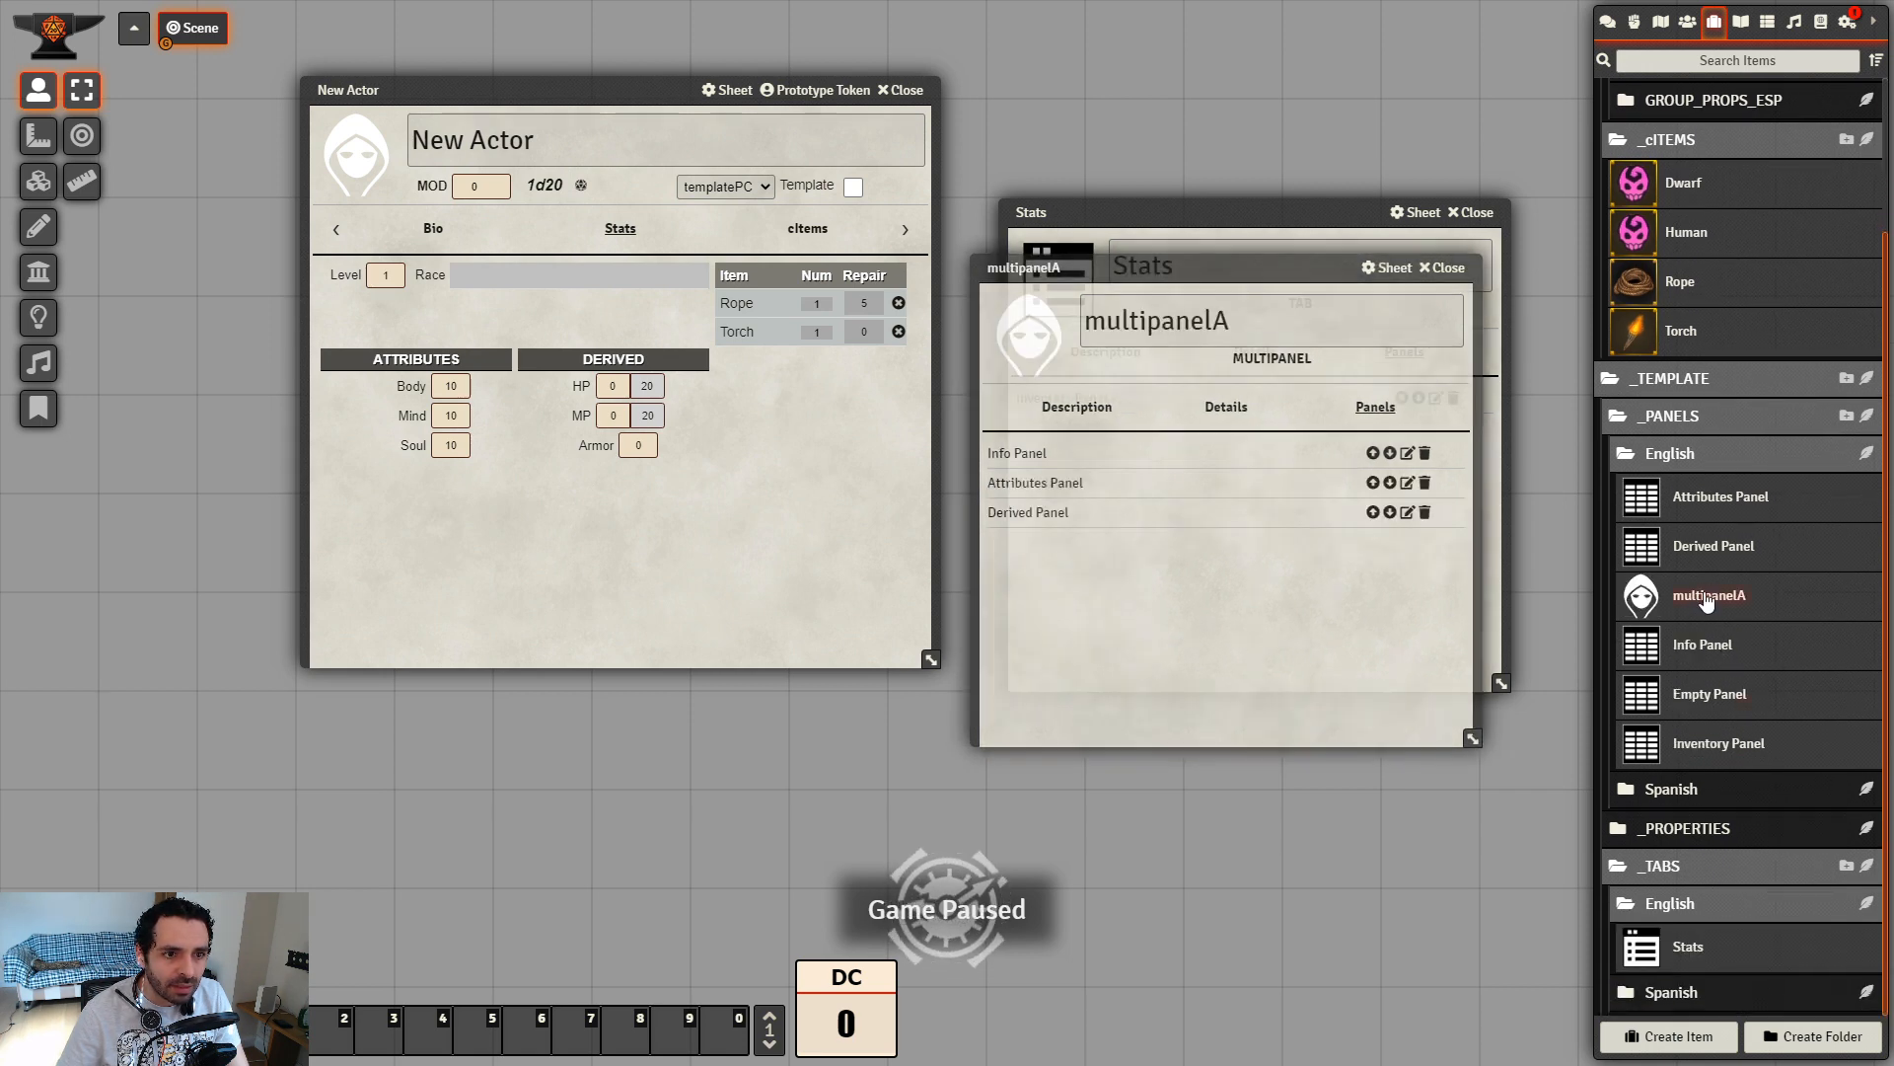
click(1048, 341)
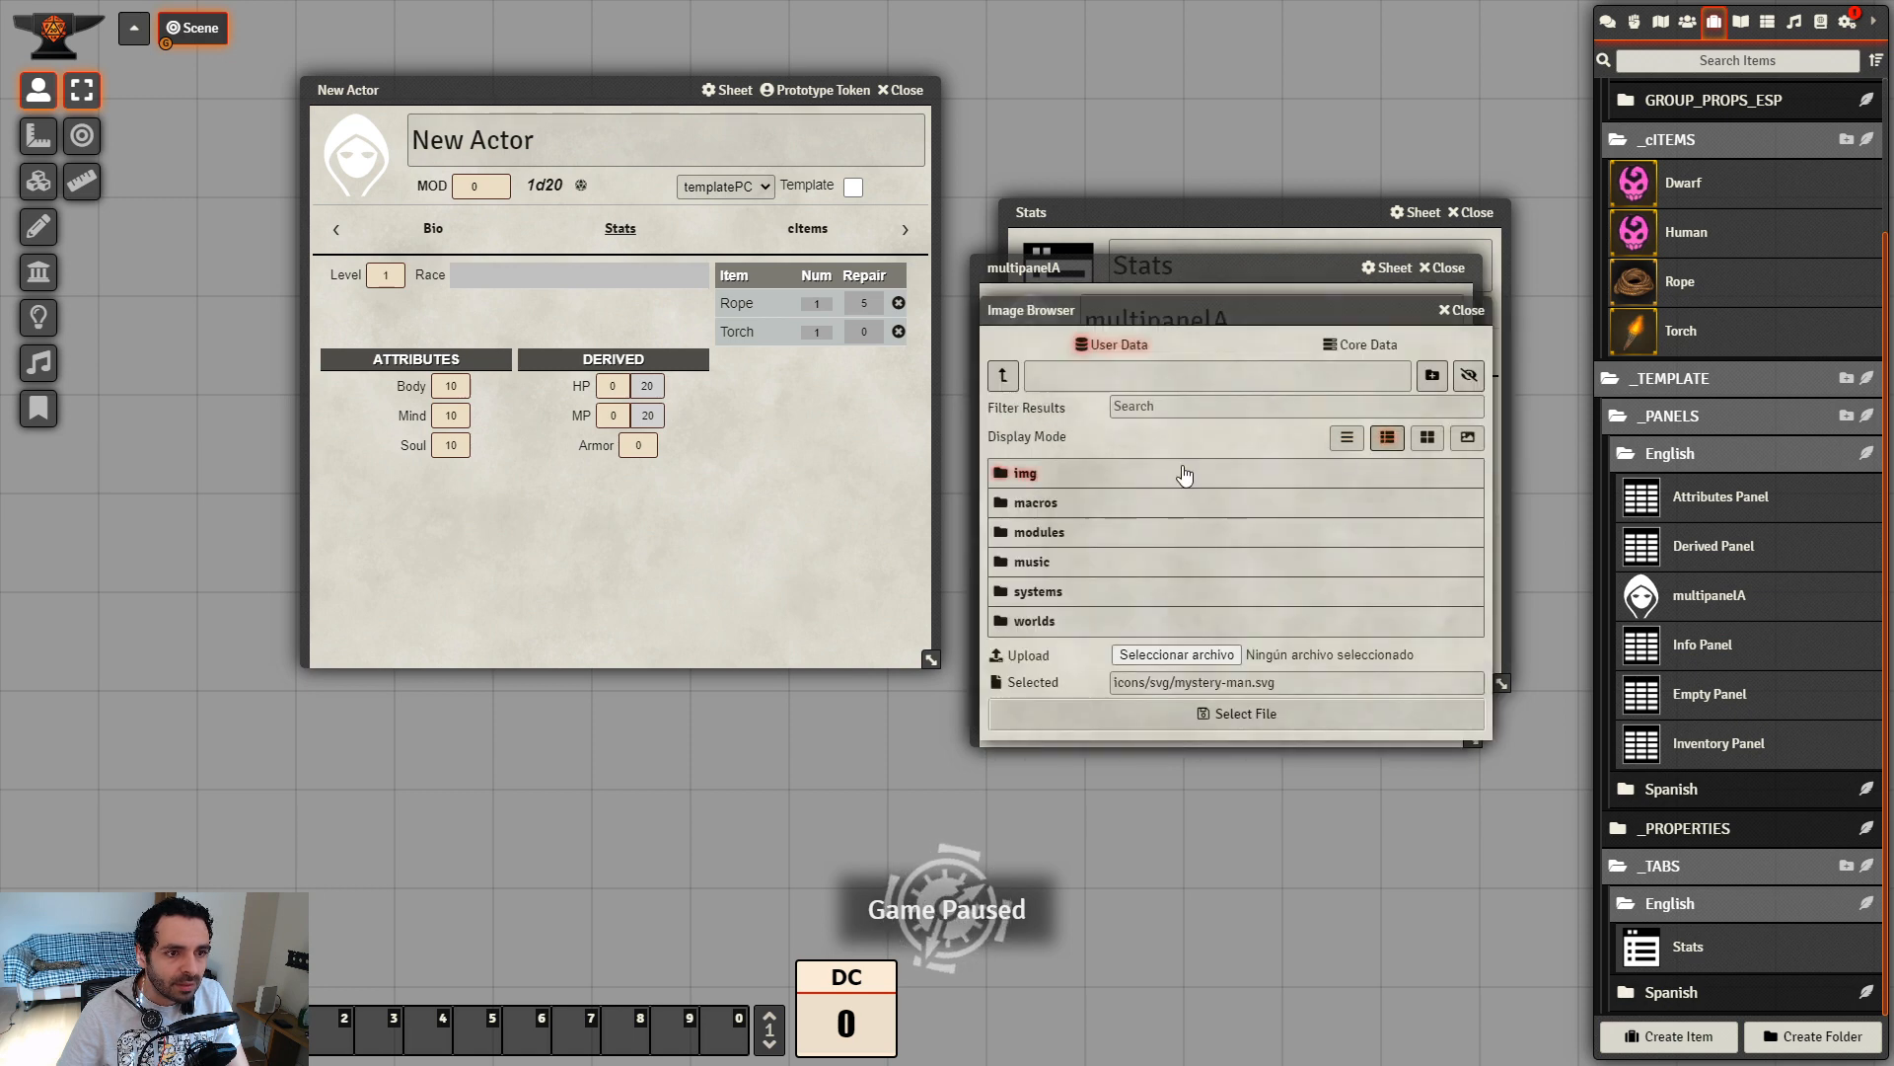
click(1185, 475)
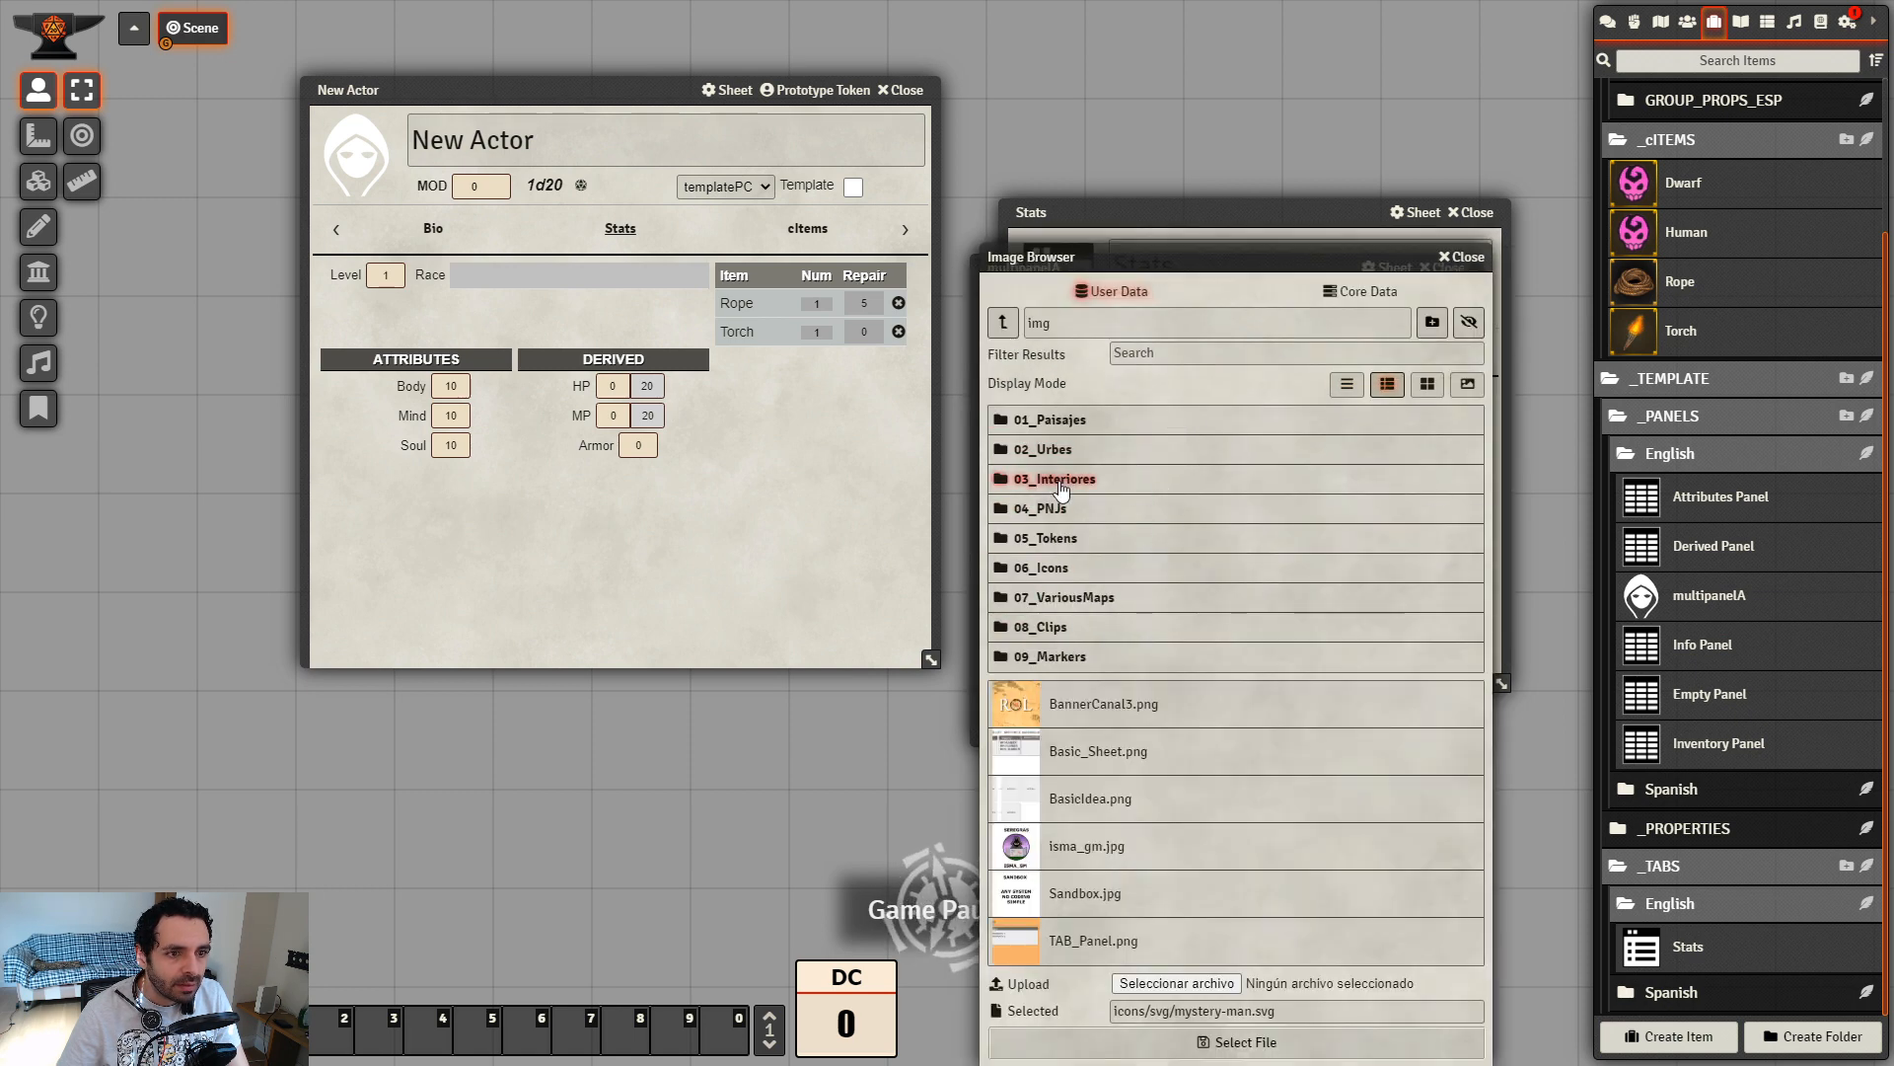
click(1064, 570)
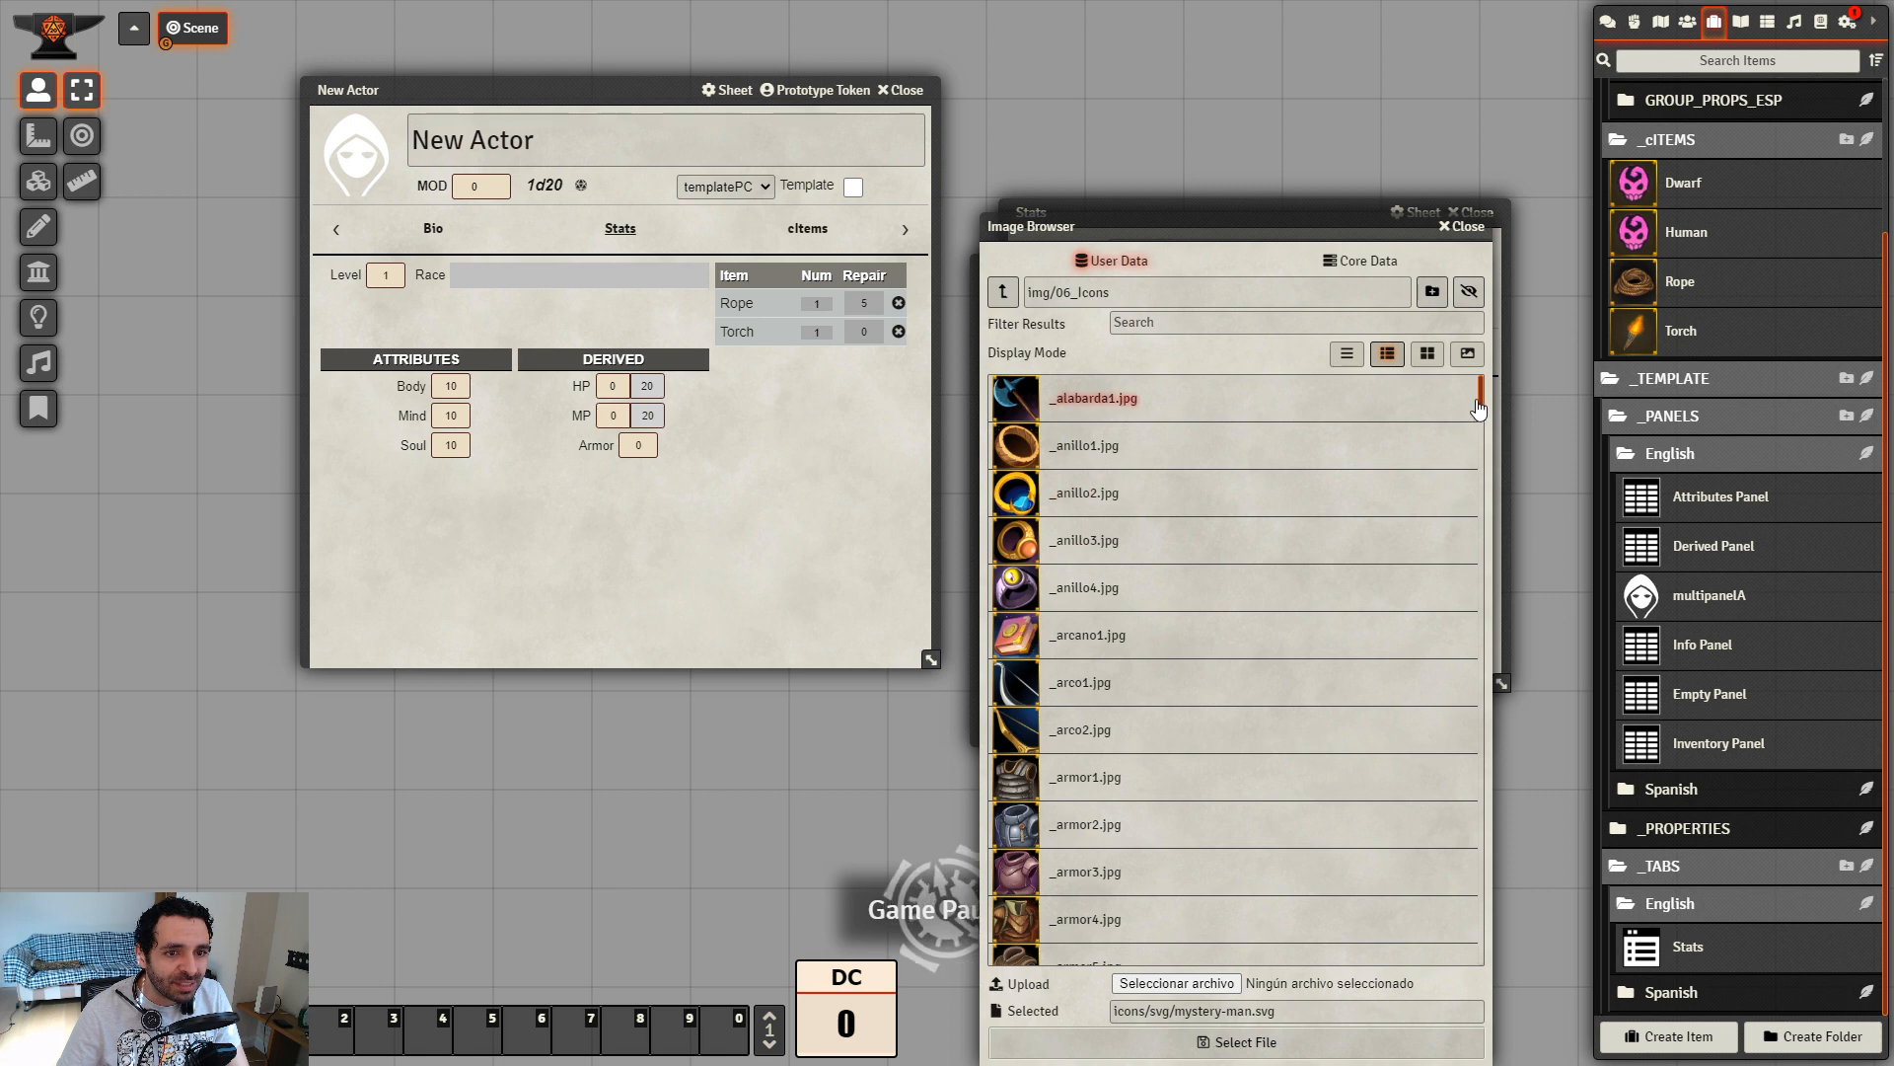
scroll(1182, 747, down, 15)
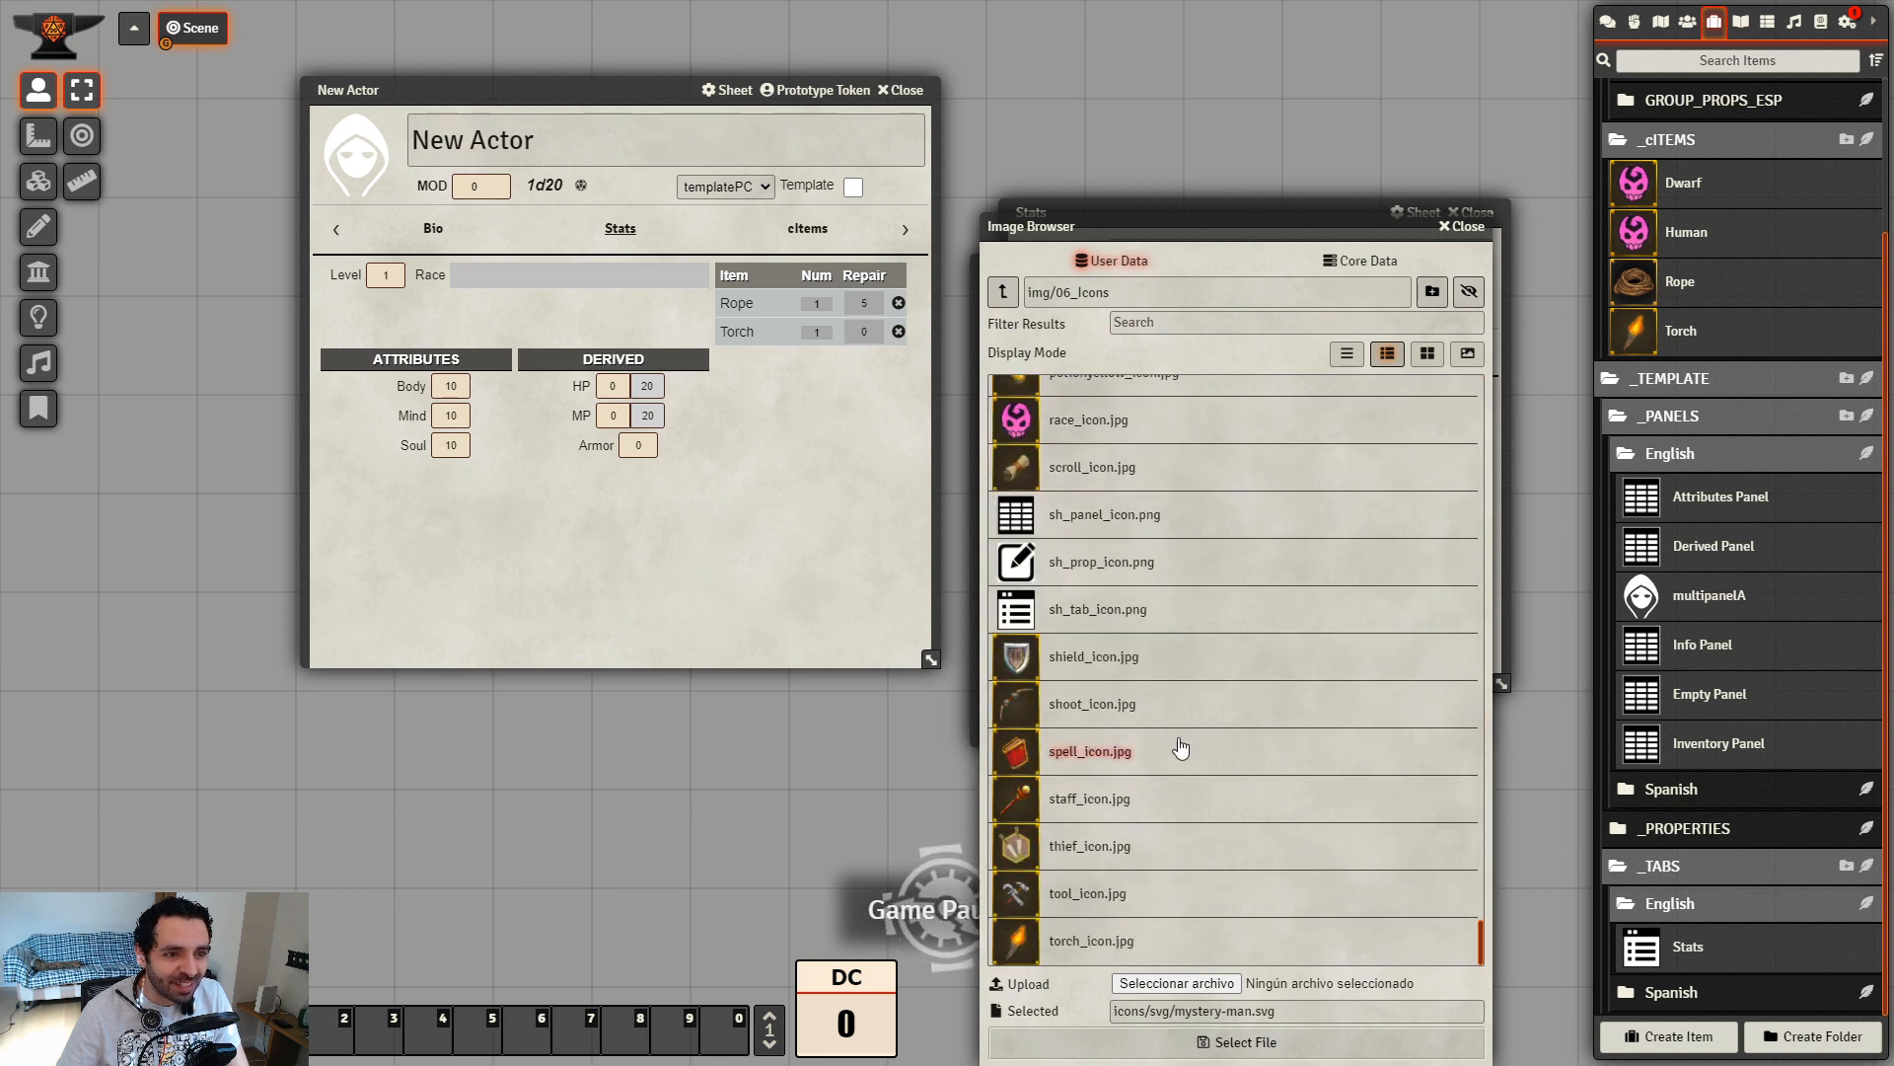
click(1124, 528)
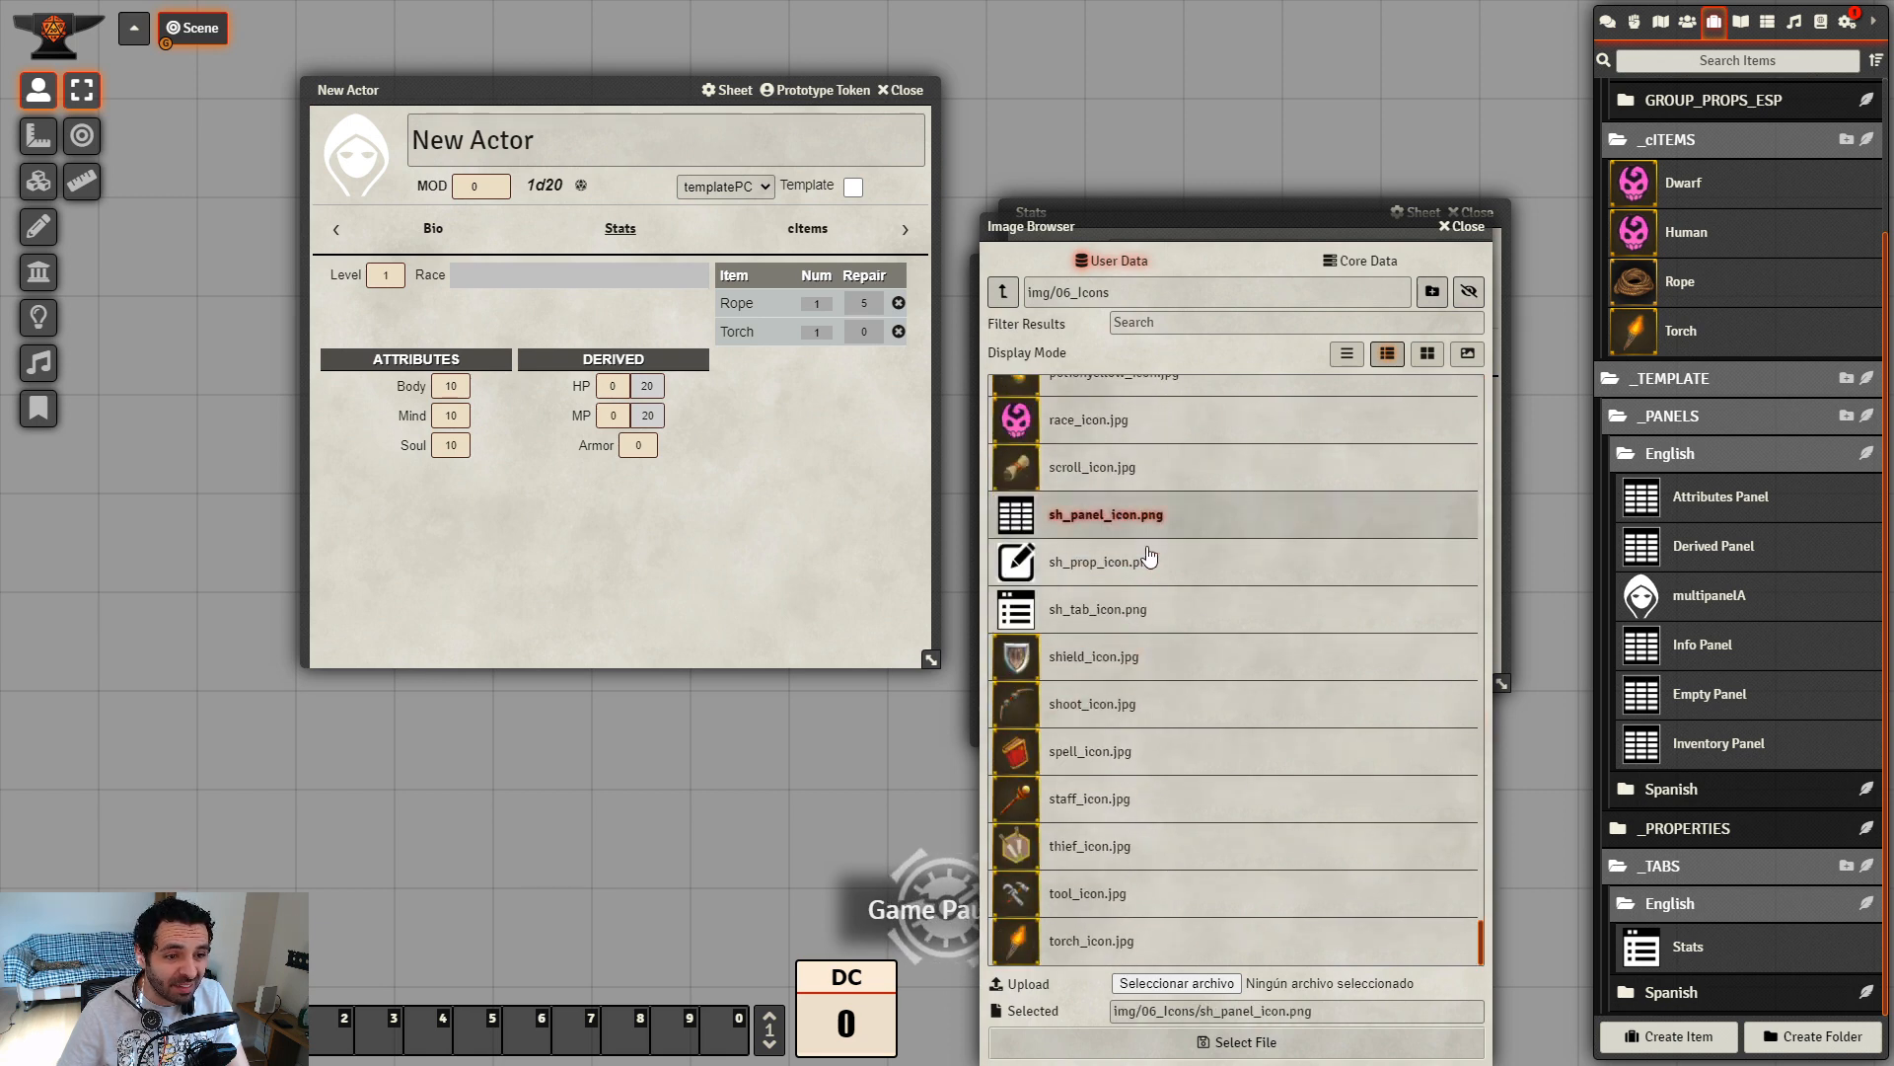
click(1291, 1042)
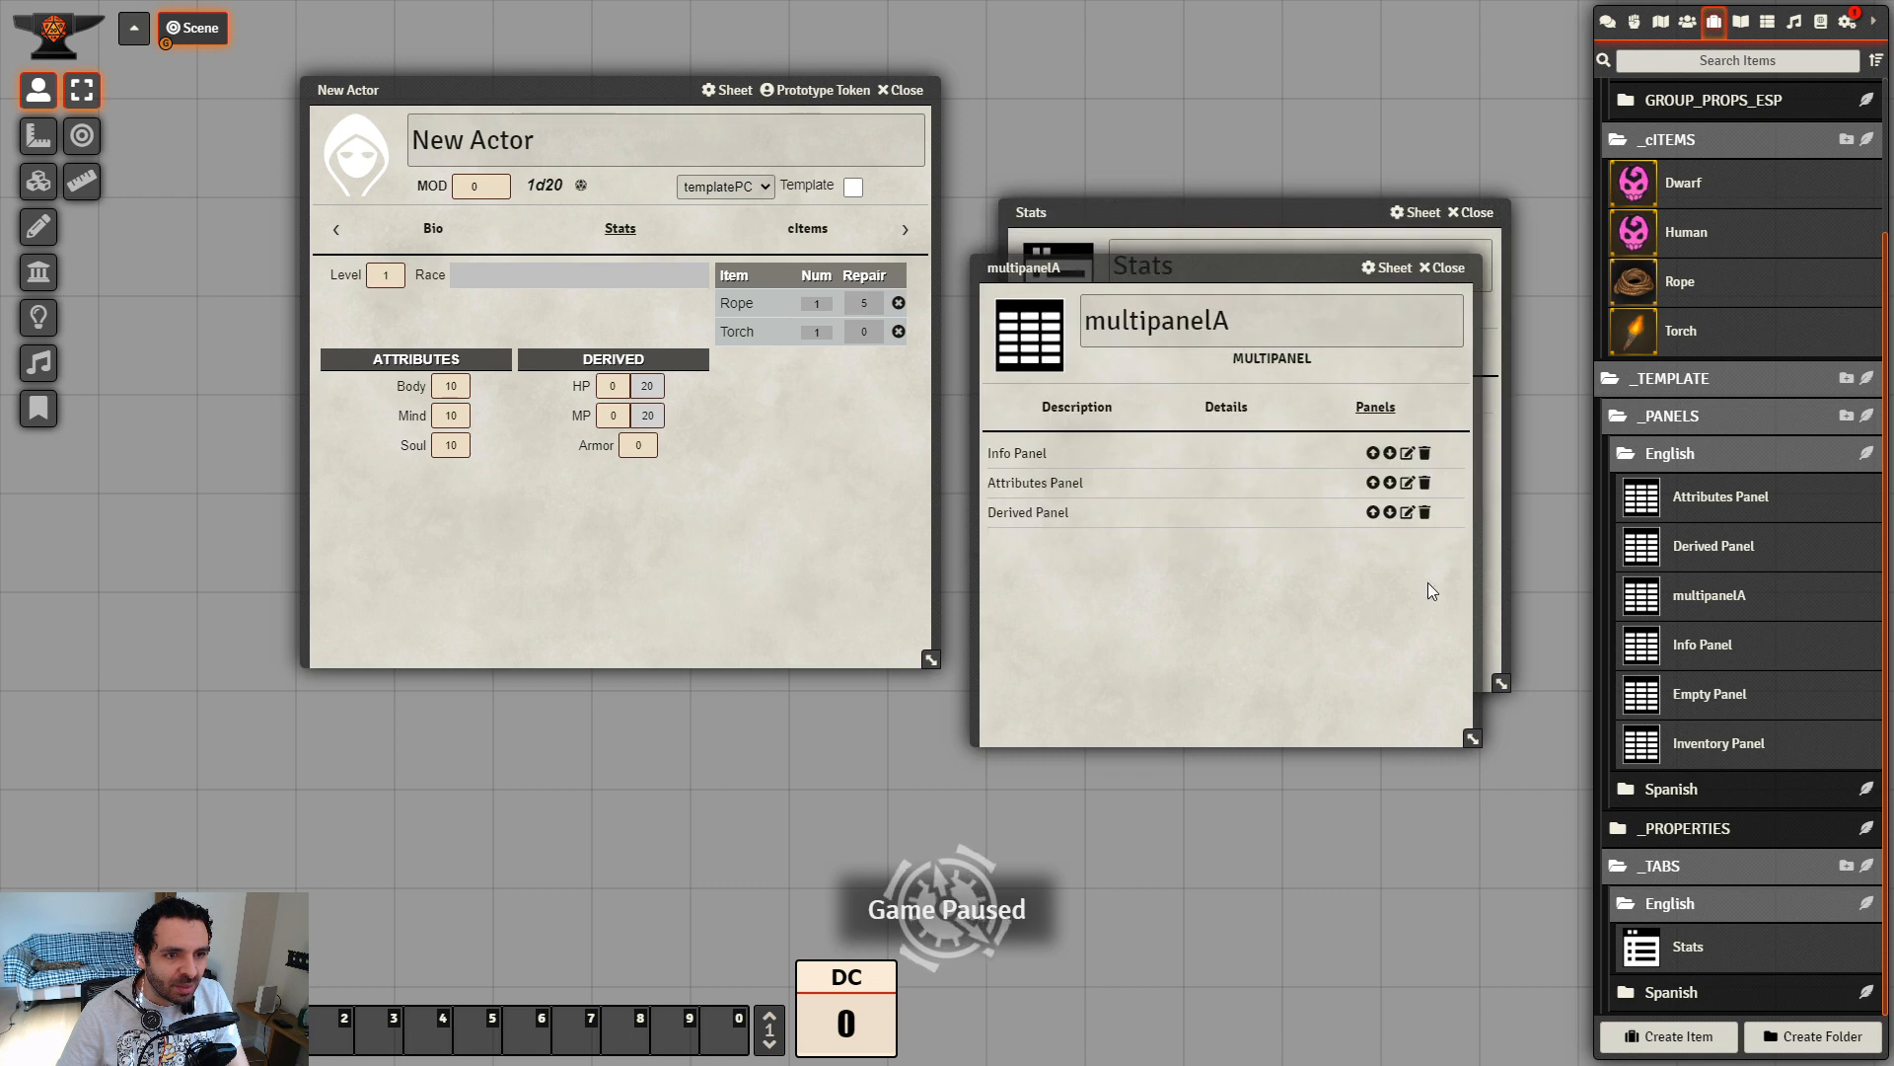
click(1444, 269)
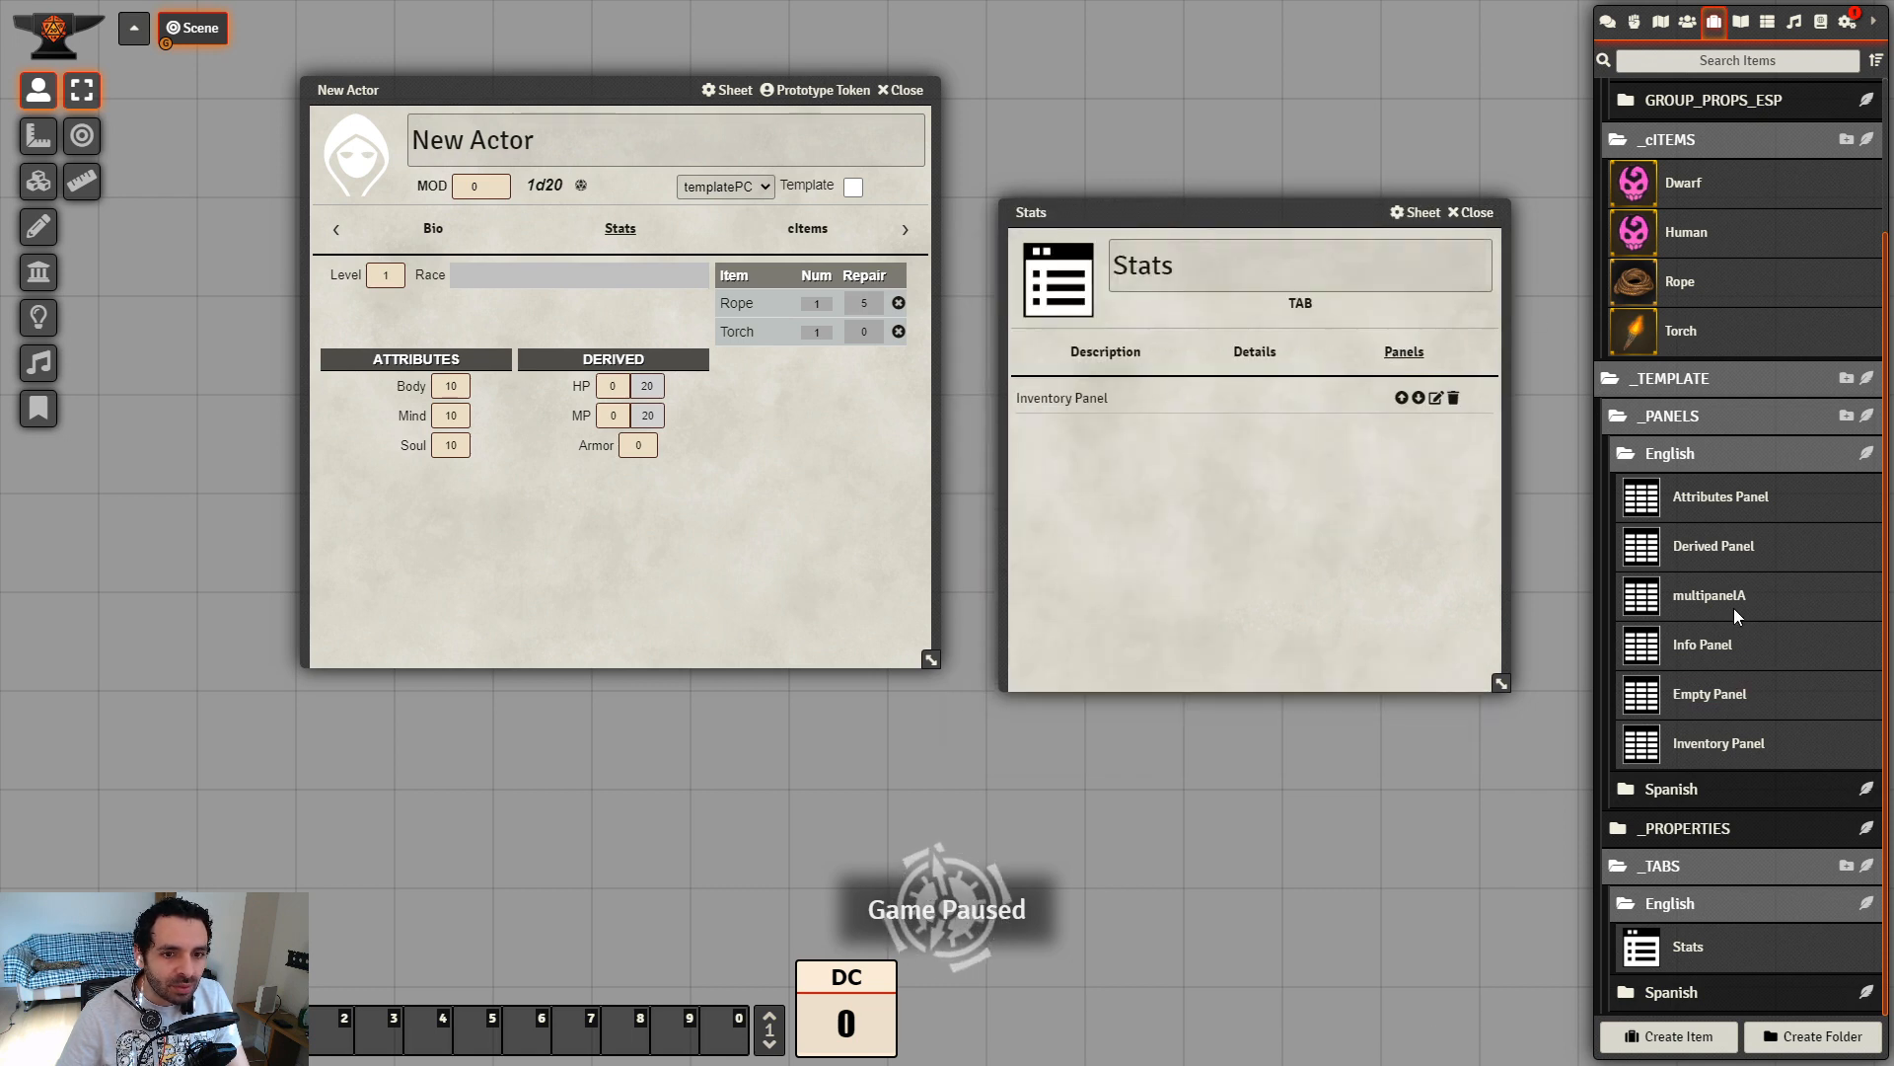
Add multipanelA to the Stats tab item, order it above the Inventory Panel, and close the tab's sheet
drag(1736, 613, 1302, 501)
click(1401, 430)
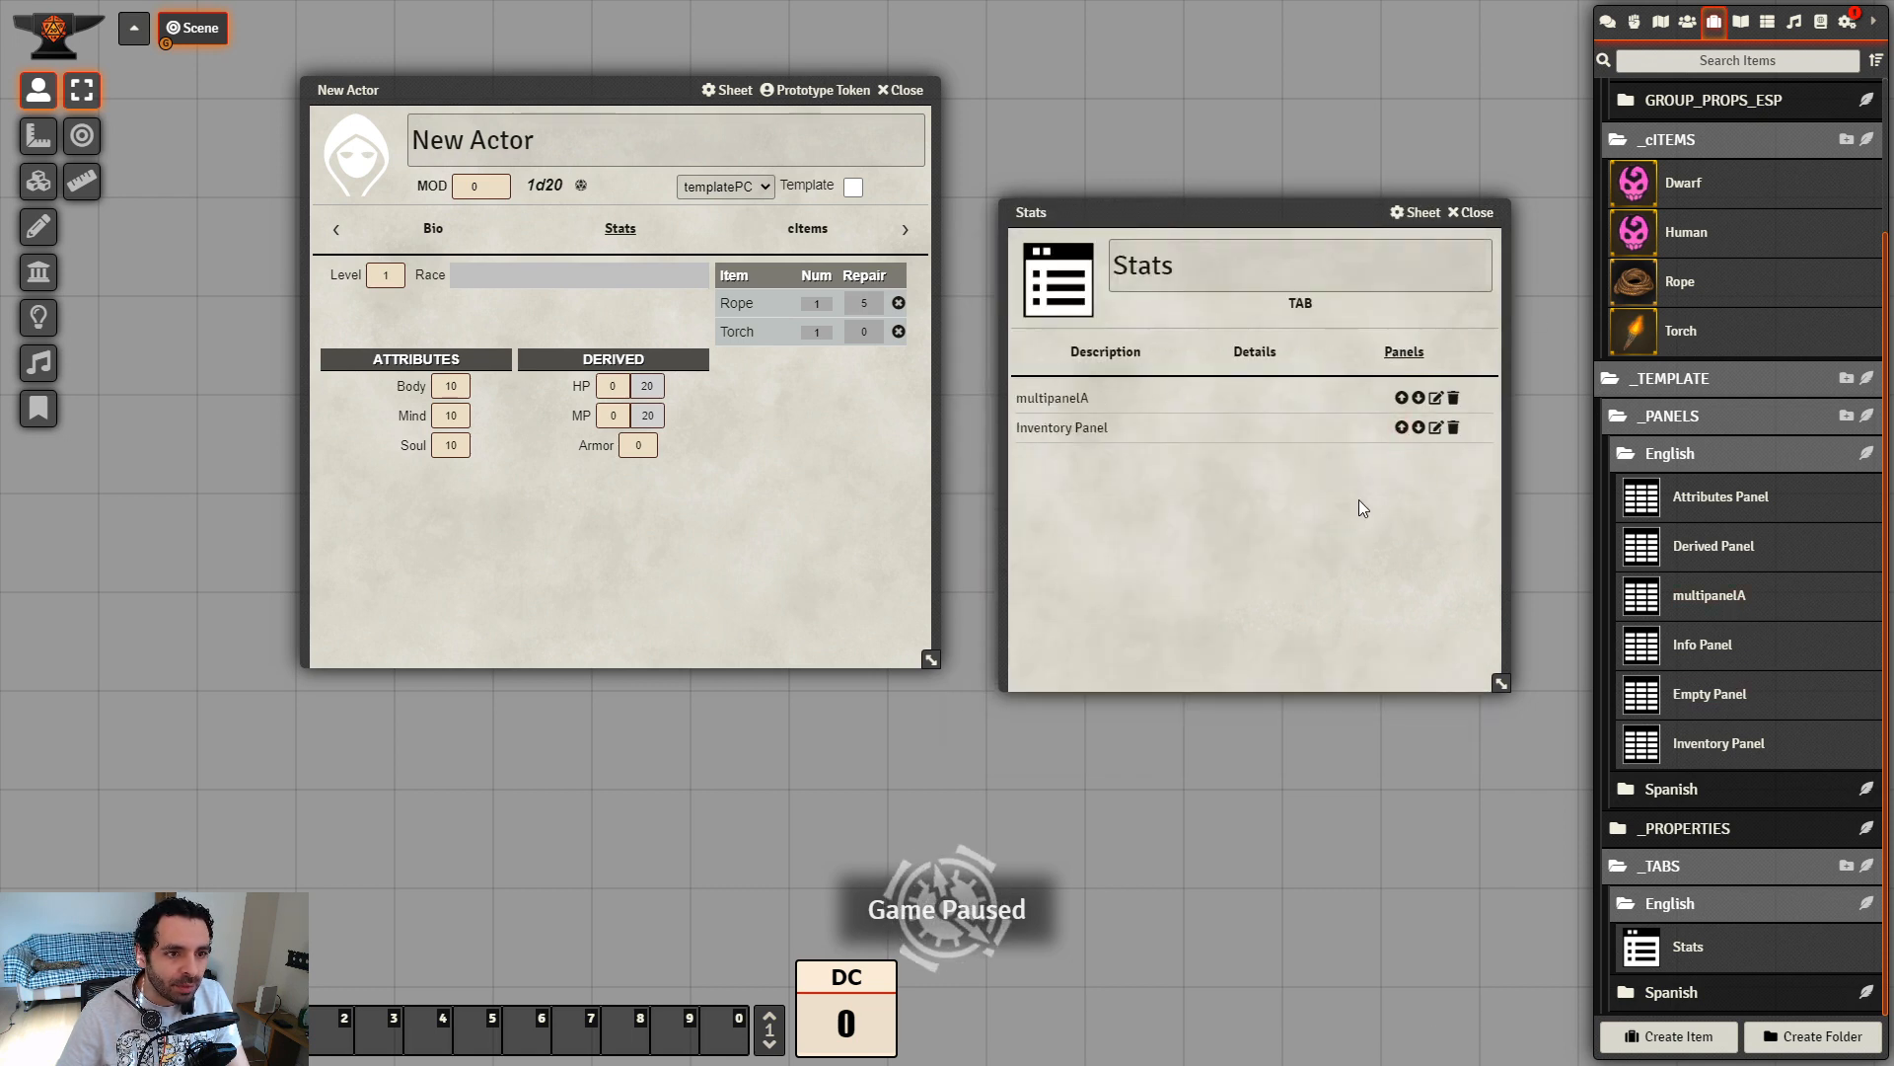
click(1470, 212)
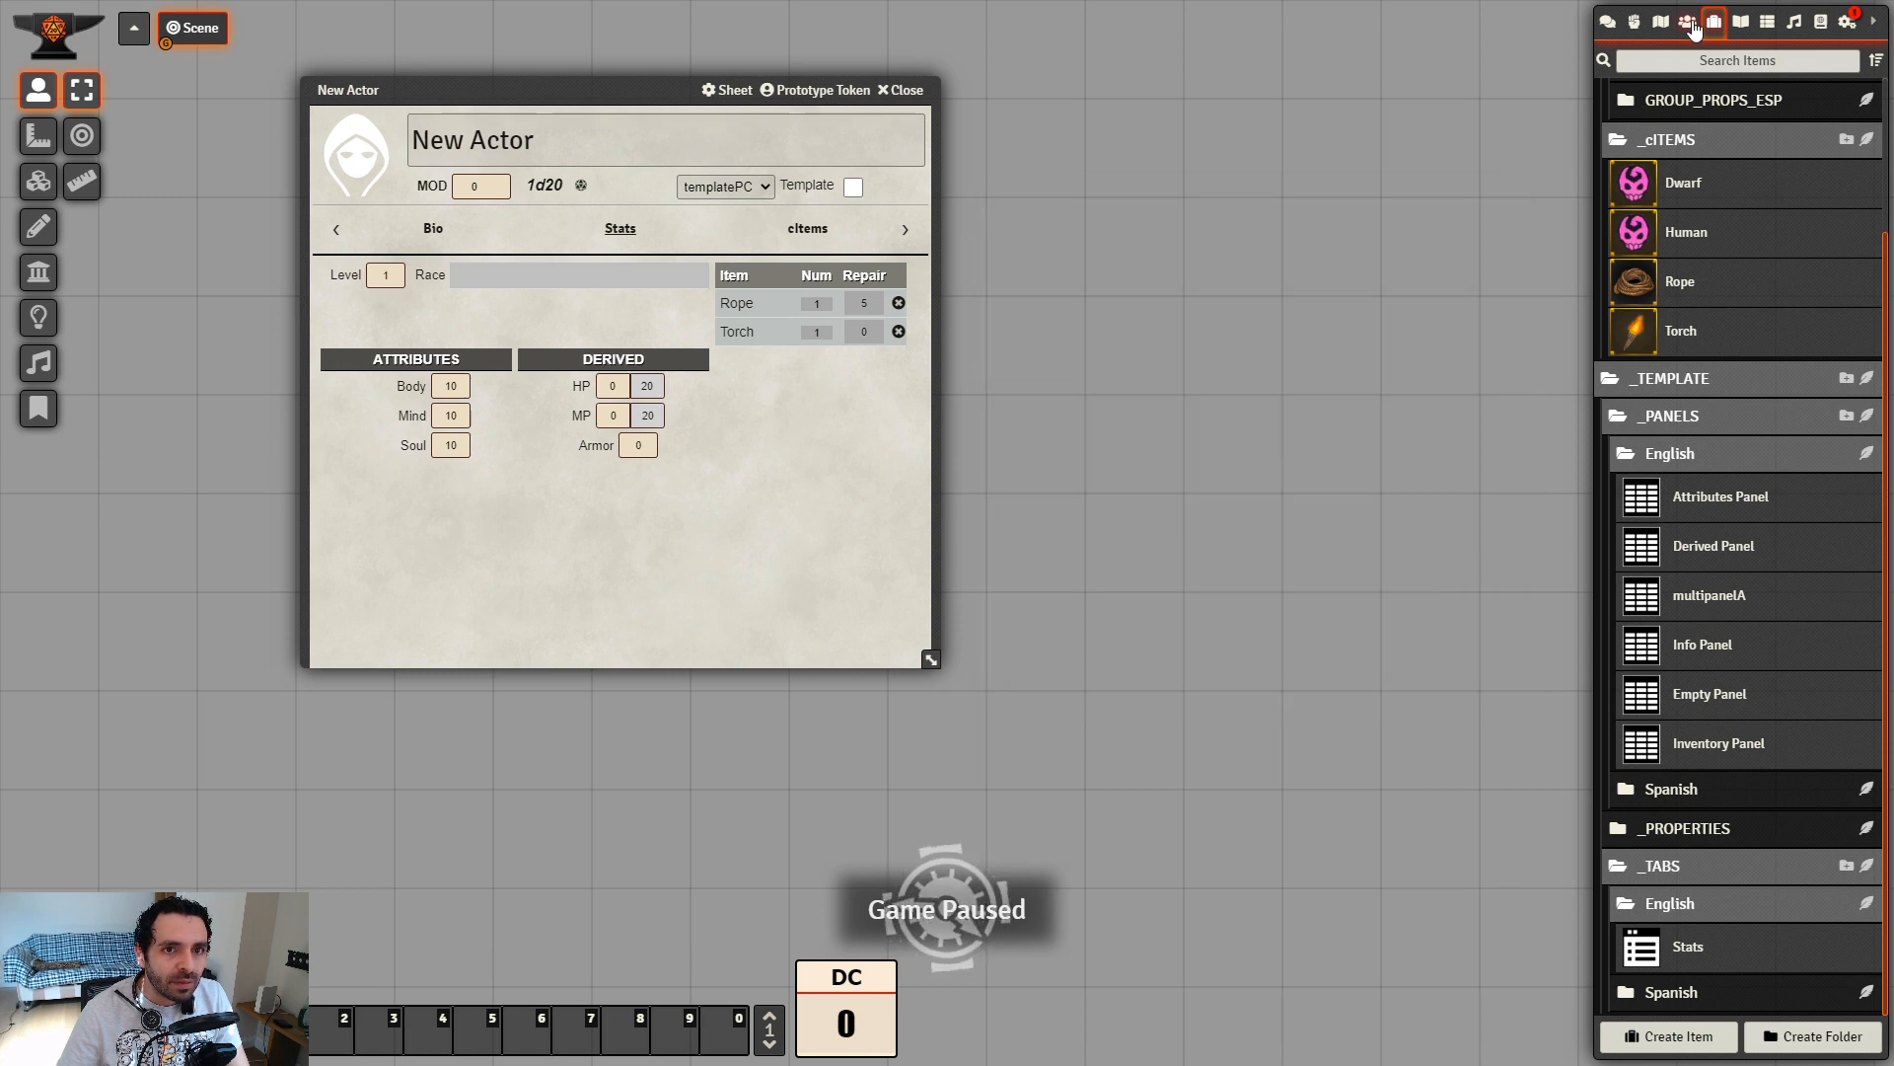
Rebuild the English templatePC actor's sheet, close the open actor sheets, and reload the world
click(1688, 20)
click(1677, 96)
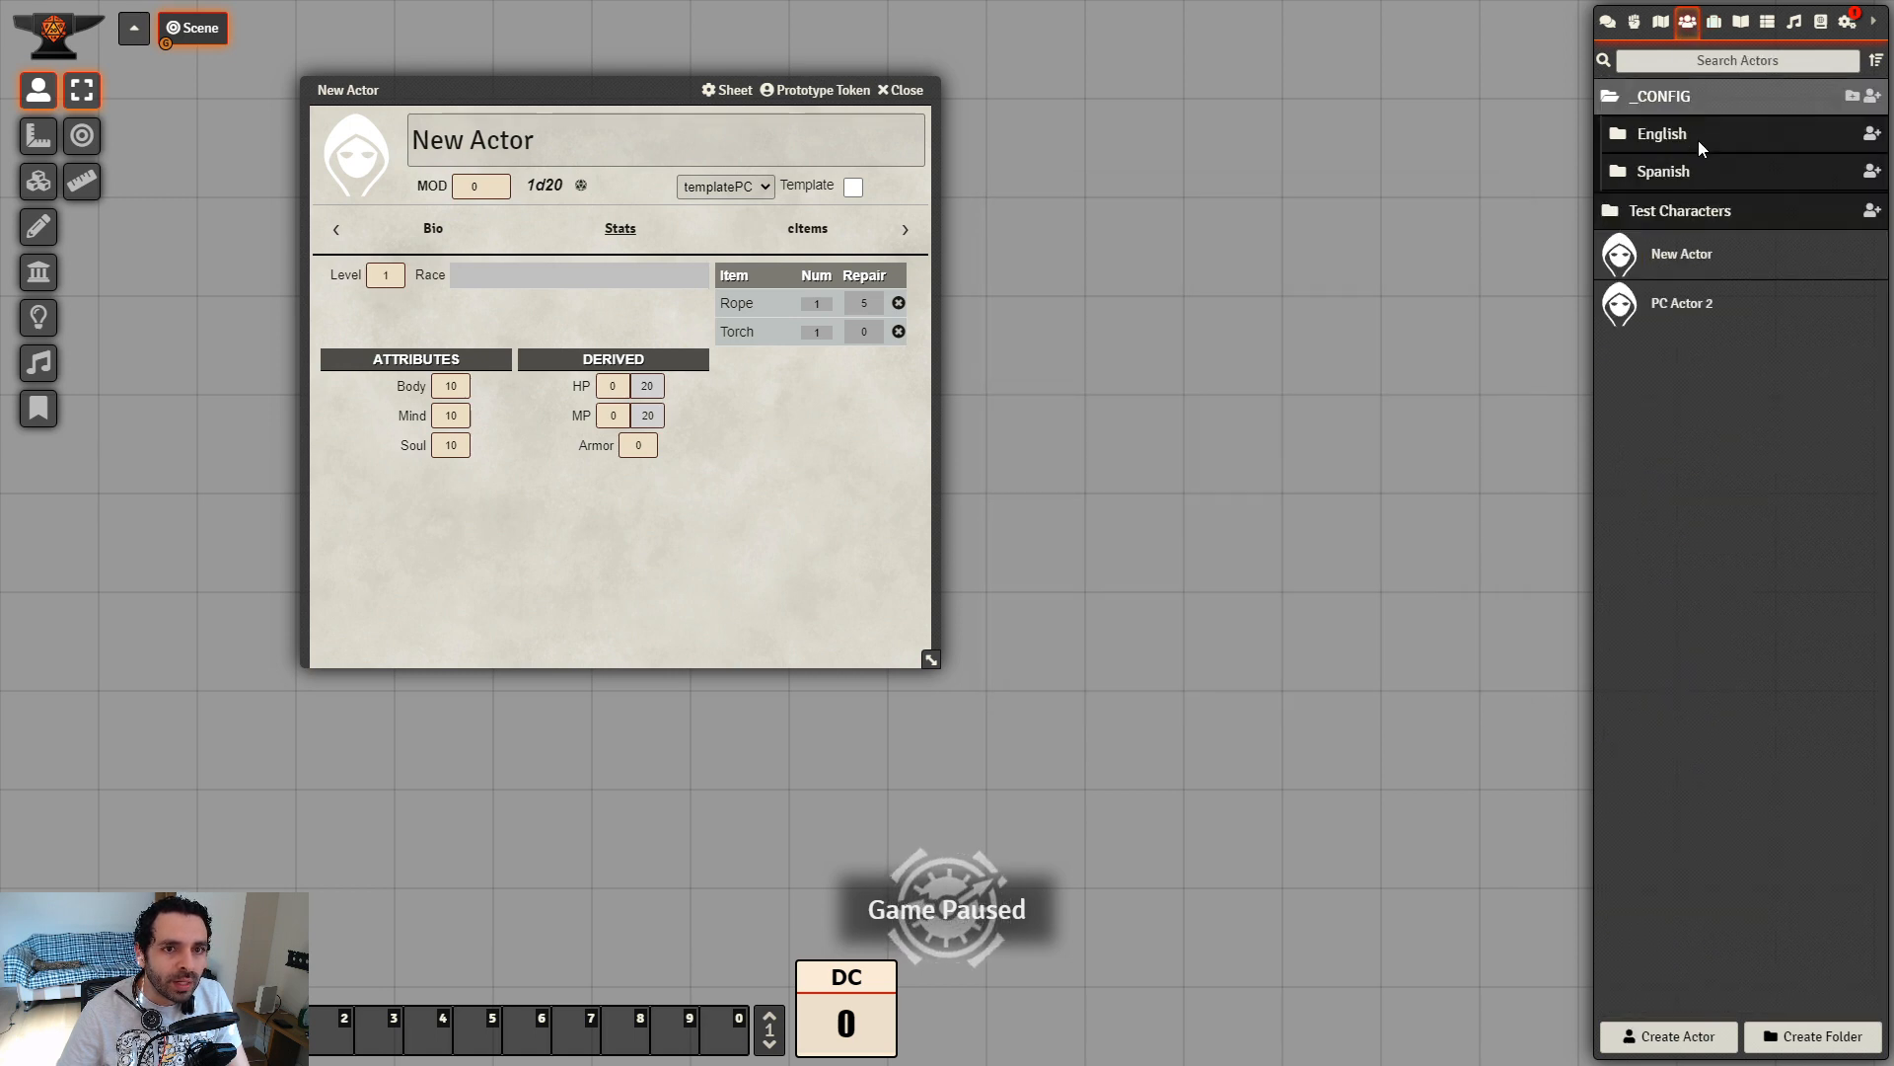
click(1697, 137)
click(1700, 177)
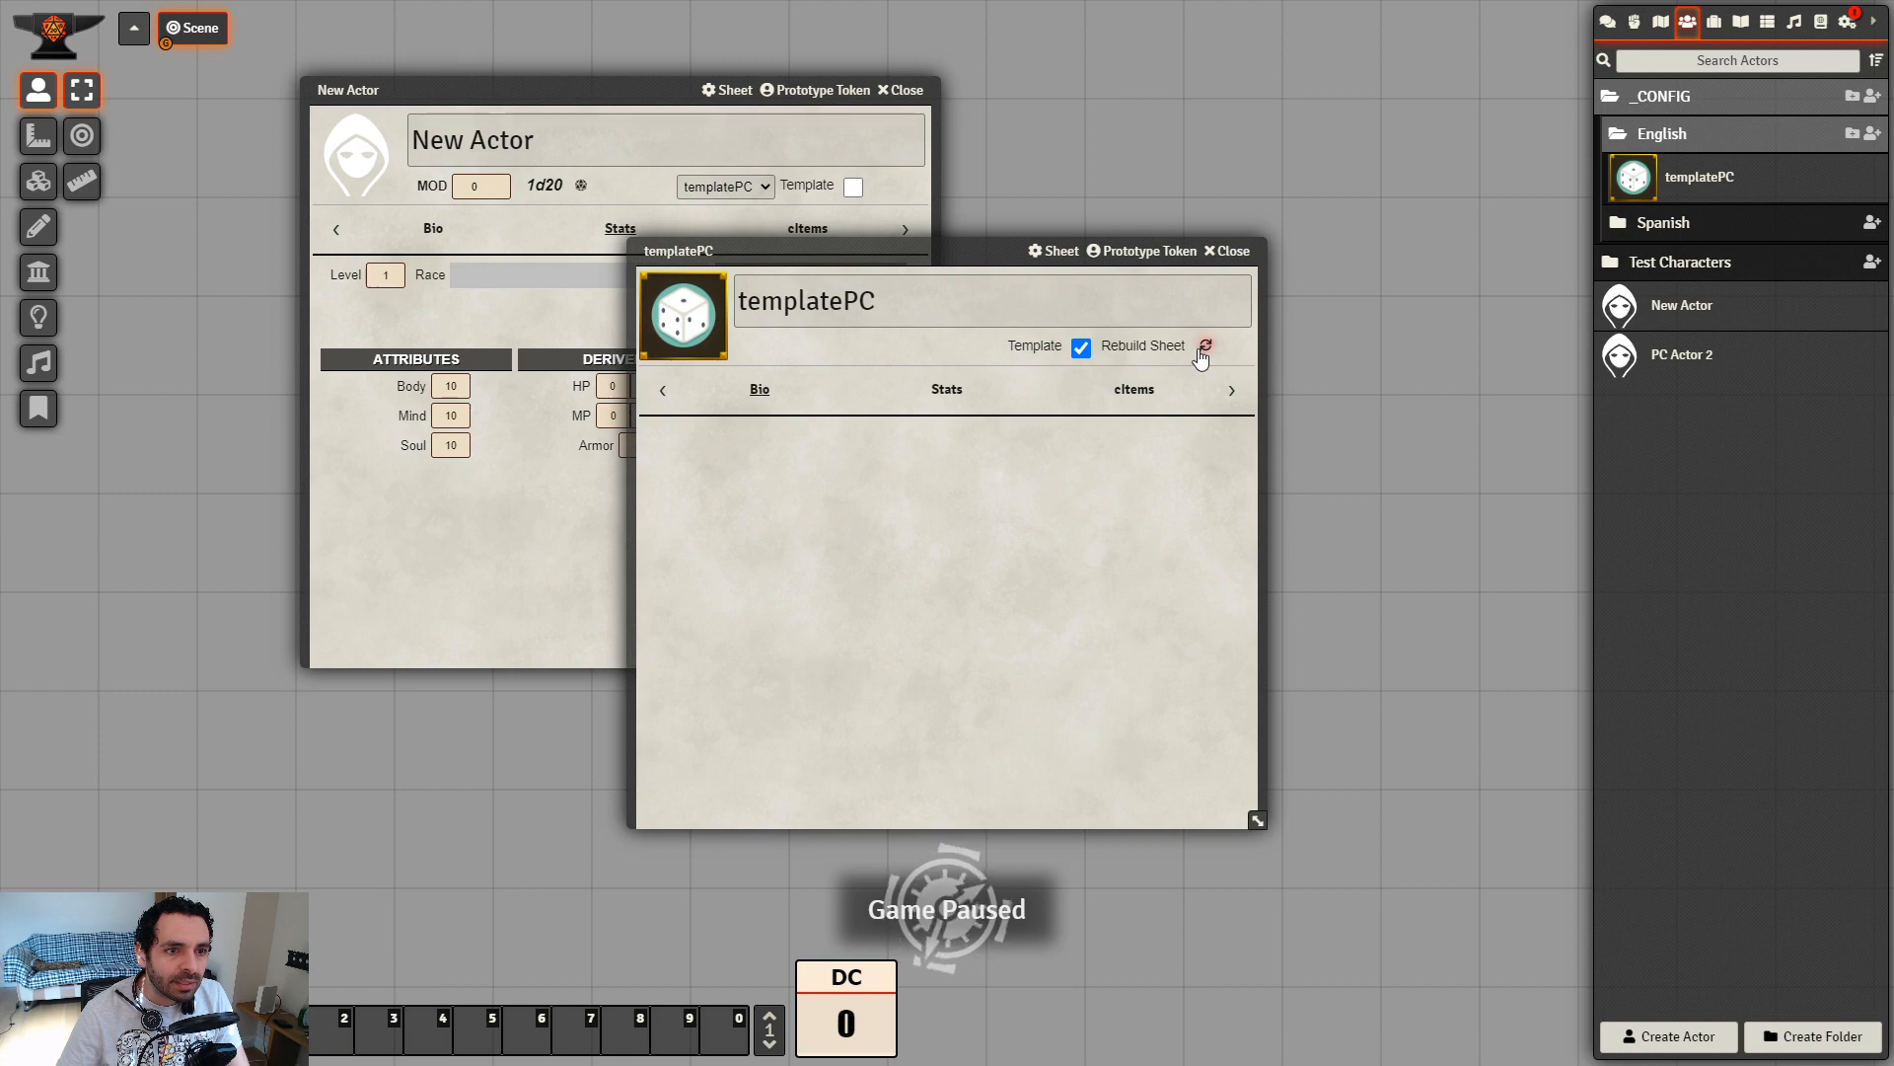
click(1229, 251)
click(906, 90)
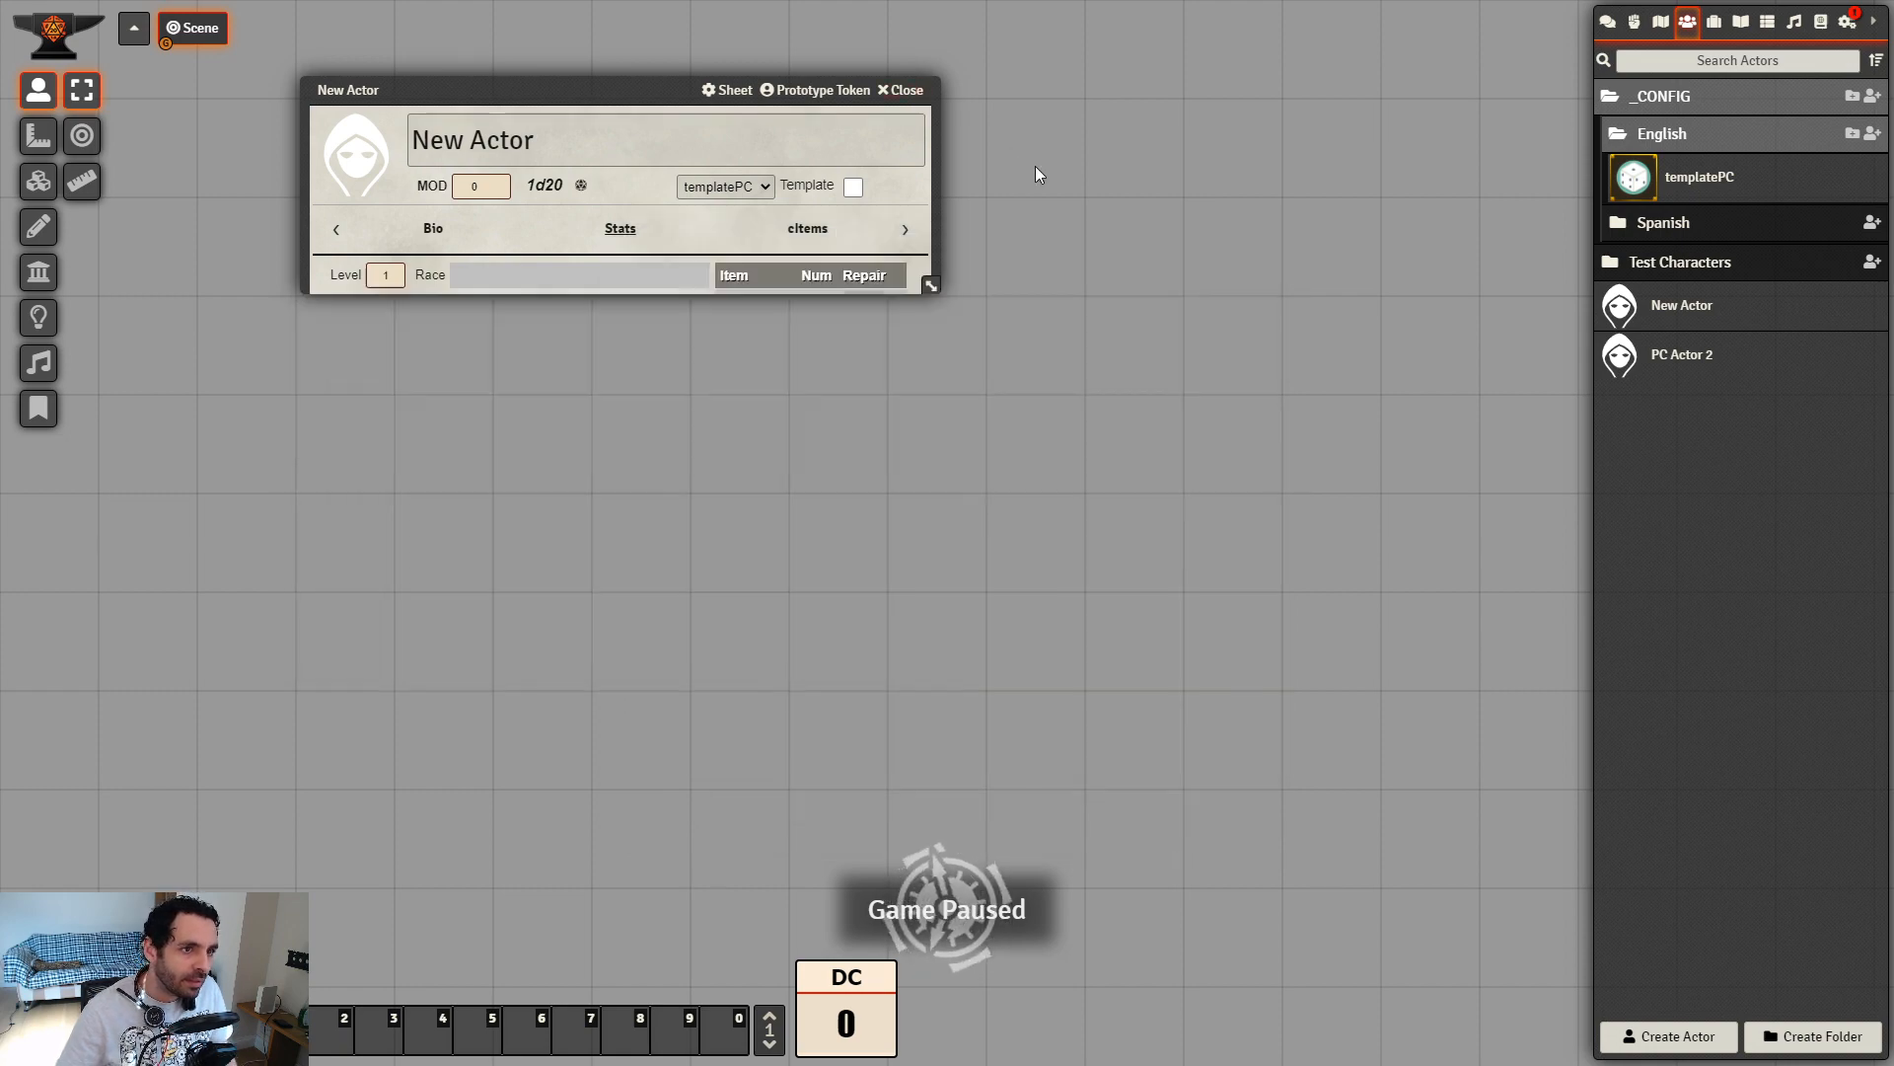
key(F5)
Check the rebuilt layout on New Actor's Stats tab, widening its sheet slightly
click(1688, 21)
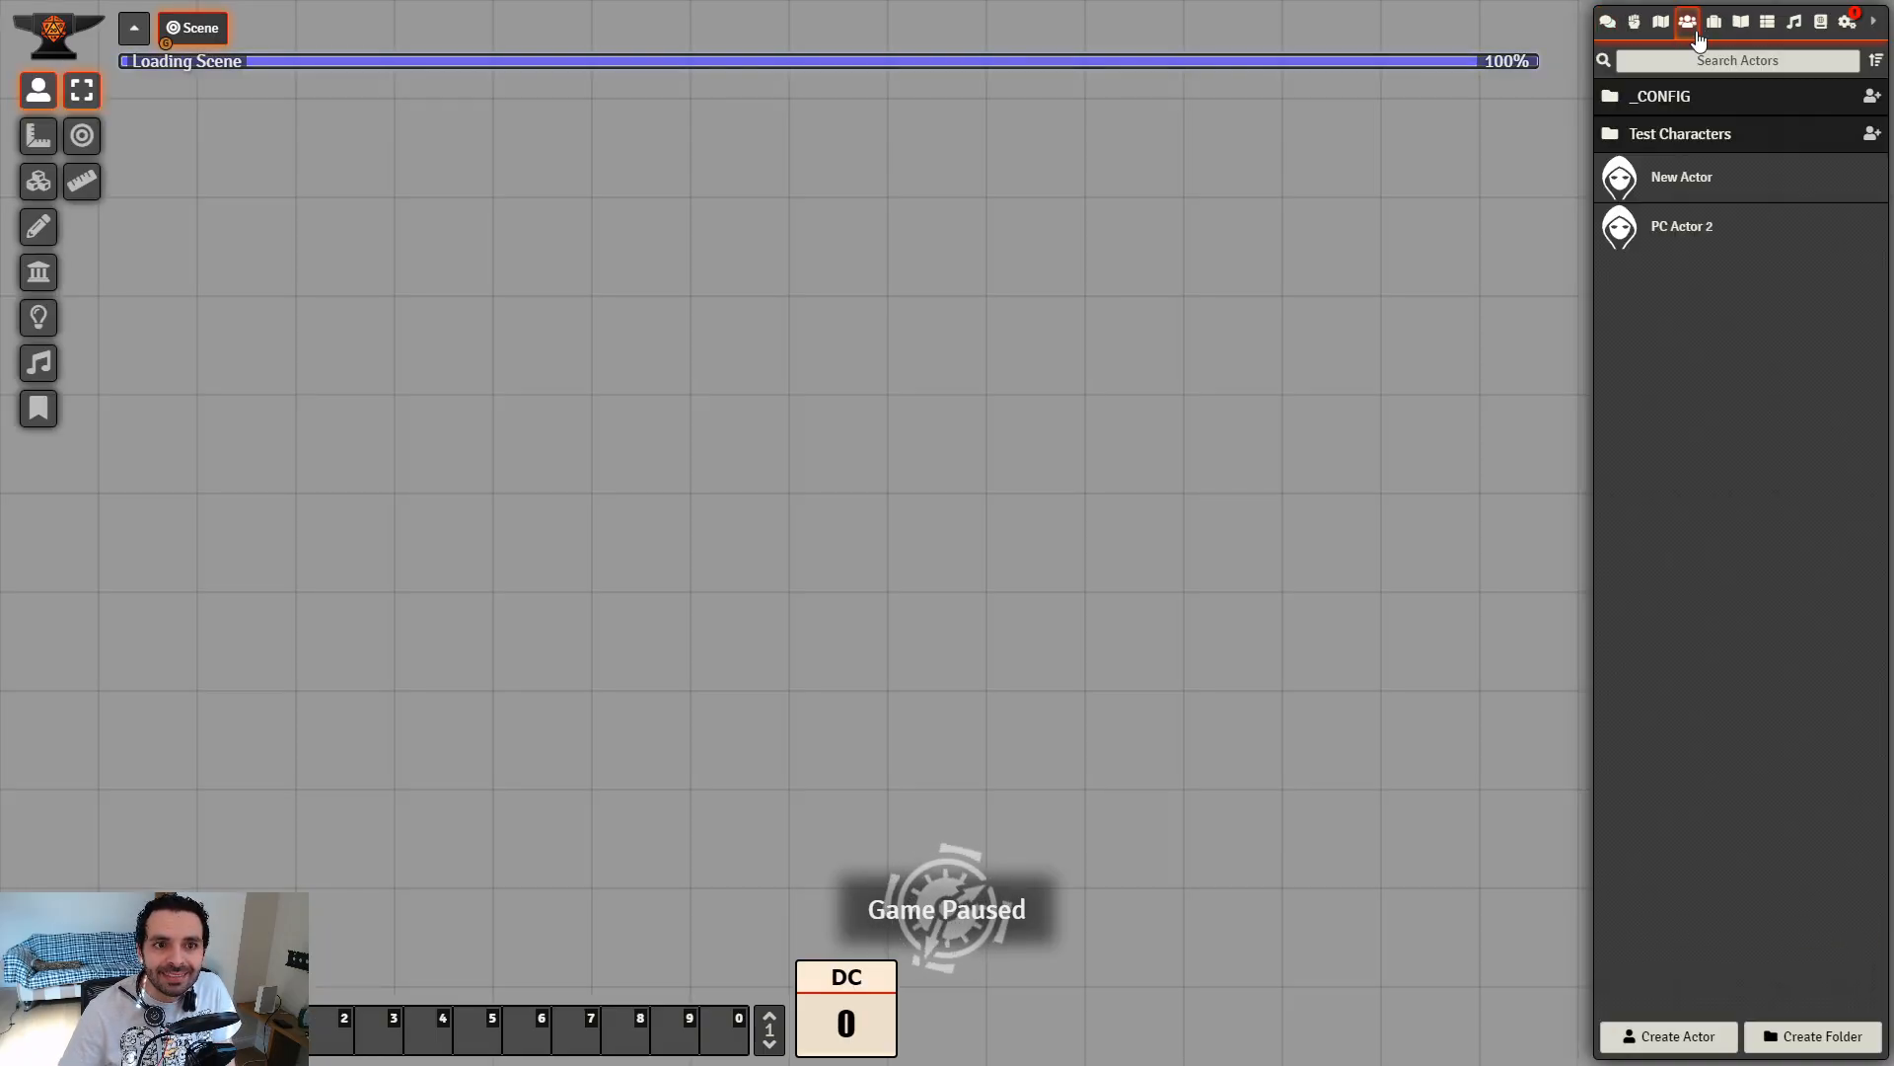
click(1689, 237)
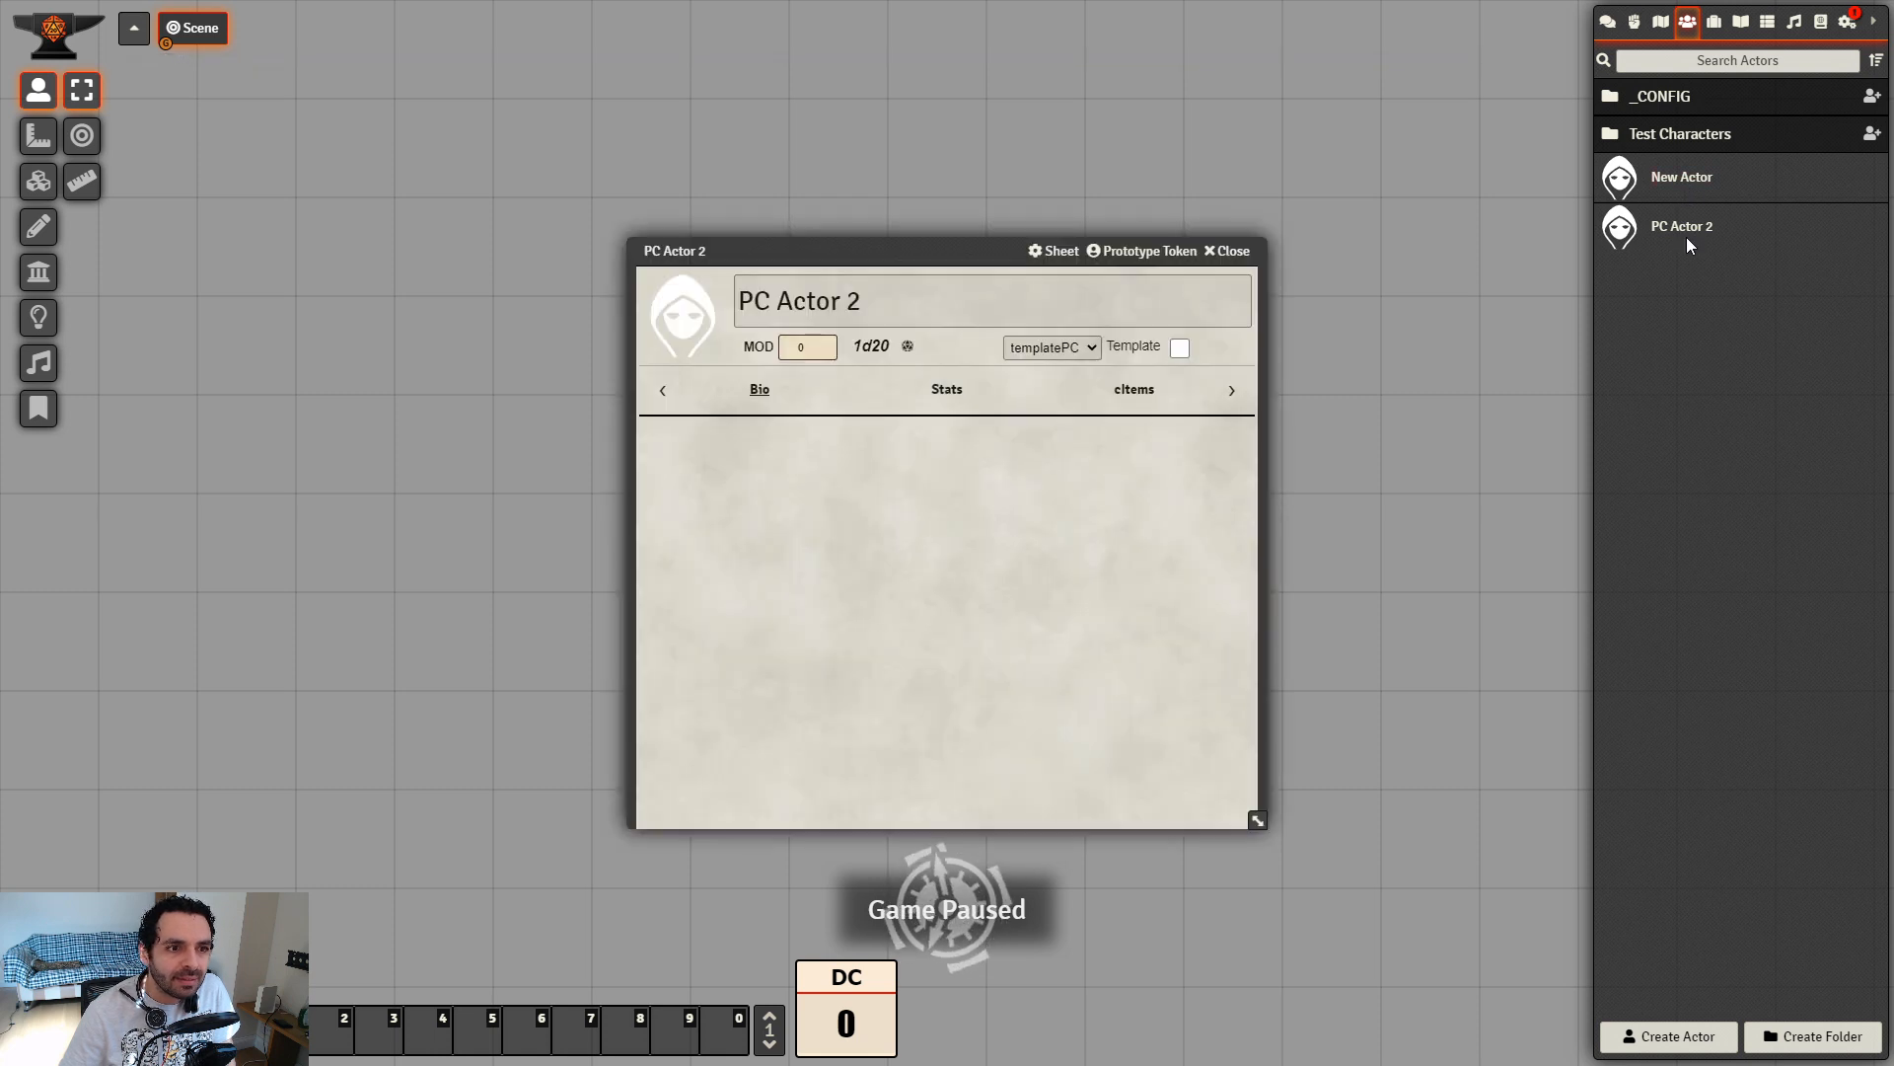
click(1231, 251)
click(1677, 177)
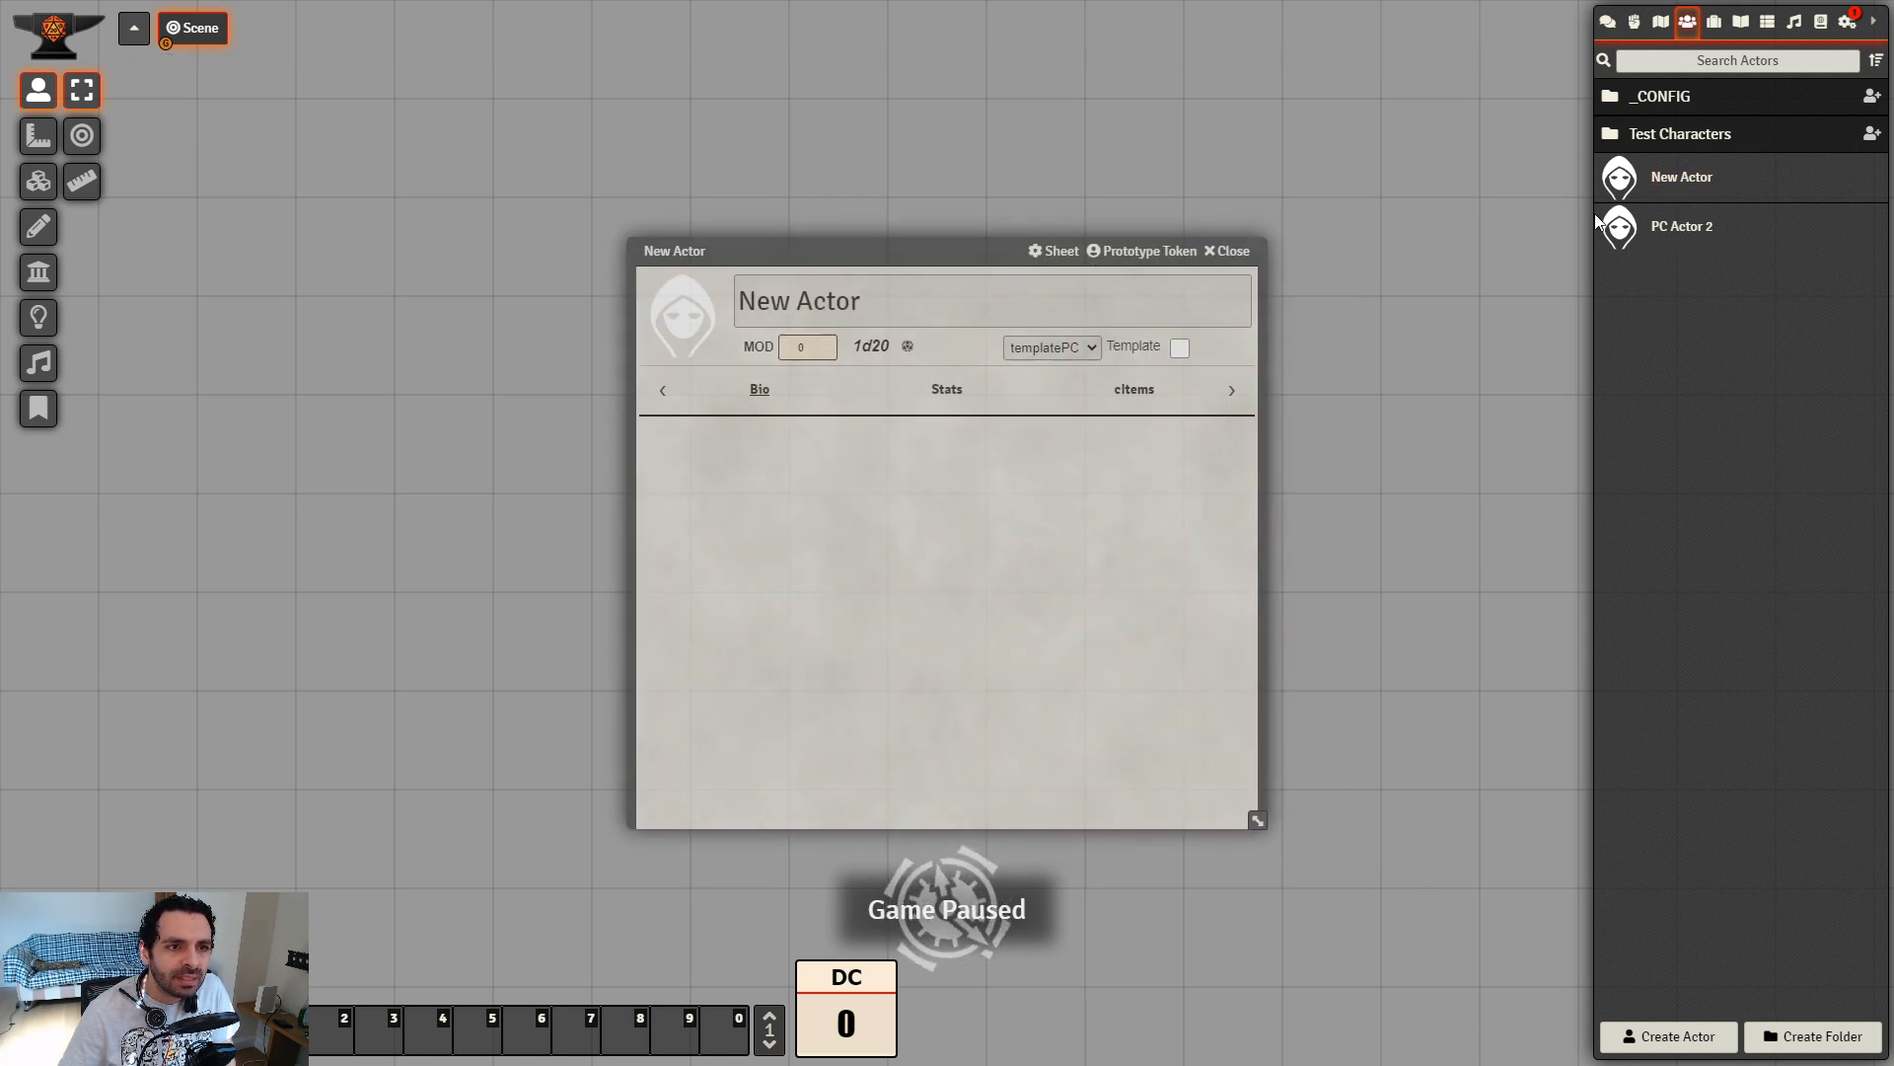
click(946, 389)
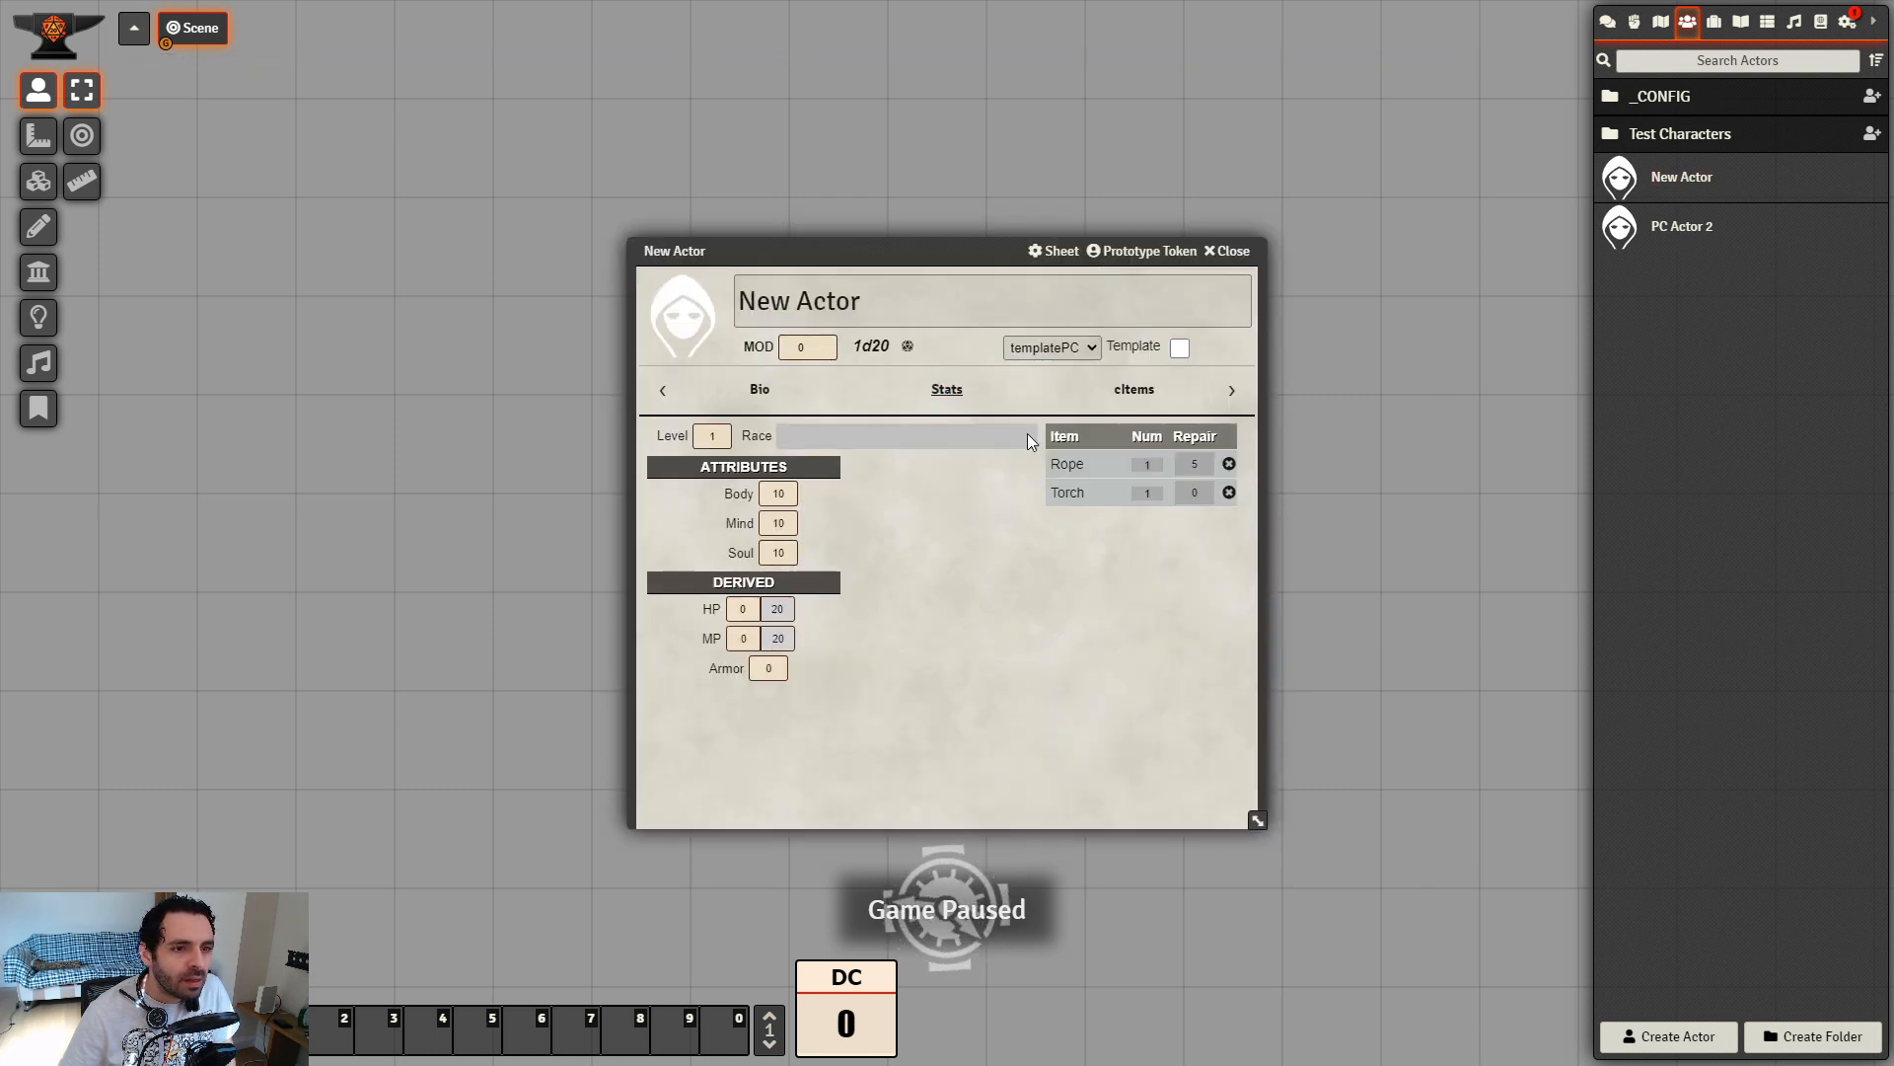
drag(1258, 820, 1316, 811)
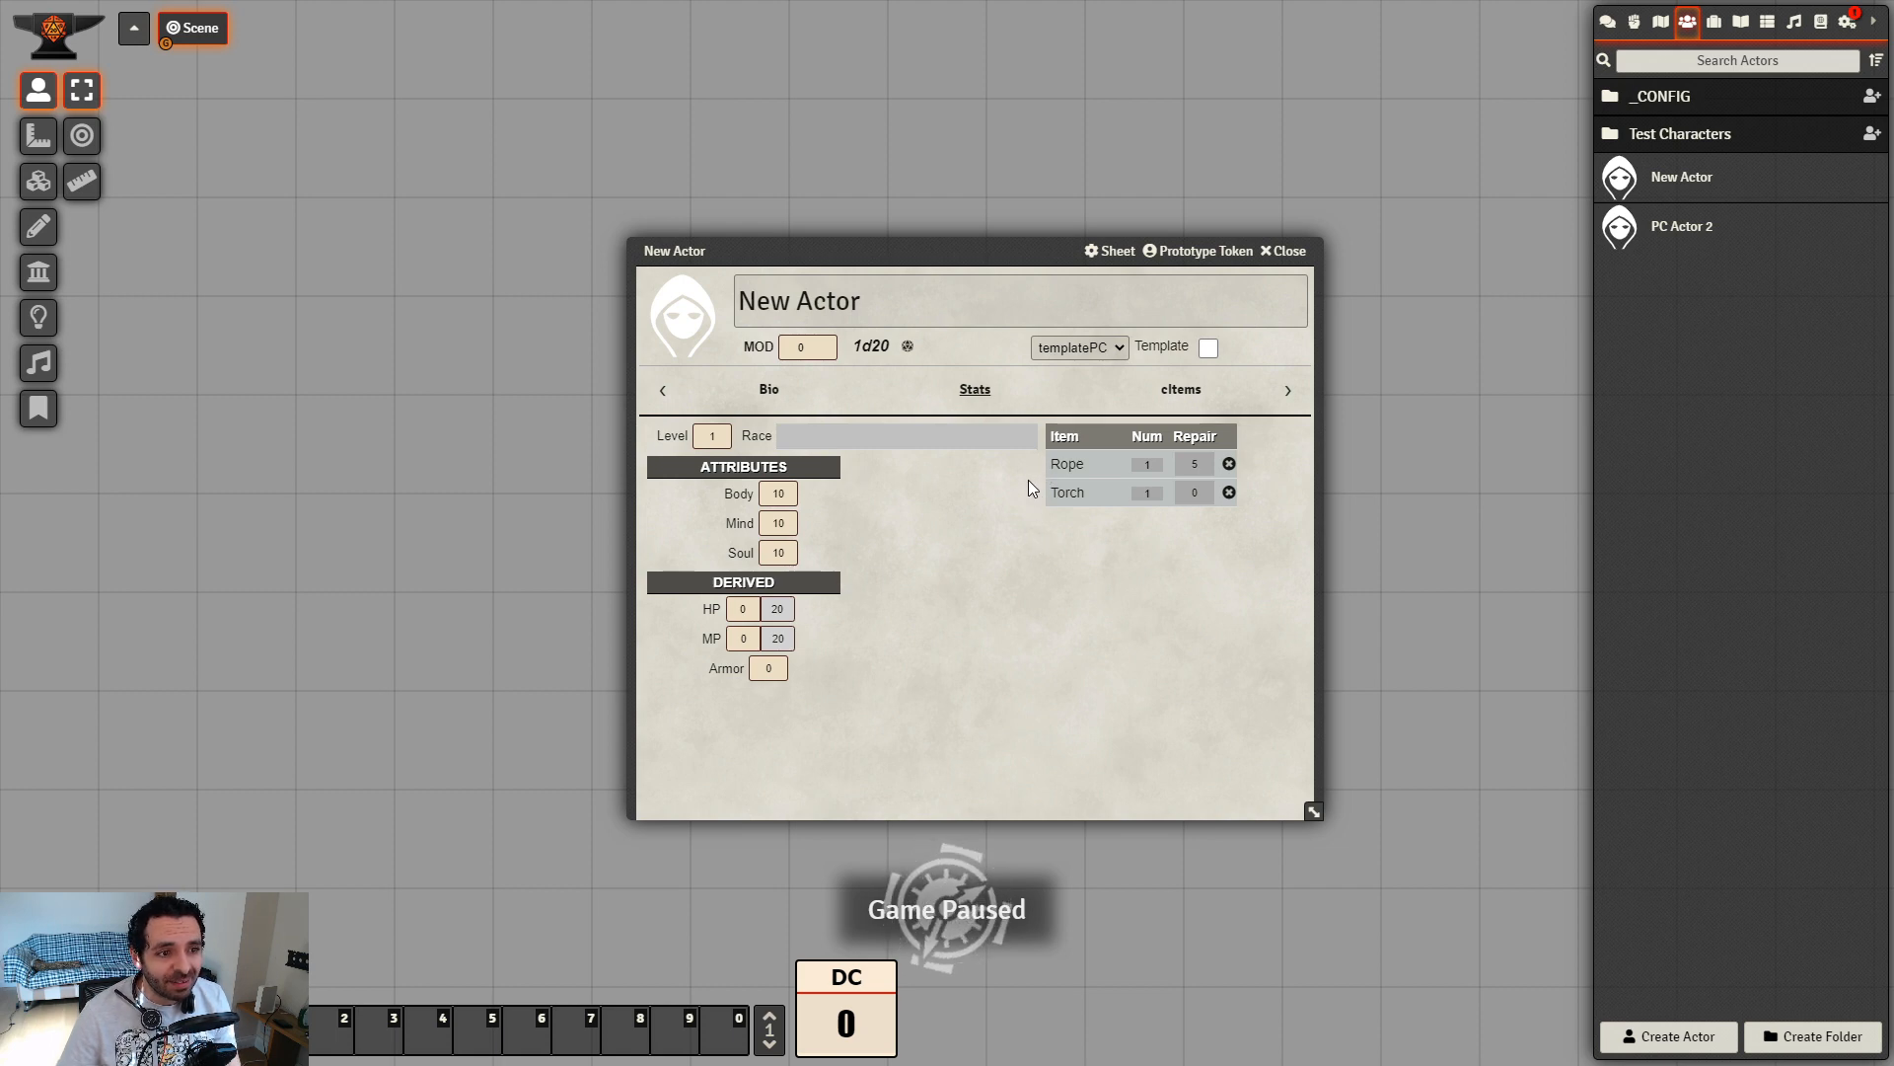
Browse the item directory's _COMPENDIUM folders, expanding _cITEMS, _CONFIG and GROUP_PROPS_ENG, with the New Actor sheet moved aside
click(1661, 22)
click(1714, 22)
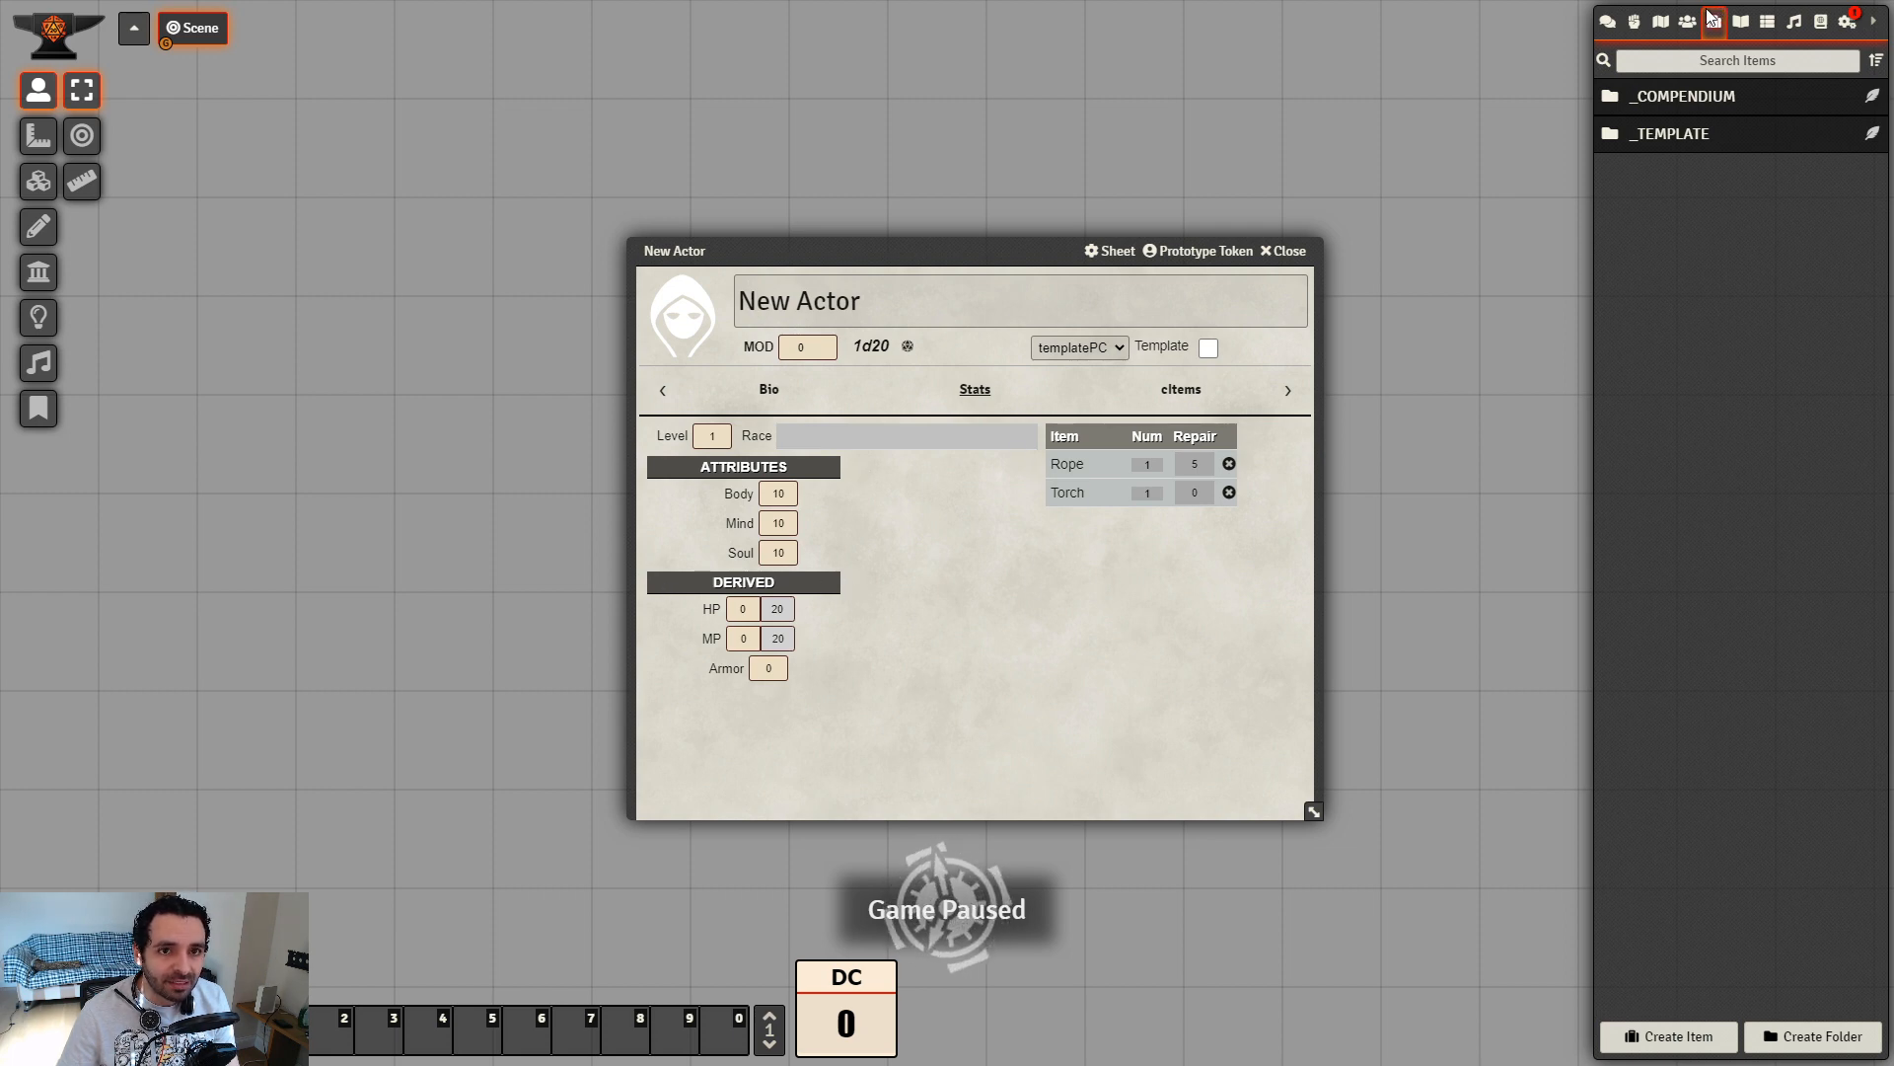
click(1697, 104)
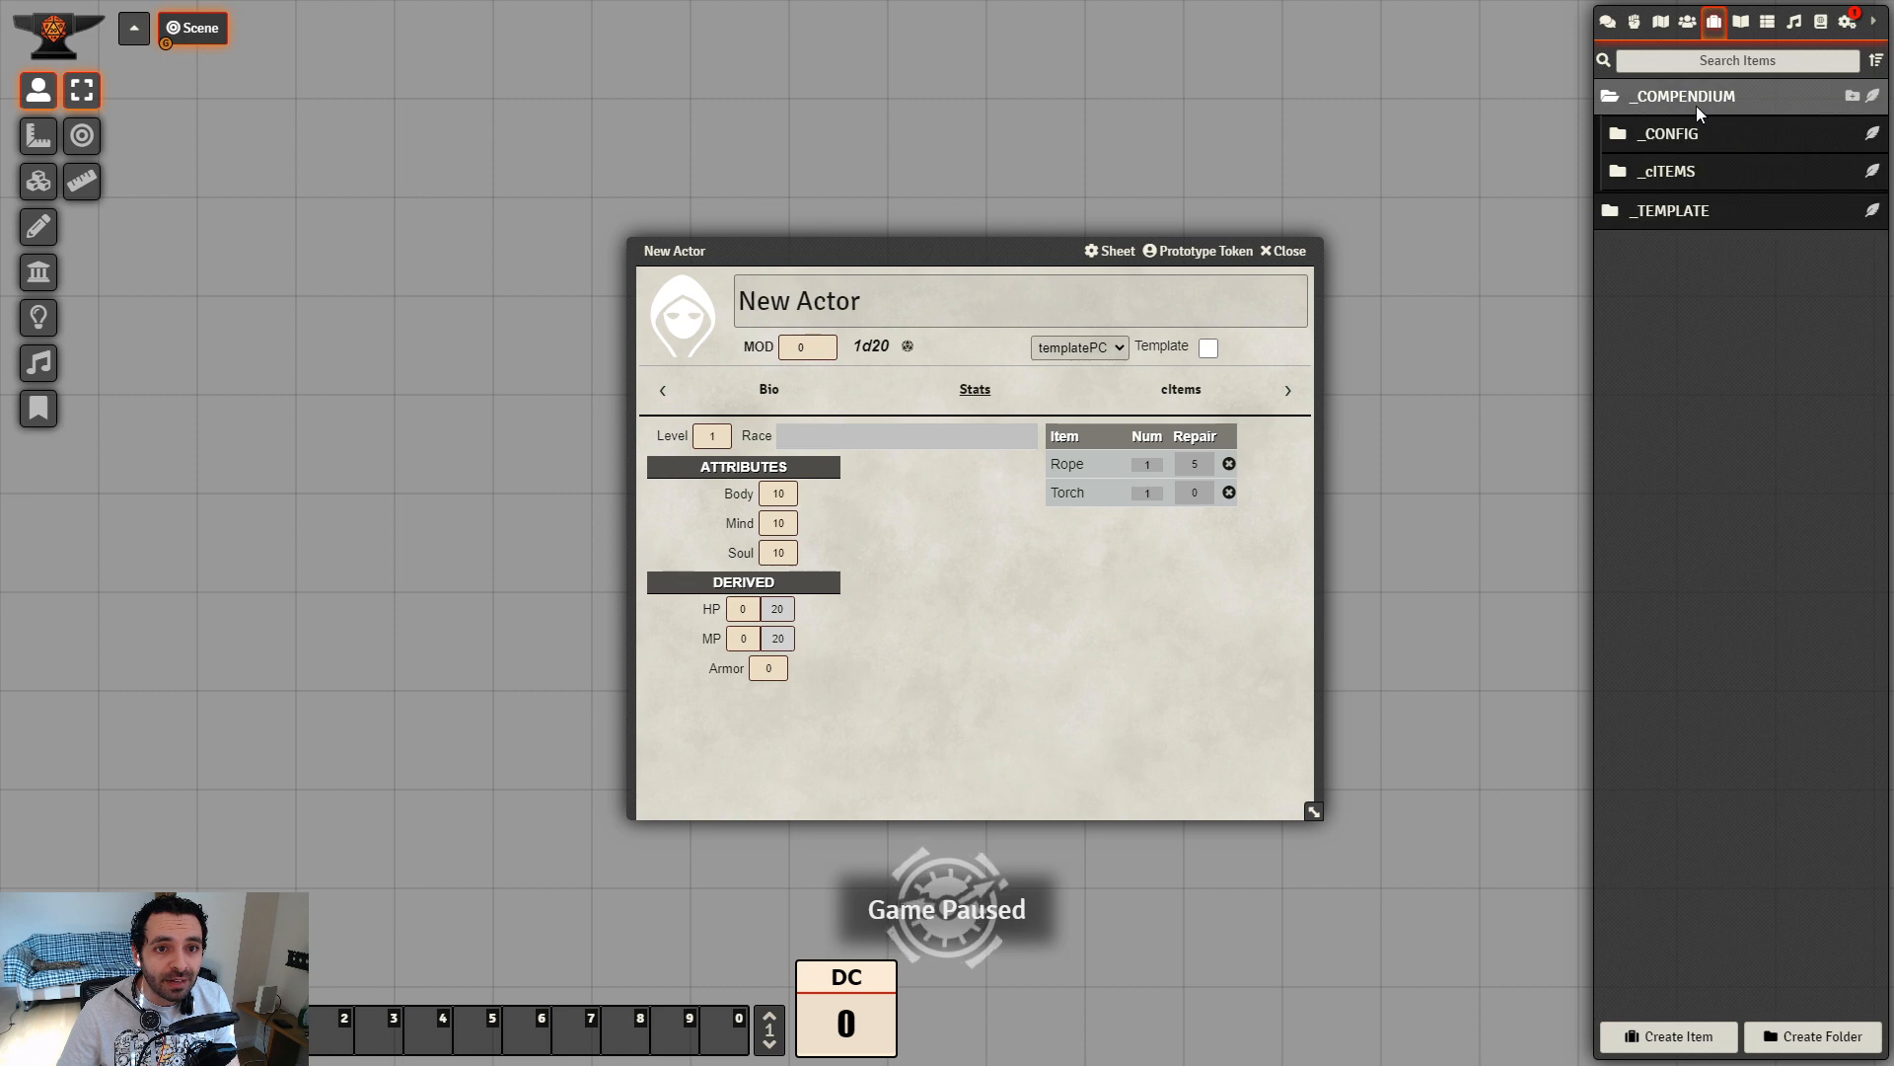
click(1685, 173)
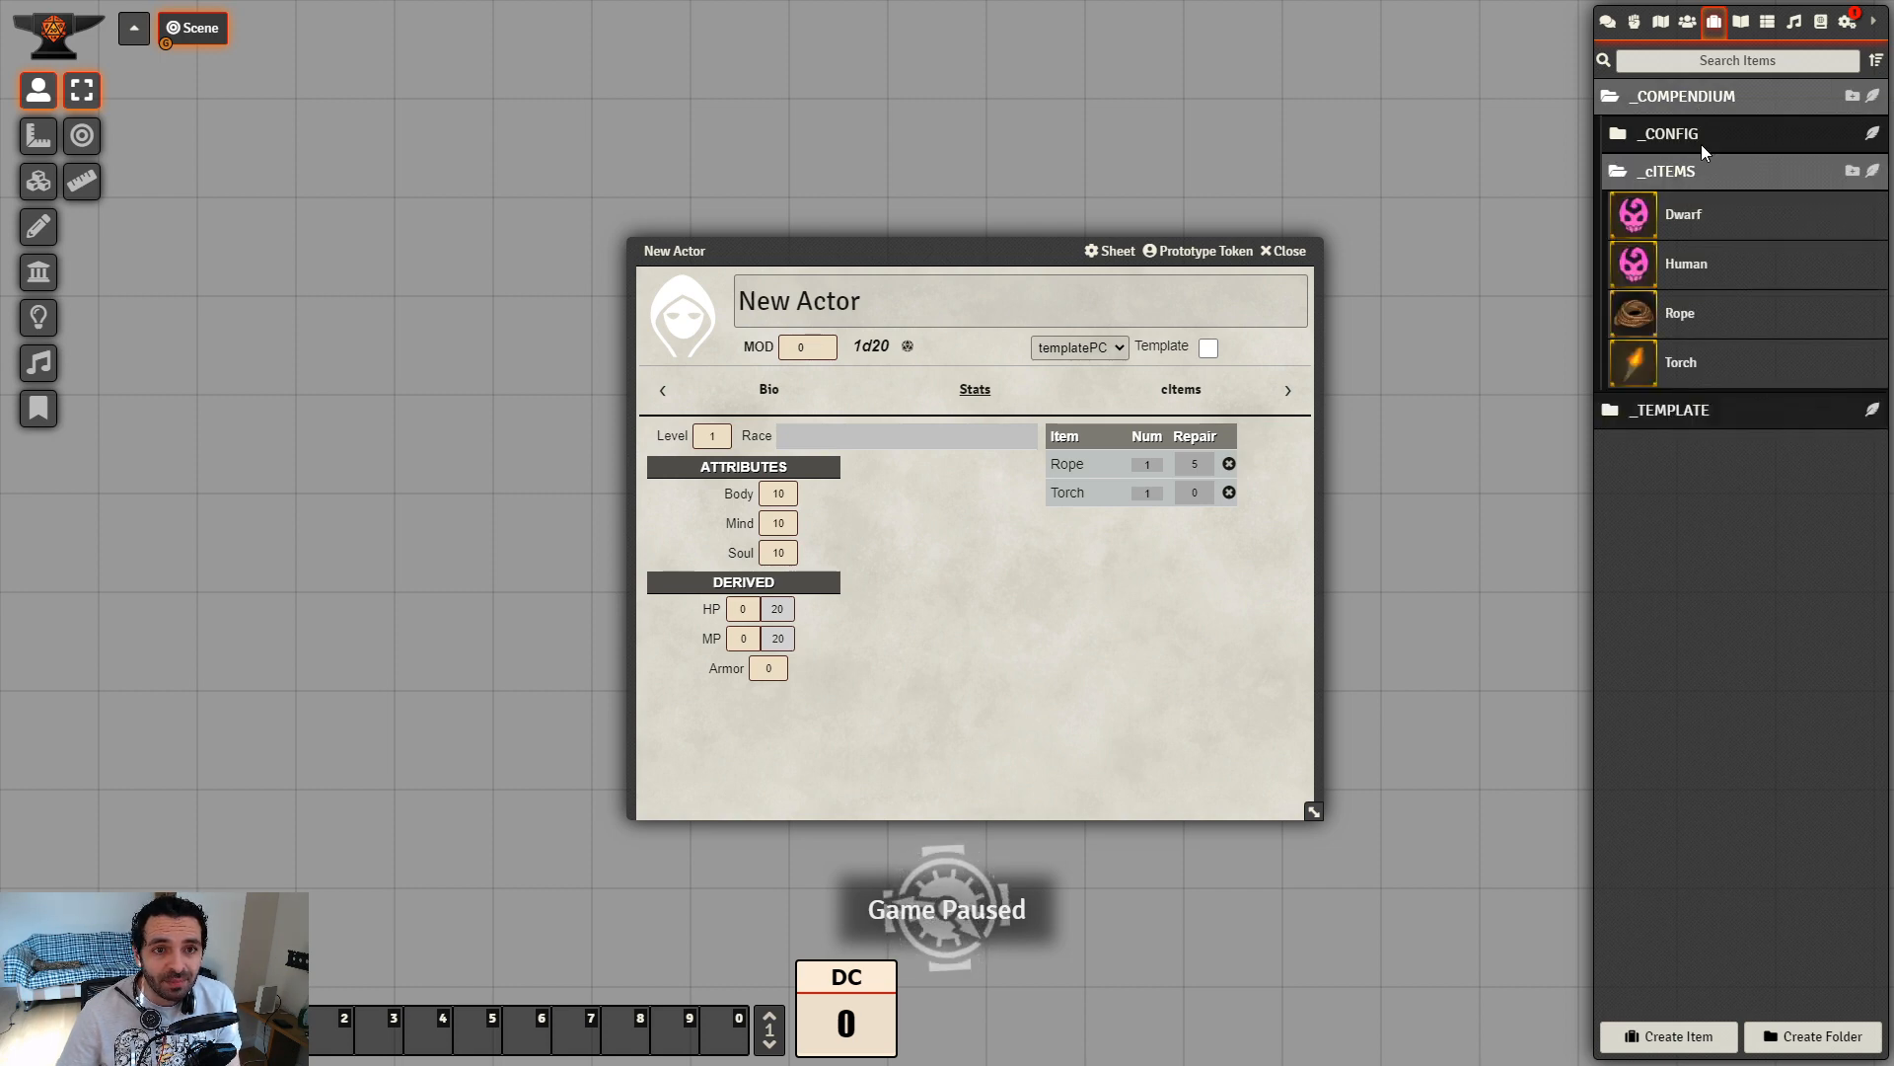
click(1702, 144)
drag(1021, 254, 852, 198)
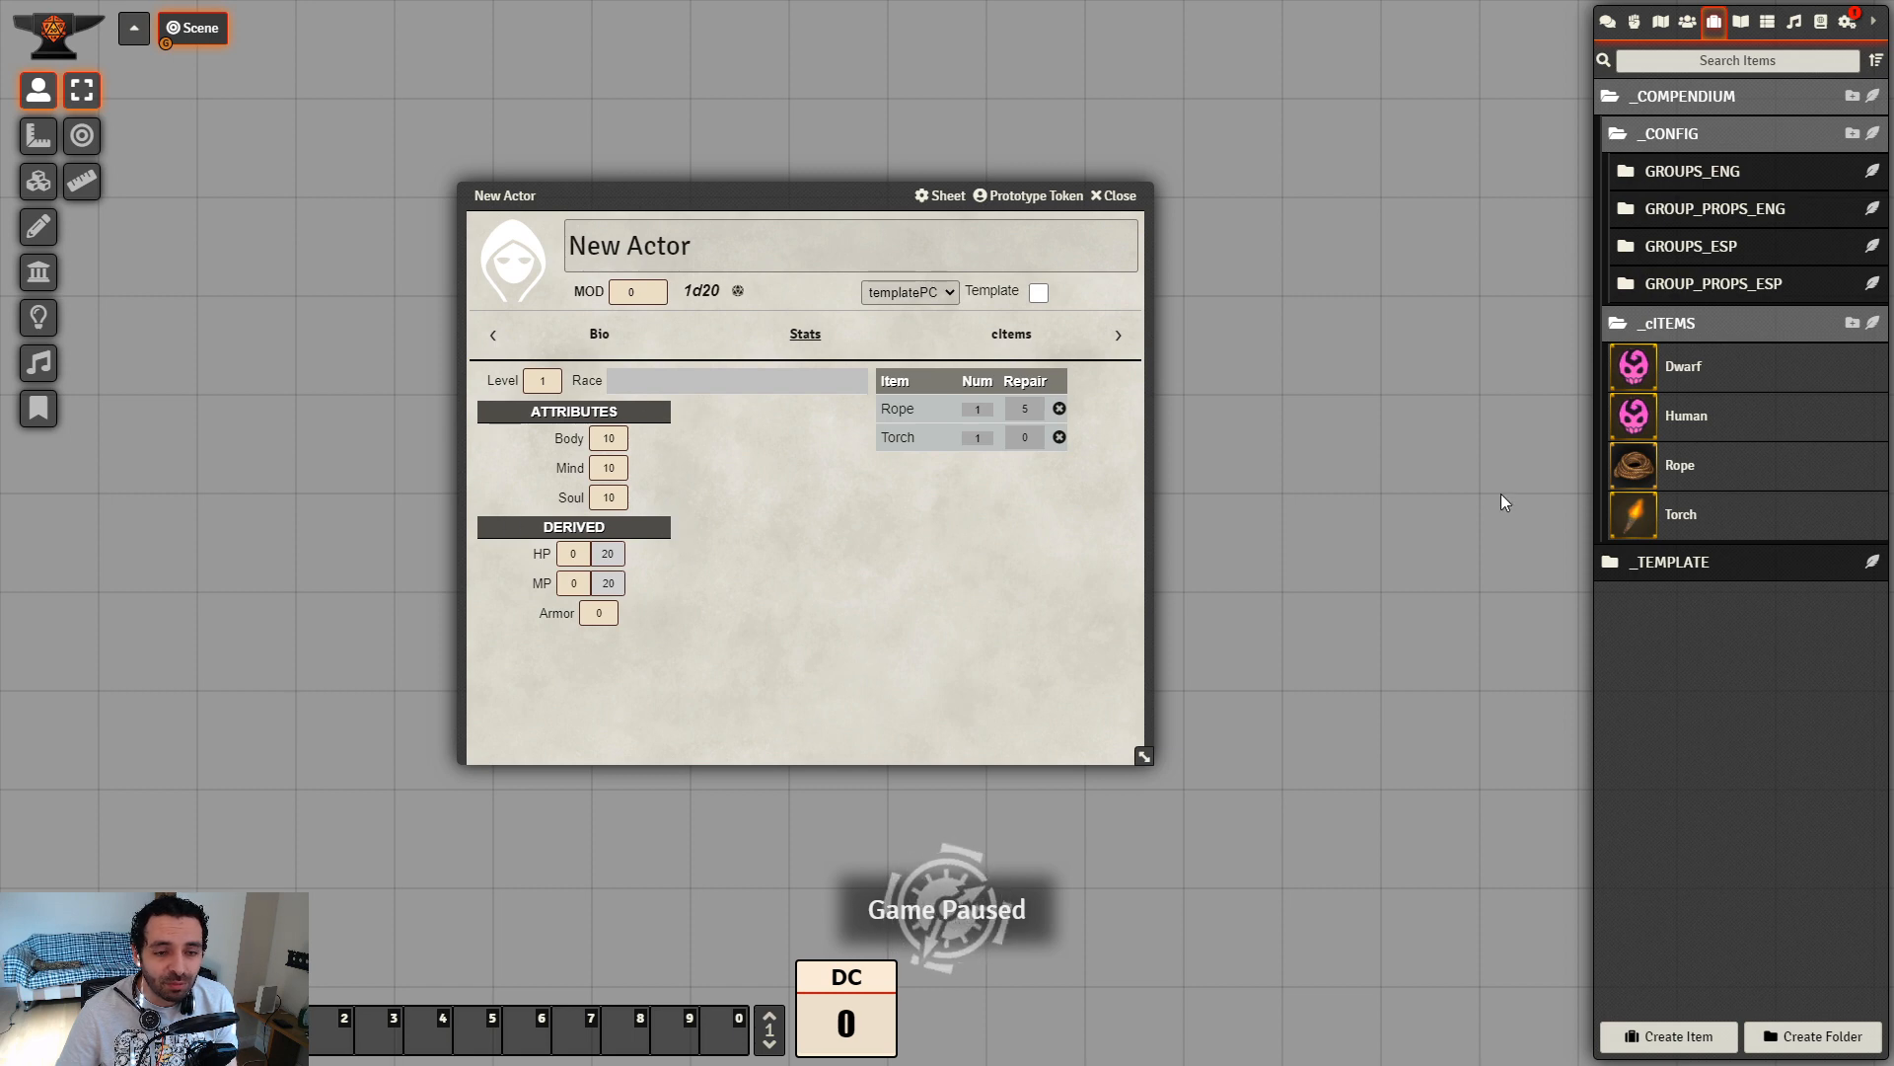
click(1726, 209)
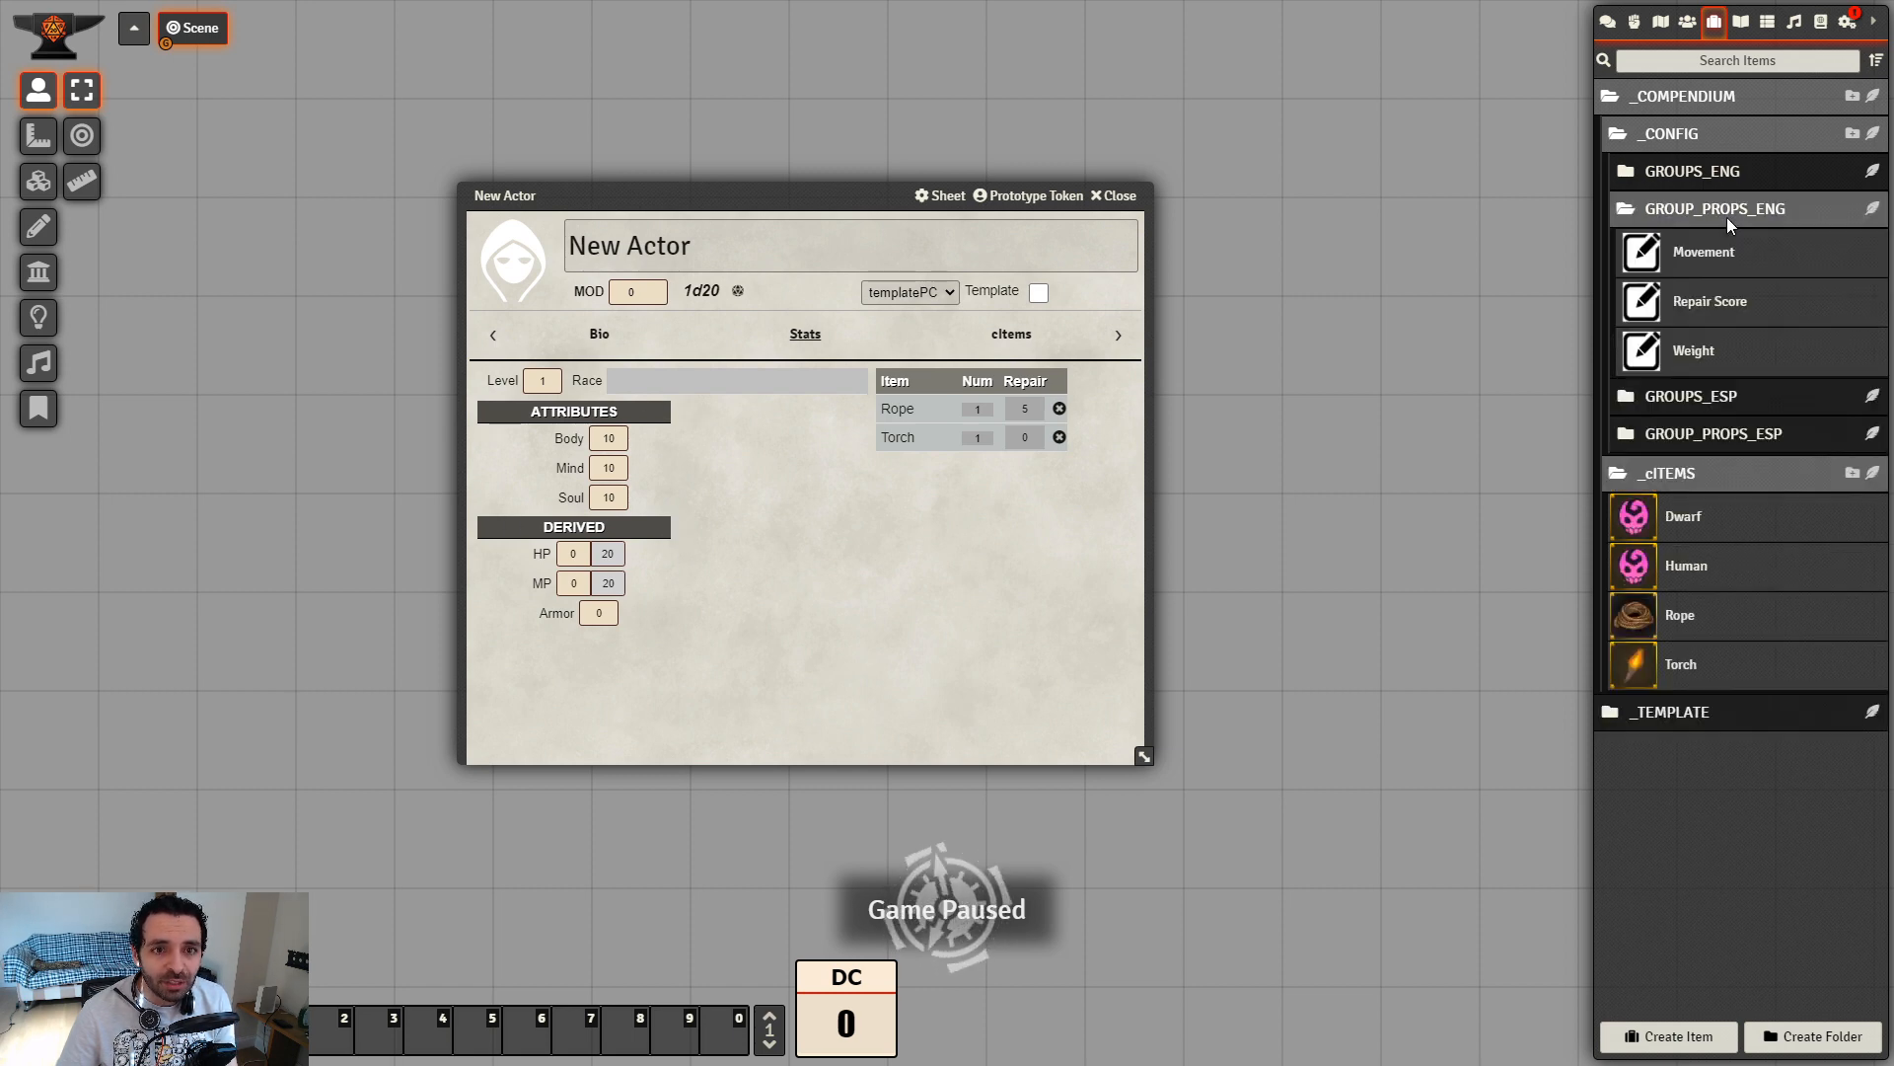
Set the width of the English Derived Panel in _TEMPLATE's _PANELS folder to 1/4 and close its sheet
click(1699, 715)
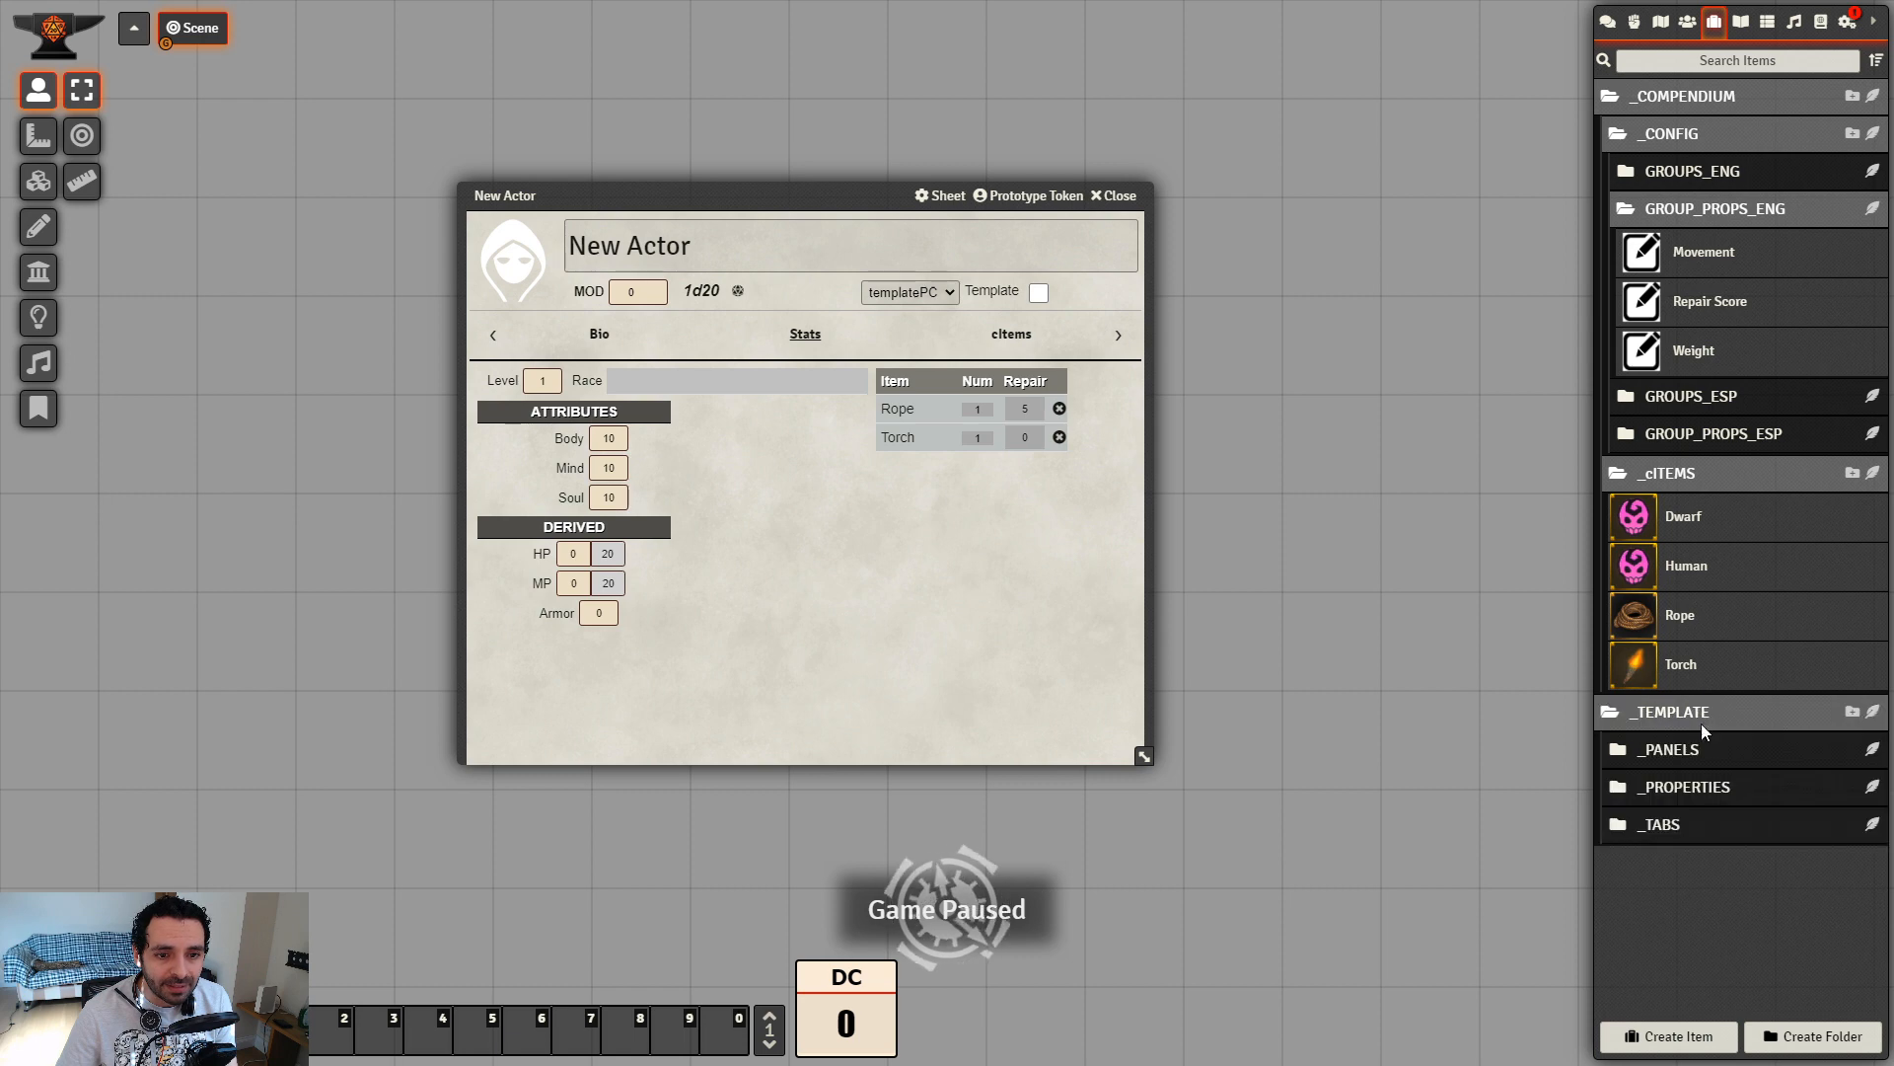
click(1696, 751)
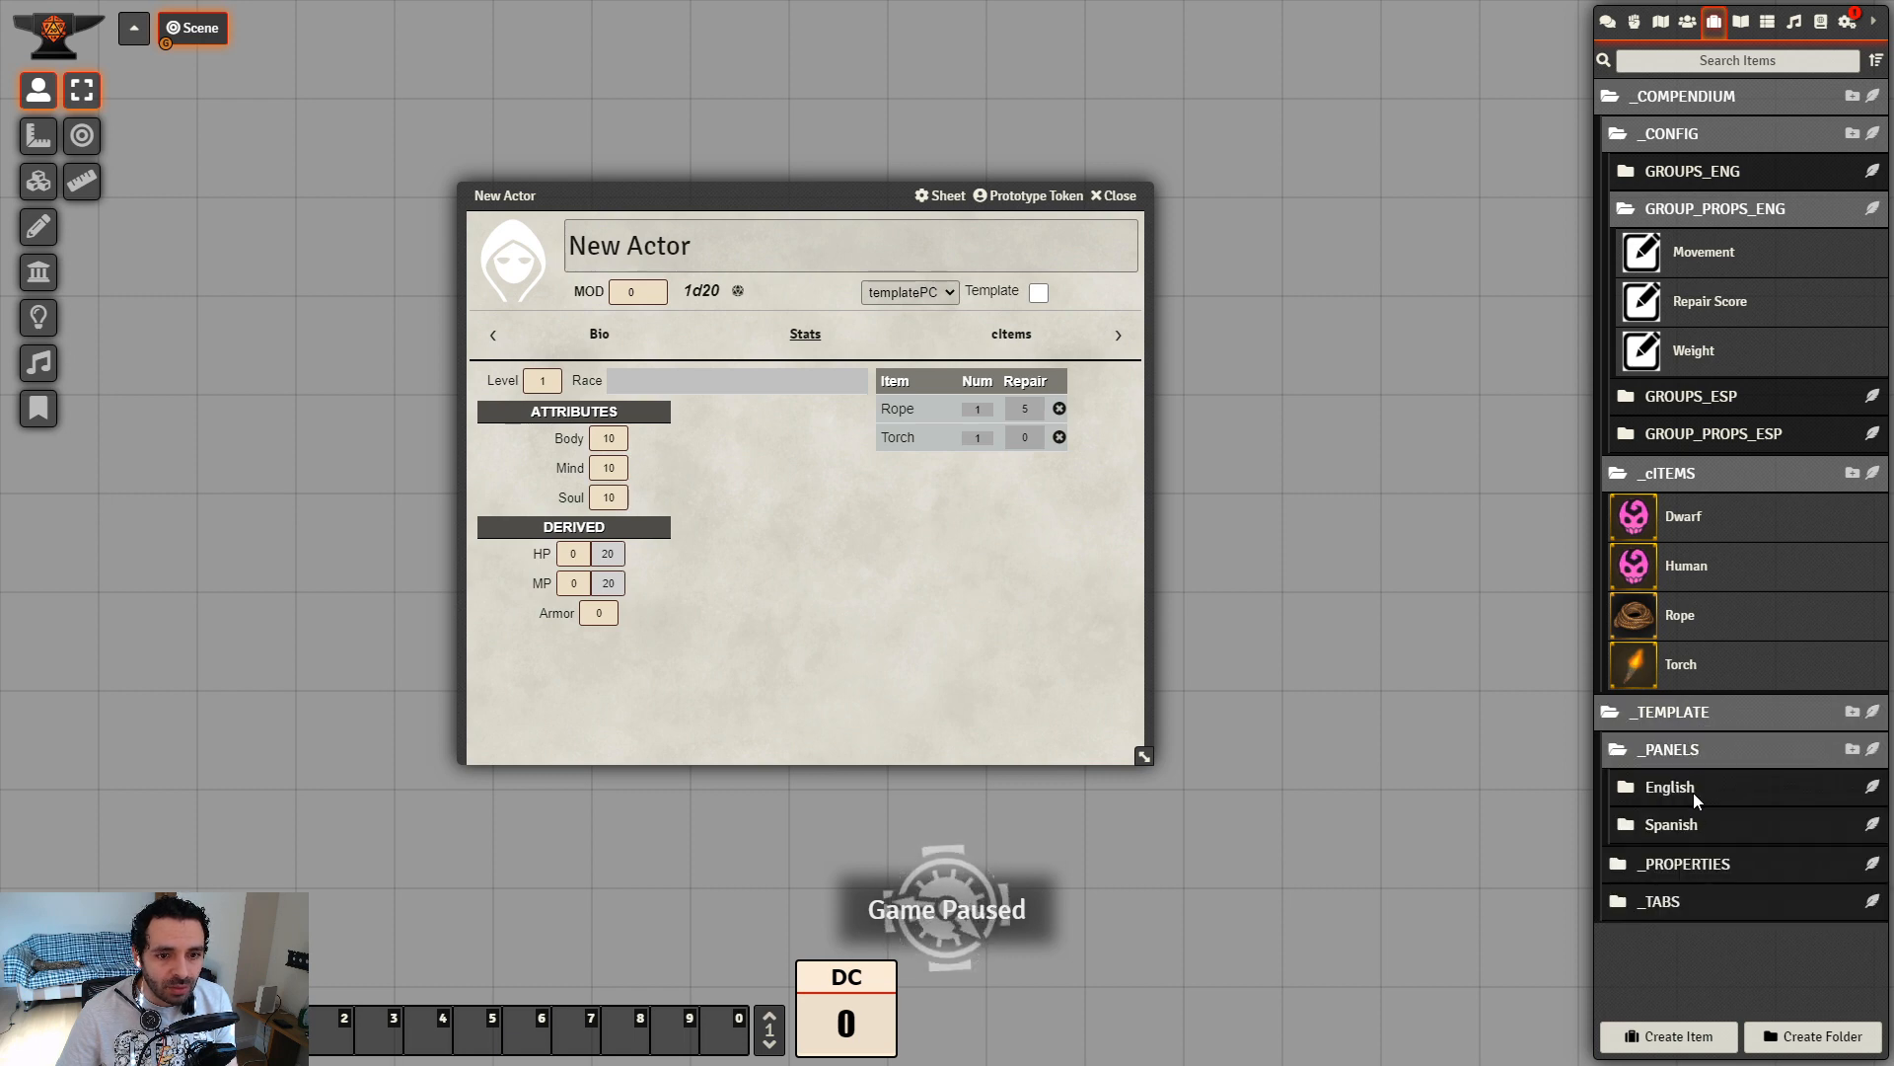
click(1693, 792)
scroll(1722, 889, down, 1)
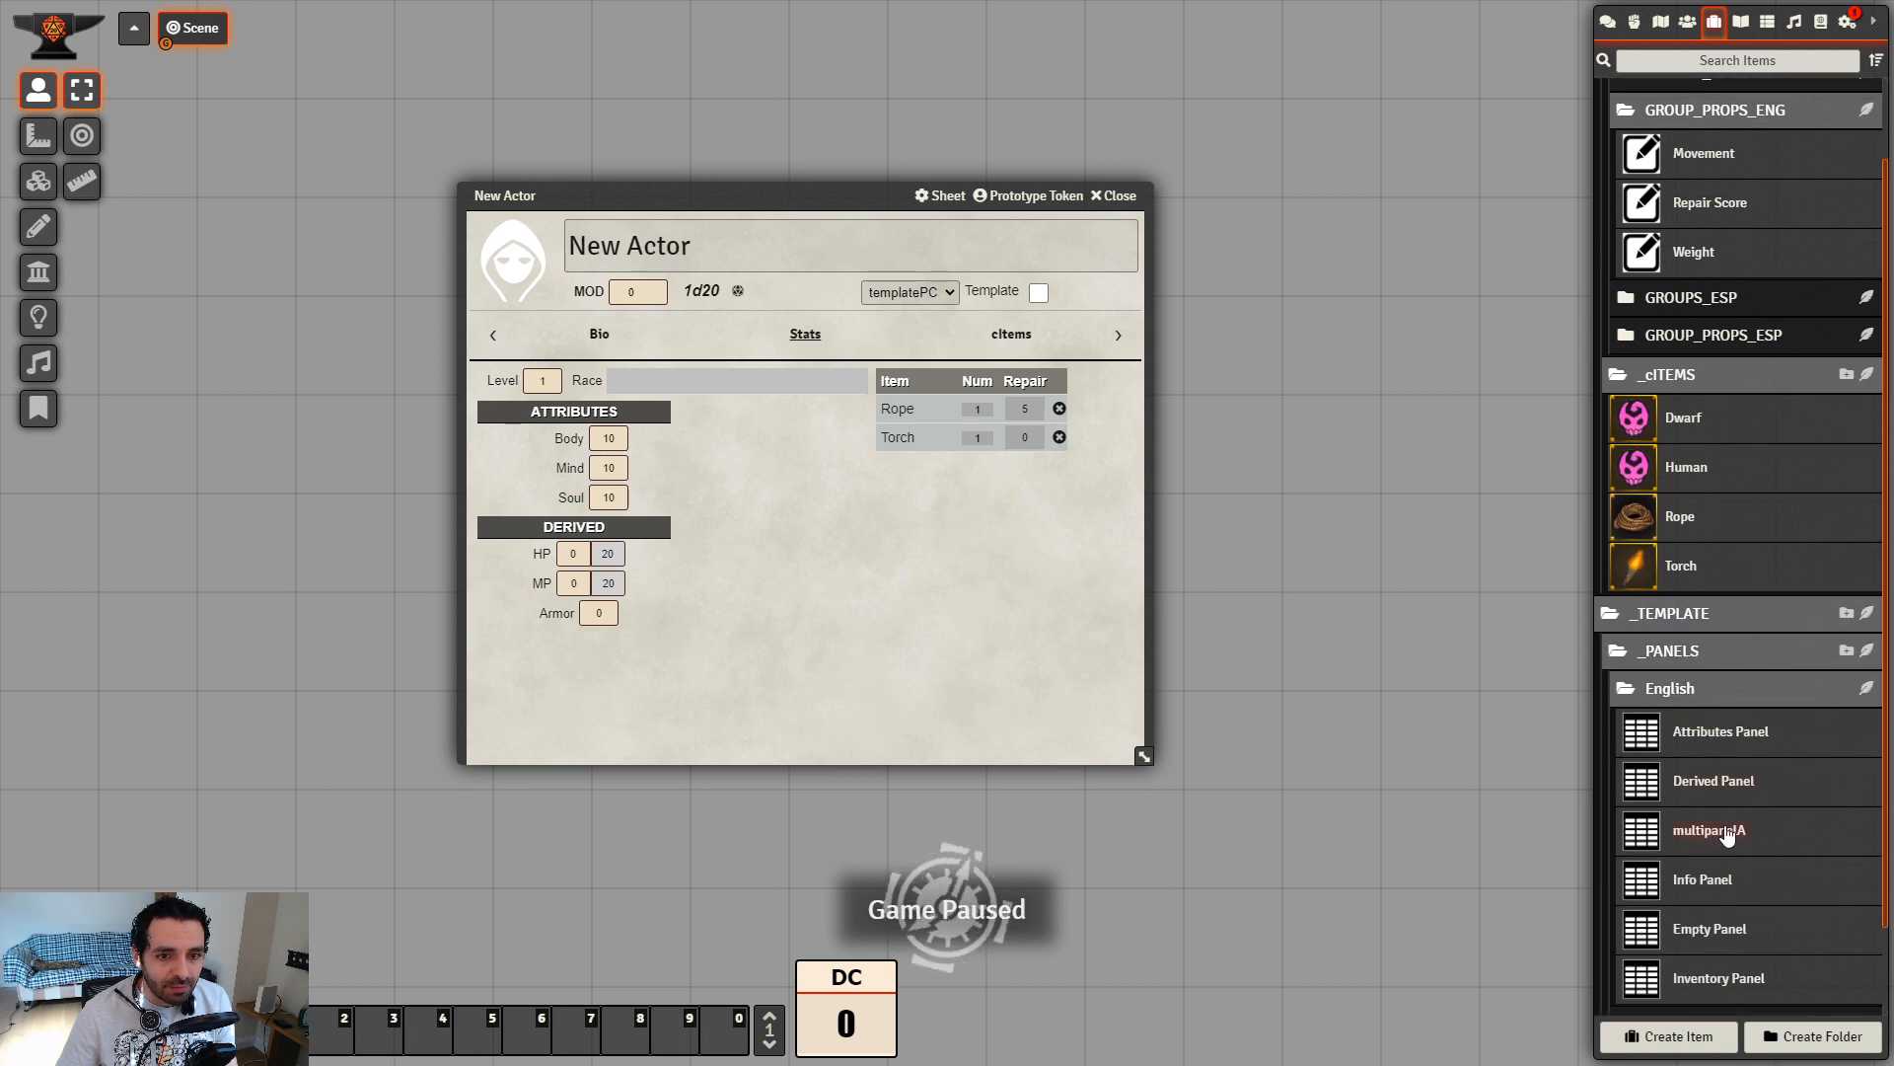
click(1708, 782)
drag(908, 309, 1056, 351)
click(1106, 488)
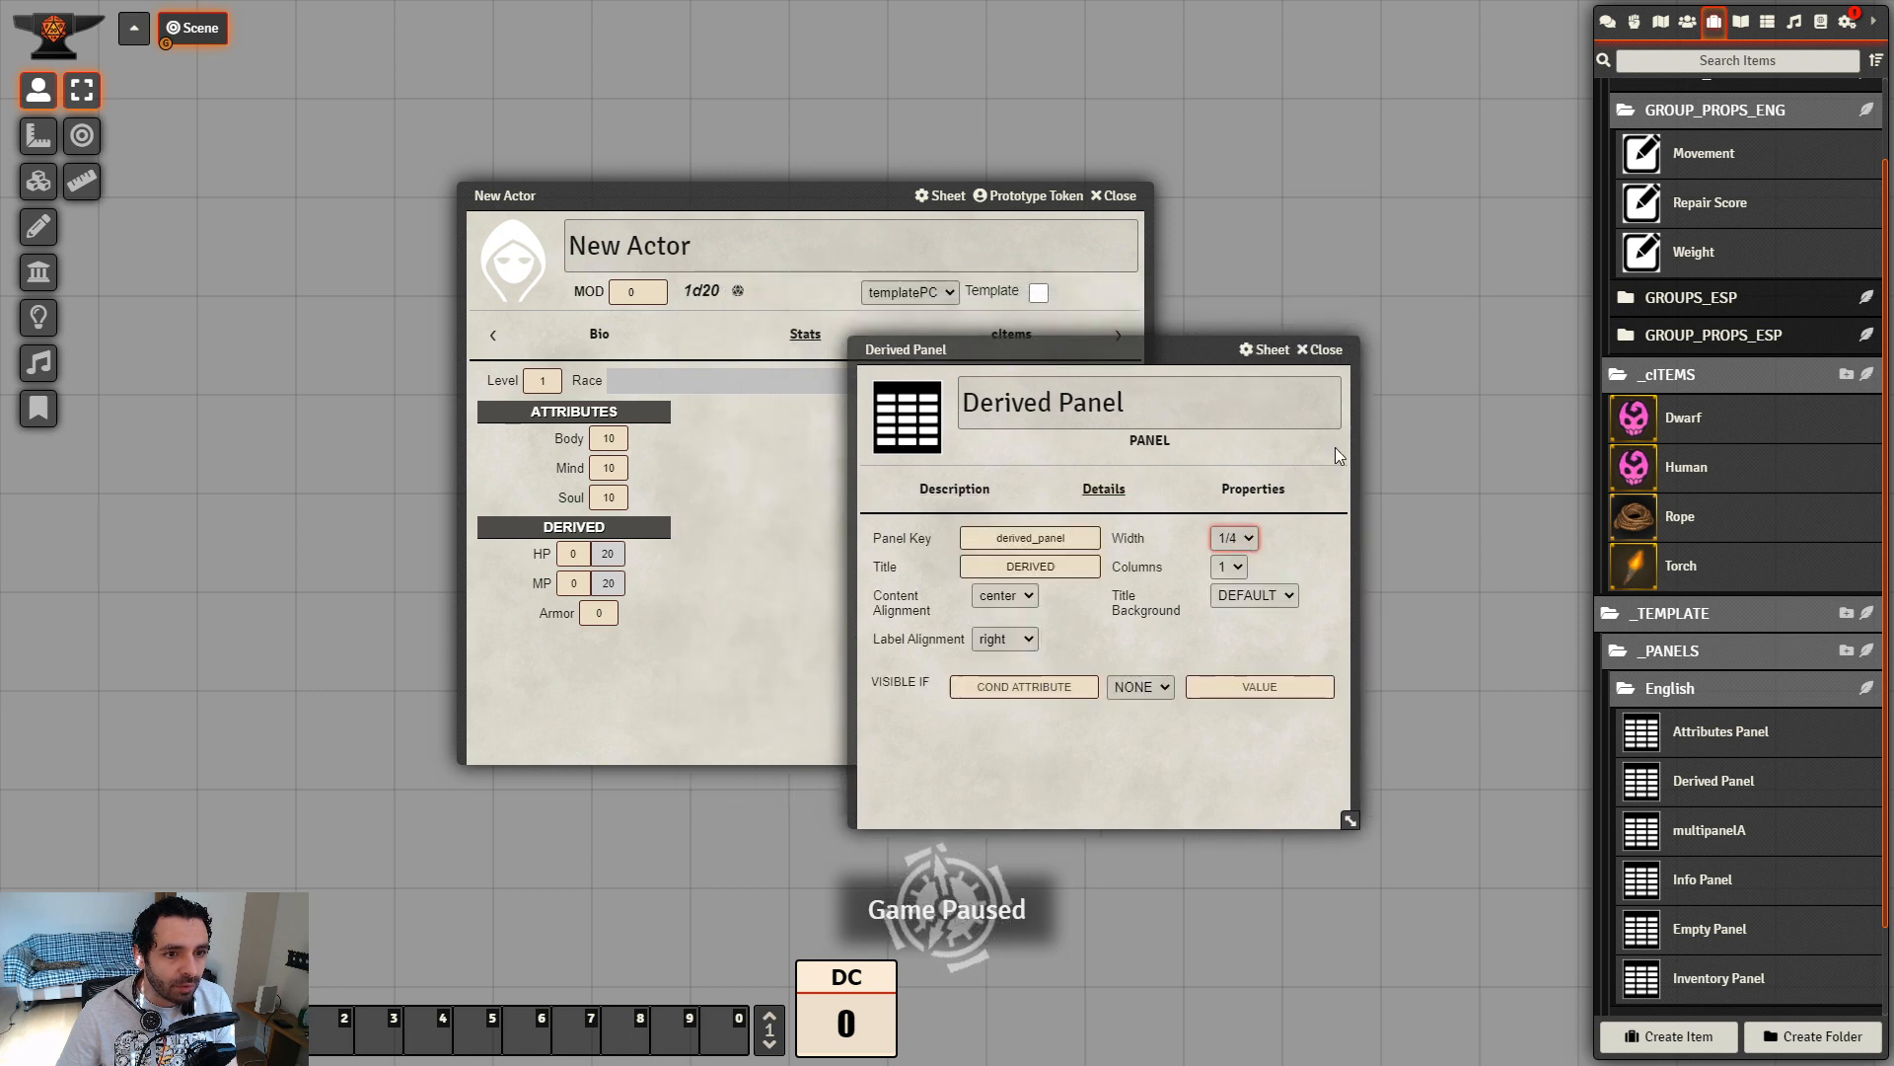
click(1321, 350)
Rebuild the English templatePC sheet with the new Derived Panel width, close it, and reload the world
click(1687, 25)
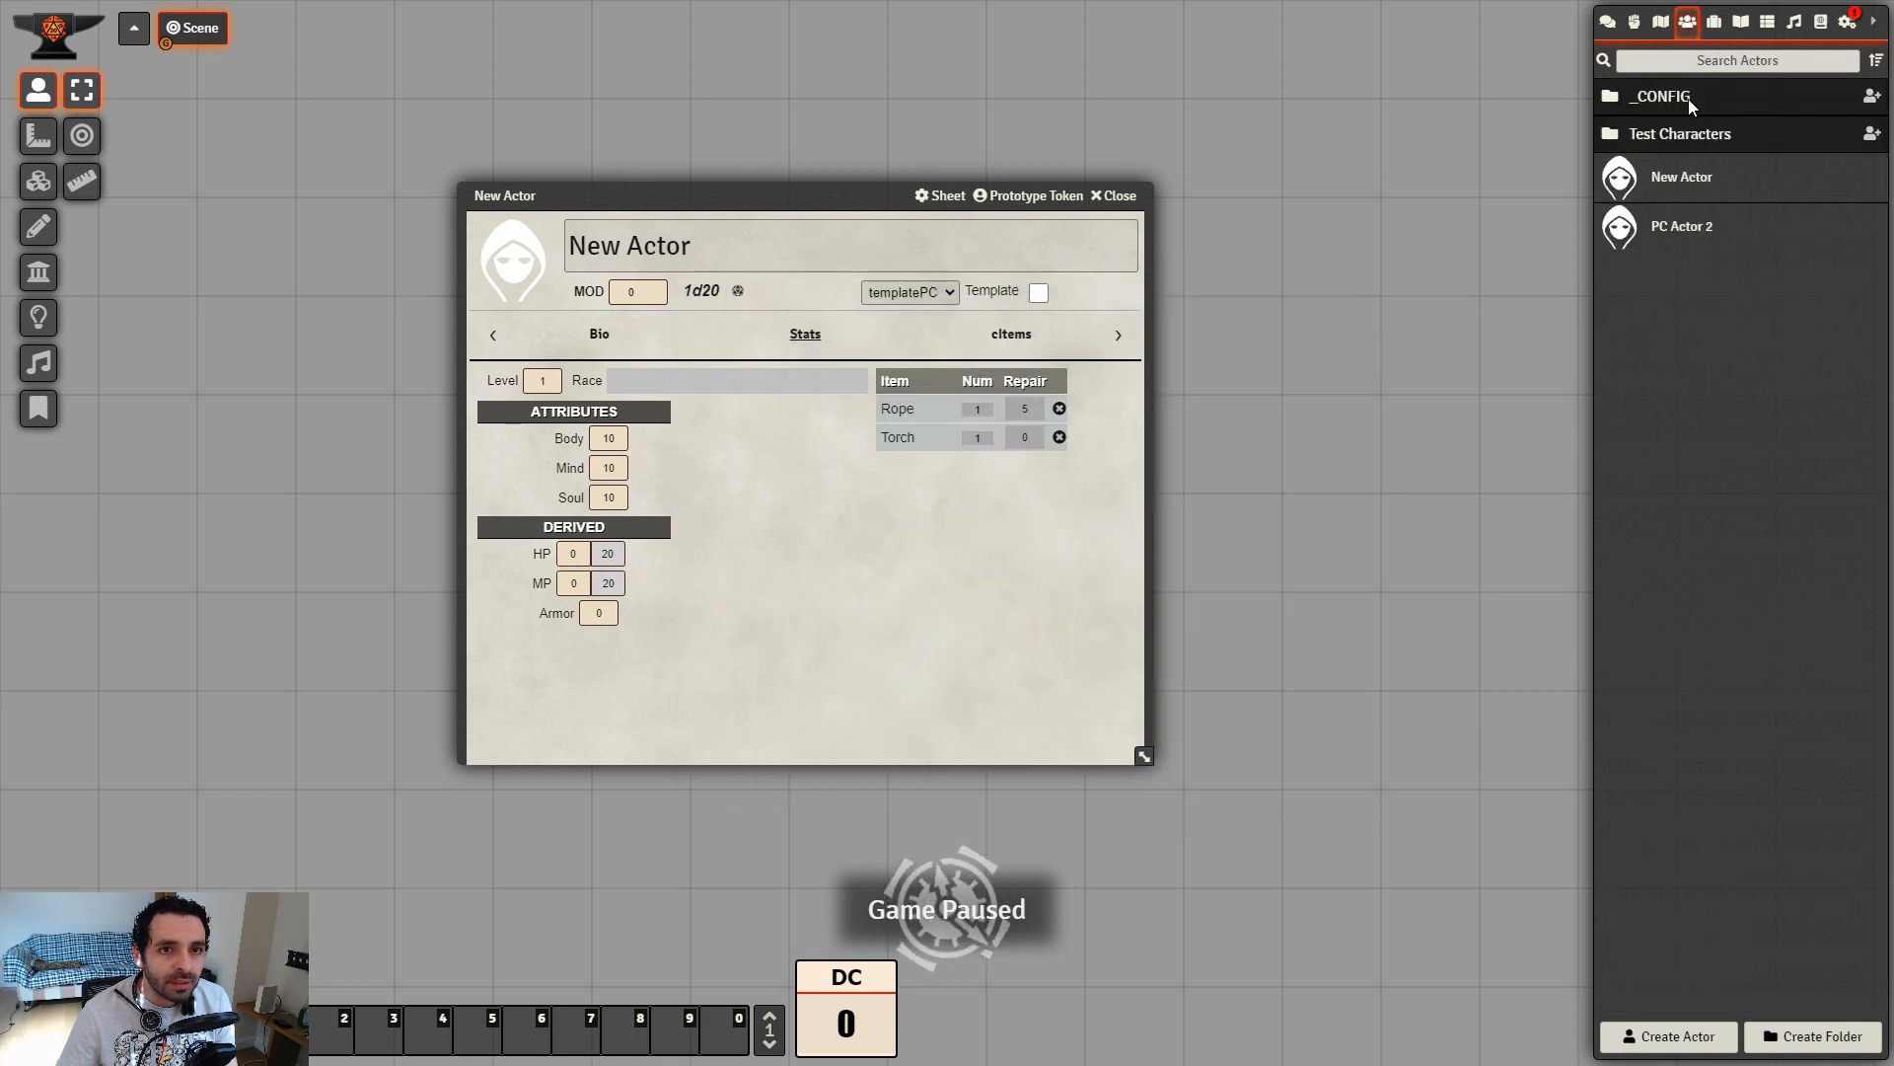
click(1689, 95)
click(1691, 136)
click(1693, 177)
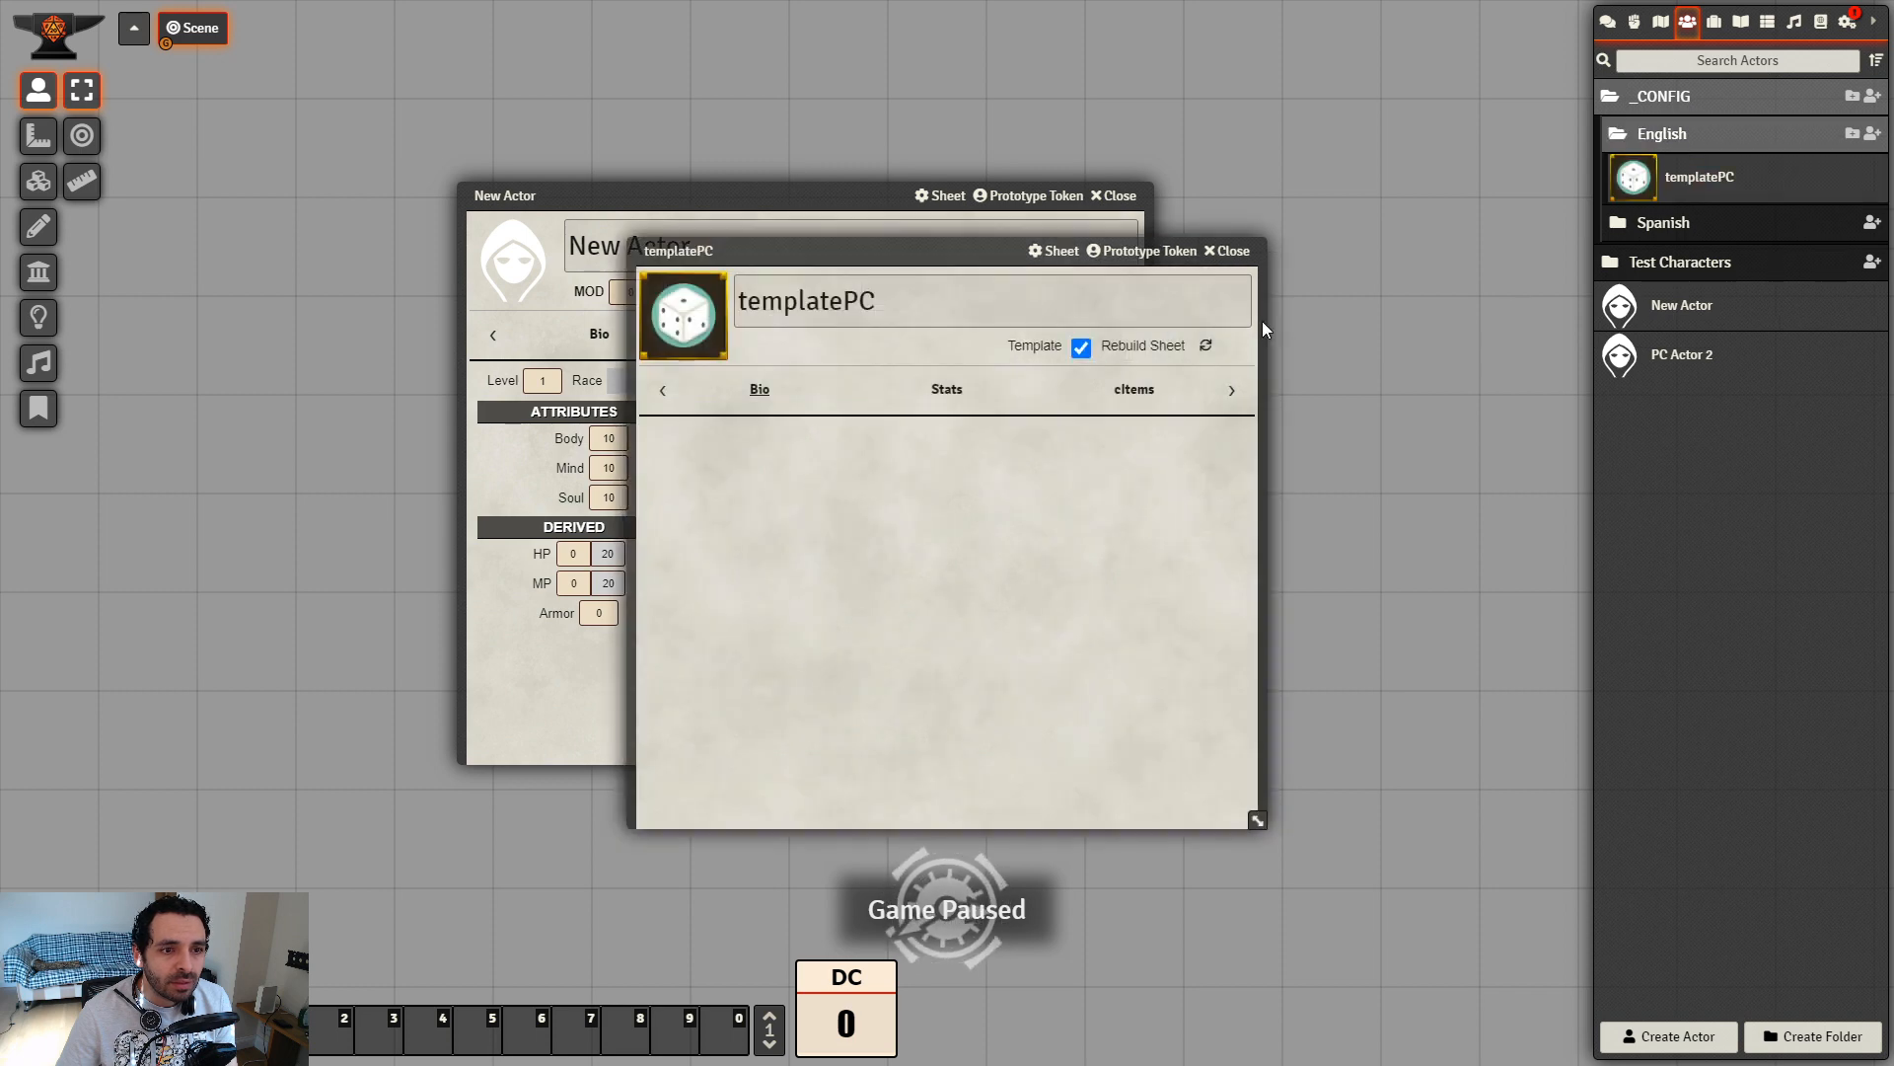
click(1207, 347)
click(1230, 250)
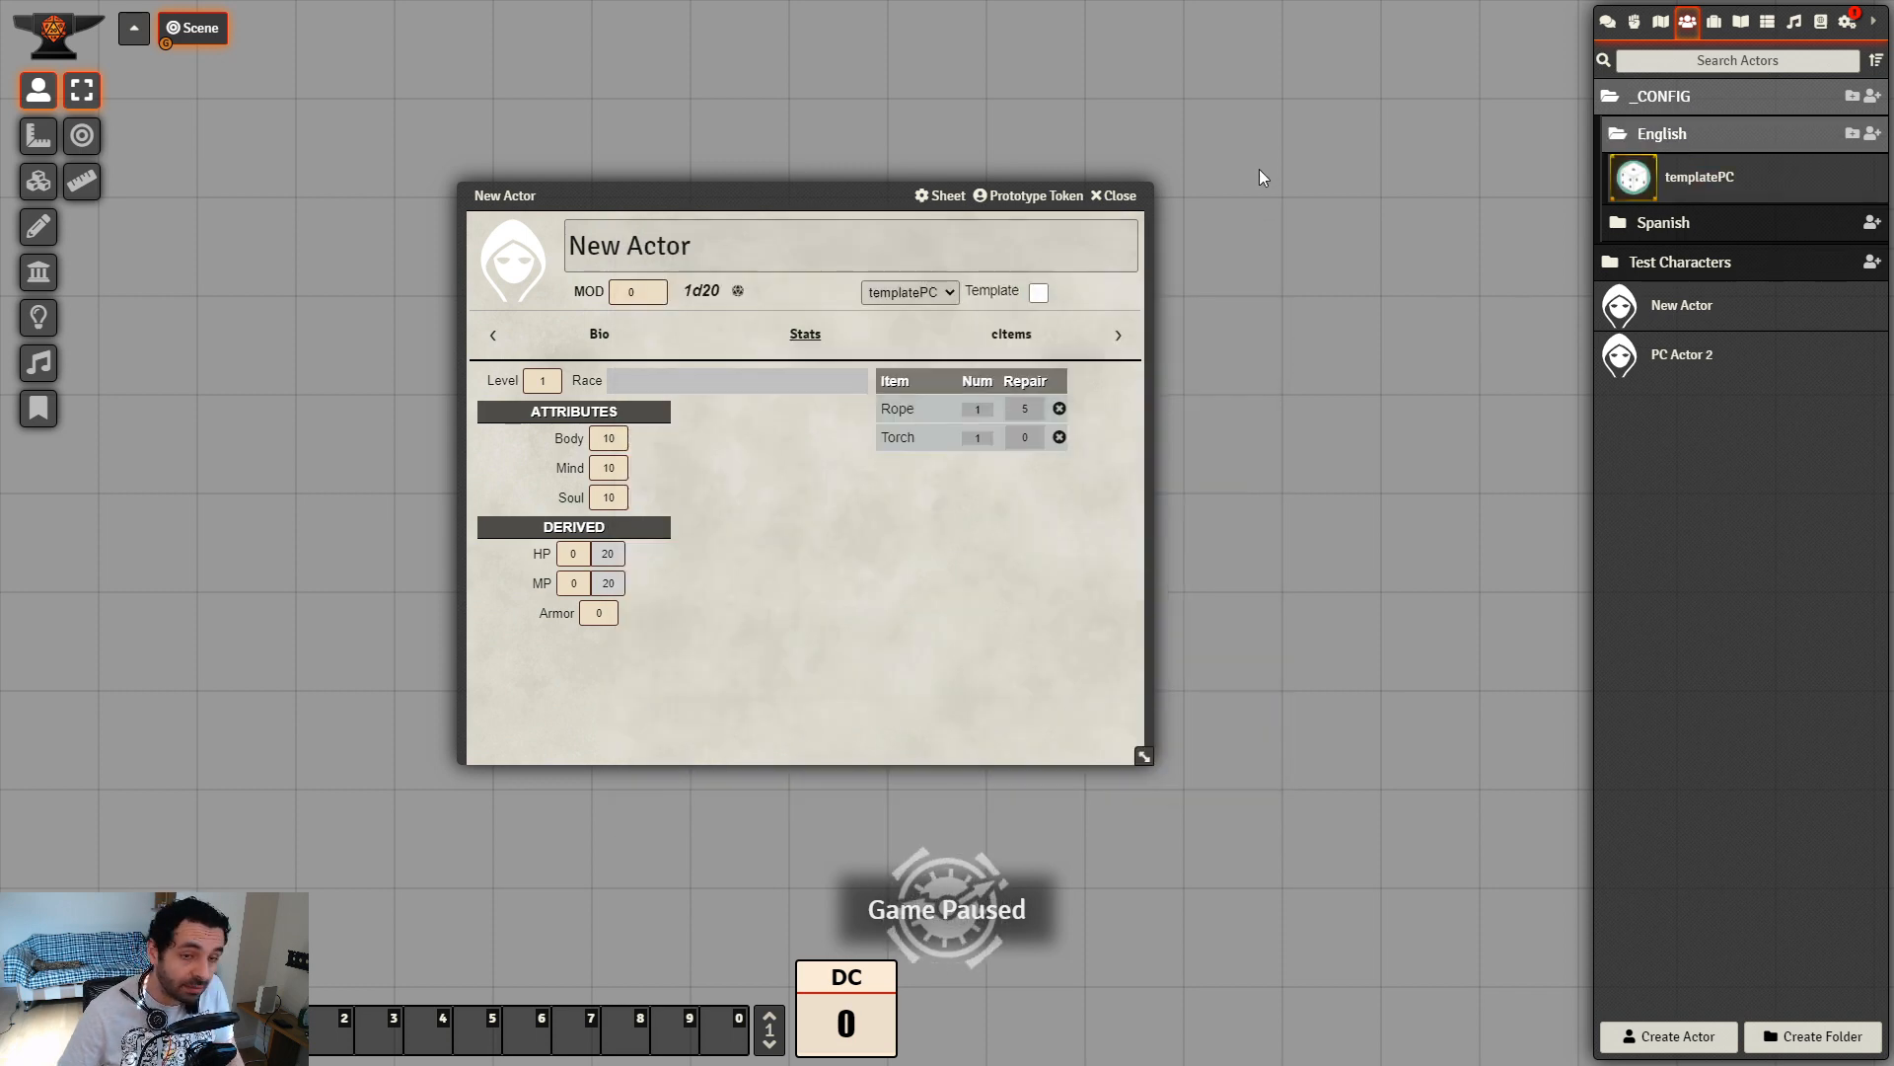
key(F5)
Open New Actor's Stats tab to check how the Attributes and Derived panels are arranged
click(1677, 177)
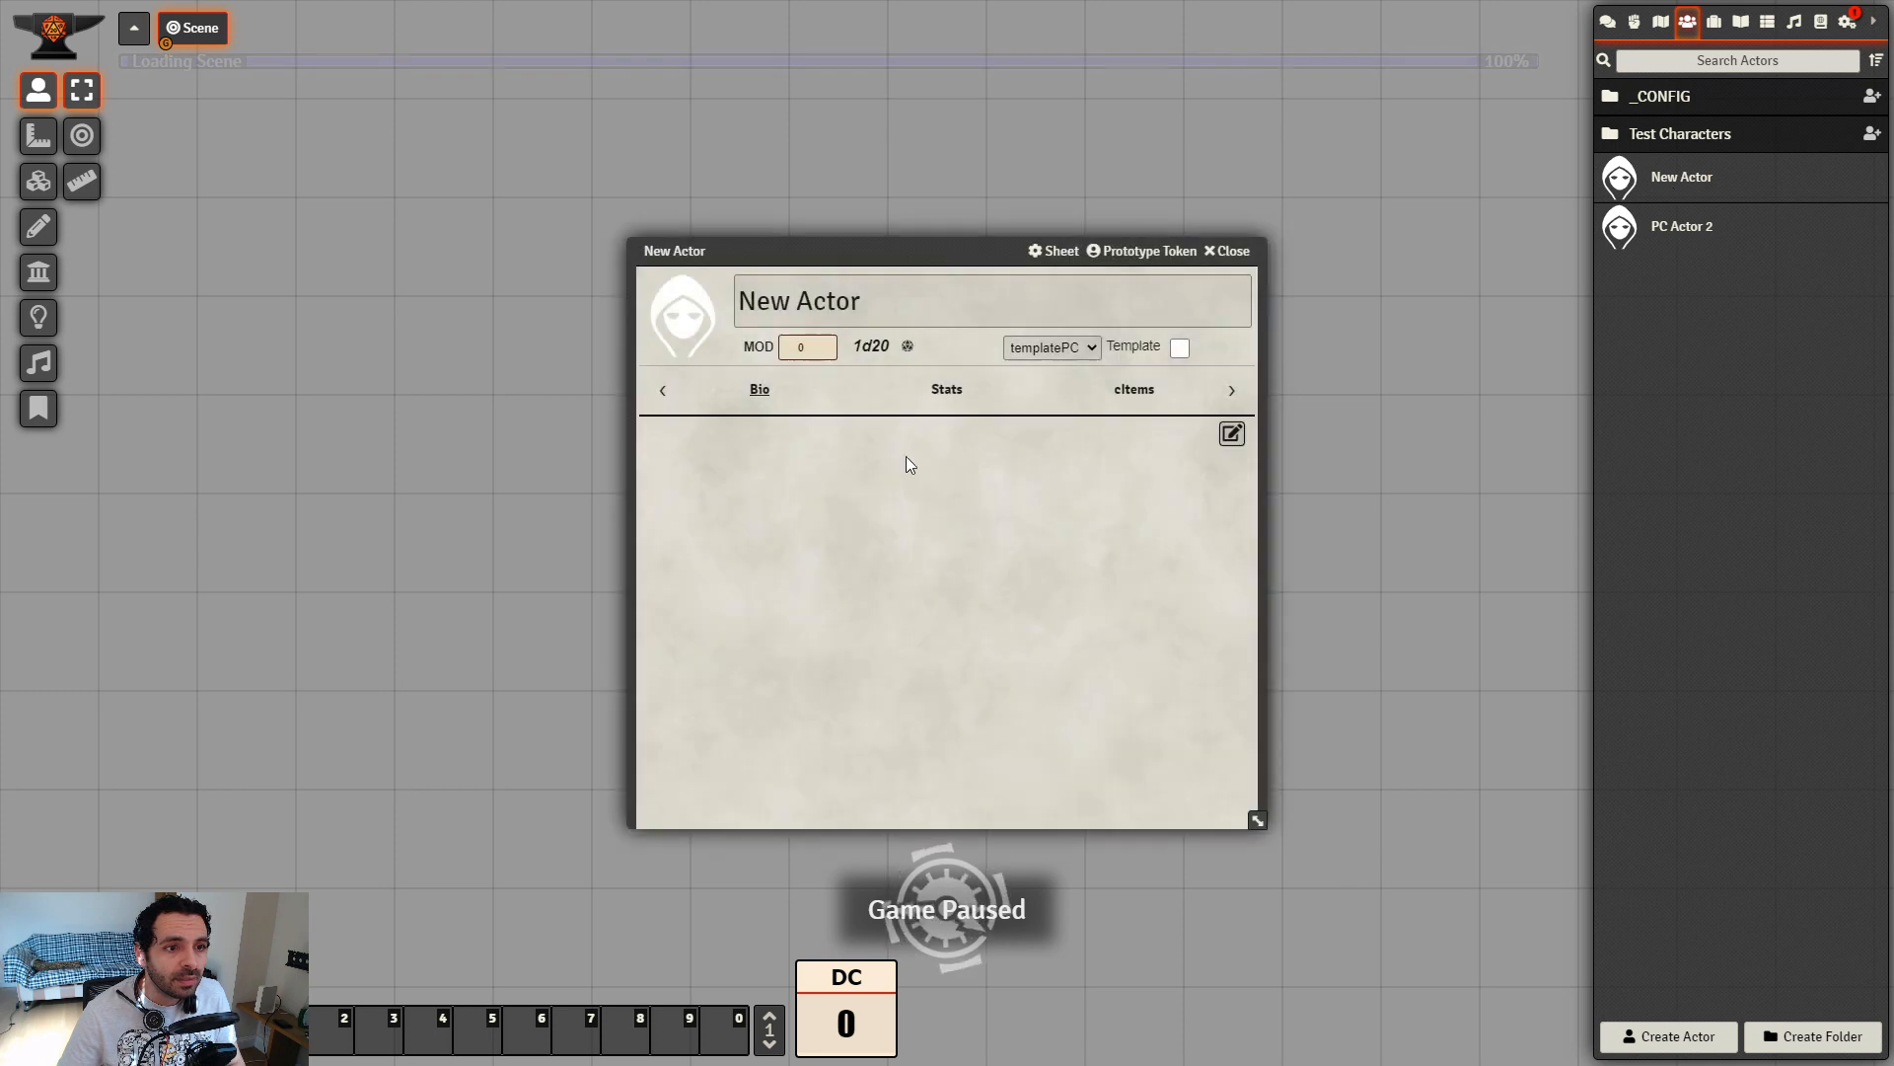
click(948, 389)
drag(958, 258, 863, 181)
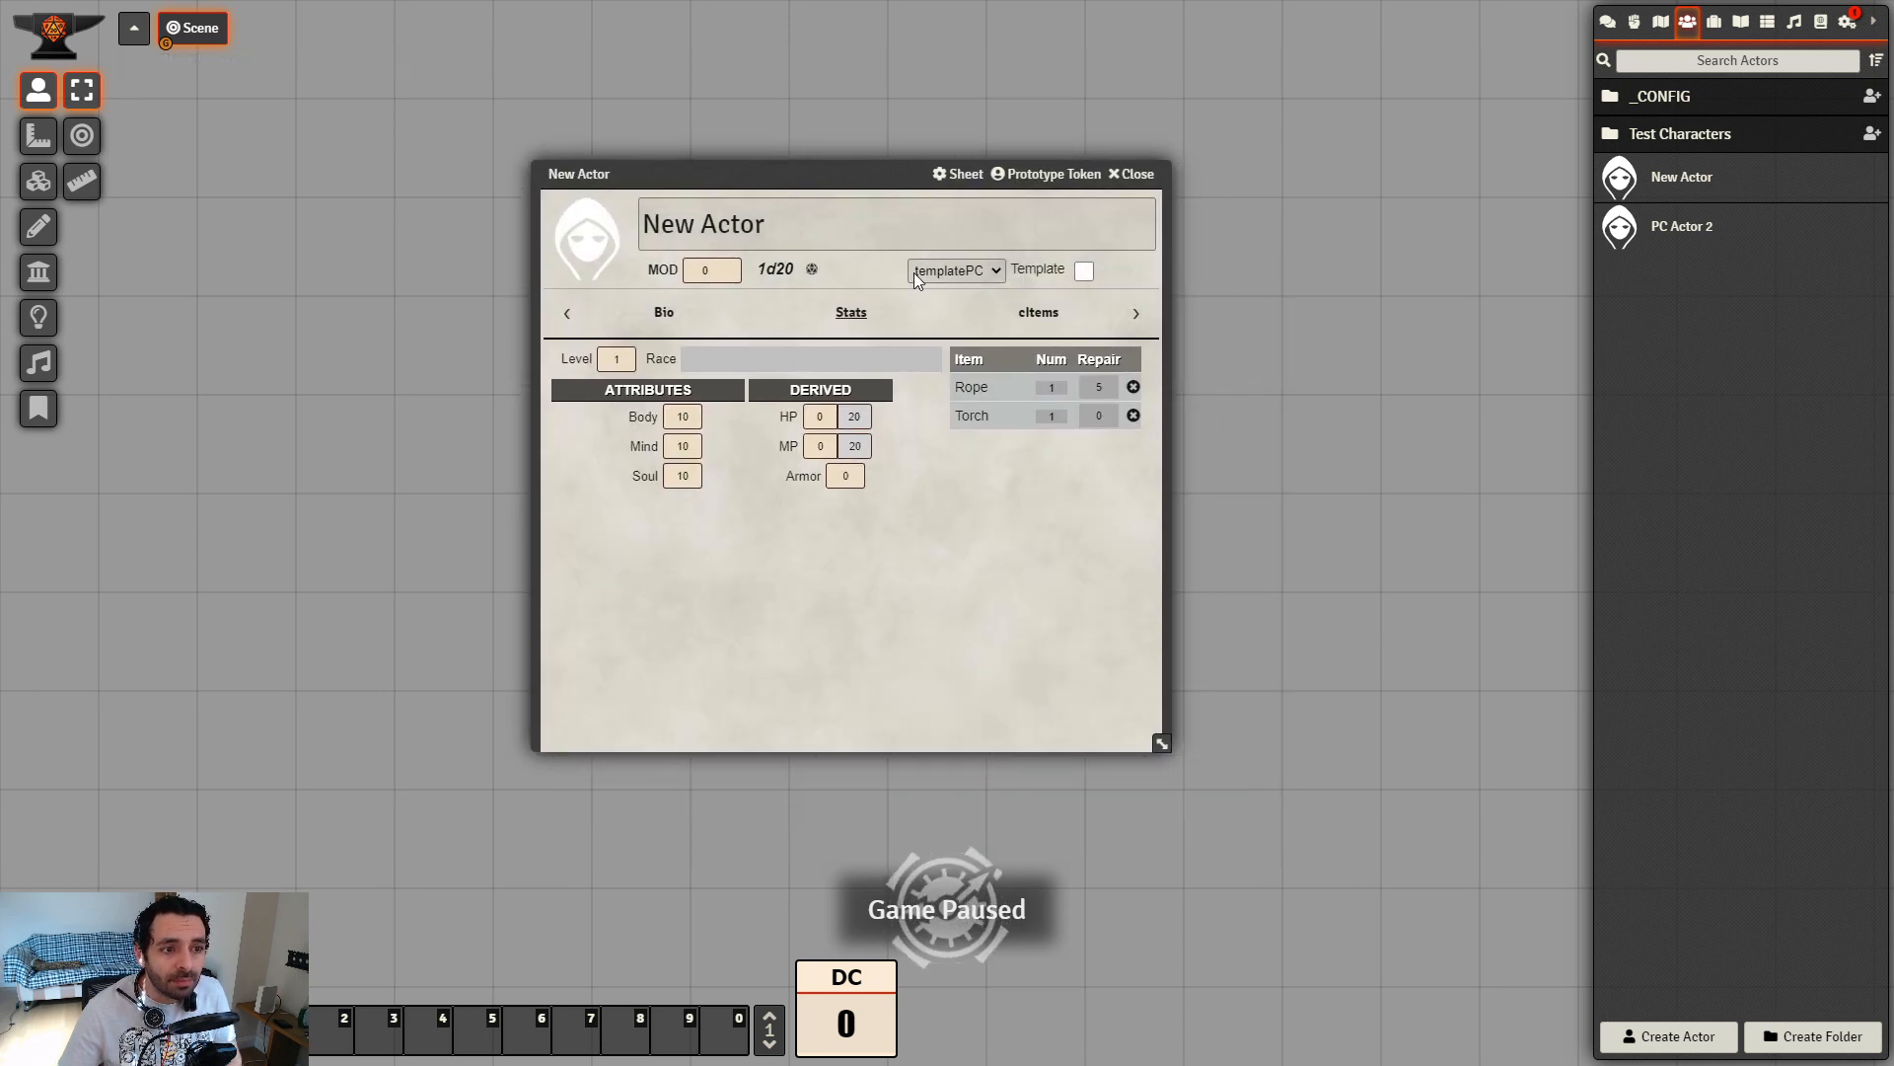